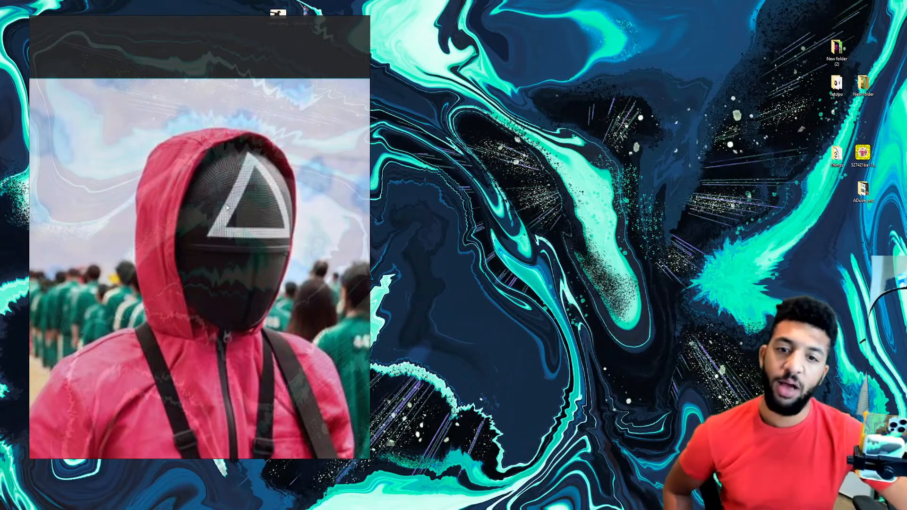
Examine the reference board's Squid Game guard photos, comparing the mask, hood, jumpsuit, belt and boots.
scroll(257, 283, "down", 3)
middle_click_drag(229, 261, 222, 321)
middle_click_drag(227, 91, 229, 402)
mouse_move(232, 48)
middle_mouse_down()
mouse_move(259, 183)
mouse_move(293, 250)
middle_mouse_up()
middle_click_drag(276, 175, 268, 208)
scroll(268, 208, "up", 2)
scroll(270, 211, "down", 1)
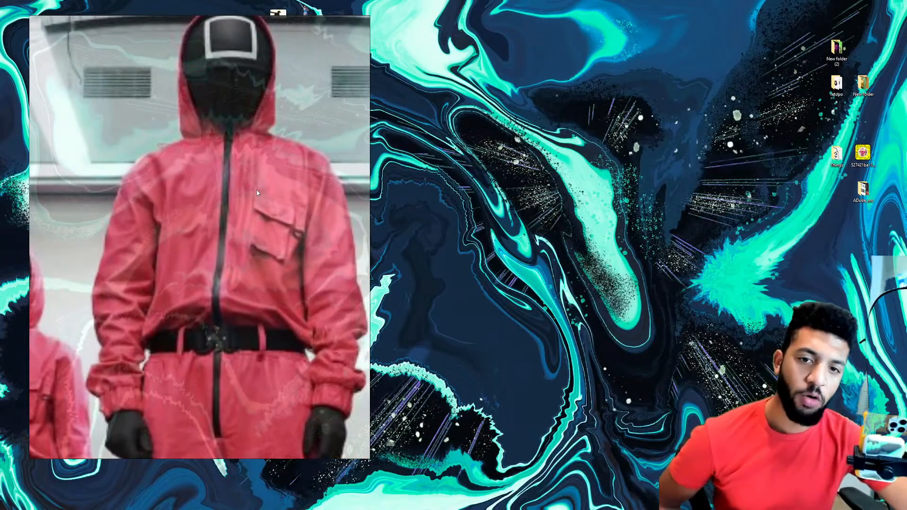
scroll(255, 179, "down", 1)
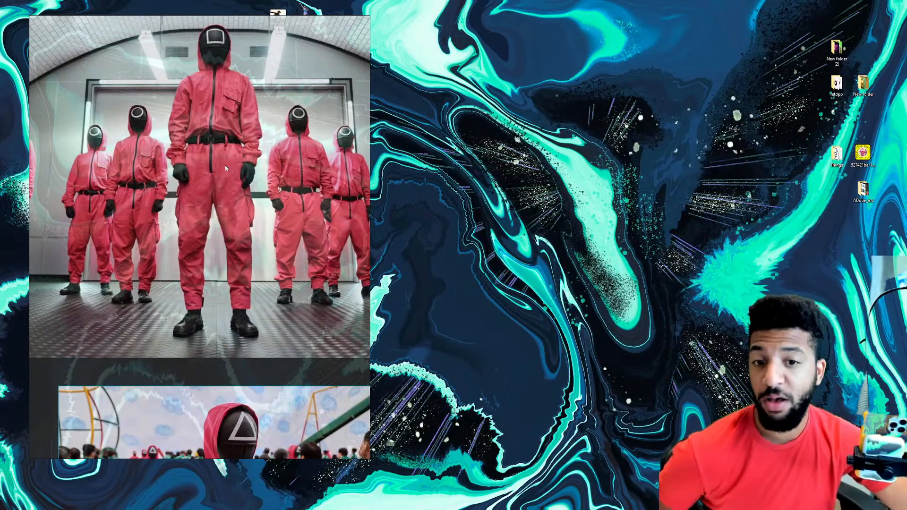
left_click_drag(225, 163, 211, 273)
scroll(233, 291, "down", 3)
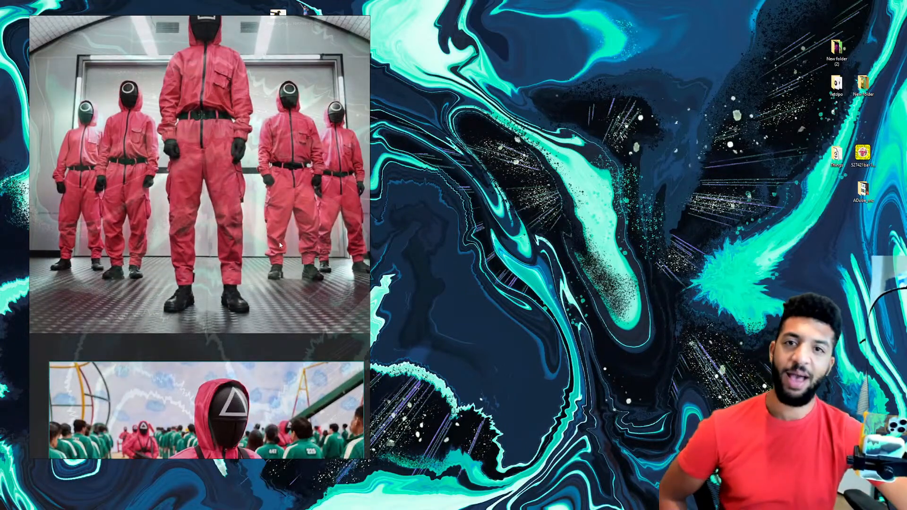
Examine the Squid Game logo and the group photo of the guards on the reference board.
scroll(280, 242, "down", 2)
middle_click_drag(259, 61, 223, 266)
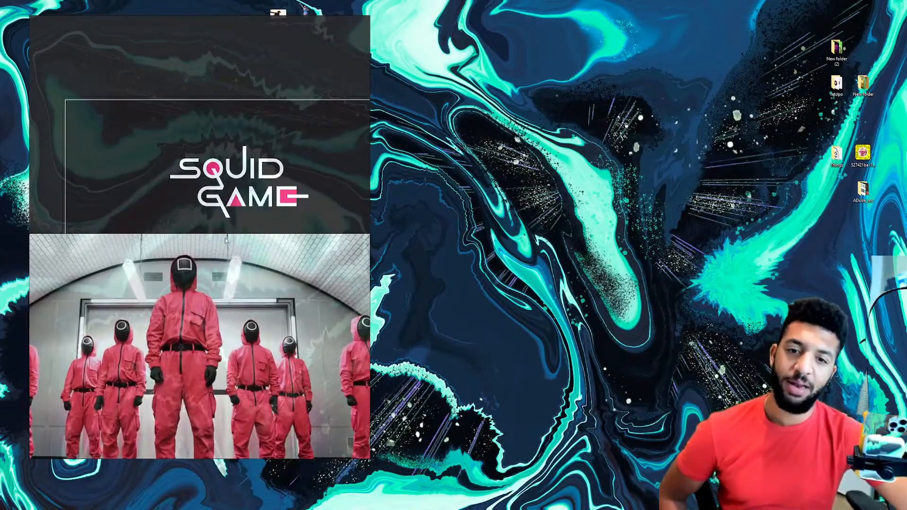
middle_click_drag(218, 141, 226, 155)
scroll(226, 155, "down", 1)
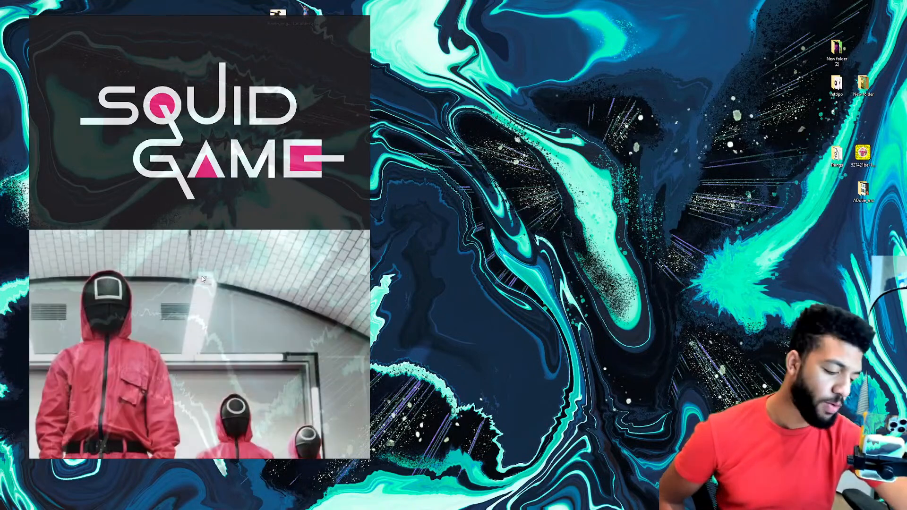
middle_click_drag(202, 279, 233, 144)
middle_click_drag(221, 181, 242, 91)
scroll(258, 189, "down", 1)
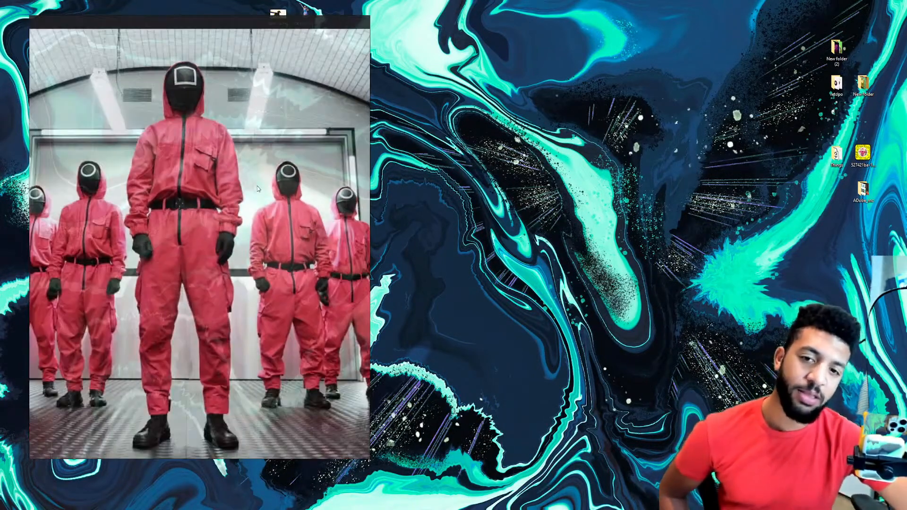
mouse_move(275, 235)
middle_mouse_down()
mouse_move(300, 191)
mouse_move(293, 235)
middle_mouse_up()
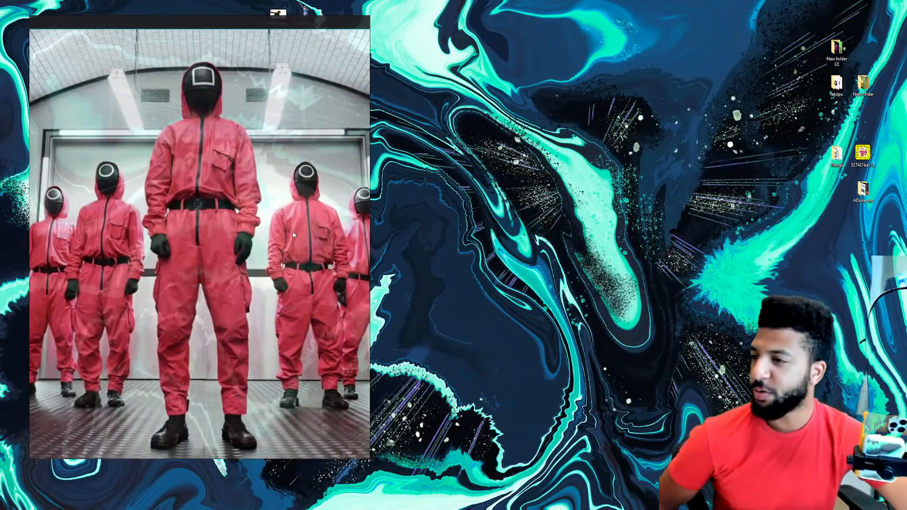
middle_click_drag(293, 234, 280, 226)
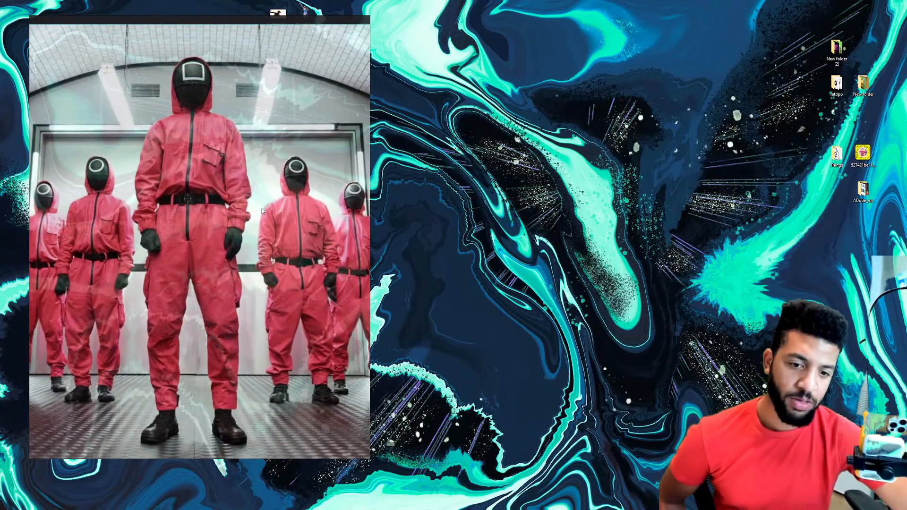
scroll(265, 270, "down", 3)
scroll(226, 246, "up", 3)
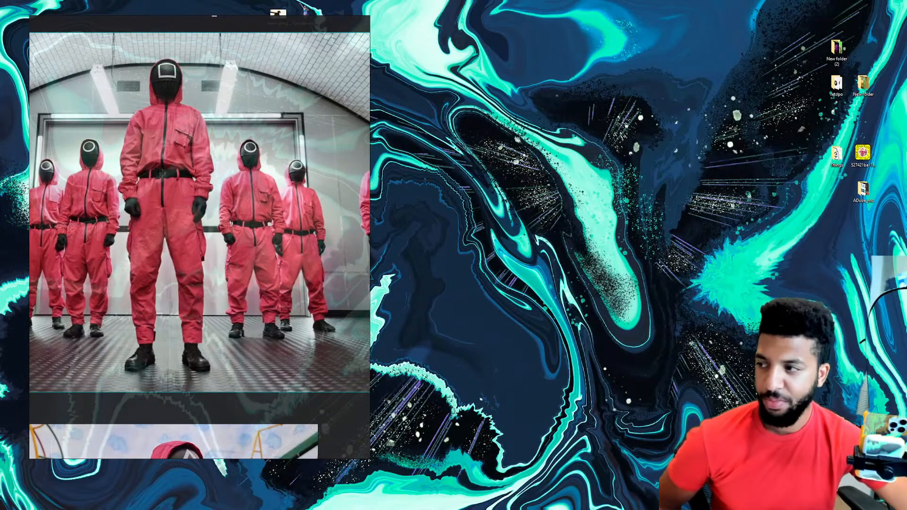
Bring the Cinema 4D window beside the reference board and shrink the board so both are visible.
left_click_drag(0, 105, 724, 57)
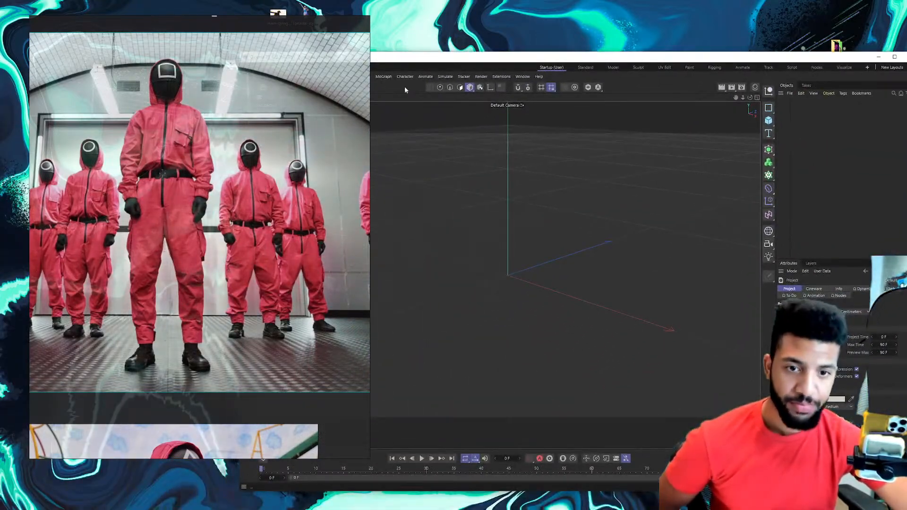
left_click_drag(367, 458, 172, 339)
scroll(92, 178, "up", 2)
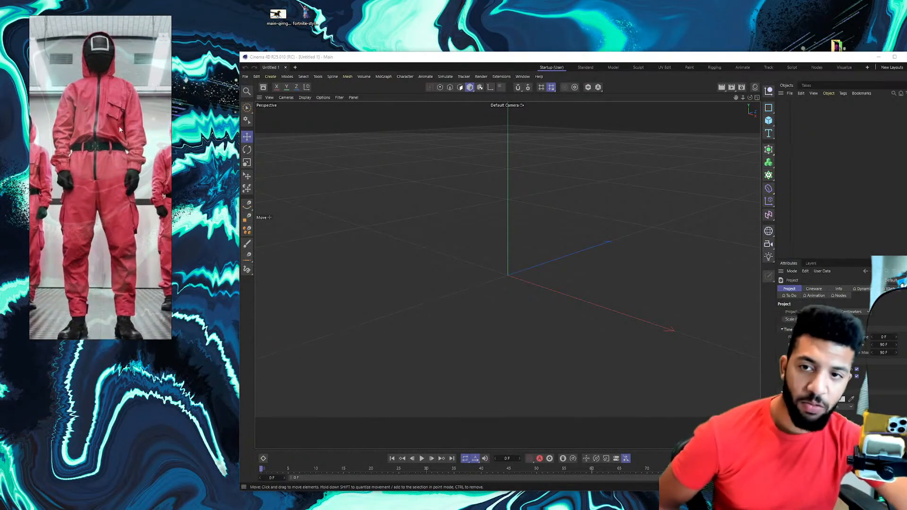
Frame the triangle-masked guard's head on the reference board and shorten the board's window around it.
scroll(115, 260, "down", 5)
middle_click_drag(115, 260, 102, 45)
scroll(136, 170, "up", 5)
scroll(141, 118, "down", 3)
middle_click_drag(142, 118, 109, 177)
scroll(110, 177, "up", 4)
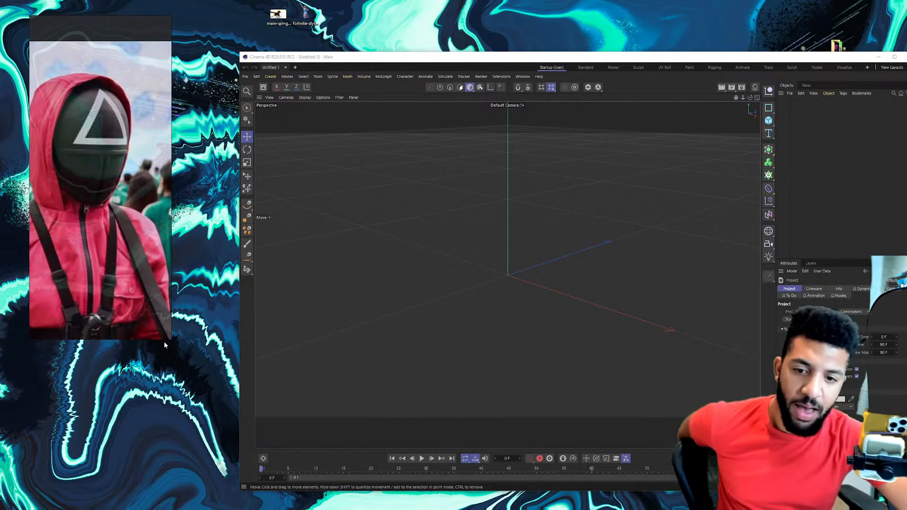
left_click_drag(171, 339, 166, 268)
scroll(105, 141, "up", 4)
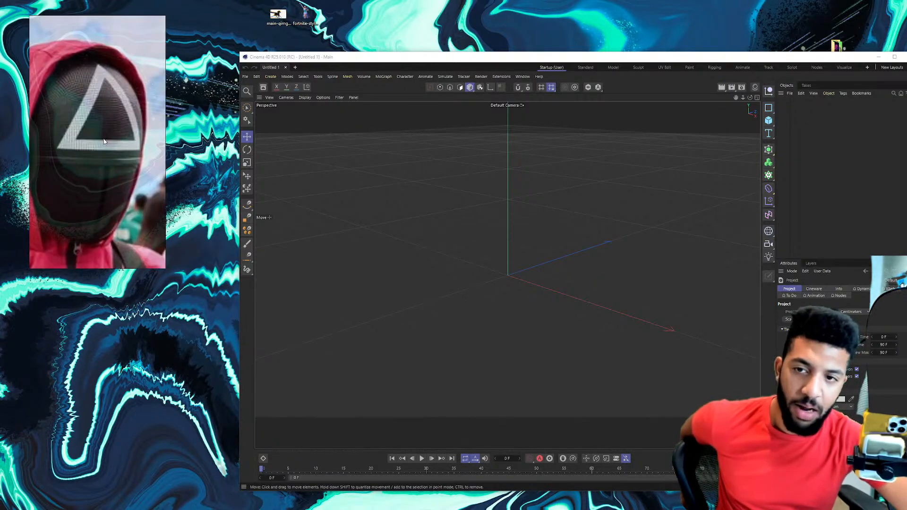
middle_click_drag(105, 142, 114, 136)
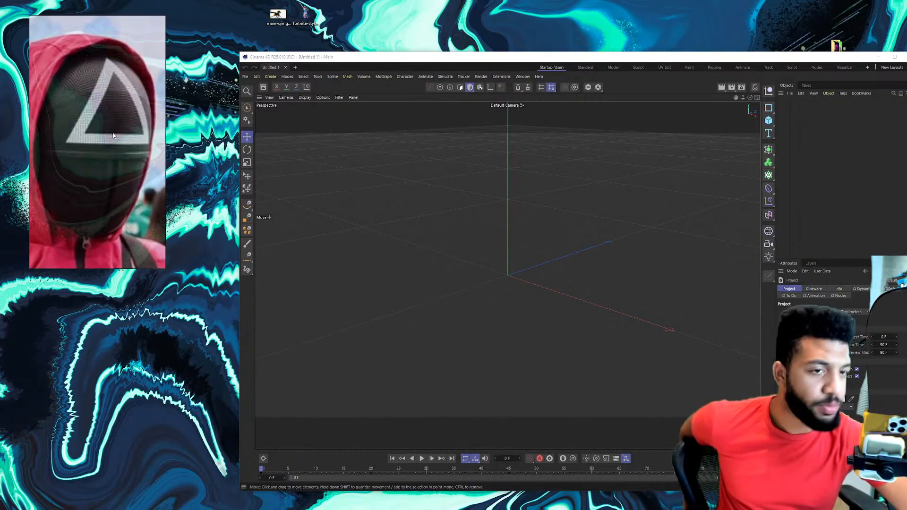
Maximize the Cinema 4D window and place the reference board over the viewport's edge, framing the guard's hood and shoulders.
double_click(420, 58)
left_click_drag(125, 111, 134, 150)
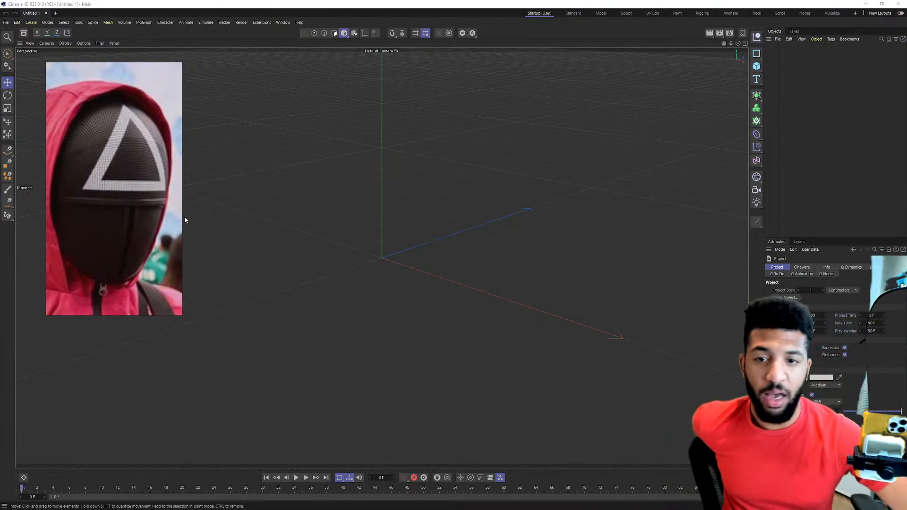
left_click_drag(140, 159, 170, 156)
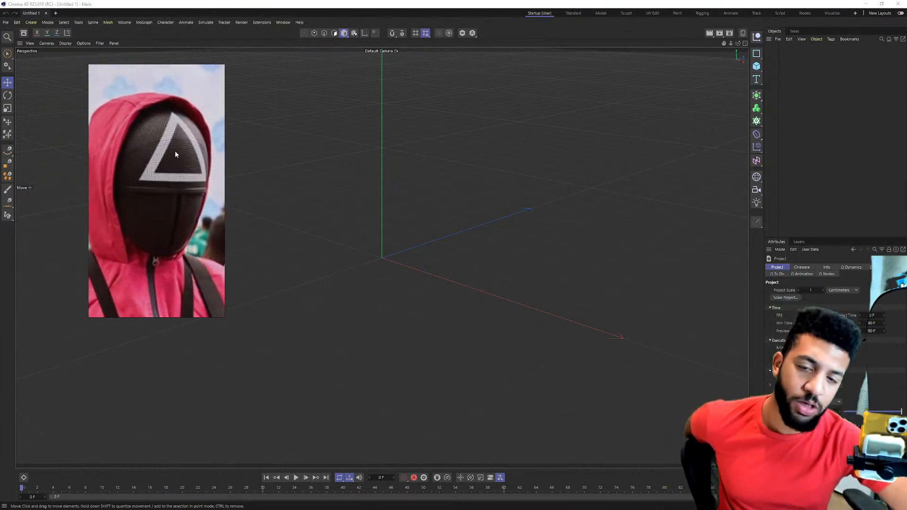
middle_click_drag(176, 150, 179, 150)
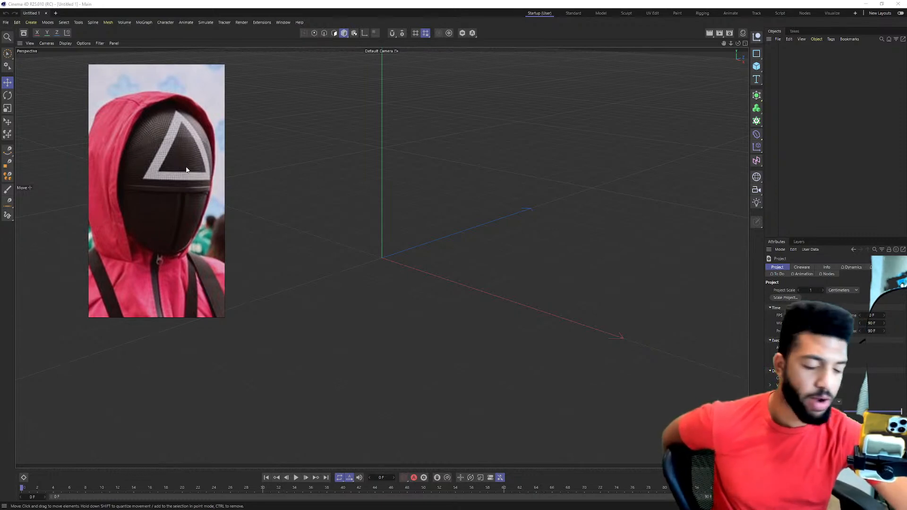
left_click_drag(179, 233, 109, 230)
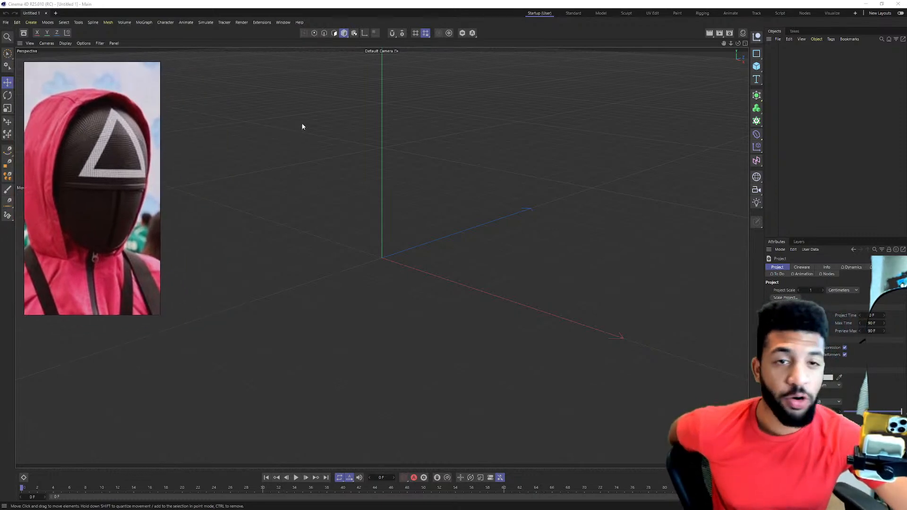
scroll(108, 199, "down", 1)
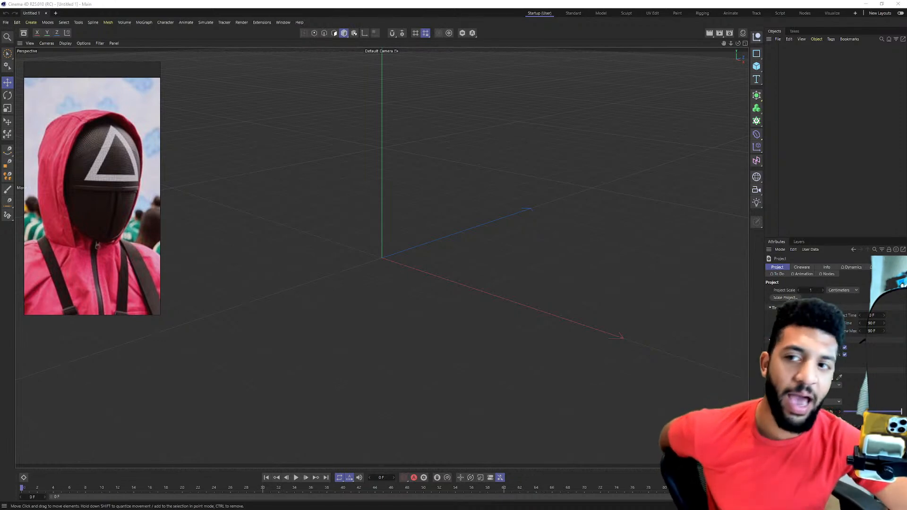
Switch to Chrome, search Google for "lens Studio 3D body mesh template" and open the Body Mesh template page.
left_click_drag(0, 121, 504, 62)
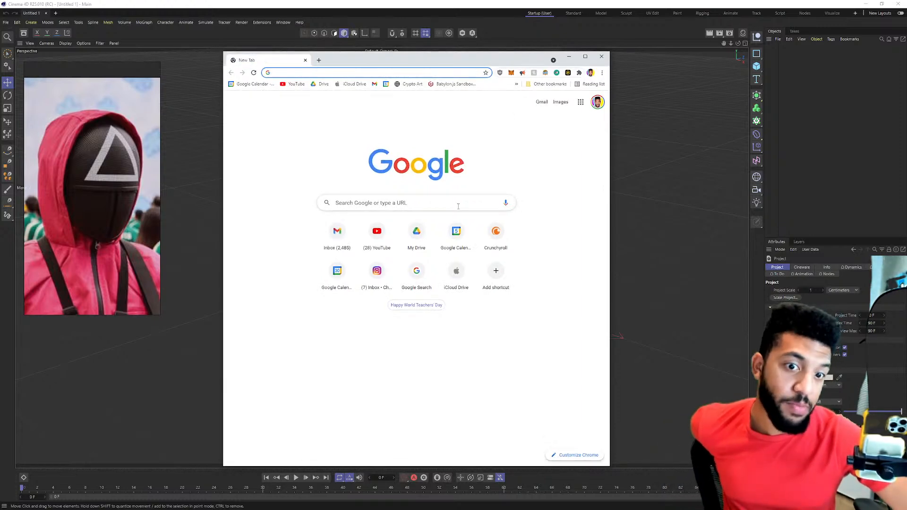
left_click(506, 203)
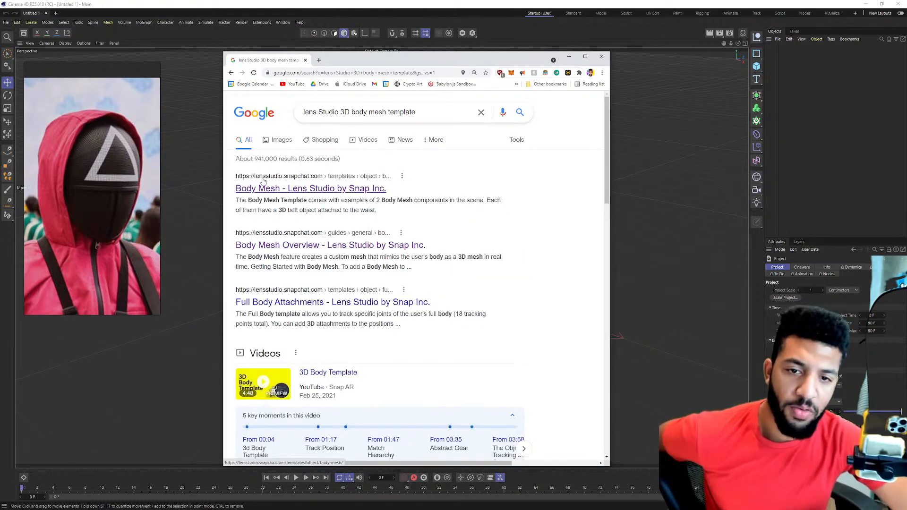
left_click(309, 189)
Skim the Body Mesh template examples and open the linked Body Mesh overview guide at its reference mesh download section.
scroll(419, 293, "down", 3)
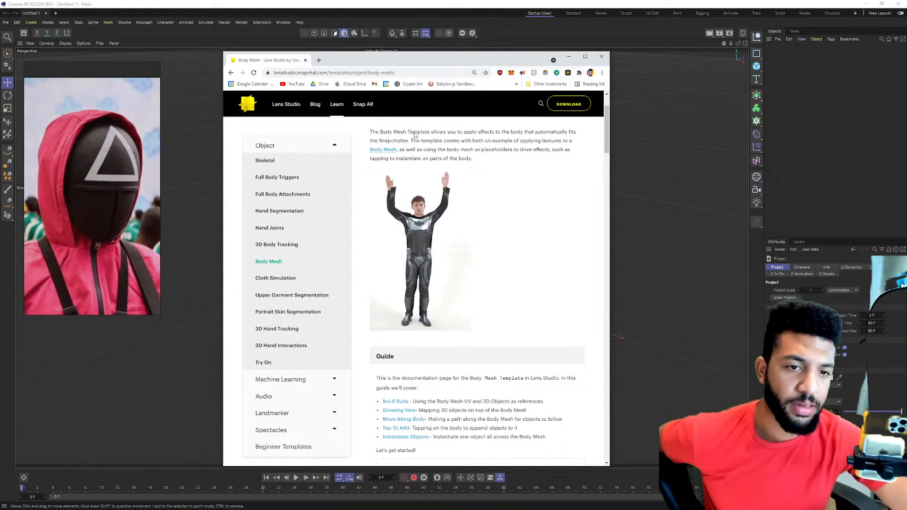
scroll(419, 292, "down", 3)
scroll(419, 293, "down", 10)
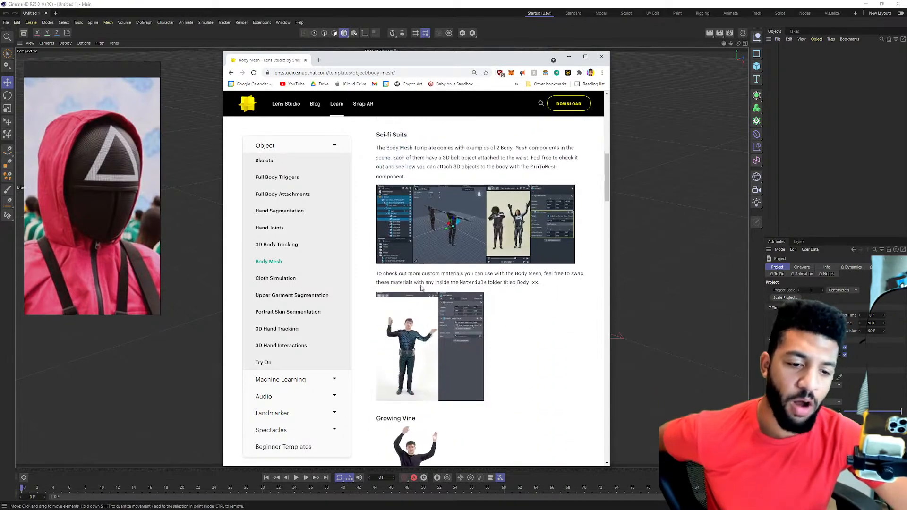
scroll(421, 288, "down", 15)
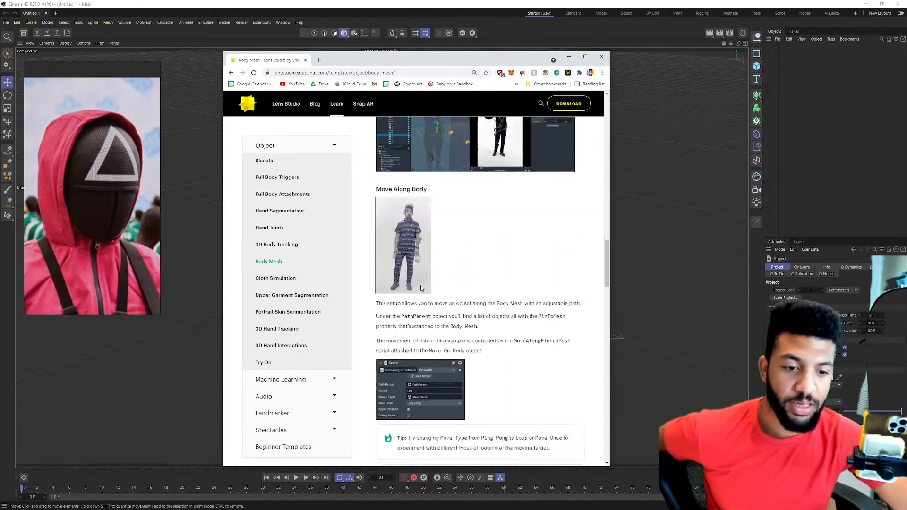
scroll(420, 284, "up", 20)
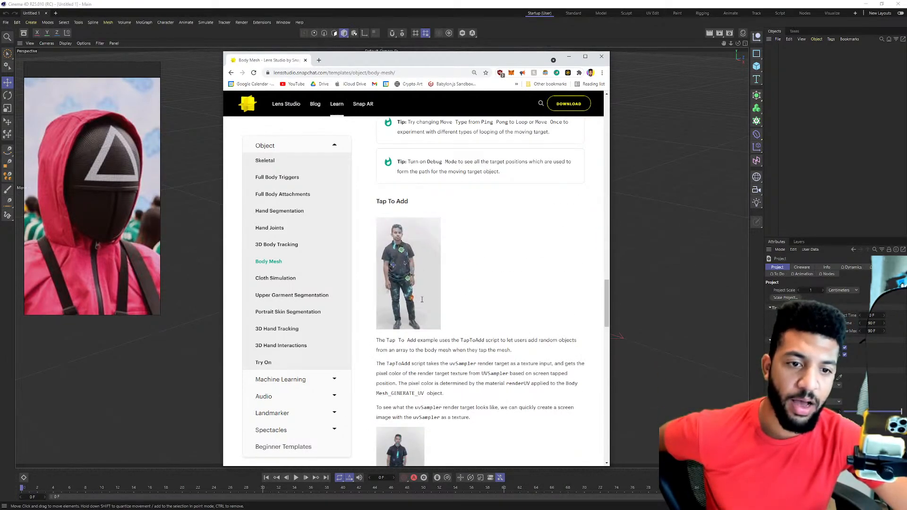
left_click(384, 221)
scroll(401, 260, "down", 20)
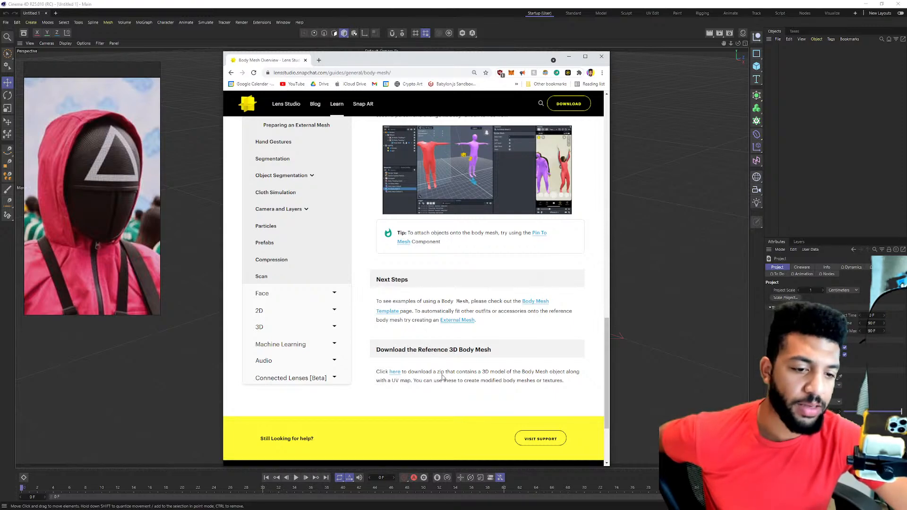
Download the zip containing the reference 3D body mesh and UV map, and show it in its folder.
left_click_drag(528, 372, 568, 378)
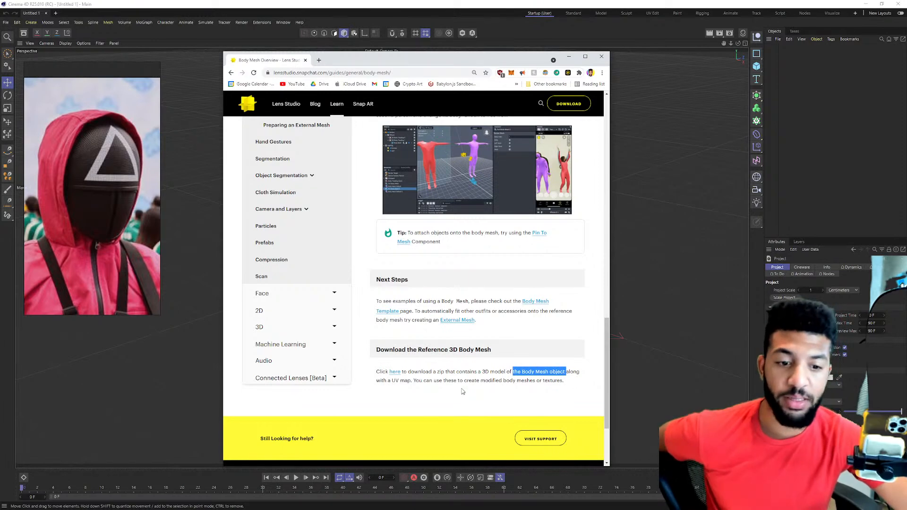
left_click(403, 384)
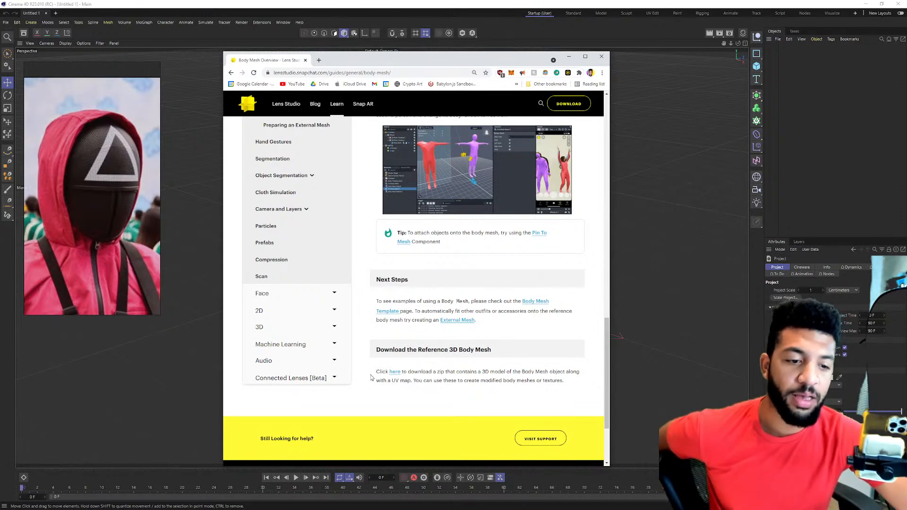
left_click(395, 372)
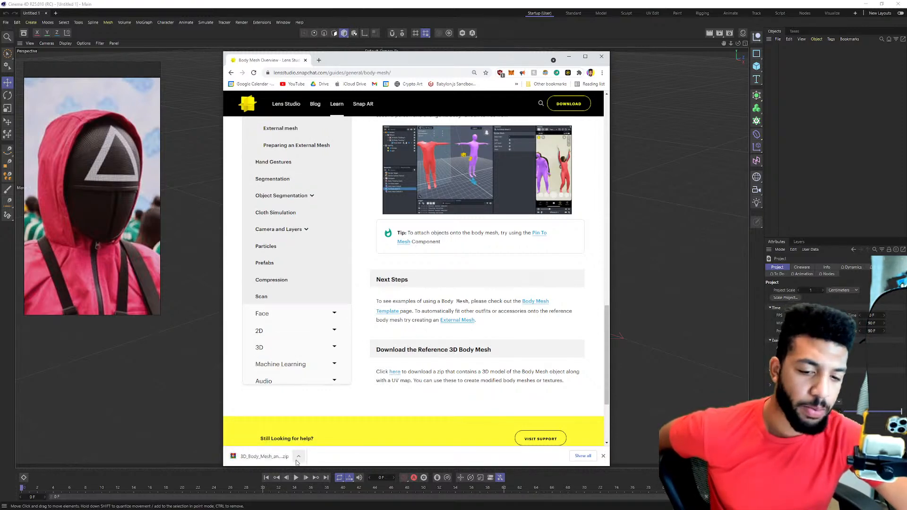
left_click(298, 456)
left_click(331, 490)
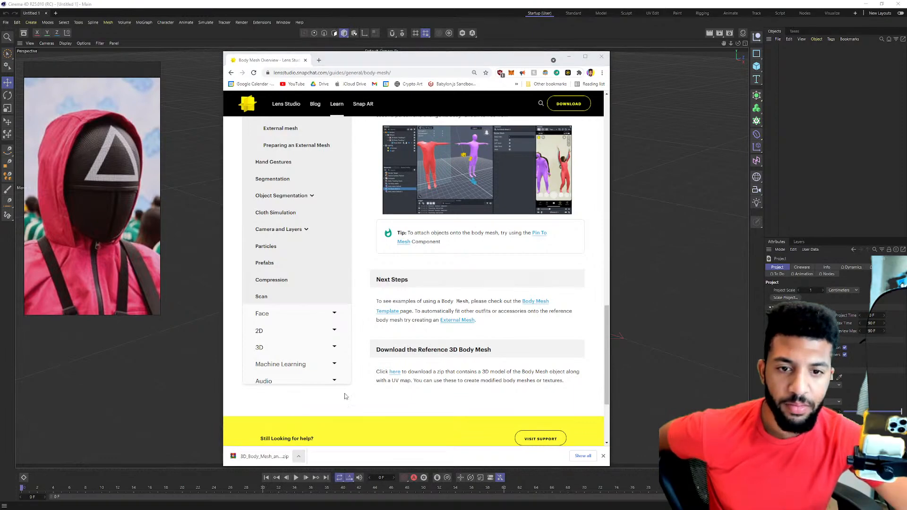
key("alt+F4")
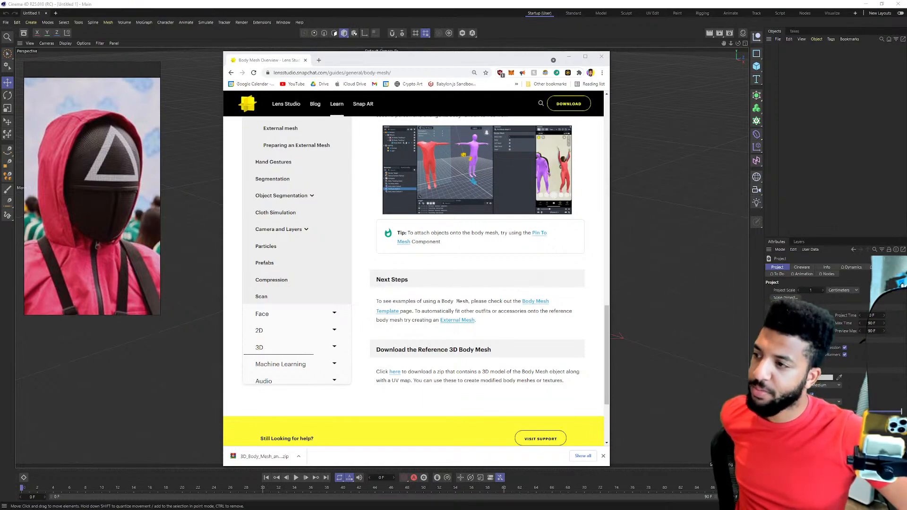
In File Explorer's Squid_Game folder, extract the 3D_Body_Mesh_and_UV (3).zip archive in place and open the extracted 3D_Body_Mesh_and_UV folder.
left_click_drag(906, 189, 434, 78)
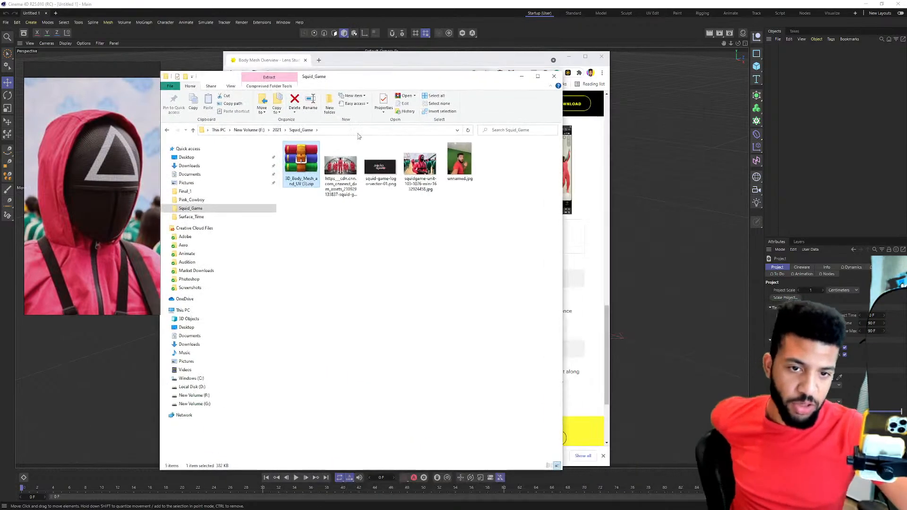
right_click(303, 156)
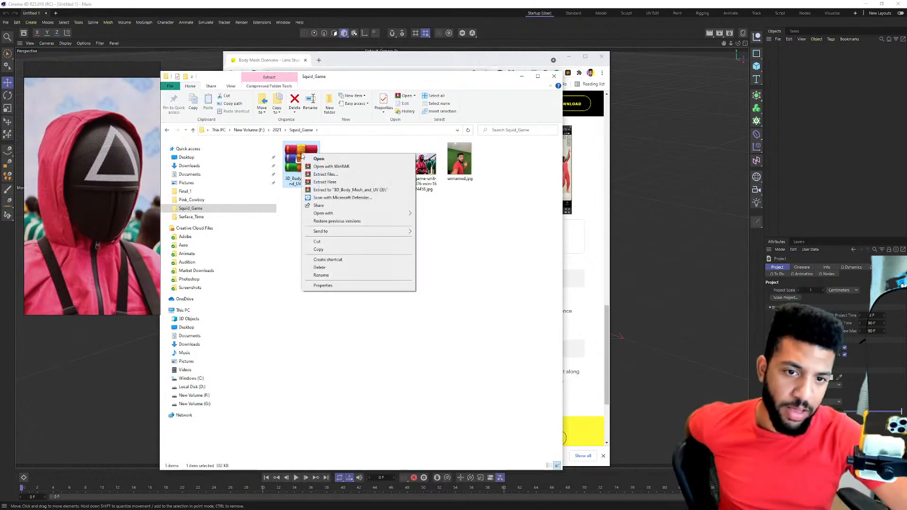
left_click(325, 182)
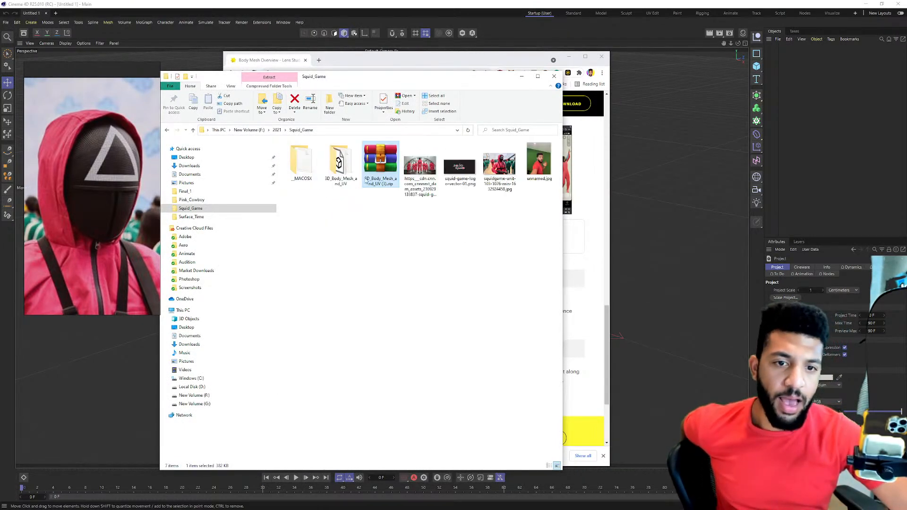
double_click(339, 165)
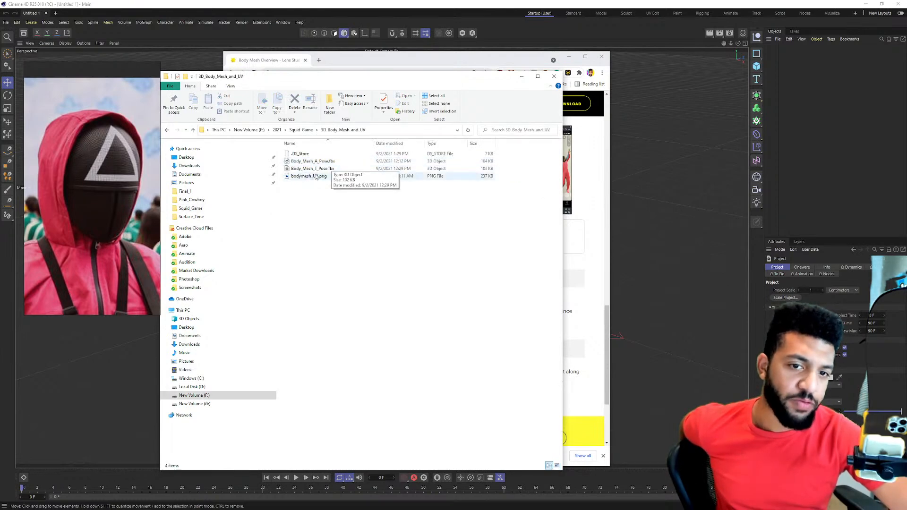
View bodymesh_UV.png and preview the Body_Mesh_T_Pose.fbx model from several angles, closing each viewer when done.
double_click(311, 177)
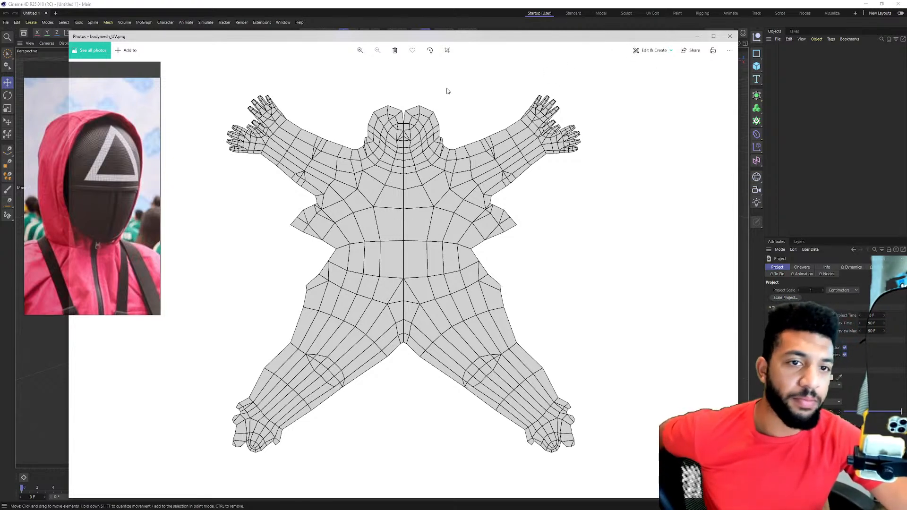
left_click(730, 36)
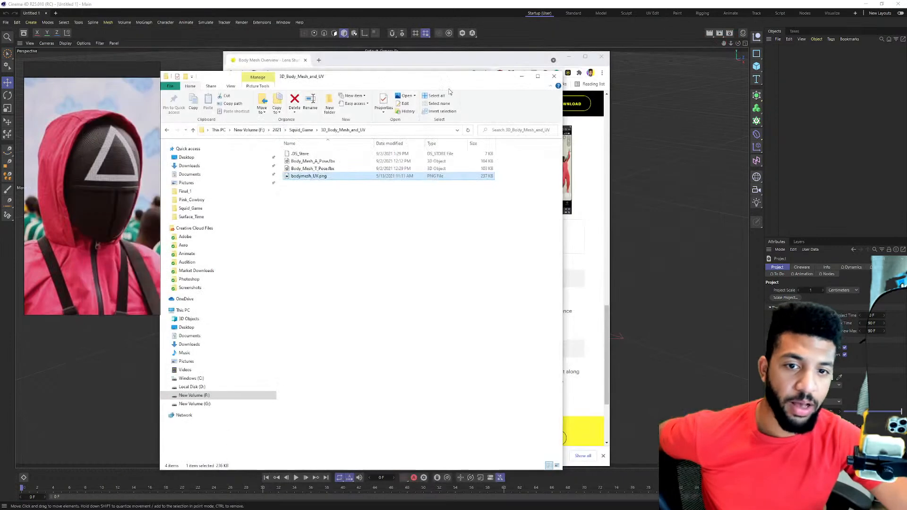
double_click(325, 168)
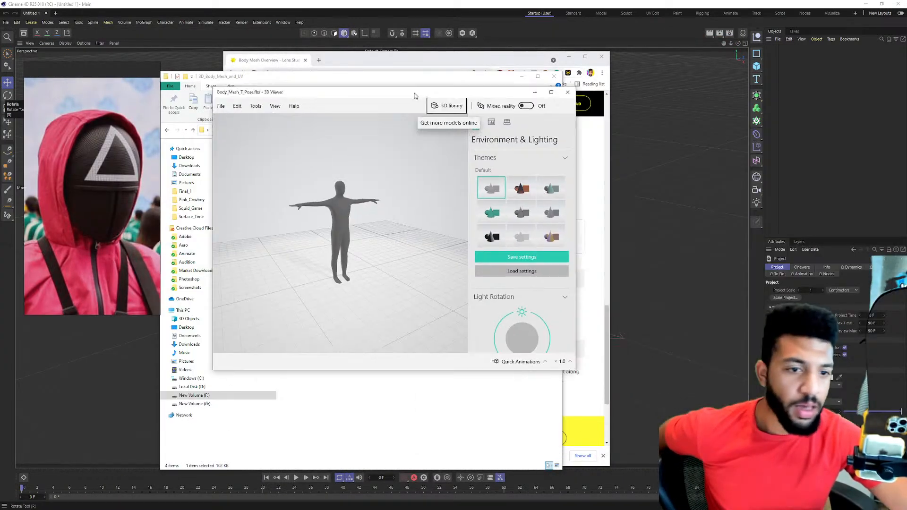
left_click_drag(328, 189, 396, 191)
left_click(534, 96)
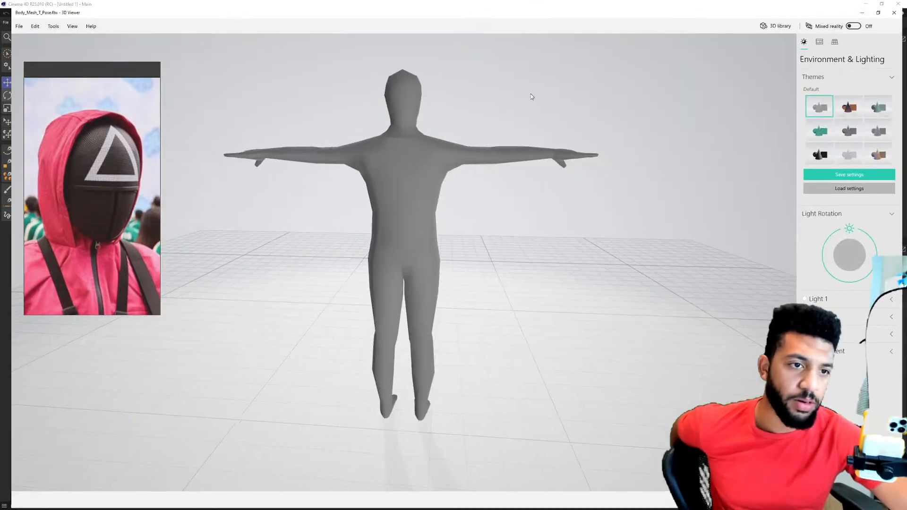
mouse_move(330, 135)
left_mouse_down()
mouse_move(296, 127)
mouse_move(342, 132)
left_mouse_up()
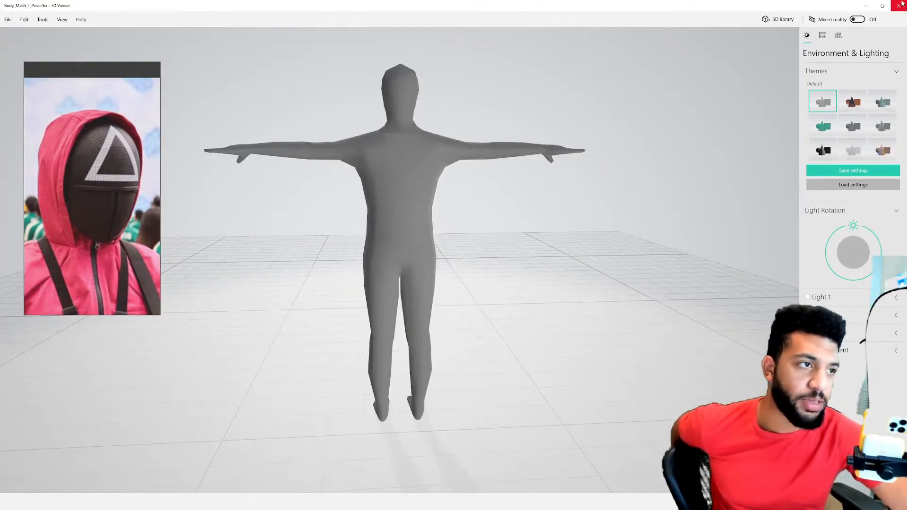
left_click(898, 5)
Preview the Body_Mesh_A_Pose.fbx model, examine its body and hands from different angles, and close the viewer.
left_click(325, 161)
double_click(325, 162)
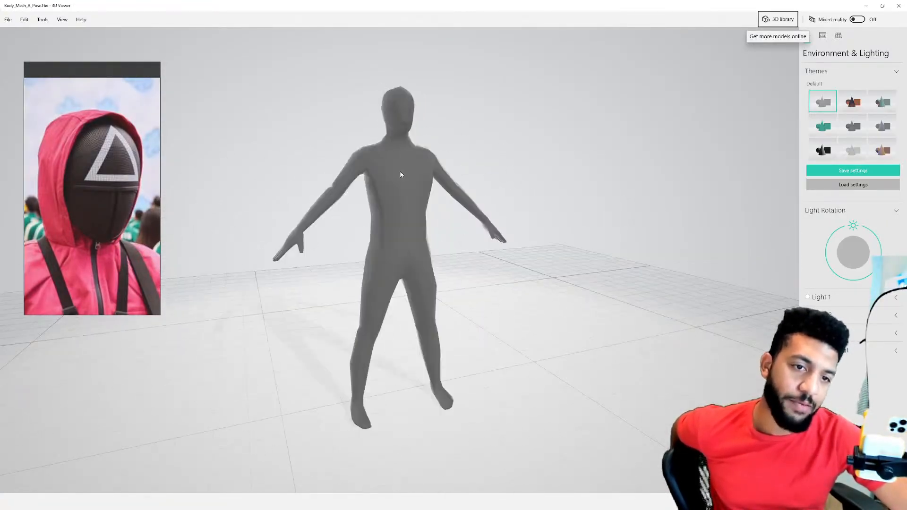
left_click_drag(382, 173, 402, 152)
scroll(368, 176, "up", 3)
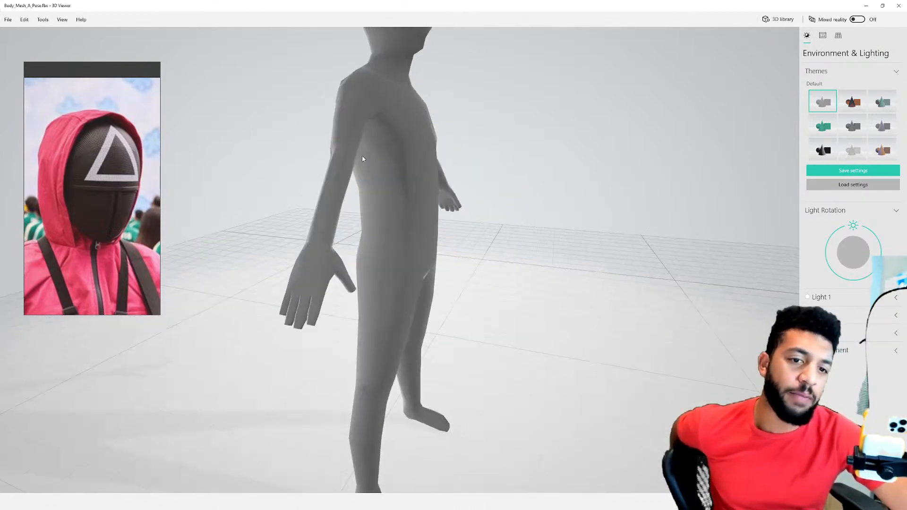
scroll(363, 158, "down", 5)
scroll(409, 155, "up", 2)
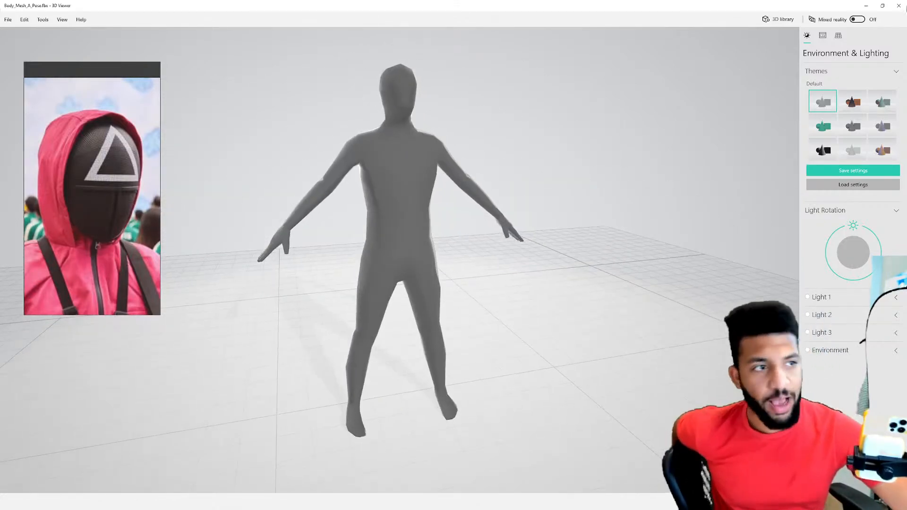
left_click(896, 5)
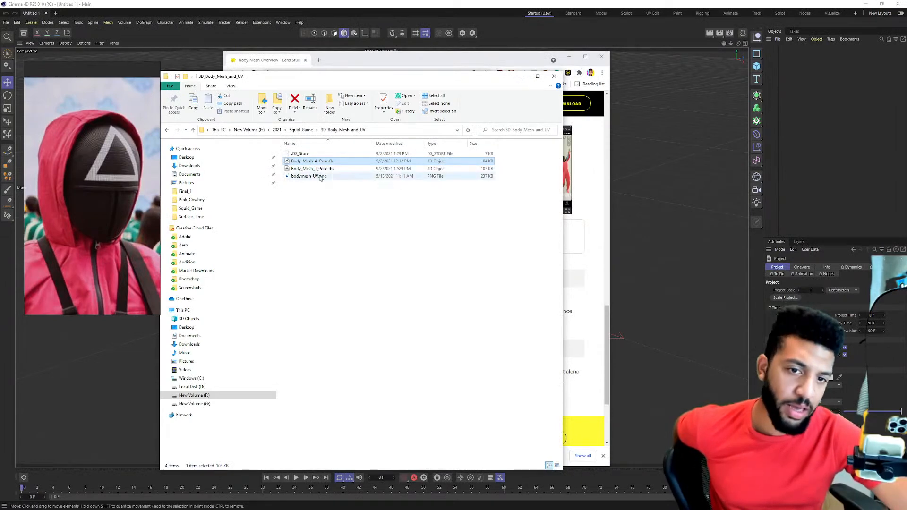
Import Body_Mesh_T_Pose.fbx from the 3D_Body_Mesh_and_UV folder into Cinema 4D with the default FBX import settings.
left_click(304, 168)
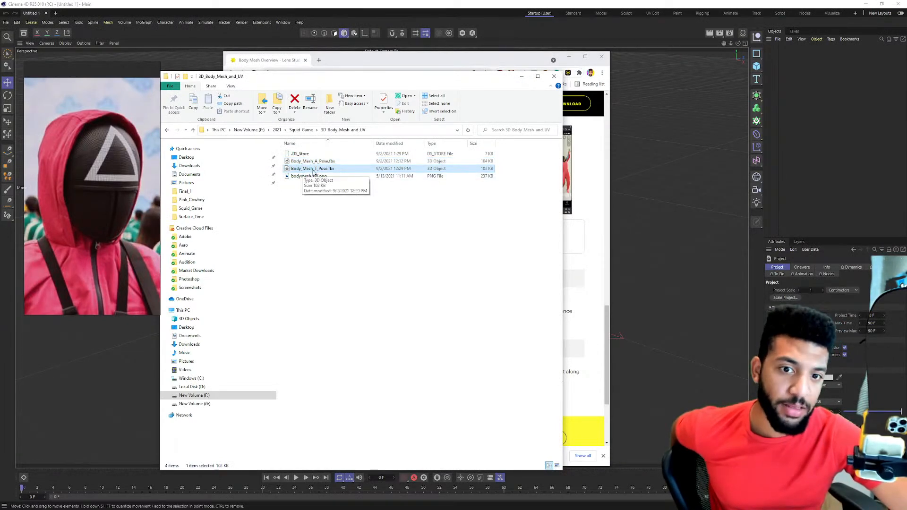
left_click_drag(325, 167, 498, 194)
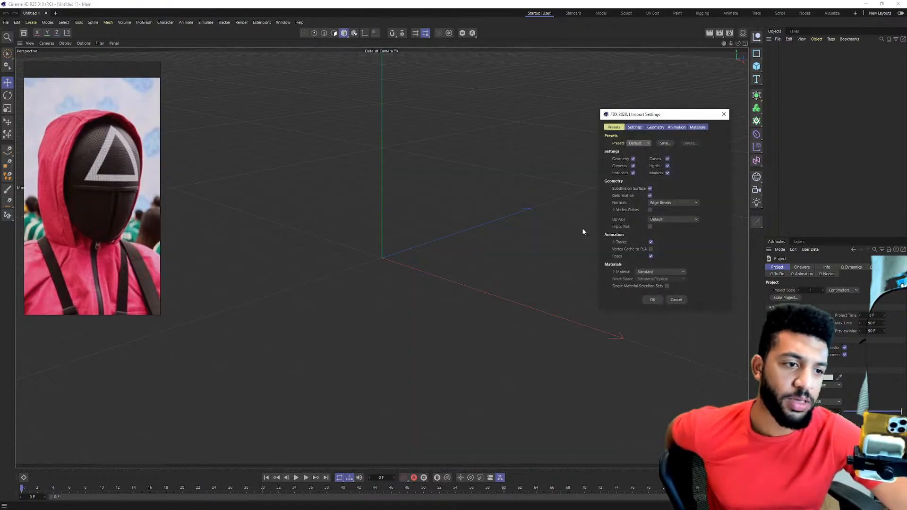
left_click(643, 299)
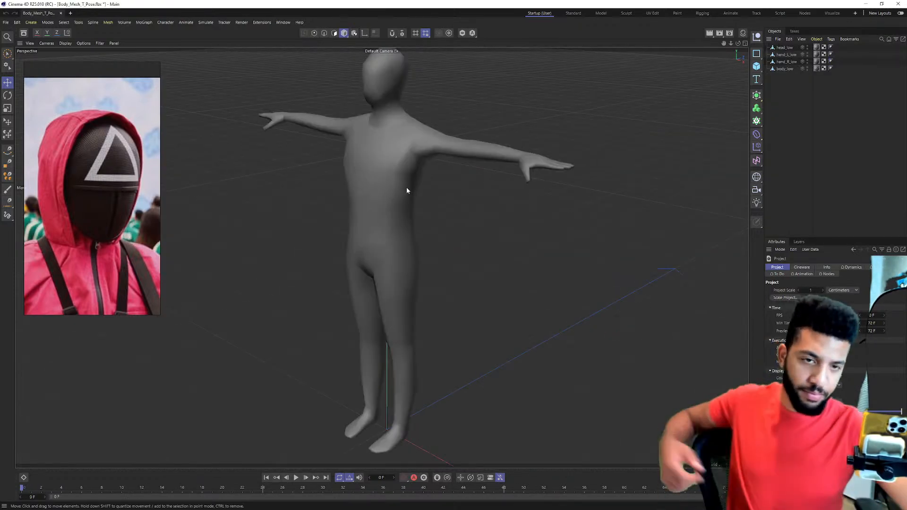
Compare the T-pose body's head and torso with the guard reference images and show wireframe lines over its shading.
left_click_drag(411, 231, 470, 208, "alt")
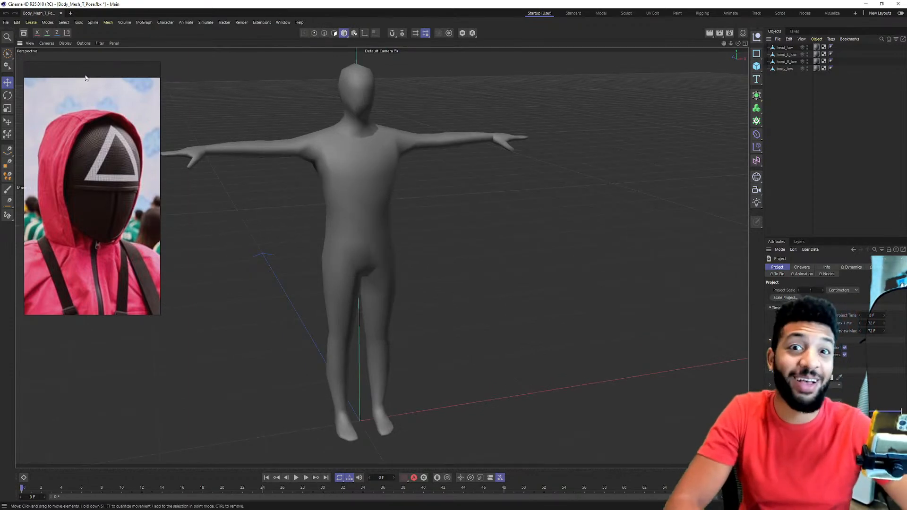
left_click_drag(290, 136, 350, 166, "alt")
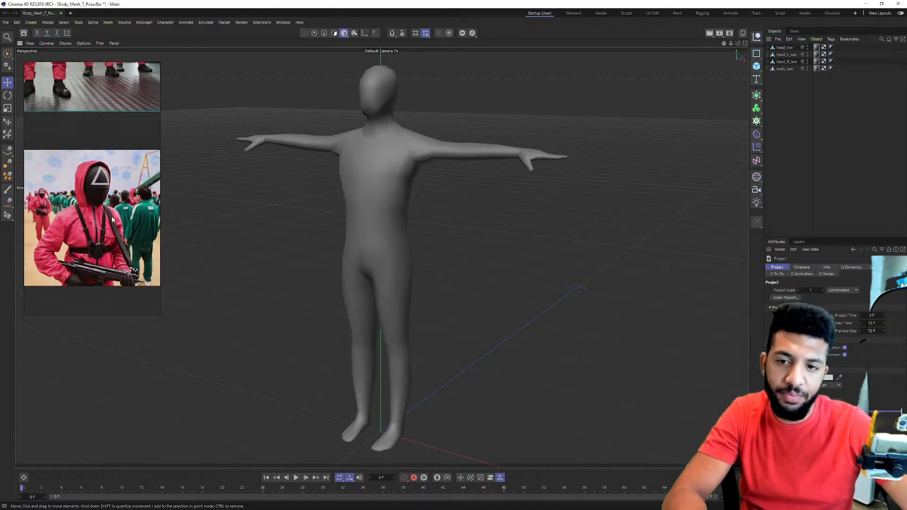
middle_click_drag(373, 105, 381, 203, "alt")
right_click_drag(381, 203, 353, 167, "alt")
middle_click_drag(353, 167, 394, 194, "alt")
right_click_drag(393, 194, 102, 79, "alt")
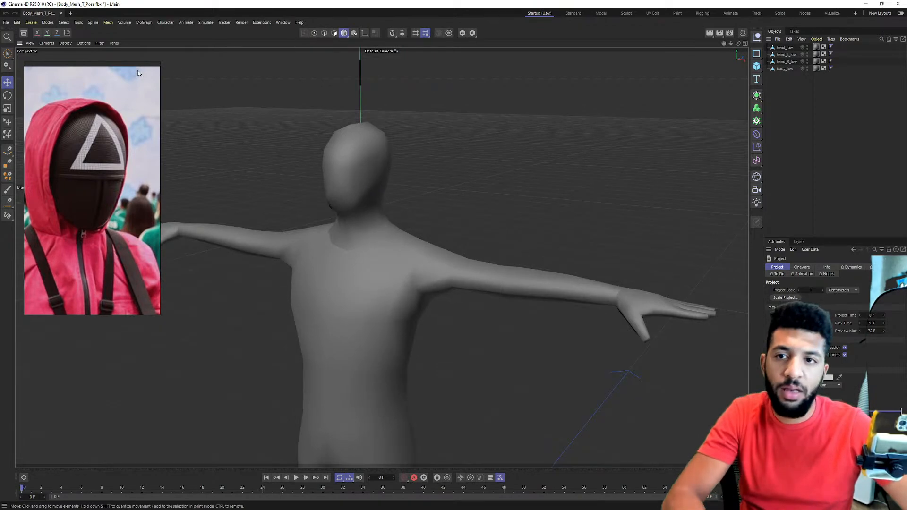
left_click(102, 70)
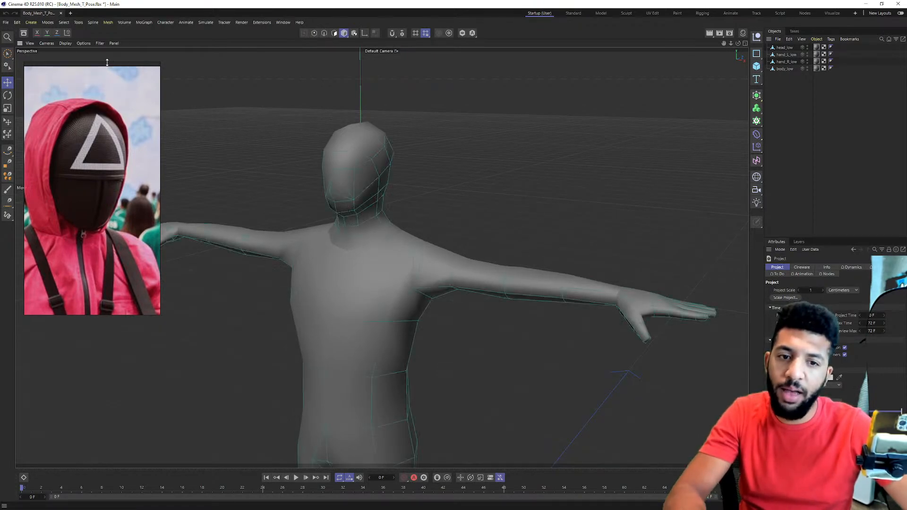
scroll(374, 175, "up", 3)
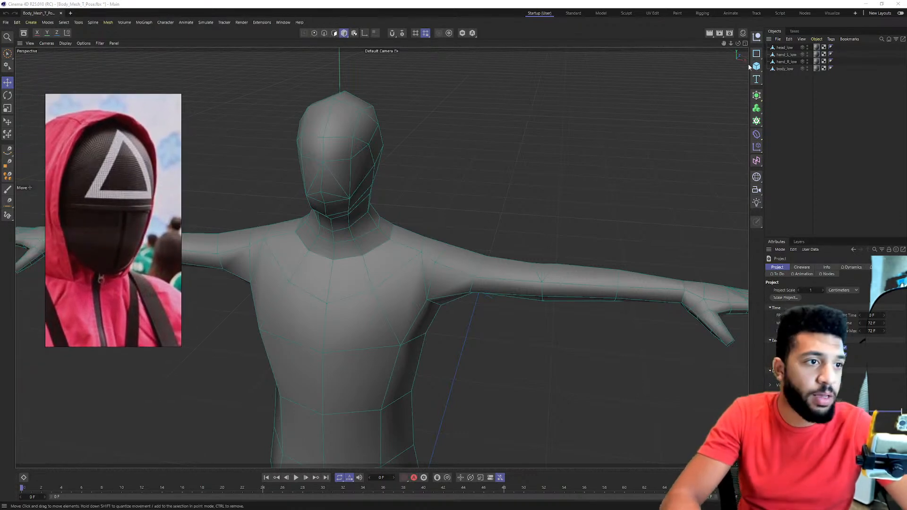
Add a cube primitive to the scene and raise it along its vertical axis to the body mesh's chest.
left_click(761, 68)
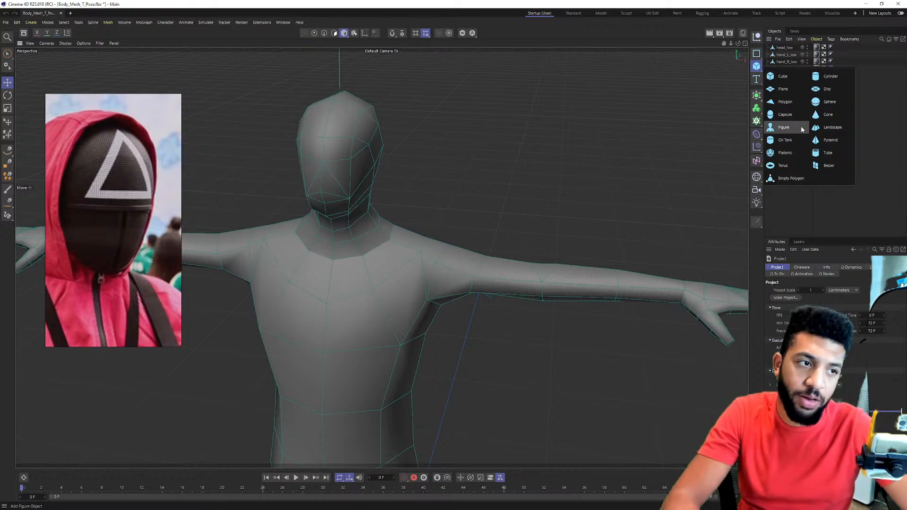
left_click(789, 80)
scroll(403, 234, "down", 5)
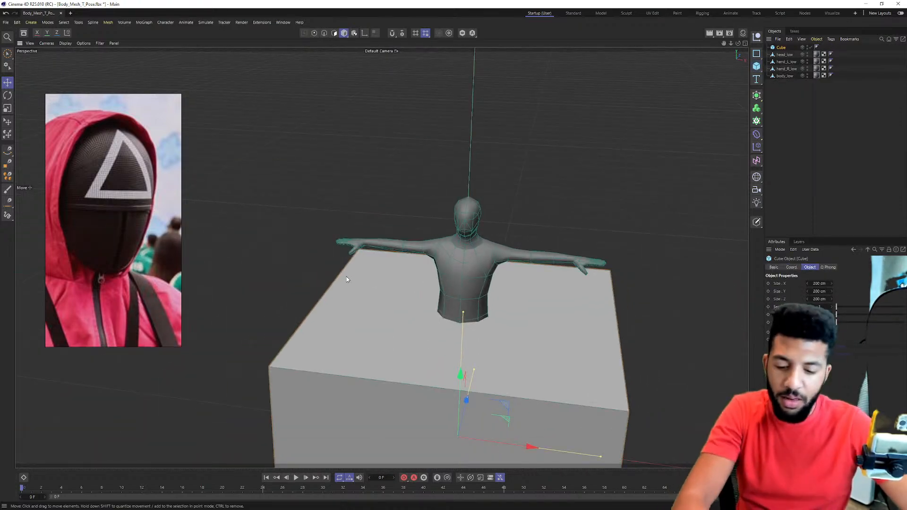
left_click_drag(463, 372, 392, 306, "alt")
left_click_drag(440, 349, 441, 211)
Shrink the cube to about 22.6 × 28.8 × 24.9 cm and position it so it encloses the body mesh's head.
key("t")
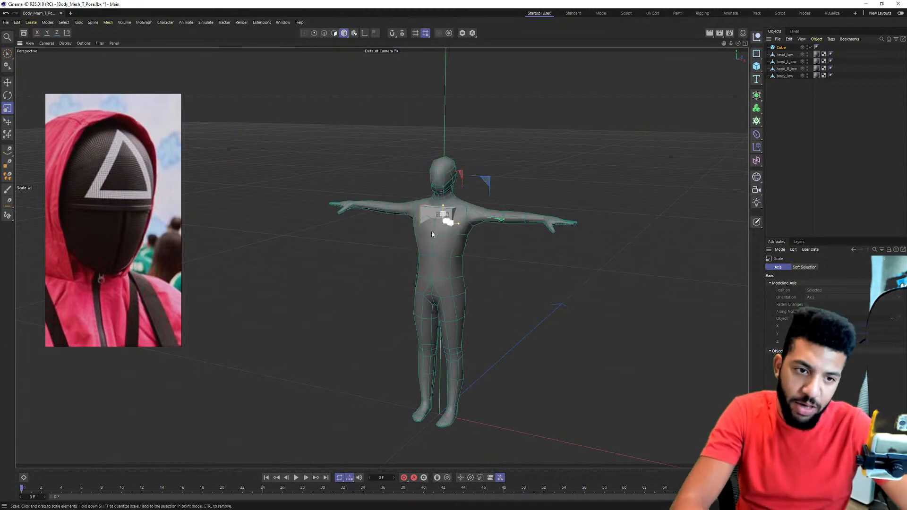
key("e")
left_click_drag(444, 150, 446, 101)
right_click_drag(437, 156, 472, 156, "alt")
middle_click_drag(402, 181, 333, 177, "alt")
left_click_drag(328, 176, 341, 201, "alt")
right_click_drag(341, 201, 353, 144, "alt")
left_click_drag(355, 128, 356, 109)
left_click_drag(361, 125, 328, 127, "alt")
left_click_drag(421, 191, 402, 196, "alt")
left_click_drag(480, 199, 519, 188, "alt")
left_click_drag(412, 213, 435, 204, "alt")
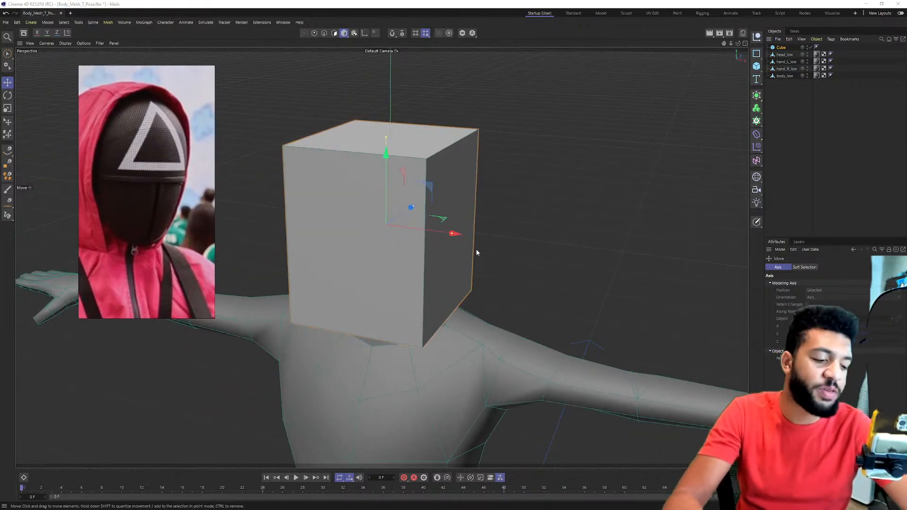
Add a Subdivision Surface generator and make the head cube its child.
left_click(757, 96)
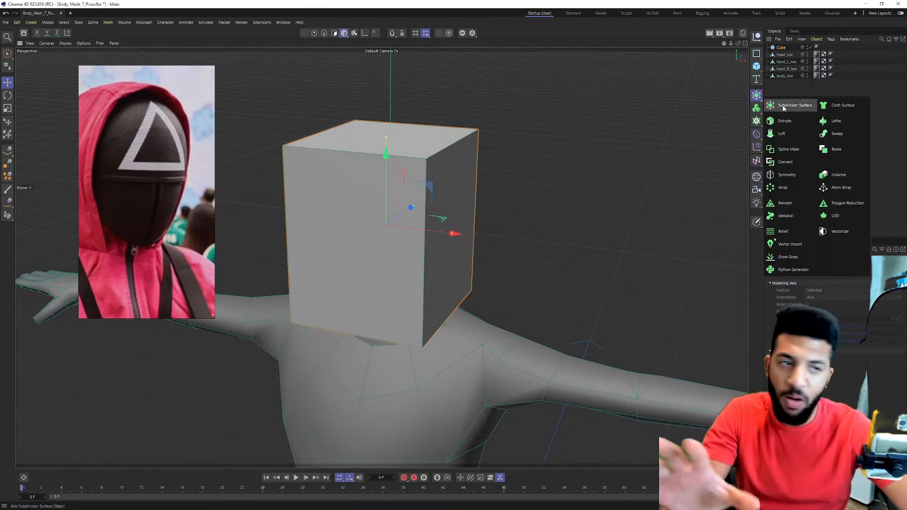
left_click(783, 106)
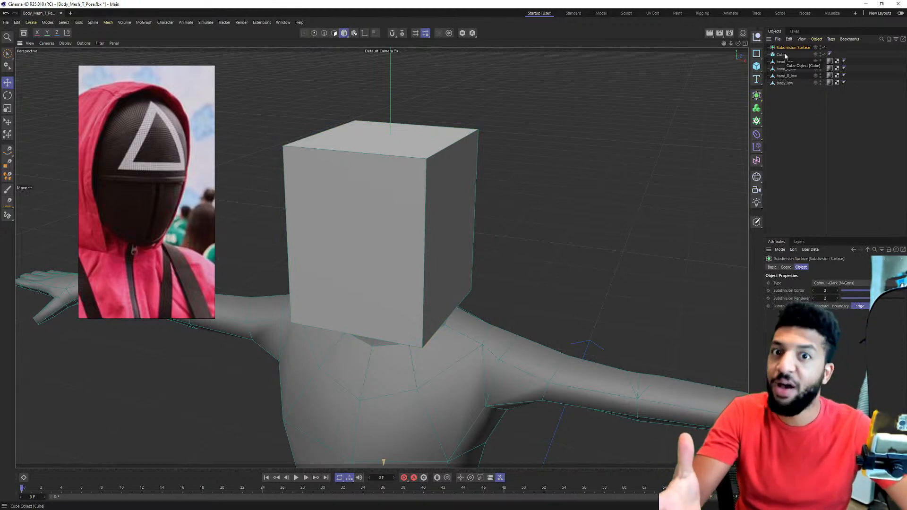
left_click_drag(785, 56, 793, 47)
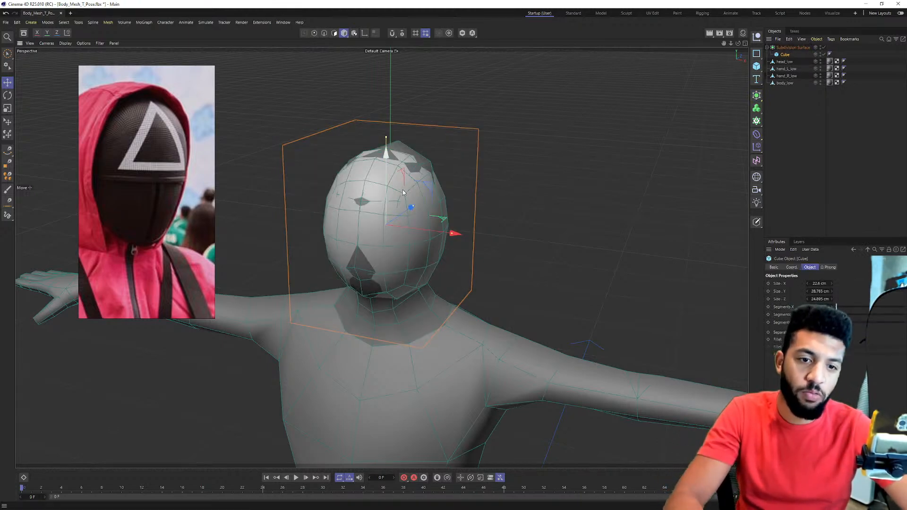
Set both the editor and renderer subdivision levels of the Subdivision Surface to 1.
left_click_drag(390, 197, 420, 180, "alt")
scroll(420, 179, "up", 4)
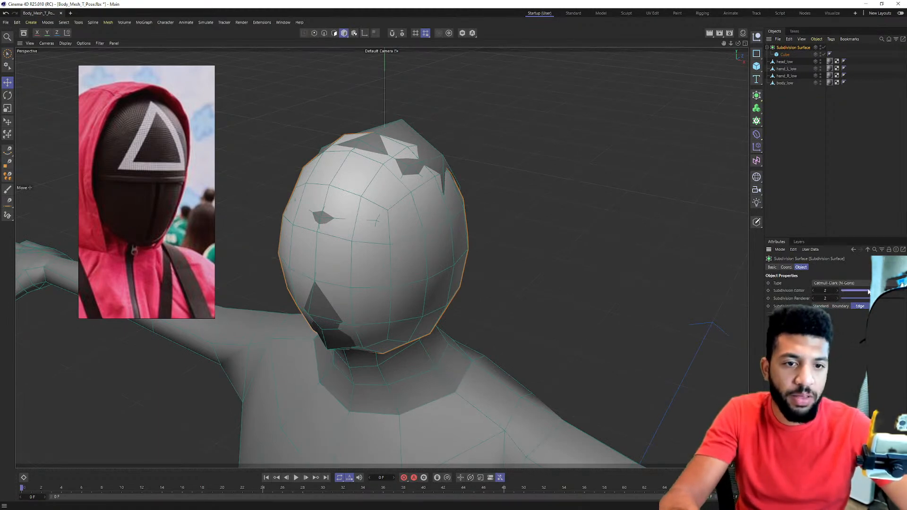
left_click_drag(869, 291, 860, 294)
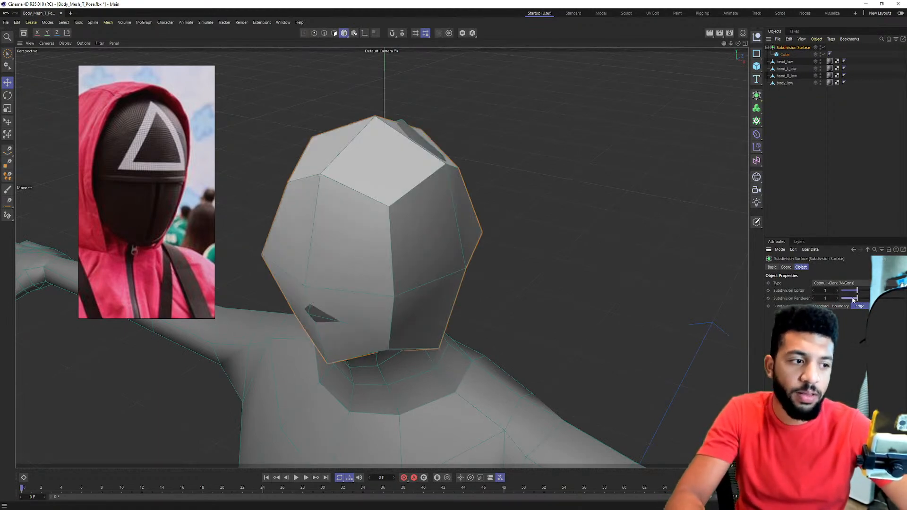
Toggle the Subdivision Surface off and on repeatedly to compare the plain cube with its smoothed head shape.
left_click_drag(370, 193, 343, 174, "alt")
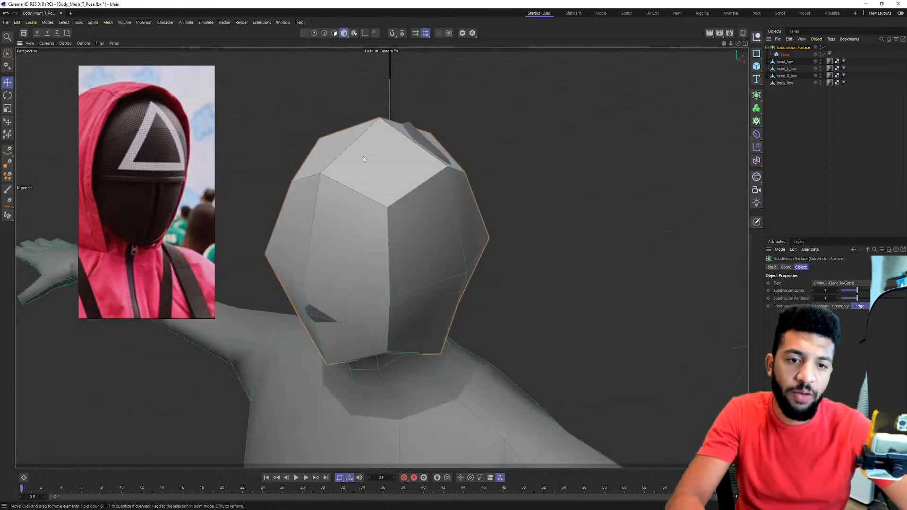
left_click(823, 46)
left_click(823, 46)
left_click(823, 46)
left_click(823, 46)
left_click(823, 46)
left_click(823, 46)
left_click(823, 47)
left_click(823, 46)
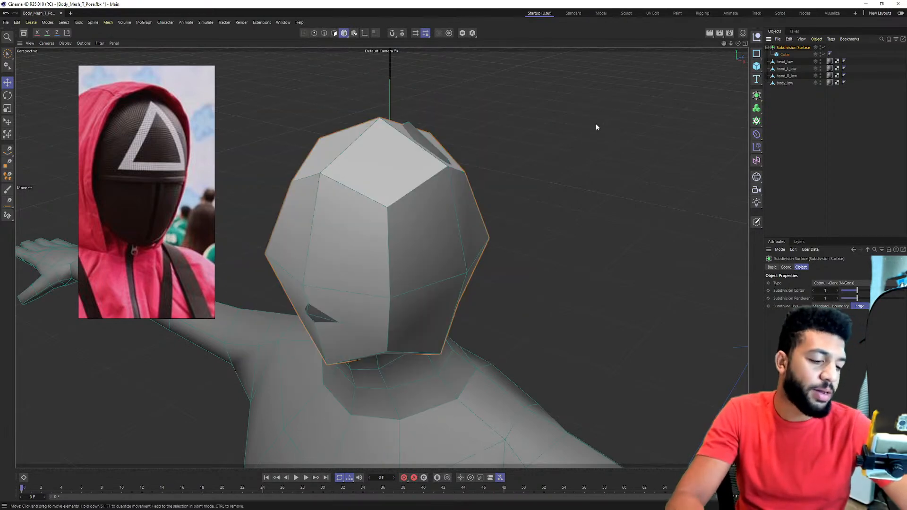
left_click_drag(472, 179, 399, 135, "alt")
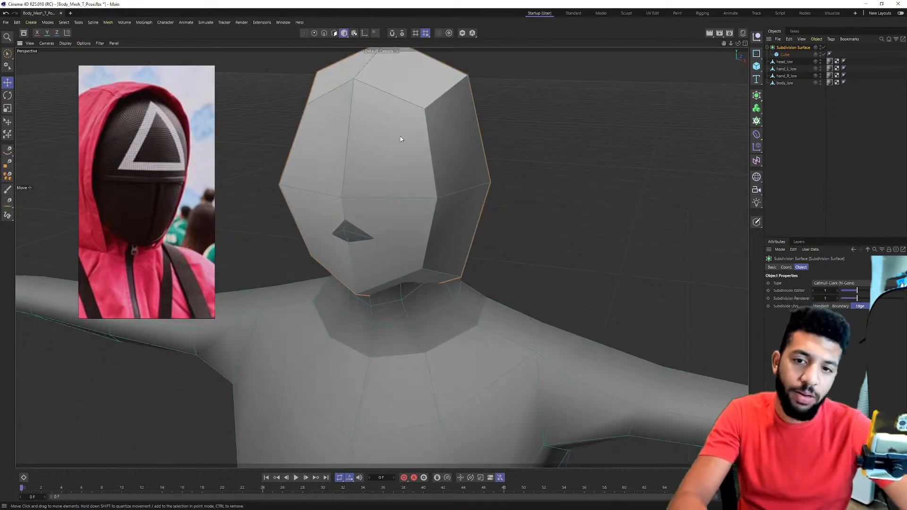
Activate the Loop/Path Cut tool for the cube inside the Subdivision Surface and convert the cube to an editable polygon object.
left_click(787, 55)
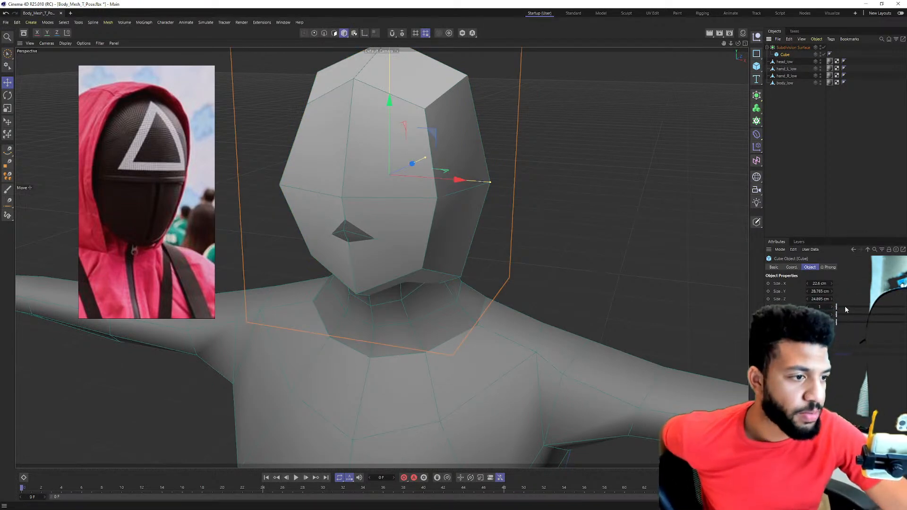
left_click(794, 48)
left_click(787, 56)
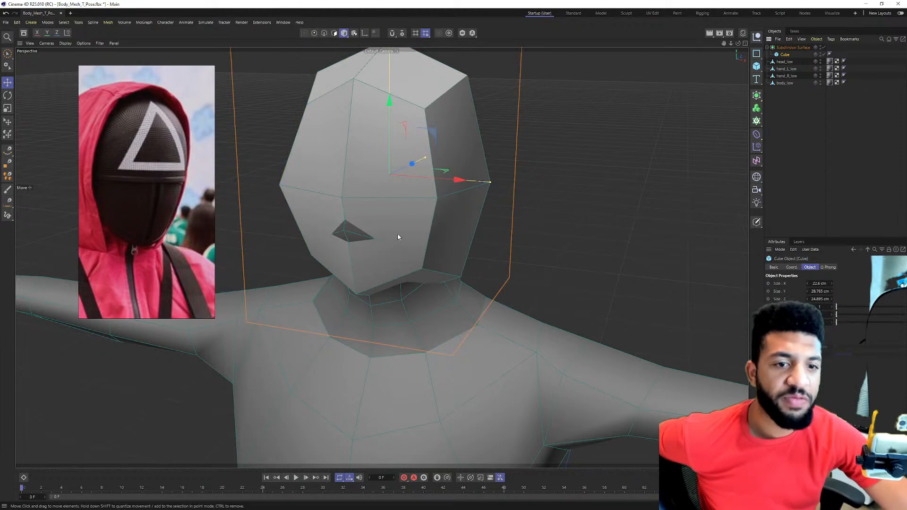
scroll(355, 234, "down", 1)
scroll(247, 177, "down", 1)
scroll(302, 199, "up", 2)
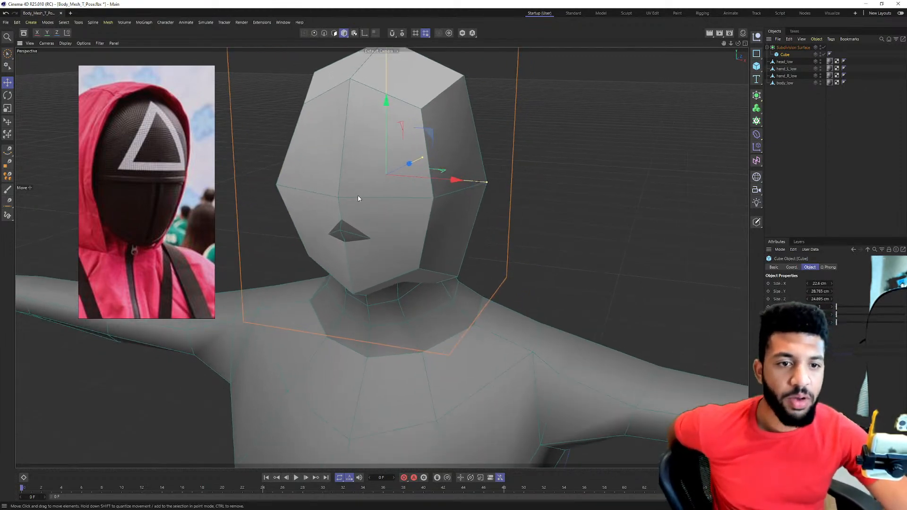
key("k")
key("l")
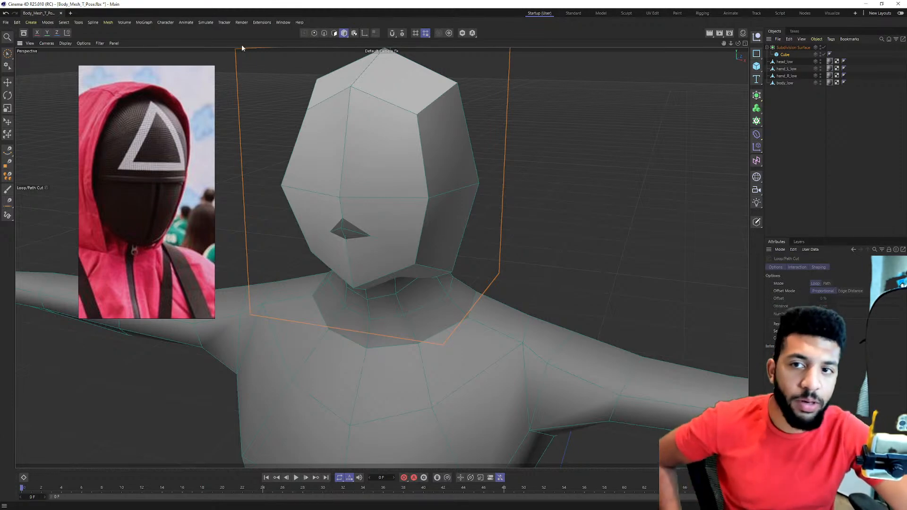
left_click(784, 56)
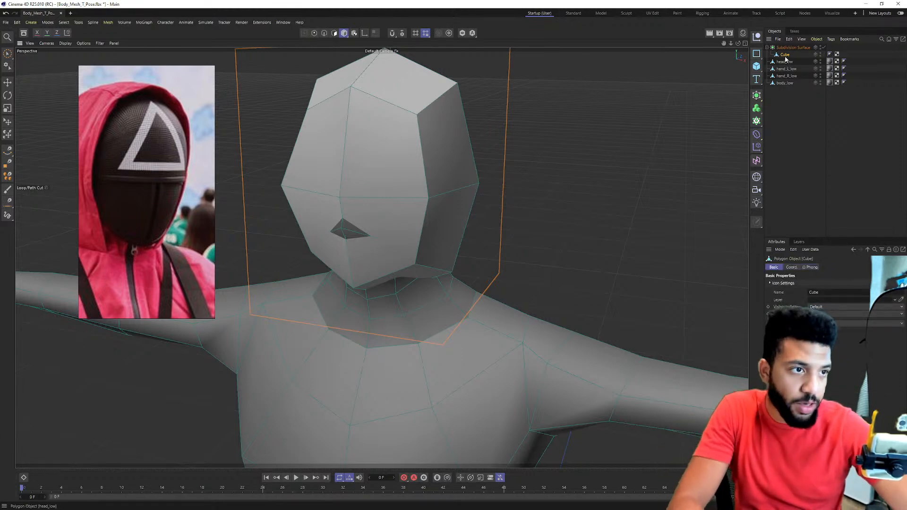
key("o")
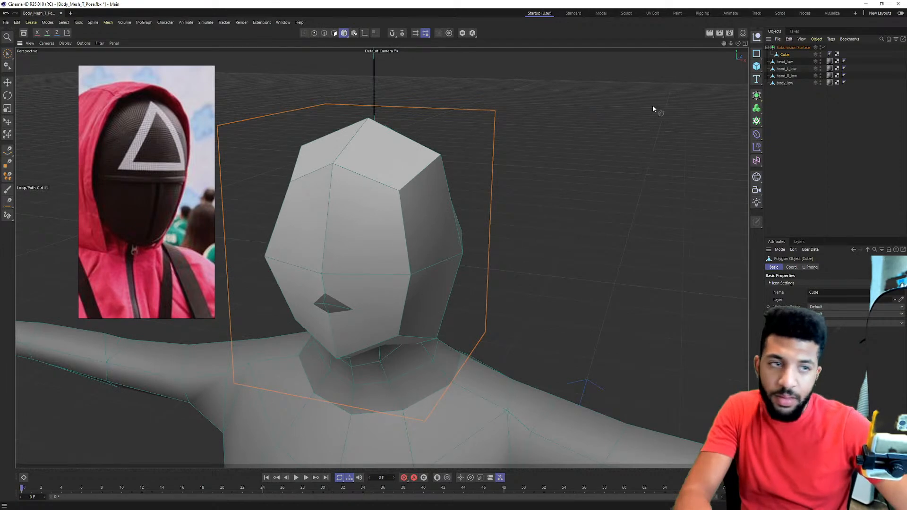
Cut a horizontal edge loop around the middle of the head cube with Loop/Path Cut, at an offset of about 46%.
left_click(822, 48)
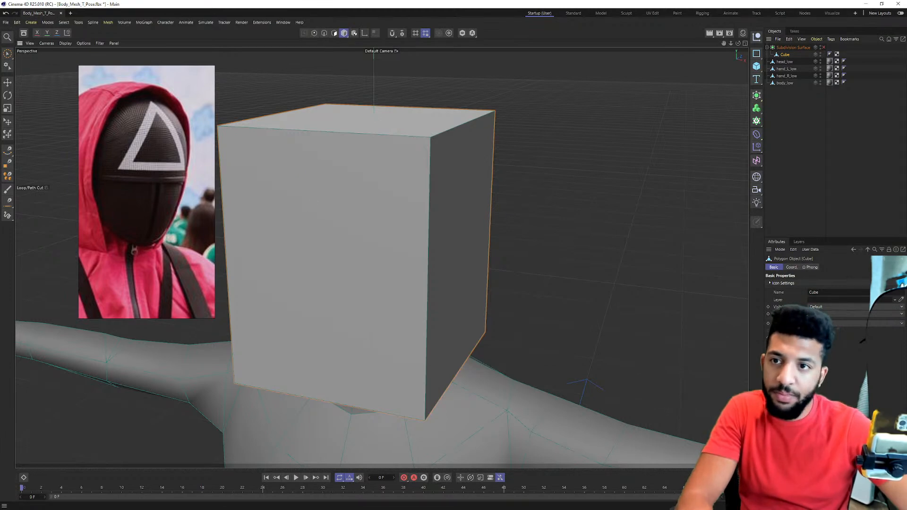
left_click(7, 53)
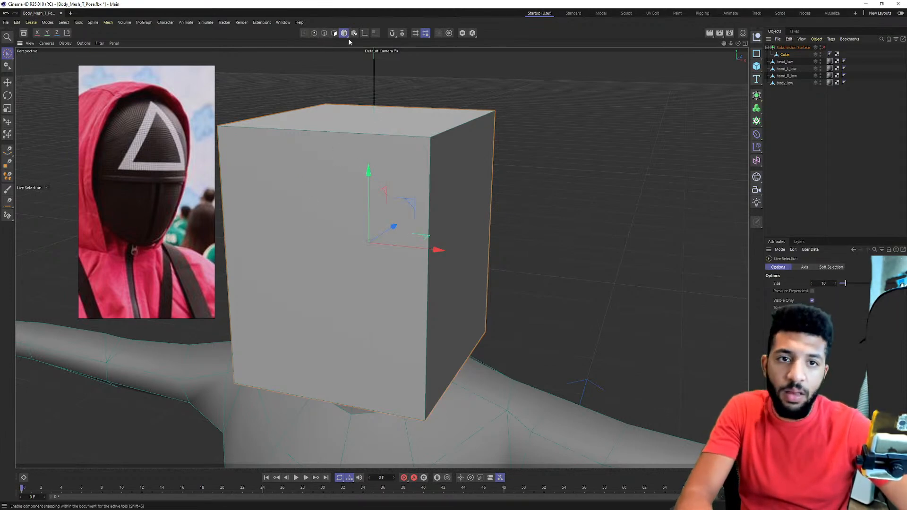
left_click(334, 33)
left_click(390, 209)
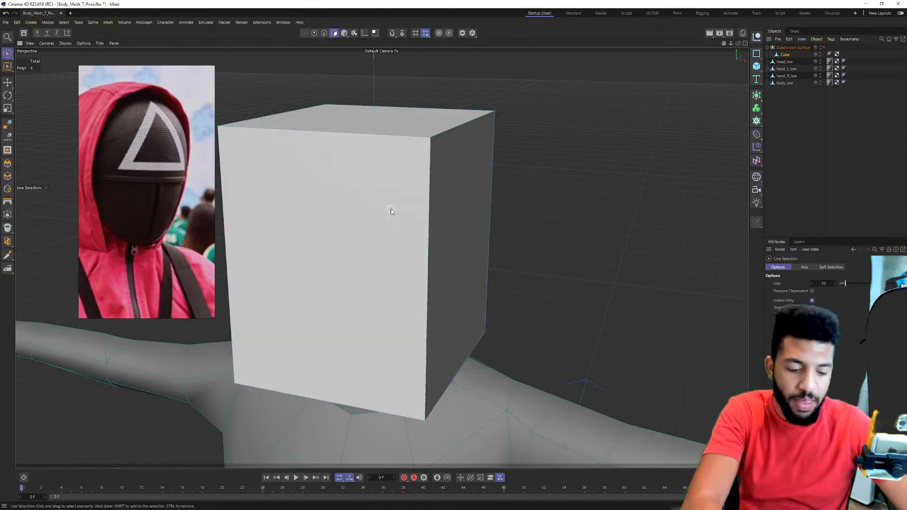
key("m")
key("l")
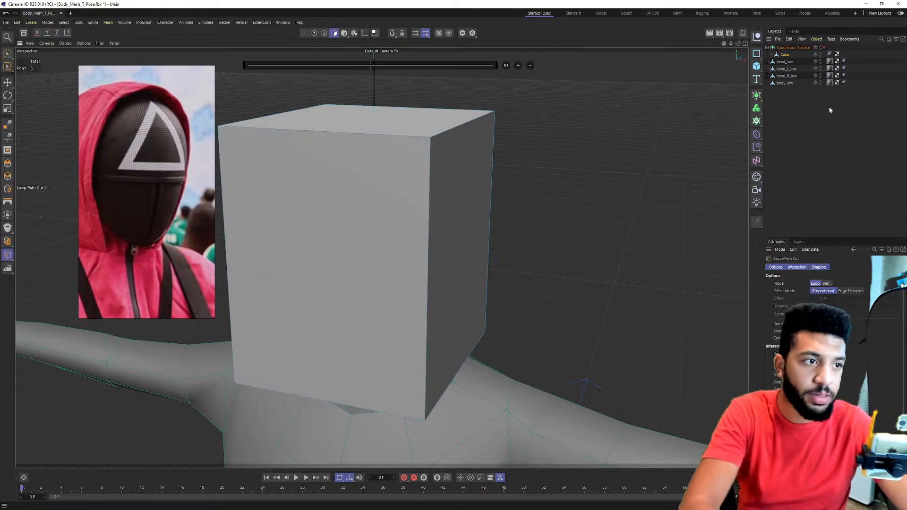
left_click(823, 47)
left_click(426, 238)
left_click_drag(426, 250, 416, 238, "alt")
key("ctrl+z")
left_click(420, 291)
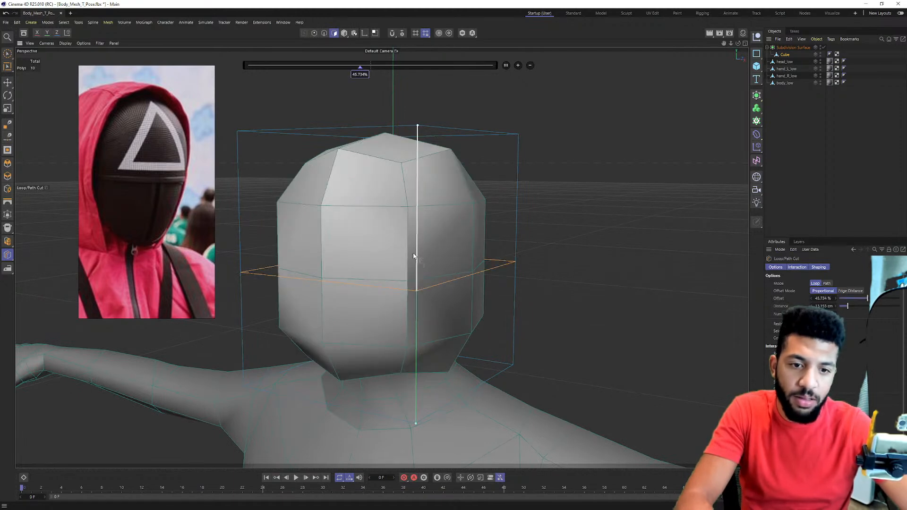
Try an additional horizontal loop cut in the upper part of the head cube.
left_click(419, 165)
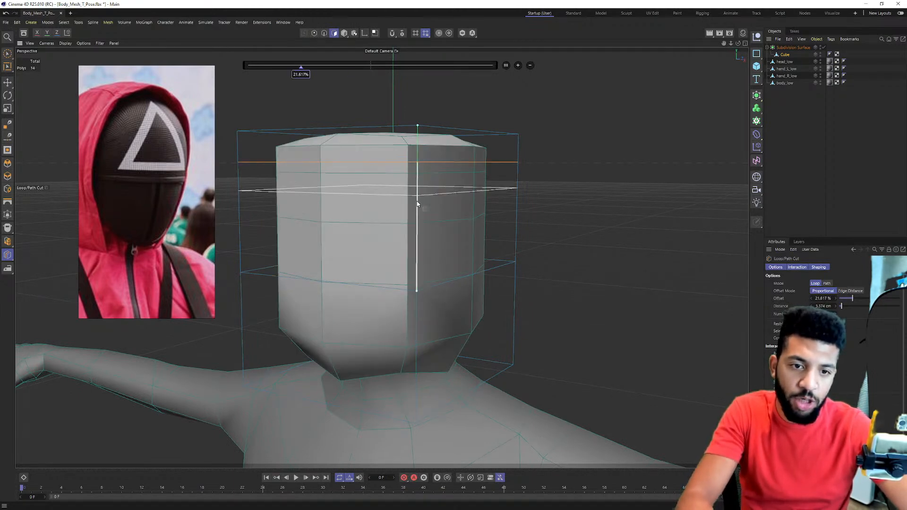
left_click_drag(412, 214, 427, 230)
key("ctrl+z")
Set the Subdivision Surface's editor subdivision level to 2.
left_click_drag(381, 258, 446, 199, "alt")
middle_click_drag(446, 197, 447, 177, "alt")
left_click(788, 48)
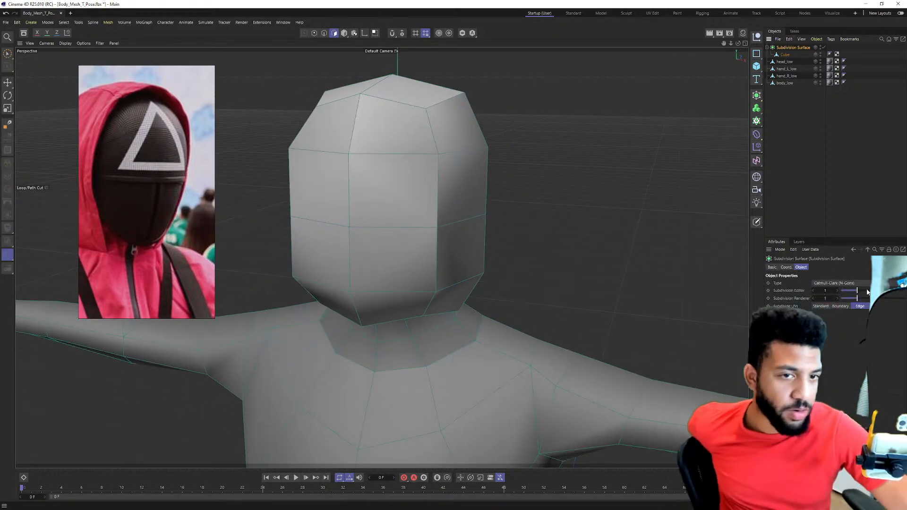
left_click_drag(868, 292, 869, 293)
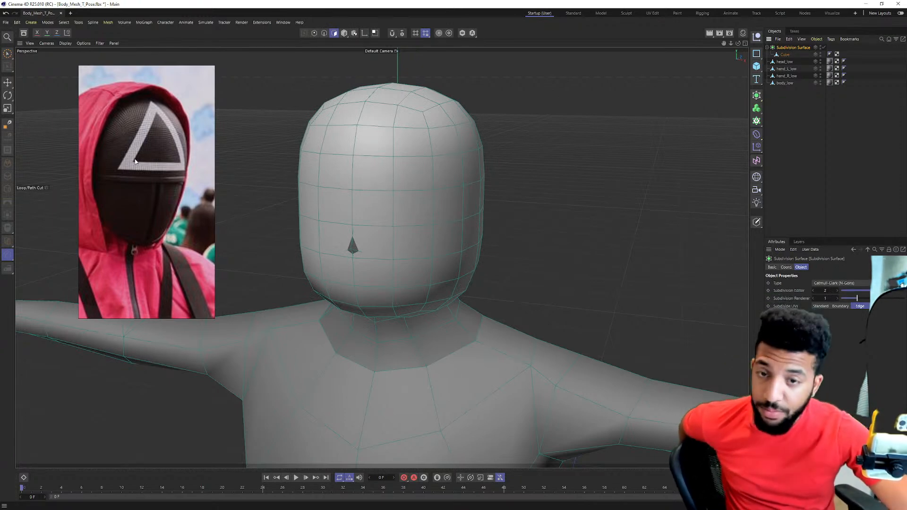
Loop-select the horizontal edge loop around the middle of the head cube and scale it outward.
left_click(782, 56)
scroll(394, 193, "up", 5)
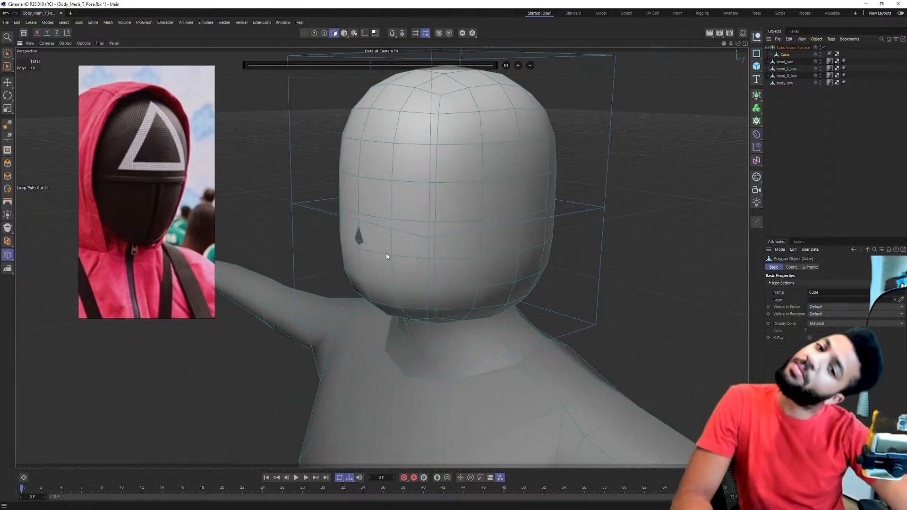
left_click_drag(425, 232, 402, 228, "alt")
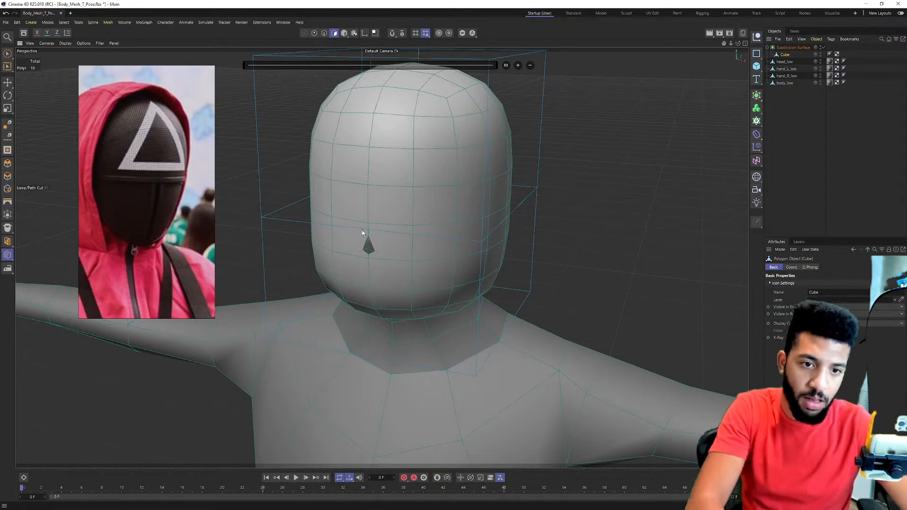
key("u")
key("l")
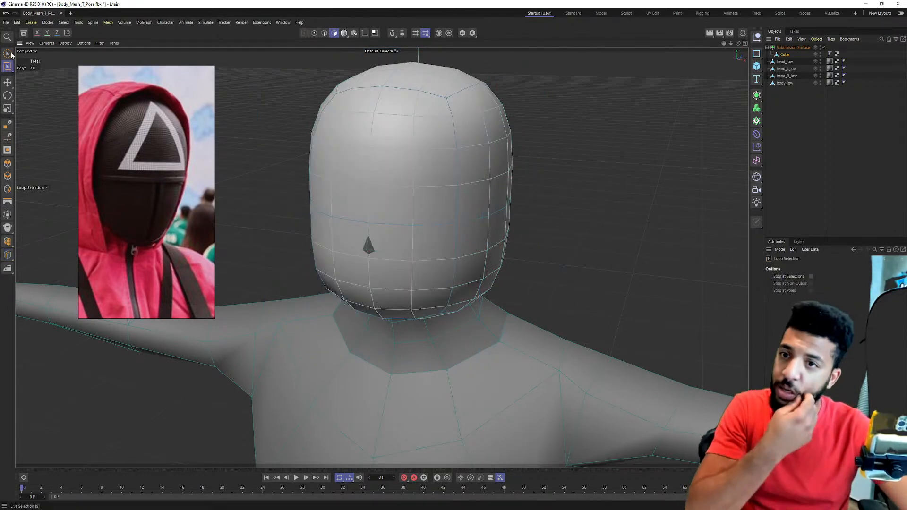
left_click(325, 33)
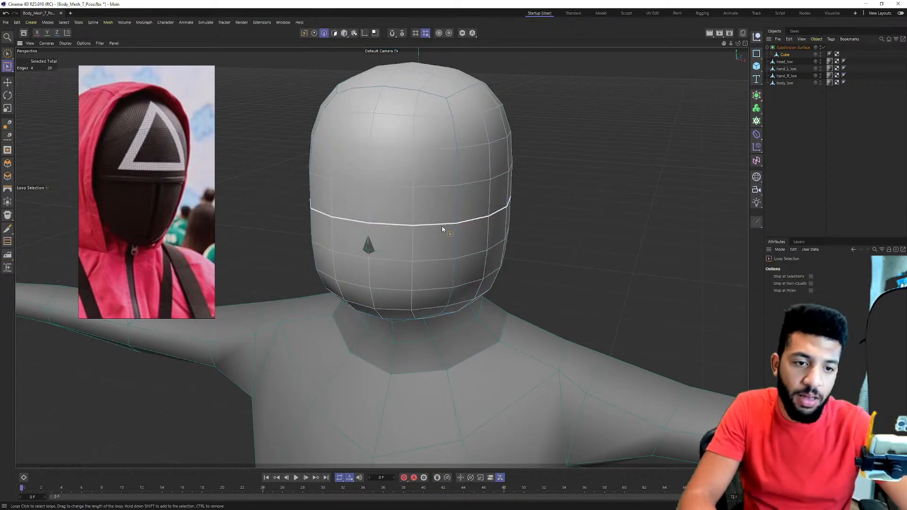
left_click(441, 226)
key("t")
left_click_drag(506, 222, 344, 229)
mouse_move(532, 203)
left_mouse_down()
mouse_move(545, 211)
mouse_move(456, 219)
mouse_move(470, 165)
left_mouse_up()
Delete the ring of polygons below the middle edge loop and the bottom cap, keeping only the upper dome.
key("u")
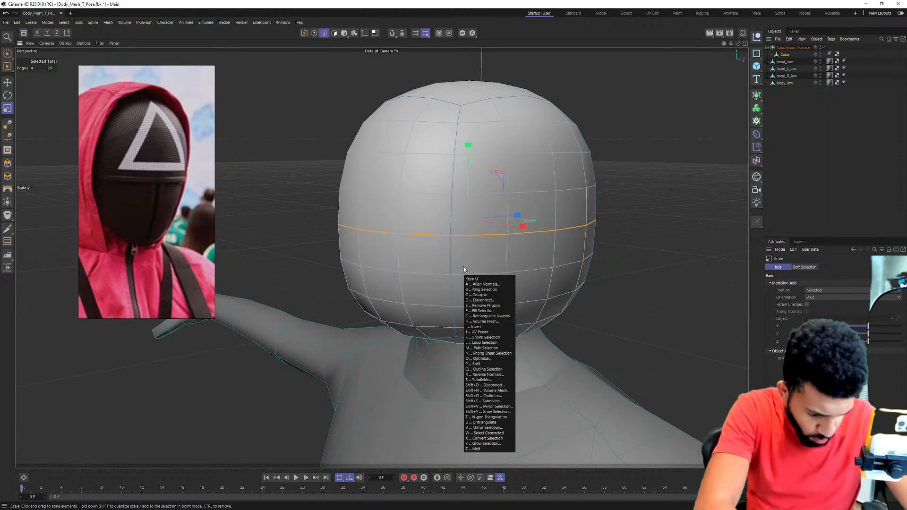
key("l")
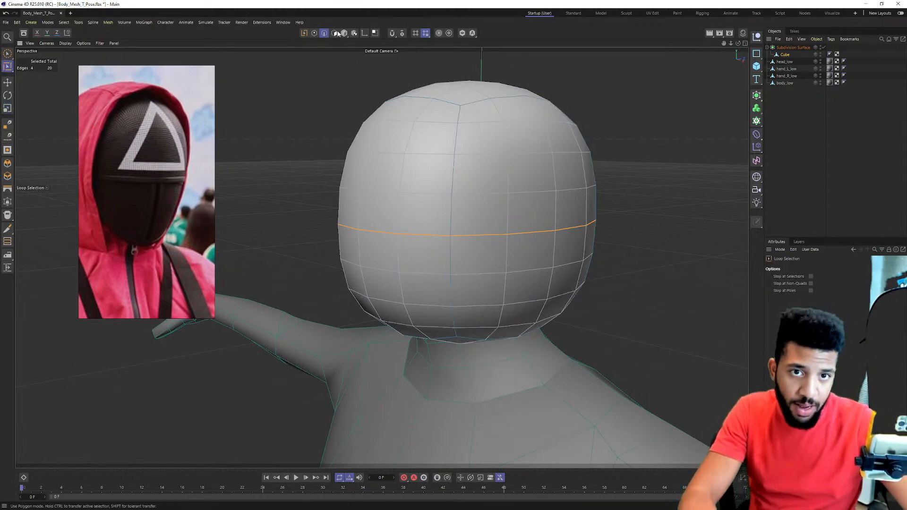
left_click(337, 32)
left_click(463, 279)
key("Delete")
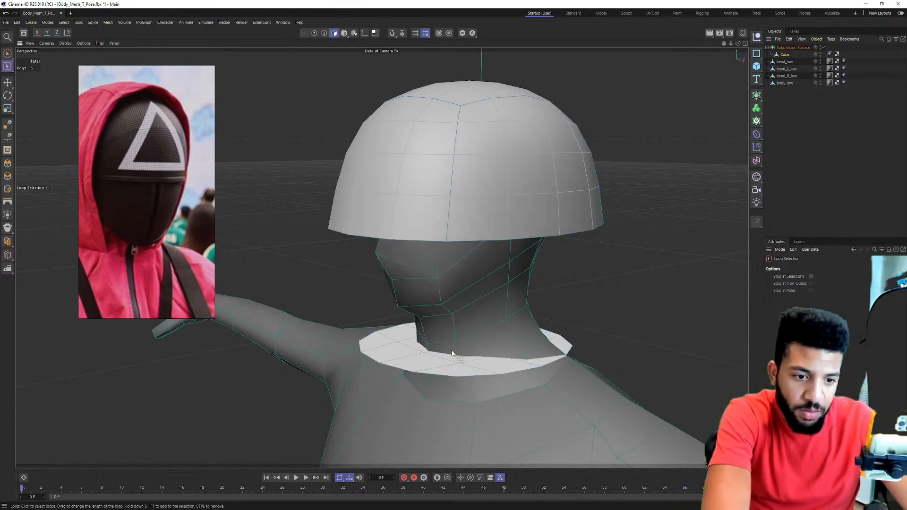
Select all polygons of the dome and resize it to fit the head, narrowing it along X and stretching it slightly along Y.
left_click_drag(502, 201, 561, 187, "alt")
key("ctrl+a")
key("t")
left_click_drag(583, 150, 590, 186)
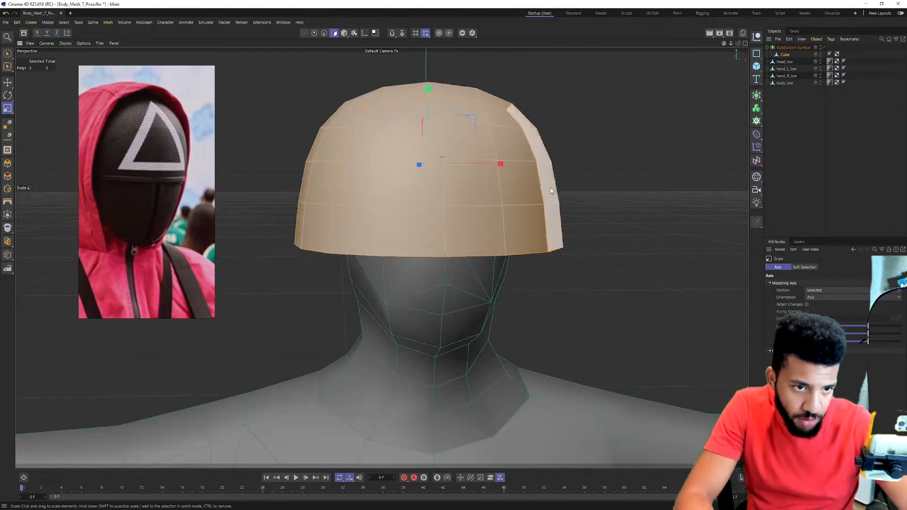
left_click_drag(501, 164, 474, 163)
left_click_drag(501, 201, 453, 209, "alt")
mouse_move(412, 99)
left_mouse_down()
mouse_move(414, 109)
mouse_move(411, 92)
left_mouse_up()
key("e")
left_click_drag(408, 152, 364, 184, "alt")
left_click_drag(563, 180, 505, 226)
Cut a horizontal loop just above the dome's bottom edge, at an offset of about 13%.
key("k")
key("l")
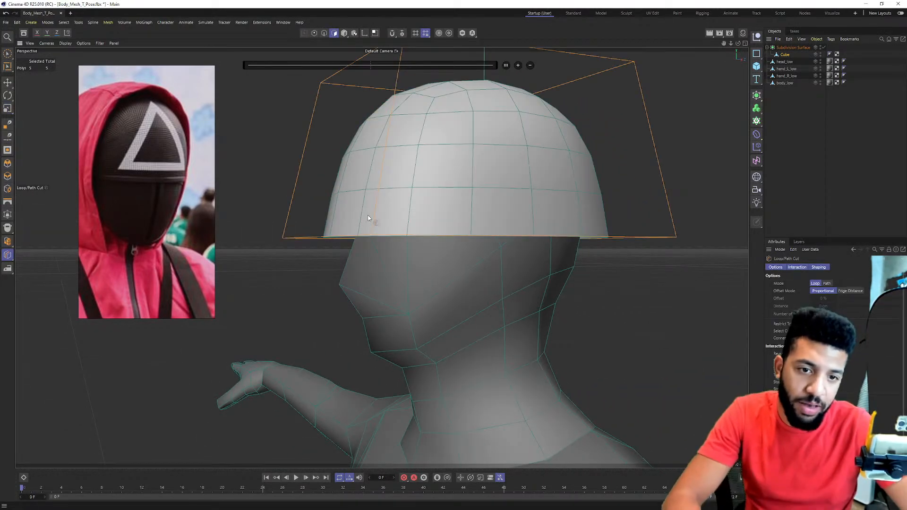
left_click(376, 208)
left_click_drag(376, 207, 403, 213, "alt")
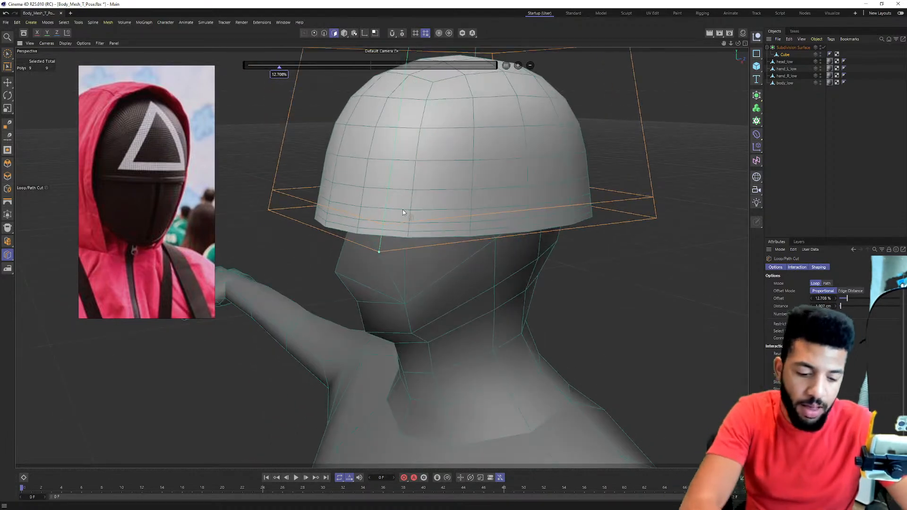
Loop-select the narrow band of polygons along the dome's bottom edge.
key("u")
key("l")
left_click(425, 221)
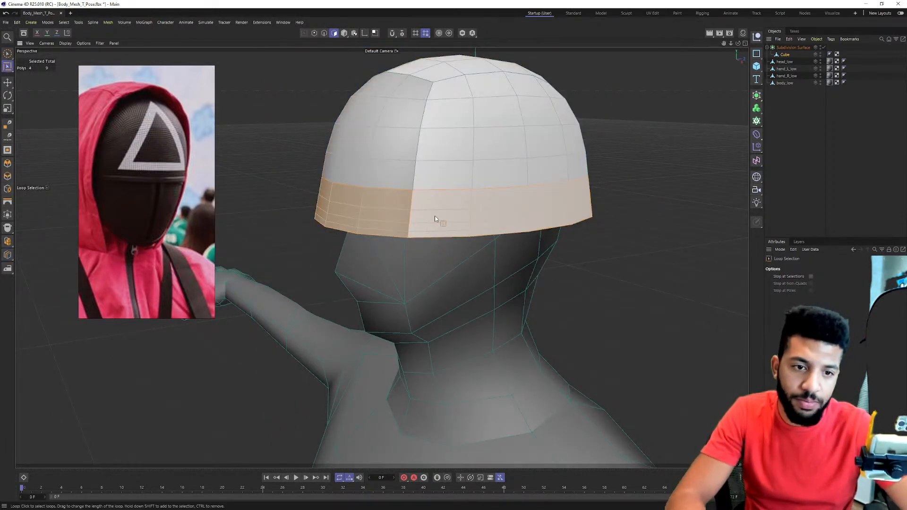
scroll(410, 195, "up", 3)
left_click_drag(407, 240, 455, 216, "alt")
scroll(289, 206, "down", 3)
left_click_drag(283, 189, 369, 199, "alt")
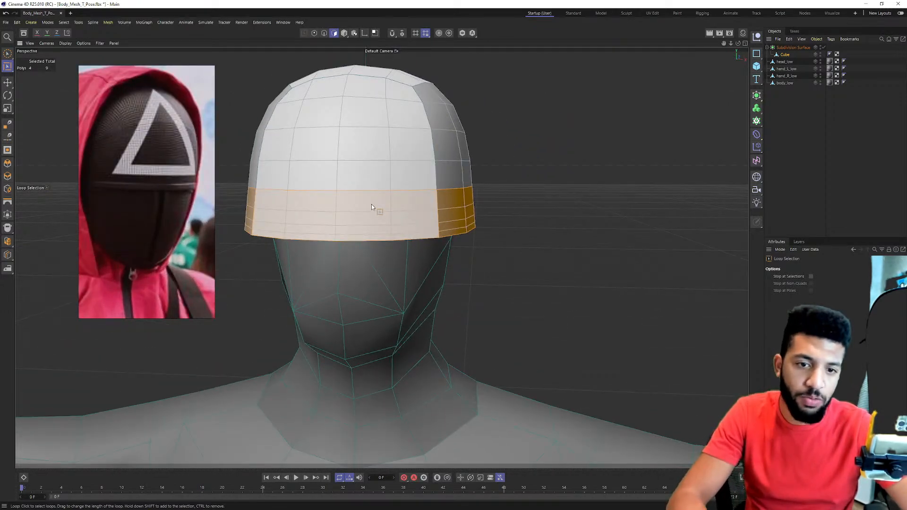
scroll(375, 214, "up", 2)
key("k")
key("l")
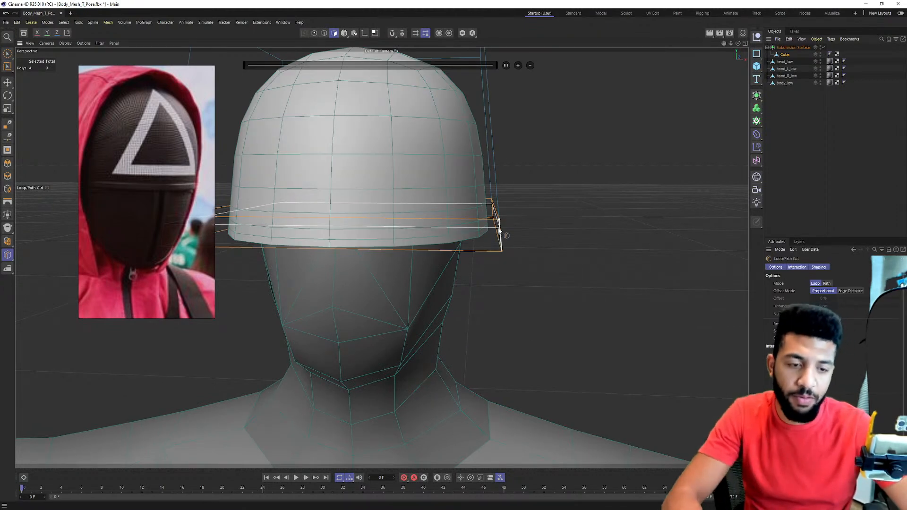
key("u")
key("l")
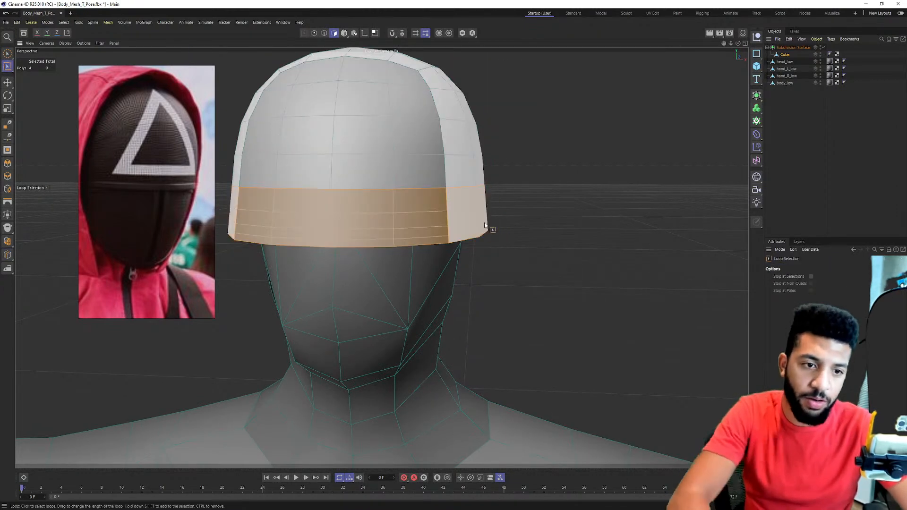
Extrude the selected bottom band outward to form a raised rim, ending with an offset of about 0.44 cm.
key("m")
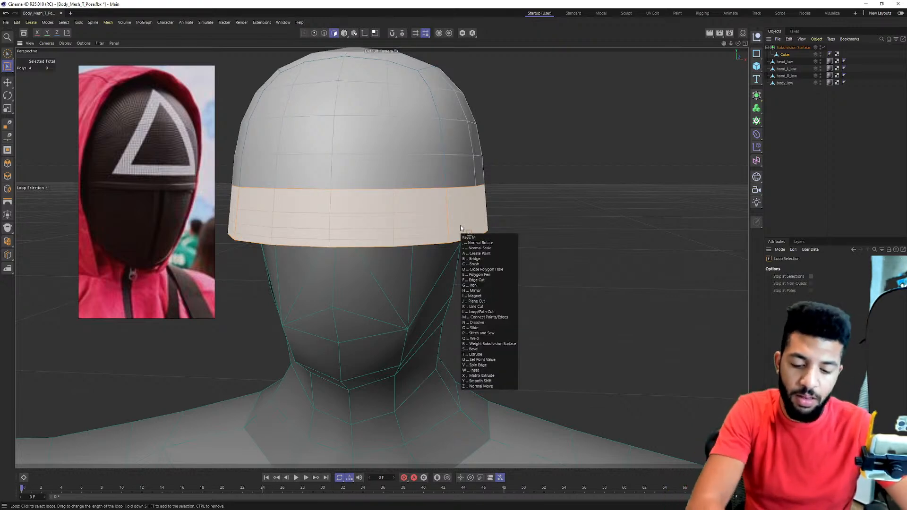
key("t")
mouse_move(555, 177)
left_mouse_down()
mouse_move(574, 177)
mouse_move(565, 178)
left_mouse_up()
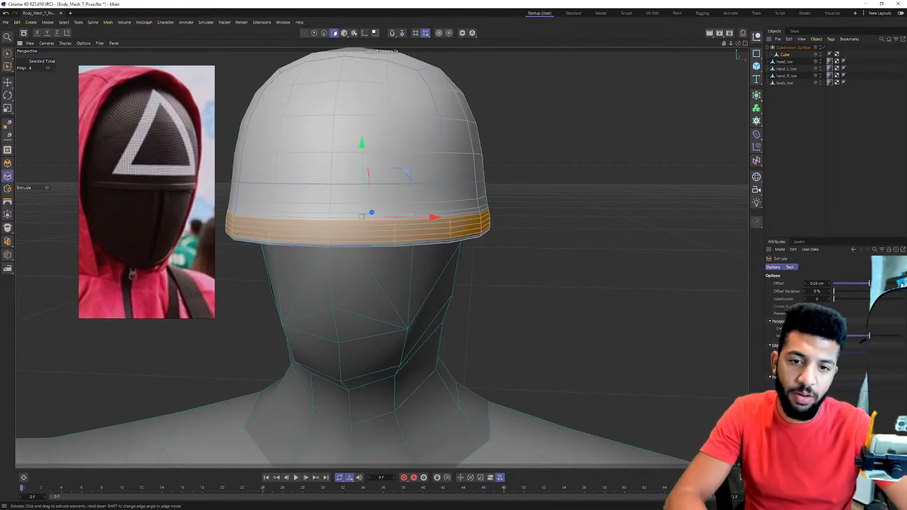
left_click_drag(401, 229, 389, 181, "alt")
right_click_drag(389, 181, 456, 167, "alt")
left_click_drag(434, 184, 399, 200, "alt")
right_click_drag(399, 200, 144, 220, "alt")
scroll(132, 178, "up", 2)
mouse_move(467, 203)
left_mouse_down("alt")
mouse_move(492, 198)
mouse_move(466, 204)
left_mouse_up("alt")
scroll(468, 204, "up", 3)
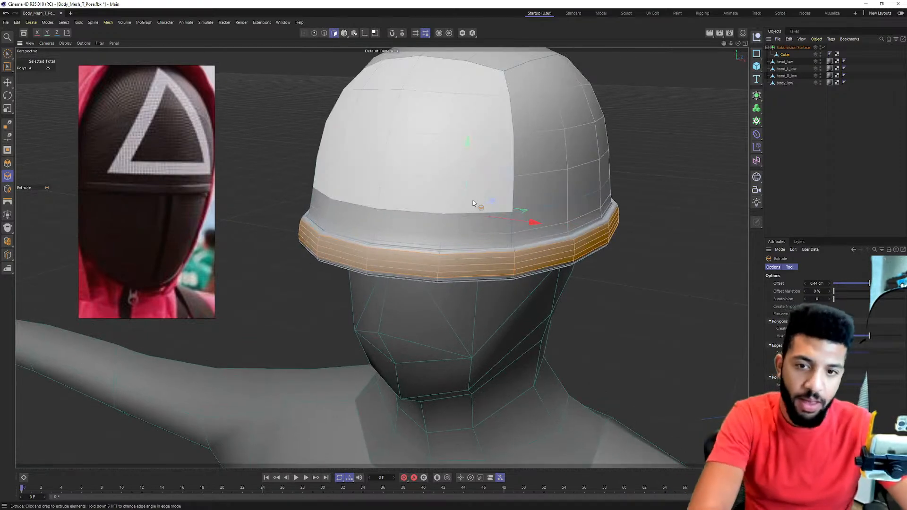
Cut two supporting edge loops around the extruded rim to sharpen its edges under the Subdivision Surface.
key("k")
key("l")
scroll(394, 264, "up", 2)
scroll(467, 262, "up", 5)
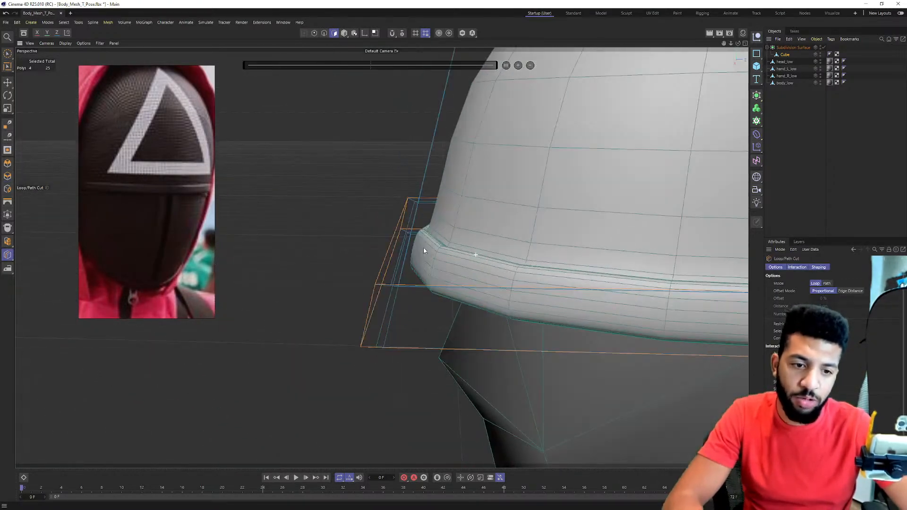
left_click_drag(465, 247, 407, 191, "alt")
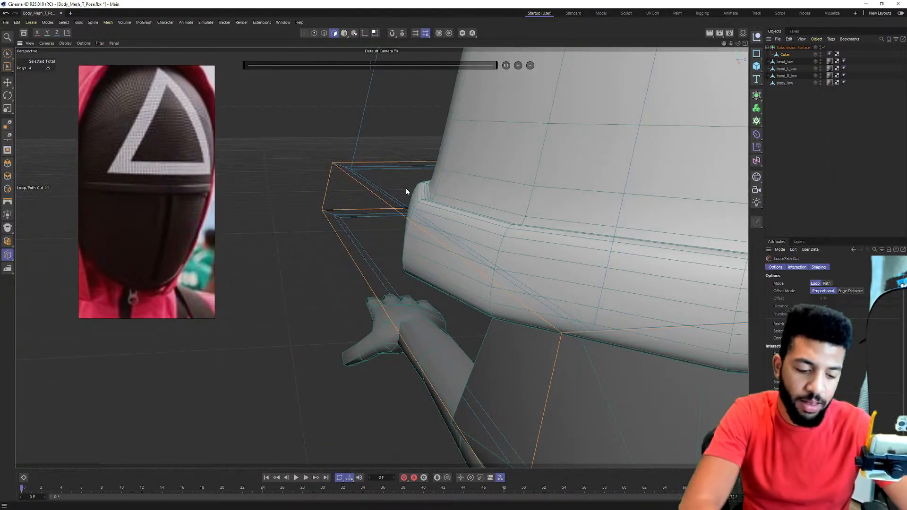
left_click(352, 167)
left_click_drag(368, 166, 422, 282, "alt")
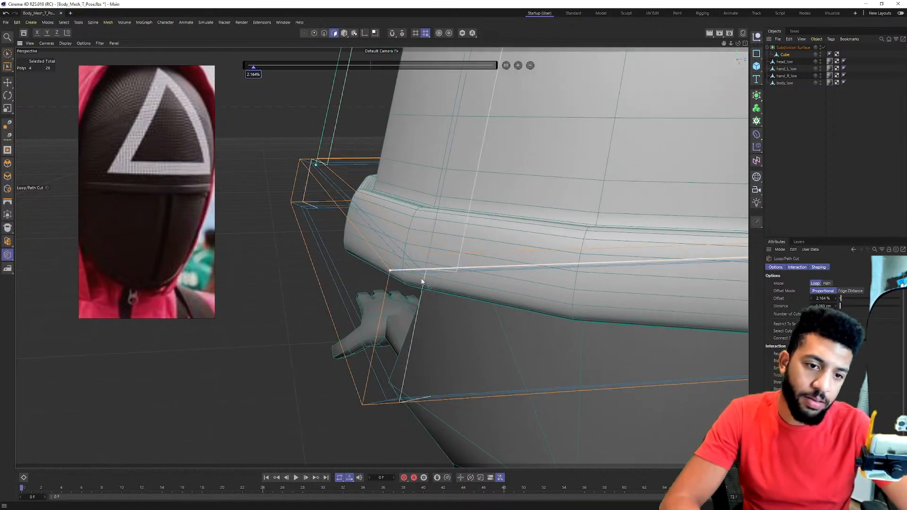
left_click(384, 292)
key("ctrl+z")
left_click_drag(402, 342, 509, 282, "alt")
left_click(378, 331)
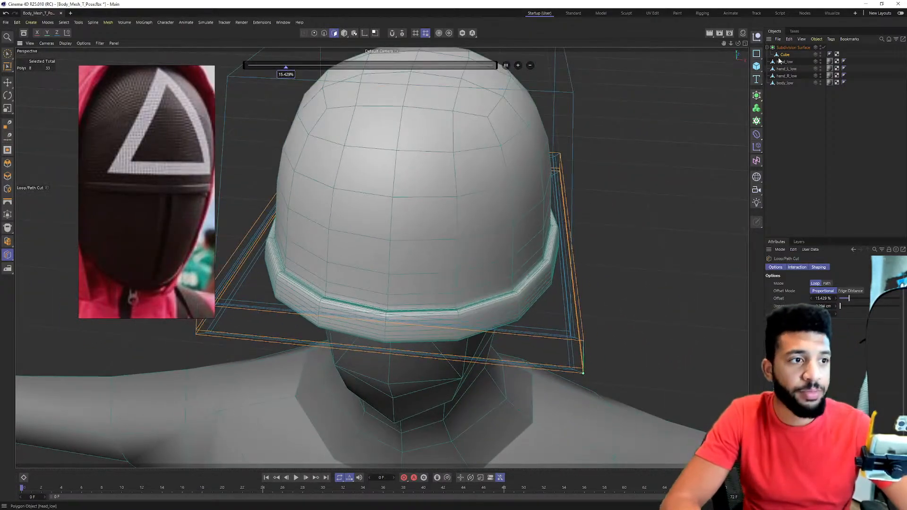
Raise the Subdivision Surface's editor level to 3 and examine the smoothed rim up close.
left_click(789, 49)
left_click_drag(873, 291, 889, 291)
left_click_drag(478, 301, 437, 291, "alt")
right_click_drag(456, 290, 506, 289, "alt")
left_click_drag(480, 289, 451, 290, "alt")
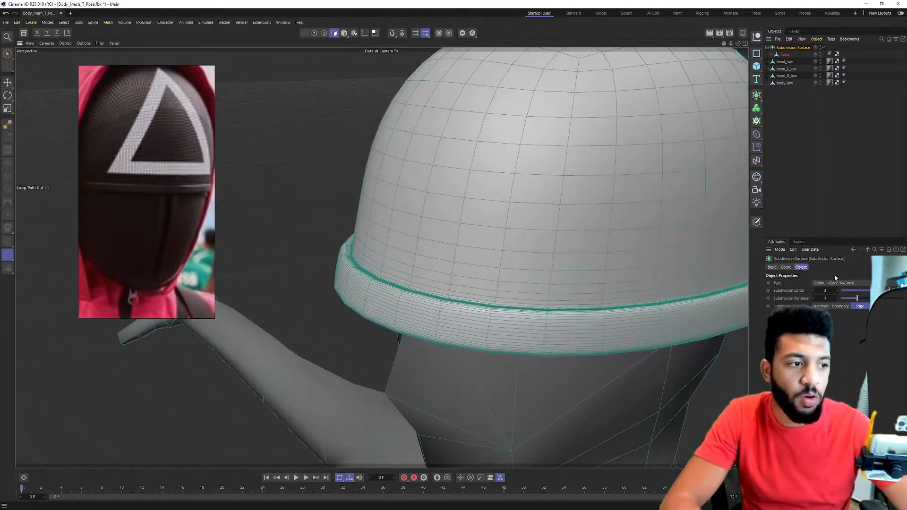
Lower the Subdivision Surface's editor level until the unsmoothed base cage shows, examining the dome and rim from several sides.
left_click_drag(859, 291, 842, 291)
right_click_drag(439, 279, 354, 270, "alt")
left_click_drag(355, 269, 406, 253, "alt")
left_click_drag(424, 297, 286, 304, "alt")
right_click_drag(286, 304, 359, 308, "alt")
left_click_drag(412, 313, 447, 263, "alt")
mouse_move(841, 291)
left_mouse_down()
mouse_move(883, 297)
mouse_move(843, 294)
mouse_move(869, 293)
mouse_move(848, 300)
left_mouse_up()
left_click_drag(544, 271, 483, 230, "alt")
Select all polygons of the dome cage and scale them down uniformly for a tighter fit on the head.
left_click(784, 55)
key("ctrl+a")
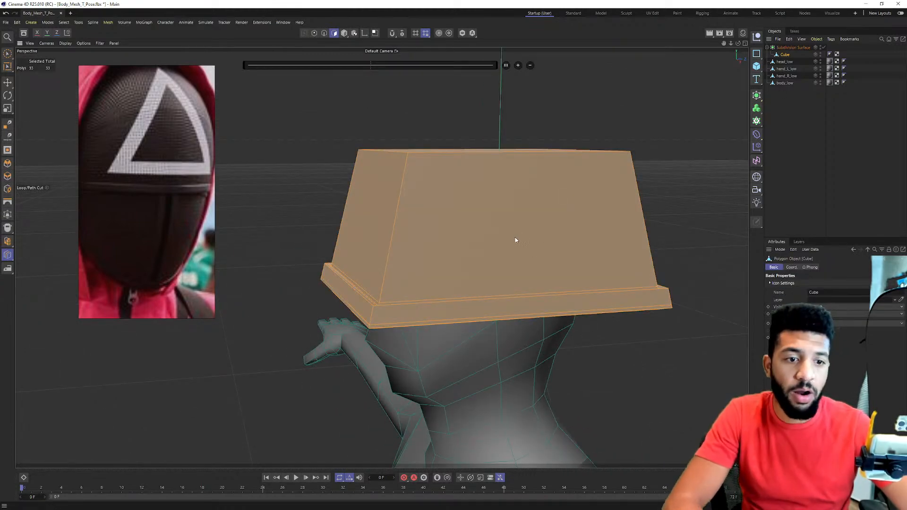
key("t")
left_click_drag(555, 221, 537, 226)
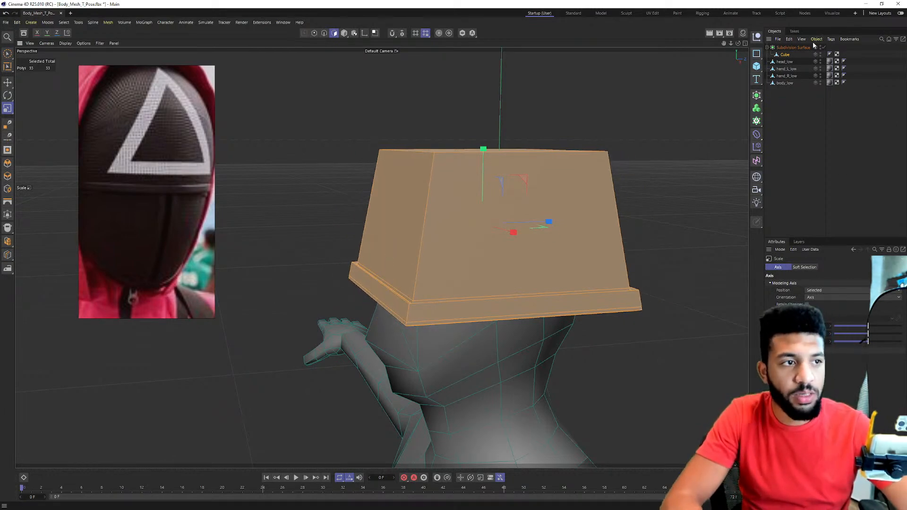
Set the Subdivision Surface's editor level back to 2 and view the smoothed dome on the head.
left_click(798, 48)
left_click_drag(853, 291, 873, 290)
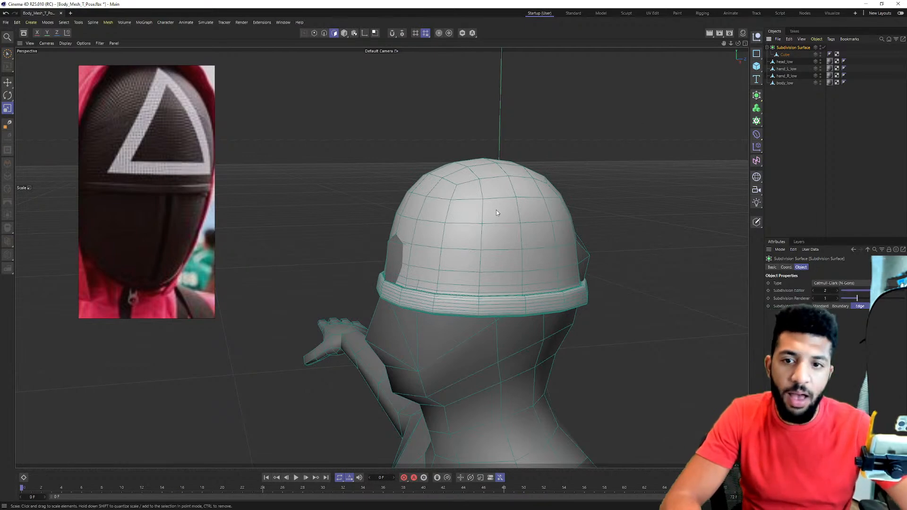
left_click_drag(468, 226, 499, 235, "alt")
Zoom the guard mask reference photo out and reposition it over the viewport.
scroll(127, 186, "down", 2)
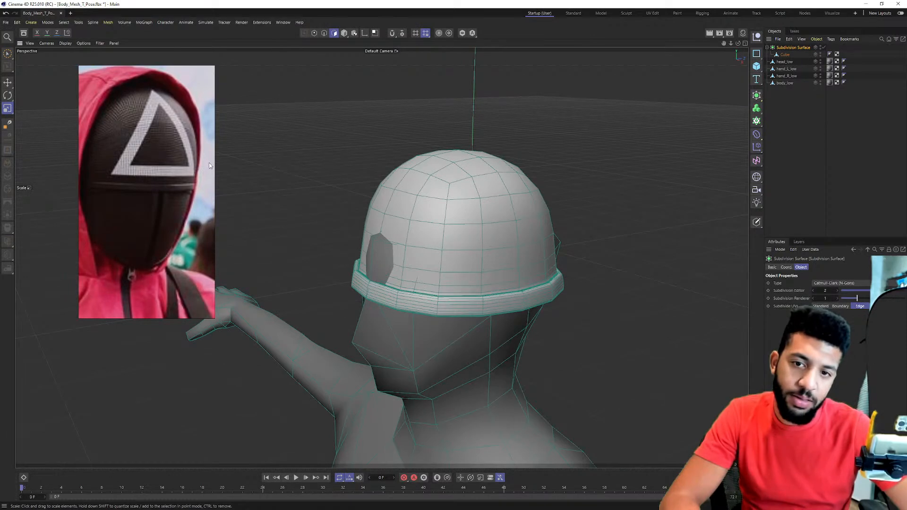
scroll(192, 166, "down", 2)
right_click_drag(168, 165, 189, 156)
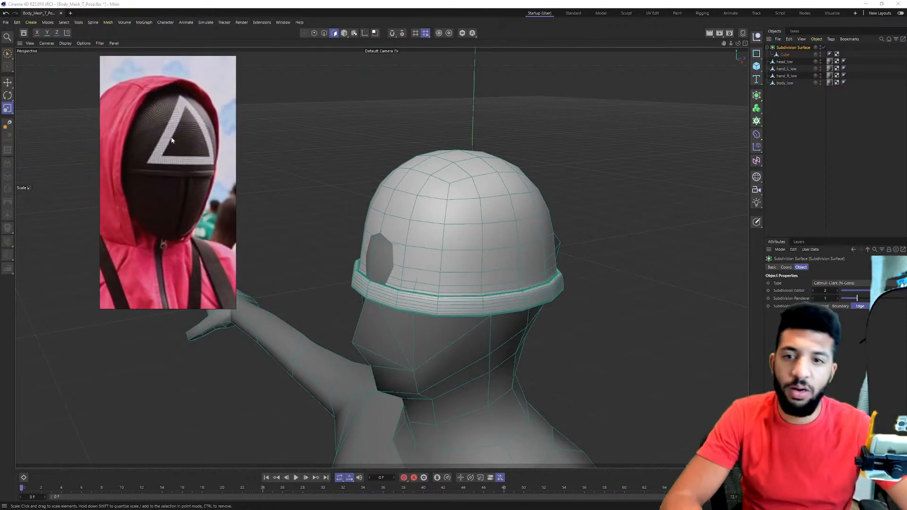
Enlarge the mask in the reference photo and cut a vertical edge loop through the dome cage between its front and back.
scroll(172, 139, "up", 2)
scroll(182, 164, "up", 3)
scroll(181, 163, "down", 3)
scroll(180, 162, "up", 1)
left_click_drag(551, 236, 522, 205, "alt")
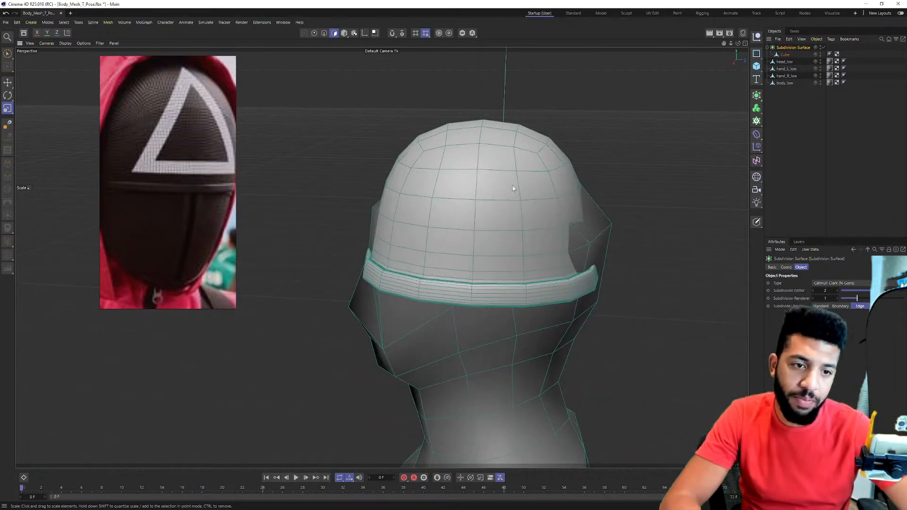
left_click(785, 54)
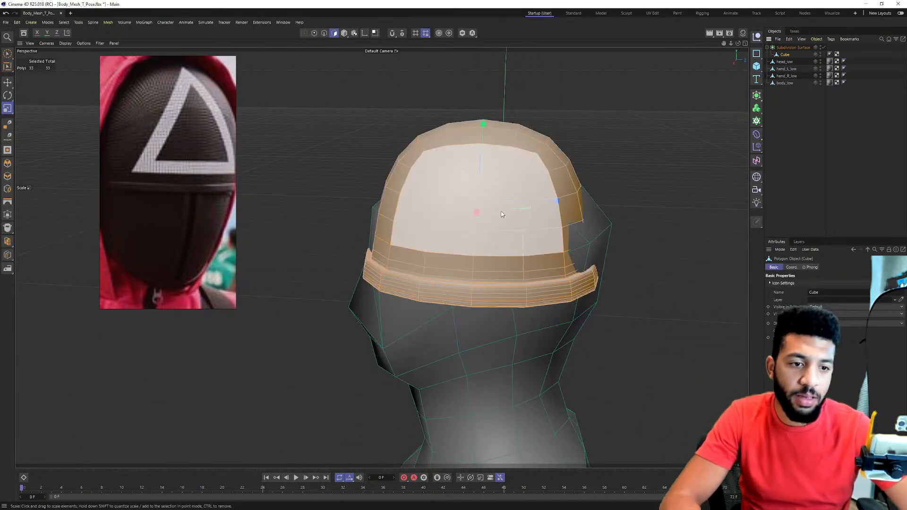
key("m")
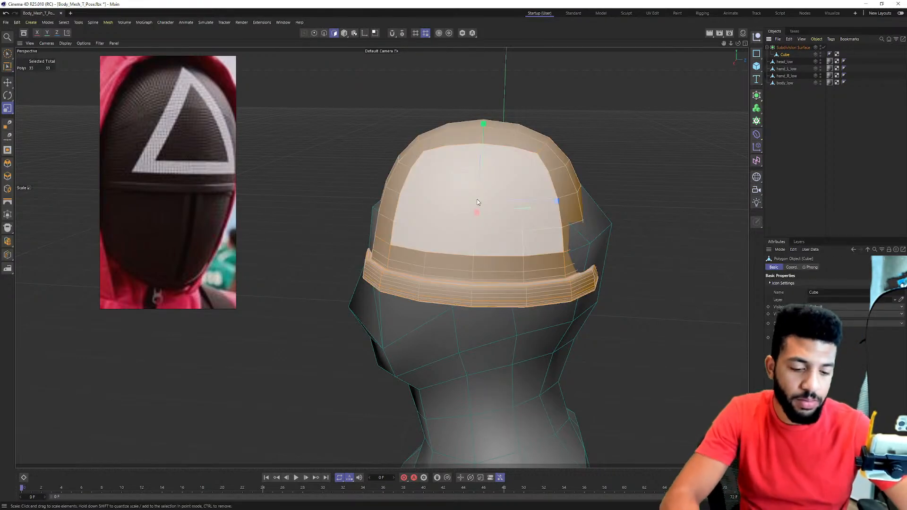
key("m")
key("l")
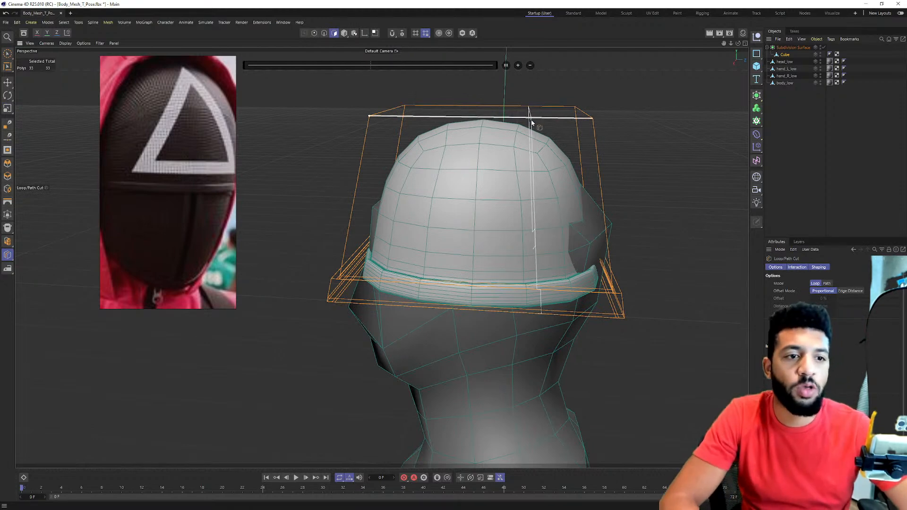
left_click(506, 121)
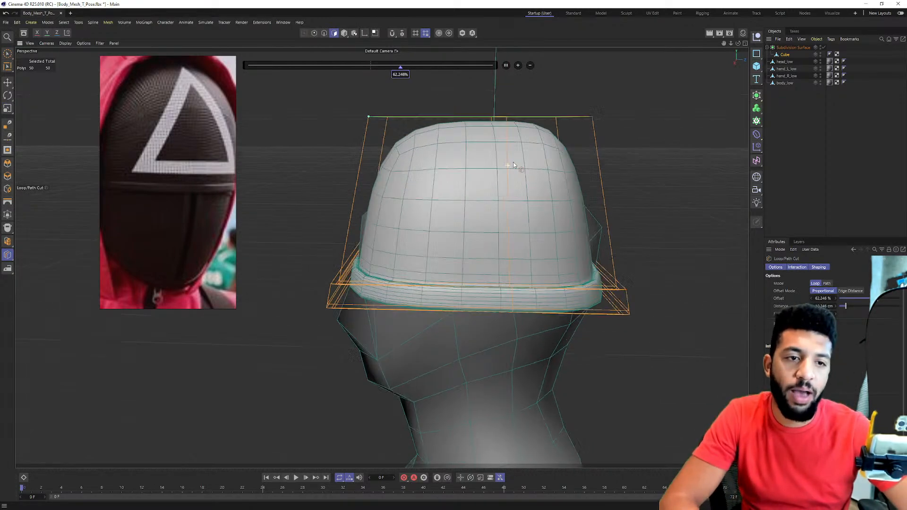
Select the loop of polygons forming the rear part of the dome cage and delete it.
key("u")
key("l")
left_click(531, 146)
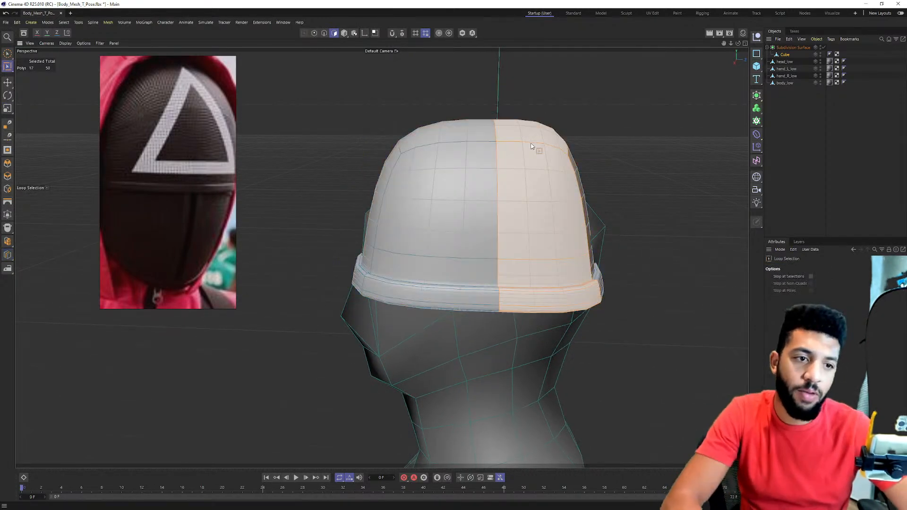
key("Delete")
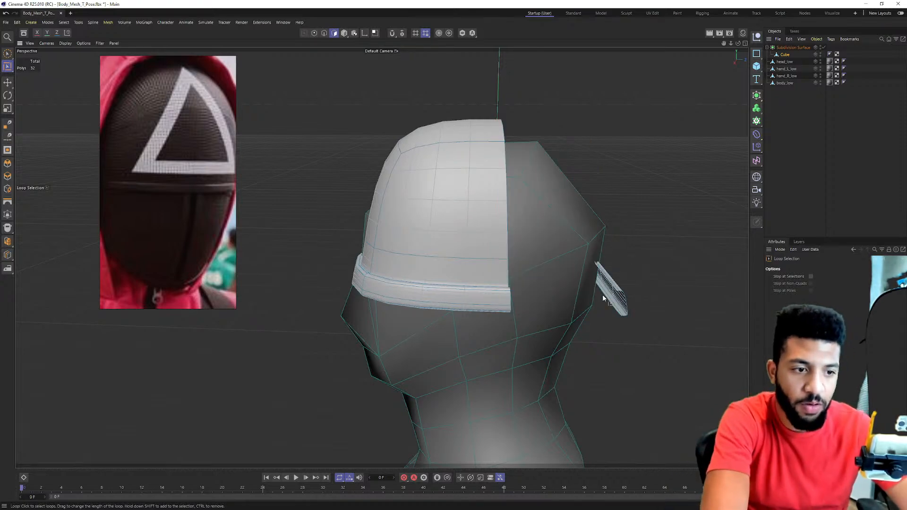
Delete the leftover rim piece behind the head and scale the remaining dome cage front to back.
left_click_drag(437, 154, 469, 171, "alt")
key("ctrl+a")
key("t")
left_click_drag(441, 239, 501, 208, "alt")
left_click_drag(515, 198, 600, 184)
left_click_drag(600, 183, 559, 189, "alt")
left_click_drag(503, 216, 556, 207, "alt")
Select the top polygon of the dome cage and adjust its height to shape the crown.
left_click(479, 140)
left_click_drag(479, 139, 501, 163, "alt")
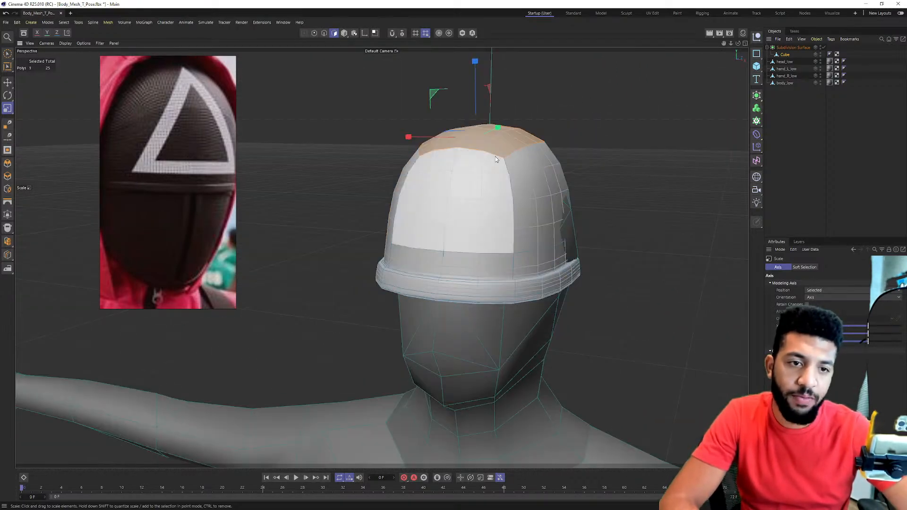
key("e")
left_click_drag(474, 75, 472, 89)
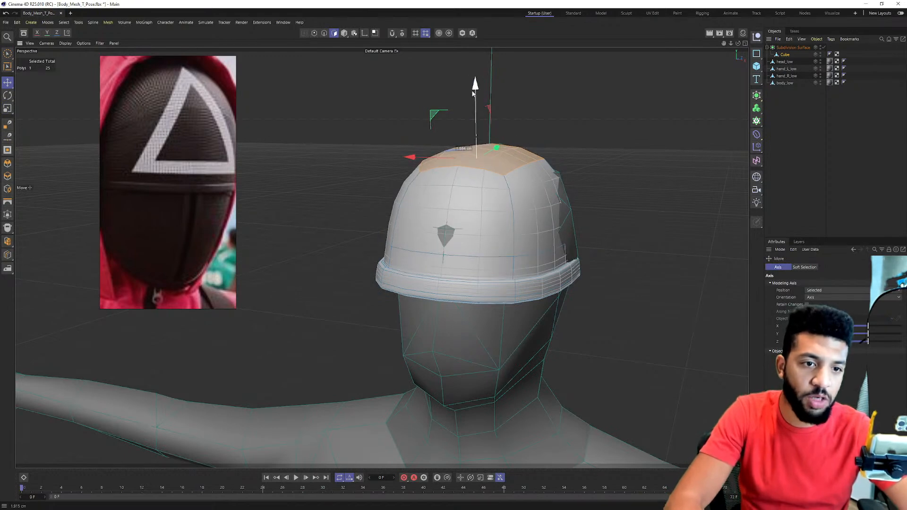
left_click_drag(595, 165, 522, 181)
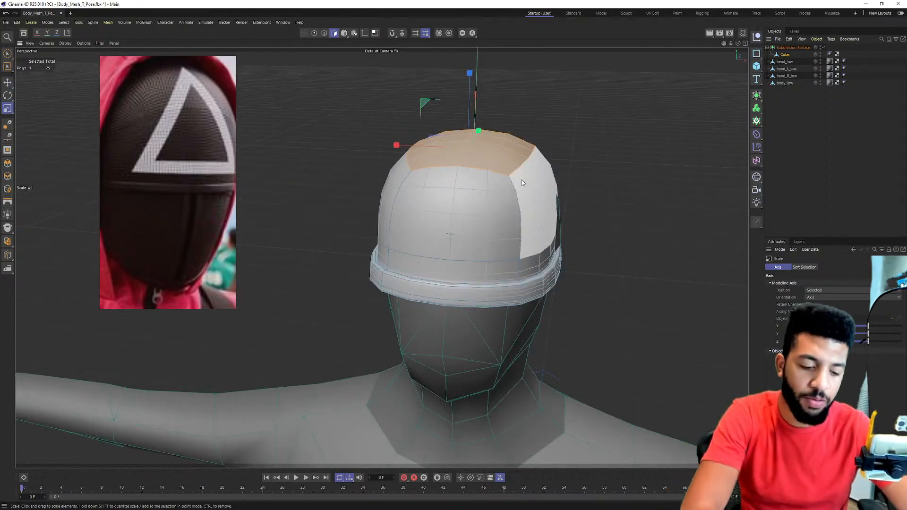
Try to scale a polygon loop at the dome's lower edge, and undo it.
key("u")
key("l")
left_click(518, 272)
mouse_move(518, 272)
left_mouse_down("alt")
mouse_move(521, 247)
mouse_move(558, 254)
mouse_move(565, 246)
mouse_move(508, 240)
mouse_move(531, 267)
left_mouse_up("alt")
key("t")
key("ctrl+z")
Select all polygons of the dome cage and stretch them vertically from the front view.
left_click_drag(531, 267, 504, 213, "alt")
key("ctrl+a")
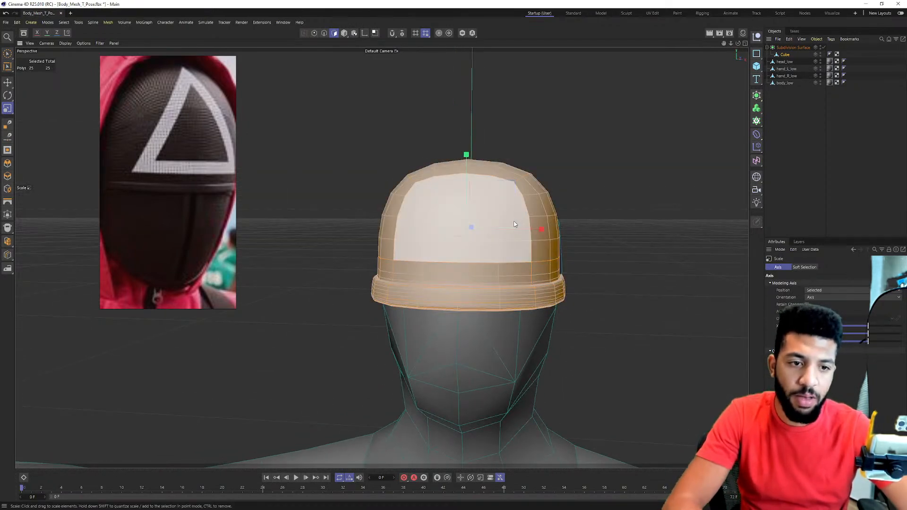
left_click_drag(466, 154, 471, 147)
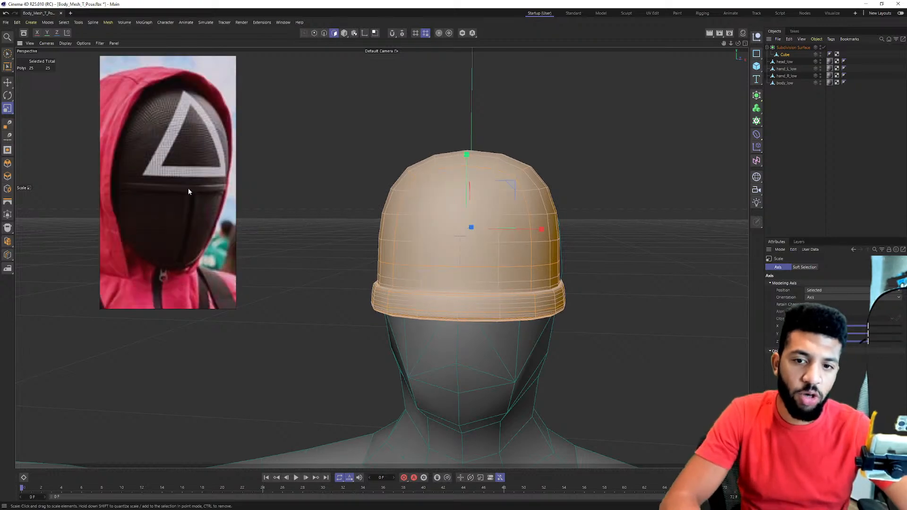
Enlarge the reference photo window and reframe it to show the guard's hood, mask and upper body.
scroll(191, 168, "up", 3)
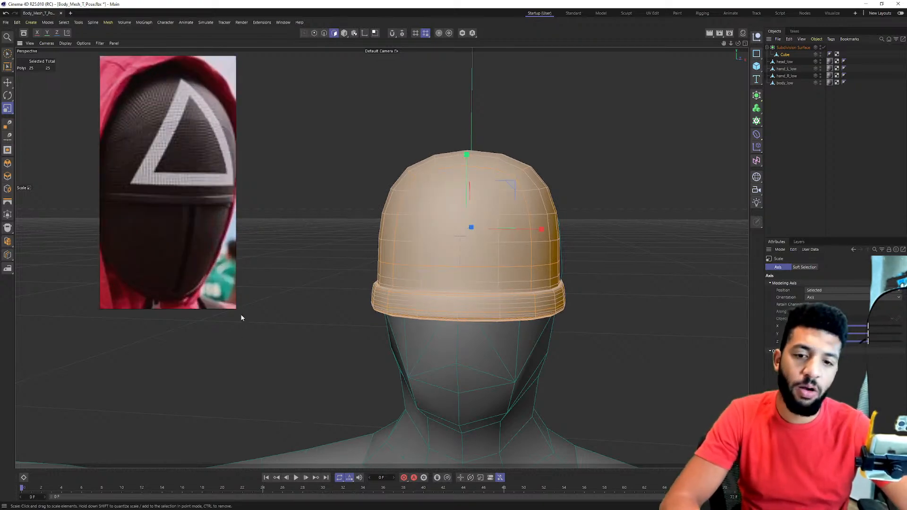
left_click_drag(232, 306, 329, 394)
scroll(188, 214, "down", 3)
middle_click_drag(149, 211, 201, 201)
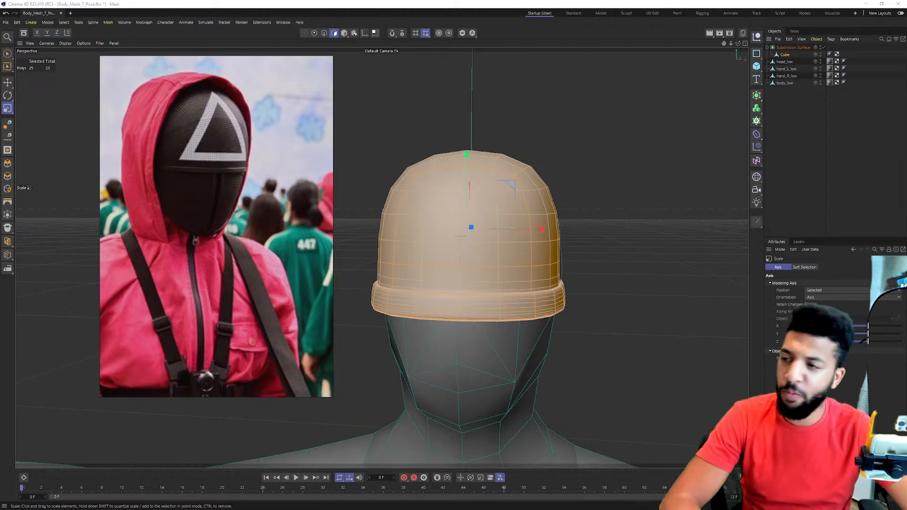
left_click_drag(198, 185, 224, 192)
Select the polygon loops along the rim's lower and inner edge and raise them to make the band thinner.
left_click_drag(507, 225, 467, 238, "alt")
middle_click_drag(467, 238, 383, 181, "alt")
left_click_drag(383, 182, 416, 213, "alt")
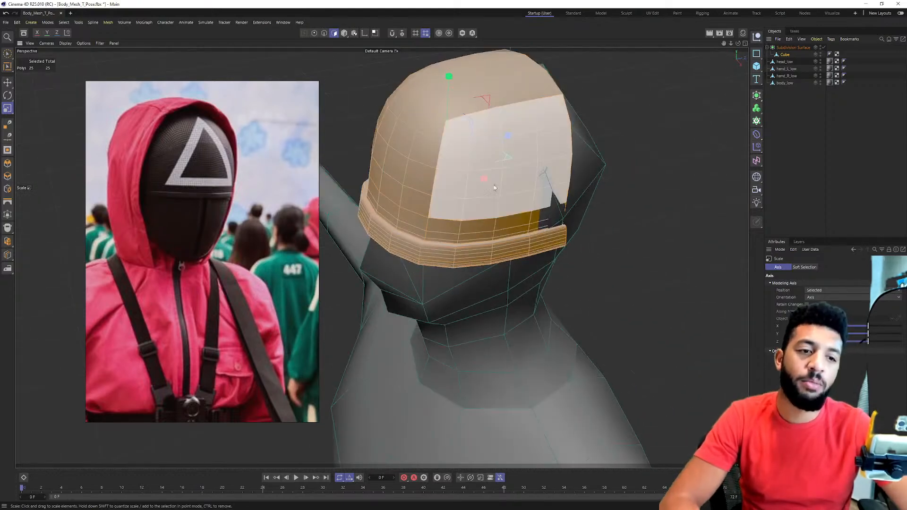
key("u")
key("l")
left_click_drag(549, 218, 572, 189, "alt")
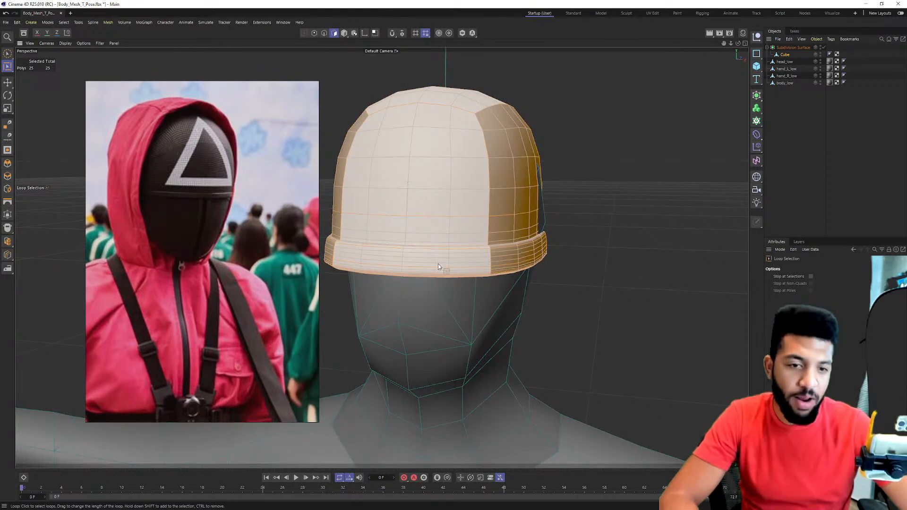
scroll(438, 265, "up", 1)
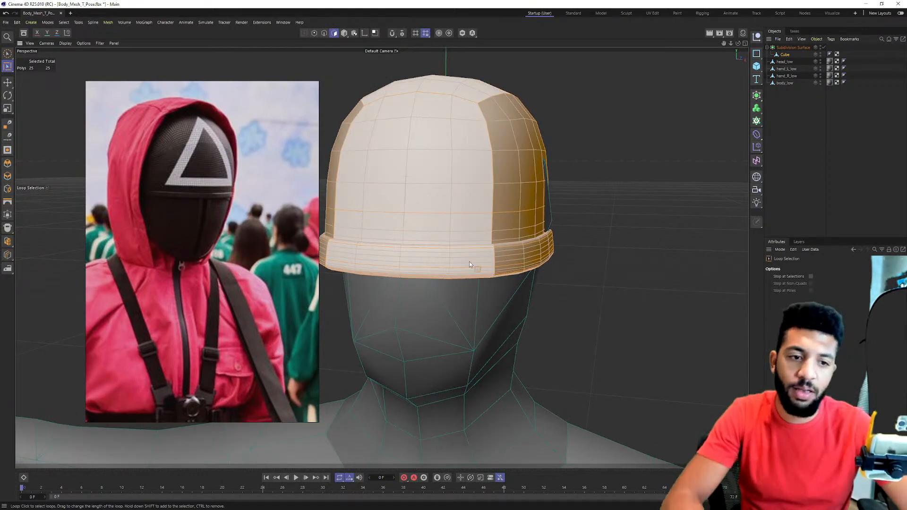
left_click(496, 275)
scroll(496, 275, "up", 6)
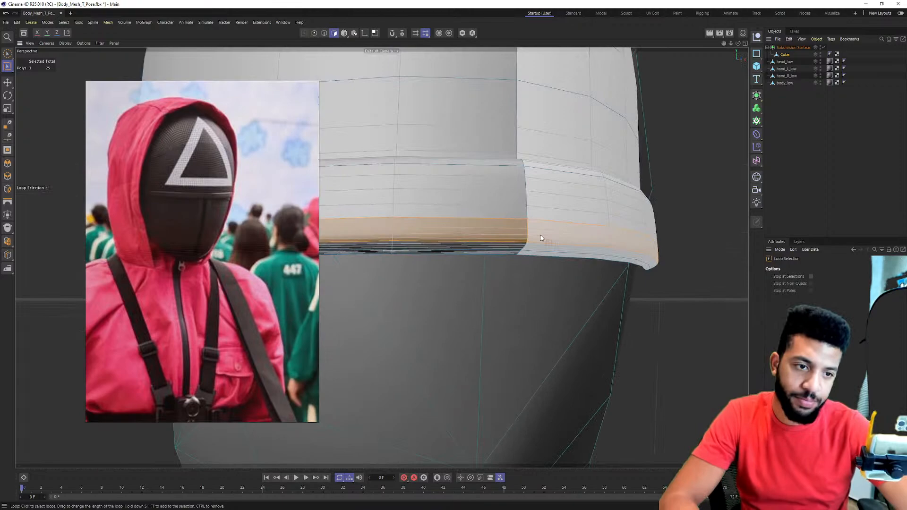
left_click(521, 250)
left_click_drag(519, 254, 505, 223, "alt")
left_click(516, 254, "shift")
left_click(526, 231, "shift")
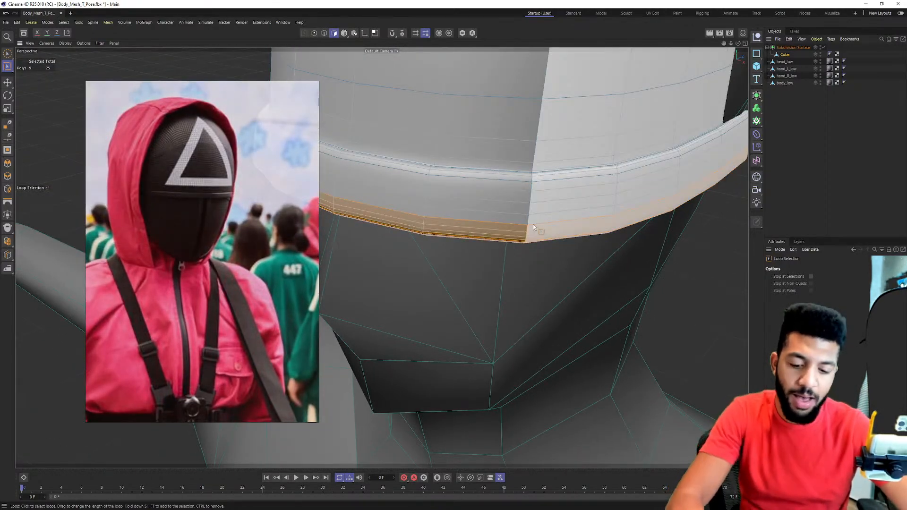
key("e")
left_click_drag(461, 87, 463, 77)
scroll(465, 90, "down", 3)
left_click_drag(487, 258, 528, 203, "alt")
Compare with the reference mask, then select the whole dome cage and scale it slightly along its width.
scroll(525, 203, "down", 4)
scroll(215, 199, "down", 4)
scroll(198, 207, "up", 4)
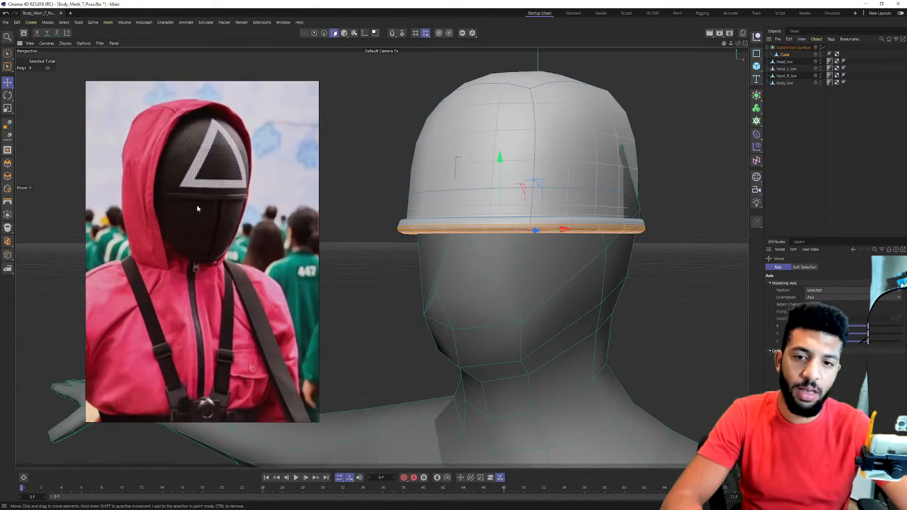
scroll(198, 208, "up", 1)
left_click_drag(506, 162, 445, 168, "alt")
right_click_drag(445, 167, 448, 144, "alt")
key("ctrl+a")
left_click_drag(447, 143, 339, 253, "alt")
left_click_drag(177, 204, 384, 226, "alt")
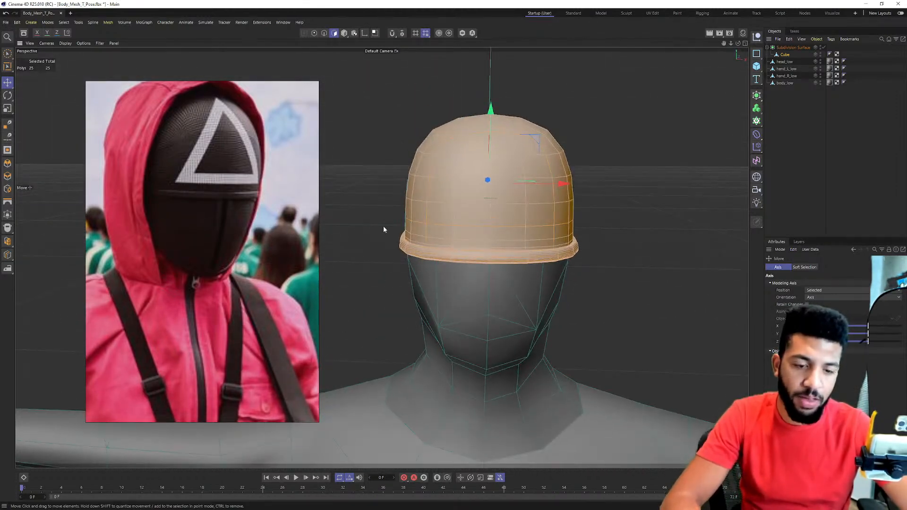
key("t")
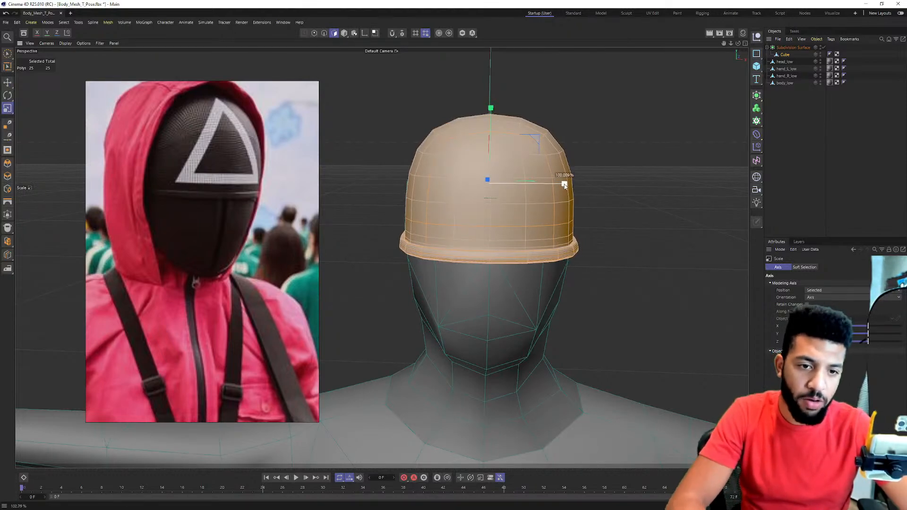
left_click_drag(563, 246, 554, 247, "alt")
Select the polygon loop just above the rim and scale it wider to straighten the dome's sides.
key("u")
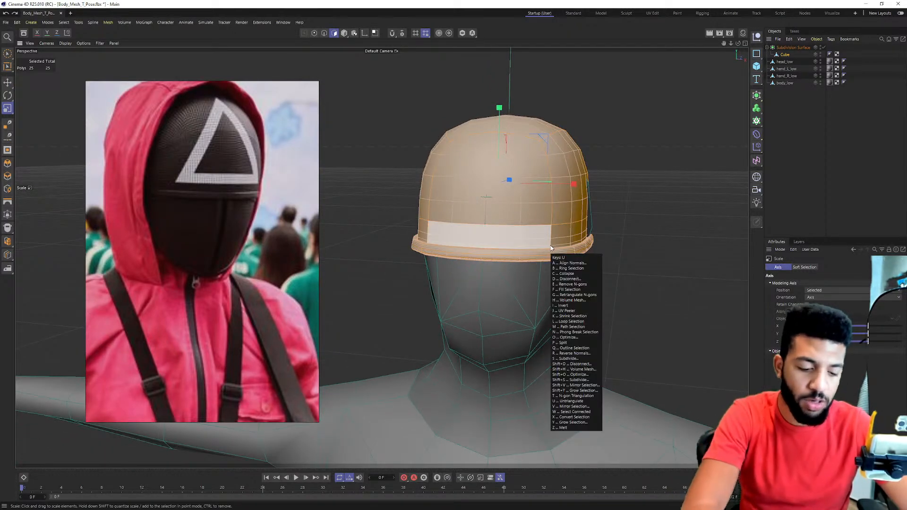
key("l")
left_click(540, 239)
key("t")
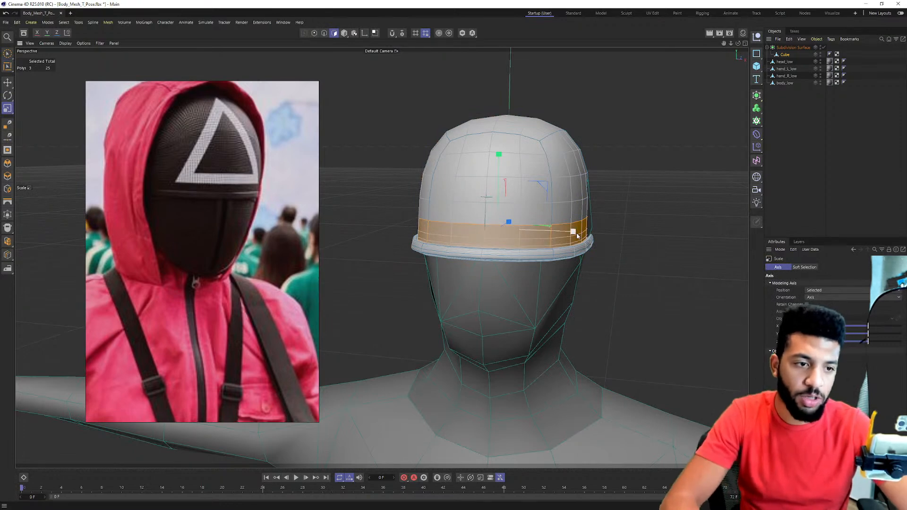
left_click_drag(584, 251, 553, 233, "alt")
Reselect the whole dome cage and scale it vertically to make the upper mask half taller.
key("ctrl+a")
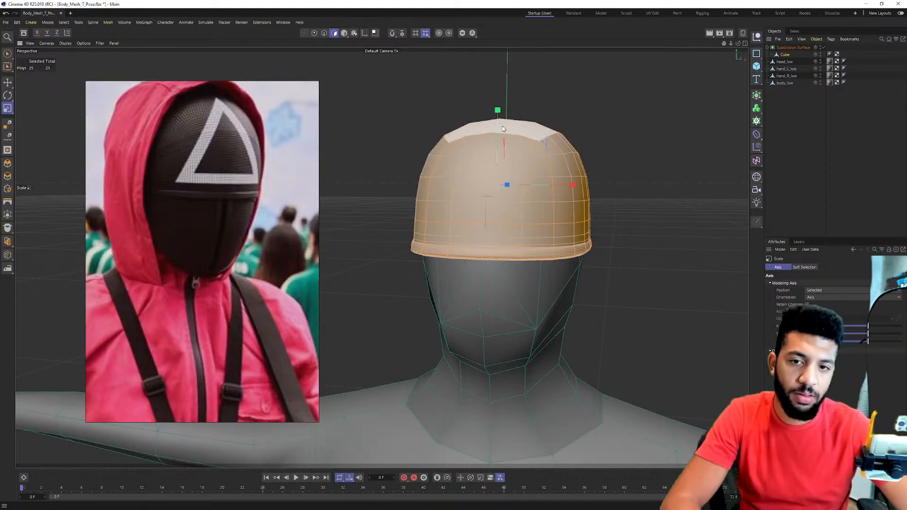
left_click_drag(499, 132, 499, 113)
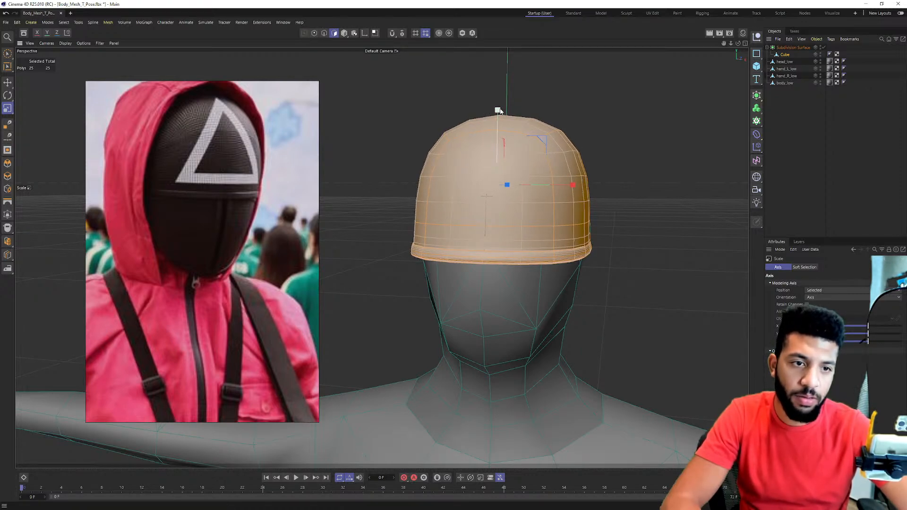
left_click_drag(466, 157, 547, 166, "alt")
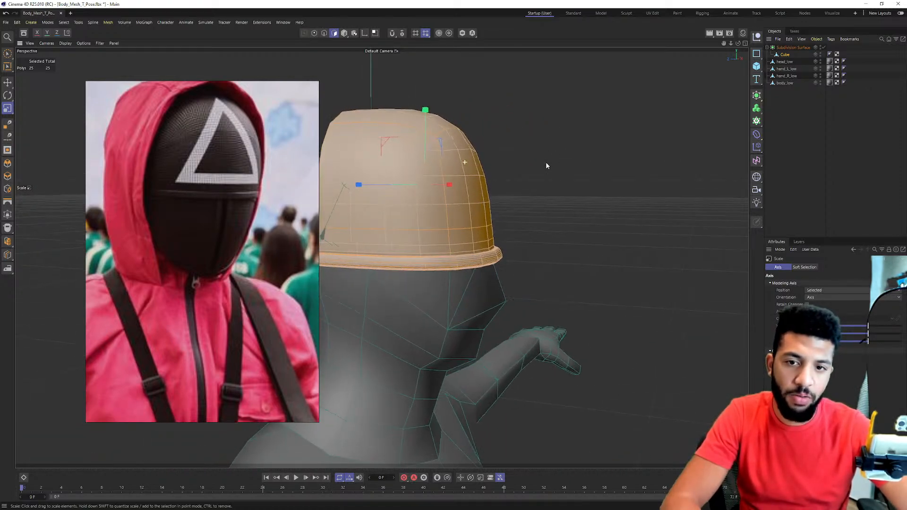
Add a supporting edge loop around the dome cage near the rim with Loop/Path Cut, undoing a misplaced cut.
scroll(437, 213, "up", 3)
left_click_drag(440, 211, 515, 227, "alt")
scroll(543, 248, "up", 3)
scroll(601, 275, "down", 3)
key("k")
key("l")
scroll(625, 297, "up", 4)
left_click_drag(624, 294, 532, 287, "alt")
left_click(542, 300)
key("ctrl+z")
mouse_move(581, 289)
left_mouse_down("alt")
mouse_move(565, 277)
mouse_move(571, 297)
left_mouse_up("alt")
scroll(514, 289, "down", 5)
left_click_drag(479, 279, 348, 247, "alt")
left_click_drag(523, 239, 517, 216, "alt")
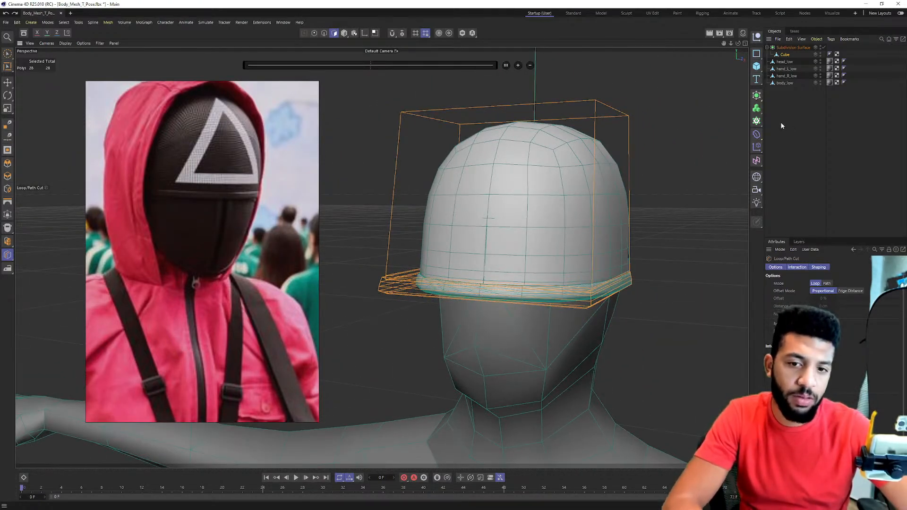
Duplicate the dome with its Subdivision Surface and place the copy's cage upside down directly beneath the rim.
left_click(807, 120)
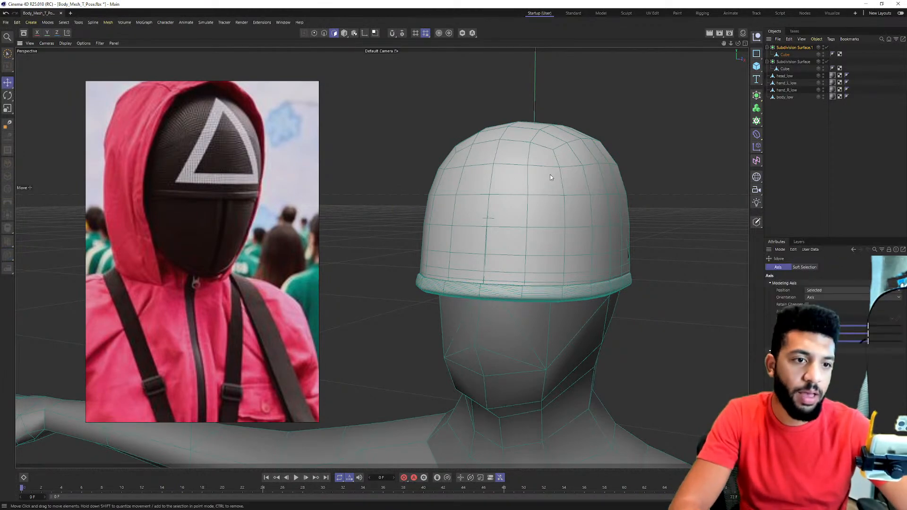
left_click(785, 54)
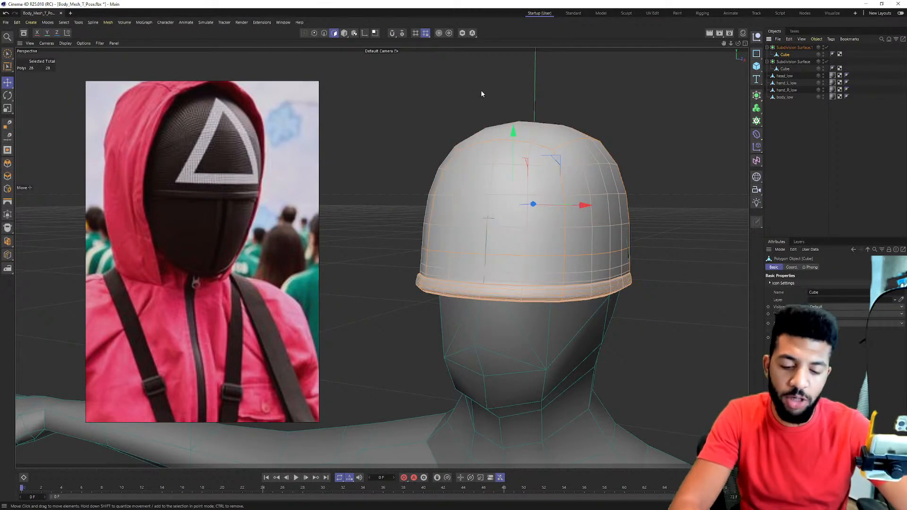
key("r")
left_click_drag(536, 172, 474, 255)
left_click_drag(511, 167, 525, 299)
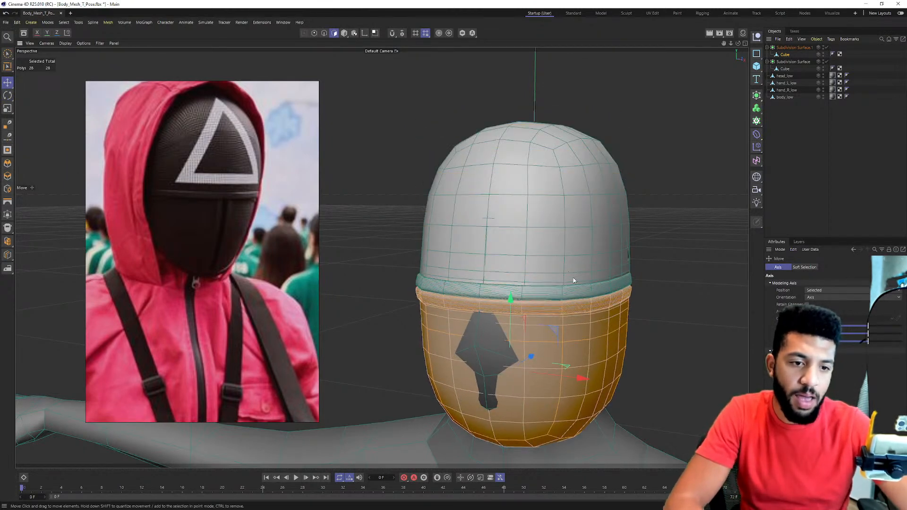
Zoom in on the reference mask, then select the lower half's bottom polygon and scale it to taper the chin.
scroll(570, 276, "up", 2)
scroll(162, 194, "up", 3)
middle_click_drag(165, 202, 157, 250)
left_click_drag(445, 301, 466, 287, "alt")
middle_click_drag(466, 317, 462, 238, "alt")
middle_click_drag(493, 322, 486, 283, "alt")
left_click_drag(486, 283, 484, 241, "alt")
left_click(492, 375)
left_click_drag(519, 342, 418, 376, "alt")
key("t")
left_click_drag(481, 298, 455, 308, "alt")
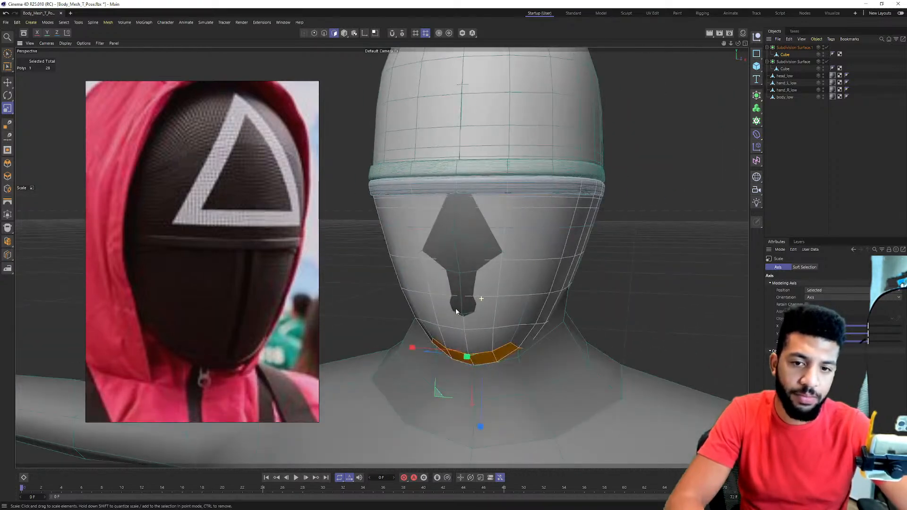
Select the polygon loops of the lower mask half's upper rim and delete them.
scroll(507, 189, "up", 1)
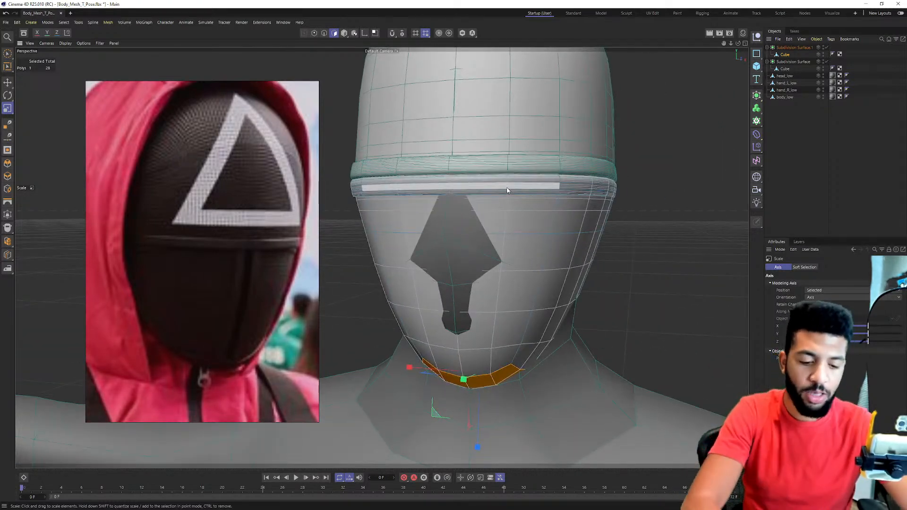
key("u")
key("l")
scroll(562, 189, "up", 2)
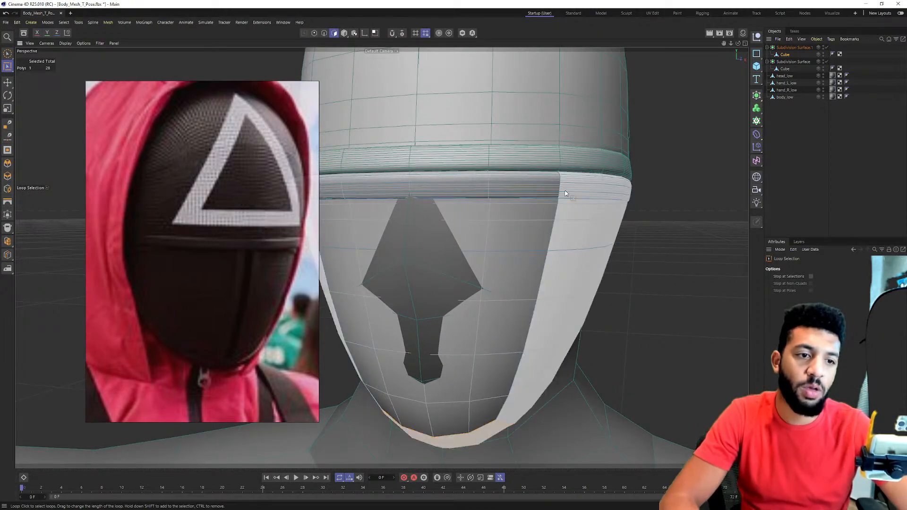
left_click(562, 186)
mouse_move(563, 185)
left_mouse_down("alt")
mouse_move(549, 211)
mouse_move(545, 192)
mouse_move(575, 180)
left_mouse_up("alt")
left_click(562, 197, "shift")
scroll(563, 197, "up", 3)
left_click(568, 190, "shift")
key("Delete")
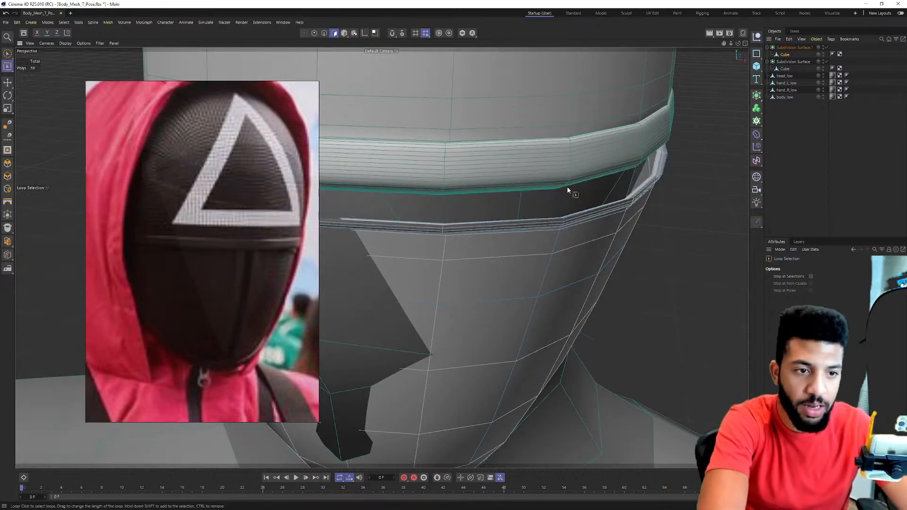
Try to delete another polygon loop at the lower mask half's upper rim, and undo back to the earlier rim.
left_click_drag(563, 213, 376, 238, "alt")
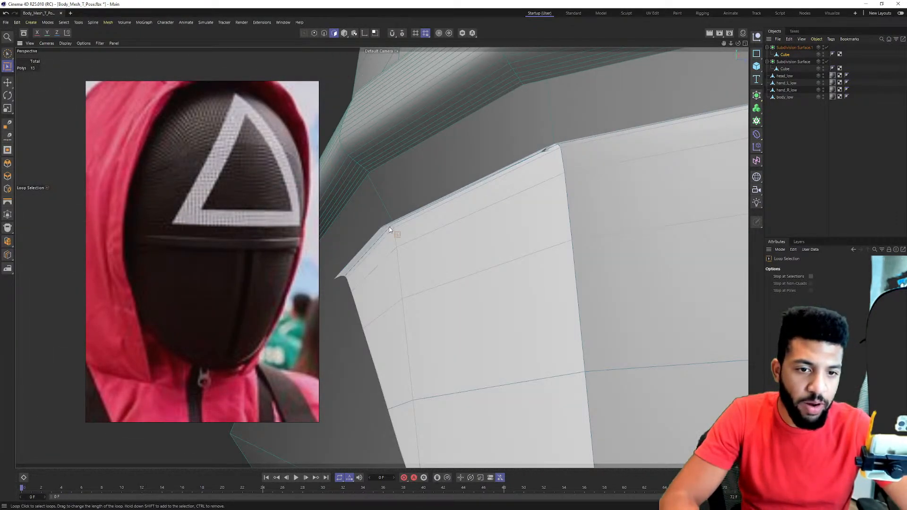
mouse_move(510, 194)
left_mouse_down("alt")
mouse_move(574, 223)
mouse_move(597, 105)
mouse_move(558, 145)
mouse_move(550, 122)
mouse_move(501, 190)
left_mouse_up("alt")
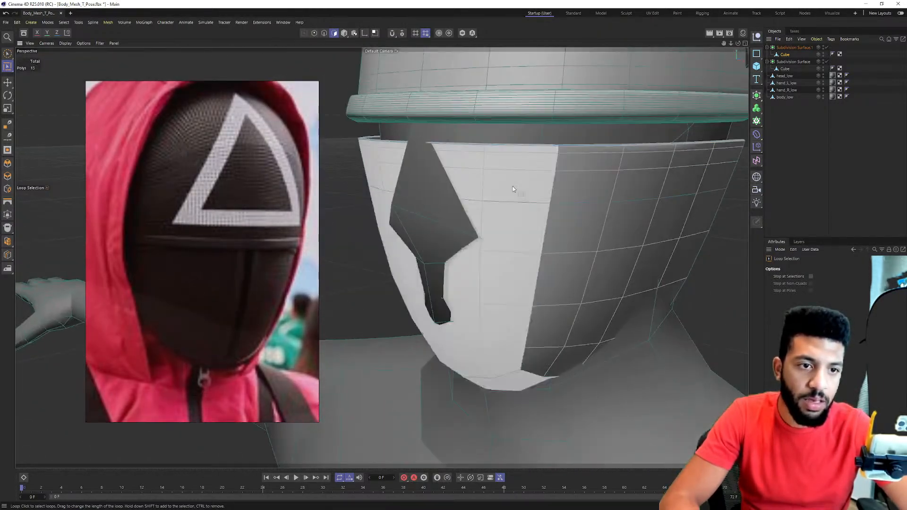
key("Delete")
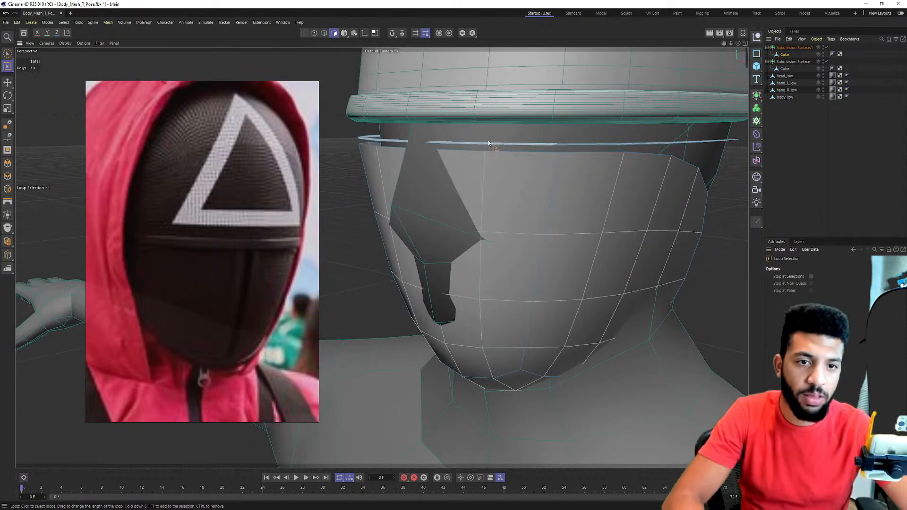
left_click(481, 149)
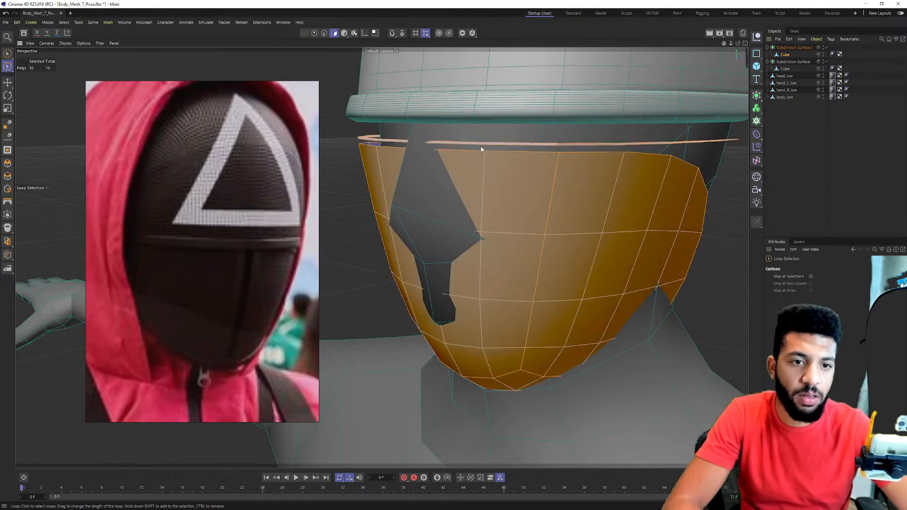
left_click(795, 160)
left_click(503, 167)
key("ctrl+z")
key("ctrl+z")
mouse_move(607, 184)
left_mouse_down("alt")
mouse_move(605, 220)
mouse_move(611, 190)
left_mouse_up("alt")
key("ctrl+z")
key("ctrl+z")
Delete the selected thin polygon loops along the lower mask half's upper rim.
left_click_drag(500, 160, 562, 137, "alt")
scroll(509, 158, "up", 5)
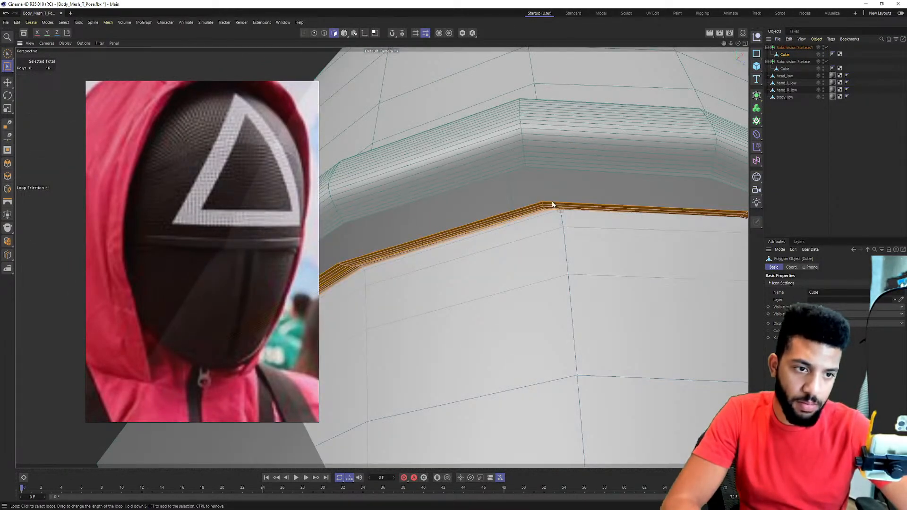
key("Delete")
Turn off the lower mask half's Subdivision Surface and delete the remaining inward lip polygon loop around its top opening.
left_click_drag(536, 318, 378, 257, "alt")
left_click(521, 237)
left_click_drag(520, 237, 688, 102, "alt")
key("u")
key("u")
key("l")
key("u")
key("l")
left_click(825, 48)
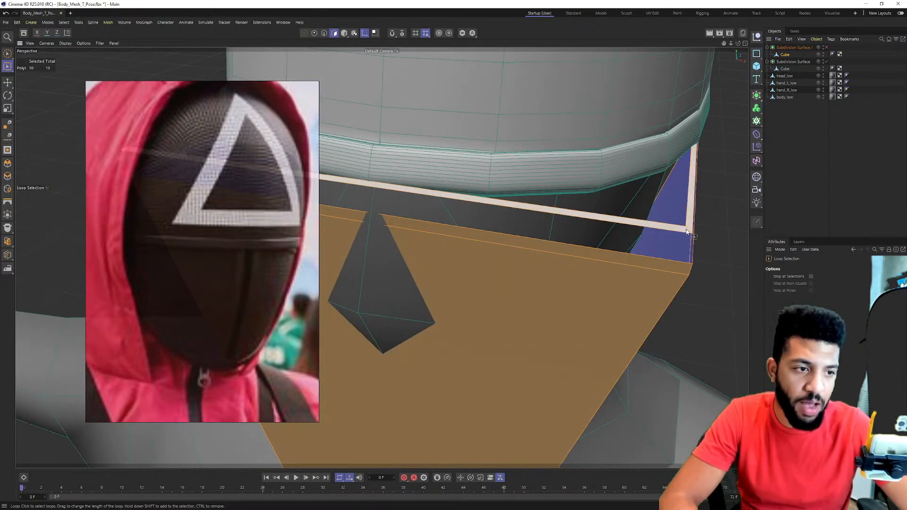
left_click(687, 231)
key("Delete")
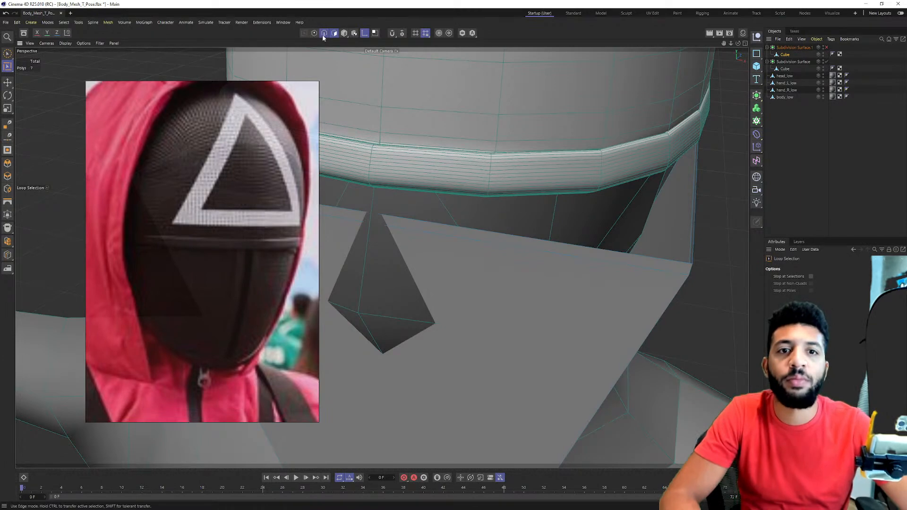
Re-enable the lower mask half's Subdivision Surface and move its top opening's edges up to the dome's rim.
left_click(527, 242)
scroll(529, 194, "down", 5)
left_click_drag(480, 160, 499, 176, "alt")
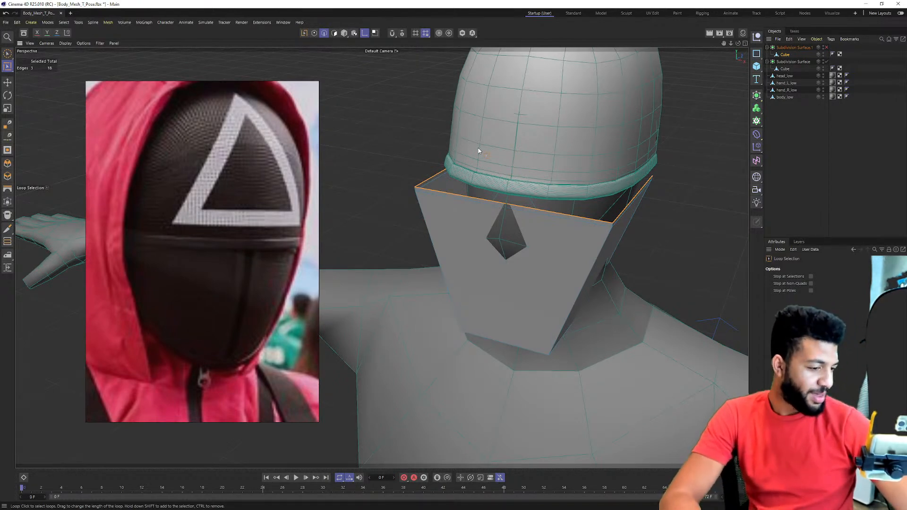
left_click_drag(474, 150, 498, 153, "alt")
left_click(827, 48)
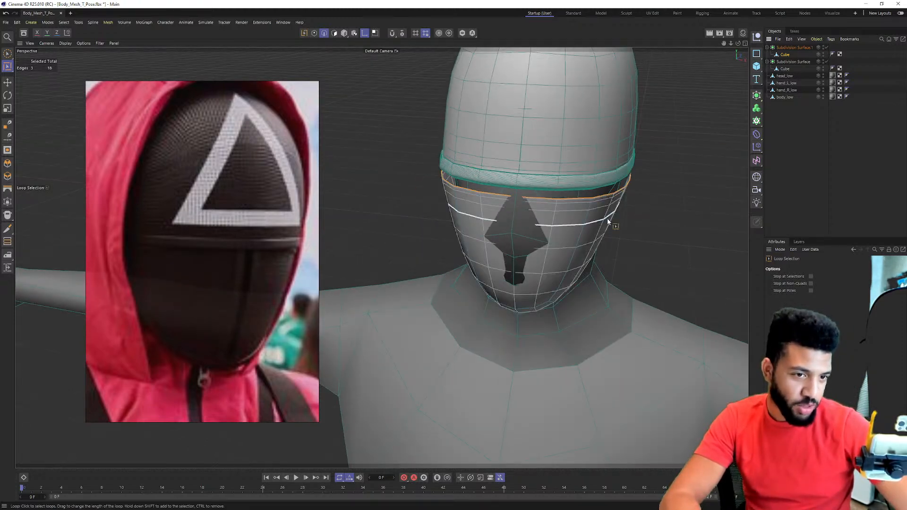
scroll(595, 203, "up", 2)
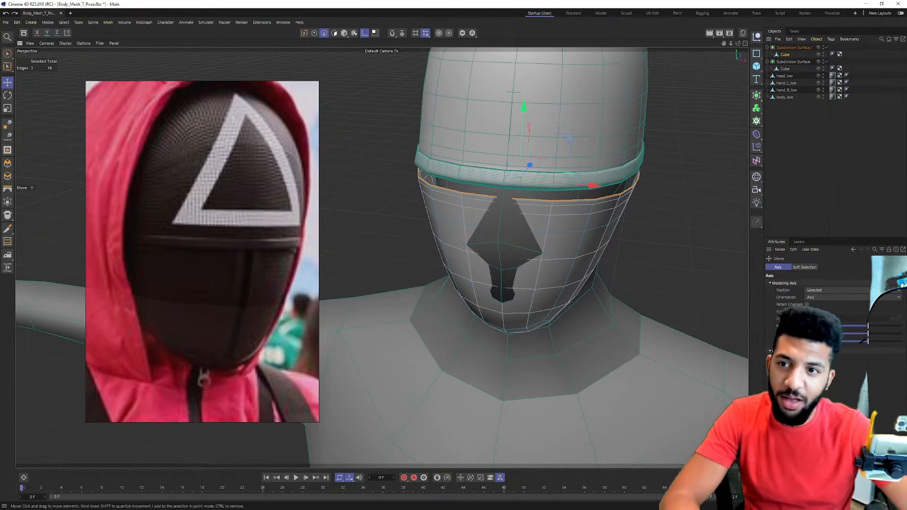
left_click_drag(496, 111, 511, 293, "alt")
left_click(472, 243)
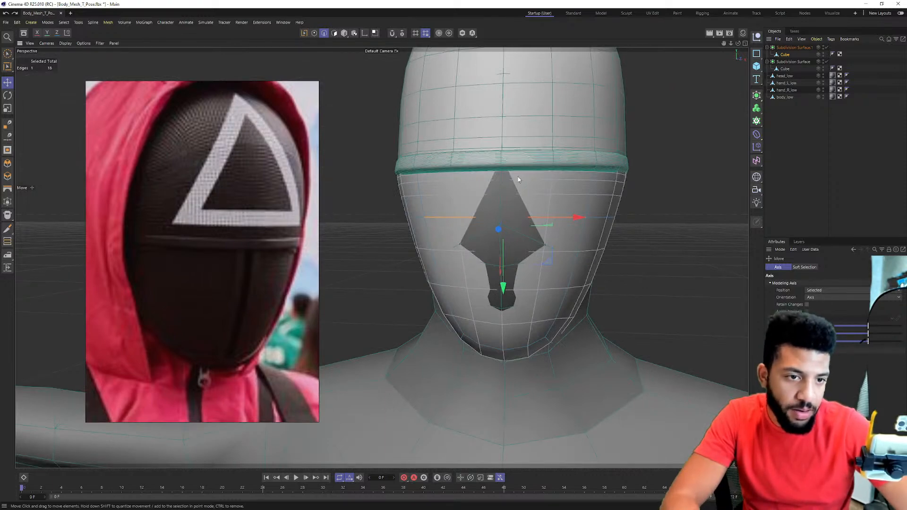
Try a vertical centre edge loop on the lower mask half's cage with Loop/Path Cut, and undo the cut.
left_click_drag(464, 192, 517, 218, "alt")
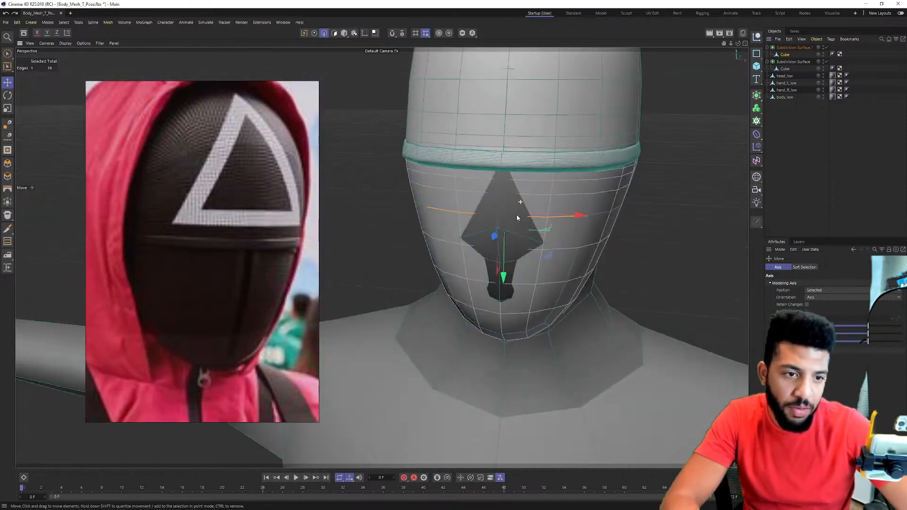
key("k")
key("l")
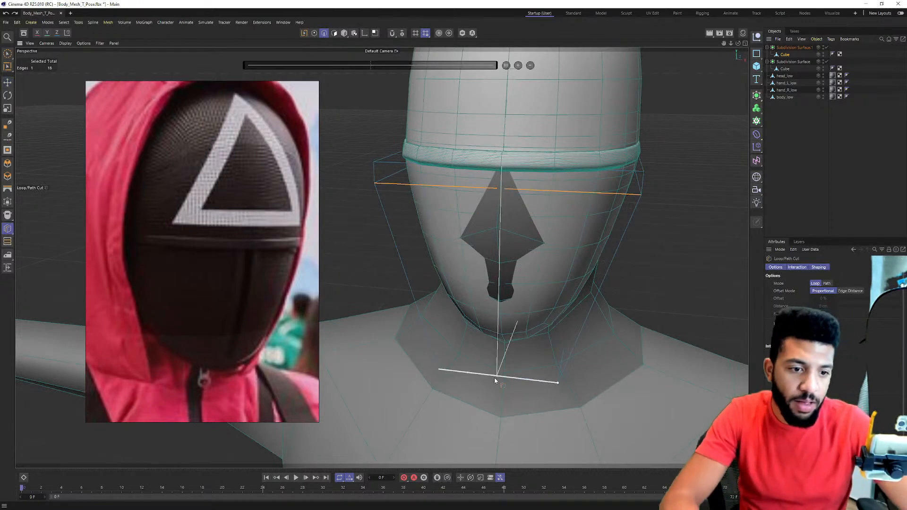
key("r")
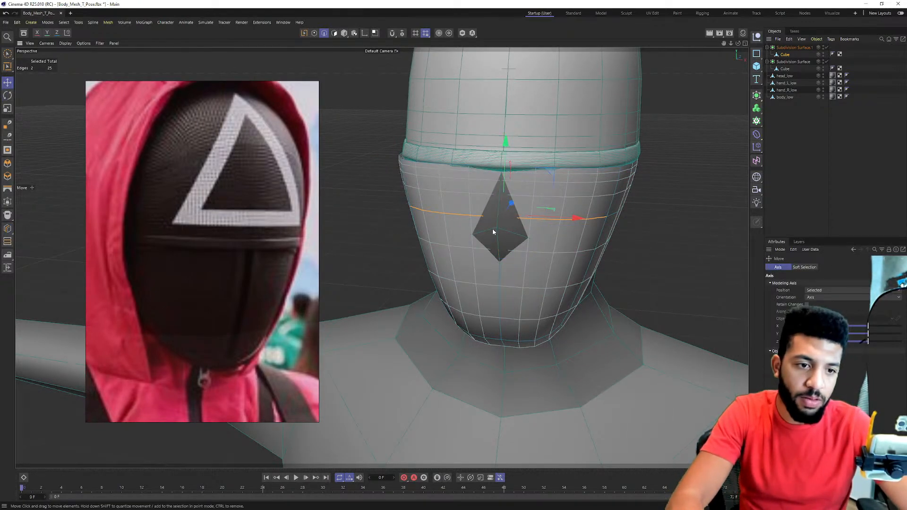
left_click(500, 296)
left_click_drag(496, 307, 458, 329, "alt")
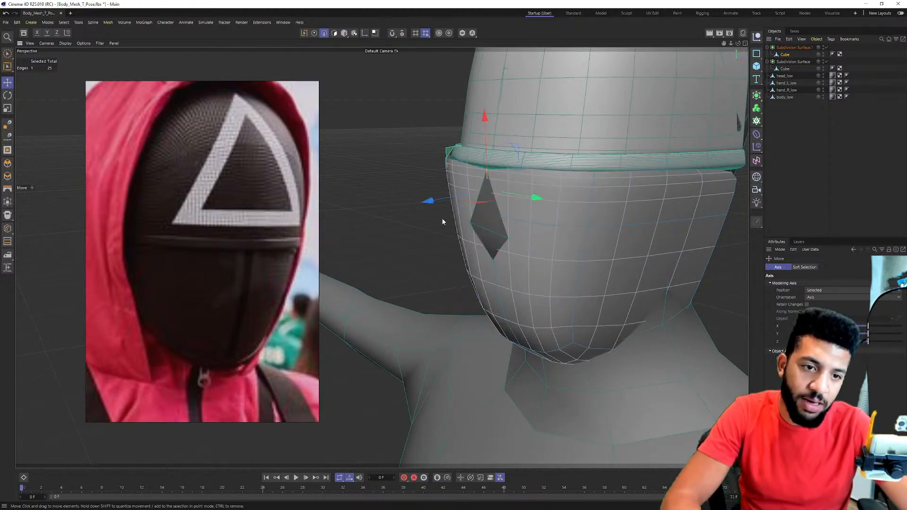
left_click(314, 34)
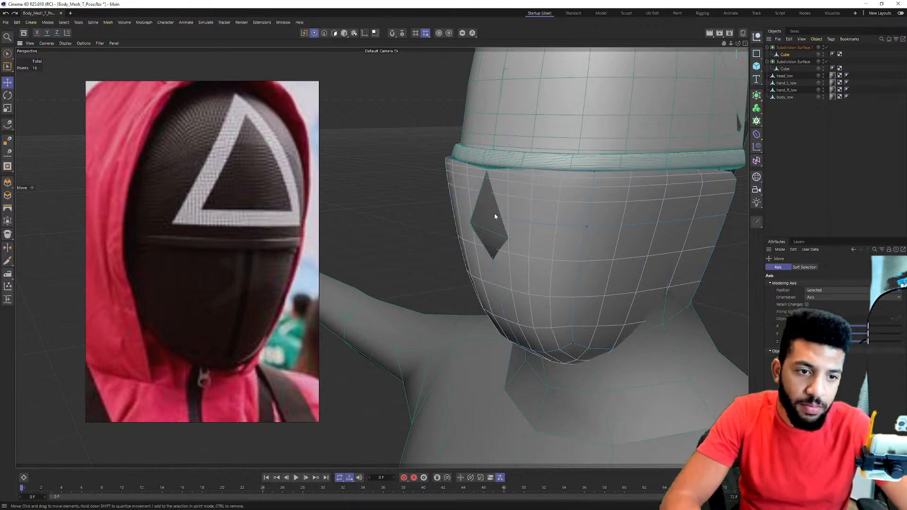
scroll(494, 214, "up", 5)
scroll(486, 205, "down", 5)
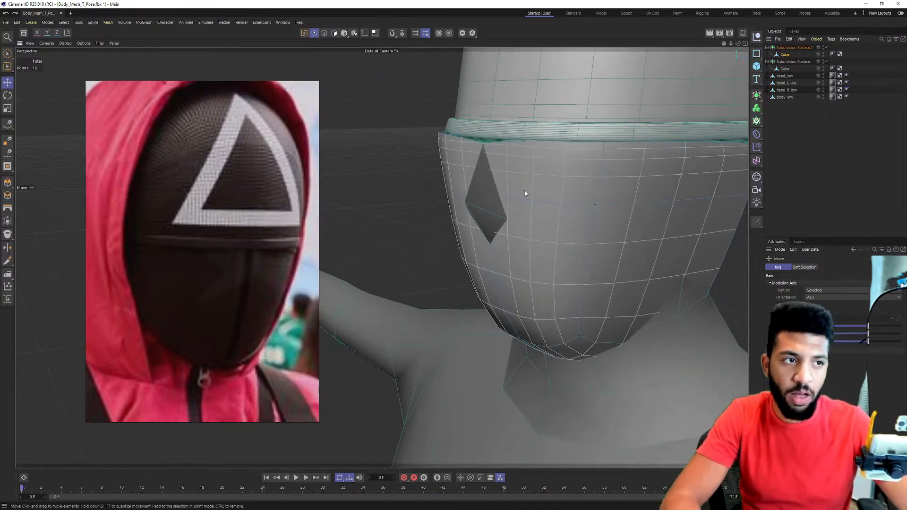
scroll(485, 189, "down", 2)
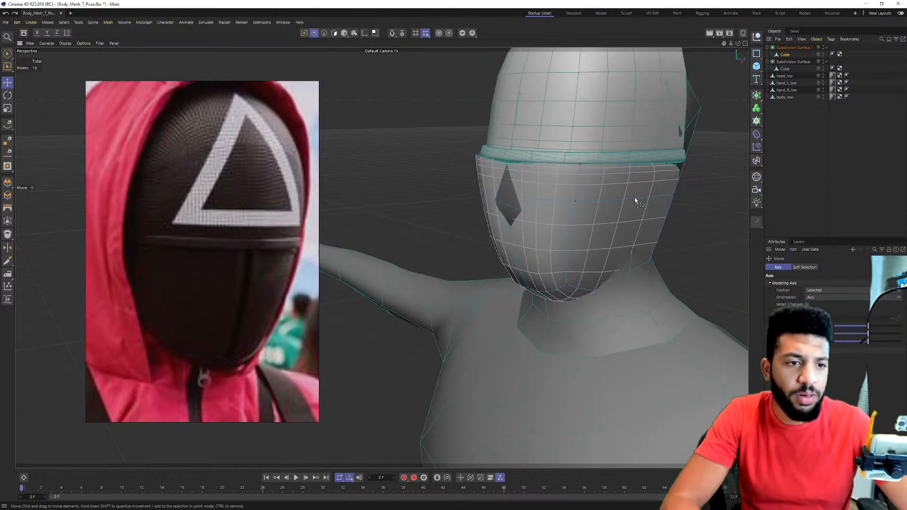
key("ctrl+z")
left_click_drag(506, 184, 551, 186, "alt")
scroll(487, 178, "up", 2)
left_click_drag(487, 178, 562, 213, "alt")
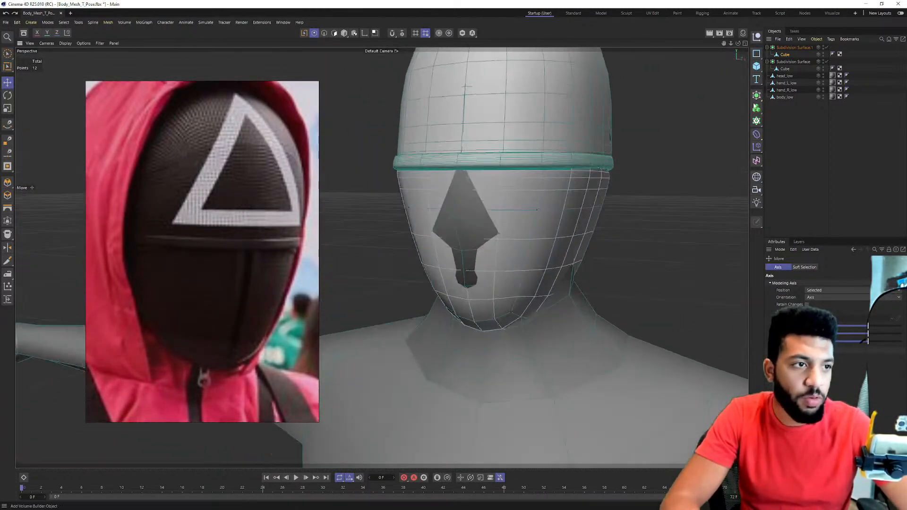
Select the Subdivision Surfaces of both mask halves and move them forward so the mask covers the face.
left_click(790, 48)
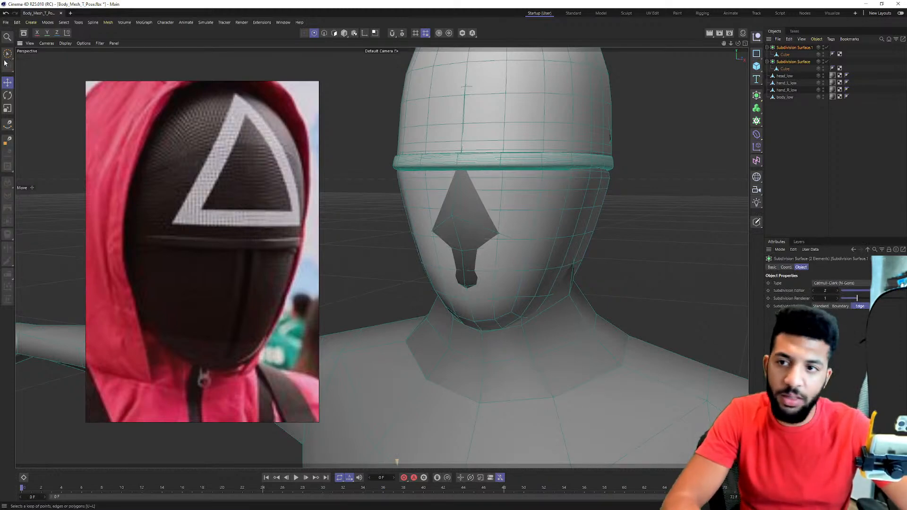
left_click(344, 33)
left_click_drag(623, 237, 501, 282, "alt")
left_click_drag(505, 416, 505, 415)
left_click_drag(502, 147, 482, 214, "alt")
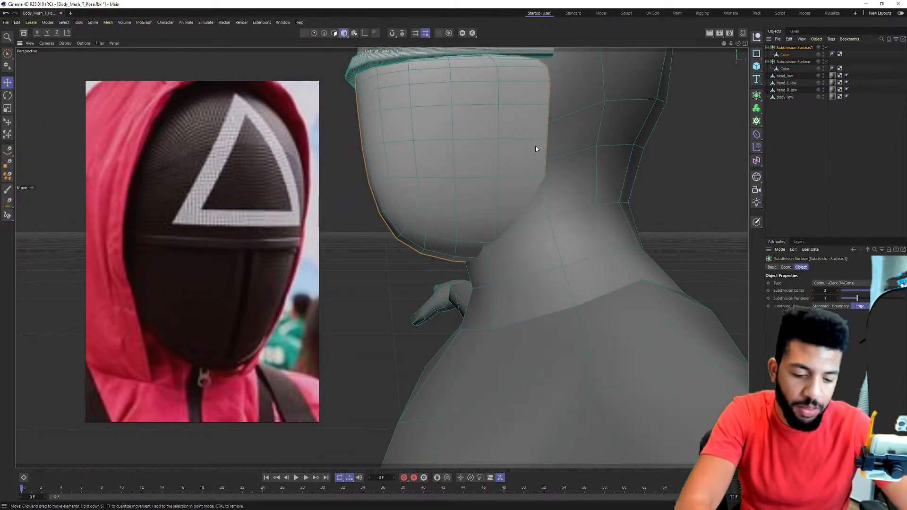
Isolate the lower mask half's cage in the viewport with solo mode.
key("u")
key("l")
left_click_drag(517, 163, 480, 143, "alt")
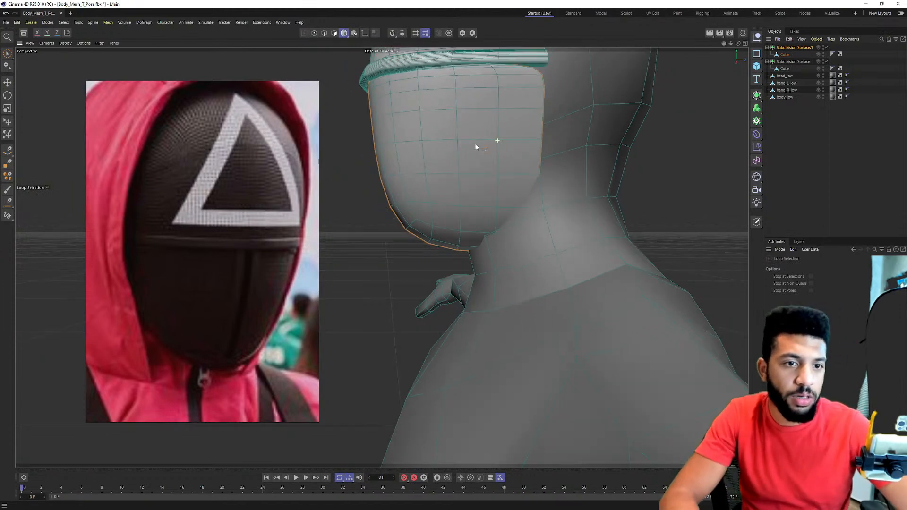
left_click_drag(467, 205, 416, 198, "alt")
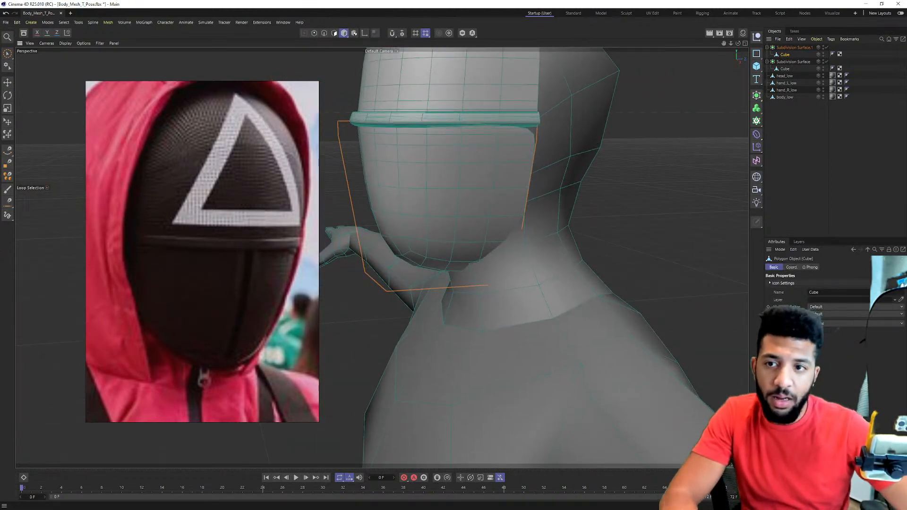
left_click(464, 34)
left_click_drag(387, 156, 552, 209, "alt")
right_click(551, 213)
left_click(572, 235)
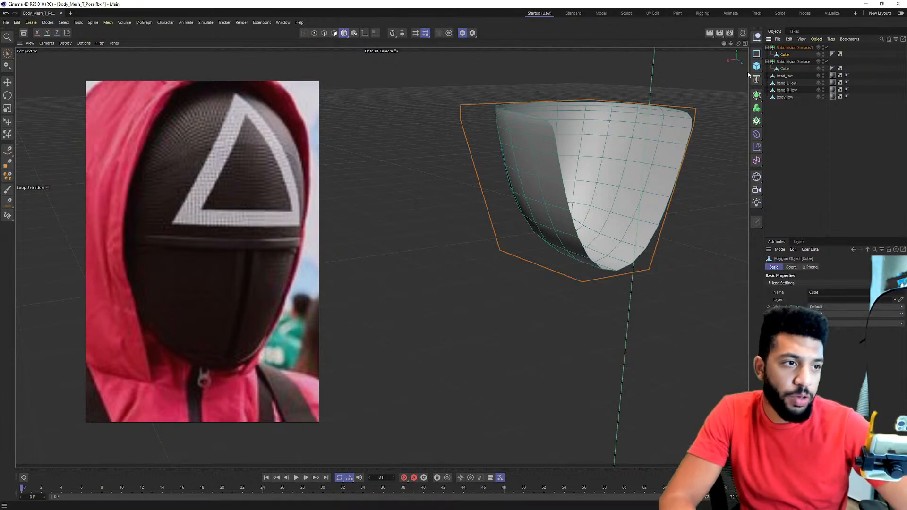
Select the edges around the lower mask half's open back and move them forward, with all objects shown again.
left_click(324, 33)
scroll(594, 243, "up", 2)
left_click_drag(582, 240, 550, 264, "alt")
key("r")
key("e")
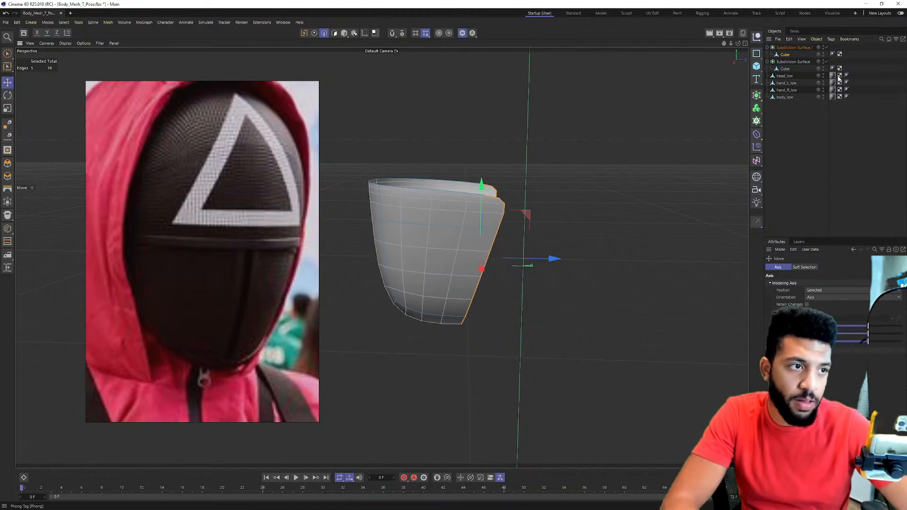
left_click(463, 33)
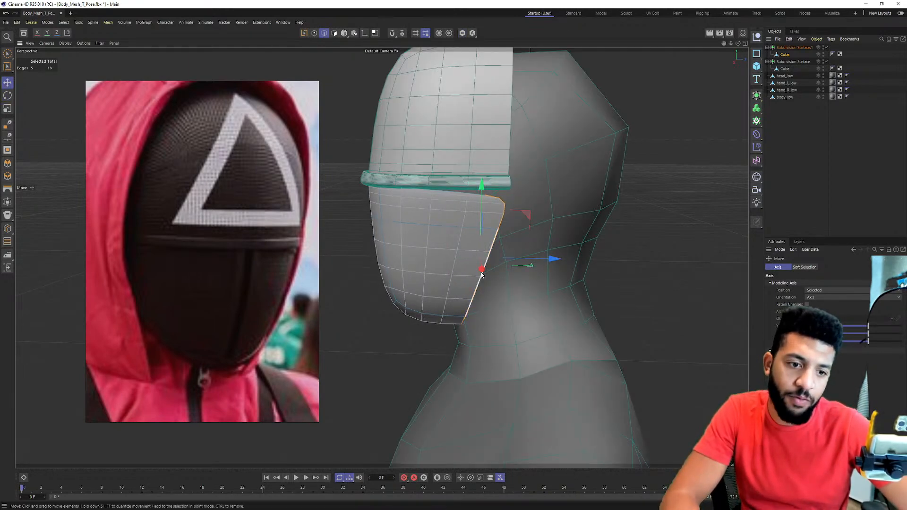
left_click_drag(456, 288, 505, 261, "alt")
left_click_drag(564, 265, 552, 266)
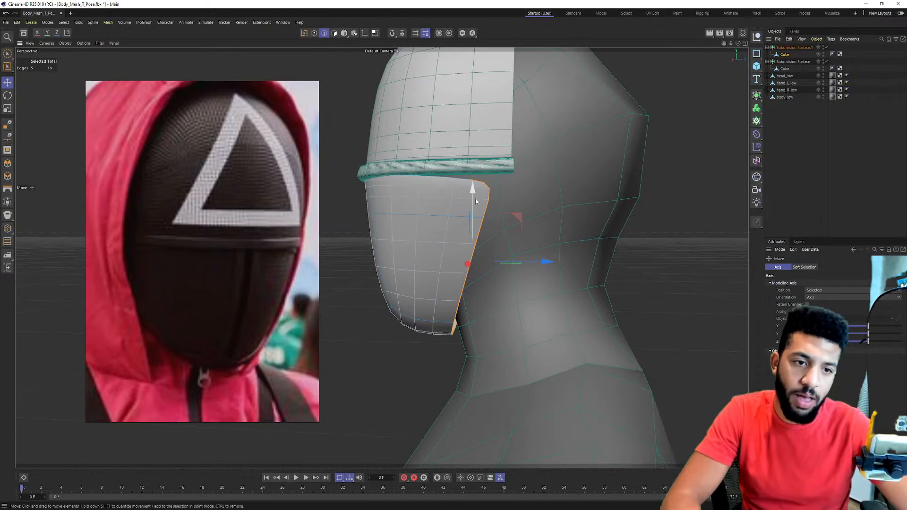
Examine the mask's rim and lower half against the reference photo, including the vertical seam running to the chin.
left_click_drag(427, 222, 539, 247, "alt")
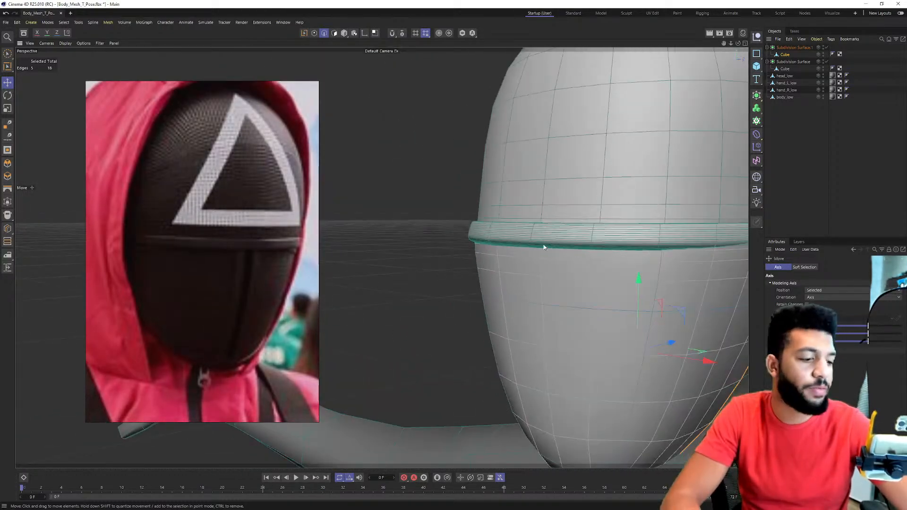
middle_click_drag(463, 254, 381, 257, "alt")
scroll(480, 257, "down", 4)
left_click_drag(479, 258, 448, 307, "alt")
scroll(462, 294, "down", 3)
scroll(490, 308, "up", 3)
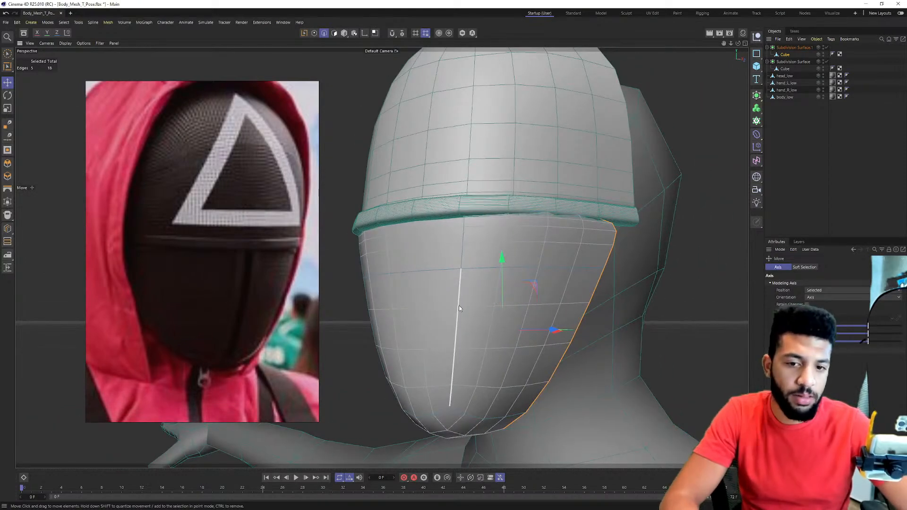
scroll(239, 312, "down", 5)
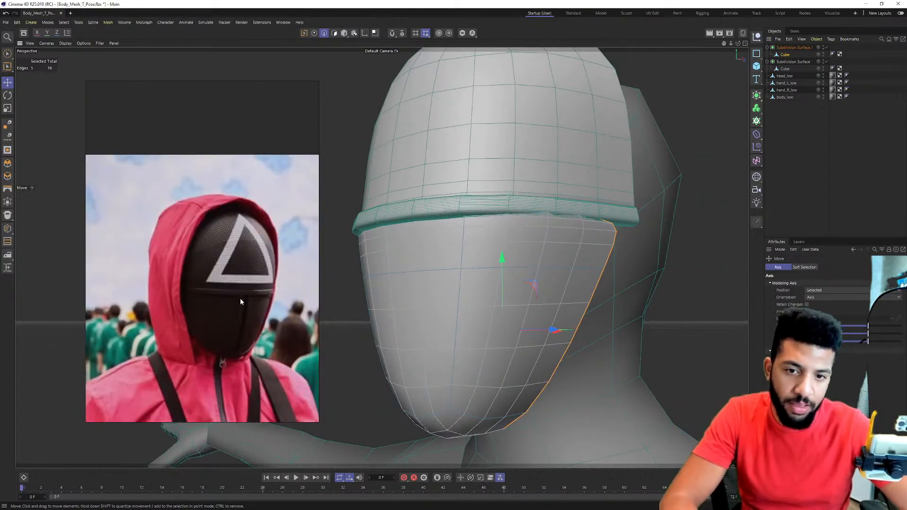
scroll(235, 331, "up", 8)
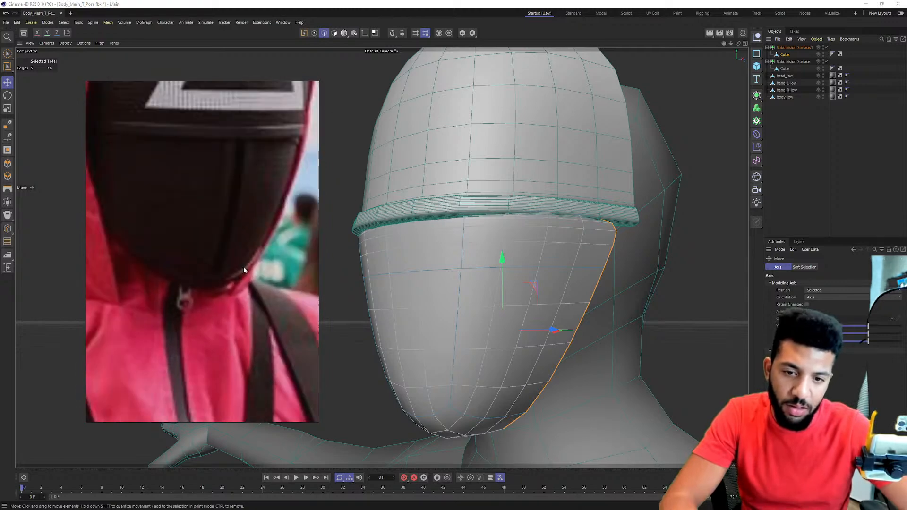
scroll(222, 276, "down", 5)
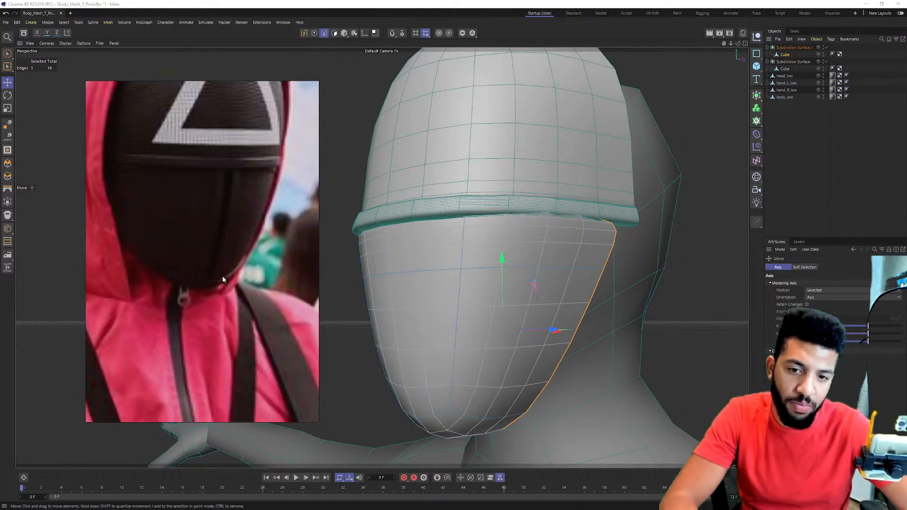
left_click_drag(481, 342, 479, 350, "alt")
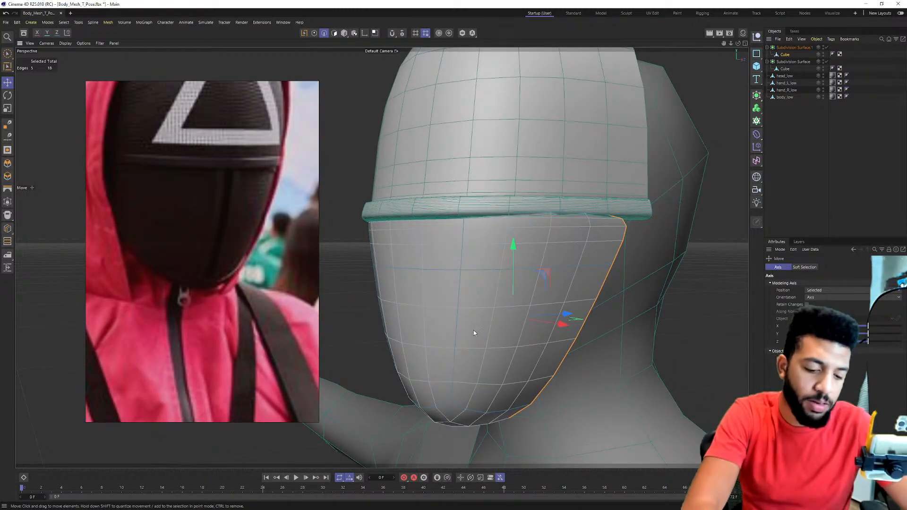
key("m")
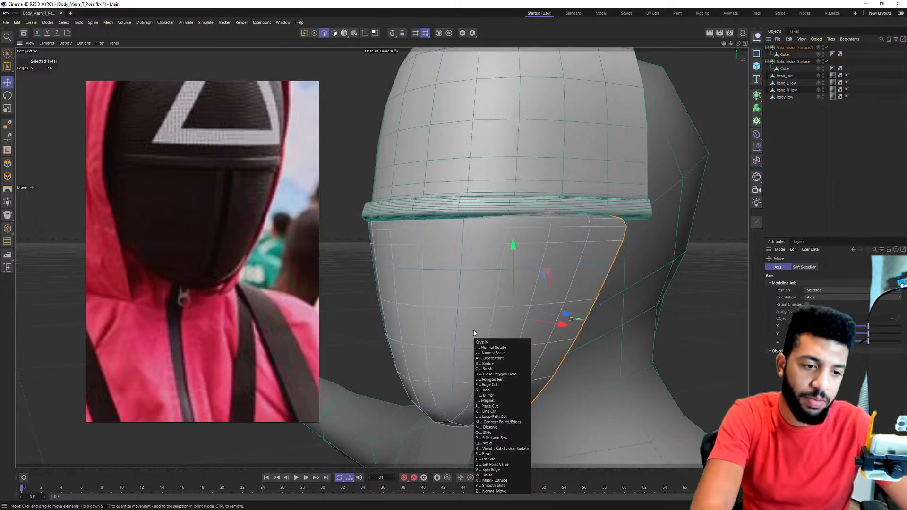
key("l")
left_click(572, 356)
left_click_drag(571, 355, 568, 341, "alt")
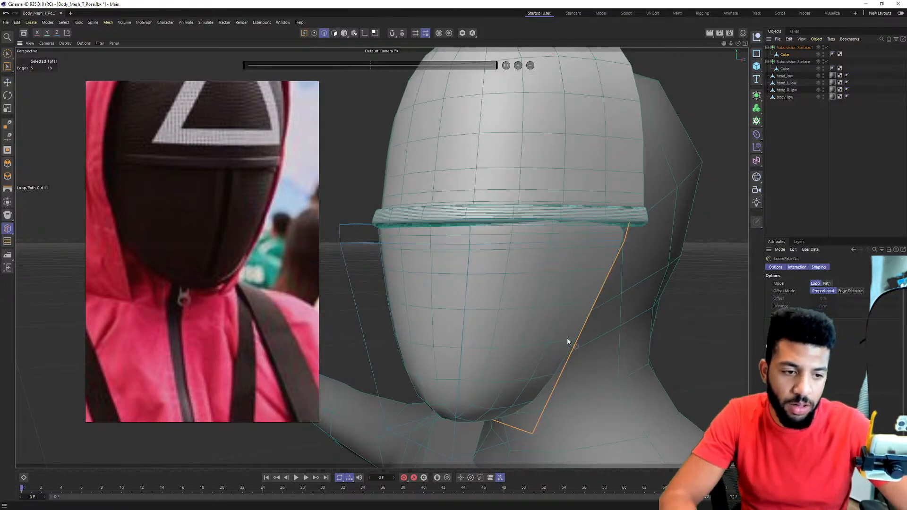
key("m")
key("e")
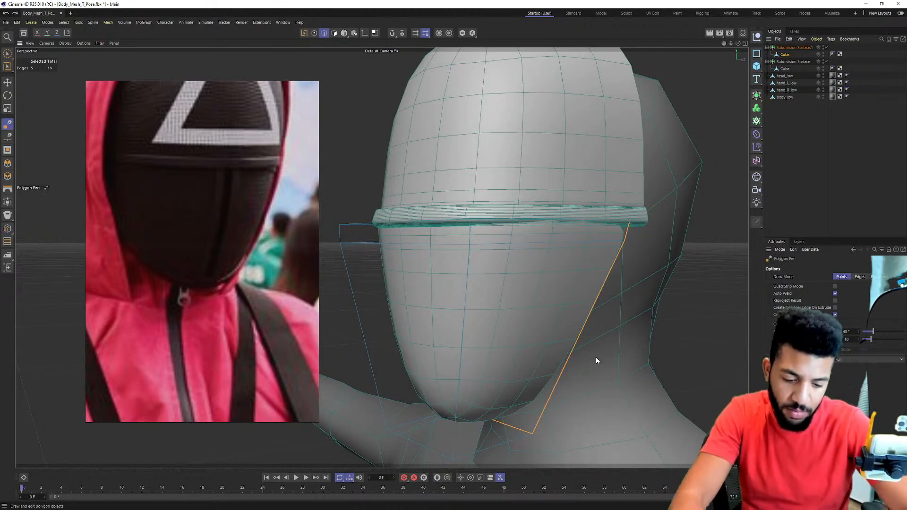
key("m")
key("s")
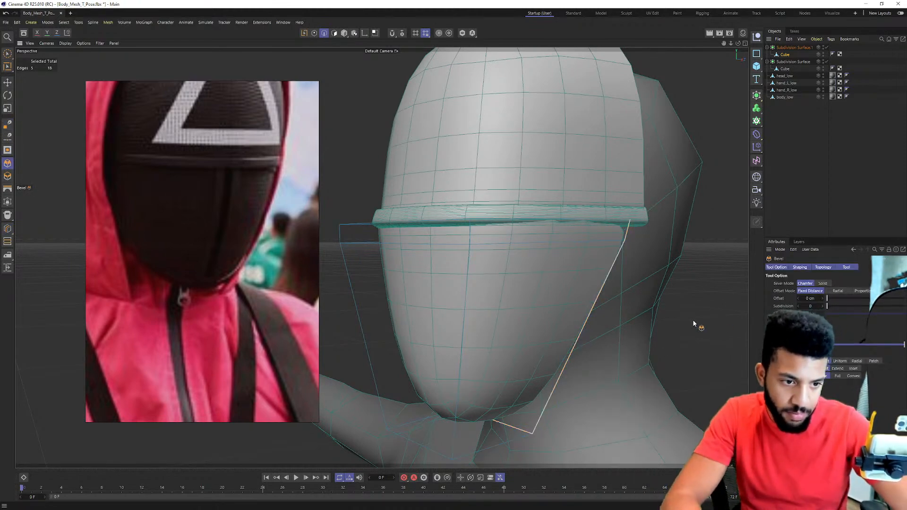
left_click_drag(590, 340, 561, 332, "alt")
Add a loop cut close to the open back edge of the lower mask half, at about 3.5 % offset.
key("m")
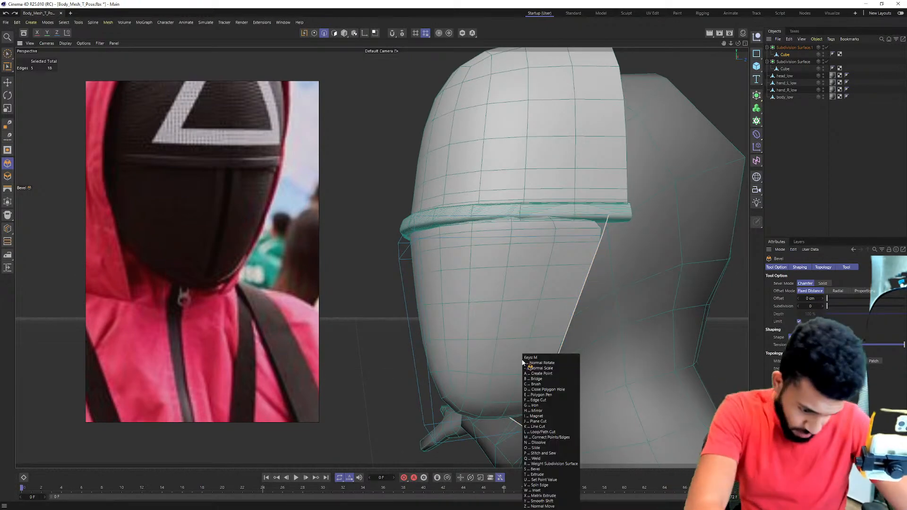
key("l")
right_click_drag(530, 431, 621, 399, "alt")
left_click_drag(620, 395, 575, 357, "alt")
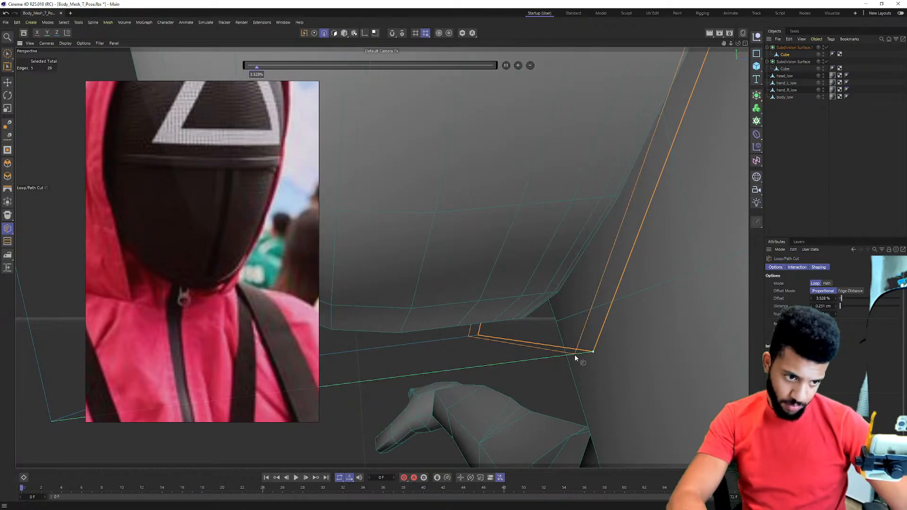
left_click(550, 321)
Turn off the lower mask half's Subdivision Surface and loop-select the narrow polygon strip along its open back edge.
key("u")
key("l")
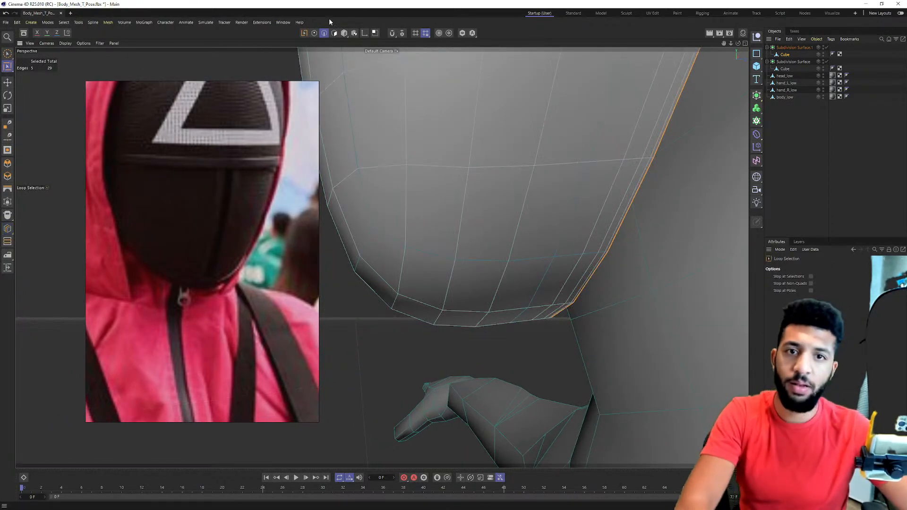
left_click(344, 33)
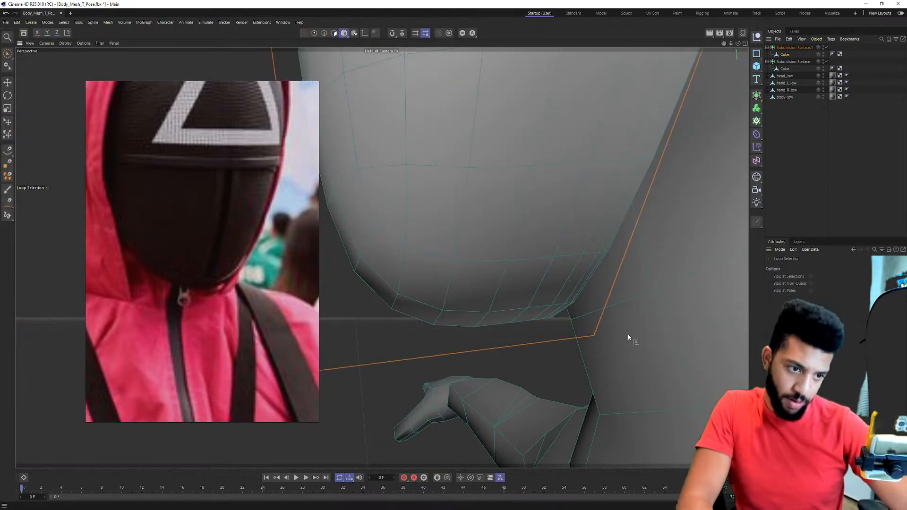
left_click(826, 48)
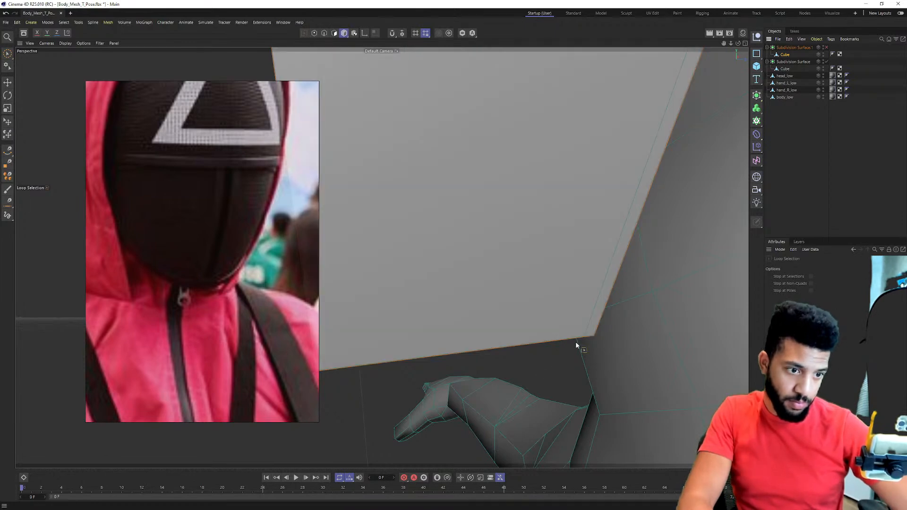
left_click(334, 33)
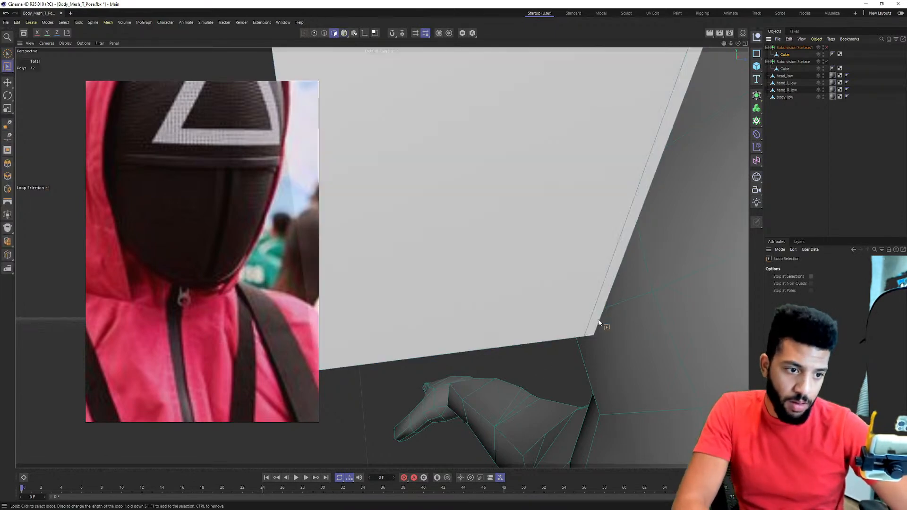
left_click_drag(595, 329, 590, 298, "alt")
key("m")
key("l")
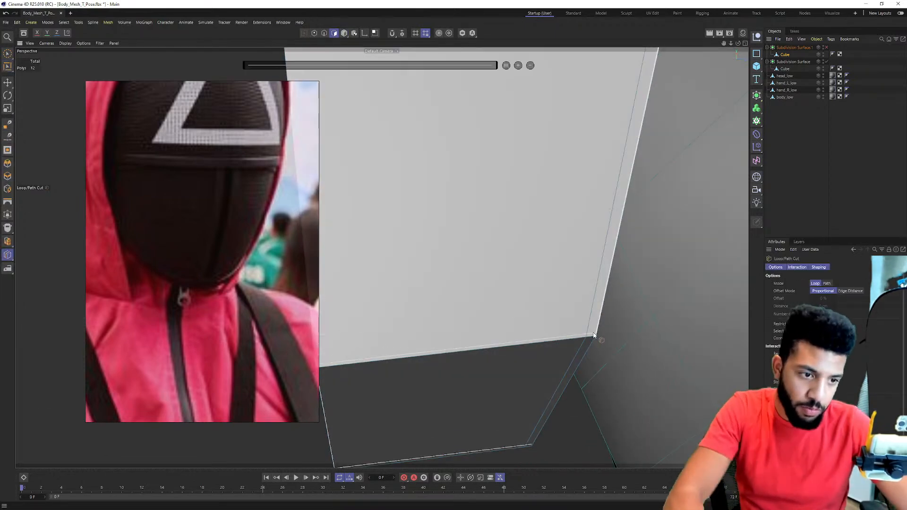
key("u")
key("l")
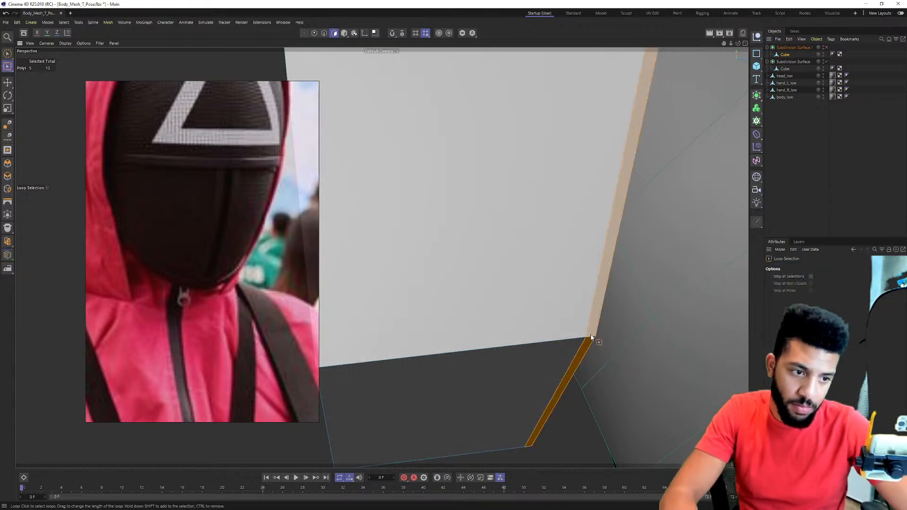
left_click(592, 333)
Re-enable the Subdivision Surface, extrude the selected back strip about 0.27 cm and scale the resulting rim slightly in depth.
right_click_drag(586, 298, 527, 305, "alt")
left_click_drag(527, 305, 562, 331, "alt")
right_click_drag(562, 331, 526, 306, "alt")
middle_click_drag(527, 306, 491, 366, "alt")
left_click_drag(491, 366, 508, 361, "alt")
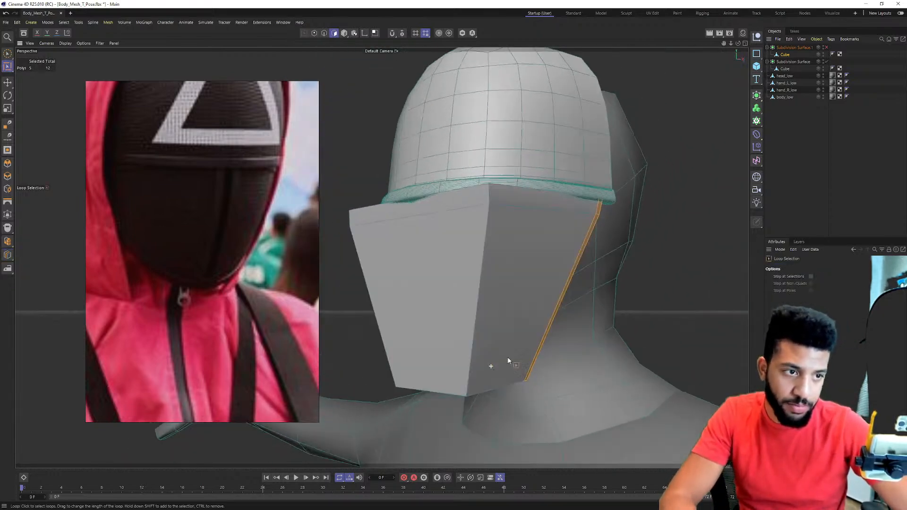
left_click(827, 48)
left_click_drag(541, 247, 543, 270, "alt")
key("m")
key("t")
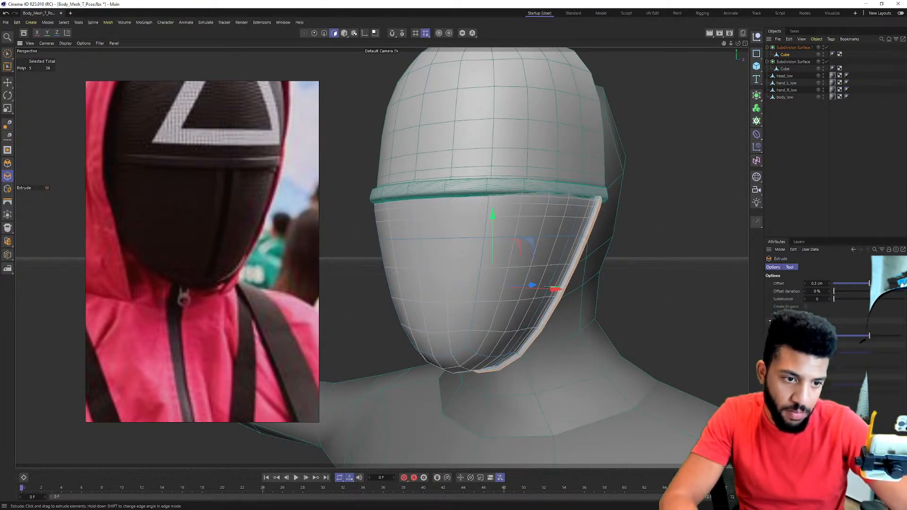
left_click_drag(566, 249, 537, 258, "alt")
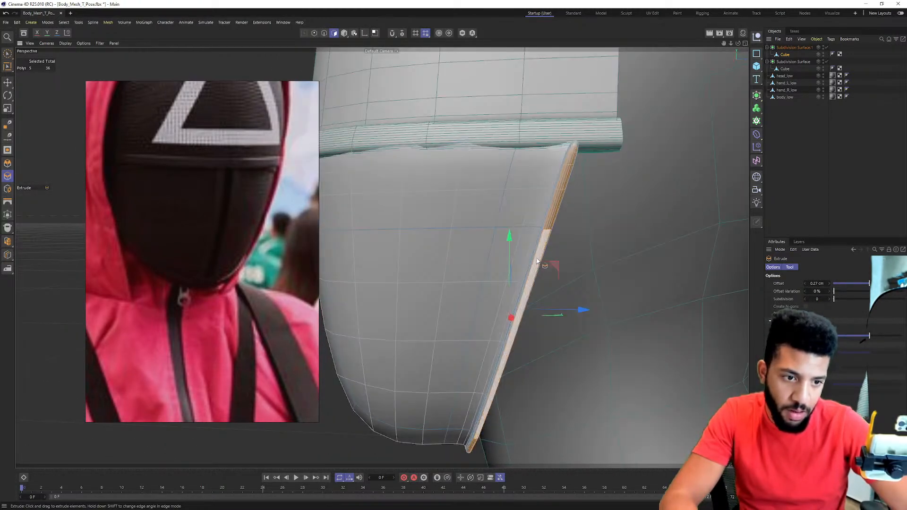
key("t")
mouse_move(582, 310)
left_mouse_down()
mouse_move(595, 310)
mouse_move(559, 264)
mouse_move(593, 275)
mouse_move(612, 271)
mouse_move(519, 273)
mouse_move(447, 294)
mouse_move(465, 281)
mouse_move(484, 237)
mouse_move(556, 256)
mouse_move(460, 243)
mouse_move(606, 252)
mouse_move(574, 243)
mouse_move(597, 243)
mouse_move(589, 306)
mouse_move(511, 293)
mouse_move(614, 310)
mouse_move(579, 308)
left_mouse_up()
key("t")
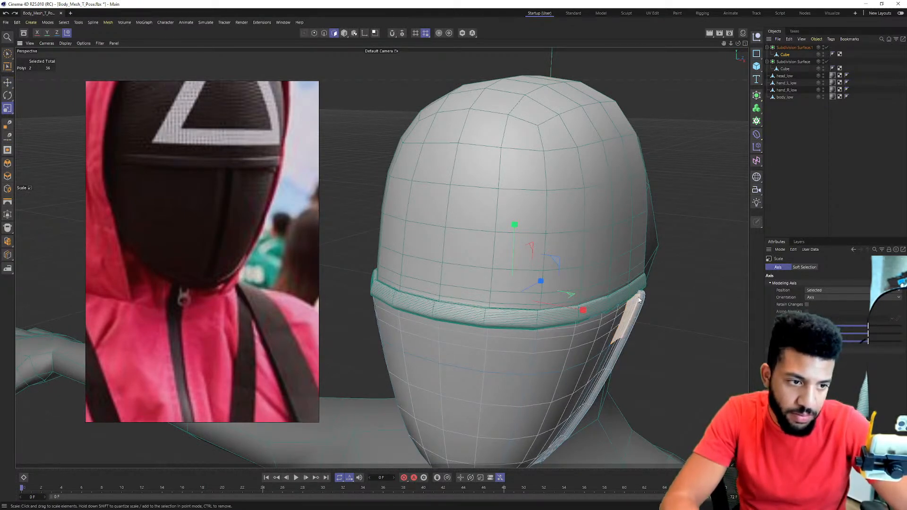
Enable soft selection with linear falloff and reduce its radius to the area around the lower mask half's selected upper side polygons.
left_click_drag(630, 287, 626, 275, "alt")
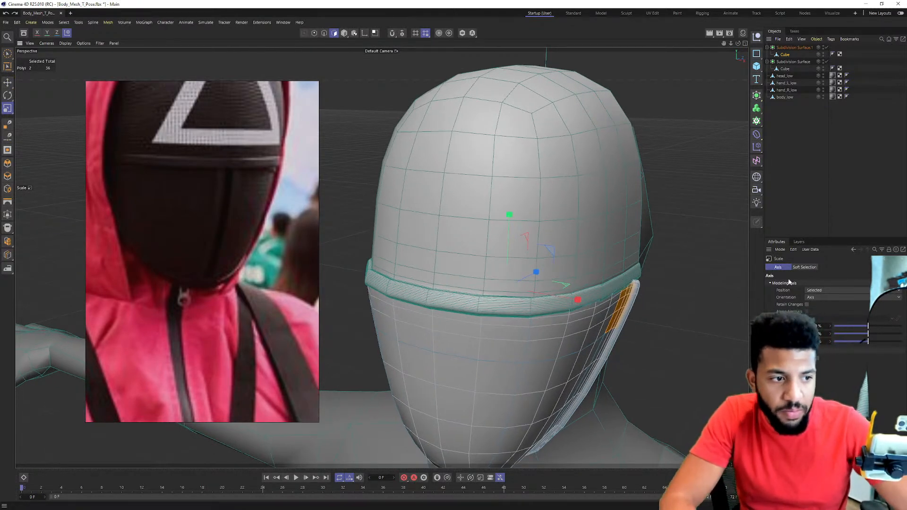
left_click(804, 268)
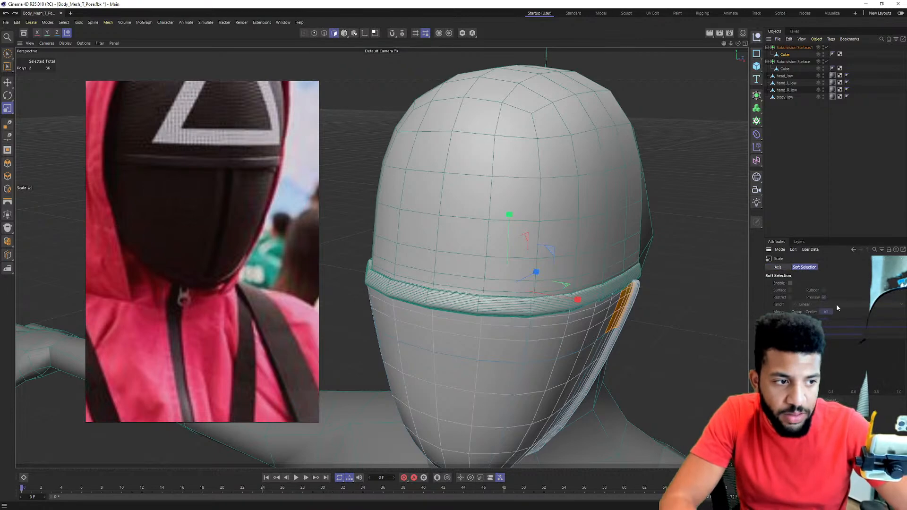
left_click(791, 283)
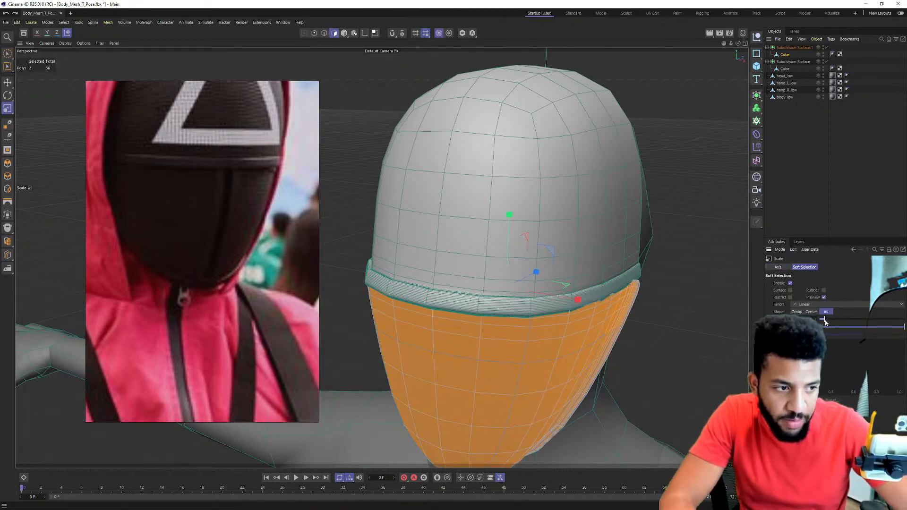
left_click_drag(824, 323, 822, 321)
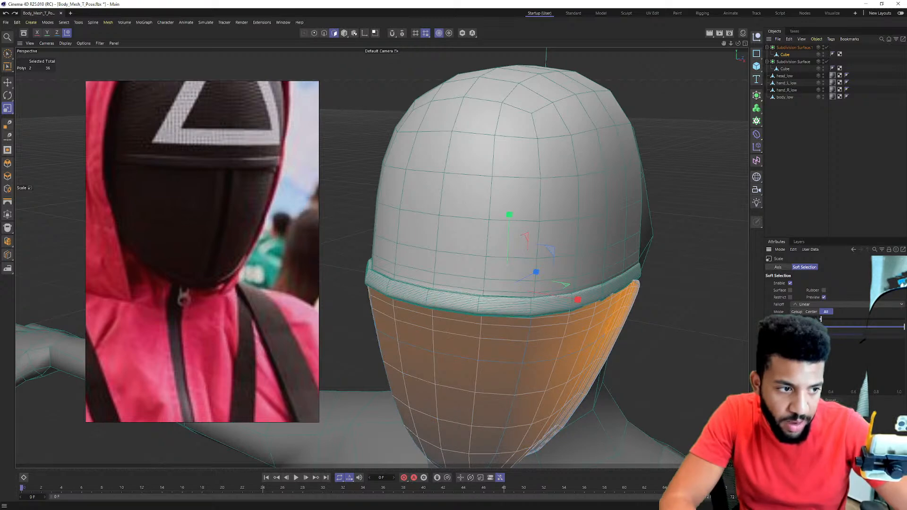
left_click_drag(821, 320, 820, 320)
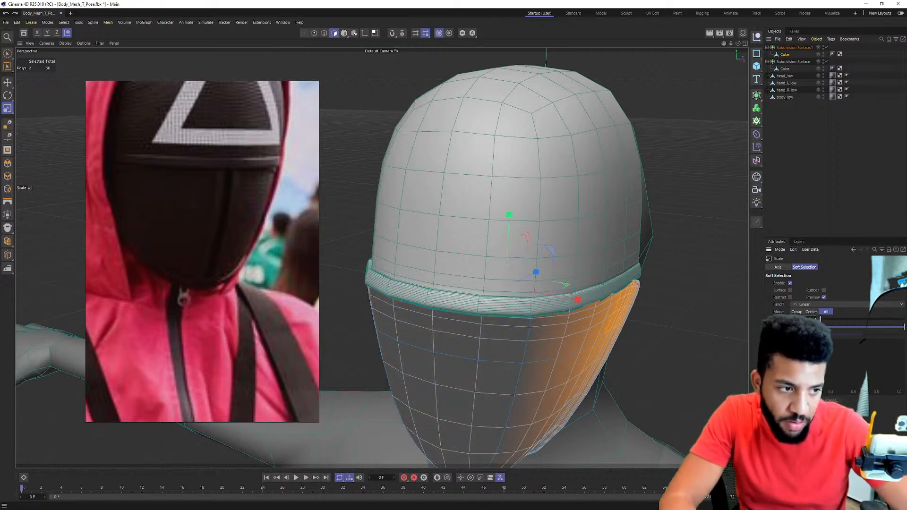
Select a single polygon at the upper side of the lower mask half and scale the area around it with soft selection.
left_click_drag(556, 285, 609, 266, "alt")
left_click_drag(523, 308, 530, 226, "alt")
mouse_move(488, 377)
left_mouse_down("alt")
mouse_move(499, 326)
mouse_move(488, 415)
mouse_move(489, 364)
left_mouse_up("alt")
left_click(488, 392)
left_click_drag(489, 295, 477, 377)
left_click_drag(566, 361, 590, 361)
Add the matching upper polygon on the opposite side of the lower mask half and scale both sides together.
left_click_drag(520, 258, 492, 252, "alt")
middle_click_drag(491, 252, 458, 308, "alt")
mouse_move(458, 308)
left_mouse_down("alt")
mouse_move(386, 325)
mouse_move(488, 319)
mouse_move(537, 286)
mouse_move(586, 306)
mouse_move(492, 319)
mouse_move(449, 314)
left_mouse_up("alt")
left_click_drag(522, 319, 424, 324, "alt")
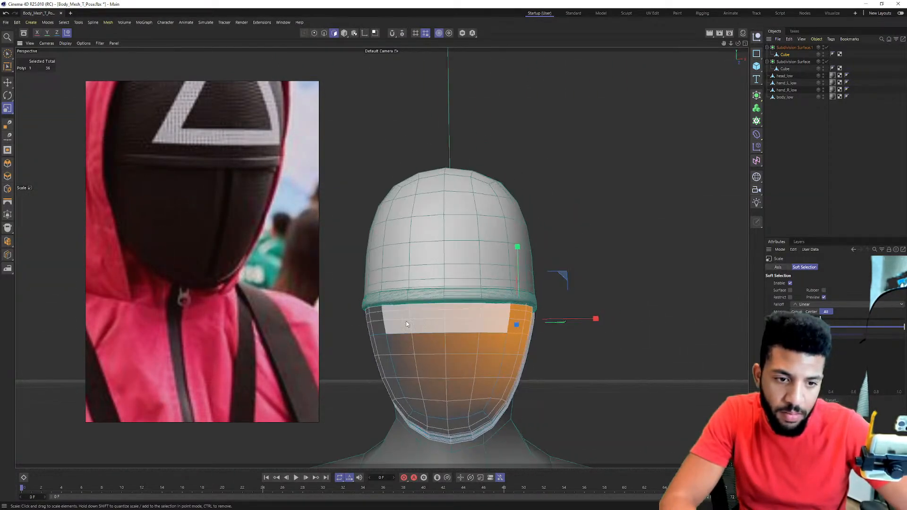
left_click(379, 316, "shift")
left_click_drag(521, 324, 477, 310)
mouse_move(477, 311)
right_mouse_down("alt")
mouse_move(428, 314)
mouse_move(479, 311)
right_mouse_up("alt")
middle_click_drag(479, 310, 415, 247, "alt")
mouse_move(416, 247)
left_mouse_down("alt")
mouse_move(381, 258)
mouse_move(408, 245)
left_mouse_up("alt")
Deselect the mask and display the model in plain Gouraud shading without wireframe lines to compare it with the reference photo.
scroll(185, 208, "down", 4)
left_click_drag(188, 209, 203, 233)
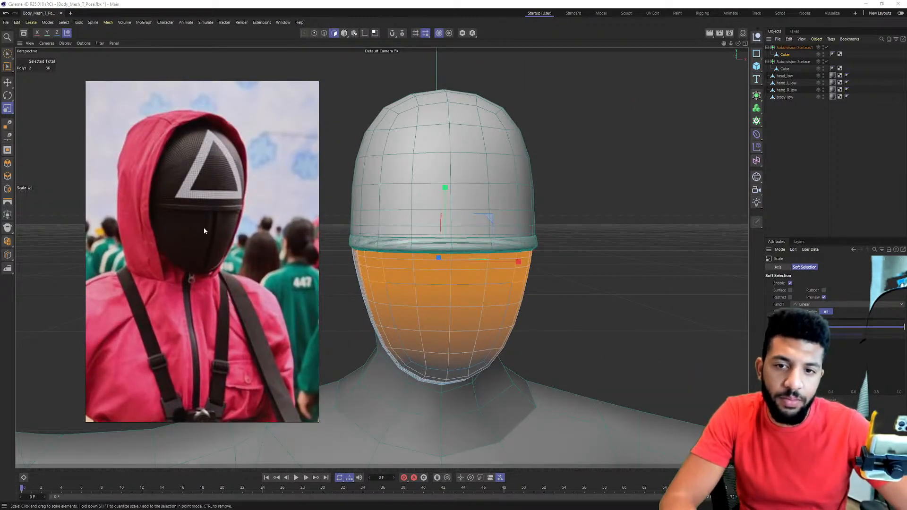
left_click(795, 173)
right_click_drag(498, 208, 444, 220, "alt")
left_click_drag(444, 219, 467, 227, "alt")
left_click(67, 43)
left_click(76, 56)
middle_click_drag(455, 239, 444, 224, "alt")
right_click_drag(444, 224, 484, 204, "alt")
mouse_move(484, 204)
left_mouse_down("alt")
mouse_move(421, 204)
mouse_move(491, 204)
mouse_move(480, 225)
mouse_move(367, 209)
mouse_move(435, 230)
mouse_move(338, 211)
mouse_move(390, 222)
mouse_move(532, 221)
mouse_move(260, 237)
mouse_move(385, 247)
mouse_move(449, 240)
left_mouse_up("alt")
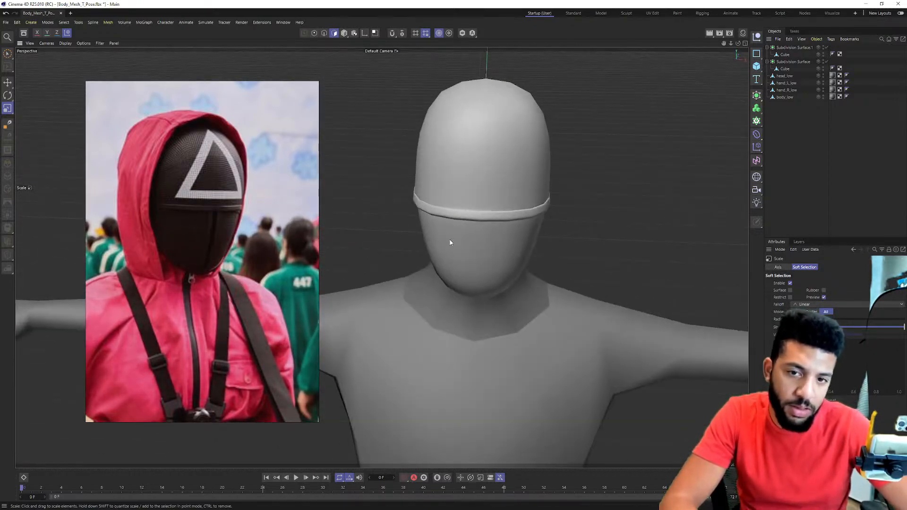
Examine the guard reference photos for the hood, zipped jumpsuit, chest pocket, belt, gloves and boots.
scroll(448, 240, "down", 1)
scroll(178, 308, "down", 6)
middle_click_drag(177, 309, 171, 363)
left_click(215, 171)
scroll(217, 180, "up", 8)
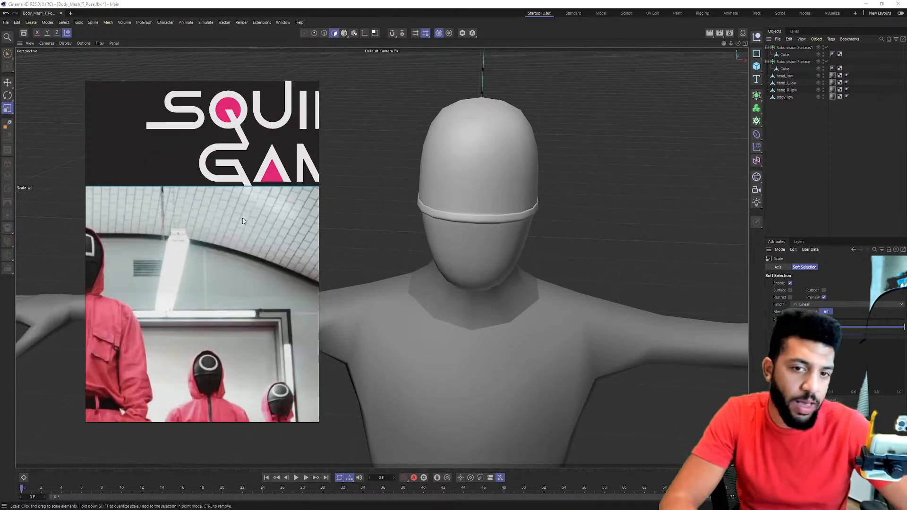
scroll(243, 215, "down", 5)
scroll(267, 207, "up", 5)
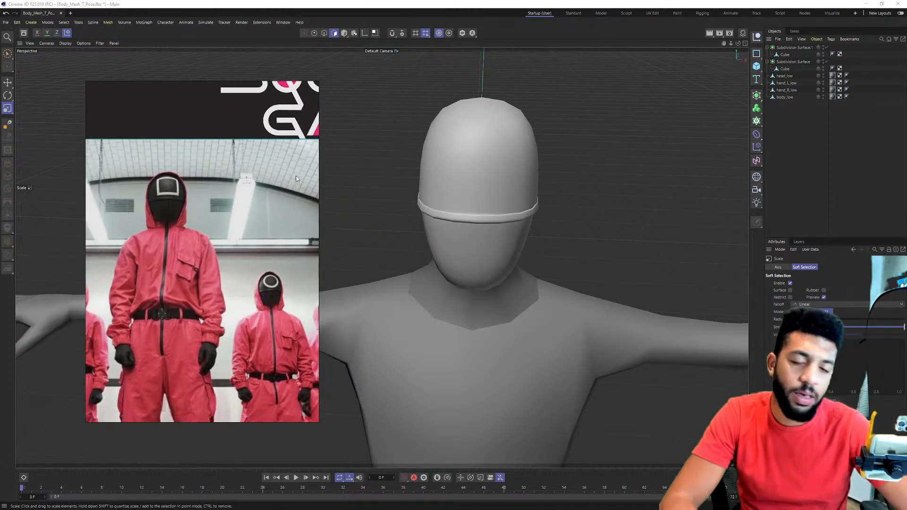
scroll(289, 185, "down", 5)
scroll(229, 206, "up", 6)
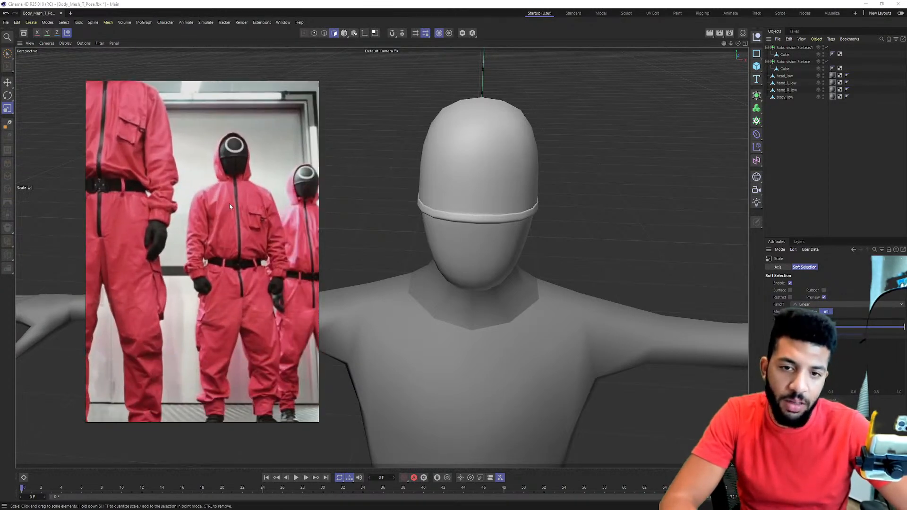
scroll(229, 204, "down", 2)
middle_click_drag(238, 250, 253, 198)
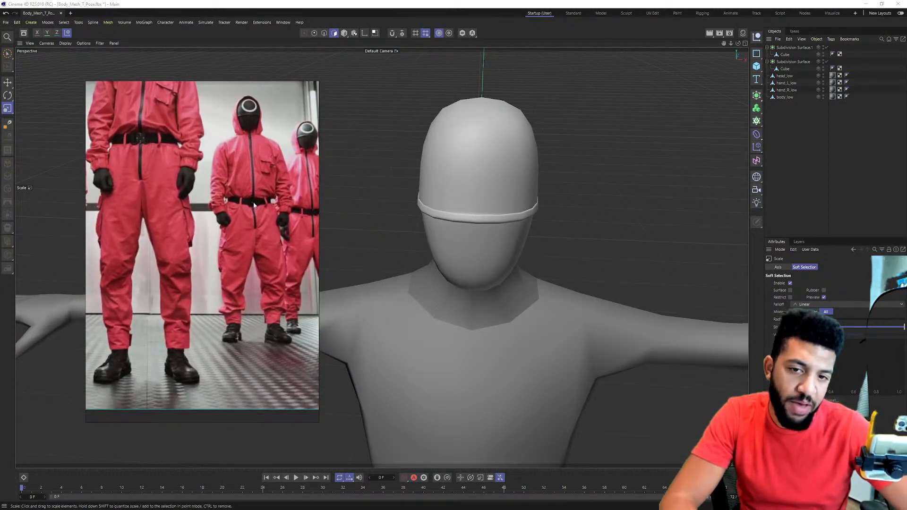
scroll(253, 197, "down", 4)
scroll(273, 220, "up", 3)
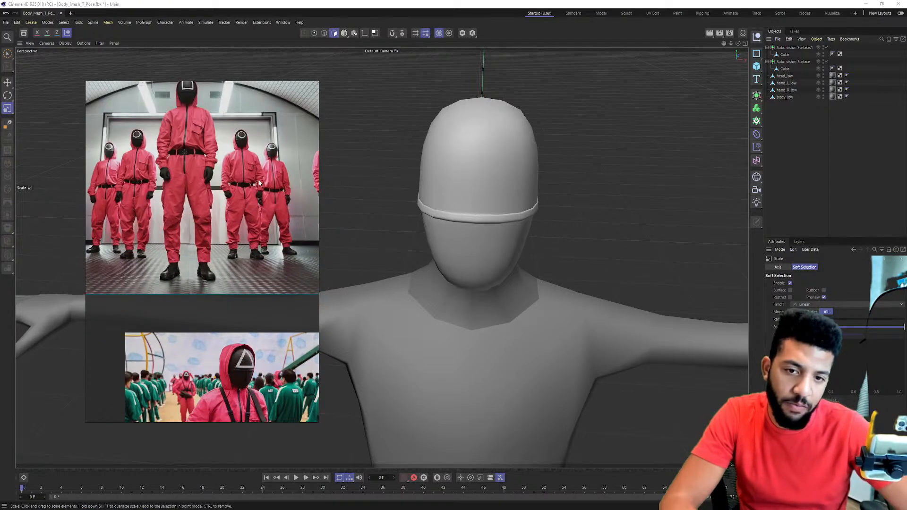
scroll(259, 183, "down", 2)
scroll(242, 197, "up", 7)
scroll(242, 201, "down", 3)
scroll(258, 277, "up", 3)
scroll(250, 246, "down", 4)
scroll(224, 165, "up", 4)
scroll(242, 268, "down", 3)
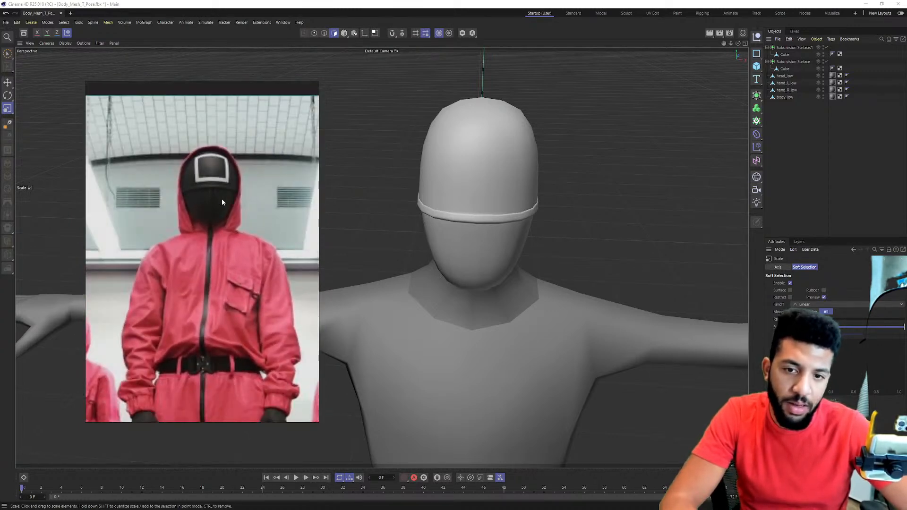
scroll(254, 243, "down", 2)
Compare the masked body mesh from several angles with the full-length guard reference to judge the costume's proportions.
left_click_drag(563, 255, 542, 253, "alt")
scroll(475, 242, "down", 3)
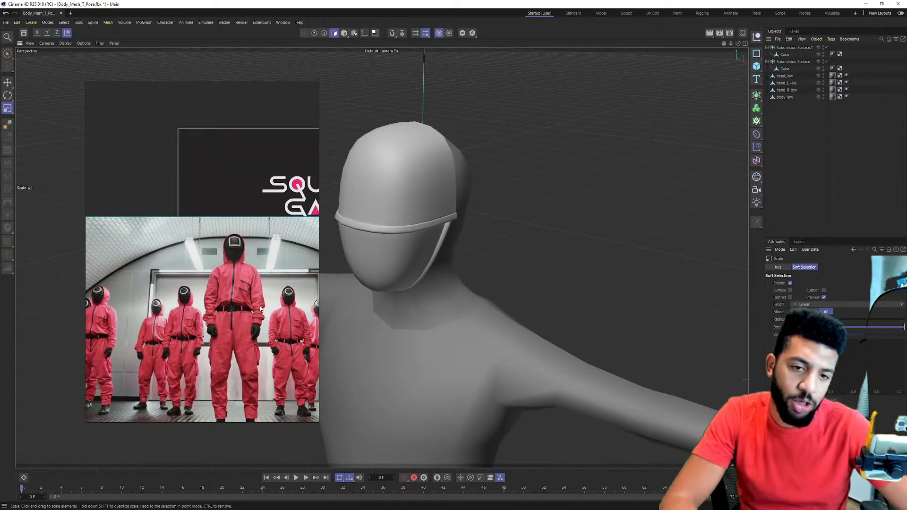
scroll(452, 268, "down", 4)
middle_click_drag(460, 281, 487, 216, "alt")
scroll(325, 280, "down", 2)
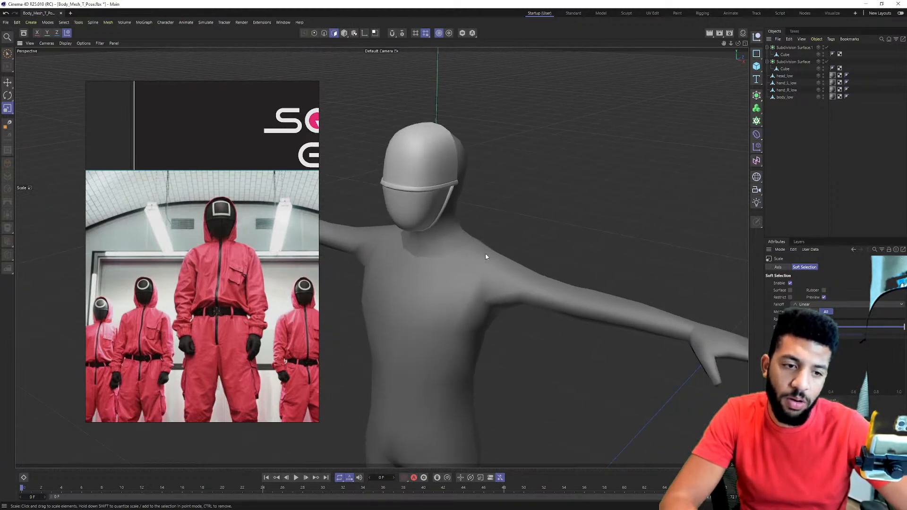
scroll(495, 256, "down", 2)
left_click_drag(433, 268, 470, 256, "alt")
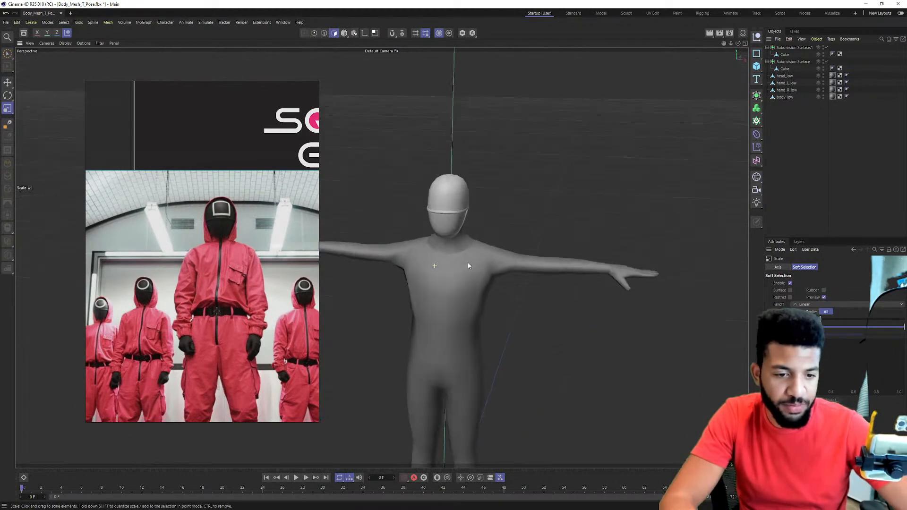
scroll(245, 327, "down", 2)
middle_click_drag(238, 353, 237, 292)
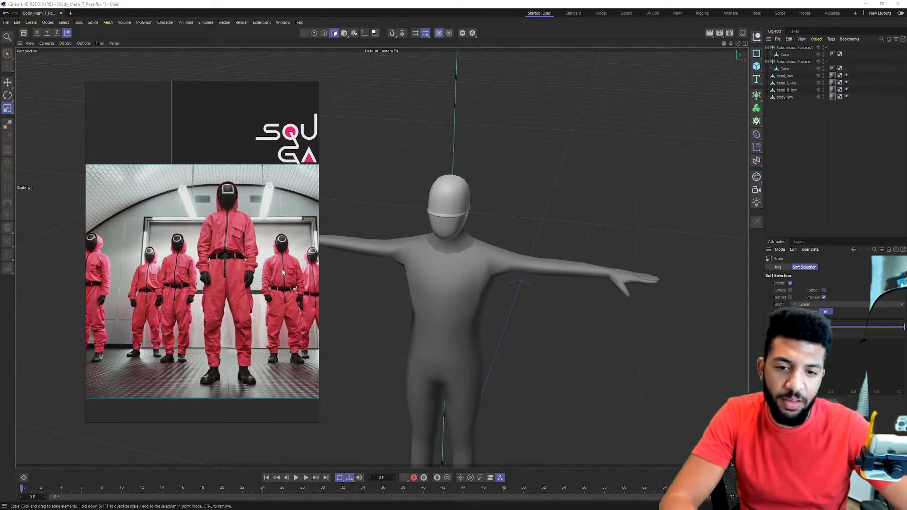
Examine the guard reference photos and the hooded close-up against the masked head for the hood's shape.
scroll(272, 267, "up", 2)
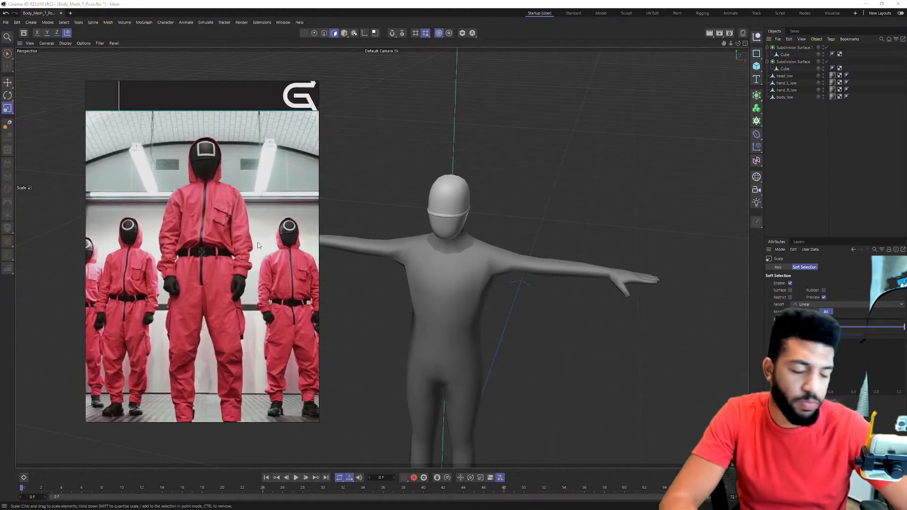
scroll(246, 212, "up", 2)
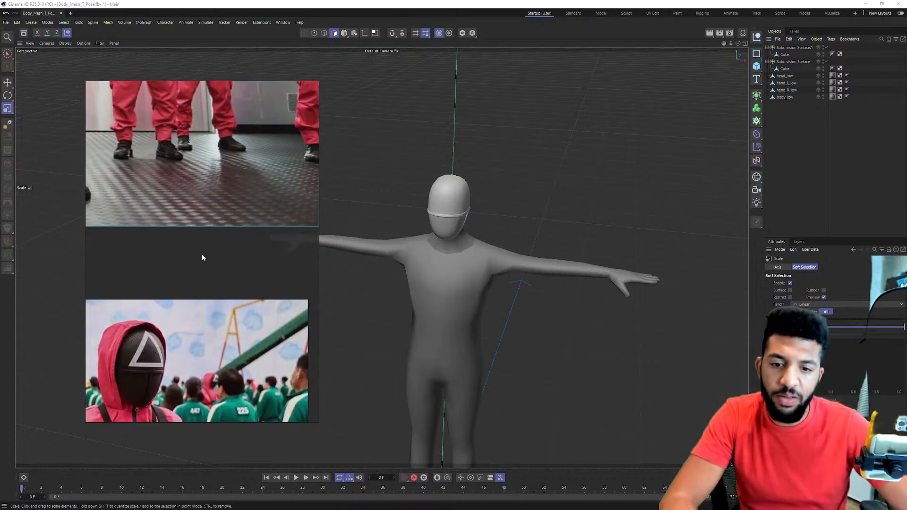
scroll(235, 244, "up", 1)
left_click_drag(486, 206, 461, 205, "alt")
scroll(486, 203, "up", 3)
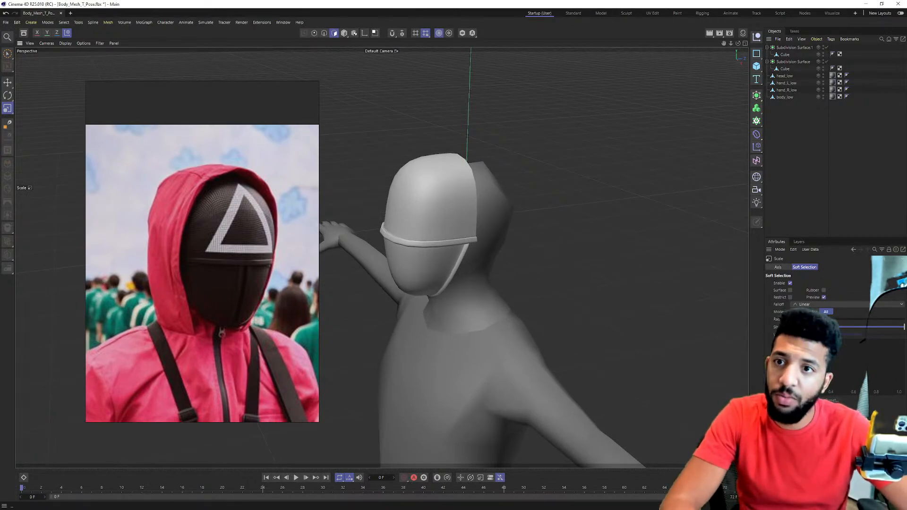
Save the scene in the Squid_Game folder as modeling_1se.c4d.
left_click(6, 22)
left_click(28, 98)
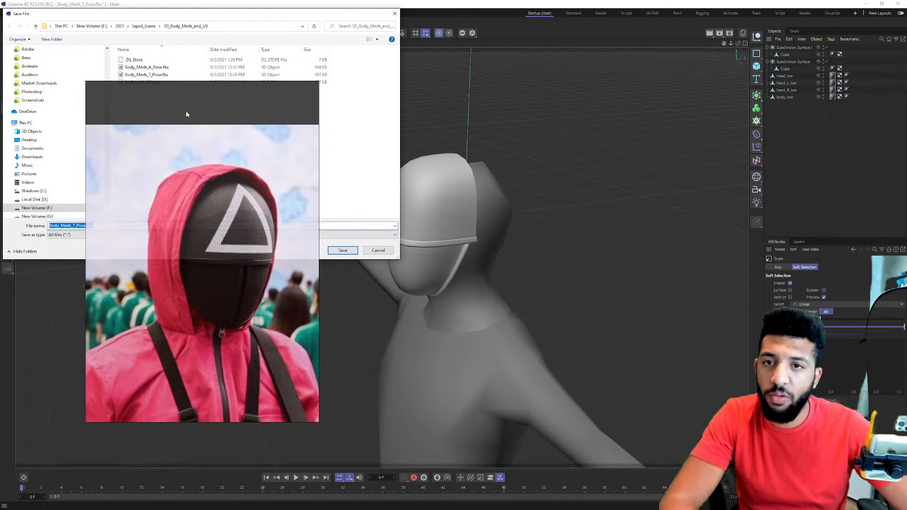
left_click(140, 27)
left_click_drag(262, 151, 252, 135)
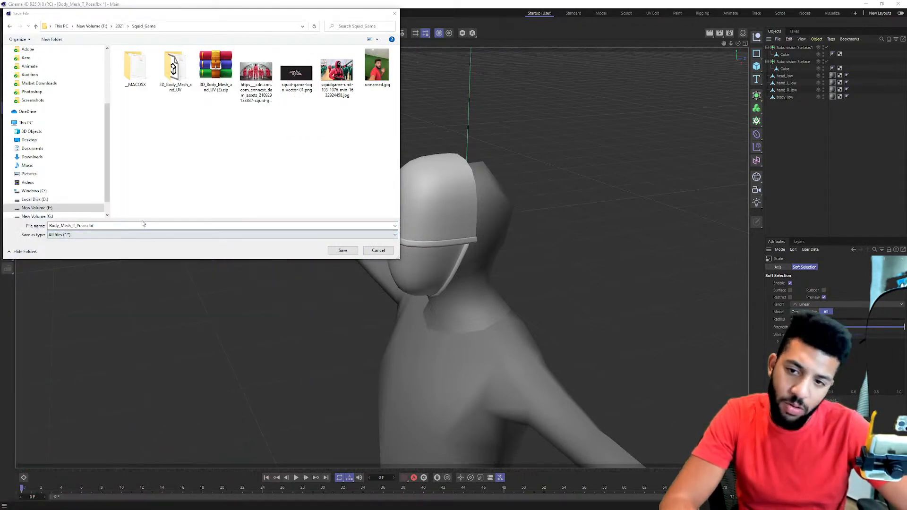
left_click(79, 225)
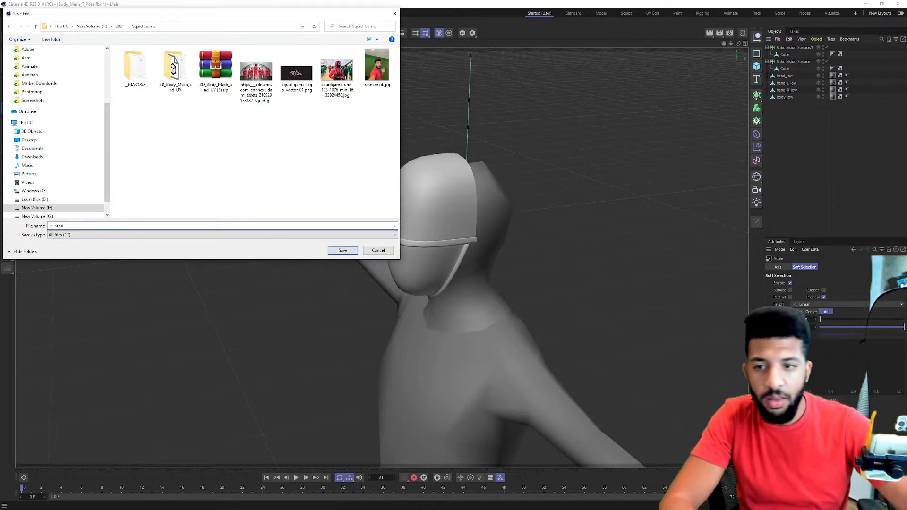
type("modeling_1")
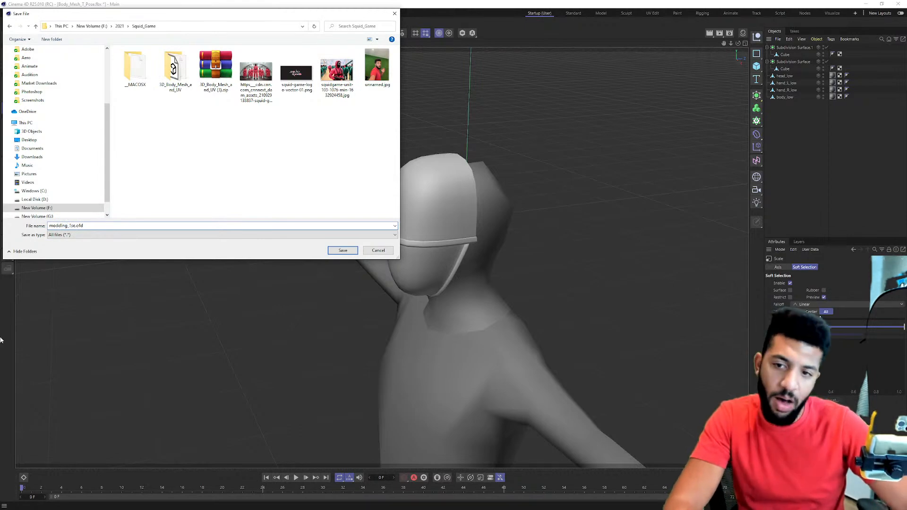
left_click(355, 254)
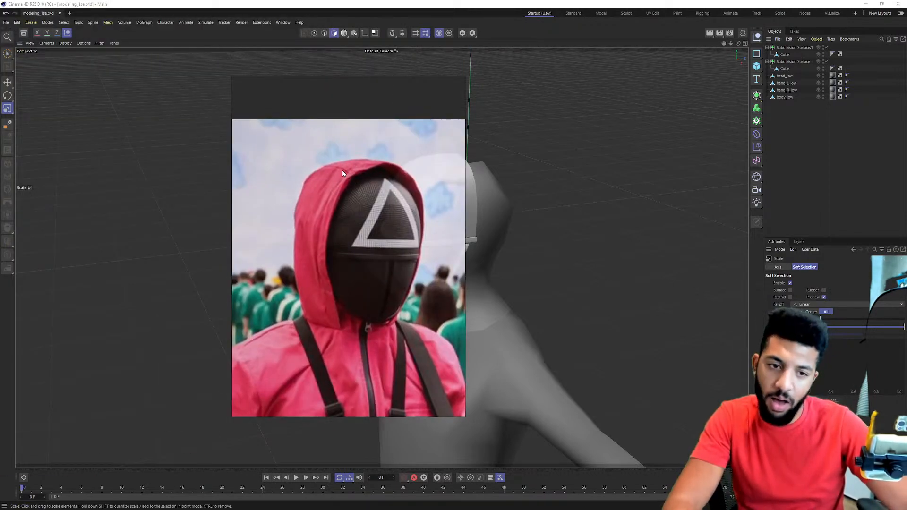
Select the body mesh's neckline edges with Path Selection, from one shoulder around the back of the neck to the other.
left_click_drag(467, 251, 495, 264, "alt")
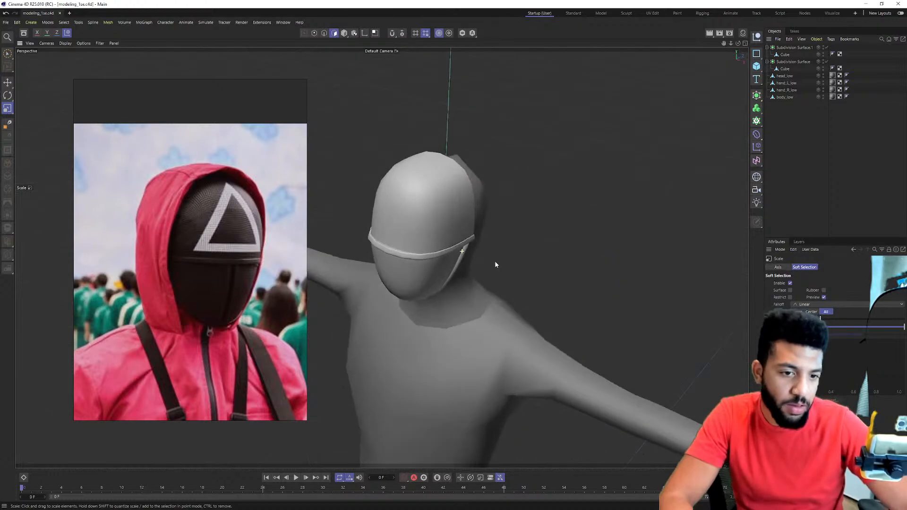
left_click(786, 97)
left_click_drag(460, 307, 469, 324, "alt")
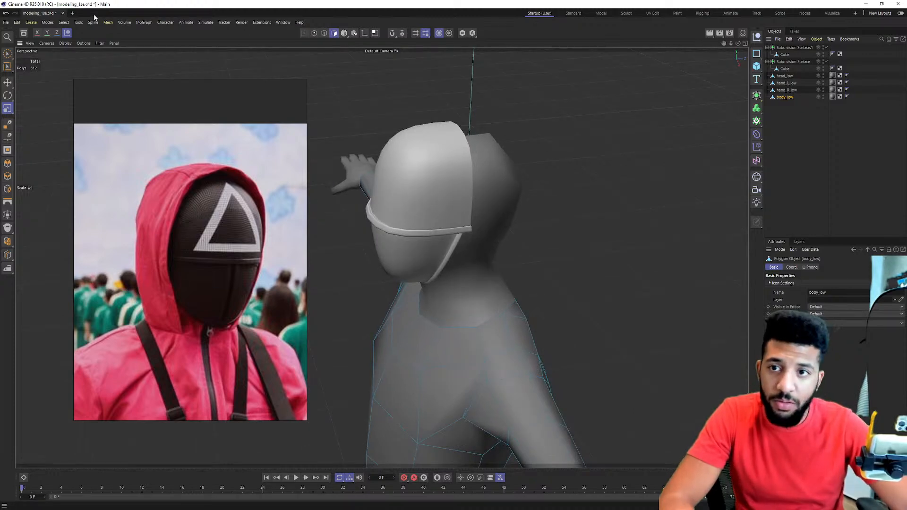
left_click(324, 33)
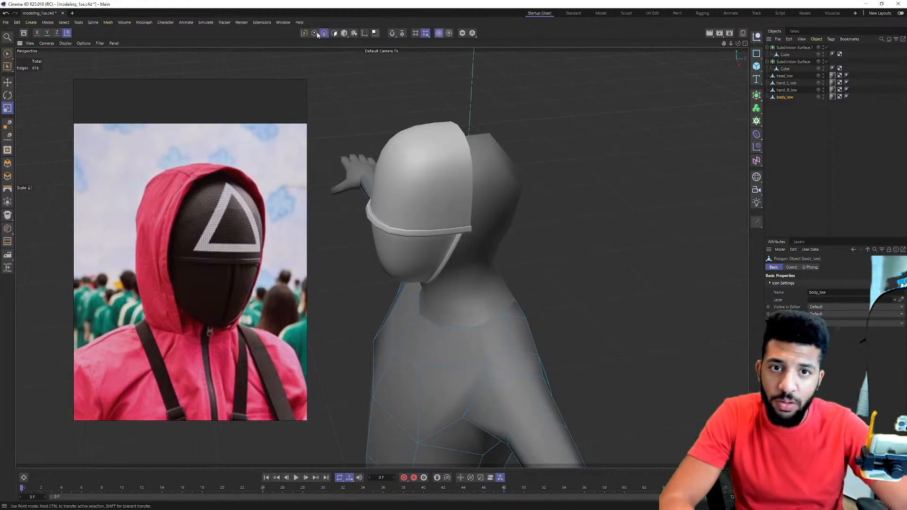
left_click(305, 33)
left_click_drag(528, 291, 438, 339, "alt")
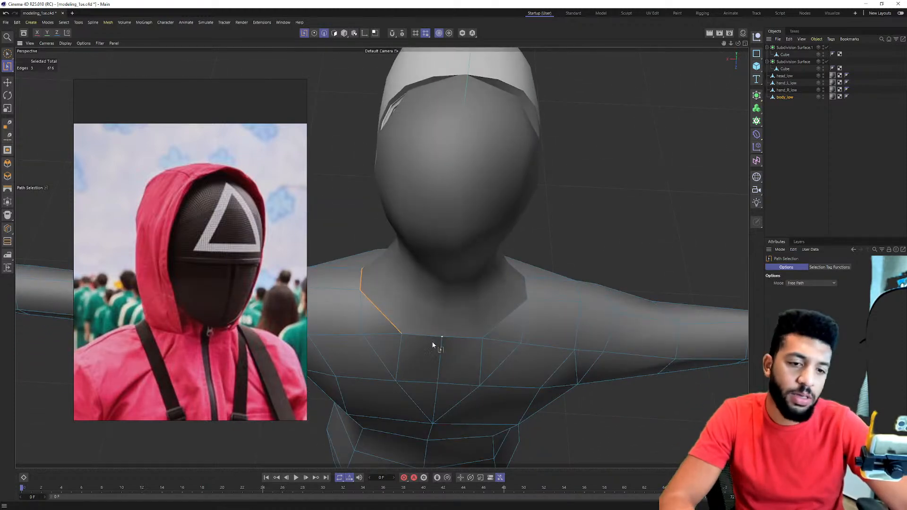
left_click(535, 287)
left_click_drag(533, 288, 377, 280, "alt")
scroll(475, 312, "down", 4)
left_click_drag(496, 240, 533, 248, "alt")
key("d")
left_click_drag(547, 211, 480, 259, "alt")
key("m")
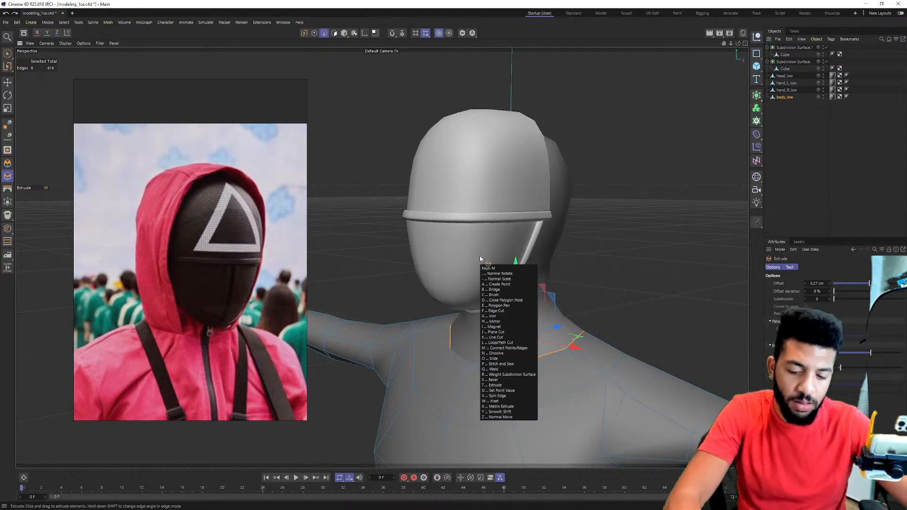
key("t")
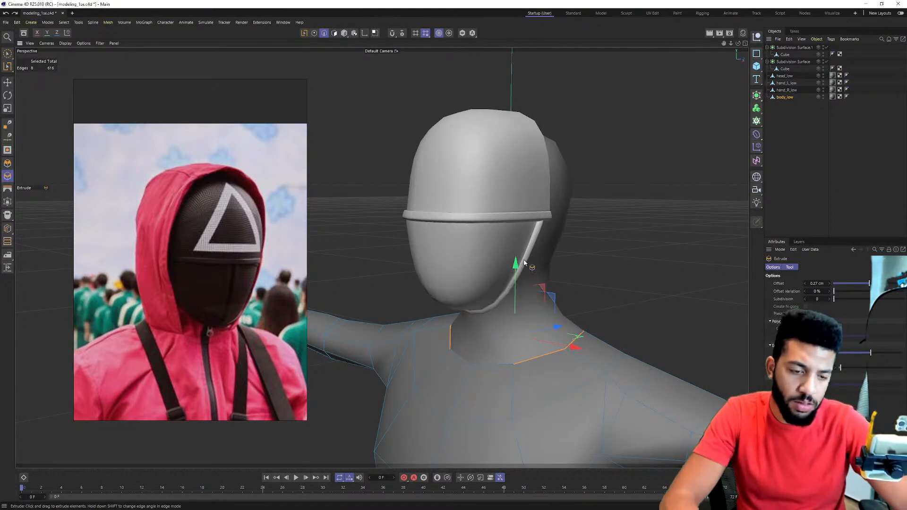
key("m")
key("s")
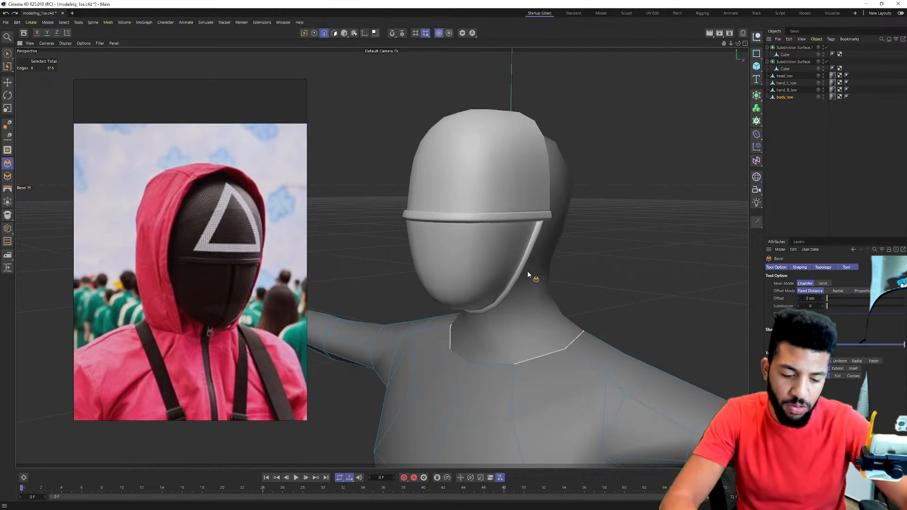
key("m")
key("s")
left_click_drag(528, 272, 540, 352, "alt")
key("m")
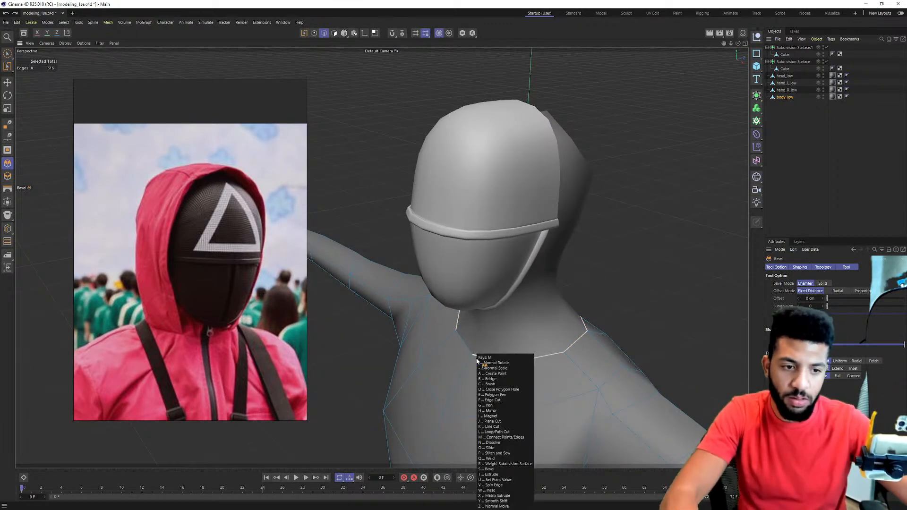
key("m")
key("e")
left_click_drag(683, 295, 594, 277, "alt")
middle_click_drag(596, 277, 424, 191, "alt")
scroll(423, 191, "down", 8)
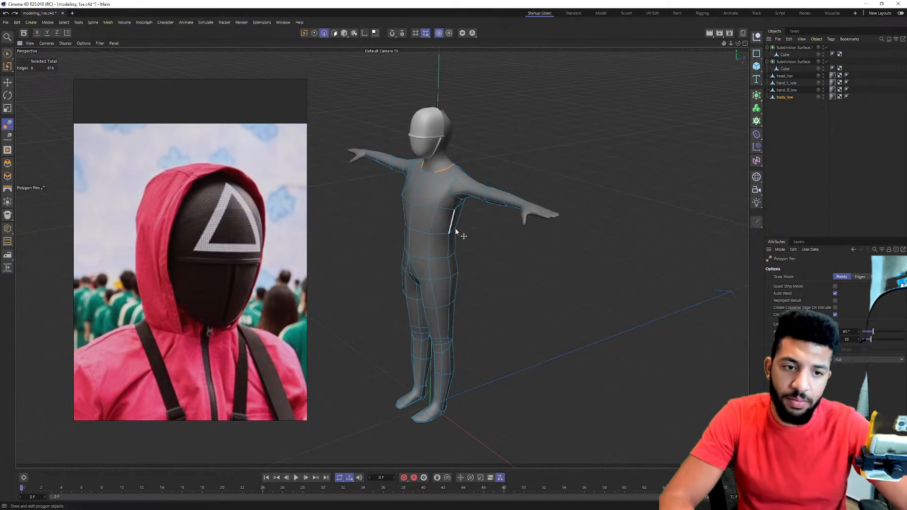
left_click_drag(452, 263, 350, 44, "alt")
Disable soft selection and extrude the selected neckline edges upward to form a raised collar around the neck.
left_click(7, 53)
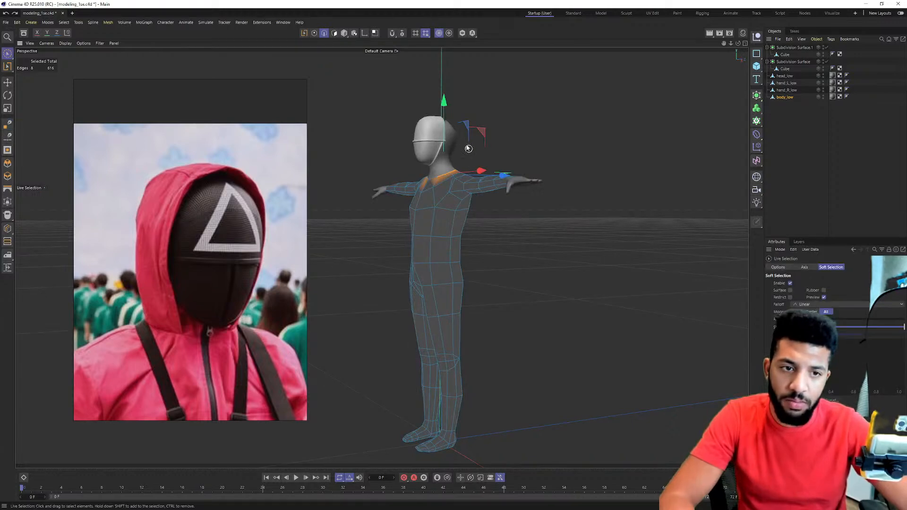
left_click(829, 267)
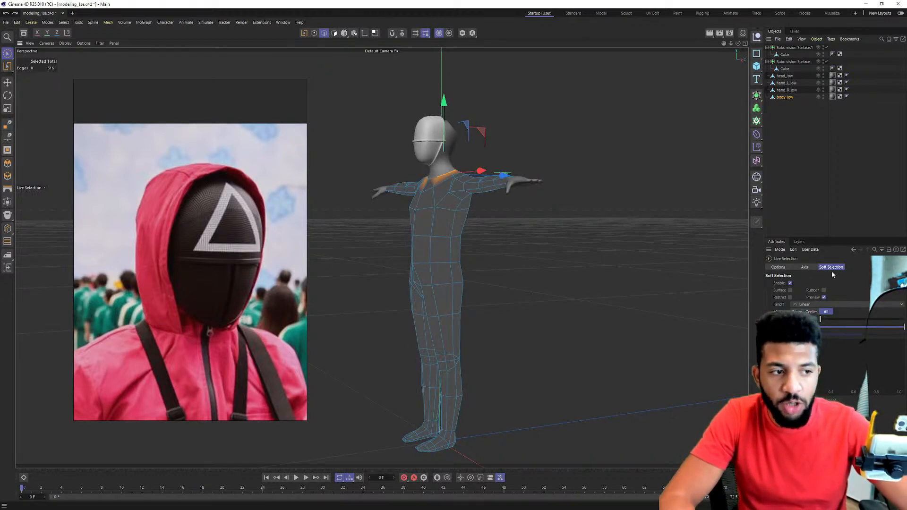
left_click(790, 283)
scroll(448, 182, "up", 5)
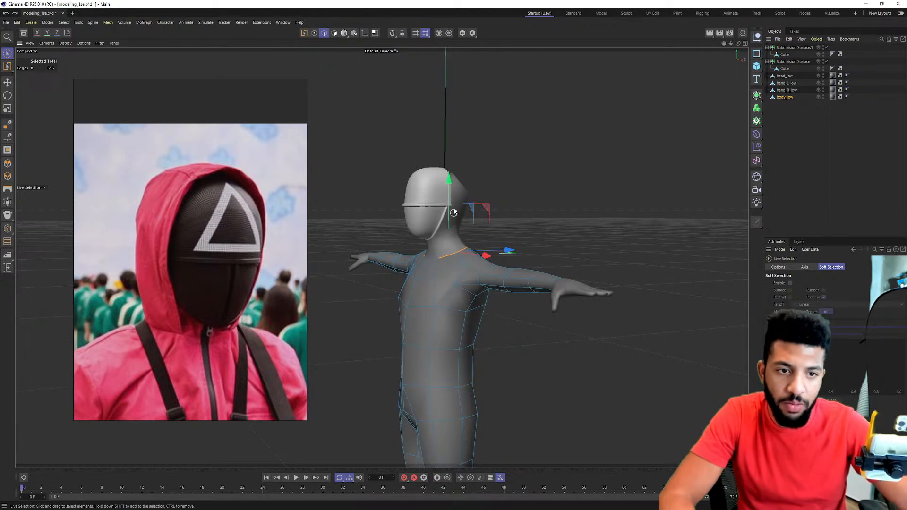
left_click_drag(448, 181, 448, 162, "ctrl")
scroll(436, 203, "up", 4)
left_click_drag(439, 203, 510, 222, "alt")
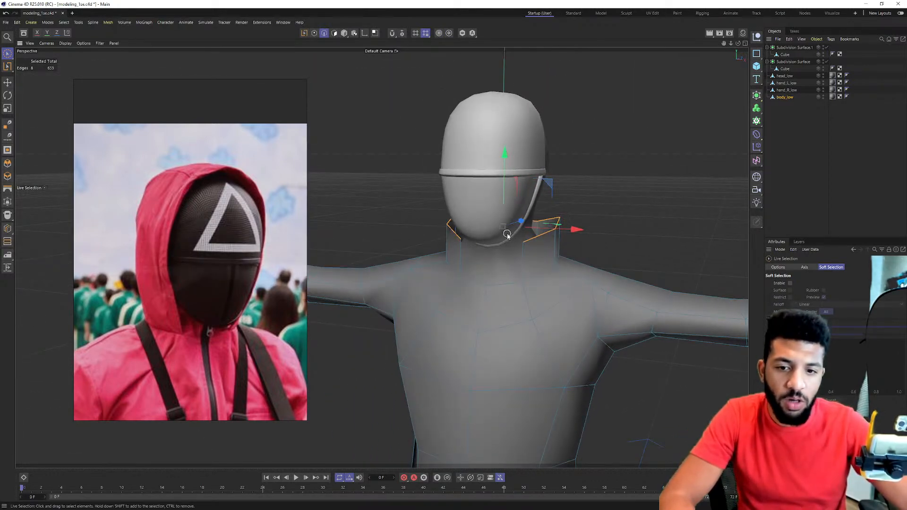
scroll(507, 234, "up", 2)
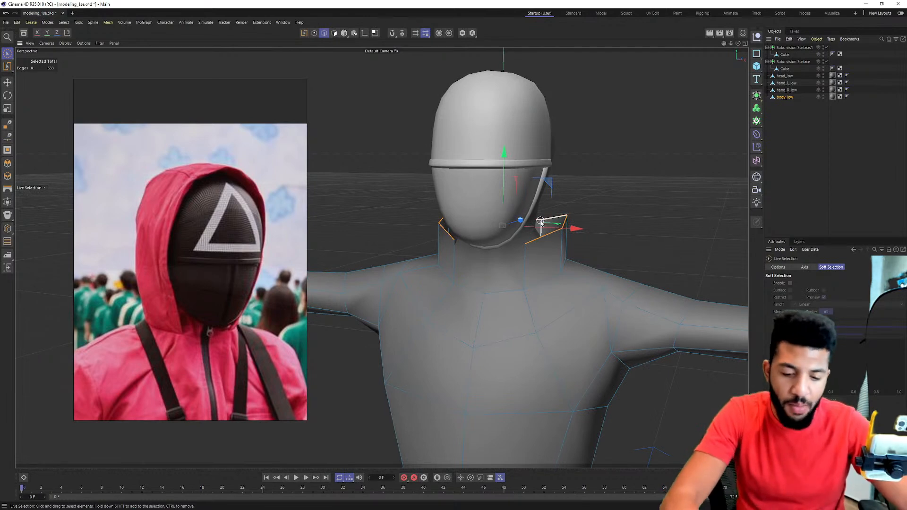
Extrude the collar's upper edges up to the level of the mask's middle band and scale them to fit around the head.
key("t")
left_click_drag(577, 229, 421, 202, "alt")
left_click_drag(677, 233, 647, 208, "alt")
key("d")
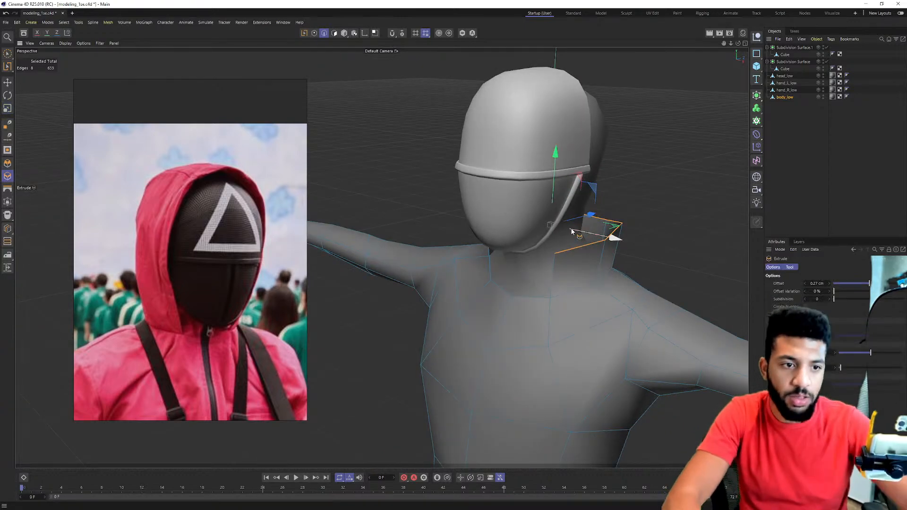
left_click_drag(559, 151, 505, 158)
key("t")
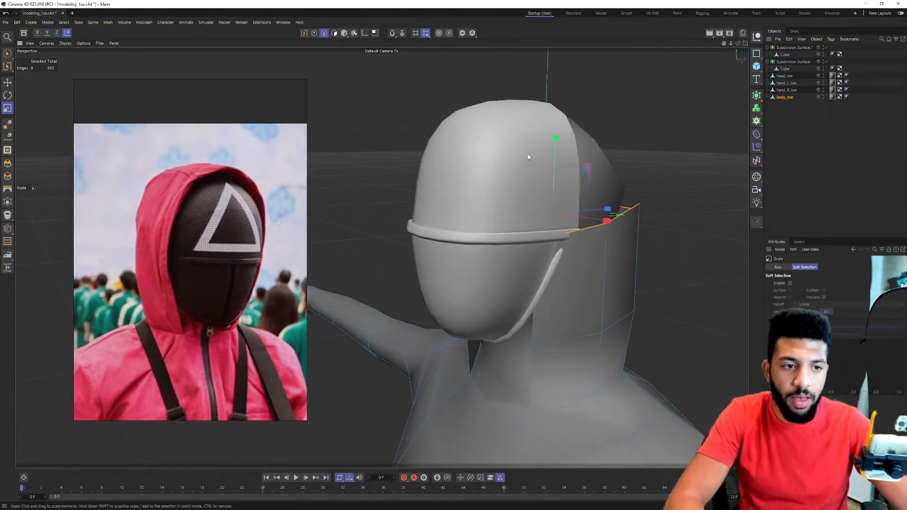
Extrude the hood's upper edges above the back of the head, then rotate and move them to tilt toward the mask.
key("d")
left_click_drag(558, 147, 516, 209)
key("r")
mouse_move(530, 103)
left_mouse_down()
mouse_move(522, 137)
mouse_move(531, 115)
mouse_move(520, 113)
left_mouse_up()
key("e")
left_click_drag(577, 82, 548, 109)
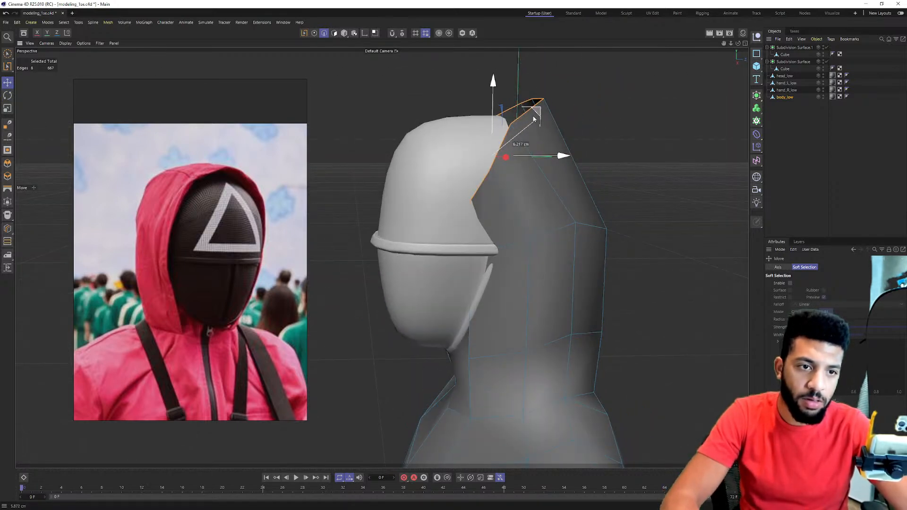
left_click_drag(488, 126, 550, 127, "alt")
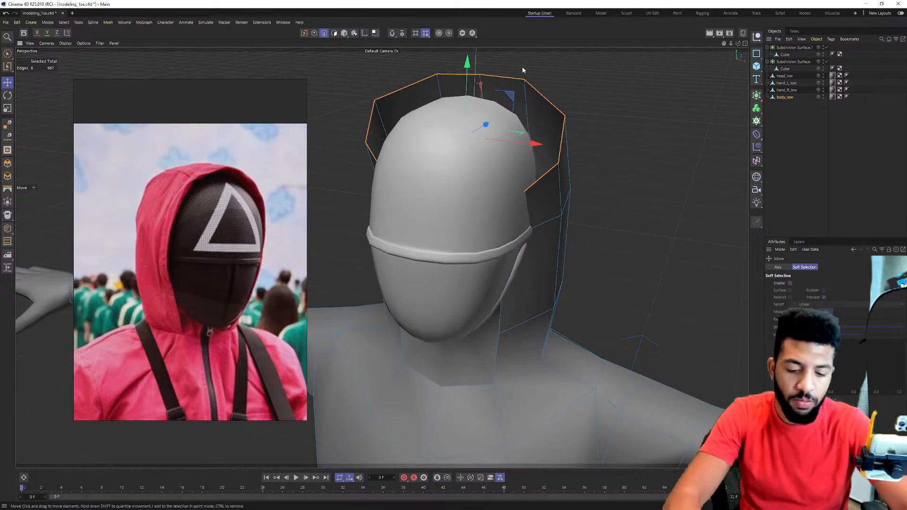
Extrude the hood's rim forward over the top of the mask and scale it.
key("d")
left_click_drag(523, 66, 466, 157, "alt")
left_click_drag(598, 206, 425, 182)
key("t")
left_click_drag(462, 160, 526, 146, "alt")
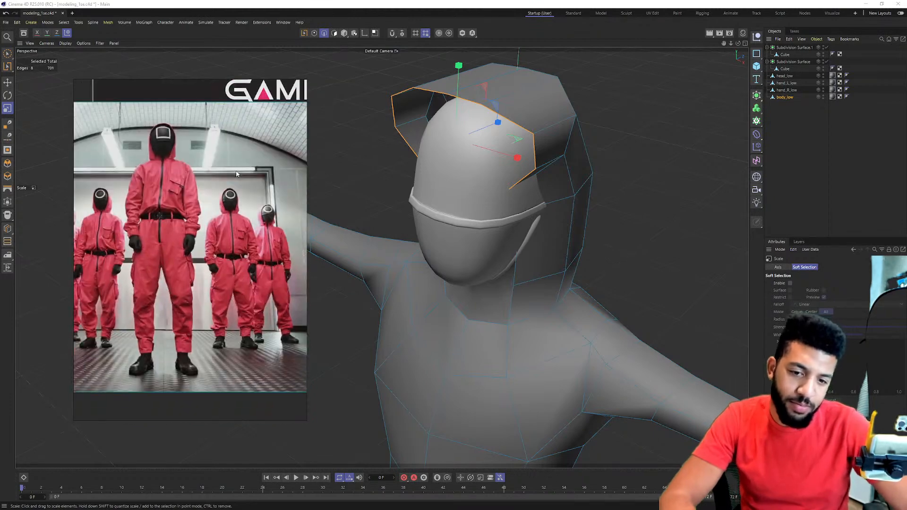
mouse_move(499, 185)
left_mouse_down("alt")
mouse_move(552, 164)
mouse_move(522, 169)
left_mouse_up("alt")
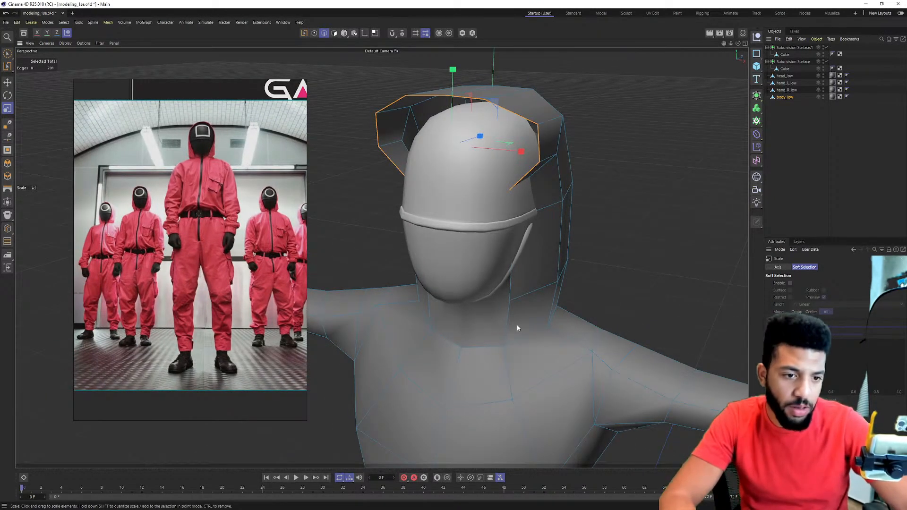
Try to path-select the hood opening's edges from the front neckline up one side and over the rim.
key("u")
key("m")
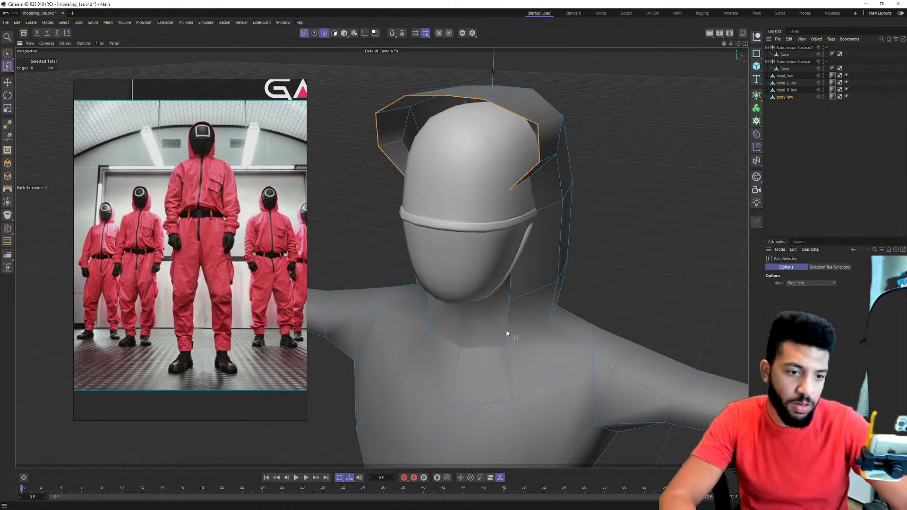
mouse_move(504, 346)
left_mouse_down()
mouse_move(513, 189)
mouse_move(541, 136)
left_mouse_up()
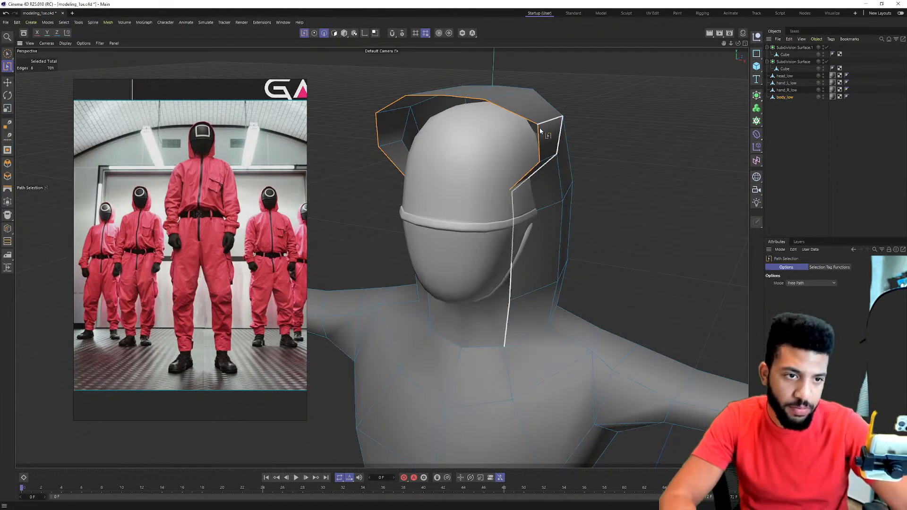
left_click_drag(473, 103, 501, 112)
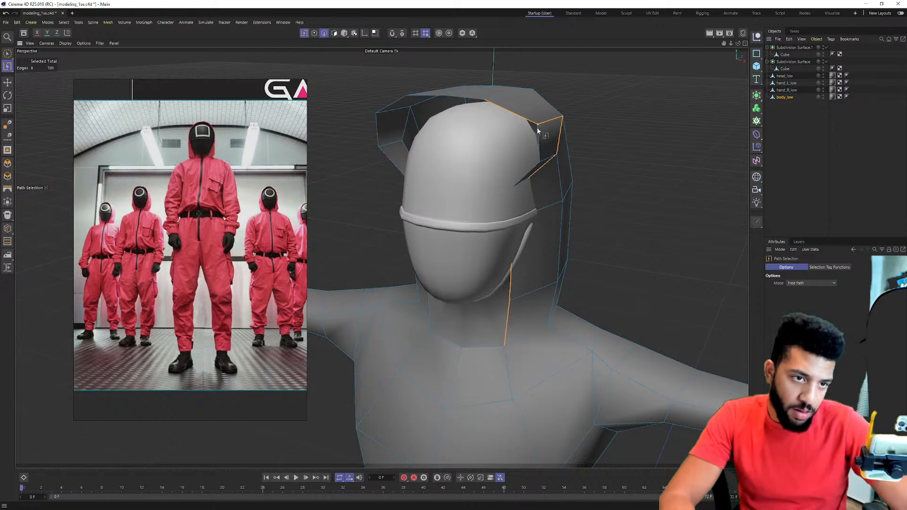
Compare the hood opening around the mask and chin with the close-up reference photo of the hooded guard.
right_click_drag(538, 124, 506, 177, "alt")
left_click_drag(506, 177, 477, 130, "alt")
right_click_drag(478, 130, 535, 127, "alt")
left_click_drag(535, 127, 518, 142, "alt")
scroll(517, 142, "down", 2)
scroll(230, 170, "down", 5)
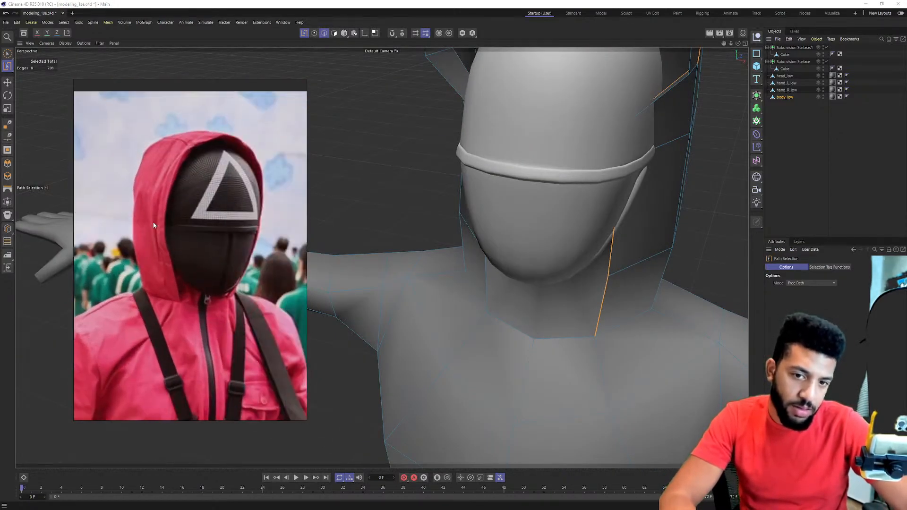
scroll(199, 230, "up", 4)
left_click_drag(542, 134, 541, 190, "alt")
right_click_drag(542, 190, 517, 210, "alt")
left_click_drag(516, 207, 548, 202, "alt")
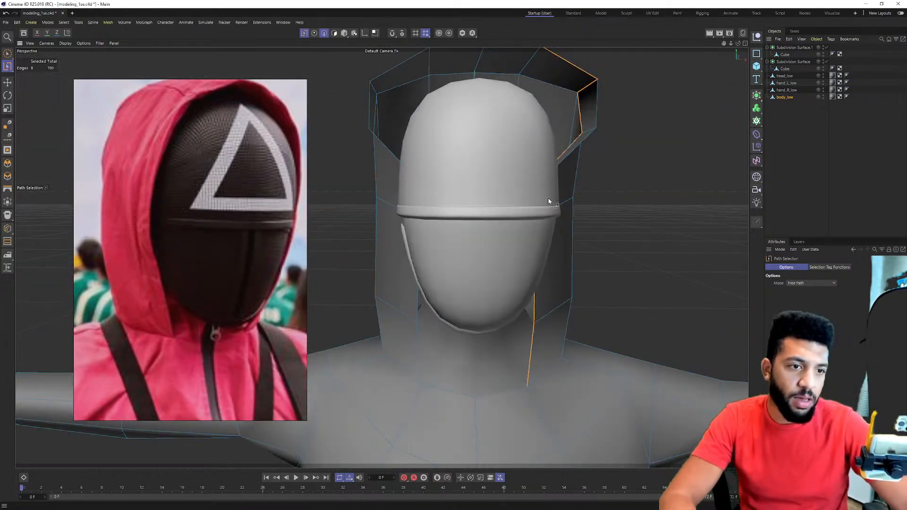
Isolate the body mesh and path-select the hood opening's edges from the rim down one side and along the front neckline.
right_click_drag(547, 202, 536, 163, "alt")
mouse_move(537, 163)
left_mouse_down("alt")
mouse_move(425, 147)
mouse_move(440, 209)
mouse_move(499, 119)
mouse_move(481, 80)
left_mouse_up("alt")
left_click_drag(481, 80, 438, 212, "alt")
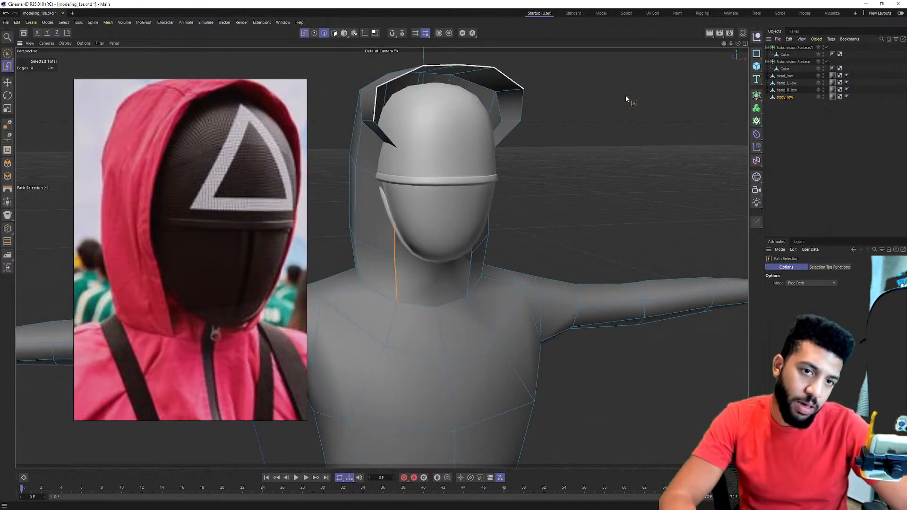
left_click_drag(540, 94, 573, 162)
mouse_move(450, 162)
left_mouse_down("alt")
mouse_move(391, 164)
mouse_move(408, 179)
mouse_move(356, 181)
mouse_move(450, 185)
mouse_move(381, 166)
mouse_move(429, 176)
mouse_move(418, 176)
mouse_move(450, 163)
left_mouse_up("alt")
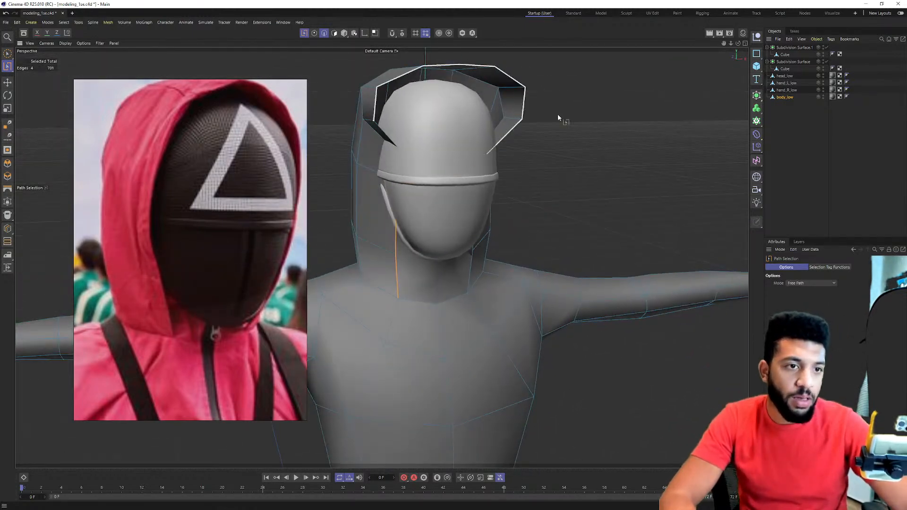
left_click(463, 34)
scroll(380, 131, "up", 2)
middle_click_drag(380, 131, 386, 166, "alt")
mouse_move(381, 167)
left_mouse_down()
mouse_move(481, 336)
mouse_move(482, 357)
left_mouse_up()
middle_click_drag(489, 169, 529, 192, "alt")
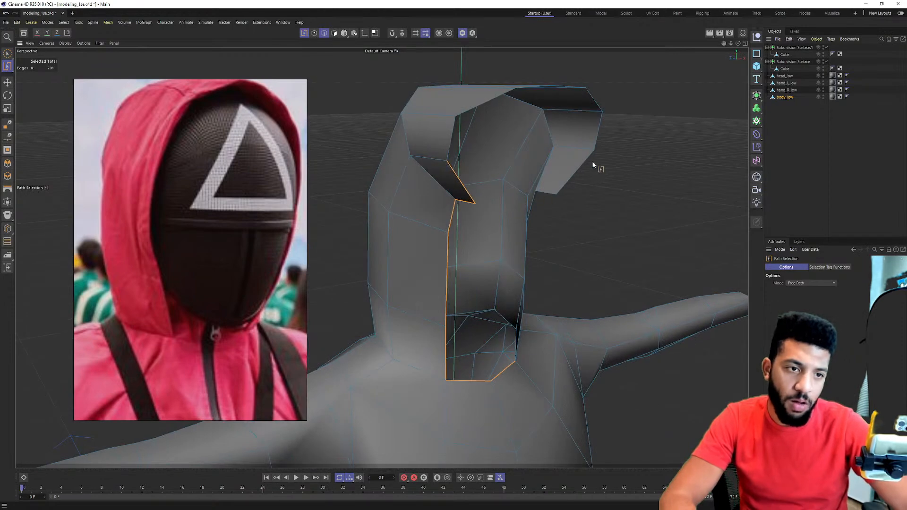
Add the remaining side and rim edges to the hood opening's selection, and bring the hidden objects back into view.
middle_click_drag(586, 93, 591, 152, "alt")
left_click_drag(393, 184, 392, 188, "shift")
left_click_drag(437, 255, 563, 317, "alt")
middle_click_drag(562, 317, 483, 284, "alt")
mouse_move(483, 284)
left_mouse_down("alt")
mouse_move(513, 275)
mouse_move(549, 247)
left_mouse_up("alt")
mouse_move(493, 344)
left_mouse_down("shift")
mouse_move(509, 161)
mouse_move(547, 151)
mouse_move(472, 184)
mouse_move(520, 171)
mouse_move(487, 174)
mouse_move(548, 171)
mouse_move(525, 208)
mouse_move(554, 213)
left_mouse_up("shift")
left_click(461, 34)
scroll(446, 239, "up", 3)
Scale and shift the hood's opening edges around the mask, and deselect the front neckline edges.
key("t")
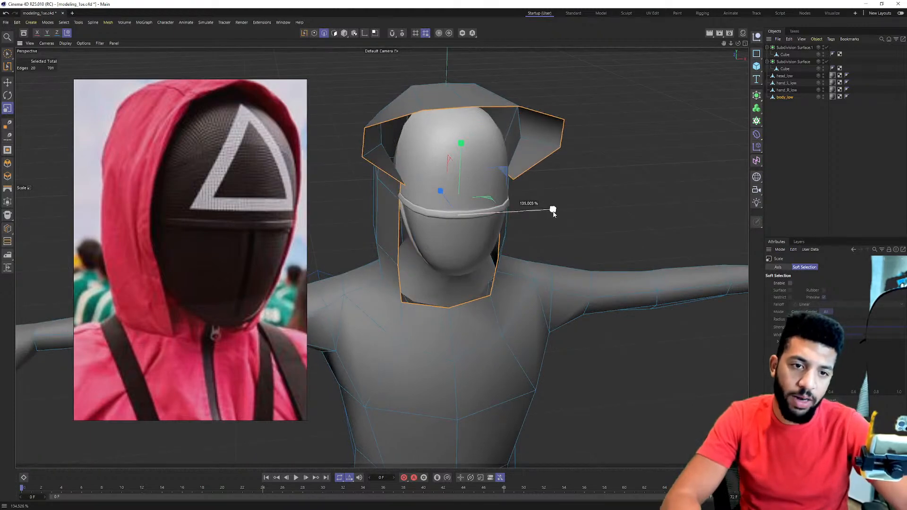
key("r")
key("e")
left_click_drag(439, 190, 463, 206)
left_click(415, 317, "ctrl")
left_click(451, 312, "ctrl")
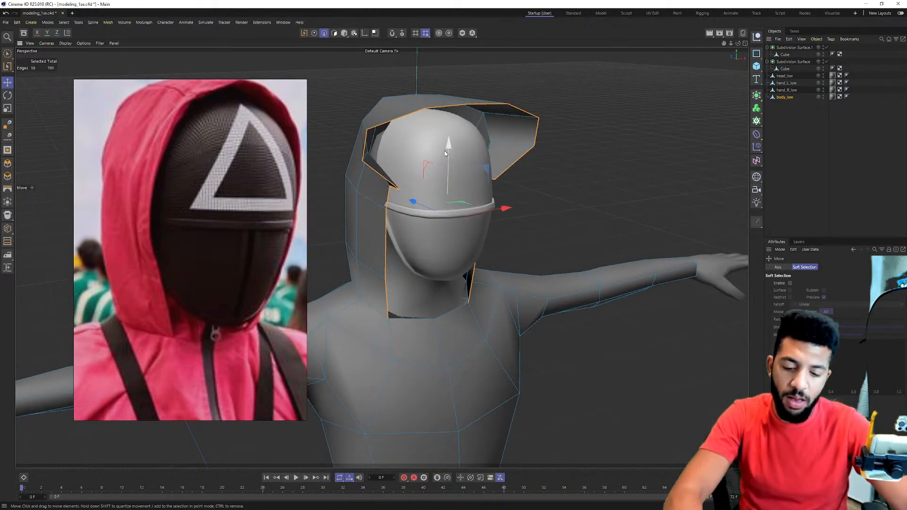
Try scaling the hood's side and rim edges outward from the mask, and undo both attempts.
key("t")
left_click_drag(413, 201, 458, 219)
key("ctrl+z")
left_click_drag(362, 207, 345, 199)
key("ctrl+z")
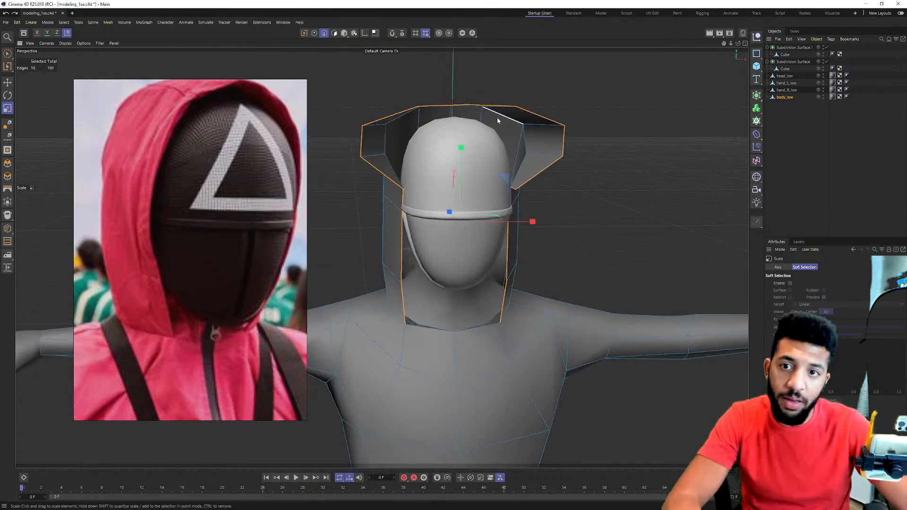
Switch to the Sculpt layout, activate the Draw brush for the body mesh, and move the guard reference photo.
left_click(627, 13)
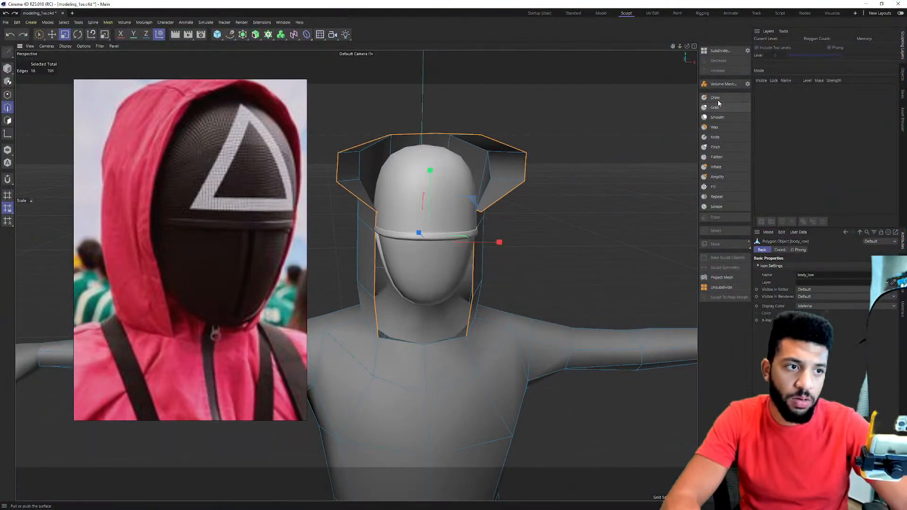
left_click(715, 98)
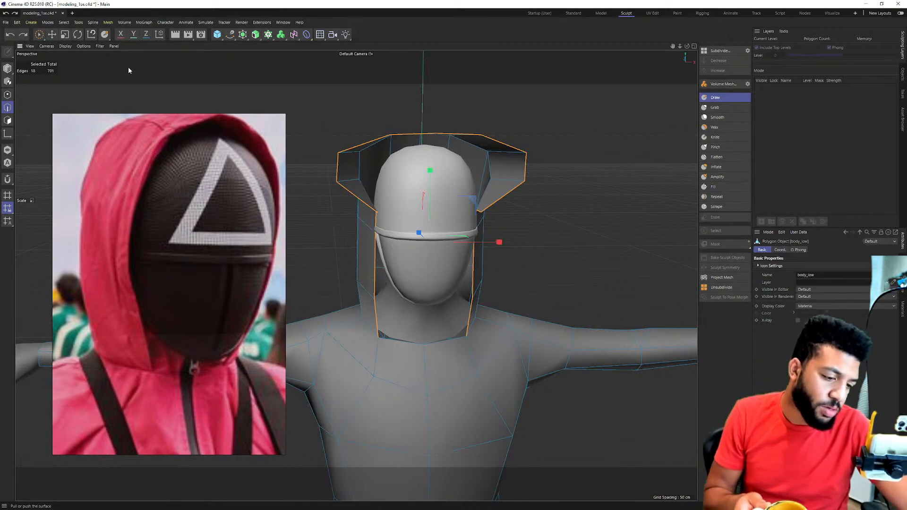
left_click_drag(212, 178, 234, 173)
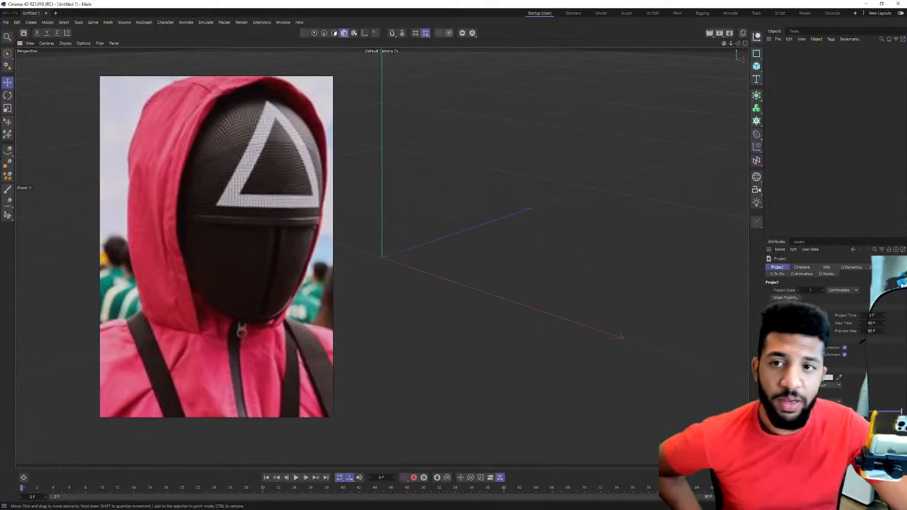
Import the recently used file Body_Mesh_T_Pose.fbx into the empty project.
left_click(6, 22)
mouse_move(42, 49)
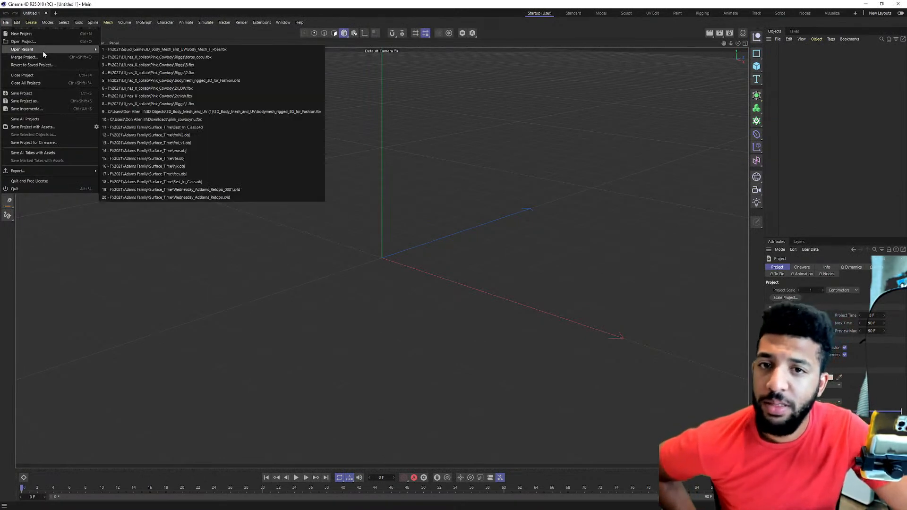
left_click(202, 50)
left_click(191, 188)
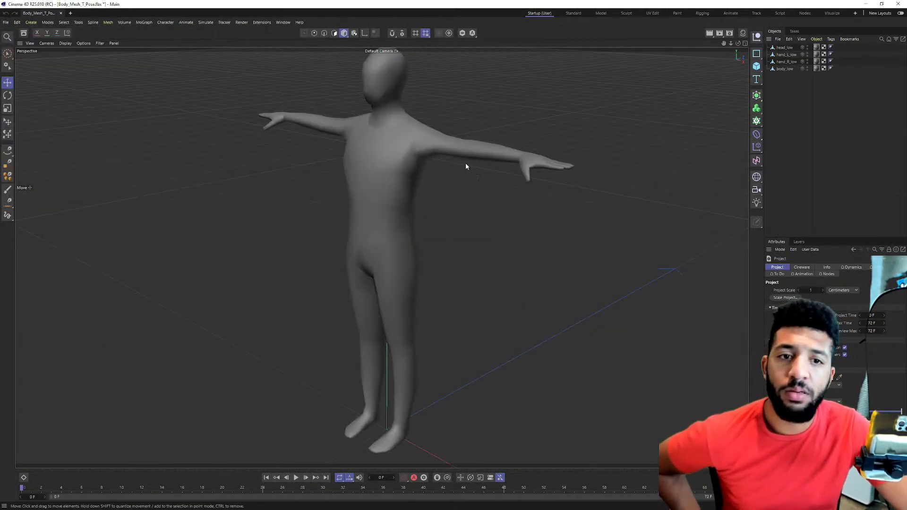
scroll(449, 159, "down", 1)
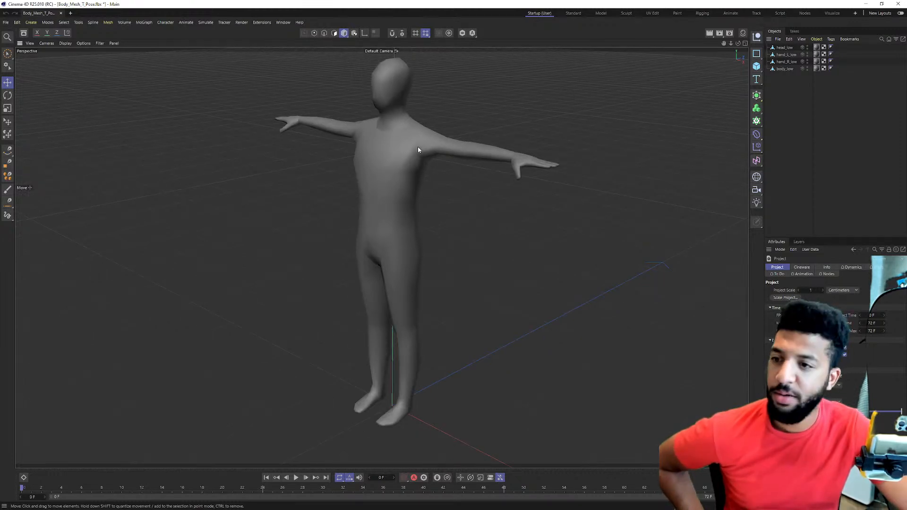
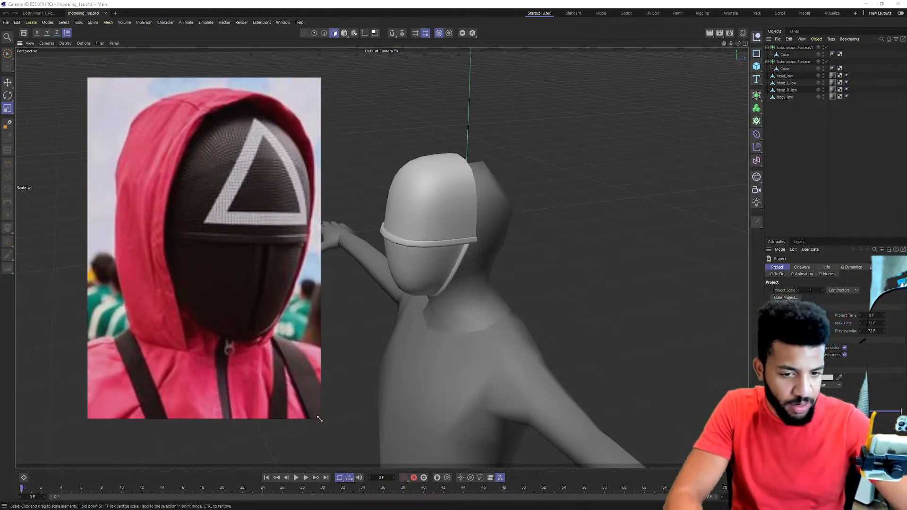
Resize the guard reference photo and reposition it clear of the masked head.
left_click_drag(316, 417, 316, 373)
left_click_drag(209, 290, 170, 268)
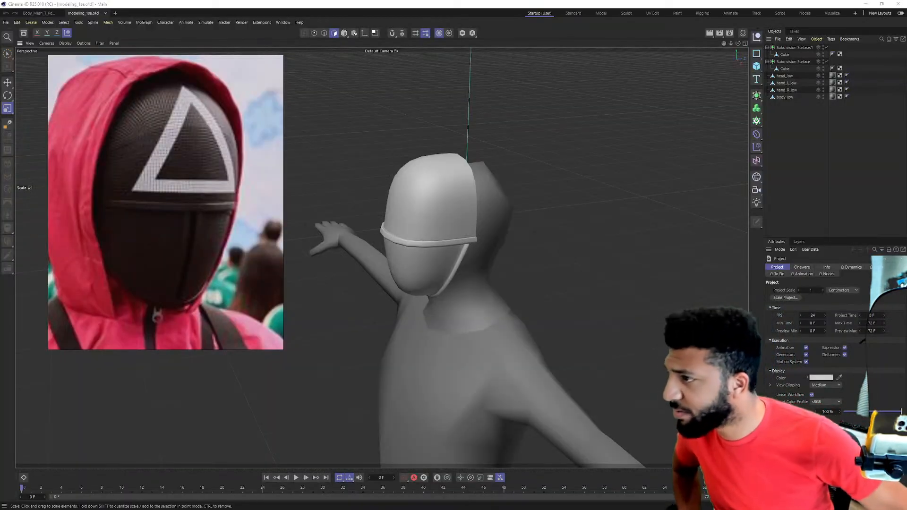
Open Task Manager, look through the running applications and background processes and their resource use, and close it.
key("ctrl+shift+Escape")
left_click_drag(142, 211, 516, 169)
scroll(415, 321, "down", 8)
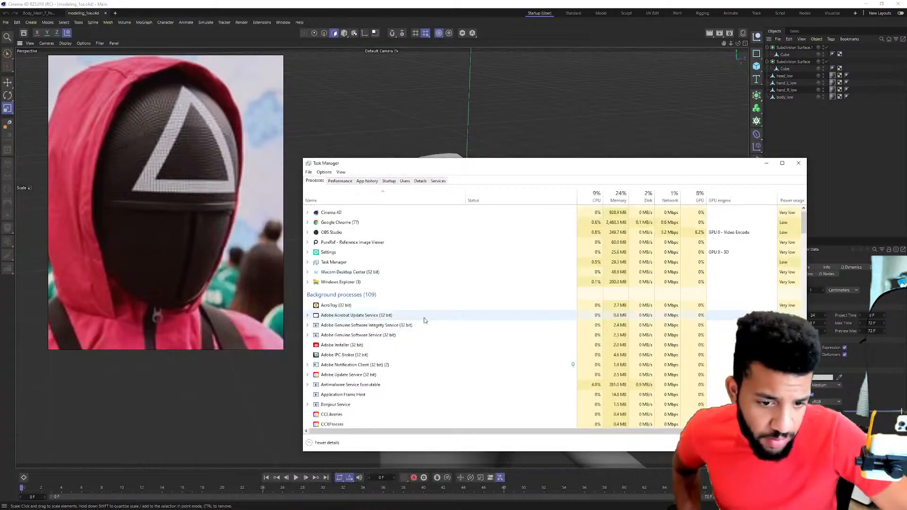
scroll(414, 340, "down", 1)
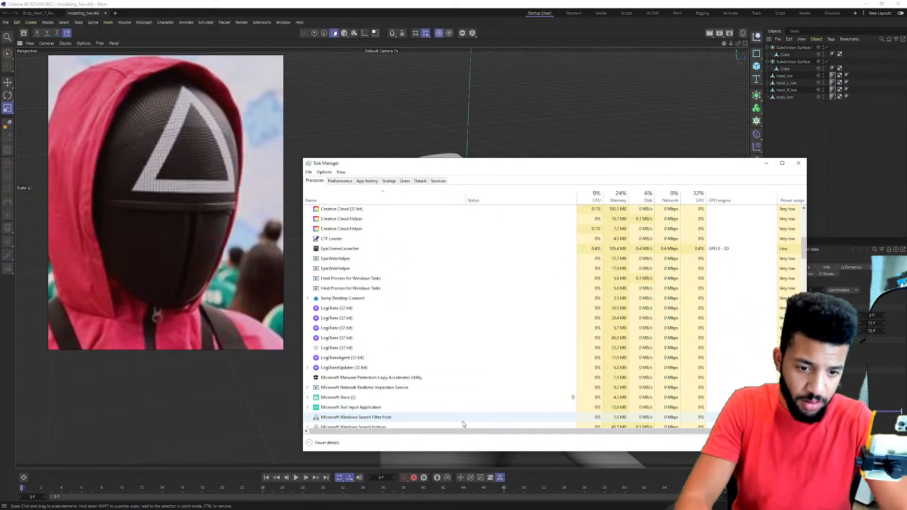
scroll(544, 336, "up", 10)
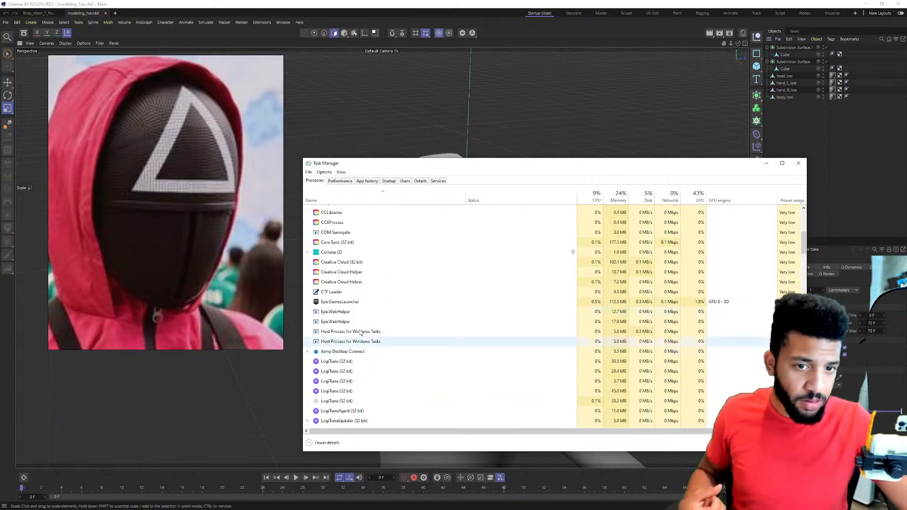
scroll(365, 298, "down", 15)
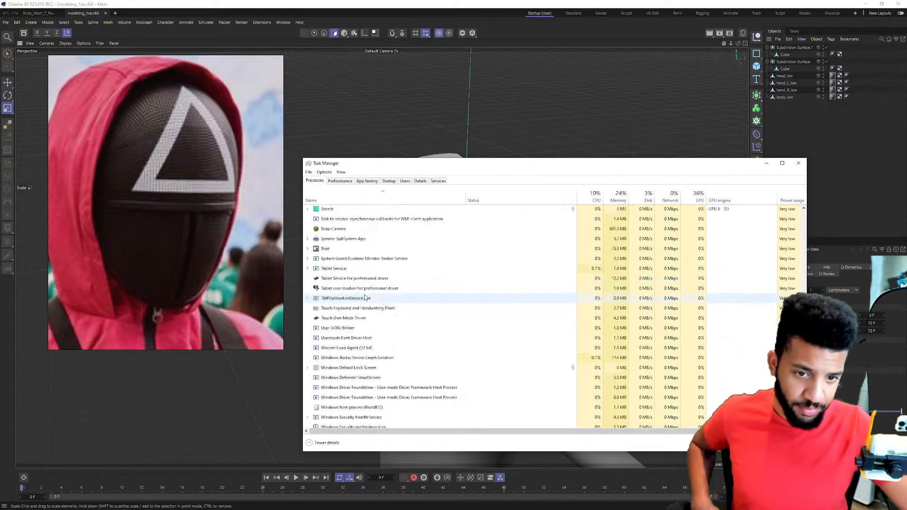
scroll(366, 288, "up", 2)
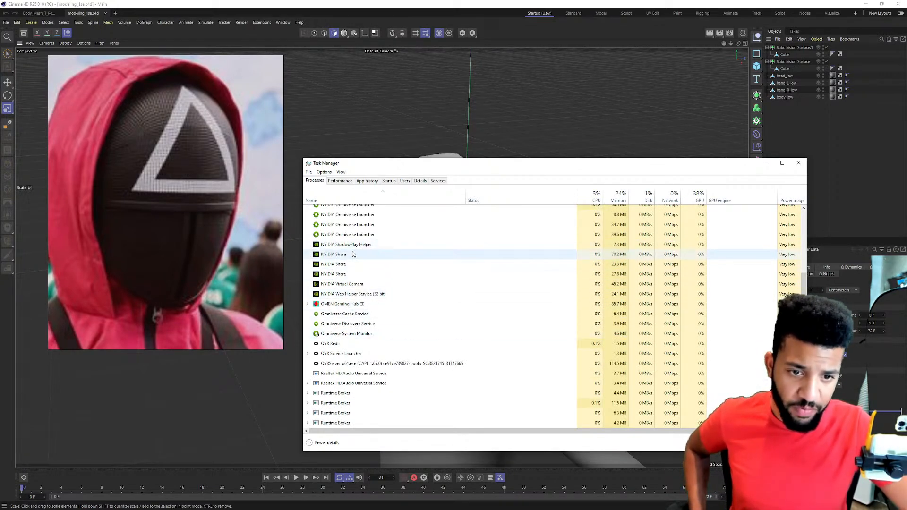
scroll(350, 285, "up", 5)
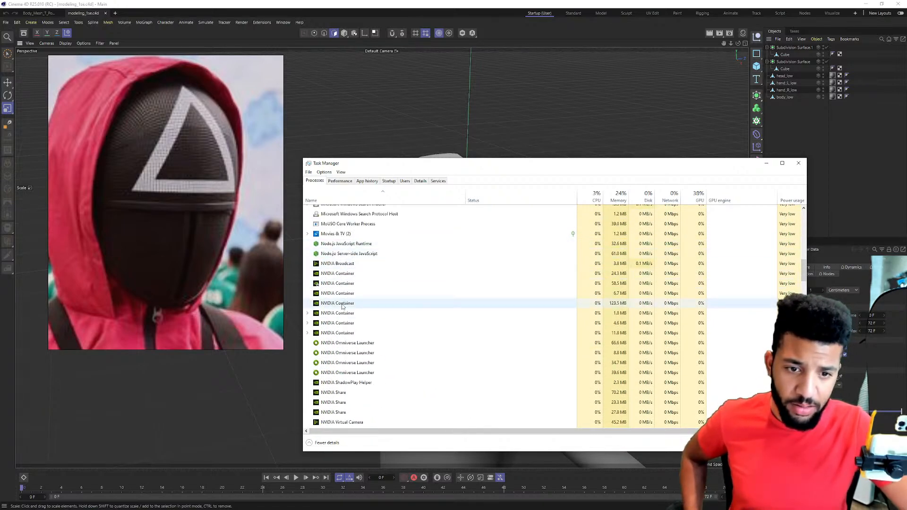
scroll(378, 344, "down", 2)
scroll(379, 344, "down", 2)
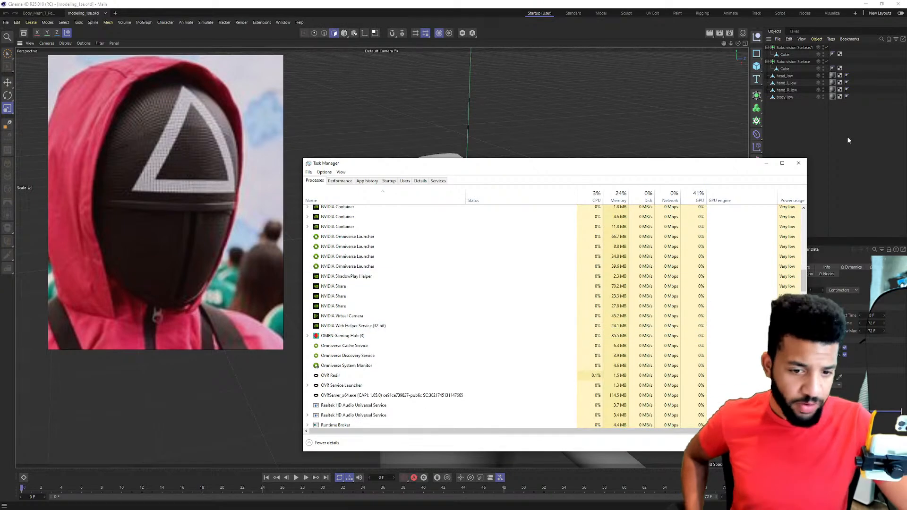
left_click(798, 163)
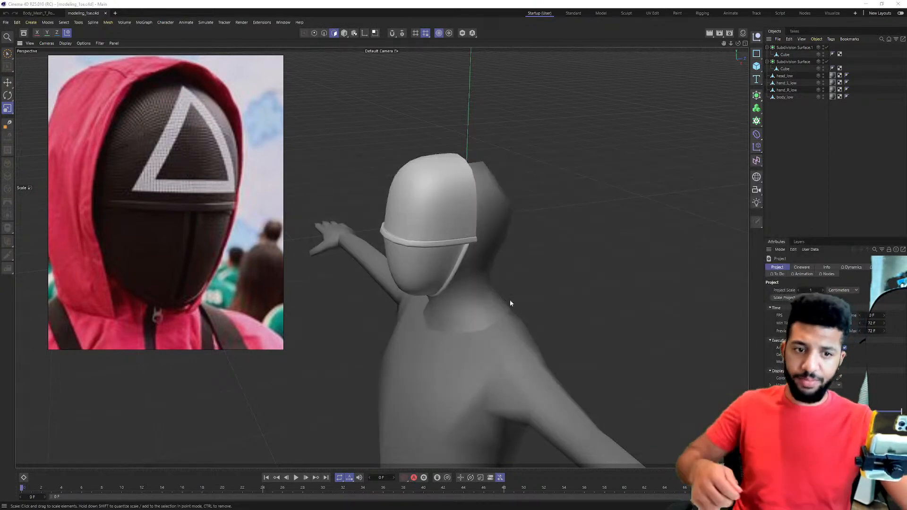
Loop-select the neckline edges of the body_low mesh in edge mode.
middle_click_drag(494, 291, 480, 231, "alt")
left_click_drag(480, 231, 522, 210, "alt")
mouse_move(460, 201)
left_mouse_down("alt")
mouse_move(404, 196)
mouse_move(486, 200)
mouse_move(446, 211)
left_mouse_up("alt")
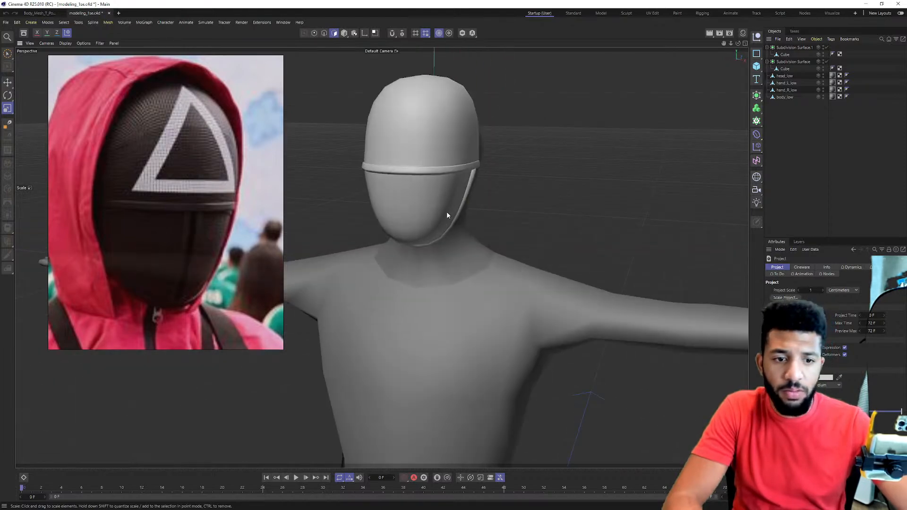
left_click(785, 97)
left_click_drag(492, 249, 470, 265, "alt")
left_click(477, 279)
key("u")
key("l")
key("m")
key("l")
left_click_drag(499, 297, 497, 279, "alt")
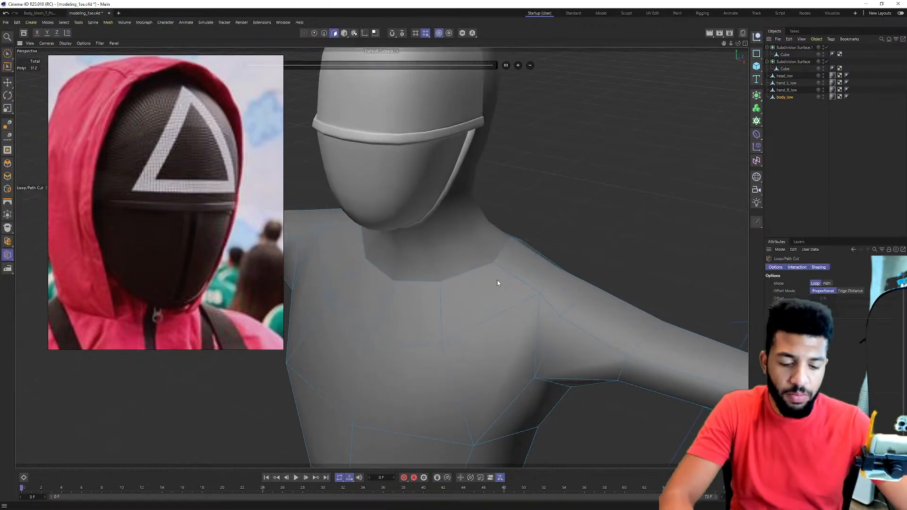
key("u")
key("l")
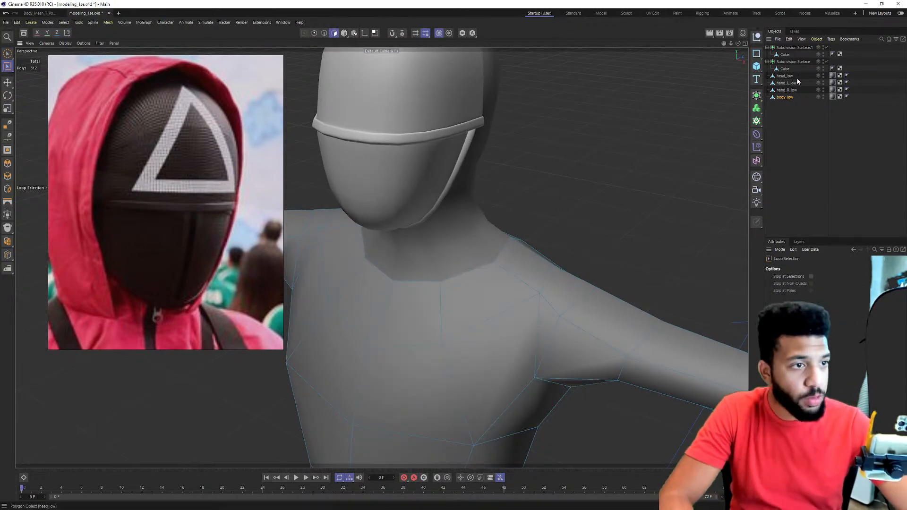
left_click(324, 34)
left_click(437, 282)
left_click_drag(436, 282, 467, 220, "alt")
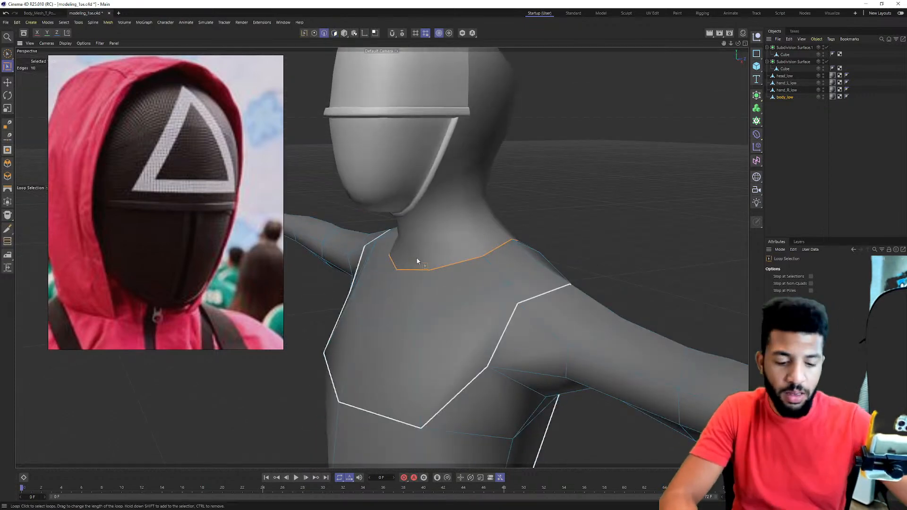
Turn off soft selection so that only the selected neckline edges are affected.
key("d")
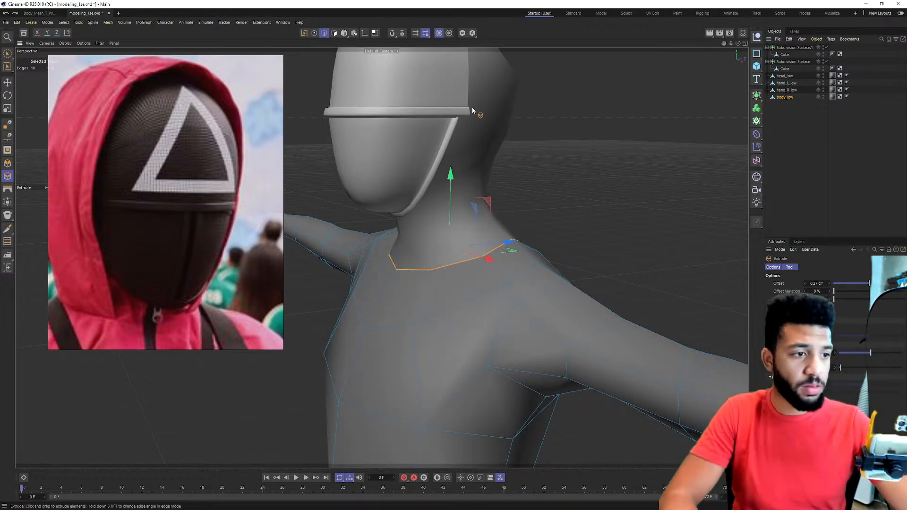
left_click(7, 53)
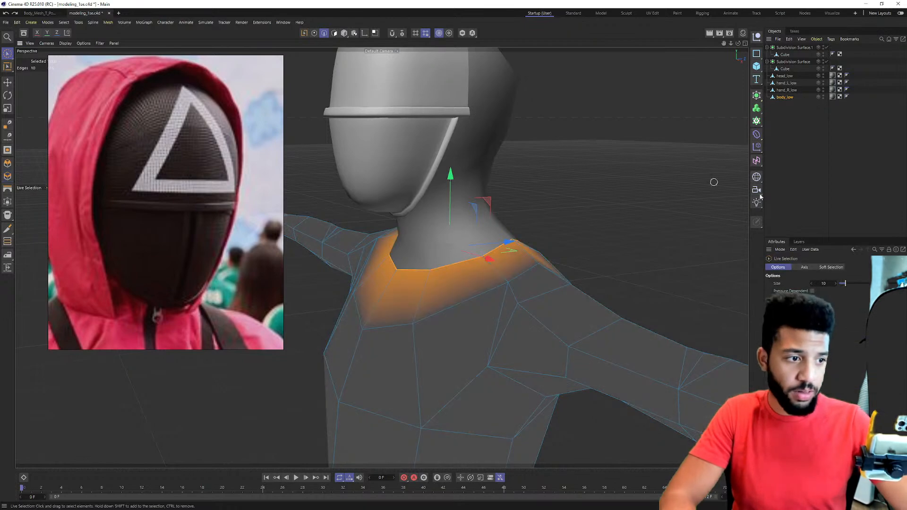
left_click(829, 267)
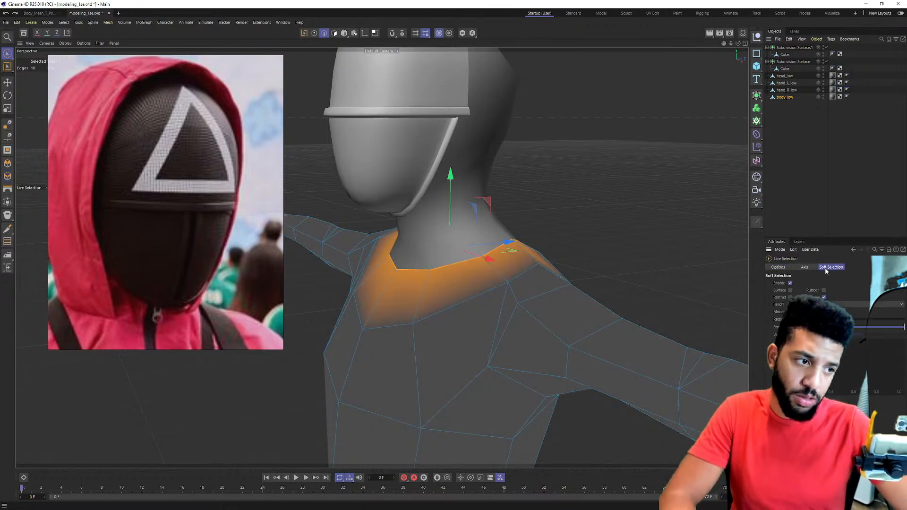
left_click(790, 284)
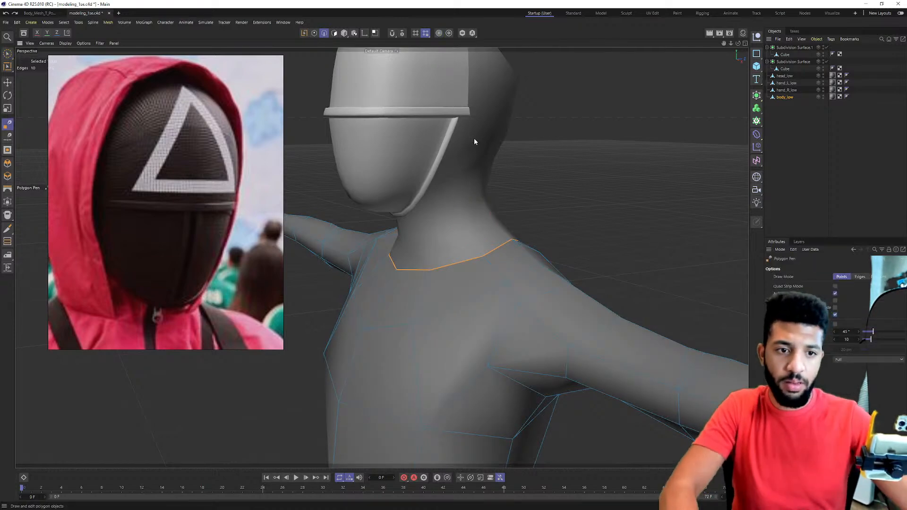
Extrude the body's neckline edges upward into a low collar around the neck.
key("m")
key("s")
key("m")
key("t")
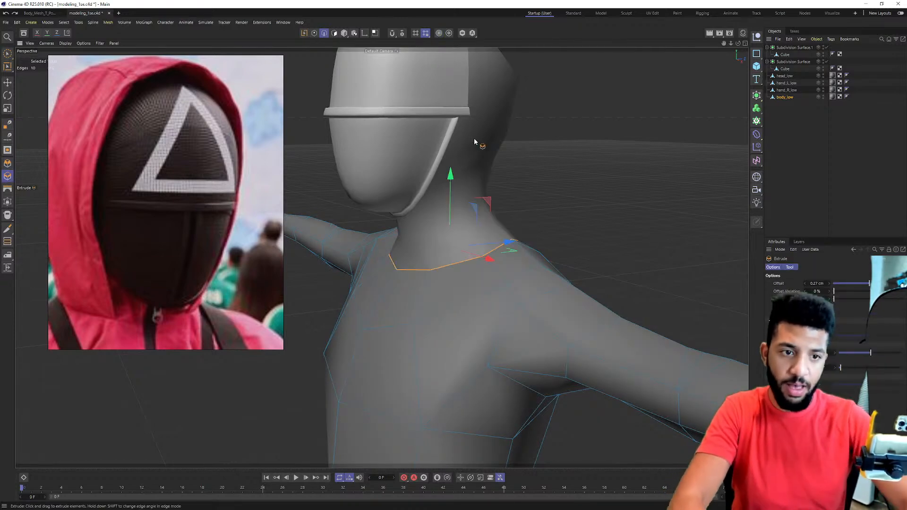
left_click_drag(450, 241, 464, 154)
left_click_drag(444, 197, 542, 206, "alt")
scroll(184, 260, "down", 3)
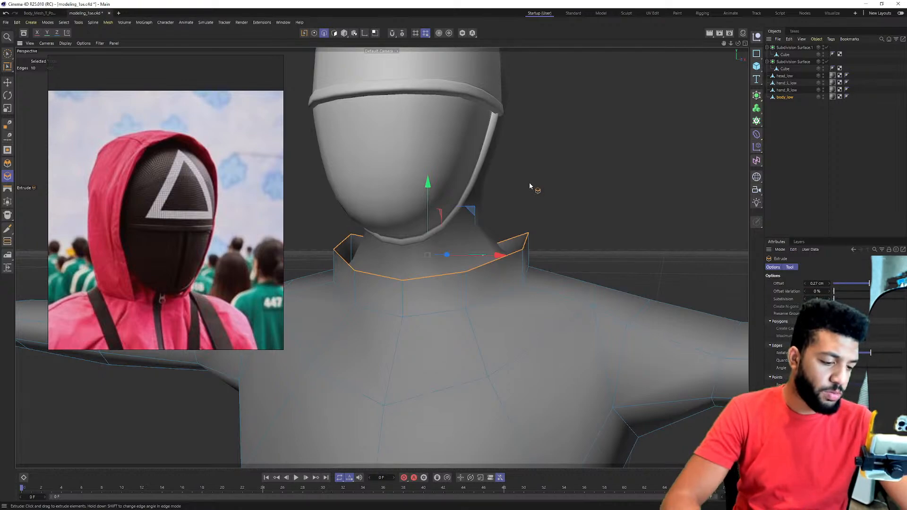
Scale the collar's top edge loop around the neck and check its shape below the mask's chin.
left_click_drag(530, 186, 500, 208, "alt")
key("t")
left_click_drag(425, 186, 450, 250)
key("d")
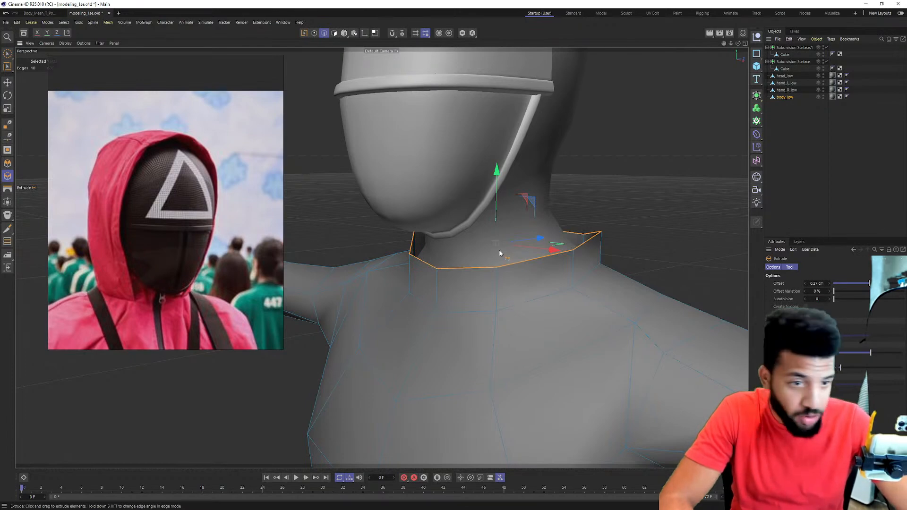
left_click_drag(537, 176, 535, 189, "alt")
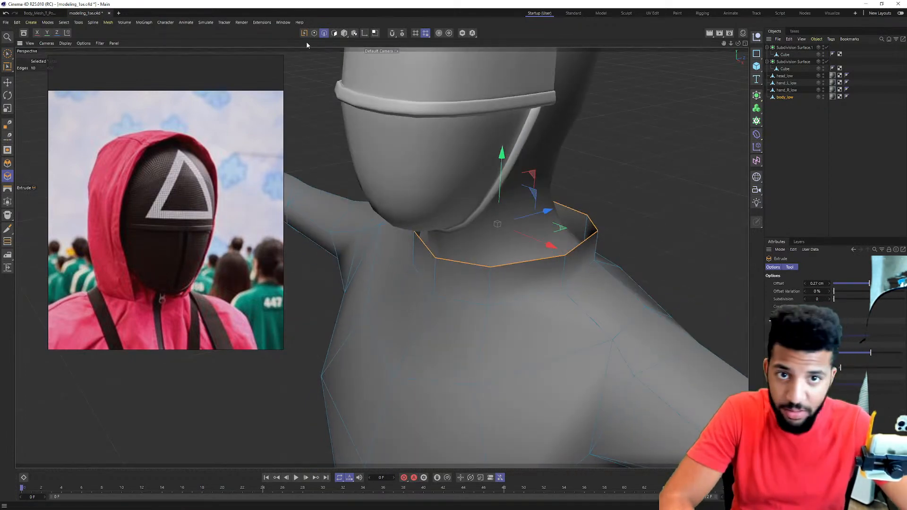
left_click(787, 98)
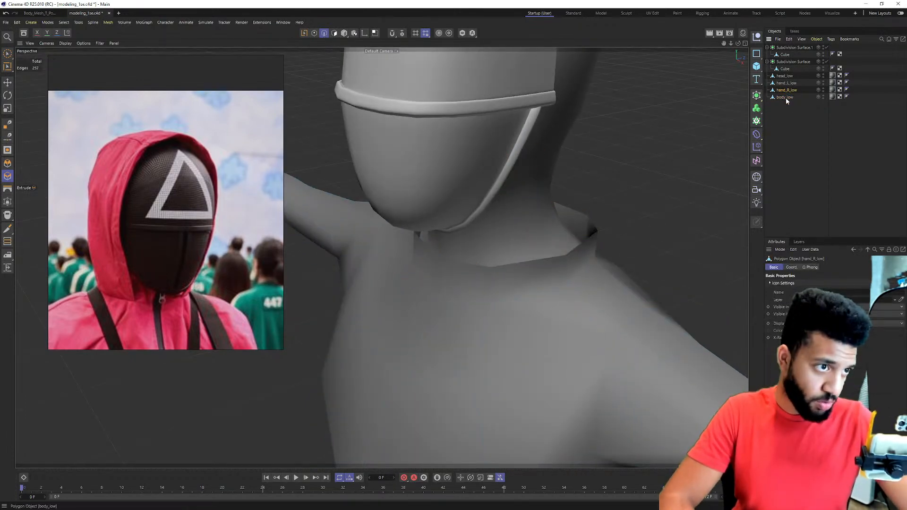
Path-select the collar's top edges around the back and both sides, leaving the front edges below the chin unselected.
left_click_drag(494, 269, 518, 269)
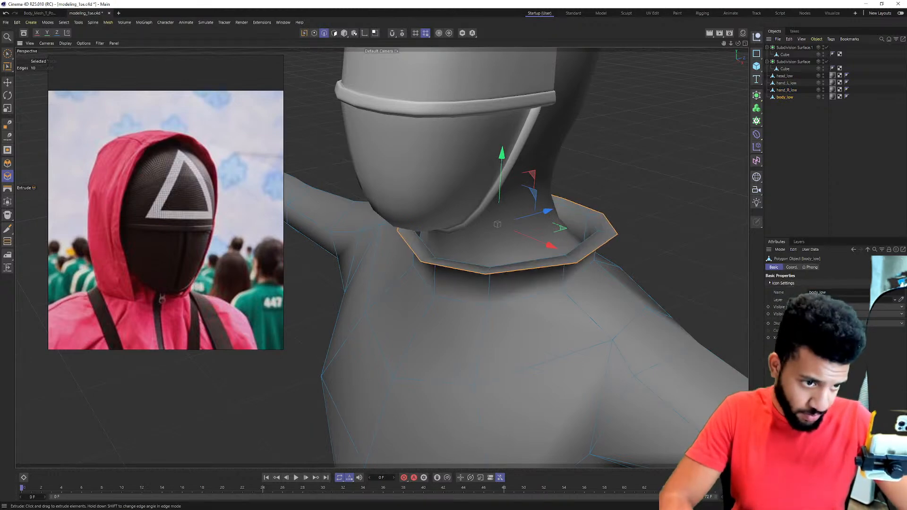
key("ctrl+z")
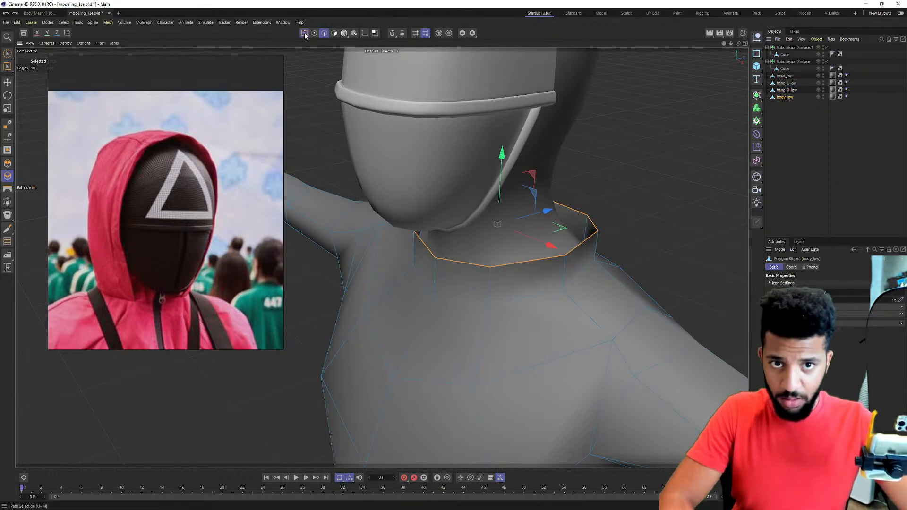
left_click_drag(622, 234, 552, 254, "alt")
left_click(629, 214)
left_click_drag(629, 214, 494, 333, "alt")
left_click(627, 317)
left_click_drag(627, 317, 577, 321, "alt")
left_click(693, 282)
mouse_move(694, 282)
left_mouse_down("alt")
mouse_move(626, 288)
mouse_move(380, 257)
mouse_move(430, 214)
mouse_move(466, 243)
mouse_move(544, 253)
mouse_move(400, 245)
mouse_move(428, 228)
mouse_move(558, 238)
left_mouse_up("alt")
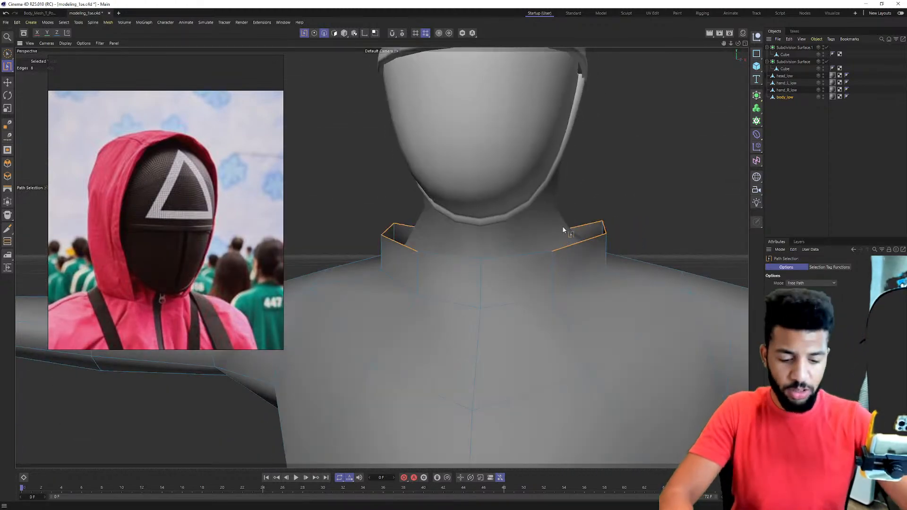
Extrude the selected collar edges upward in two sections to above the mask, shaping the back and sides of the hood.
key("d")
left_click_drag(494, 166, 494, 282, "ctrl")
key("t")
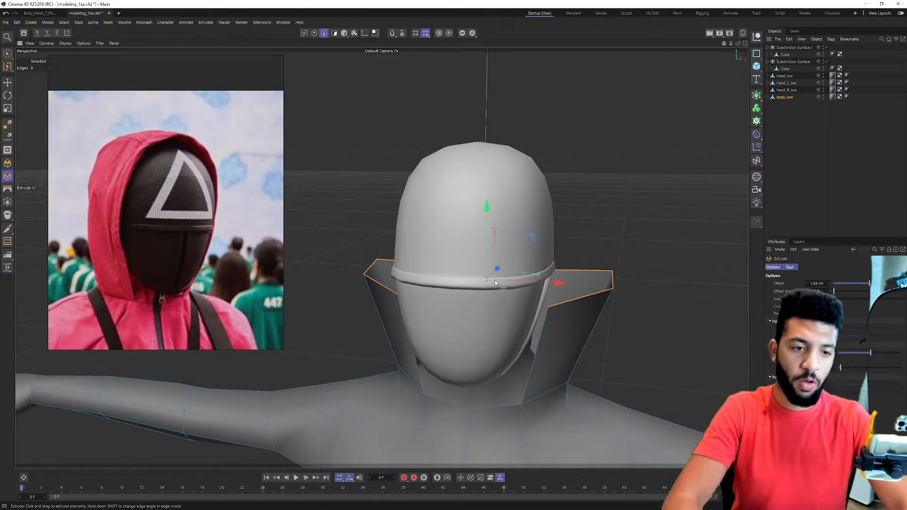
left_click_drag(487, 209, 608, 153)
key("r")
key("e")
left_click_drag(683, 115, 606, 155)
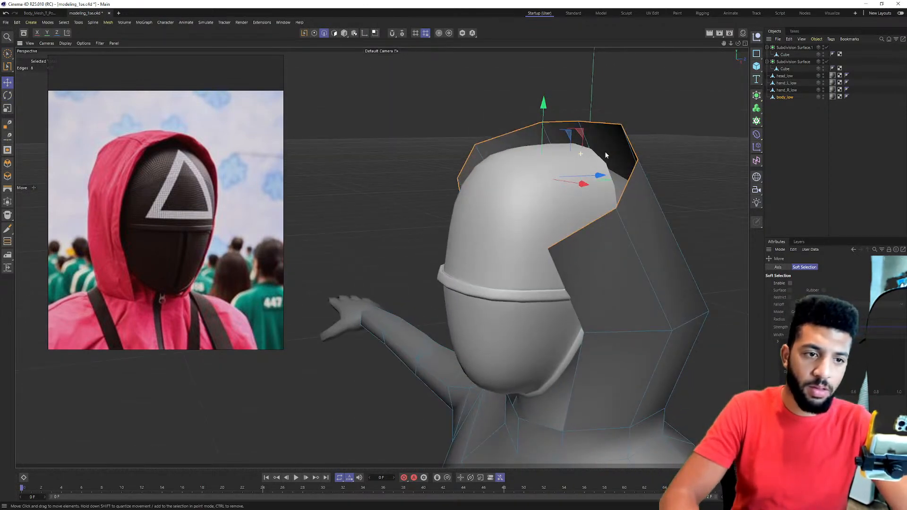
Extrude the hood's upper edges forward over the top of the mask and scale the rim.
key("d")
left_click_drag(550, 111, 401, 196, "alt")
key("t")
scroll(460, 190, "down", 5)
left_click_drag(460, 190, 569, 175, "alt")
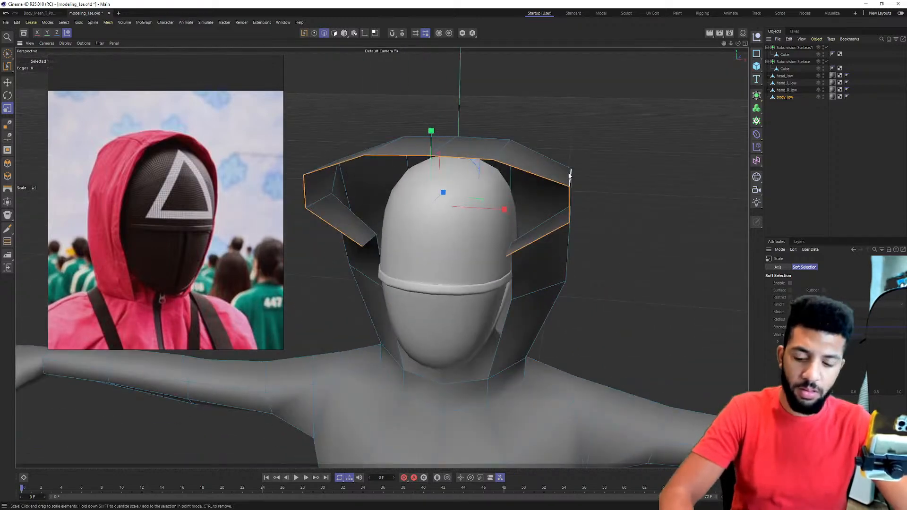
left_click_drag(519, 224, 476, 229, "alt")
left_click_drag(556, 213, 551, 168, "alt")
Switch to the Sculpt layout, choose the Grab brush and select all edges of the body mesh.
left_click(631, 13)
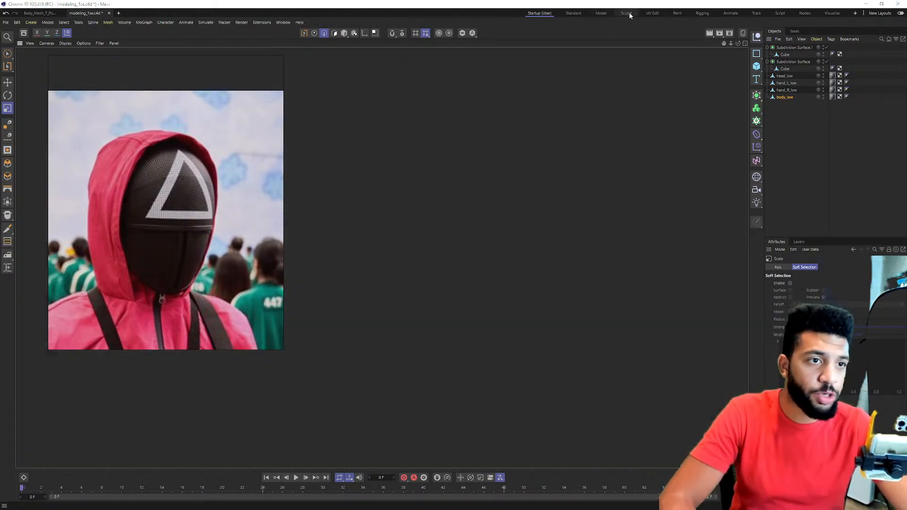
left_click(716, 108)
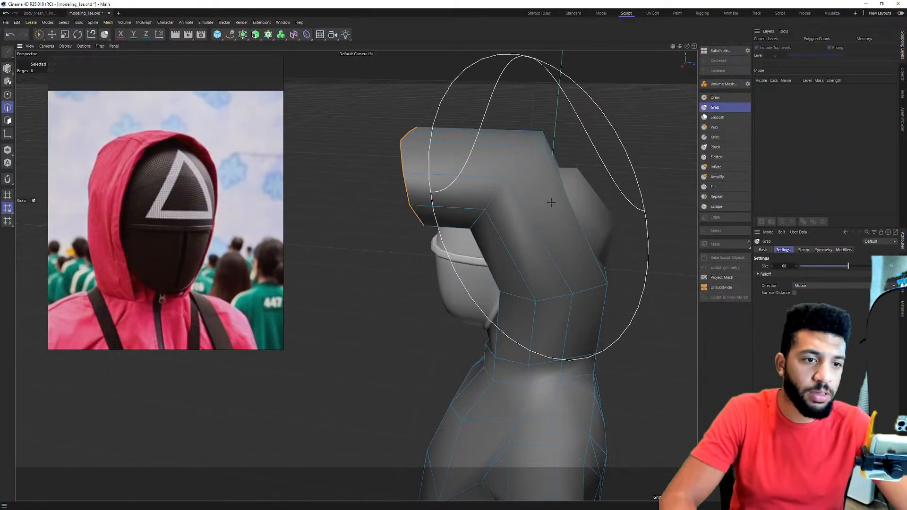
key("ctrl+a")
mouse_move(537, 203)
left_mouse_down("alt")
mouse_move(486, 192)
mouse_move(478, 174)
mouse_move(502, 185)
left_mouse_up("alt")
key("ctrl+z")
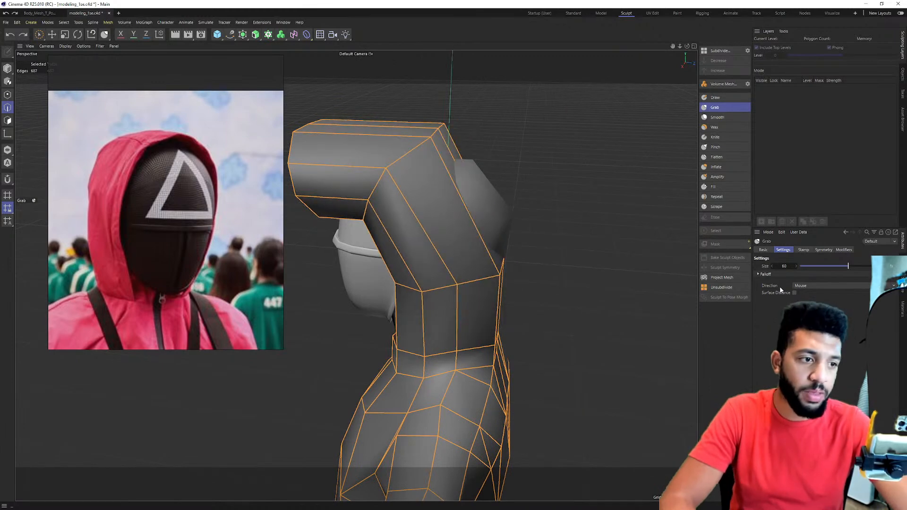
Turn on X (YZ) symmetry for the Grab brush with a local axis.
left_click(824, 250)
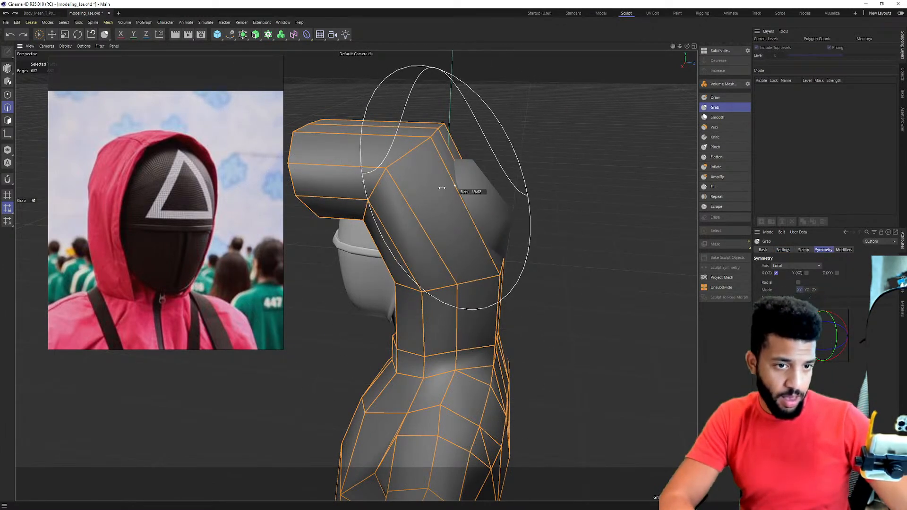
left_click(763, 249)
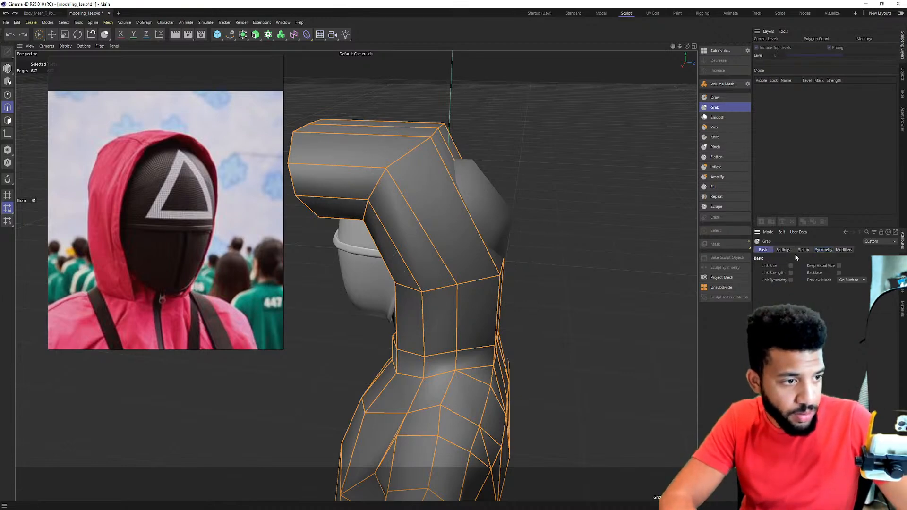
left_click(823, 249)
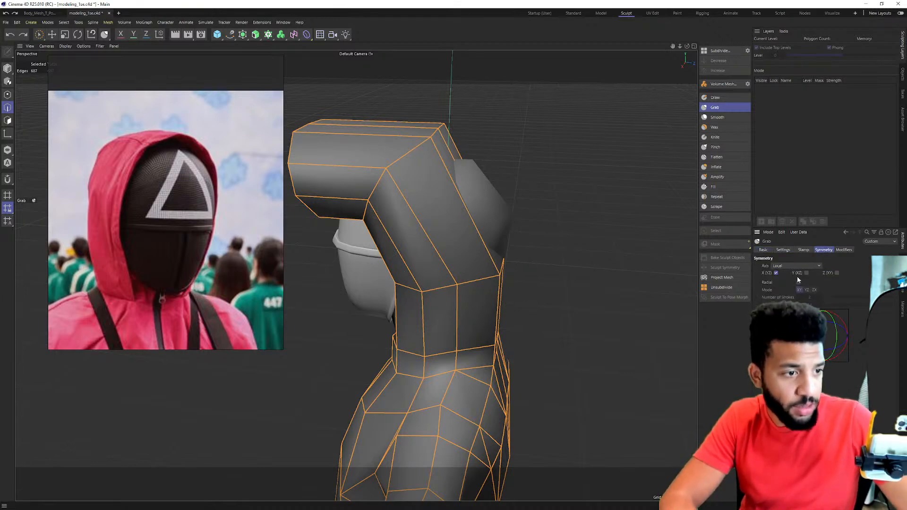
Adjust the upper corners at the back of the hood with the Grab brush and undo the last stroke.
left_click_drag(411, 200, 302, 208, "alt")
left_click_drag(569, 190, 682, 124)
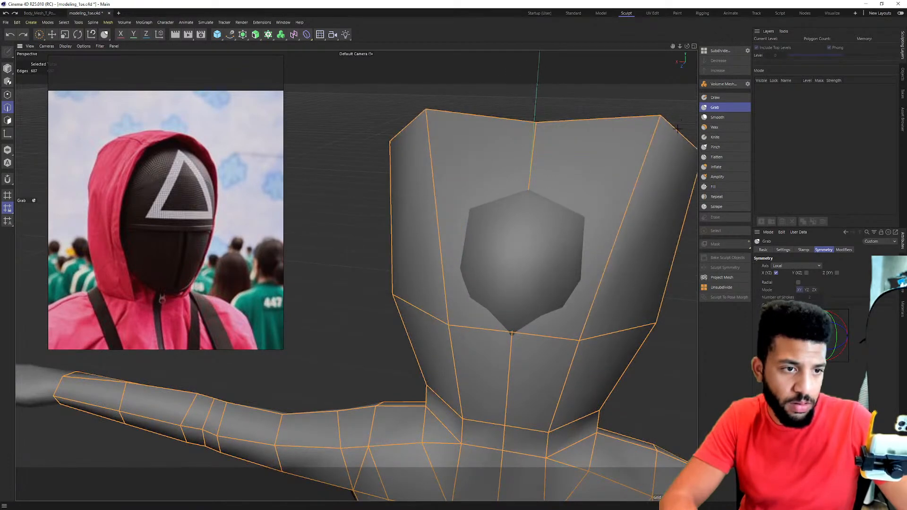
left_click_drag(609, 138, 488, 255, "alt")
mouse_move(490, 204)
left_mouse_down()
mouse_move(517, 218)
mouse_move(494, 219)
left_mouse_up()
key("ctrl+z")
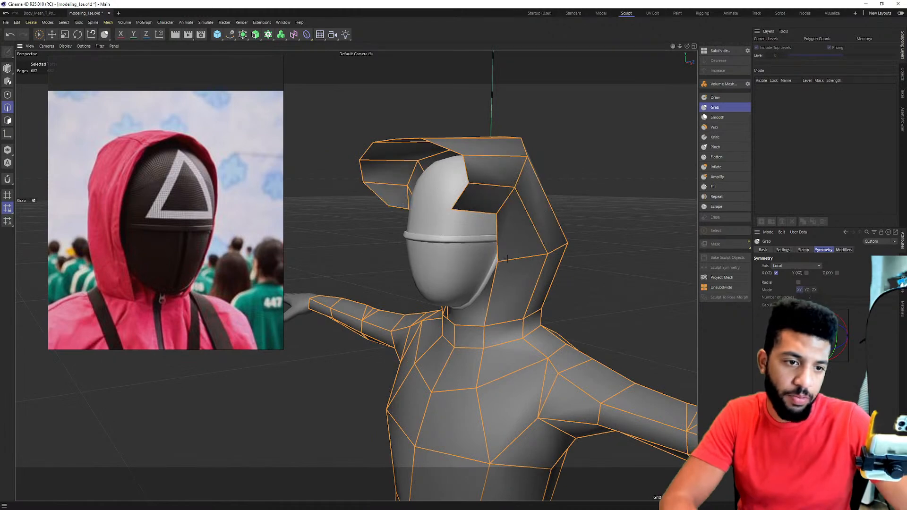
Grab the hood's crown and front rim into a slanted opening around the mask.
left_click_drag(479, 157, 464, 148, "alt")
left_click_drag(474, 113, 515, 158, "alt")
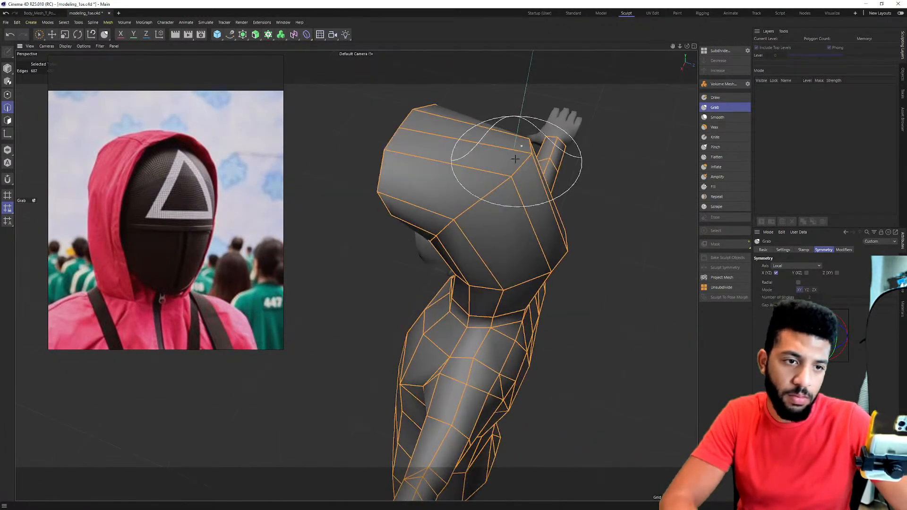
left_click_drag(529, 212, 498, 175, "alt")
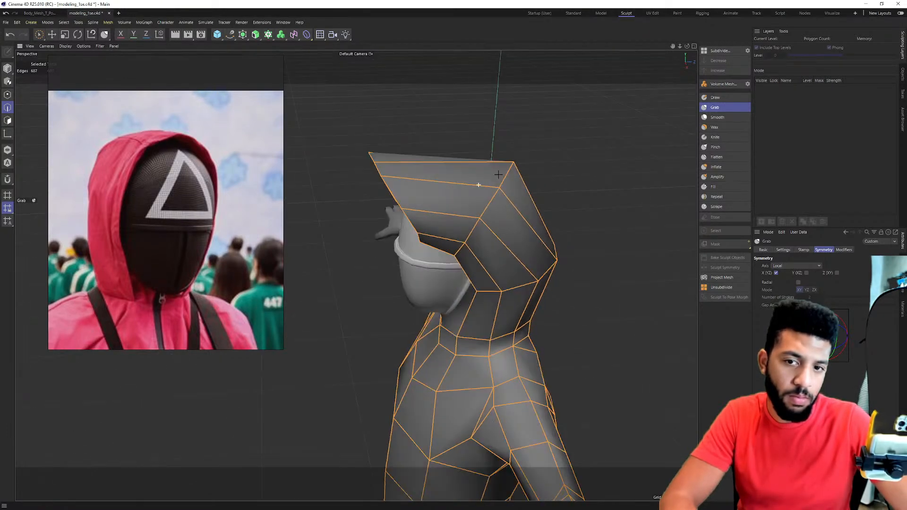
left_click_drag(389, 157, 405, 176, "alt")
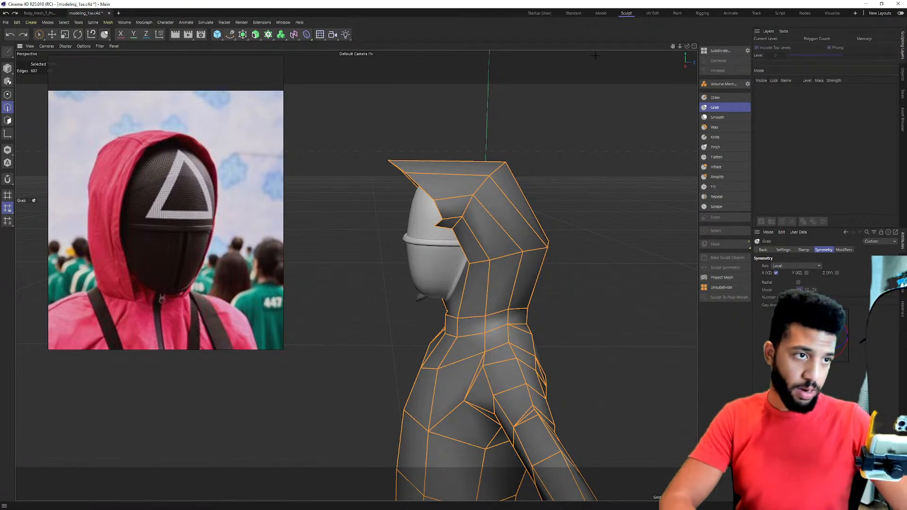
Switch to point mode and select all points of the body mesh.
left_click(7, 95)
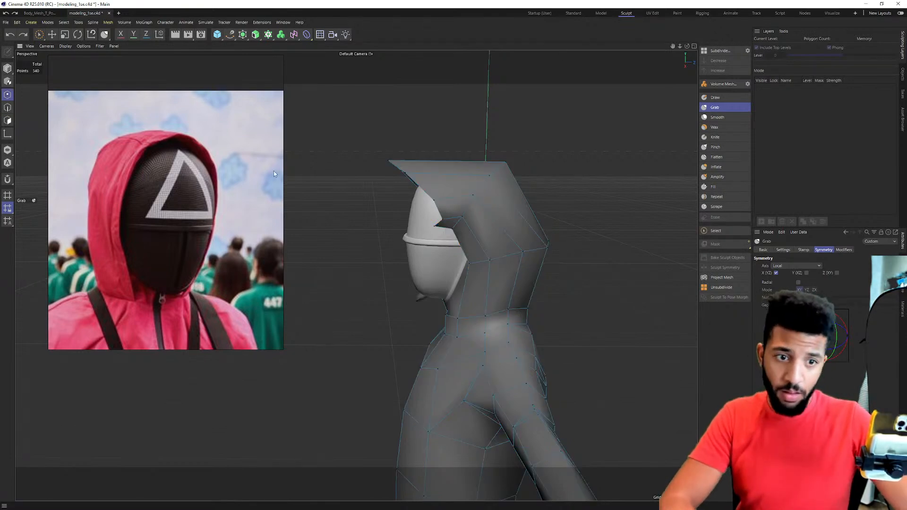
mouse_move(444, 186)
left_mouse_down("alt")
mouse_move(454, 180)
mouse_move(444, 175)
mouse_move(463, 168)
mouse_move(472, 191)
mouse_move(470, 170)
mouse_move(520, 165)
mouse_move(585, 123)
left_mouse_up("alt")
key("ctrl+a")
middle_click_drag(585, 123, 536, 155, "alt")
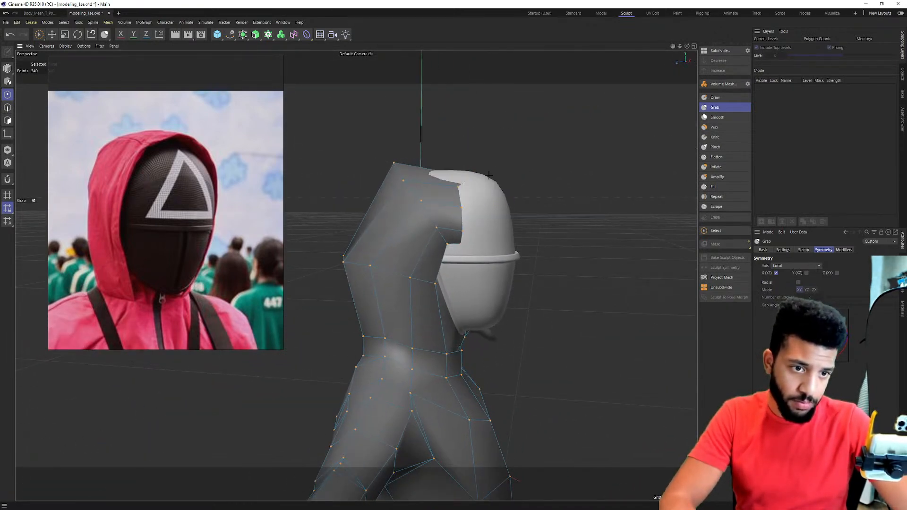
Resize the Grab brush and pull the hood's front peak back toward the top of the mask.
mouse_move(496, 170)
left_mouse_down("alt")
mouse_move(409, 203)
mouse_move(503, 182)
mouse_move(512, 169)
left_mouse_up("alt")
middle_click_drag(328, 193, 188, 198)
left_click_drag(338, 155, 361, 152, "alt")
middle_click_drag(347, 156, 491, 139, "alt")
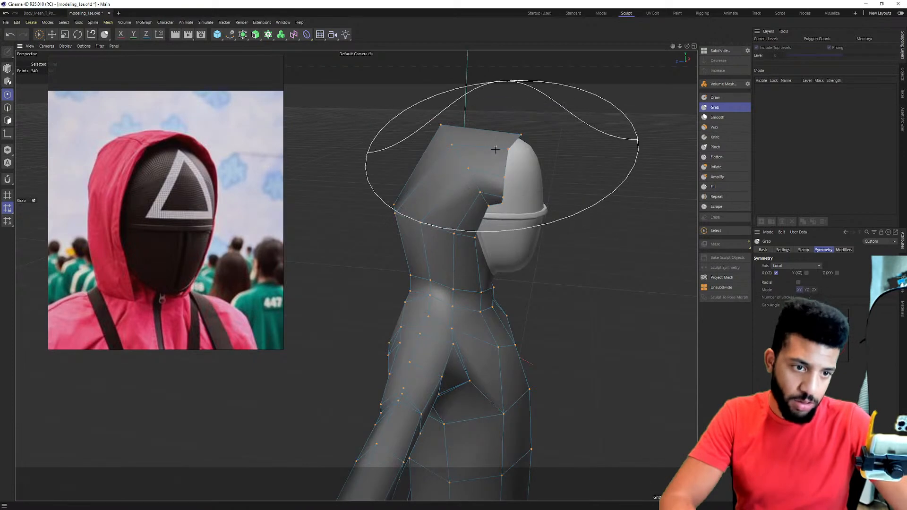
right_click_drag(472, 154, 356, 276, "alt")
left_click_drag(496, 137, 438, 159, "alt")
scroll(428, 161, "up", 1)
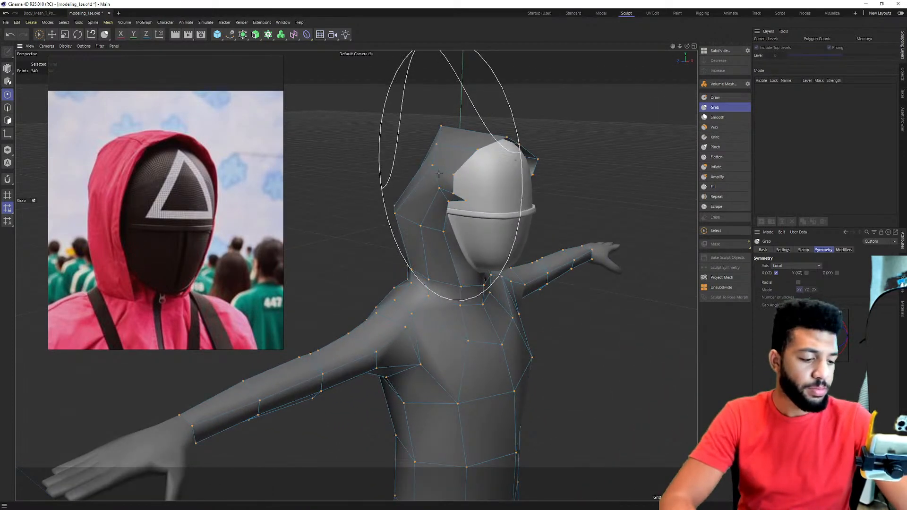
Grab the points along the hood's side rims into an even opening that follows the mask's outline.
scroll(429, 181, "up", 2)
middle_click_drag(446, 205, 388, 207)
mouse_move(441, 207)
left_mouse_down("alt")
mouse_move(455, 183)
mouse_move(448, 210)
left_mouse_up("alt")
left_click_drag(448, 210, 437, 209)
middle_click_drag(435, 206, 445, 204)
mouse_move(440, 217)
left_mouse_down()
mouse_move(452, 197)
mouse_move(452, 276)
mouse_move(437, 224)
mouse_move(480, 192)
left_mouse_up()
mouse_move(466, 152)
left_mouse_down("alt")
mouse_move(434, 115)
mouse_move(514, 144)
mouse_move(477, 150)
left_mouse_up("alt")
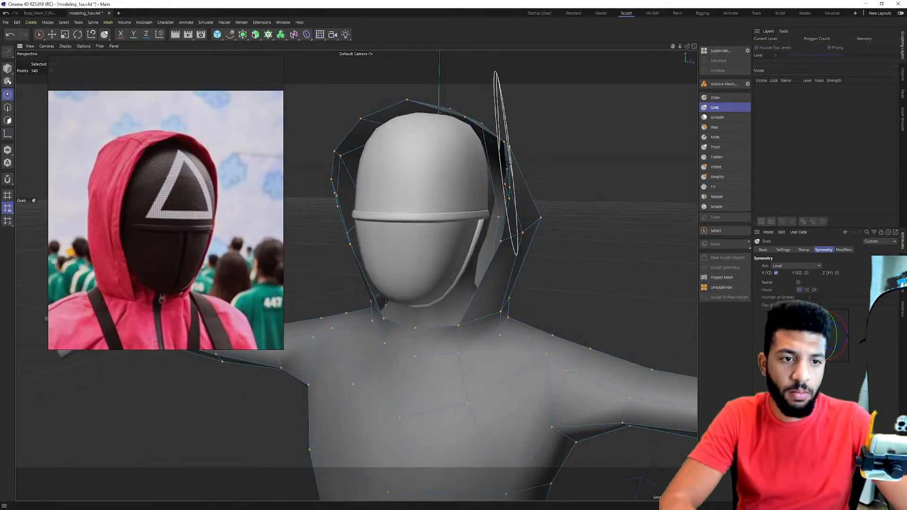
Pull the hood's lower side edges forward alongside the mask and down to the collar.
mouse_move(510, 179)
left_mouse_down("alt")
mouse_move(473, 177)
mouse_move(455, 197)
mouse_move(498, 208)
left_mouse_up("alt")
mouse_move(485, 199)
middle_mouse_down()
mouse_move(506, 194)
mouse_move(488, 194)
middle_mouse_up()
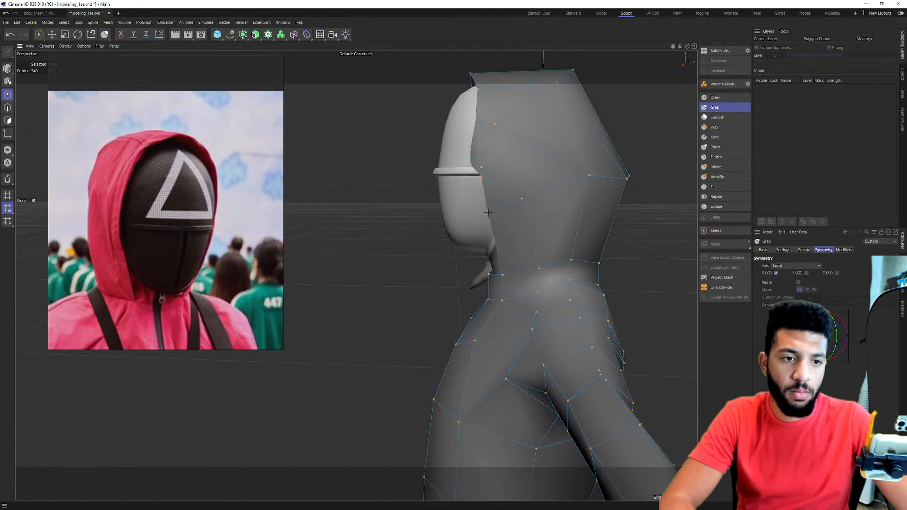
mouse_move(488, 218)
left_mouse_down("alt")
mouse_move(373, 141)
mouse_move(415, 152)
mouse_move(435, 175)
mouse_move(476, 162)
mouse_move(454, 159)
mouse_move(510, 98)
left_mouse_up("alt")
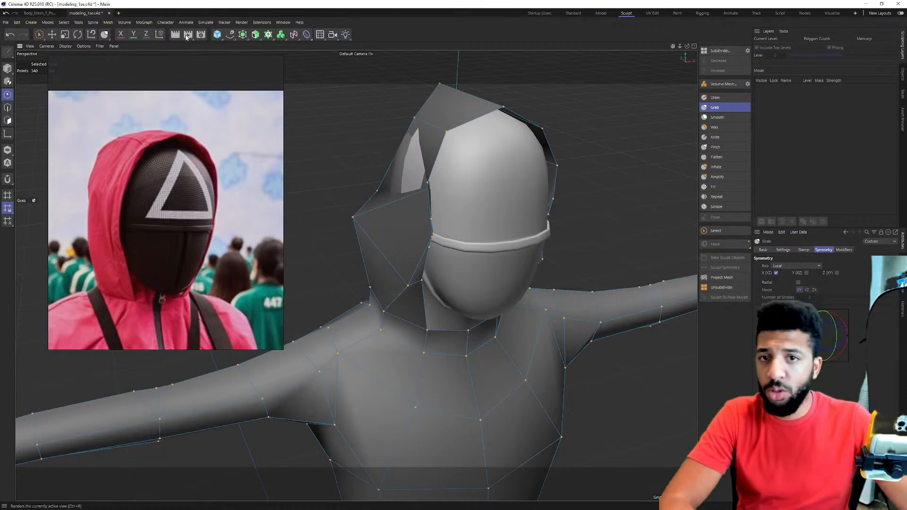
Isolate the body mesh, undo the last stroke and turn off the Grab brush's X (YZ) symmetry.
left_click(7, 150)
left_click_drag(359, 158, 536, 198, "alt")
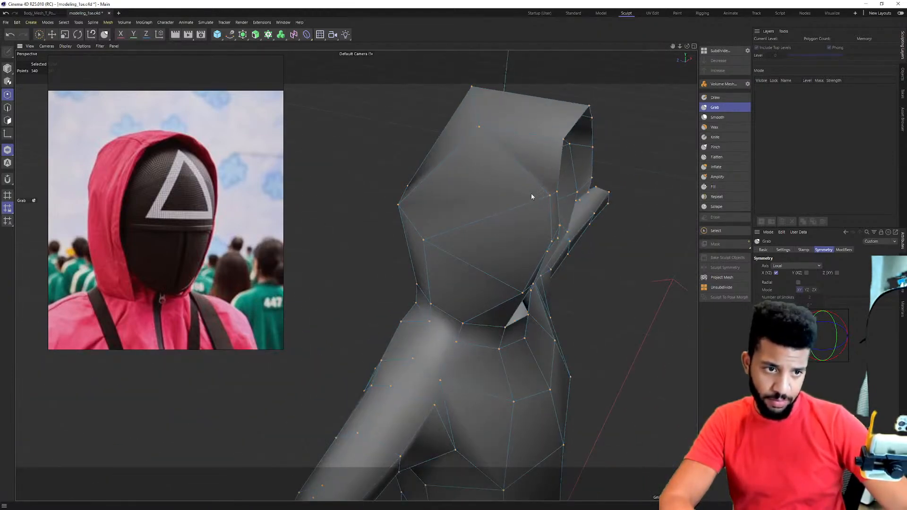
key("ctrl+z")
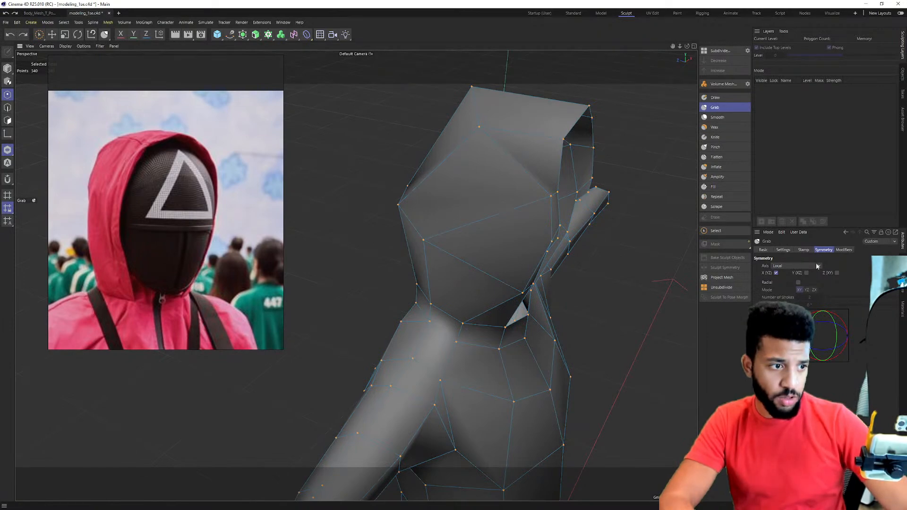
left_click(776, 273)
Reshape the uneven rim points on the hood's sides with the Grab brush, then show the other objects again.
middle_click_drag(532, 181, 512, 177)
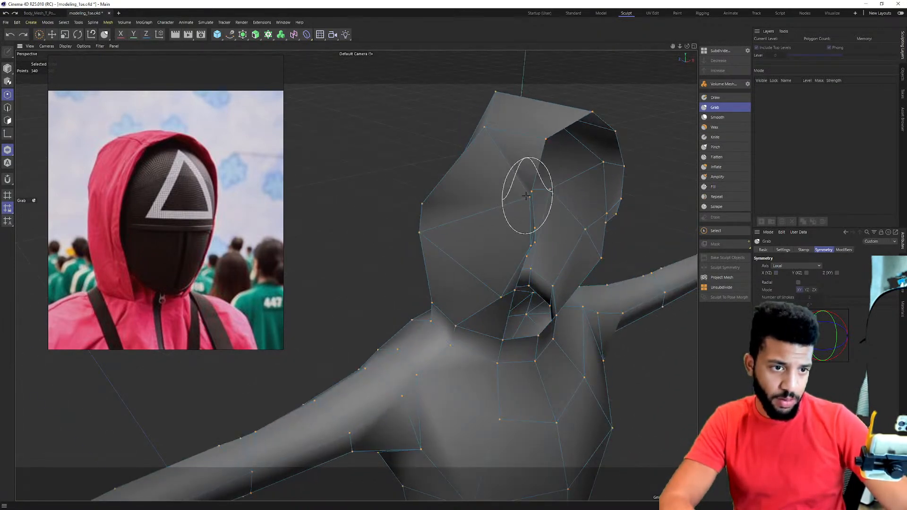
mouse_move(491, 161)
left_mouse_down("alt")
mouse_move(468, 144)
mouse_move(467, 161)
mouse_move(474, 147)
mouse_move(498, 162)
mouse_move(475, 163)
mouse_move(415, 132)
mouse_move(431, 151)
mouse_move(460, 157)
mouse_move(462, 150)
mouse_move(423, 180)
mouse_move(418, 205)
mouse_move(446, 228)
mouse_move(400, 240)
mouse_move(487, 218)
mouse_move(418, 199)
mouse_move(441, 211)
mouse_move(559, 212)
mouse_move(384, 202)
mouse_move(442, 228)
left_mouse_up("alt")
left_click_drag(387, 242, 370, 237, "alt")
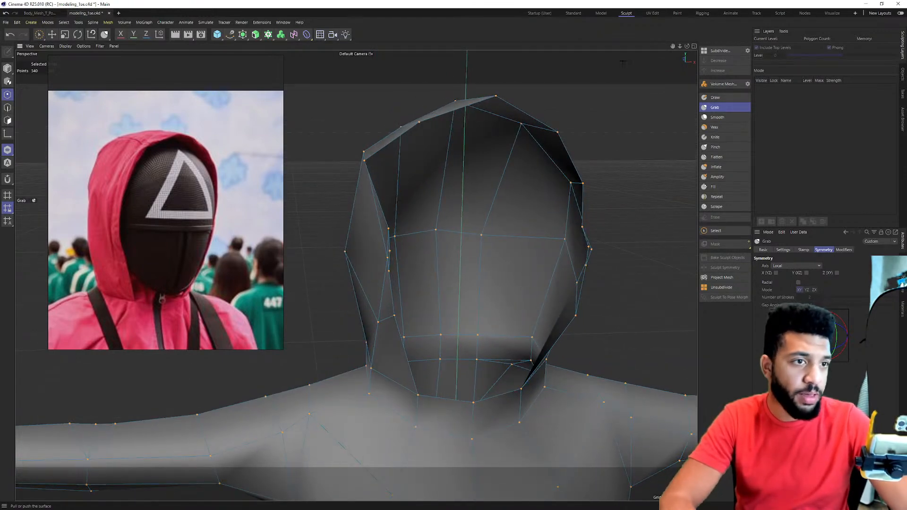
left_click(7, 149)
Grab the points at the back of the hood to round out its profile behind the head.
left_click_drag(472, 222, 517, 173, "alt")
mouse_move(608, 213)
left_mouse_down("alt")
mouse_move(444, 184)
mouse_move(475, 180)
mouse_move(480, 160)
mouse_move(530, 243)
left_mouse_up("alt")
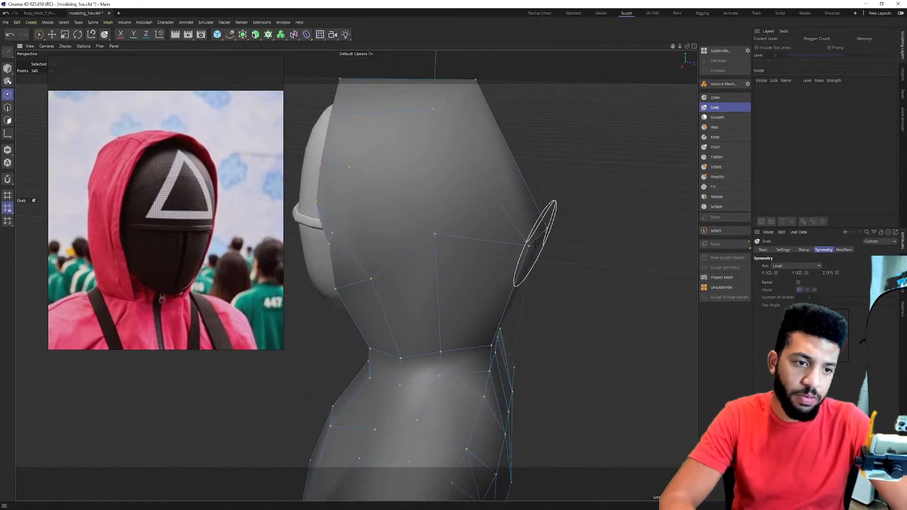
left_click_drag(490, 202, 461, 227, "alt")
left_click_drag(523, 236, 483, 244, "alt")
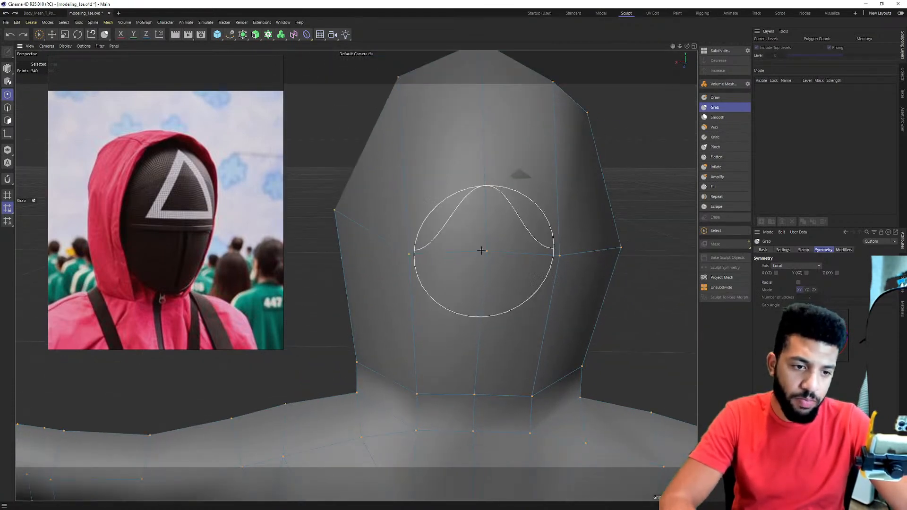
Add a 50% loop cut around the hood between its crown and the widest part of the back.
key("m")
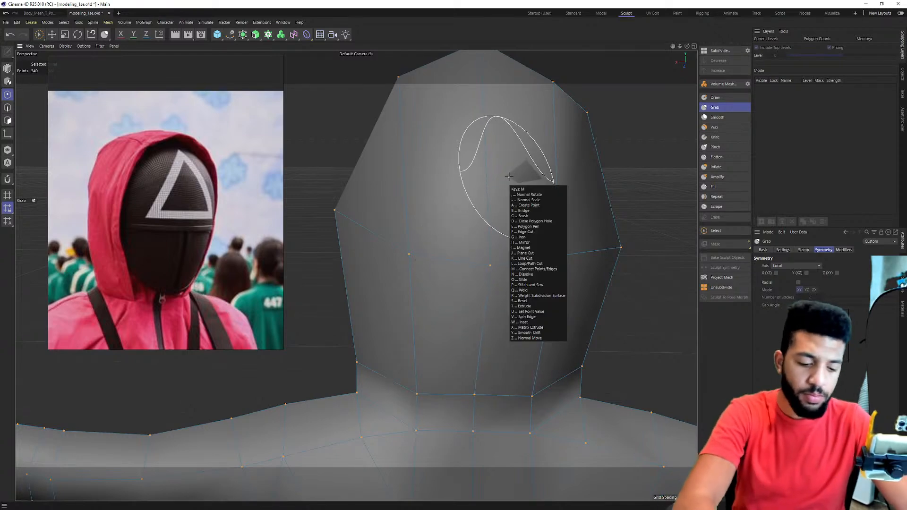
key("l")
left_click_drag(488, 158, 483, 246, "alt")
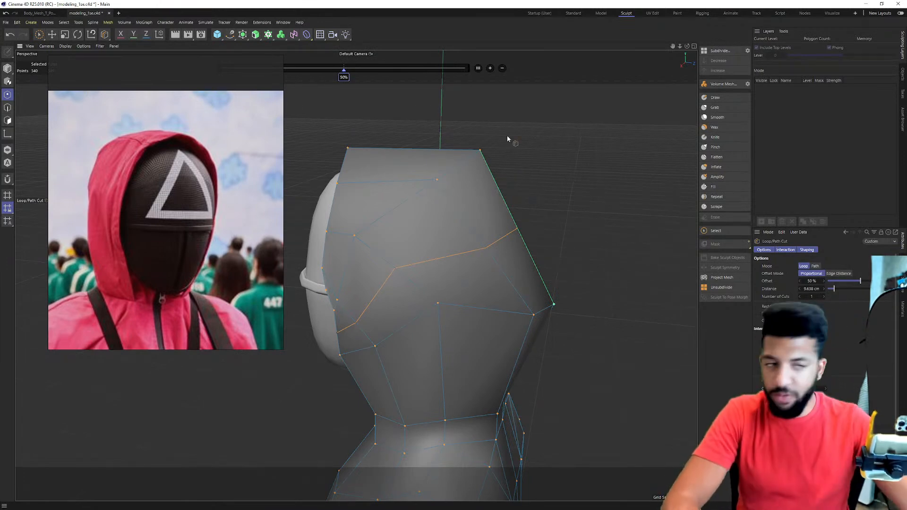
Round out the back and sides of the hood by grabbing the points of the new edge loop.
left_click(716, 108)
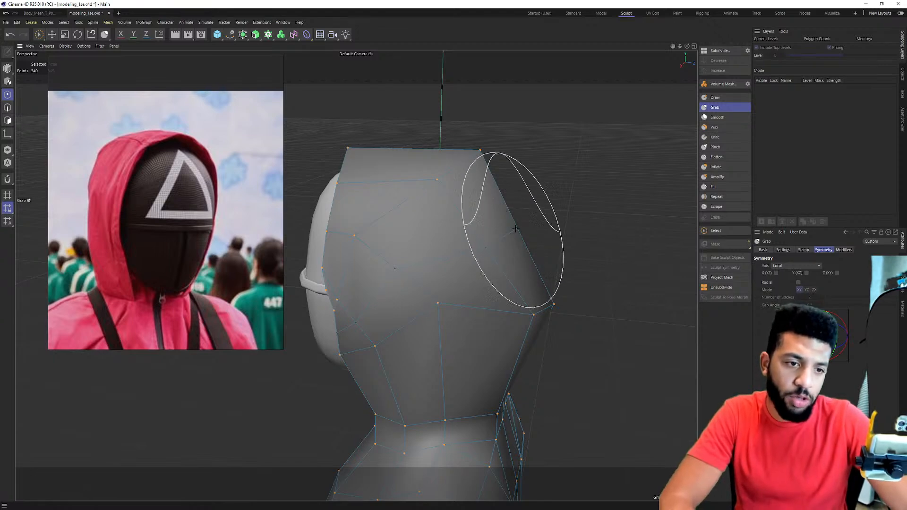
left_click_drag(480, 233, 459, 236, "alt")
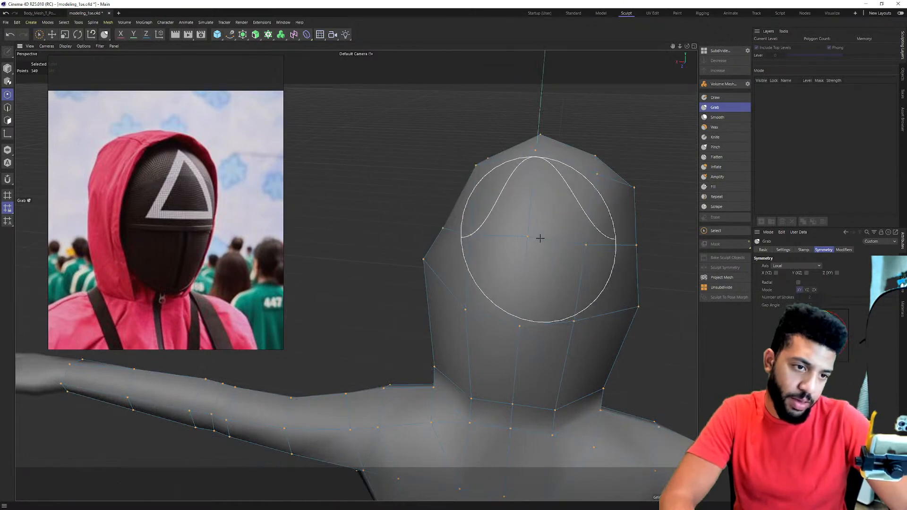
left_click_drag(532, 236, 448, 226, "alt")
mouse_move(535, 233)
left_mouse_down()
mouse_move(506, 229)
mouse_move(612, 234)
mouse_move(467, 233)
left_mouse_up()
left_click_drag(442, 205, 564, 212, "alt")
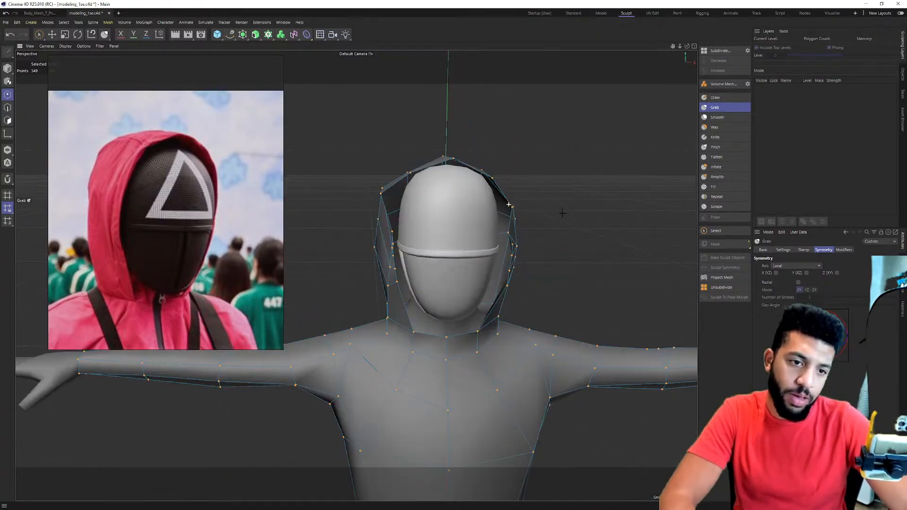
Even out the points along the back and side of the hood with the Grab brush.
mouse_move(397, 220)
left_mouse_down("alt")
mouse_move(510, 197)
mouse_move(457, 231)
left_mouse_up("alt")
mouse_move(457, 189)
left_mouse_down("alt")
mouse_move(465, 113)
mouse_move(435, 142)
mouse_move(448, 158)
mouse_move(401, 243)
mouse_move(547, 226)
mouse_move(512, 253)
mouse_move(576, 245)
left_mouse_up("alt")
left_click_drag(440, 250, 499, 225, "alt")
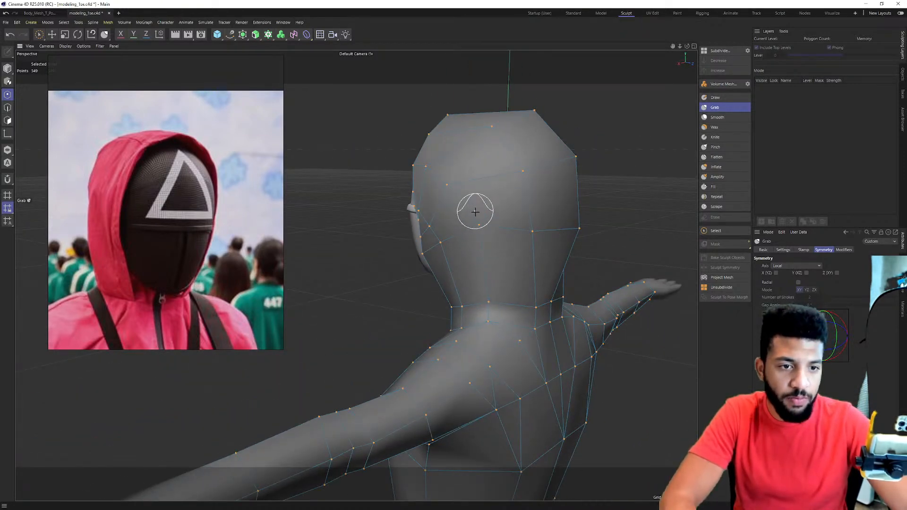
left_click_drag(473, 227, 498, 211, "alt")
mouse_move(513, 174)
left_mouse_down()
mouse_move(447, 232)
mouse_move(425, 230)
left_mouse_up()
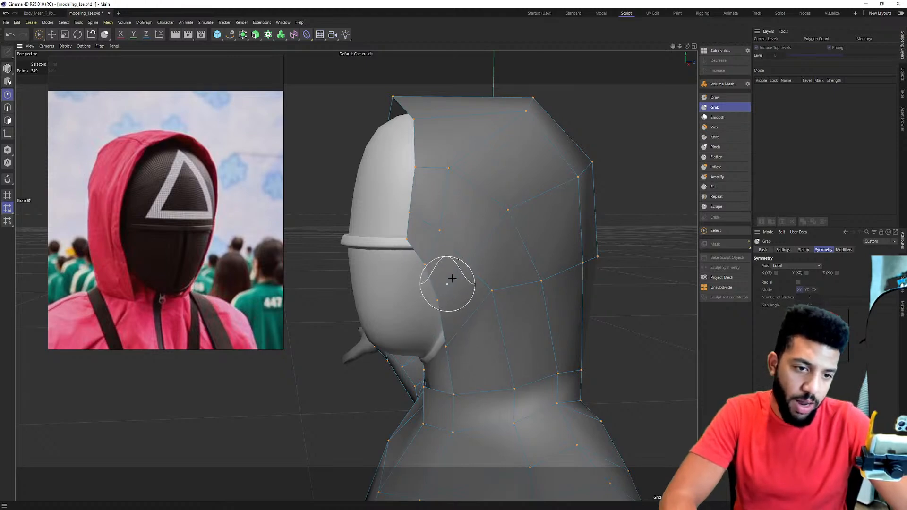
right_click_drag(442, 291, 520, 270, "alt")
left_click_drag(520, 269, 454, 289, "alt")
mouse_move(440, 242)
left_mouse_down("alt")
mouse_move(489, 301)
mouse_move(476, 231)
mouse_move(510, 245)
mouse_move(493, 284)
left_mouse_up("alt")
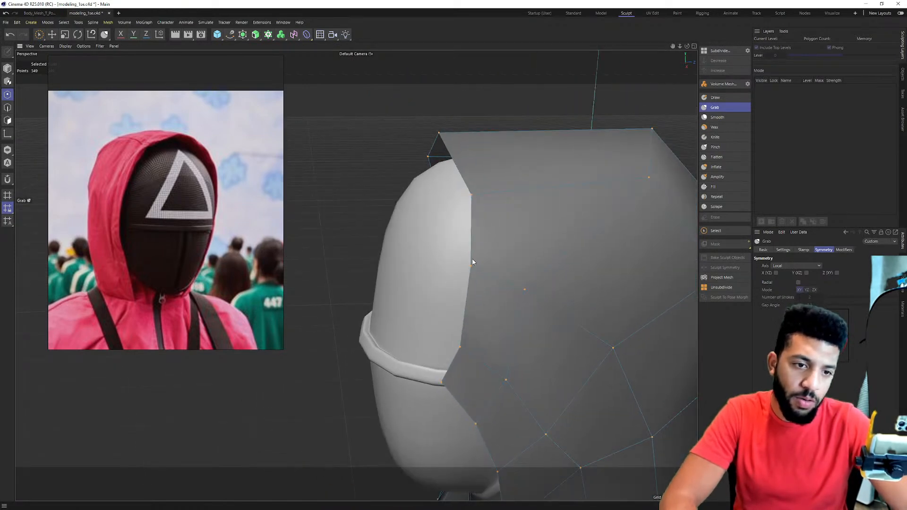
Grab the front rim points beside the mask to smooth the hood opening from its crown to the cheek.
left_click_drag(576, 241, 469, 217, "alt")
mouse_move(510, 184)
left_mouse_down("alt")
mouse_move(399, 217)
mouse_move(524, 185)
mouse_move(510, 215)
mouse_move(456, 247)
mouse_move(511, 259)
mouse_move(484, 259)
left_mouse_up("alt")
mouse_move(538, 284)
left_mouse_down("alt")
mouse_move(496, 267)
mouse_move(515, 255)
left_mouse_up("alt")
mouse_move(538, 285)
left_mouse_down("alt")
mouse_move(563, 293)
mouse_move(541, 282)
mouse_move(569, 314)
mouse_move(537, 333)
mouse_move(526, 221)
left_mouse_up("alt")
left_click_drag(542, 250, 551, 218, "alt")
left_click_drag(425, 223, 457, 258, "alt")
middle_click_drag(456, 259, 457, 262, "alt")
left_click_drag(446, 247, 431, 243)
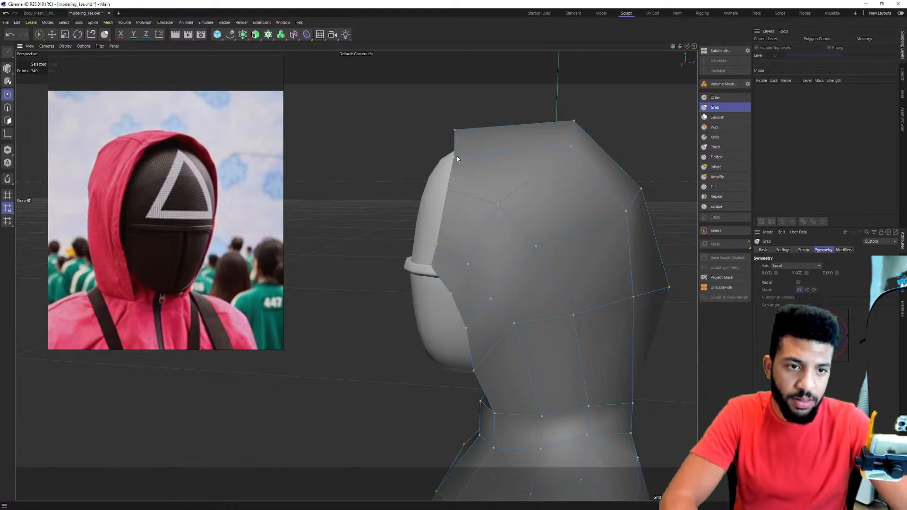
Pull the upper rim points on the hood's opposite side forward to straighten the opening beside the mask.
mouse_move(452, 155)
left_mouse_down("alt")
mouse_move(460, 199)
mouse_move(450, 226)
mouse_move(478, 223)
left_mouse_up("alt")
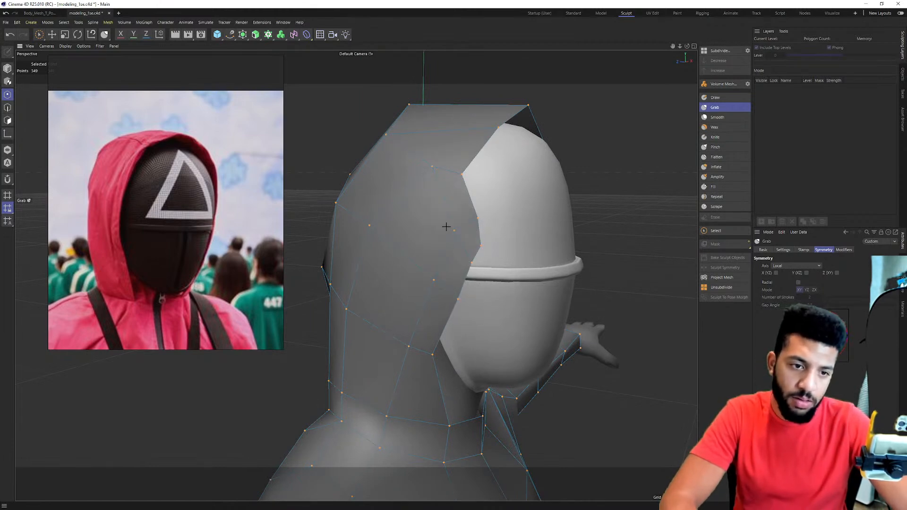
left_click_drag(431, 178, 468, 231, "alt")
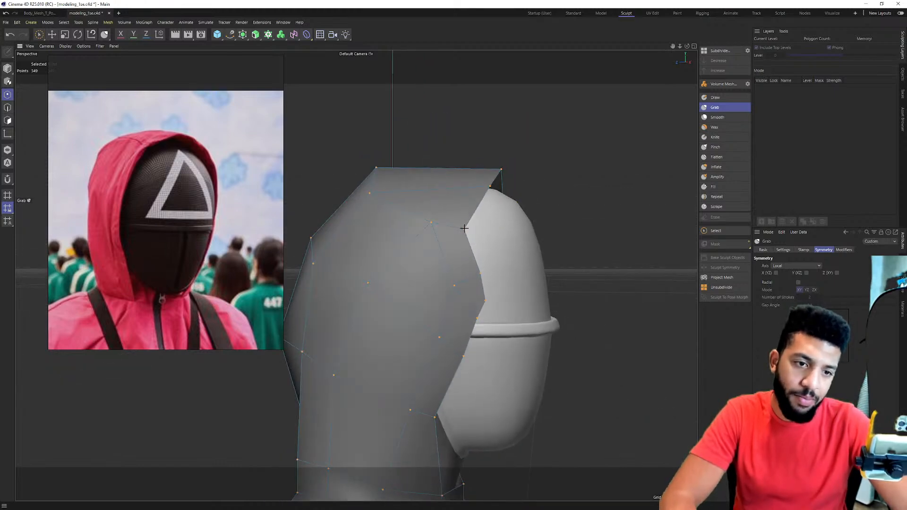
left_click_drag(488, 190, 494, 192)
left_click_drag(467, 254, 476, 263, "alt")
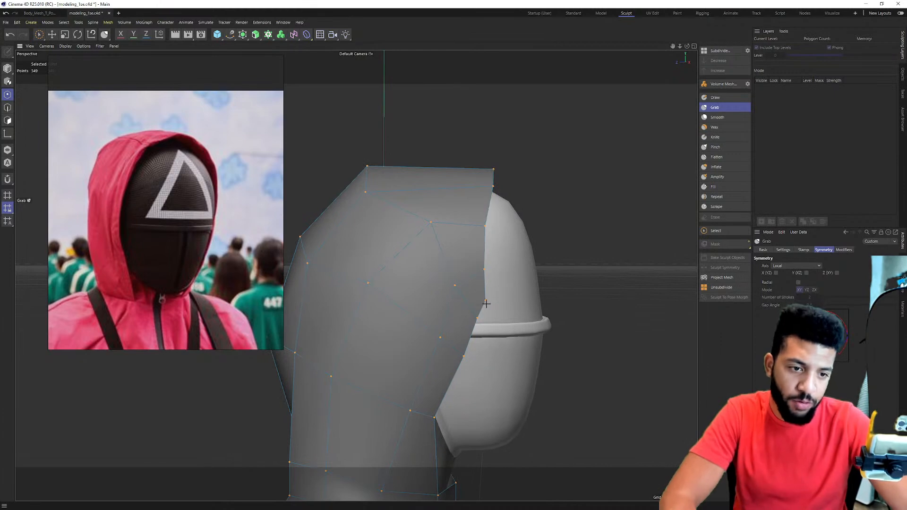
middle_click_drag(474, 332, 455, 228, "alt")
middle_click_drag(446, 288, 452, 244, "alt")
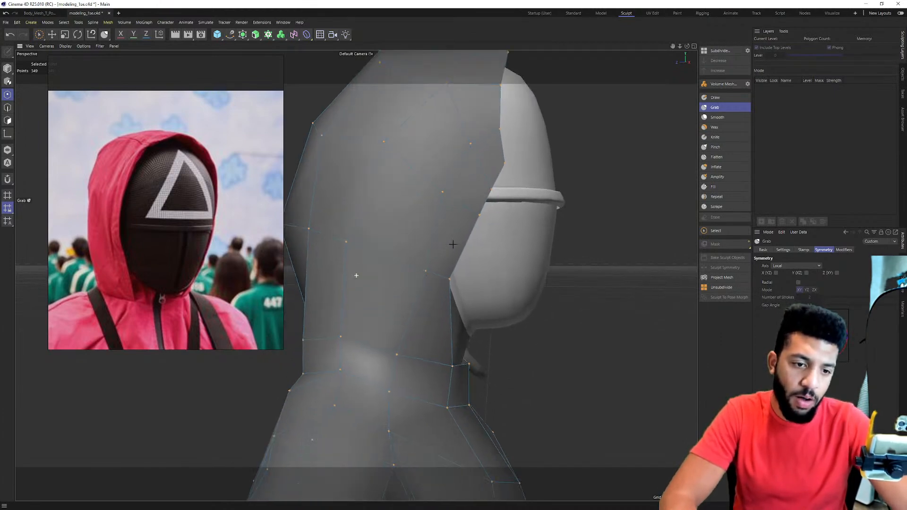
left_click_drag(450, 245, 460, 265, "alt")
scroll(529, 282, "down", 4)
scroll(555, 269, "up", 3)
left_click_drag(555, 267, 556, 297, "alt")
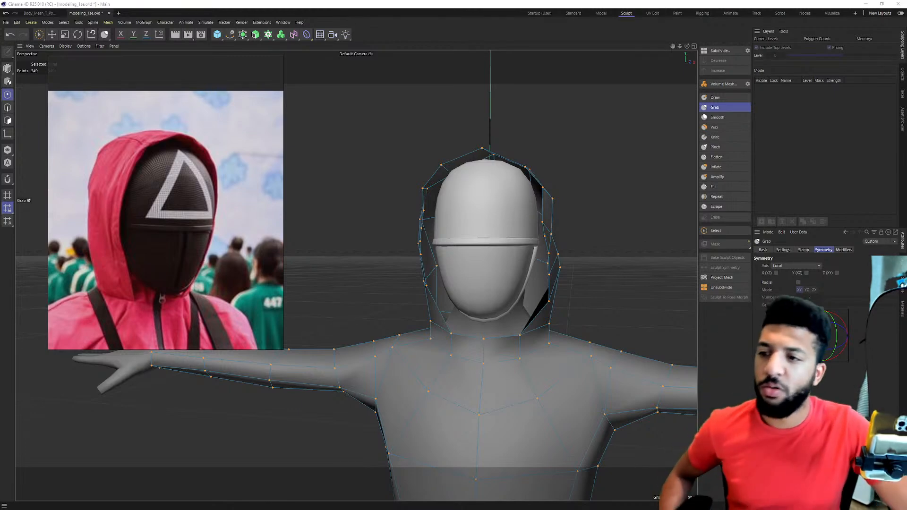
Try to reshape the side of the hood with an enlarged Grab brush, and undo the strokes.
left_click_drag(554, 270, 312, 272, "alt")
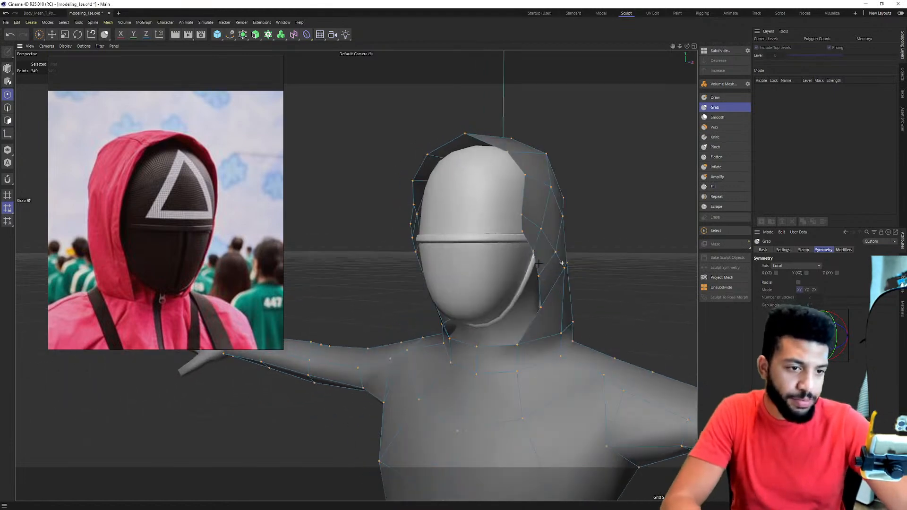
middle_click_drag(312, 273, 356, 275, "alt")
right_click_drag(605, 267, 642, 265, "alt")
middle_click_drag(641, 265, 572, 273, "alt")
mouse_move(532, 304)
left_mouse_down("alt")
mouse_move(501, 295)
mouse_move(536, 284)
mouse_move(501, 269)
mouse_move(525, 246)
mouse_move(515, 231)
left_mouse_up("alt")
middle_click_drag(515, 231, 538, 237)
left_click_drag(543, 237, 497, 237)
mouse_move(497, 237)
left_mouse_down("alt")
mouse_move(525, 241)
mouse_move(415, 203)
mouse_move(537, 263)
mouse_move(482, 194)
mouse_move(527, 190)
mouse_move(473, 211)
mouse_move(383, 198)
mouse_move(397, 173)
mouse_move(391, 213)
mouse_move(415, 218)
mouse_move(421, 209)
left_mouse_up("alt")
key("ctrl+z")
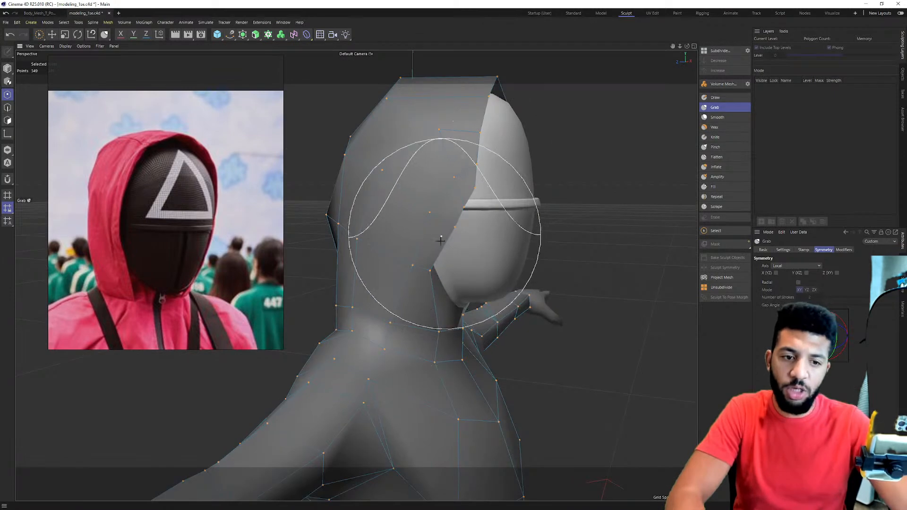
key("ctrl+z")
Reduce the Grab brush size and reshape the hood's lower rim on both sides of the mask's jaw.
middle_click_drag(424, 262, 399, 260)
left_click_drag(440, 277, 465, 269, "alt")
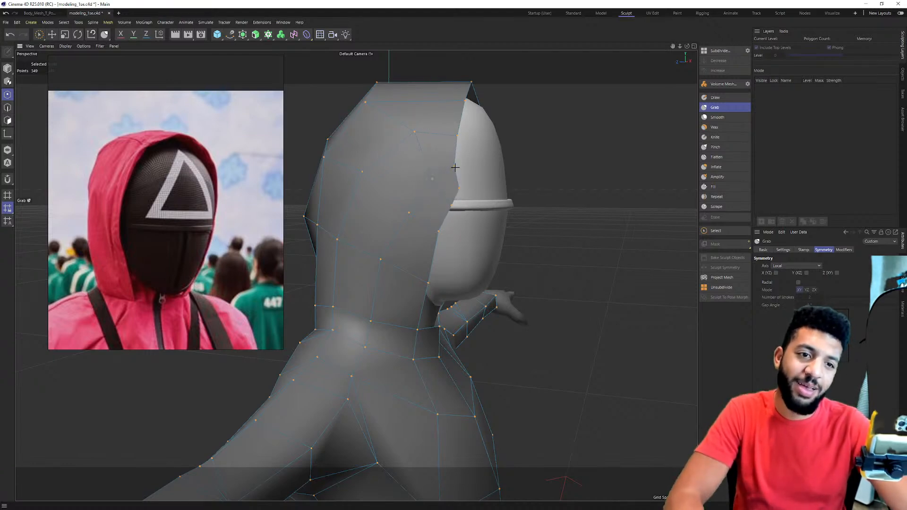
mouse_move(454, 172)
left_mouse_down("alt")
mouse_move(439, 201)
mouse_move(441, 231)
mouse_move(485, 235)
mouse_move(384, 248)
left_mouse_up("alt")
scroll(442, 231, "up", 3)
left_click_drag(470, 216, 489, 256, "alt")
left_click_drag(434, 190, 451, 282, "alt")
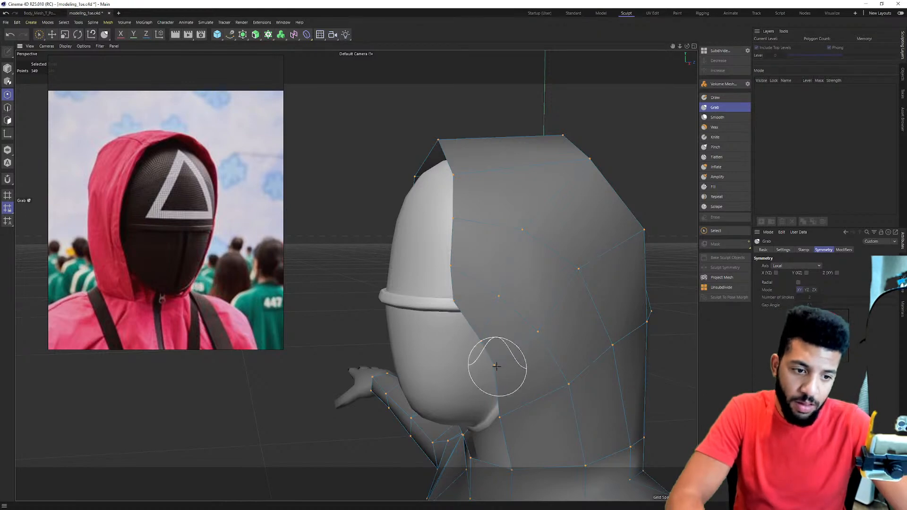
mouse_move(504, 405)
left_mouse_down("alt")
mouse_move(516, 299)
mouse_move(472, 279)
mouse_move(477, 293)
mouse_move(529, 283)
left_mouse_up("alt")
Compare the hood's proportions on the whole body with the armed guard reference photo.
right_click_drag(531, 266, 354, 276, "alt")
mouse_move(354, 275)
left_mouse_down("alt")
mouse_move(467, 259)
mouse_move(351, 242)
mouse_move(416, 250)
mouse_move(467, 302)
mouse_move(519, 265)
mouse_move(594, 274)
mouse_move(472, 275)
left_mouse_up("alt")
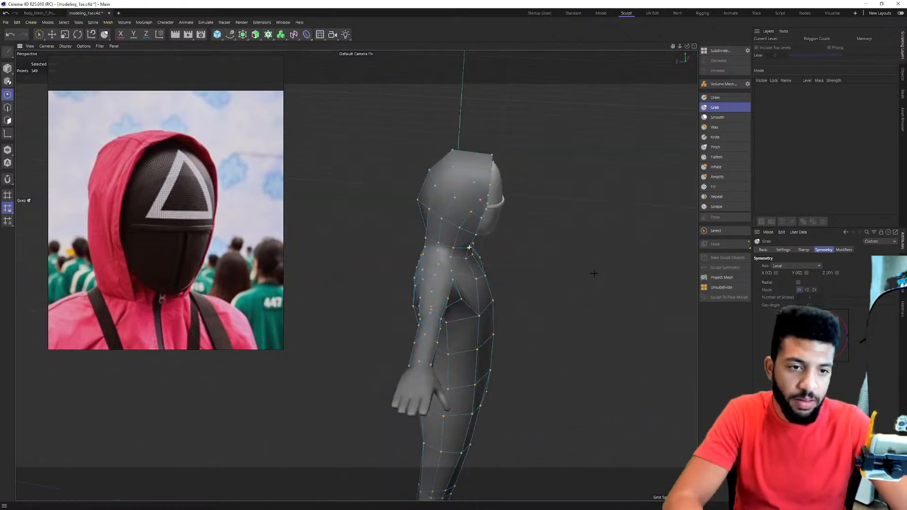
right_click_drag(472, 275, 397, 258, "alt")
middle_click_drag(397, 258, 408, 201, "alt")
scroll(134, 265, "down", 3)
scroll(131, 282, "down", 2)
middle_click_drag(132, 282, 190, 183)
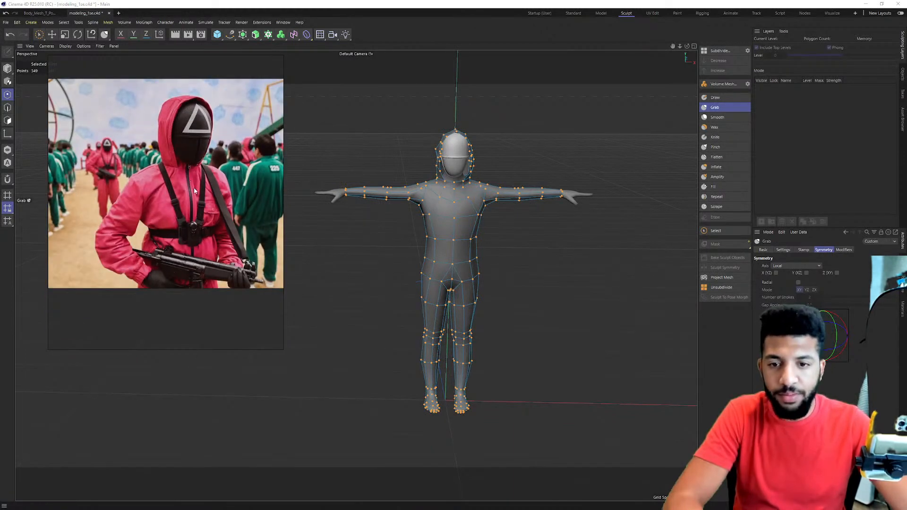
scroll(453, 201, "up", 6)
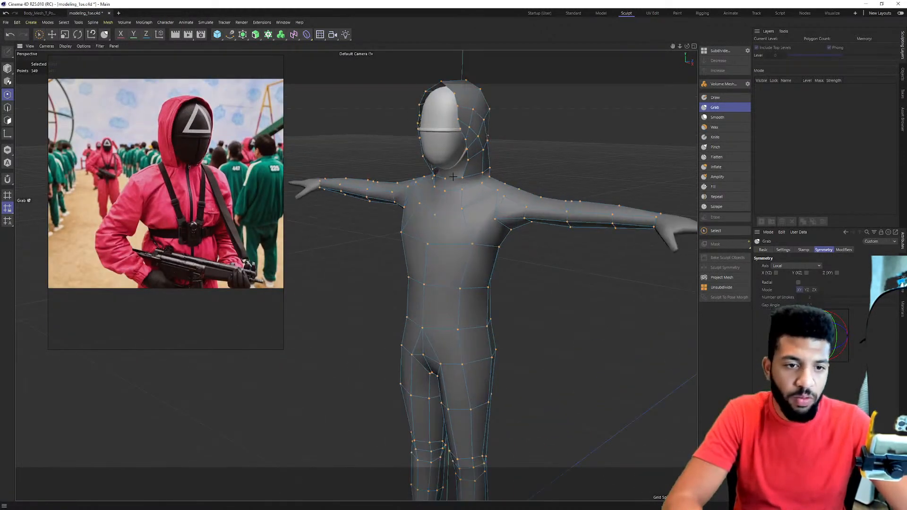
scroll(469, 188, "up", 3)
Check the hood from the side and front, and save the project.
left_click_drag(469, 188, 504, 177, "alt")
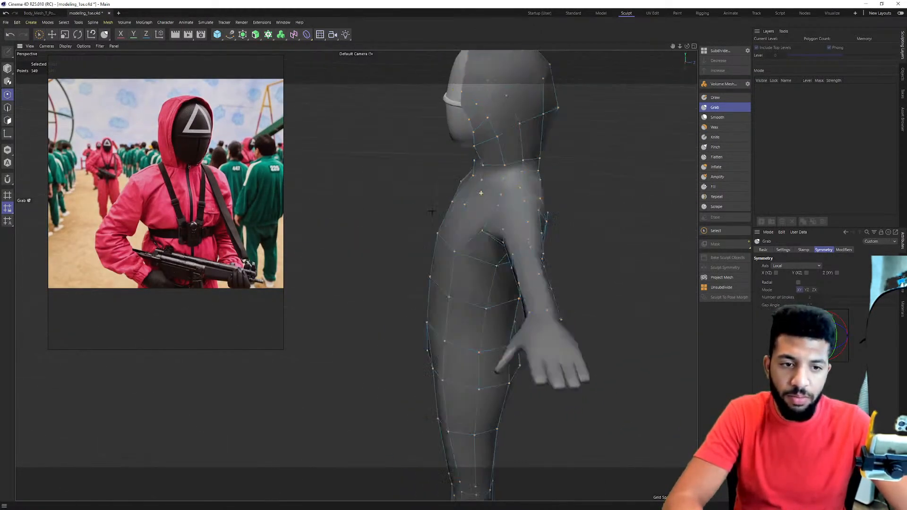
mouse_move(486, 126)
left_mouse_down("alt")
mouse_move(458, 155)
mouse_move(347, 212)
mouse_move(453, 243)
mouse_move(456, 226)
left_mouse_up("alt")
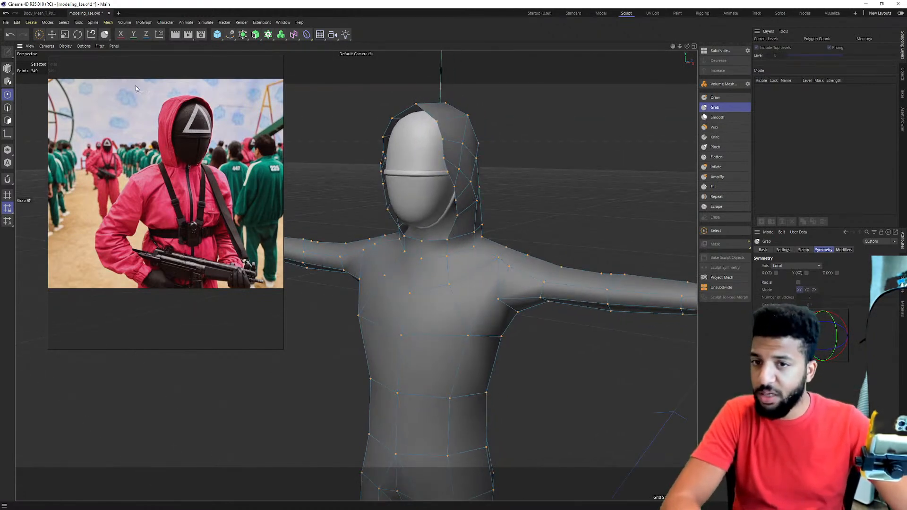
left_click(9, 22)
left_click(19, 93)
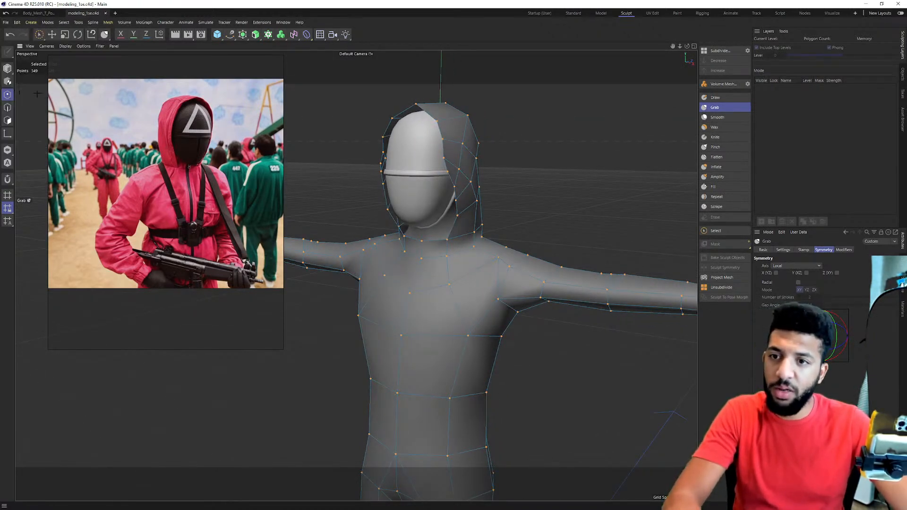
Examine the standing guards reference for the belt, zipper, pockets and overall fit of the jumpsuit.
mouse_move(461, 237)
left_mouse_down("alt")
mouse_move(451, 201)
mouse_move(371, 190)
left_mouse_up("alt")
scroll(450, 200, "down", 5)
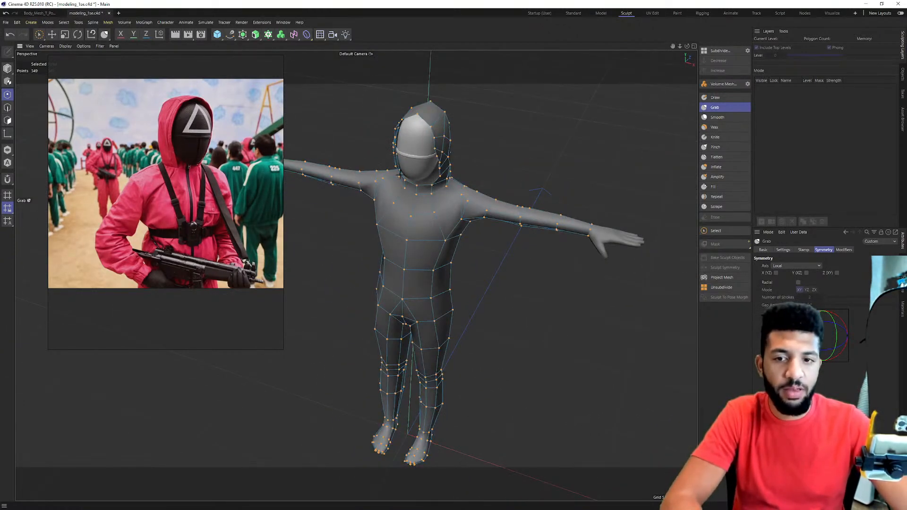
left_click_drag(518, 172, 459, 187, "alt")
scroll(215, 207, "down", 3)
middle_click_drag(209, 204, 231, 380)
middle_click_drag(183, 118, 185, 207)
scroll(184, 207, "up", 6)
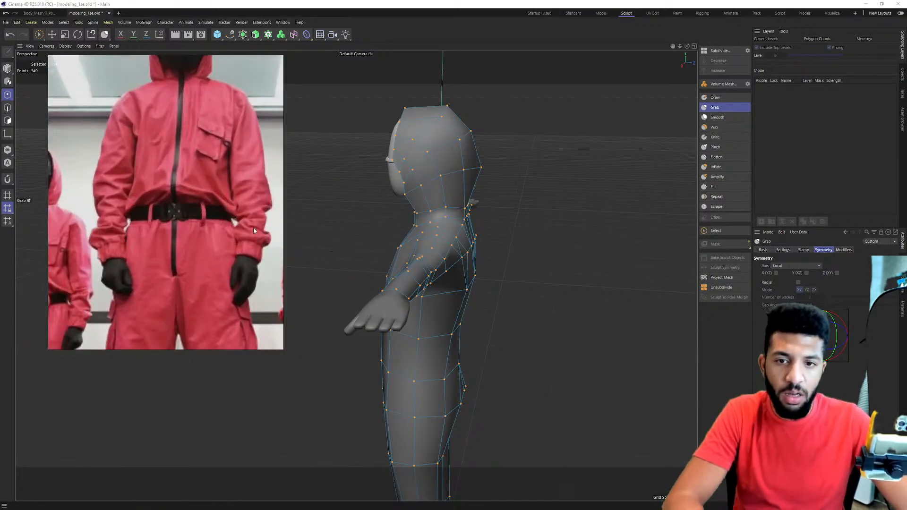
scroll(156, 182, "down", 5)
left_click_drag(402, 281, 466, 277, "alt")
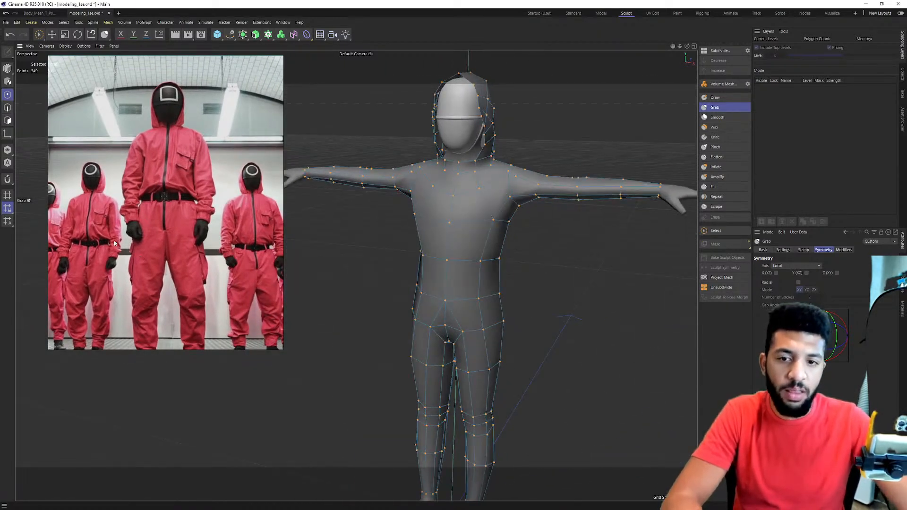
scroll(167, 205, "up", 5)
scroll(171, 190, "down", 2)
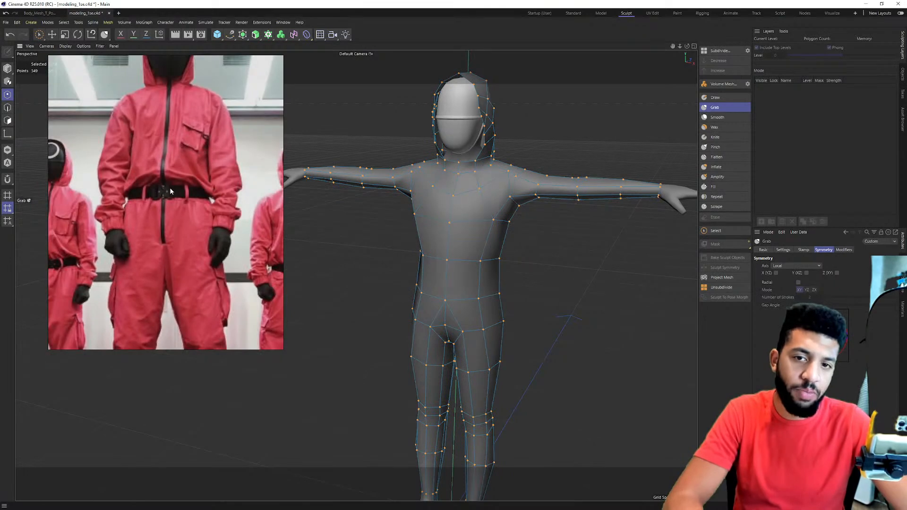
scroll(452, 323, "up", 2)
scroll(474, 295, "down", 2)
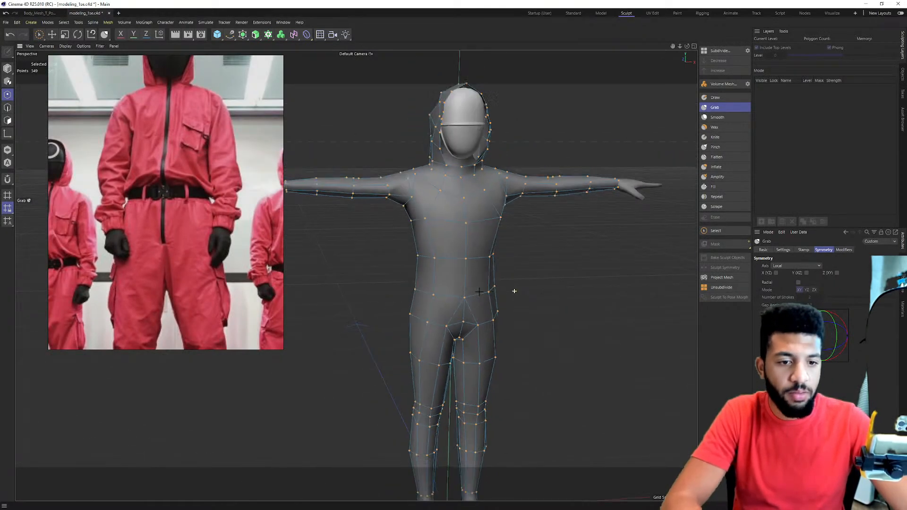
Inspect the body's waist and hips from several angles to judge where the belt sits.
left_click_drag(473, 293, 425, 269, "alt")
scroll(423, 260, "up", 2)
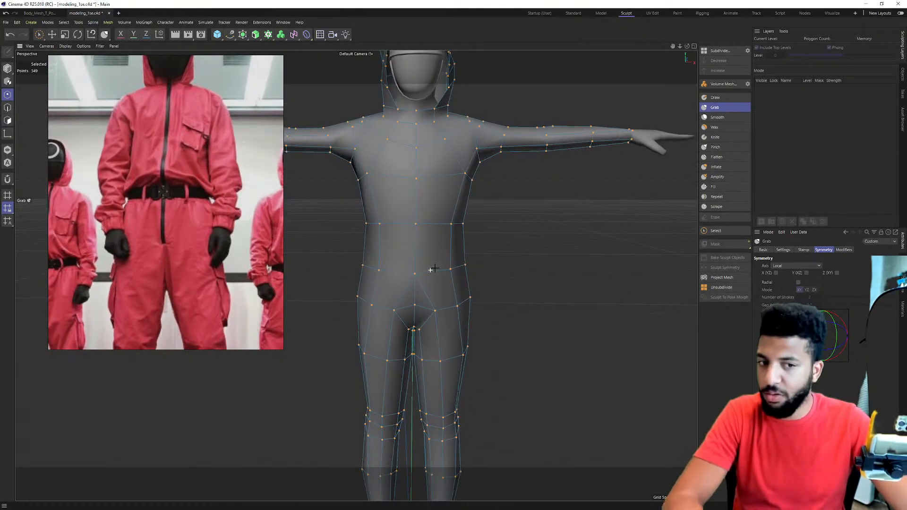
scroll(429, 262, "up", 2)
scroll(430, 264, "down", 2)
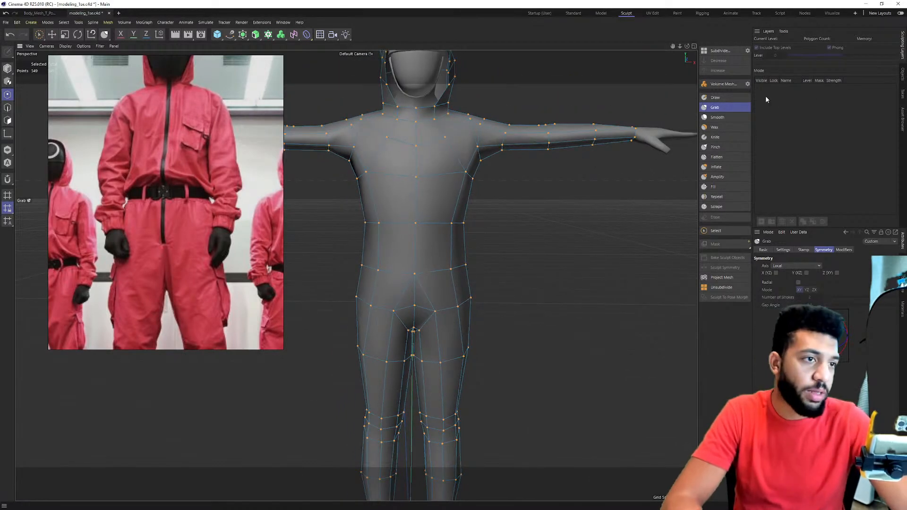
scroll(476, 207, "down", 2)
mouse_move(400, 206)
left_mouse_down("alt")
mouse_move(353, 221)
mouse_move(349, 189)
mouse_move(479, 194)
mouse_move(398, 199)
left_mouse_up("alt")
scroll(349, 189, "up", 2)
scroll(453, 235, "up", 3)
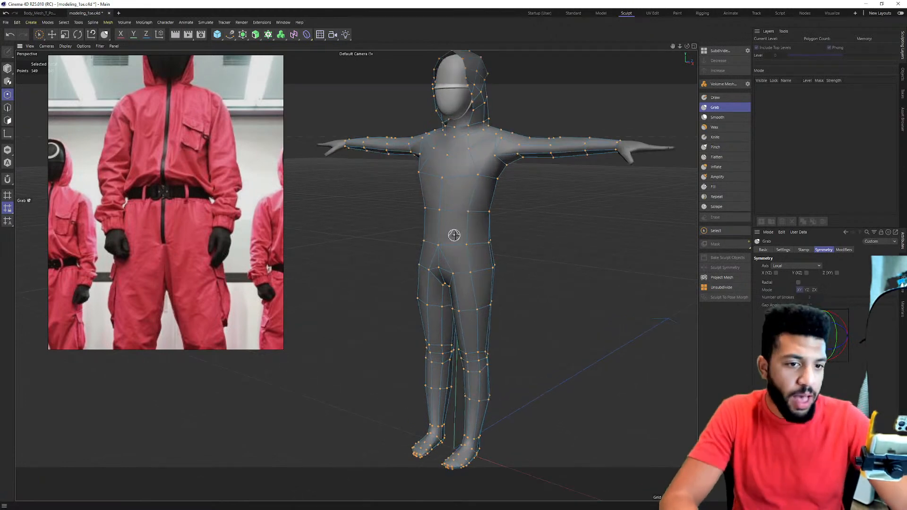
left_click_drag(454, 235, 476, 236, "alt")
scroll(476, 236, "up", 2)
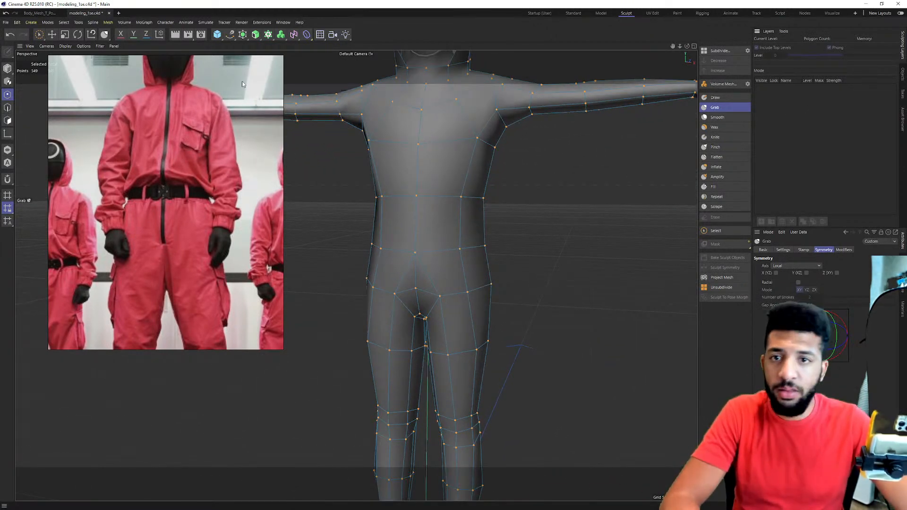
Add a cube primitive, switch to the Startup layout, and scale the cube down uniformly towards hip width.
left_click(226, 36)
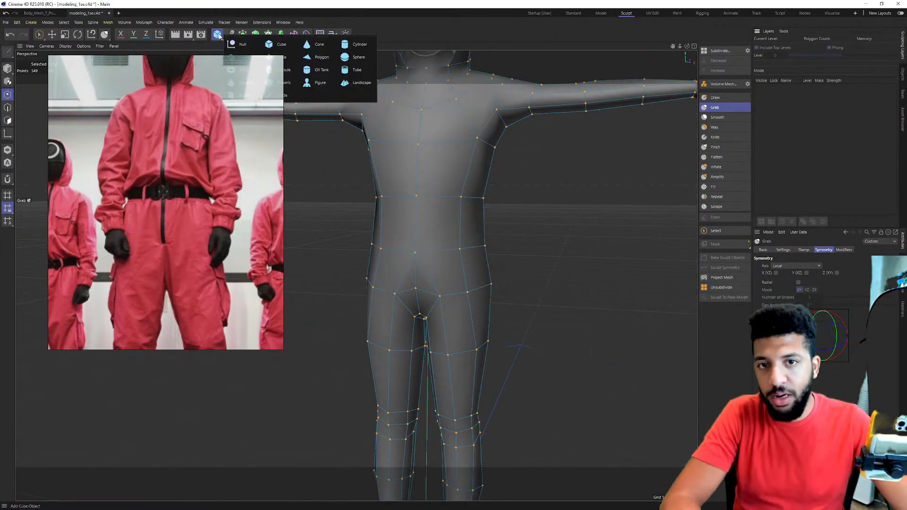
left_click(297, 42)
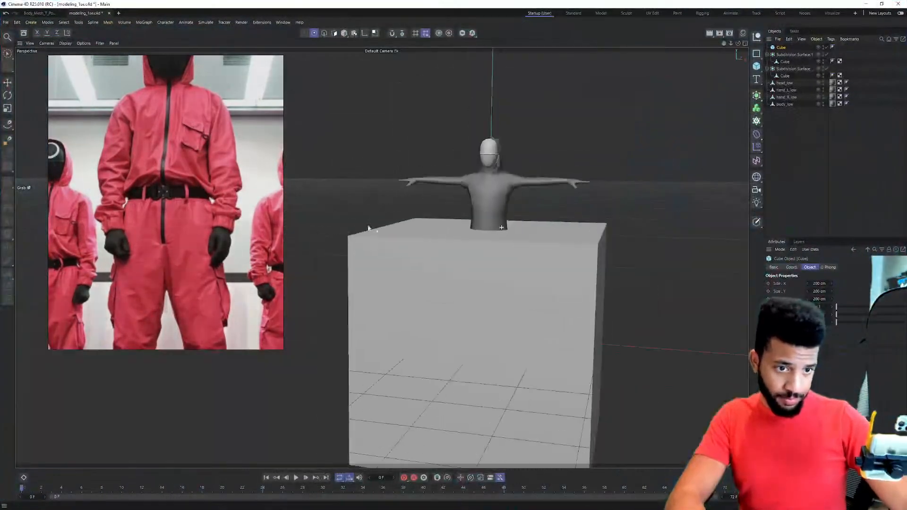
left_click(7, 54)
key("t")
left_click_drag(424, 203, 423, 274)
key("e")
Raise the cube along its vertical axis so that it surrounds the body's hips.
left_click_drag(423, 209, 435, 241, "alt")
right_click_drag(435, 241, 451, 303, "alt")
left_click_drag(448, 305, 476, 37)
middle_click_drag(463, 302, 447, 482, "alt")
left_click_drag(448, 329, 466, 271, "alt")
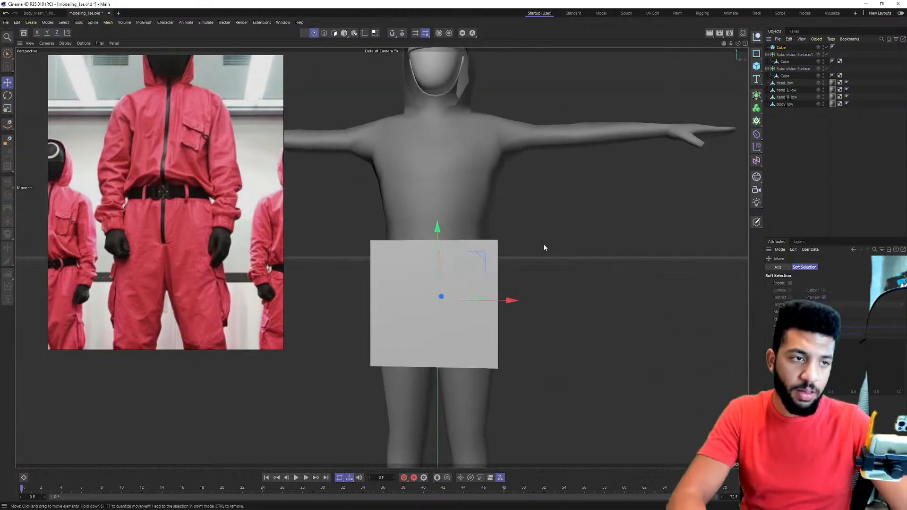
Make the cube editable and flatten it vertically into a thin belt-height slab around the hips.
key("t")
mouse_move(436, 225)
left_mouse_down()
mouse_move(441, 252)
mouse_move(438, 232)
left_mouse_up()
key("ctrl+z")
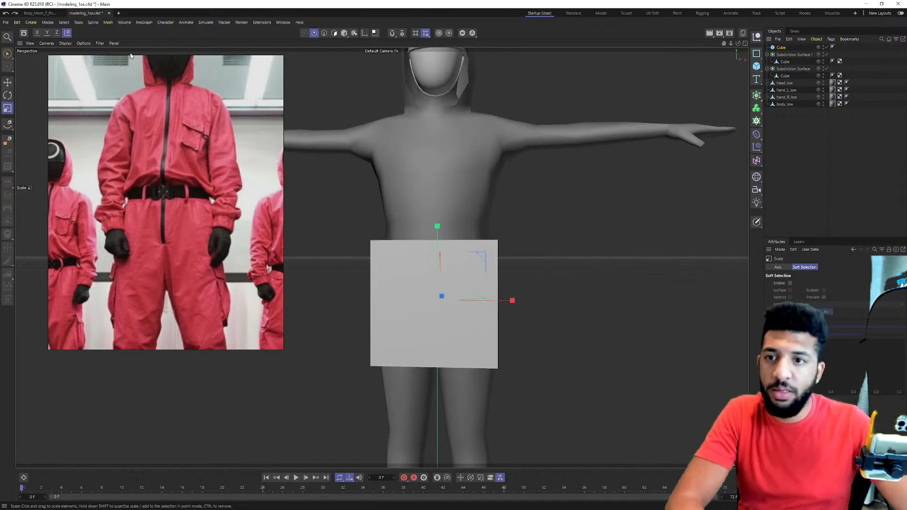
left_click(344, 33)
left_click_drag(437, 238, 438, 284)
key("e")
left_click_drag(438, 283, 496, 299, "alt")
Select the slab's top face in polygon mode and delete it.
key("u")
key("l")
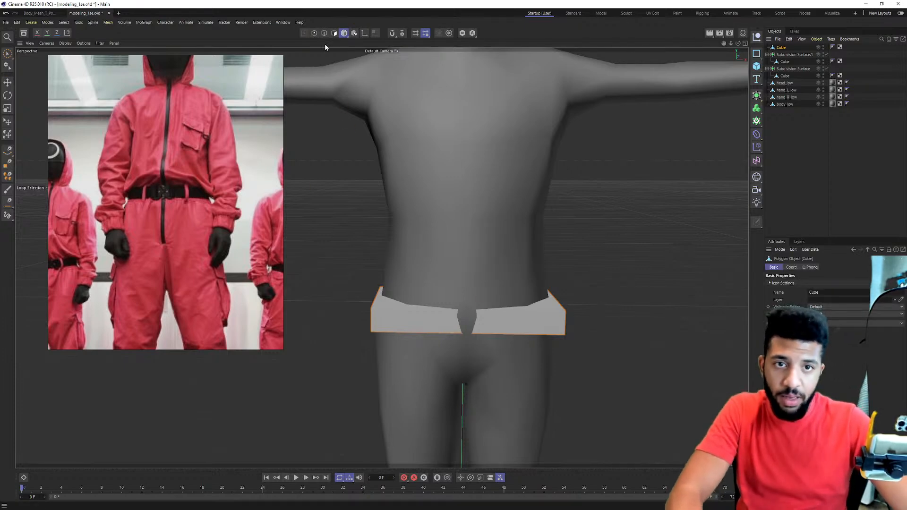
left_click(334, 34)
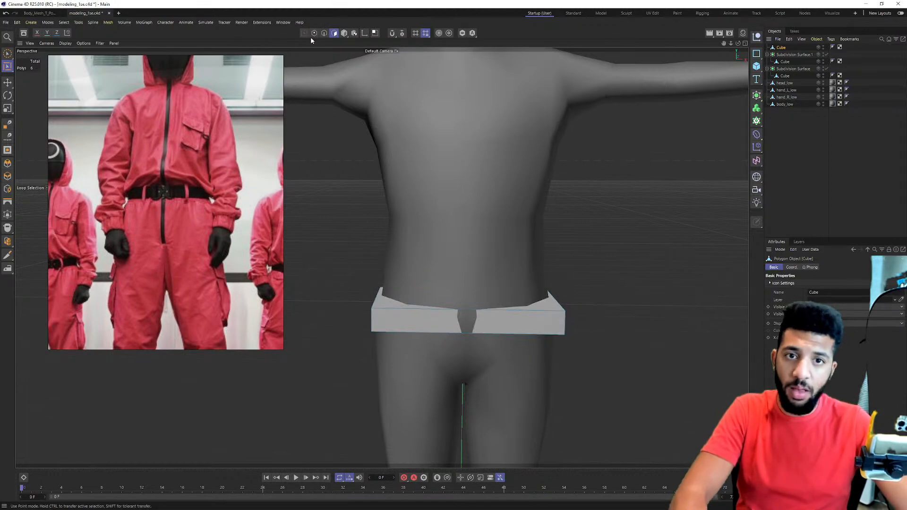
left_click(8, 53)
left_click(396, 305)
left_click_drag(396, 304, 406, 236, "alt")
key("Delete")
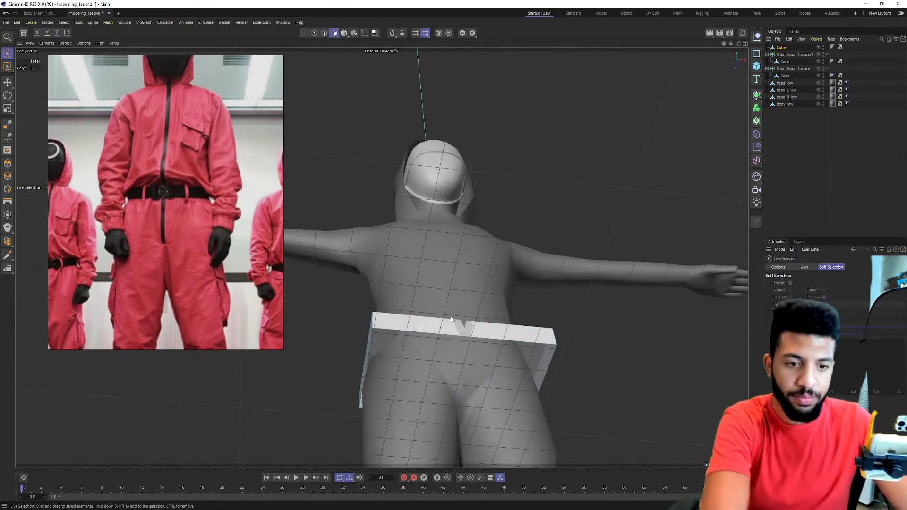
Select the slab's bottom face and delete it to leave an open belt band around the hips.
left_click_drag(445, 293, 422, 366, "alt")
left_click(415, 298)
key("Delete")
left_click_drag(413, 281, 462, 255, "alt")
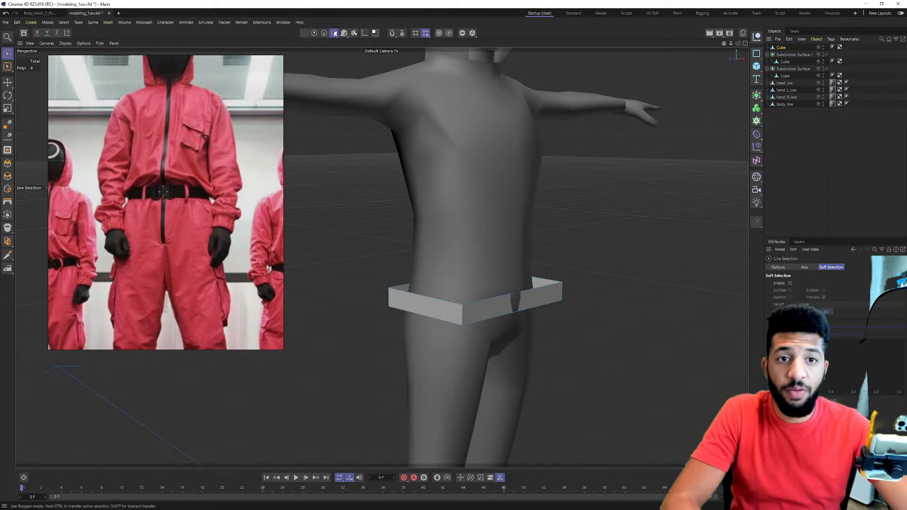
Add a Subdivision Surface as the parent of the belt mesh to smooth the band.
left_click(780, 48)
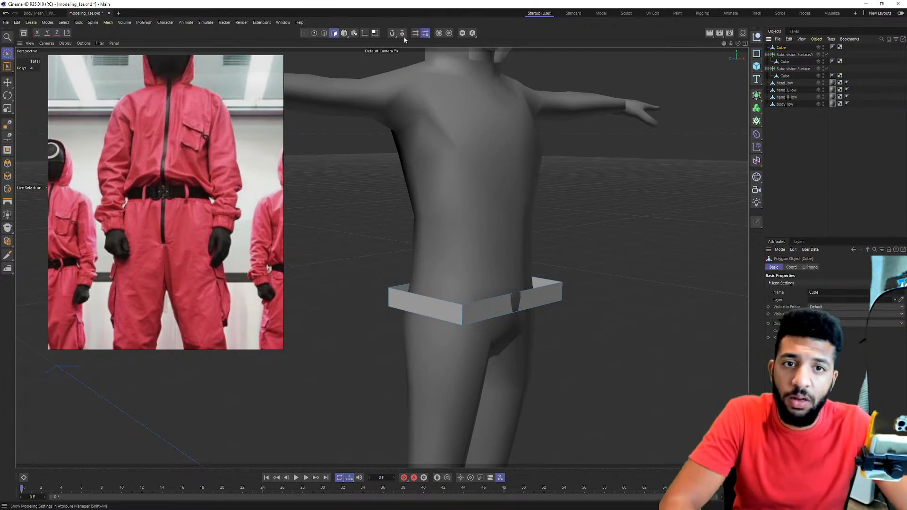
left_click(756, 96, "alt")
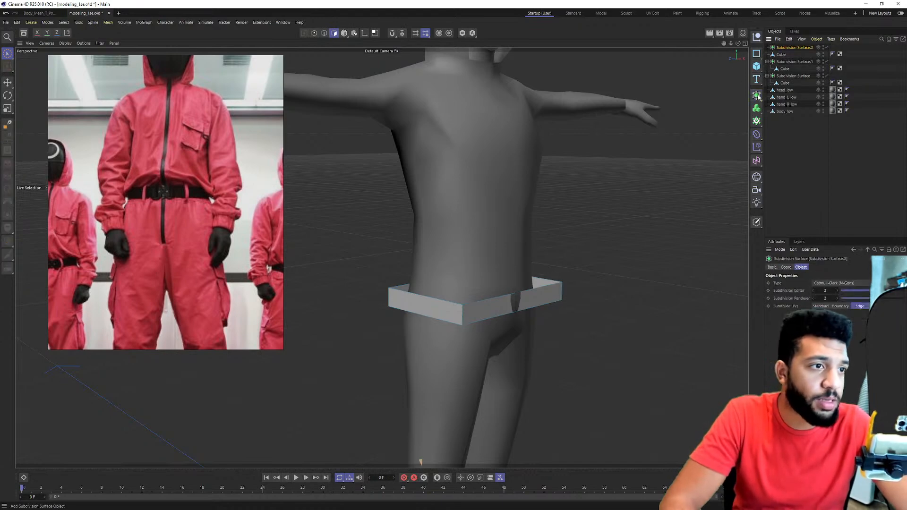
left_click_drag(783, 50, 784, 48)
left_click(790, 48)
right_click_drag(472, 317, 572, 254, "alt")
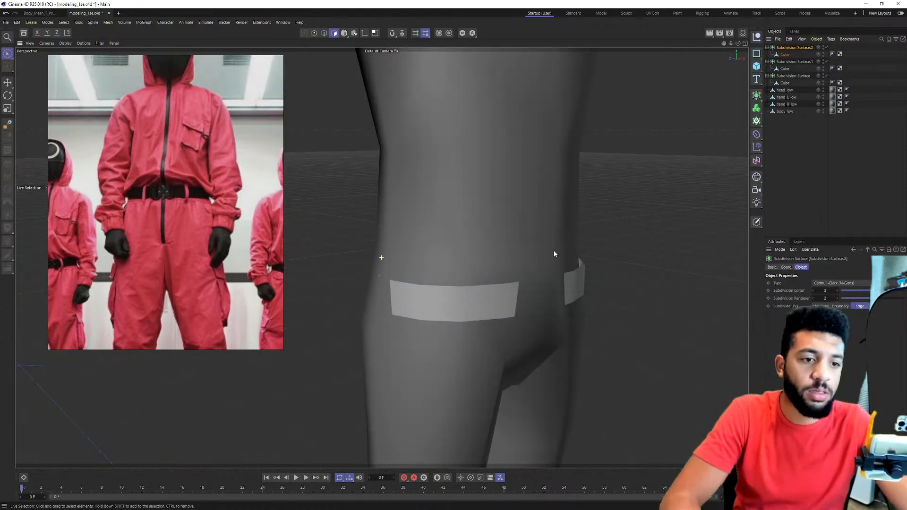
left_click_drag(571, 254, 529, 279, "alt")
right_click_drag(529, 278, 429, 297, "alt")
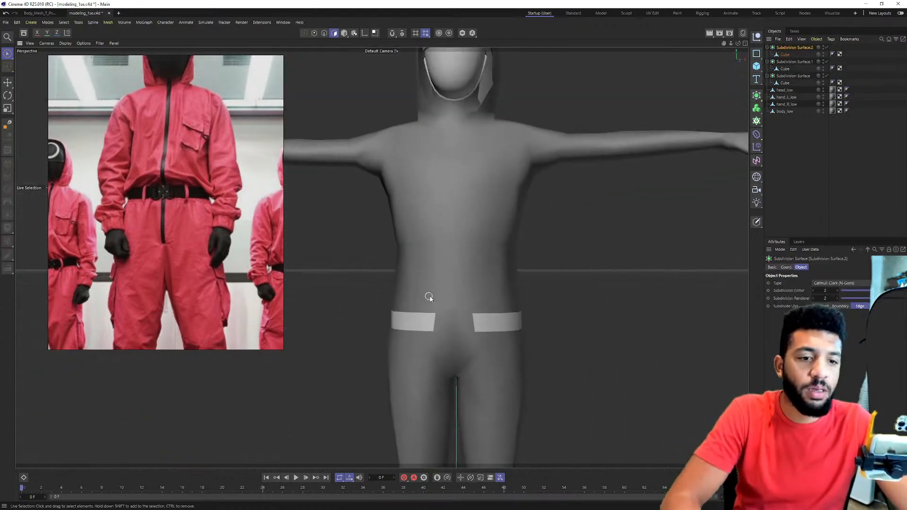
Select all polygons of the belt band and raise them about 5 cm towards the waist.
left_click(788, 54)
left_click(489, 325)
key("ctrl+a")
left_click_drag(455, 247, 461, 226)
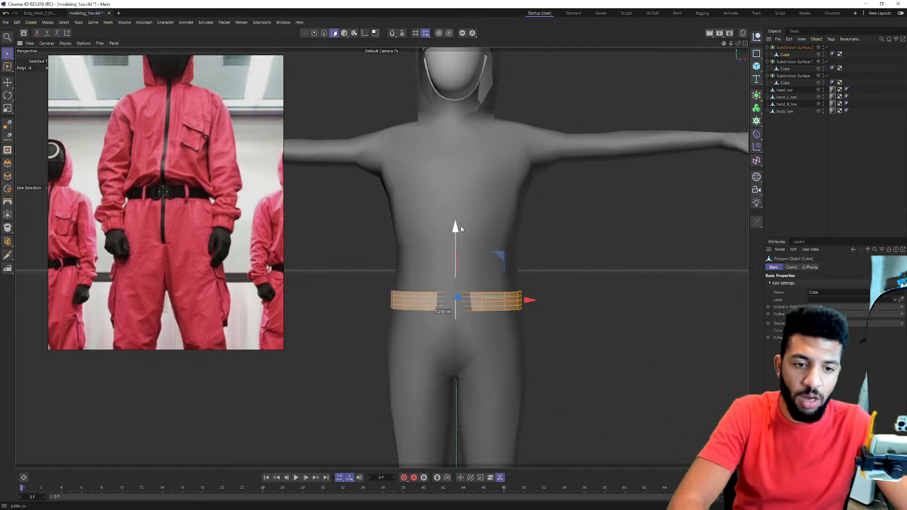
Scale the belt band in width and depth and shift it front to back so it fully encircles the body.
key("t")
left_click_drag(530, 300, 506, 334)
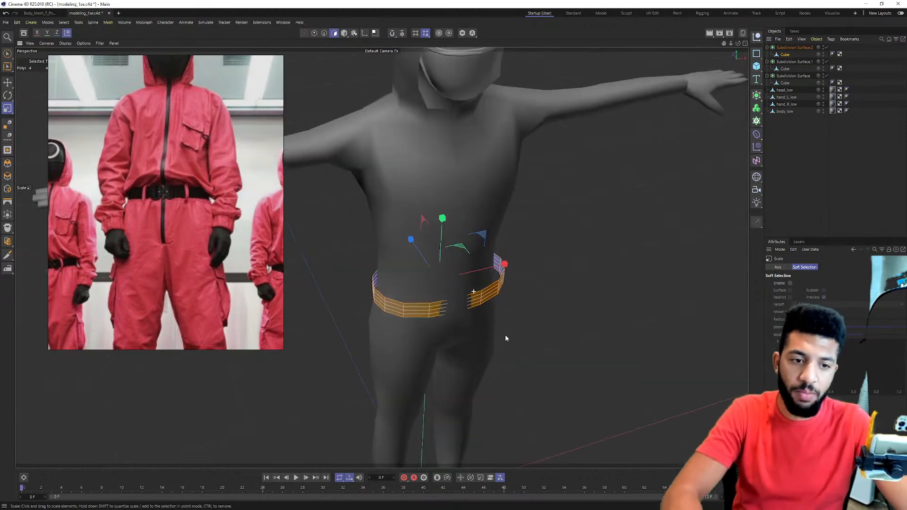
left_click_drag(439, 279, 433, 239)
left_click_drag(295, 307, 302, 314)
left_click_drag(303, 314, 433, 237, "alt")
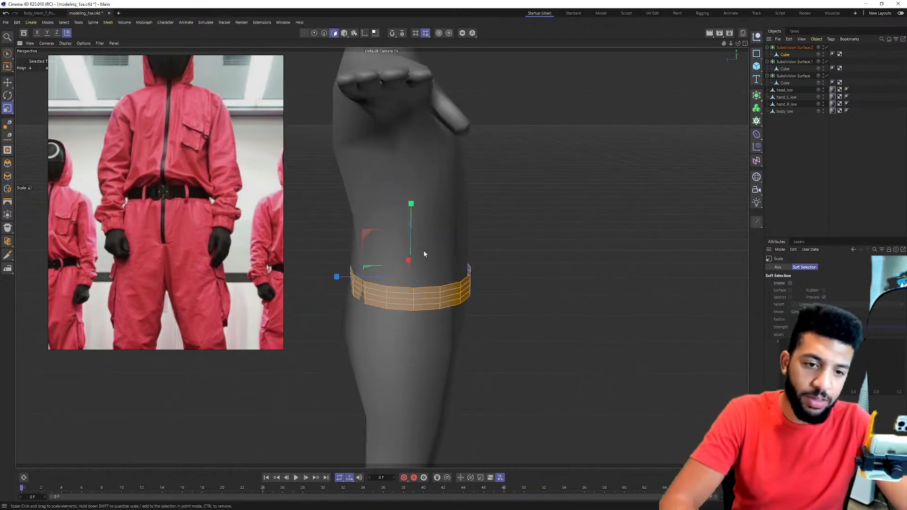
key("e")
left_click_drag(340, 279, 476, 259)
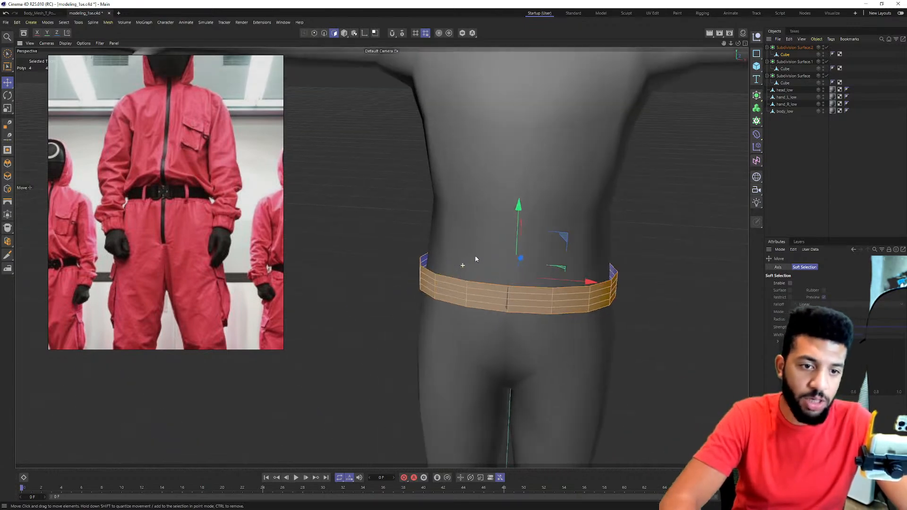
Select the belt's top and bottom open edge loops in edge mode.
right_click(483, 288)
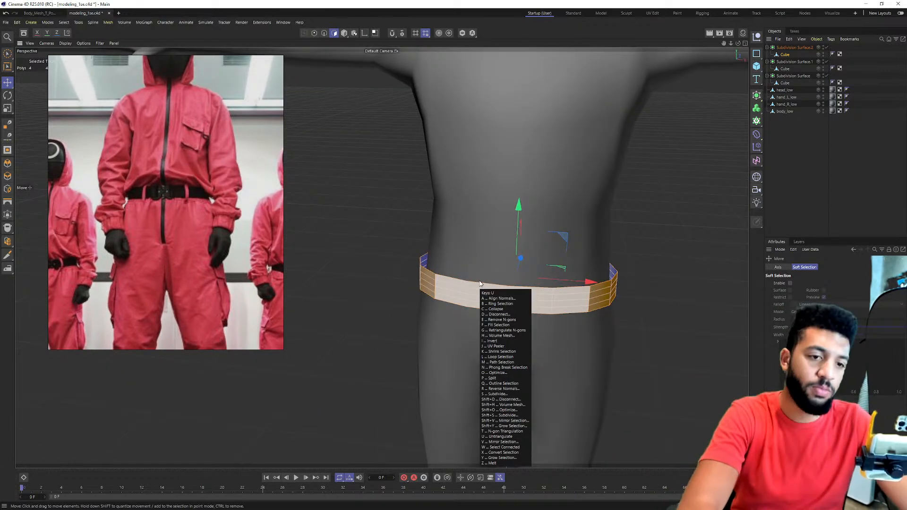
left_click(494, 326)
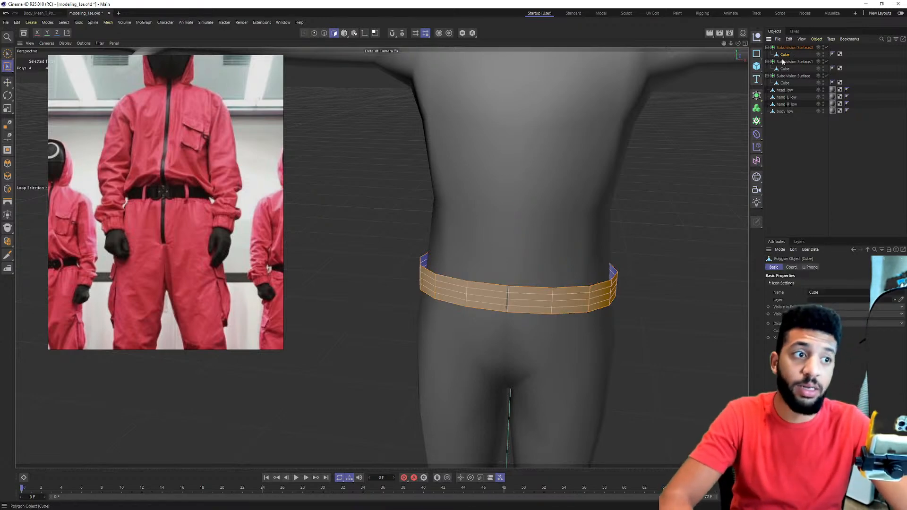
key("k")
key("l")
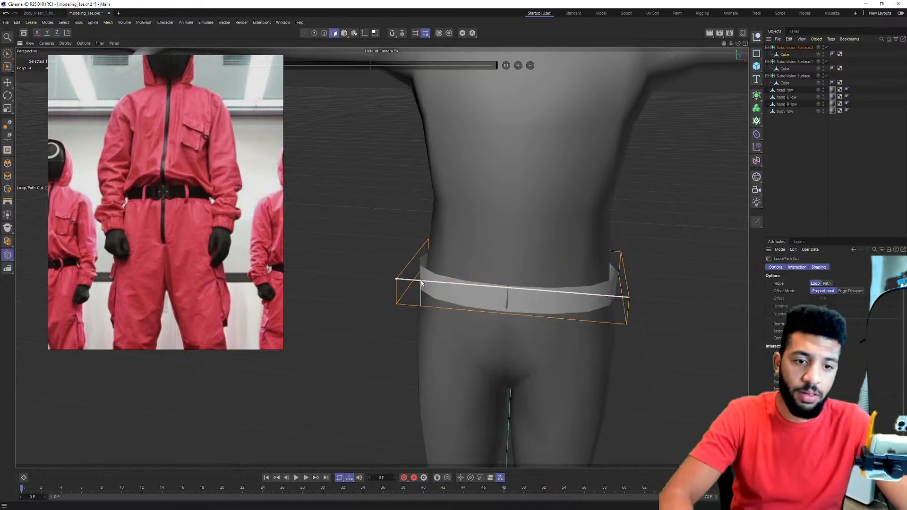
key("u")
key("l")
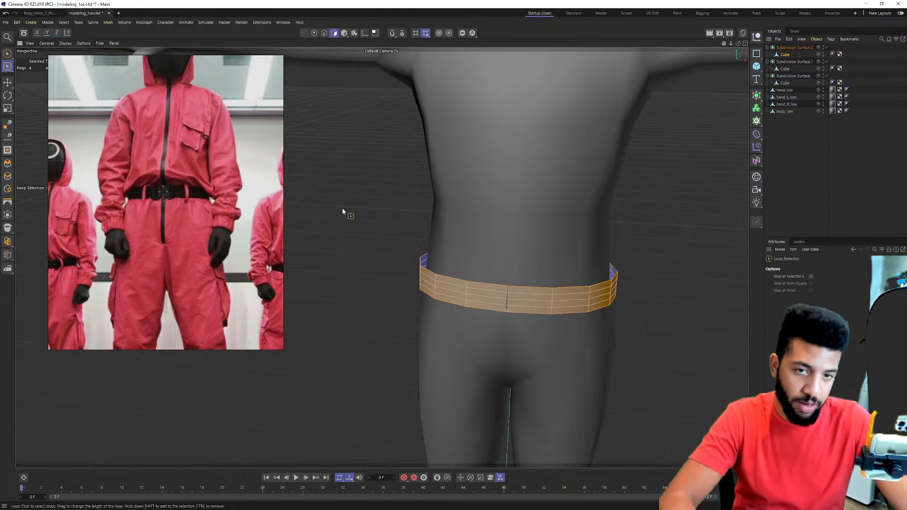
left_click(325, 33)
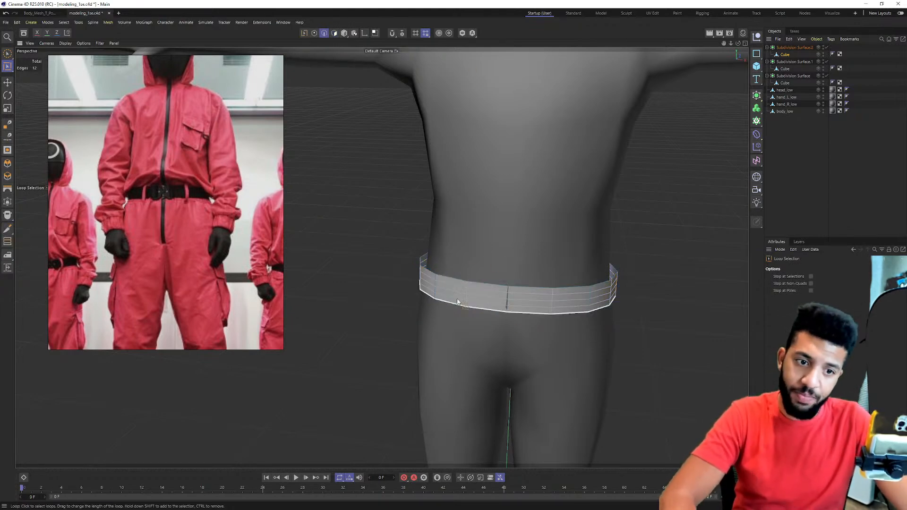
left_click(451, 283)
left_click_drag(452, 284, 455, 371, "alt")
scroll(457, 294, "up", 2)
scroll(491, 274, "up", 2)
left_click(470, 369, "shift")
Try extruding, scaling and bevelling the belt's two selected edge loops to give the band thickness.
key("d")
left_click_drag(522, 328, 522, 330)
key("ctrl+z")
key("t")
left_click_drag(585, 320, 543, 322)
key("ctrl+z")
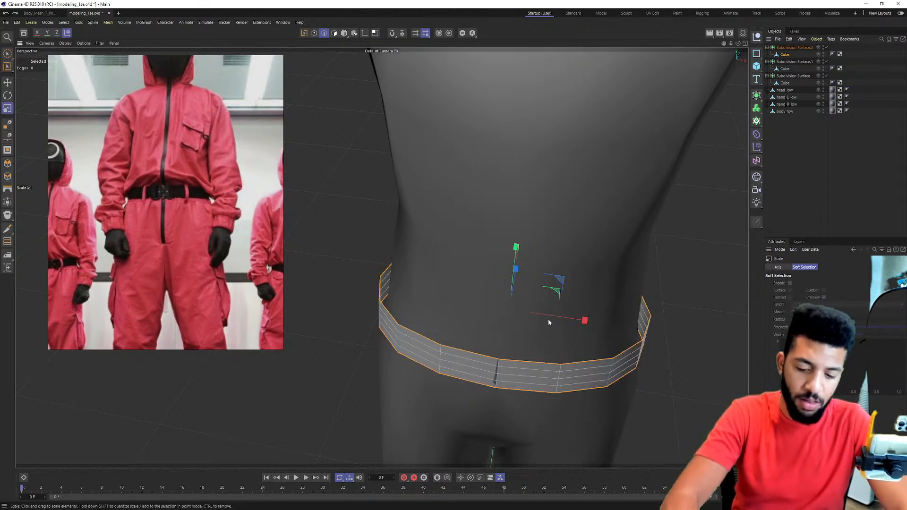
key("m")
key("s")
key("ctrl+z")
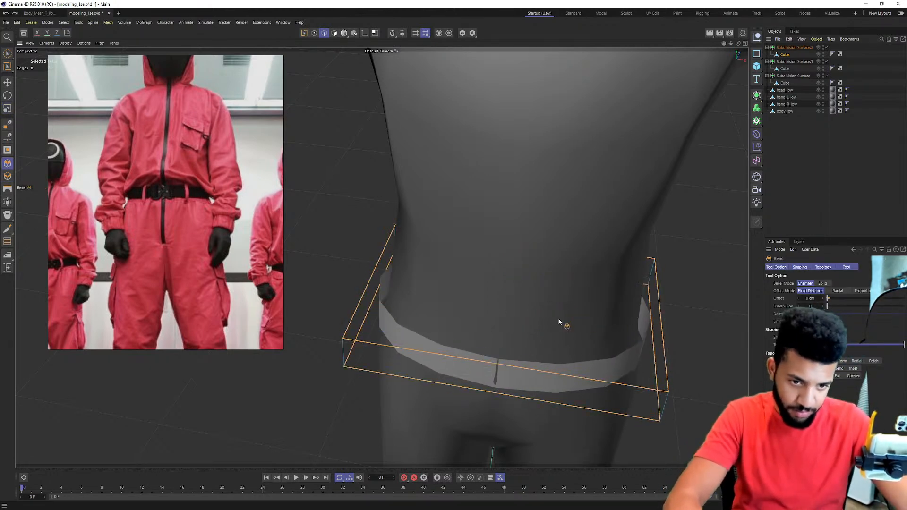
Select only the belt's top edge loop and turn off the belt's Subdivision Surface.
key("u")
key("l")
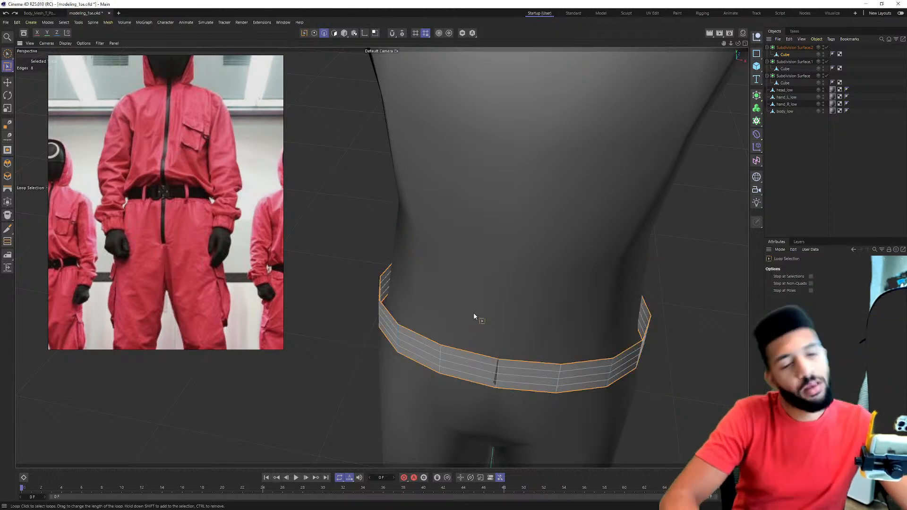
key("u")
key("l")
left_click(490, 364)
left_click(498, 388, "shift")
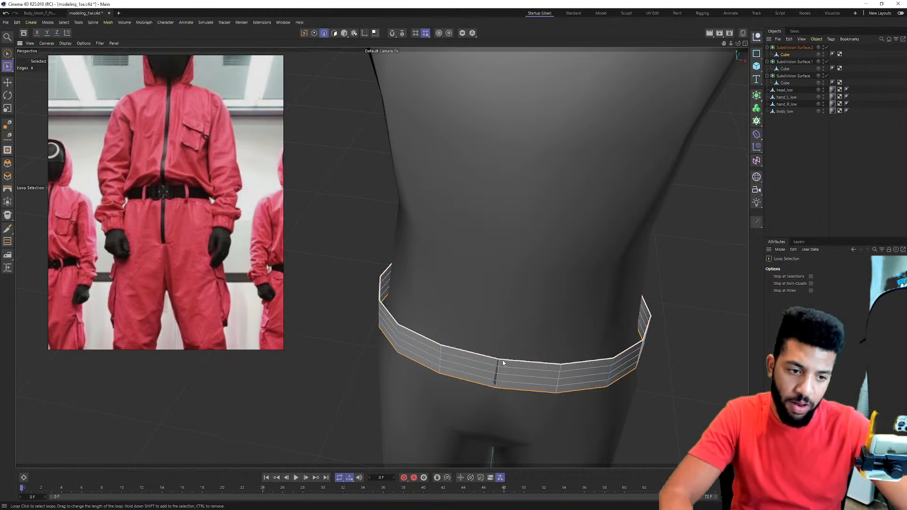
right_click(502, 365)
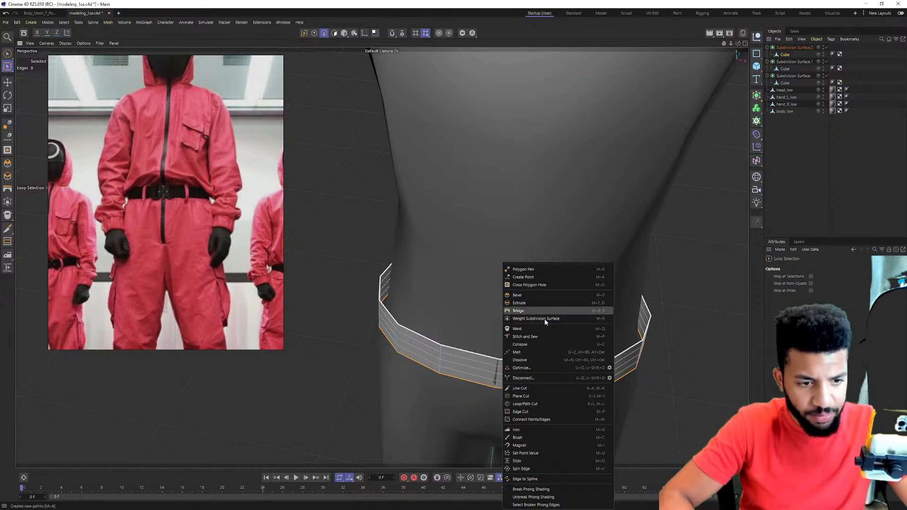
left_click(484, 338)
left_click(464, 354)
key("d")
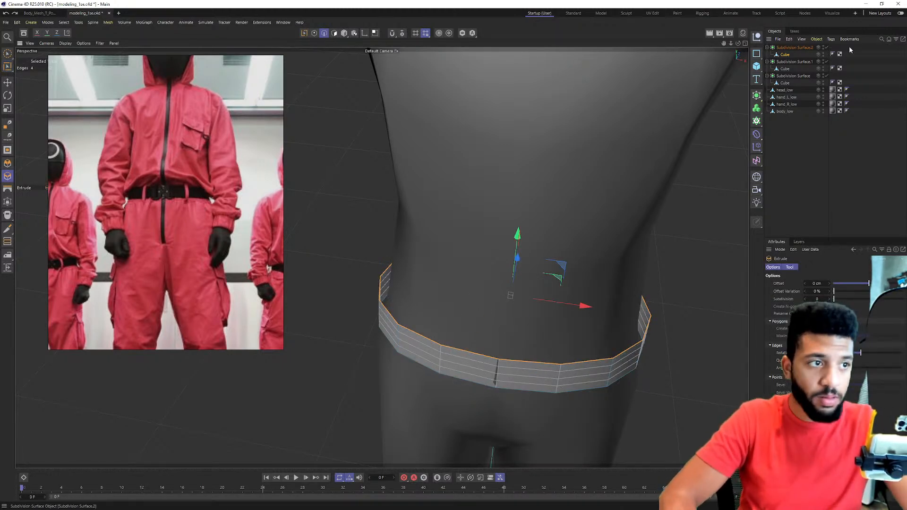
left_click(827, 47)
Try bevelling and scaling the top edge loop on the unsmoothed belt.
key("m")
key("s")
left_click_drag(594, 331, 604, 331)
key("ctrl+z")
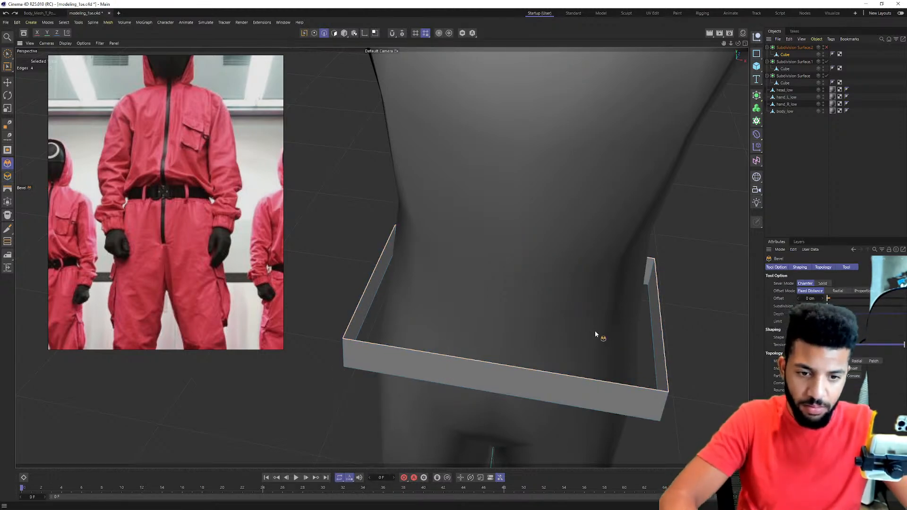
key("d")
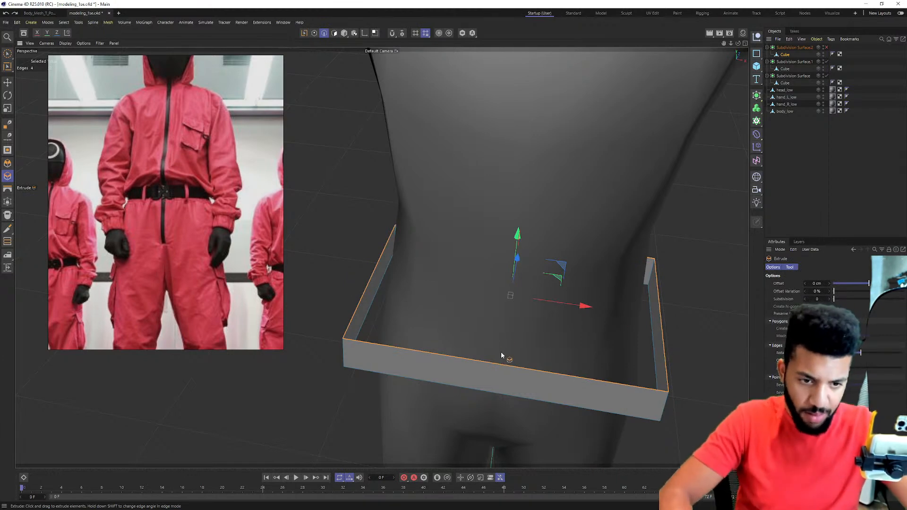
middle_click_drag(502, 354, 497, 318, "alt")
key("t")
left_click_drag(586, 289, 528, 292)
key("ctrl+z")
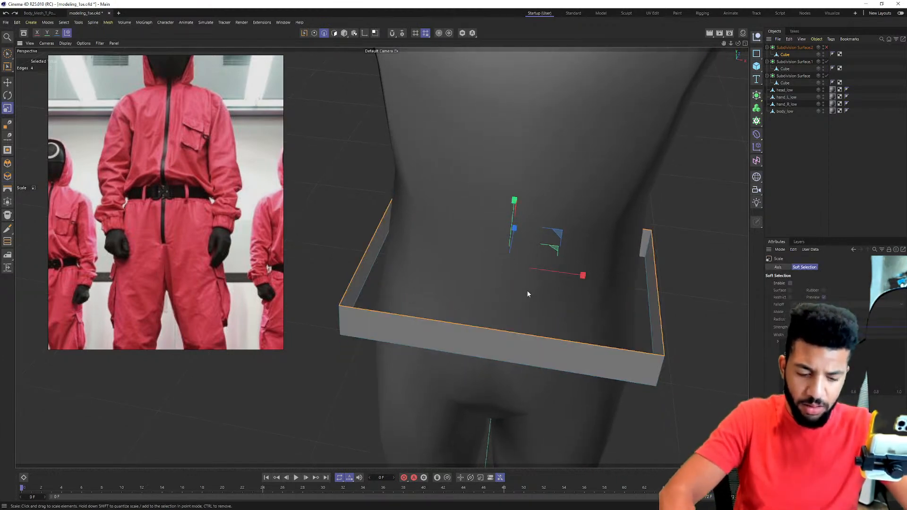
right_click(520, 280)
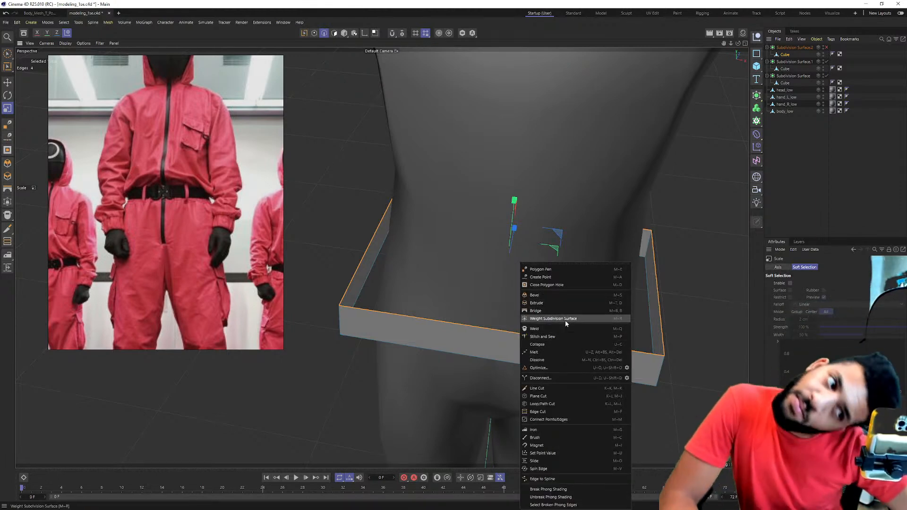
left_click(477, 333)
Add a loop cut around the belt just below its top edge.
left_click_drag(476, 355, 465, 295, "alt")
key("k")
key("l")
scroll(470, 336, "up", 5)
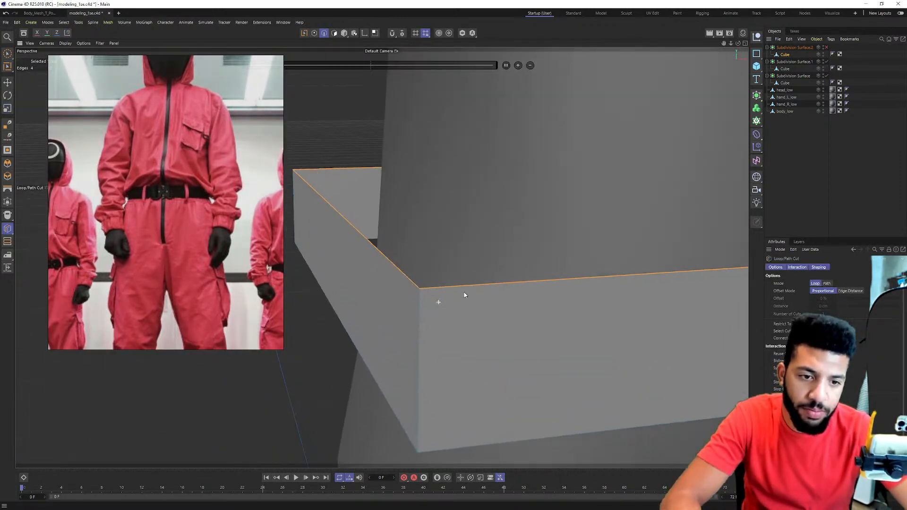
left_click(419, 296)
Extrude the belt's top edge loop inward by scaling it to form a flat upper rim.
left_click_drag(464, 282, 437, 296, "alt")
key("u")
key("l")
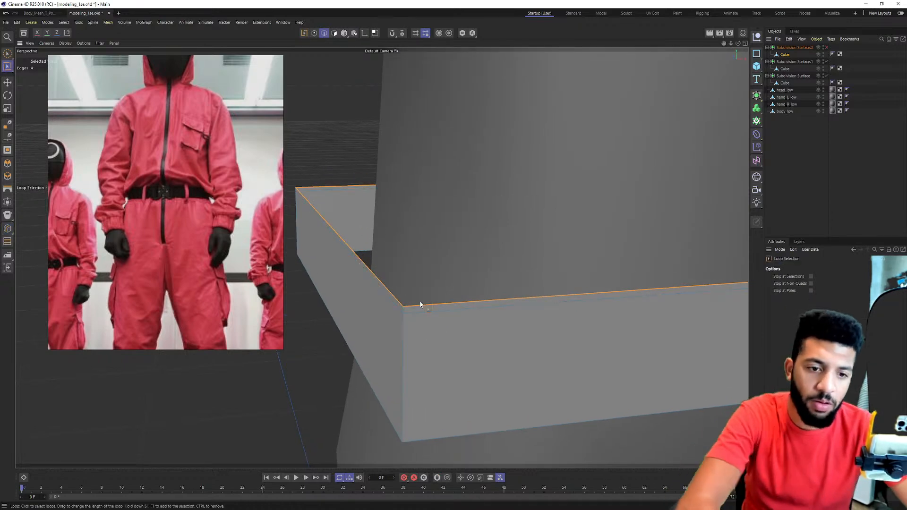
scroll(344, 361, "down", 10)
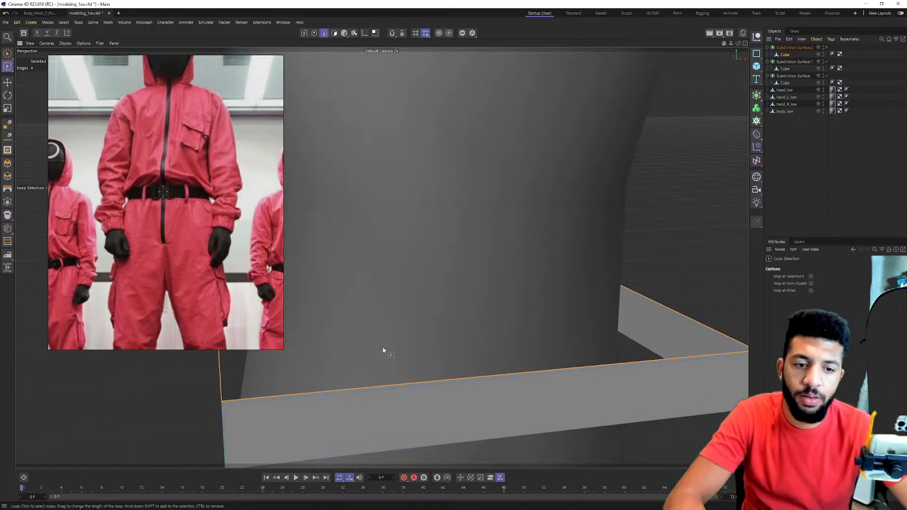
key("t")
left_click_drag(454, 331, 434, 263)
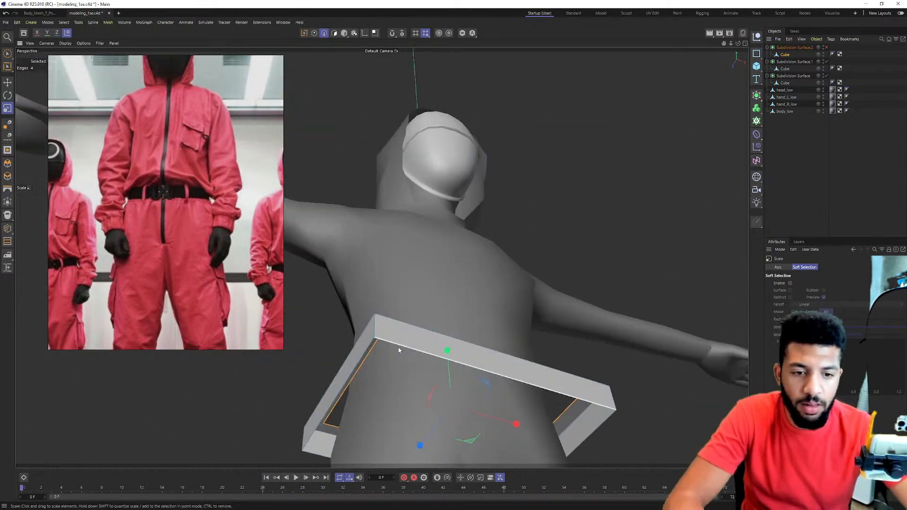
Select the belt's bottom edge loop and extrude it inward by scaling to form a matching lower rim.
key("u")
key("l")
left_click(412, 345)
right_click(412, 345)
key("d")
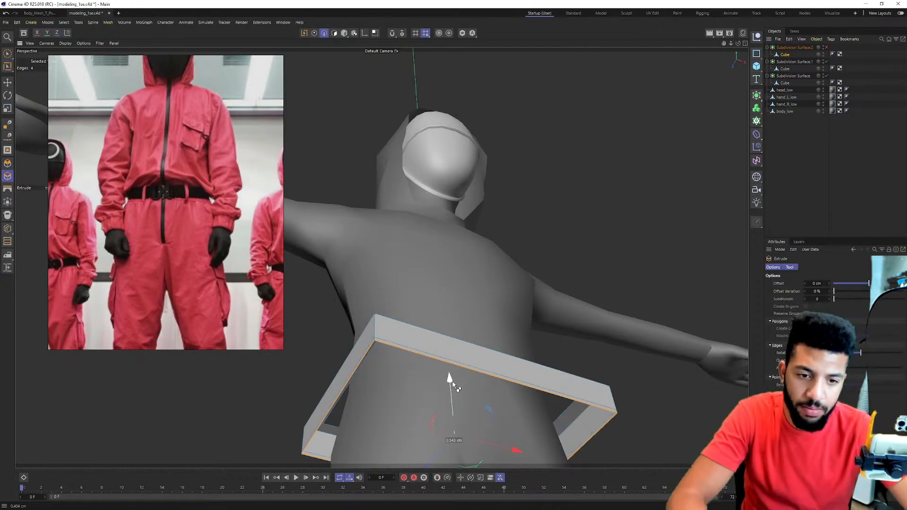
key("t")
left_click_drag(608, 443, 574, 421, "ctrl")
left_click_drag(562, 378, 506, 369, "alt")
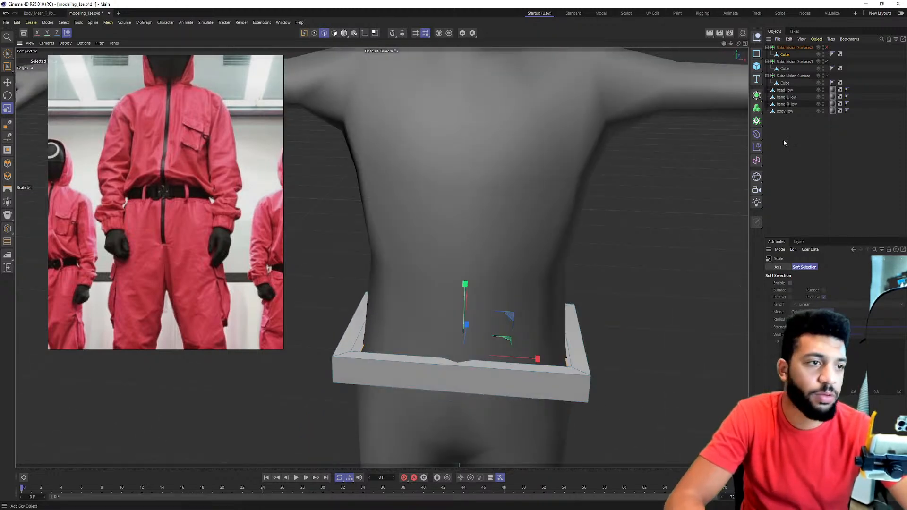
Turn the belt's Subdivision Surface back on to smooth the thickened band.
left_click(827, 47)
left_click_drag(478, 300, 524, 316, "alt")
right_click_drag(357, 387, 426, 364, "alt")
middle_click_drag(426, 363, 498, 282, "alt")
left_click_drag(498, 283, 525, 298, "alt")
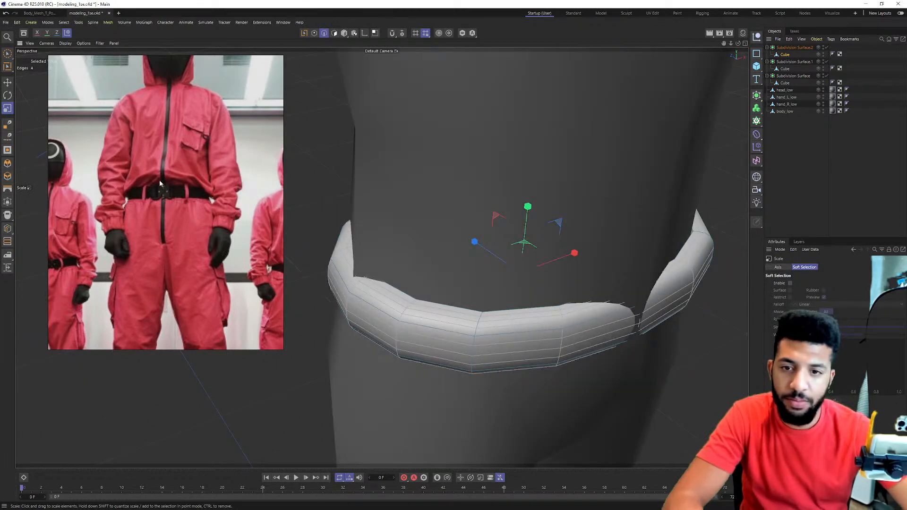
Examine the belt and buckle in the reference photo up close and compare them with the smoothed belt's front.
scroll(157, 181, "up", 4)
scroll(188, 198, "up", 3)
scroll(195, 206, "down", 2)
middle_click_drag(624, 342, 581, 312, "alt")
left_click_drag(581, 311, 547, 297, "alt")
middle_click_drag(547, 298, 523, 272, "alt")
right_click_drag(507, 257, 540, 267, "alt")
left_click_drag(541, 268, 543, 274, "alt")
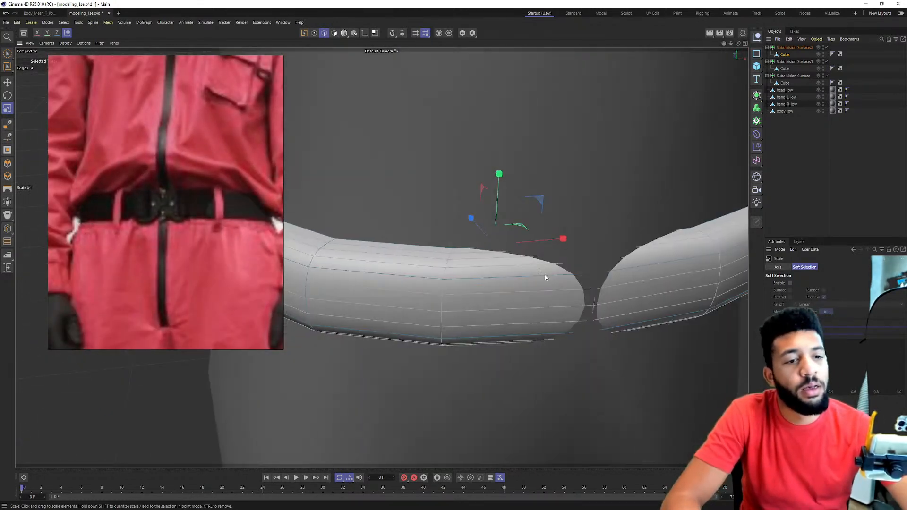
Add supporting loop cuts near the belt's top and bottom edges to sharpen its smoothed rims.
key("k")
key("l")
middle_click_drag(456, 283, 619, 262, "alt")
right_click_drag(618, 263, 507, 278, "alt")
right_click_drag(448, 291, 484, 282, "alt")
left_click(446, 267)
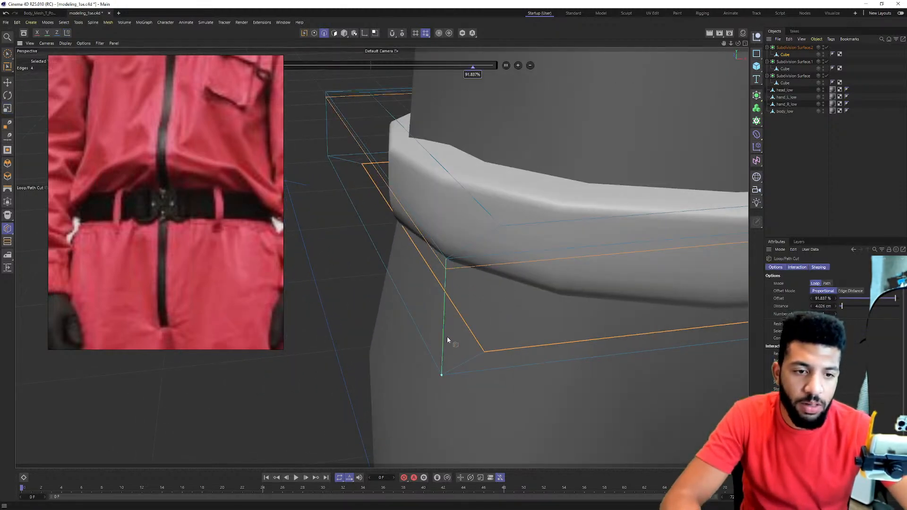
left_click(445, 366)
mouse_move(476, 277)
left_mouse_down("alt")
mouse_move(417, 310)
mouse_move(423, 280)
mouse_move(480, 282)
left_mouse_up("alt")
left_click(444, 306)
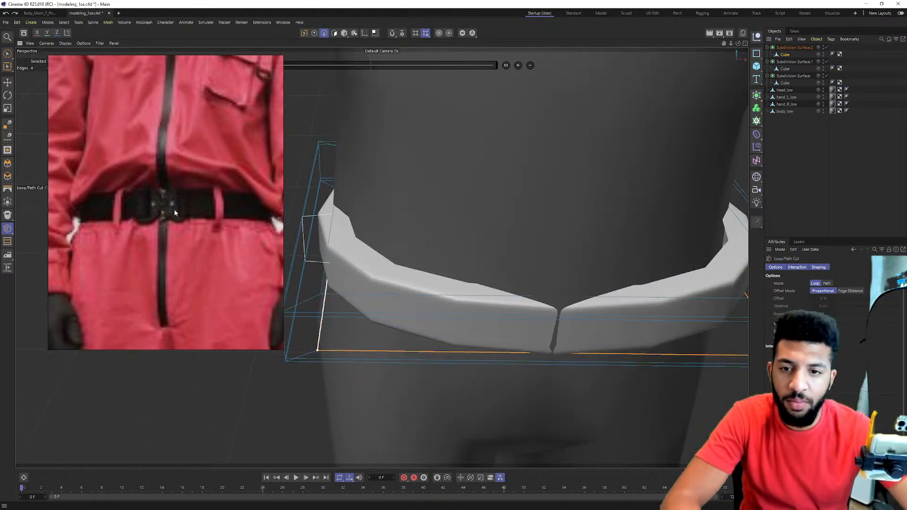
scroll(170, 208, "up", 5)
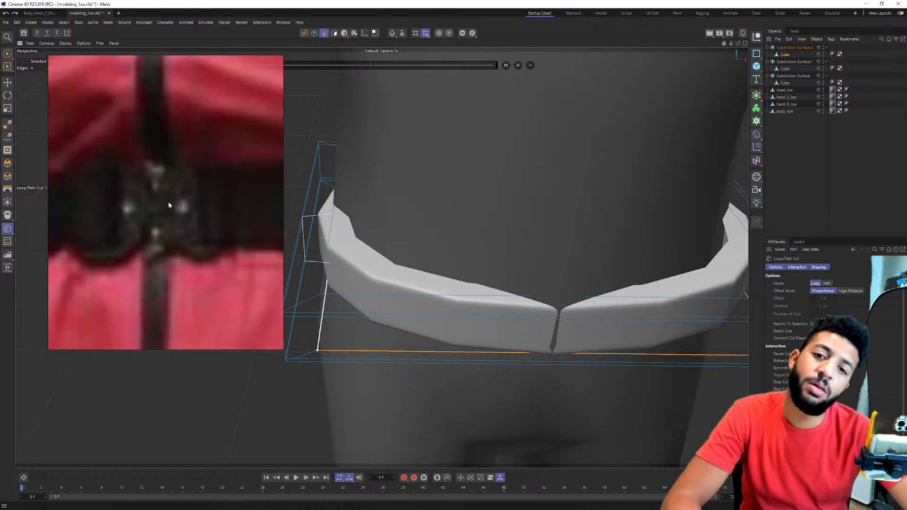
Save the project and clear the belt selection to view the smoothed belt on the body.
scroll(168, 205, "down", 1)
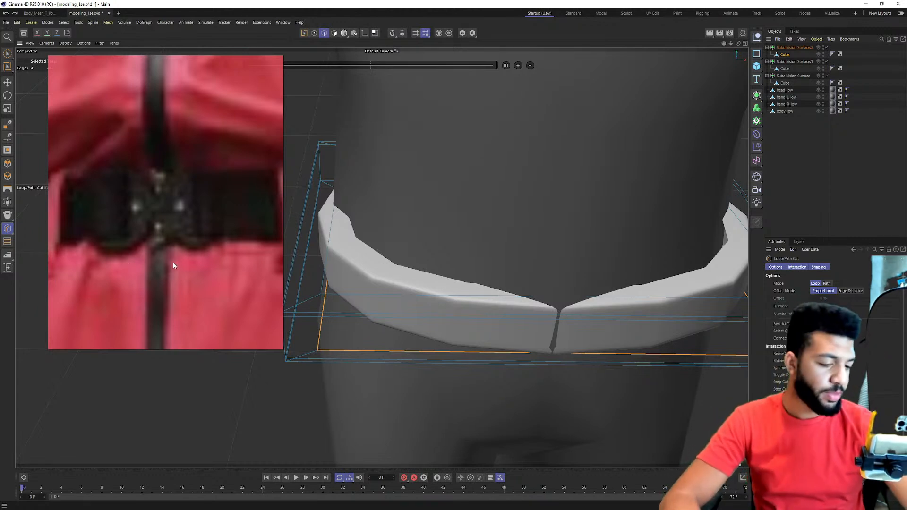
left_click(6, 22)
left_click(14, 93)
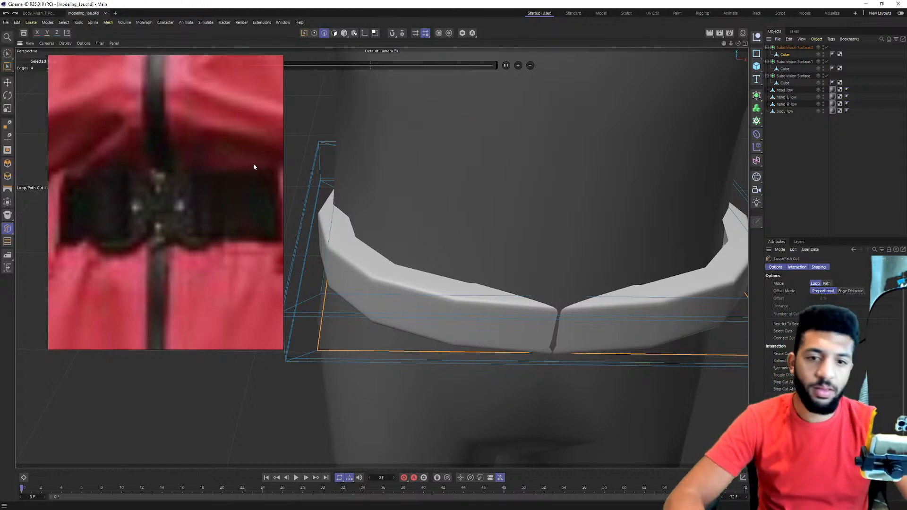
left_click_drag(558, 292, 478, 152, "alt")
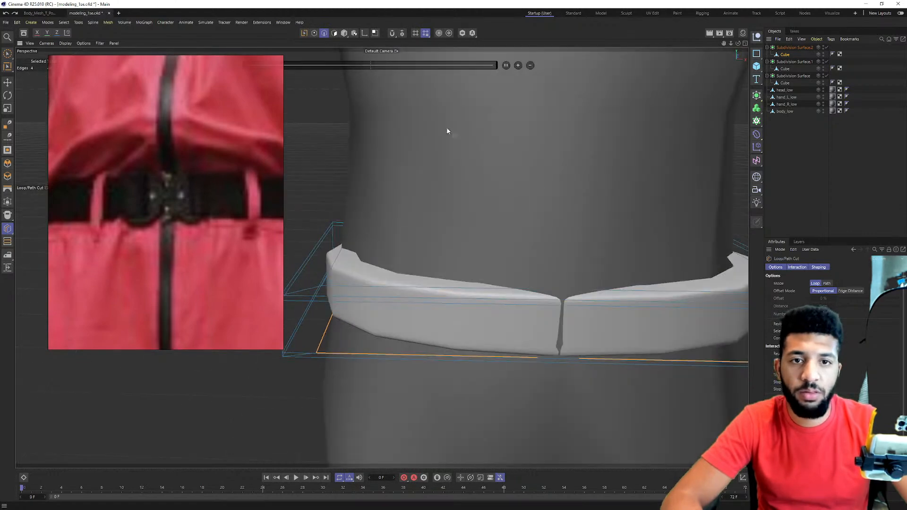
right_click_drag(609, 152, 712, 196, "alt")
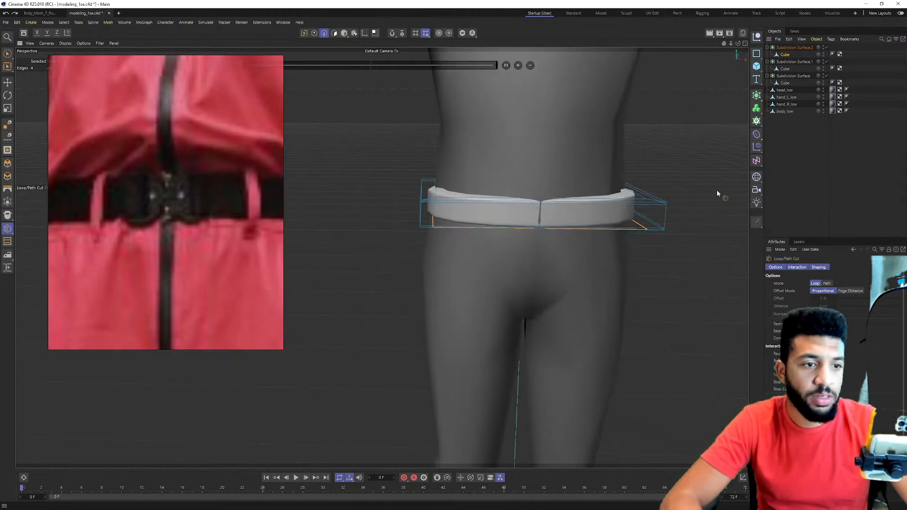
left_click(800, 157)
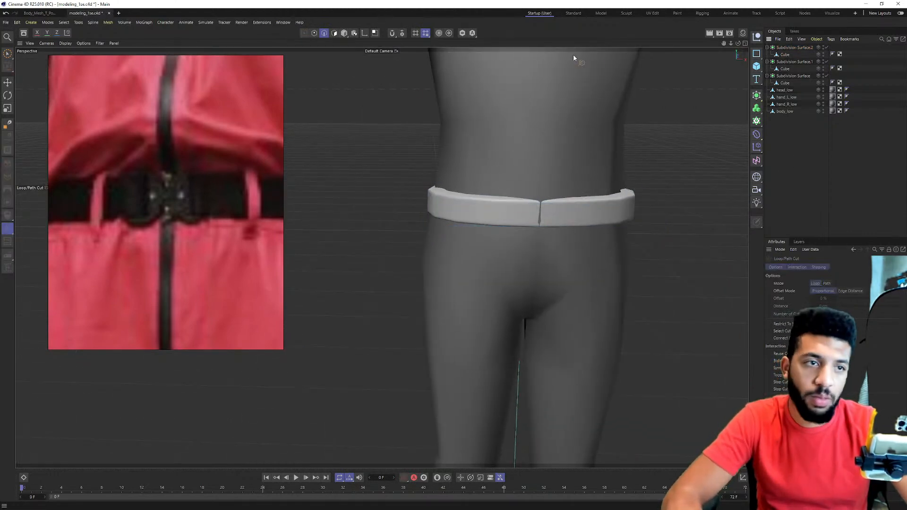
Add a cylinder primitive, scale it down uniformly and raise it from the floor to waist height.
left_click_drag(758, 71, 816, 77)
key("t")
left_click_drag(651, 238, 369, 323)
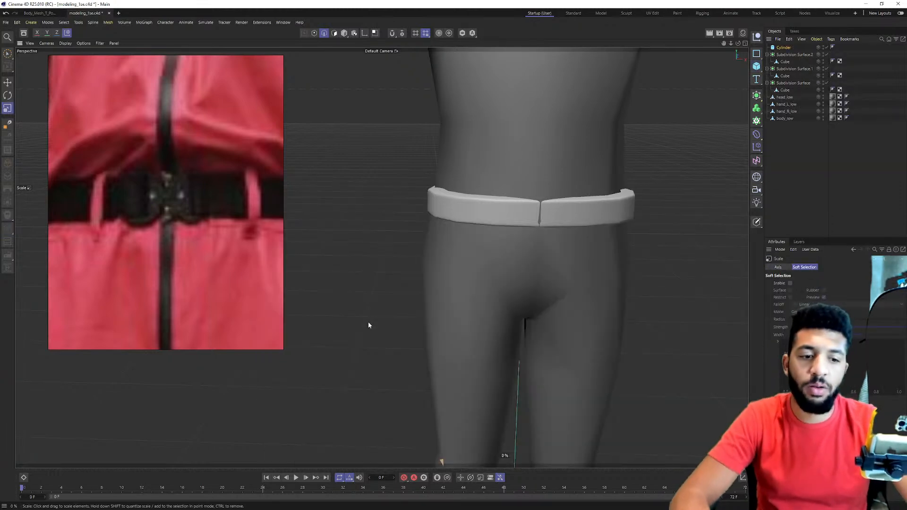
middle_click_drag(511, 321, 503, 251, "alt")
scroll(503, 251, "down", 6)
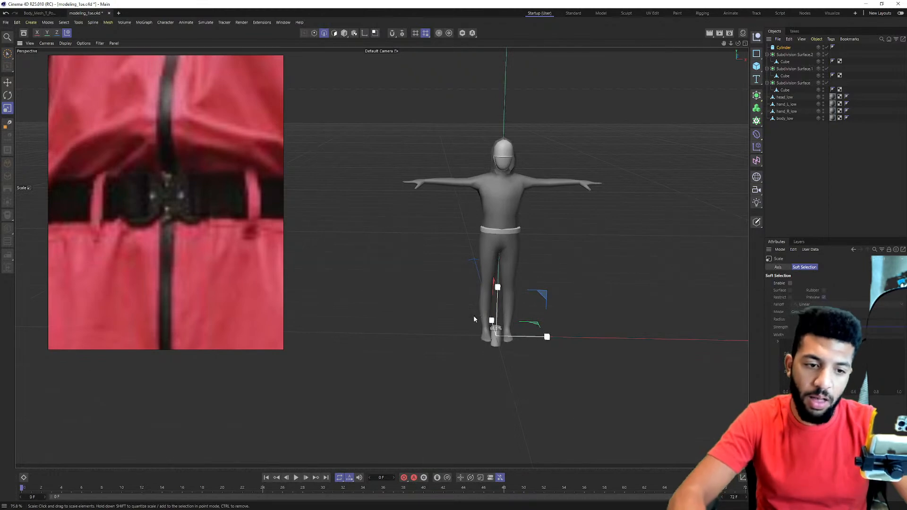
key("e")
left_click_drag(493, 326, 497, 215)
Lower the cylinder onto the belt front, shrink it to about belt height and place it just beside the centre seam.
right_click_drag(498, 221, 597, 162, "alt")
right_click_drag(532, 196, 480, 203, "alt")
left_click_drag(609, 159, 539, 183)
key("ctrl+z")
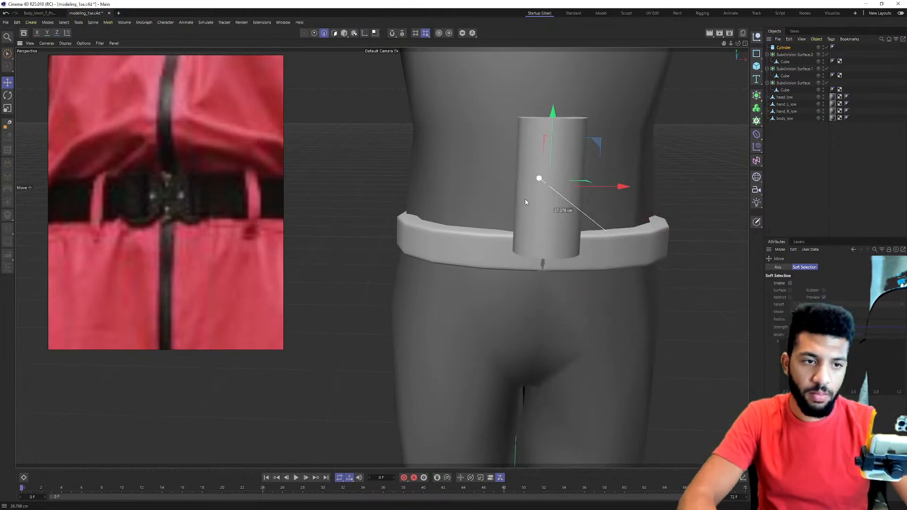
left_click_drag(552, 112, 553, 174)
key("t")
left_click_drag(640, 239, 458, 266)
right_click_drag(531, 252, 599, 225, "alt")
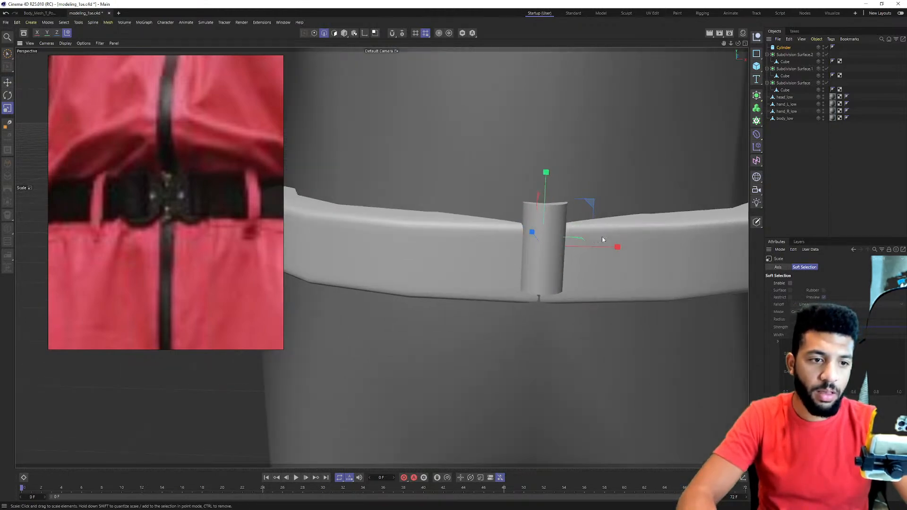
left_click_drag(609, 247, 546, 240)
left_click_drag(505, 175, 472, 205)
Display the shaded models with their mesh lines and examine the cylinder's segments against the belt.
key("t")
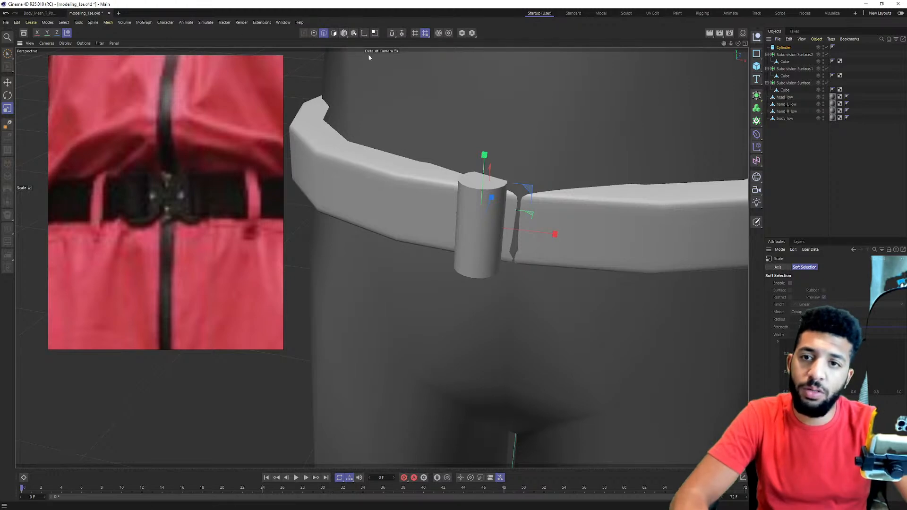
left_click(64, 43)
left_click(71, 63)
scroll(488, 190, "up", 3)
left_click_drag(488, 190, 510, 192, "alt")
scroll(492, 192, "up", 3)
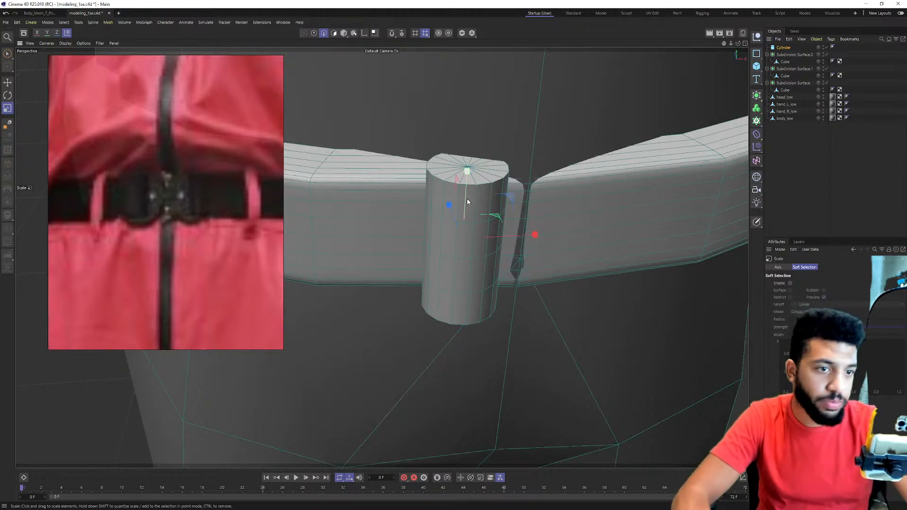
left_click_drag(466, 199, 444, 220, "alt")
key("e")
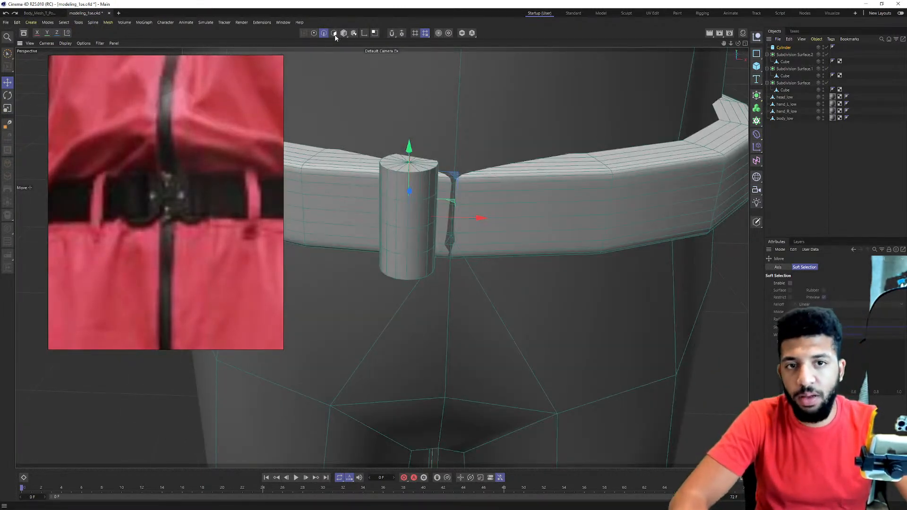
left_click_drag(636, 121, 487, 164, "alt")
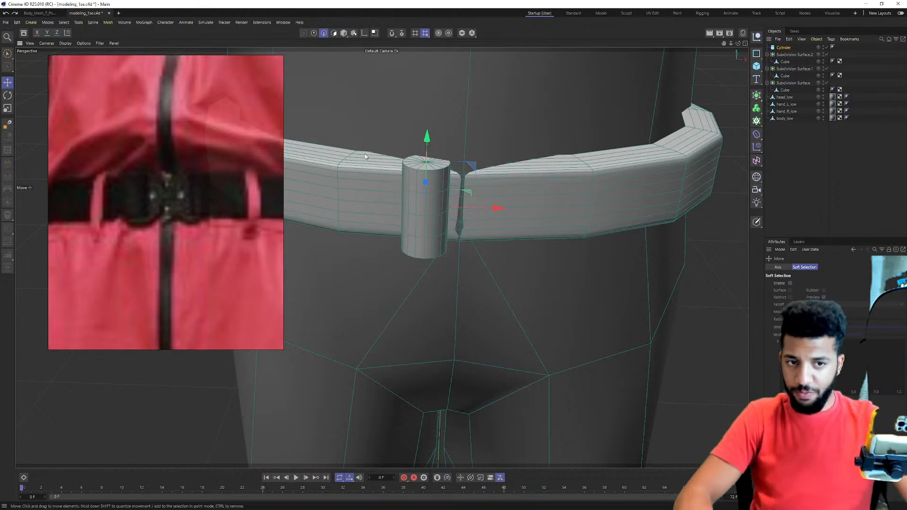
scroll(412, 158, "down", 5)
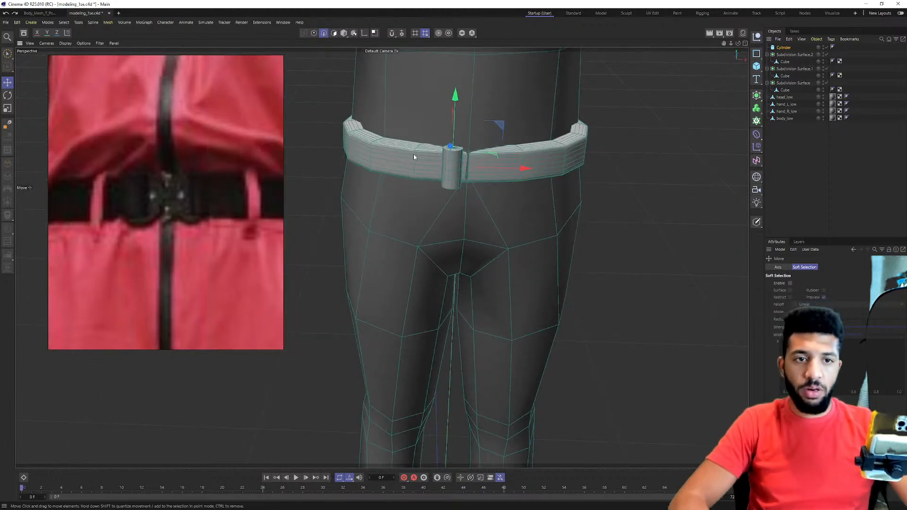
Add a cube primitive, scale it down uniformly and raise it to waist height.
left_click(756, 66)
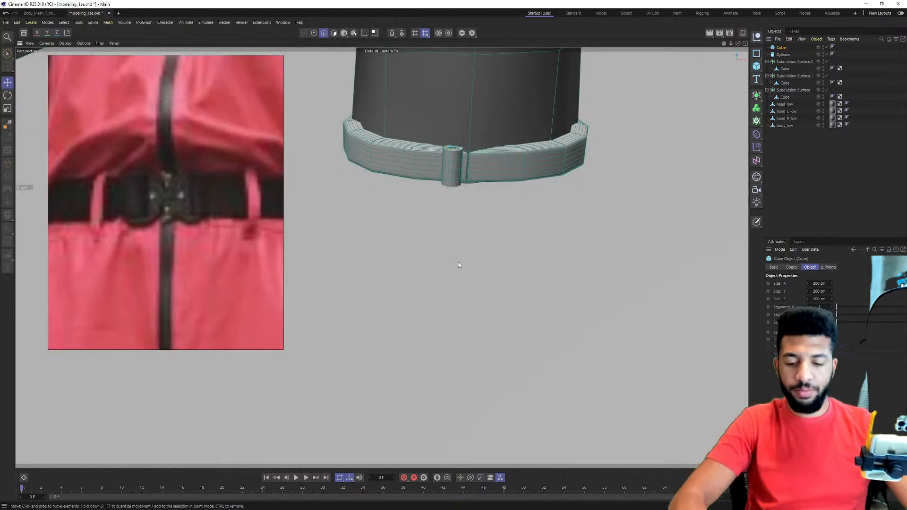
key("t")
left_click_drag(665, 248, 360, 406)
key("e")
left_click_drag(562, 352, 597, 242)
Move the cube forward out of the body to sit in front of the belt's centre seam.
scroll(597, 243, "up", 6)
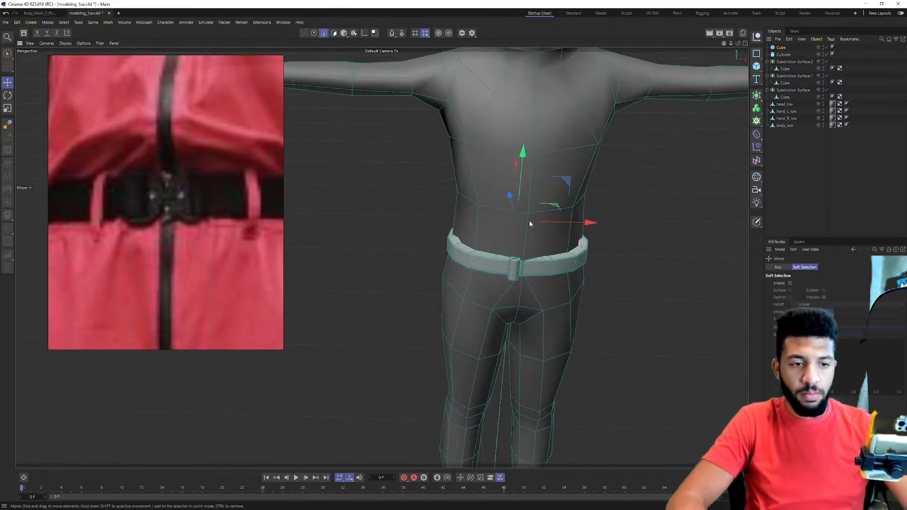
left_click_drag(508, 195, 508, 267)
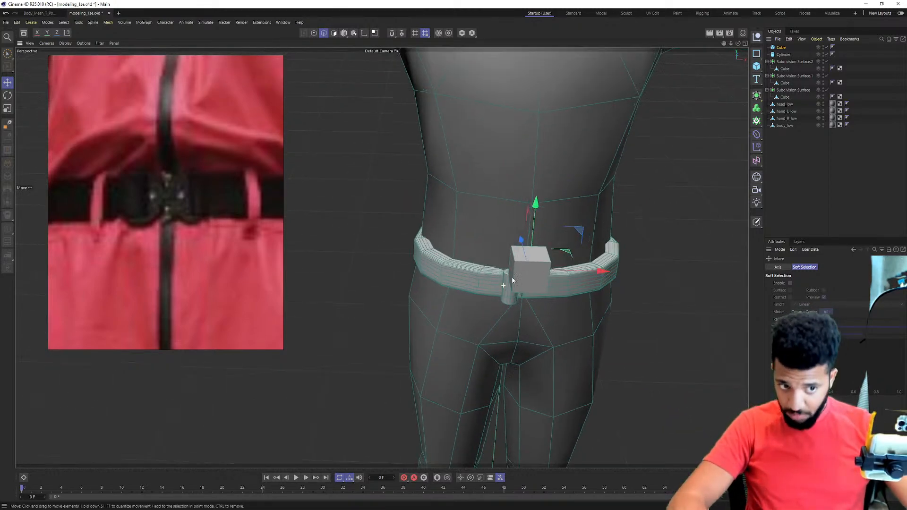
scroll(411, 194, "up", 4)
left_click_drag(427, 170, 428, 244)
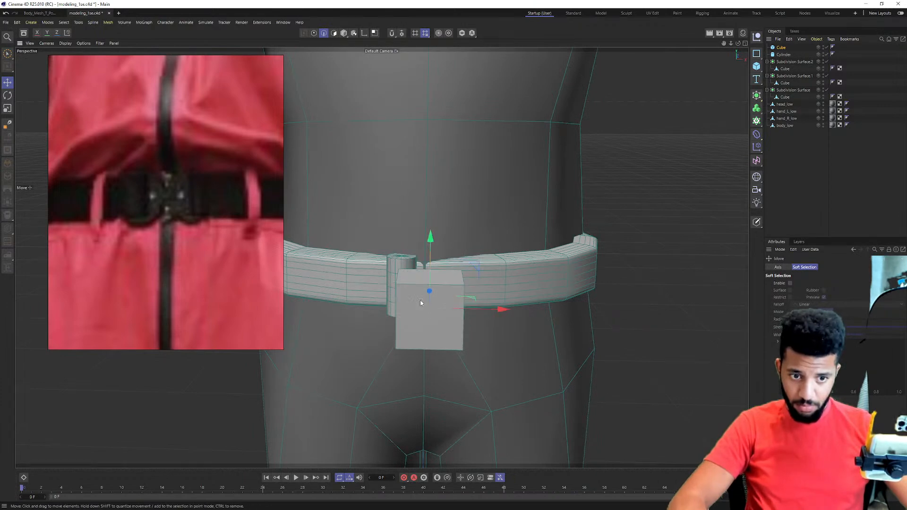
Widen the cube in front of the belt along its X axis to form the buckle block.
left_click_drag(421, 299, 384, 323, "alt")
left_click_drag(477, 268, 437, 225, "alt")
scroll(444, 267, "up", 6)
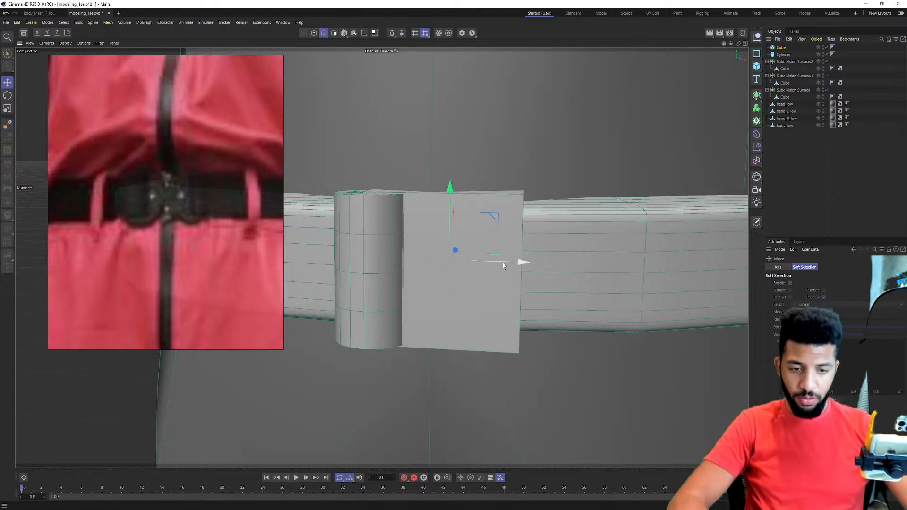
key("t")
left_click_drag(522, 262, 544, 269)
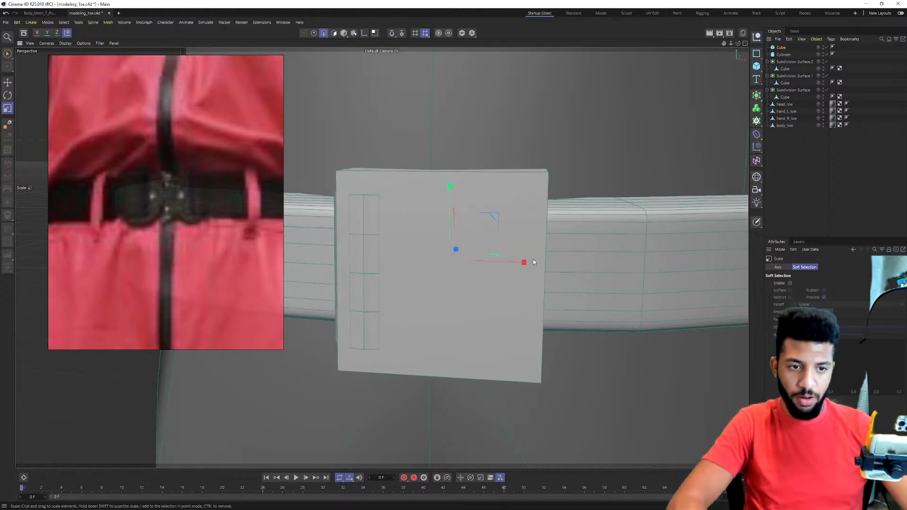
key("ctrl+z")
left_click(344, 33)
left_click_drag(524, 262, 569, 268)
key("r")
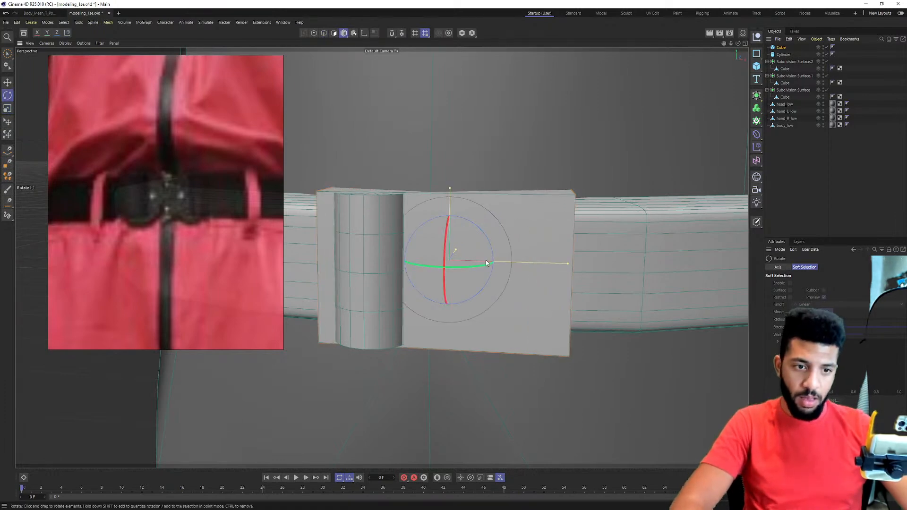
Shift the buckle cube sideways along the X axis beside the cylinder and scale it taller than the belt.
key("e")
left_click_drag(491, 262, 510, 277)
key("t")
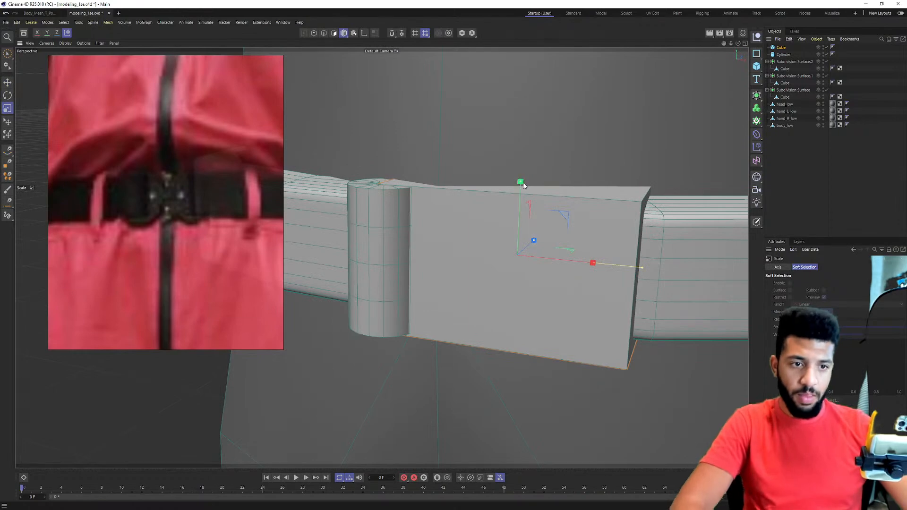
left_click_drag(520, 183, 528, 200)
left_click_drag(481, 165, 466, 199)
Make the cube editable and cut two horizontal and two vertical edge loops near the borders of its front face.
key("m")
key("l")
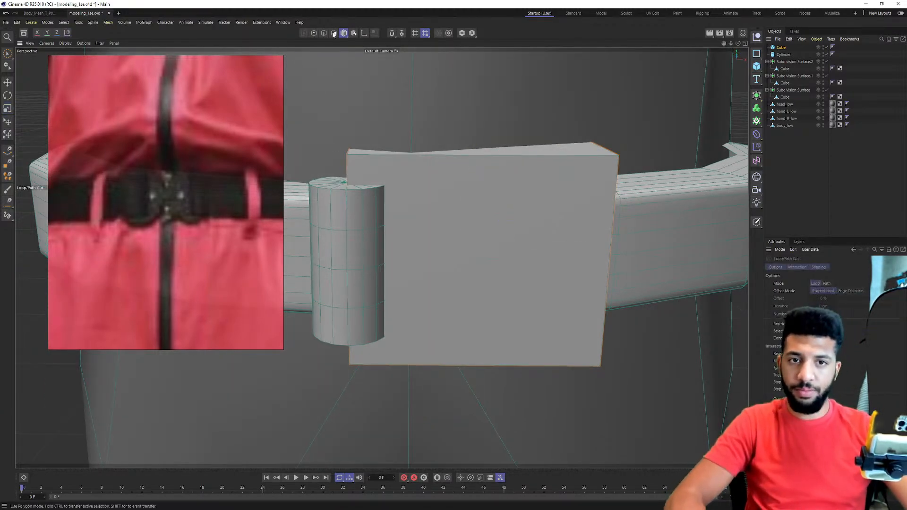
key("c")
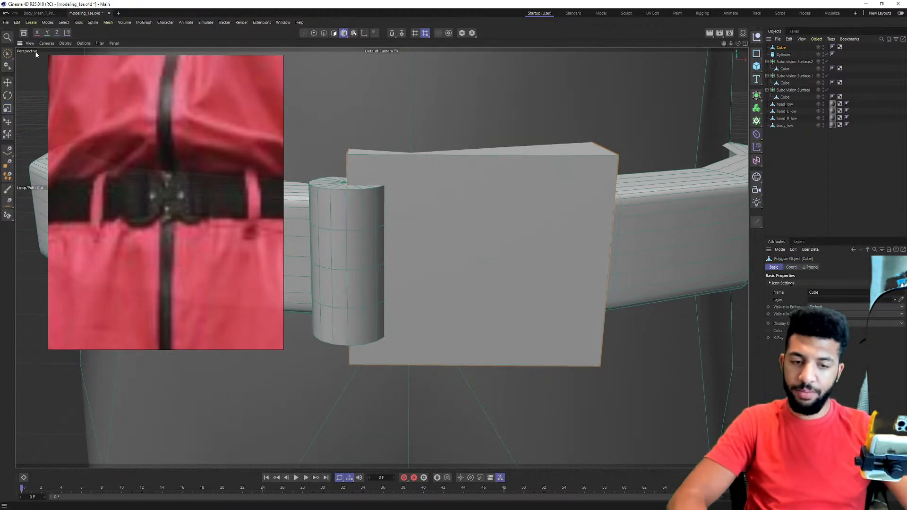
left_click(334, 33)
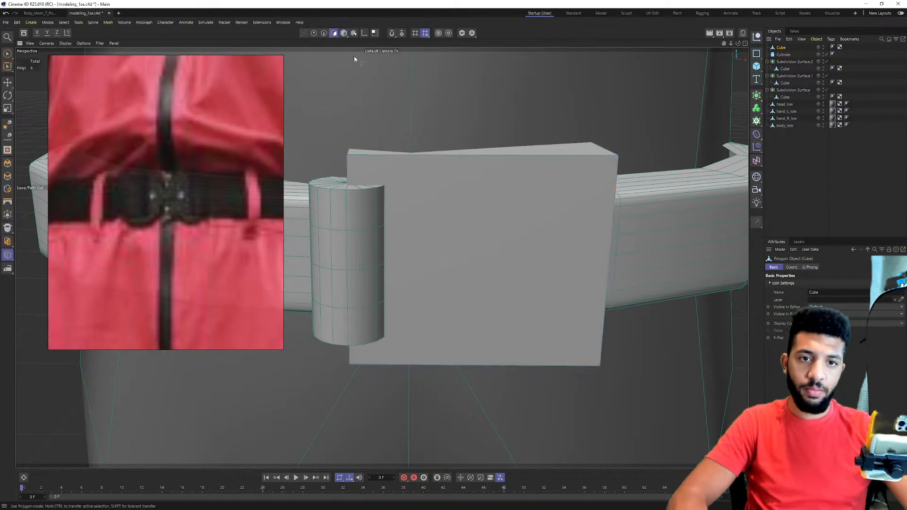
left_click(348, 180)
left_click_drag(361, 348, 347, 356, "alt")
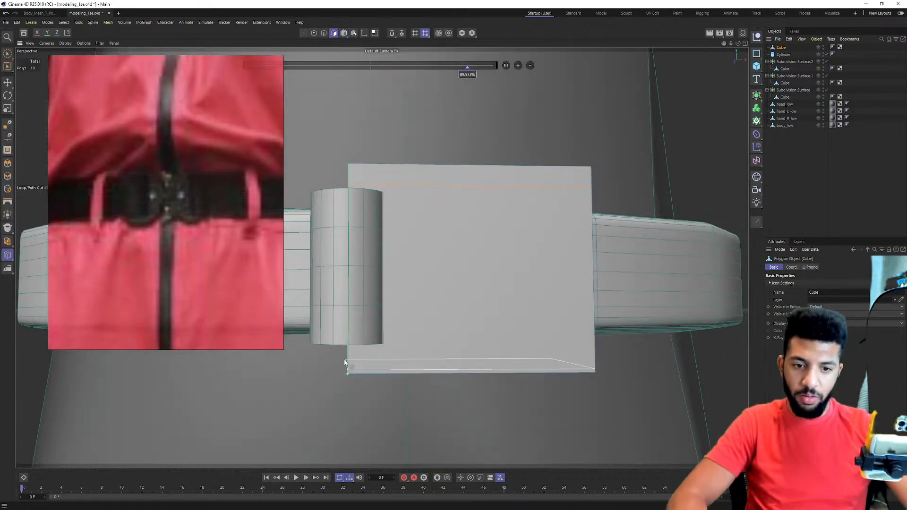
left_click(347, 356)
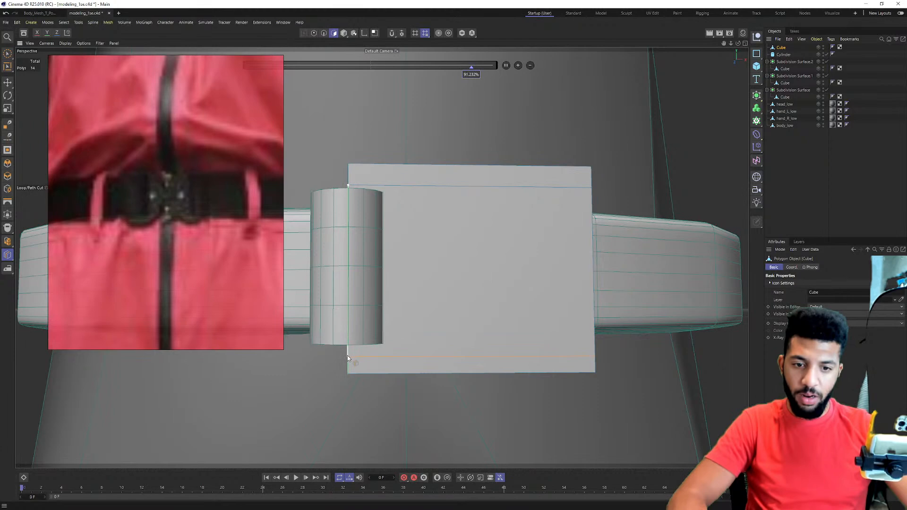
left_click(413, 165)
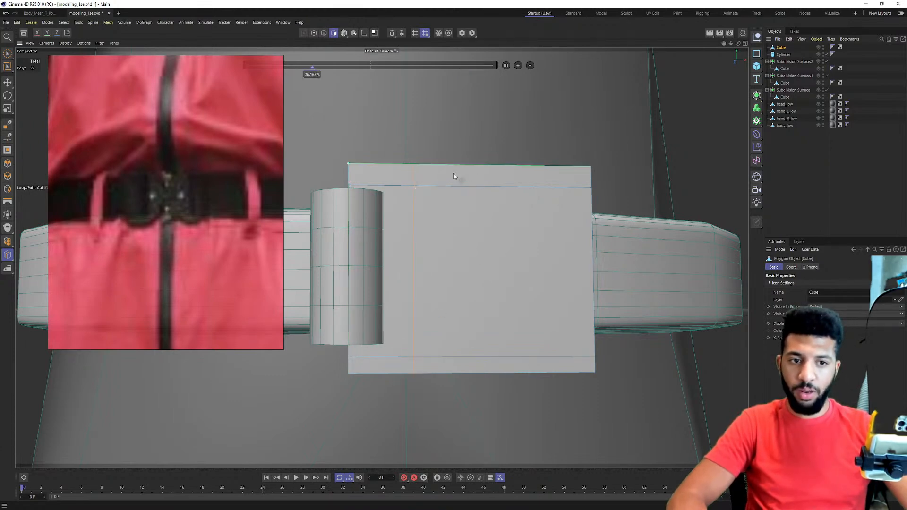
left_click(553, 175)
left_click_drag(539, 216, 658, 265, "alt")
left_click(530, 248)
key("i")
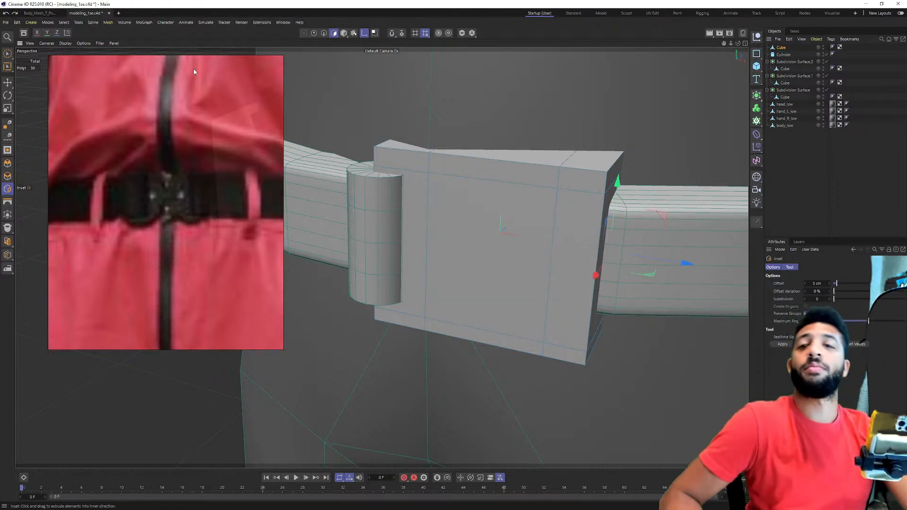
left_click(7, 53)
left_click(588, 223)
left_click_drag(588, 222, 527, 213, "alt")
left_click(527, 213)
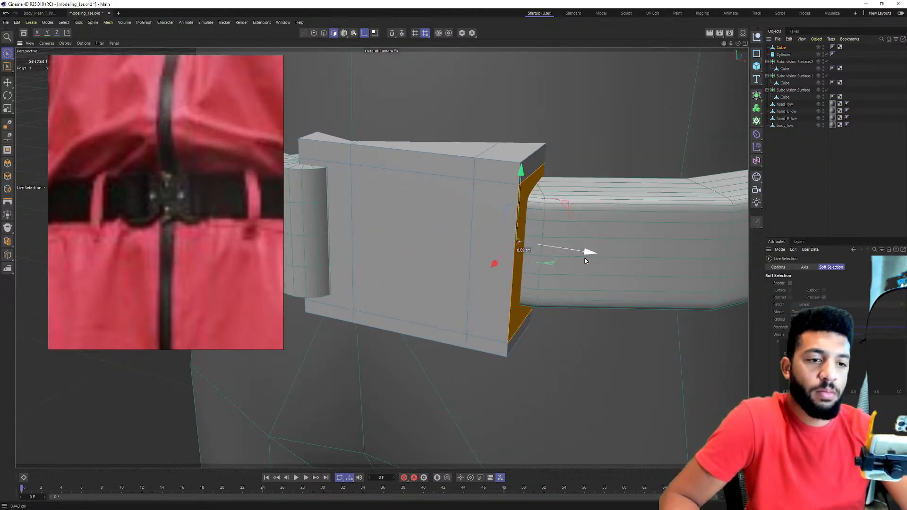
left_click_drag(579, 251, 579, 251)
key("ctrl+z")
Select the middle faces on both narrow sides of the buckle cube and scale them inward, leaving the corners flared.
left_click_drag(348, 185, 340, 191, "alt")
middle_click_drag(340, 190, 514, 220, "alt")
left_click_drag(513, 220, 406, 170, "alt")
left_click(466, 208)
left_click_drag(561, 232, 522, 248, "alt")
left_click(586, 230, "shift")
key("t")
left_click_drag(489, 207, 459, 169, "alt")
key("ctrl+z")
left_click_drag(443, 200, 410, 255, "alt")
Extrude the central front face of the buckle slightly outward and return to object-level editing with the cube selected.
left_click(455, 235)
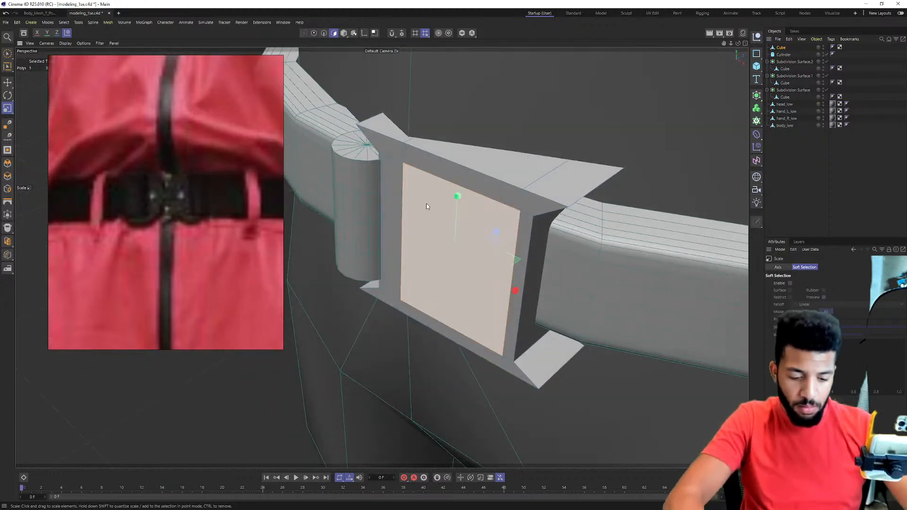
key("d")
mouse_move(418, 296)
left_mouse_down()
mouse_move(373, 297)
mouse_move(433, 297)
left_mouse_up()
left_click_drag(520, 199, 478, 171, "alt")
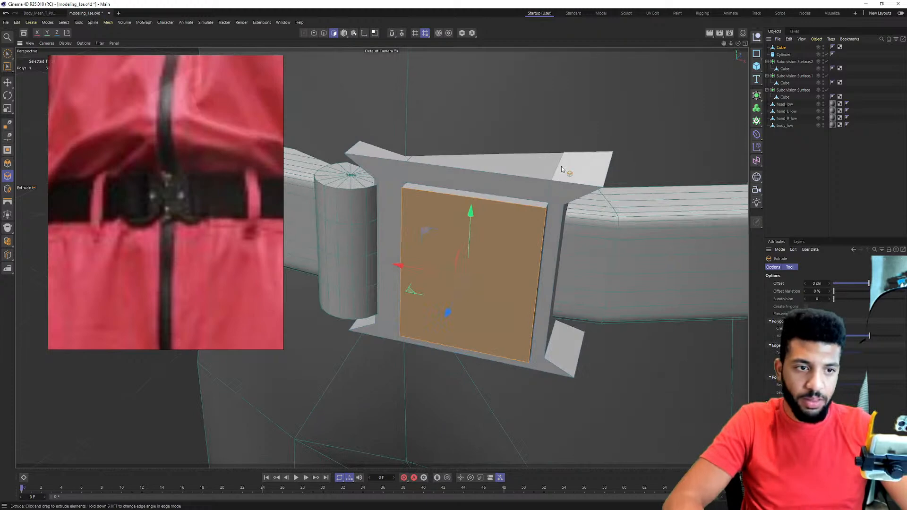
left_click(344, 33)
mouse_move(496, 208)
left_mouse_down("alt")
mouse_move(504, 214)
mouse_move(492, 217)
mouse_move(501, 218)
left_mouse_up("alt")
left_click(781, 48)
left_click_drag(469, 172, 445, 255, "alt")
scroll(419, 199, "down", 10)
scroll(446, 255, "down", 5)
scroll(446, 255, "up", 3)
middle_click_drag(517, 219, 459, 236, "alt")
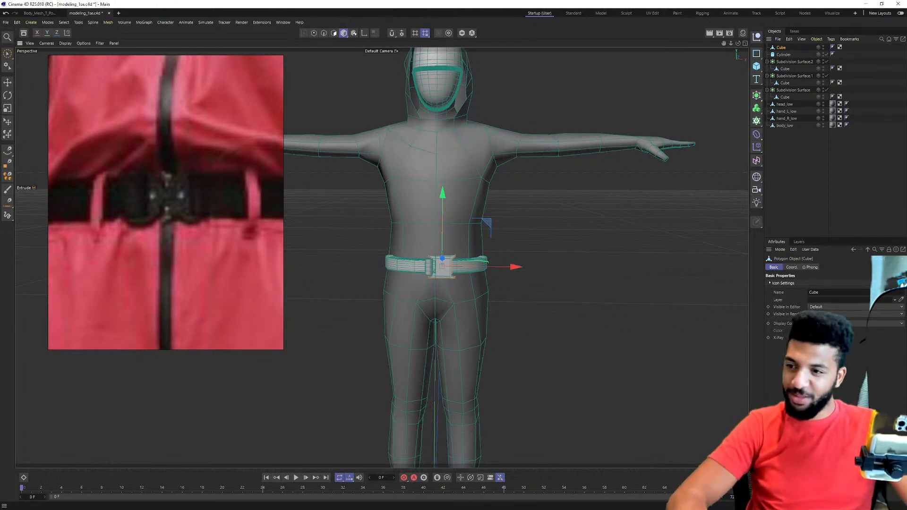
left_click_drag(304, 209, 724, 125, "alt")
left_click(784, 55)
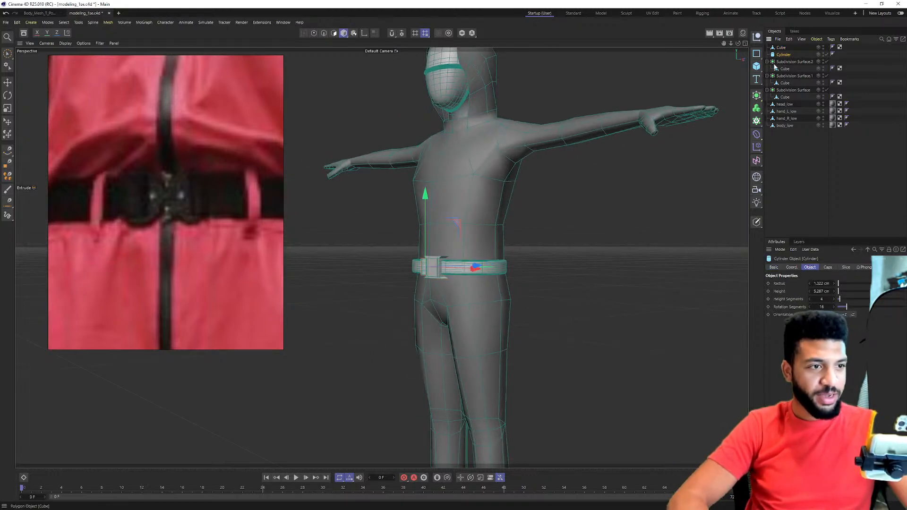
left_click(770, 62)
left_click(772, 69)
left_click(768, 69)
left_click(781, 48, "shift")
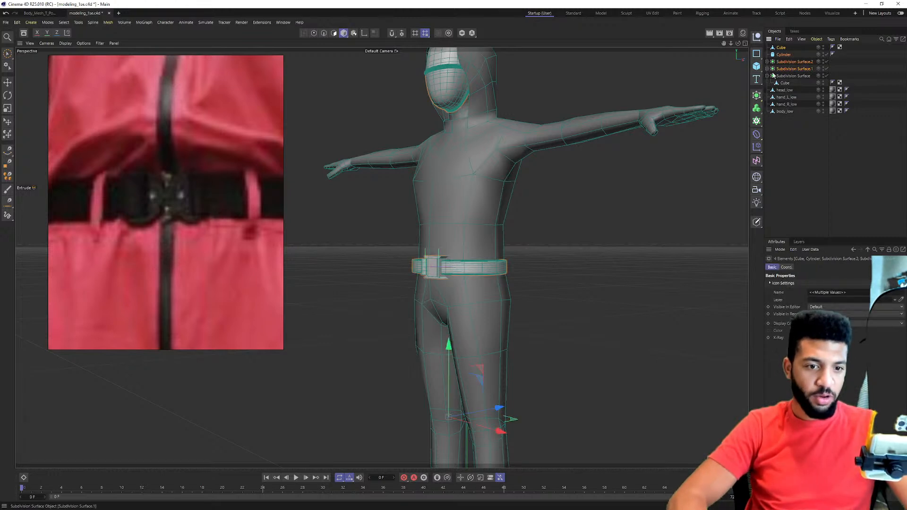
left_click_drag(481, 265, 448, 333, "alt")
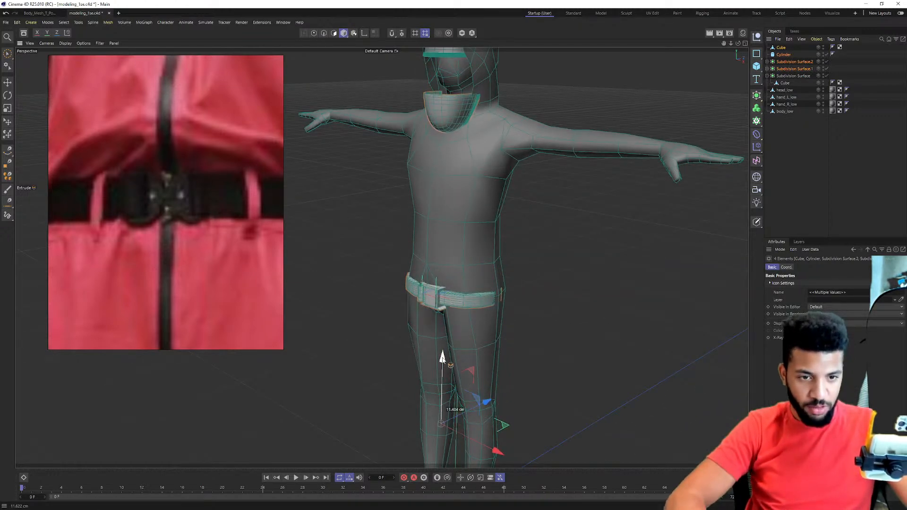
Select the buckle cube, the cylinder and Subdivision Surface.2 with its child, and lower them about 5 cm along the Y axis.
left_click(782, 55)
left_click(781, 48, "shift")
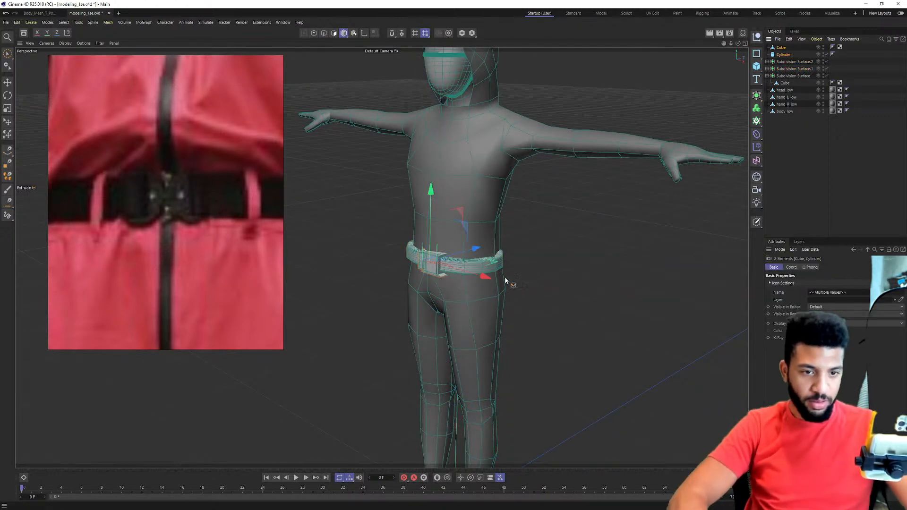
left_click(777, 62)
left_click(767, 62)
left_click(784, 68)
left_click(780, 47, "shift")
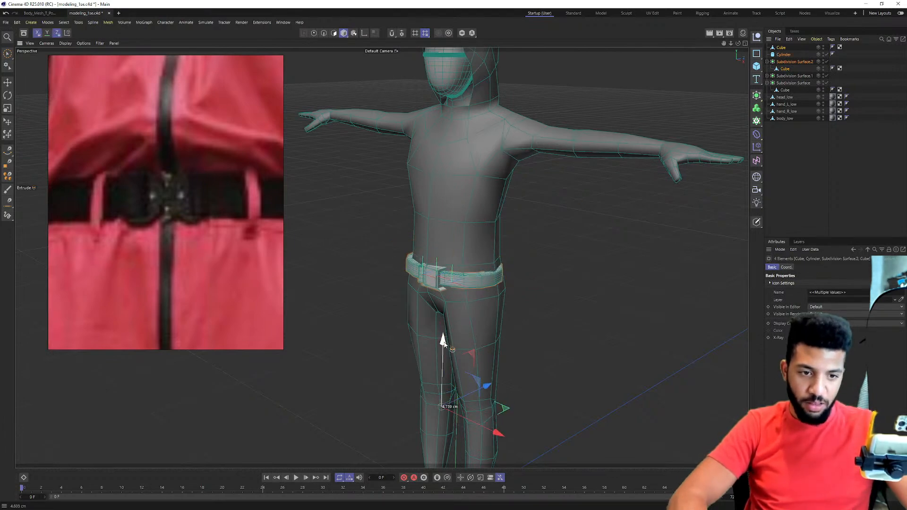
left_click_drag(455, 337, 435, 274, "alt")
scroll(431, 272, "up", 3)
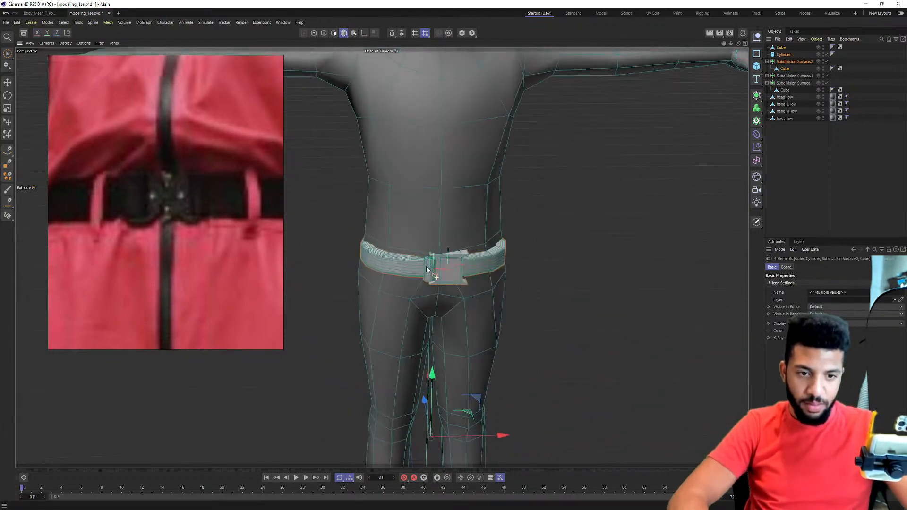
Fine-tune the height of the belt parts on the waist against the full-figure reference photo.
scroll(430, 270, "down", 3)
scroll(142, 214, "down", 5)
scroll(141, 217, "down", 4)
middle_click_drag(143, 218, 178, 331)
scroll(157, 256, "up", 4)
left_click_drag(369, 269, 414, 261, "alt")
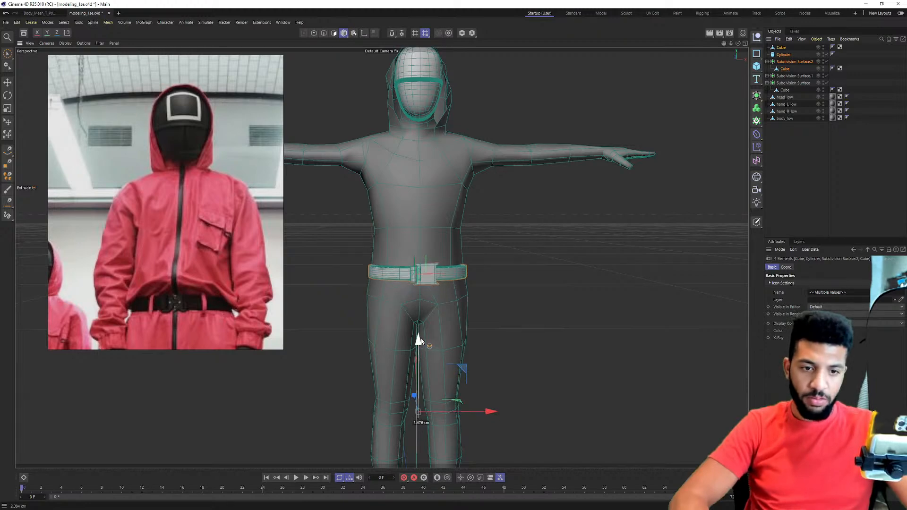
left_click_drag(421, 337, 444, 257, "alt")
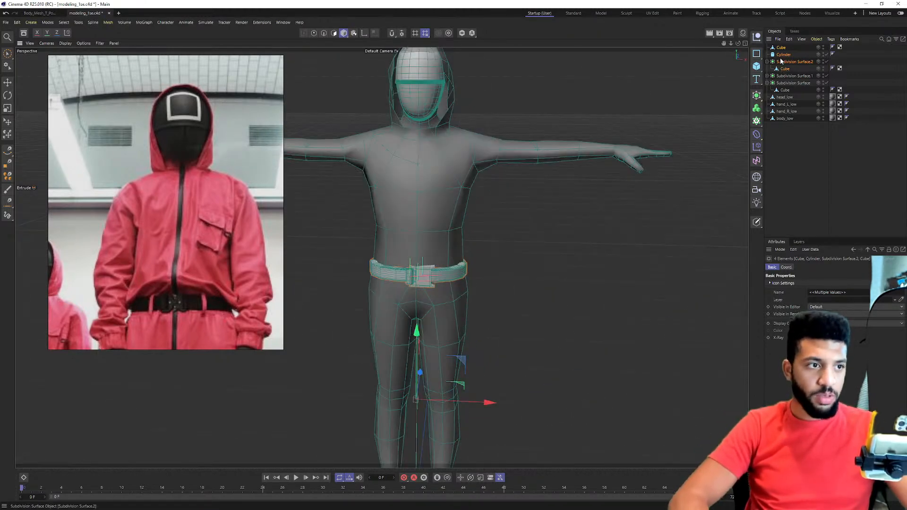
Merge the selected belt parts into one object with Connect Objects + Delete and rename it Belt.
right_click(777, 69)
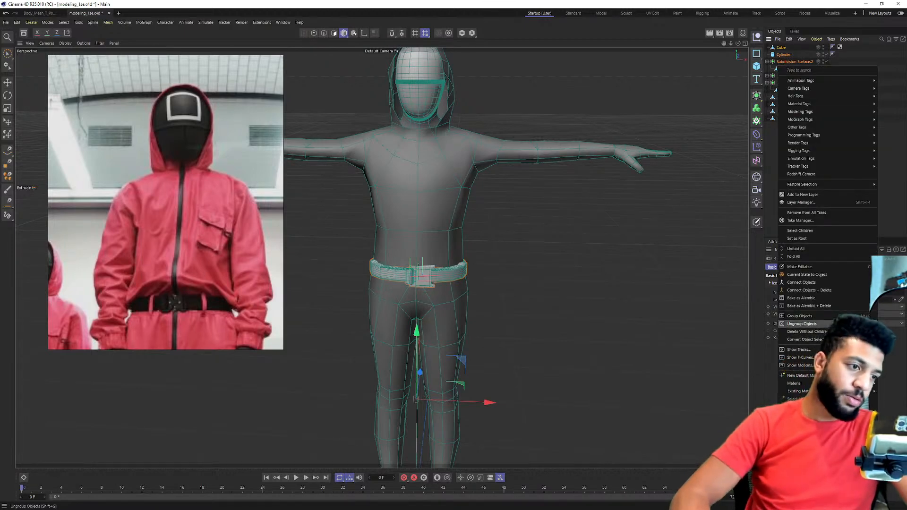
left_click(809, 290)
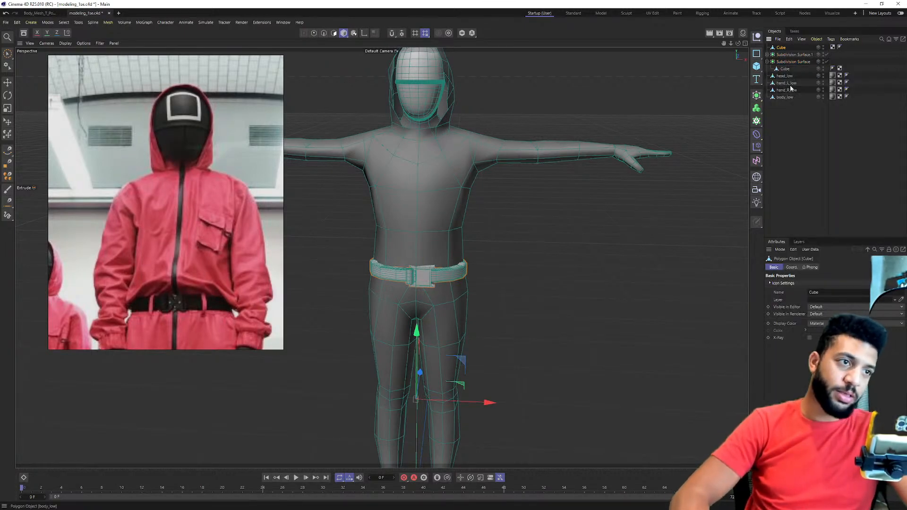
double_click(780, 48)
type("Belt")
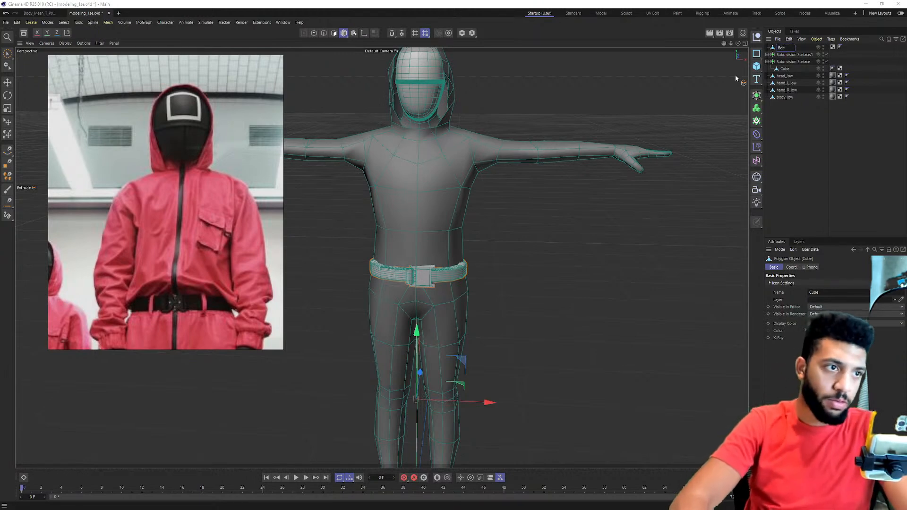
key("Return")
Save the current modelling project.
left_click_drag(445, 174, 427, 135, "alt")
scroll(426, 150, "up", 3)
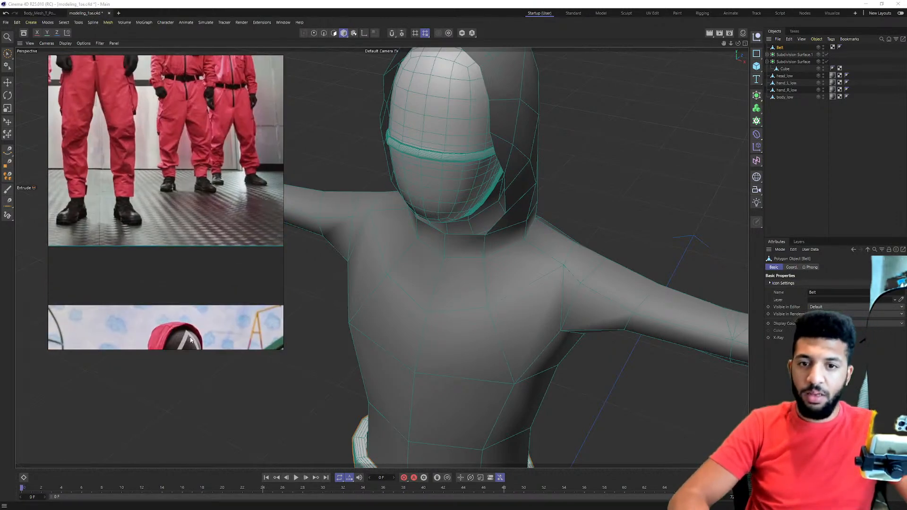
scroll(507, 170, "down", 6)
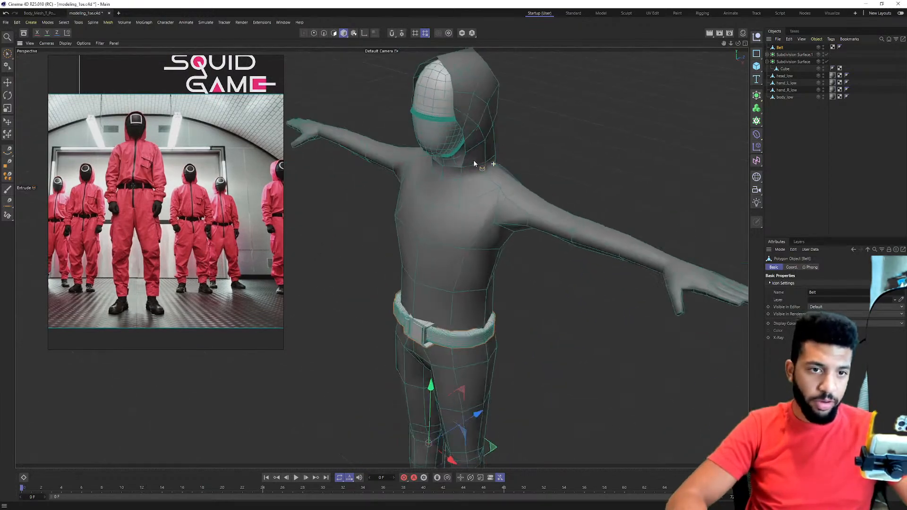
left_click_drag(506, 170, 456, 157, "alt")
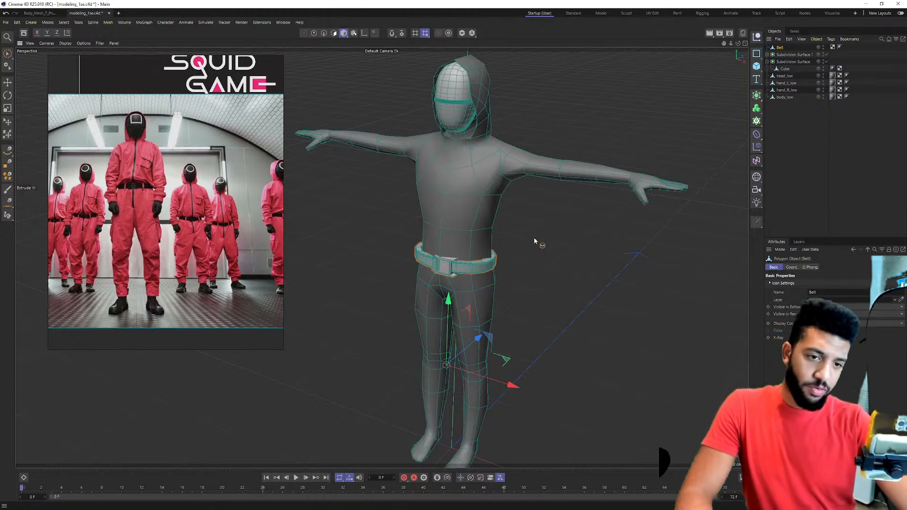
left_click(6, 22)
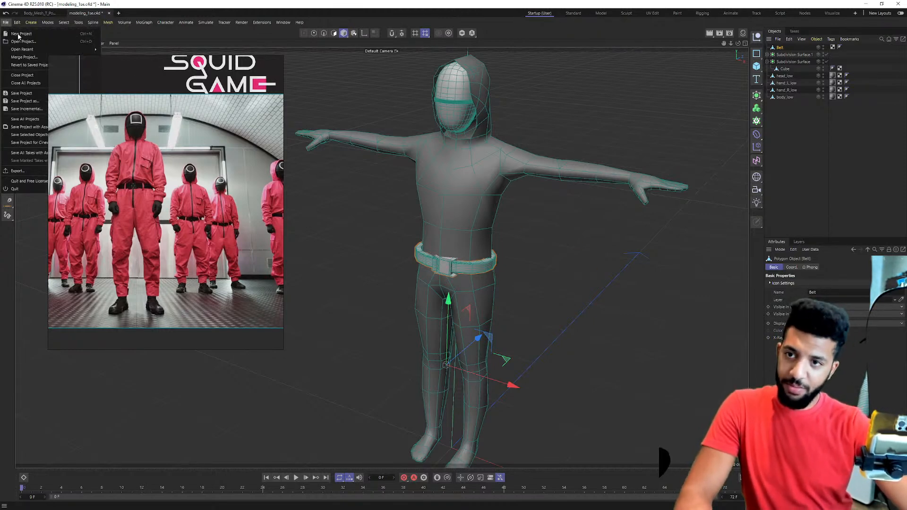
left_click(21, 94)
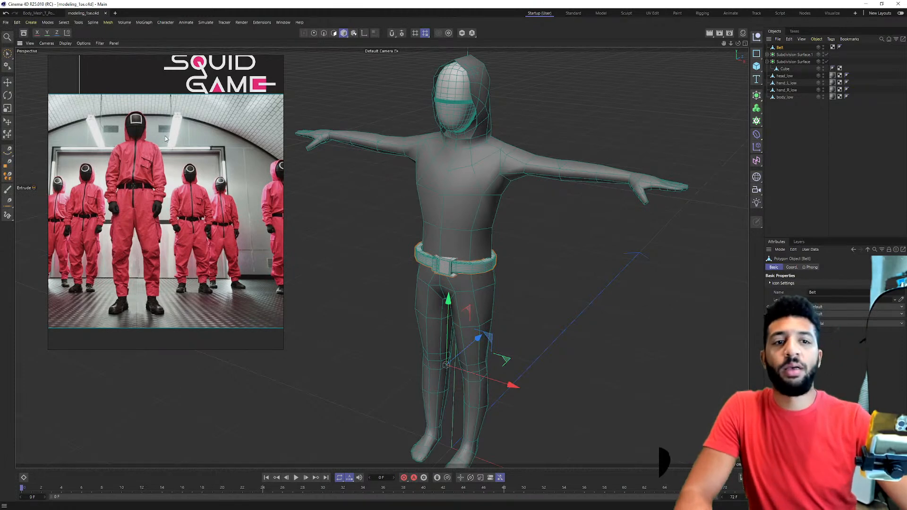
Switch the viewport display to smooth shading without wireframe lines.
left_click(65, 42)
left_click(81, 63)
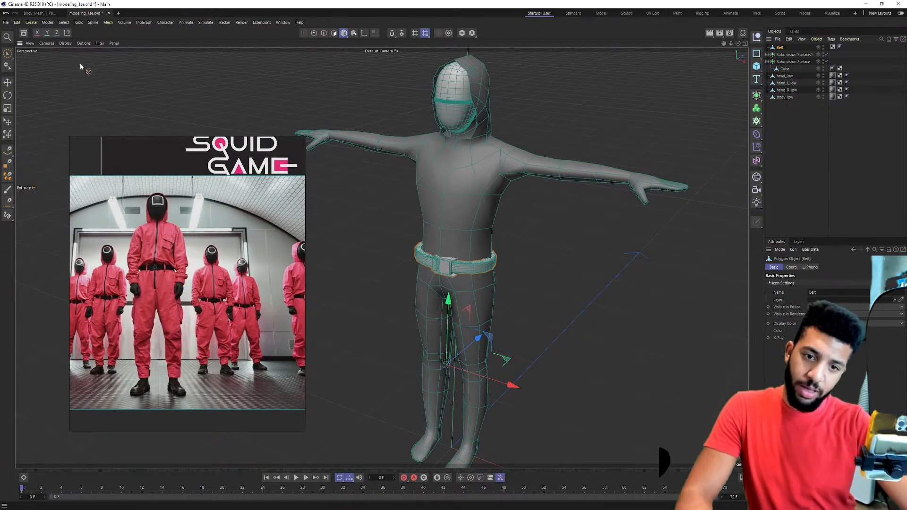
left_click(64, 42)
left_click(74, 55)
Examine the shaded character's hood, mask, body and belt from several angles.
left_click_drag(330, 142, 528, 163, "alt")
scroll(546, 239, "up", 2)
left_click_drag(546, 240, 410, 188, "alt")
right_click_drag(409, 188, 441, 149, "alt")
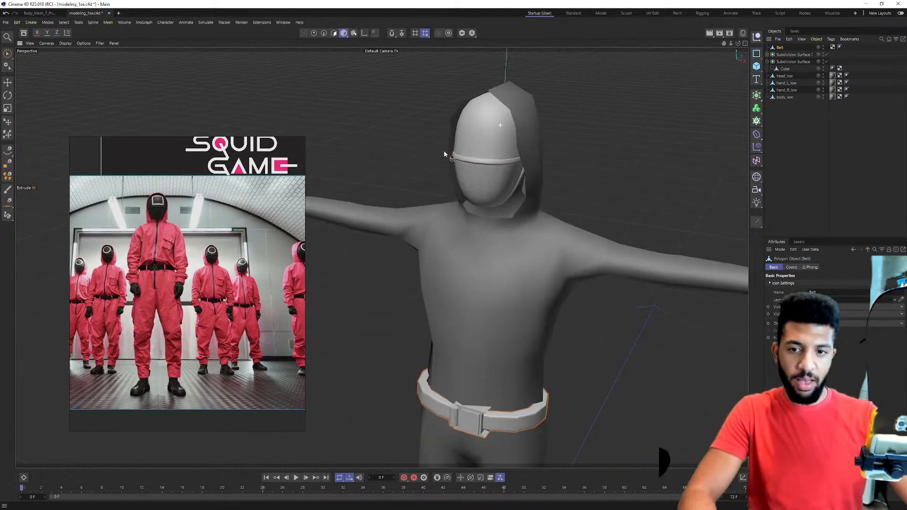
middle_click_drag(466, 194, 459, 136, "alt")
left_click_drag(459, 136, 321, 299, "alt")
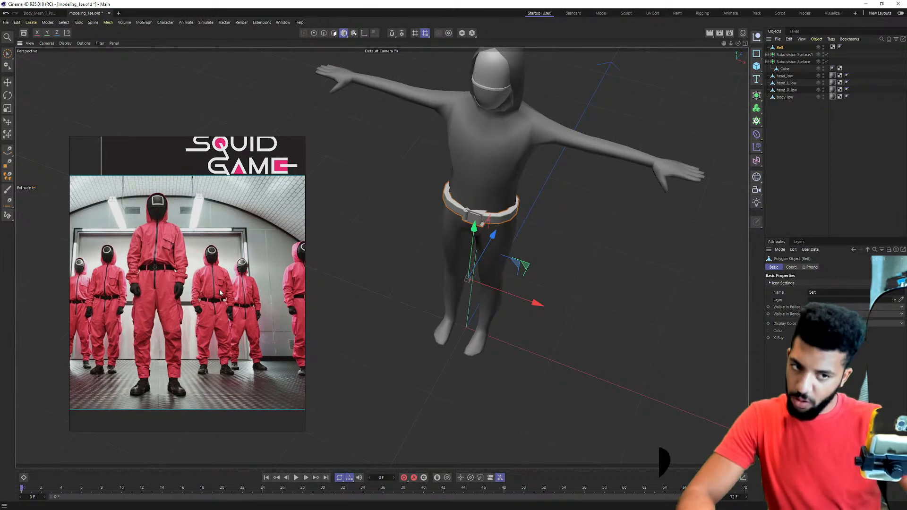
left_click_drag(455, 187, 496, 165, "alt")
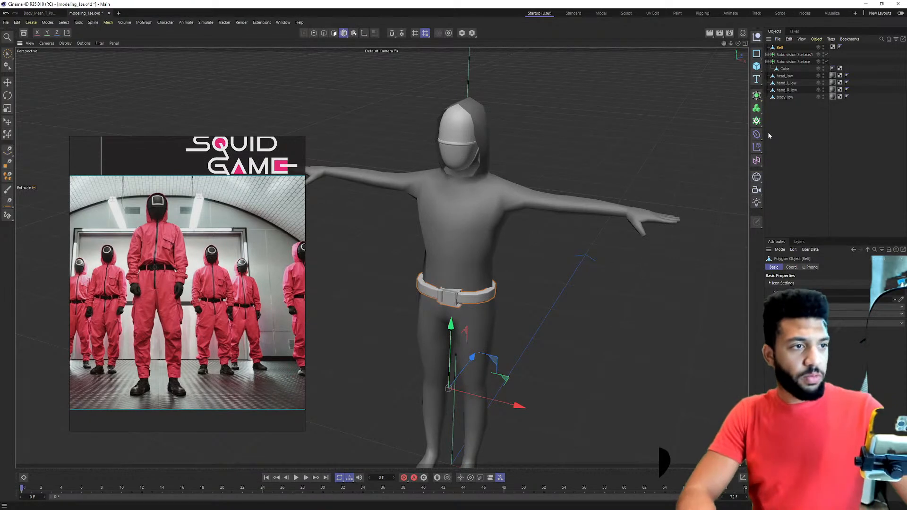
Merge the two Subdivision Surface objects forming the mask's upper and lower halves with Connect Objects + Delete.
right_click_drag(427, 135, 512, 138, "alt")
left_click_drag(512, 138, 499, 185, "alt")
left_click(790, 55)
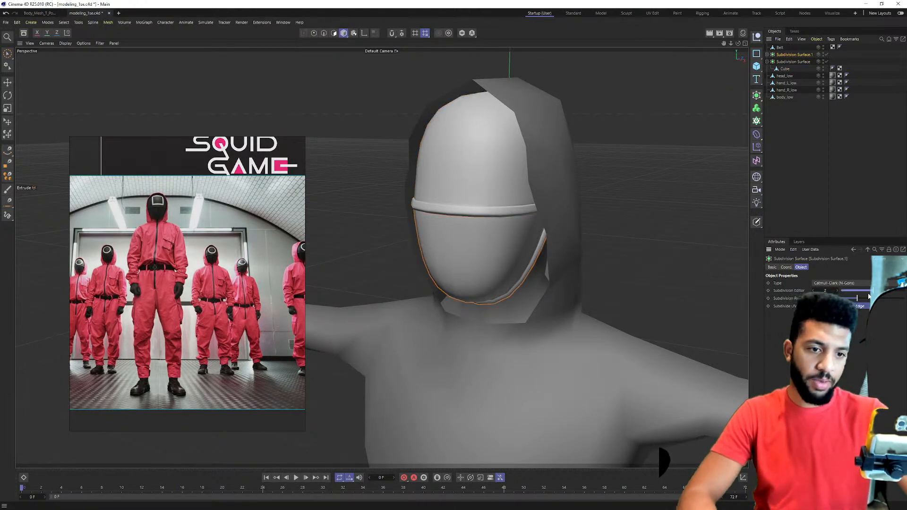
key("q")
key("q")
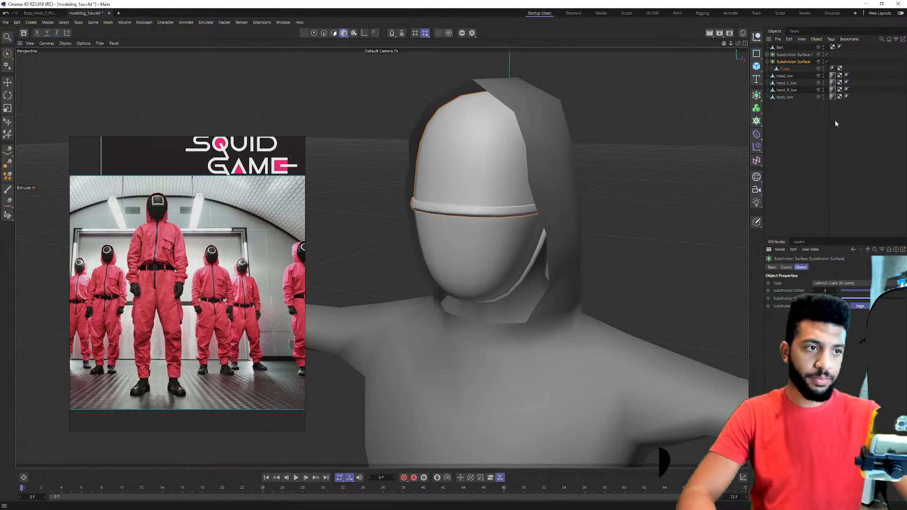
left_click(767, 61)
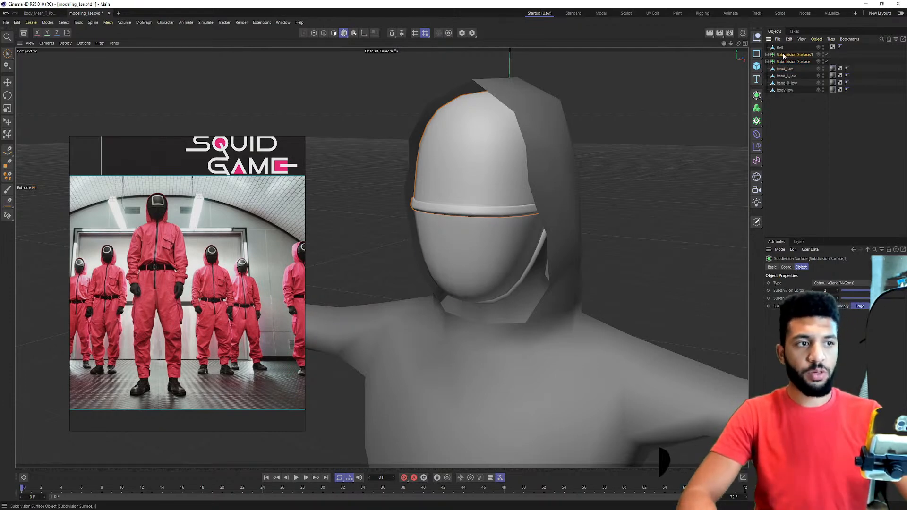
left_click(784, 55)
left_click(786, 63, "shift")
right_click(789, 61)
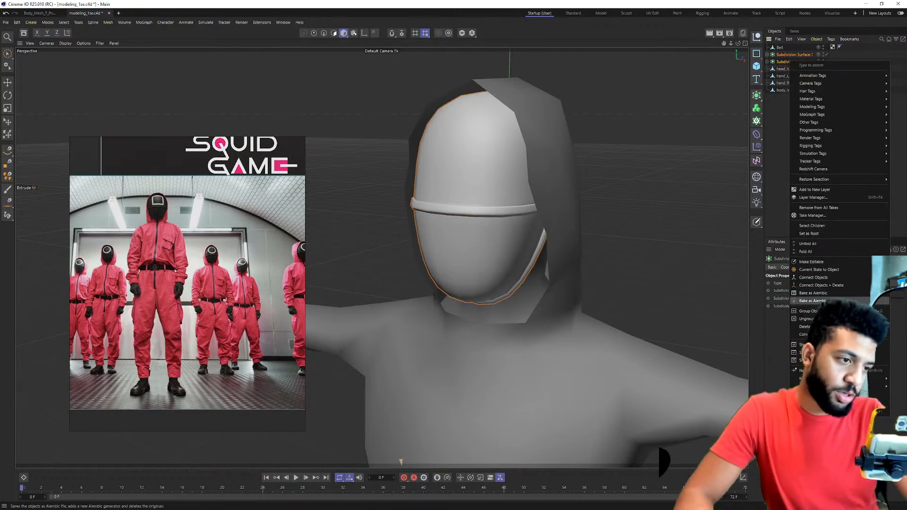
left_click(832, 286)
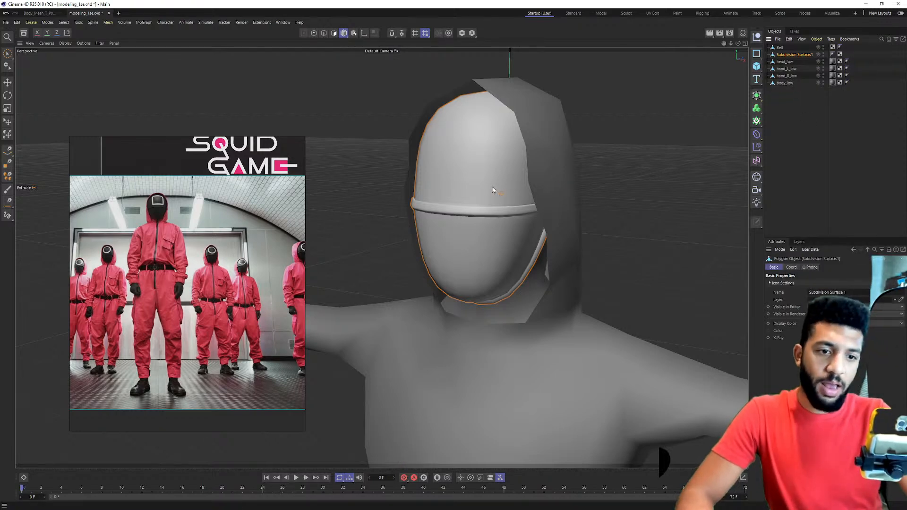
Rename the merged mask object as Face_Mask.
key("e")
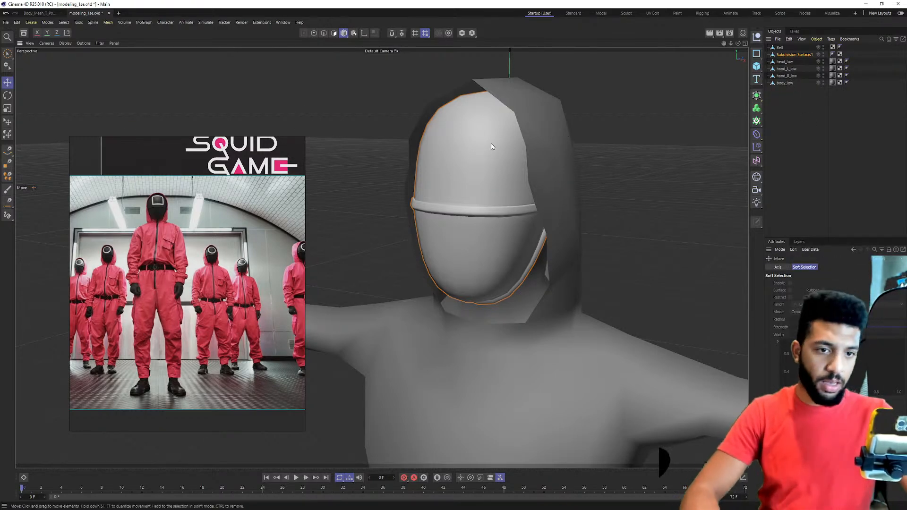
scroll(360, 118, "down", 5)
scroll(361, 118, "down", 1)
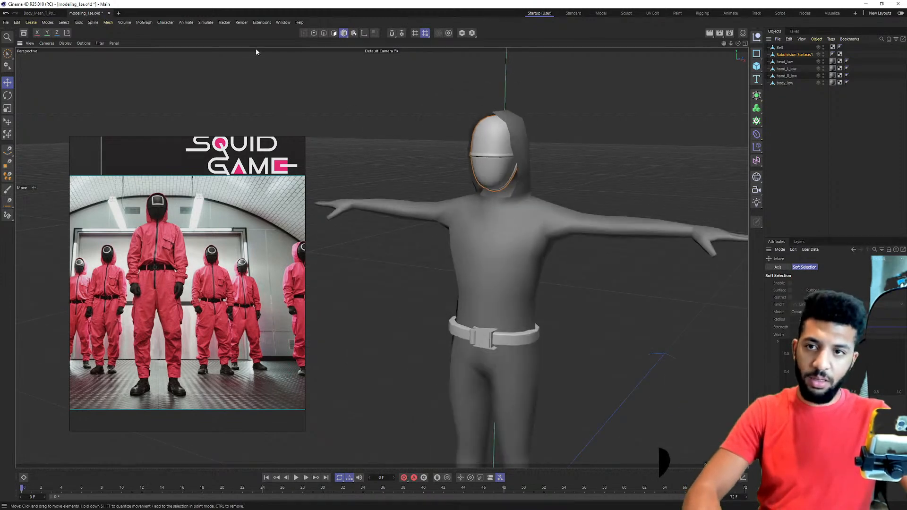
key("space")
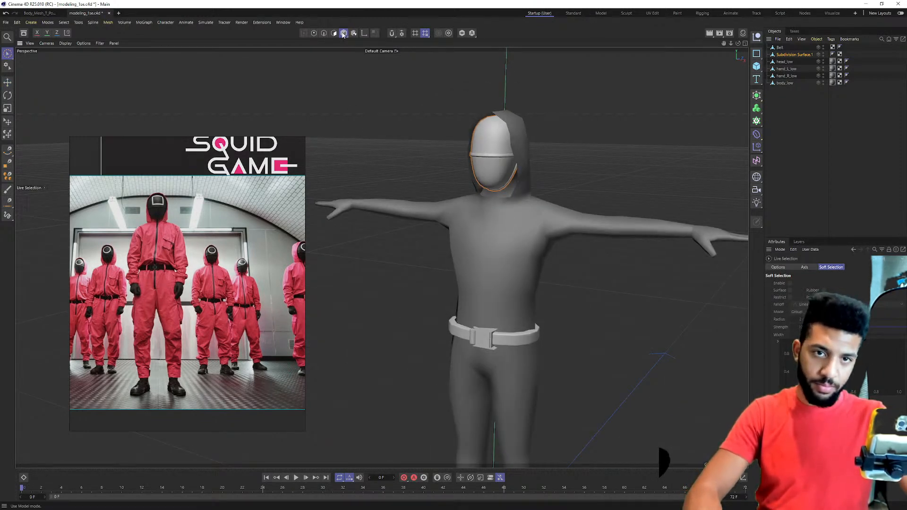
scroll(494, 265, "down", 4)
left_click_drag(494, 264, 596, 405, "alt")
key("ctrl+z")
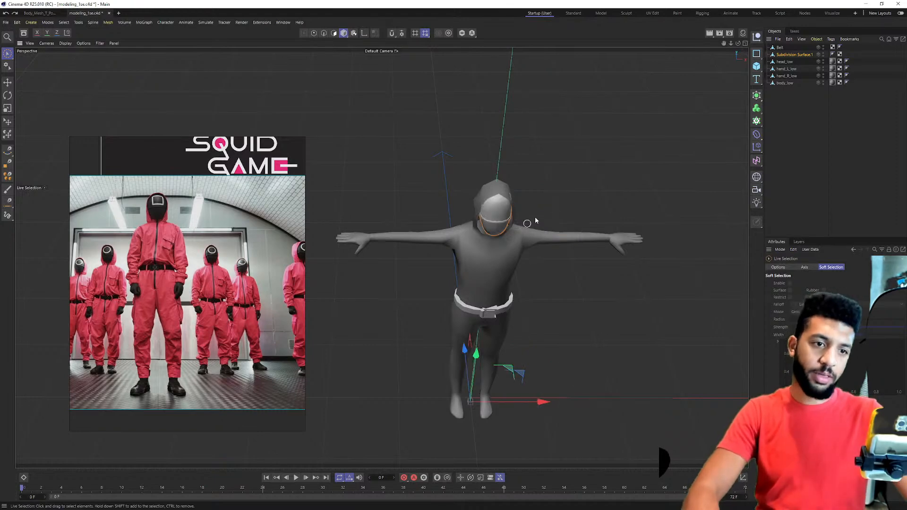
double_click(795, 54)
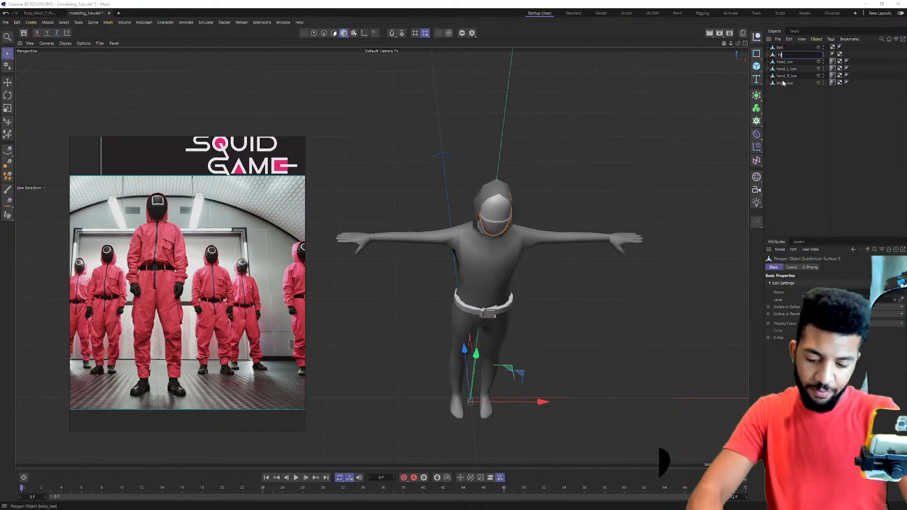
type("Face_Mask")
key("Return")
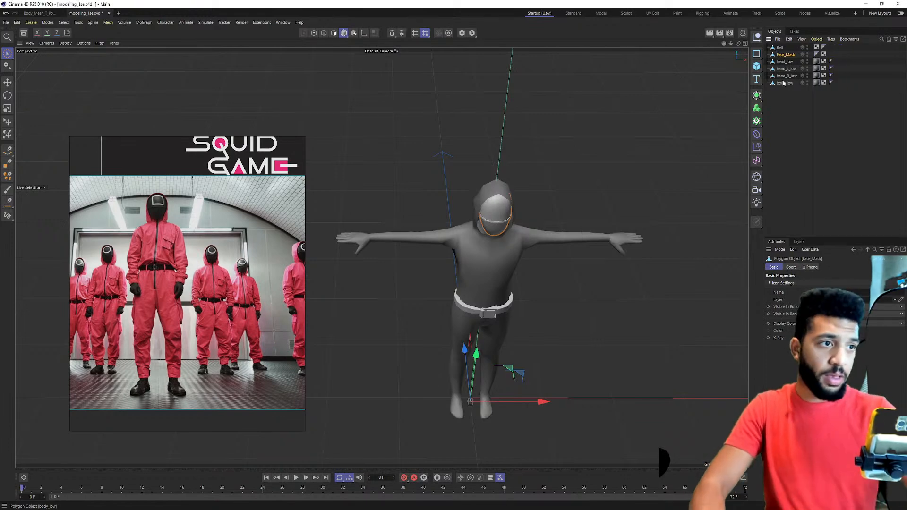
Select the head_low and body_low meshes in turn and examine the figure around the hood, mask and belt.
left_click(785, 62)
left_click_drag(492, 265, 488, 236, "alt")
right_click_drag(488, 236, 532, 211, "alt")
left_click_drag(532, 212, 478, 198, "alt")
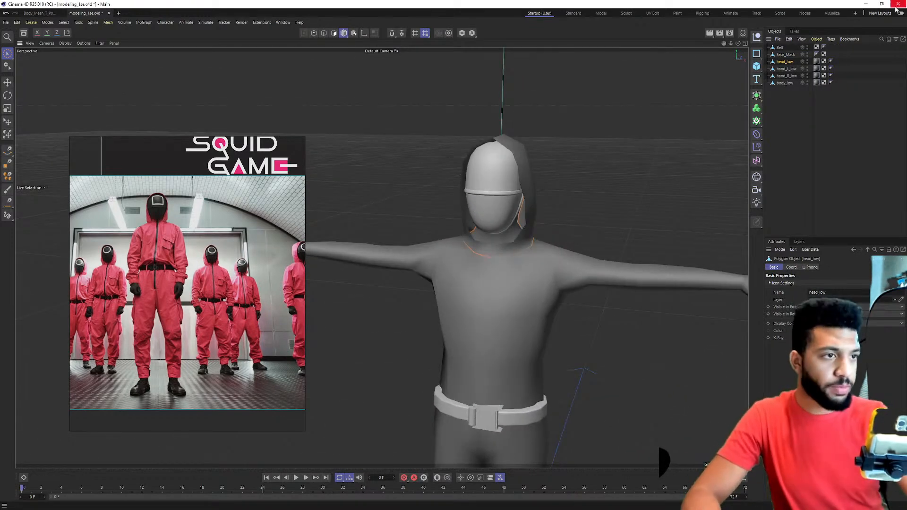
left_click(785, 83)
key("o")
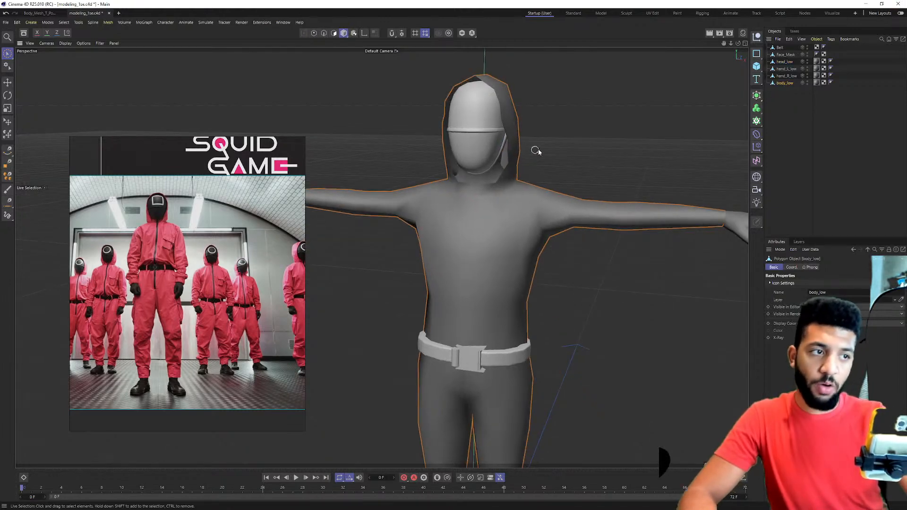
left_click_drag(366, 266, 497, 201, "alt")
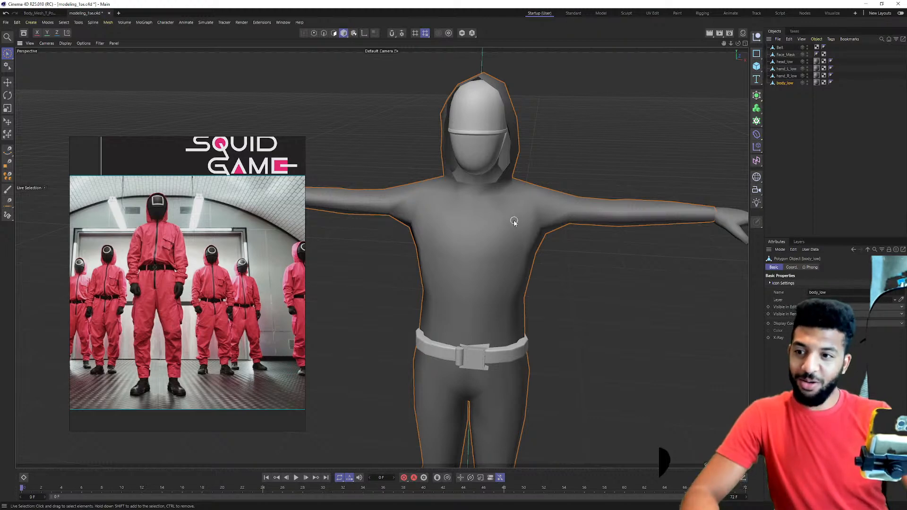
left_click_drag(510, 221, 482, 229, "alt")
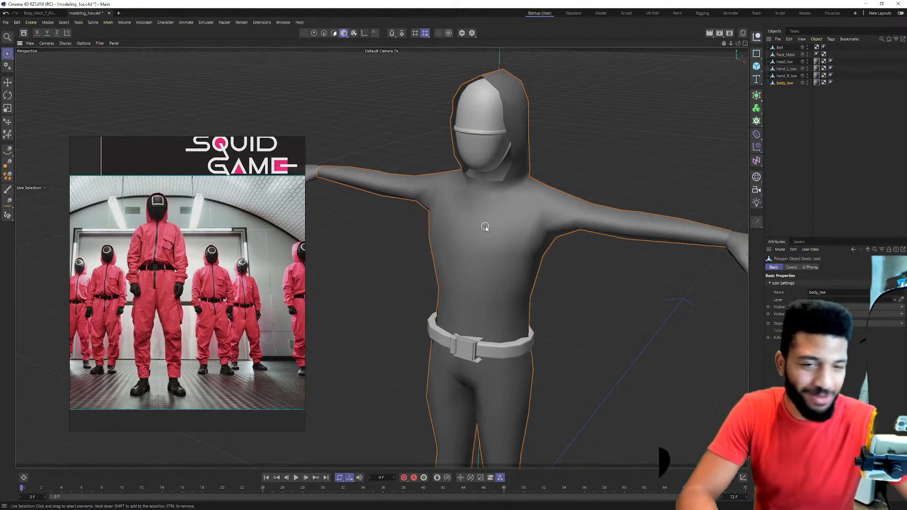
Examine the reference photo of the guard group and the close-up of the triangle mask.
scroll(244, 246, "up", 3)
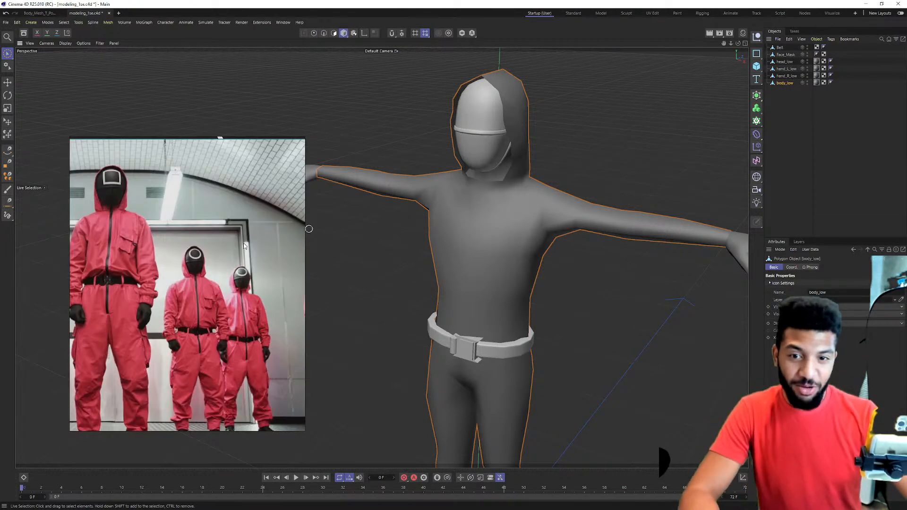
scroll(215, 283, "down", 3)
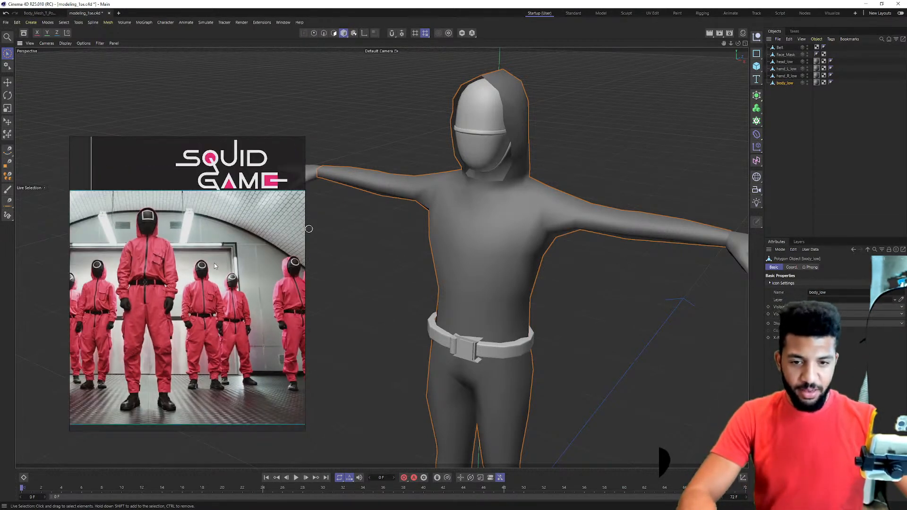
scroll(214, 263, "up", 1)
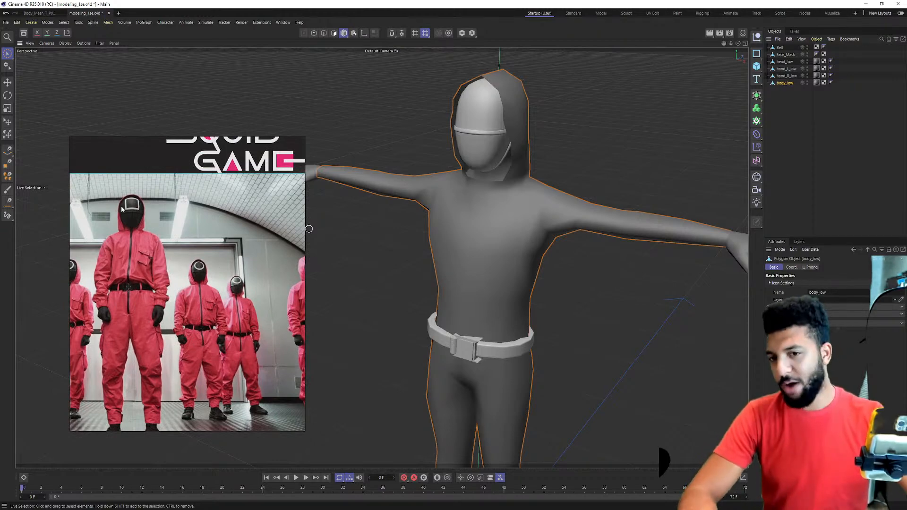
scroll(121, 209, "up", 5)
scroll(122, 209, "down", 6)
middle_click_drag(151, 311, 168, 182)
scroll(189, 287, "up", 5)
middle_click_drag(232, 357, 214, 137)
scroll(214, 136, "down", 1)
scroll(199, 184, "up", 4)
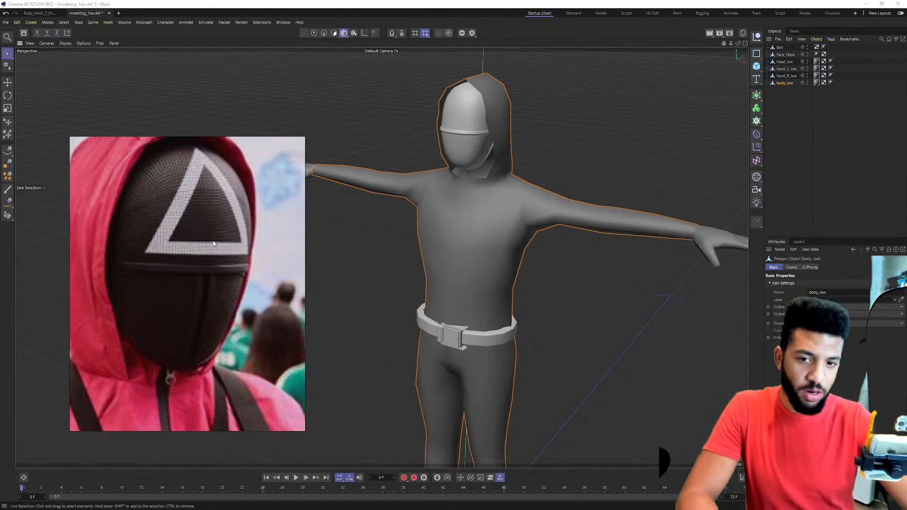
Compare the jumpsuit, boots, hood and harness straps in the reference photos with the modelled body.
scroll(210, 331, "down", 9)
middle_click_drag(197, 284, 219, 380)
scroll(212, 348, "down", 5)
scroll(236, 246, "up", 8)
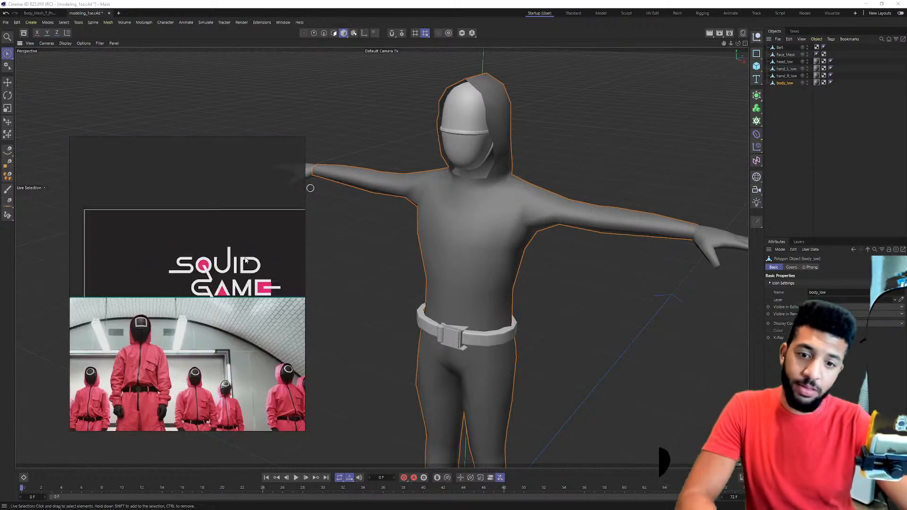
scroll(228, 324, "down", 1)
scroll(228, 324, "down", 3)
scroll(230, 320, "up", 5)
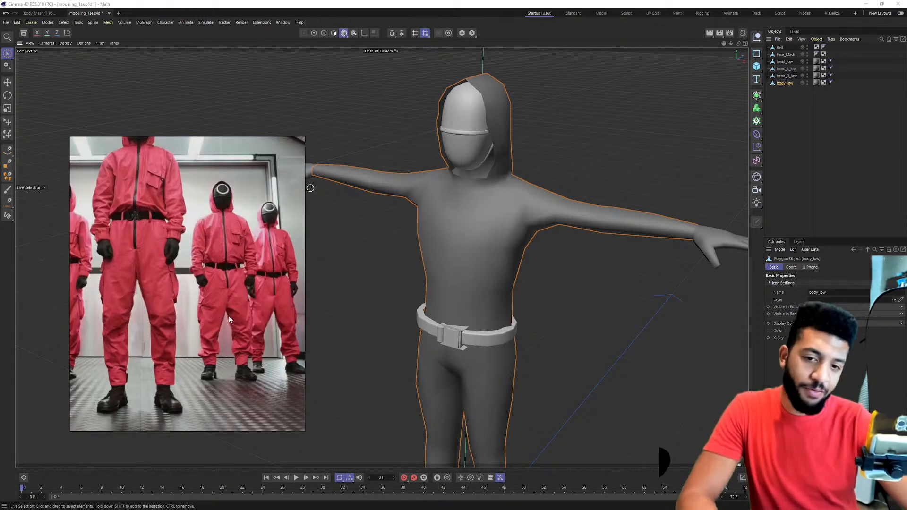
scroll(193, 292, "down", 3)
middle_click_drag(236, 320, 210, 261)
middle_click_drag(238, 366, 219, 214)
scroll(216, 337, "up", 7)
middle_click_drag(226, 308, 223, 298)
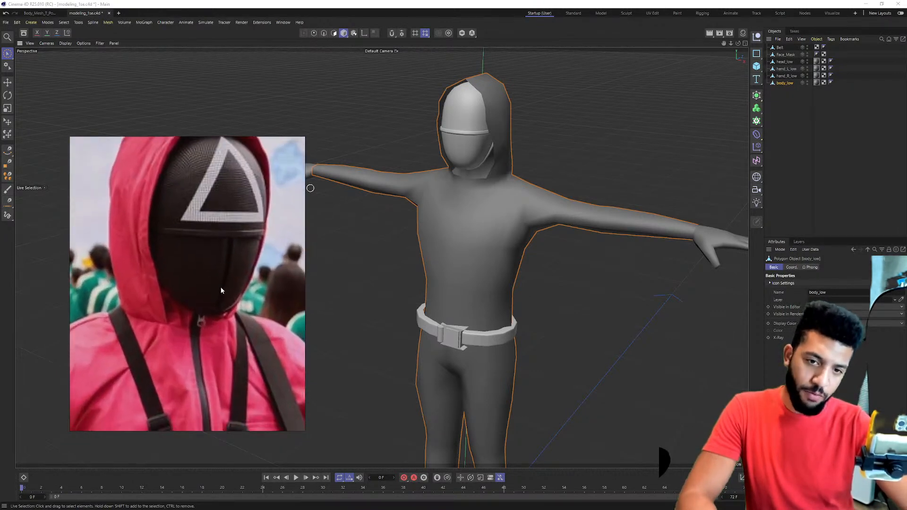
scroll(223, 298, "down", 1)
left_click_drag(362, 251, 533, 163, "alt")
scroll(181, 339, "down", 4)
middle_click_drag(185, 370, 183, 326)
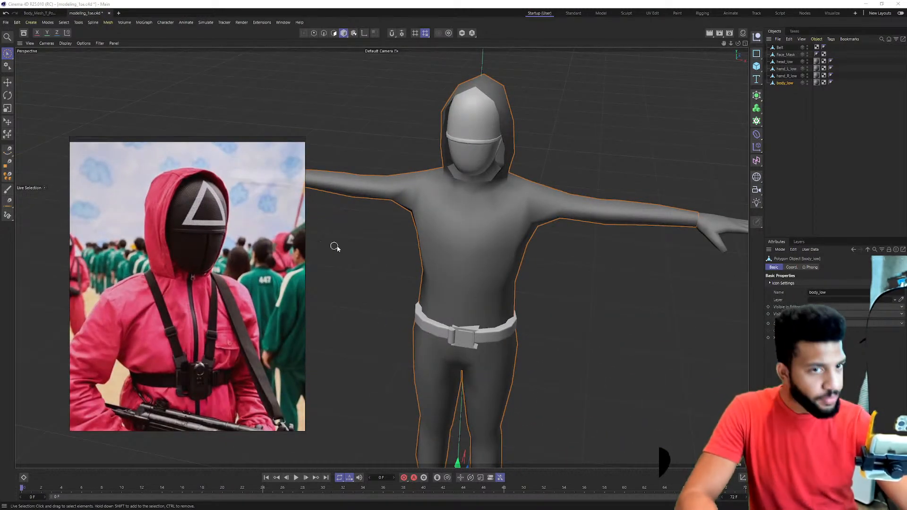
Select the body_low object's UVW tag, open it in the UV Edit layout and move the reference photo aside.
left_click_drag(520, 135, 529, 115, "alt")
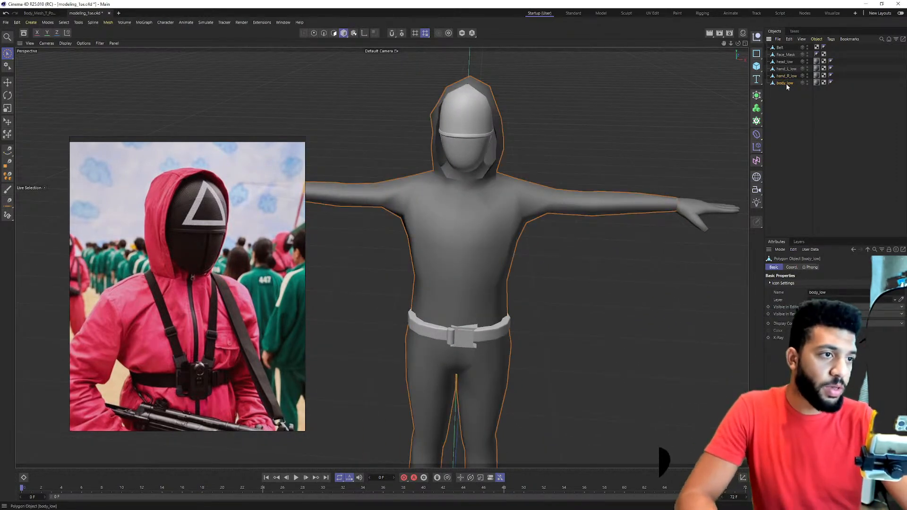
left_click(824, 83)
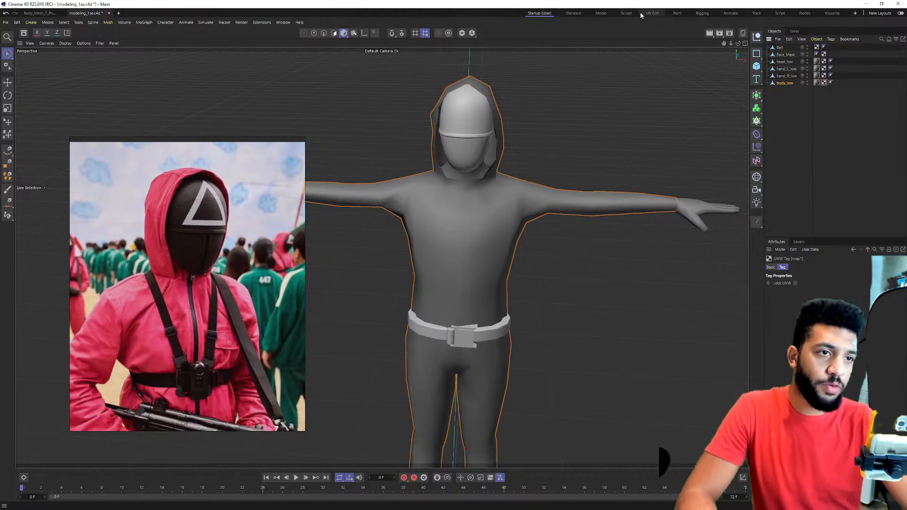
left_click(654, 13)
left_click_drag(239, 229, 480, 179)
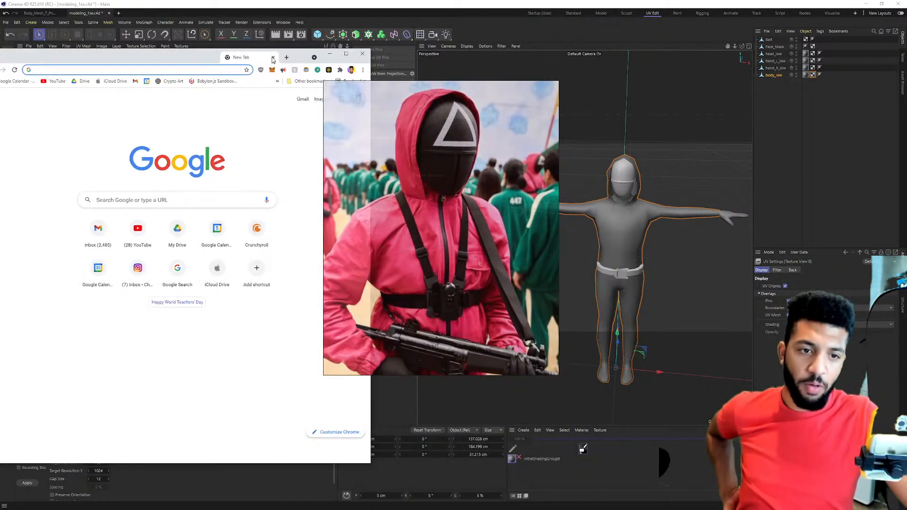
Switch to Chrome, search Google Images by voice for "Santa chocolate unwrapped" and browse the pictures.
left_click_drag(293, 60, 458, 65)
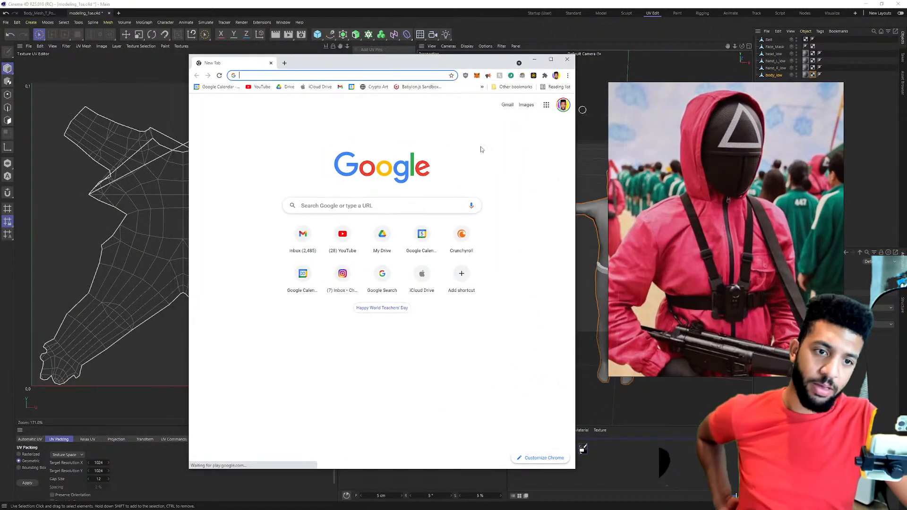
left_click(471, 206)
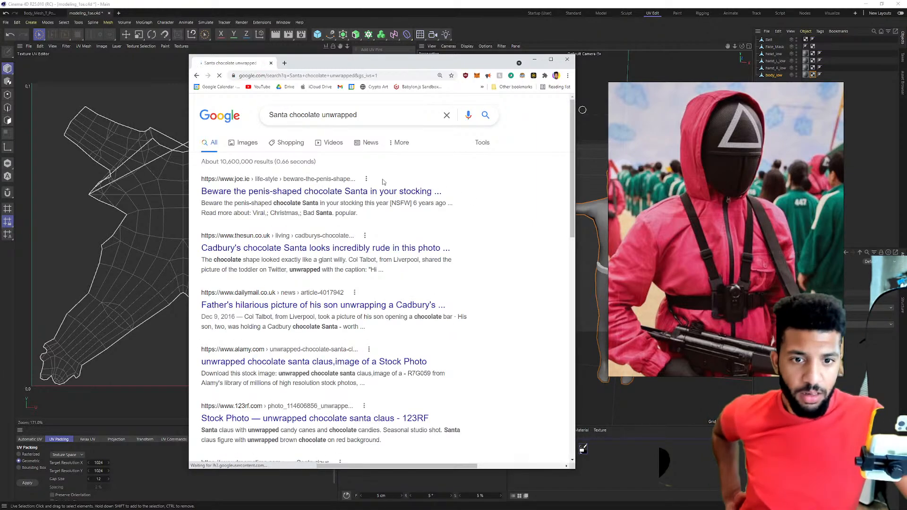
left_click(253, 143)
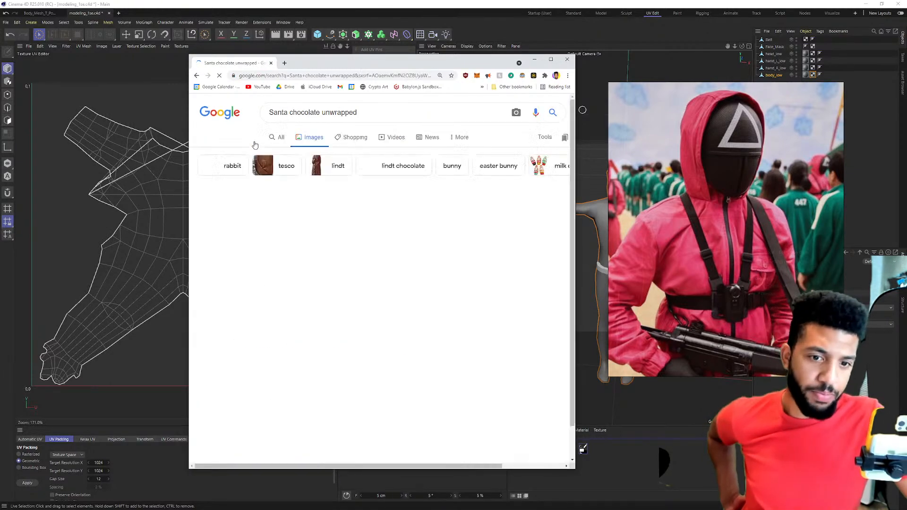
scroll(287, 182, "down", 10)
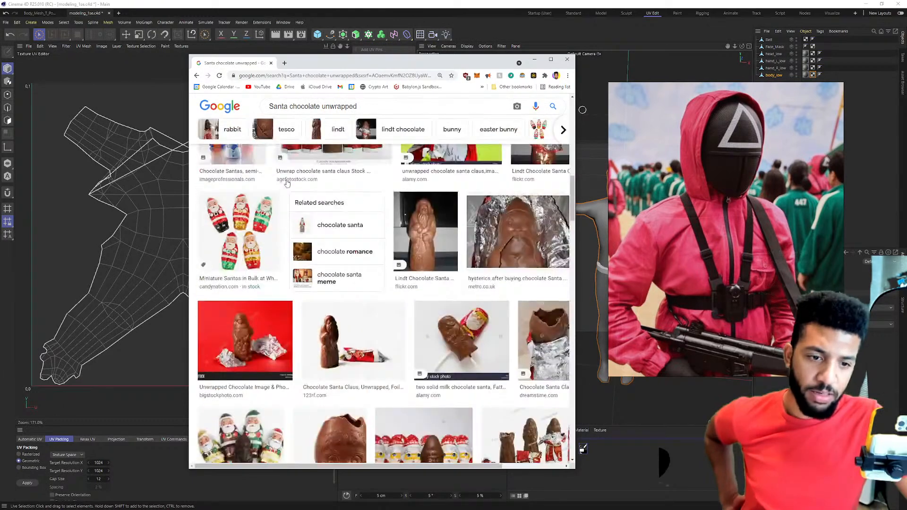
scroll(307, 189, "up", 5)
scroll(334, 203, "up", 6)
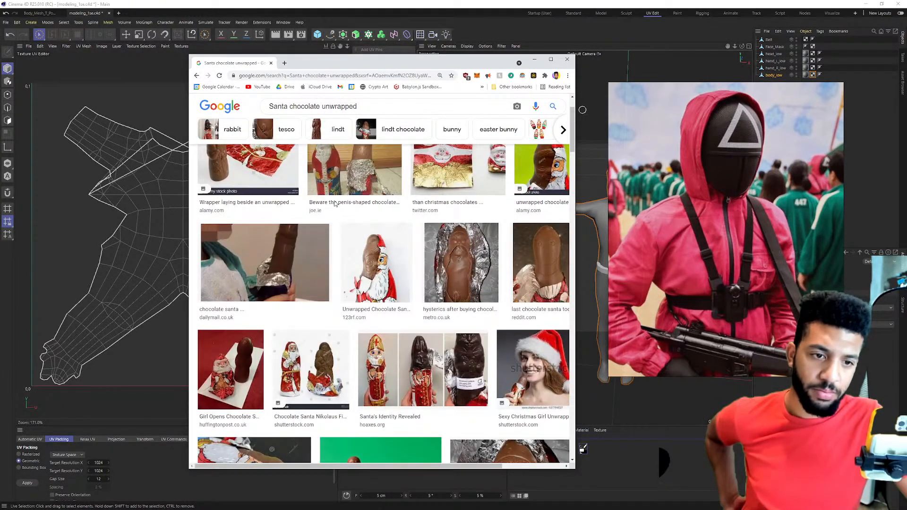
scroll(359, 203, "up", 2)
Open the Twitter post comparing a flat Santa foil wrapper with the wrapped chocolate and view its photo enlarged.
left_click(458, 203)
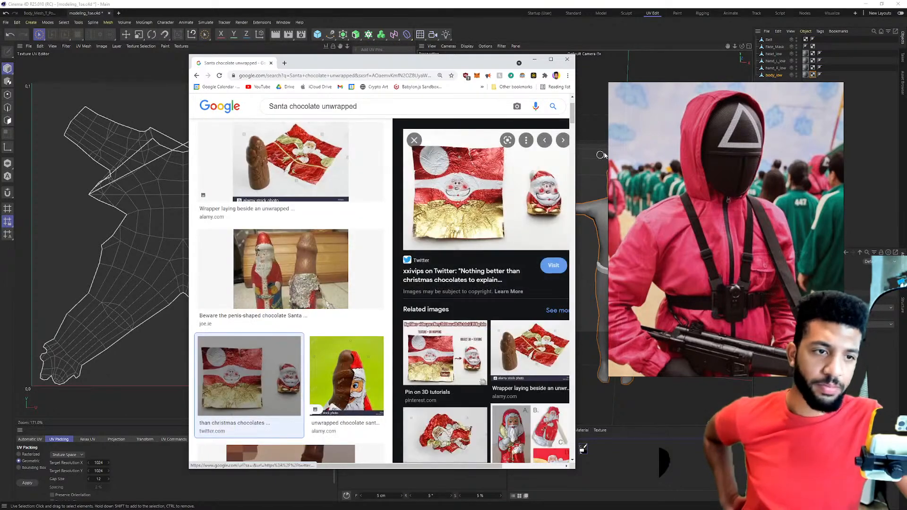
left_click_drag(575, 156, 690, 156)
left_click_drag(539, 69, 391, 74)
left_click(374, 168)
left_click(324, 231)
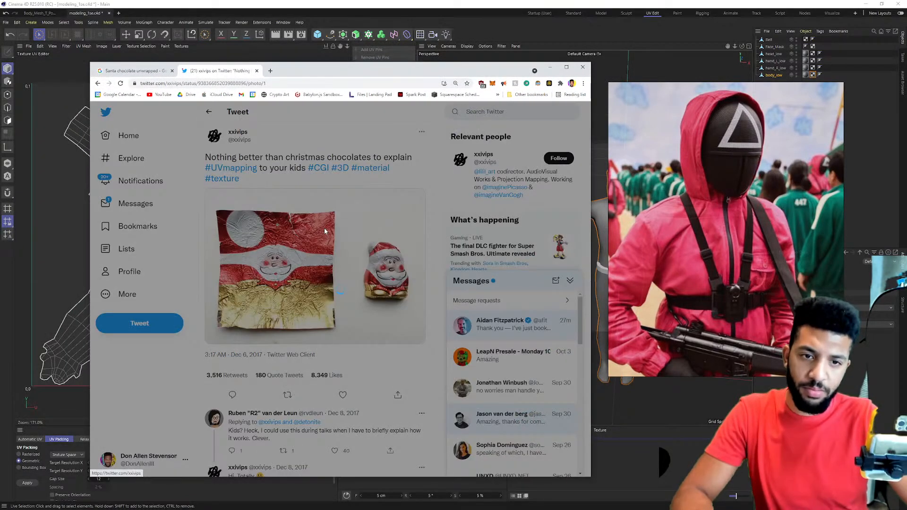
left_click_drag(417, 79, 468, 79)
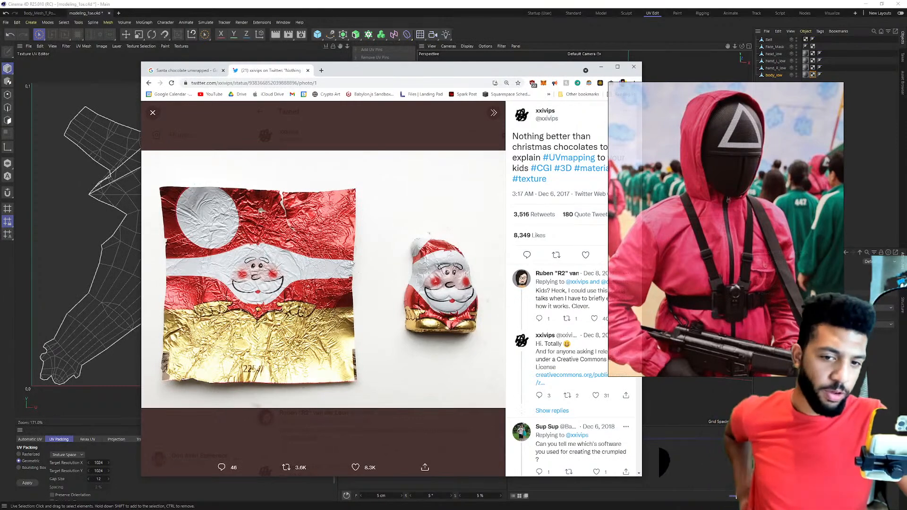
left_click_drag(407, 67, 415, 41)
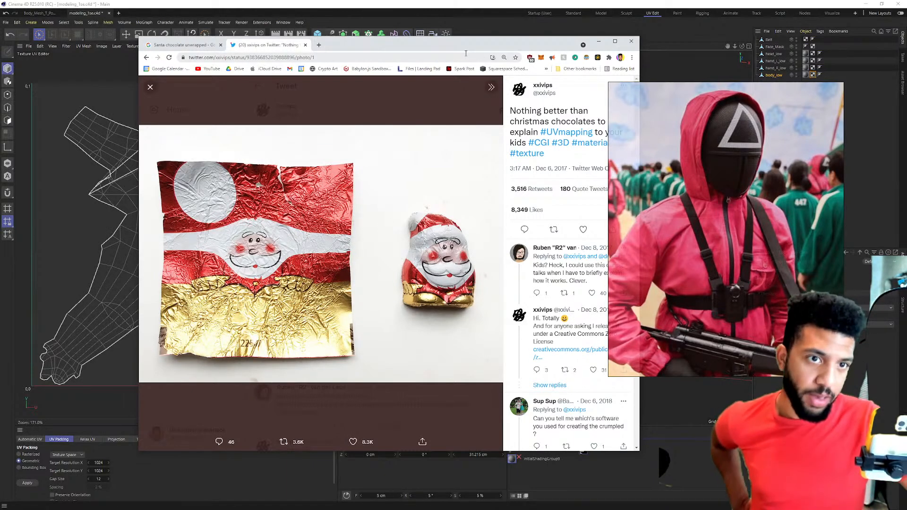
Put the browser with the Santa wrapper away, return to Cinema 4D and move the reference photo off the screen.
left_click_drag(464, 49, 432, 55)
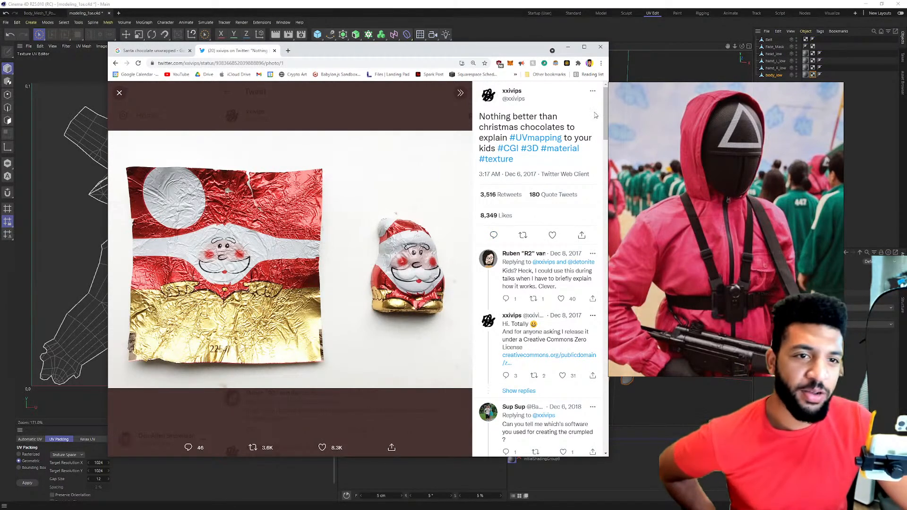
left_click_drag(480, 50, 472, 77)
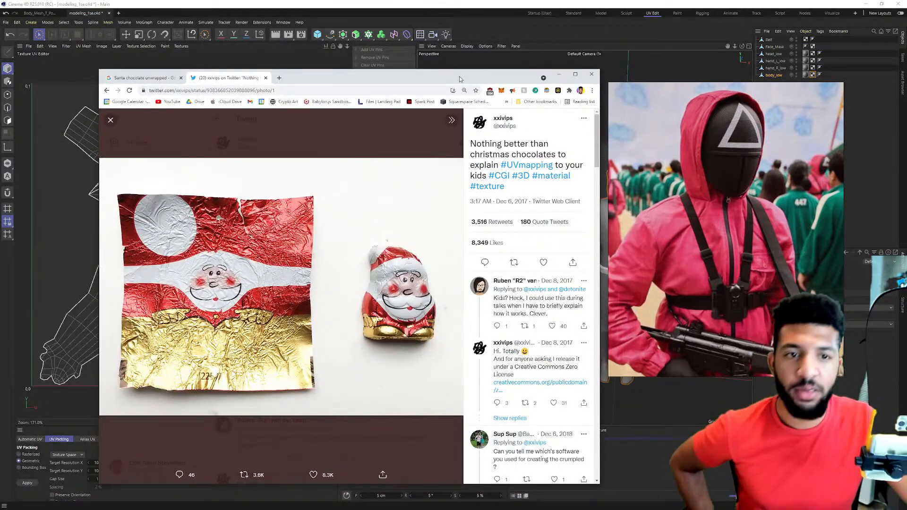
left_click(559, 74)
left_click(589, 190)
left_click_drag(710, 154, 0, 148)
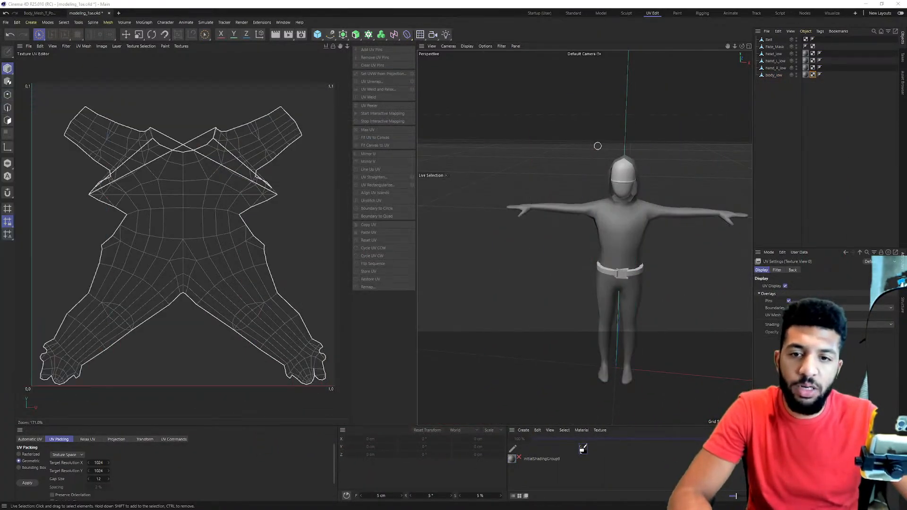
Select the body_low object for editing in edge mode with the Loop Selection tool.
scroll(231, 148, "up", 3)
scroll(230, 153, "up", 4)
scroll(180, 144, "down", 6)
scroll(165, 135, "up", 4)
scroll(175, 139, "down", 3)
scroll(205, 160, "up", 3)
scroll(262, 182, "down", 2)
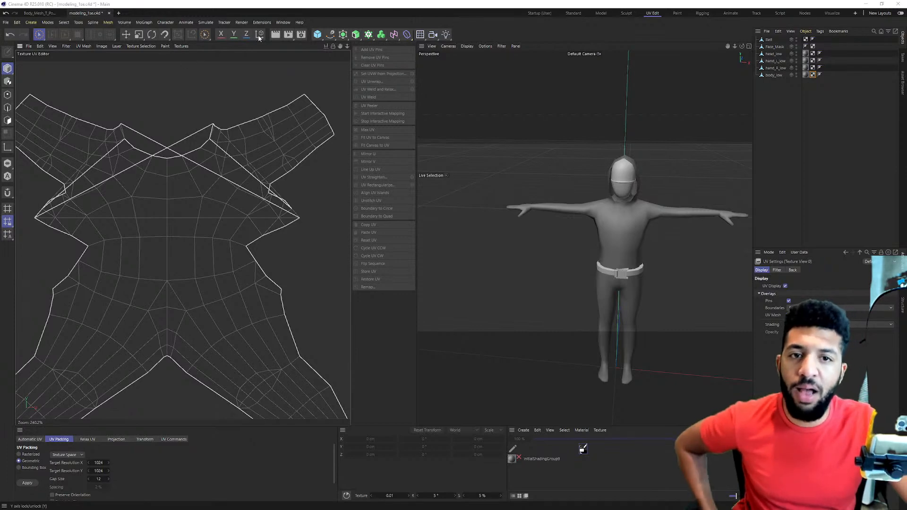
left_click(8, 108)
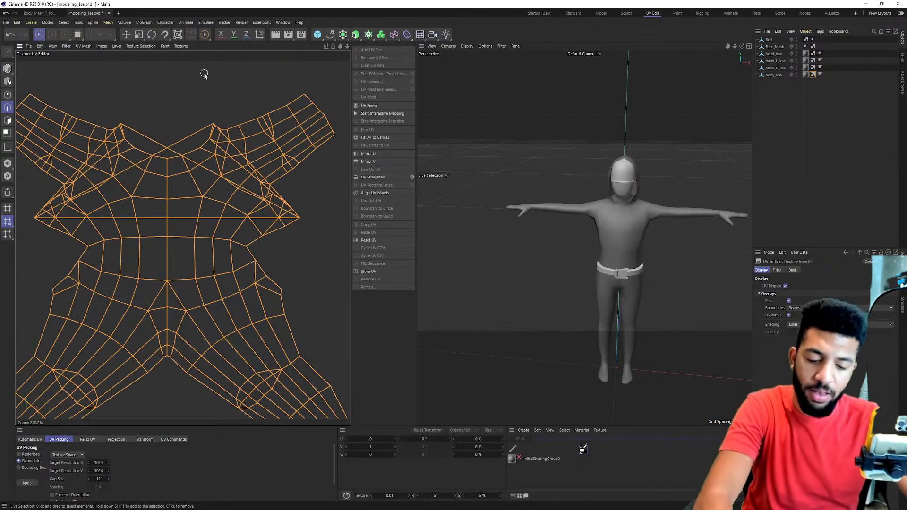
key("u")
key("l")
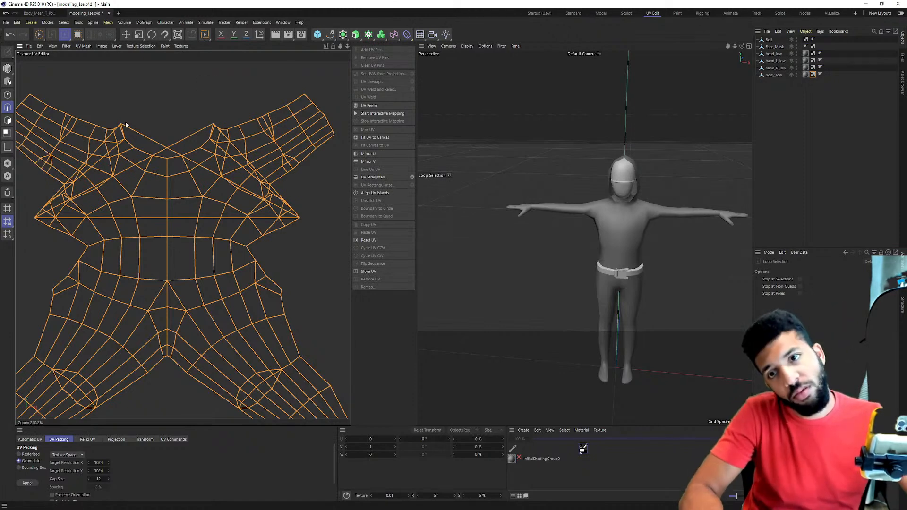
left_click(777, 75)
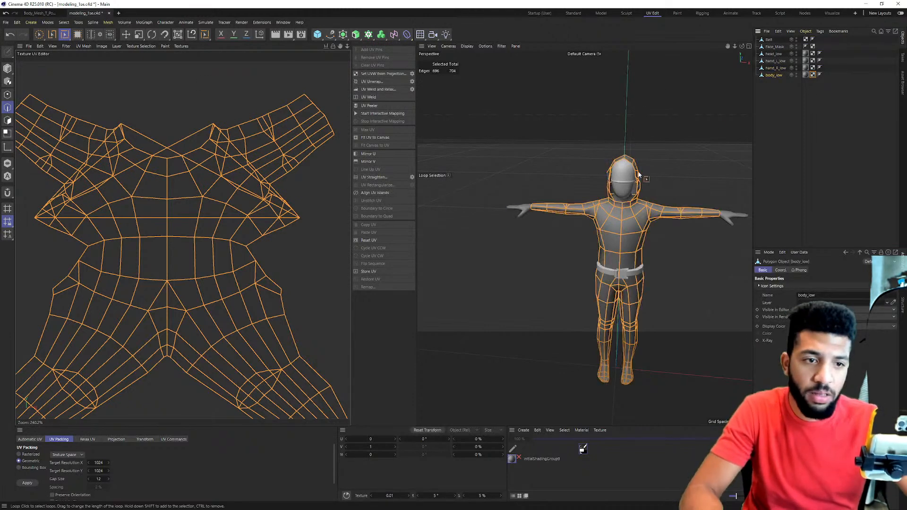
Clear the edge selection and check the existing UV seams along the body's back, arms and legs.
right_click_drag(639, 211, 664, 187, "alt")
left_click_drag(664, 188, 524, 183, "alt")
left_click(546, 199)
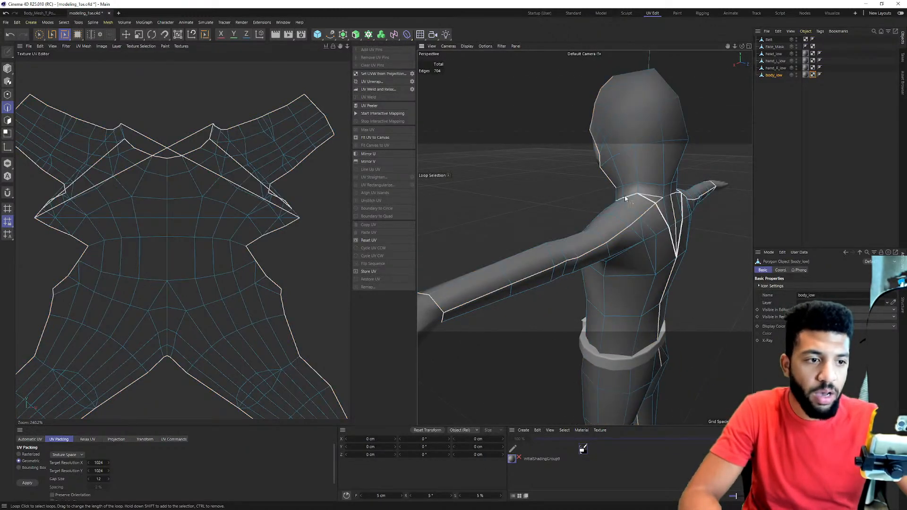
left_click_drag(590, 203, 508, 137, "alt")
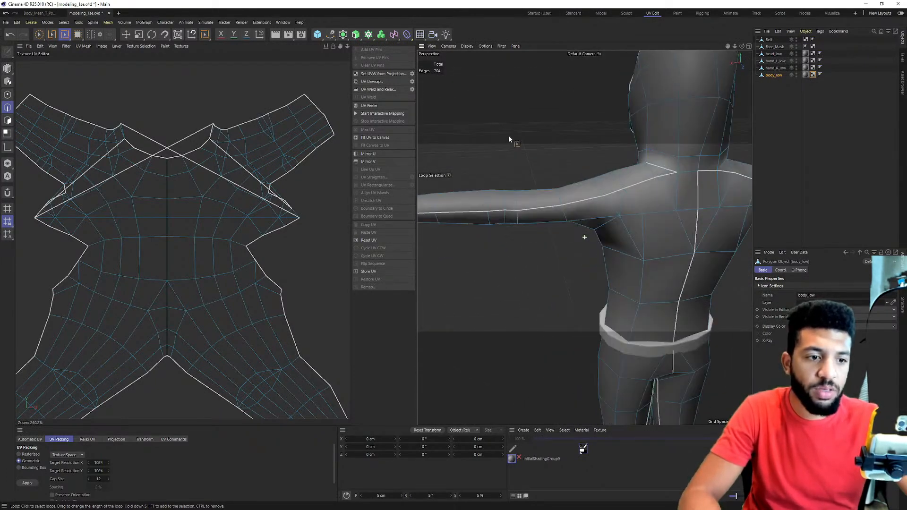
left_click_drag(609, 178, 569, 181, "alt")
right_click_drag(569, 182, 604, 207, "alt")
left_click_drag(604, 204, 599, 168, "alt")
right_click_drag(599, 168, 596, 184, "alt")
left_click_drag(596, 183, 635, 216, "alt")
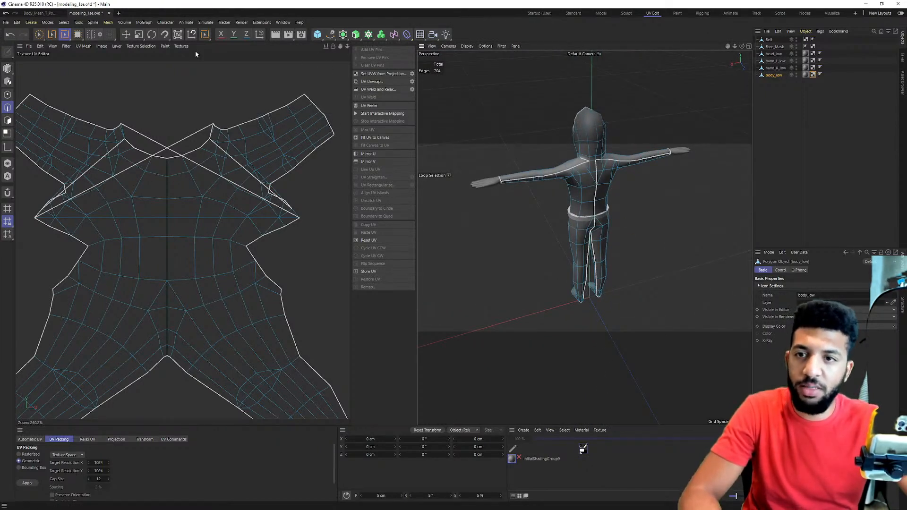
left_click(820, 75)
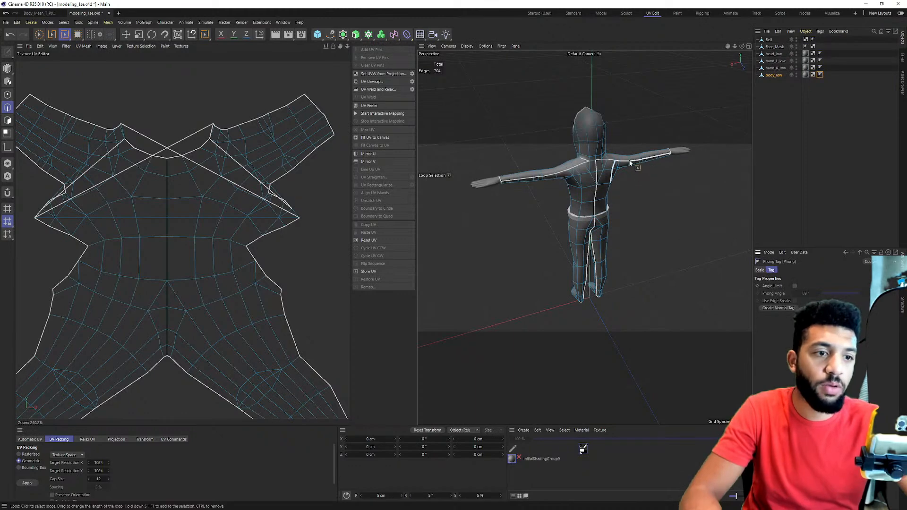
scroll(628, 166, "up", 5)
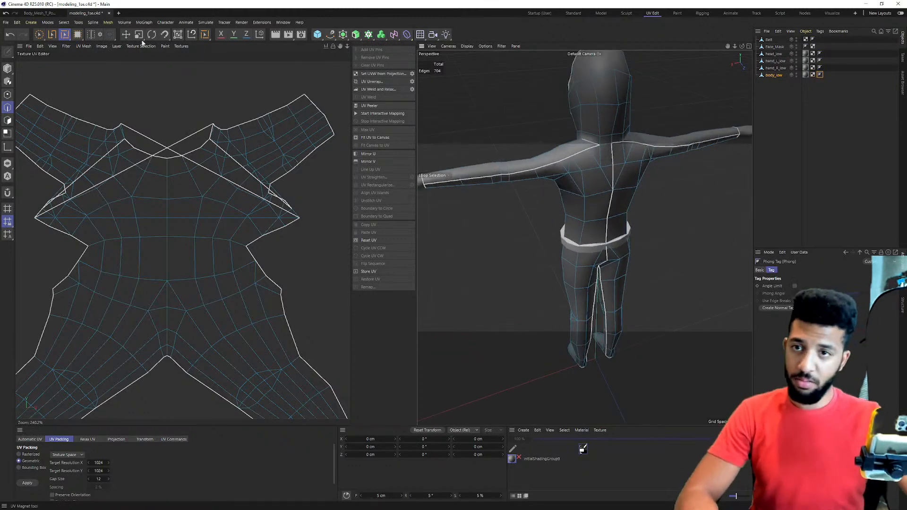
With Path Selection, select the seam edges along both arms and across the back of the shoulders, from wrist to wrist.
left_click(52, 34)
scroll(583, 126, "up", 8)
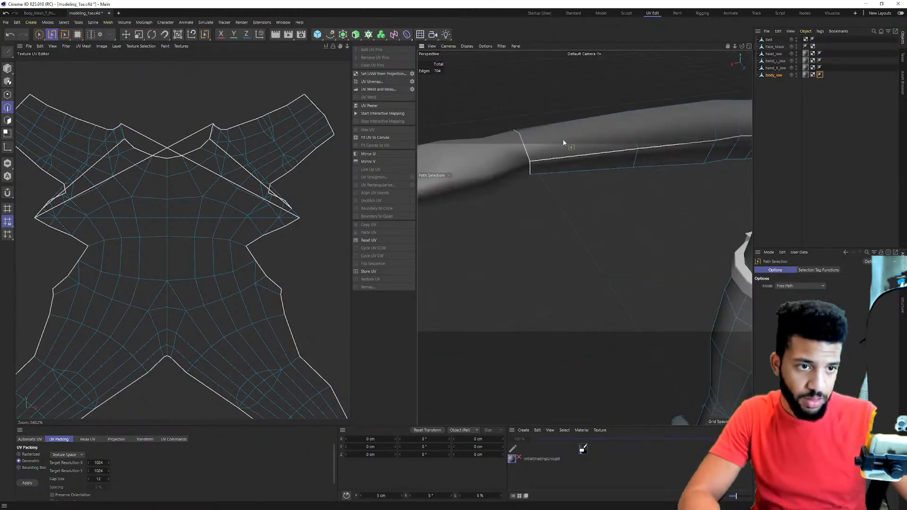
scroll(521, 157, "down", 8)
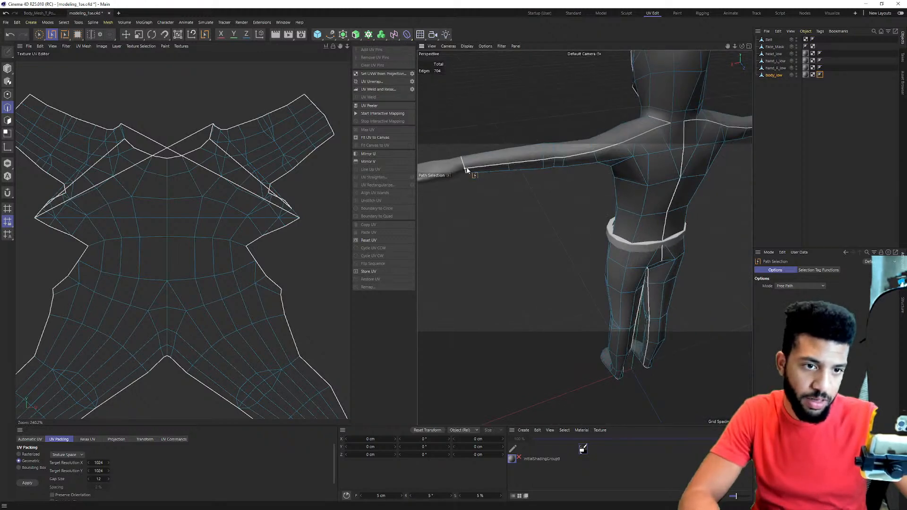
mouse_move(685, 124)
left_mouse_down()
mouse_move(537, 138)
mouse_move(728, 142)
left_mouse_up()
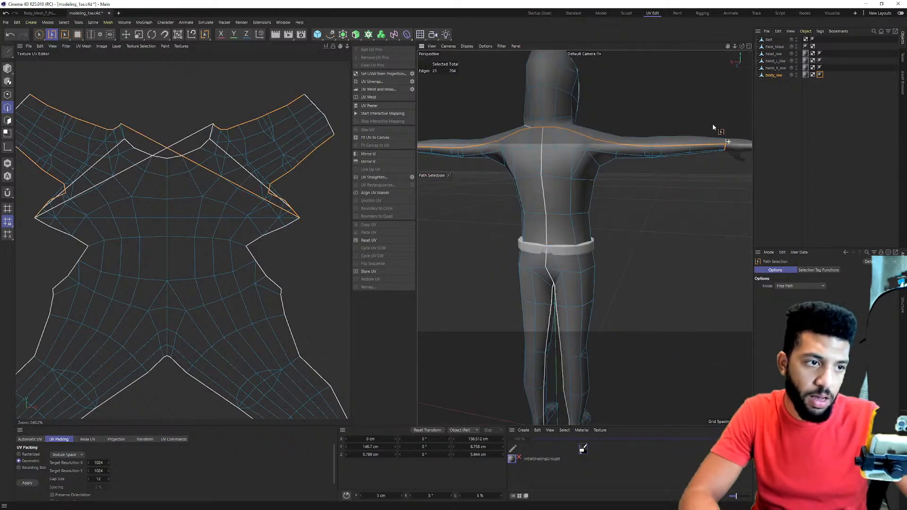
Add the edge loops around both sleeve ends at the wrists to the selection with Loop Selection.
scroll(712, 124, "up", 6)
key("u")
key("l")
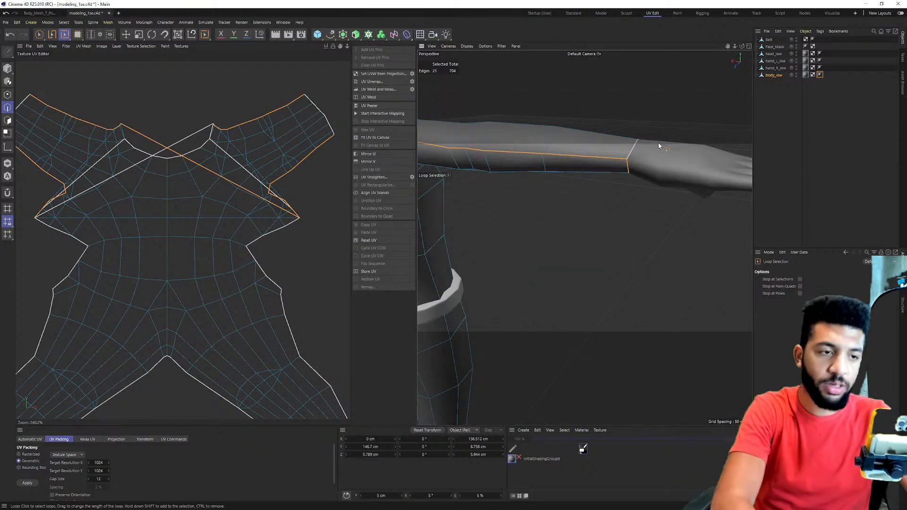
left_click(631, 159, "shift")
middle_click_drag(440, 188, 543, 183, "alt")
scroll(613, 156, "down", 5)
scroll(613, 156, "up", 3)
scroll(572, 152, "up", 5)
left_click(512, 175, "shift")
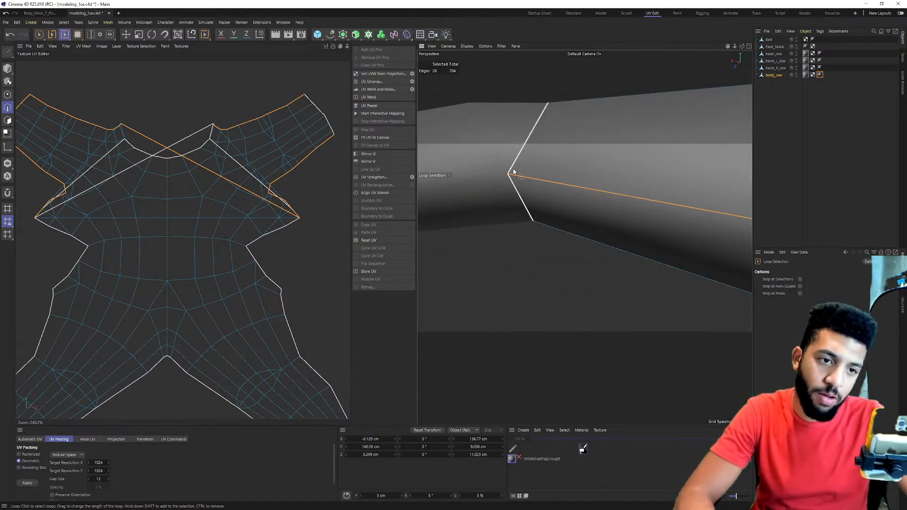
Add the edge loop around the hood's face opening to the seam selection.
scroll(642, 154, "down", 4)
left_click_drag(643, 154, 638, 184, "alt")
left_click(639, 184, "shift")
scroll(628, 187, "down", 4)
scroll(612, 191, "up", 6)
scroll(612, 195, "down", 6)
left_click_drag(611, 201, 599, 134, "alt")
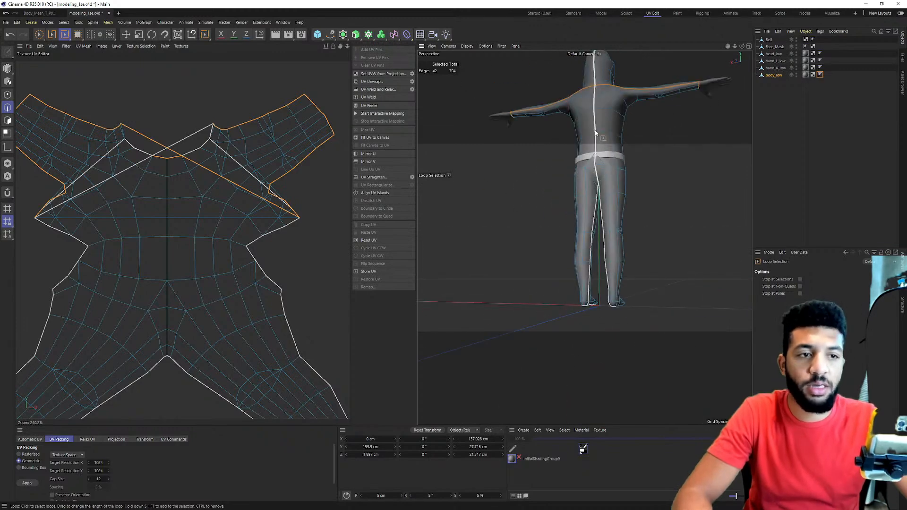
With Path Selection, add the centre line of the back from the shoulder seam down to the crotch.
scroll(599, 134, "up", 4)
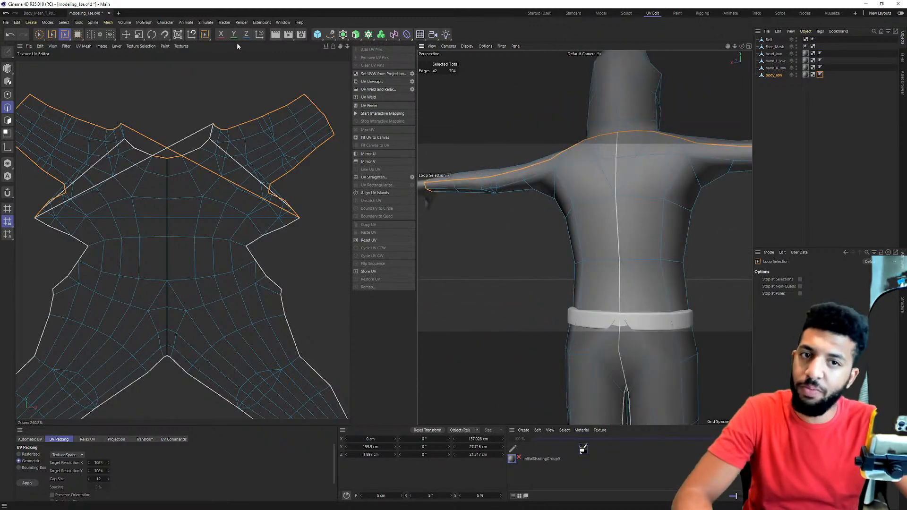
left_click(192, 35)
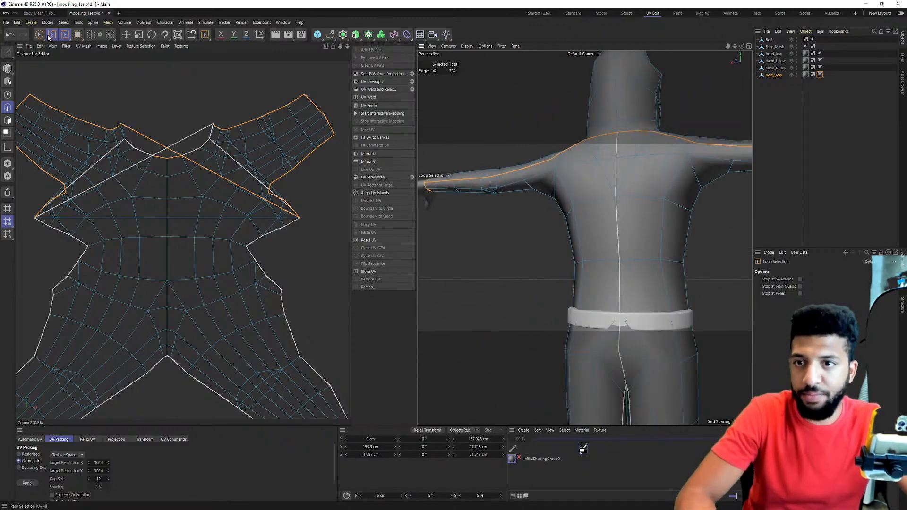
mouse_move(619, 133)
left_mouse_down()
mouse_move(614, 392)
mouse_move(627, 387)
left_mouse_up()
middle_click_drag(627, 387, 620, 260, "alt")
left_click_drag(619, 259, 617, 326, "alt")
middle_click_drag(617, 326, 622, 85, "alt")
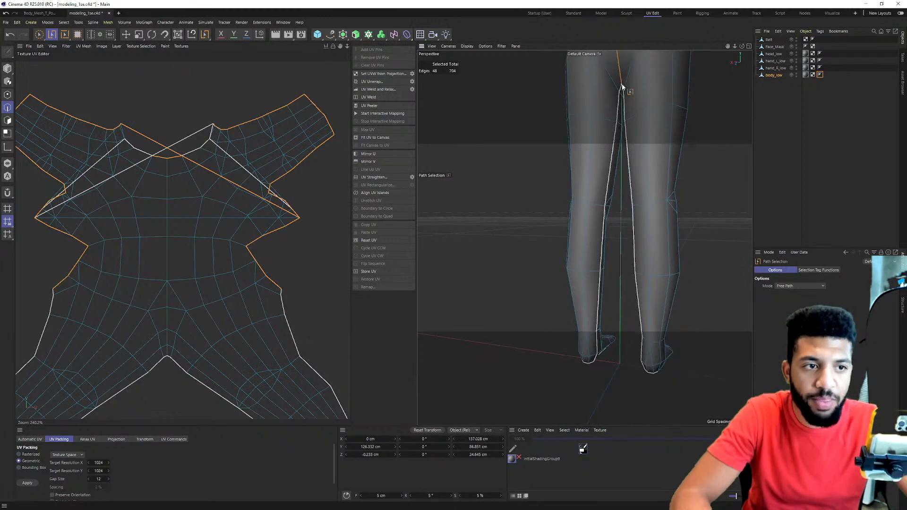
Extend the seam selection down the inner side of both legs from the crotch to the heels.
left_click_drag(592, 319, 589, 366)
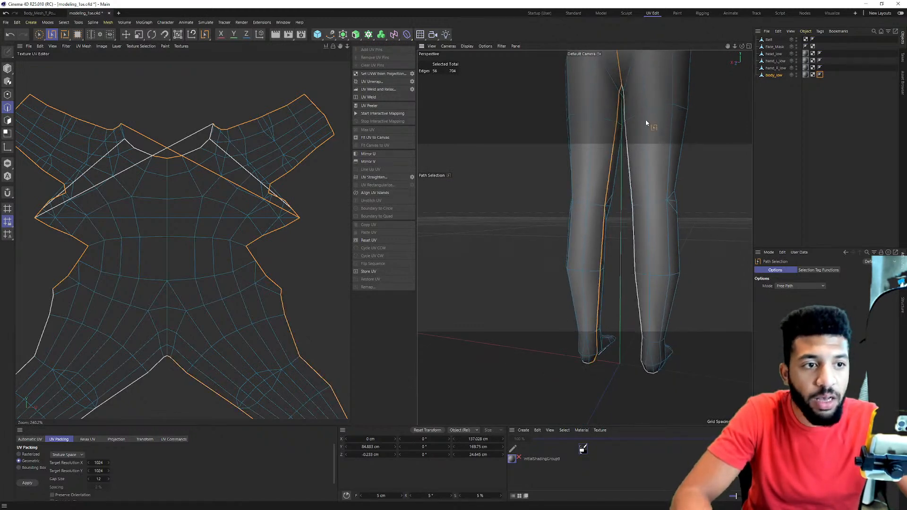
left_click_drag(652, 138, 670, 112, "alt")
mouse_move(616, 77)
left_mouse_down()
mouse_move(626, 299)
mouse_move(644, 373)
mouse_move(590, 356)
left_mouse_up()
Add the seam edges at the heel, along the sole and around the toe of both feet.
right_click_drag(589, 350, 489, 295, "alt")
left_click_drag(520, 236, 569, 229, "alt")
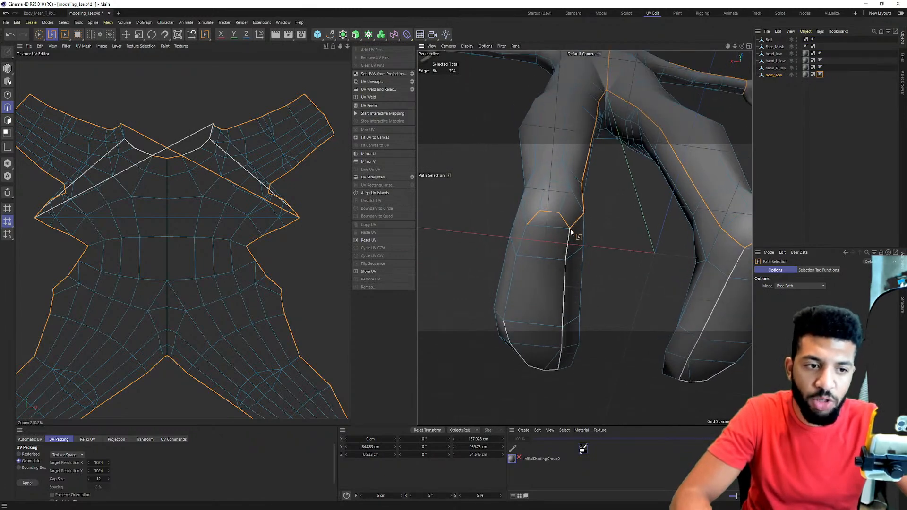
left_click(560, 370, "shift")
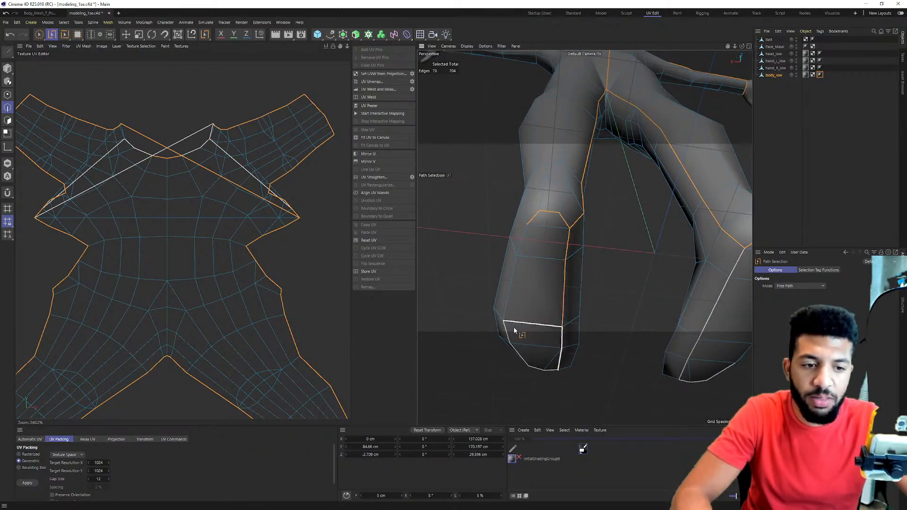
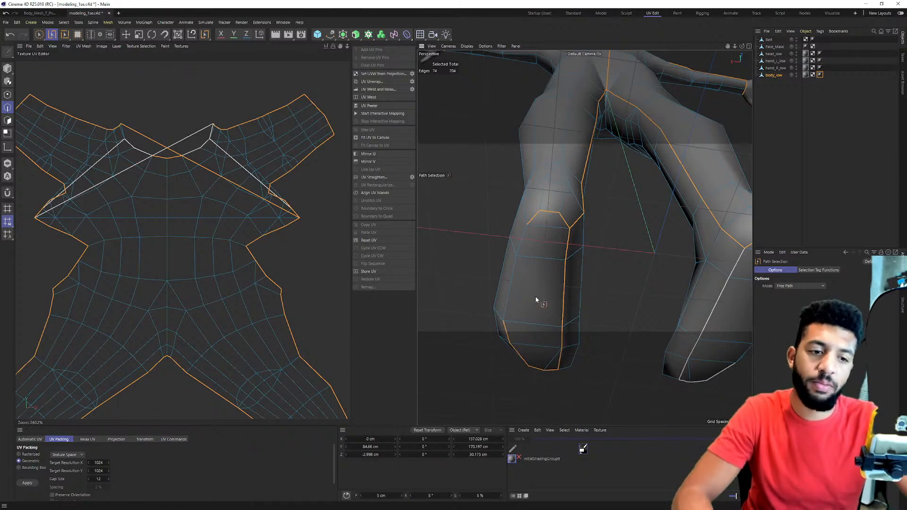
left_click_drag(529, 289, 554, 284, "alt")
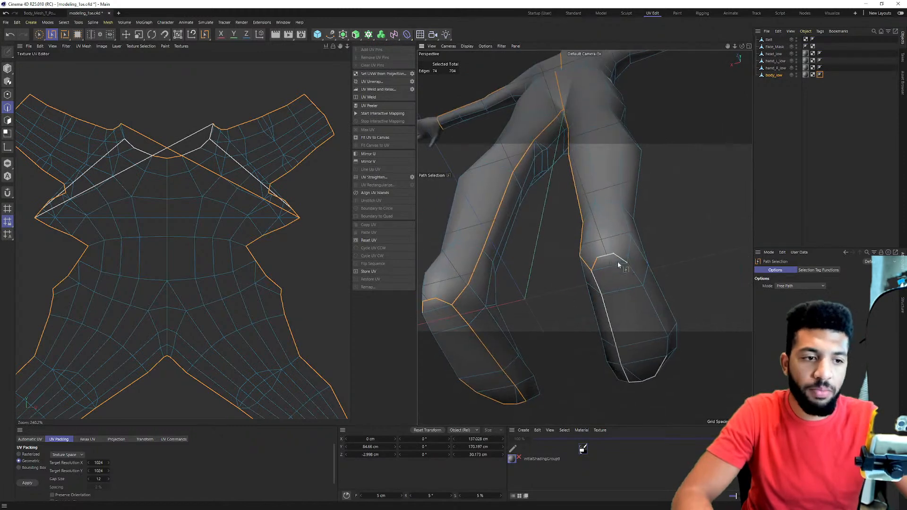
scroll(635, 259, "up", 3)
left_click(639, 258)
scroll(572, 222, "down", 5)
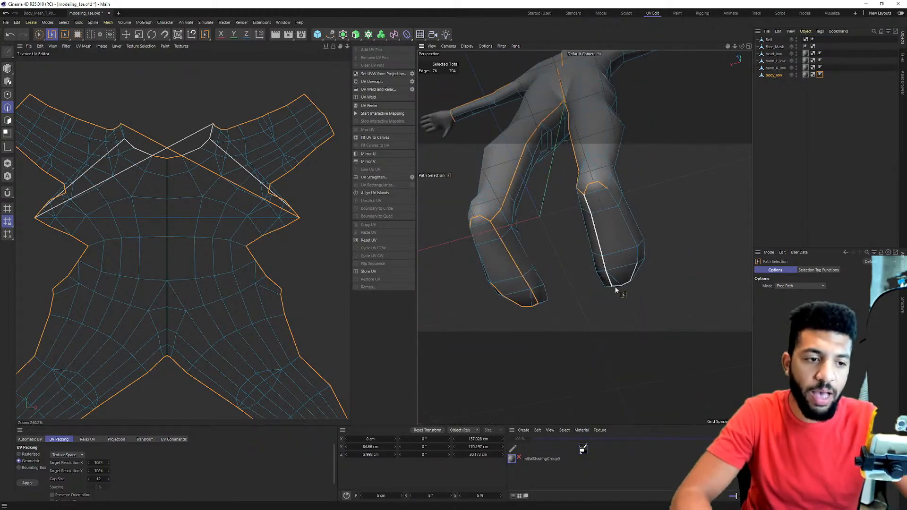
left_click(633, 263)
Add the edges running up the back of the hood from the neck to the seam selection.
left_click_drag(634, 263, 550, 184, "alt")
middle_click_drag(551, 185, 588, 298, "alt")
right_click_drag(569, 142, 537, 132, "alt")
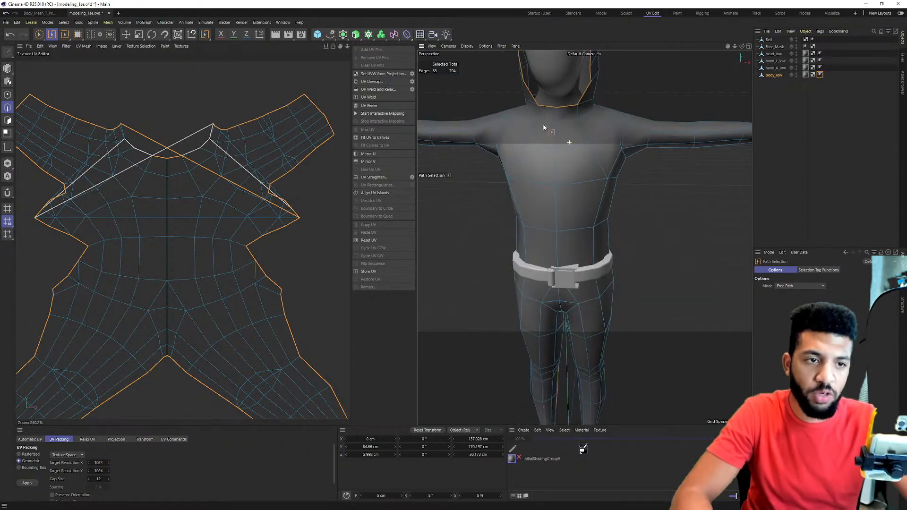
middle_click_drag(569, 130, 608, 200, "alt")
right_click_drag(607, 200, 664, 199, "alt")
left_click_drag(665, 200, 650, 211, "alt")
right_click_drag(651, 211, 699, 207, "alt")
left_click_drag(699, 208, 570, 190, "alt")
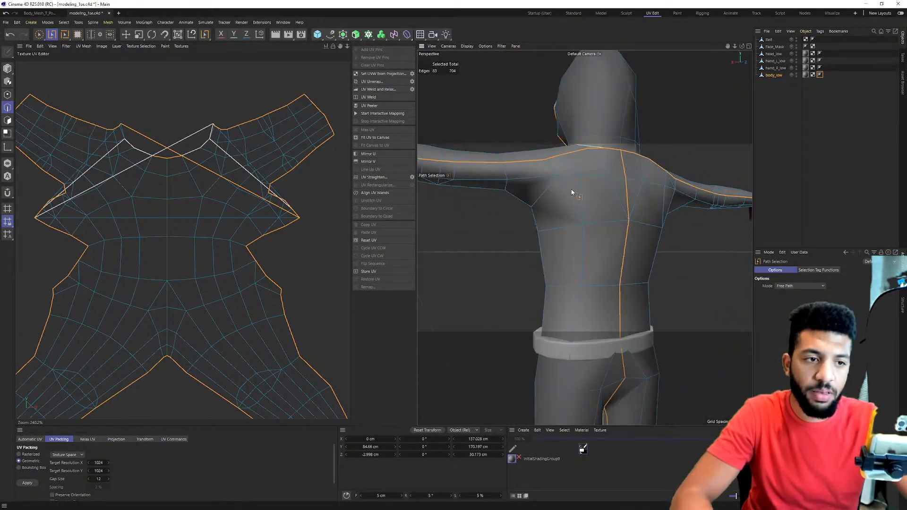
middle_click_drag(570, 190, 577, 233, "alt")
left_click_drag(576, 231, 505, 182, "alt")
mouse_move(593, 276)
left_mouse_down()
mouse_move(549, 276)
mouse_move(640, 268)
mouse_move(591, 291)
mouse_move(640, 162)
mouse_move(581, 172)
mouse_move(579, 256)
mouse_move(676, 243)
mouse_move(523, 175)
mouse_move(582, 184)
mouse_move(682, 163)
mouse_move(608, 169)
mouse_move(525, 157)
mouse_move(569, 189)
mouse_move(577, 211)
mouse_move(592, 171)
left_mouse_up()
scroll(583, 184, "up", 8)
scroll(591, 171, "down", 10)
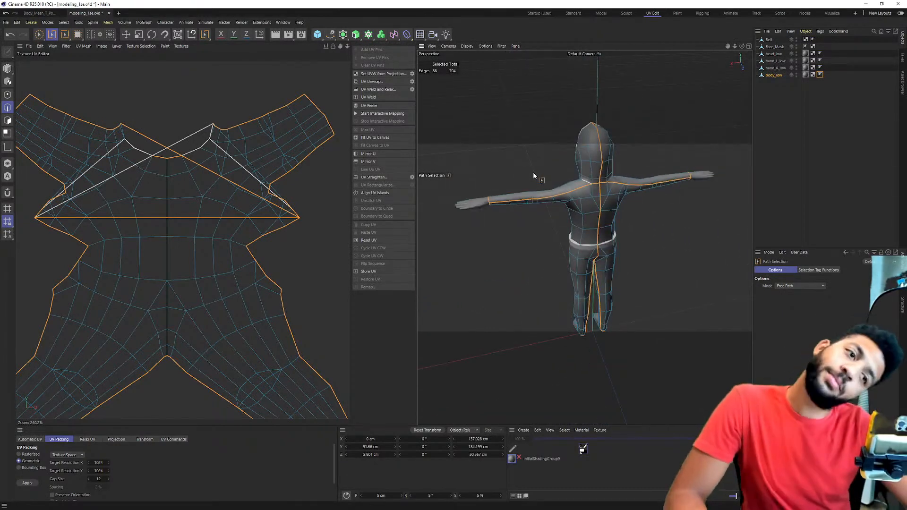
Unwrap the body's UVs along the selected seam edges.
left_click_drag(548, 215, 569, 185, "alt")
scroll(635, 223, "up", 3)
left_click_drag(635, 223, 616, 227, "alt")
scroll(616, 227, "down", 3)
left_click(381, 84)
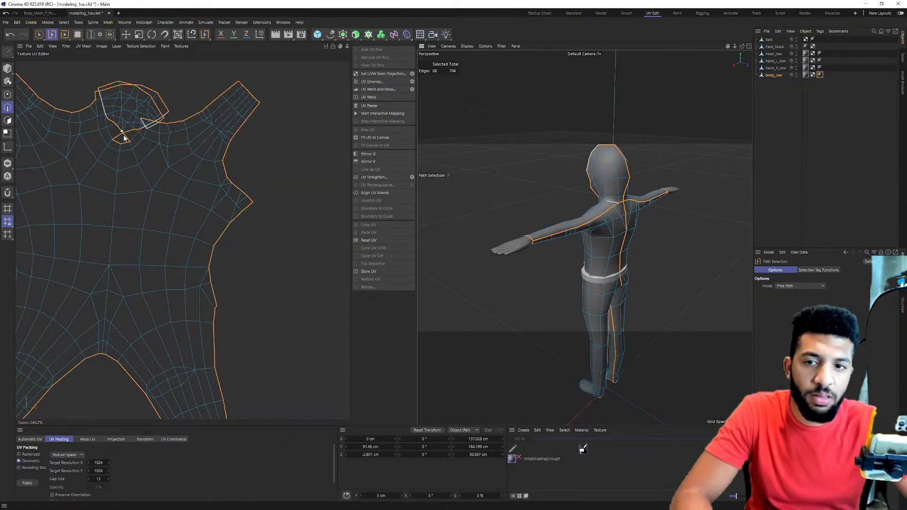
Inspect the overlapping hood UVs and add the edge loop around the neck at the hood's base to the seam selection.
right_click_drag(143, 147, 98, 148, "alt")
middle_click_drag(98, 149, 124, 155, "alt")
right_click_drag(148, 140, 168, 188, "alt")
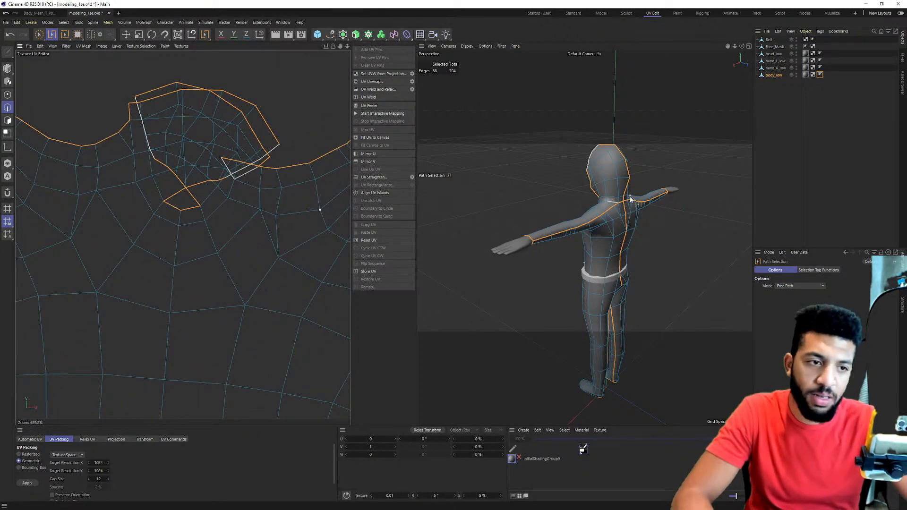
left_click_drag(651, 180, 645, 204, "alt")
right_click_drag(645, 203, 593, 197, "alt")
mouse_move(593, 197)
left_mouse_down("alt")
mouse_move(658, 190)
mouse_move(587, 197)
mouse_move(634, 196)
mouse_move(608, 190)
left_mouse_up("alt")
right_click_drag(608, 190, 621, 185, "alt")
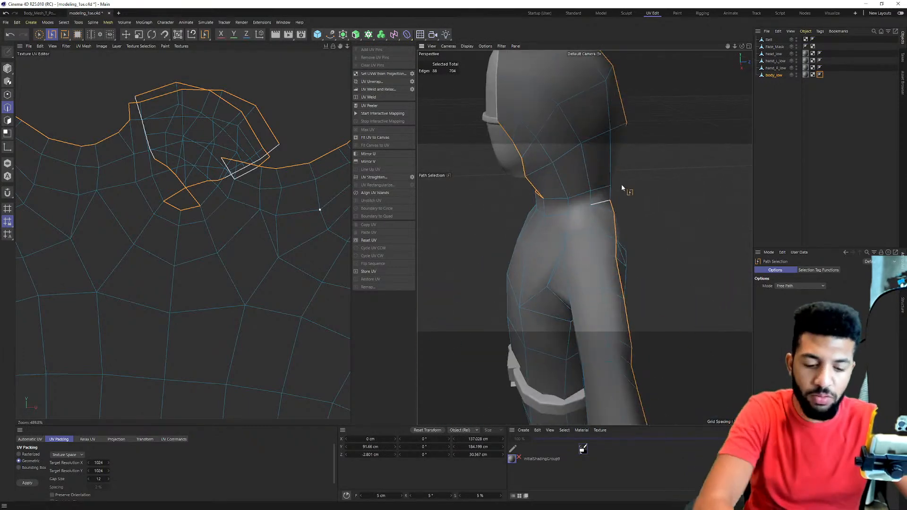
key("u")
key("l")
left_click(607, 189, "shift")
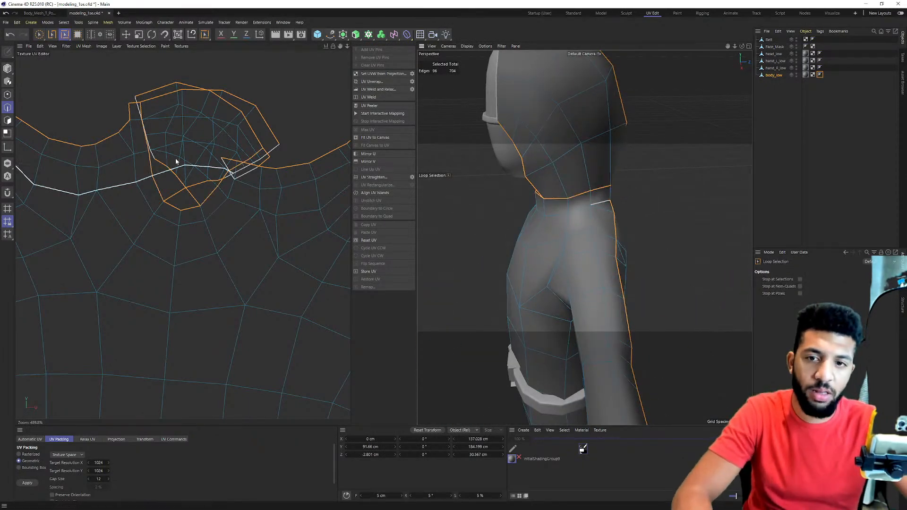
scroll(176, 158, "down", 5)
left_click_drag(636, 189, 420, 173, "alt")
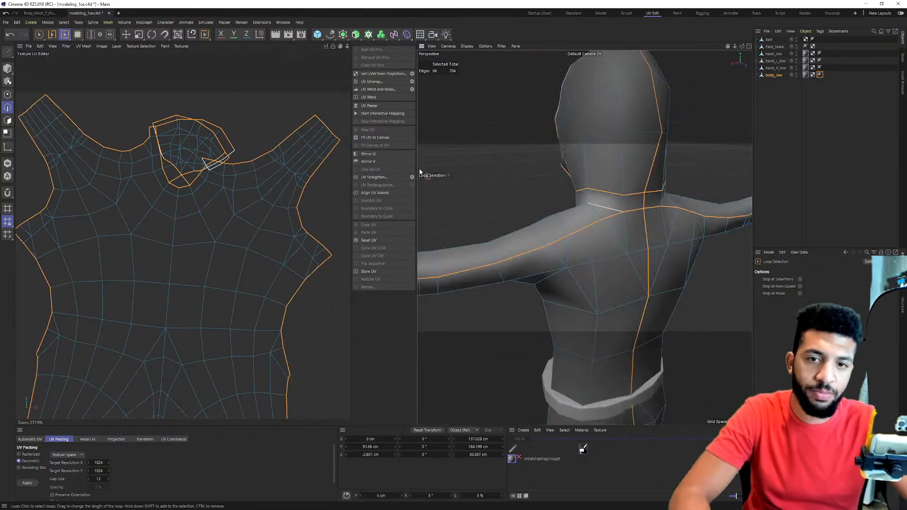
Unwrap the body's UVs with the neck loop as a seam and check the collar area of the layout.
left_click(375, 83)
scroll(263, 151, "down", 4)
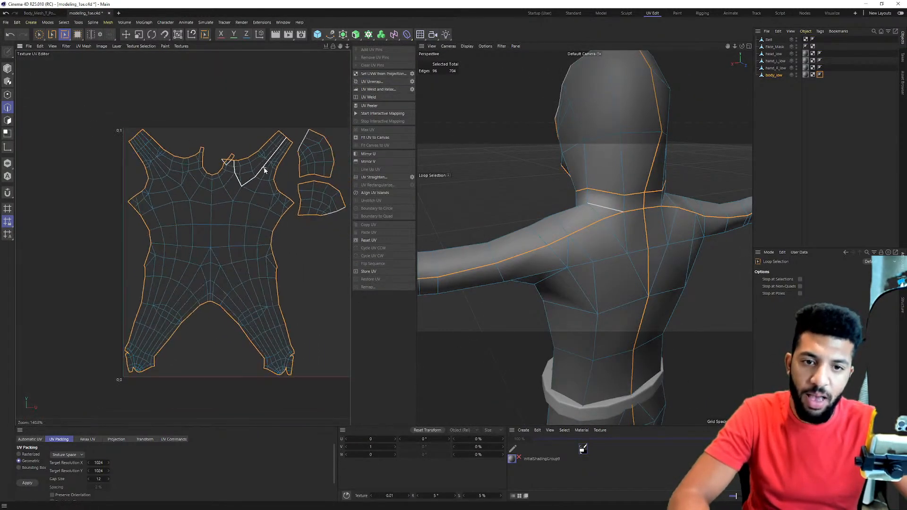
scroll(333, 166, "up", 2)
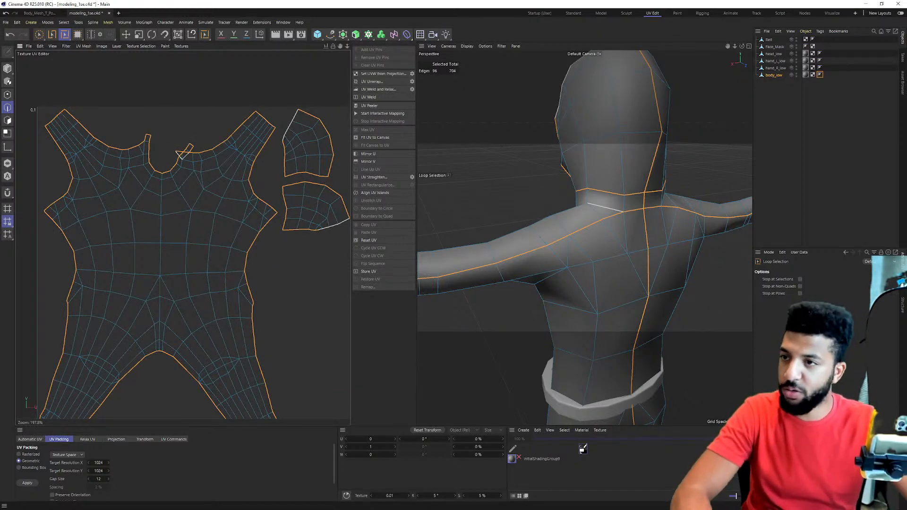
scroll(174, 157, "up", 6)
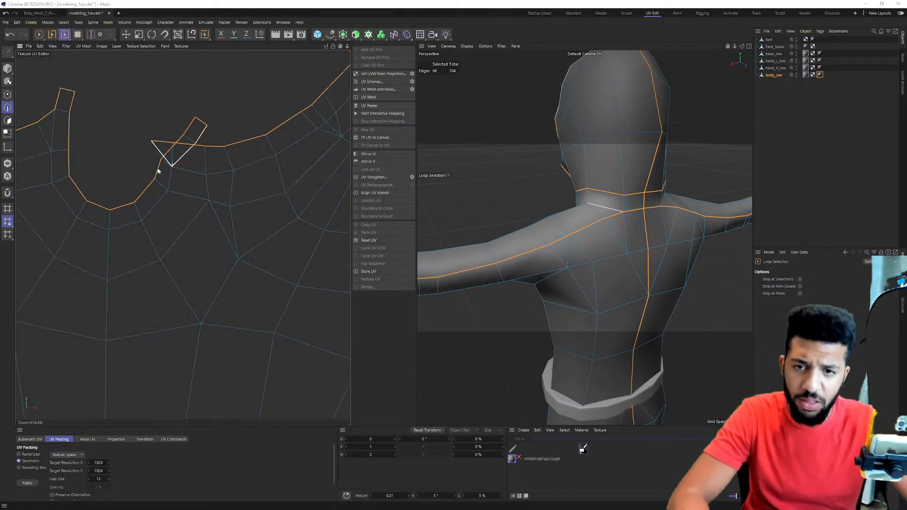
scroll(147, 181, "down", 6)
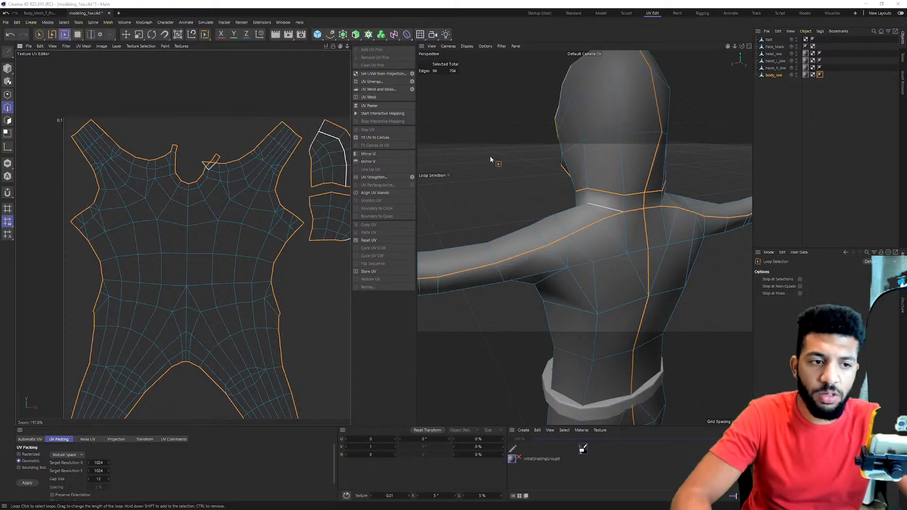
Remove the front neck edges below the face opening from the seam selection and unwrap the body's UVs again.
left_click_drag(613, 212, 462, 81, "alt")
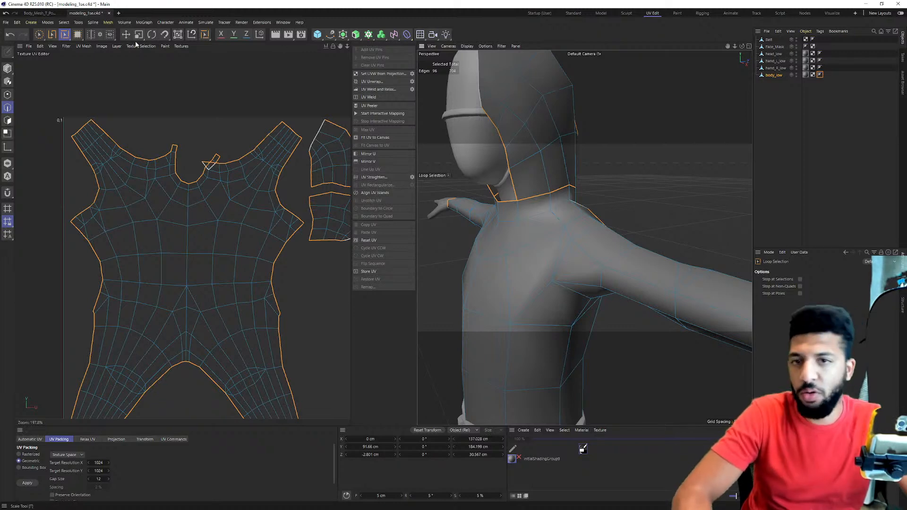
left_click_drag(579, 181, 517, 202, "alt")
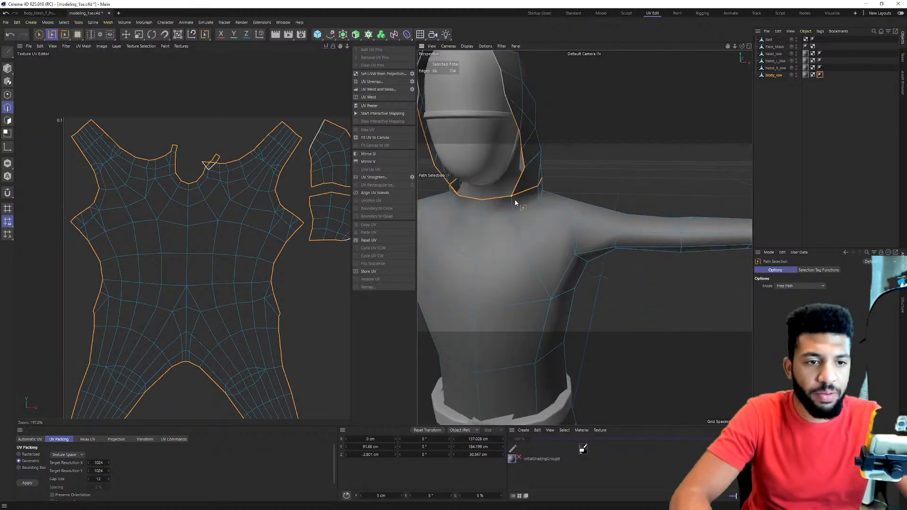
left_click_drag(458, 189, 539, 204, "alt")
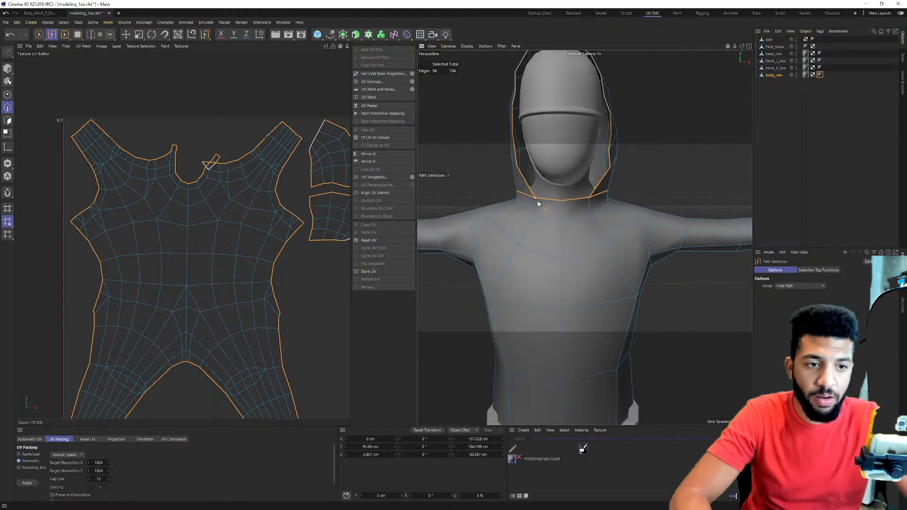
left_click(590, 200, "ctrl")
left_click_drag(601, 192, 554, 198, "alt")
left_click_drag(606, 176, 522, 122, "alt")
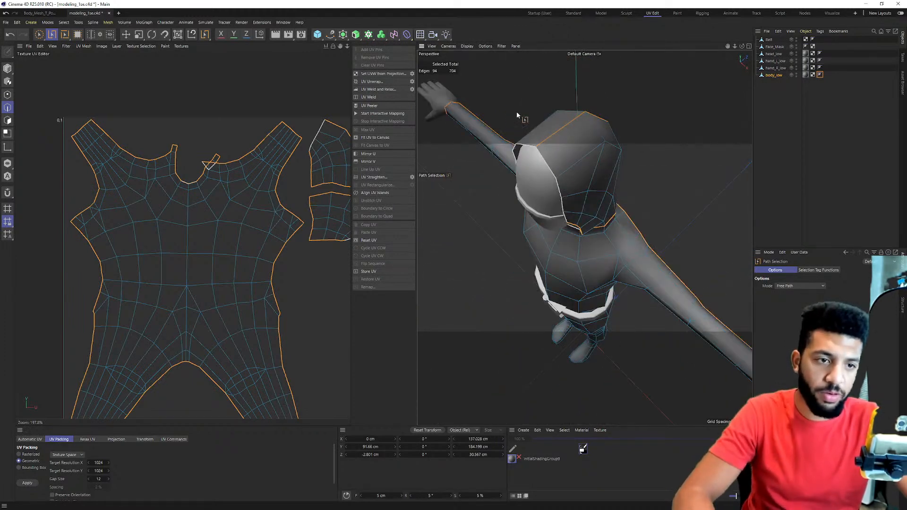
left_click(370, 82)
left_click_drag(676, 222, 487, 134, "alt")
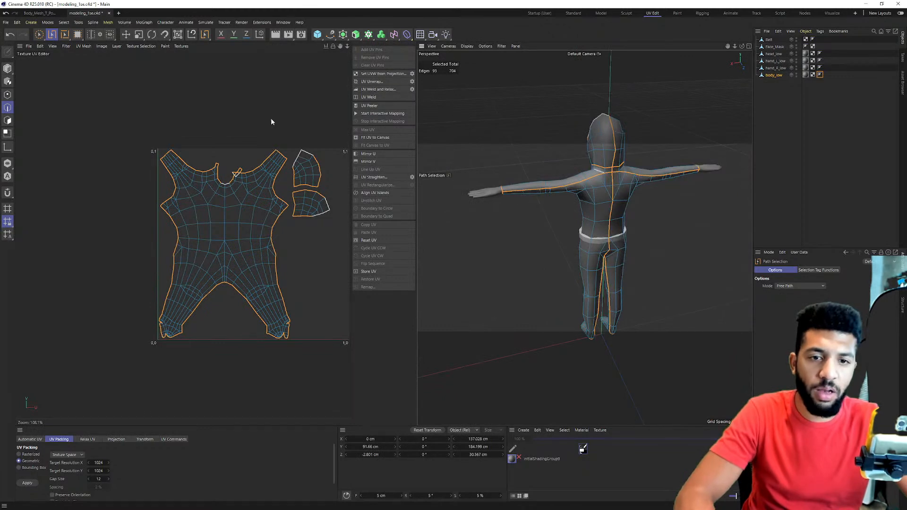
Undo the recent unwraps and seam changes back to the selection without the neck loop.
key("ctrl+z")
key("ctrl+z")
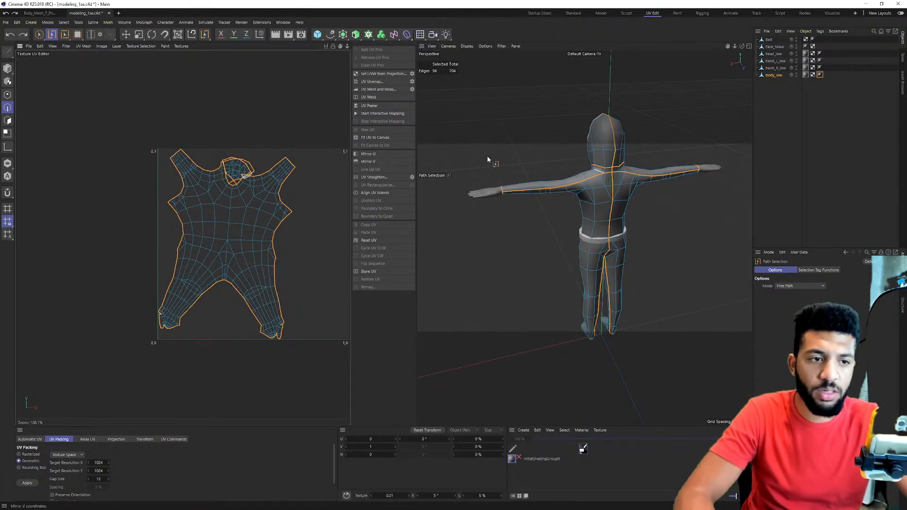
key("ctrl+z")
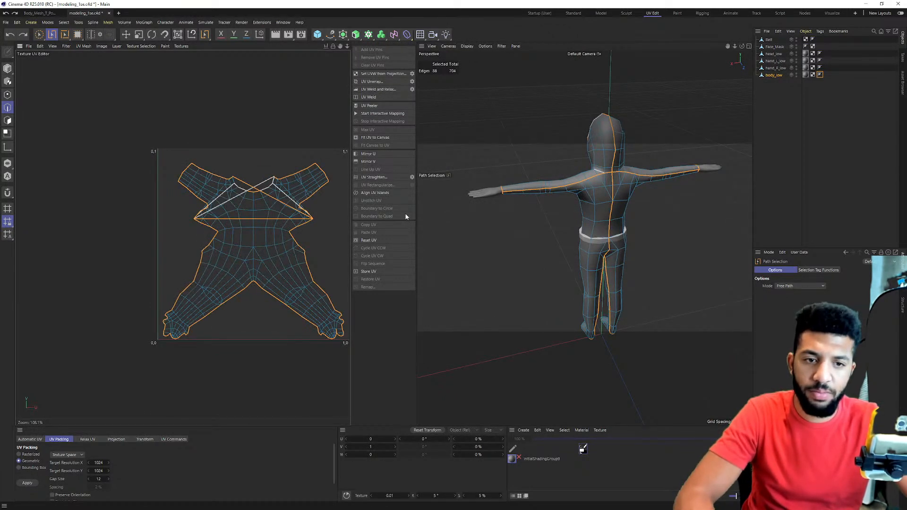
Try to extend the seam selection with an edge loop at the base of the neck.
scroll(574, 156, "up", 8)
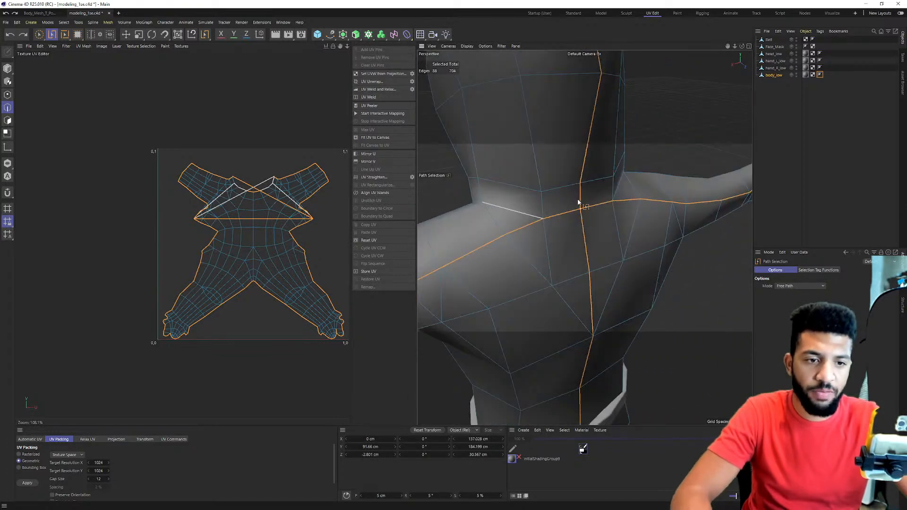
key("u")
key("l")
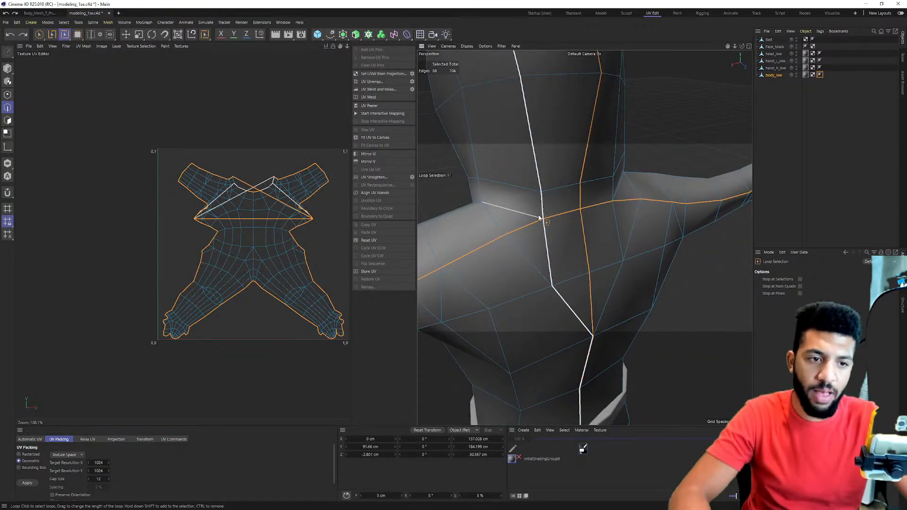
scroll(541, 217, "down", 6)
left_click_drag(492, 198, 445, 216, "alt")
left_click(555, 215, "shift")
key("ctrl+z")
Remove the front edge on the crown of the hood from the seam selection and unwrap the body's UVs.
left_click_drag(585, 238, 505, 114, "alt")
left_click(52, 35)
left_click_drag(579, 157, 535, 150, "alt")
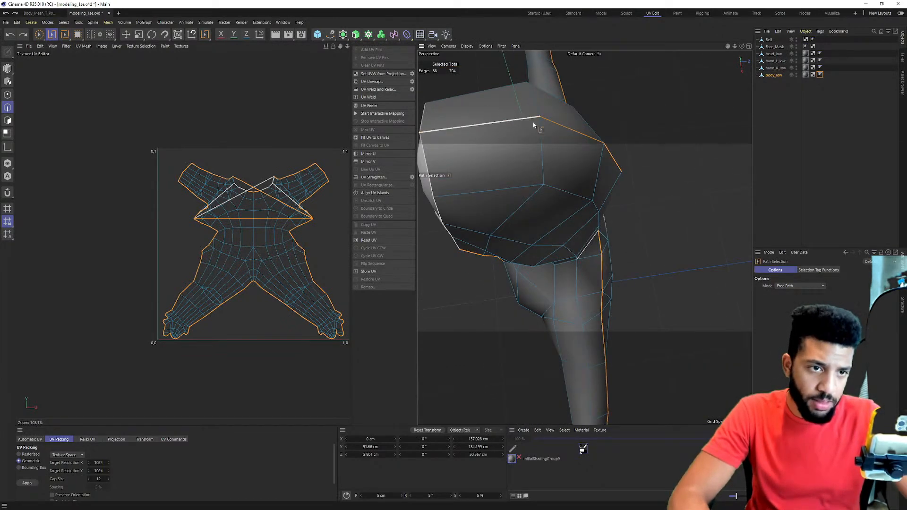
left_click_drag(572, 127, 529, 95, "alt")
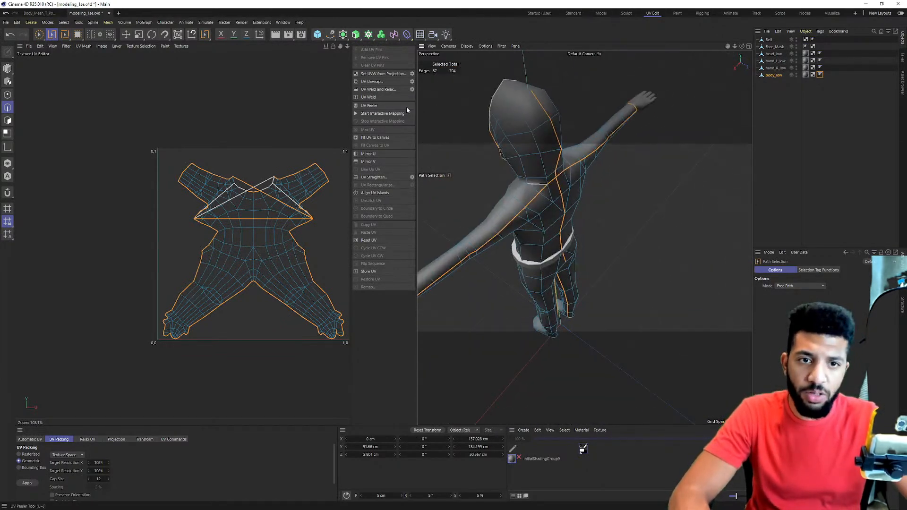
left_click(371, 82)
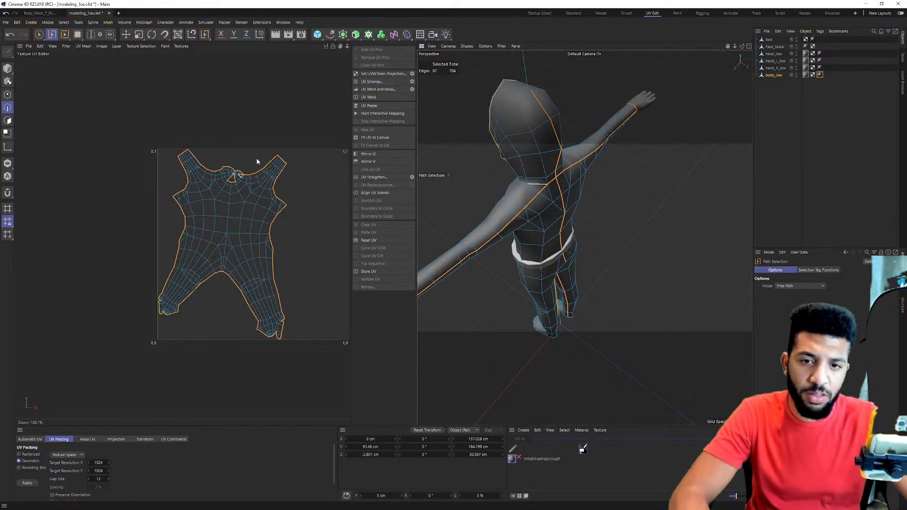
Inspect the hood and neck area of the unwrapped UV layout for overlaps.
left_click_drag(503, 136, 393, 178, "alt")
scroll(210, 174, "up", 10)
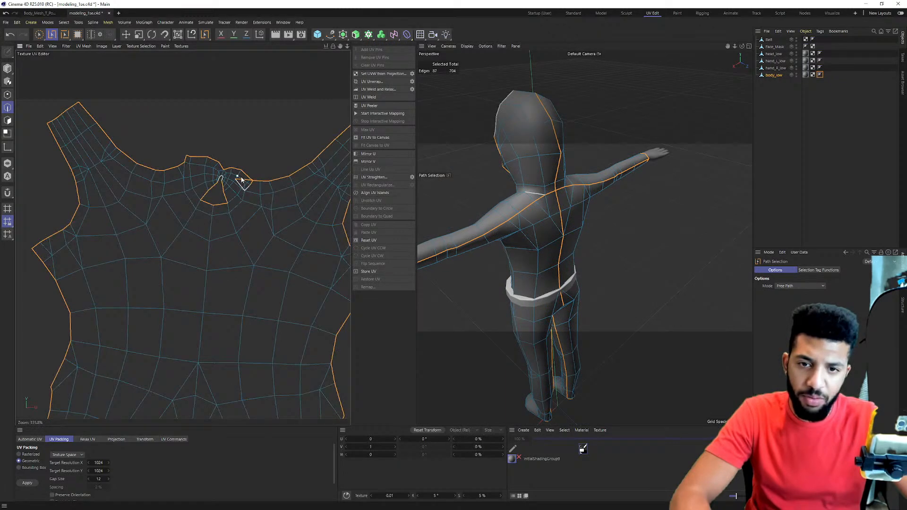
scroll(210, 174, "up", 4)
scroll(203, 179, "down", 3)
Add the edges around the hood's base from the face opening to the back seam and unwrap the body's UVs.
left_click_drag(463, 189, 525, 217, "alt")
scroll(525, 218, "up", 5)
left_click_drag(525, 172, 661, 273, "alt")
left_click(572, 263, "shift")
left_click_drag(571, 263, 750, 251, "alt")
left_click_drag(416, 292, 471, 293)
left_click_drag(524, 280, 616, 285, "alt")
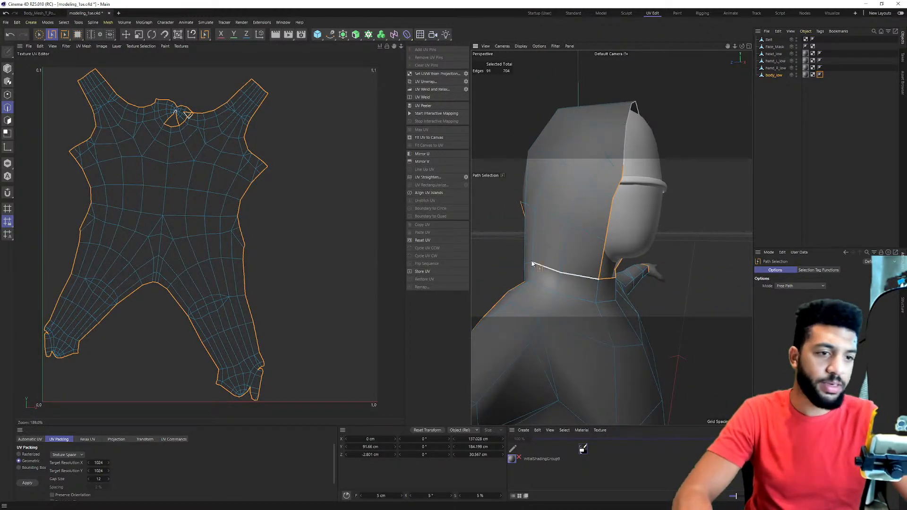
left_click_drag(536, 260, 600, 256, "alt")
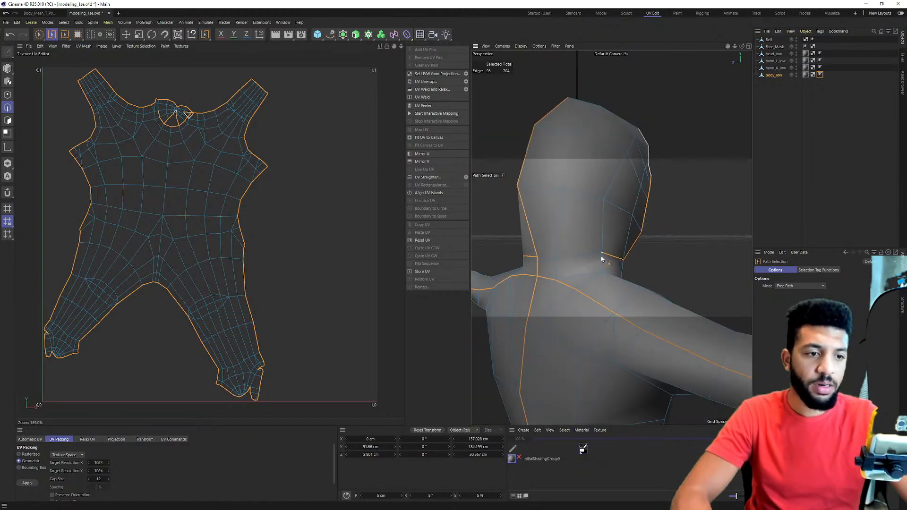
left_click(538, 261, "shift")
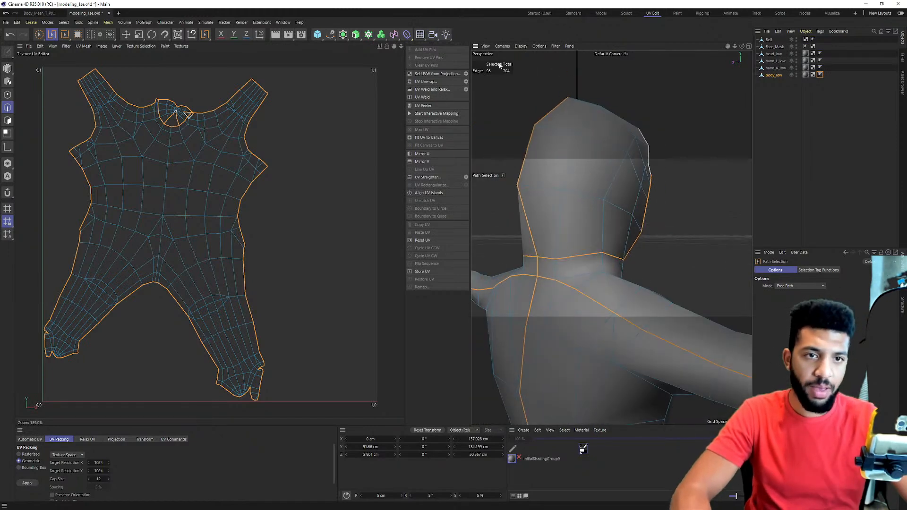
left_click(438, 82)
Examine the overlapping UV polygons at the collar and compare them with the neck and shoulder of the model.
scroll(189, 114, "up", 5)
scroll(189, 113, "up", 12)
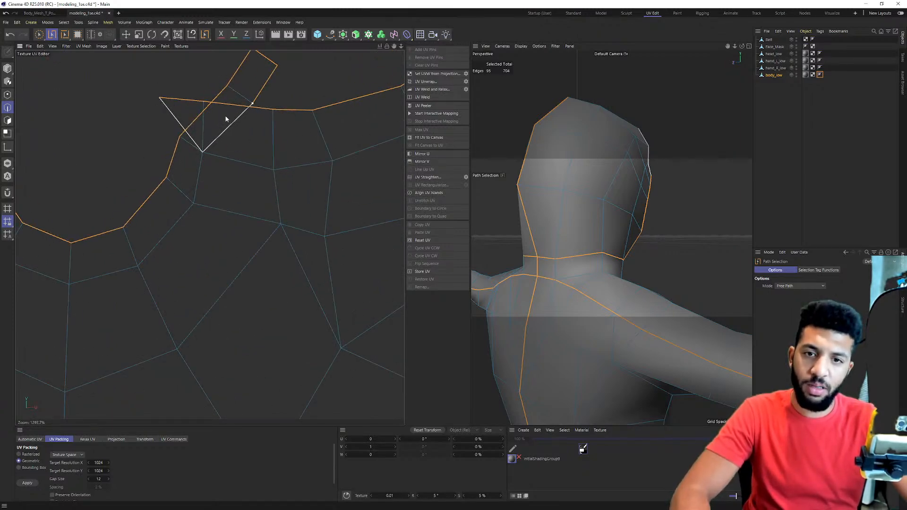
scroll(214, 114, "down", 3)
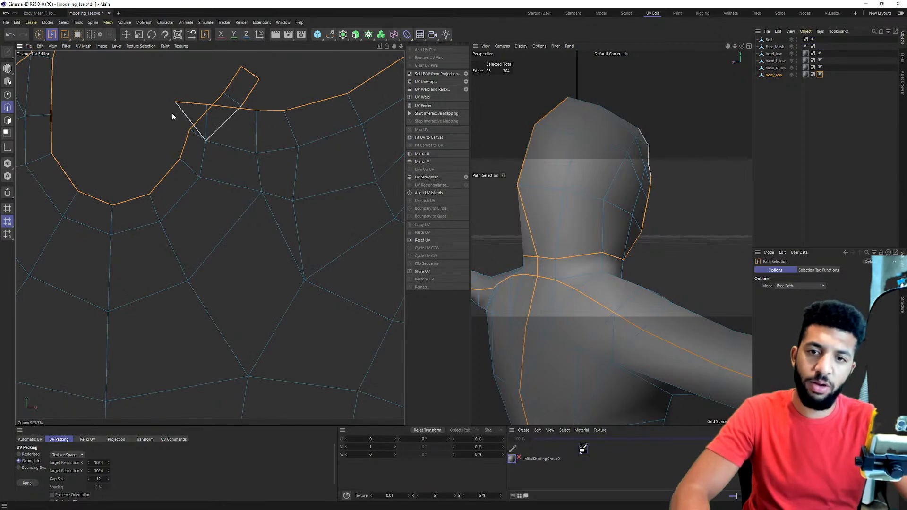
scroll(213, 109, "down", 2)
scroll(211, 116, "up", 4)
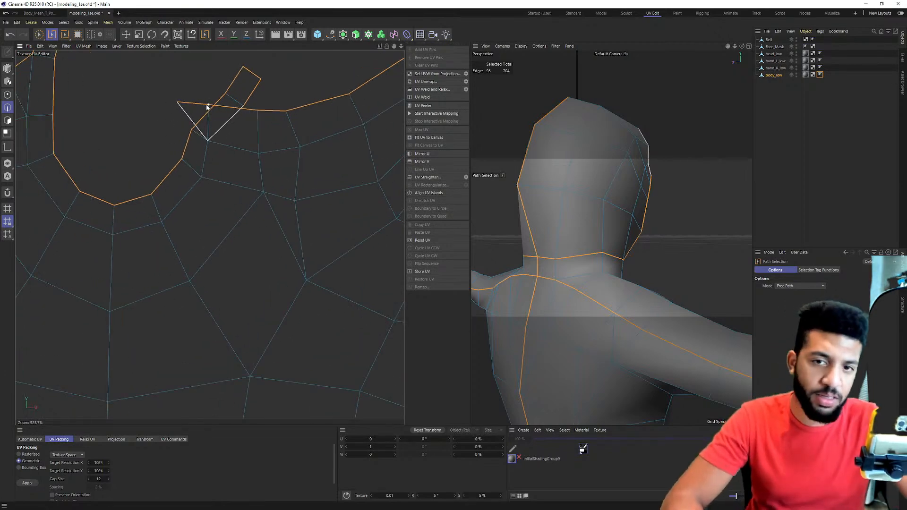
scroll(210, 114, "down", 9)
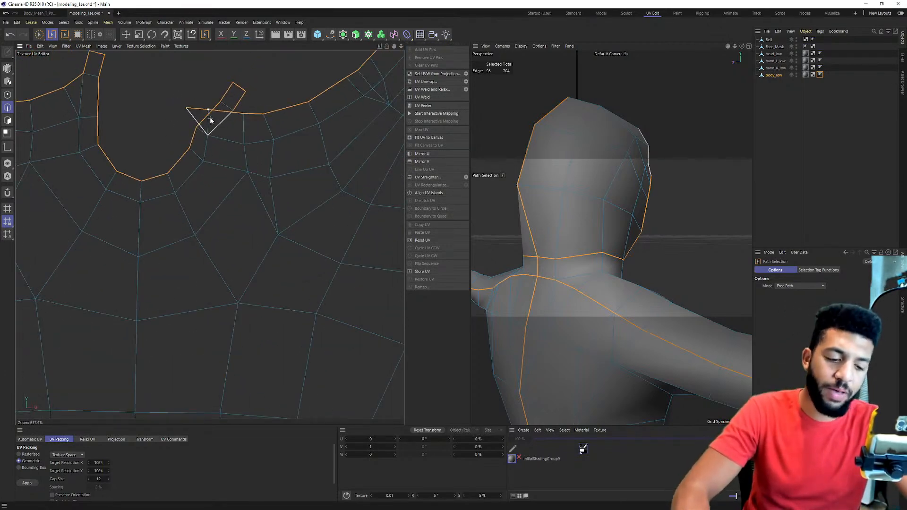
left_click_drag(607, 216, 493, 163, "alt")
scroll(609, 224, "down", 6)
scroll(613, 134, "up", 6)
mouse_move(595, 160)
left_mouse_down("alt")
mouse_move(619, 143)
mouse_move(625, 149)
mouse_move(592, 152)
left_mouse_up("alt")
scroll(231, 160, "down", 4)
scroll(233, 139, "up", 8)
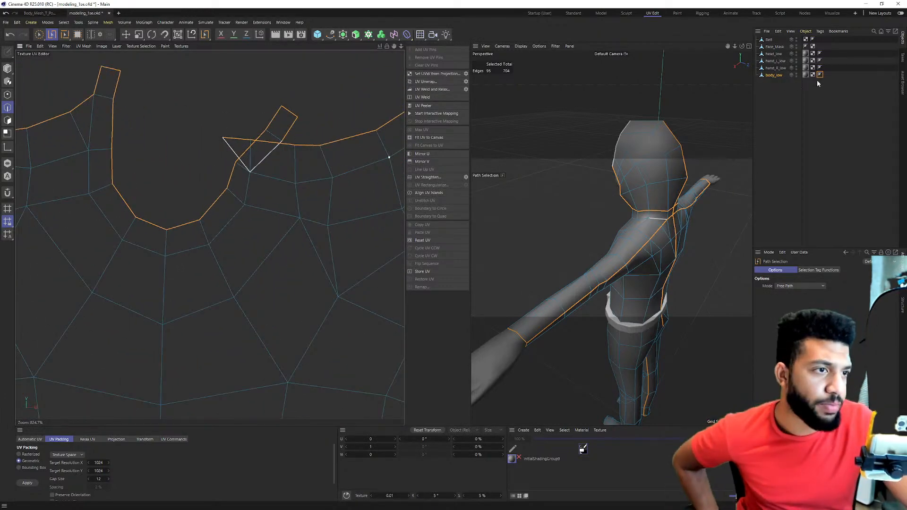
Examine the stray edge where the neck meets the shoulder and clear the body's edge selection.
scroll(651, 182, "up", 4)
scroll(600, 213, "down", 3)
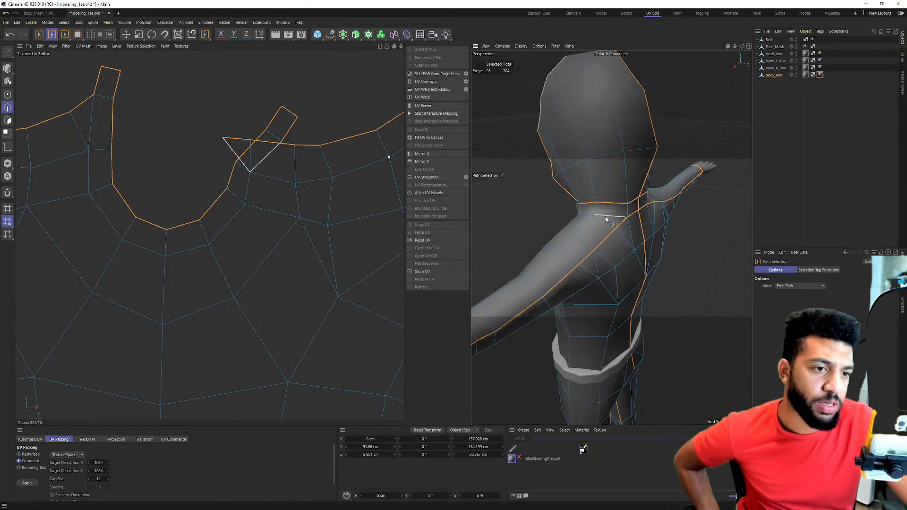
scroll(594, 215, "up", 5)
scroll(591, 216, "up", 2)
left_click_drag(526, 203, 733, 225)
left_click(609, 208)
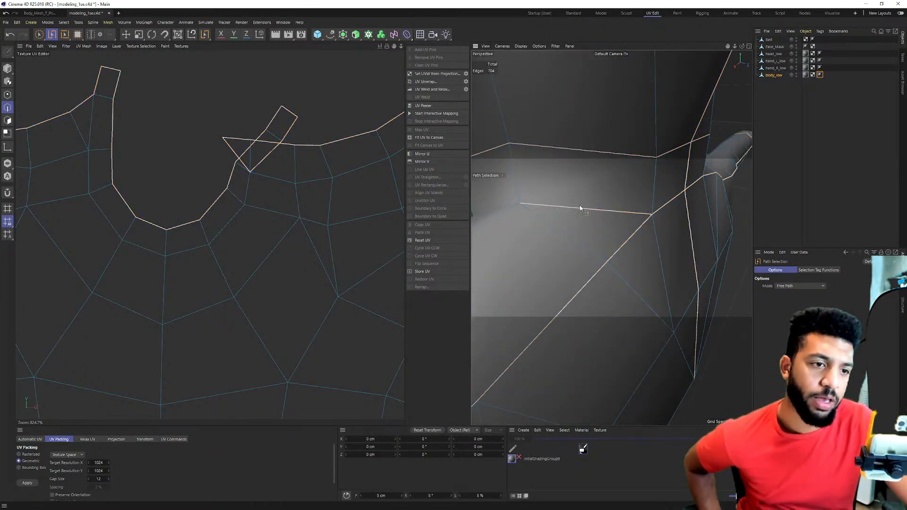
Delete the body_low object's UVW tag and generate new UVs from projection.
left_click_drag(563, 207, 743, 118, "alt")
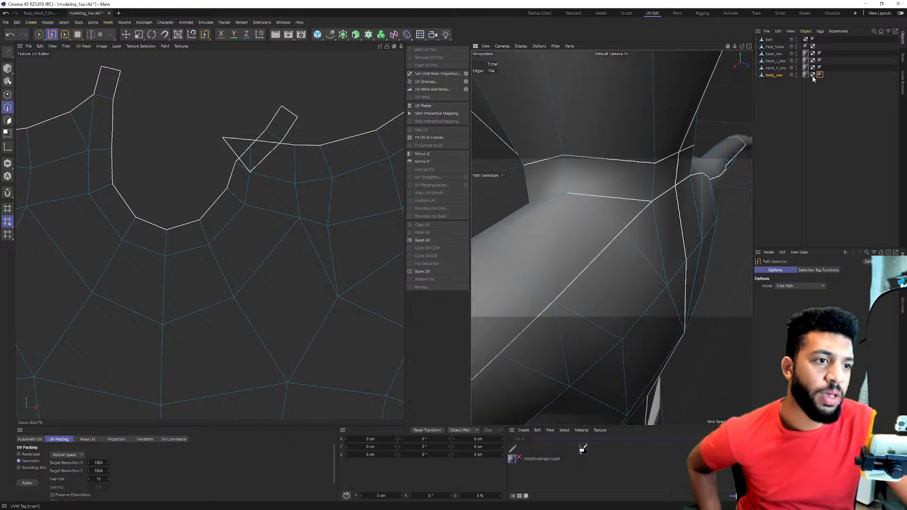
scroll(627, 159, "down", 5)
key("Delete")
scroll(484, 135, "down", 3)
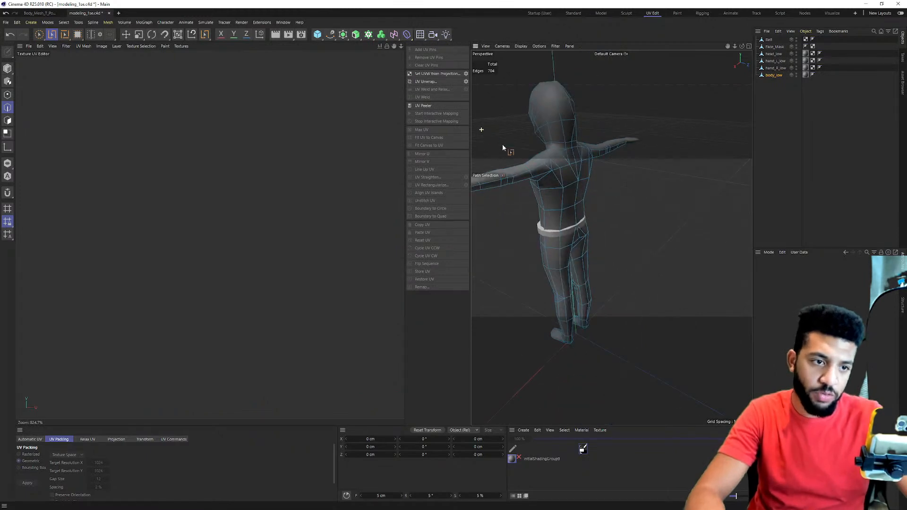
left_click(774, 76)
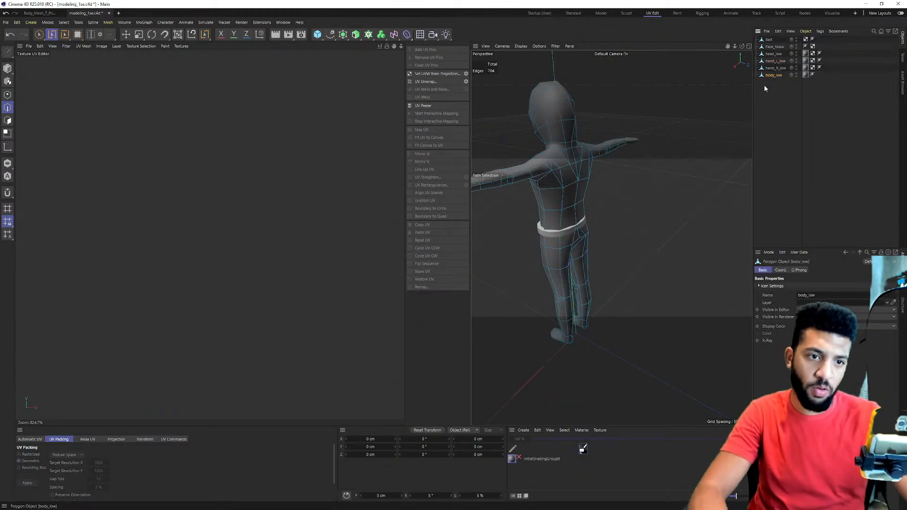
left_click(438, 75)
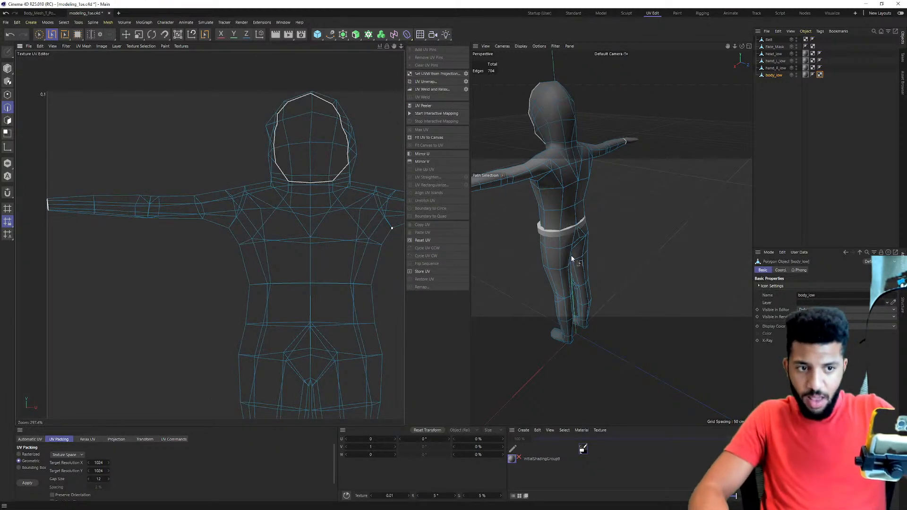
Select seam edges from the back of the waist through the crotch and down both inner legs to the heels.
left_click_drag(582, 166, 604, 161, "alt")
middle_click_drag(609, 161, 546, 40, "alt")
left_click_drag(544, 120, 572, 117, "alt")
scroll(571, 118, "up", 4)
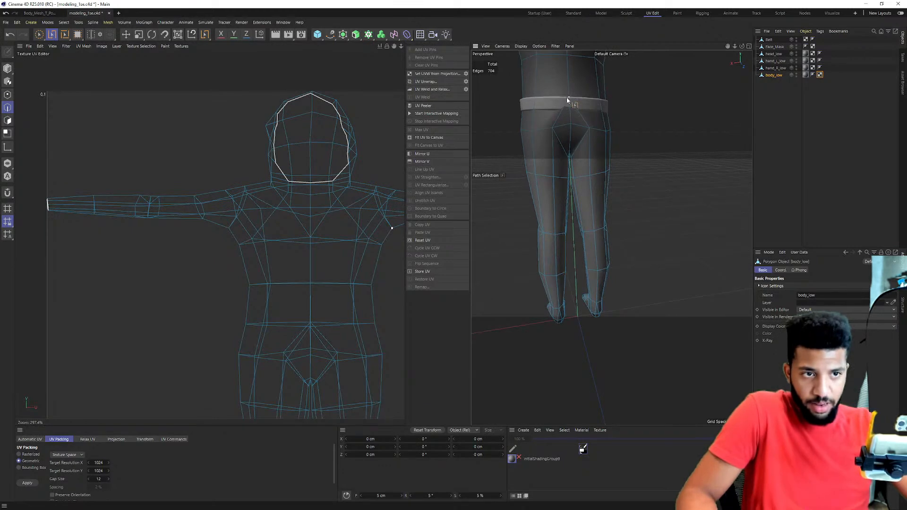
mouse_move(565, 167)
left_mouse_down()
mouse_move(571, 149)
mouse_move(567, 158)
left_mouse_up()
left_click_drag(565, 319, 565, 324)
left_click_drag(586, 140, 572, 268, "alt")
left_click_drag(695, 274, 532, 212, "alt")
left_click(714, 276)
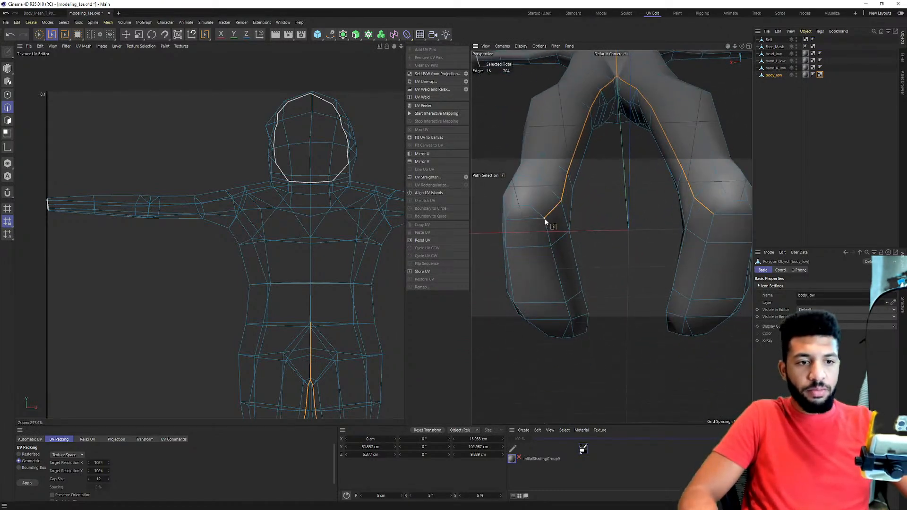
Extend the inner-leg seams around the soles of both feet on body_low.
left_click_drag(515, 307, 503, 251, "alt")
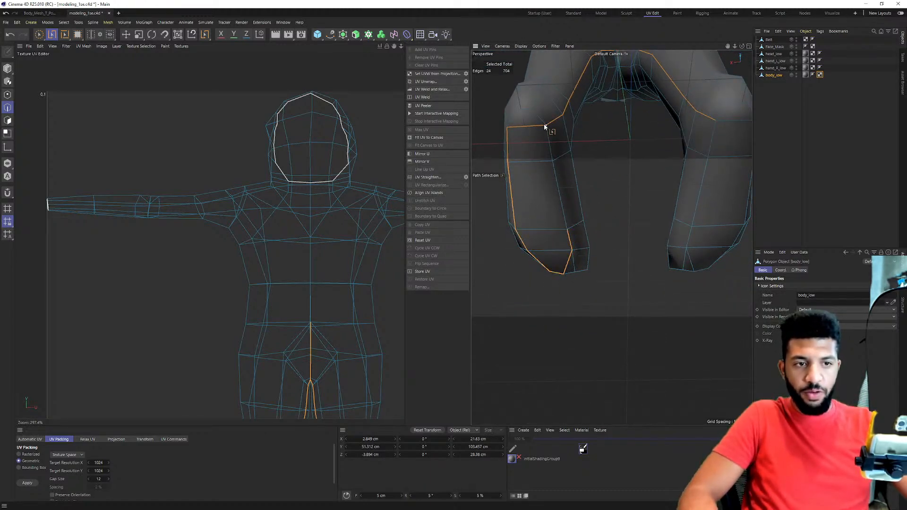
left_click(553, 157)
left_click_drag(553, 157, 636, 104, "alt")
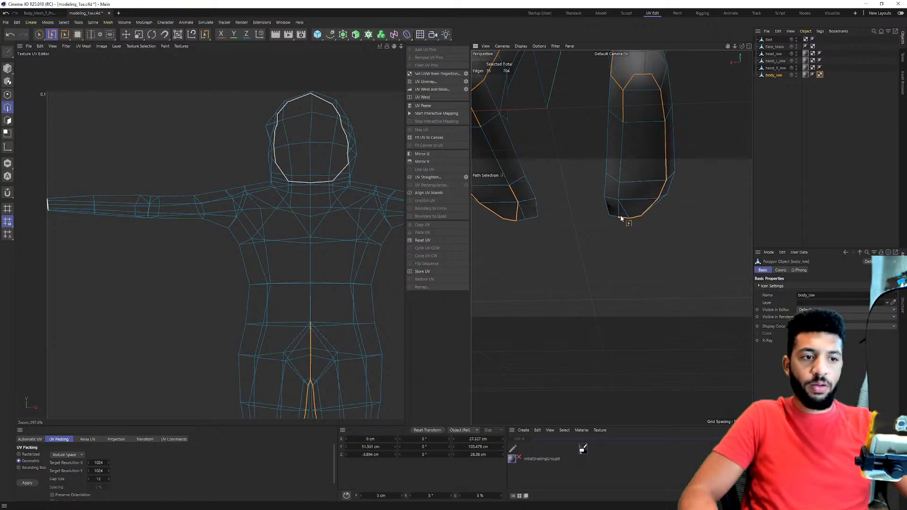
left_click_drag(632, 170, 662, 250, "alt")
right_click_drag(662, 249, 561, 191, "alt")
middle_click_drag(561, 191, 553, 279, "alt")
right_click_drag(552, 279, 656, 228, "alt")
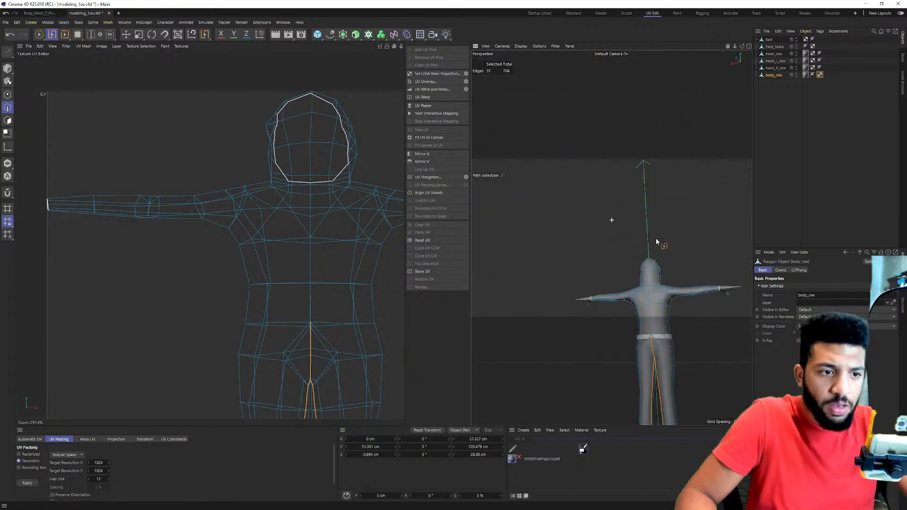
Extend the seam from the back of the waist up the spine to the upper back.
middle_click_drag(656, 228, 521, 161, "alt")
middle_click_drag(535, 96, 619, 166, "alt")
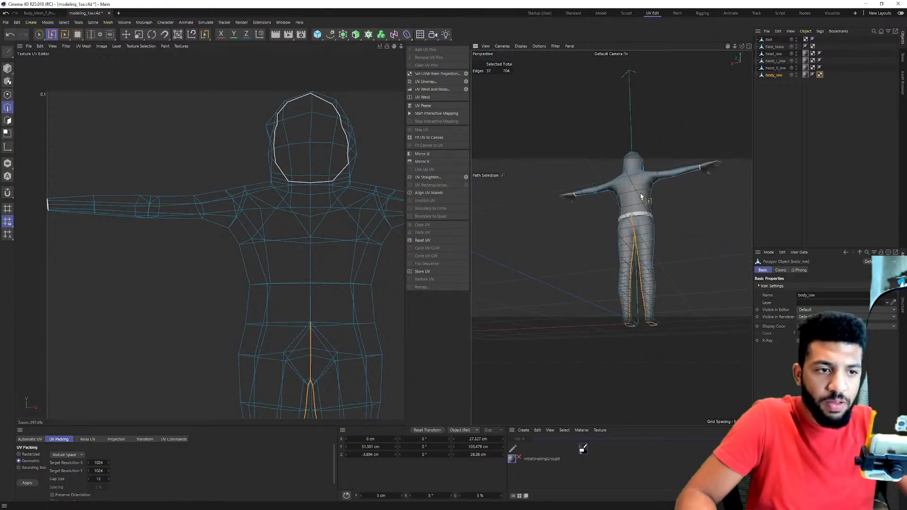
right_click_drag(619, 166, 637, 202, "alt")
left_click_drag(637, 203, 626, 225, "alt")
left_click(625, 176)
right_click_drag(625, 175, 627, 229, "alt")
left_click_drag(627, 229, 608, 224, "alt")
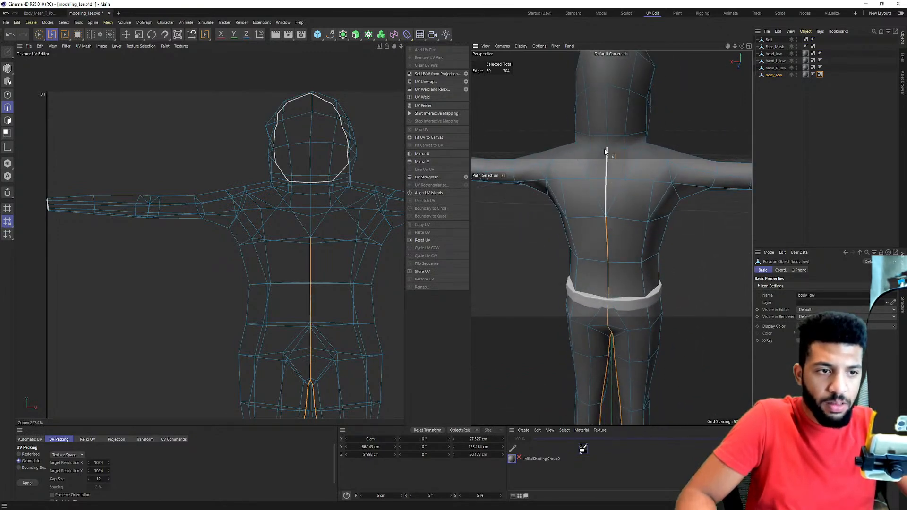
left_click(602, 180)
right_click_drag(602, 180, 597, 171, "alt")
mouse_move(596, 171)
left_mouse_down("alt")
mouse_move(640, 159)
mouse_move(611, 177)
left_mouse_up("alt")
middle_click_drag(612, 178, 579, 174, "alt")
left_click_drag(579, 175, 633, 198, "alt")
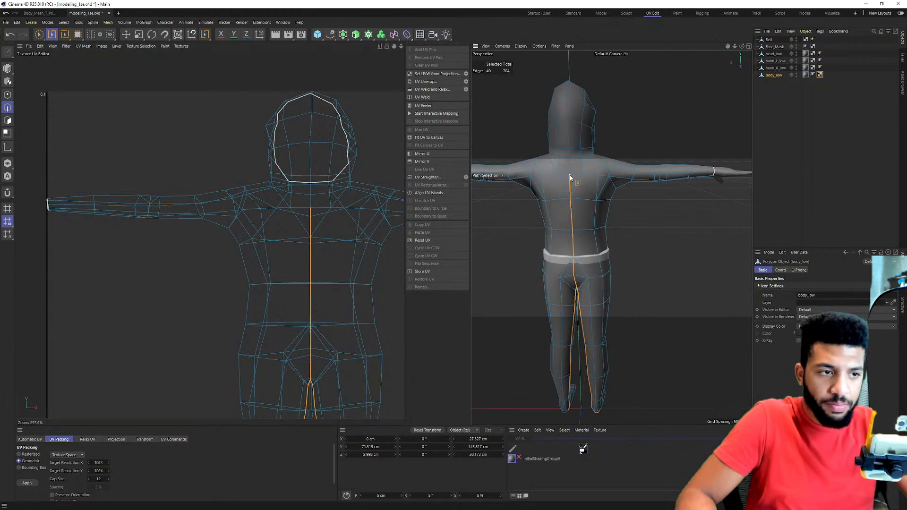
Select seam edges from the base of the neck across the shoulders and along both arms to the wrists.
left_click(712, 174)
scroll(713, 174, "down", 5)
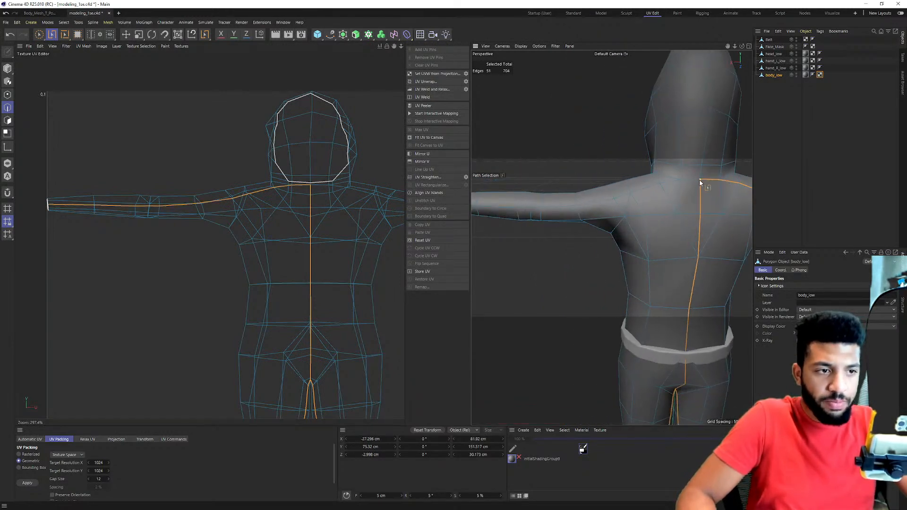
left_click(530, 202)
scroll(590, 202, "down", 5)
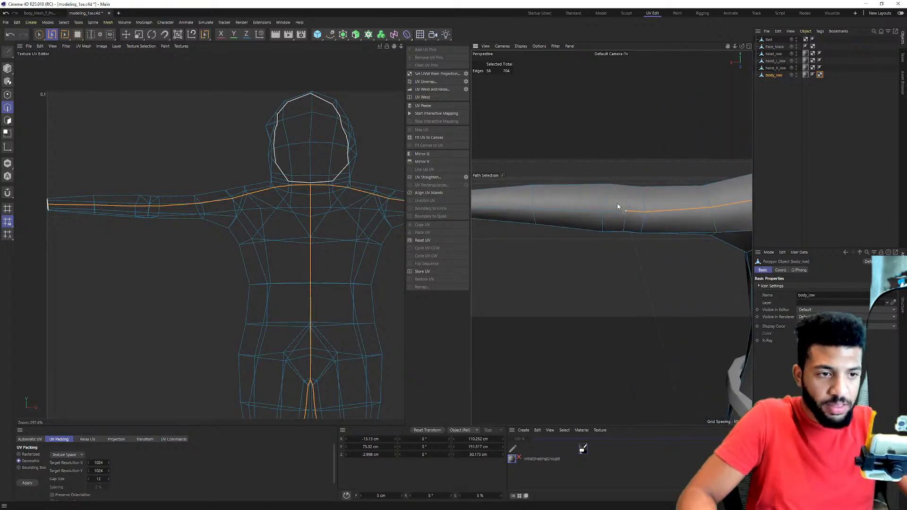
left_click(539, 209)
middle_click_drag(541, 207, 607, 204, "alt")
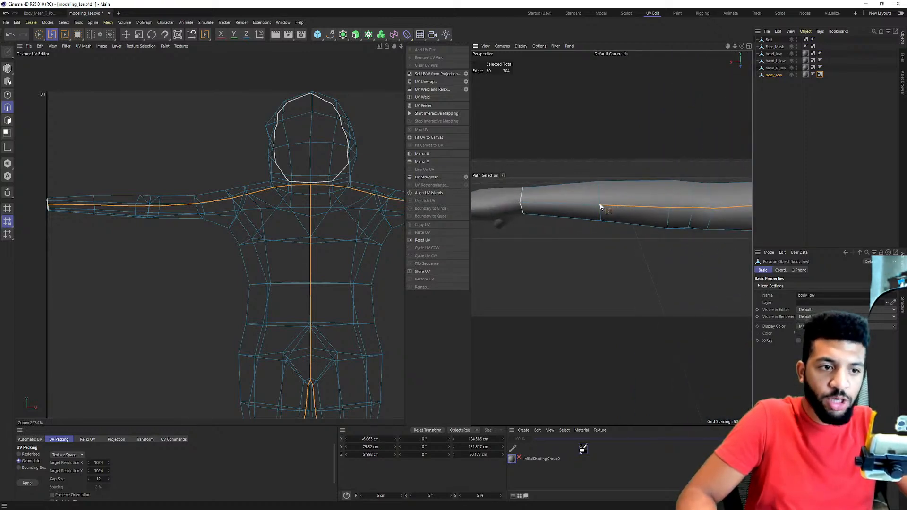
scroll(618, 206, "up", 5)
left_click_drag(617, 205, 661, 194, "alt")
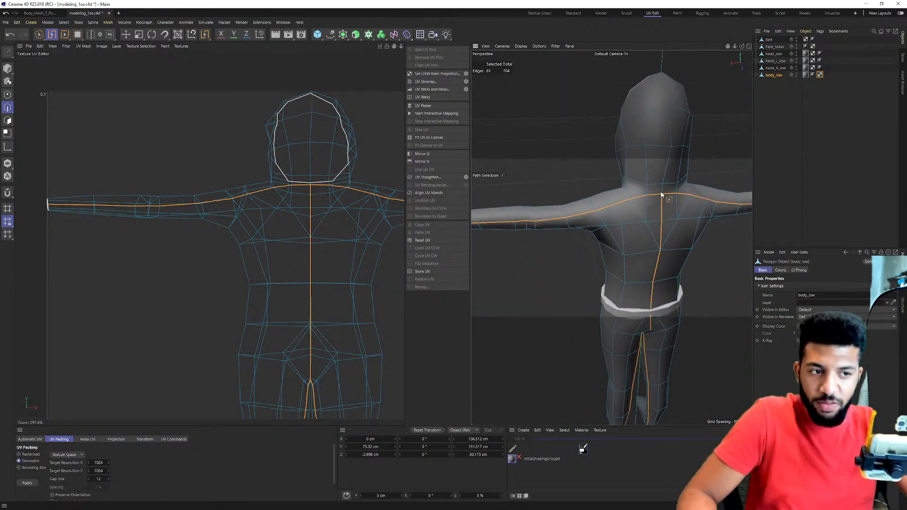
Extend the seam from the neck up the back of the hood and select the edge on its crown.
mouse_move(667, 107)
left_mouse_down()
mouse_move(726, 171)
mouse_move(592, 136)
left_mouse_up()
left_click(619, 98)
left_click_drag(619, 98, 616, 223, "alt")
scroll(626, 213, "down", 4)
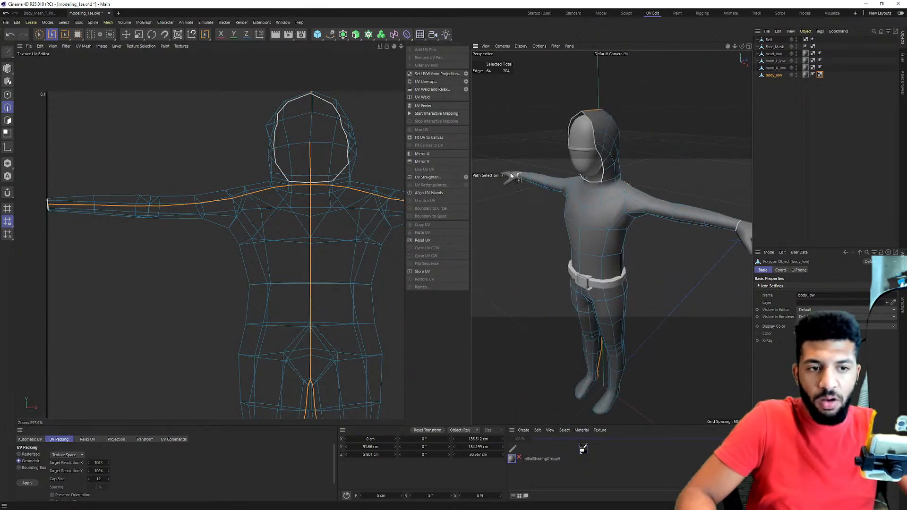
Add the edge loops around both wrists to the seam selection.
scroll(538, 175, "up", 5)
scroll(541, 179, "up", 5)
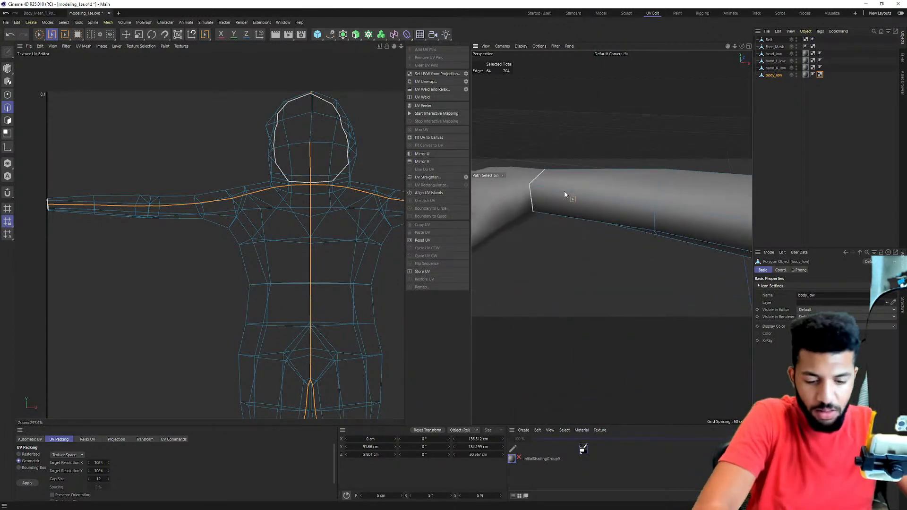
key("u")
key("l")
left_click(533, 204, "shift")
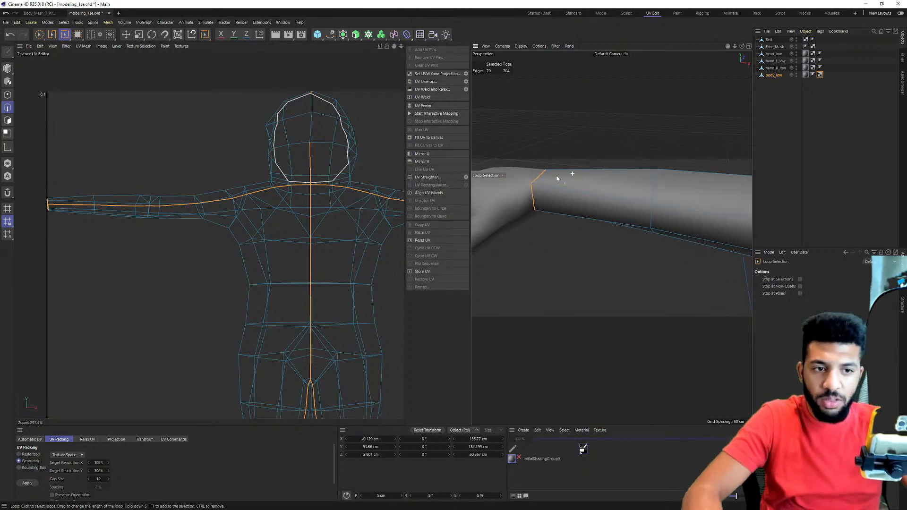
scroll(572, 173, "down", 5)
scroll(665, 177, "up", 5)
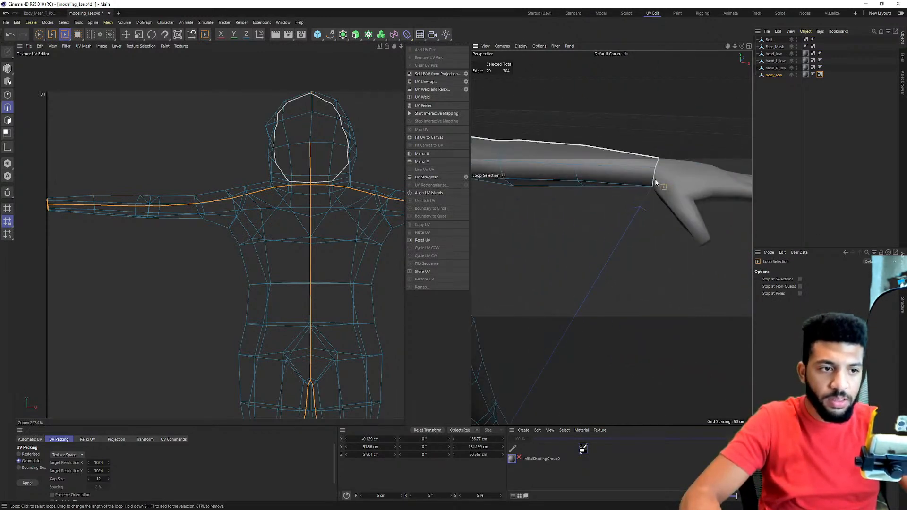
left_click(670, 175, "shift")
scroll(493, 124, "down", 6)
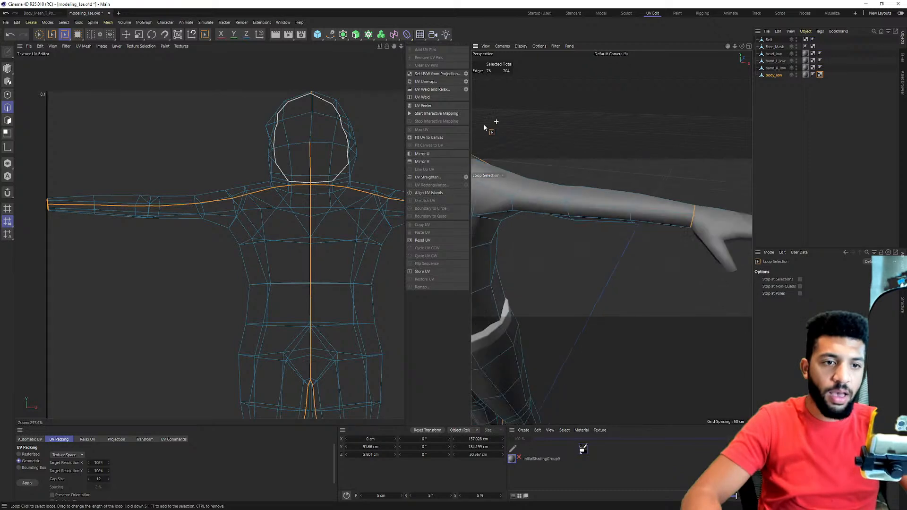
Add the edge loop around the hood's face opening to the seam selection.
scroll(568, 159, "up", 8)
scroll(595, 135, "down", 6)
scroll(645, 145, "up", 2)
left_click(654, 144, "shift")
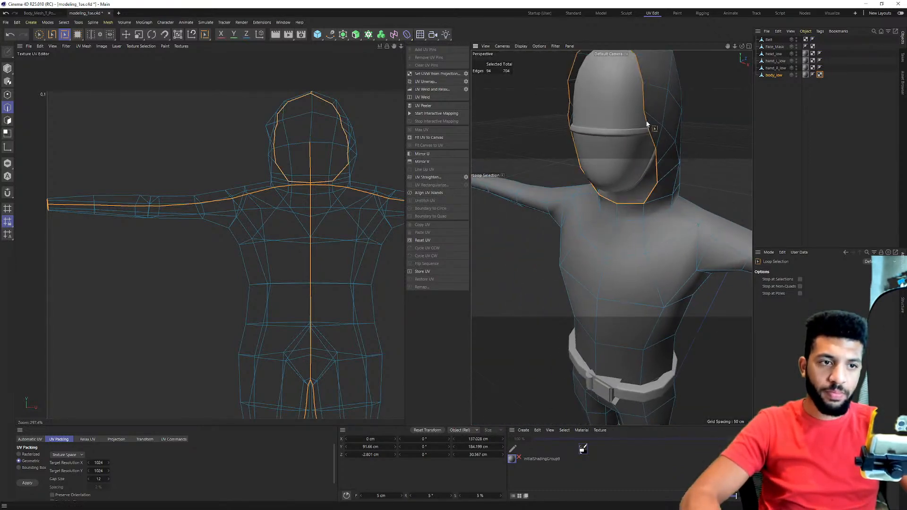
left_click(652, 124, "shift")
scroll(637, 126, "down", 4)
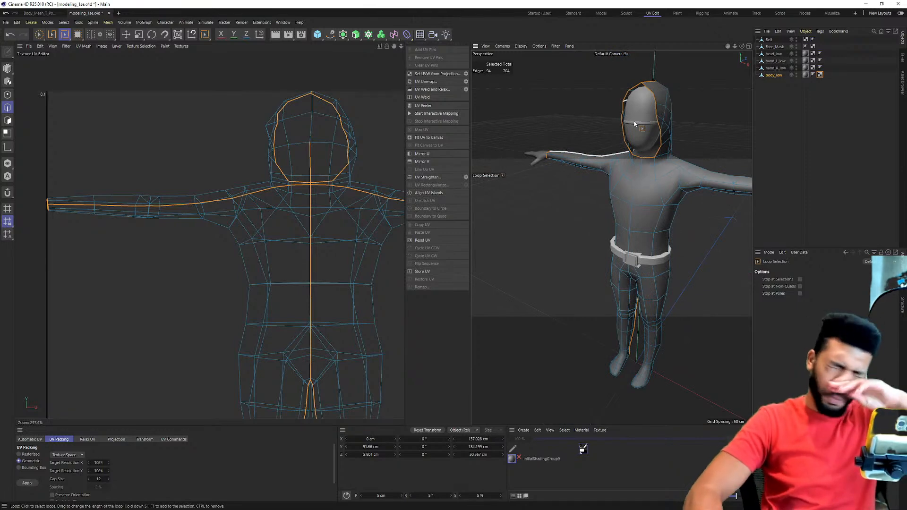
Unwrap the body_low UVs along the selected seams and inspect the unwrapped neck area.
left_click_drag(557, 395, 199, 185, "alt")
scroll(239, 199, "down", 3)
middle_click_drag(255, 202, 215, 163, "alt")
scroll(215, 164, "down", 1)
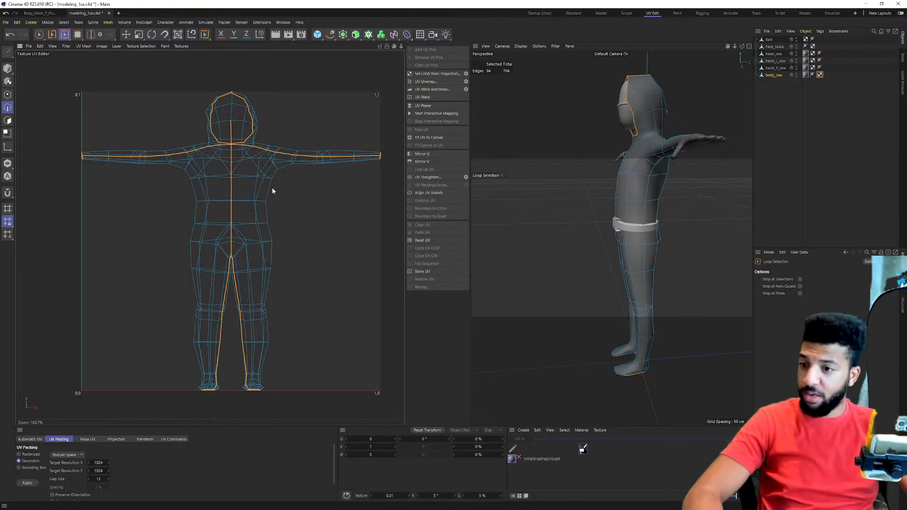
left_click(430, 90)
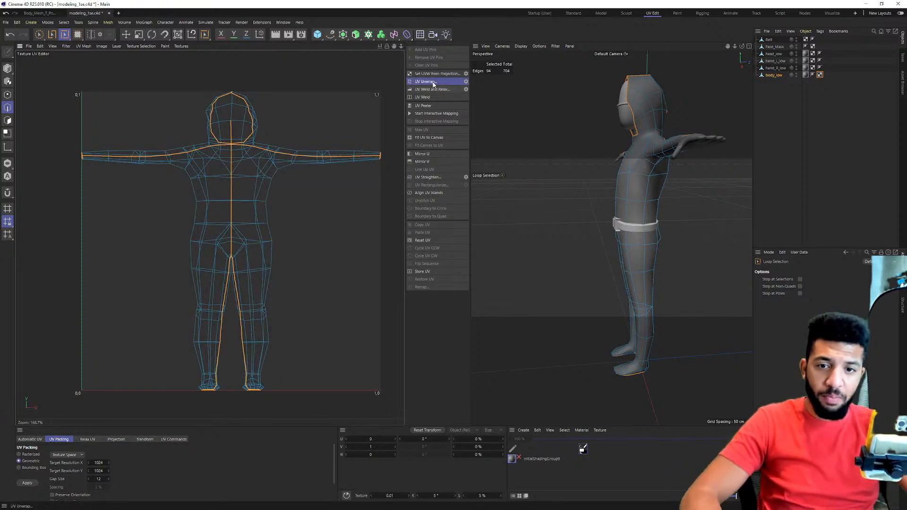
scroll(158, 171, "up", 10)
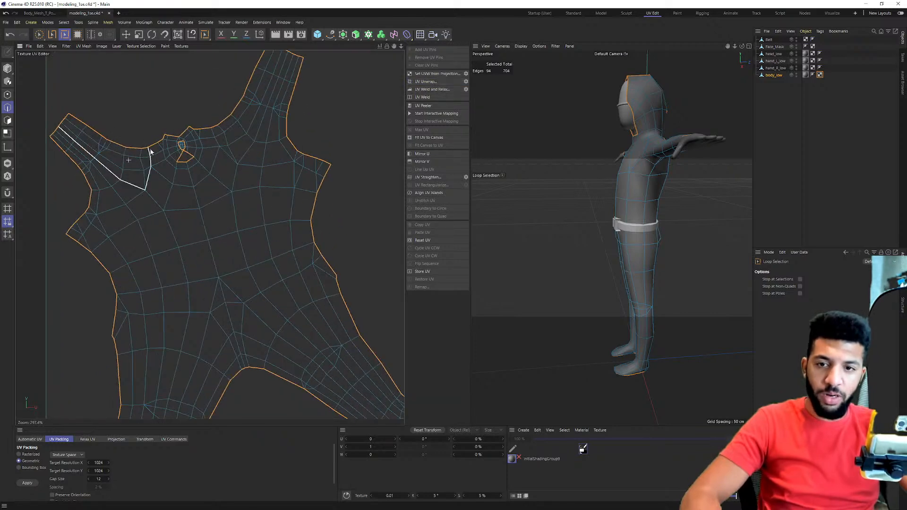
Add the neck edge loop to the seams and unwrap again to separate the hood from the body.
scroll(211, 150, "down", 2)
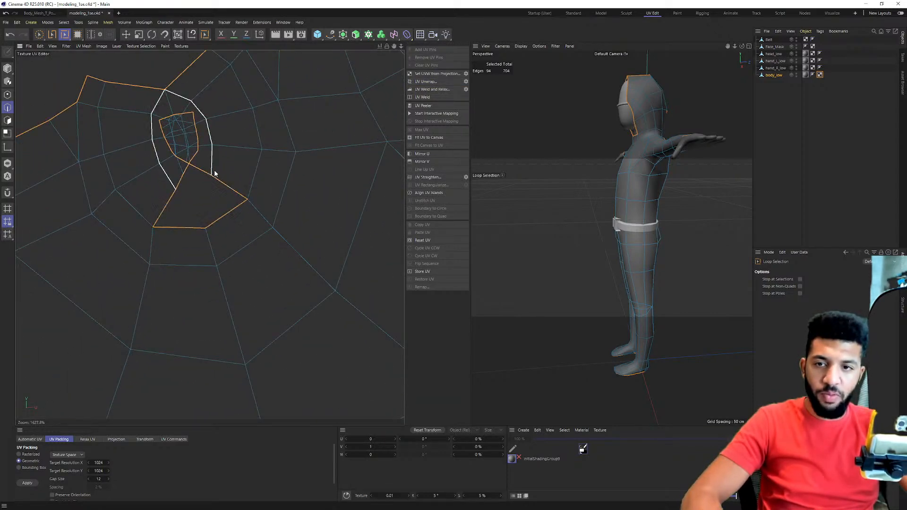
scroll(194, 160, "down", 6)
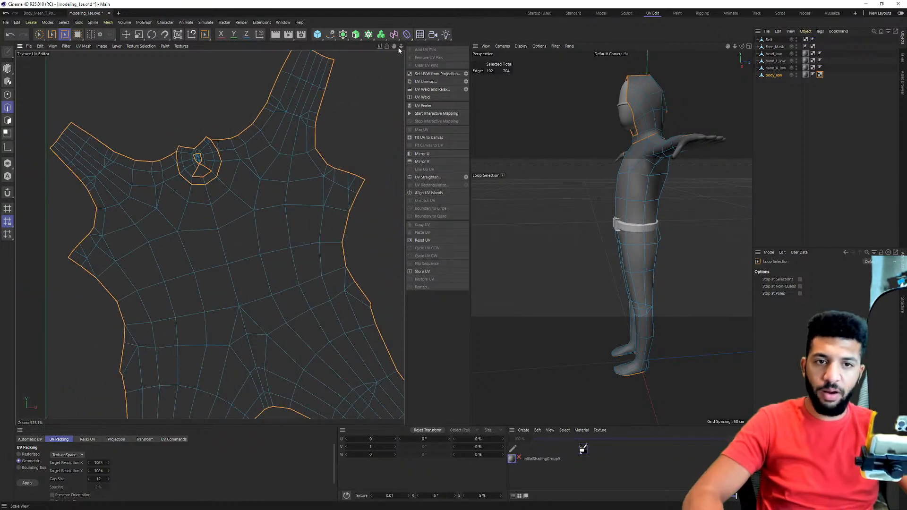
left_click(426, 82)
scroll(303, 146, "down", 3)
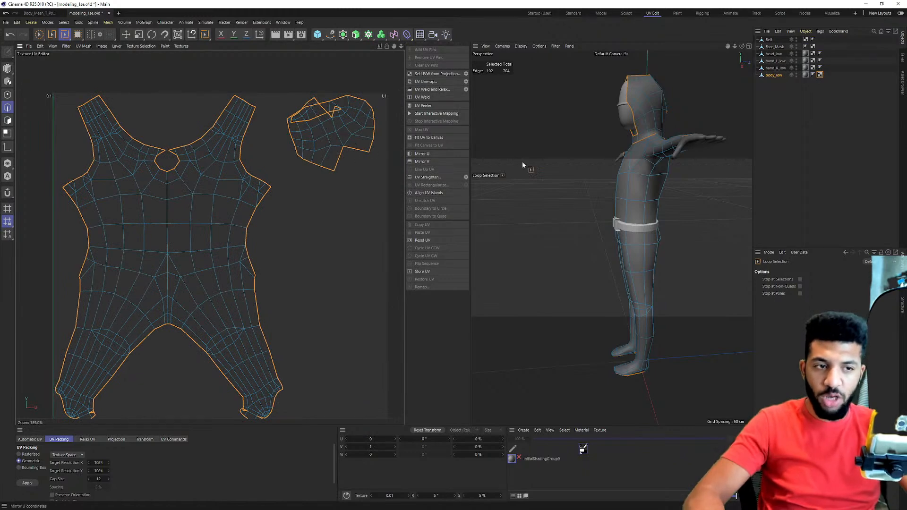
Extend the seam by one more edge up the back of the hood and unwrap the UVs again.
key("e")
left_click_drag(686, 129, 605, 136, "alt")
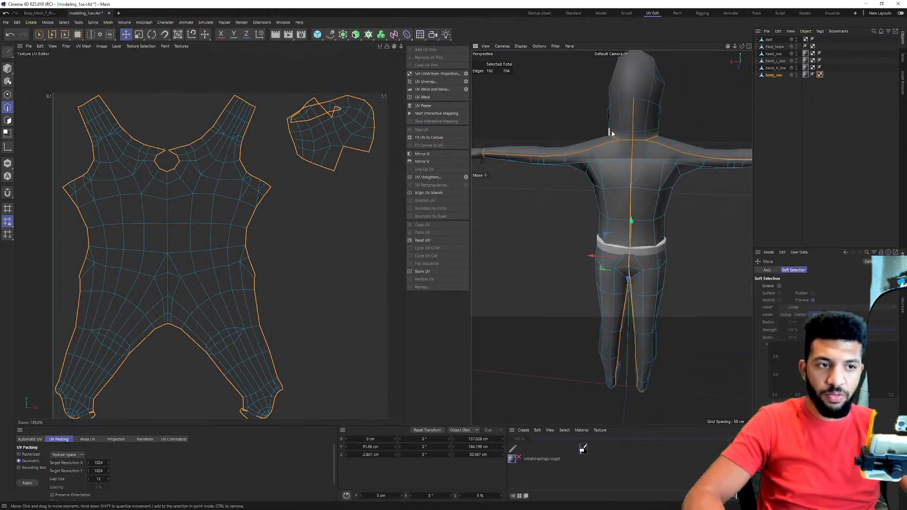
middle_click_drag(604, 136, 613, 243, "alt")
left_click_drag(641, 195, 643, 208, "alt")
scroll(643, 208, "up", 3)
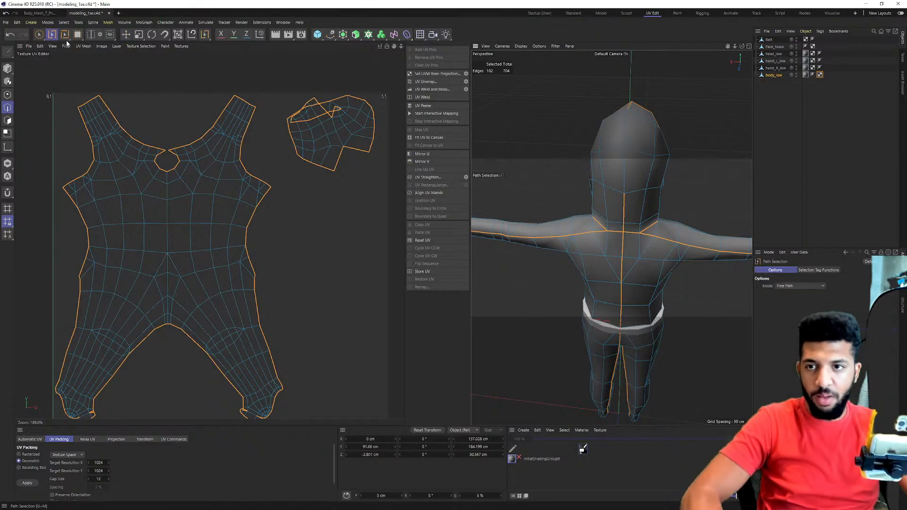
left_click(53, 36)
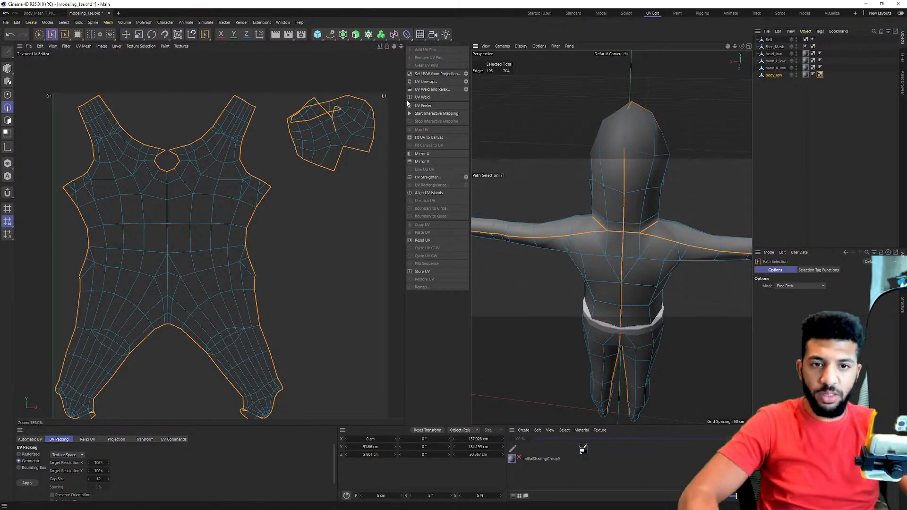
left_click(433, 82)
Close the remaining seam gap at the upper back of the hood and unwrap the UVs again.
left_click_drag(665, 118, 631, 121, "alt")
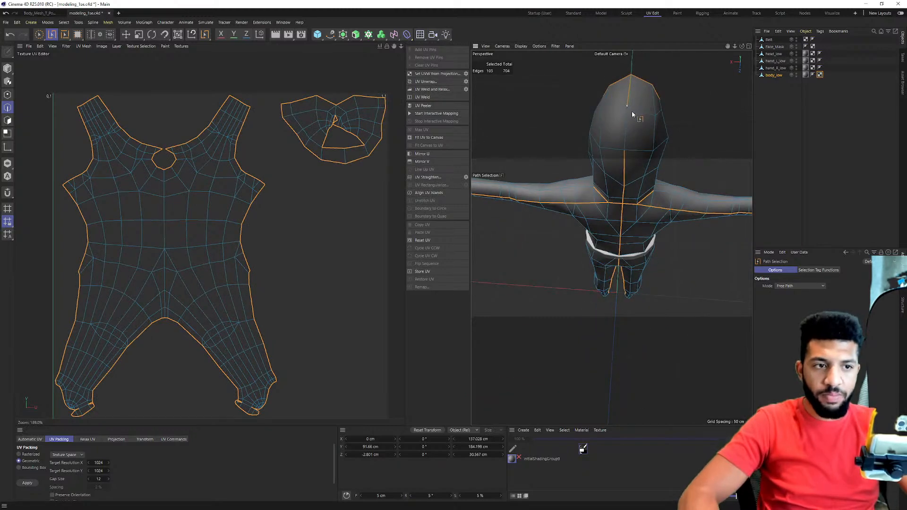
left_click(435, 82)
scroll(340, 125, "up", 2)
scroll(283, 138, "down", 2)
middle_click_drag(321, 161, 359, 128, "alt")
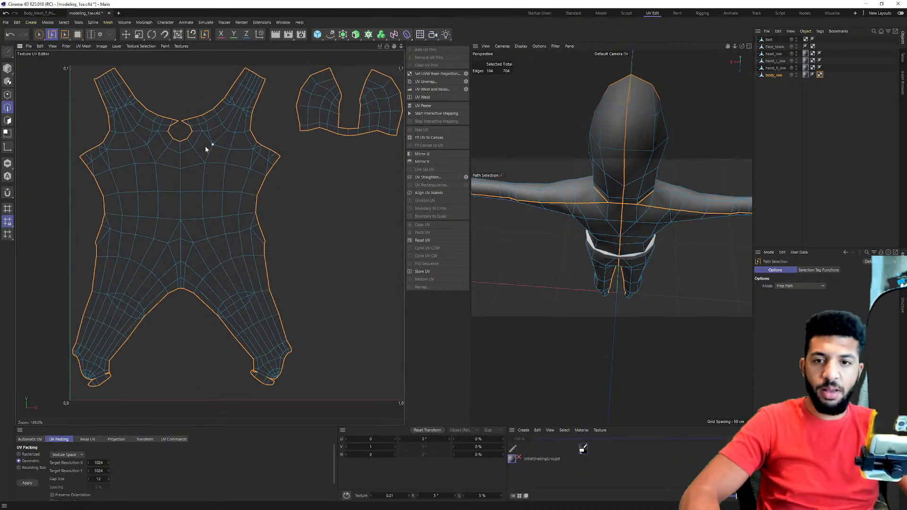
Examine the seams on the front of the character and compare them with the body and hood UV islands.
scroll(613, 166, "down", 5)
left_click_drag(681, 161, 489, 225, "alt")
scroll(590, 203, "up", 5)
scroll(545, 197, "down", 5)
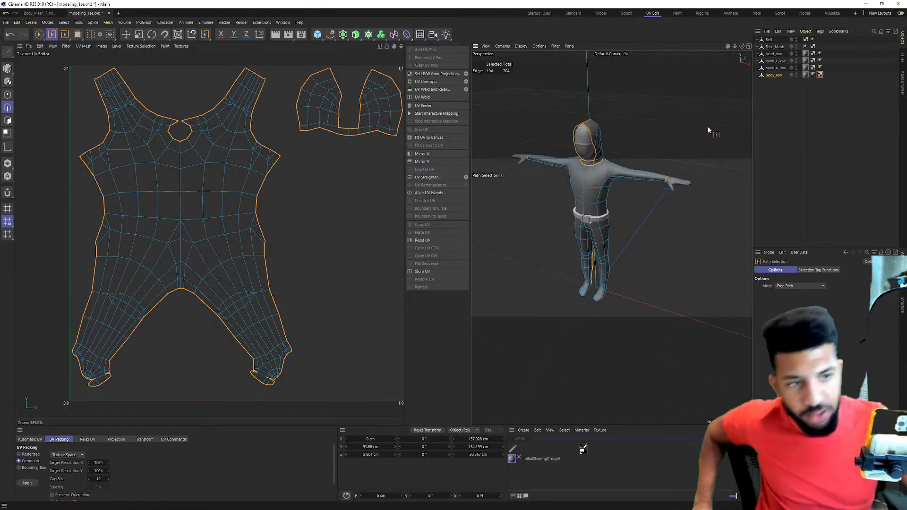
scroll(602, 208, "up", 4)
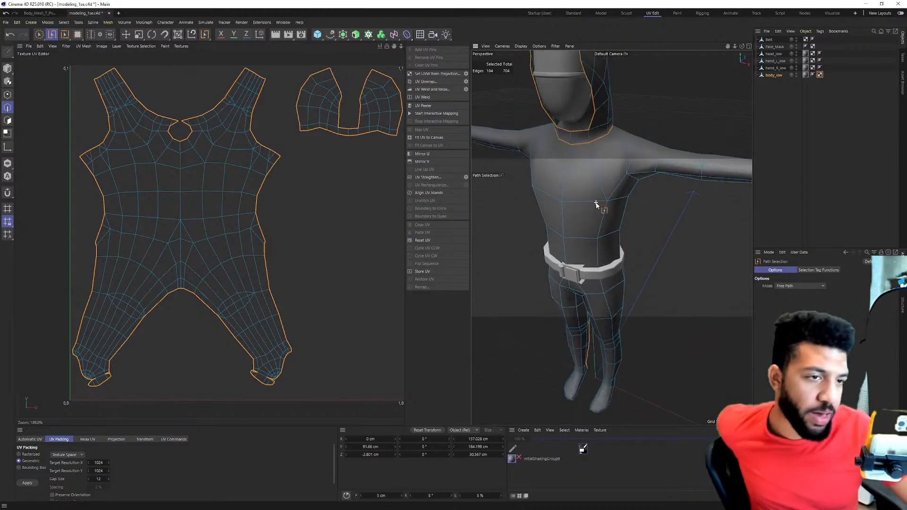
left_click(794, 81)
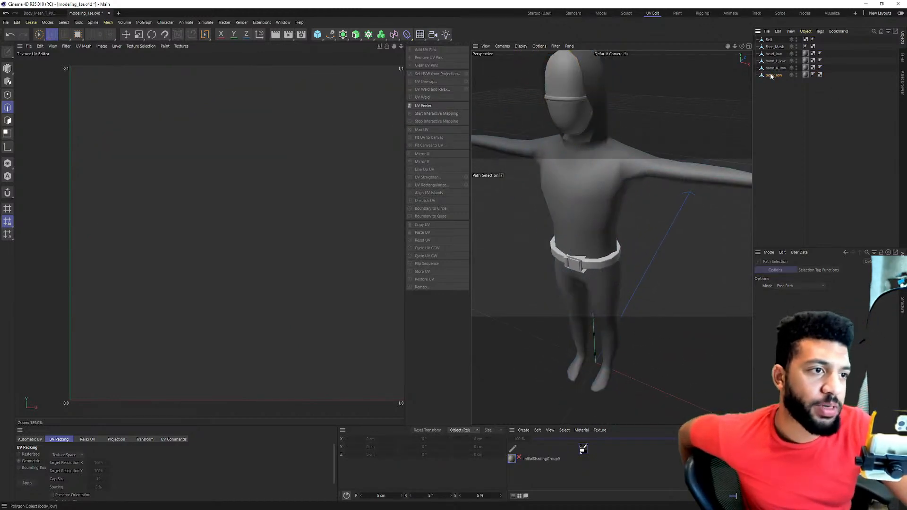
left_click(771, 74)
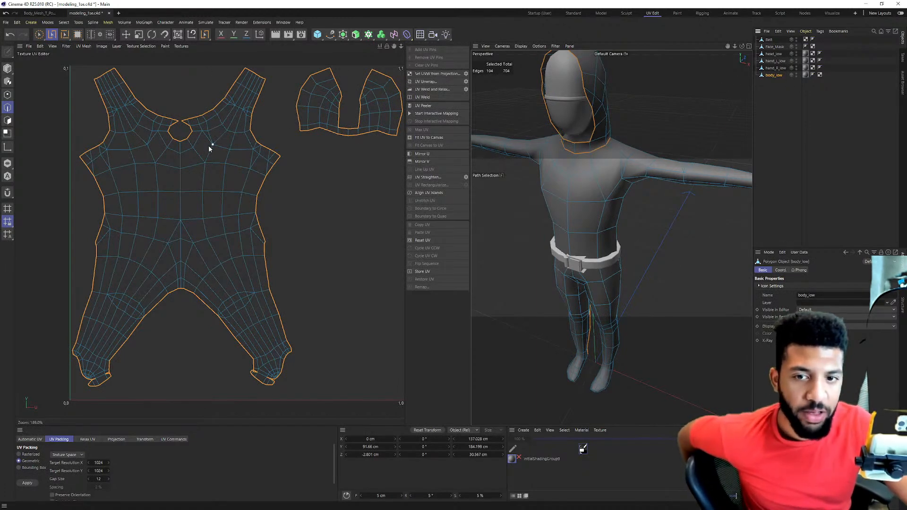
left_click(65, 34)
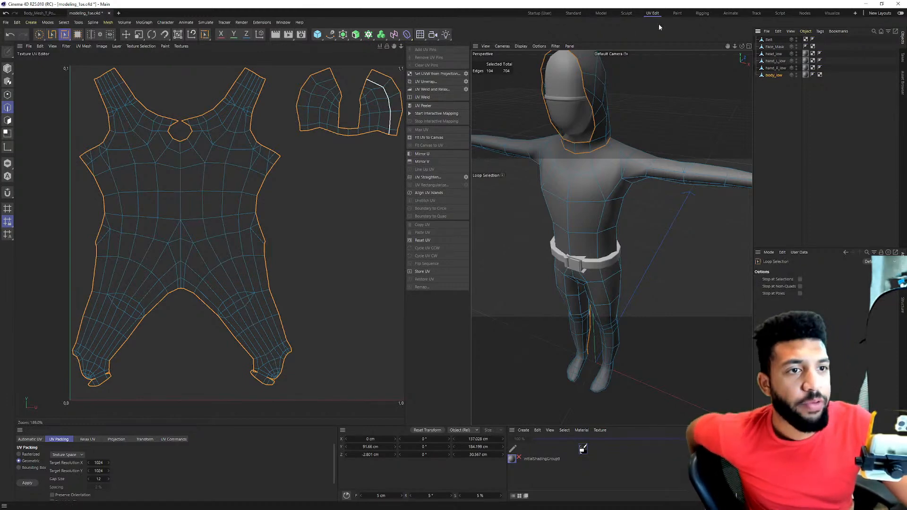
Switch to the Startup layout and put body_low under a new Subdivision Surface.
left_click(768, 32)
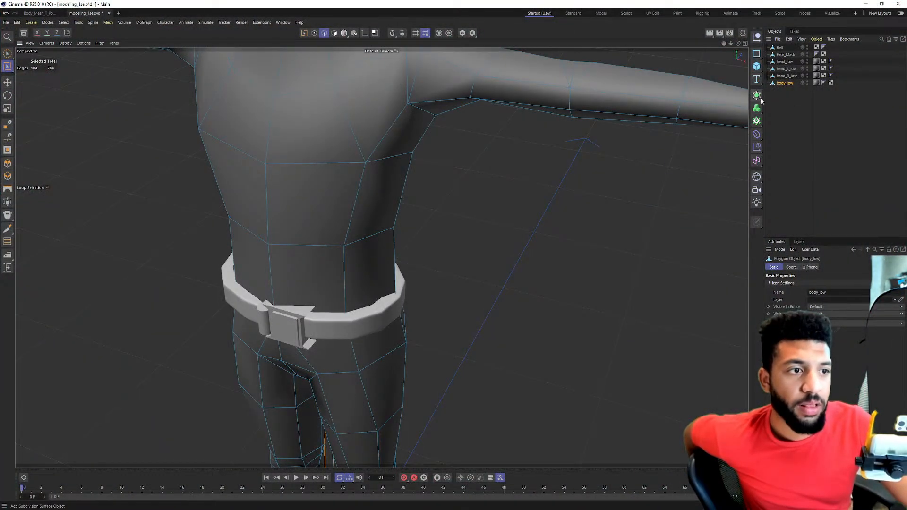
left_click(757, 96)
left_click_drag(782, 88, 785, 84)
scroll(348, 156, "down", 7)
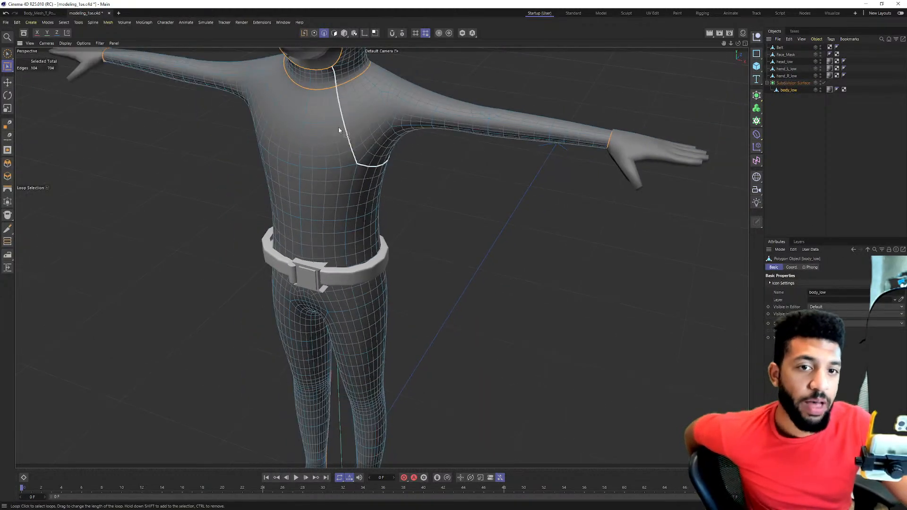
Toggle the Subdivision Surface off and on to compare the smoothed body with its low-poly mesh.
scroll(291, 114, "up", 3)
middle_click_drag(290, 114, 308, 187, "alt")
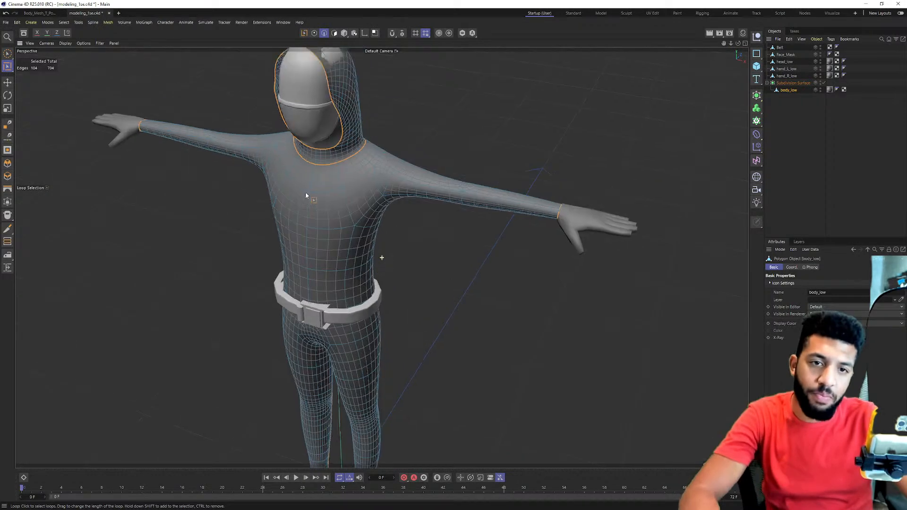
left_click_drag(307, 186, 265, 171, "alt")
scroll(320, 133, "up", 3)
middle_click_drag(320, 134, 323, 214, "alt")
mouse_move(324, 214)
left_mouse_down("alt")
mouse_move(247, 217)
mouse_move(367, 247)
mouse_move(318, 223)
left_mouse_up("alt")
scroll(319, 222, "down", 1)
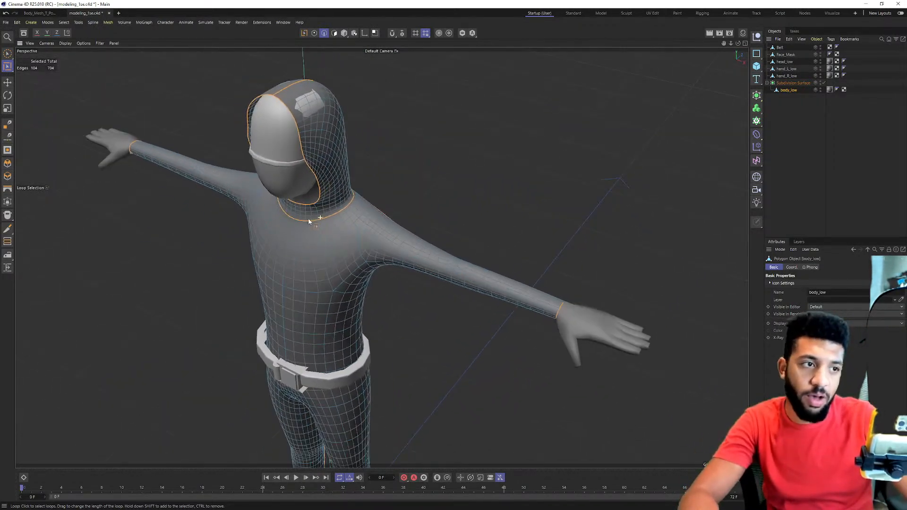
middle_click_drag(318, 222, 342, 196, "alt")
scroll(358, 184, "up", 2)
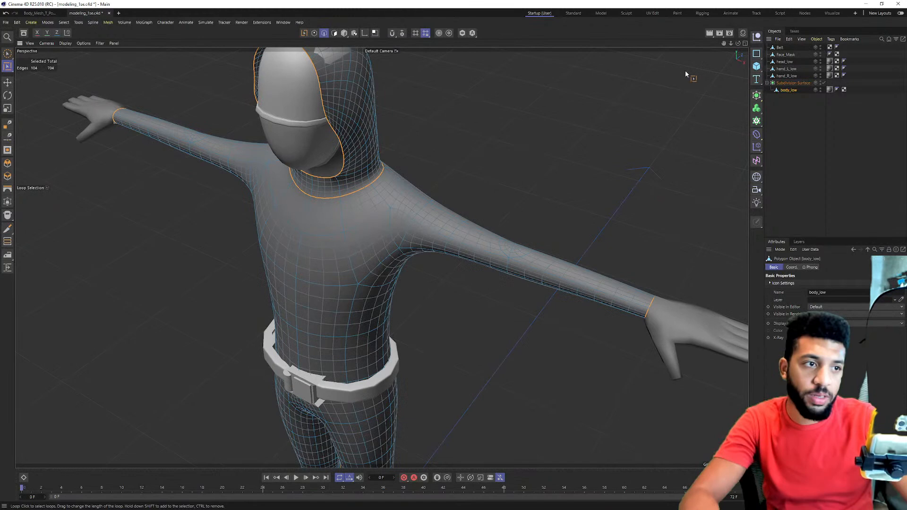
left_click(824, 82)
left_click(824, 82)
left_click(824, 82)
left_click(824, 81)
left_click(823, 81)
left_click(824, 82)
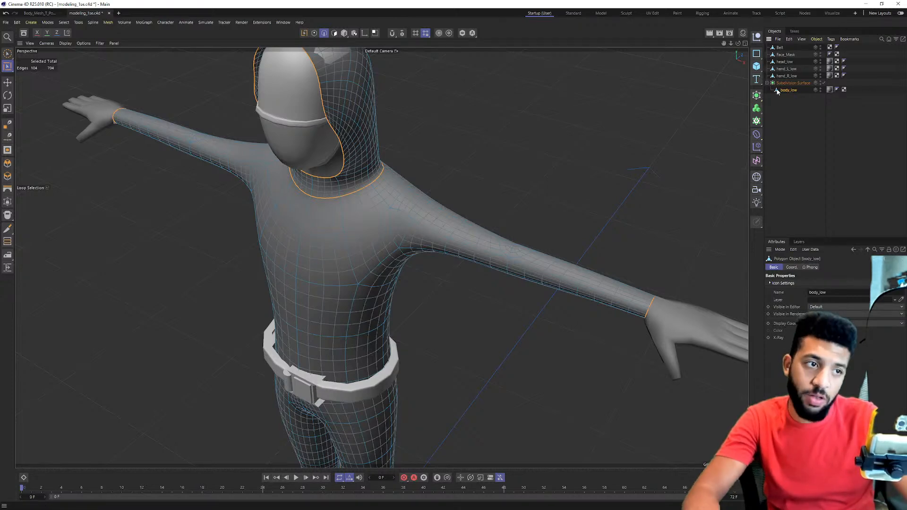
Examine the hood from several angles, looking for places where the head pokes through the smoothed body mesh.
left_click_drag(386, 204, 375, 245, "alt")
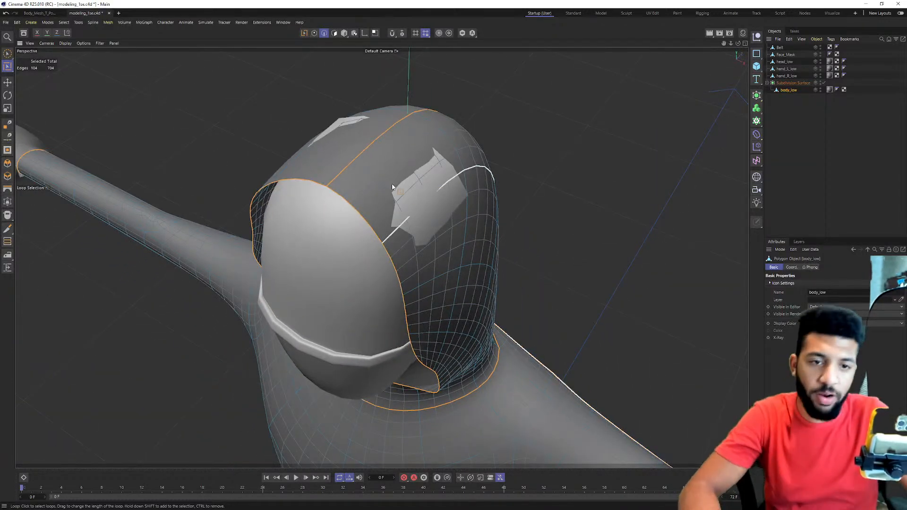
left_click_drag(418, 239, 387, 154, "alt")
middle_click_drag(388, 212, 404, 91, "alt")
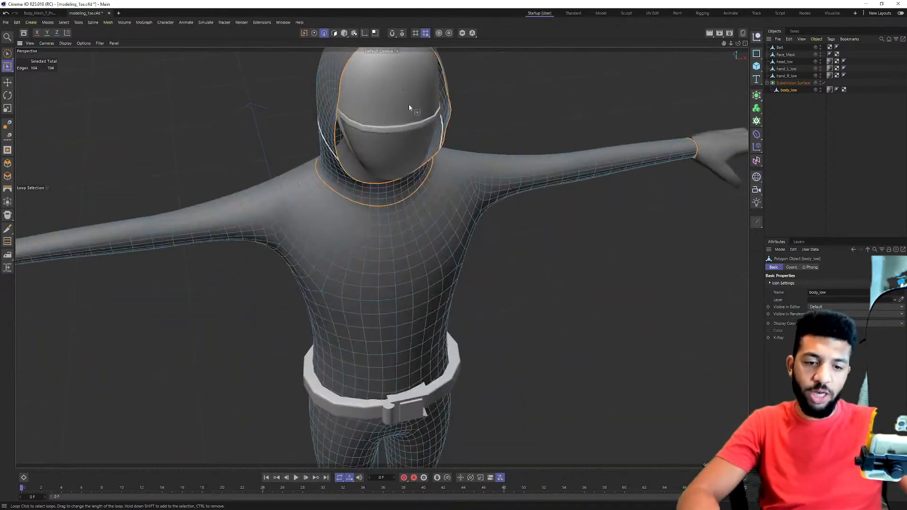
scroll(405, 94, "down", 8)
scroll(399, 189, "up", 3)
left_click_drag(458, 175, 393, 112, "alt")
middle_click_drag(423, 96, 421, 188, "alt")
scroll(421, 188, "up", 2)
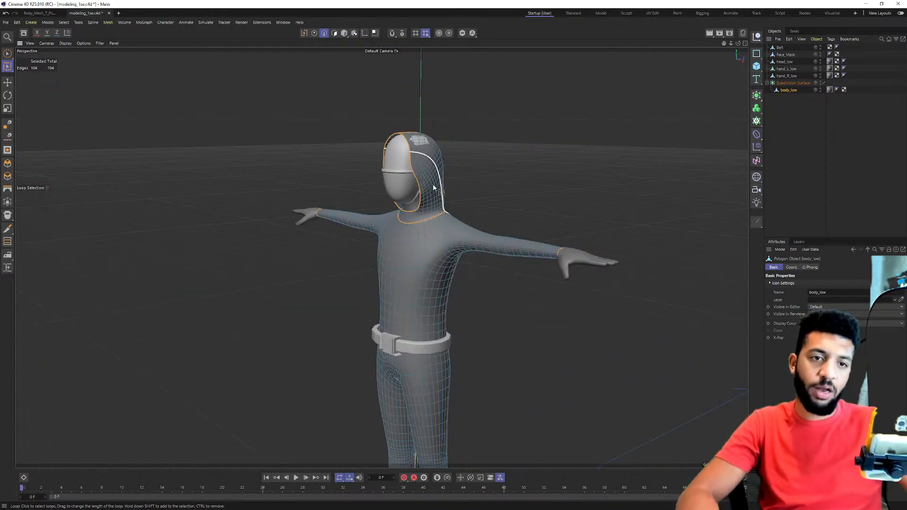
scroll(429, 160, "up", 4)
scroll(429, 125, "up", 3)
middle_click_drag(424, 130, 431, 143, "alt")
scroll(431, 143, "up", 4)
left_click_drag(430, 143, 446, 154, "alt")
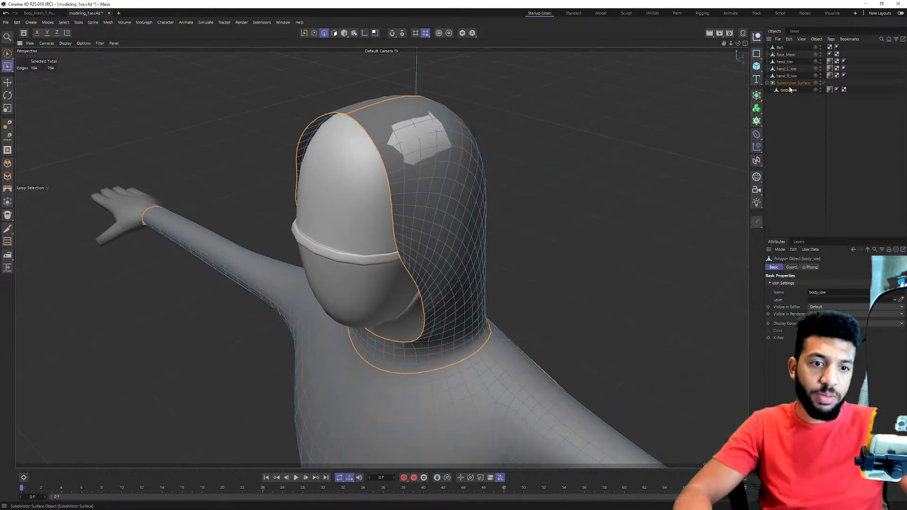
mouse_move(461, 134)
left_mouse_down("alt")
mouse_move(447, 160)
mouse_move(459, 141)
left_mouse_up("alt")
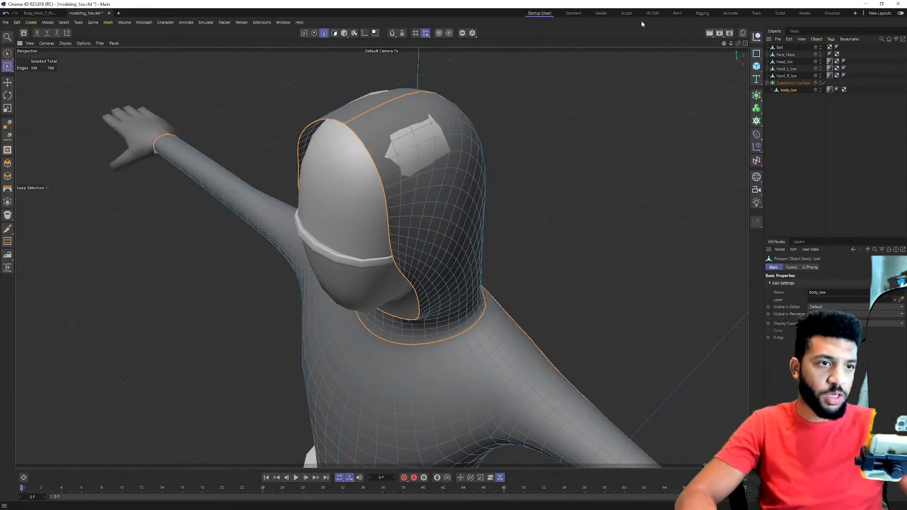
Switch to the Sculpt layout and use the Grab brush to pull the hood outward over the protruding head.
left_click(626, 13)
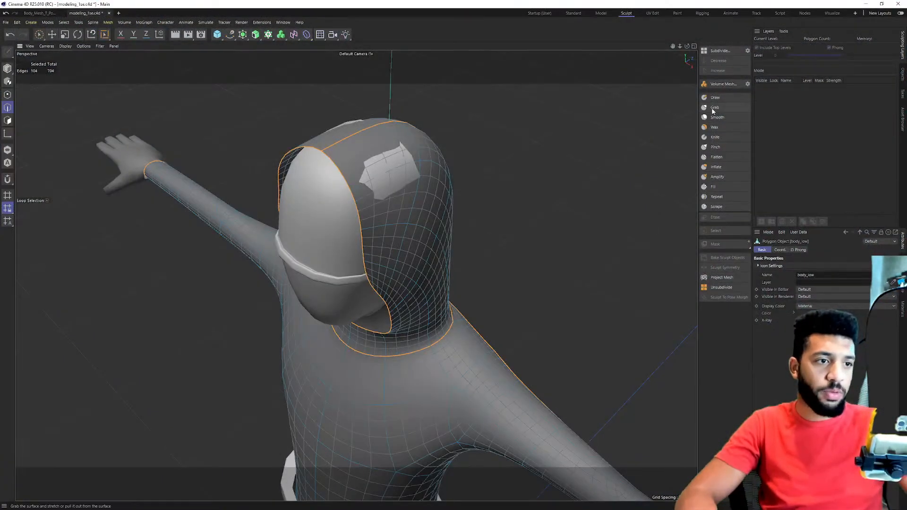
left_click(714, 108)
mouse_move(398, 185)
left_mouse_down("alt")
mouse_move(398, 162)
mouse_move(372, 184)
mouse_move(383, 179)
mouse_move(373, 155)
mouse_move(389, 182)
mouse_move(357, 270)
mouse_move(313, 158)
mouse_move(424, 190)
mouse_move(374, 184)
left_mouse_up("alt")
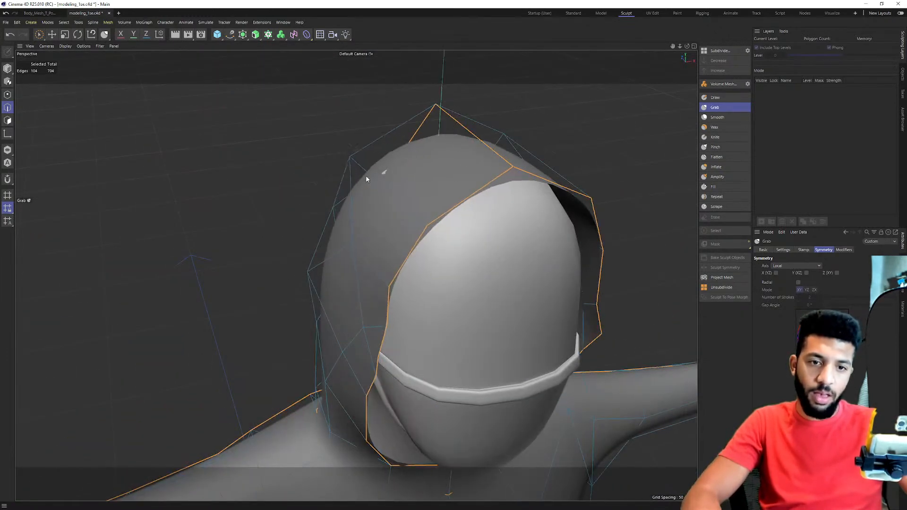
right_click_drag(370, 172, 356, 275, "alt")
left_click_drag(356, 275, 326, 258, "alt")
middle_click_drag(568, 330, 388, 203, "alt")
left_click_drag(389, 203, 375, 246, "alt")
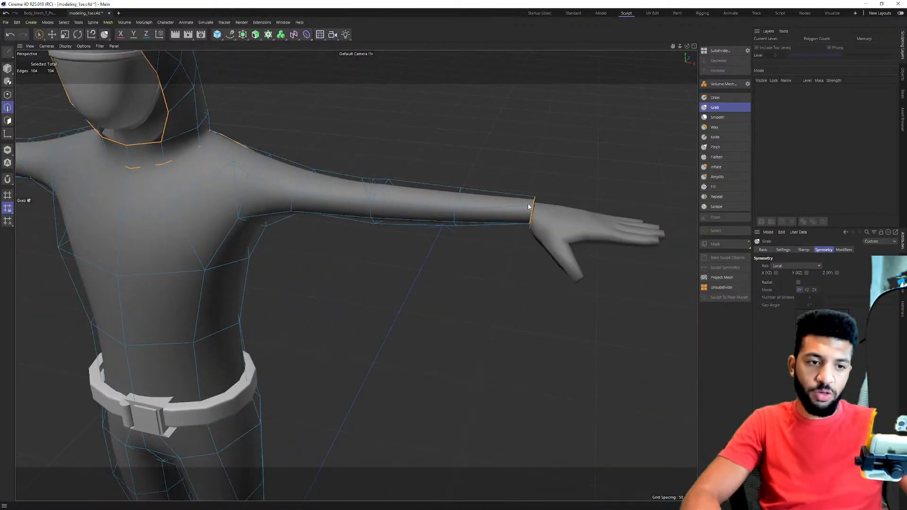
Inspect the sleeves, wrists, torso and hood from different angles for remaining intersections with the hands and head.
left_click_drag(528, 204, 342, 211, "alt")
scroll(347, 209, "up", 3)
left_click_drag(379, 159, 456, 177, "alt")
scroll(430, 196, "down", 4)
middle_click_drag(407, 285, 410, 260, "alt")
left_click_drag(410, 260, 299, 200, "alt")
left_click_drag(463, 322, 425, 278, "alt")
middle_click_drag(364, 142, 347, 354, "alt")
scroll(347, 354, "down", 4)
left_click_drag(347, 354, 360, 330, "alt")
scroll(360, 329, "up", 3)
scroll(359, 329, "down", 4)
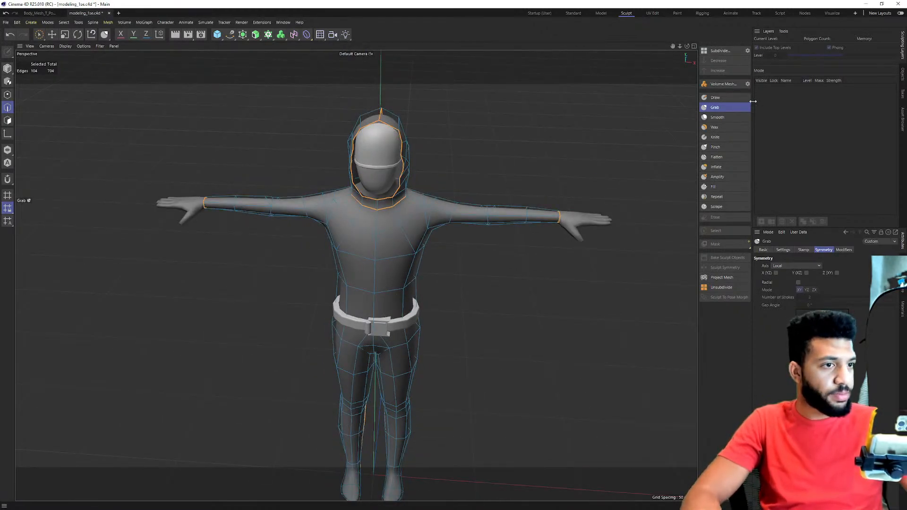
Switch to the Standard layout, select the Subdivision Surface and compare the smoothed body with the guard reference photo.
left_click(573, 14)
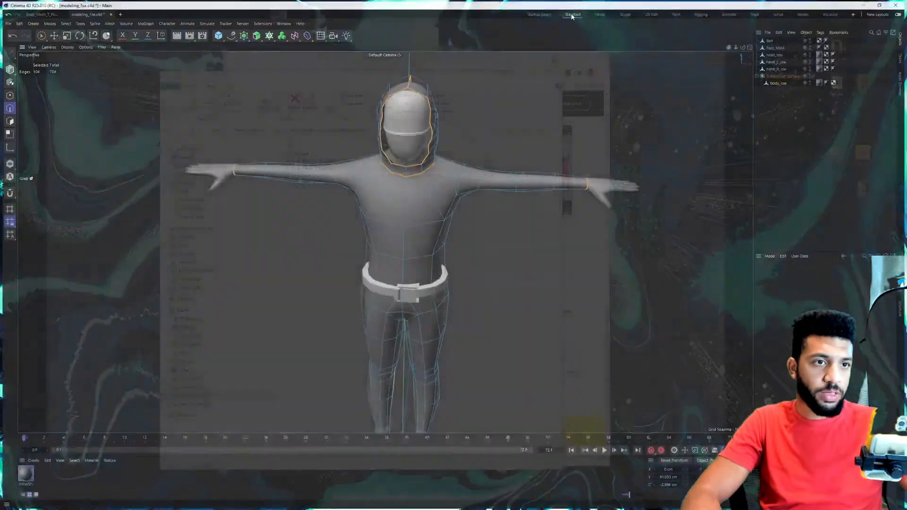
left_click(785, 75)
left_click_drag(444, 169, 317, 187, "alt")
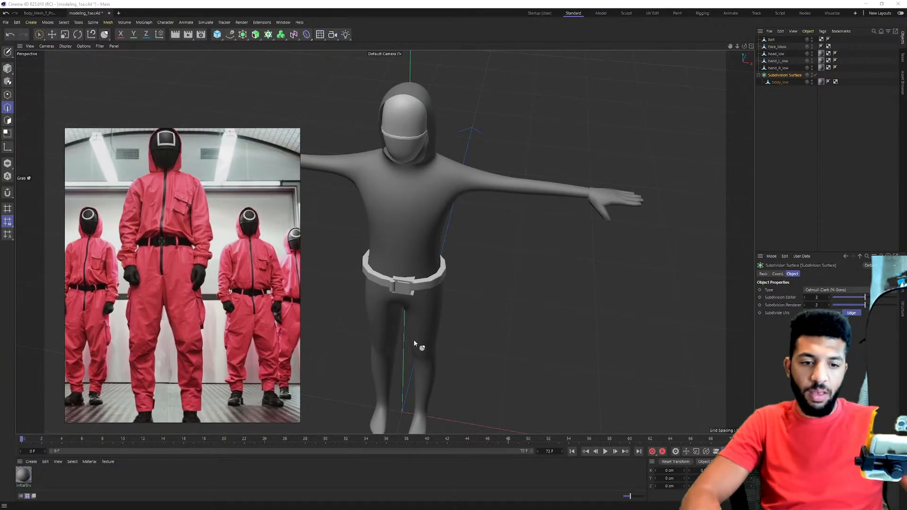
middle_click_drag(414, 337, 416, 323, "alt")
left_click_drag(415, 323, 405, 306, "alt")
right_click_drag(405, 306, 438, 295, "alt")
middle_click_drag(443, 332, 439, 306, "alt")
mouse_move(440, 305)
left_mouse_down("alt")
mouse_move(404, 298)
mouse_move(447, 295)
mouse_move(439, 308)
mouse_move(399, 312)
left_mouse_up("alt")
right_click_drag(446, 247, 425, 314, "alt")
left_click_drag(444, 179, 429, 202, "alt")
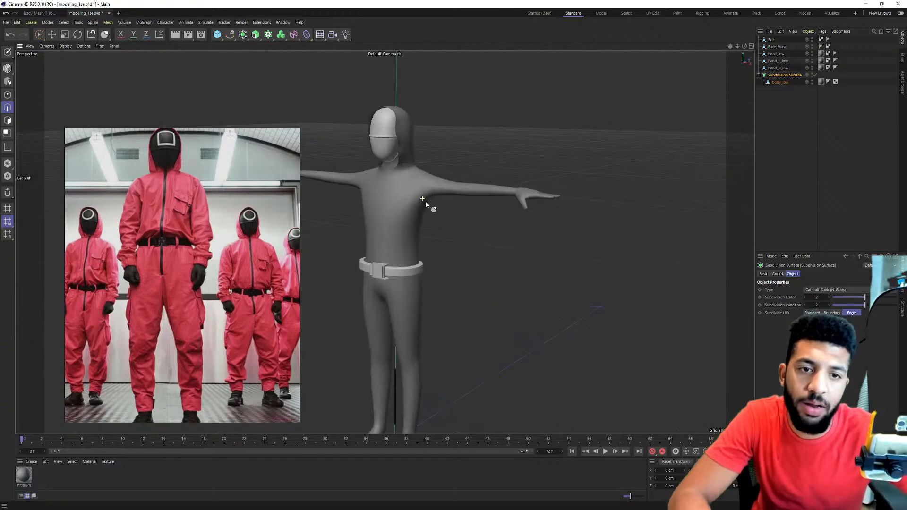
Select the Face_Mask object, undo the accidental selection of all its edges and save the project.
left_click(777, 46)
double_click(383, 141)
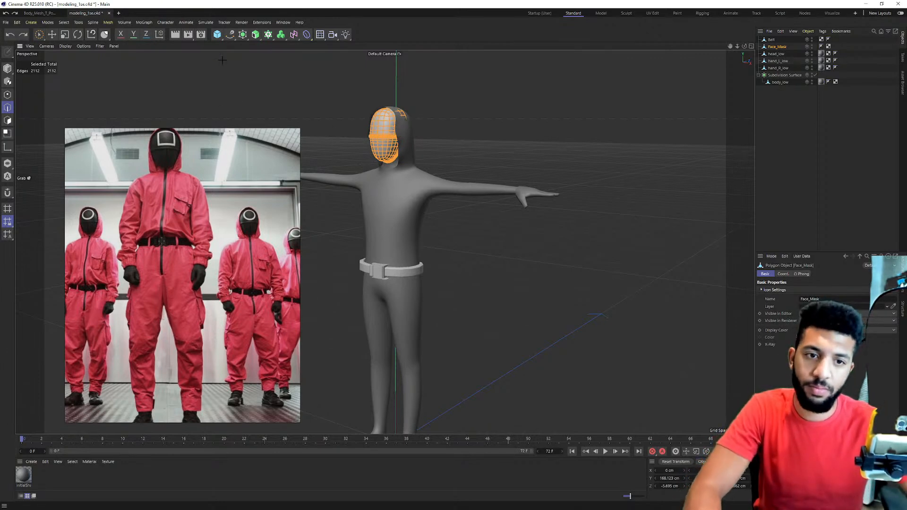
key("ctrl+z")
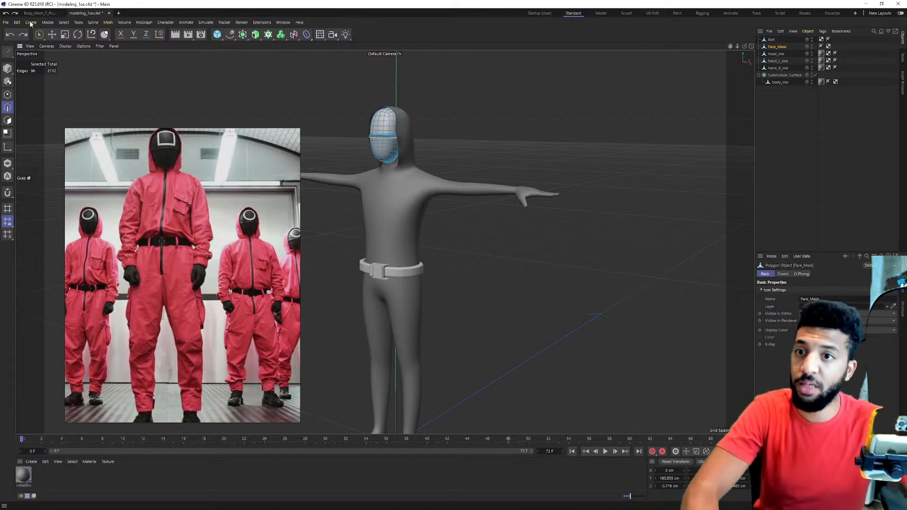
left_click(7, 22)
left_click(20, 89)
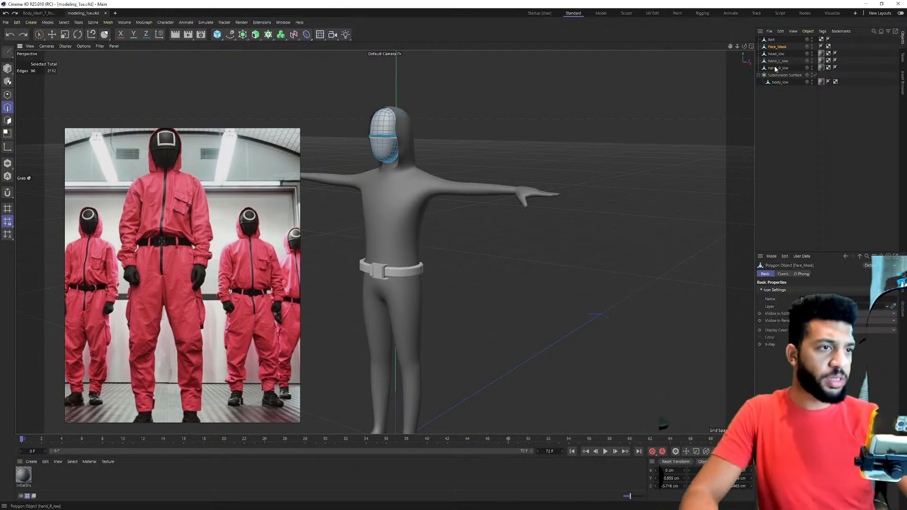
Compare the face mask's shape and horizontal band with a close-up of the triangle-mask guard in the reference photos.
scroll(402, 142, "up", 5)
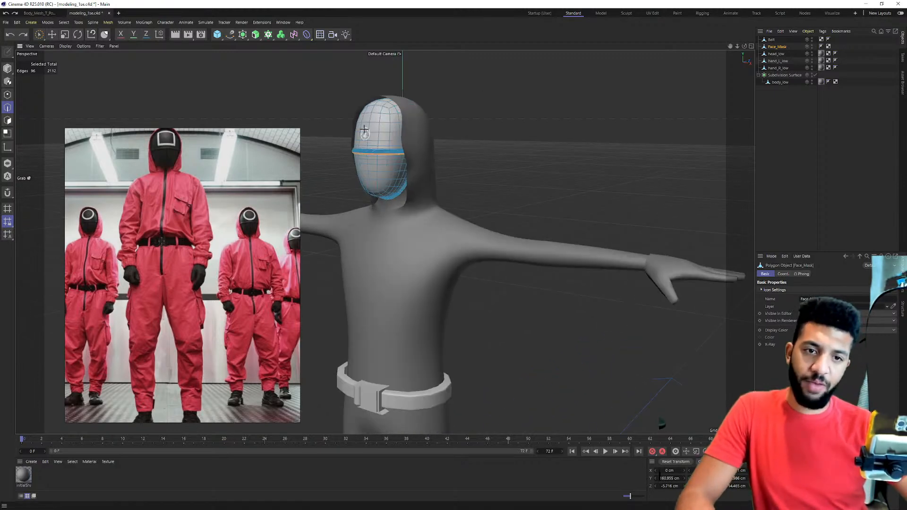
scroll(176, 254, "down", 2)
scroll(177, 254, "up", 5)
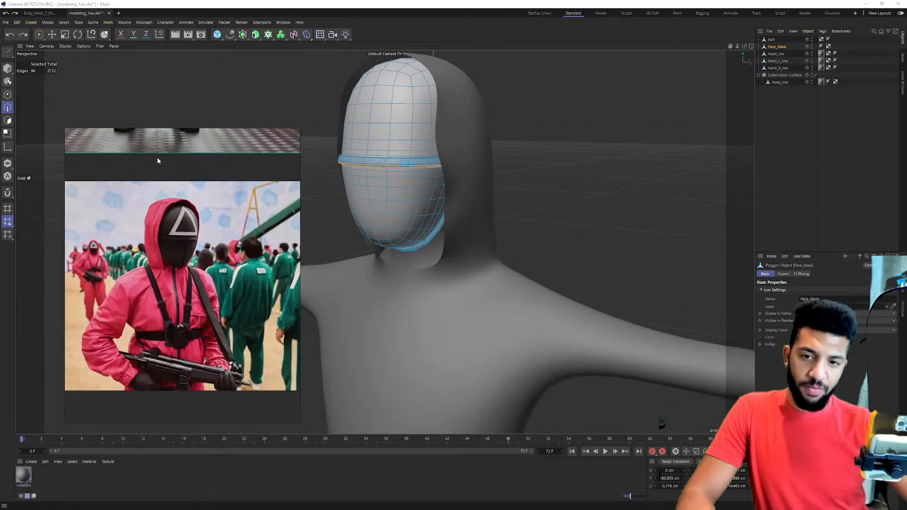
left_click_drag(193, 254, 208, 214)
scroll(209, 215, "up", 1)
scroll(206, 222, "up", 1)
middle_click_drag(205, 222, 194, 251)
scroll(194, 250, "down", 1)
left_click_drag(343, 173, 398, 171, "alt")
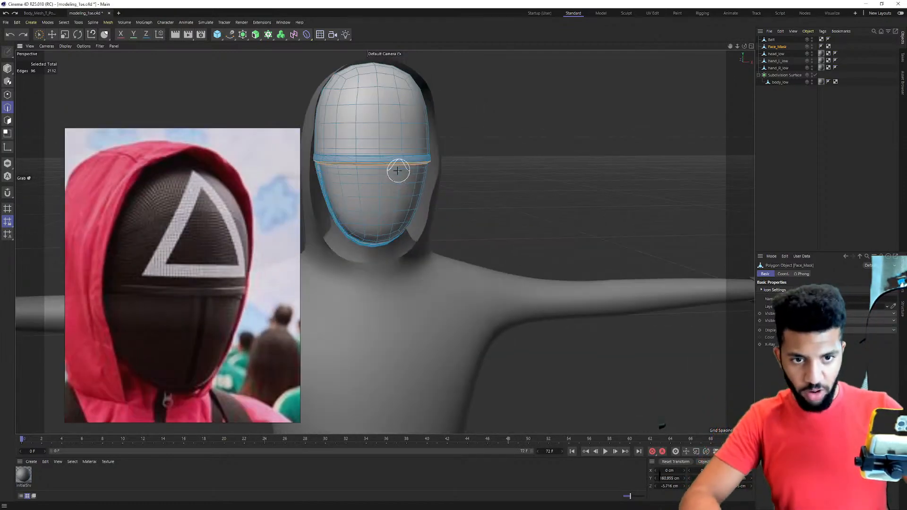
middle_click_drag(399, 171, 449, 207, "alt")
left_click_drag(449, 207, 457, 201, "alt")
Open Face_Mask in the UV Edit layout and delete its existing UVW tag.
left_click(777, 41)
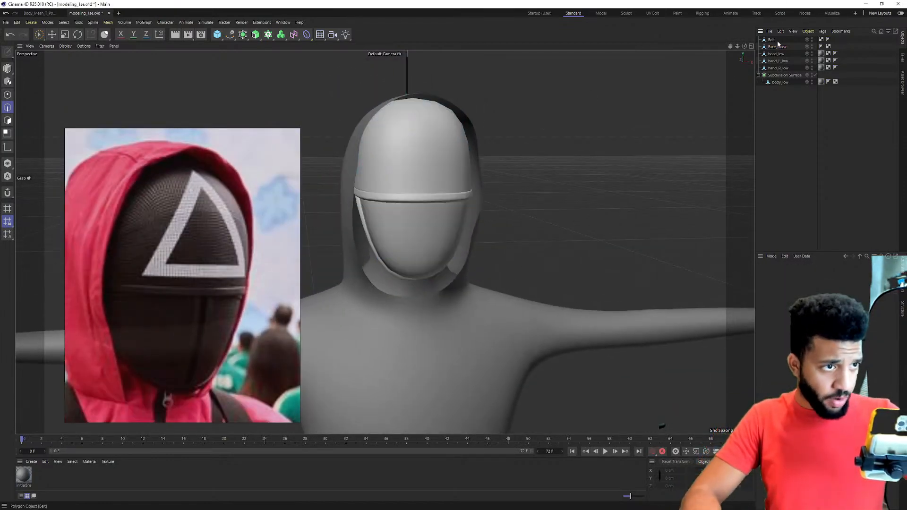
left_click(776, 47)
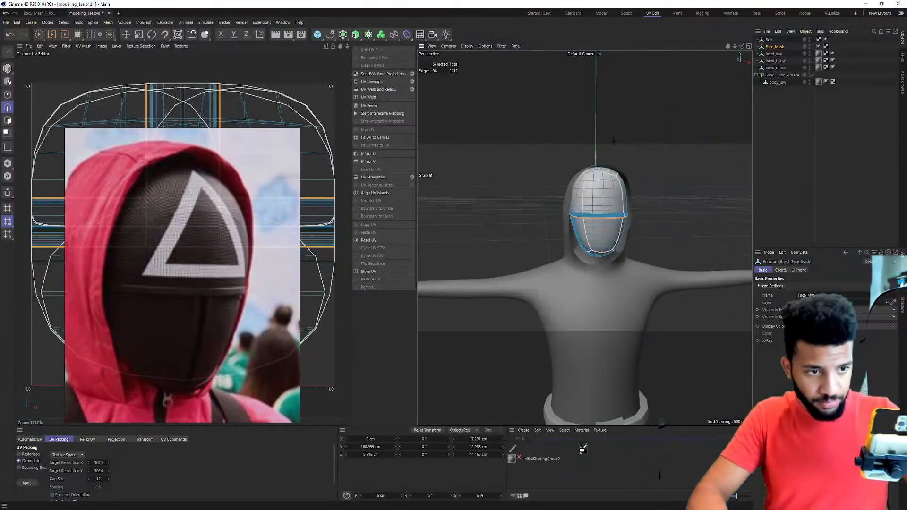
scroll(607, 207, "up", 3)
left_click_drag(624, 229, 559, 177, "alt")
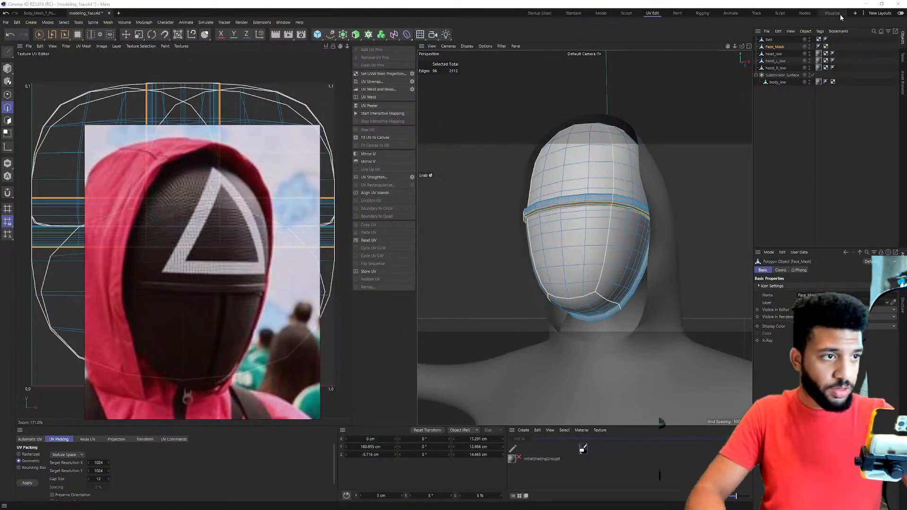
left_click(826, 46)
key("Delete")
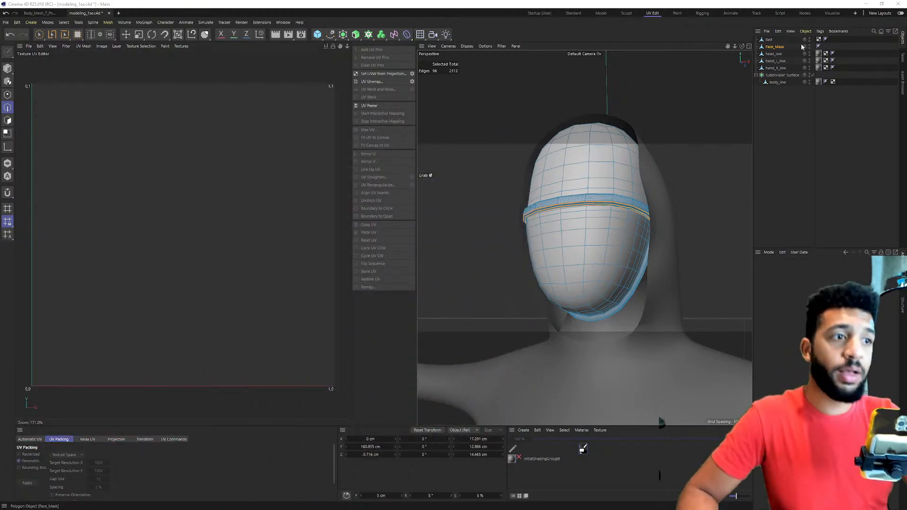
Try generating Face_Mask's UVs from projection and unwrapping them along the selected edges, then discard the resulting UVW tag.
left_click(778, 47)
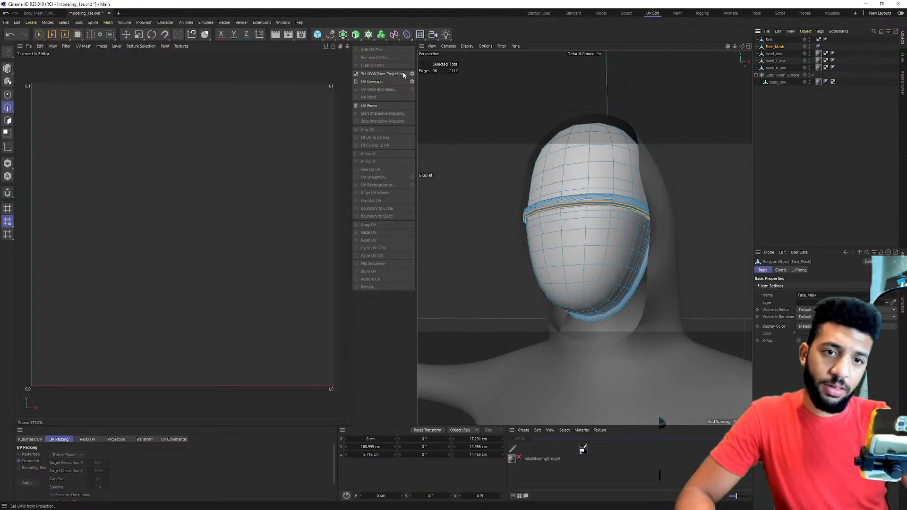
left_click(381, 74)
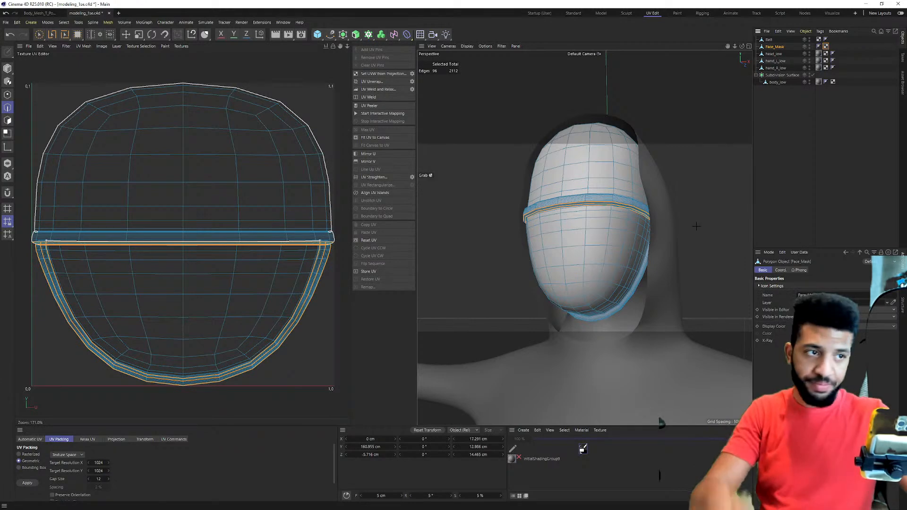
left_click_drag(465, 233, 518, 249, "alt")
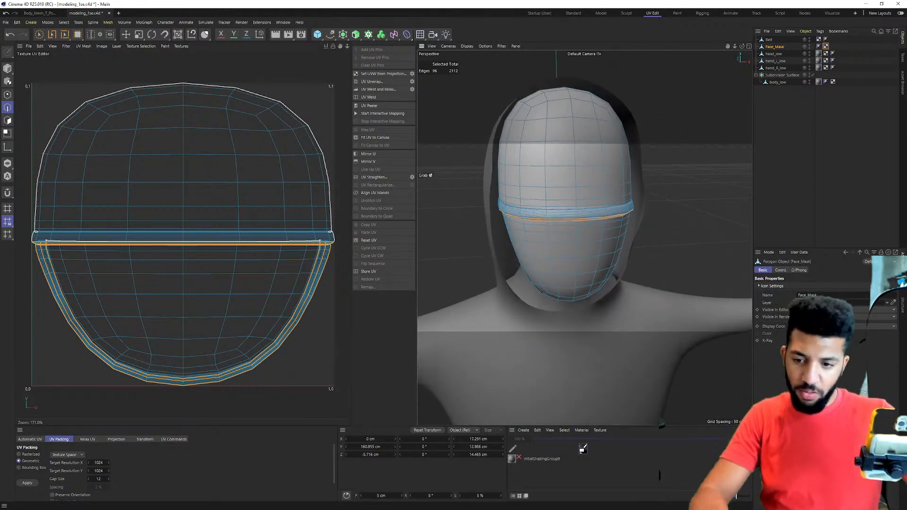
left_click(379, 81)
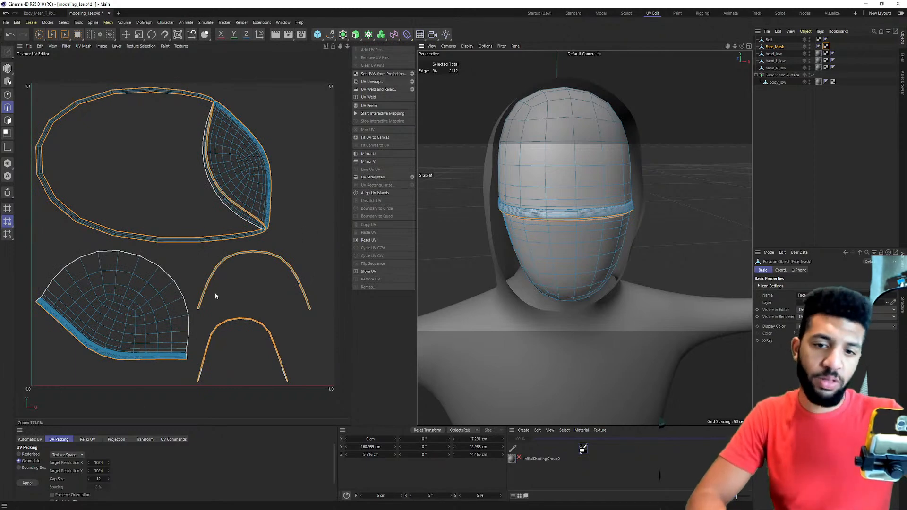
key("ctrl+z")
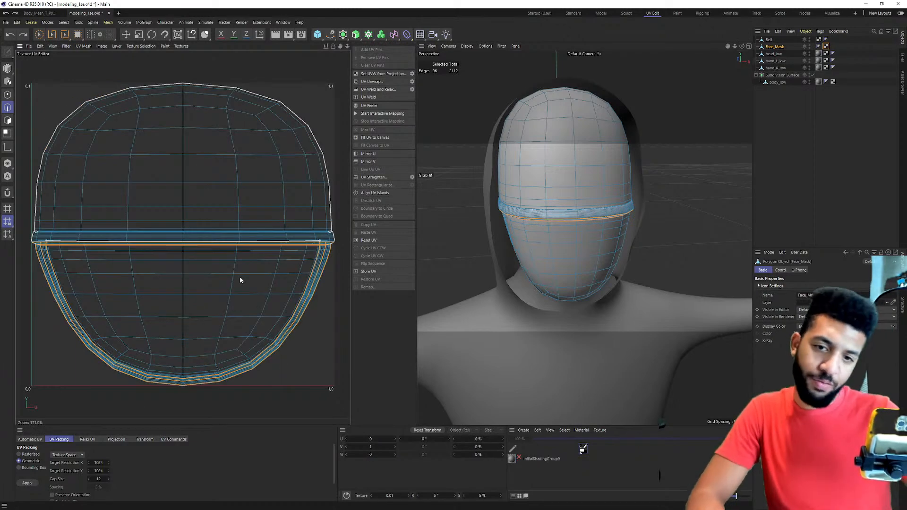
left_click(563, 166)
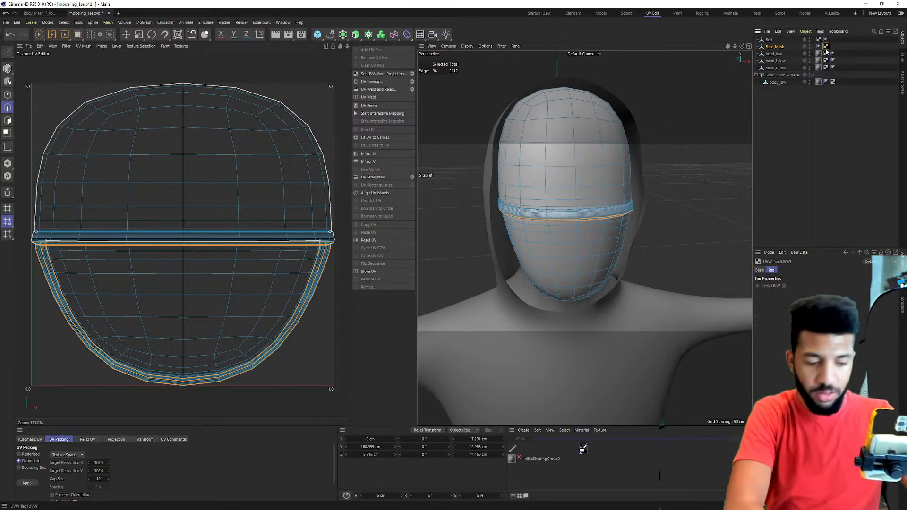
key("Delete")
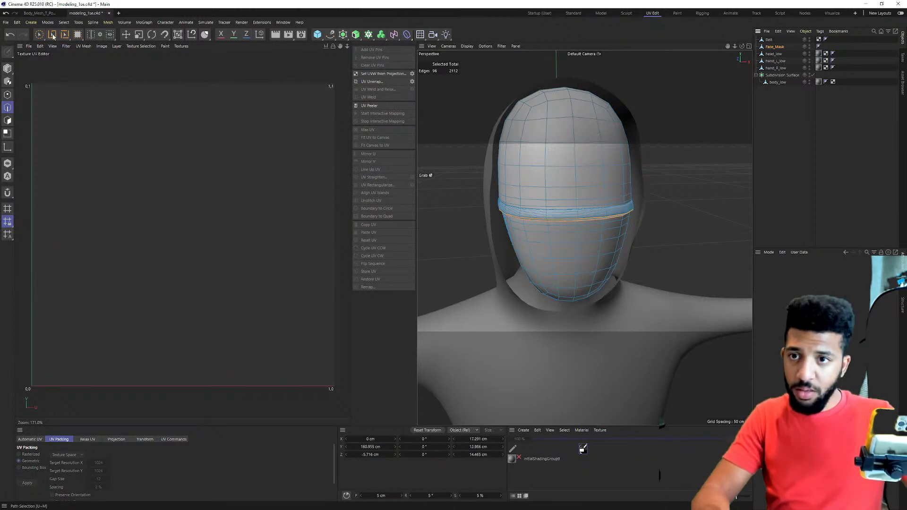
Clear Face_Mask's edge selection with the Path Selection tool and set its UVs from projection.
key("u")
key("m")
left_click(605, 163)
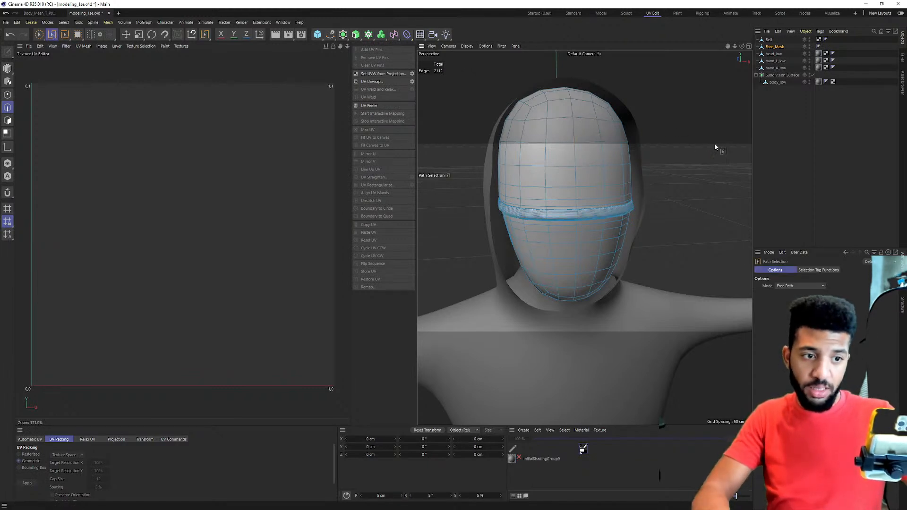
left_click(380, 74)
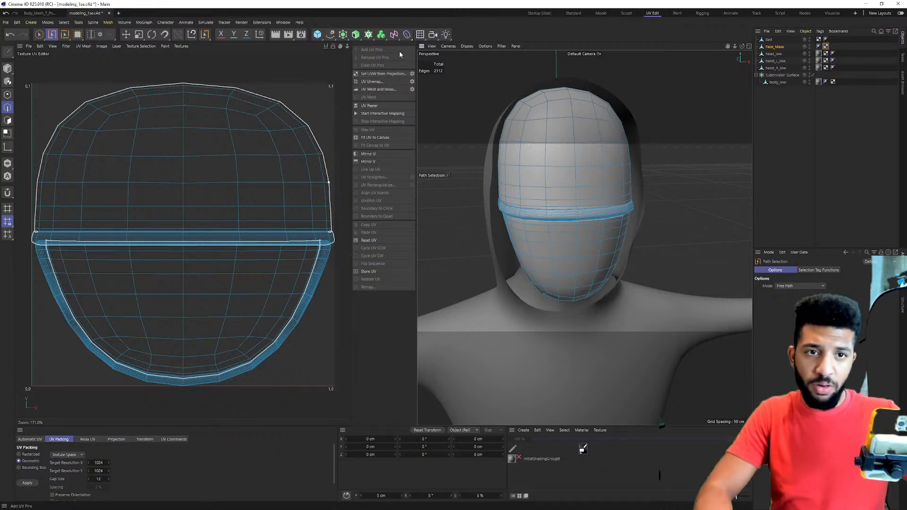
Isolate Face_Mask in the viewport and try a Loop Selection on the mask's back edge, then undo that selection.
left_click(11, 165)
left_click_drag(534, 161, 499, 217, "alt")
right_click_drag(498, 213, 619, 200, "alt")
key("u")
key("l")
left_click_drag(614, 202, 587, 278, "alt")
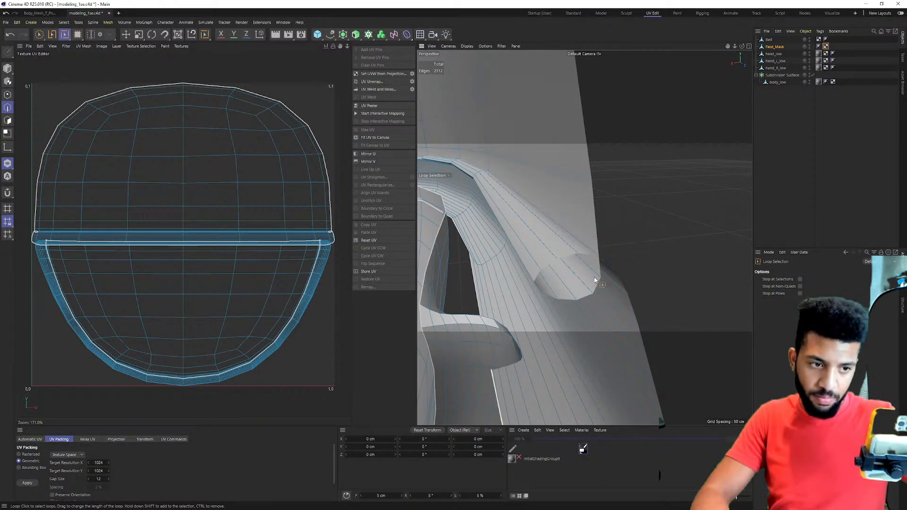
left_click(595, 292)
left_click_drag(595, 293, 616, 208, "alt")
key("ctrl+z")
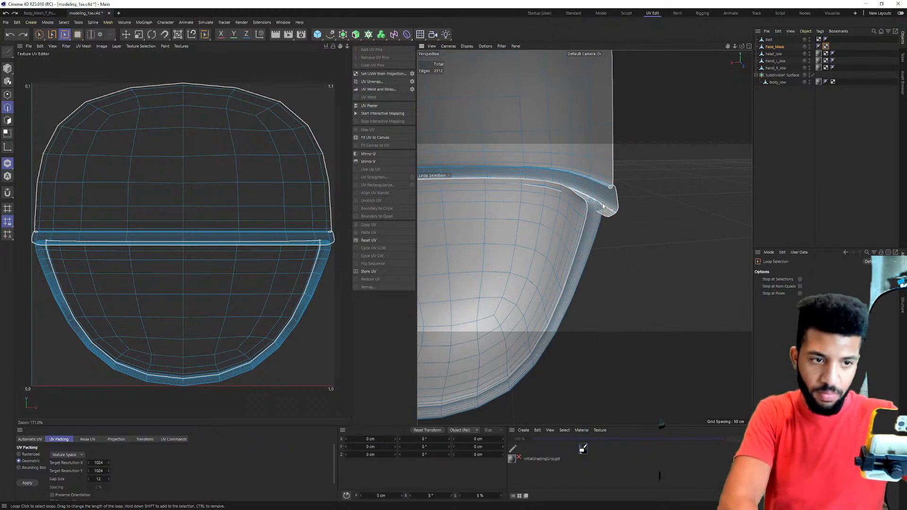
Select the edge loop where the mask's upper shell meets the horizontal band.
scroll(615, 207, "up", 5)
mouse_move(617, 163)
left_mouse_down("alt")
mouse_move(600, 163)
mouse_move(615, 171)
left_mouse_up("alt")
left_click(615, 170)
scroll(614, 170, "down", 10)
scroll(504, 165, "up", 5)
left_click_drag(534, 165, 608, 164, "alt")
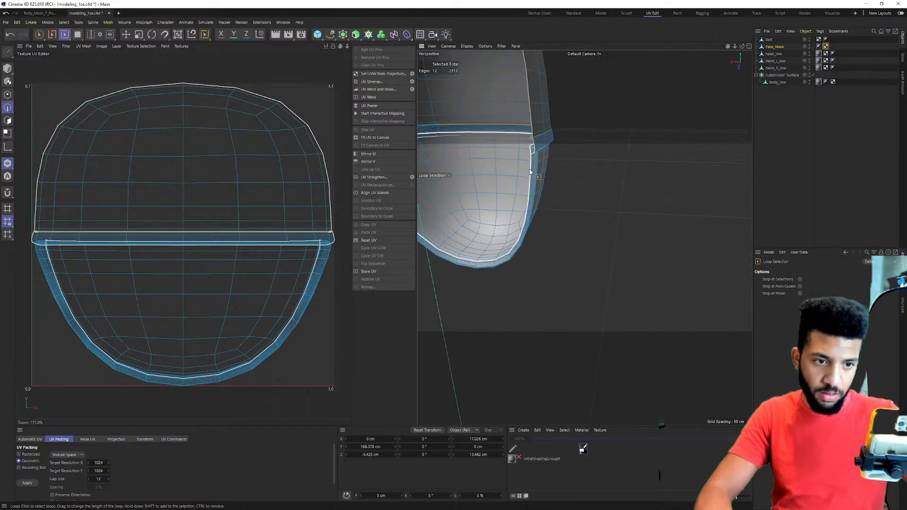
Add the loops at the lower shell's outer rim and below the band to the edge selection, and unwrap Face_Mask's UVs along them.
scroll(558, 194, "up", 5)
scroll(559, 194, "down", 5)
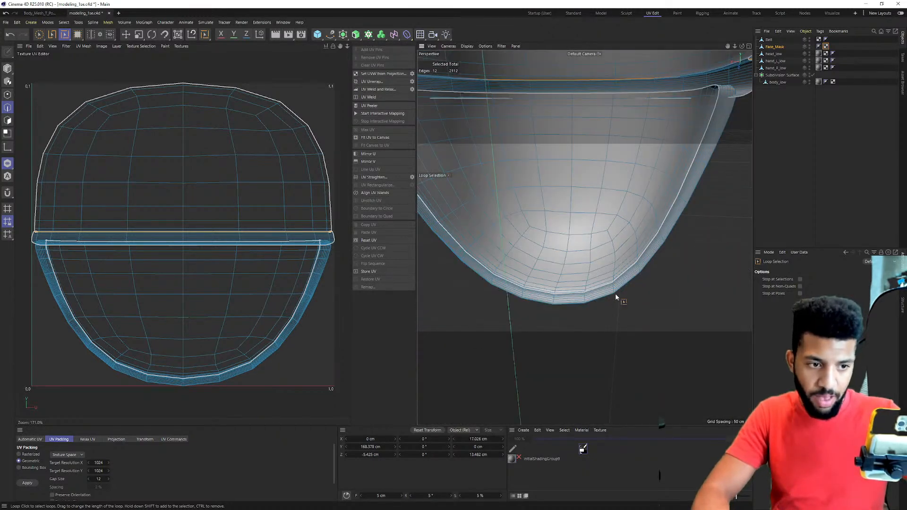
scroll(616, 298, "up", 4)
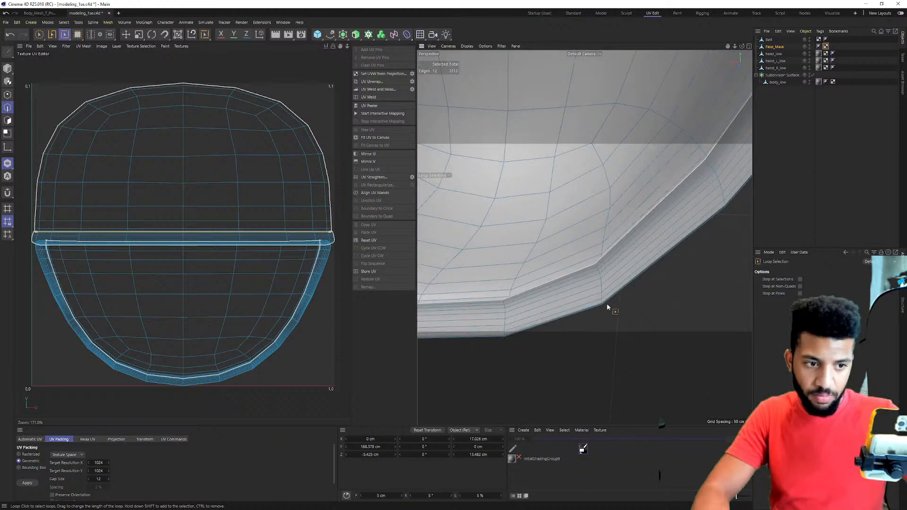
scroll(614, 307, "up", 4)
left_click(610, 307)
scroll(628, 253, "down", 5)
left_click_drag(545, 227, 455, 202, "alt")
left_click(520, 207, "shift")
left_click(387, 82)
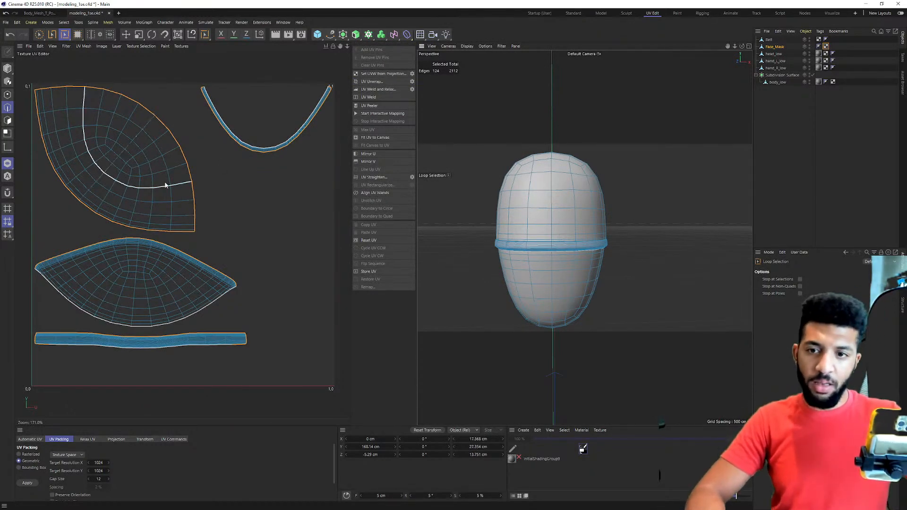
Check in polygon mode which faces of the upper shell its UV island covers by selecting groups of its polygons.
left_click(7, 121)
left_click(100, 190)
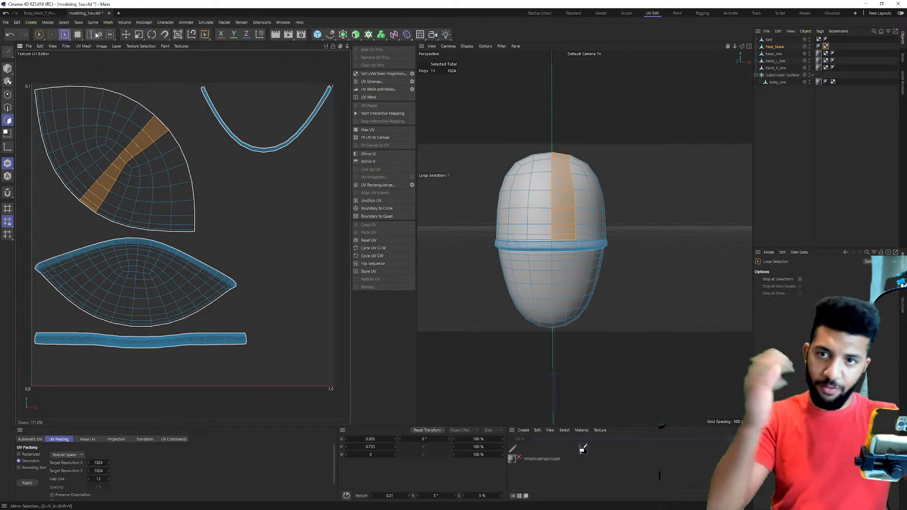
left_click(39, 34)
left_click(91, 194)
mouse_move(91, 194)
left_mouse_down()
mouse_move(104, 176)
mouse_move(86, 172)
mouse_move(116, 157)
mouse_move(74, 175)
mouse_move(123, 212)
mouse_move(134, 180)
mouse_move(83, 146)
mouse_move(81, 194)
left_mouse_up()
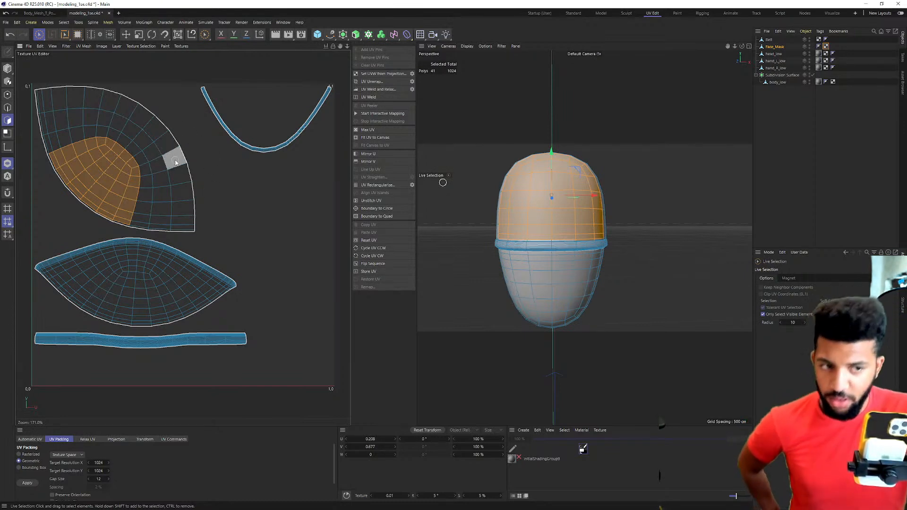
left_click_drag(601, 215, 538, 222, "alt")
double_click(162, 191)
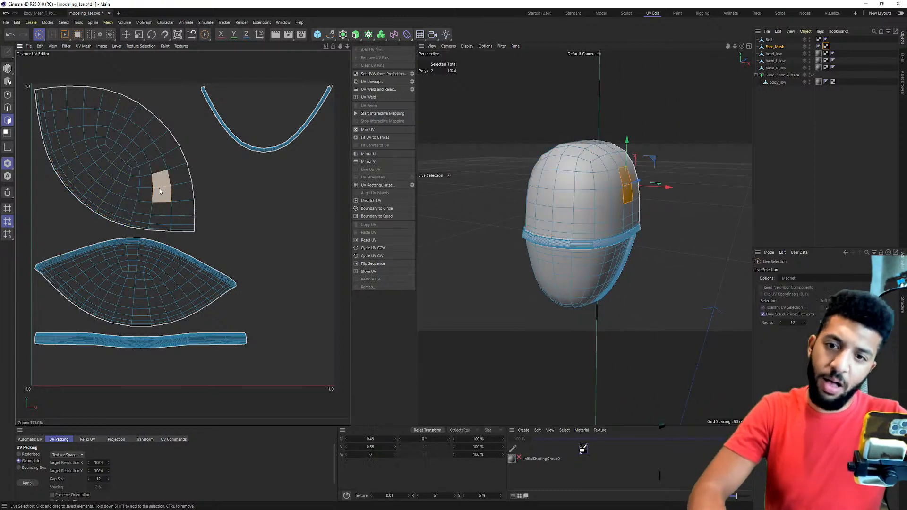
Check the lower shell's UV island orientation against the mask by selecting groups of its polygons.
double_click(172, 274)
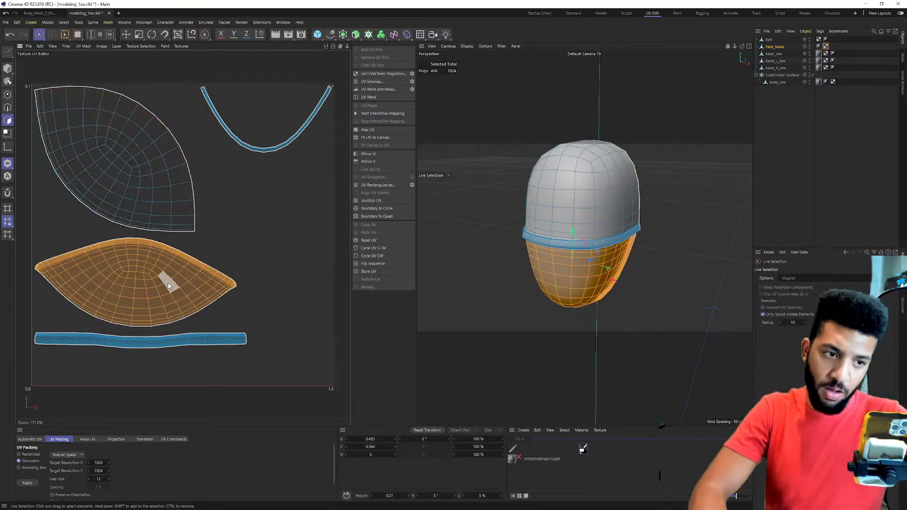
left_click(289, 238)
left_click_drag(130, 314, 146, 288)
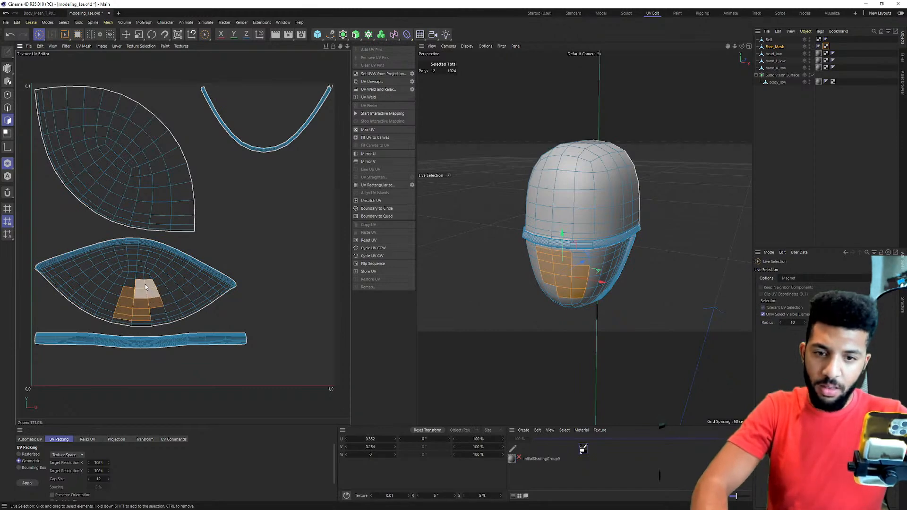
double_click(147, 287)
left_click(211, 244)
left_click_drag(101, 309, 149, 317)
left_click(204, 247)
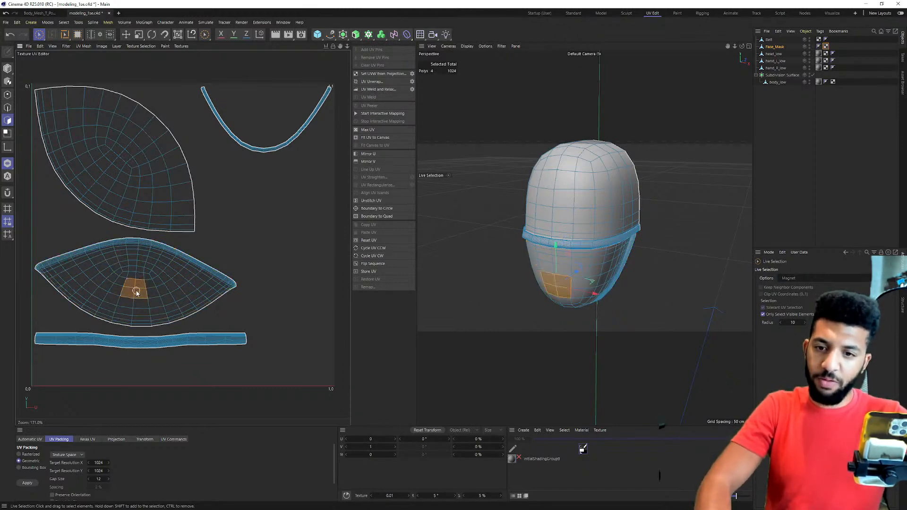
Select the lower shell's whole UV island and rotate it about 180° with UV Transform.
double_click(136, 290)
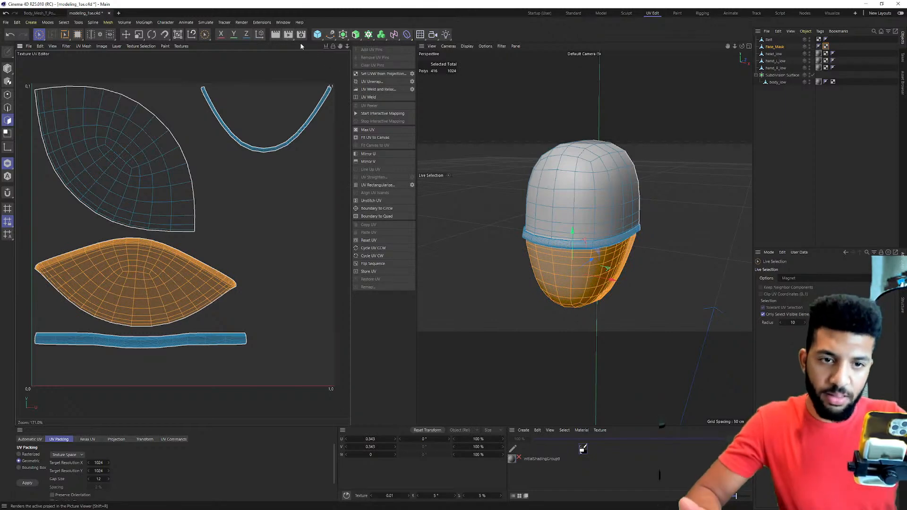
left_click(181, 36)
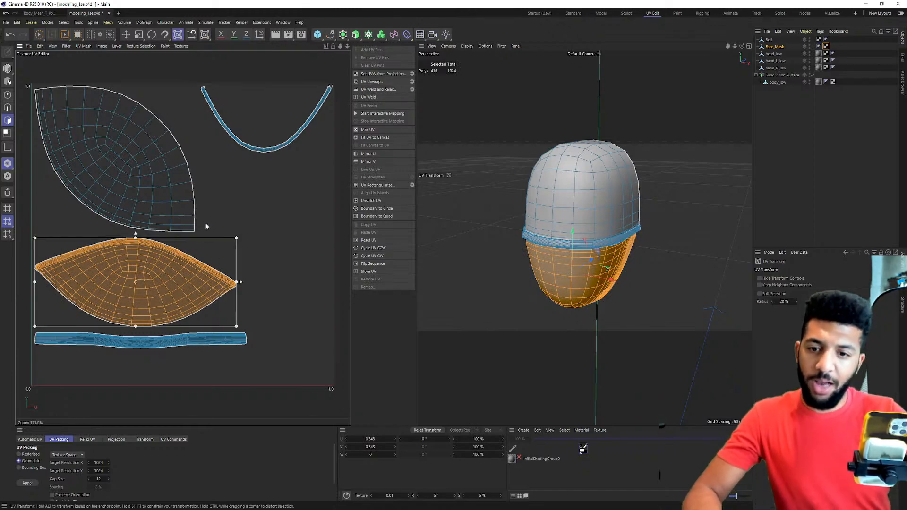
left_click_drag(238, 234, 42, 334)
Rotate the upper shell's UV island until it lies horizontally and place it above the lower shell's island inside the UV space.
left_click(137, 163)
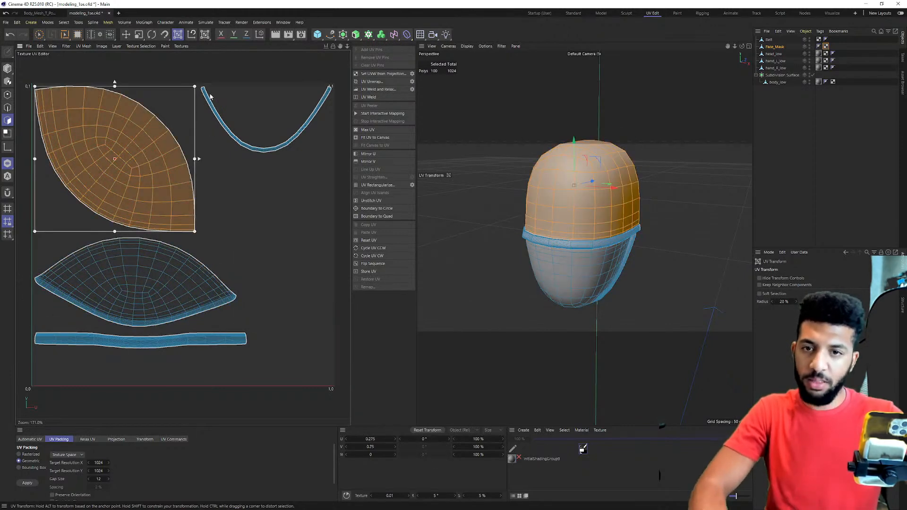
left_click_drag(200, 84, 119, 75)
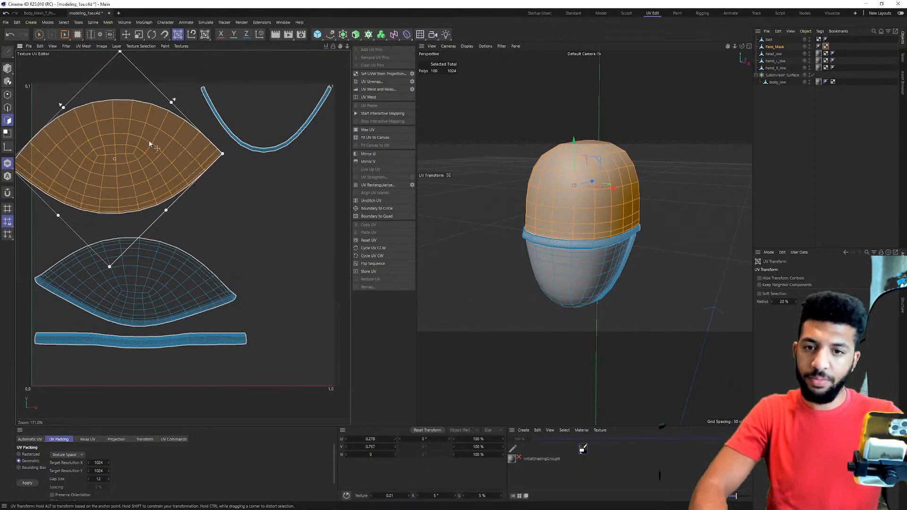
left_click_drag(134, 134, 162, 154)
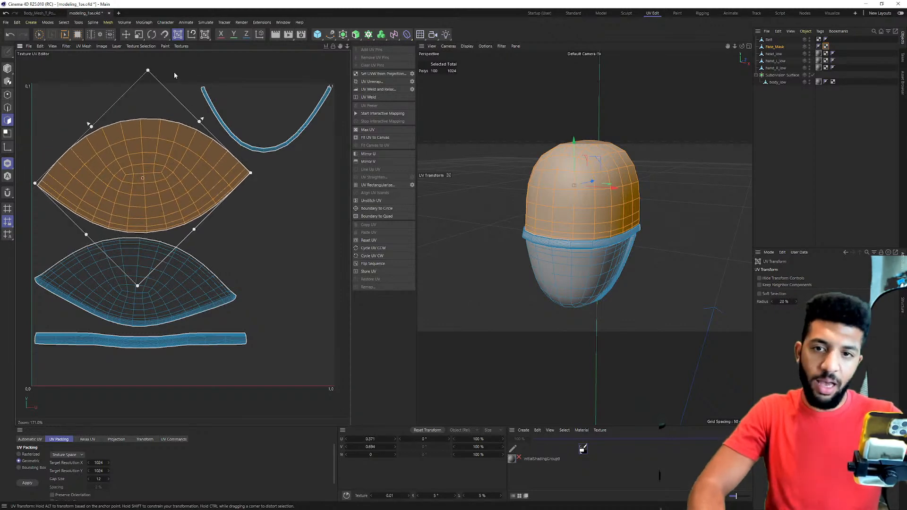
left_click_drag(147, 66, 157, 67)
left_click_drag(165, 155, 164, 150)
Select the thin curved island of the lower shell's back rim and delete its polygons from the mask.
left_click(263, 151)
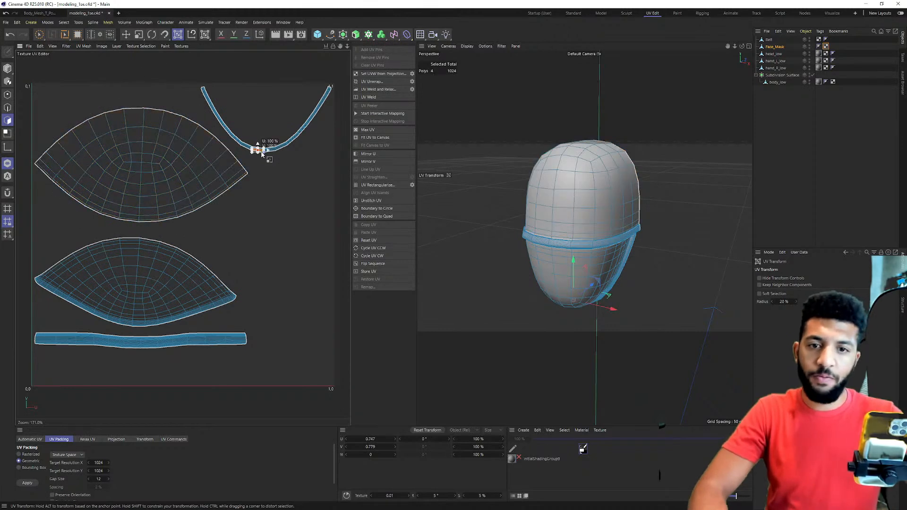
left_click_drag(645, 203, 491, 227, "alt")
scroll(569, 260, "up", 5)
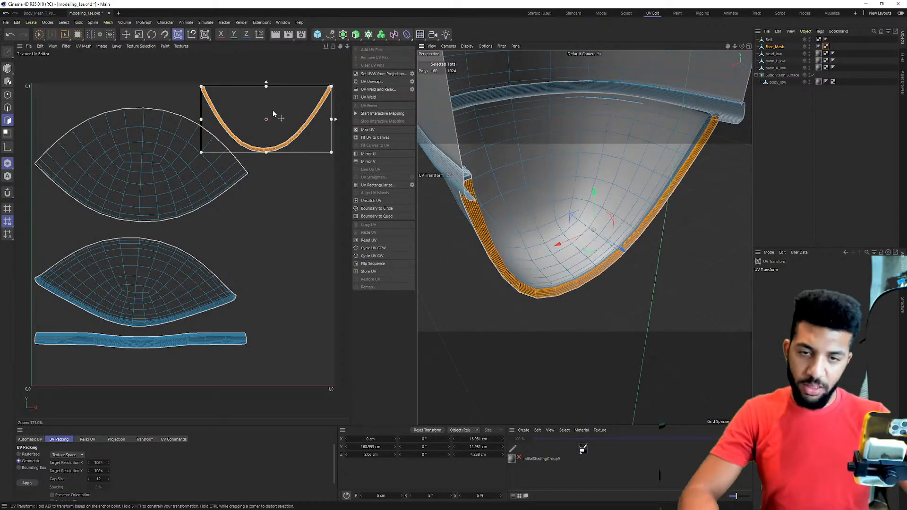
left_click(555, 233)
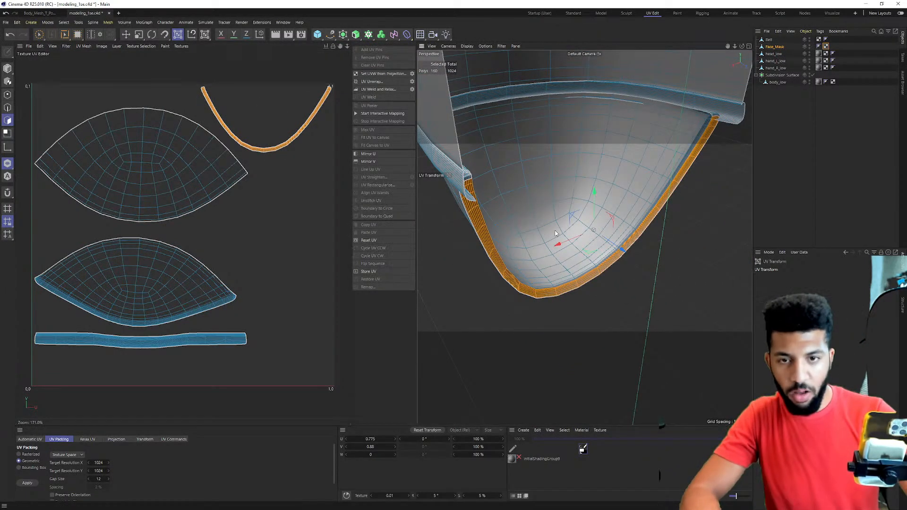
Select the upper shell, lower shell and band islands and apply UV packing with Preserve Orientation enabled.
left_click(148, 337)
left_click_drag(473, 168, 543, 170, "alt")
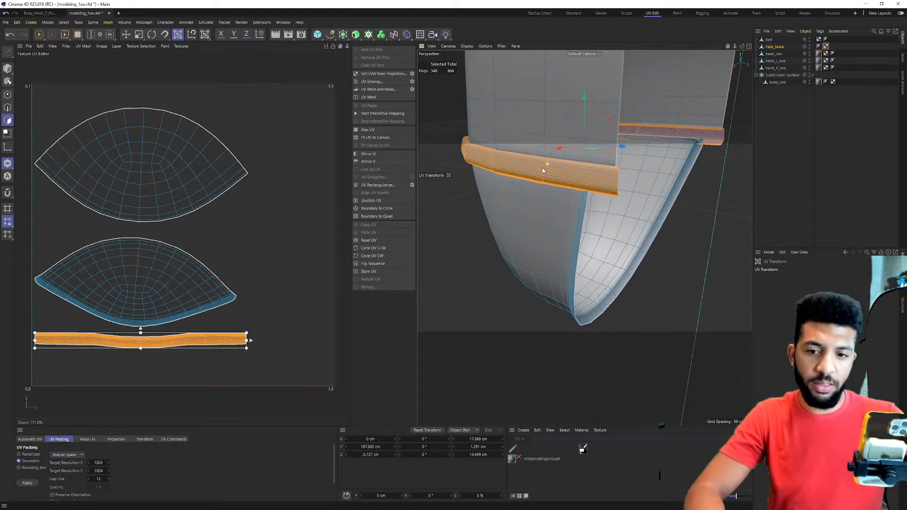
left_click(148, 180)
left_click(149, 245, "shift")
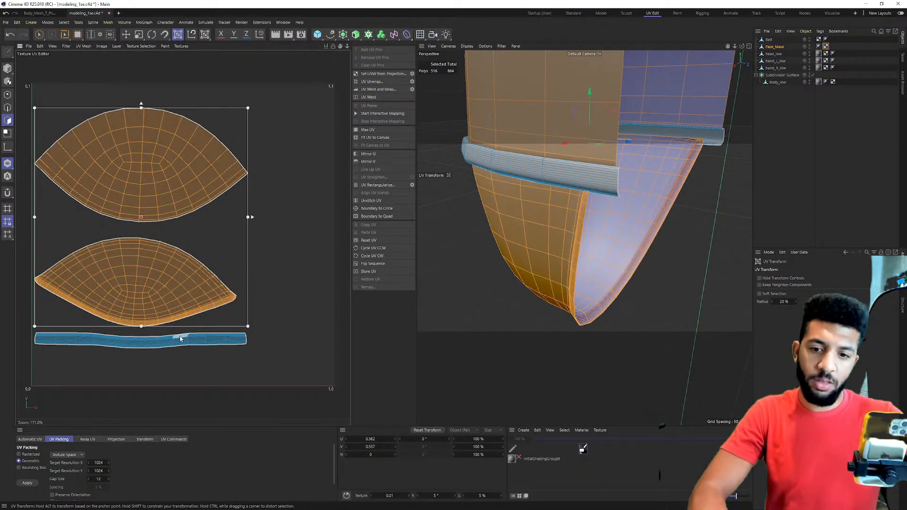
left_click(180, 338, "shift")
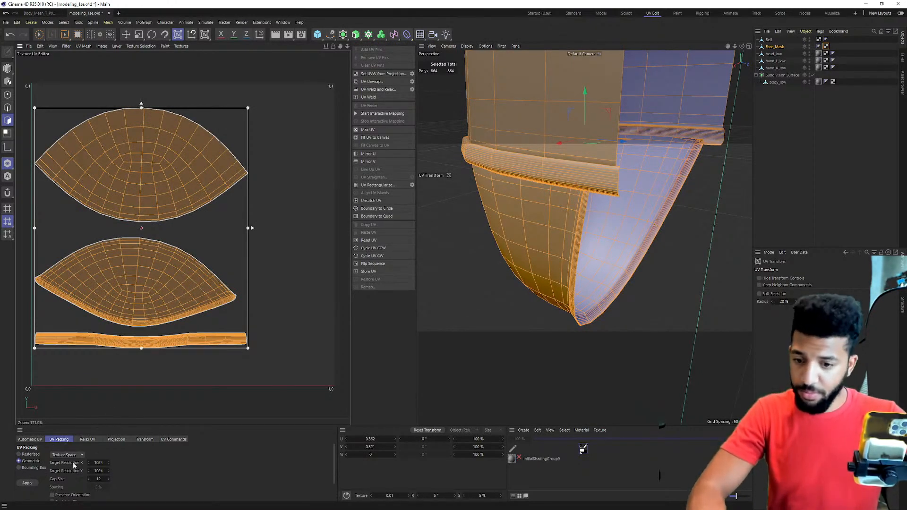
scroll(67, 477, "down", 2)
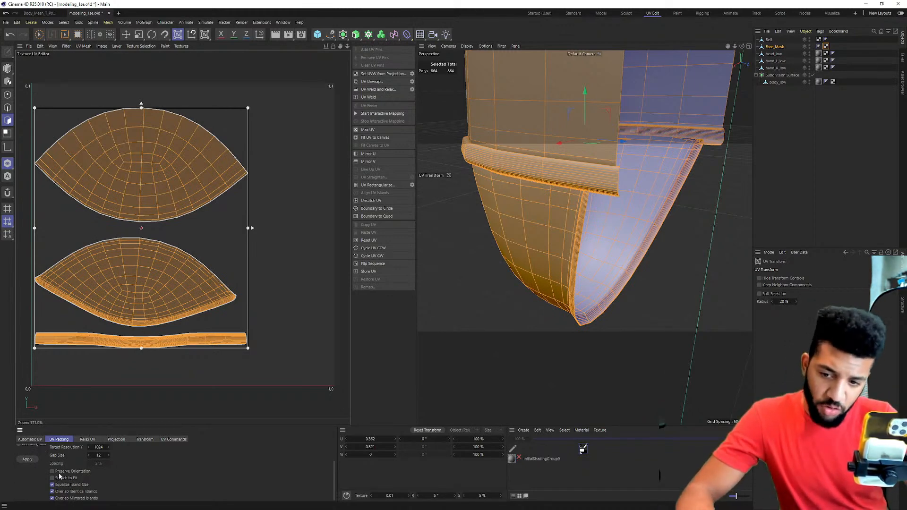
left_click(28, 460)
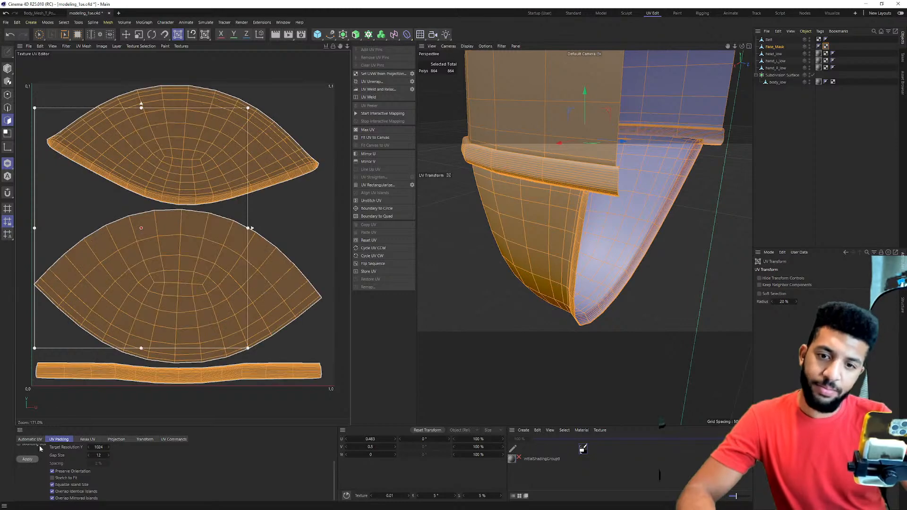
Compare the packed lower and upper shell islands with the matching parts of the mask in the viewport.
left_click(289, 96)
double_click(238, 134)
left_click_drag(504, 140, 590, 136, "alt")
scroll(590, 138, "down", 5)
scroll(551, 171, "up", 5)
left_click_drag(549, 169, 486, 144, "alt")
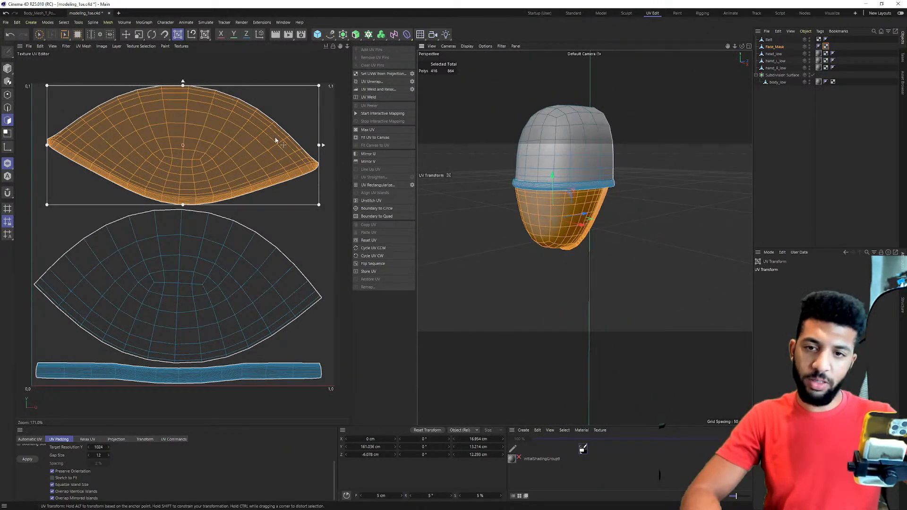
double_click(188, 117)
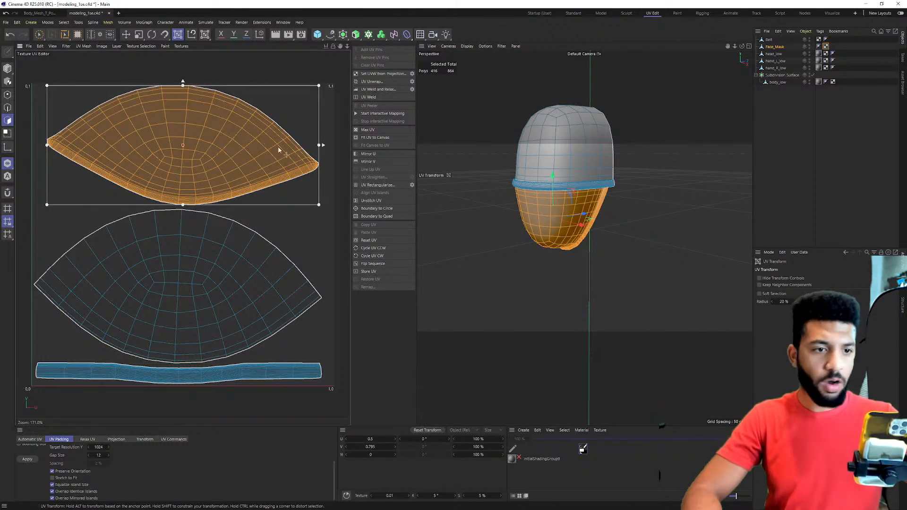
double_click(188, 252)
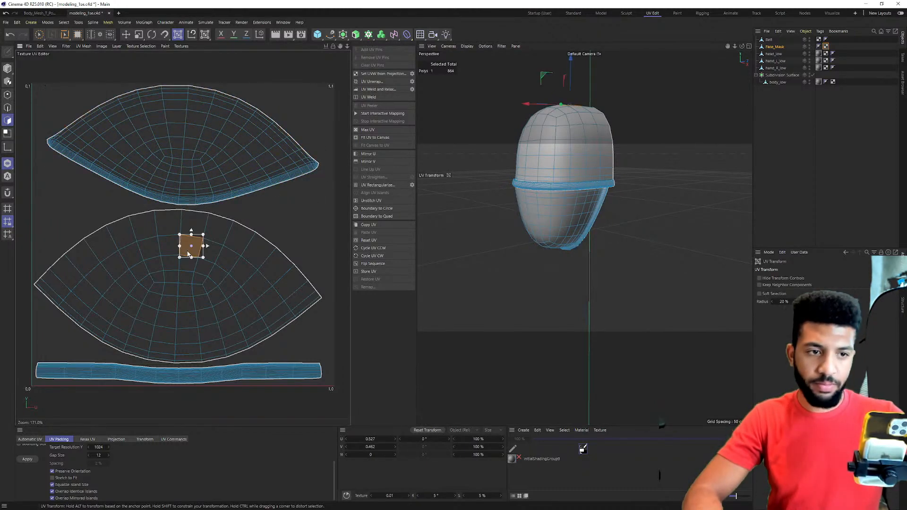
left_click(192, 223)
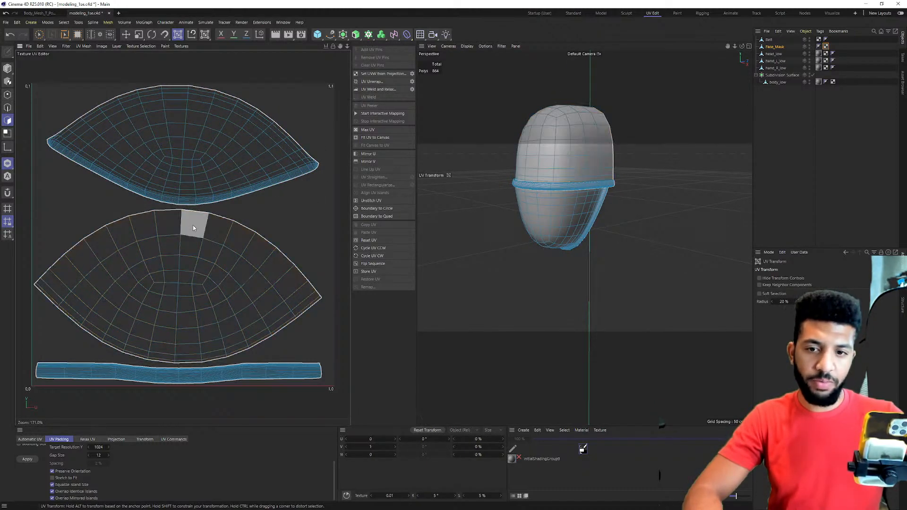
Select the upper shell's UV island and move it up from the middle of the layout, partly outside the UV space.
double_click(188, 320)
left_click_drag(187, 230, 192, 92)
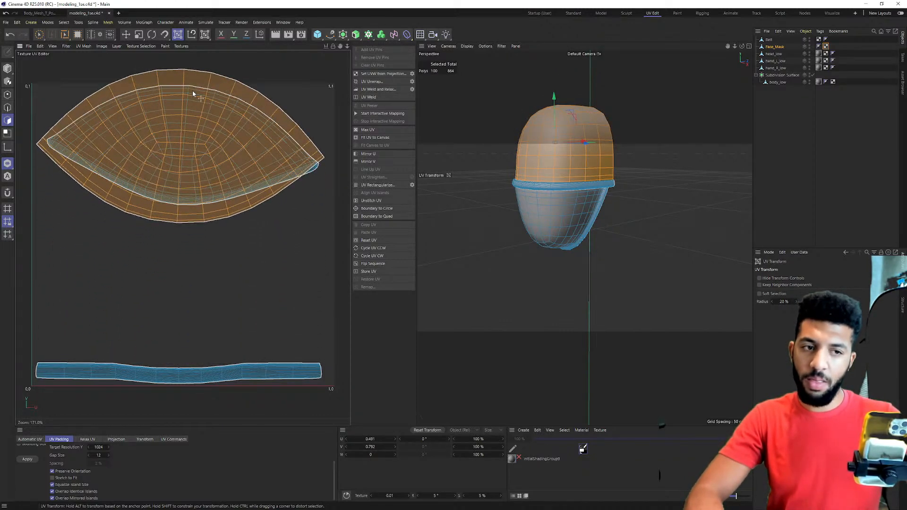
left_click(563, 234)
left_click(490, 284)
left_click_drag(231, 132, 154, 116)
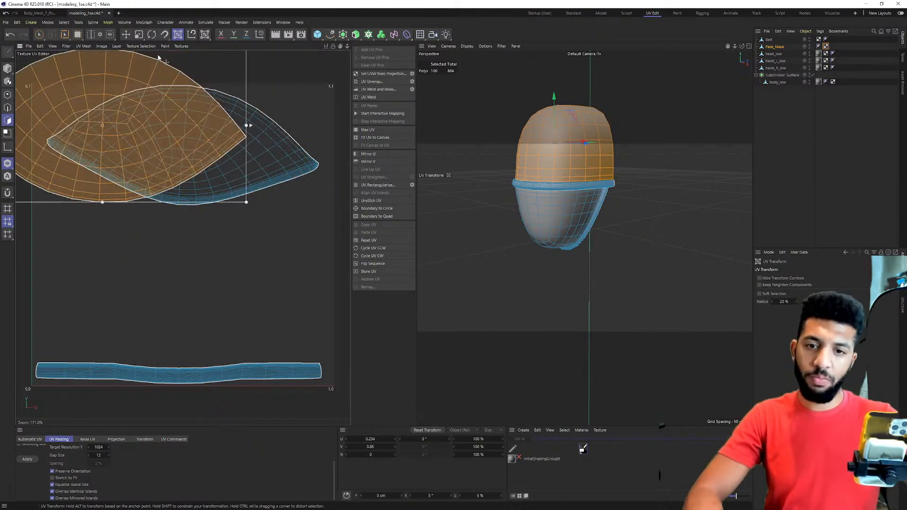
Move the lower shell's UV island down until it sits just above the band's strip.
left_click(279, 155)
left_click_drag(278, 159, 269, 279)
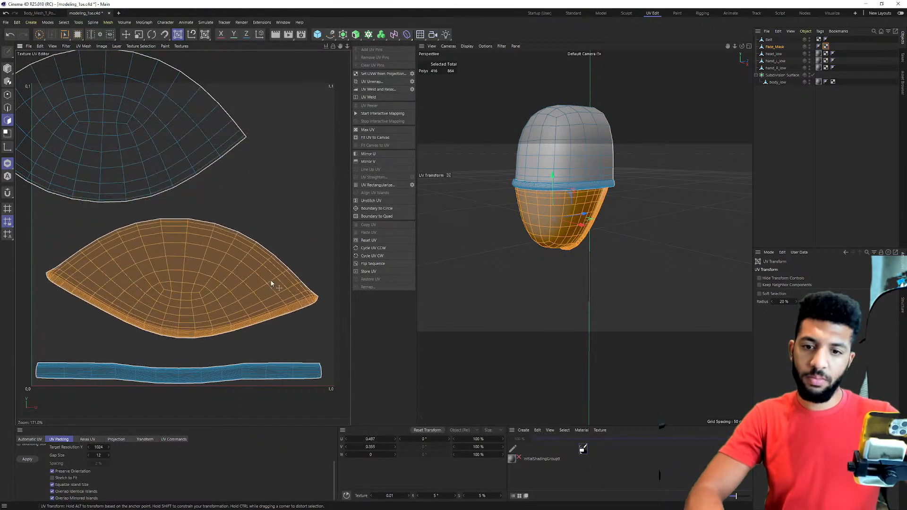
left_click(216, 217)
left_click(198, 239)
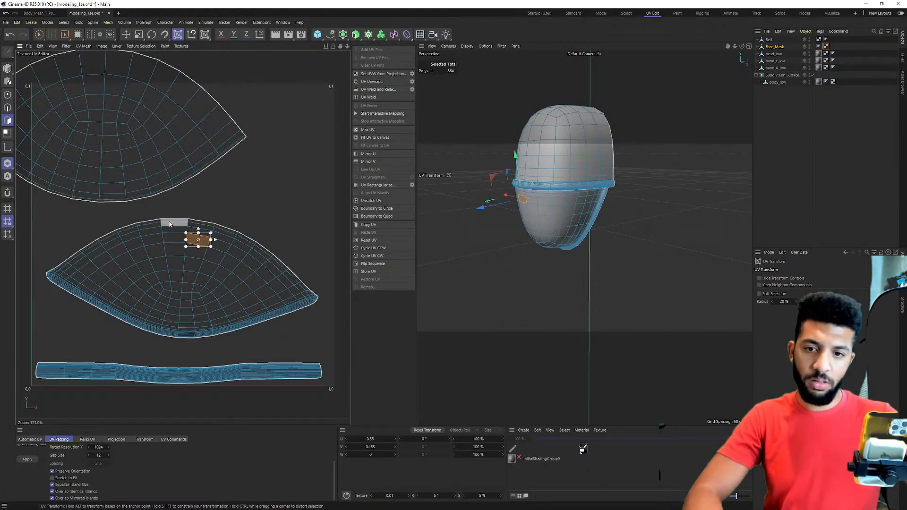
left_click(183, 223)
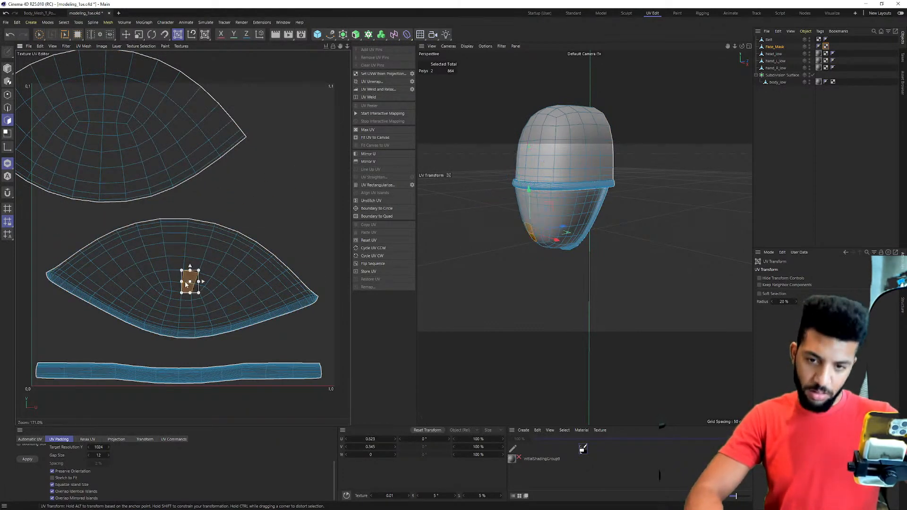
double_click(217, 257)
left_click_drag(217, 257, 203, 302)
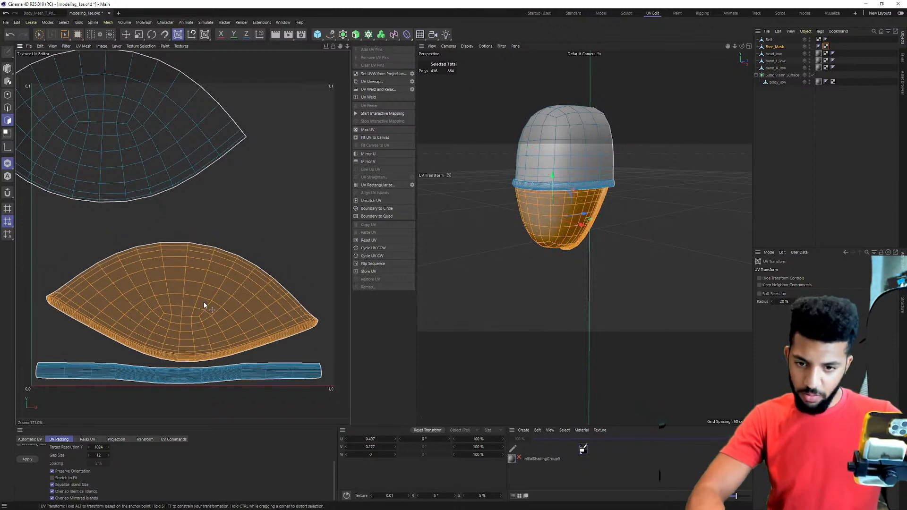
Move the upper shell's UV island back inside the UV space, directly above the lower shell's island, and clear the selection.
double_click(197, 173)
left_click_drag(206, 117, 241, 156)
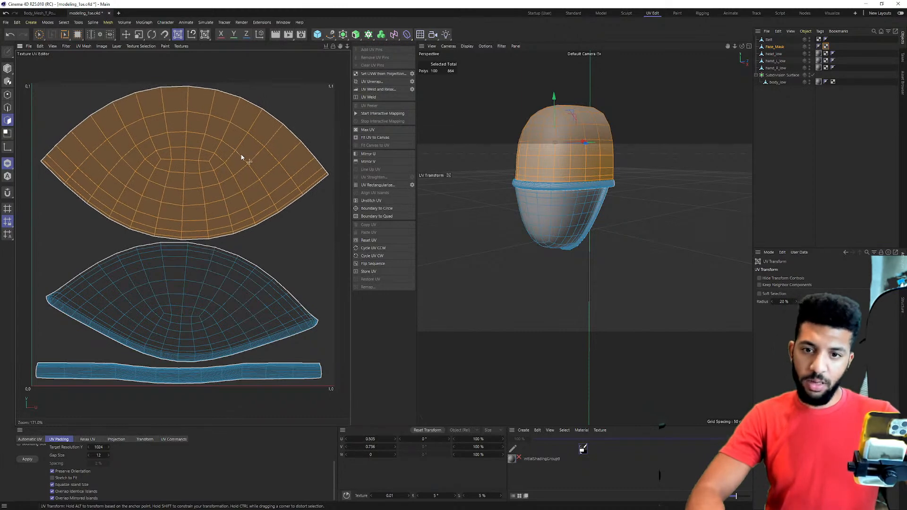
key("ctrl+shift+a")
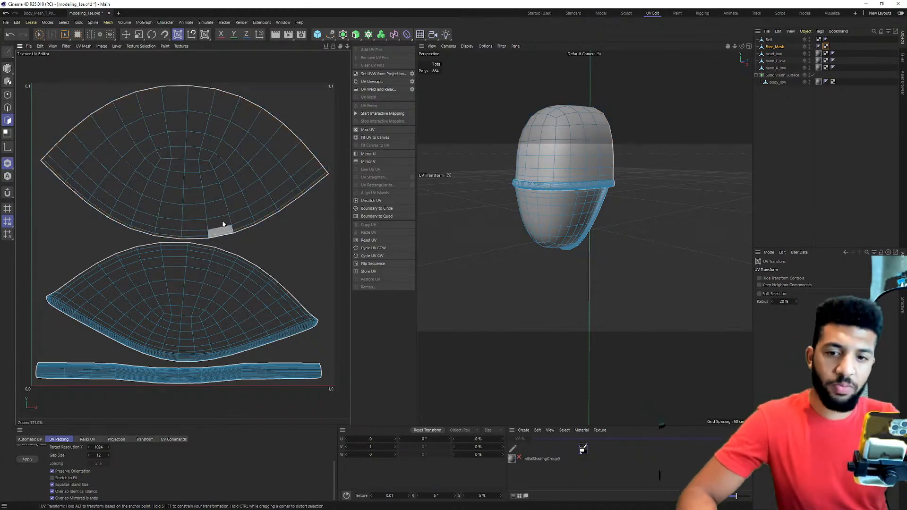
Rotate the lower shell's UV island slightly until it sits level, and position it just above the band's strip.
double_click(232, 320)
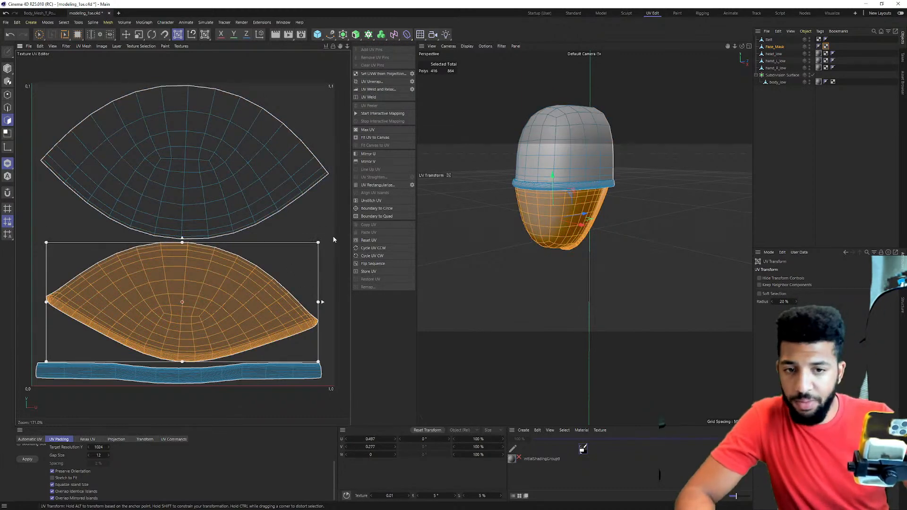
left_click_drag(325, 242, 317, 234)
left_click_drag(207, 291, 206, 293)
left_click(311, 217)
Nudge the upper shell's UV island slightly so it fits inside the UV space above the lower shell.
double_click(208, 208)
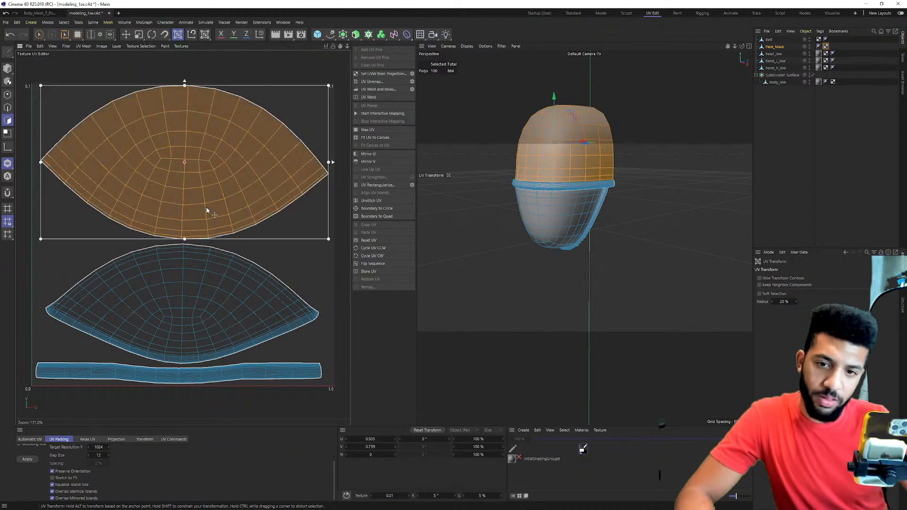
left_click_drag(222, 181, 224, 183)
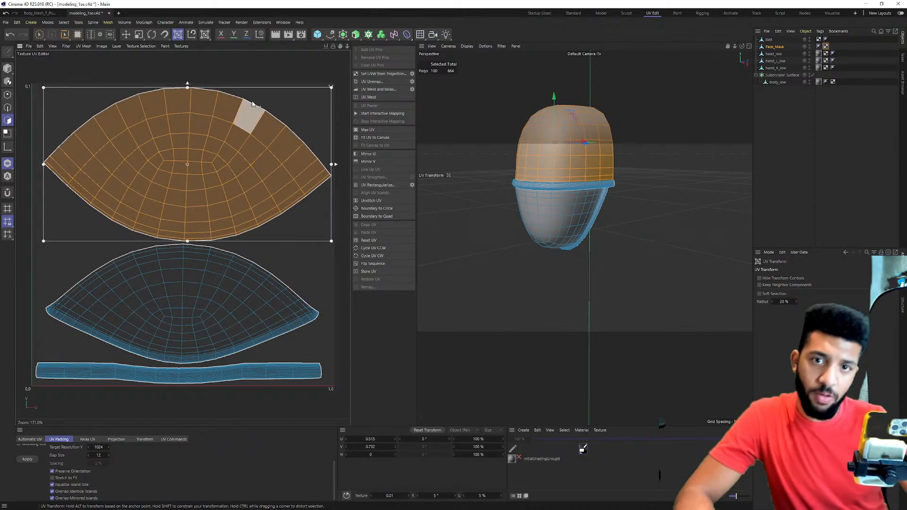
left_click(264, 81)
Select sample polygons on the upper shell, lower shell and band islands and check where they lie on the mask.
left_click(195, 182)
scroll(569, 162, "up", 3)
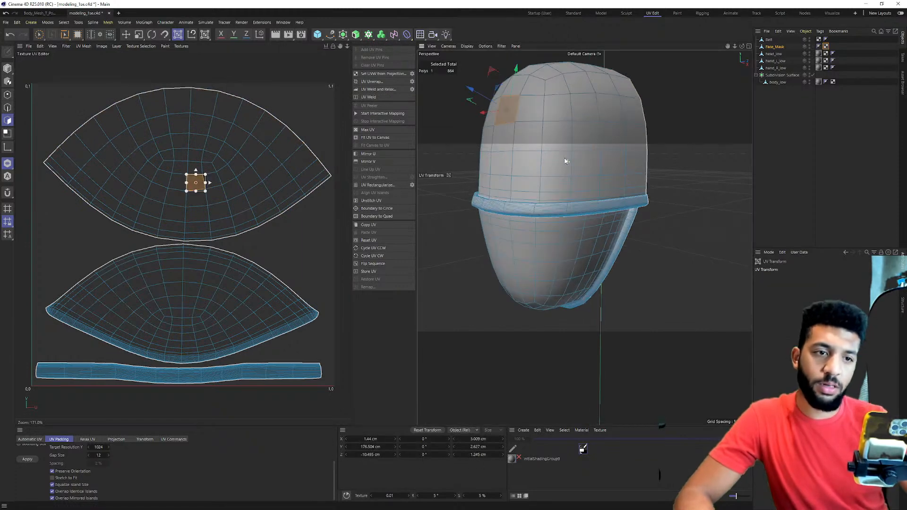
left_click(573, 137)
left_click(490, 284)
scroll(532, 149, "up", 5)
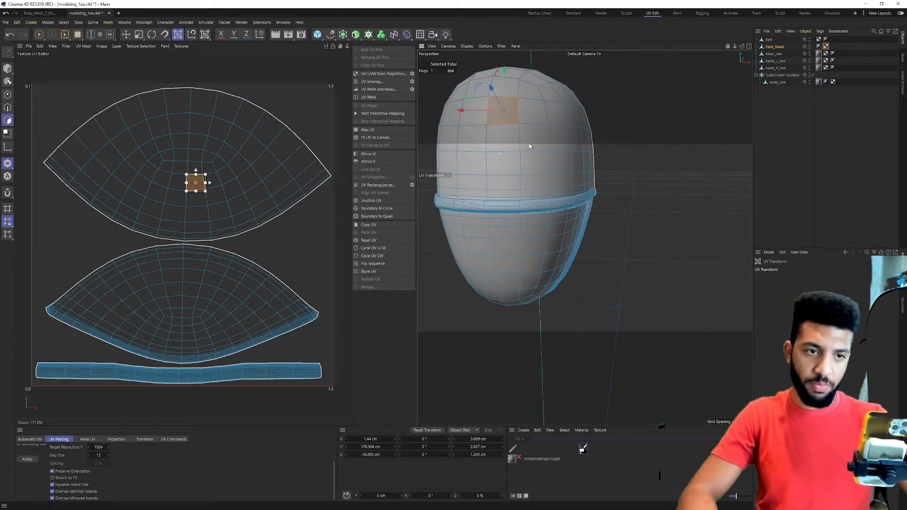
scroll(536, 167, "down", 5)
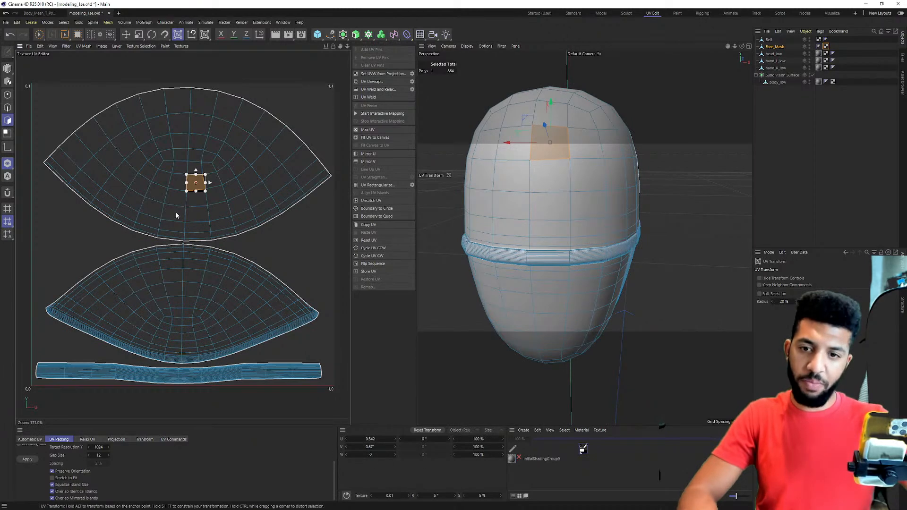
left_click_drag(196, 184, 172, 216)
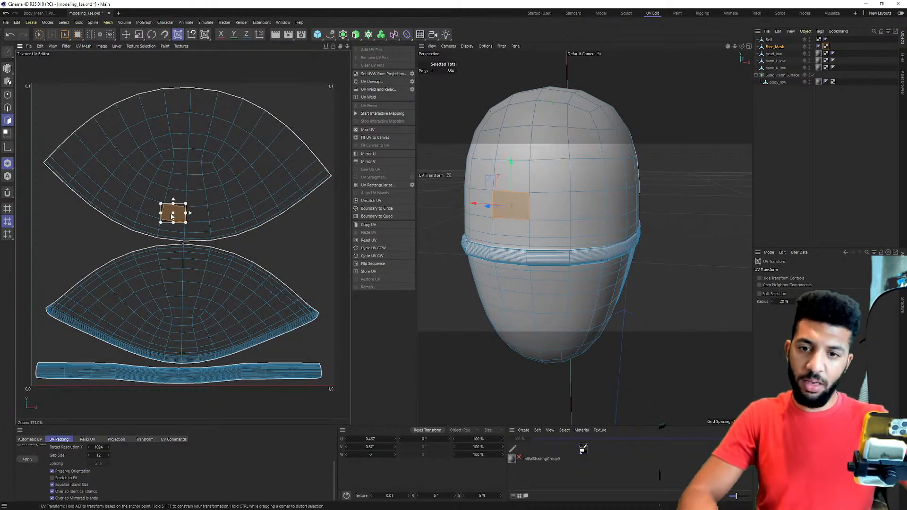
double_click(173, 266)
left_click(177, 271)
left_click(176, 268)
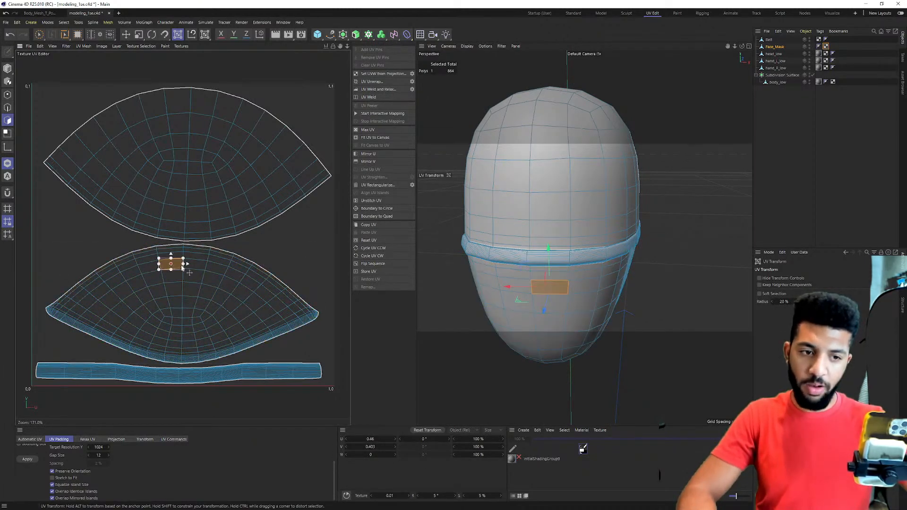
left_click(197, 213)
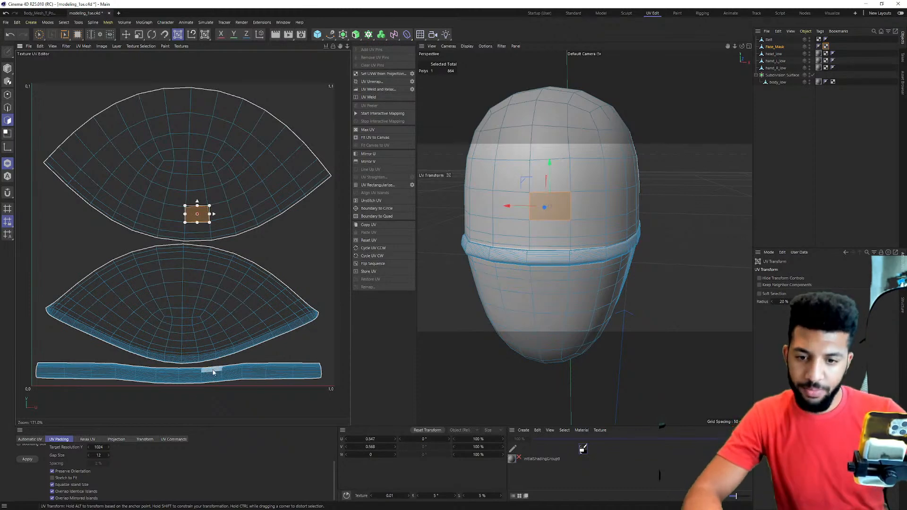
left_click(156, 371)
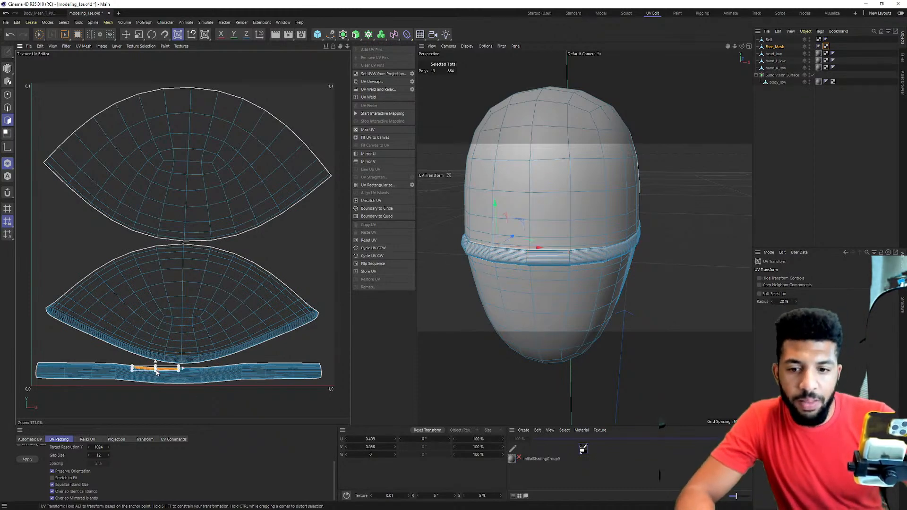
double_click(215, 380)
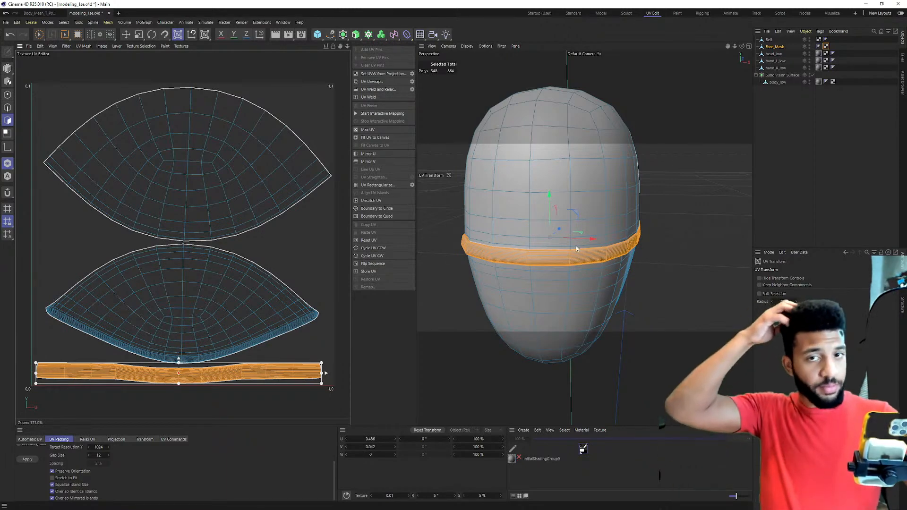
Deselect Face_Mask and save the project.
left_click(791, 147)
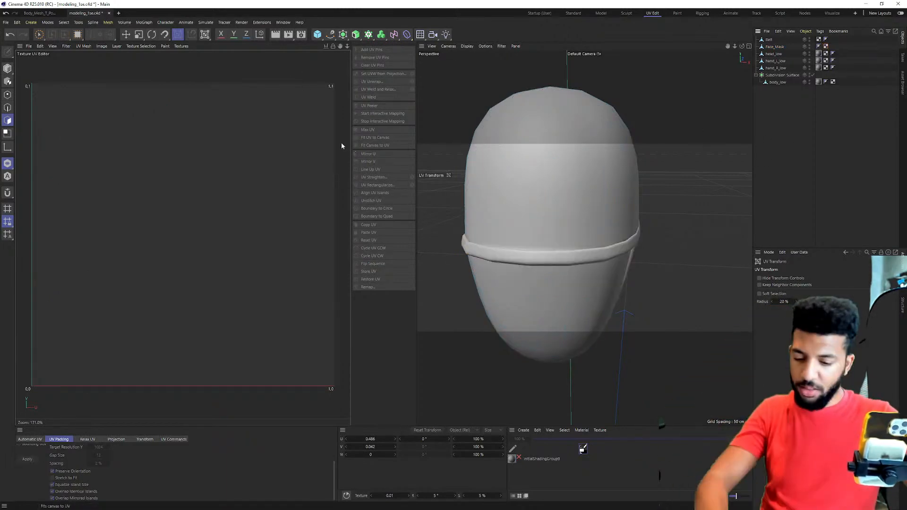
key("ctrl+s")
Select the Belt, turn off solo display, and set UVs from projection for all of its polygons.
left_click(769, 40)
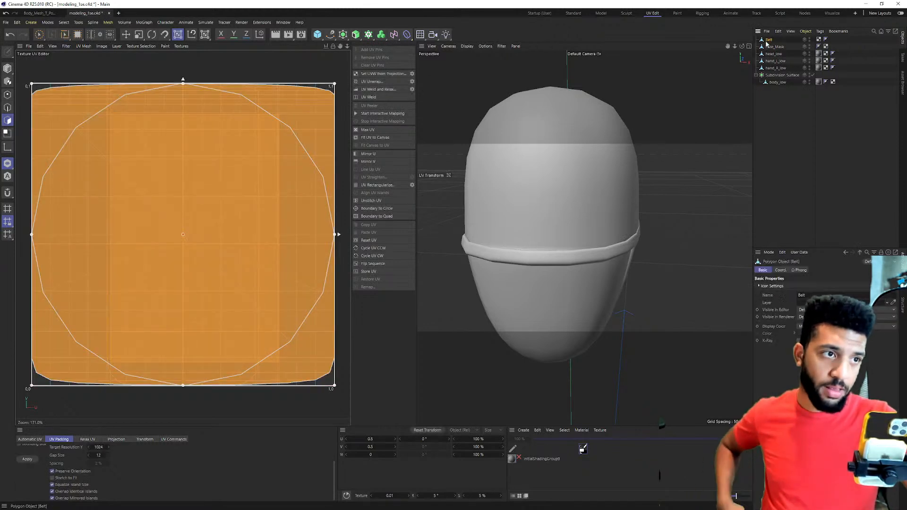
left_click(8, 164)
scroll(457, 237, "down", 3)
key("o")
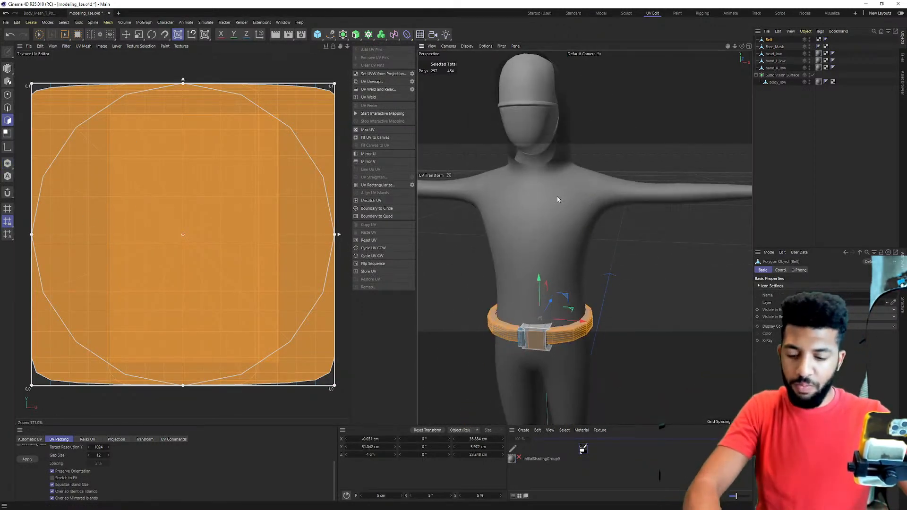
key("d")
key("ctrl+a")
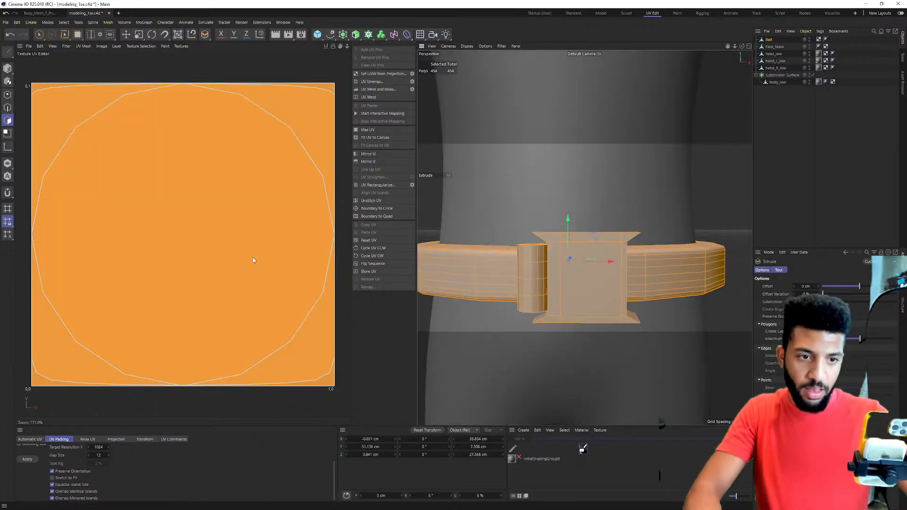
left_click(383, 74)
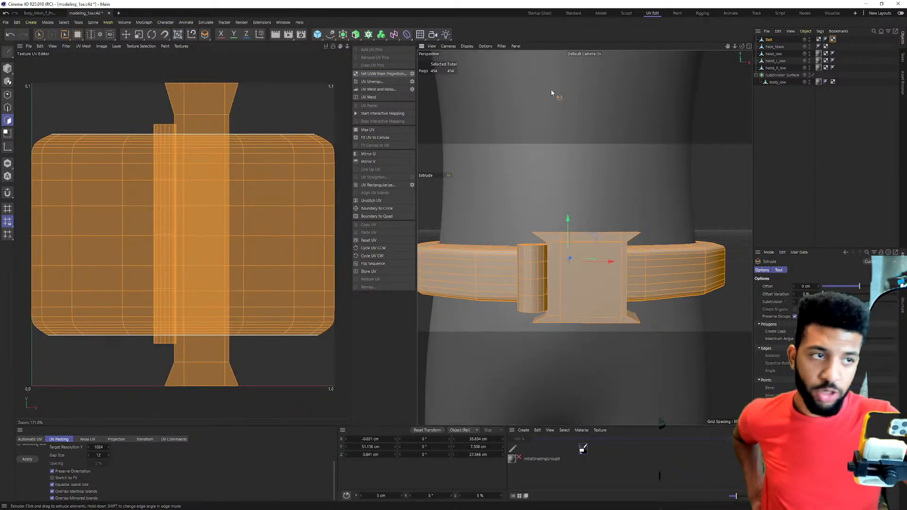
Delete the Belt's old UVW tag and make the newly created UVW tag active.
left_click(820, 40)
key("Delete")
left_click(826, 39)
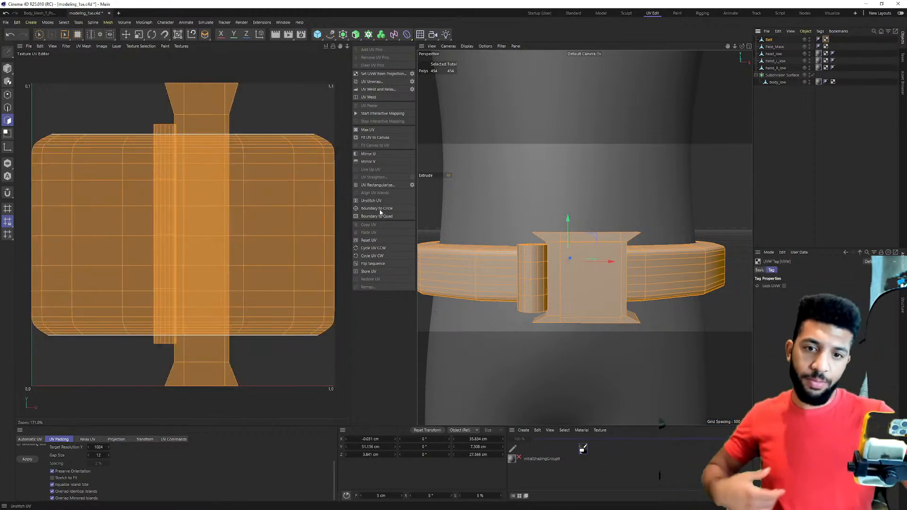
Unwrap the Belt's UVs, and regenerate them with Automatic UV in Packed mode.
left_click(372, 81)
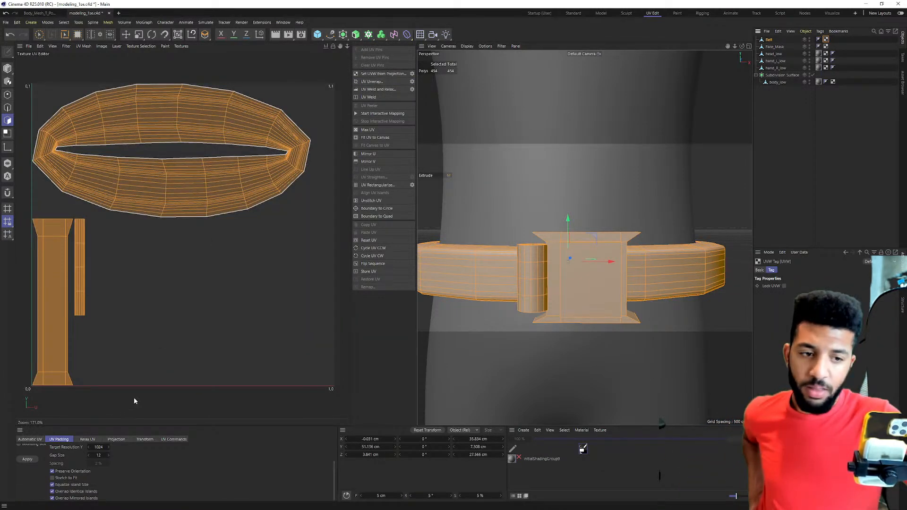
left_click(30, 439)
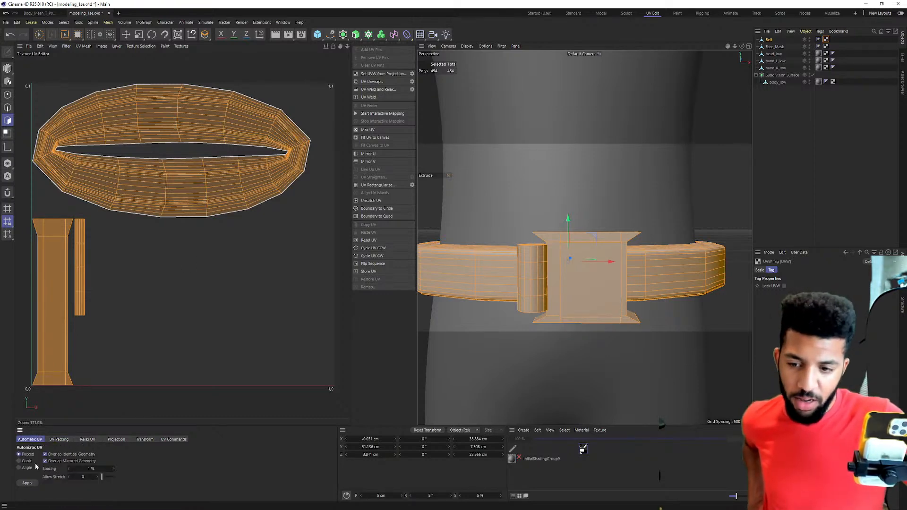
left_click(24, 485)
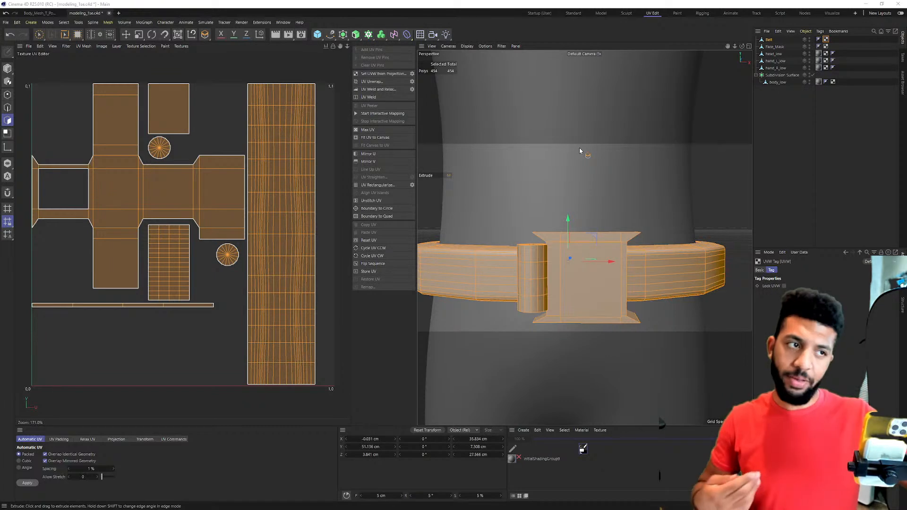
Select body_low and compare its leg and waist mesh with the Subdivision Surface turned off and on.
left_click(803, 158)
left_click_drag(746, 174, 555, 169, "alt")
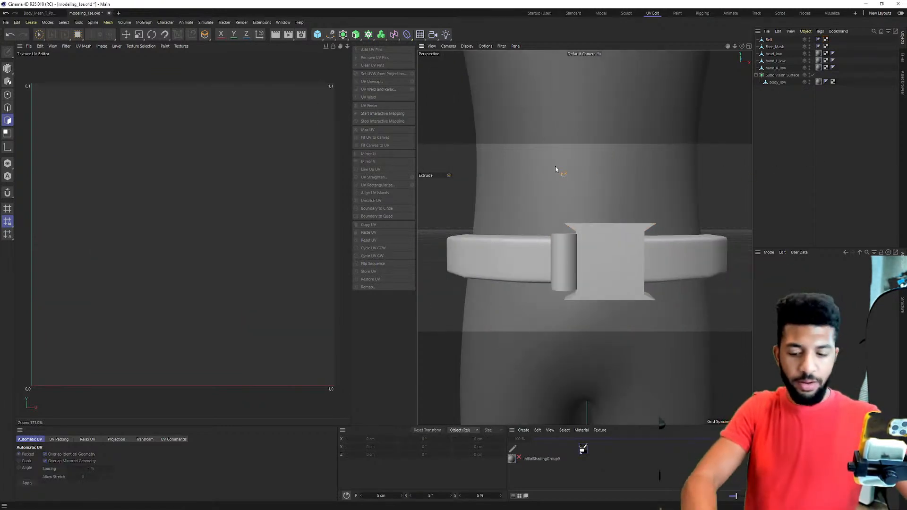
scroll(562, 160, "down", 8)
left_click_drag(496, 195, 554, 153, "alt")
scroll(546, 159, "down", 3)
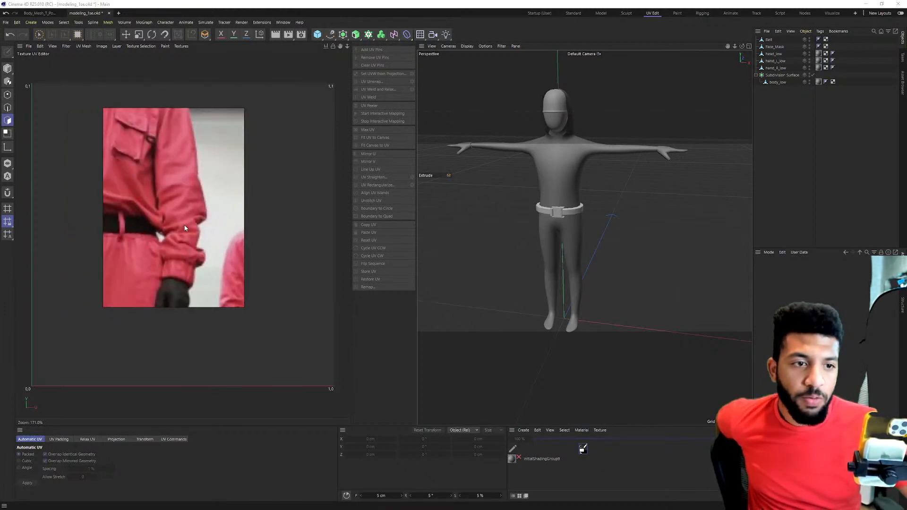
left_click(777, 82)
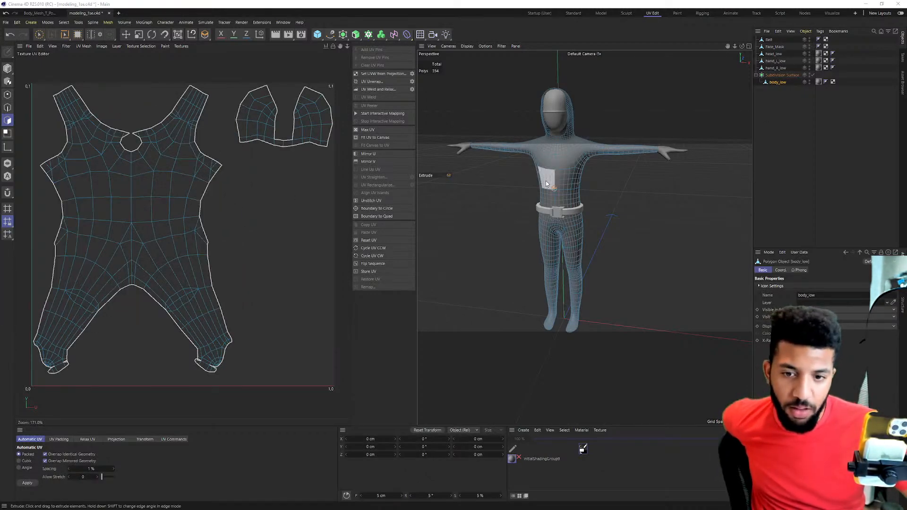
scroll(514, 216, "up", 5)
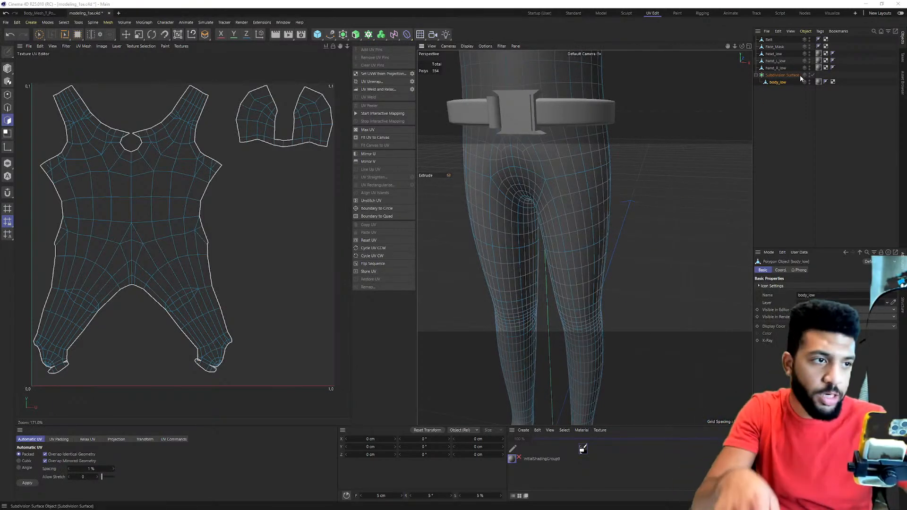
left_click(812, 75)
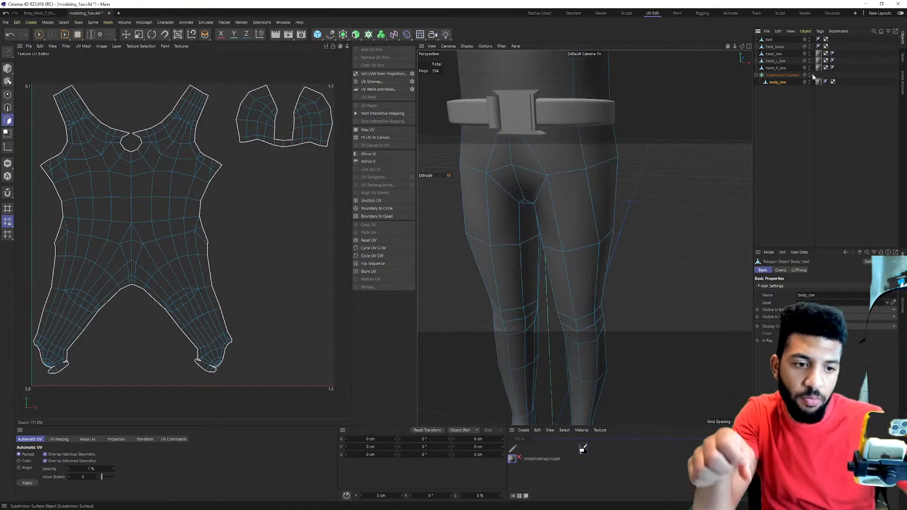
left_click(812, 75)
left_click(812, 75)
left_click(812, 75)
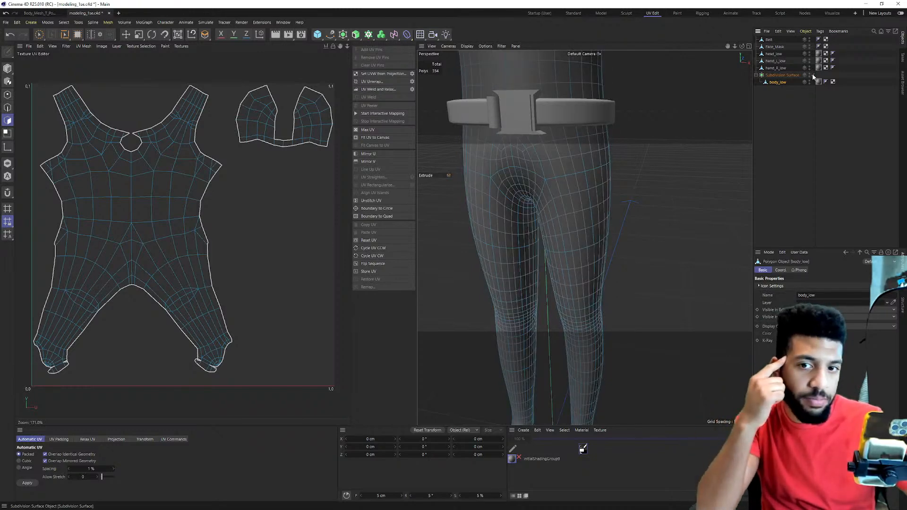
Merge the Subdivision Surface and body_low into one editable mesh with Connect Objects + Delete, and inspect the denser body.
right_click(788, 77)
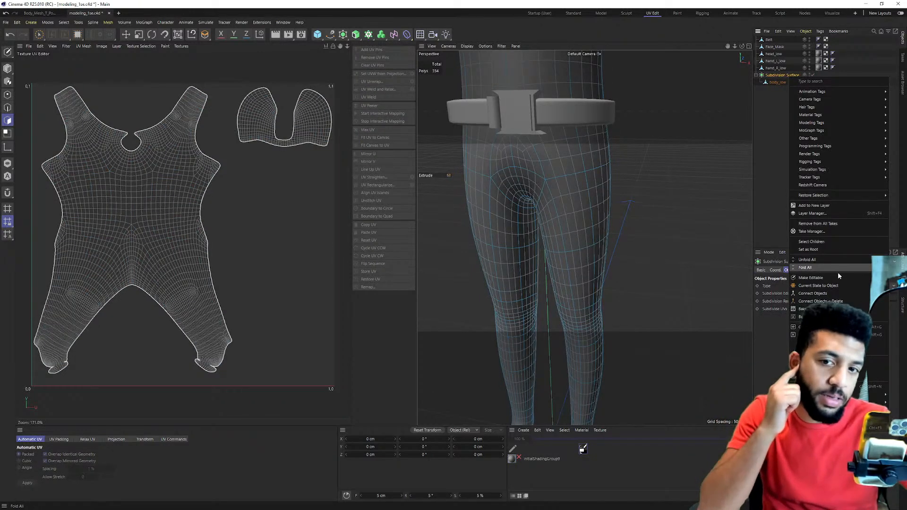
left_click(835, 301)
scroll(585, 333, "up", 3)
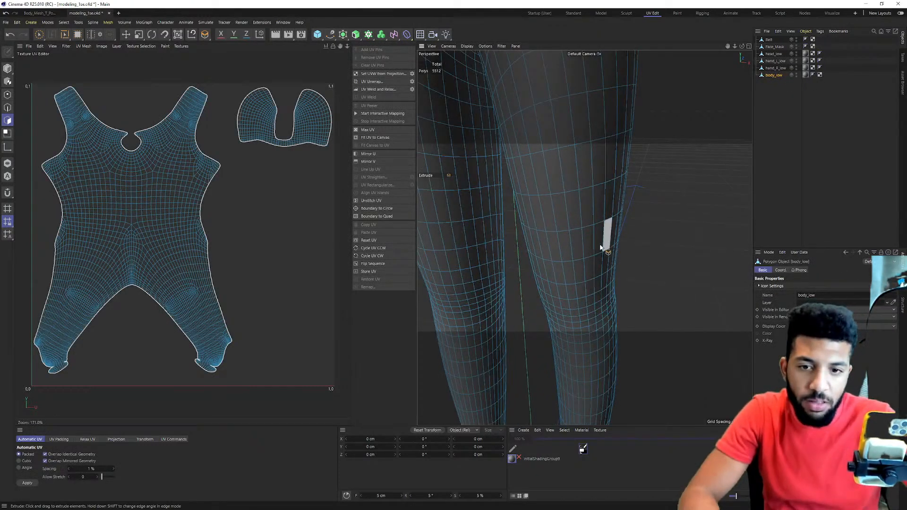
scroll(610, 236, "down", 7)
scroll(601, 170, "up", 5)
scroll(554, 197, "down", 3)
mouse_move(574, 152)
left_mouse_down("alt")
mouse_move(524, 150)
mouse_move(452, 171)
mouse_move(587, 158)
left_mouse_up("alt")
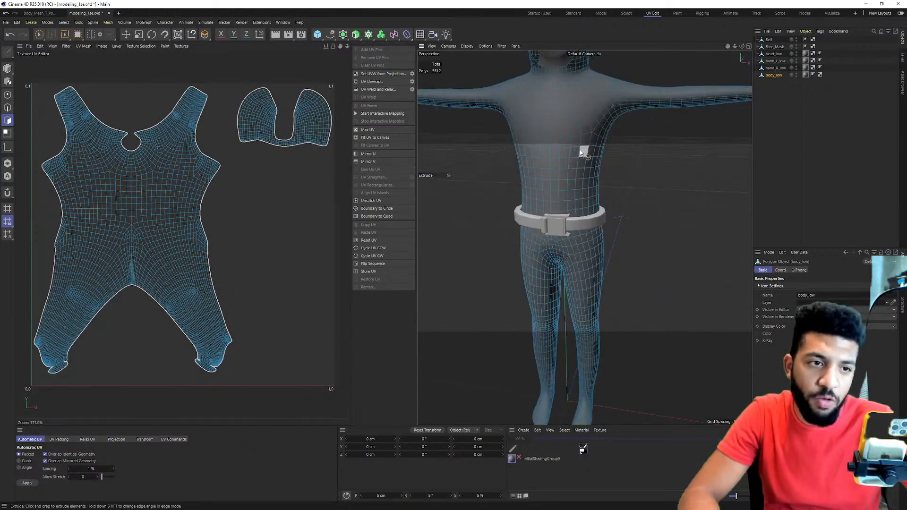
Switch to the Sculpt layout and try out the Grab, Flatten and Inflate brushes for shaping body_low.
scroll(561, 217, "up", 3)
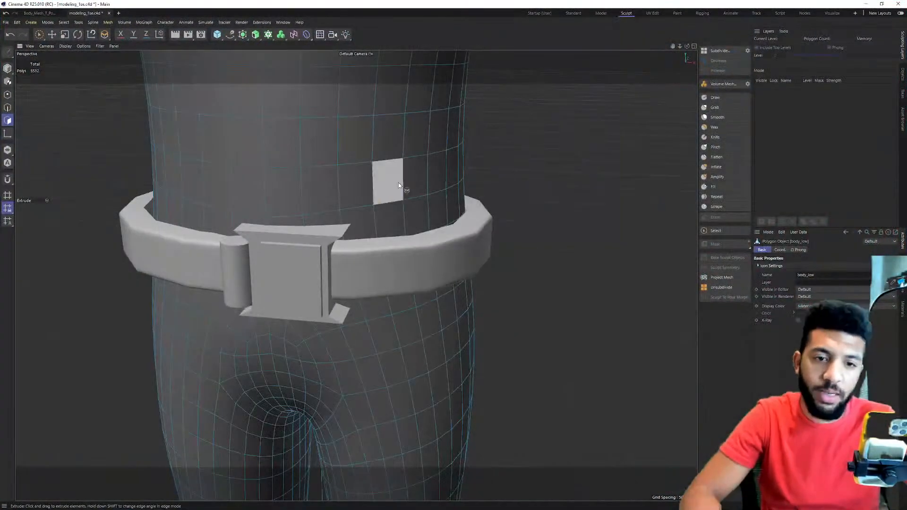
left_click_drag(399, 182, 390, 154)
scroll(390, 154, "down", 5)
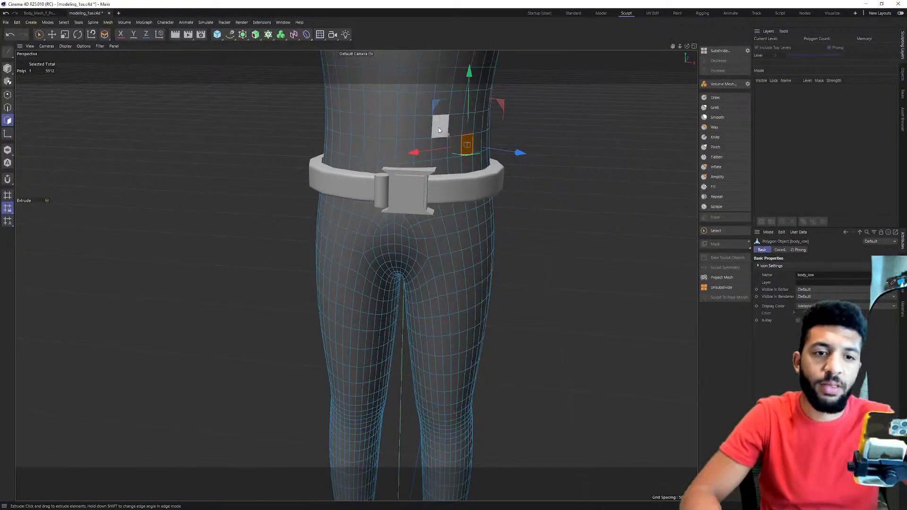
left_click_drag(438, 121, 442, 98, "alt")
middle_click_drag(442, 97, 423, 253, "alt")
left_click(714, 107)
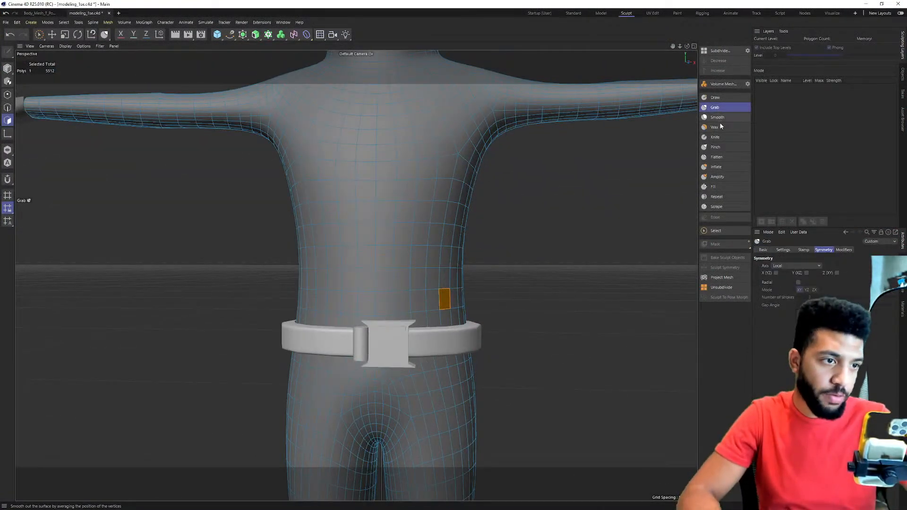
left_click(716, 157)
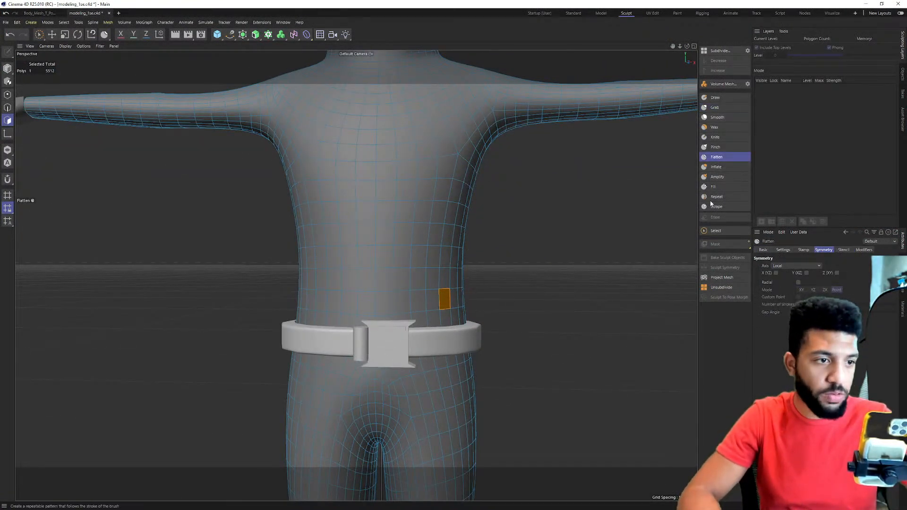
left_click(717, 167)
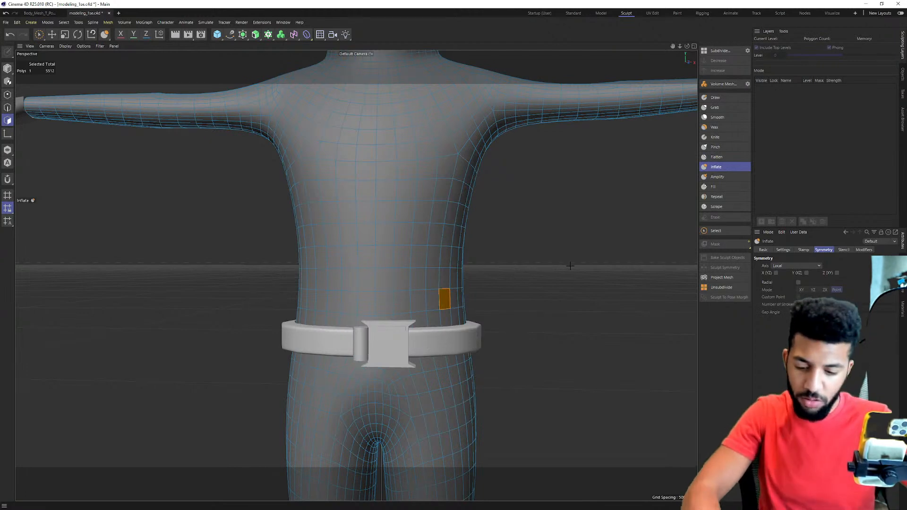
Select all polygons of body_low and try activating the Grab and Draw sculpting brushes.
key("ctrl+a")
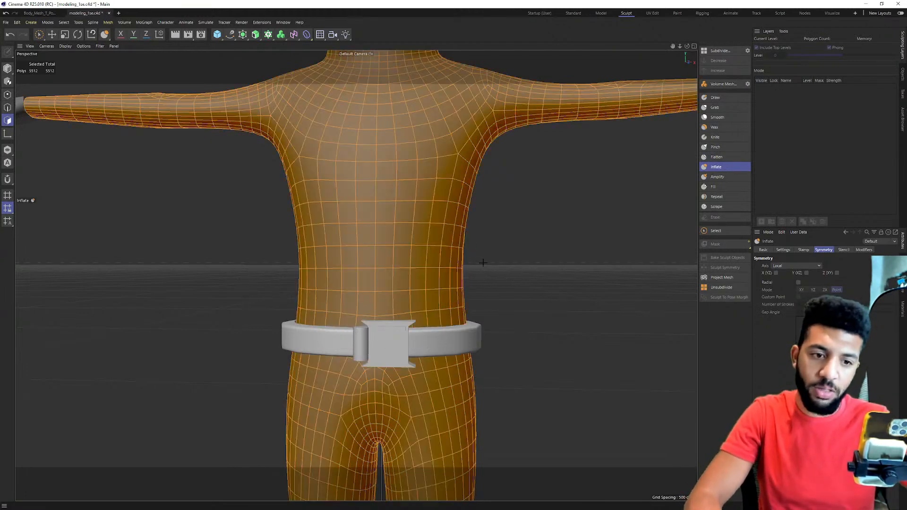
left_click_drag(473, 290, 462, 286, "alt")
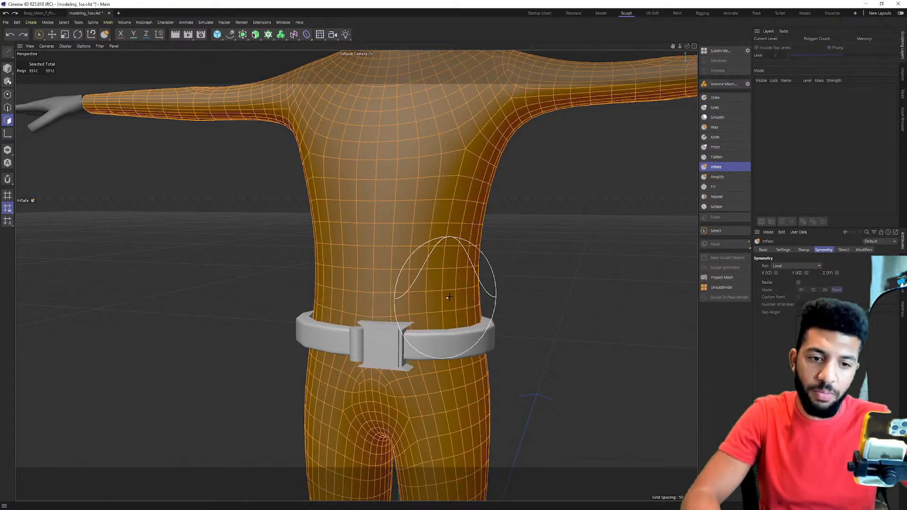
left_click(715, 107)
left_click_drag(380, 313, 407, 313, "alt")
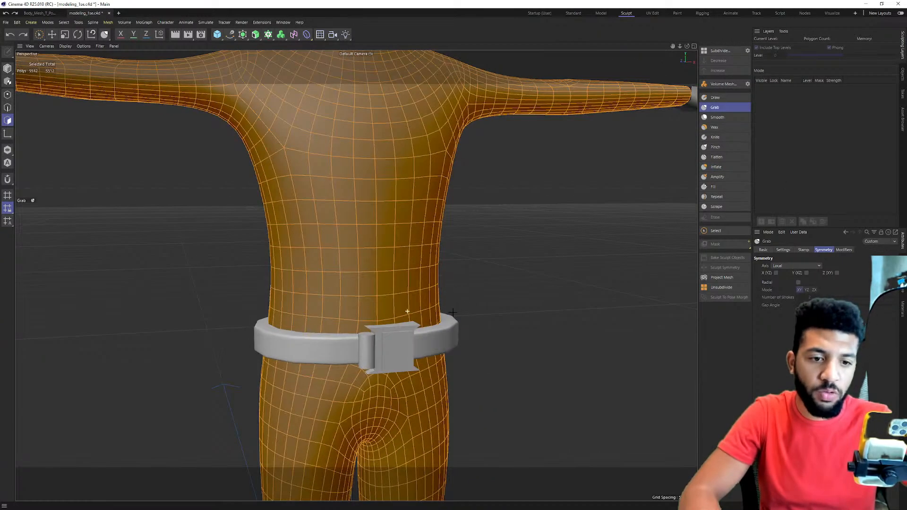
left_click(709, 98)
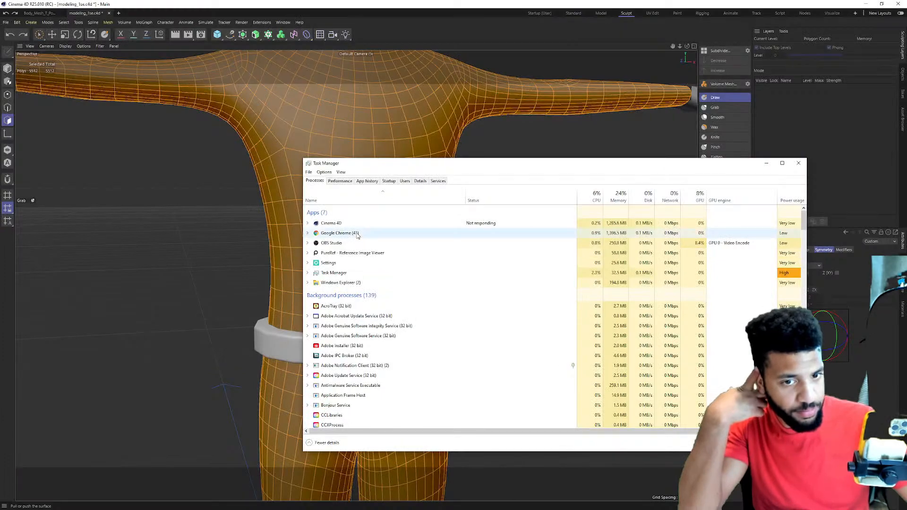
End the unresponsive Cinema 4D process from Task Manager and close Task Manager.
left_click(353, 225)
right_click(353, 227)
left_click(384, 245)
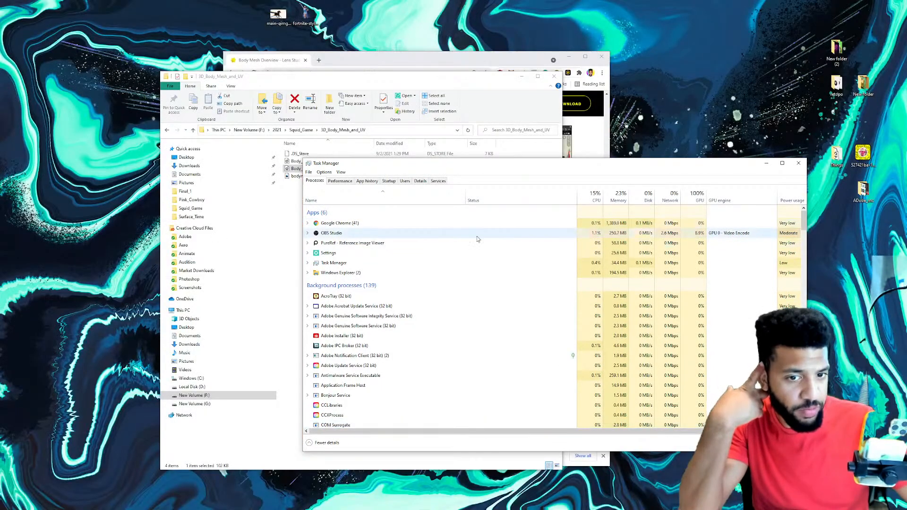
left_click(798, 163)
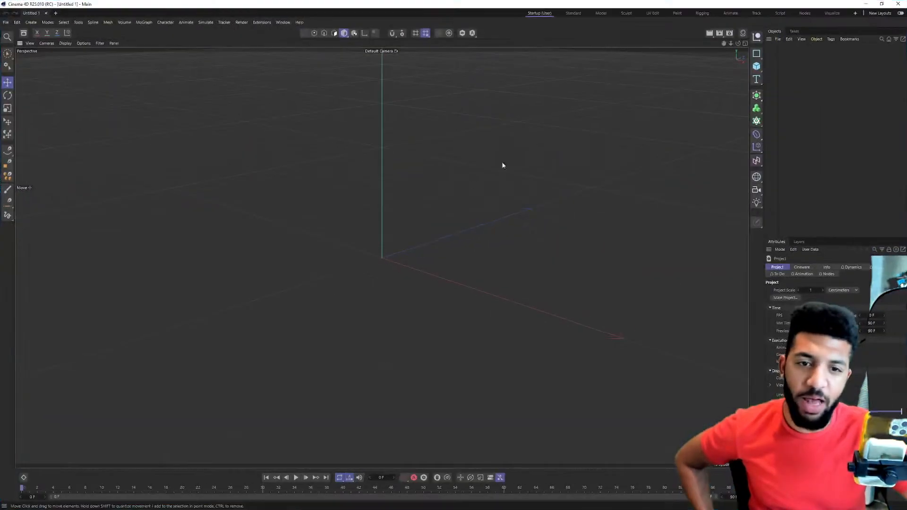
Reopen the recent project modeling_1se.c4d and check the restored character's body mesh.
left_click(6, 22)
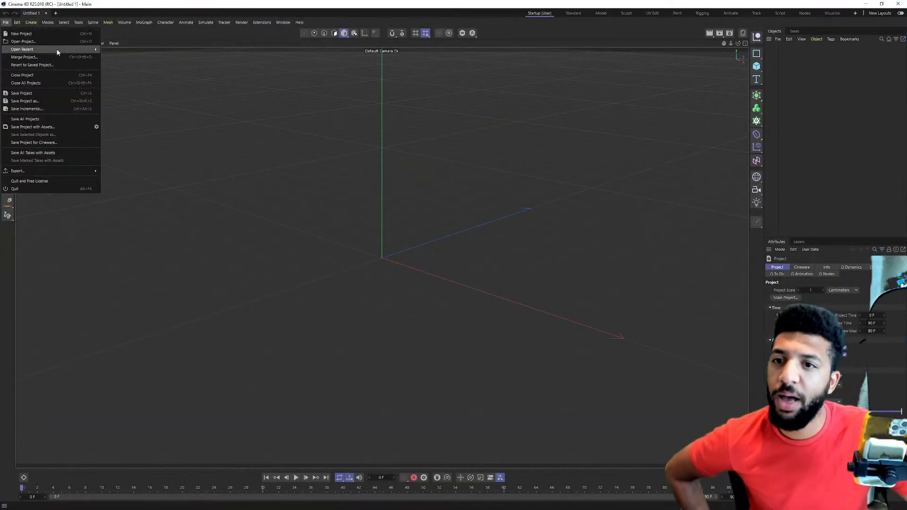
mouse_move(61, 49)
left_click(188, 53)
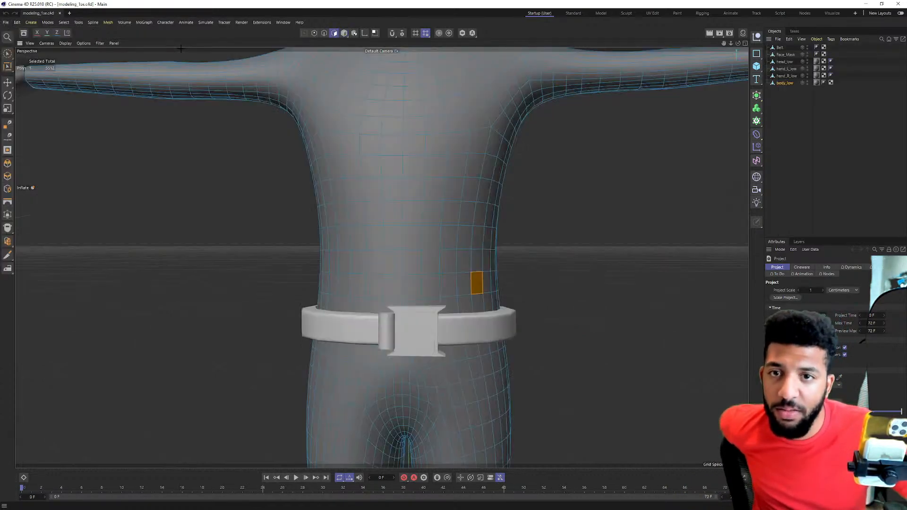
scroll(450, 239, "down", 5)
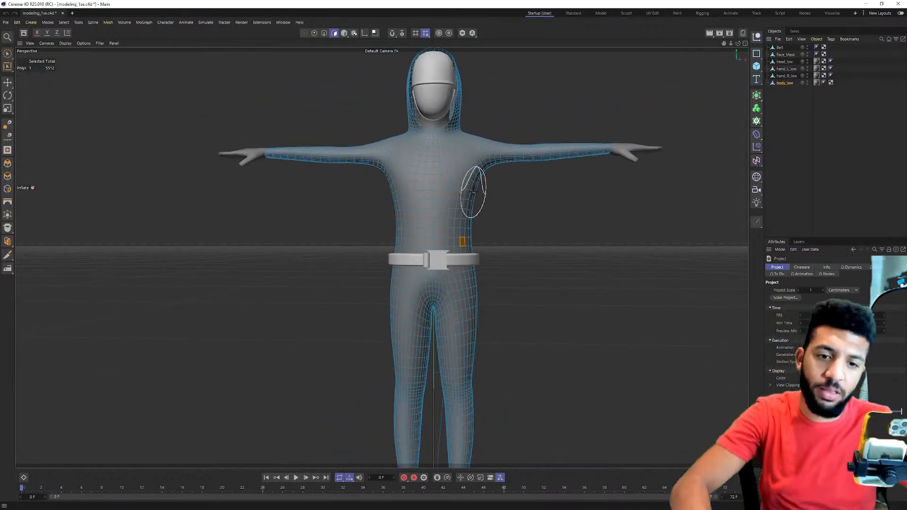
left_click_drag(429, 202, 466, 172, "alt")
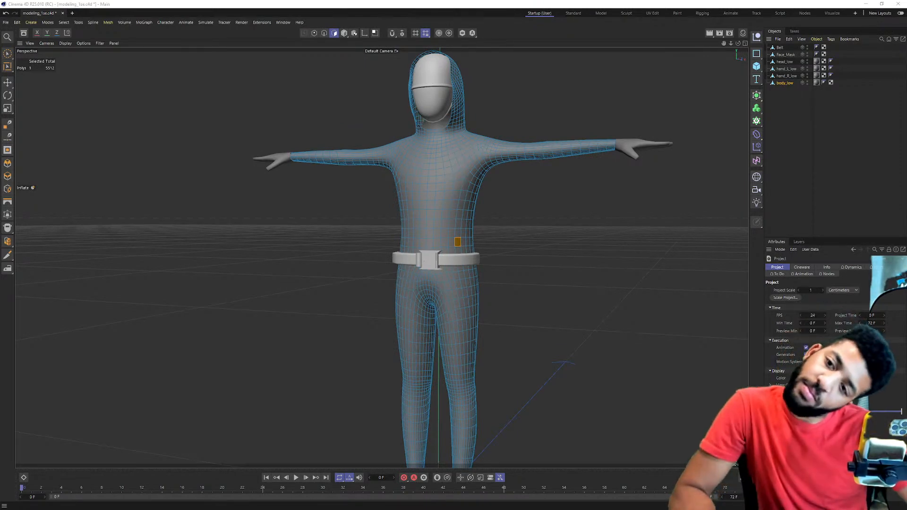
left_click_drag(501, 137, 519, 214, "alt")
scroll(520, 214, "up", 3)
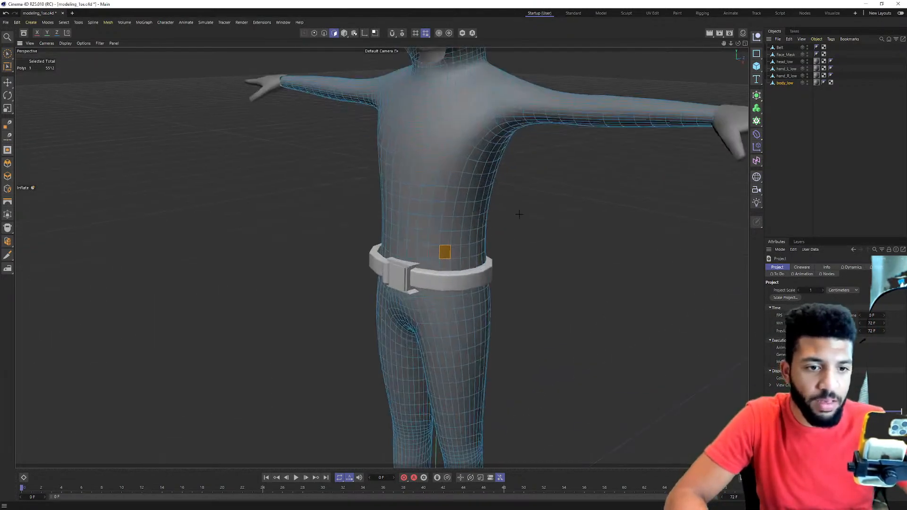
Select body_low, clear its polygon selection with Live Selection, and switch to the Sculpt layout.
left_click(800, 145)
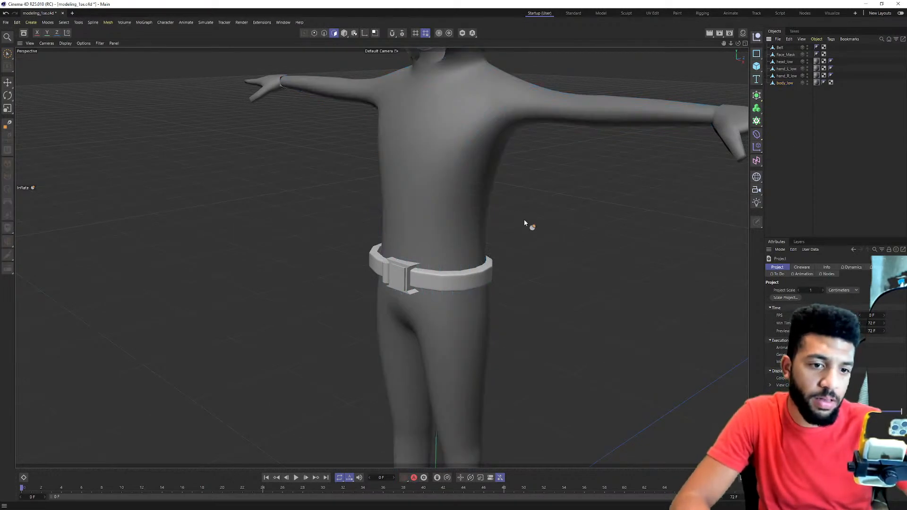
left_click(785, 82)
scroll(467, 234, "up", 3)
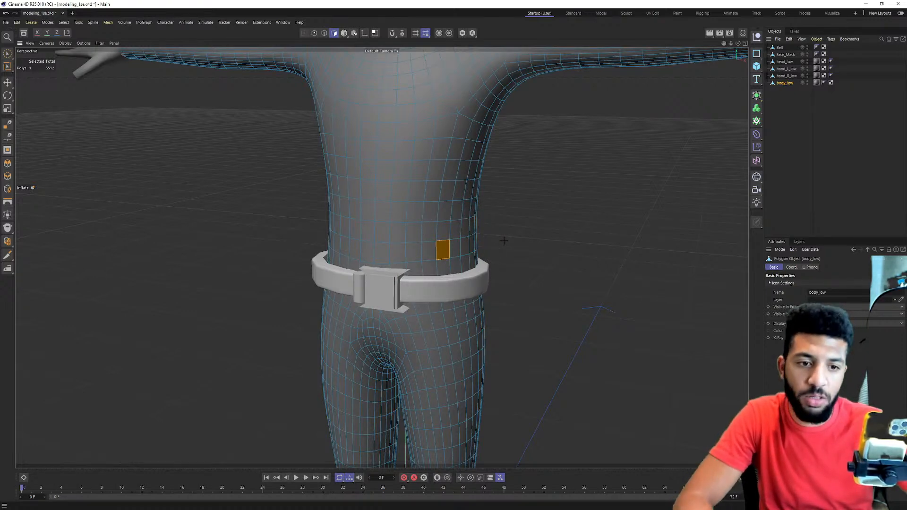
left_click(344, 33)
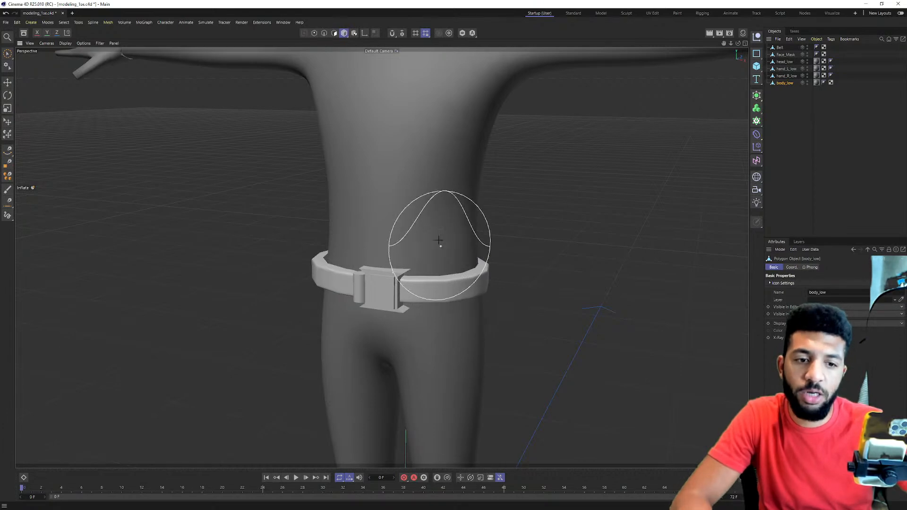
left_click(334, 33)
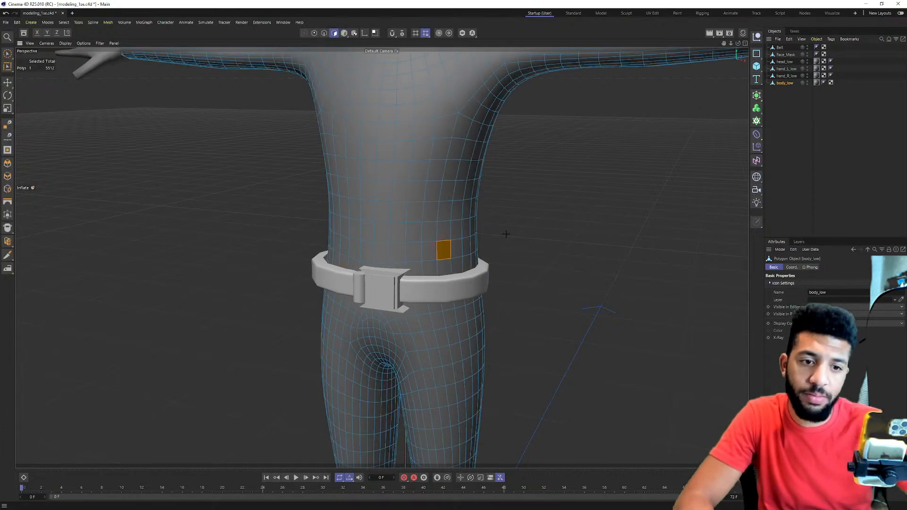
key("ctrl+a")
left_click(7, 54)
left_click(189, 164)
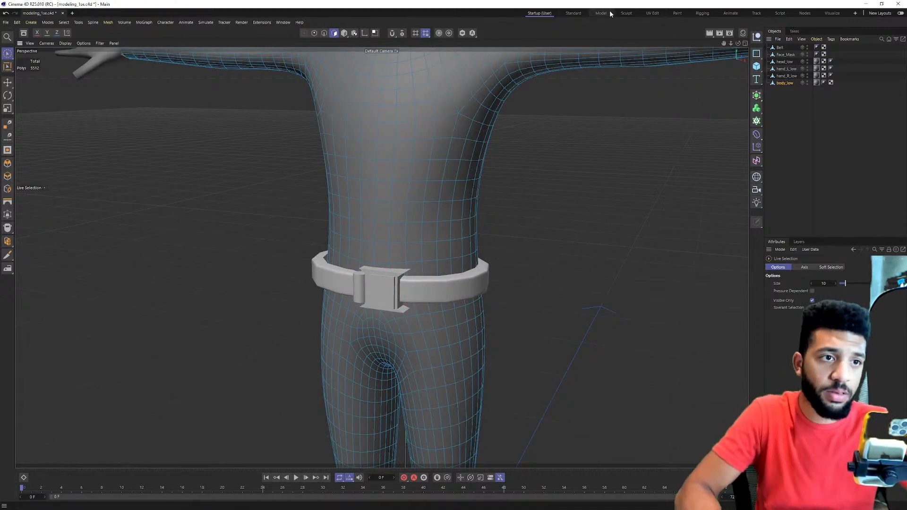
left_click(625, 13)
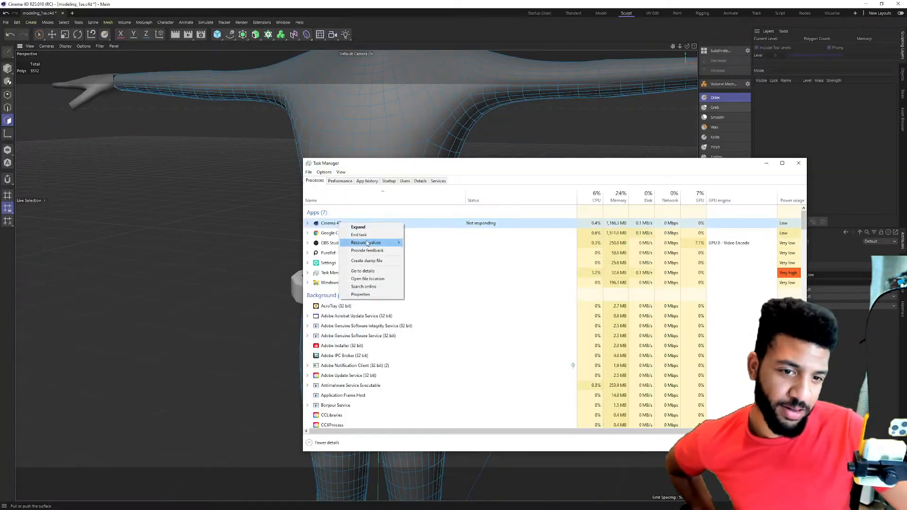
End the frozen Cinema 4D process, reopen the recent project modeling_1se.c4d, and deselect body_low.
left_click(374, 235)
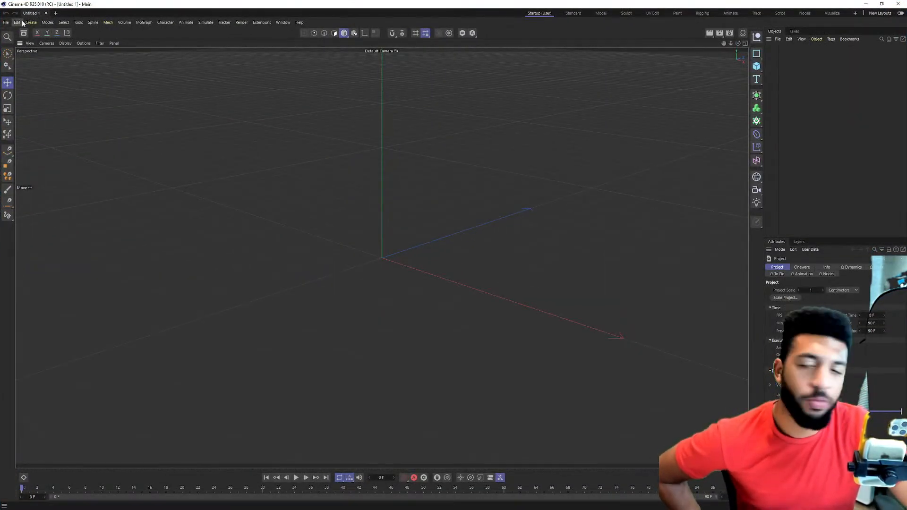
left_click(6, 22)
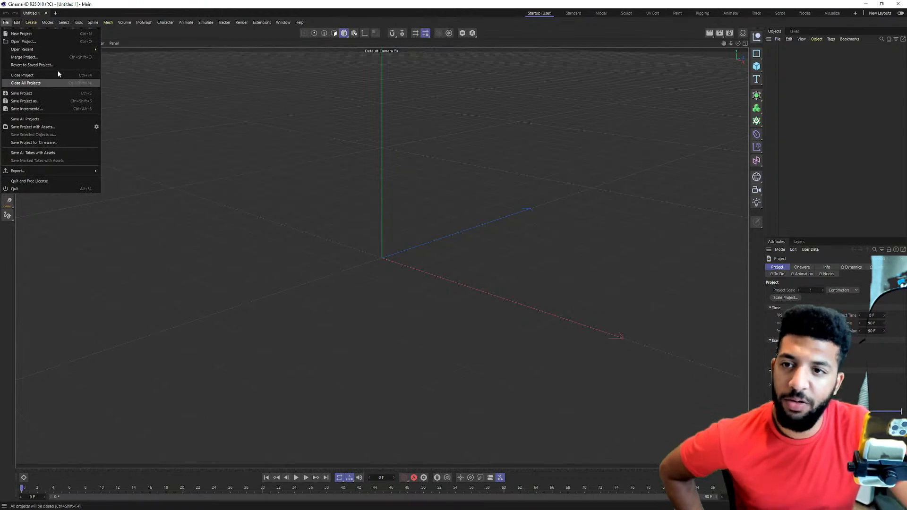
mouse_move(64, 50)
left_click(196, 50)
scroll(371, 205, "down", 1)
left_click(799, 125)
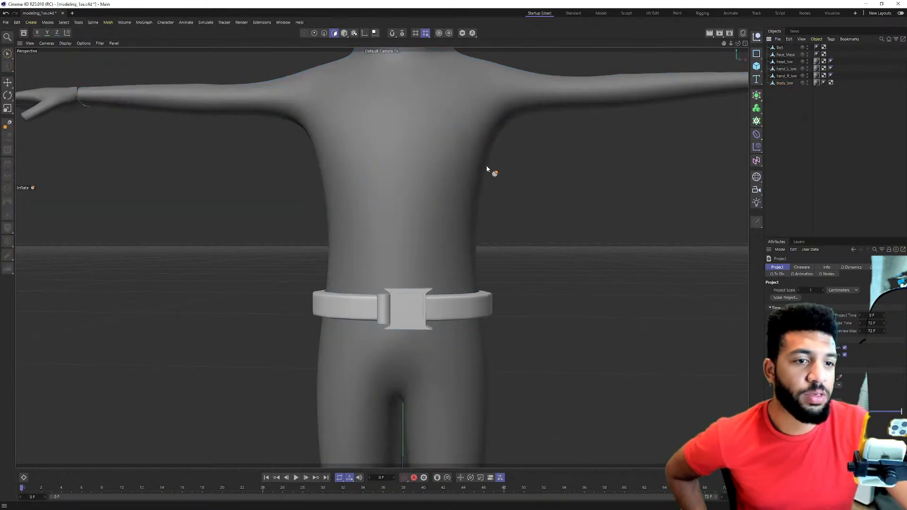
scroll(485, 172, "down", 2)
scroll(491, 172, "down", 3)
left_click_drag(500, 172, 459, 191, "alt")
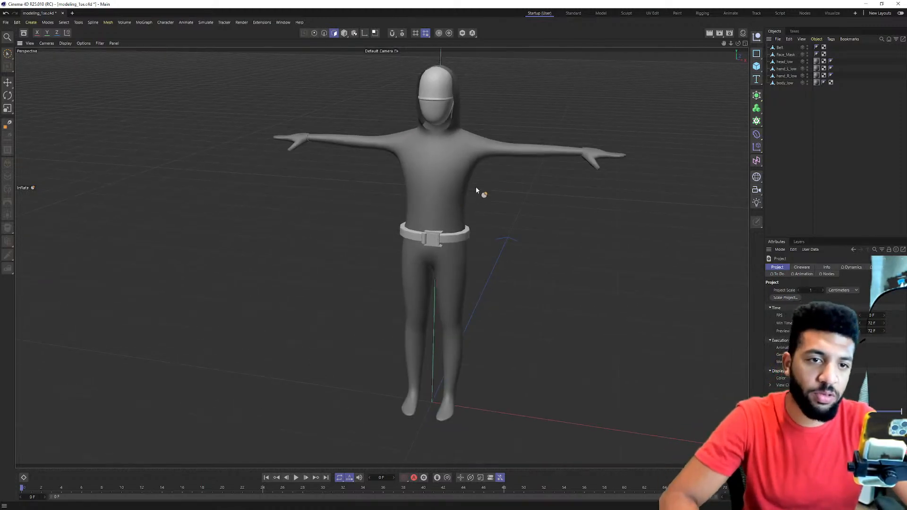
Export the whole character as modeling_1se.fbx into the Squid_Game folder, using the current FBX export settings.
left_click(6, 22)
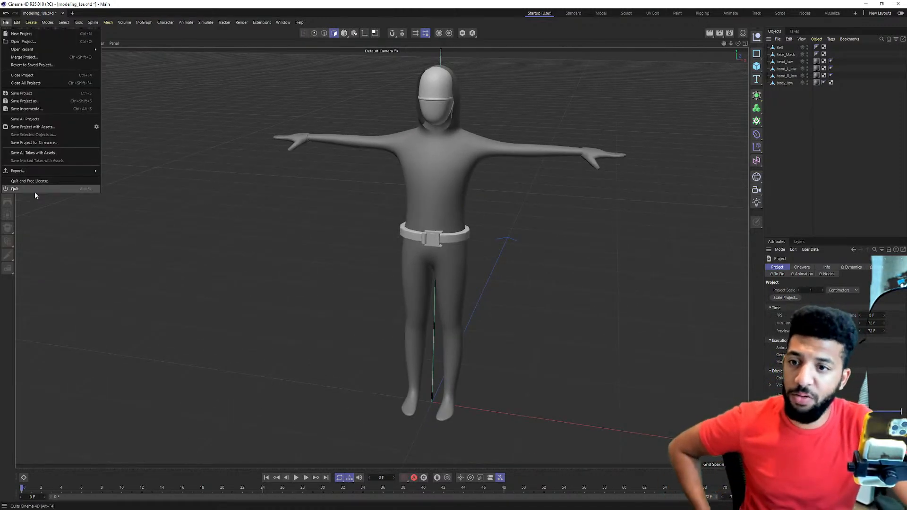
mouse_move(44, 175)
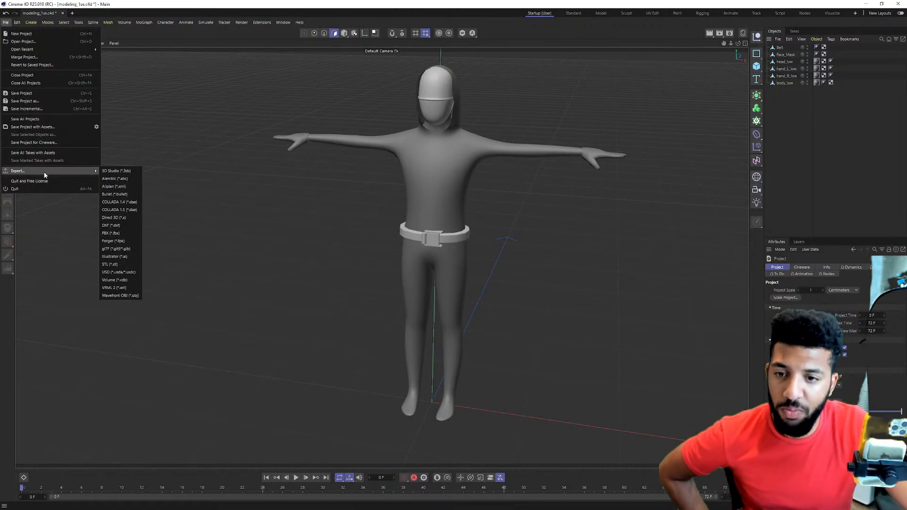
left_click(111, 233)
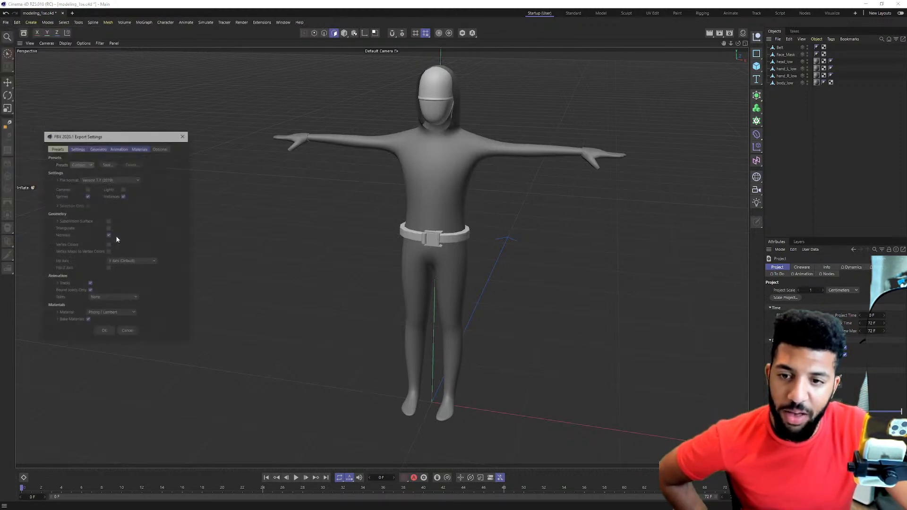
left_click(104, 334)
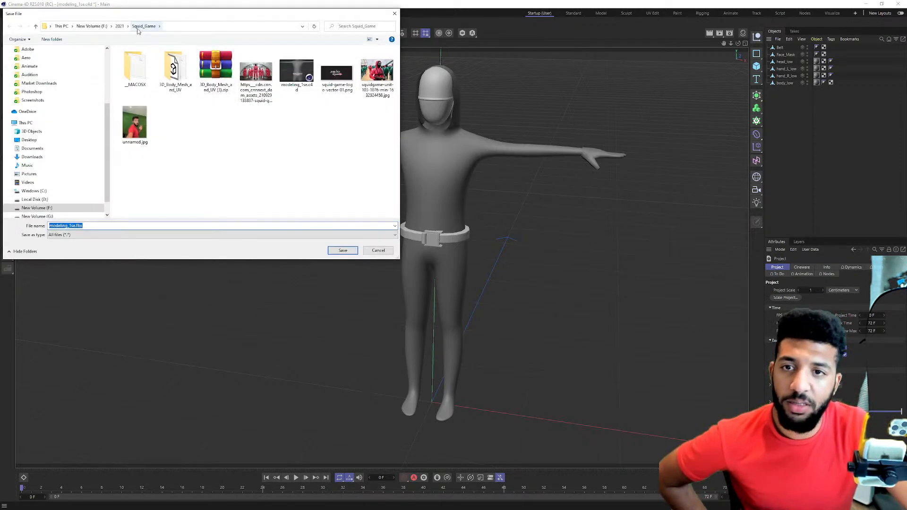
left_click(341, 250)
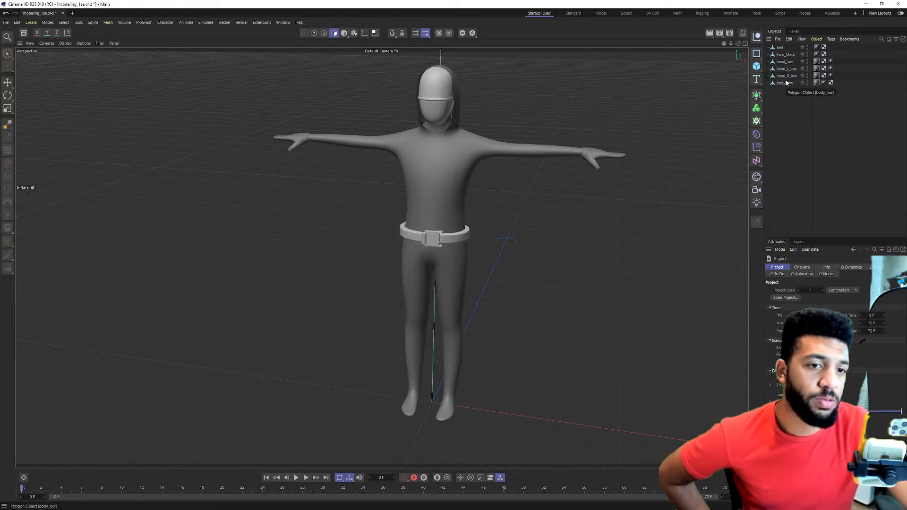
Switch from Cinema 4D to ZBrushCore and maximize its window.
left_click(869, 4)
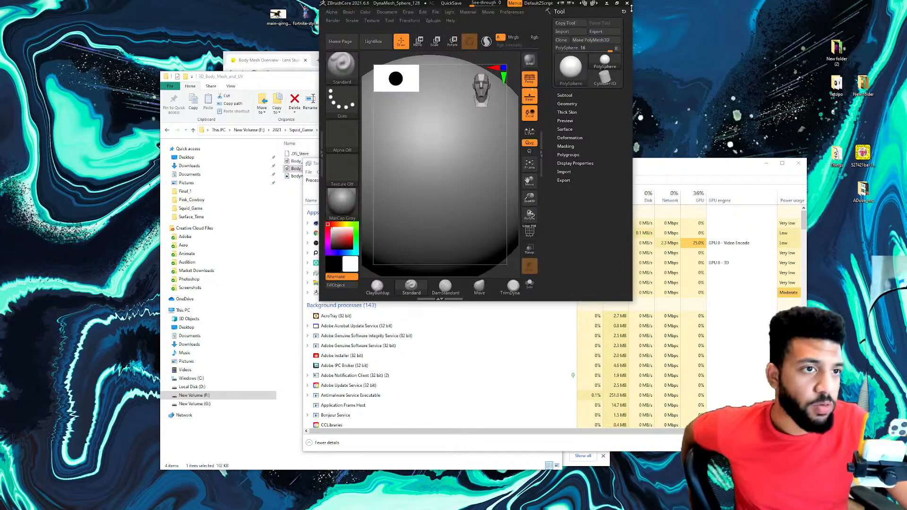
left_click(618, 3)
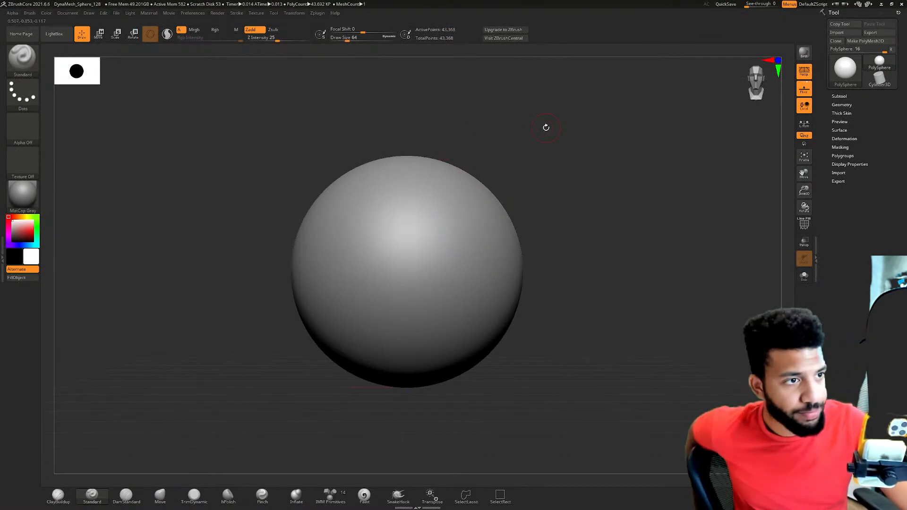
left_click(294, 13)
left_click(273, 13)
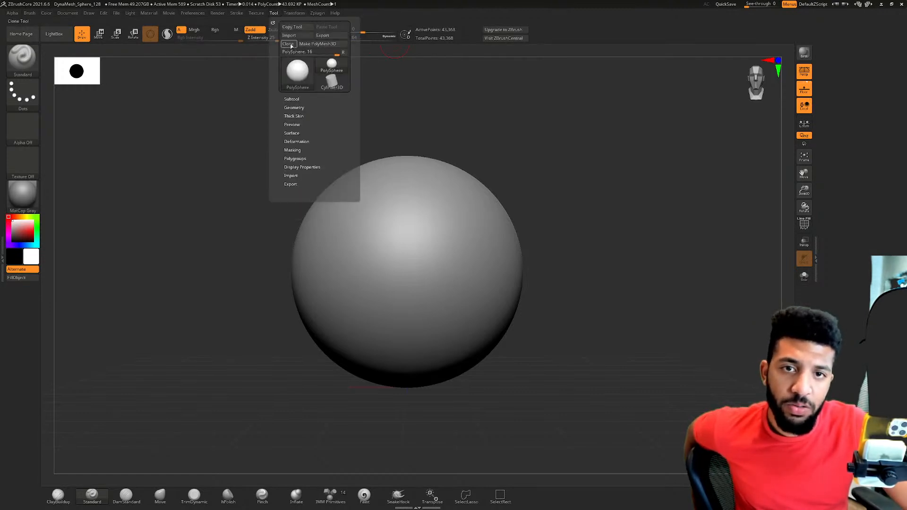
left_click(291, 176)
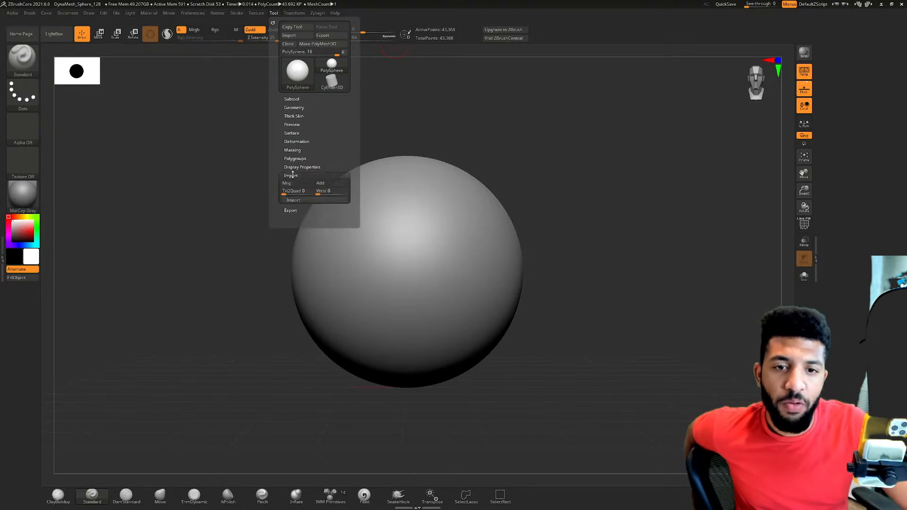
left_click(293, 200)
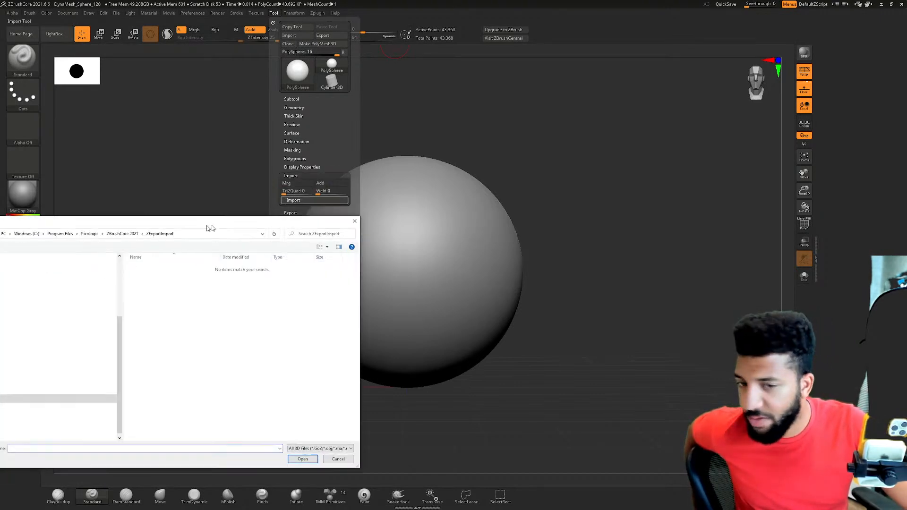
scroll(115, 297, "up", 2)
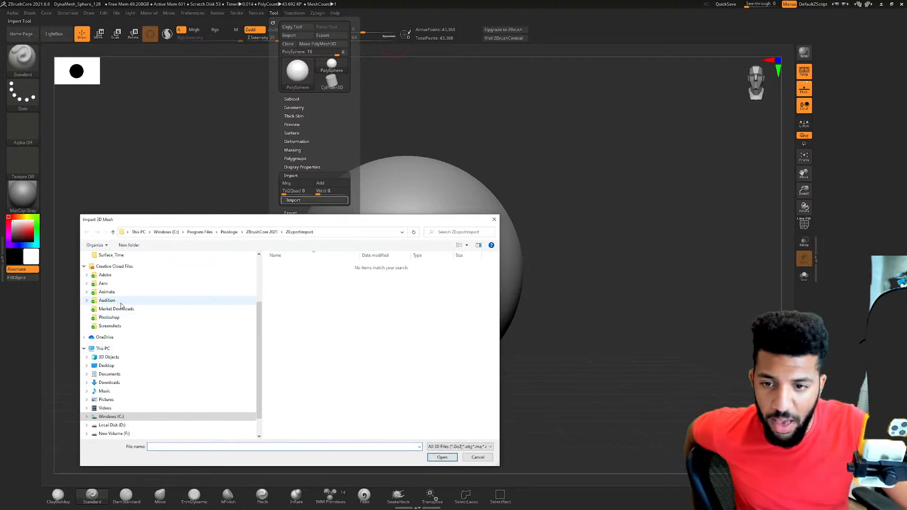
left_click(110, 280)
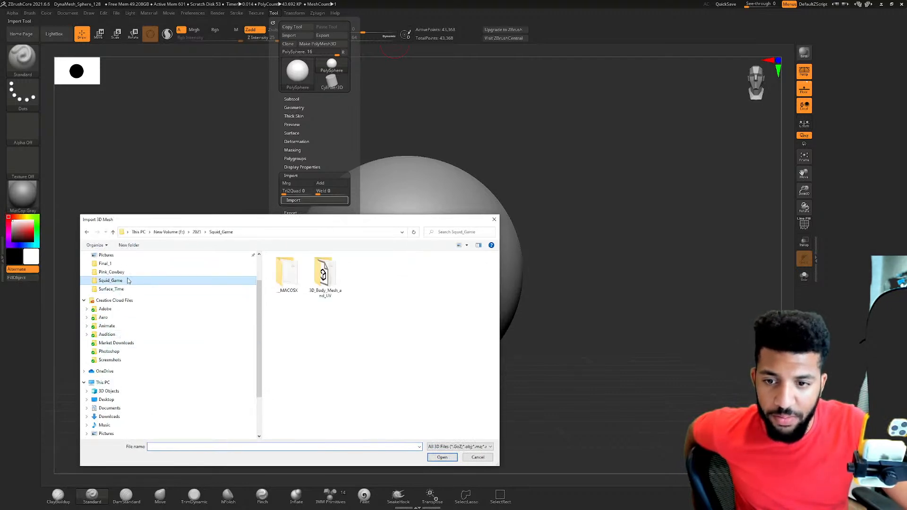
double_click(322, 273)
left_click(220, 232)
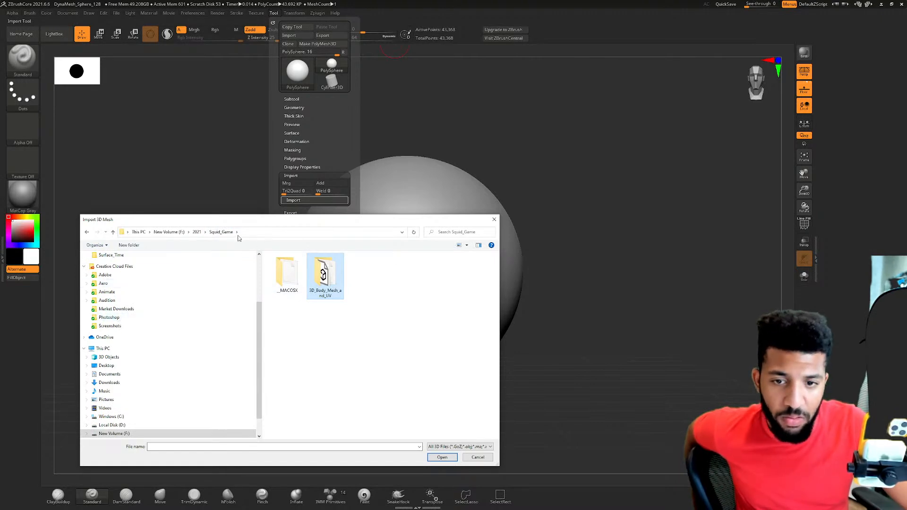
left_click(477, 457)
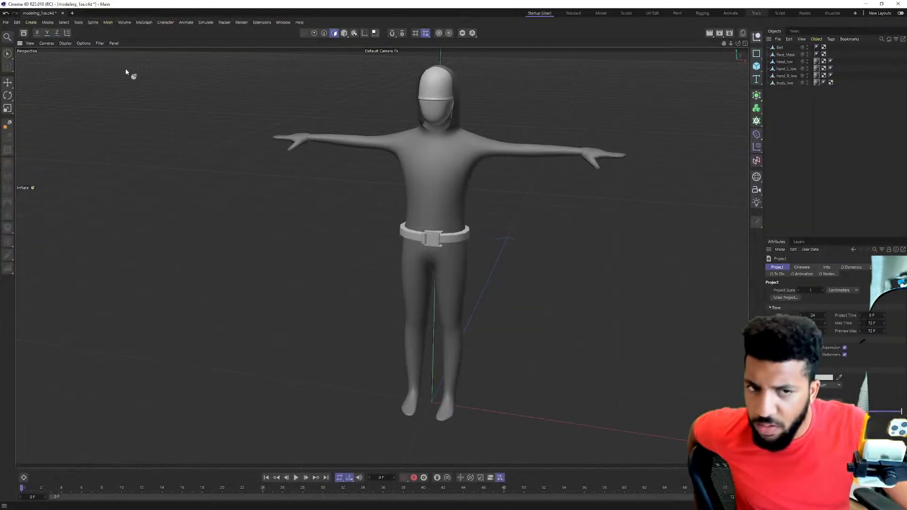
Export the character from Cinema 4D as an OBJ file named zbrush_time into the Squid_Game folder.
scroll(482, 114, "up", 2)
left_click(6, 23)
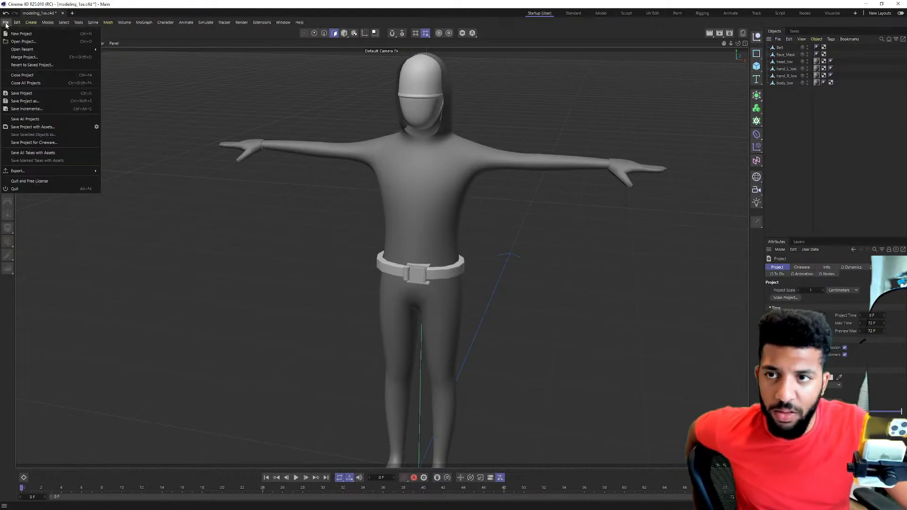
mouse_move(65, 173)
left_click(126, 296)
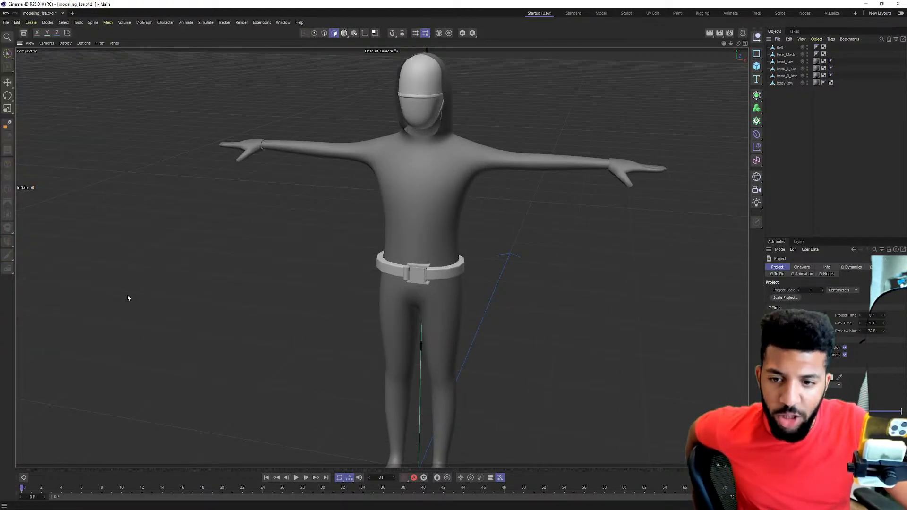
left_click(115, 372)
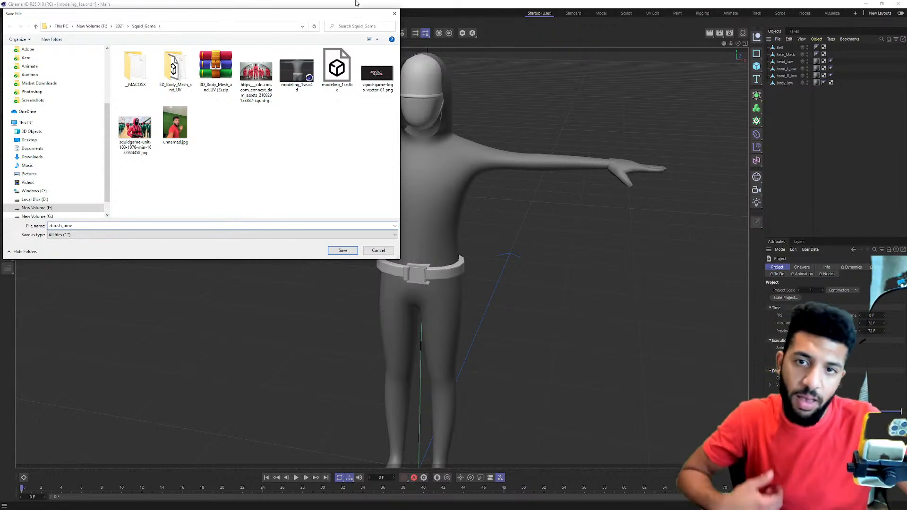
left_click(352, 250)
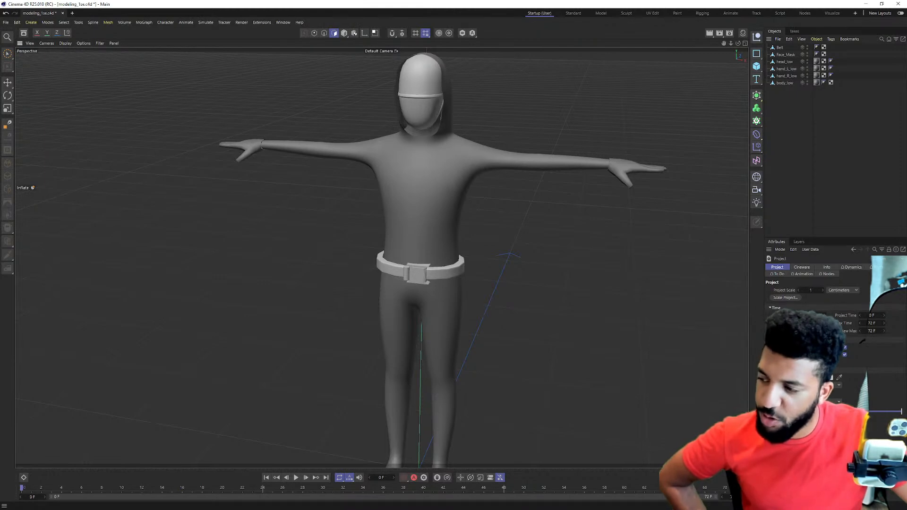
Switch to ZBrushCore and import zbrush_time.obj from the Squid_Game folder as the current tool.
key("alt+Tab")
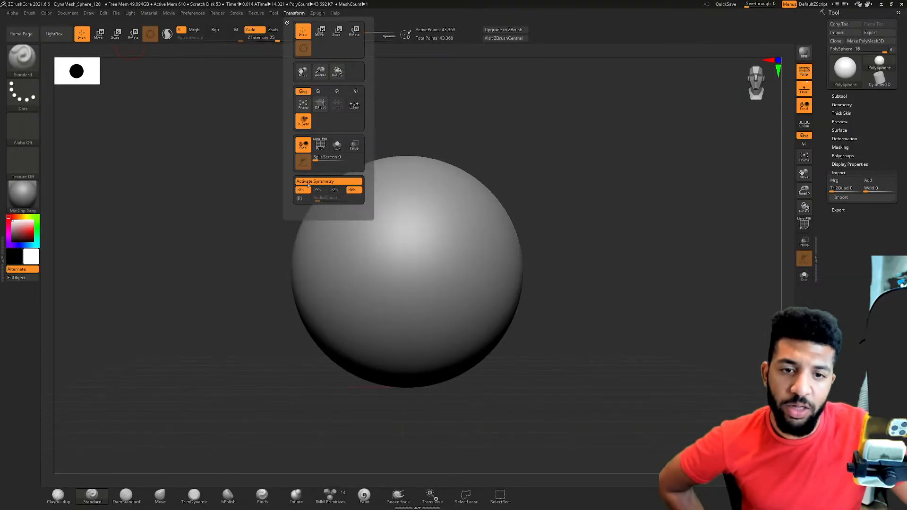
mouse_move(277, 17)
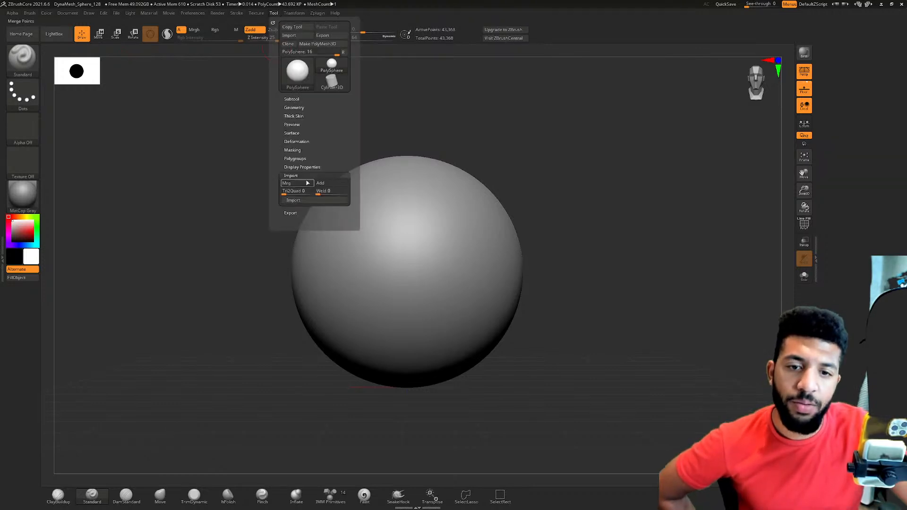
left_click(296, 201)
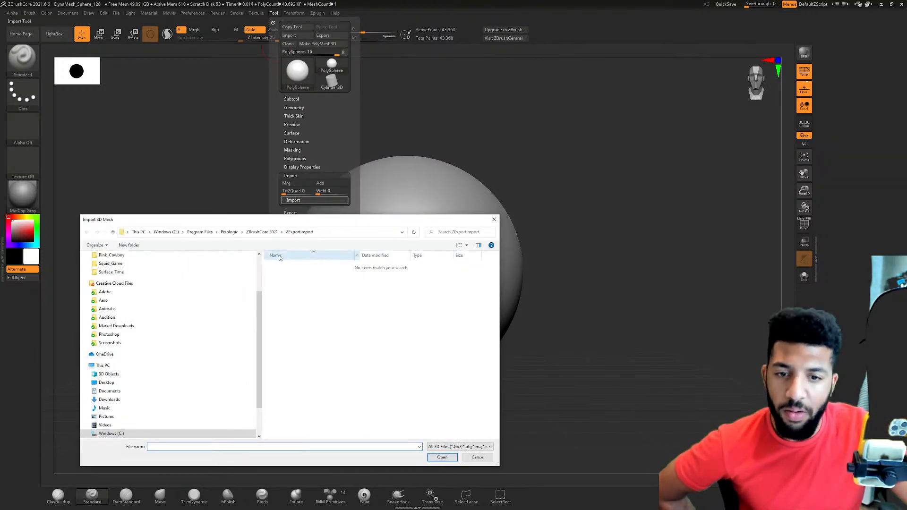
left_click(260, 232)
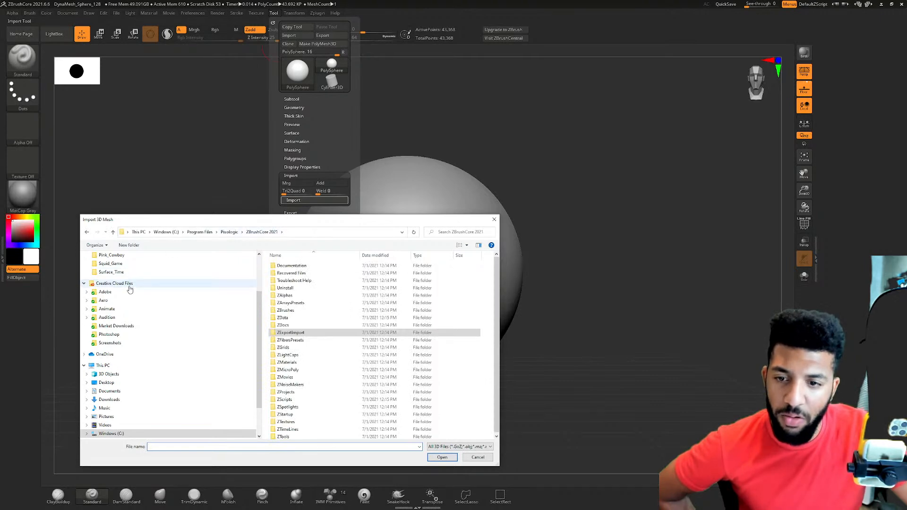
left_click(111, 263)
left_click(362, 272)
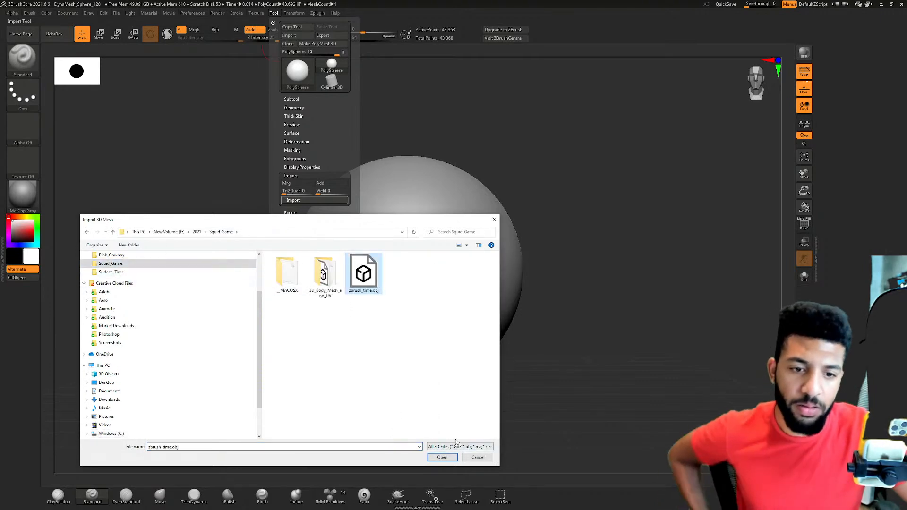
left_click(443, 458)
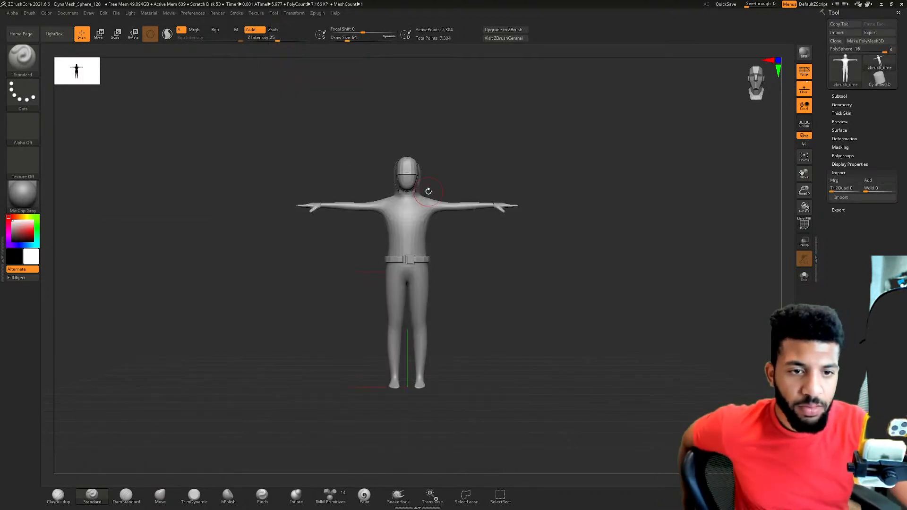
Enlarge the floating reference board beside the imported body and frame the front guard's jacket, chest pocket and belt.
mouse_move(478, 228)
right_mouse_down("ctrl")
mouse_move(544, 197)
mouse_move(532, 214)
mouse_move(577, 198)
mouse_move(699, 183)
mouse_move(613, 184)
mouse_move(469, 238)
right_mouse_up("ctrl")
right_click_drag(351, 246, 429, 232)
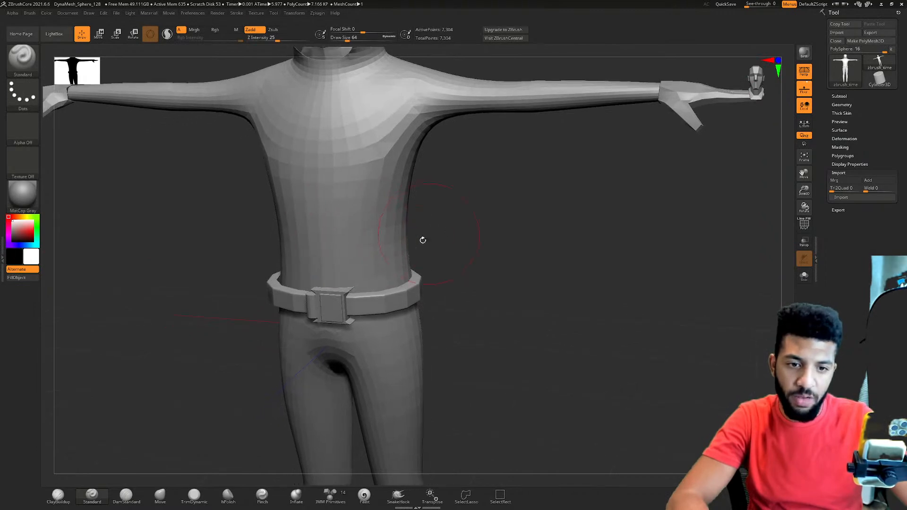
right_click_drag(0, 279, 171, 314)
scroll(171, 314, "up", 5)
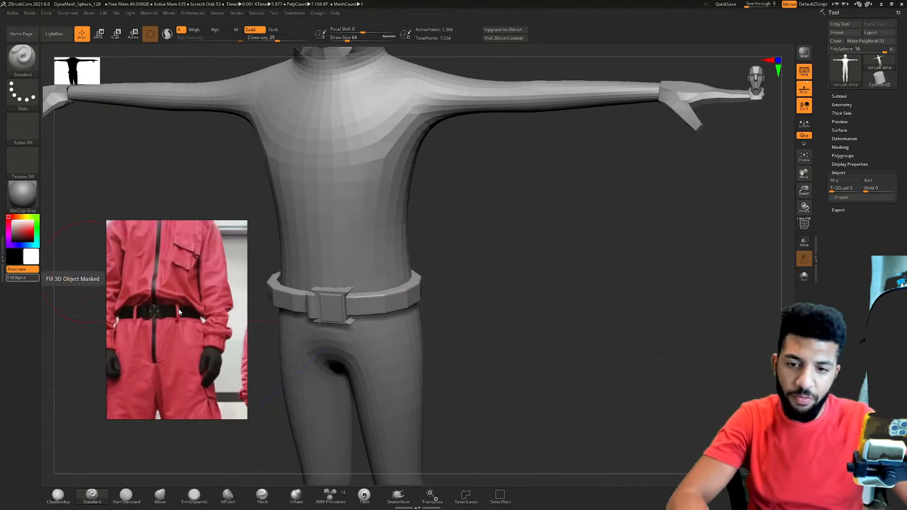
scroll(173, 331, "down", 4)
left_click_drag(107, 223, 35, 138)
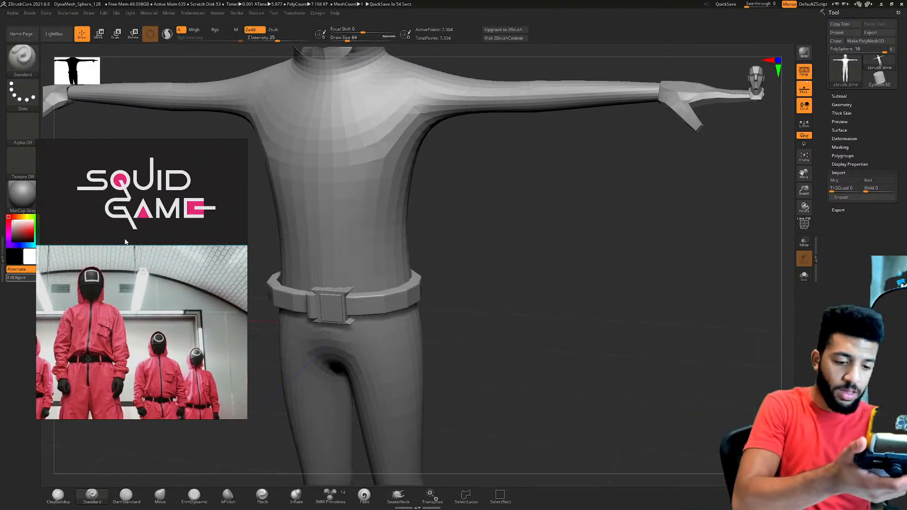
scroll(131, 251, "up", 5)
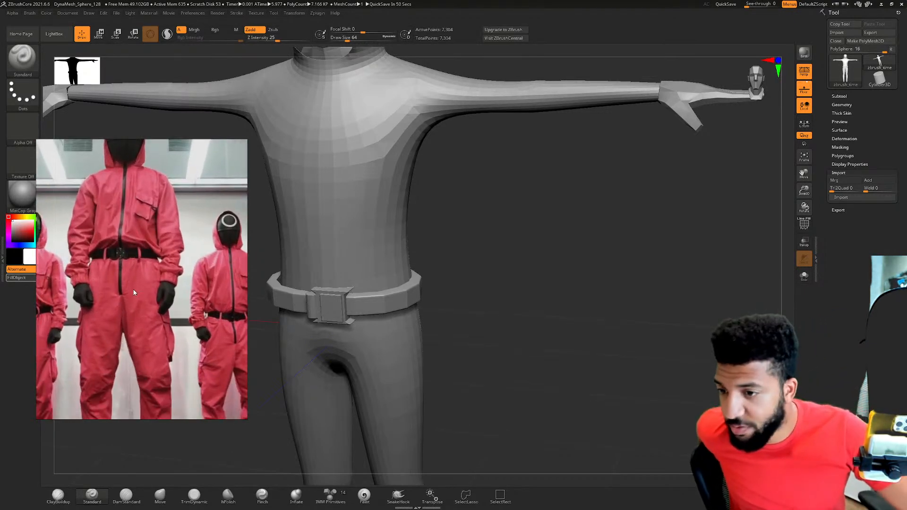
scroll(134, 286, "down", 3)
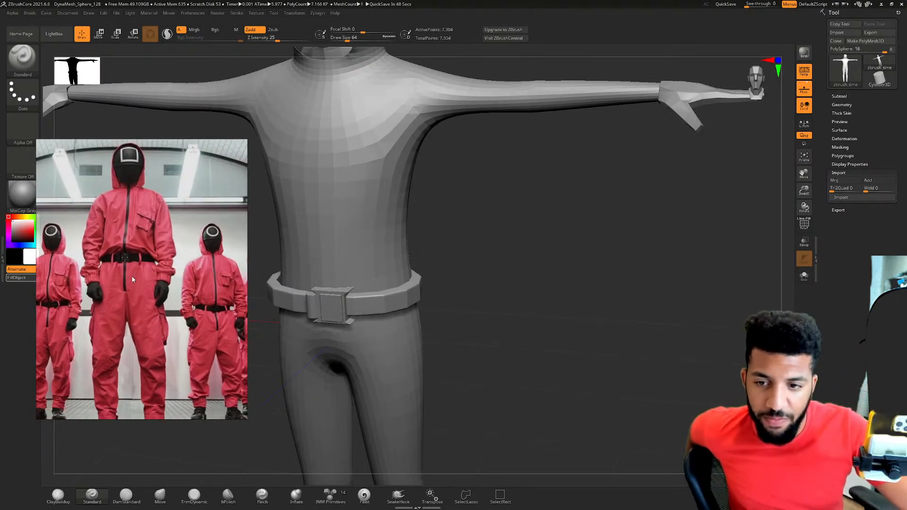
scroll(133, 279, "up", 6)
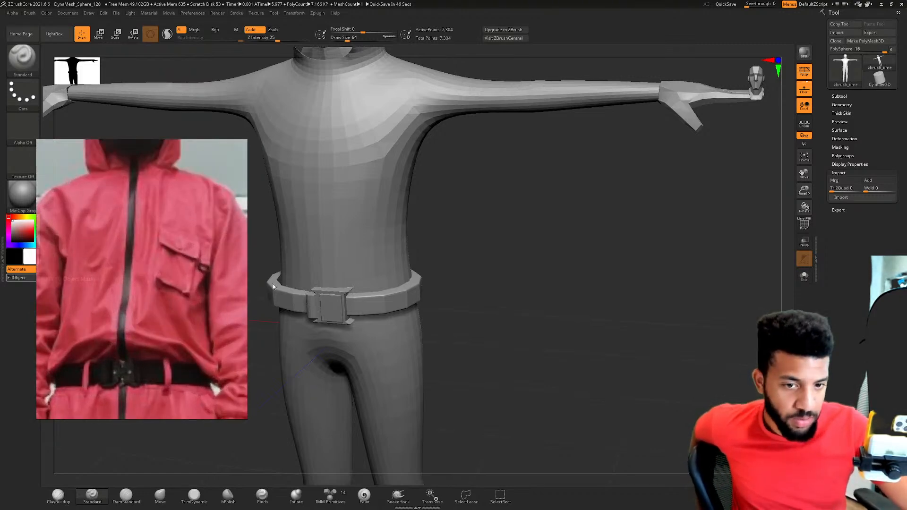
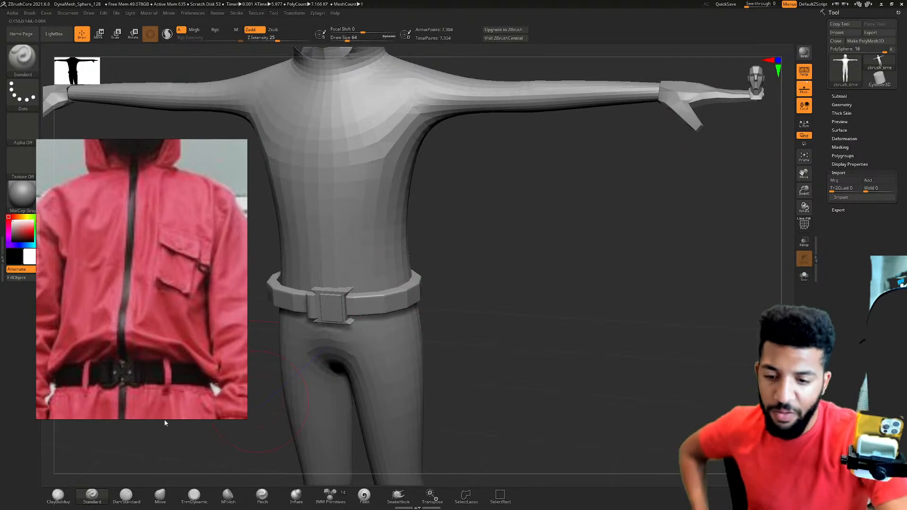
Build up the lower torso just above the belt with the ClayBuildup brush and smooth the chest.
left_click(58, 496)
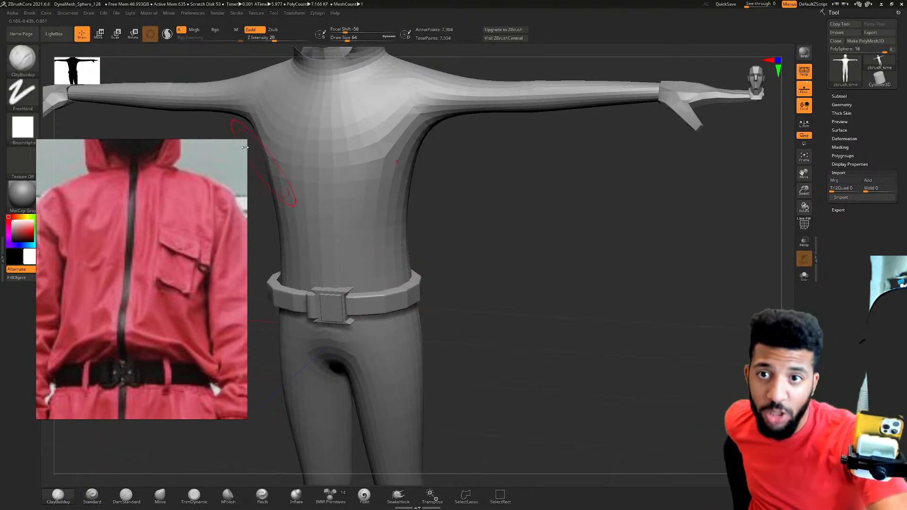
mouse_move(381, 278)
left_mouse_down()
mouse_move(406, 260)
mouse_move(378, 260)
mouse_move(410, 254)
left_mouse_up()
mouse_move(479, 254)
left_mouse_down()
mouse_move(506, 235)
mouse_move(410, 242)
mouse_move(558, 228)
mouse_move(558, 239)
mouse_move(585, 243)
mouse_move(532, 222)
mouse_move(573, 228)
left_mouse_up()
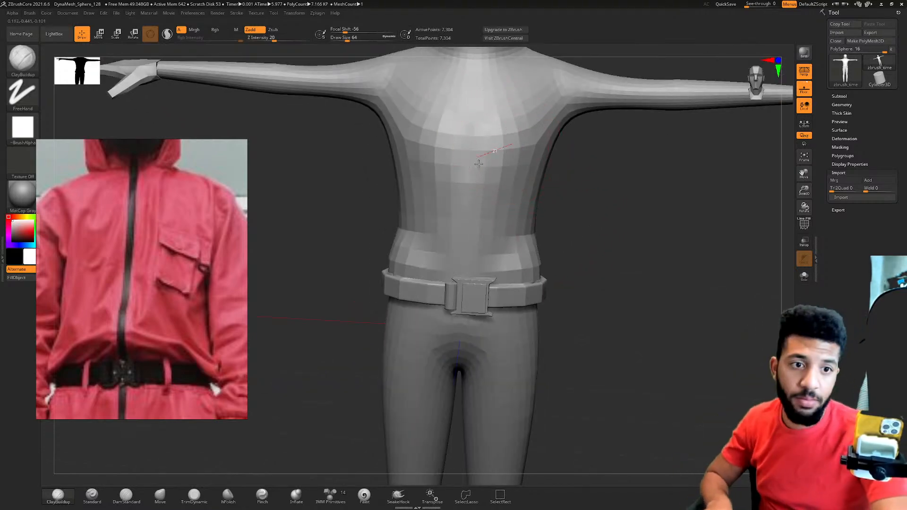
mouse_move(503, 149)
left_mouse_down("shift")
mouse_move(500, 136)
mouse_move(495, 187)
left_mouse_up("shift")
mouse_move(583, 241)
left_mouse_down()
mouse_move(648, 233)
mouse_move(635, 221)
mouse_move(586, 231)
left_mouse_up()
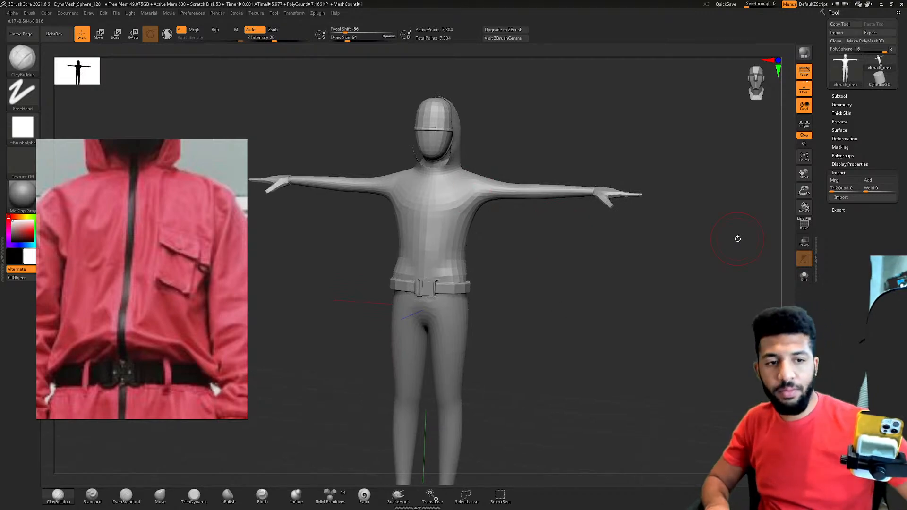
left_click_drag(619, 208, 686, 198, "alt")
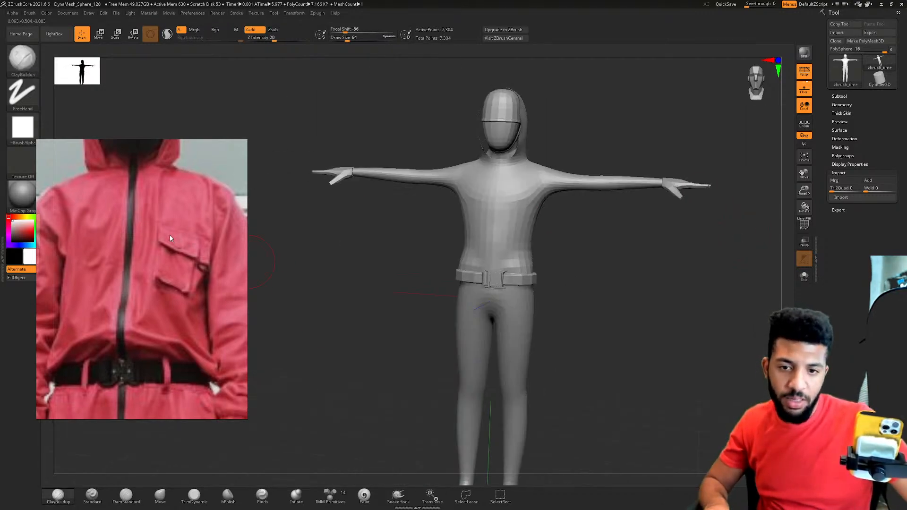
Frame the front guard's sleeve, cuff and glove on the reference board and bring the character's left arm into close view.
scroll(197, 270, "down", 4)
middle_click_drag(198, 271, 105, 187)
mouse_move(174, 272)
middle_mouse_down()
mouse_move(77, 236)
mouse_move(90, 227)
mouse_move(241, 248)
mouse_move(171, 273)
middle_mouse_up()
scroll(170, 276, "up", 3)
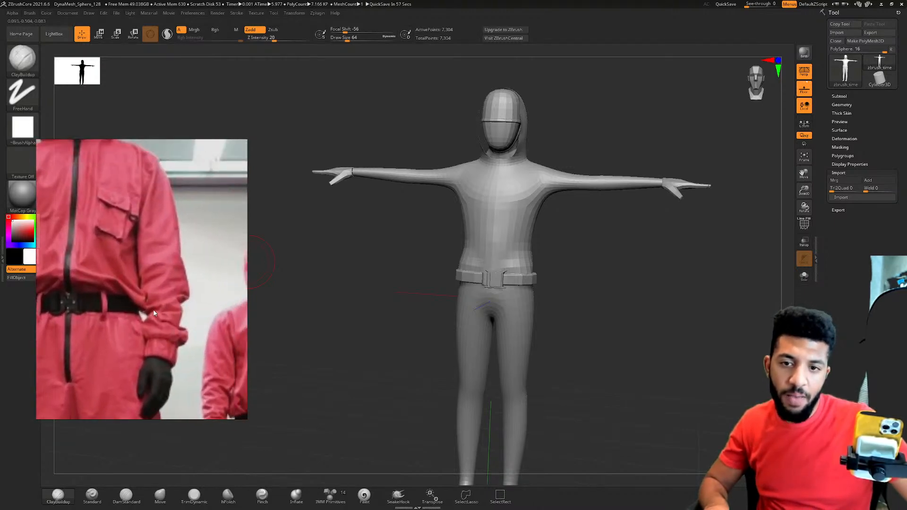
right_click_drag(588, 182, 523, 254, "ctrl")
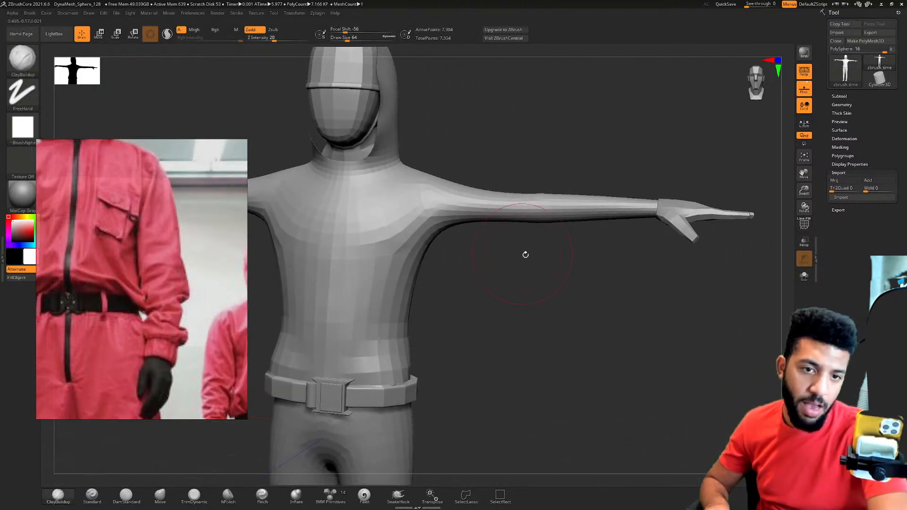
left_click_drag(522, 254, 531, 268)
mouse_move(447, 189)
left_mouse_down()
mouse_move(506, 196)
mouse_move(496, 219)
left_mouse_up()
Raise cloth bulges along the shoulder and upper arm with the Standard brush at a draw size of about 25.
left_click(92, 495)
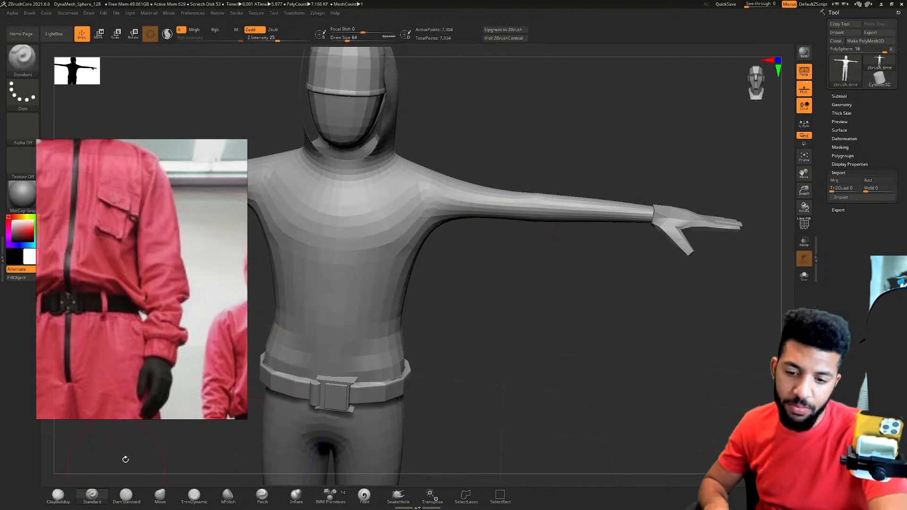
right_click_drag(344, 232, 496, 161, "ctrl")
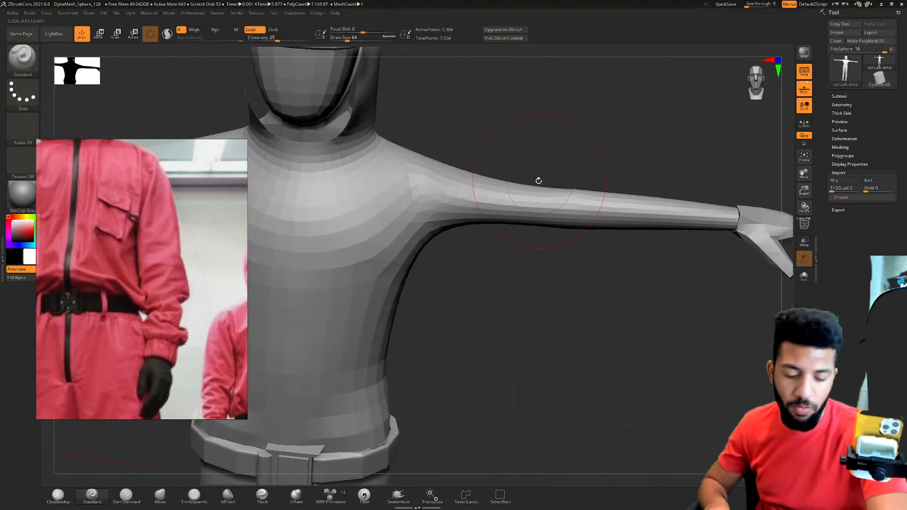
key("space")
left_click_drag(519, 168, 434, 184)
right_click_drag(523, 172, 462, 160)
right_click_drag(587, 243, 635, 213)
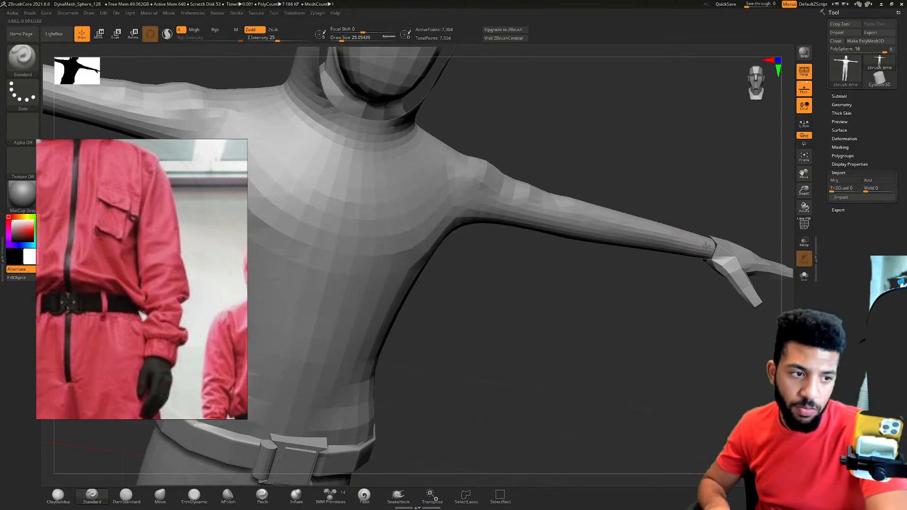
Build up the forearm sleeve and its cuff around the wrist with the Standard brush.
right_click_drag(720, 212, 727, 223)
right_click_drag(727, 223, 568, 224, "ctrl")
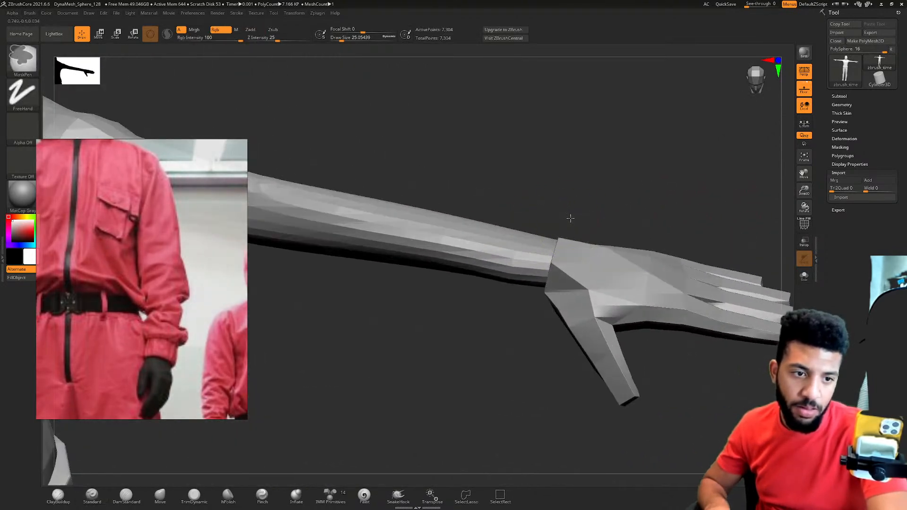
mouse_move(521, 229)
left_mouse_down()
mouse_move(476, 262)
mouse_move(384, 229)
left_mouse_up()
right_click_drag(507, 206, 519, 122)
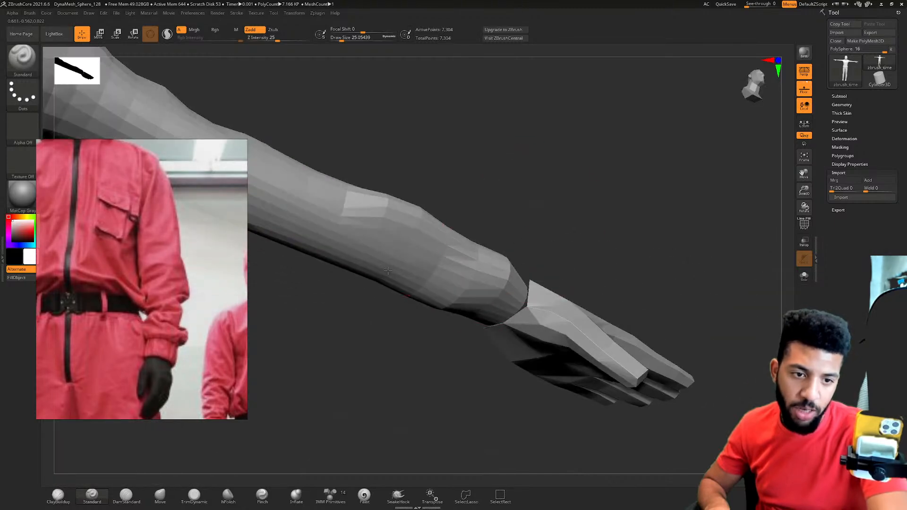
mouse_move(449, 296)
right_mouse_down()
mouse_move(529, 257)
mouse_move(467, 271)
right_mouse_up()
mouse_move(465, 297)
left_mouse_down()
mouse_move(482, 308)
mouse_move(439, 315)
left_mouse_up()
right_click_drag(446, 311, 589, 303)
mouse_move(465, 314)
left_mouse_down()
mouse_move(410, 259)
mouse_move(367, 244)
left_mouse_up()
Smooth the sculpted sleeve bulges and turn the figure to inspect the back of the hood.
right_click_drag(421, 263, 443, 234, "ctrl")
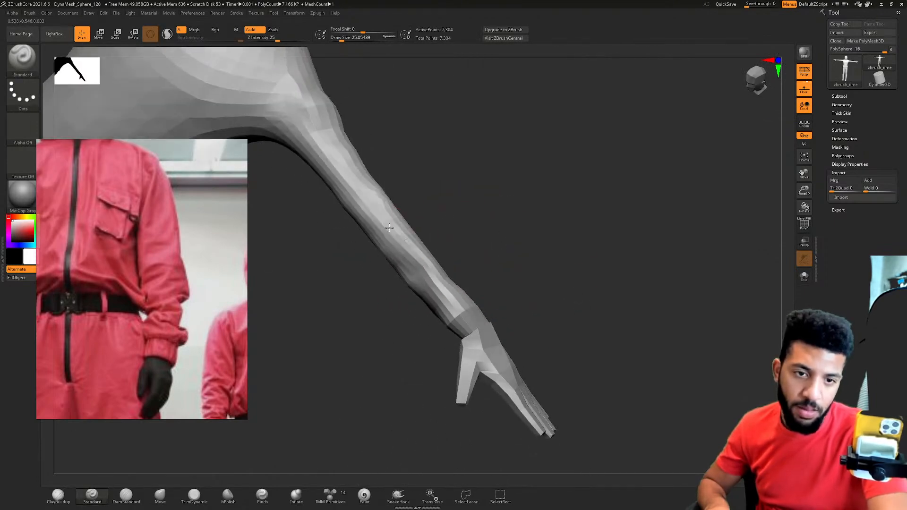
right_click_drag(449, 202, 462, 259)
mouse_move(386, 277)
left_mouse_down("shift")
mouse_move(347, 338)
mouse_move(416, 203)
mouse_move(357, 293)
mouse_move(401, 225)
left_mouse_up("shift")
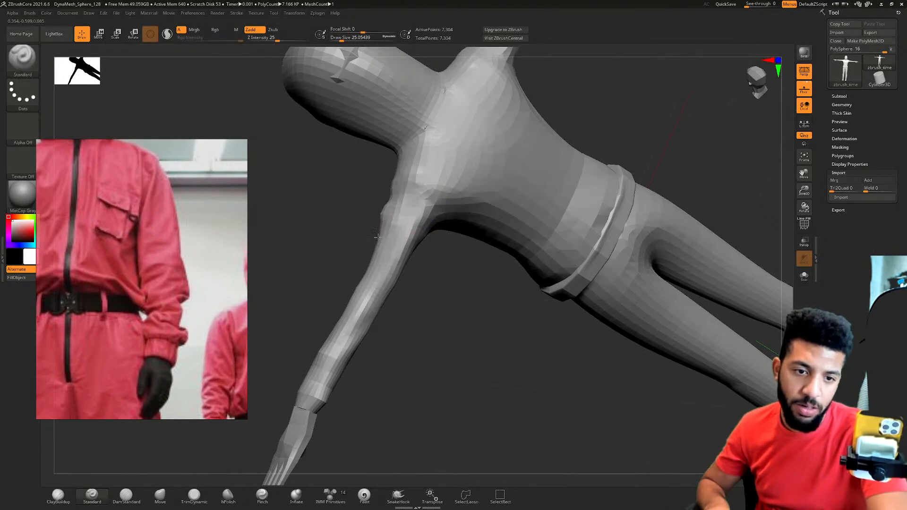
right_click_drag(415, 304, 620, 189)
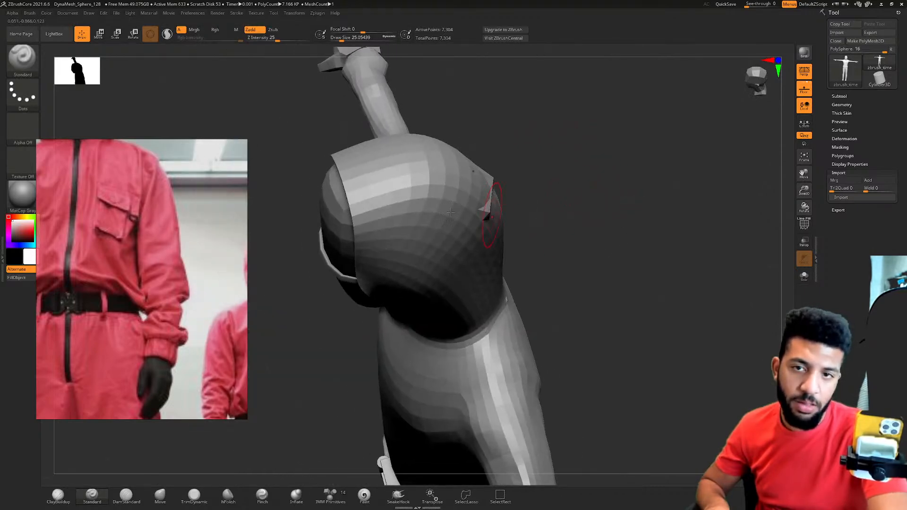
Try to pull the torn polygons at the back of the hood into place with the Move brush at different draw sizes.
left_click(160, 496)
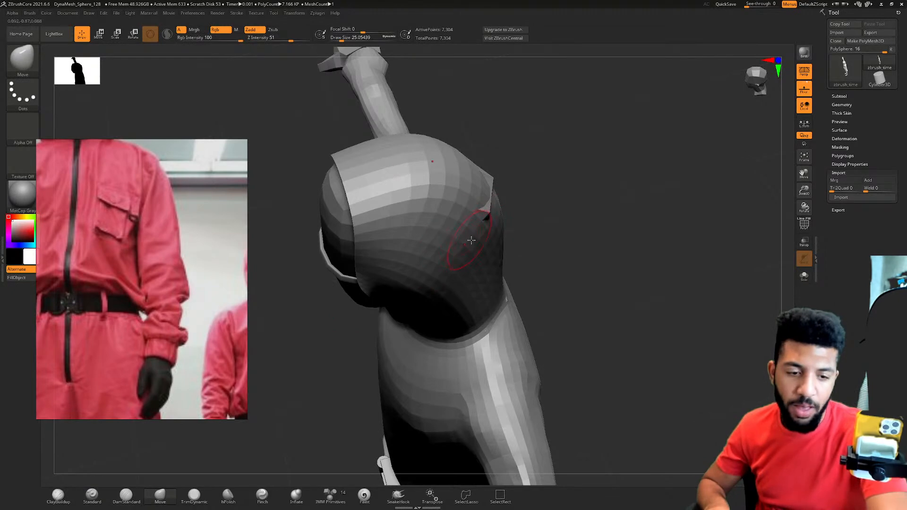
key("space")
left_click_drag(476, 246, 483, 246)
left_click_drag(487, 211, 496, 209)
key("ctrl+z")
key("ctrl+z")
mouse_move(567, 212)
left_mouse_down()
mouse_move(503, 200)
mouse_move(494, 175)
mouse_move(522, 123)
mouse_move(488, 106)
left_mouse_up()
key("ctrl+z")
mouse_move(529, 195)
left_mouse_down()
mouse_move(536, 146)
mouse_move(375, 124)
left_mouse_up()
key("ctrl+z")
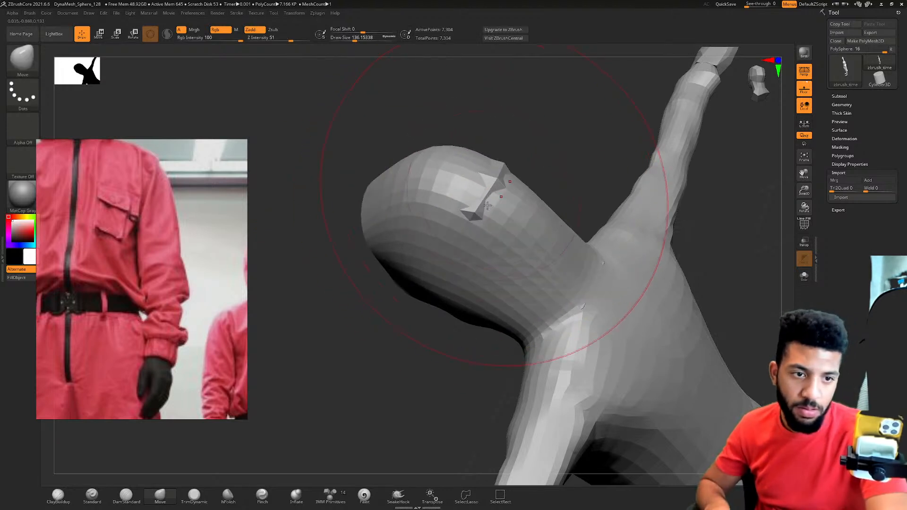
key("space")
mouse_move(484, 211)
left_mouse_down()
mouse_move(469, 212)
mouse_move(518, 183)
left_mouse_up()
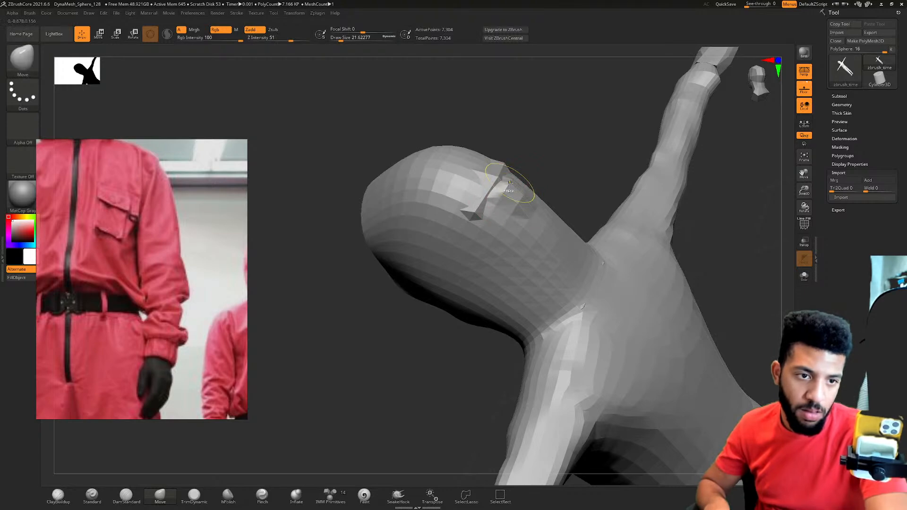
key("ctrl+z")
Switch to Cinema 4D and loop-select the ring of body_low polygons just above the belt.
right_click_drag(463, 197, 486, 282)
right_click_drag(497, 315, 497, 255)
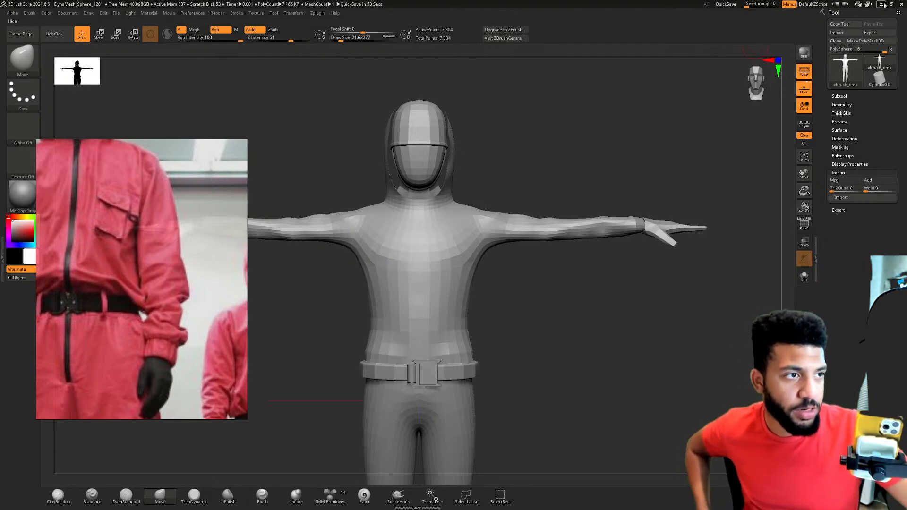
left_click(881, 4)
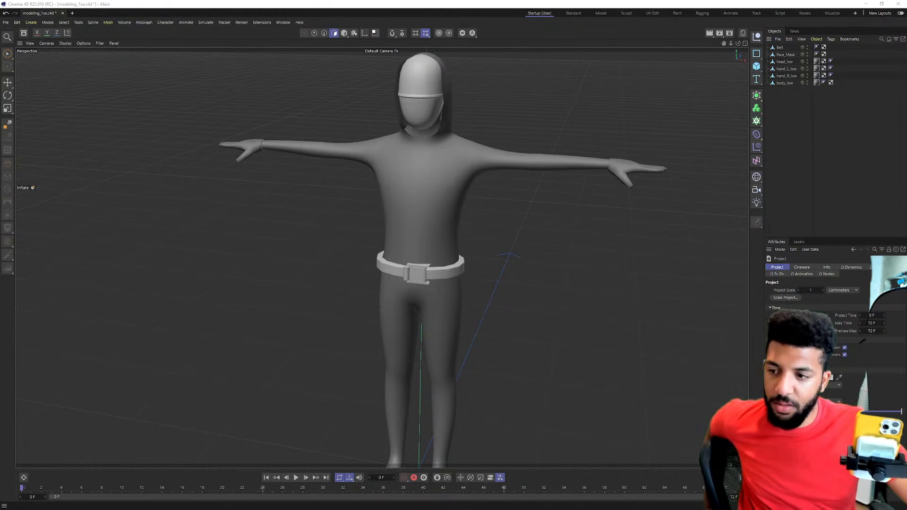
left_click(435, 192)
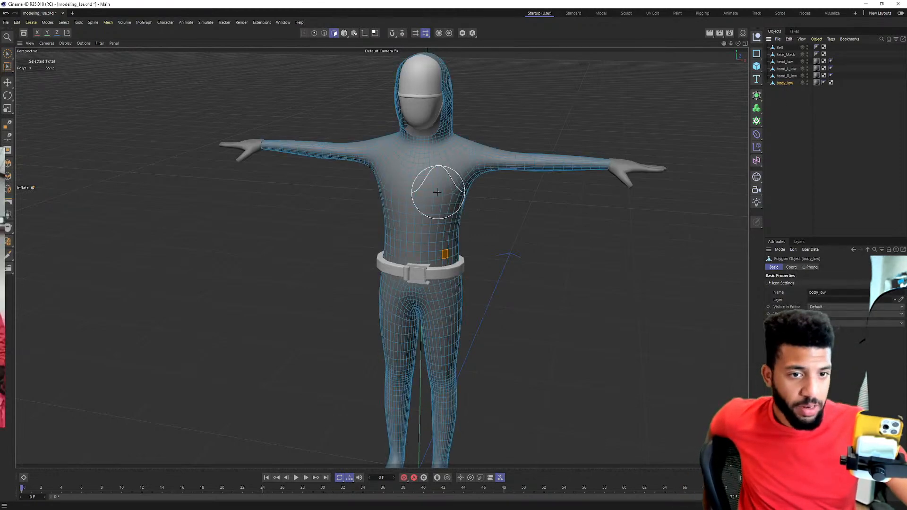
scroll(444, 240, "up", 3)
scroll(445, 240, "up", 2)
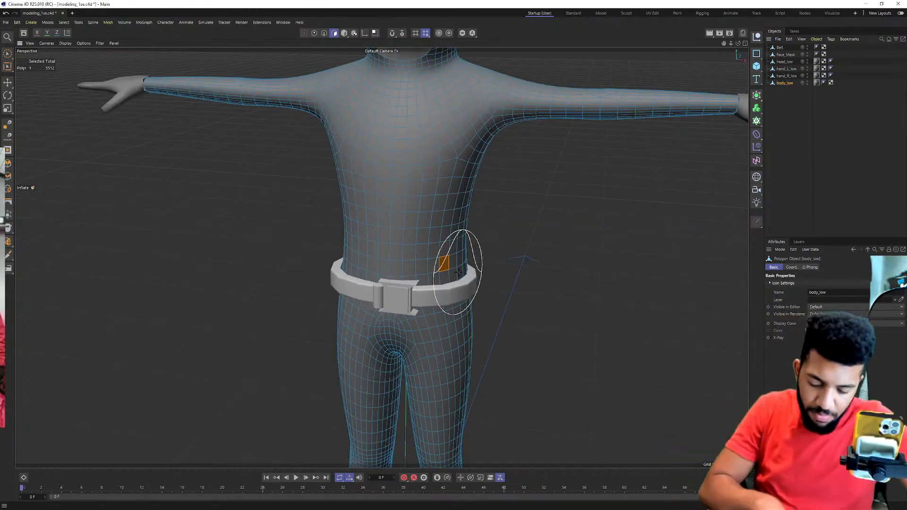
key("u")
key("l")
left_click(443, 276)
mouse_move(482, 248)
middle_mouse_down("alt")
mouse_move(493, 217)
mouse_move(489, 246)
mouse_move(478, 254)
middle_mouse_up("alt")
scroll(493, 219, "up", 1)
scroll(475, 239, "up", 3)
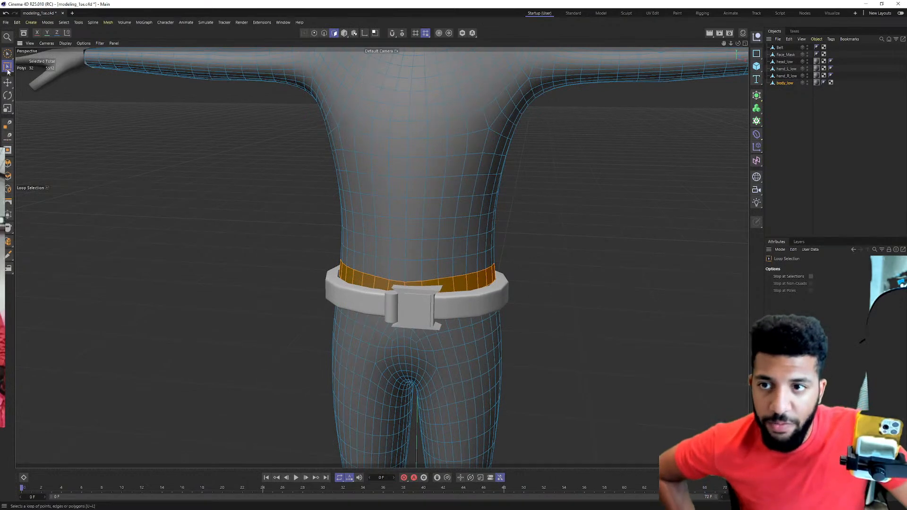
Enable soft selection with linear falloff and scale the waist ring outward so the jacket bulges over the belt.
left_click(8, 54)
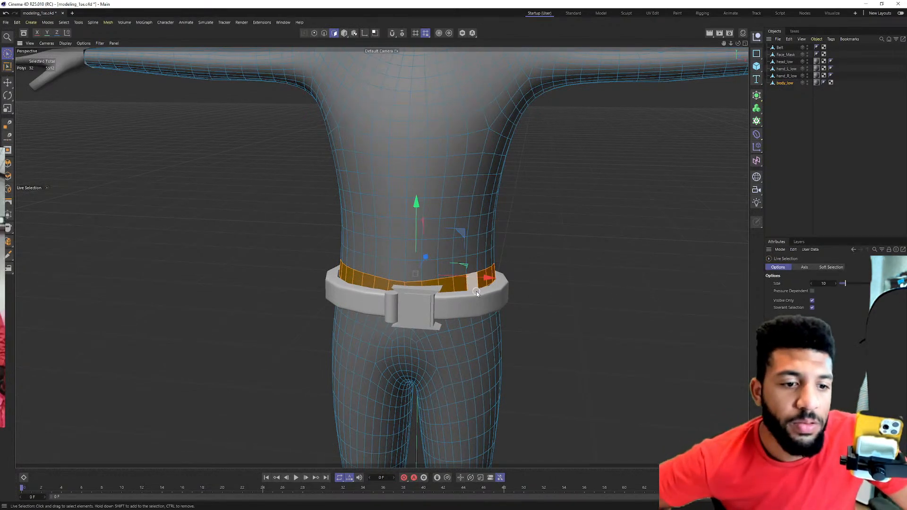
left_click(830, 267)
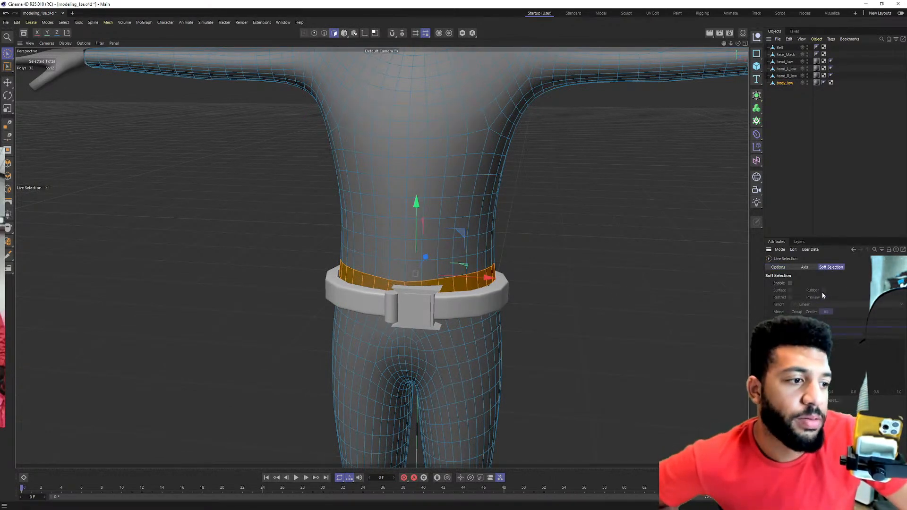
left_click(790, 283)
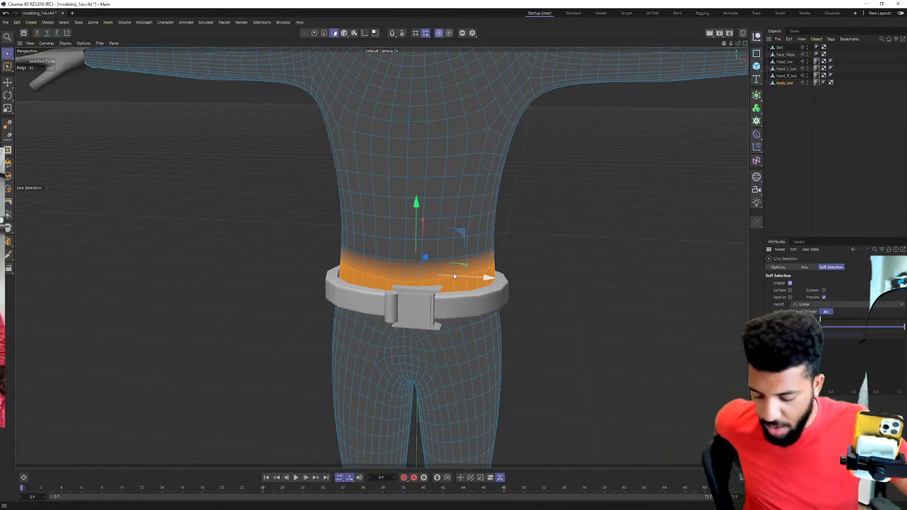
key("t")
left_click_drag(454, 276, 496, 280)
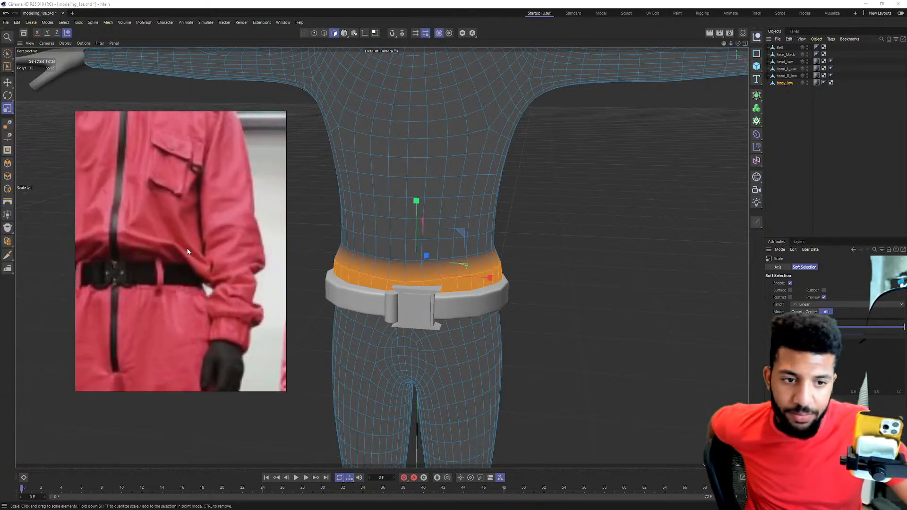
left_click_drag(508, 273, 480, 274, "alt")
left_click_drag(446, 245, 393, 269, "alt")
mouse_move(562, 256)
left_mouse_down()
mouse_move(642, 254)
mouse_move(565, 262)
mouse_move(576, 260)
left_mouse_up()
left_click_drag(480, 275, 503, 257, "alt")
Try to loop-select the ring of body polygons just below the belt.
key("u")
key("l")
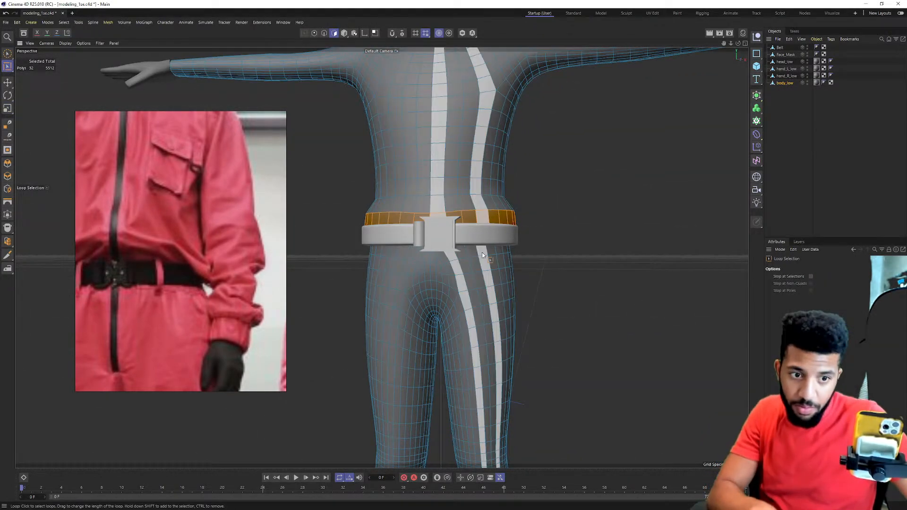
left_click(489, 254)
scroll(490, 246, "up", 3)
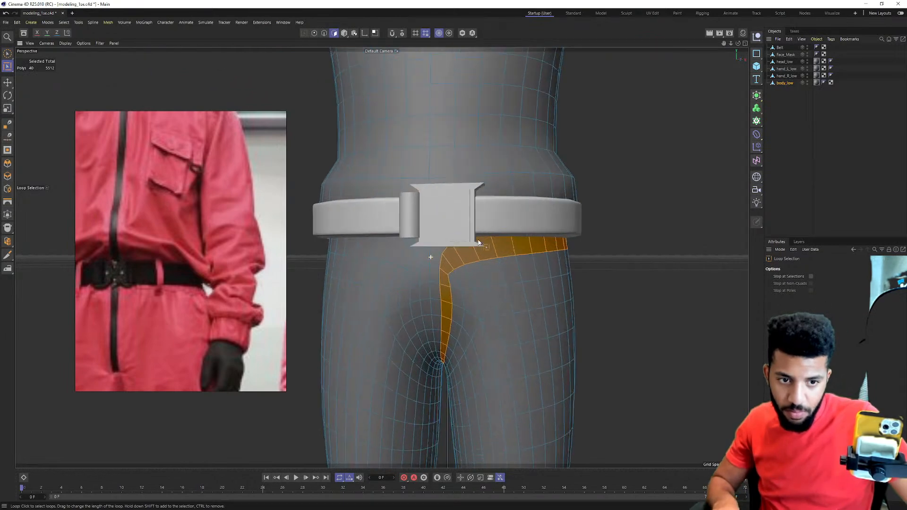
left_click_drag(486, 248, 492, 281, "alt")
right_click_drag(492, 281, 432, 269, "alt")
middle_click_drag(435, 245, 435, 283, "alt")
left_click(448, 241)
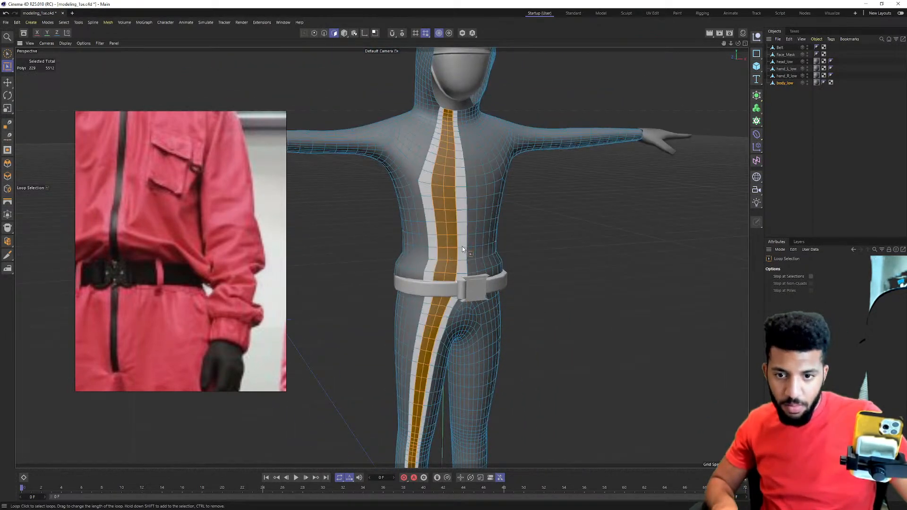
Loop-select a polygon ring around the middle of the character's left arm and scale it outward with soft selection.
middle_click_drag(454, 178, 382, 257, "alt")
scroll(533, 213, "up", 3)
scroll(230, 254, "down", 4)
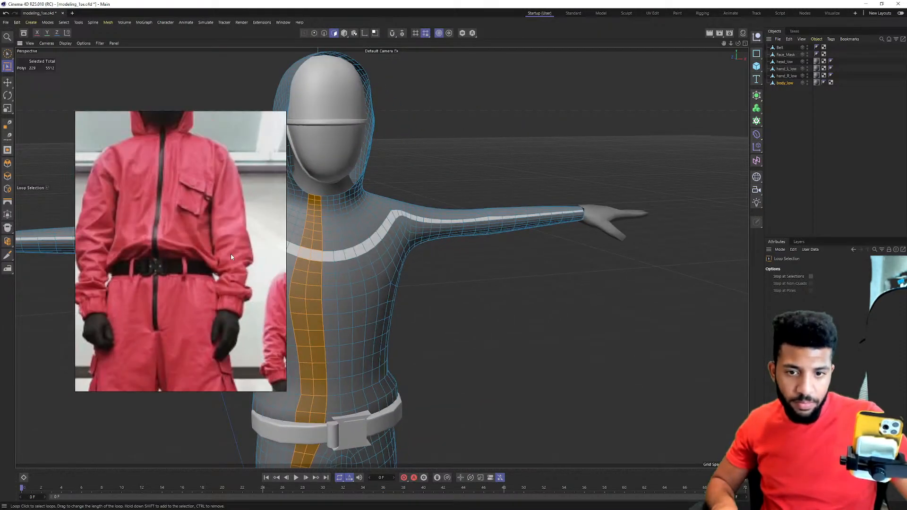
scroll(579, 231, "up", 5)
left_click(462, 215)
key("t")
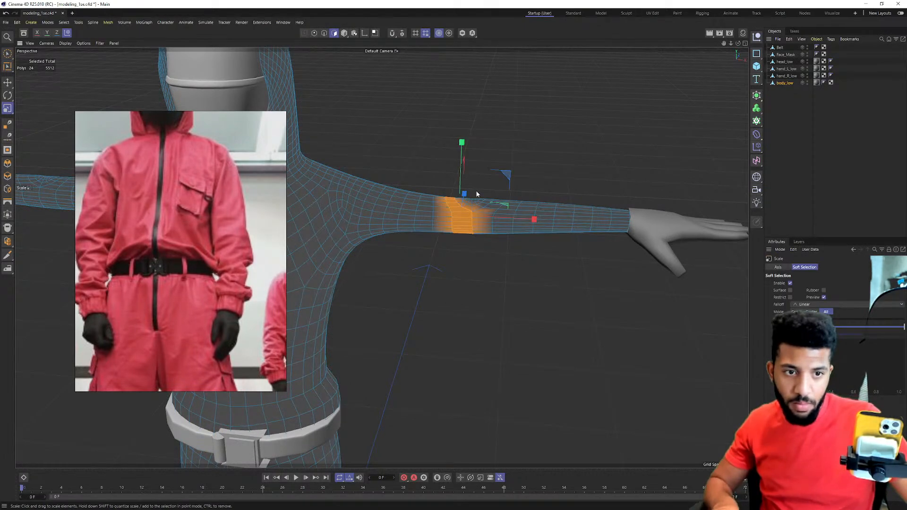
middle_click_drag(475, 191, 575, 188, "alt")
left_click_drag(574, 188, 626, 121)
middle_click_drag(616, 157, 533, 154, "alt")
Loop-select the polygon ring at the left wrist and scale it outward to form the sleeve cuff.
key("u")
key("l")
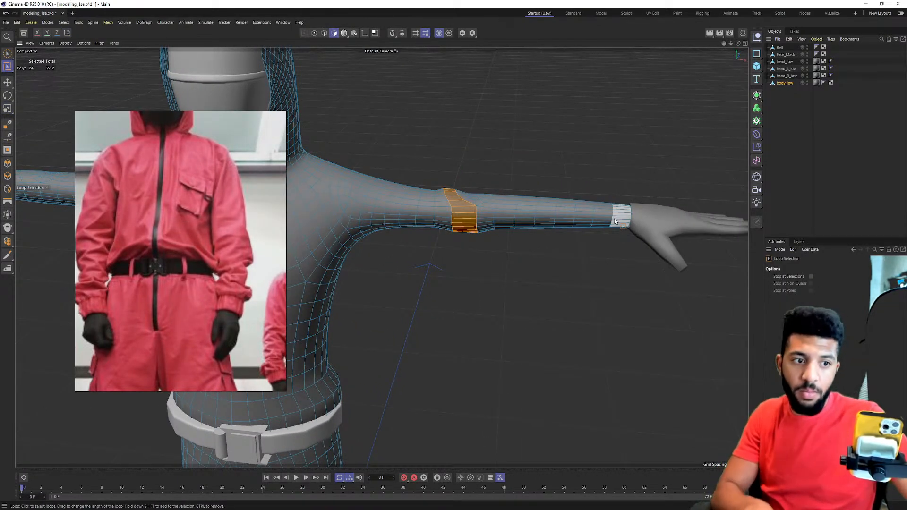
left_click(618, 223)
key("t")
left_click_drag(616, 217, 738, 134)
Loop-select the matching polygon ring around the middle of the right arm and scale it to about 119%.
right_click_drag(587, 190, 546, 189, "alt")
middle_click_drag(387, 178, 503, 196, "alt")
left_click_drag(377, 204, 439, 204, "alt")
right_click_drag(439, 204, 506, 187, "alt")
key("u")
key("l")
left_click(498, 191)
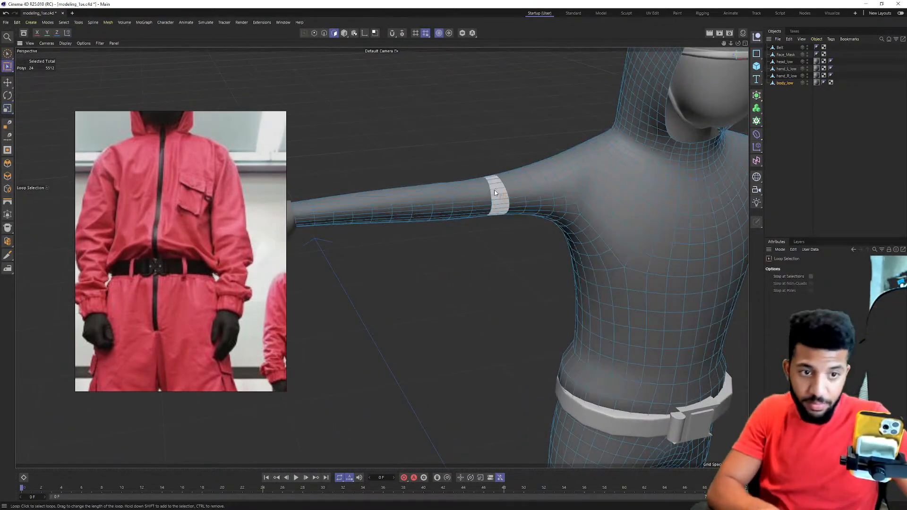
key("t")
left_click_drag(470, 191, 513, 147)
Loop-select the polygon ring at the right wrist and scale it outward to form the matching cuff.
middle_click_drag(516, 147, 607, 148, "alt")
key("u")
key("l")
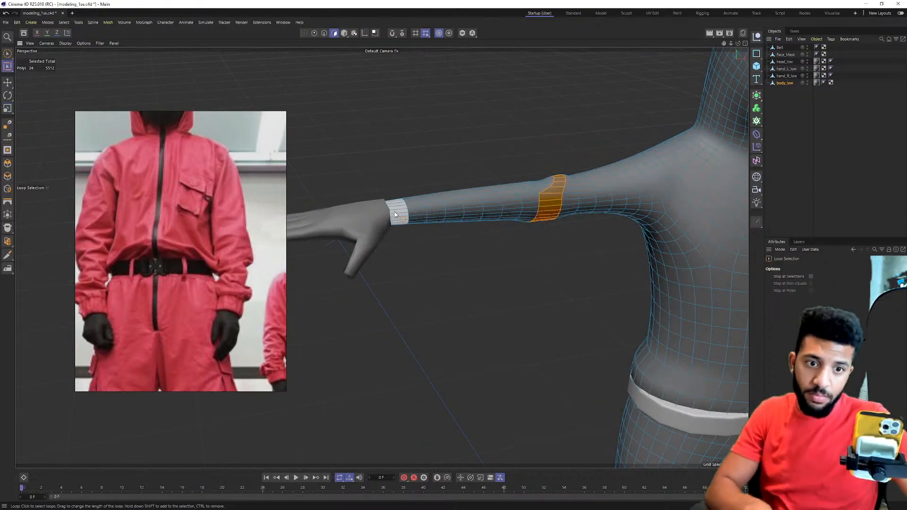
left_click(395, 214)
left_click(472, 147)
key("t")
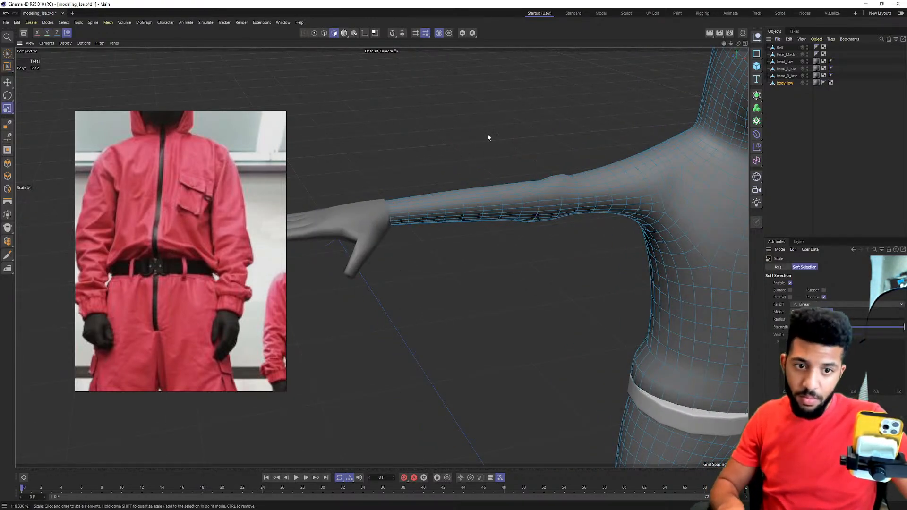
key("u")
key("l")
left_click(394, 214)
key("t")
left_click_drag(439, 163, 534, 158)
Compare the reshaped jacket with the full guard reference from the front and examine the back of the hood.
scroll(600, 164, "down", 5)
middle_click_drag(600, 164, 490, 203, "alt")
scroll(219, 188, "down", 3)
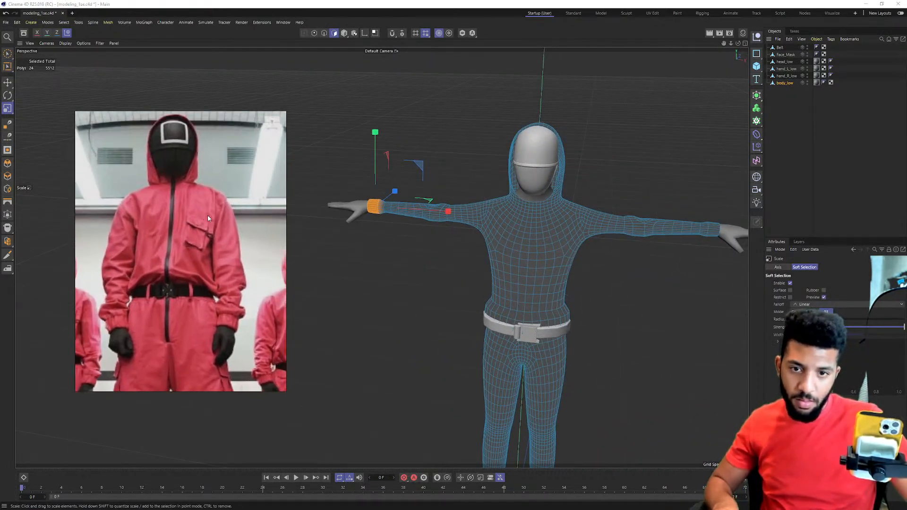
scroll(556, 256, "up", 3)
scroll(555, 256, "up", 4)
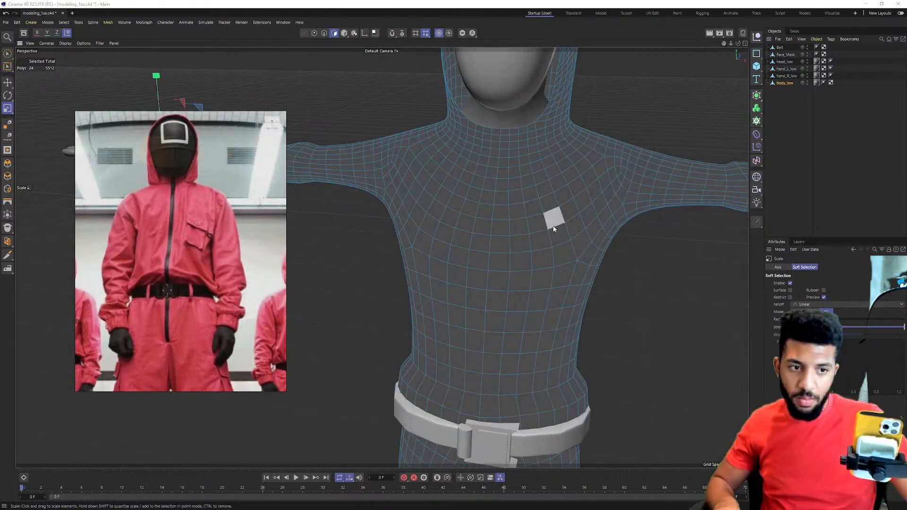
scroll(514, 212, "down", 5)
left_click_drag(513, 211, 330, 224, "alt")
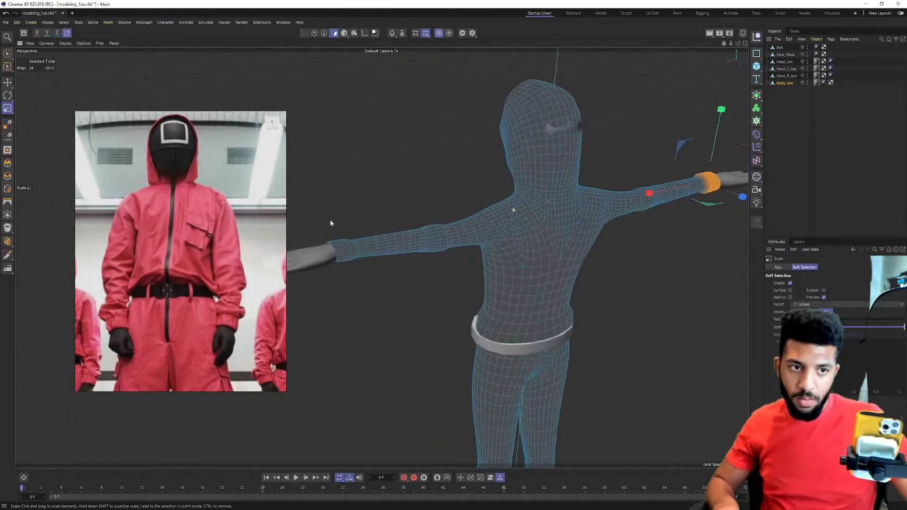
scroll(566, 131, "up", 4)
double_click(570, 132)
left_click_drag(571, 132, 560, 137, "alt")
left_click(508, 139)
double_click(507, 139)
key("u")
key("l")
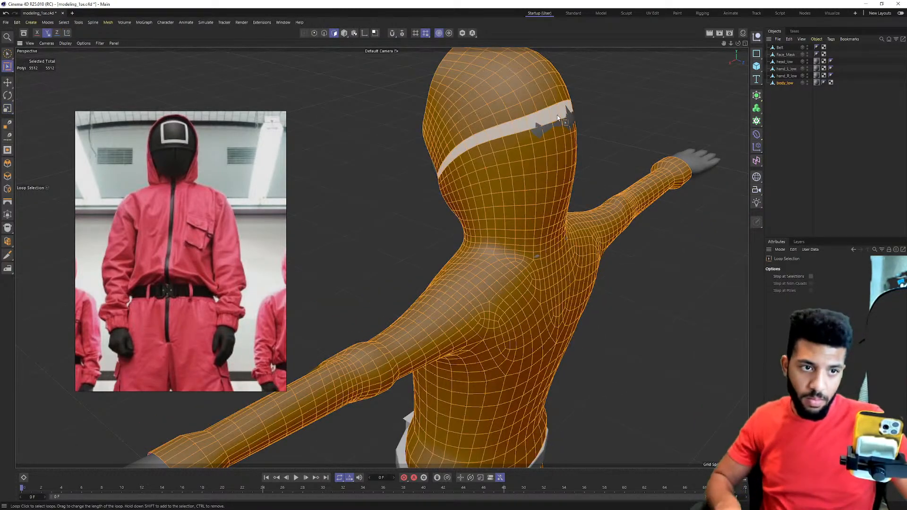
left_click(554, 119)
left_click(548, 163, "shift")
key("t")
left_click_drag(569, 138, 539, 171, "alt")
key("e")
left_click(596, 139)
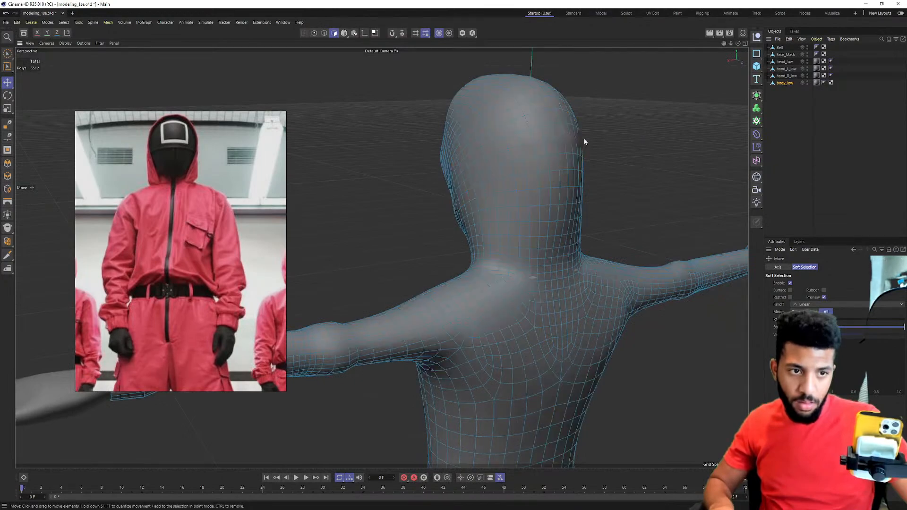
Select the patch of polygons on the back of the hood where the head pokes through and pull it outward with soft selection.
left_click(569, 141)
left_click_drag(580, 146, 557, 147, "alt")
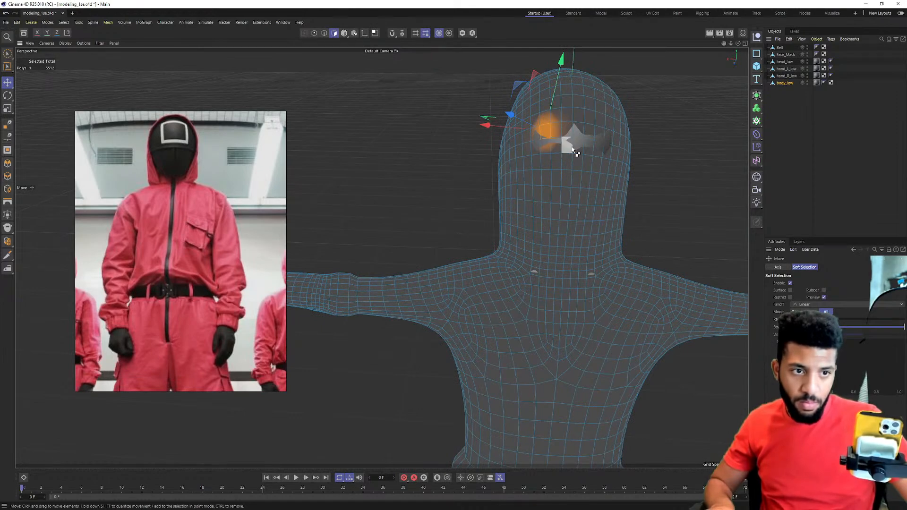
left_click(575, 145)
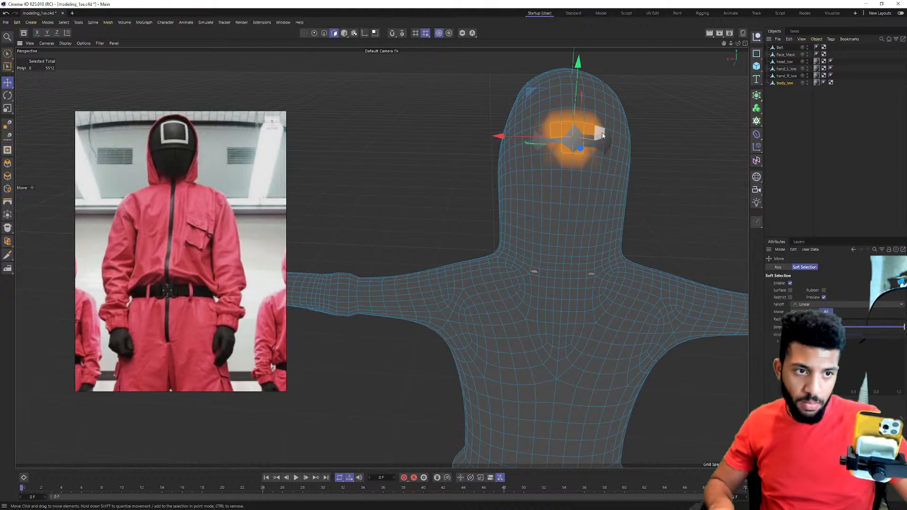
left_click_drag(600, 136, 599, 142, "alt")
left_click(596, 156, "shift")
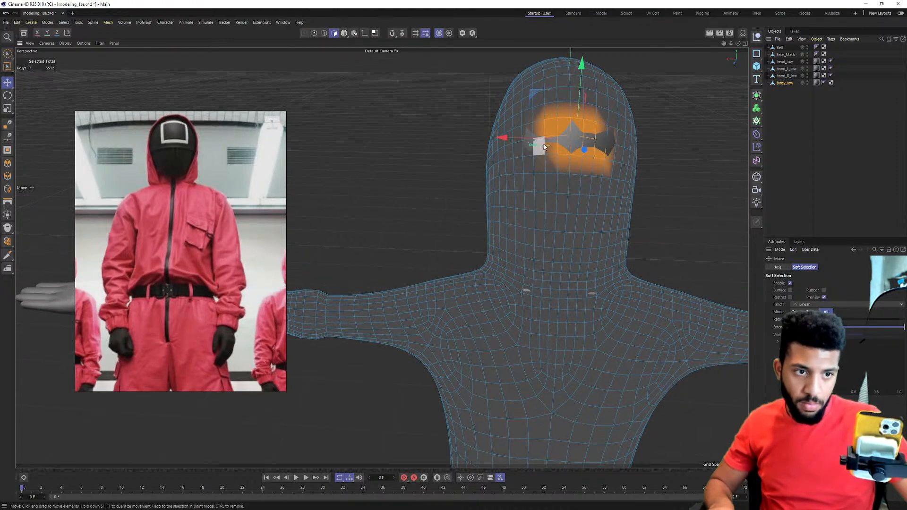
left_click(532, 133, "shift")
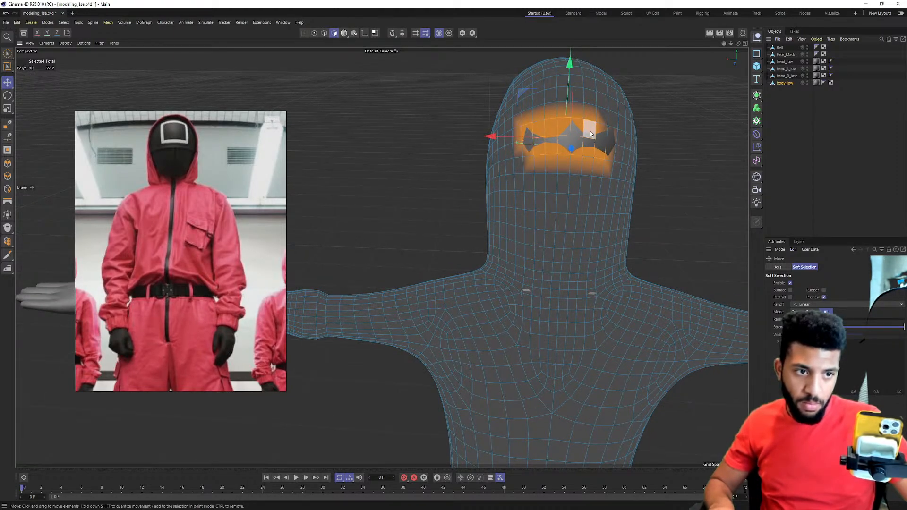
left_click(610, 139, "shift")
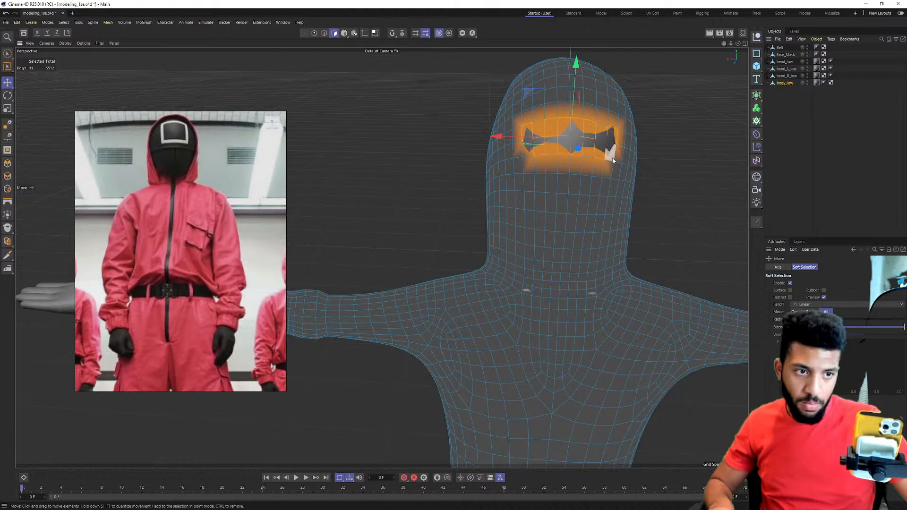
left_click(527, 168, "shift")
left_click_drag(550, 163, 742, 143, "alt")
left_click(799, 145)
middle_click_drag(506, 140, 476, 119, "alt")
right_click_drag(476, 120, 397, 128, "alt")
left_click_drag(396, 127, 500, 135, "alt")
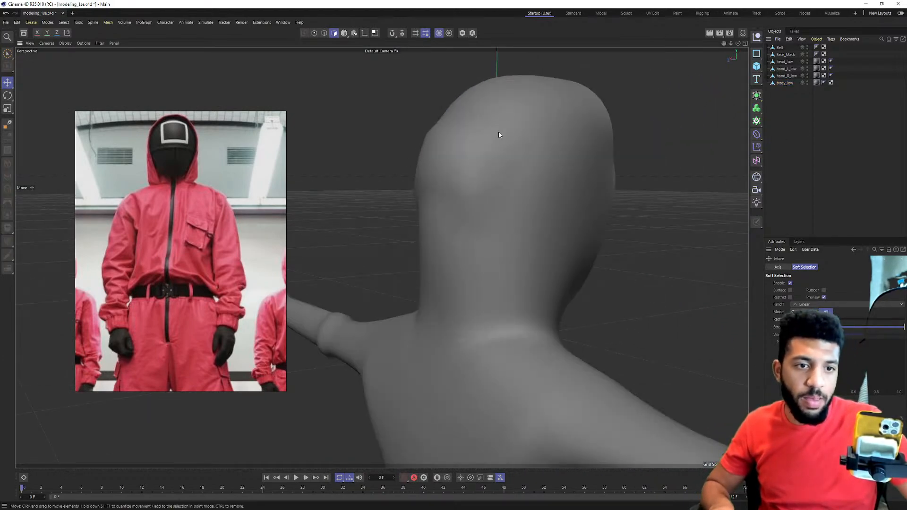
Reselect the body in model mode and inspect the reshaped hood from the back and side.
left_click(784, 83)
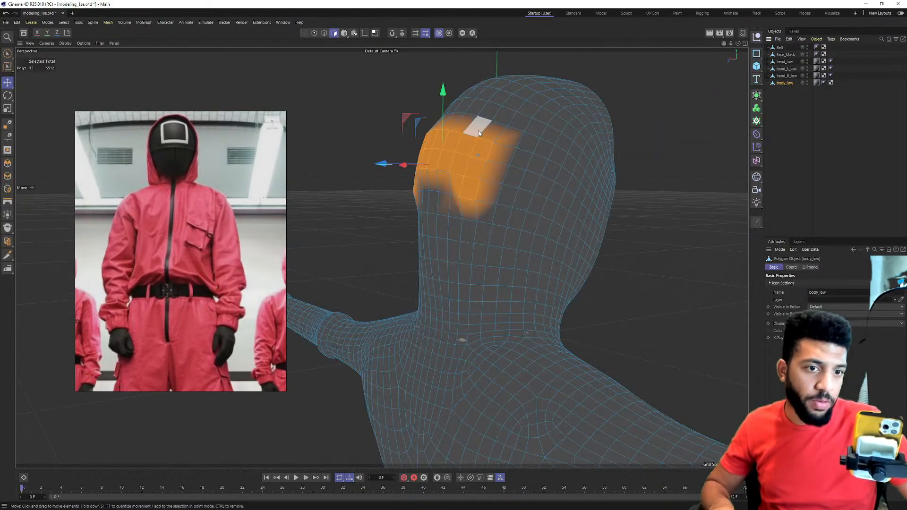
left_click(344, 33)
left_click_drag(384, 127, 467, 138, "alt")
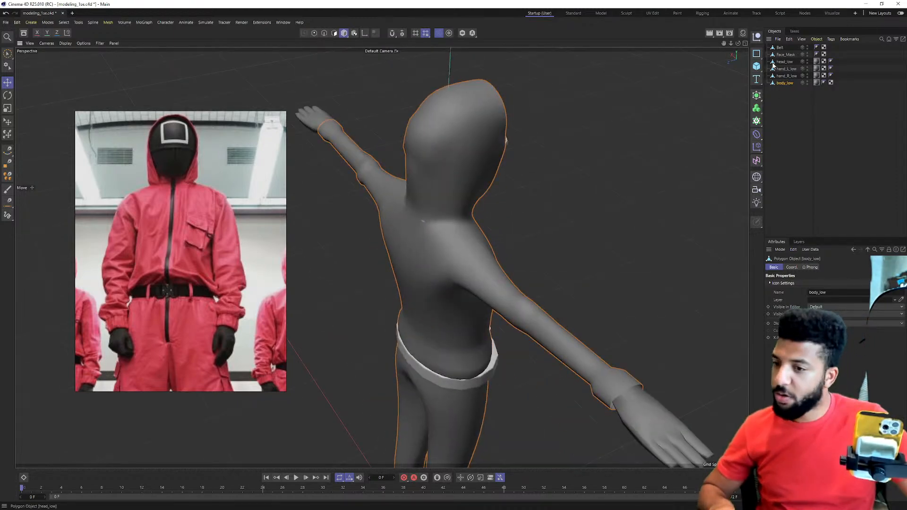
left_click_drag(526, 183, 444, 184, "alt")
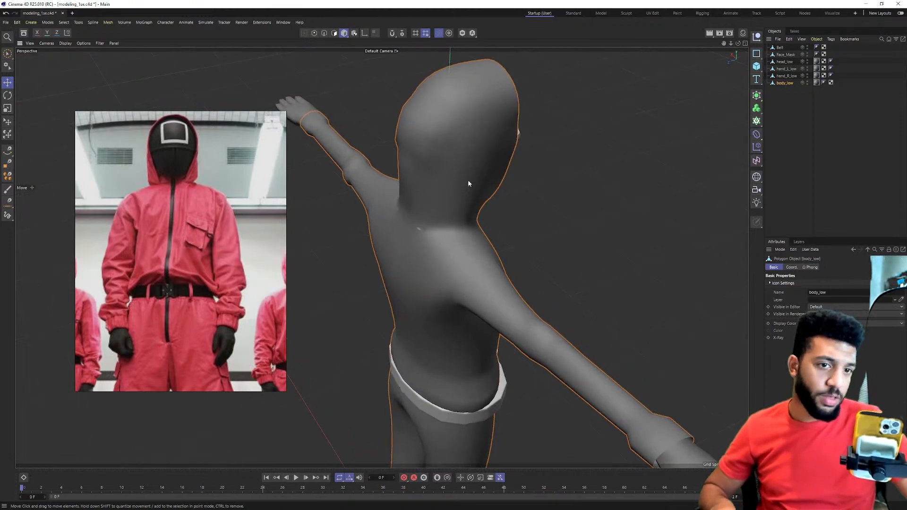
left_click_drag(489, 160, 445, 157, "alt")
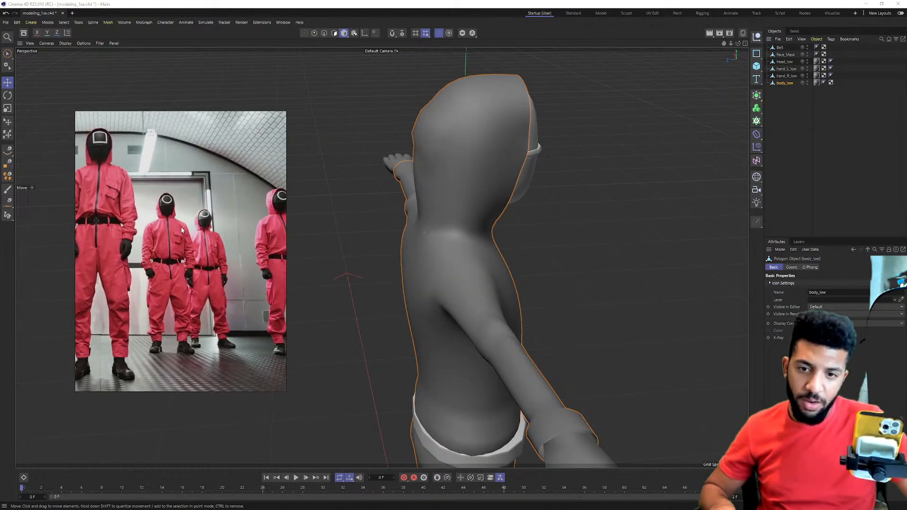
left_click_drag(532, 328, 540, 269, "alt")
Compare the model's waist and legs with the guards' baggy trousers and ankle cuffs in the reference photo.
scroll(518, 251, "up", 4)
middle_click_drag(560, 250, 508, 246, "alt")
left_click_drag(507, 236, 538, 247, "alt")
middle_click_drag(567, 280, 499, 227, "alt")
scroll(538, 243, "down", 3)
left_click_drag(500, 228, 413, 276, "alt")
right_click_drag(415, 265, 461, 250, "alt")
left_click_drag(460, 250, 466, 238, "alt")
middle_click_drag(444, 314, 457, 279, "alt")
right_click_drag(456, 276, 493, 238, "alt")
middle_click_drag(493, 238, 503, 204, "alt")
right_click_drag(504, 204, 480, 219, "alt")
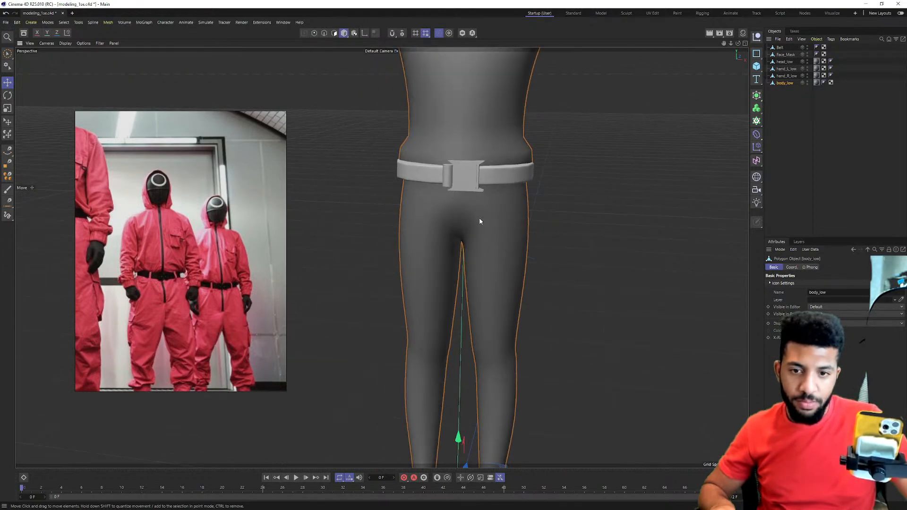
middle_click_drag(480, 220, 480, 199, "alt")
scroll(180, 323, "down", 3)
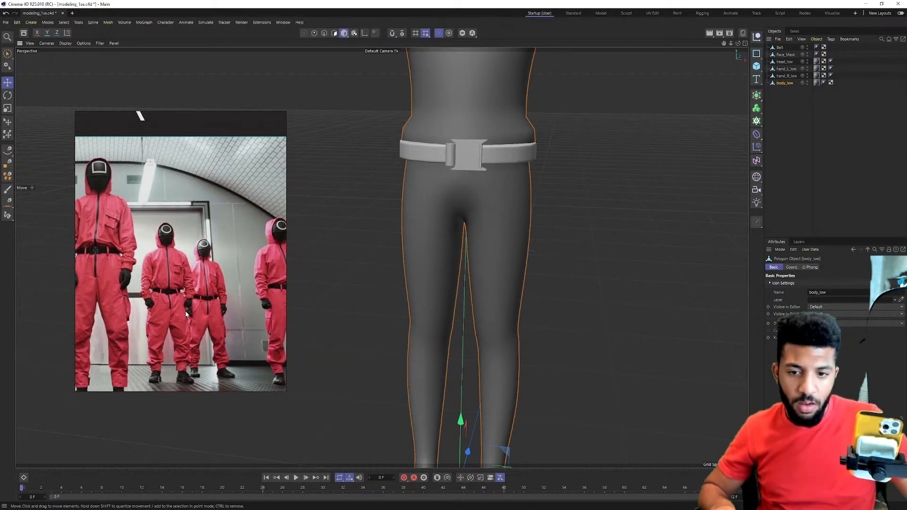
scroll(152, 341, "up", 3)
scroll(167, 309, "down", 2)
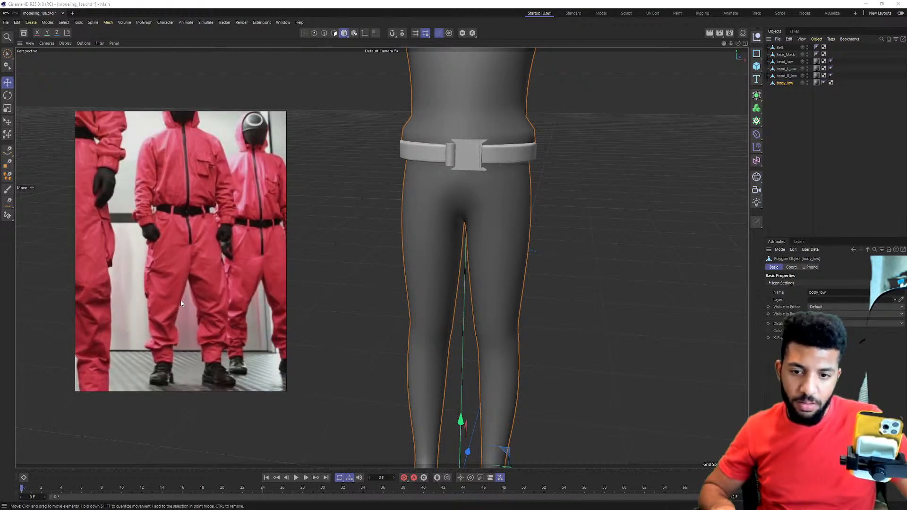
scroll(182, 247, "up", 4)
Set the body to polygon mode with Loop Selection active, ready for work on the lower legs.
middle_click_drag(468, 343, 475, 232, "alt")
left_click_drag(474, 232, 513, 312, "alt")
key("u")
key("l")
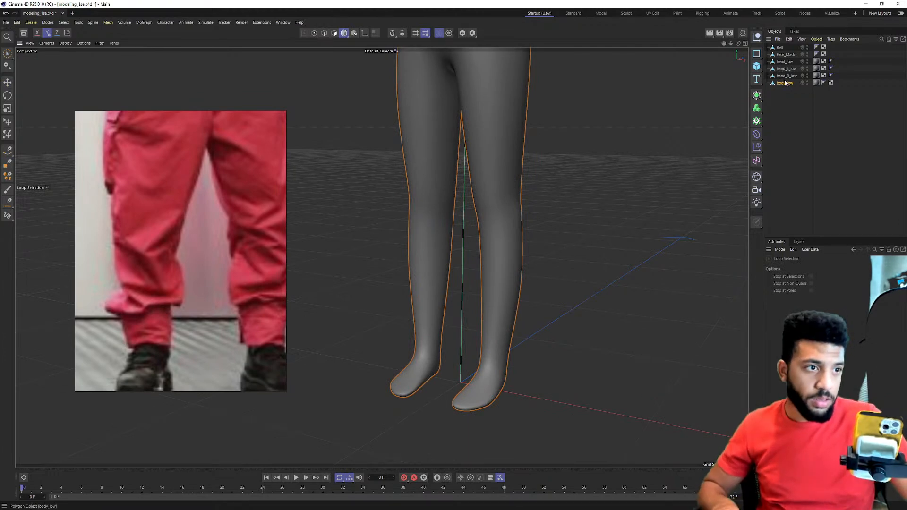
left_click(334, 33)
Try to loop-select the polygon rings above both ankles and scale them together.
right_click_drag(492, 368, 523, 333, "alt")
left_click_drag(523, 333, 508, 333, "alt")
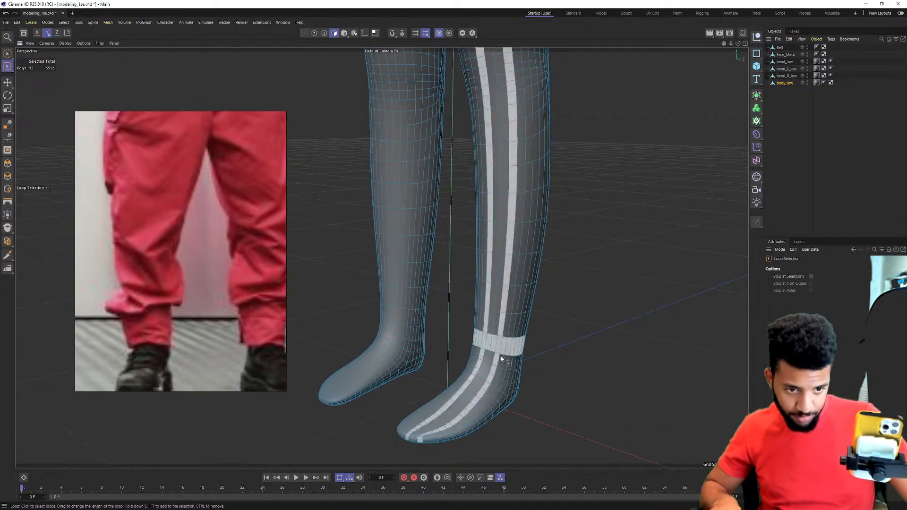
left_click_drag(498, 368, 533, 360, "alt")
left_click(510, 362)
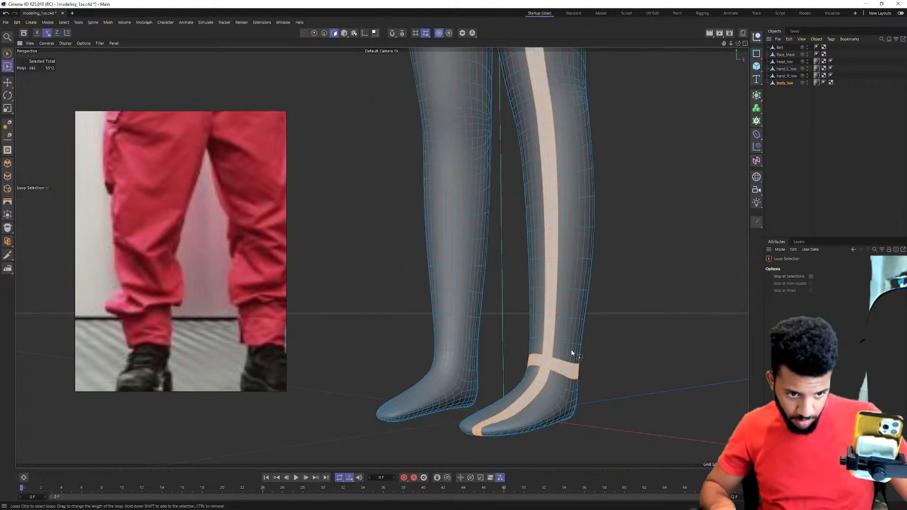
left_click(558, 368, "ctrl")
left_click_drag(594, 340, 368, 293, "alt")
left_click(426, 310)
left_click(374, 360, "shift")
left_click_drag(359, 360, 463, 389, "alt")
key("t")
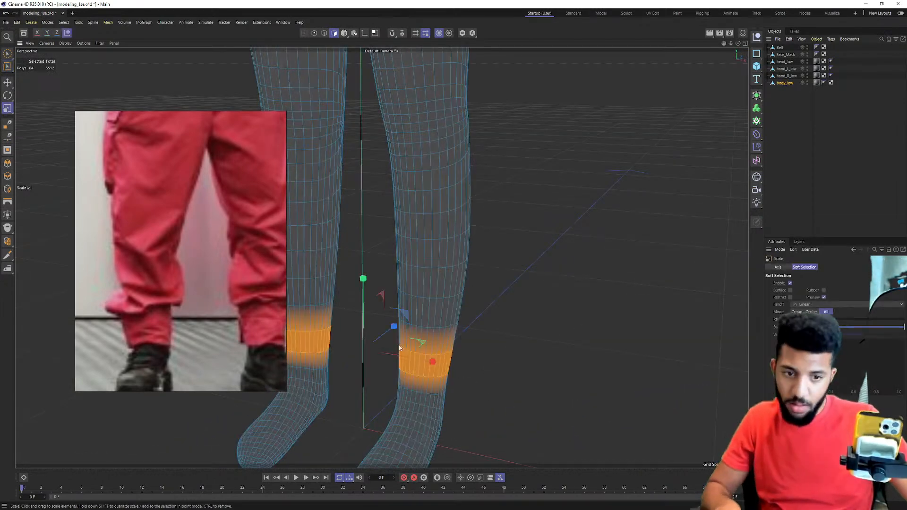
middle_click_drag(434, 360, 502, 350, "alt")
left_click_drag(534, 328, 558, 323)
key("ctrl+z")
left_click(541, 320)
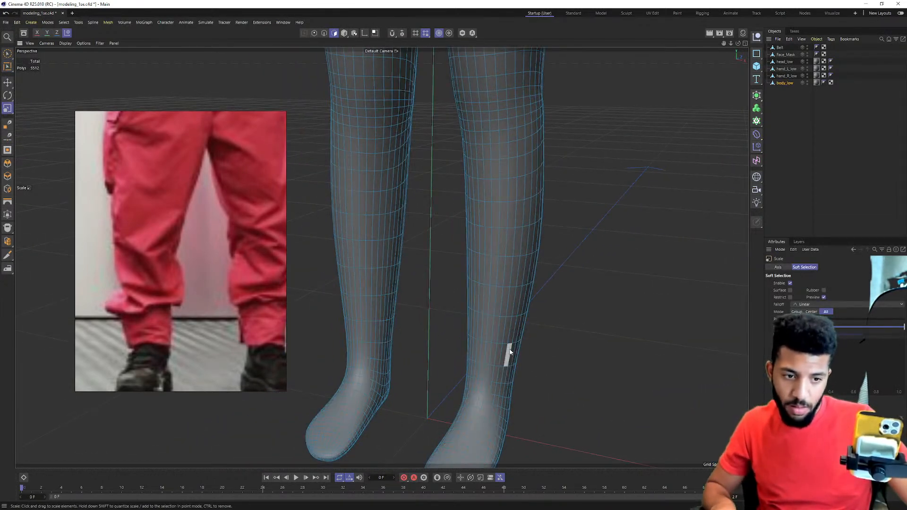
Loop-select the polygon ring above the character's left ankle and scale it to about 143% to form the trouser cuff.
key("u")
key("l")
left_click(523, 340)
key("t")
left_click_drag(652, 308, 744, 313)
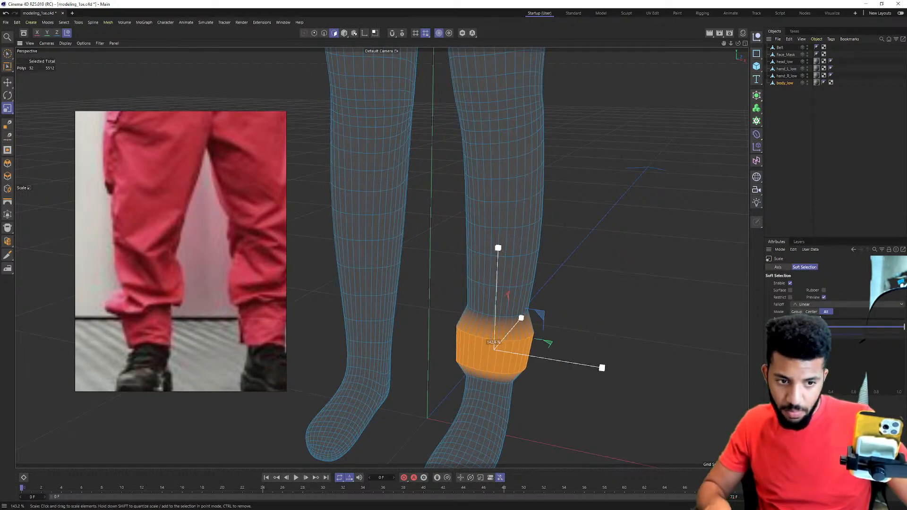
Loop-select the matching ring above the character's right ankle and scale it outward to form the second trouser cuff.
left_click(375, 325)
key("t")
left_click_drag(545, 291, 473, 270, "alt")
scroll(386, 318, "up", 4)
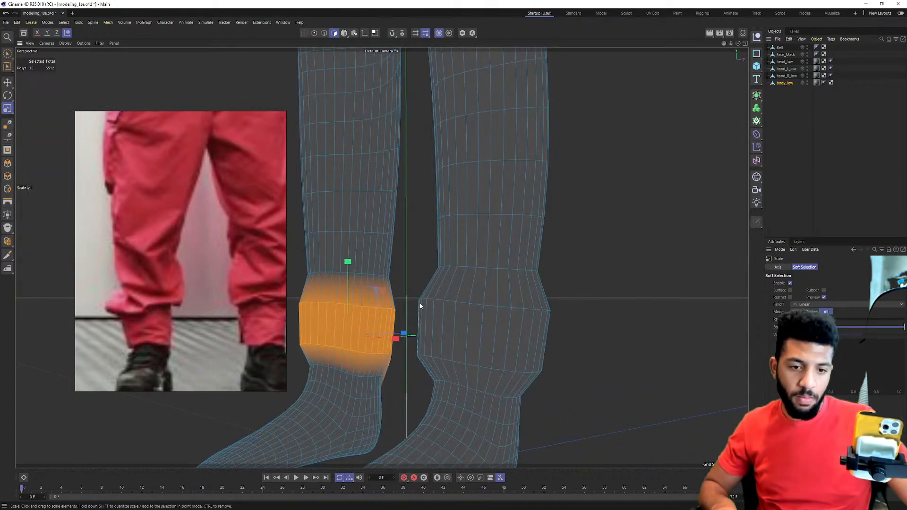
Loop-select the enlarged cuff rings on both ankles and move them slightly down towards the feet.
left_click(465, 328, "shift")
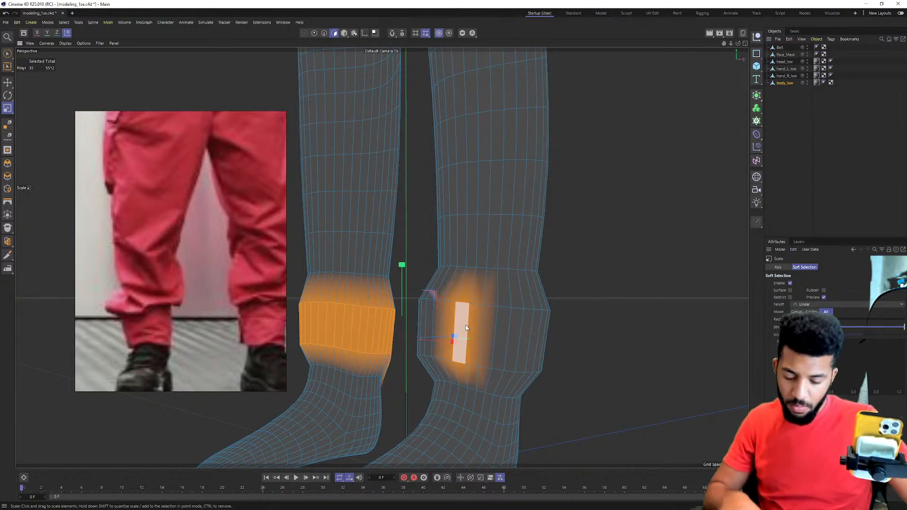
key("u")
key("l")
left_click(518, 318)
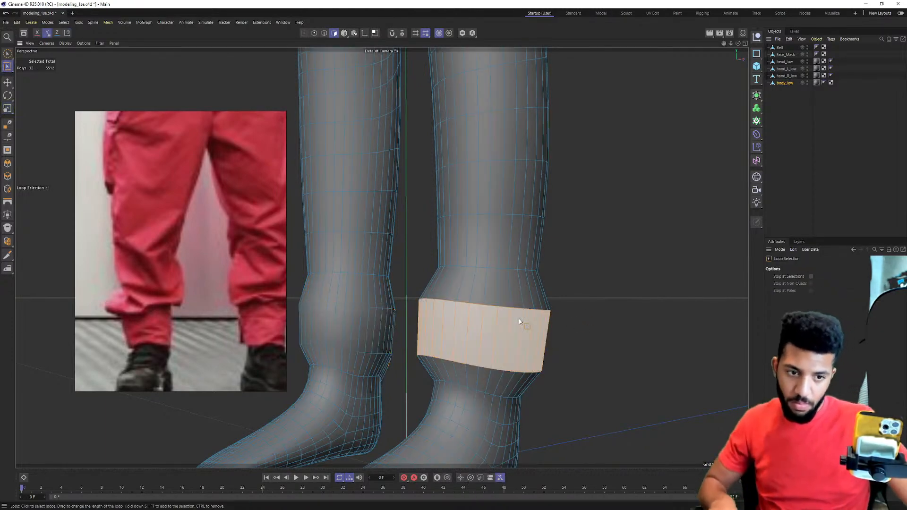
left_click(308, 333, "shift")
key("r")
key("e")
left_click_drag(410, 275, 411, 289)
scroll(361, 246, "down", 2)
middle_click_drag(356, 245, 353, 279, "alt")
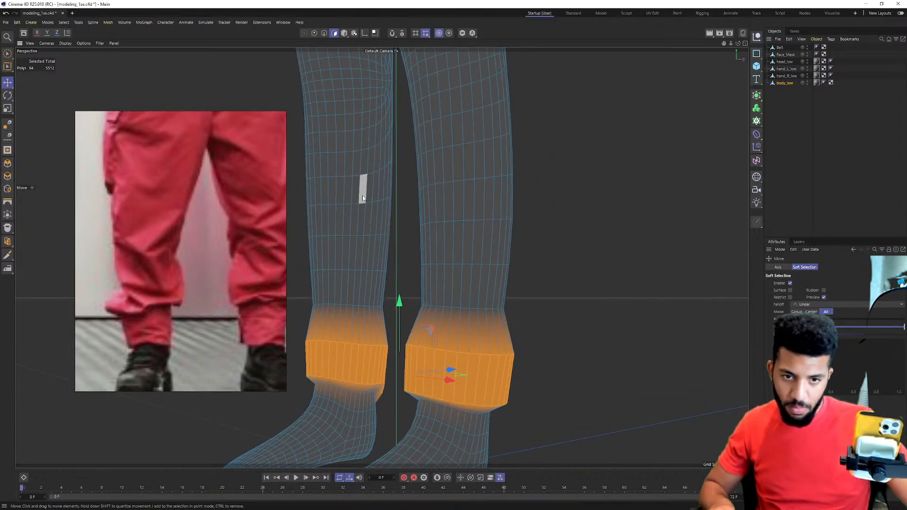
Loop-select the polygon loop crossing both legs just above the knees and compare the thighs with the reference trousers.
scroll(361, 214, "down", 3)
left_click_drag(373, 198, 426, 212, "alt")
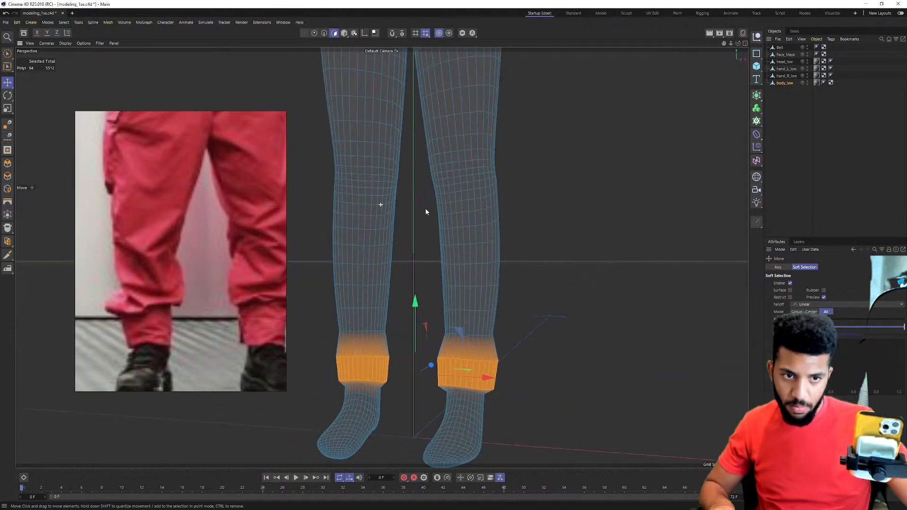
scroll(465, 202, "up", 1)
key("n")
key("b")
key("u")
key("l")
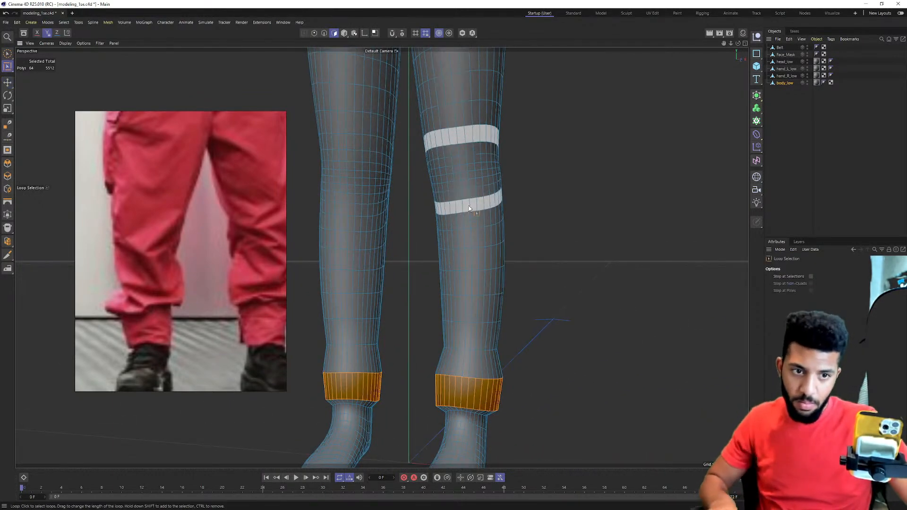
left_click(419, 176)
left_click_drag(419, 177, 395, 188, "alt")
scroll(137, 222, "down", 6)
scroll(178, 235, "up", 4)
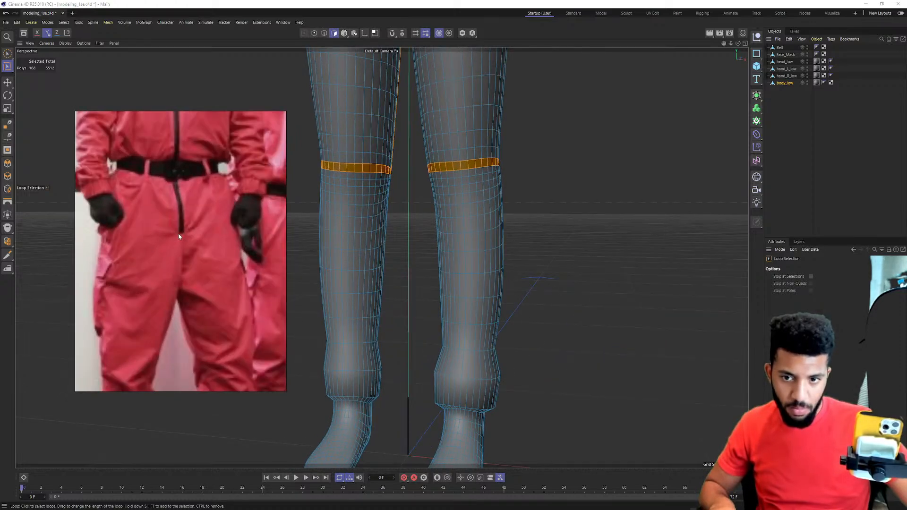
left_click_drag(457, 190, 427, 204, "alt")
middle_click_drag(427, 204, 405, 371, "alt")
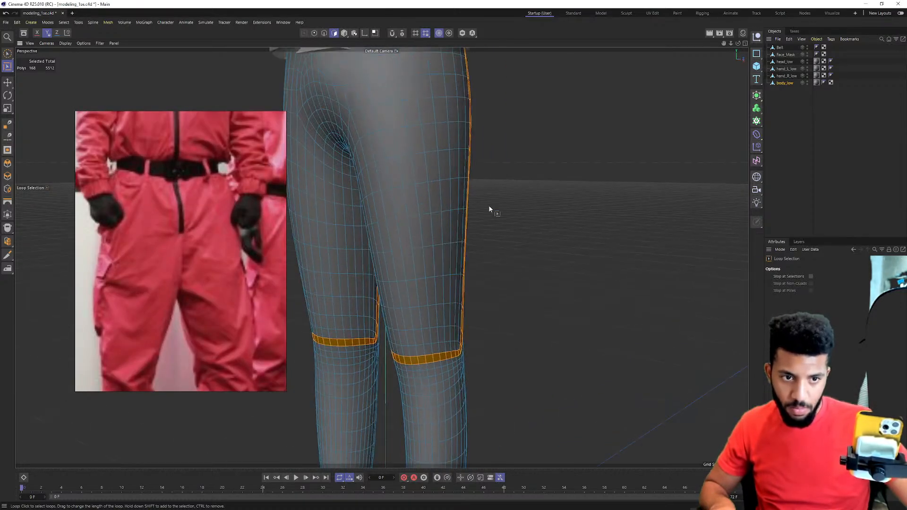
Select the polygon loop around the waist of the suit directly above the belt.
left_click(461, 210, "shift")
scroll(462, 211, "down", 5)
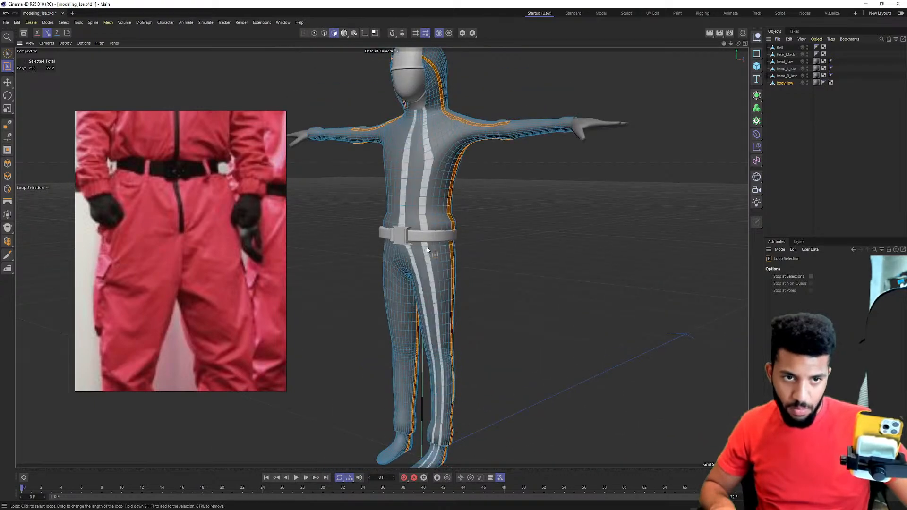
scroll(425, 249, "up", 3)
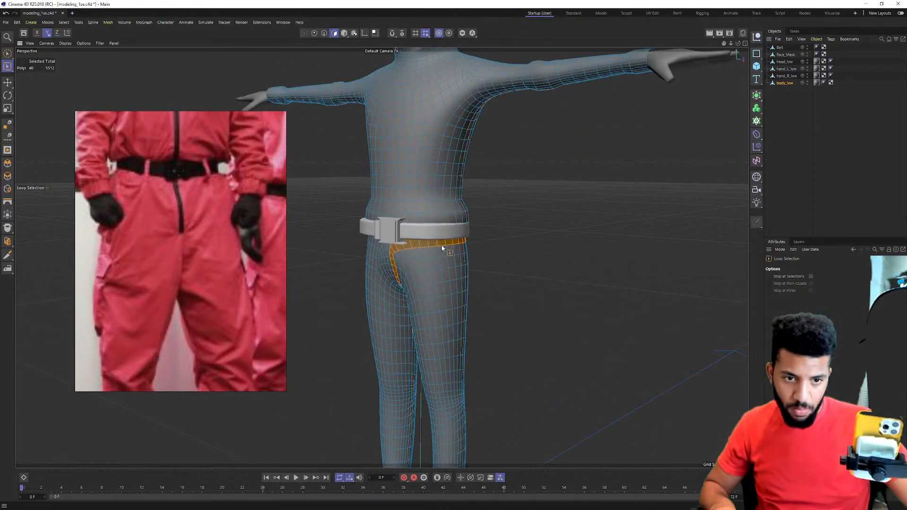
left_click(446, 245)
scroll(446, 246, "up", 3)
left_click(447, 247)
left_click_drag(476, 216, 442, 233, "alt")
left_click(509, 198)
left_click_drag(509, 198, 441, 276, "alt")
scroll(441, 276, "up", 2)
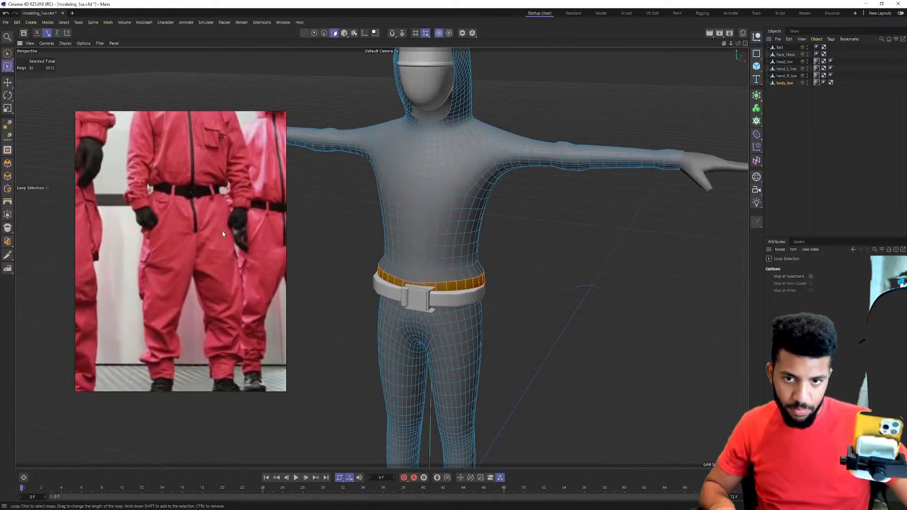
Select the polygon loop around the upper left arm near the shoulder and scale it up with soft selection for a looser sleeve.
scroll(166, 244, "down", 3)
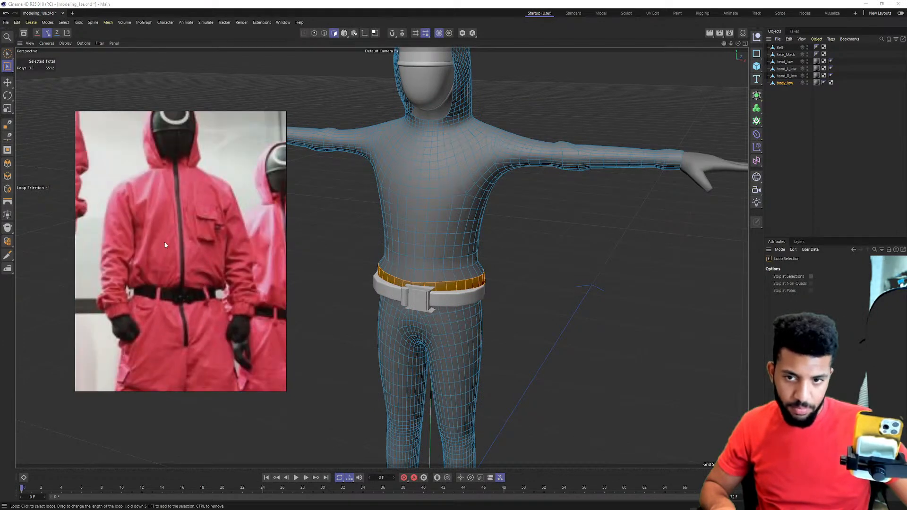
left_click_drag(494, 173, 512, 161, "alt")
left_click(506, 153)
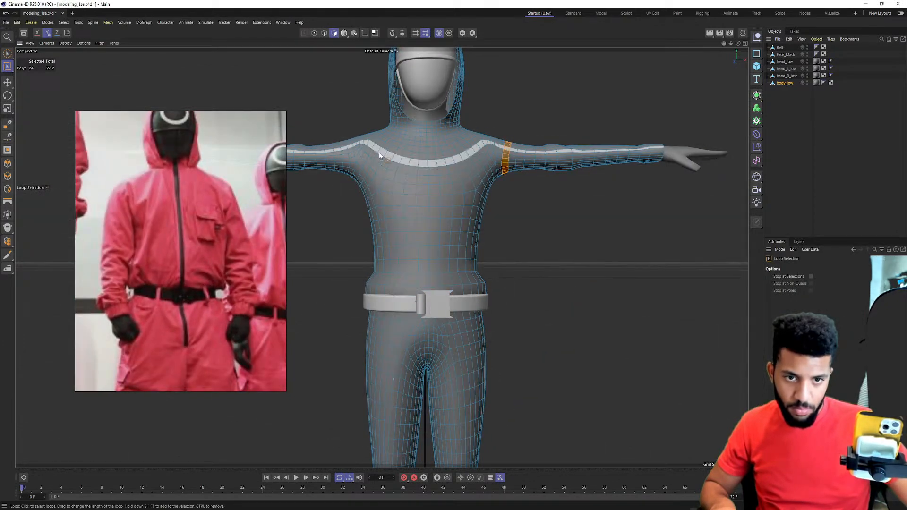
right_click_drag(519, 160, 553, 158, "alt")
key("t")
left_click_drag(559, 135, 633, 155)
middle_click_drag(380, 154, 446, 140, "alt")
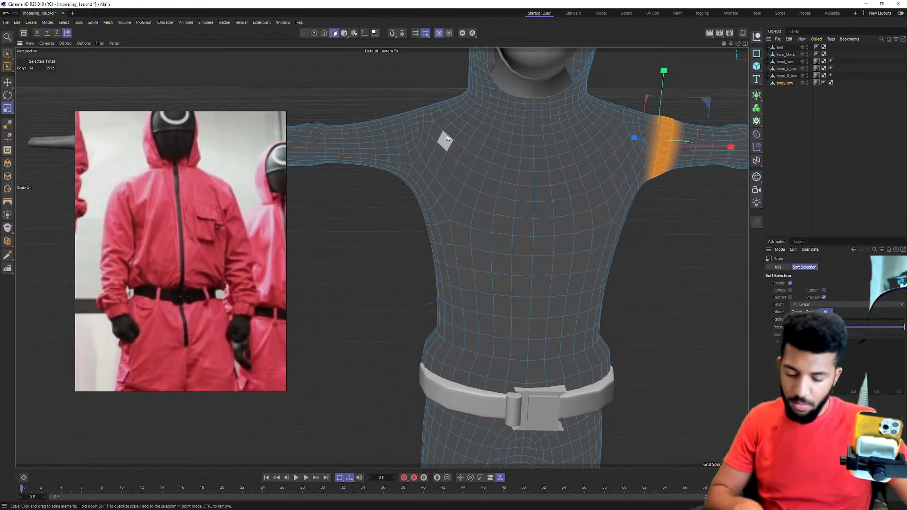
Enlarge the matching polygon loop around the upper right arm near the shoulder with soft selection.
key("ctrl+shift+a")
left_click(392, 142)
left_click_drag(454, 89, 455, 87)
right_click_drag(455, 87, 401, 107, "alt")
left_click_drag(401, 107, 429, 134, "alt")
right_click_drag(429, 134, 460, 150, "alt")
middle_click_drag(460, 149, 400, 174, "alt")
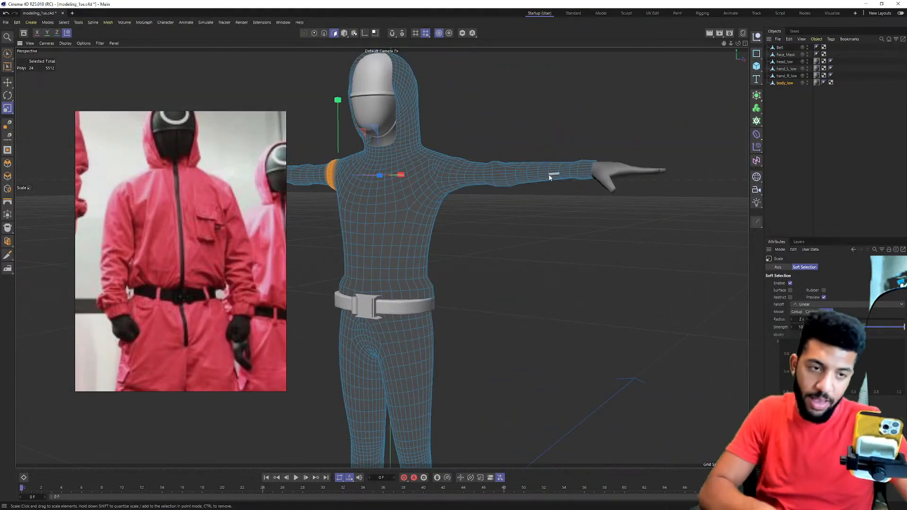
Select a polygon loop on the left forearm a little above the cuff and scale it up slightly with soft selection.
key("u")
key("l")
scroll(567, 168, "up", 6)
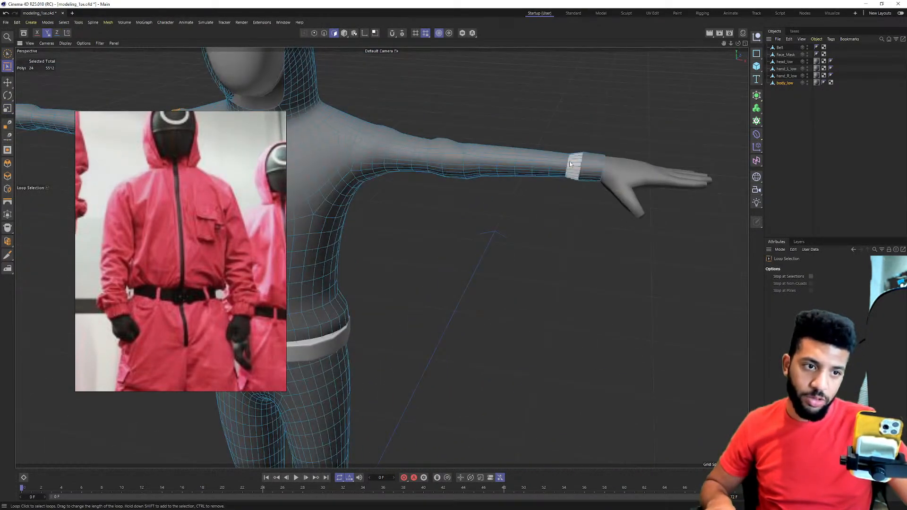
left_click(561, 166)
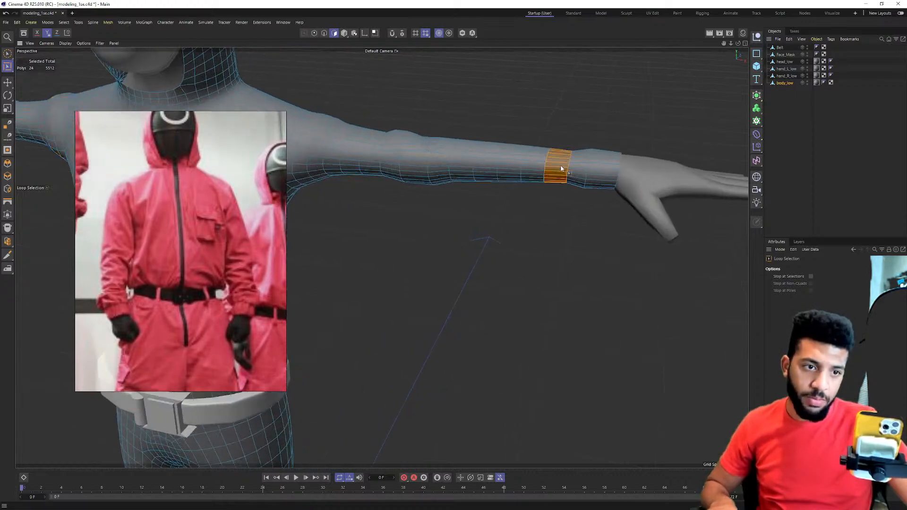
left_click(532, 166)
key("t")
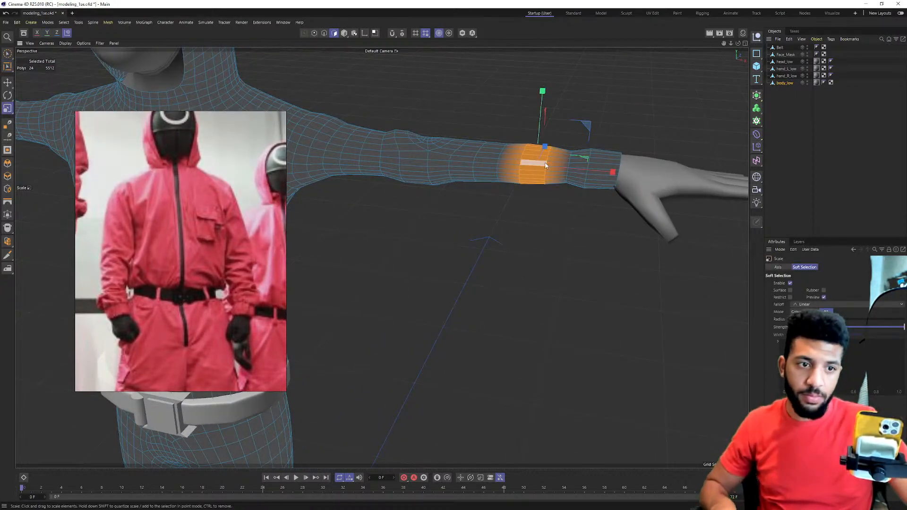
Select the corresponding polygon loop on the right forearm above the cuff and scale it with soft selection.
key("u")
key("l")
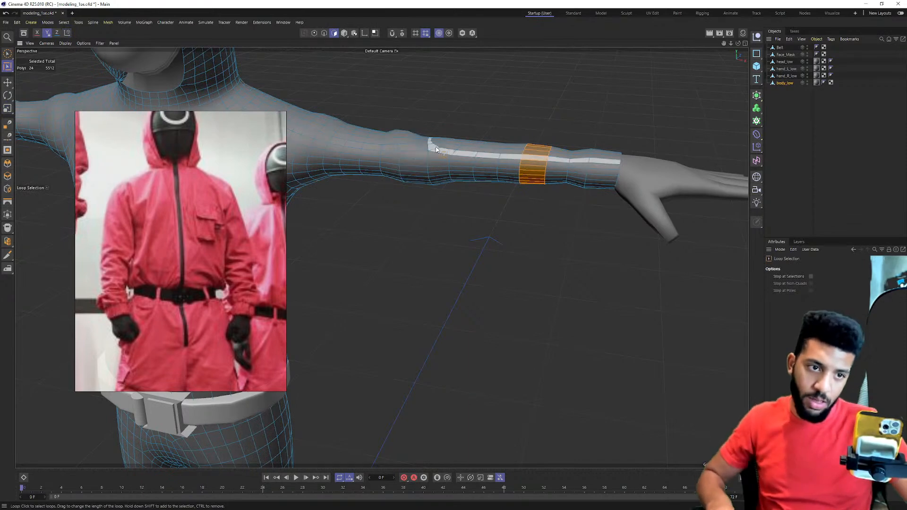
middle_click_drag(426, 148, 685, 155, "alt")
middle_click_drag(285, 168, 541, 203, "alt")
left_click_drag(541, 204, 450, 175, "alt")
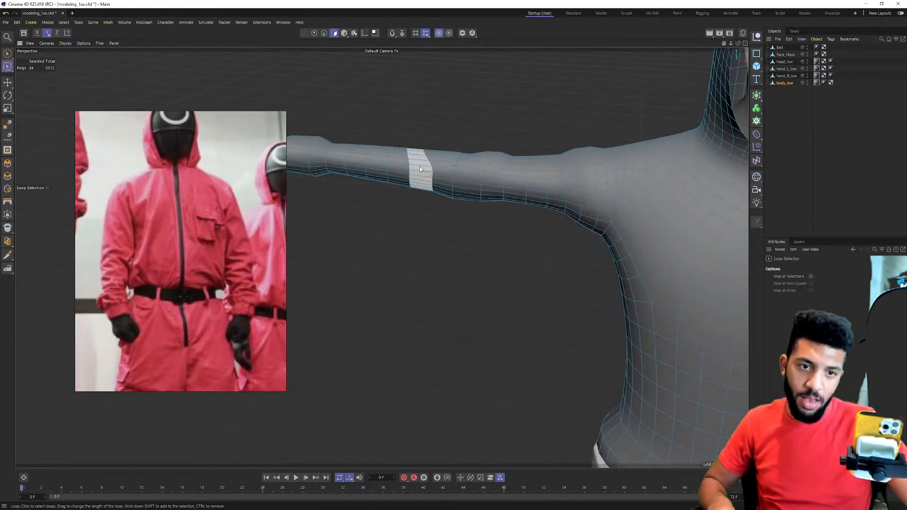
left_click(380, 163)
key("t")
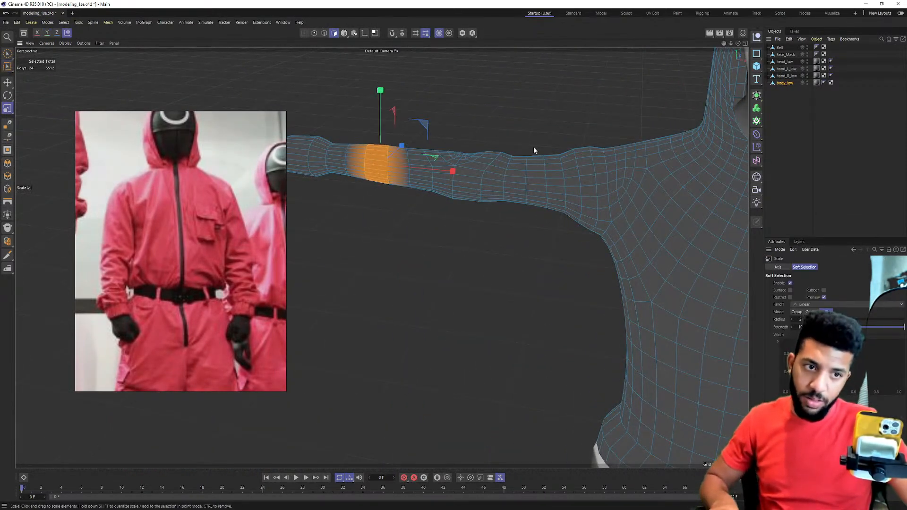
Inspect the torso, shoulders and sleeves from several angles against the reference photo.
middle_click_drag(520, 144, 475, 149, "alt")
key("u")
key("l")
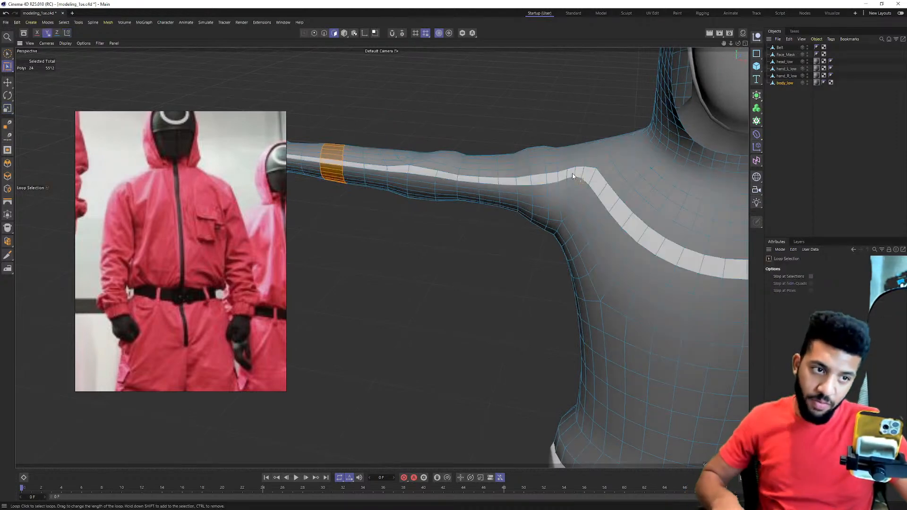
scroll(543, 150, "down", 5)
middle_click_drag(538, 152, 415, 194, "alt")
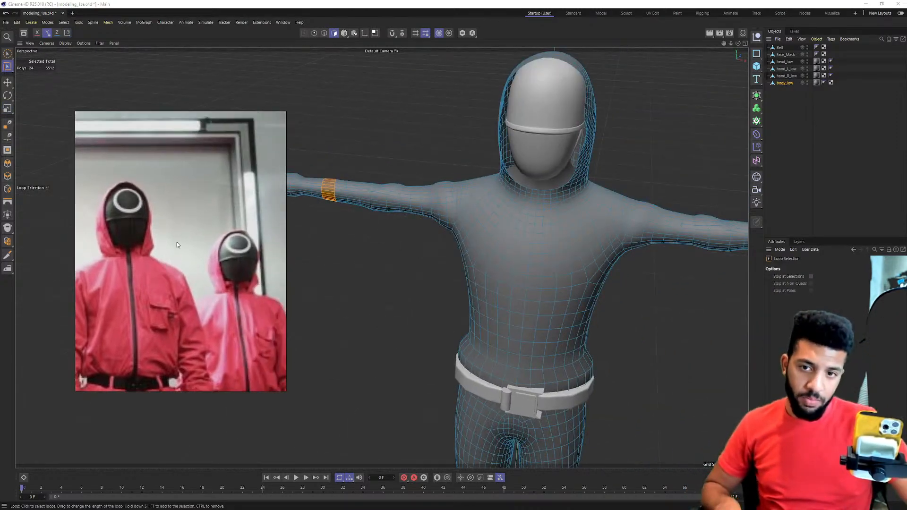
left_click_drag(543, 149, 652, 185, "alt")
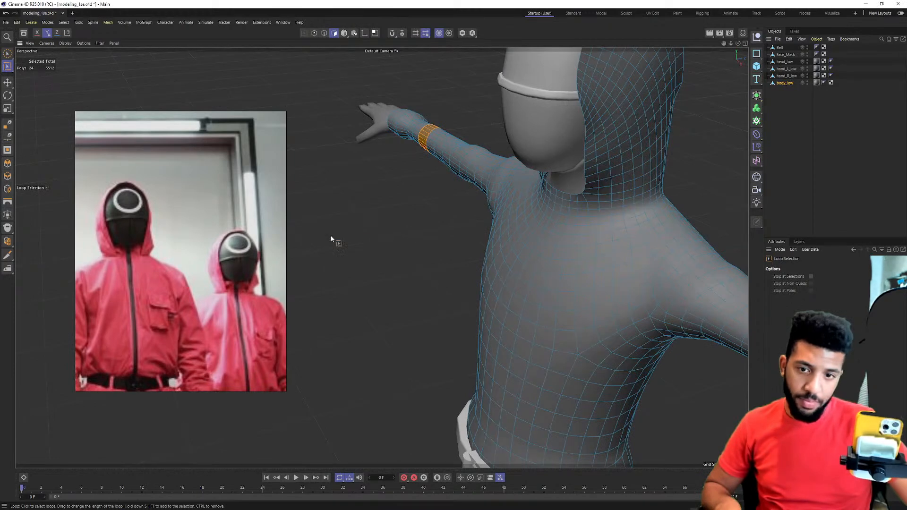
middle_click_drag(530, 265, 537, 200, "alt")
left_click_drag(537, 200, 583, 198, "alt")
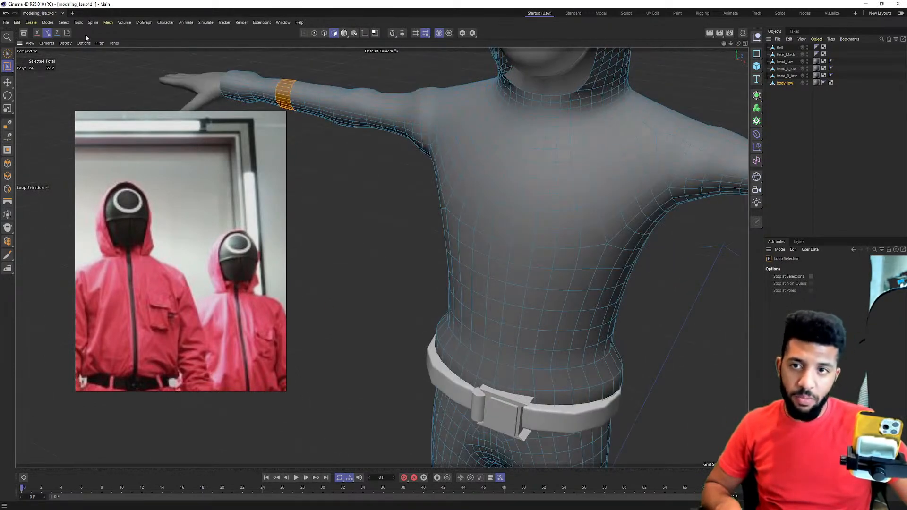
Paint-select a patch of polygons on the left side of the chest with Live Selection and pull it slightly forward with soft selection.
left_click(10, 56)
mouse_move(568, 204)
middle_mouse_down()
mouse_move(607, 204)
mouse_move(575, 227)
middle_mouse_up()
left_click(575, 226)
mouse_move(575, 226)
left_mouse_down("alt")
mouse_move(597, 218)
mouse_move(577, 225)
left_mouse_up("alt")
middle_click_drag(578, 225, 574, 225)
left_click(573, 214)
left_click(581, 224)
left_click(579, 223)
left_click_drag(578, 223, 574, 224, "alt")
left_click(574, 224)
mouse_move(574, 223)
middle_mouse_down()
mouse_move(547, 203)
mouse_move(550, 185)
middle_mouse_up()
left_click(560, 196)
mouse_move(560, 195)
left_mouse_down()
mouse_move(563, 224)
mouse_move(580, 227)
mouse_move(571, 246)
mouse_move(543, 253)
left_mouse_up()
left_click(565, 220)
left_click(555, 221, "shift")
left_click_drag(607, 223, 557, 263, "alt")
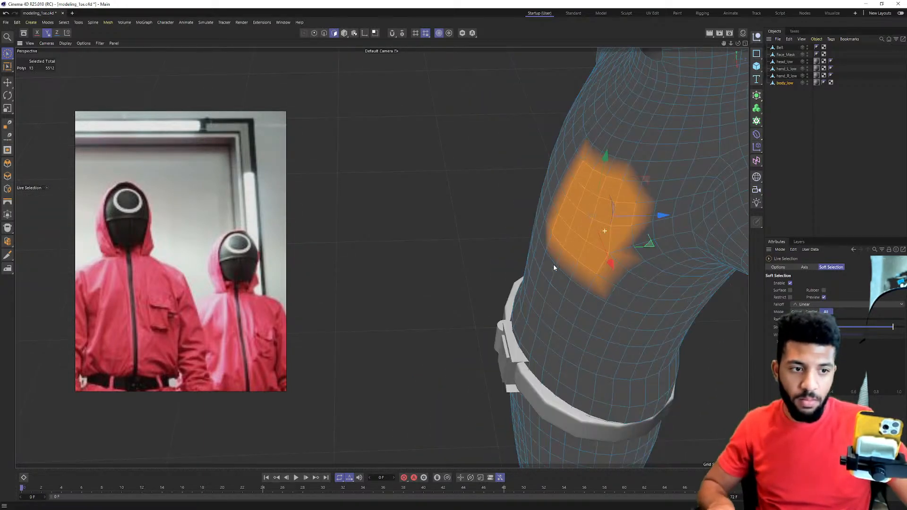
left_click_drag(668, 220, 661, 220)
left_click(486, 155)
Review the whole suit mesh from the front with all polygons selected, clear the selection, and compare it with the reference photo.
left_click_drag(482, 155, 521, 143, "alt")
middle_click_drag(522, 144, 553, 233, "alt")
key("ctrl+a")
right_click_drag(553, 233, 437, 252, "alt")
middle_click_drag(438, 252, 512, 219, "alt")
left_click_drag(512, 219, 629, 229, "alt")
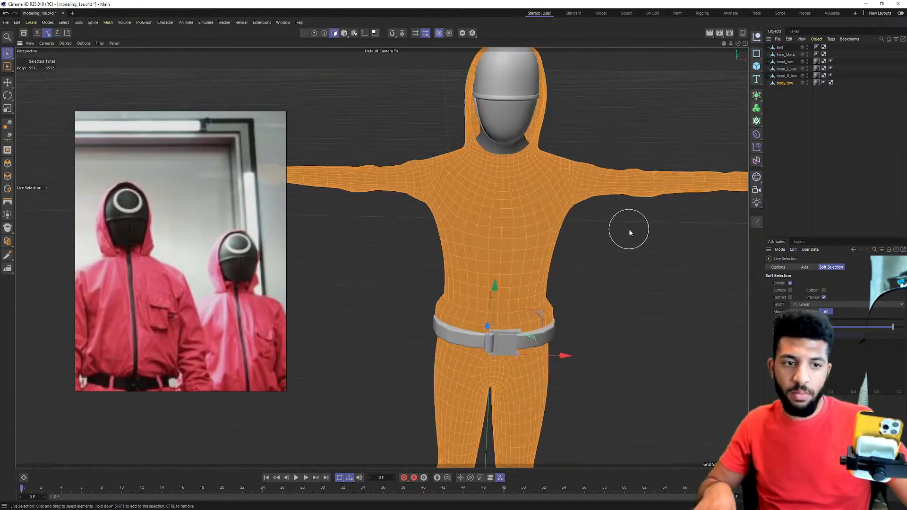
right_click_drag(629, 229, 470, 255, "alt")
middle_click_drag(470, 255, 492, 198, "alt")
left_click(551, 212)
mouse_move(536, 203)
left_mouse_down("alt")
mouse_move(429, 187)
mouse_move(388, 202)
mouse_move(542, 195)
left_mouse_up("alt")
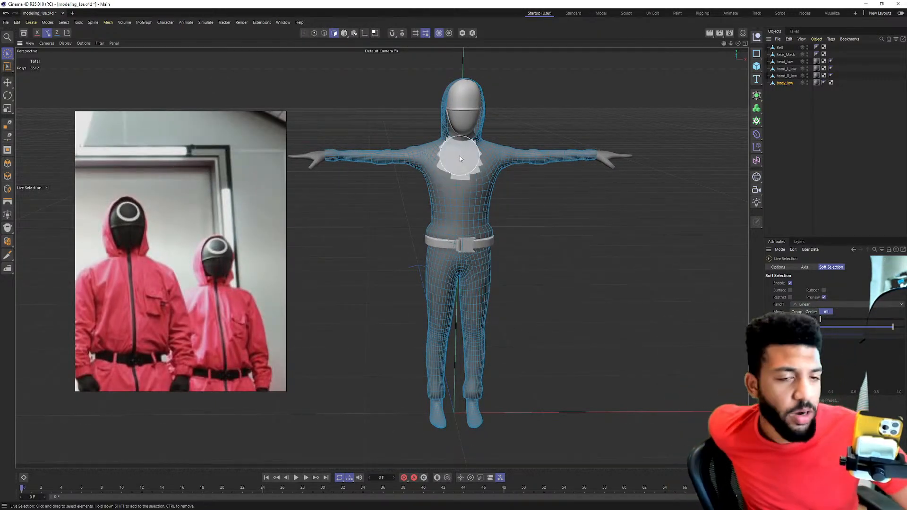
scroll(463, 156, "up", 5)
scroll(453, 175, "up", 3)
scroll(467, 182, "down", 8)
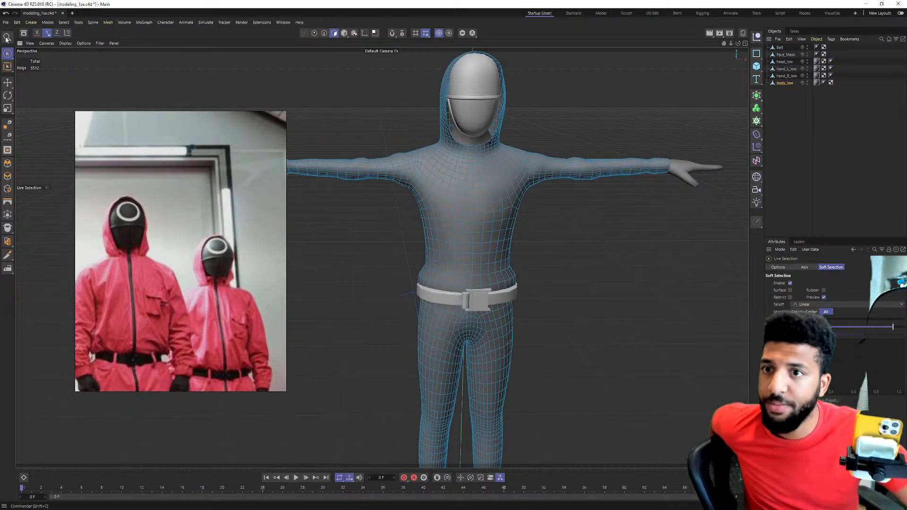
Switch to Model mode and display the viewport in plain Gouraud Shading without lines.
left_click(65, 43)
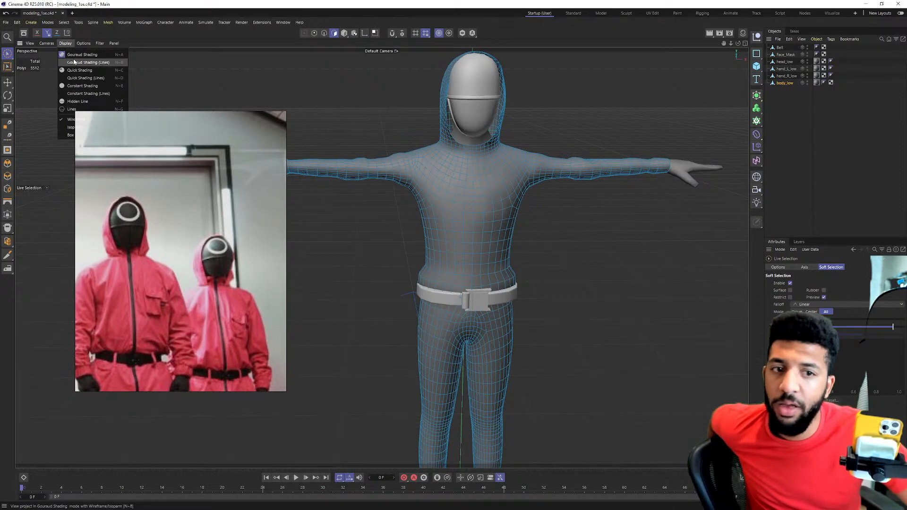
left_click(83, 62)
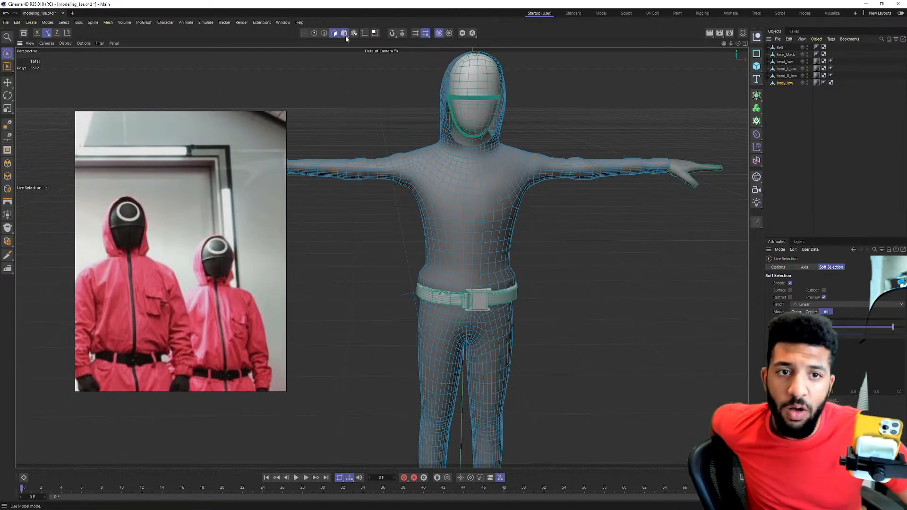
left_click(344, 33)
left_click(65, 43)
left_click(71, 56)
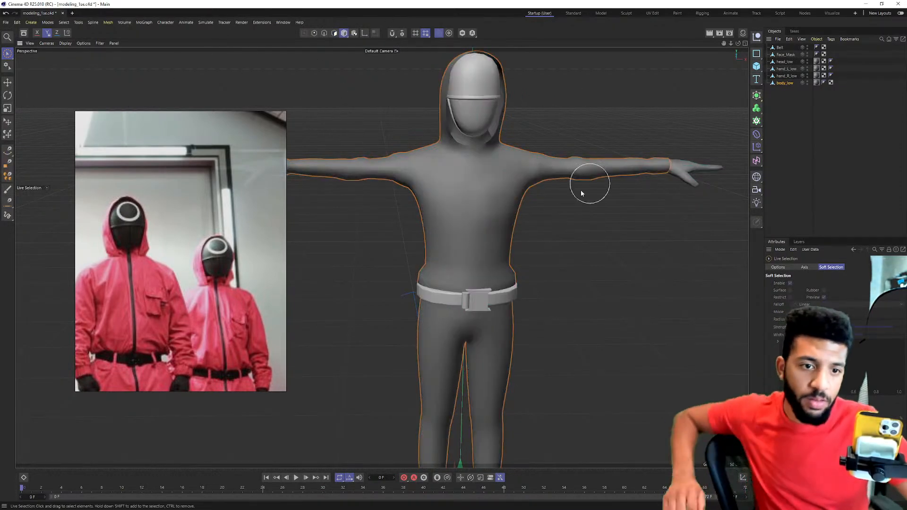
Frame the whole character from the front and save the project under its existing name.
mouse_move(550, 208)
left_mouse_down("alt")
mouse_move(370, 234)
mouse_move(442, 208)
mouse_move(424, 166)
mouse_move(381, 257)
mouse_move(451, 230)
mouse_move(637, 210)
mouse_move(440, 222)
mouse_move(560, 217)
mouse_move(545, 212)
left_mouse_up("alt")
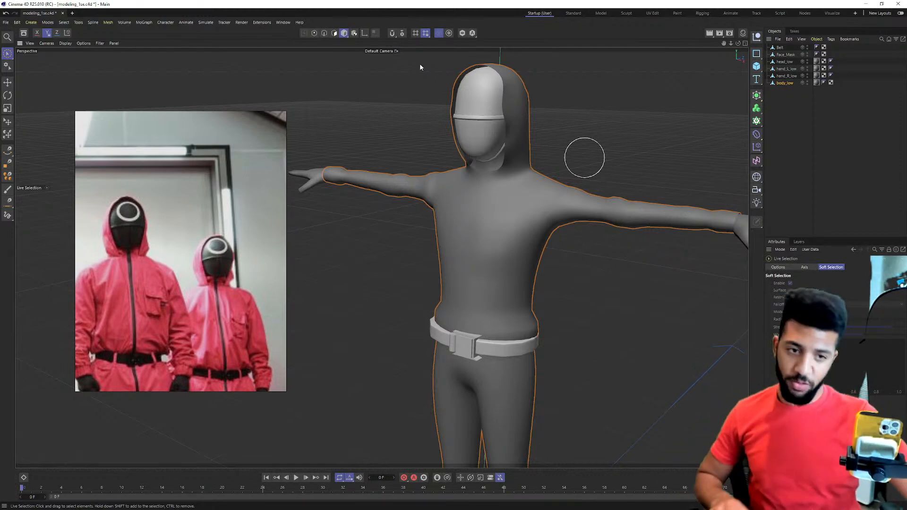
scroll(552, 264, "down", 4)
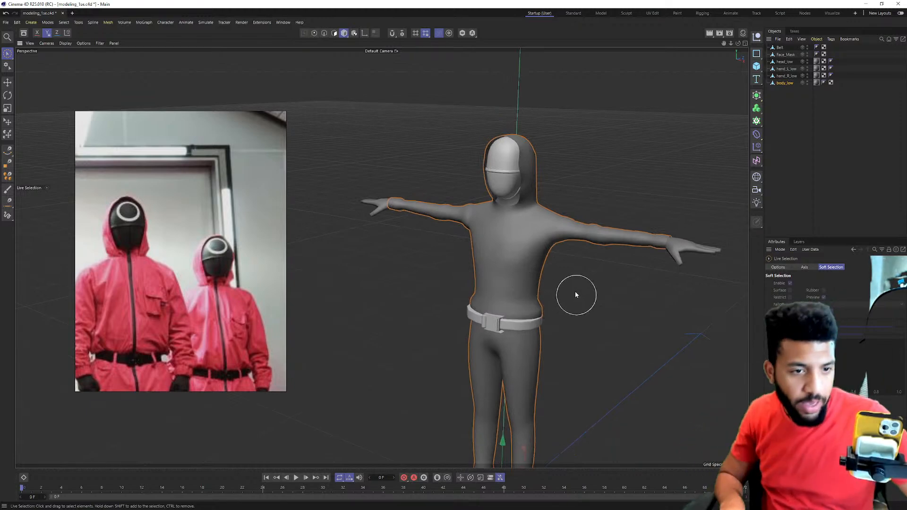
left_click_drag(576, 295, 581, 248, "alt")
left_click(5, 22)
left_click(25, 92)
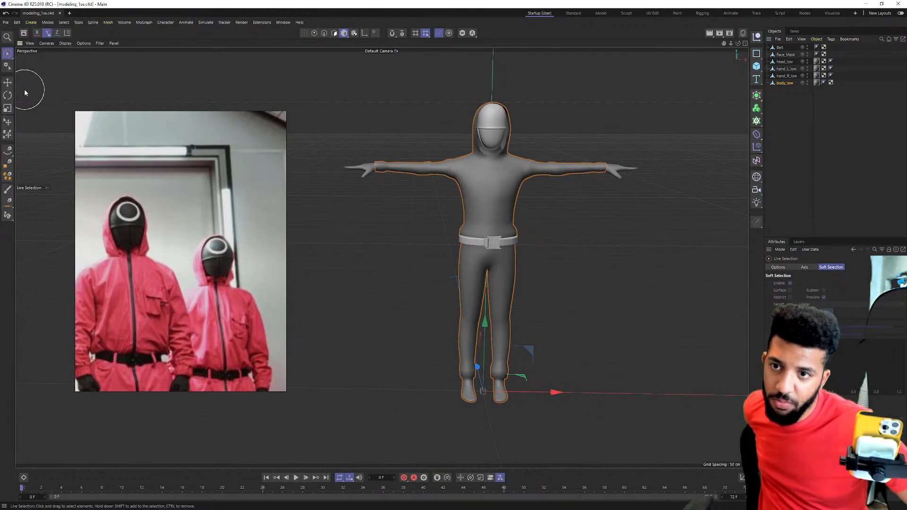
Select head_low and switch the workspace to the UV Edit layout.
left_click(805, 102)
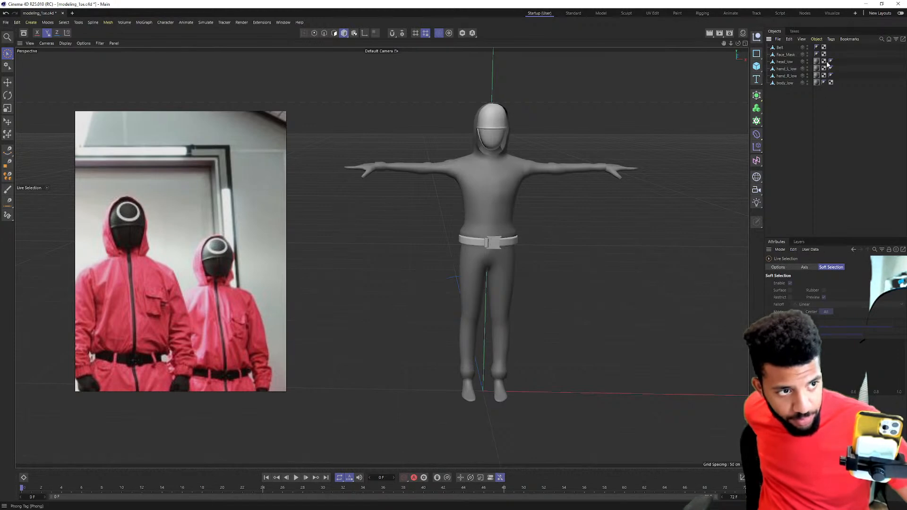
left_click(783, 83)
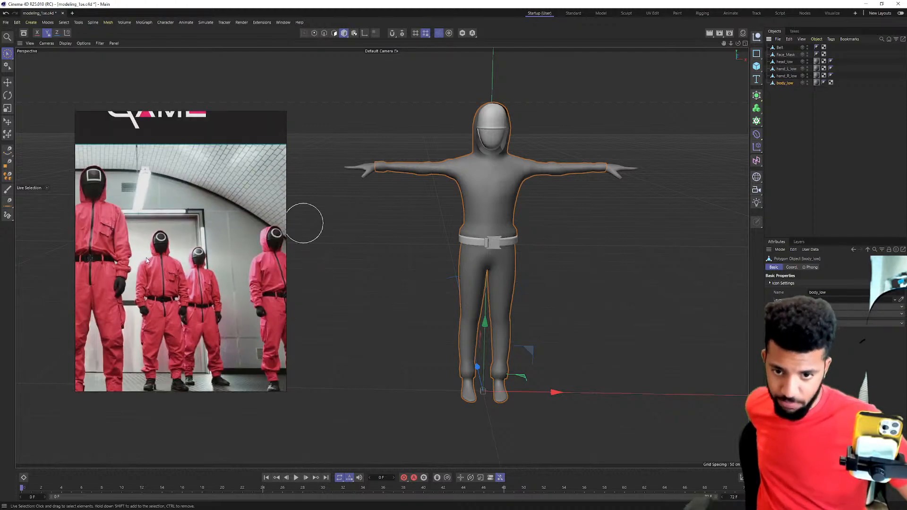
left_click(791, 76)
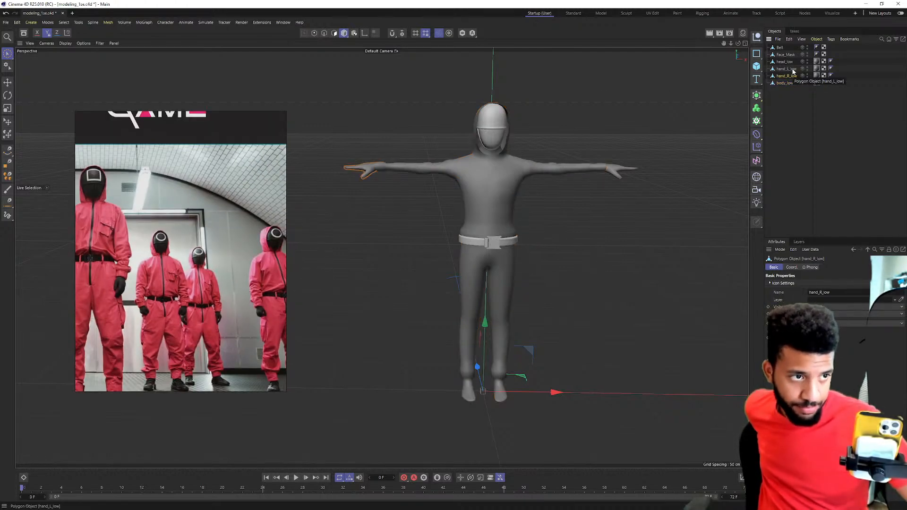
scroll(536, 350, "up", 3)
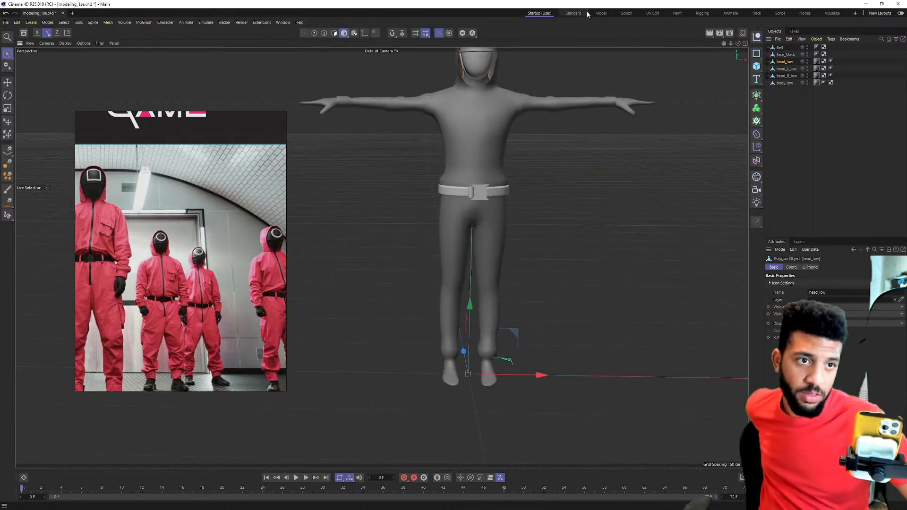
left_click(584, 13)
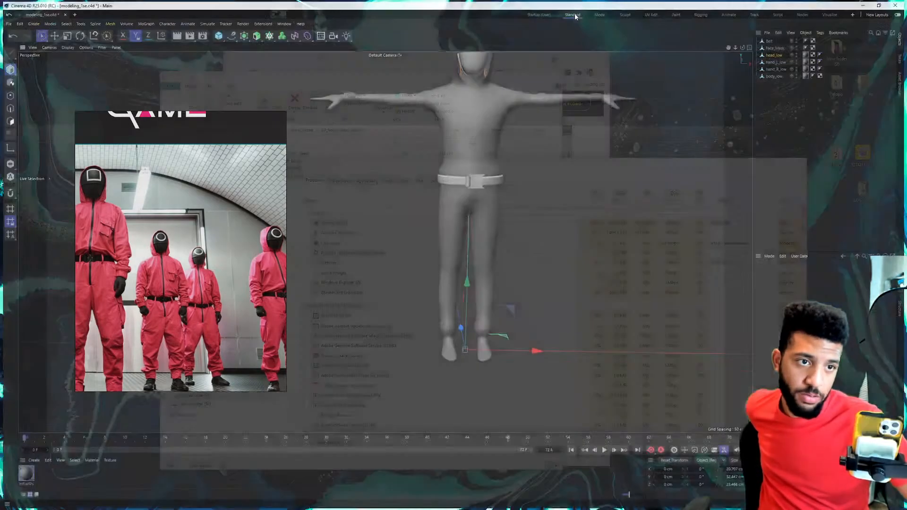
left_click(652, 13)
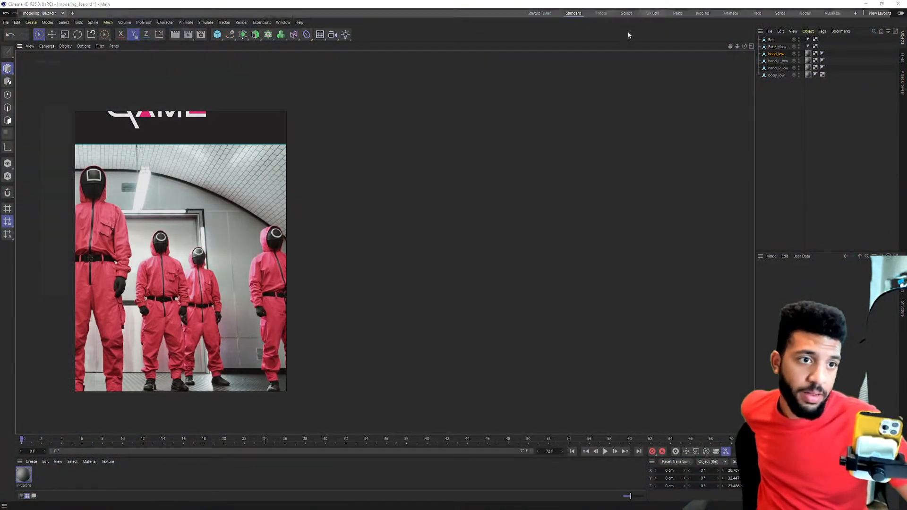
Select head_low, hand_L_low, hand_R_low and body_low together to show their UV islands in one UV view.
left_click(773, 62)
left_click(774, 54)
left_click(775, 61, "ctrl")
left_click(776, 68, "ctrl")
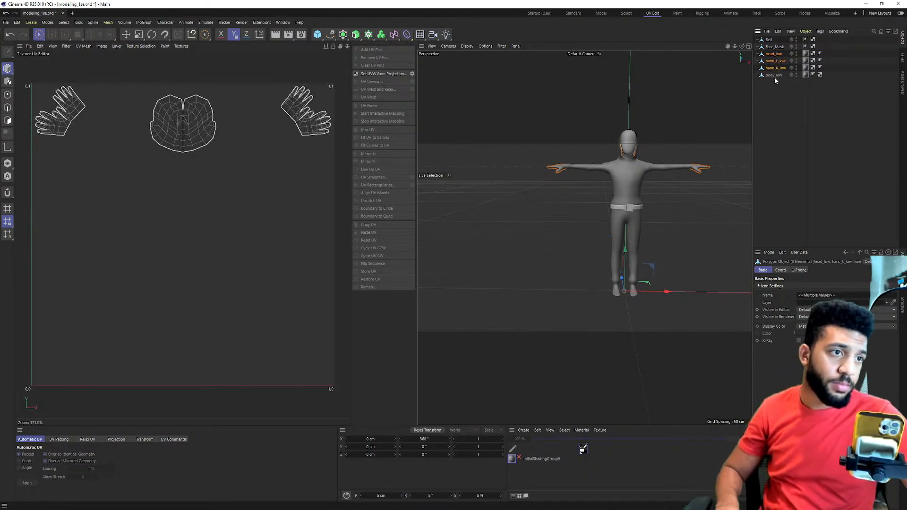
left_click(773, 75, "ctrl")
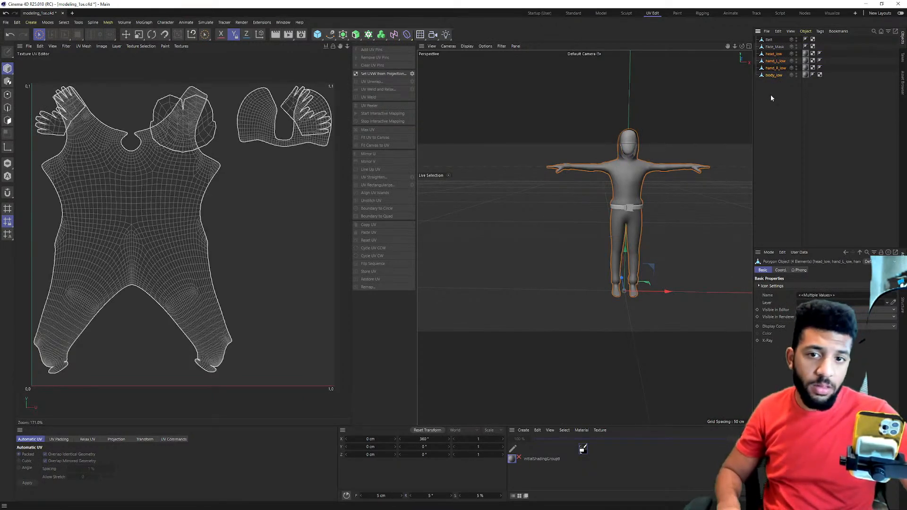
Select all polygons of head_low, hand_L_low and hand_R_low together in Polygon mode.
left_click(775, 55)
left_click(775, 61, "ctrl")
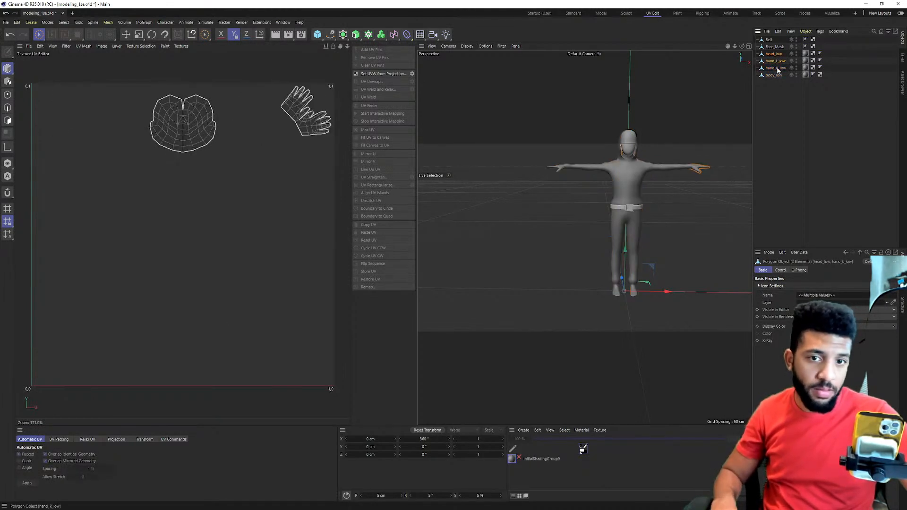
left_click(776, 68, "ctrl")
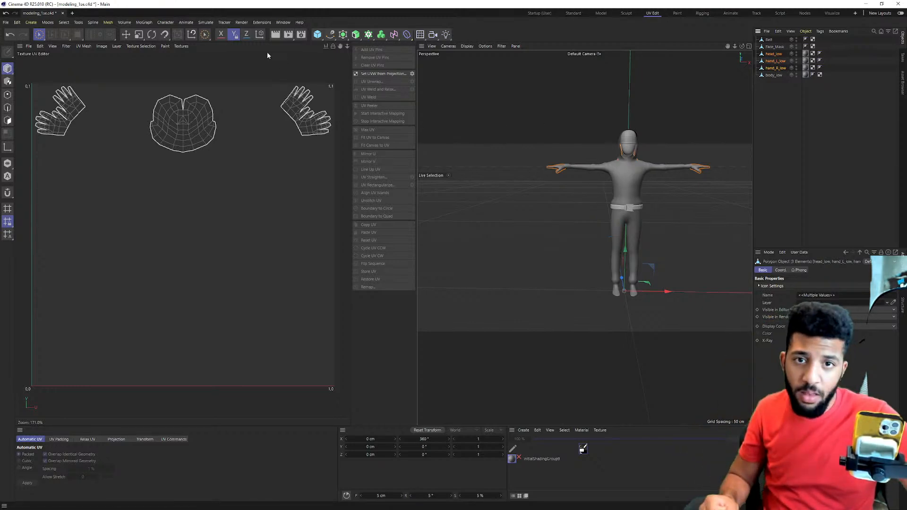
left_click(7, 121)
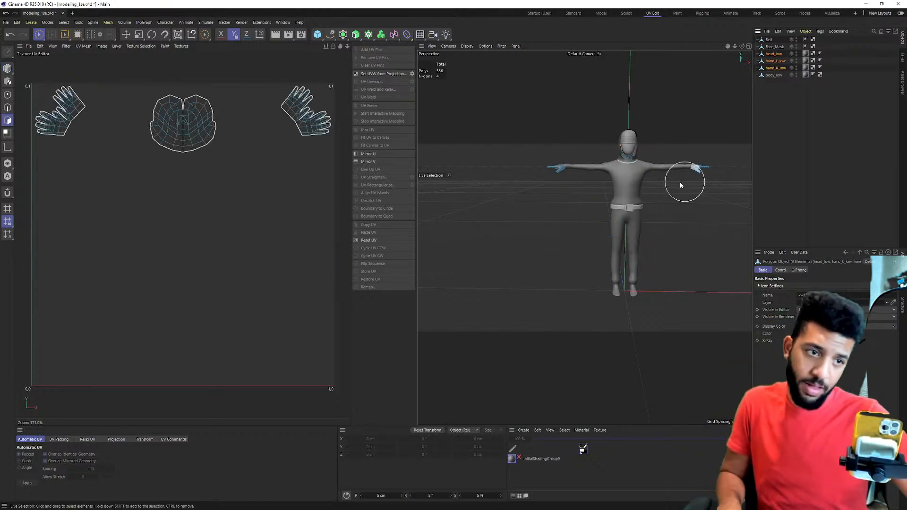
key("ctrl+a")
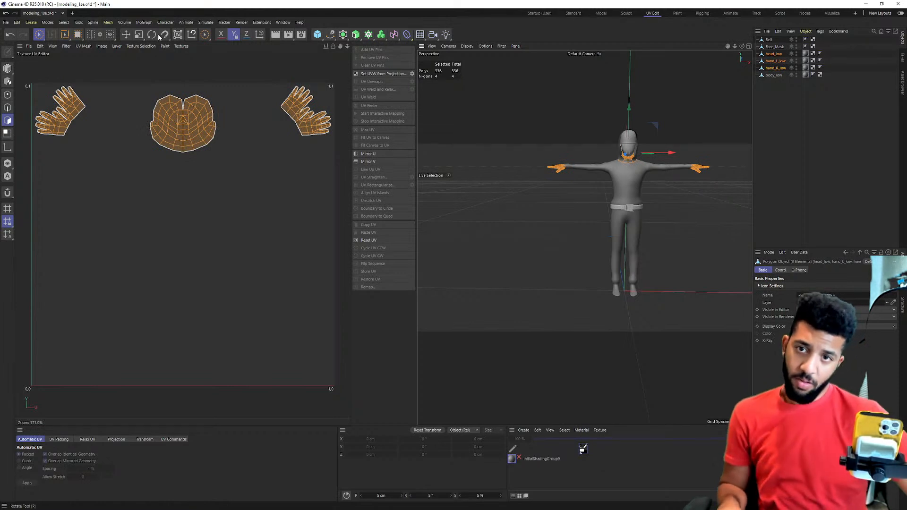
Rotate the head and hand UV islands together by -90° with UV Transform and move them toward the tile's right side.
left_click(177, 36)
left_click_drag(333, 84, 212, 242)
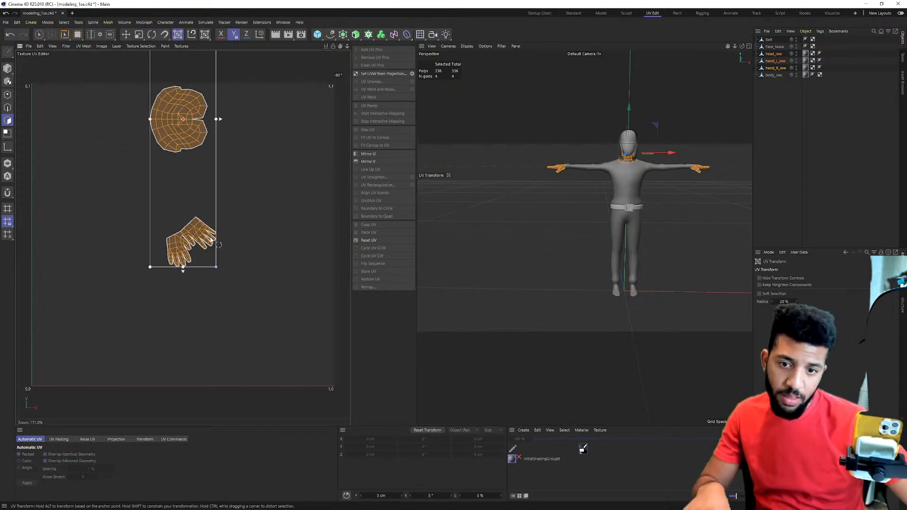
left_click_drag(168, 139, 266, 278)
Stack the two hand islands closely above and below the head island and shift the whole column lower in the UV tile.
left_click(328, 231)
double_click(274, 247)
left_click_drag(283, 243, 289, 199)
double_click(273, 384)
left_click_drag(274, 385, 270, 304)
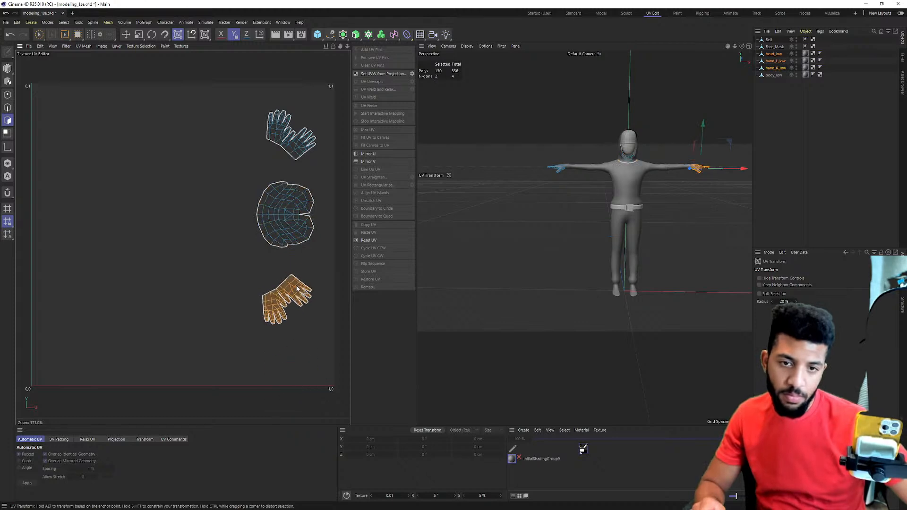
double_click(302, 141)
double_click(286, 218, "shift")
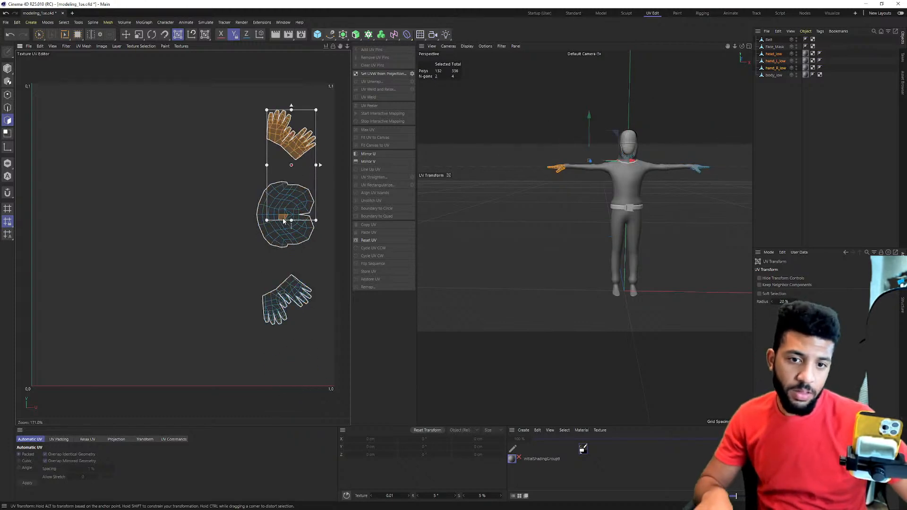
double_click(293, 283, "shift")
left_click_drag(297, 261, 303, 305)
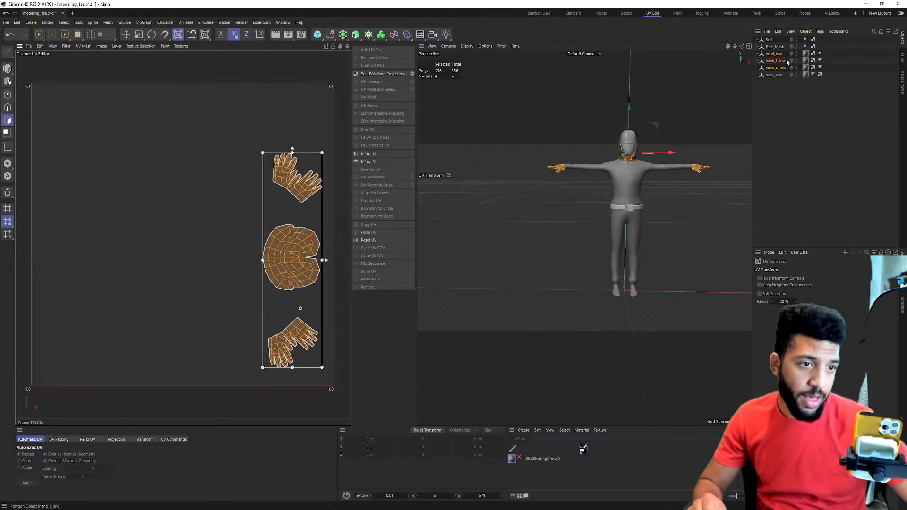
Display head_low, both hands and body_low in one UV view and fit the head and hand islands beside the body island.
scroll(633, 215, "up", 5)
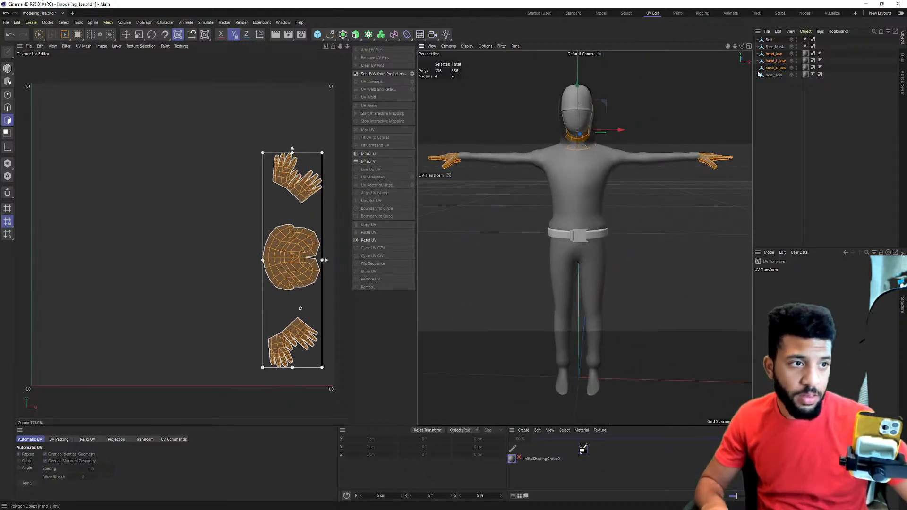
left_click(773, 75)
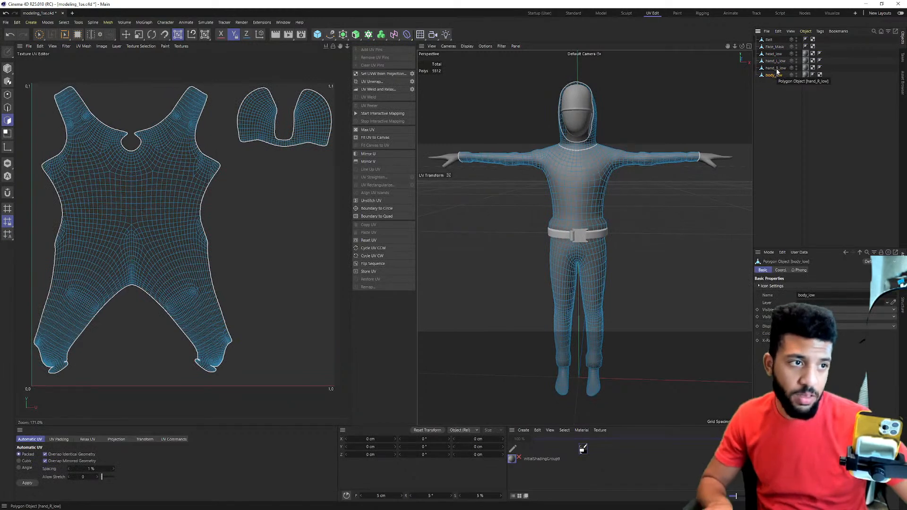
left_click(777, 69, "ctrl")
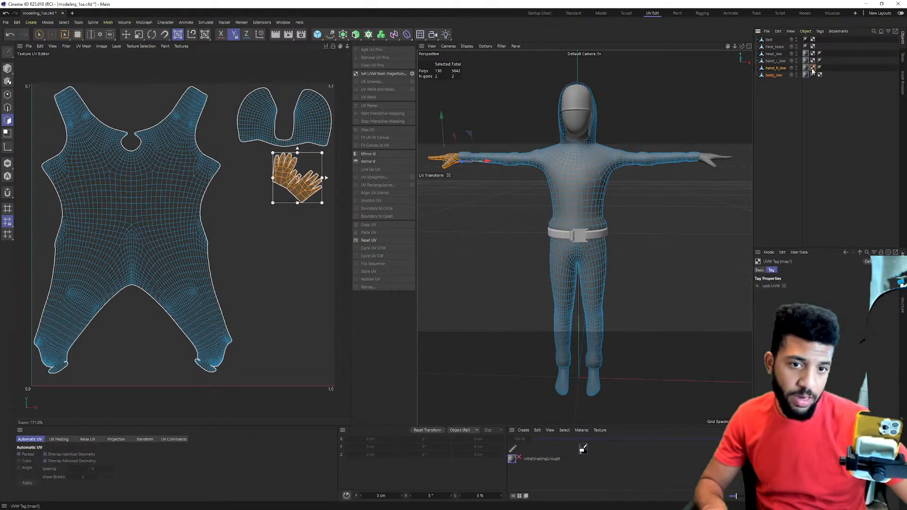
left_click(825, 81)
left_click(777, 69)
left_click(774, 75, "ctrl")
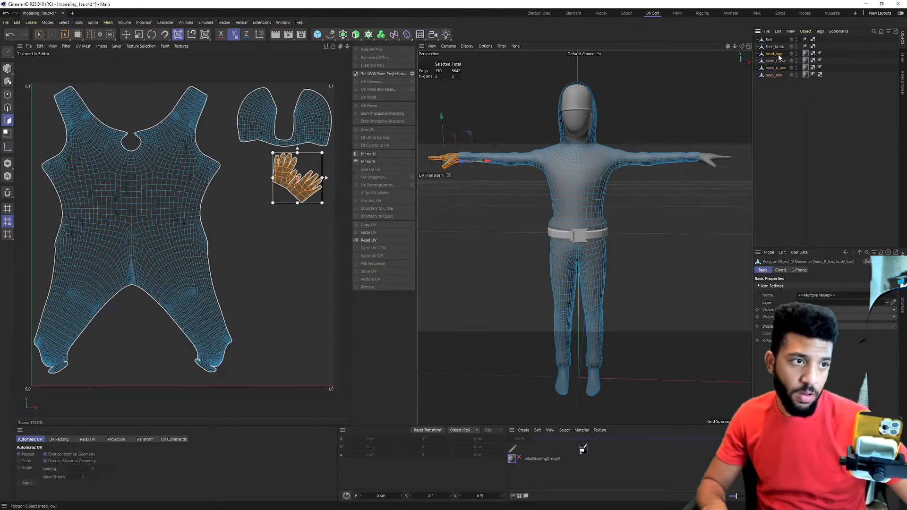
left_click(779, 55)
left_click(776, 75, "shift")
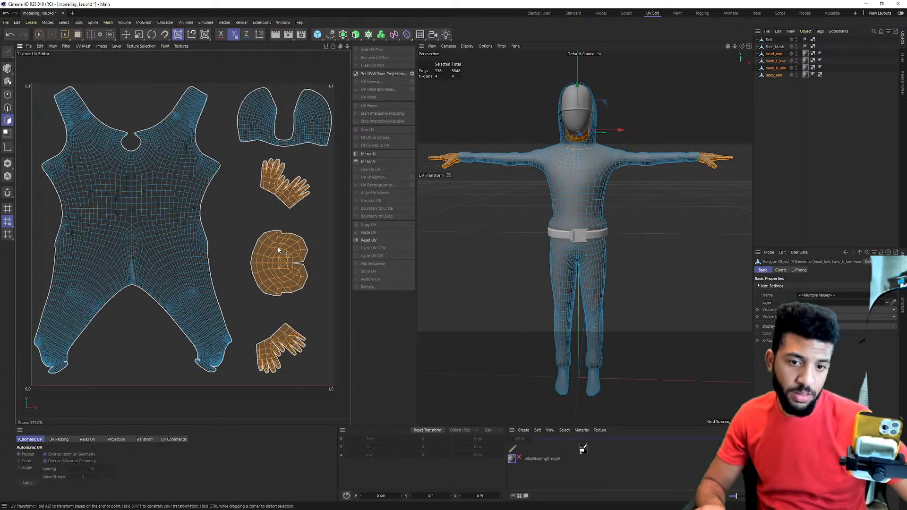
scroll(308, 161, "up", 1)
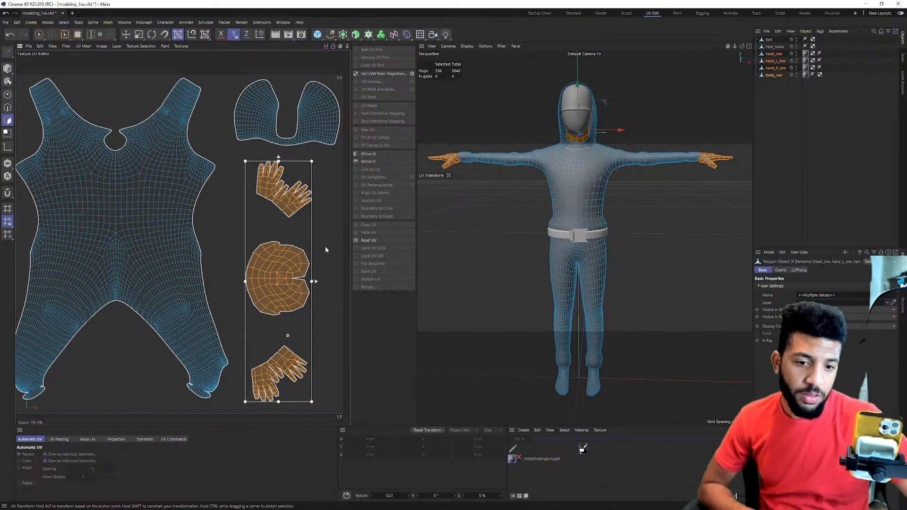
Move the lower hand island next to the upper one and place the head island in the UV tile's lower-right corner.
left_click_drag(313, 203, 257, 144)
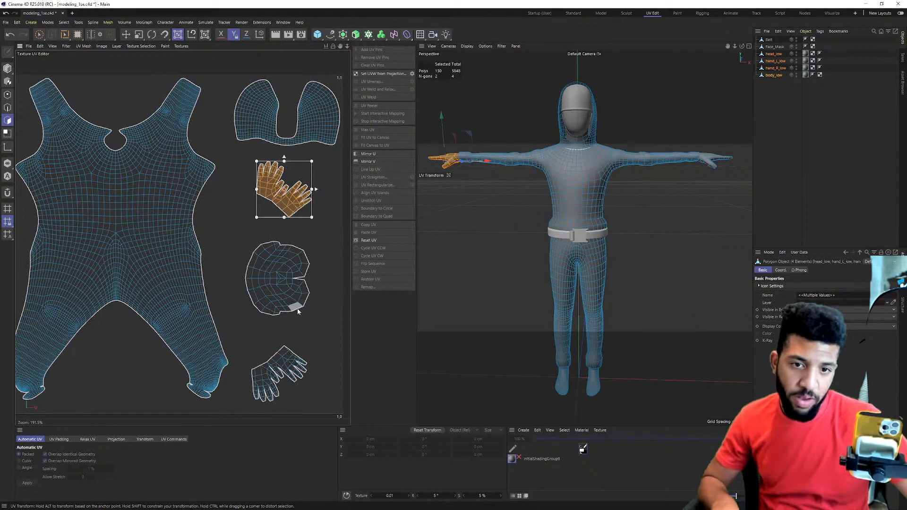
double_click(289, 361, "shift")
left_click(327, 204)
double_click(290, 193)
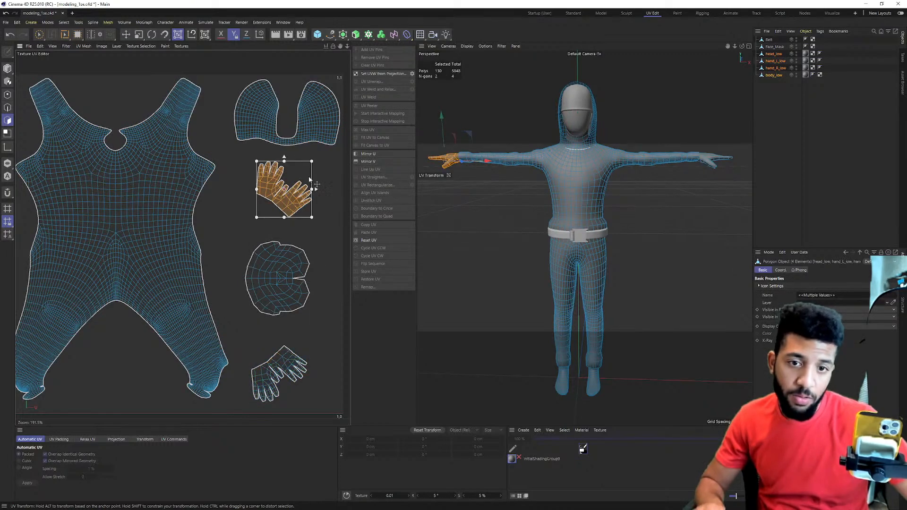
double_click(287, 360)
left_click_drag(287, 361, 249, 209)
double_click(277, 259)
left_click_drag(278, 259, 307, 347)
Stack the two hand islands and enlarge them together to fill the space between the hood and head islands.
double_click(252, 215)
double_click(283, 191, "shift")
left_click(313, 262)
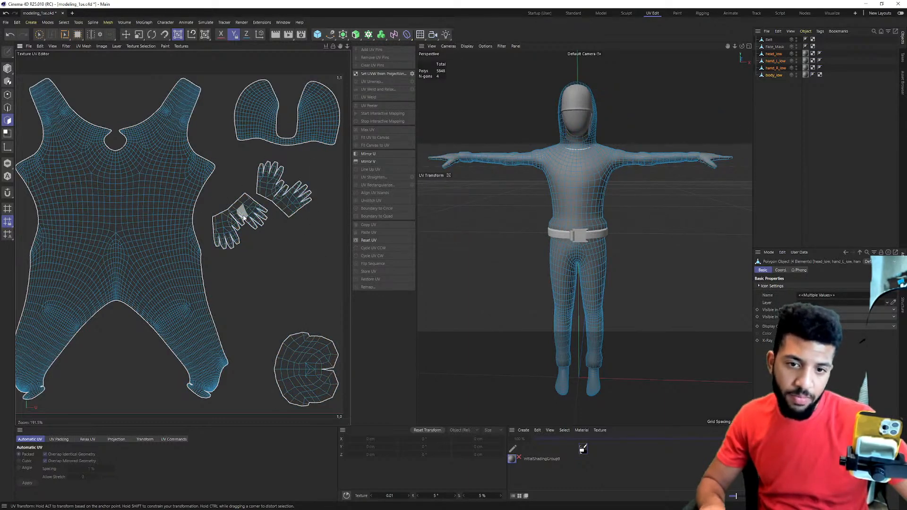
double_click(248, 210)
left_click_drag(249, 210, 301, 239)
double_click(293, 206, "shift")
left_click_drag(258, 280, 210, 362)
left_click_drag(284, 218, 303, 204)
left_click_drag(228, 348, 225, 354)
left_click_drag(267, 207, 267, 210)
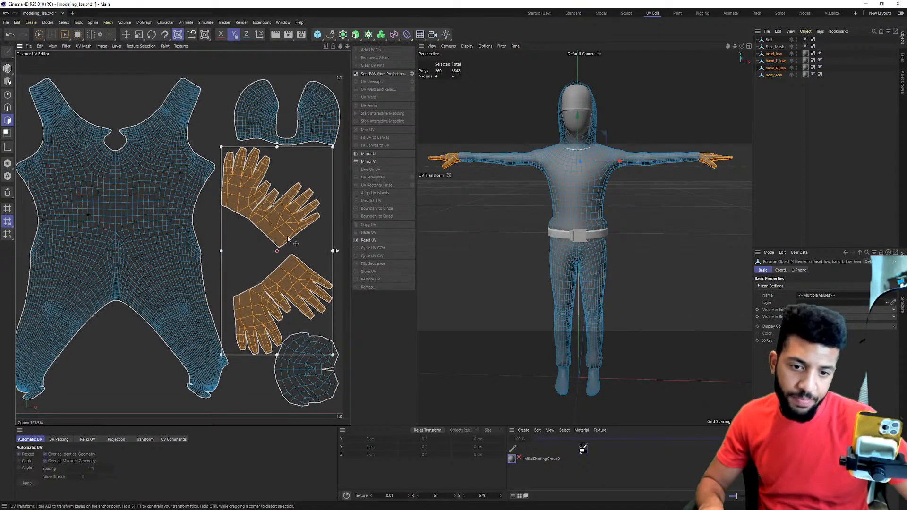
left_click(210, 208)
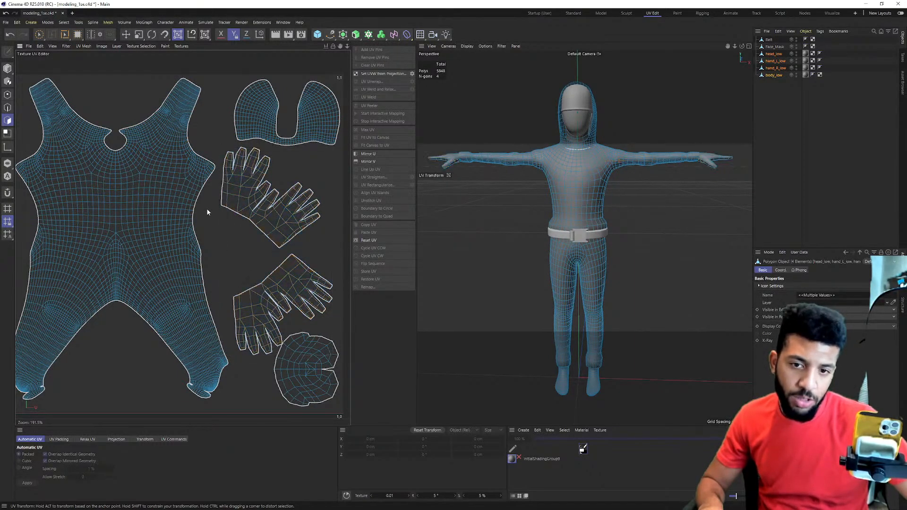
Nudge the head island closer to the tile's corner and rotate each hand island until its fingers point upward.
left_click(316, 354)
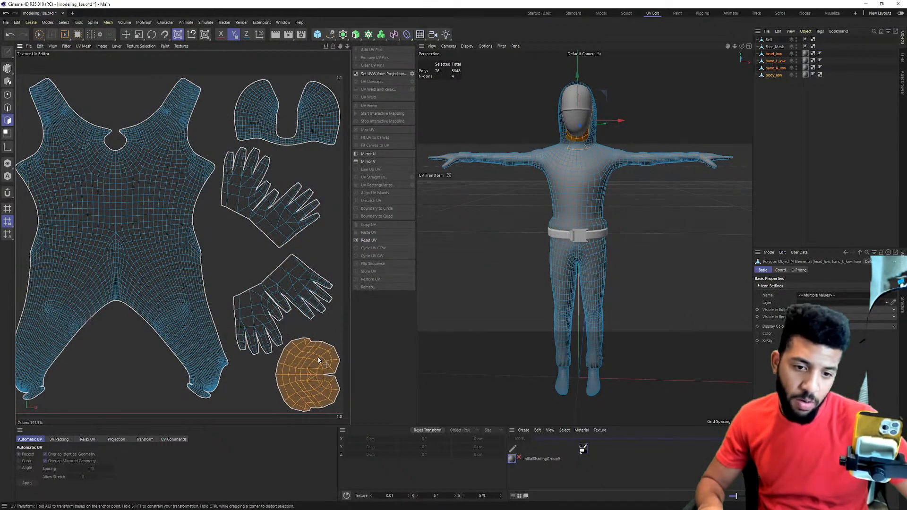
left_click(286, 289)
double_click(285, 289)
left_click_drag(338, 254, 207, 322)
left_click_drag(293, 314, 287, 287)
double_click(293, 203)
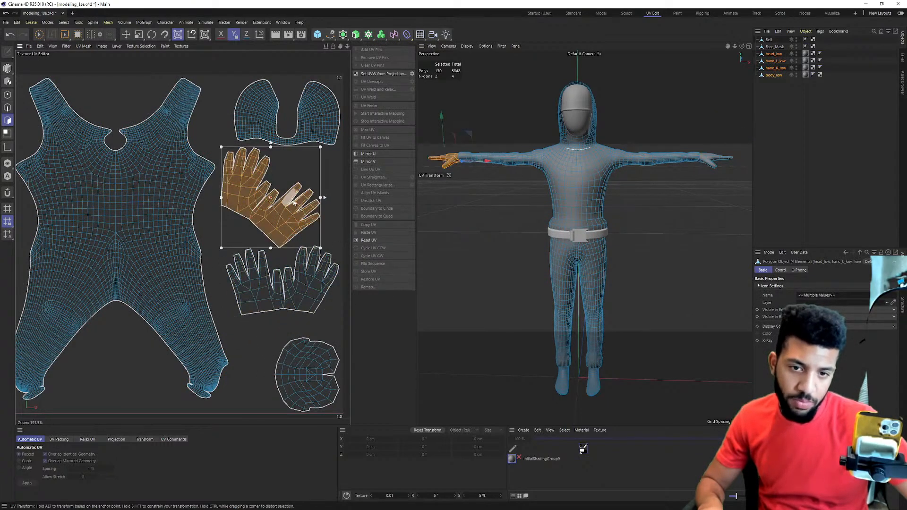
left_click_drag(324, 150, 334, 161)
Reposition and enlarge both hand islands together, and nudge the lower hand island up, clear of the head island.
double_click(298, 279, "shift")
left_click_drag(308, 220, 311, 234)
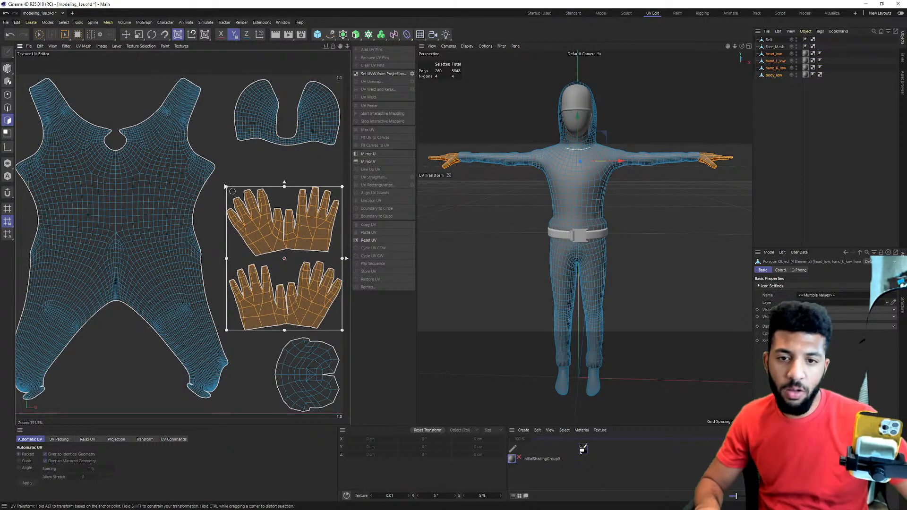
left_click_drag(226, 187, 208, 164)
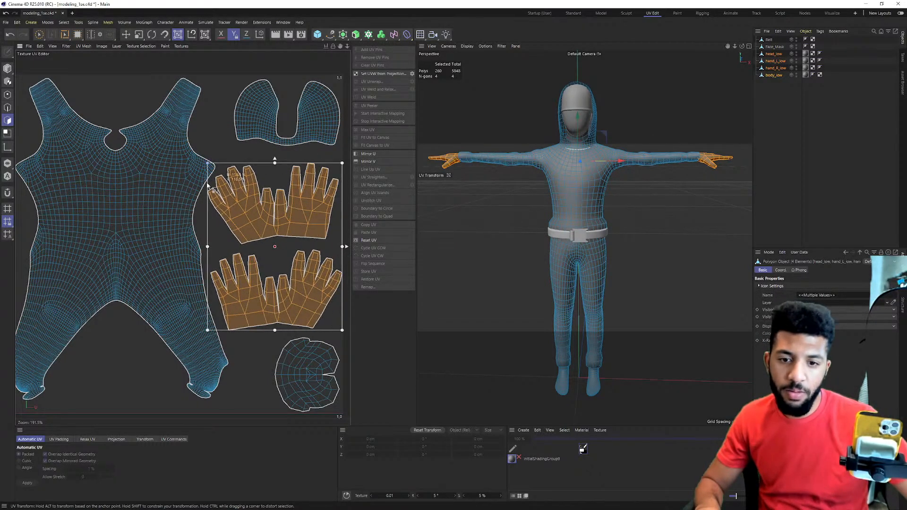
left_click(214, 112)
double_click(304, 290)
left_click_drag(305, 289, 310, 280)
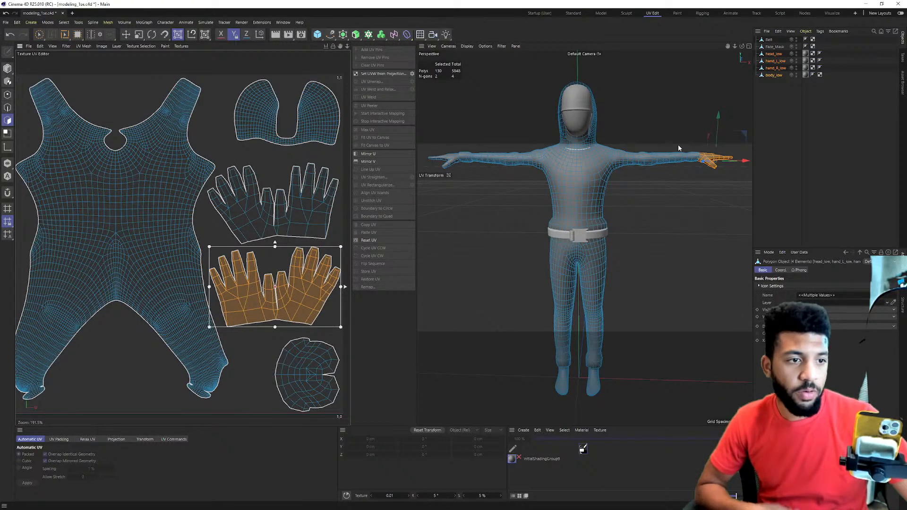
Examine the jumpsuit's torso and arms in the viewport against the reference photo of the red jumpsuit.
scroll(678, 148, "up", 2)
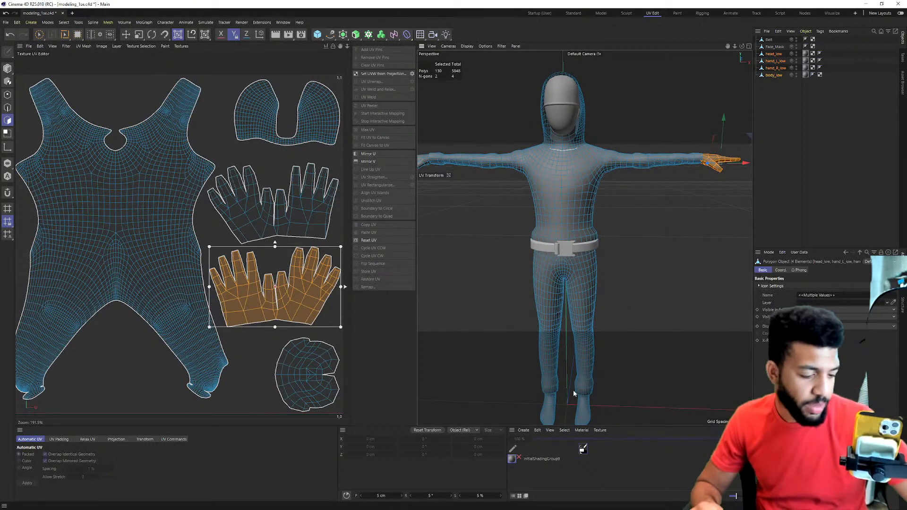
scroll(577, 381, "down", 1)
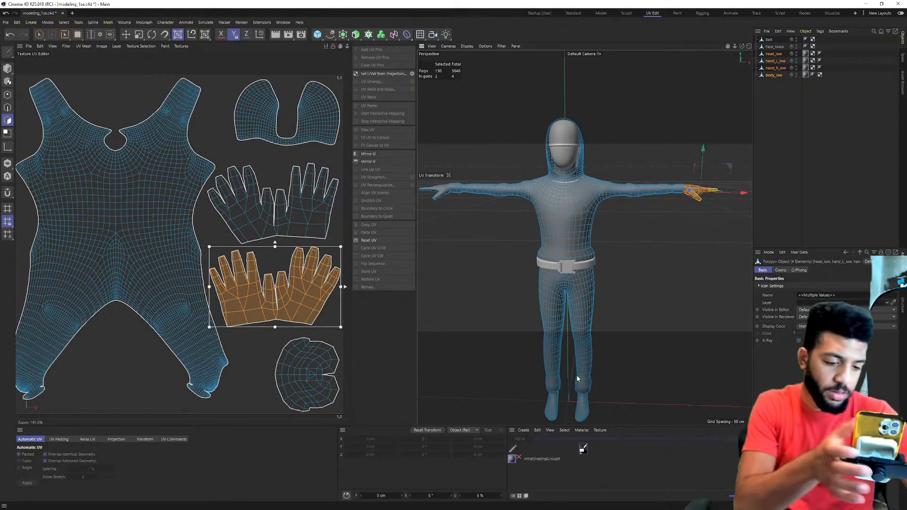
scroll(587, 213, "up", 6)
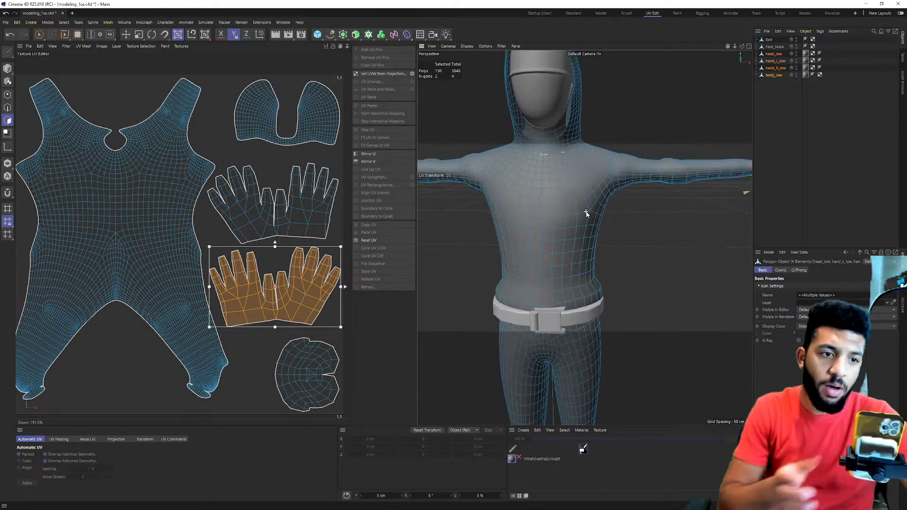
scroll(560, 241, "up", 3)
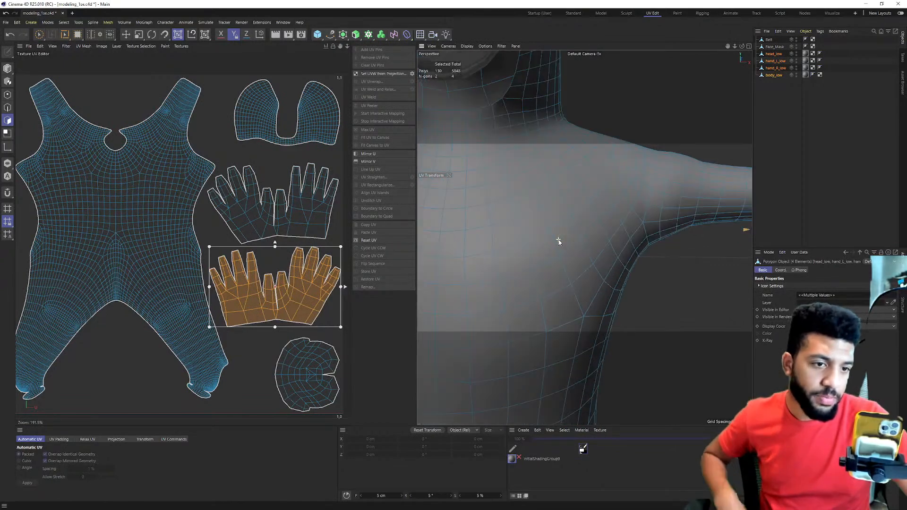
scroll(560, 241, "down", 1)
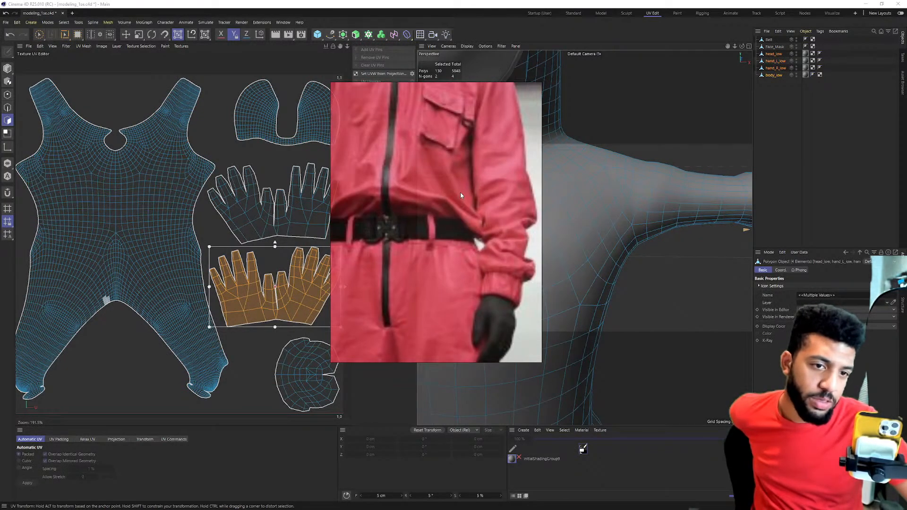
right_click_drag(460, 193, 0, 265)
scroll(449, 255, "down", 7)
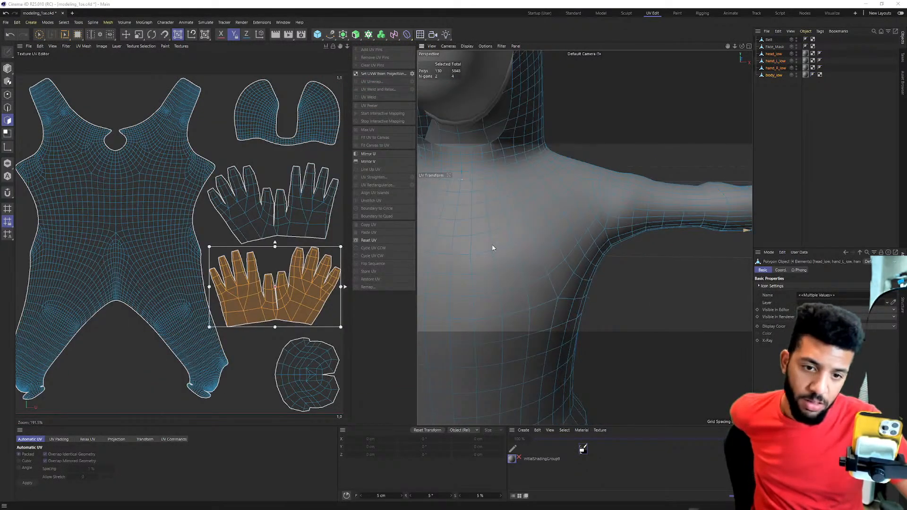
scroll(522, 253, "down", 2)
middle_click_drag(527, 256, 576, 200, "alt")
mouse_move(577, 201)
left_mouse_down("alt")
mouse_move(461, 209)
mouse_move(570, 219)
mouse_move(566, 199)
left_mouse_up("alt")
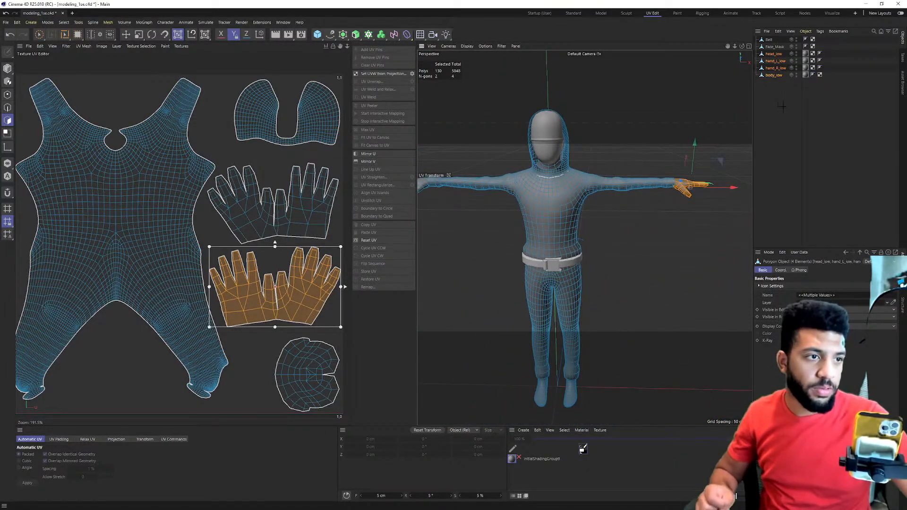
Inspect the UV layouts of Face_Mask and Belt one after the other.
left_click(783, 107)
left_click(774, 47)
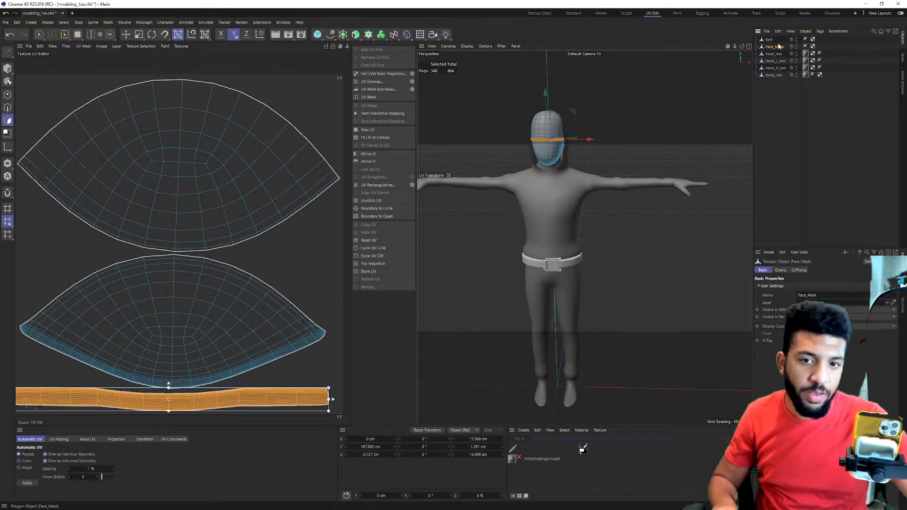
left_click(770, 40)
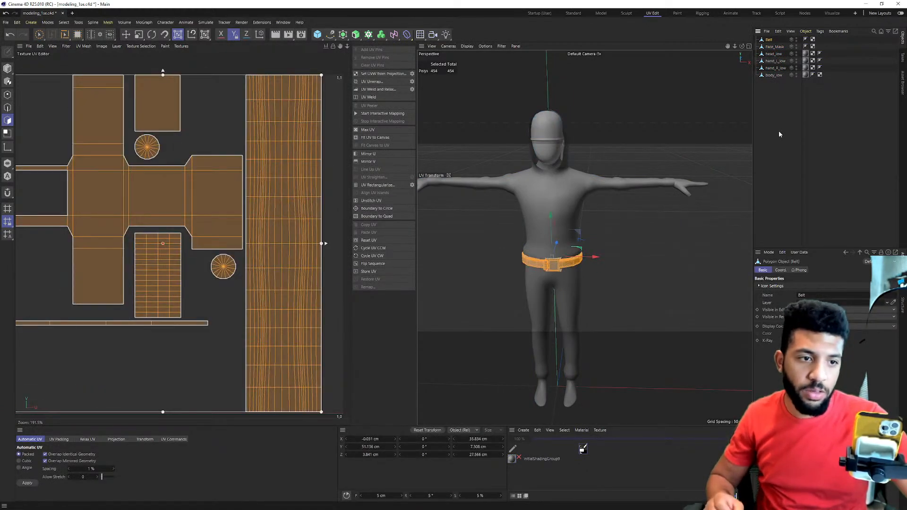
left_click(770, 48)
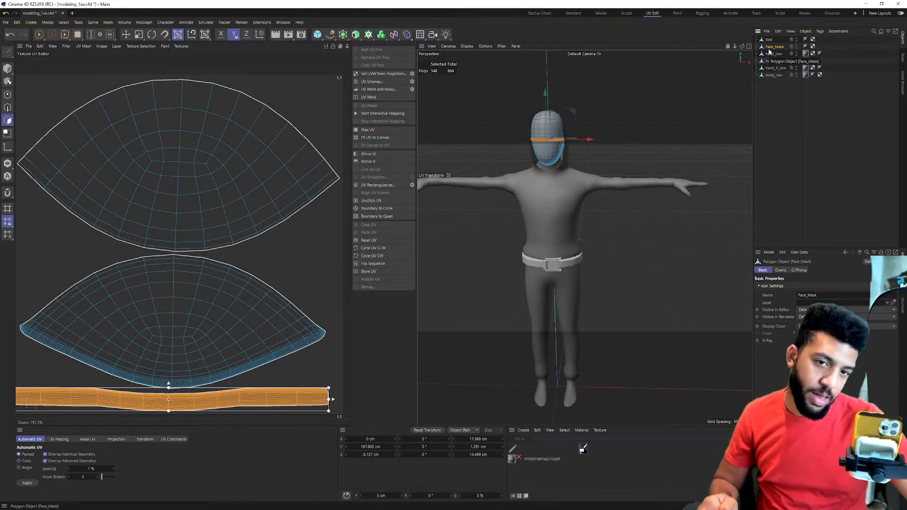
left_click(771, 40)
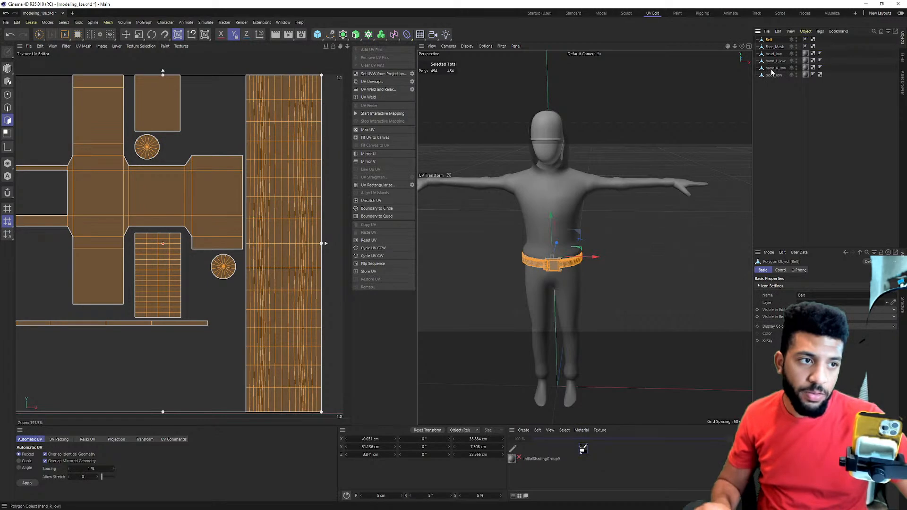
Examine the UV layouts of body_low, both hands and head_low together in the same UV tile.
left_click(772, 76)
left_click(777, 61, "shift")
left_click(777, 57, "shift")
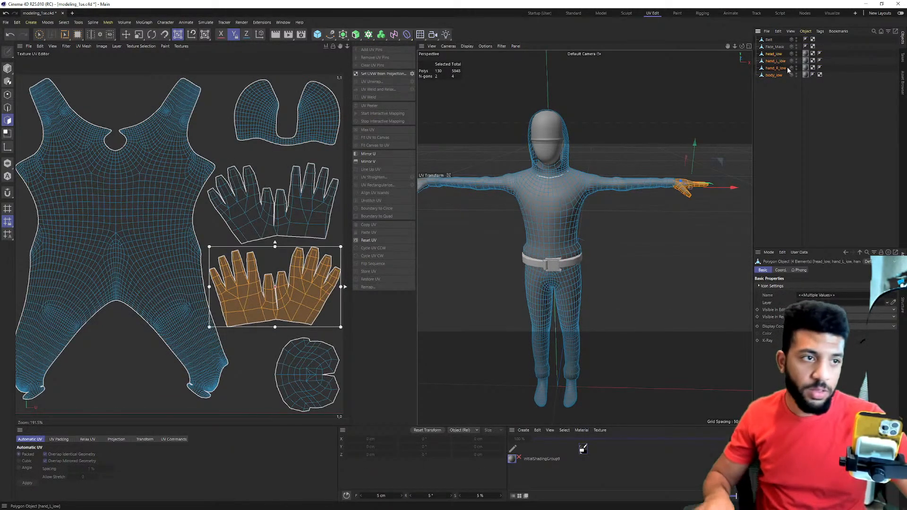
left_click(773, 54)
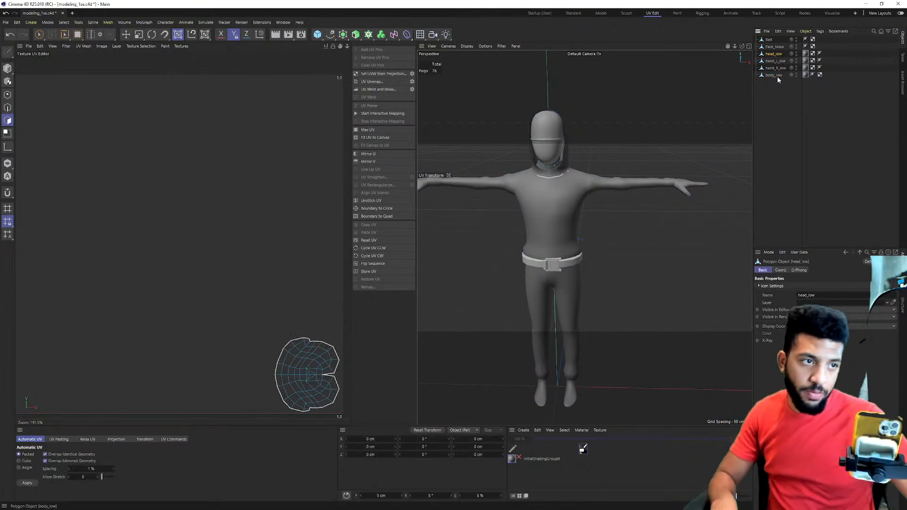
left_click(775, 75, "shift")
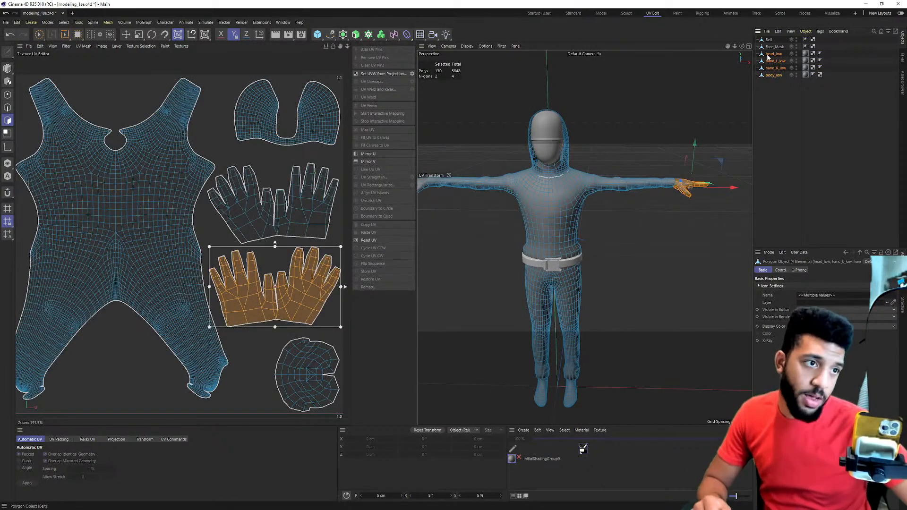
Scale all of the Belt's UV islands down together and place them near the lower-left part of the UV tile.
left_click(769, 40)
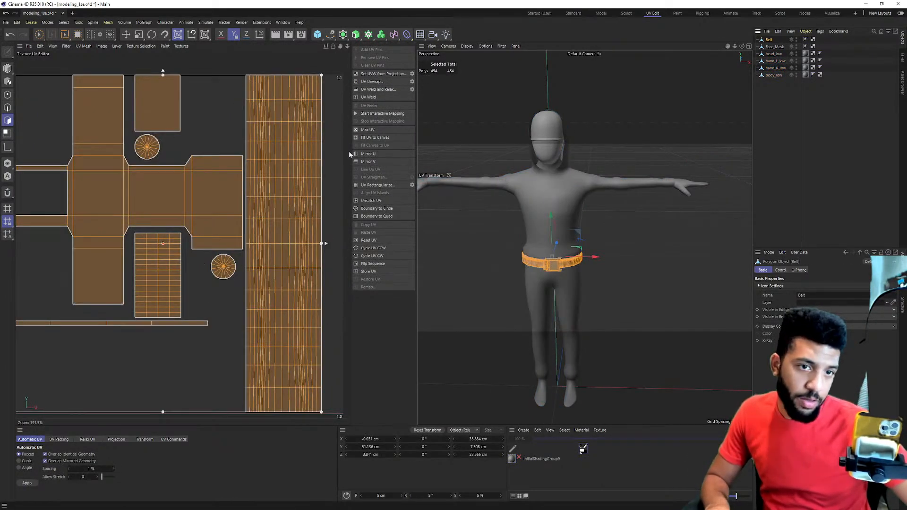
key("h")
scroll(181, 145, "up", 7)
scroll(255, 123, "down", 3)
middle_click_drag(256, 123, 233, 118, "alt")
left_click_drag(339, 92, 301, 120)
key("ctrl+z")
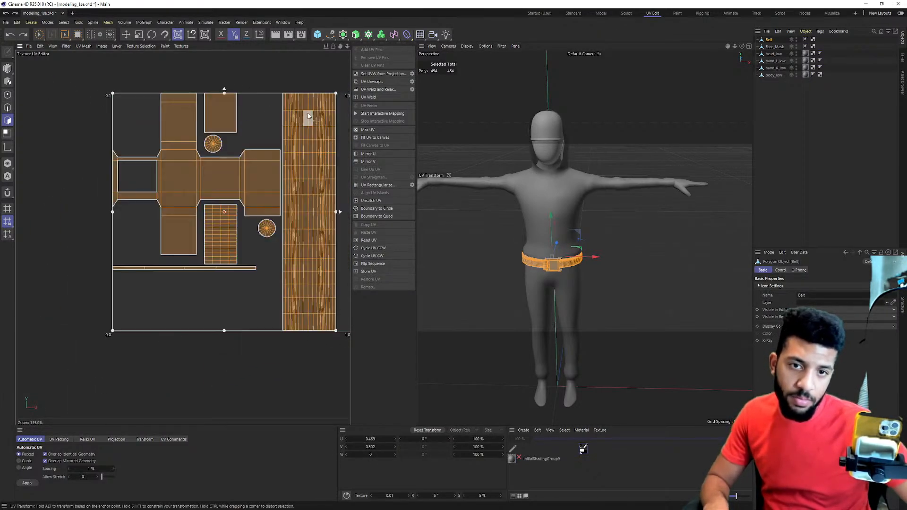
left_click_drag(336, 95, 184, 277)
scroll(184, 278, "up", 3)
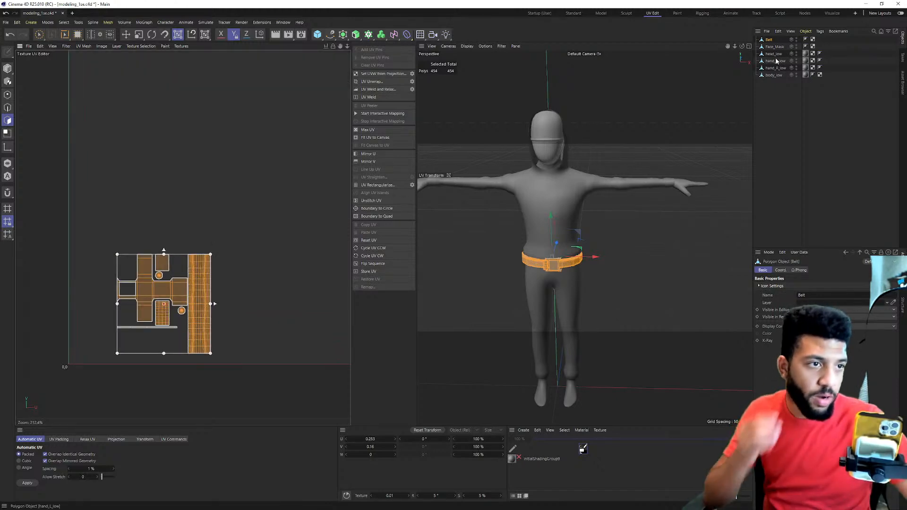
Reorder Belt to sit directly above body_low and move its UV islands into the gap between the body island's legs.
left_click_drag(769, 40, 772, 73)
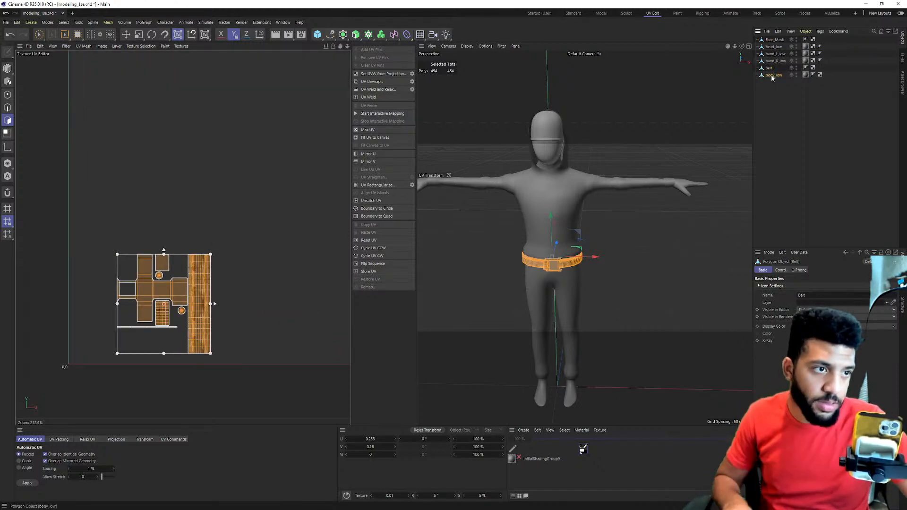
left_click(773, 75)
left_click(775, 54, "shift")
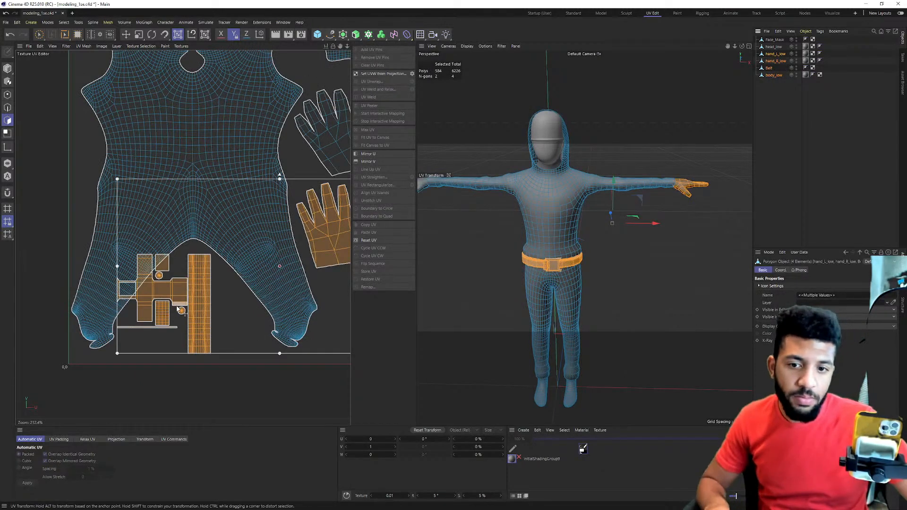
left_click(812, 68)
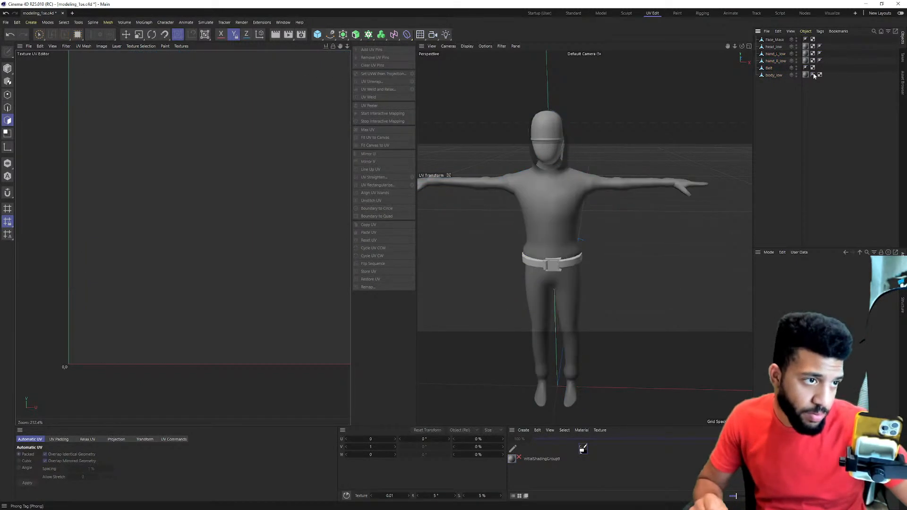
left_click_drag(211, 303, 225, 310)
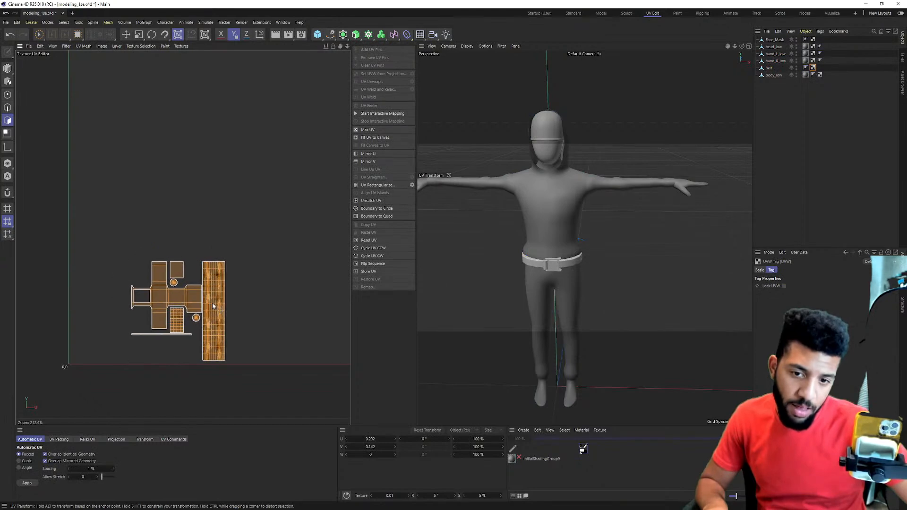
left_click(775, 75)
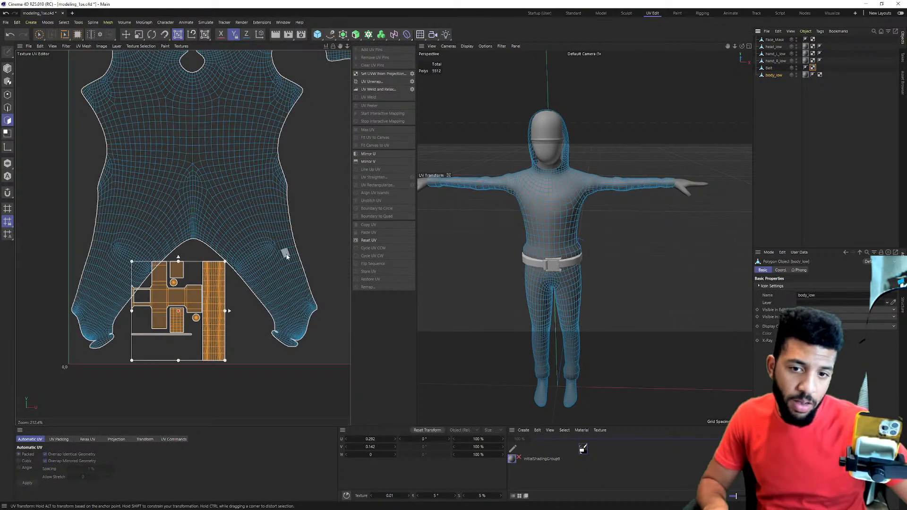
Resize the belt islands and rotate them a quarter turn, fitting them between the legs with the wide strap lying horizontally underneath.
left_click_drag(226, 265, 230, 269)
left_click_drag(136, 364, 154, 347, "shift")
left_click_drag(227, 298, 225, 304)
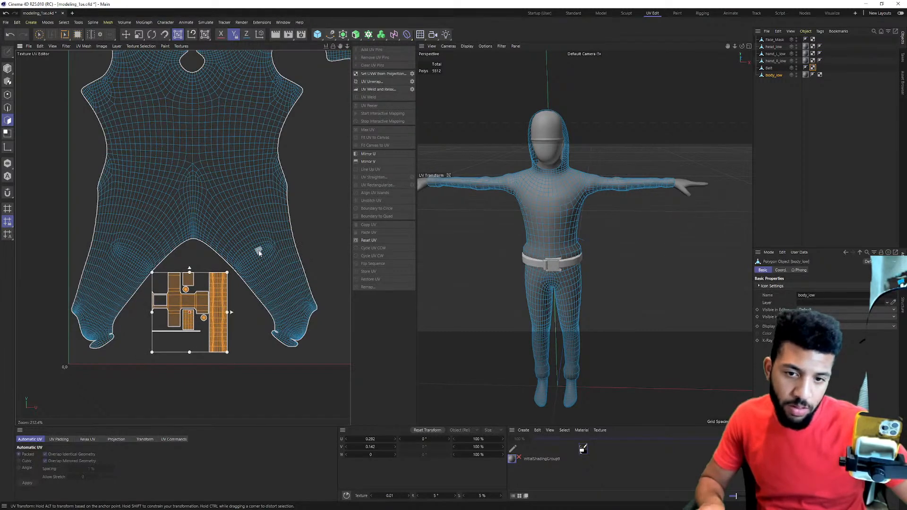
left_click_drag(234, 271, 194, 355)
mouse_move(211, 286)
left_mouse_down("shift")
mouse_move(242, 269)
mouse_move(215, 297)
left_mouse_up("shift")
Select all UV polygons of head_low, both hands, Belt and body_low to check the combined layout in the tile.
left_click(772, 76)
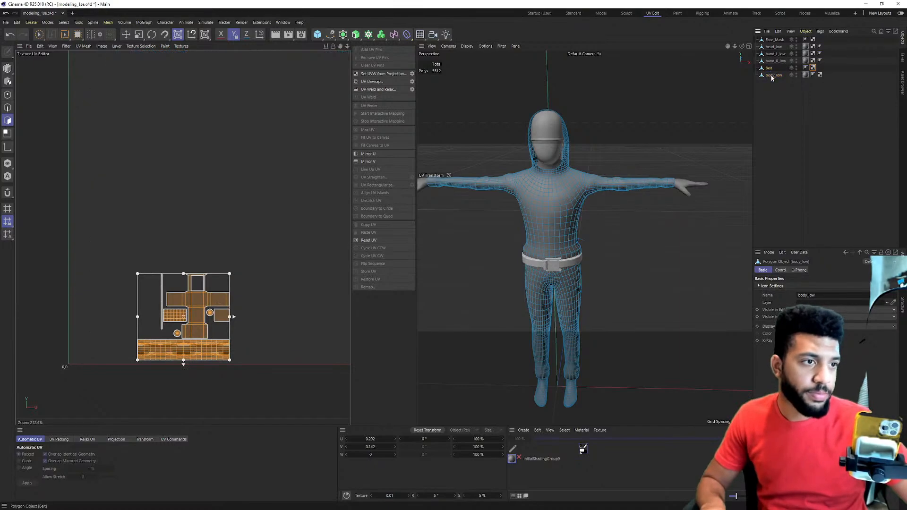
left_click(777, 48, "shift")
middle_click_drag(162, 110, 109, 190, "alt")
key("ctrl+a")
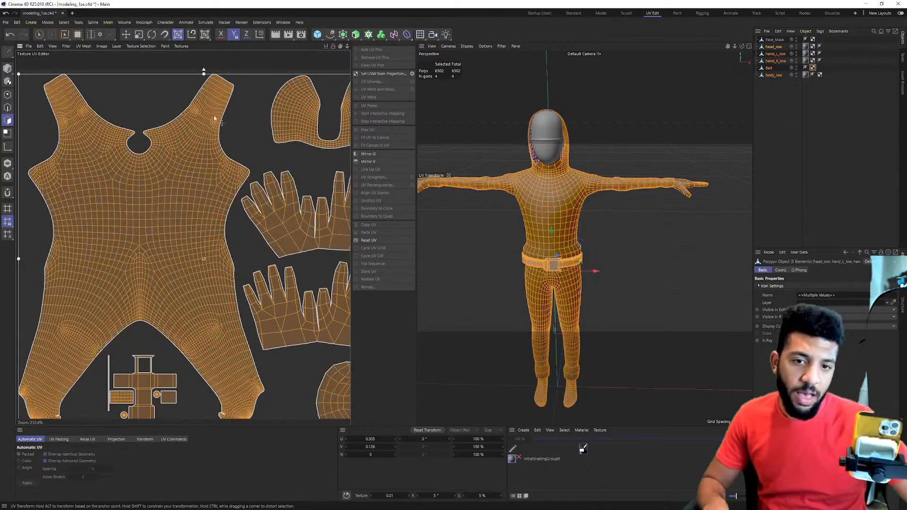
scroll(222, 131, "down", 5)
scroll(107, 90, "up", 3)
middle_click_drag(189, 128, 130, 134, "alt")
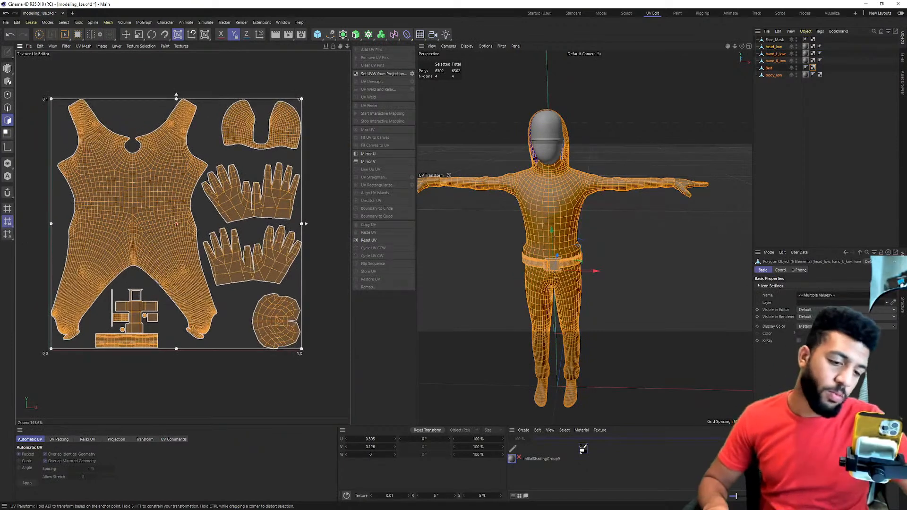
scroll(201, 144, "up", 2)
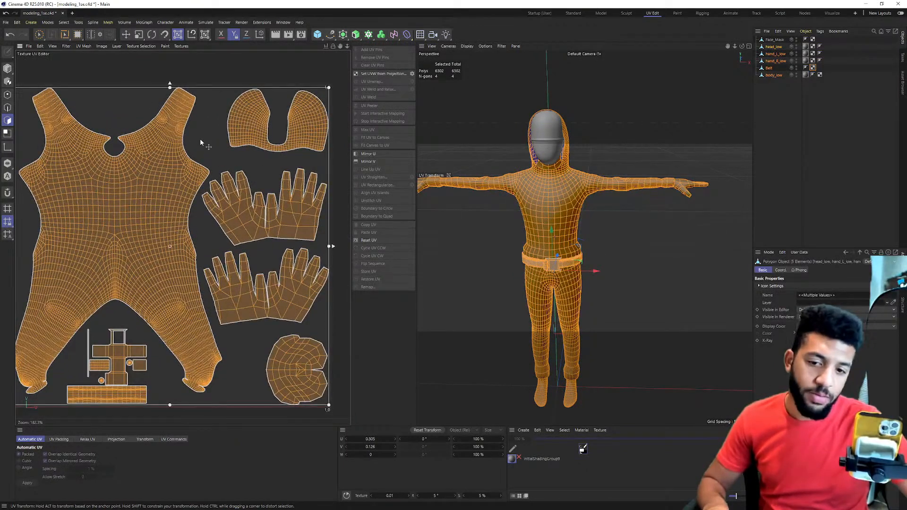
Show the Face_Mask UV layout, clear its polygon selection and save the project.
left_click(781, 41)
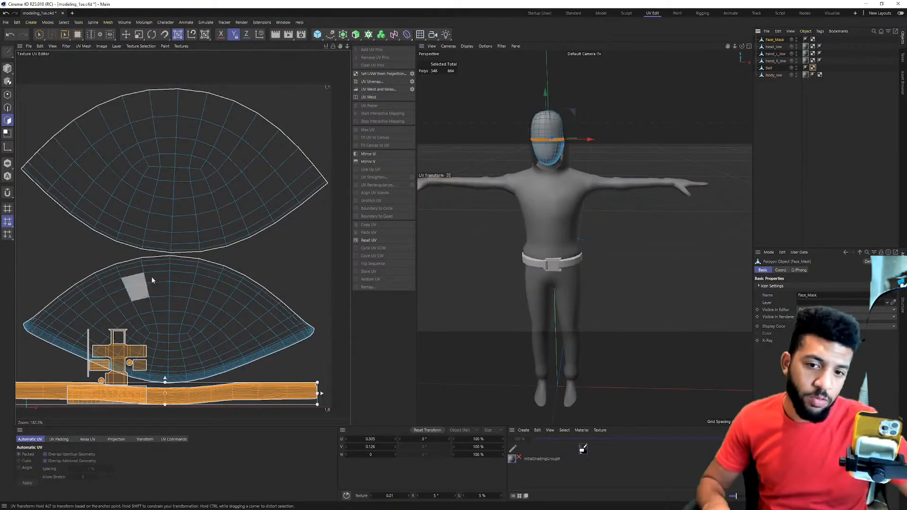
key("ctrl+a")
left_click(678, 62)
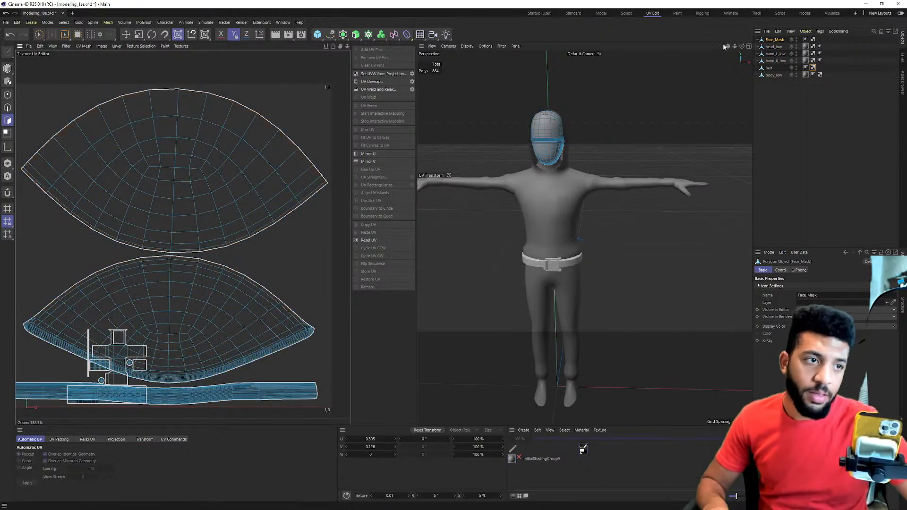
key("ctrl+s")
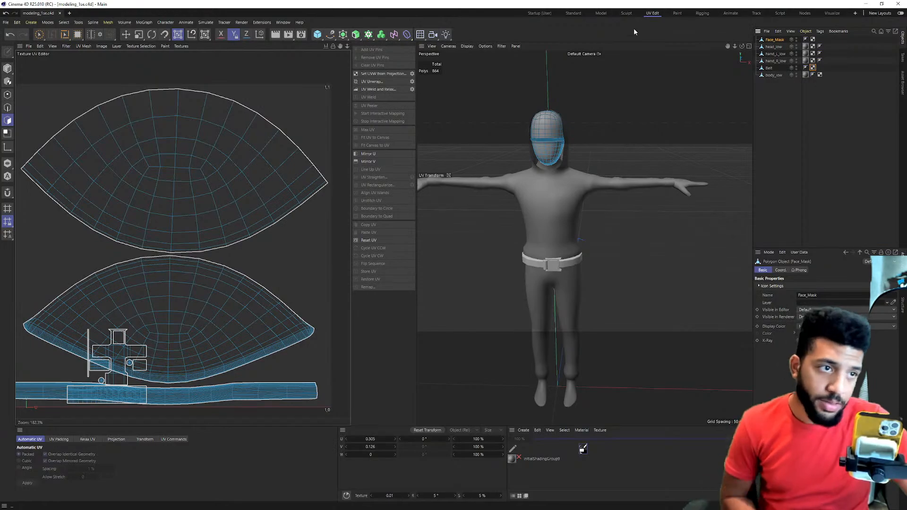
Switch the workspace to the Startup (User) layout and show the scene's materials.
left_click(574, 13)
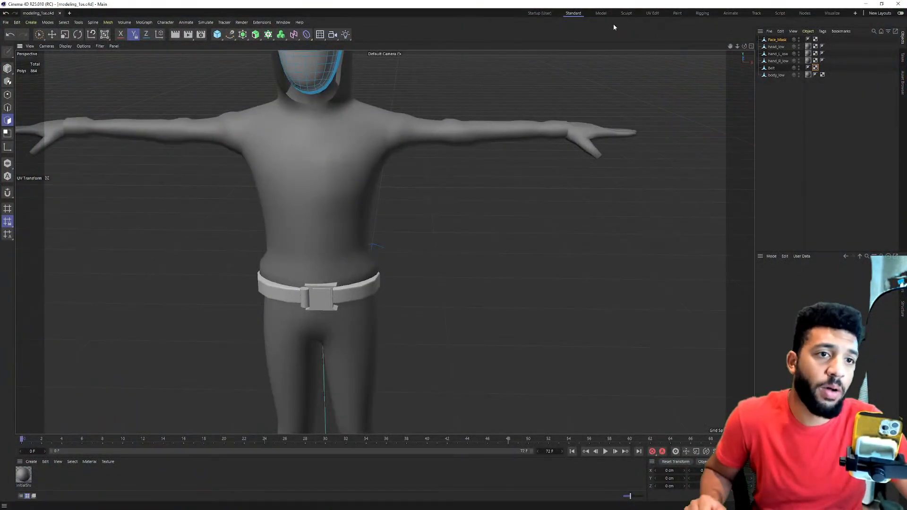
left_click(549, 13)
left_click(744, 33)
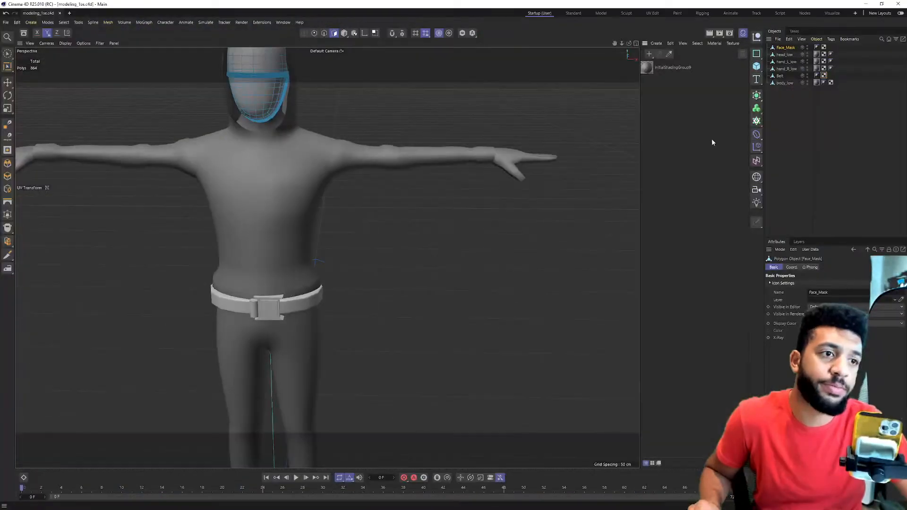
Rename the existing material as face and color it purple with a 277° hue and 100% saturation.
double_click(646, 68)
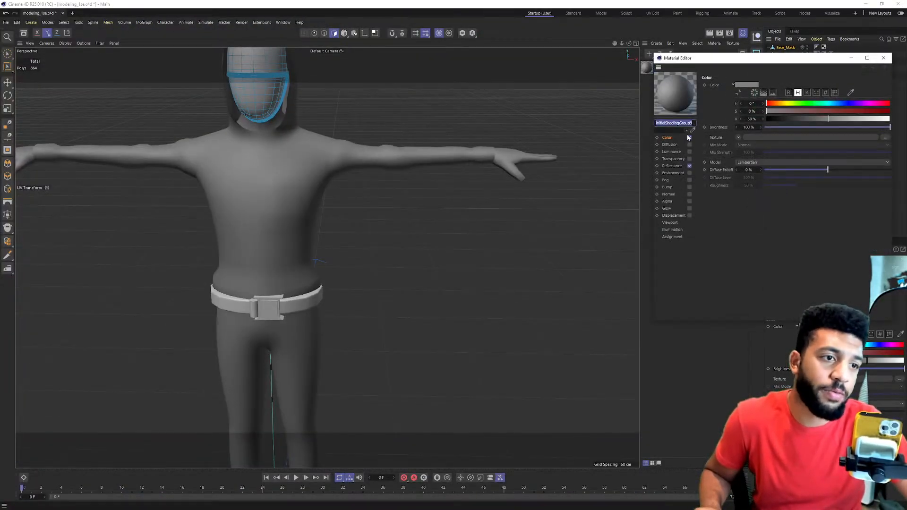
type("face")
key("Return")
left_click(860, 103)
left_click(889, 112)
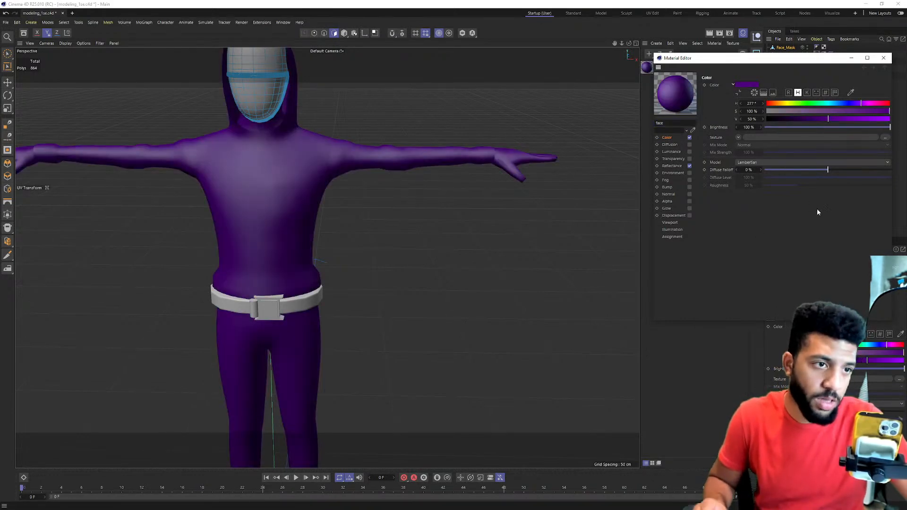
left_click(883, 57)
Remove the face material assignment from body_low, hand_R_low, hand_L_low and head_low.
left_click(817, 82)
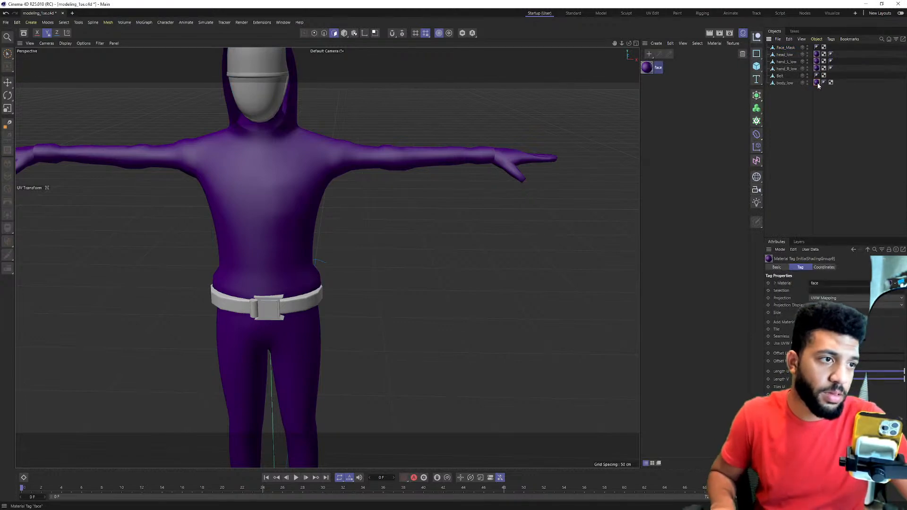
key("Delete")
left_click(817, 68)
key("Delete")
left_click(817, 61)
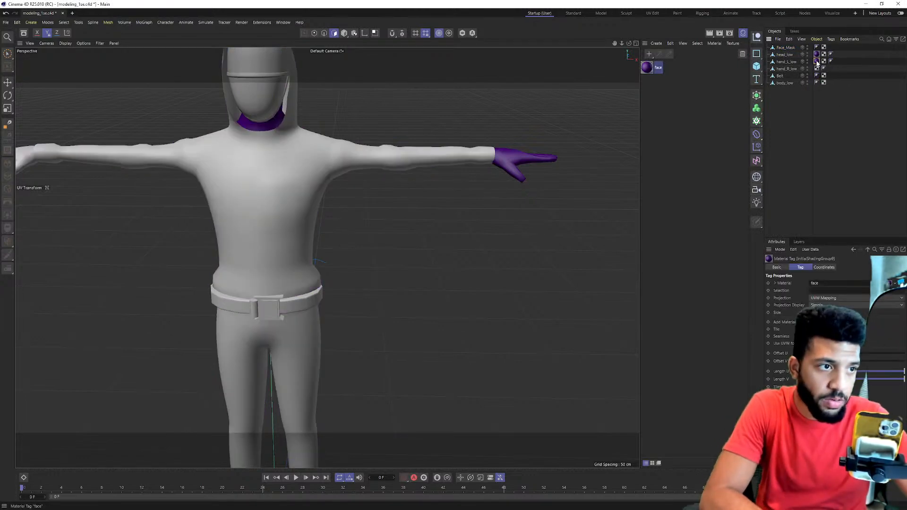
key("Delete")
left_click(817, 54)
key("Delete")
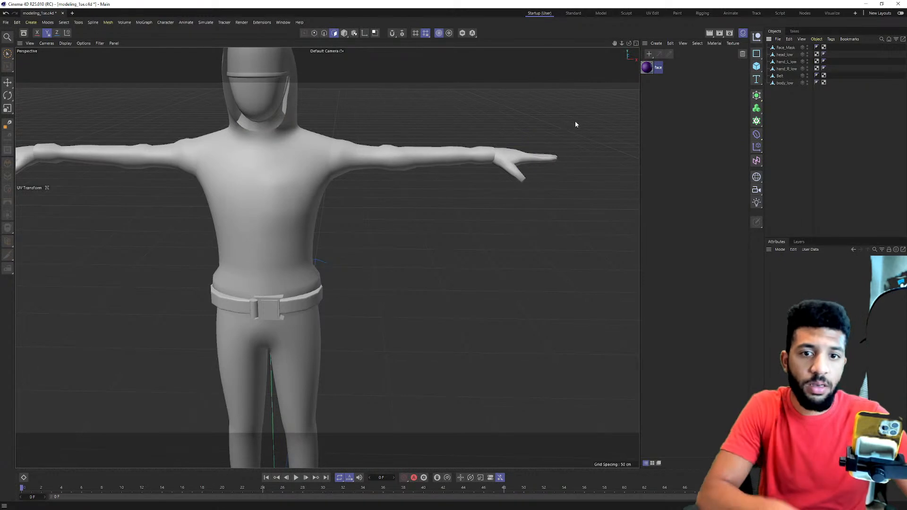
Apply the purple face material to the Face_Mask object.
left_click(658, 69)
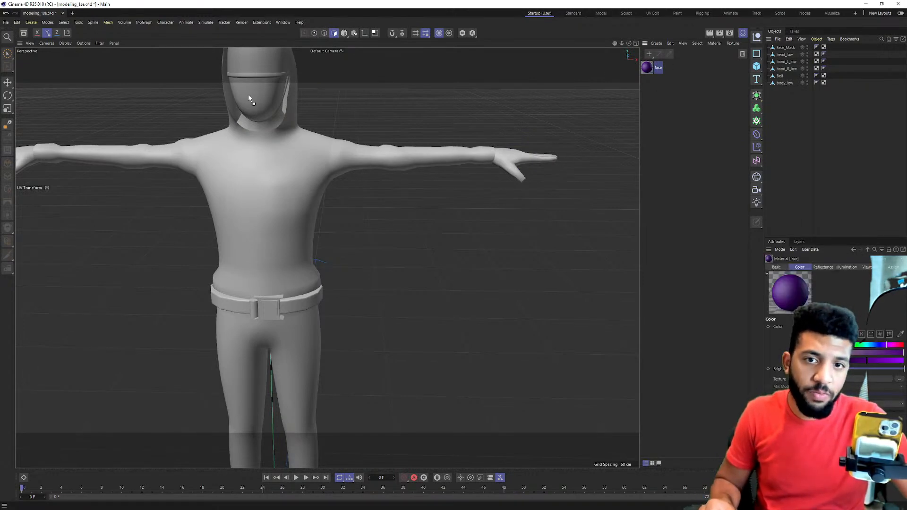
left_click_drag(249, 99, 257, 96)
left_click(659, 83)
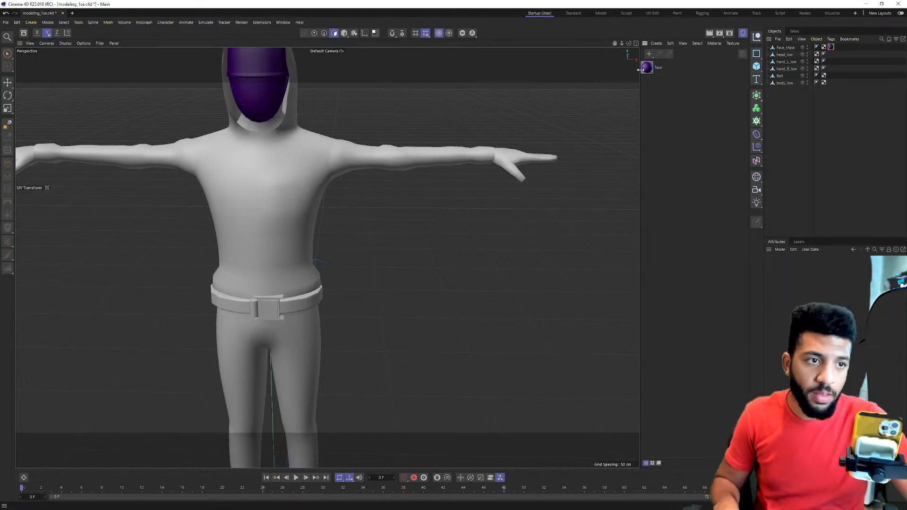
Duplicate the face material and rename the copy as body.
left_click(657, 69)
key("ctrl+c")
key("ctrl+v")
double_click(659, 67)
type("bod")
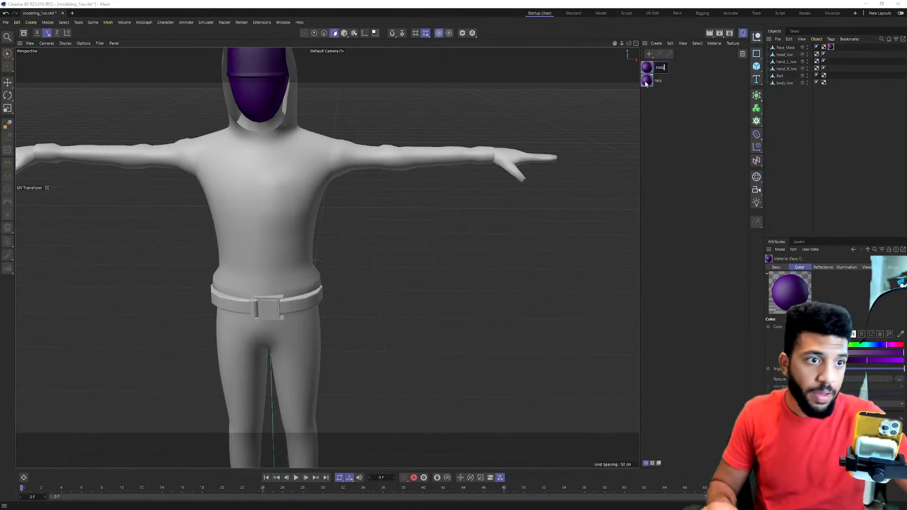
type("y")
key("Return")
Change the body material's color to blue and apply it to the body_low object.
left_click_drag(892, 346, 869, 345)
left_click_drag(646, 68, 331, 176)
left_click_drag(670, 72, 277, 126)
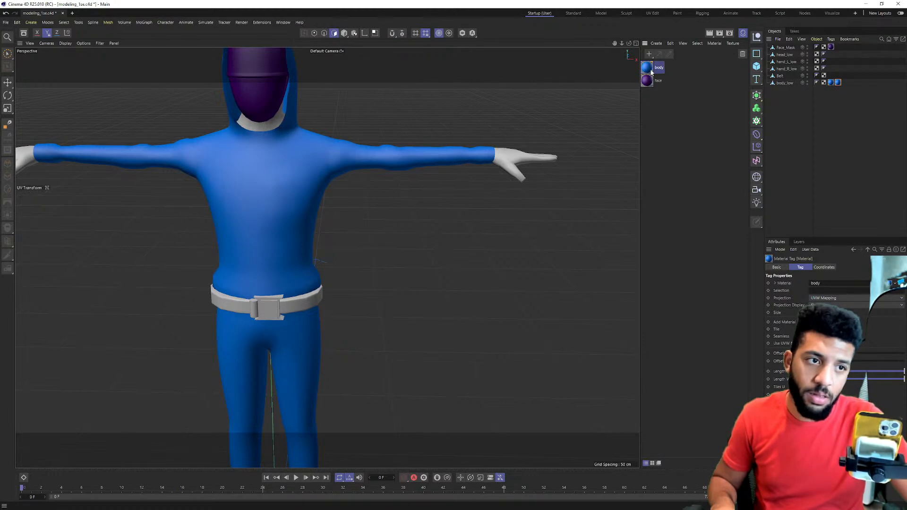
Apply the blue body material to the belt, both hands and the head.
left_click_drag(280, 306, 293, 291)
scroll(409, 200, "down", 3)
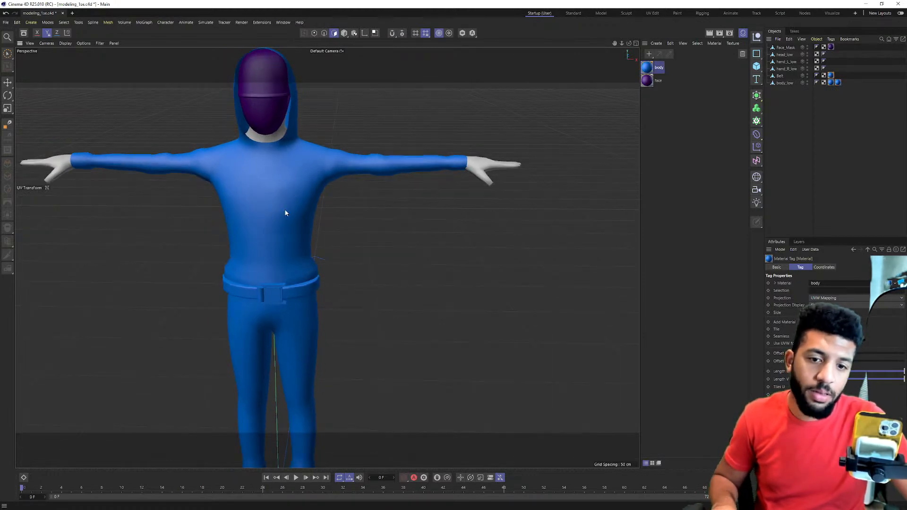
scroll(318, 171, "down", 3)
scroll(359, 156, "up", 2)
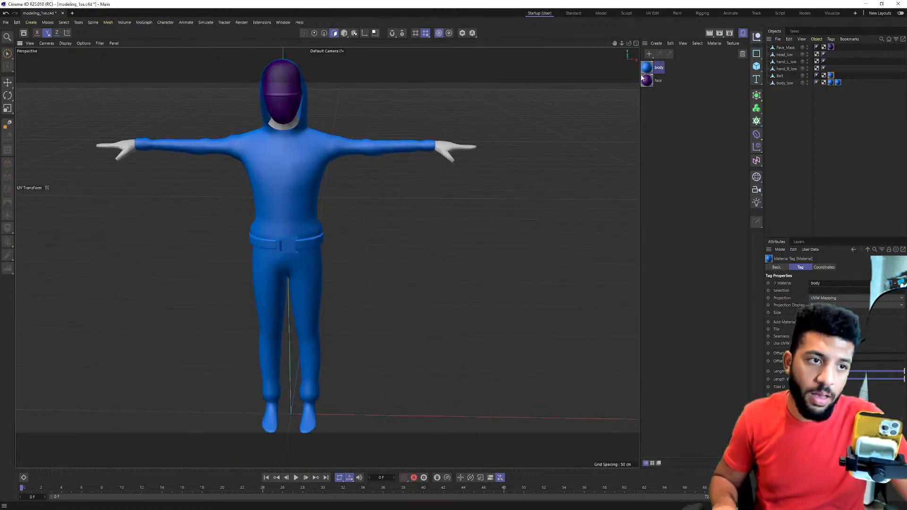
scroll(300, 136, "up", 3)
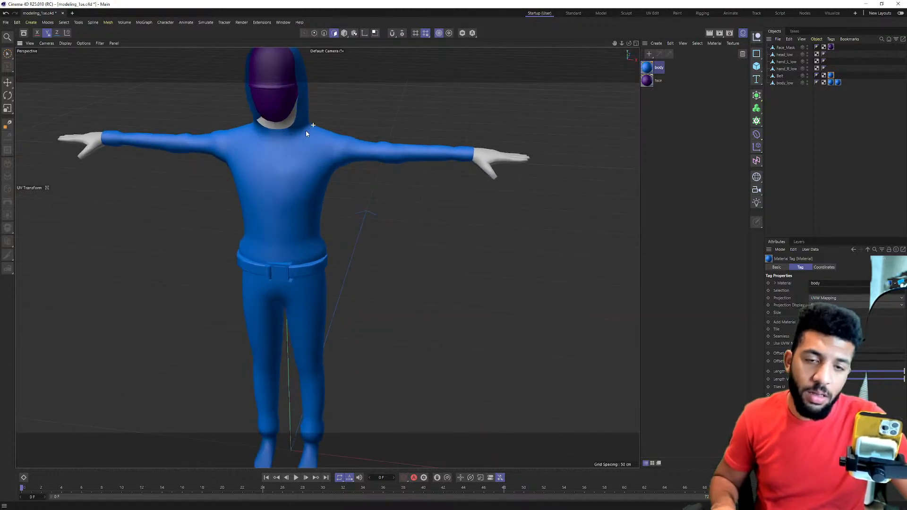
left_click_drag(485, 160, 485, 161)
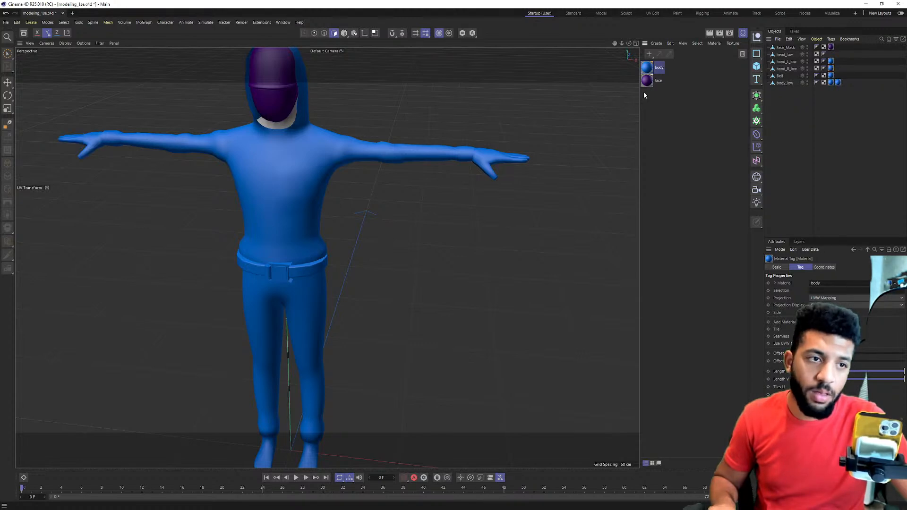
left_click_drag(319, 124, 409, 196, "alt")
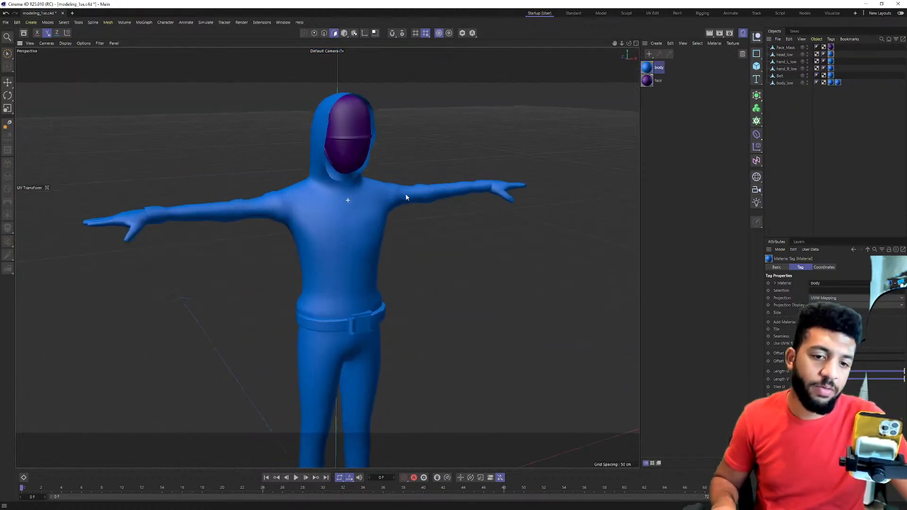
Pull the outer thigh polygons of body_low outward on both legs with soft selection to form the cargo pocket bulges.
scroll(409, 196, "down", 3)
middle_click_drag(353, 179, 363, 157, "alt")
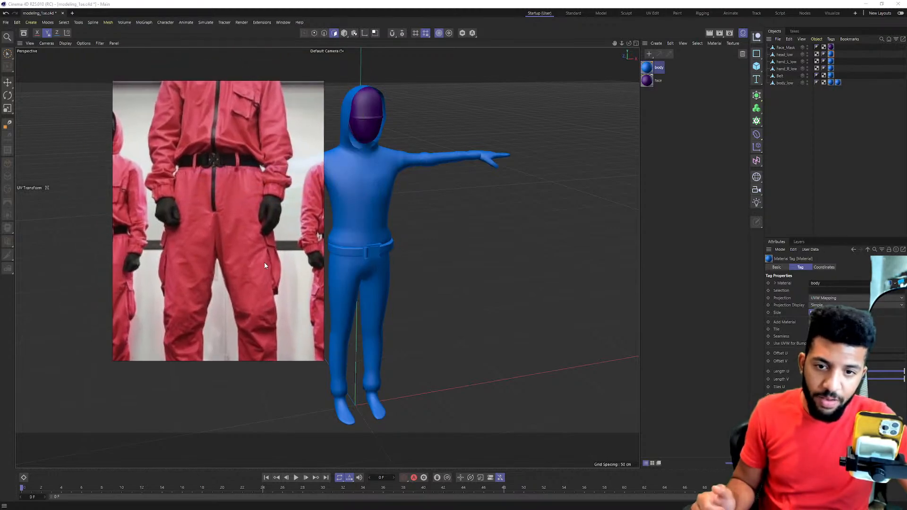
scroll(365, 289, "up", 10)
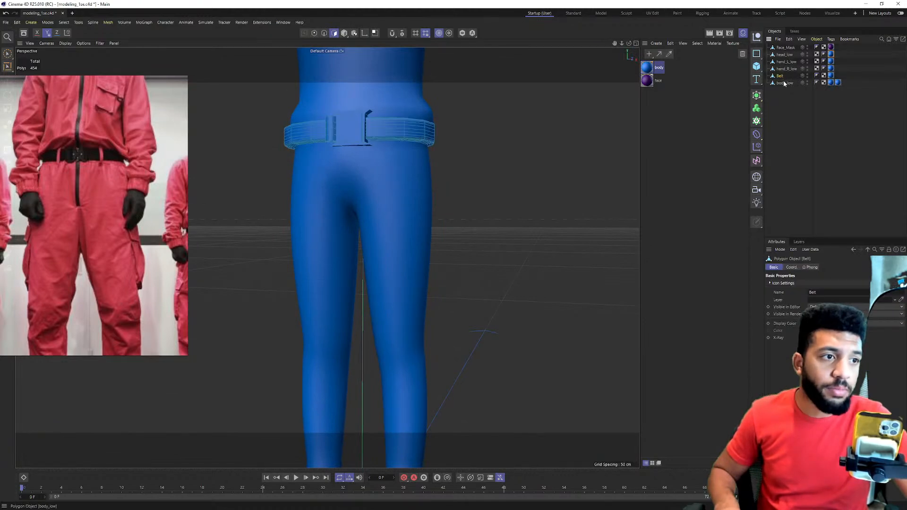
left_click(784, 83)
scroll(411, 253, "up", 3)
left_click_drag(410, 253, 413, 261, "alt")
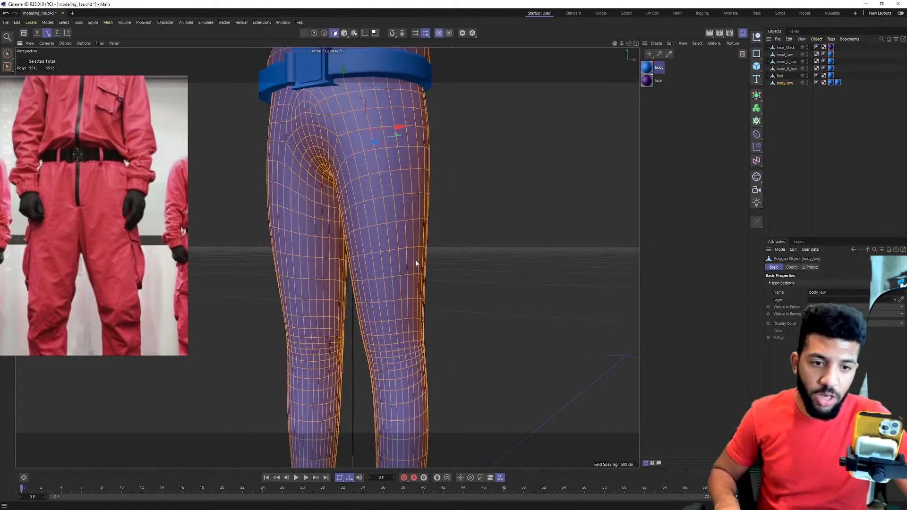
left_click(412, 261)
left_click(489, 284)
left_click(411, 258)
left_click(489, 285)
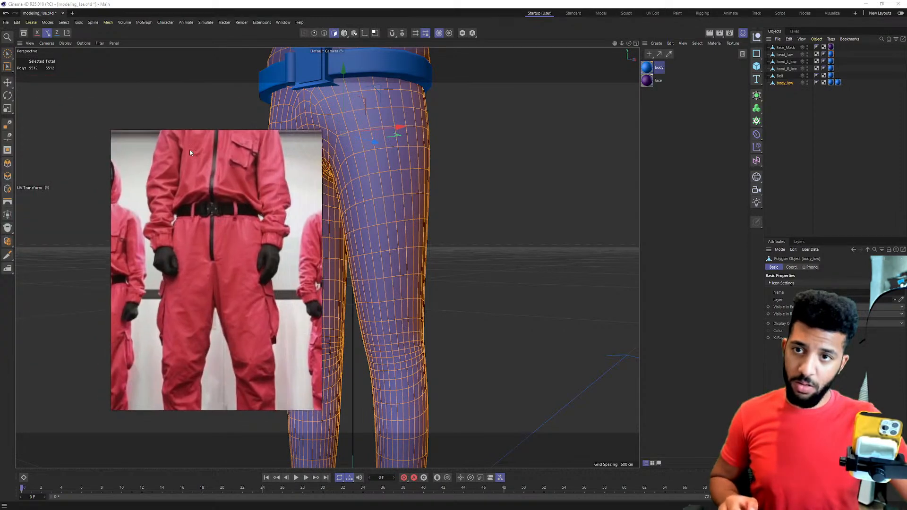
left_click(7, 53)
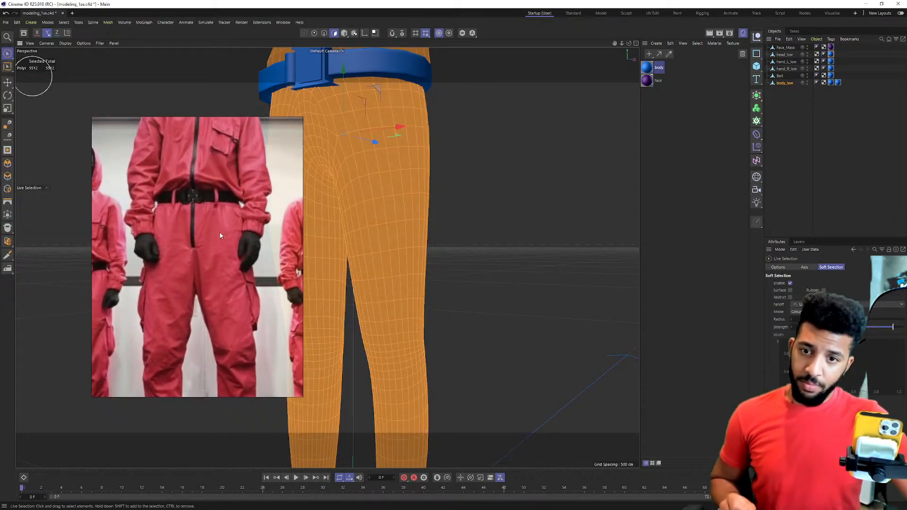
left_click(402, 240)
mouse_move(403, 240)
left_mouse_down("alt")
mouse_move(422, 226)
mouse_move(470, 241)
mouse_move(444, 229)
mouse_move(442, 243)
mouse_move(293, 239)
mouse_move(428, 237)
mouse_move(313, 206)
mouse_move(316, 218)
mouse_move(285, 211)
left_mouse_up("alt")
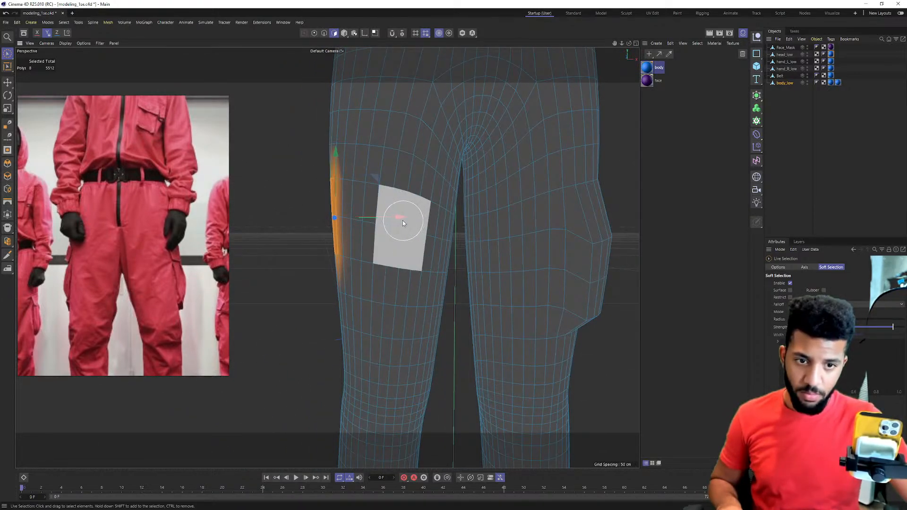
left_click_drag(398, 217, 379, 223)
Pull a small patch of outer leg polygons just below one thigh pocket outward to add a trouser fold.
mouse_move(333, 172)
left_mouse_down("alt")
mouse_move(350, 173)
mouse_move(324, 152)
left_mouse_up("alt")
mouse_move(333, 253)
left_mouse_down("alt")
mouse_move(350, 195)
mouse_move(325, 246)
mouse_move(354, 249)
mouse_move(327, 281)
mouse_move(373, 268)
left_mouse_up("alt")
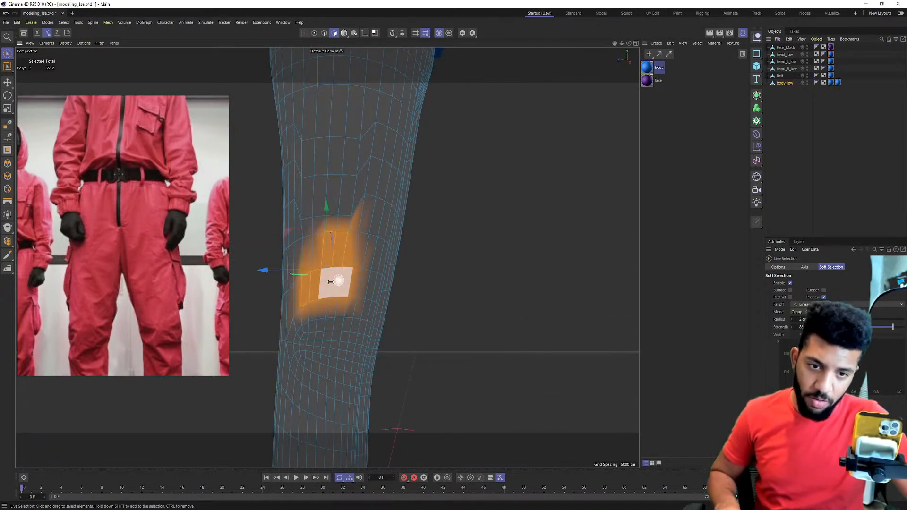
left_click_drag(340, 284, 263, 294)
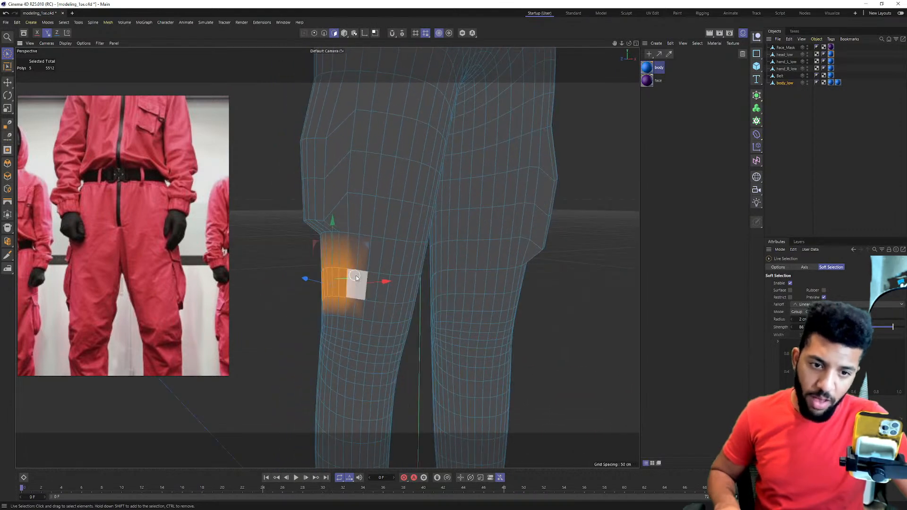
left_click_drag(381, 286, 302, 211)
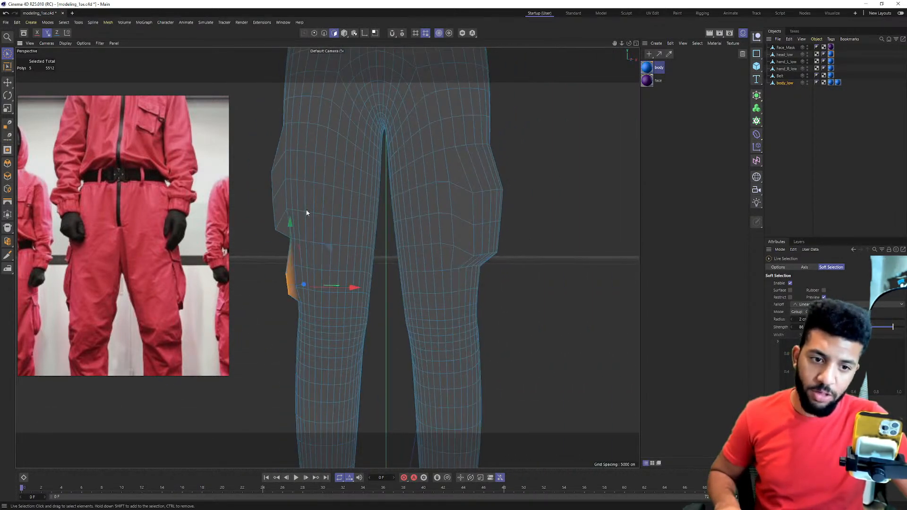
Select the outer calf polygons on one leg and pull them outward to make the trousers baggier, following the reference photo.
scroll(146, 208, "down", 3)
scroll(116, 346, "up", 4)
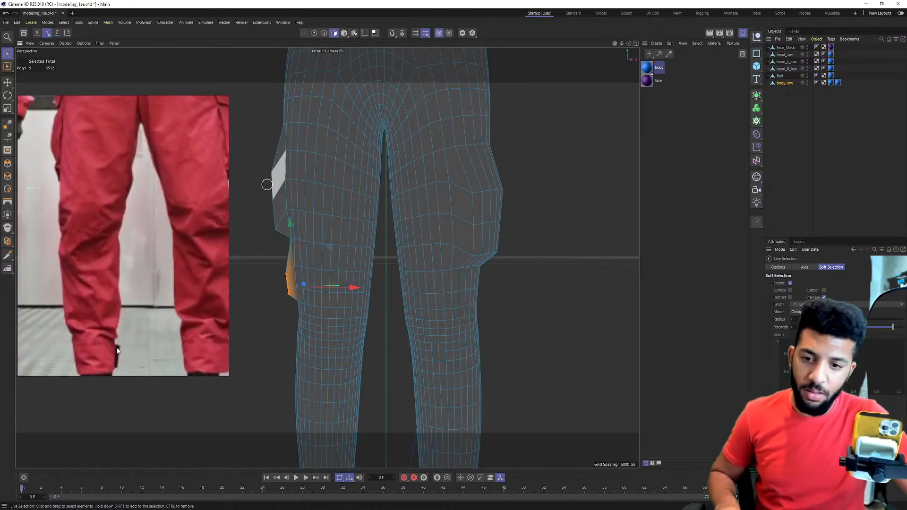
middle_click_drag(117, 349, 123, 318)
middle_click_drag(347, 344, 330, 224, "alt")
scroll(340, 239, "down", 3)
scroll(401, 342, "up", 5)
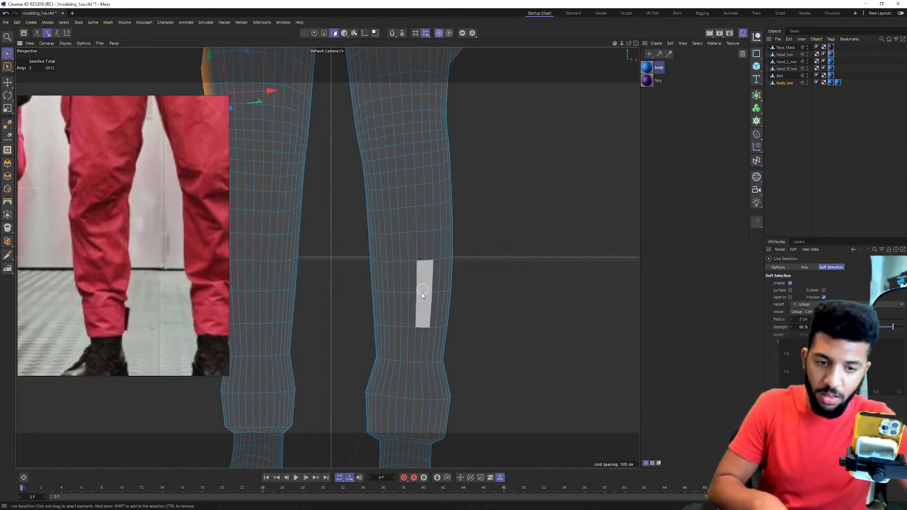
middle_click_drag(398, 265, 409, 265)
mouse_move(456, 250)
left_mouse_down("alt")
mouse_move(451, 215)
mouse_move(454, 240)
mouse_move(508, 235)
left_mouse_up("alt")
mouse_move(488, 198)
left_mouse_down("alt")
mouse_move(416, 189)
mouse_move(344, 202)
left_mouse_up("alt")
left_click_drag(311, 265, 249, 290, "alt")
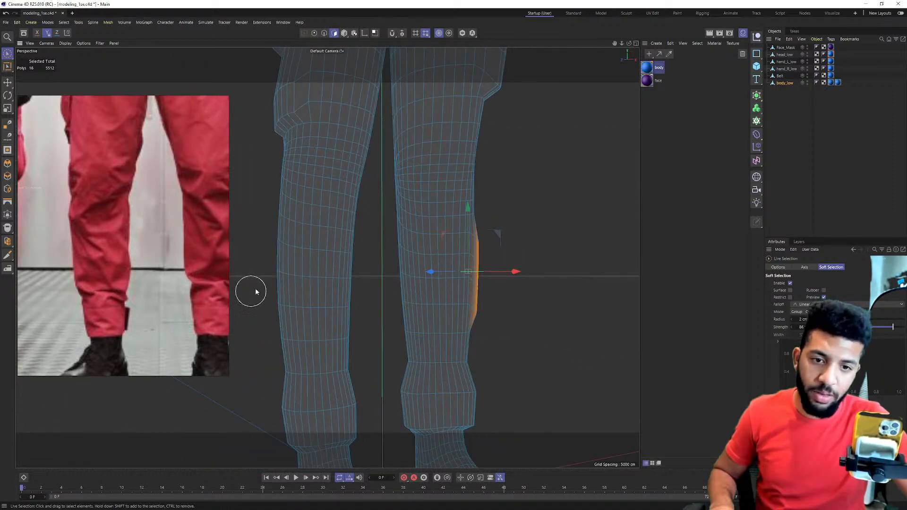
Bulge the outer calf polygons on the opposite leg outward in the same way.
middle_click_drag(249, 290, 317, 263, "alt")
left_click(348, 236)
left_click_drag(334, 245, 355, 189, "alt")
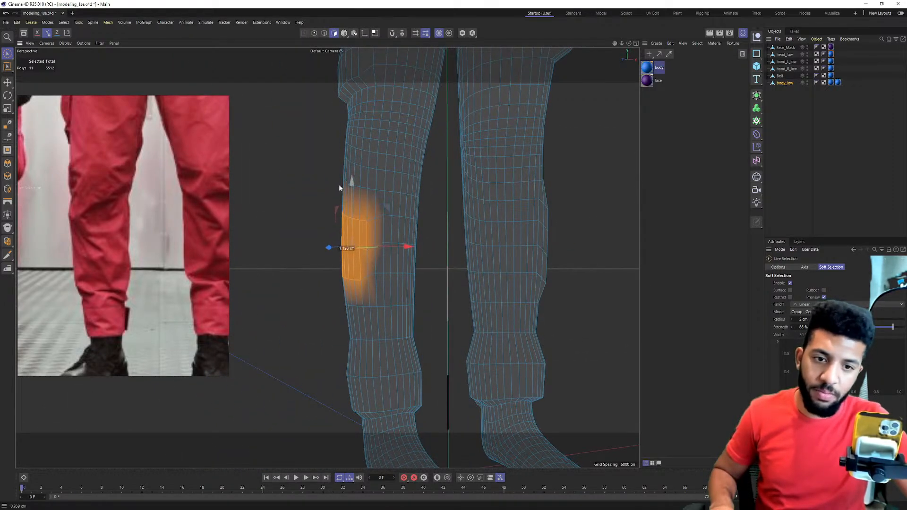
mouse_move(403, 249)
left_mouse_down("alt")
mouse_move(370, 217)
mouse_move(349, 288)
left_mouse_up("alt")
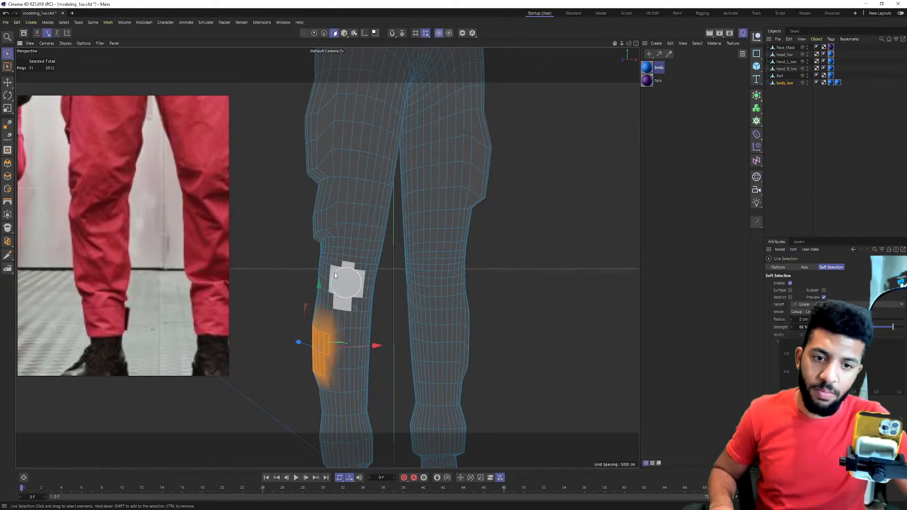
Select all body_low polygons and compare the full suit silhouette with the reference photo.
scroll(349, 287, "down", 5)
key("ctrl+a")
left_click_drag(496, 212, 512, 241, "alt")
middle_click_drag(475, 231, 476, 287, "alt")
scroll(131, 207, "down", 3)
middle_click_drag(132, 203, 135, 308)
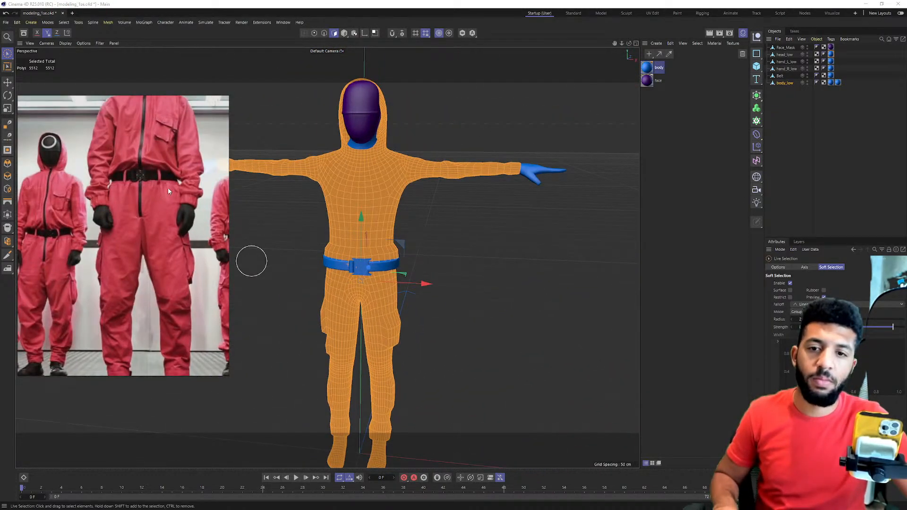
Select the sleeve polygons at the wrist beside the glove and compare the cuff and jacket with the reference photo.
scroll(161, 195, "up", 4)
left_click(510, 176)
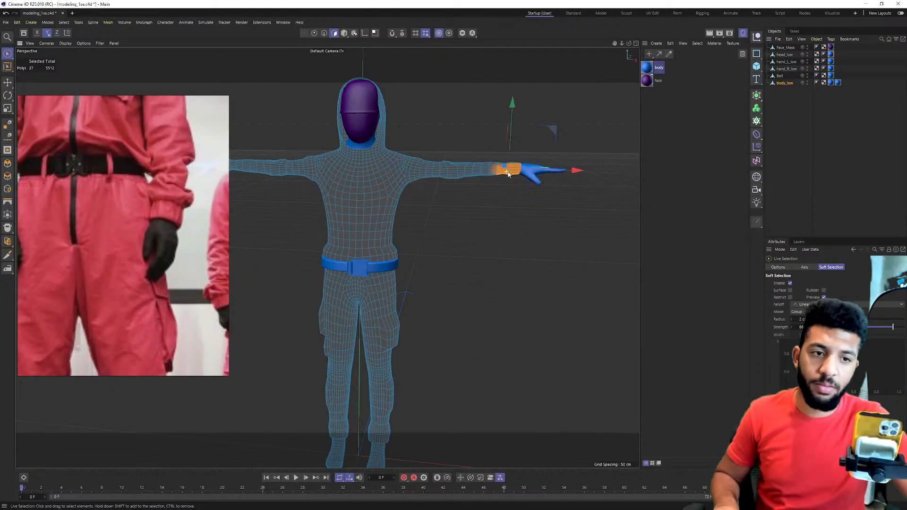
scroll(507, 174, "up", 5)
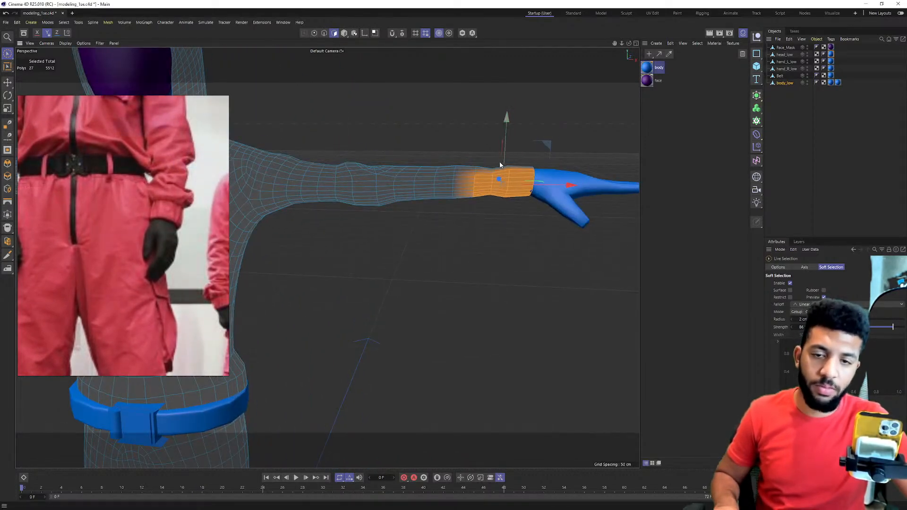
scroll(193, 152, "down", 3)
middle_click_drag(159, 100, 163, 196)
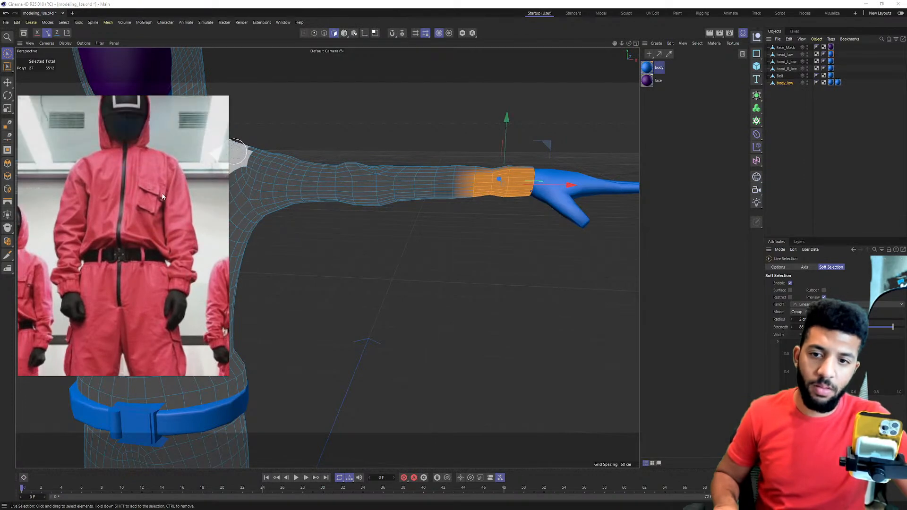
scroll(164, 195, "up", 2)
scroll(164, 195, "down", 4)
scroll(508, 170, "down", 5)
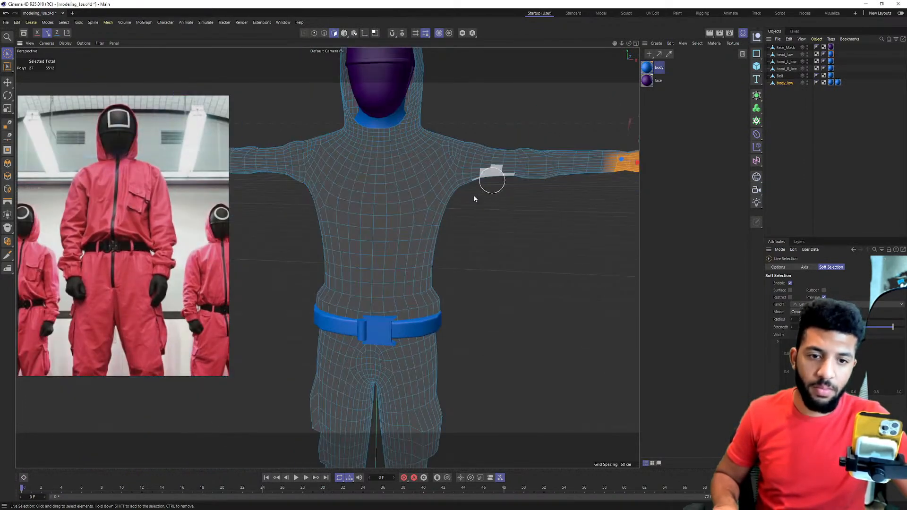
Clear the polygon selection and examine the reshaped torso, belt area and legs of the whole figure.
left_click_drag(364, 239, 379, 274, "alt")
scroll(379, 274, "up", 2)
mouse_move(369, 320)
left_mouse_down("alt")
mouse_move(376, 302)
mouse_move(416, 271)
mouse_move(438, 288)
mouse_move(491, 265)
mouse_move(359, 260)
mouse_move(462, 286)
mouse_move(429, 277)
mouse_move(551, 283)
left_mouse_up("alt")
left_click(550, 283)
scroll(439, 264, "down", 10)
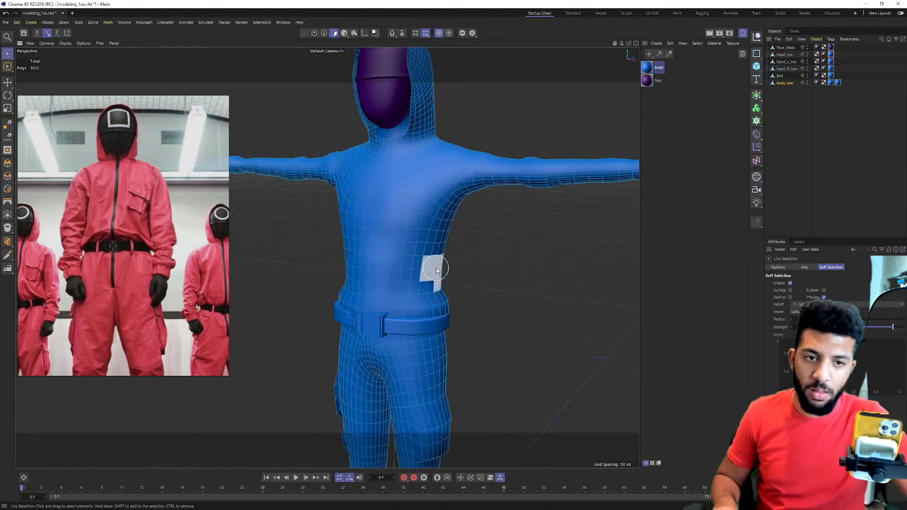
scroll(330, 230, "up", 5)
left_click_drag(425, 264, 464, 258, "alt")
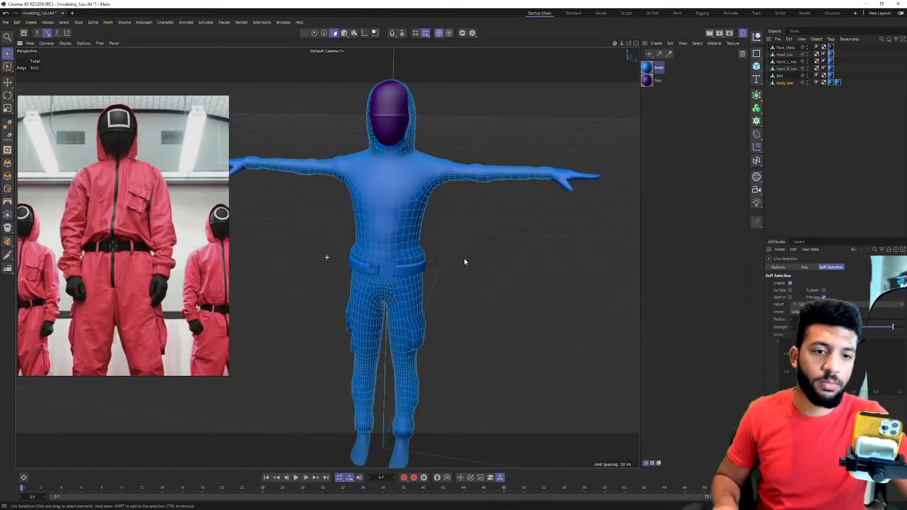
scroll(413, 244, "down", 2)
scroll(416, 230, "up", 3)
scroll(416, 231, "up", 1)
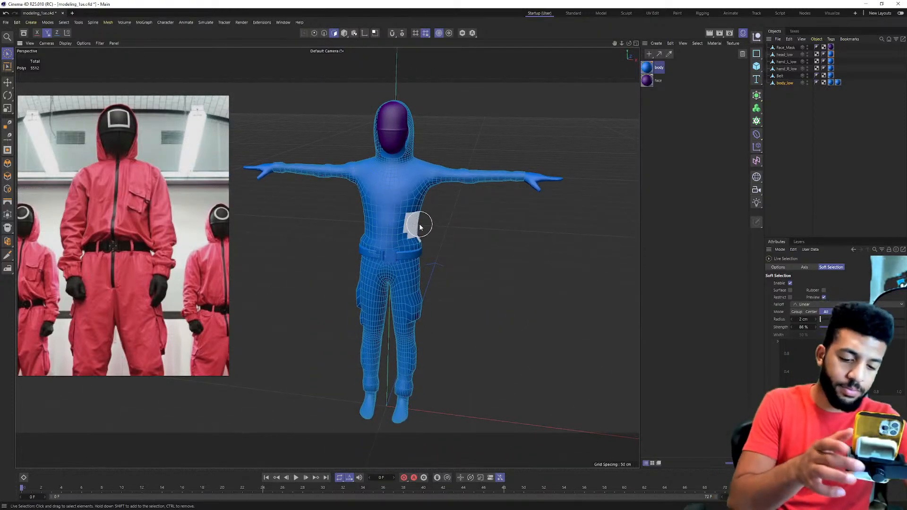
Compare the mask and hood with the reference photo and inspect the figure from several sides.
scroll(124, 199, "up", 4)
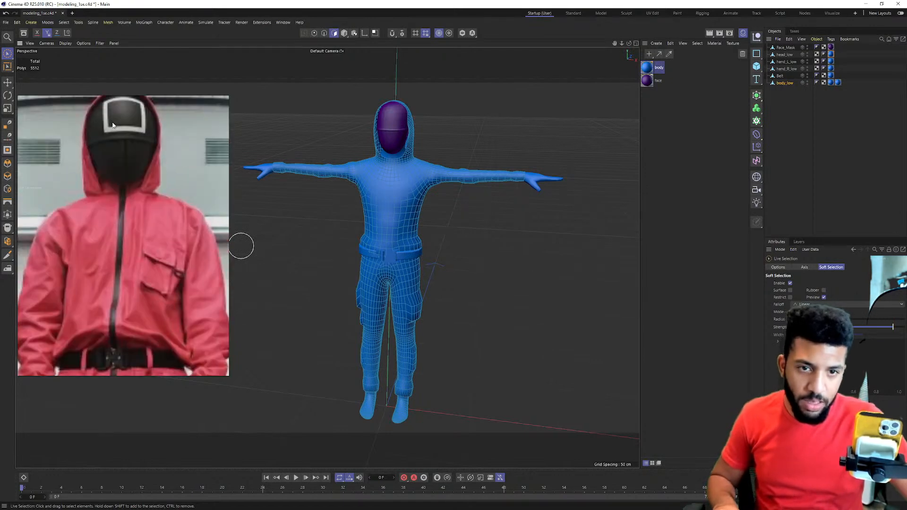
scroll(115, 148, "down", 1)
scroll(125, 139, "down", 3)
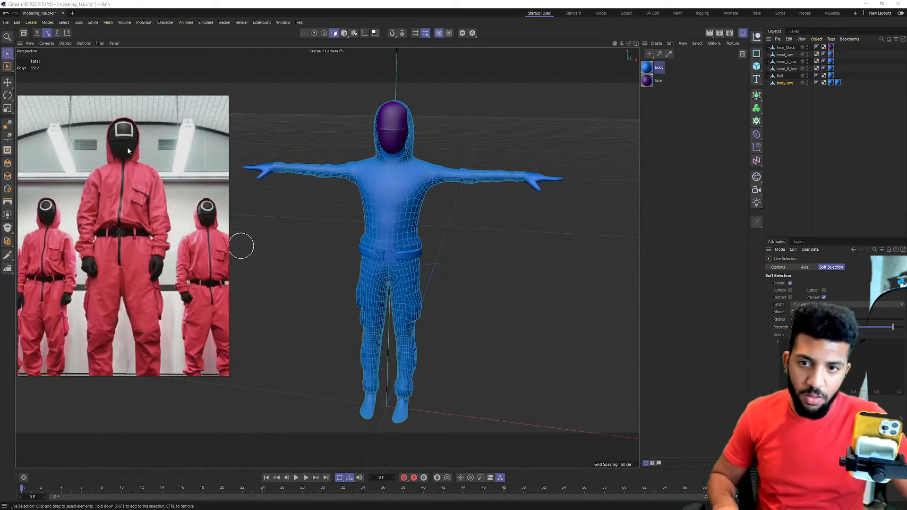
scroll(375, 151, "up", 5)
mouse_move(403, 115)
left_mouse_down("alt")
mouse_move(384, 98)
mouse_move(287, 111)
mouse_move(395, 125)
left_mouse_up("alt")
right_click_drag(395, 126, 298, 143, "alt")
left_click_drag(298, 143, 253, 149, "alt")
middle_click_drag(453, 223, 402, 200, "alt")
left_click_drag(403, 200, 692, 126, "alt")
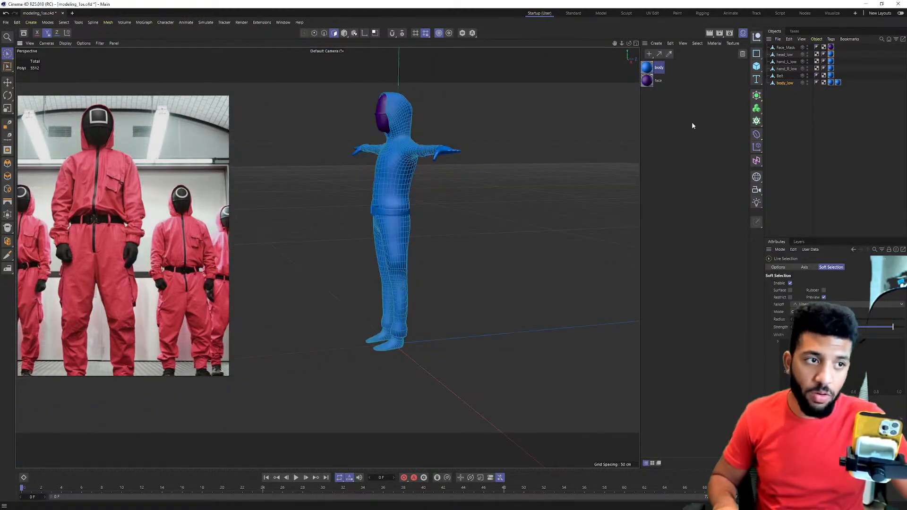
Change the body material's color to red to match the jumpsuit in the reference photo.
left_click(695, 136)
left_click(658, 68)
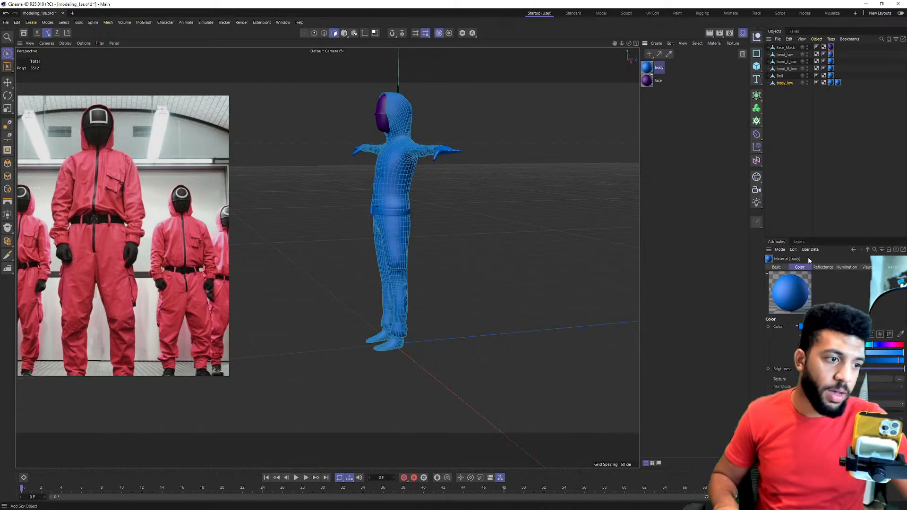
left_click_drag(886, 350, 901, 346)
left_click_drag(591, 175, 388, 137, "alt")
right_click_drag(387, 137, 649, 91, "alt")
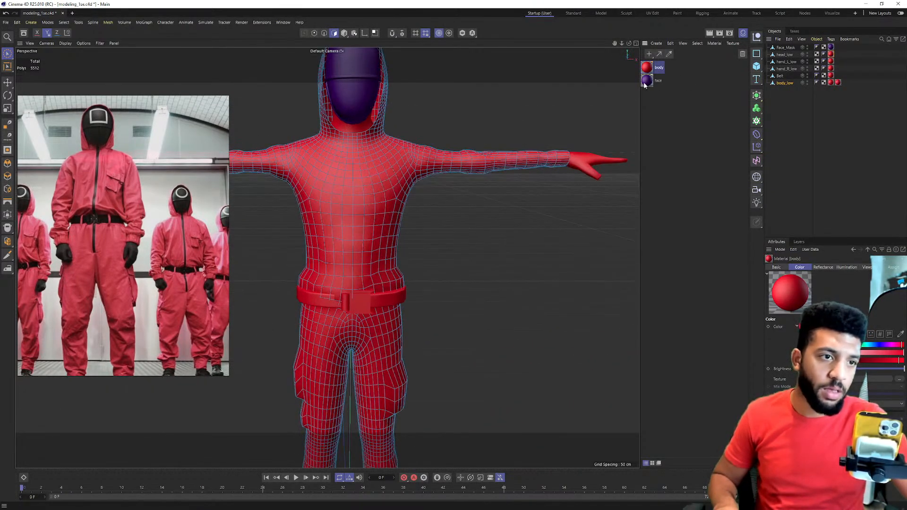
Darken the face material's color to black and deselect everything.
left_click(646, 81)
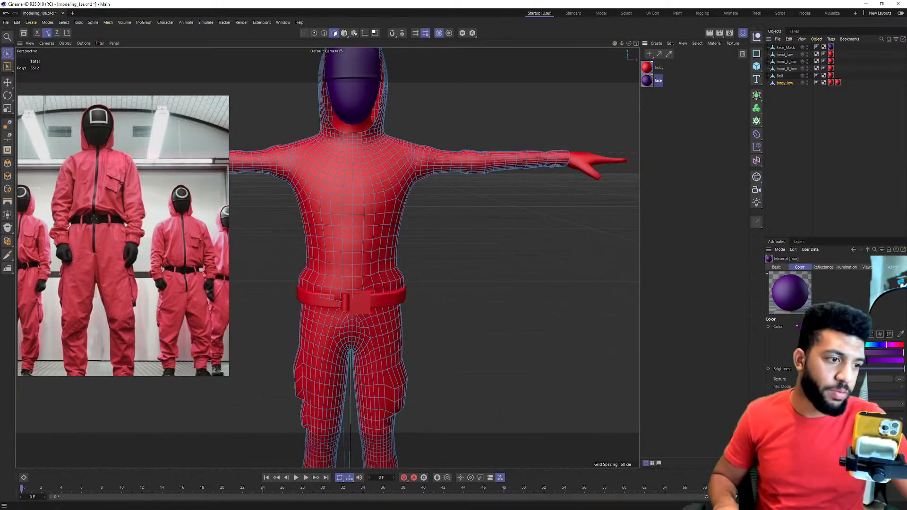
left_click_drag(867, 361, 803, 360)
left_click(410, 159)
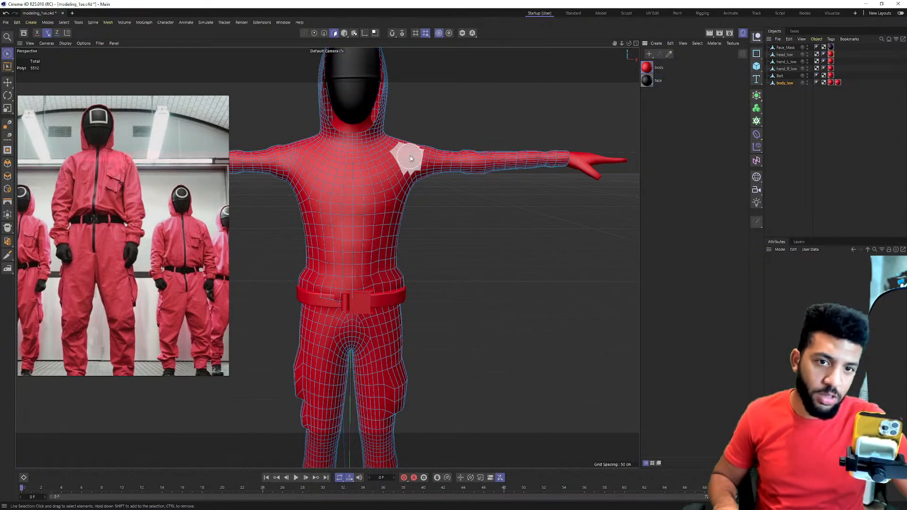
left_click(825, 155)
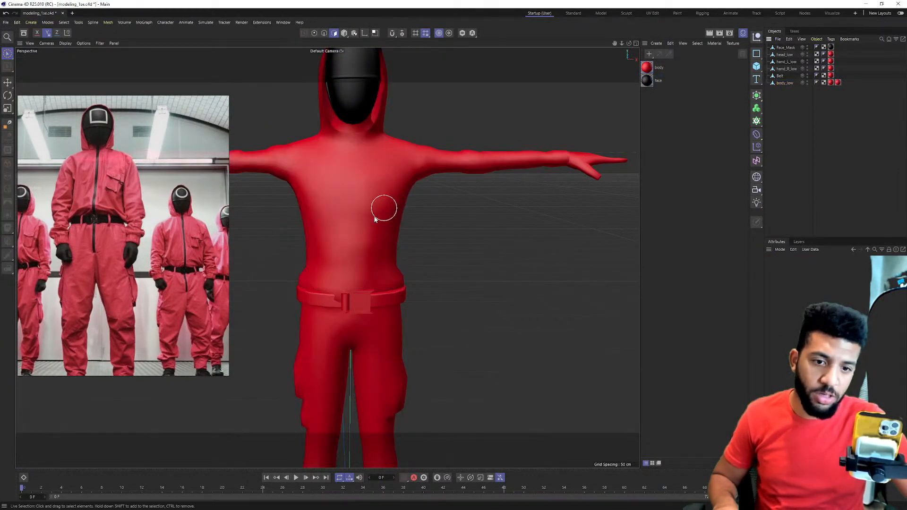
Examine the back of the neck and shoulders for fragments poking through the suit.
scroll(385, 202, "down", 5)
left_click_drag(342, 215, 307, 207, "alt")
right_click_drag(338, 178, 392, 160, "alt")
left_click_drag(400, 173, 220, 187, "alt")
right_click_drag(484, 197, 610, 195, "alt")
left_click_drag(387, 247, 412, 249, "alt")
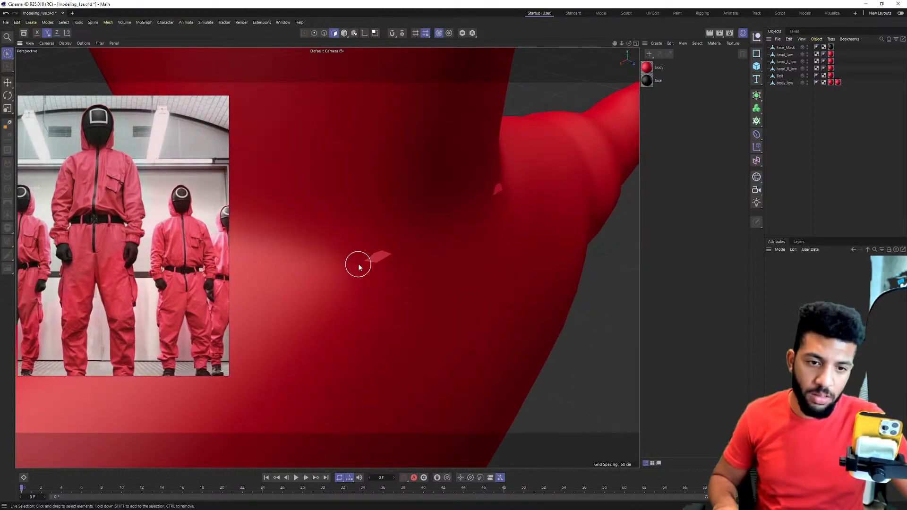
left_click_drag(359, 260, 371, 255, "alt")
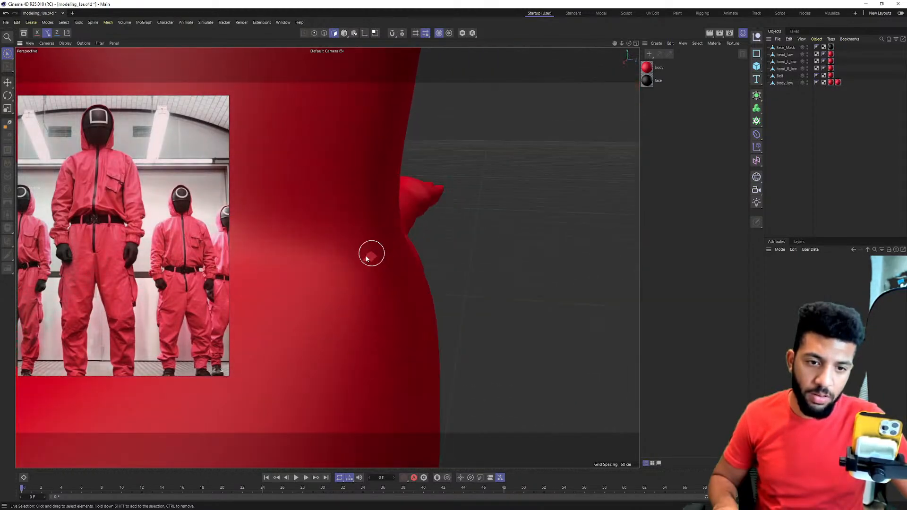
Select body_low and adjust the polygons around the hood's neck where inner geometry pokes through the suit.
left_click(785, 83)
right_click_drag(375, 259, 425, 265, "alt")
left_click_drag(425, 265, 256, 237, "alt")
left_click_drag(312, 243, 429, 248, "alt")
middle_click_drag(429, 248, 346, 273, "alt")
left_click_drag(346, 272, 343, 267, "alt")
middle_click_drag(343, 267, 481, 271, "alt")
left_click_drag(481, 271, 486, 286, "alt")
right_click_drag(485, 285, 496, 274, "alt")
middle_click_drag(495, 274, 469, 258, "alt")
mouse_move(461, 283)
left_mouse_down()
mouse_move(477, 266)
mouse_move(473, 253)
mouse_move(516, 237)
mouse_move(469, 270)
mouse_move(493, 271)
left_mouse_up()
Adjust the neck and shoulder polygons on the other side of the hood, then deselect body_low to check the figure.
left_click_drag(331, 224, 372, 215, "alt")
mouse_move(297, 212)
left_mouse_down()
mouse_move(308, 205)
mouse_move(264, 191)
mouse_move(252, 200)
left_mouse_up()
middle_click_drag(333, 206, 184, 202, "alt")
left_click_drag(487, 220, 462, 218, "alt")
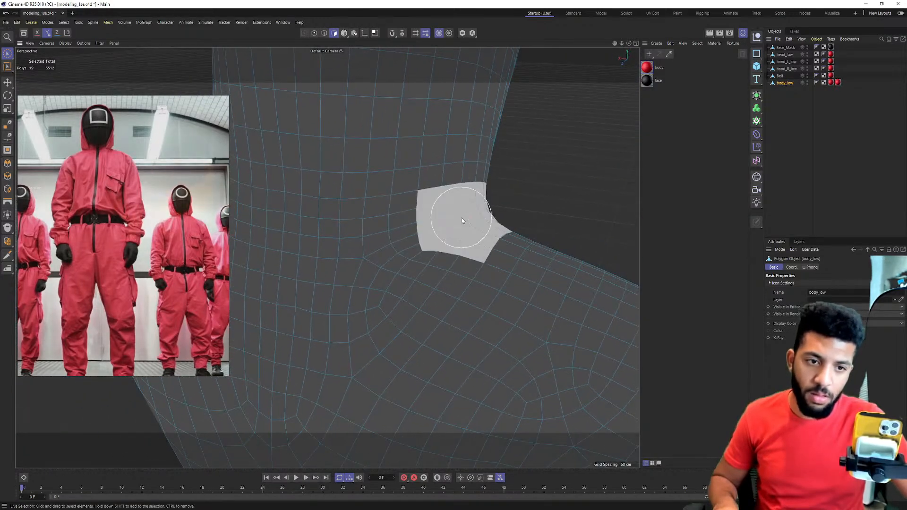
left_click(462, 219)
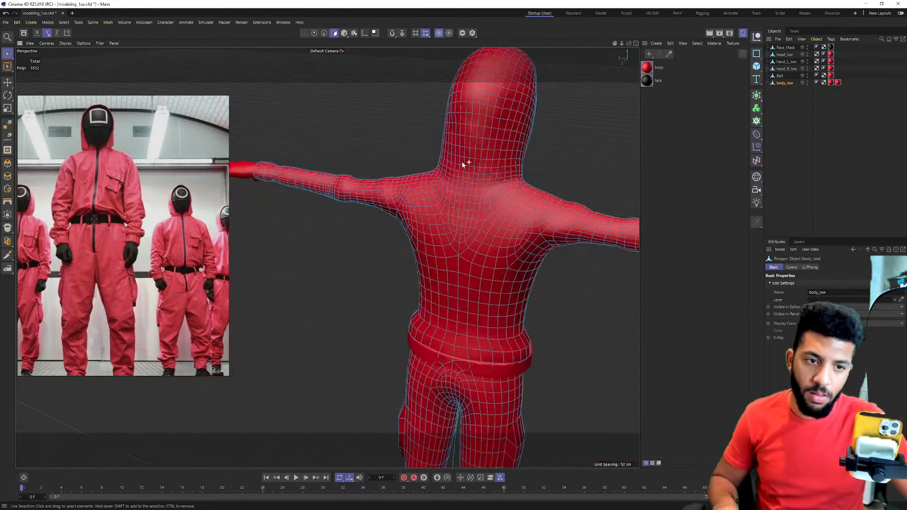
left_click_drag(463, 164, 417, 176, "alt")
right_click_drag(416, 175, 392, 157, "alt")
mouse_move(392, 158)
left_mouse_down("alt")
mouse_move(403, 183)
mouse_move(340, 180)
left_mouse_up("alt")
middle_click_drag(340, 180, 269, 146, "alt")
left_click(798, 156)
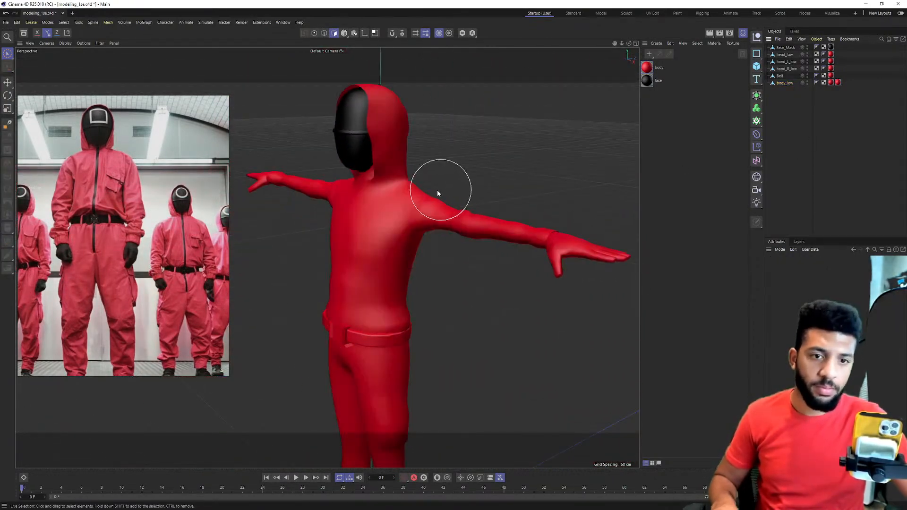
Check the whole figure from the front and save the modeling_1se.c4d project.
key("ctrl+s")
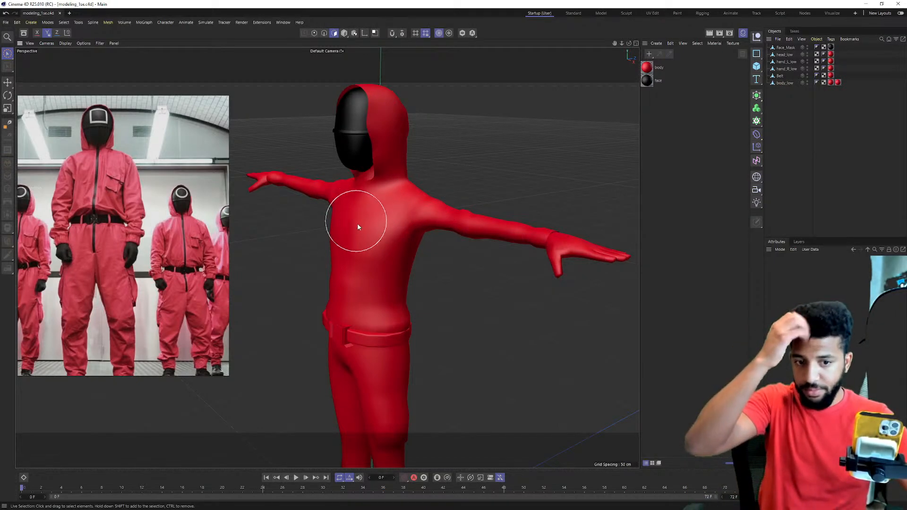
left_click_drag(368, 241, 198, 208, "alt")
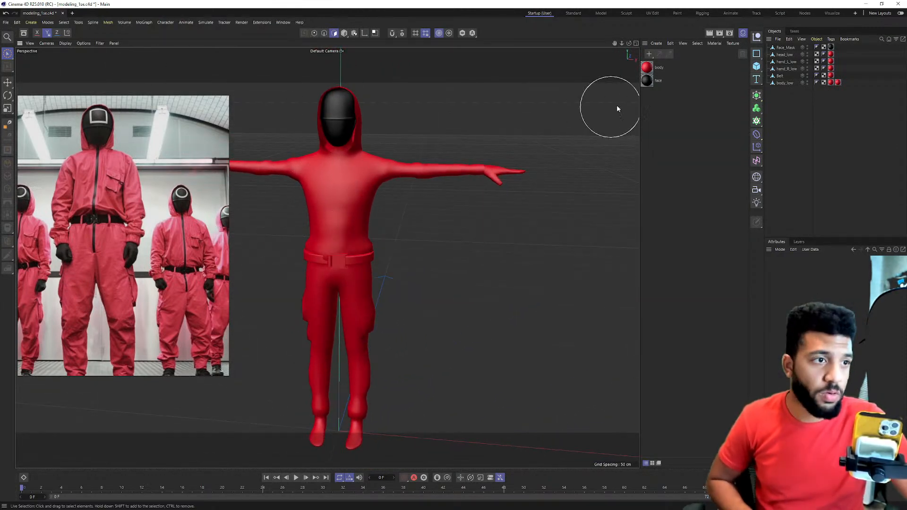
left_click(6, 23)
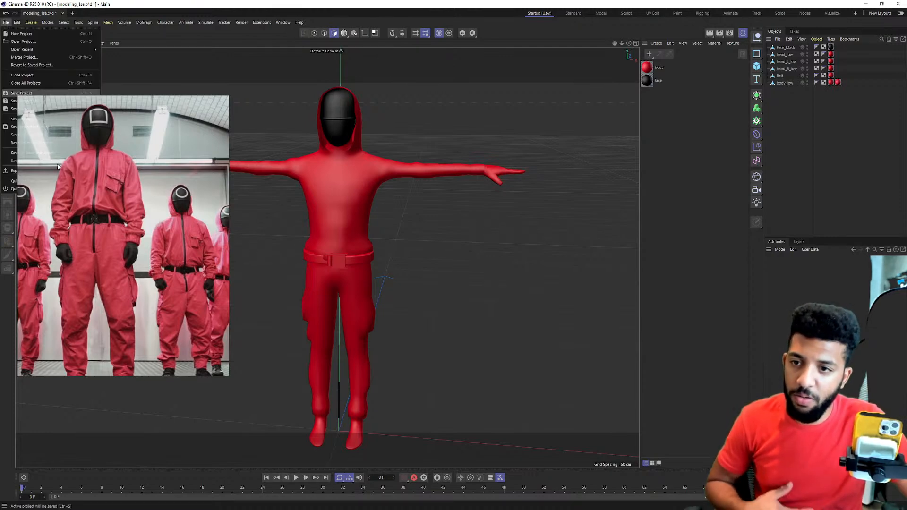
left_click(41, 94)
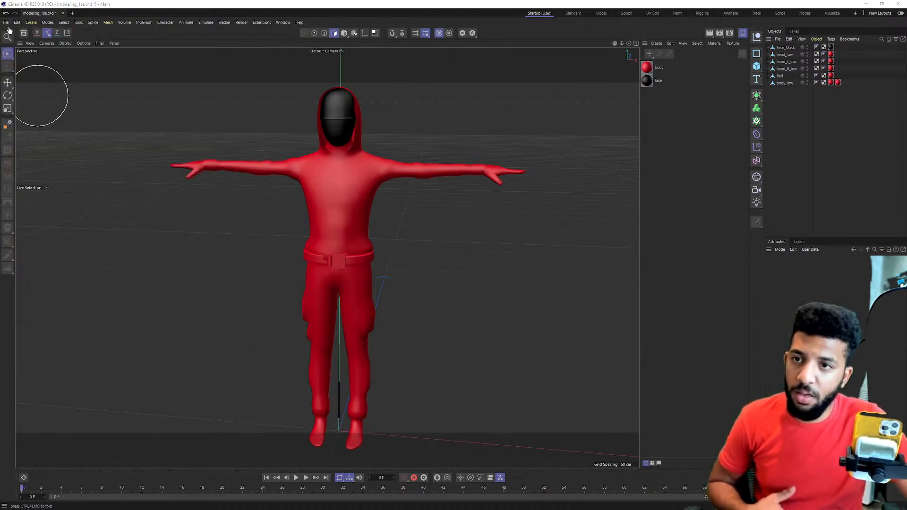
left_click_drag(0, 194, 221, 317)
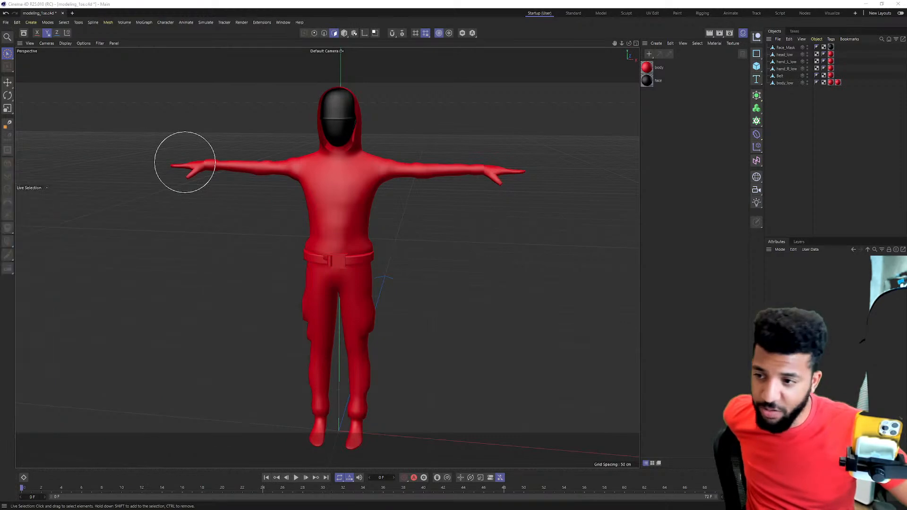
left_click(5, 23)
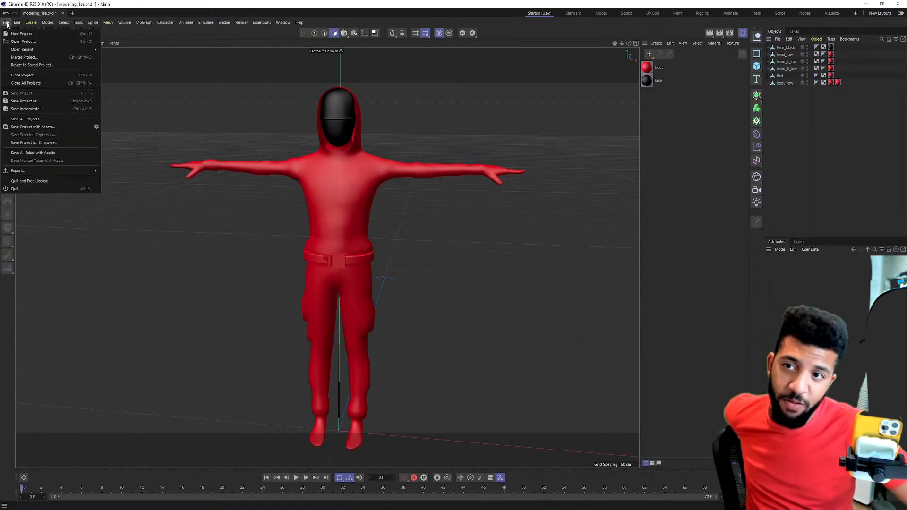
left_click(40, 93)
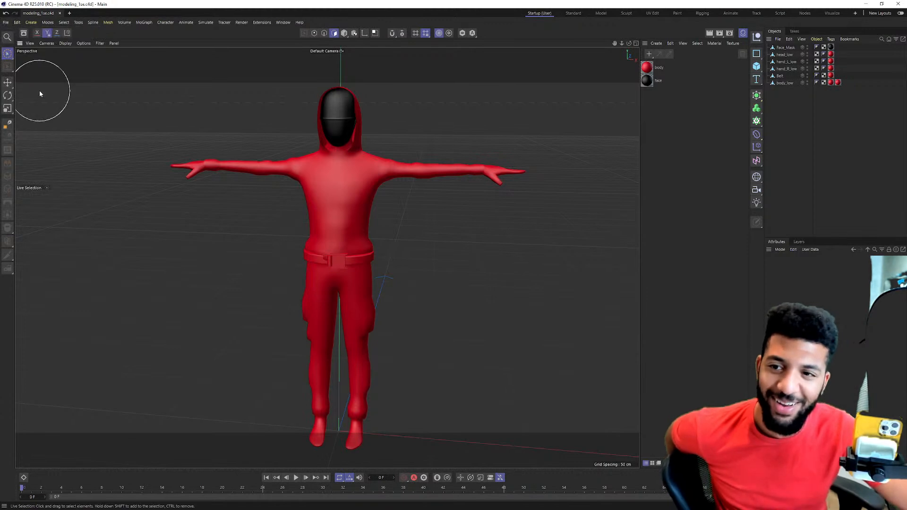
Export the figure in FBX format with the existing export settings, naming the file paint_me in the Squid_Game folder.
left_click(6, 22)
mouse_move(38, 169)
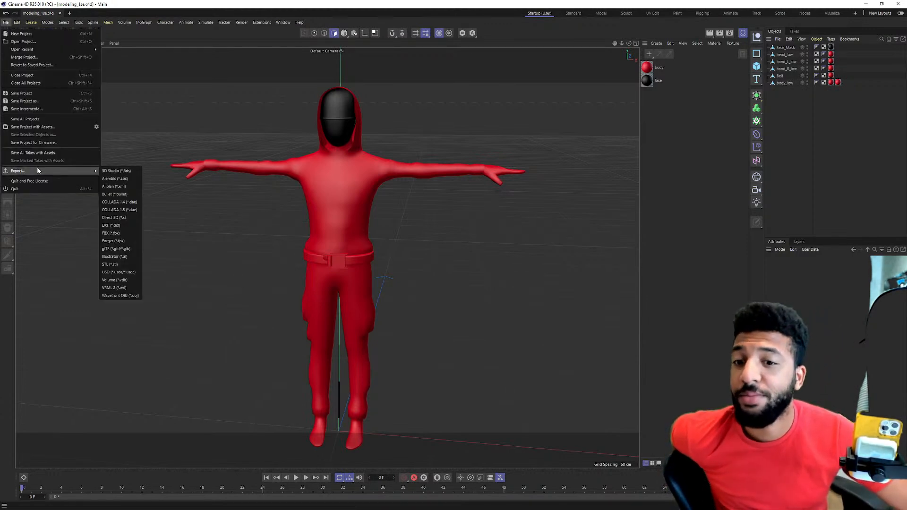
left_click(120, 233)
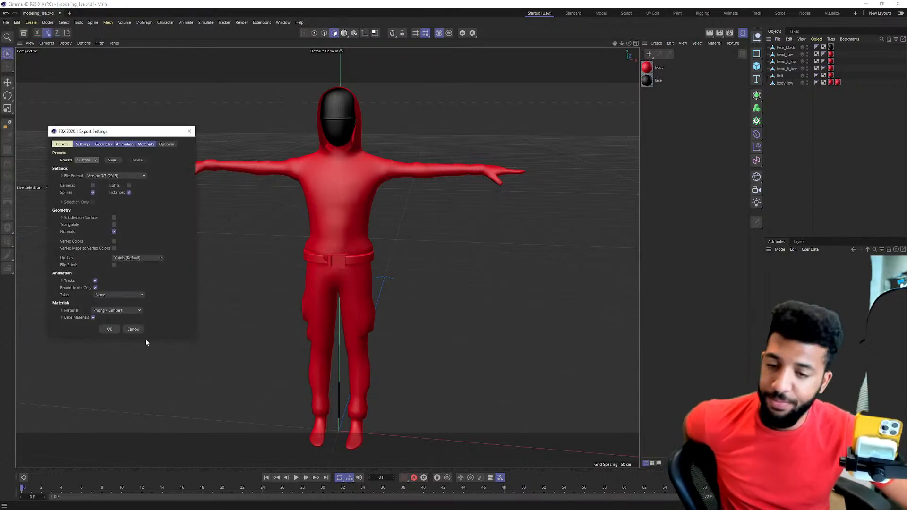
left_click(110, 329)
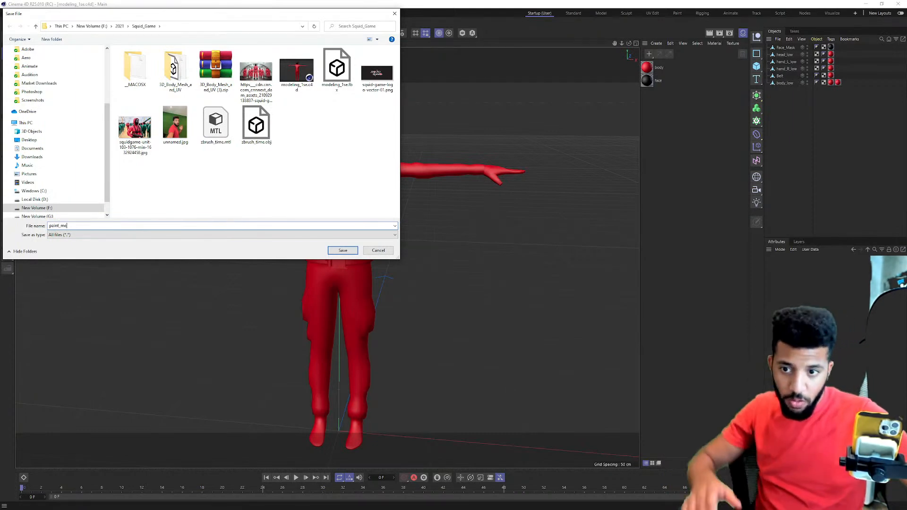
left_click(343, 251)
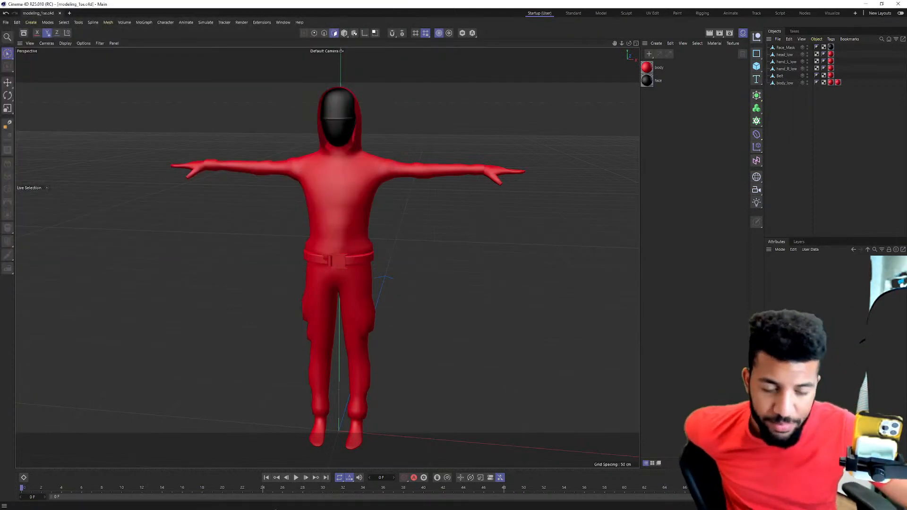
Close ZBrushCore, switch to Substance 3D Painter and start a new project with a document resolution of 2048.
left_click(862, 4)
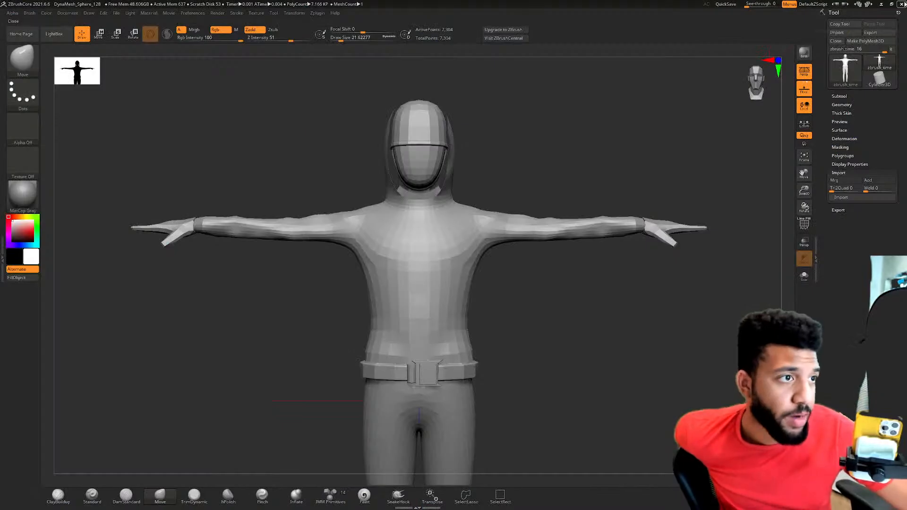
key("alt+F4")
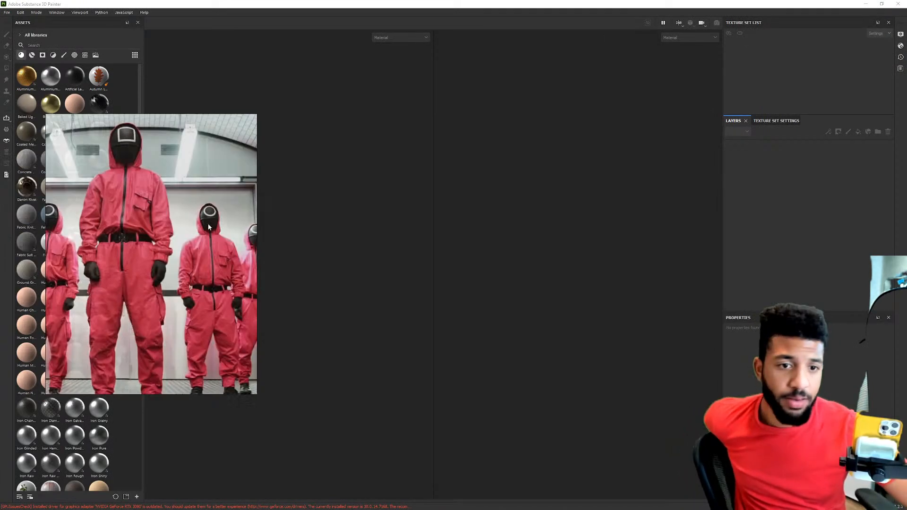
left_click(7, 12)
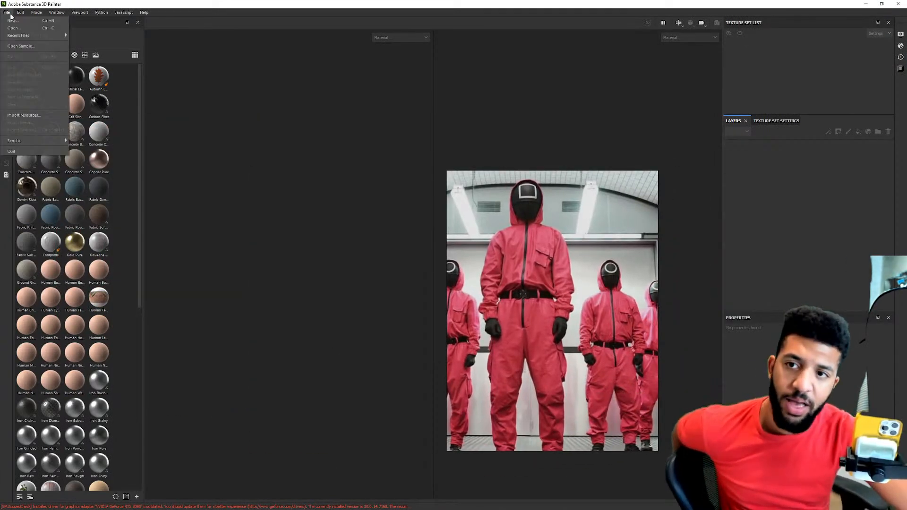
mouse_move(35, 33)
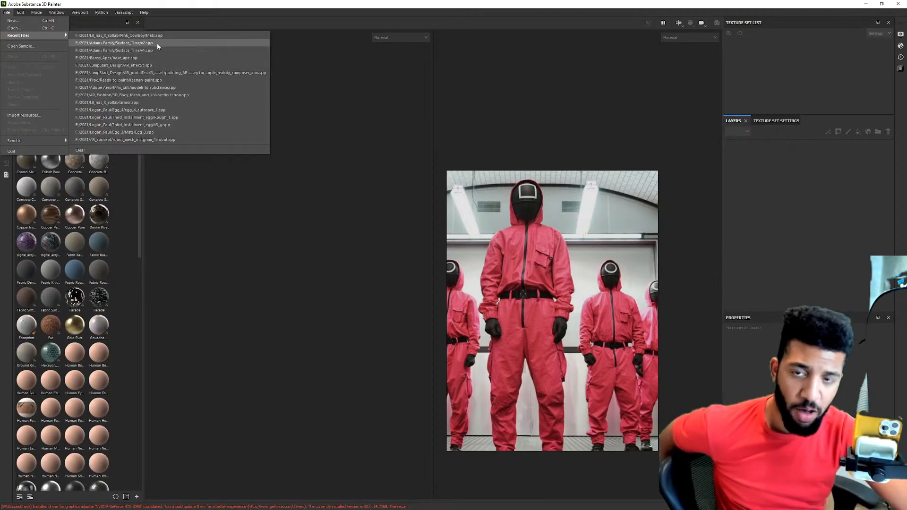
left_click(16, 22)
left_click_drag(418, 129, 291, 104)
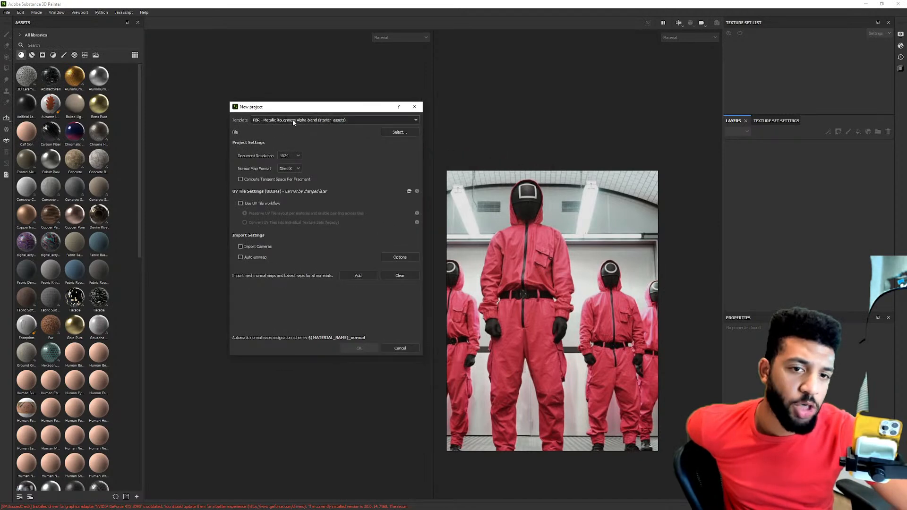
left_click(295, 155)
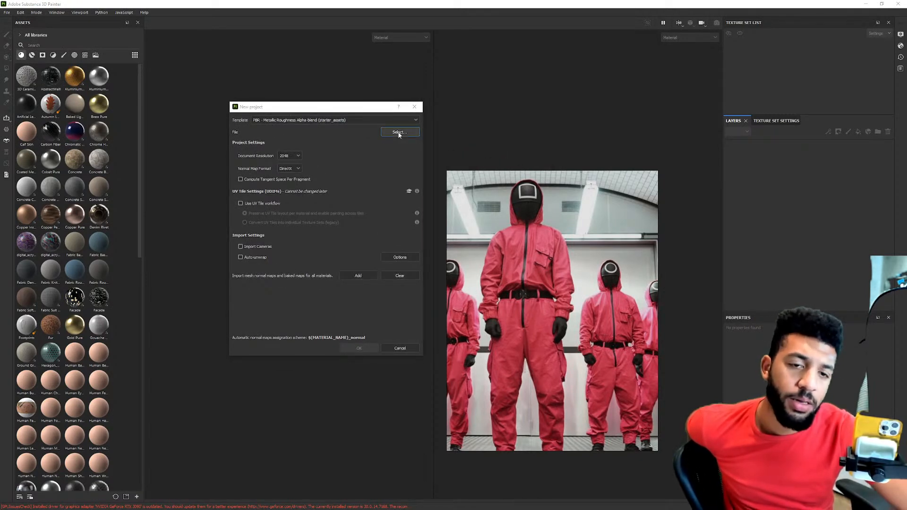
Load paint_me.fbx from the Squid_Game folder as the mesh and create the project.
left_click(399, 132)
left_click_drag(464, 115, 294, 118)
left_click(300, 130)
left_click(273, 130)
double_click(289, 166)
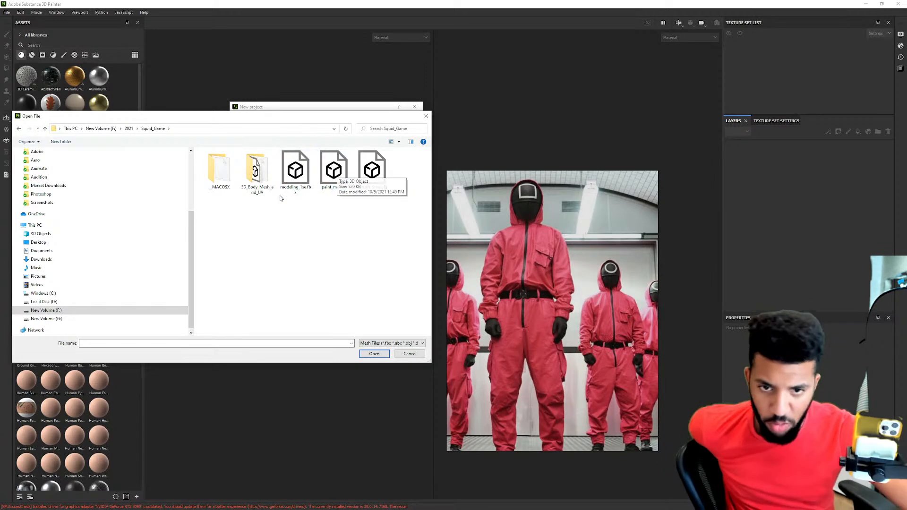
left_click(333, 169)
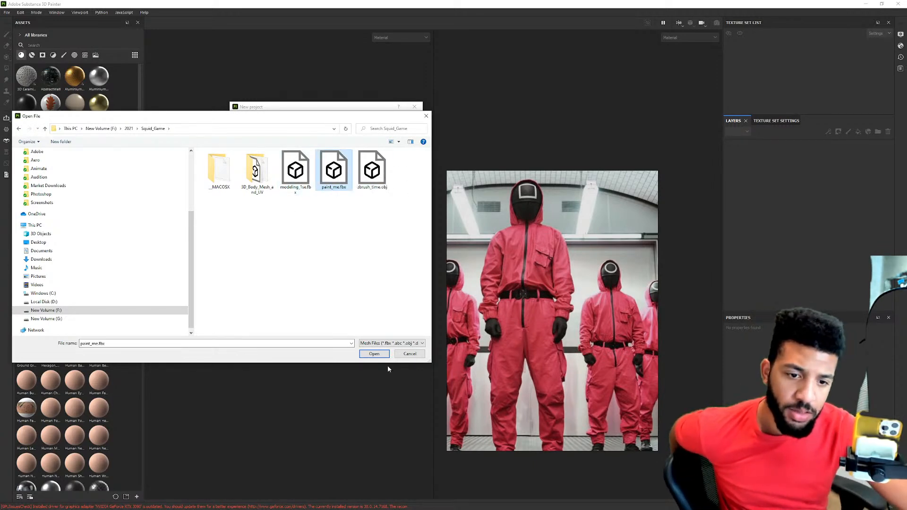
left_click(381, 353)
left_click(359, 349)
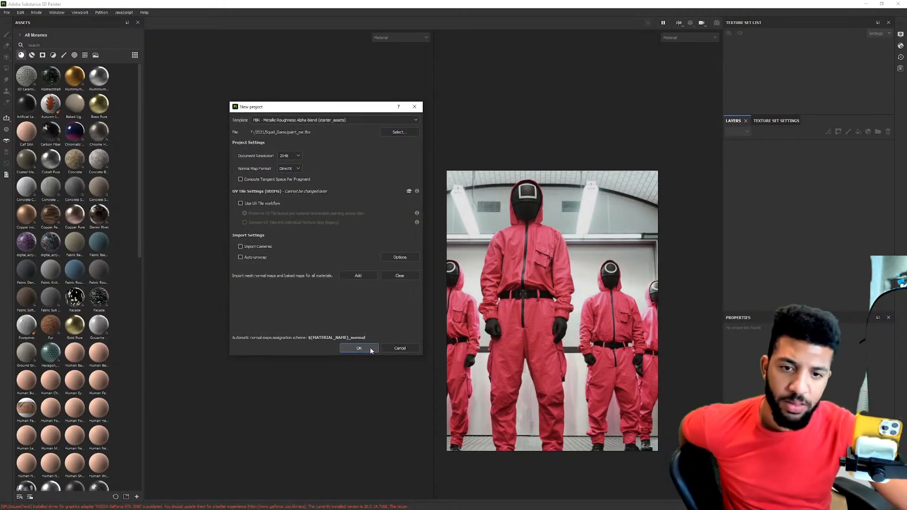
Examine the imported figure and its UV islands, checking the face and body texture sets.
left_click_drag(555, 292, 521, 288)
scroll(642, 132, "down", 3)
middle_click_drag(659, 85, 516, 259)
left_click_drag(602, 240, 148, 249)
scroll(608, 122, "down", 2)
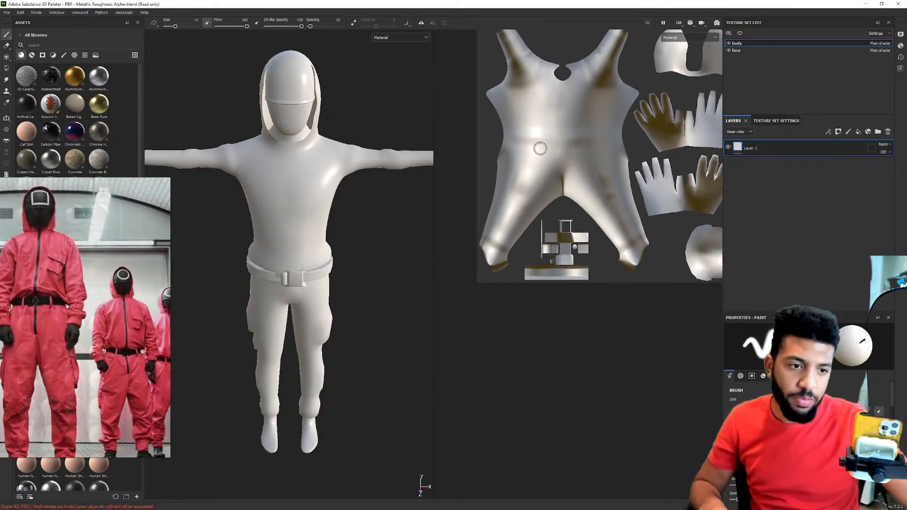
middle_click_drag(541, 148, 460, 245)
scroll(576, 185, "up", 1)
middle_click_drag(576, 185, 614, 142)
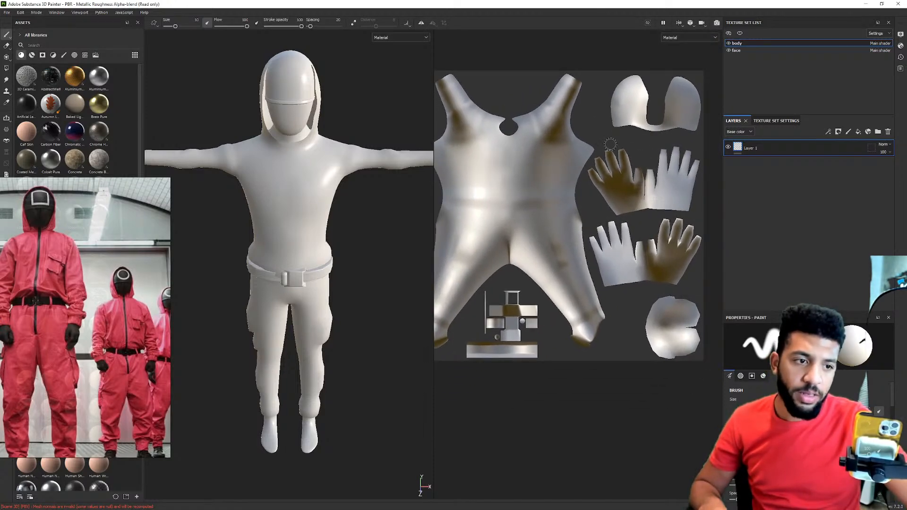
scroll(605, 134, "down", 1)
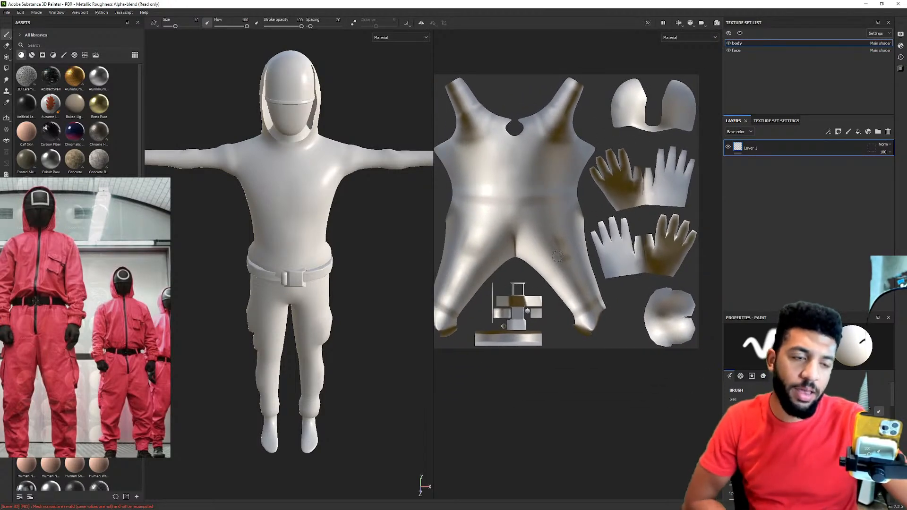
left_click(740, 51)
left_click(745, 43)
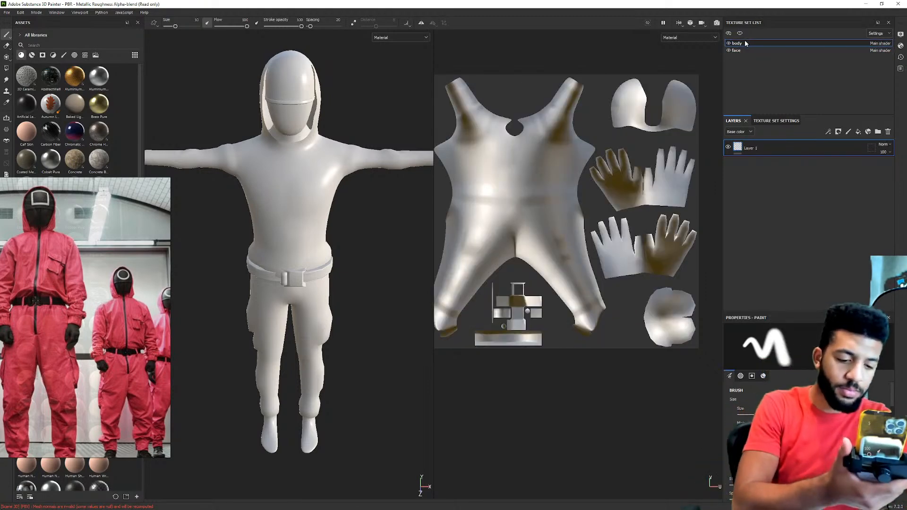
Narrow the reference photo to the main guard and place it beside the 3D figure.
left_click_drag(112, 238, 209, 235)
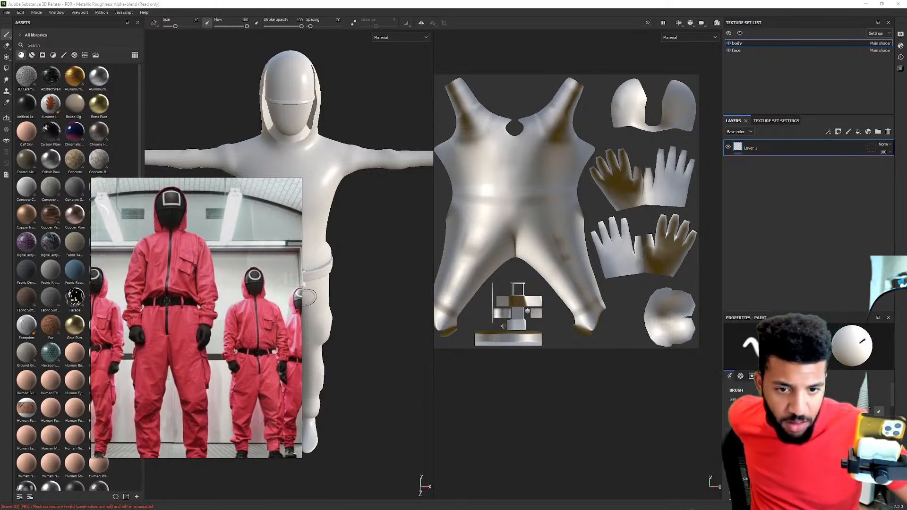
left_click_drag(299, 299, 206, 291)
left_click_drag(160, 184, 134, 203)
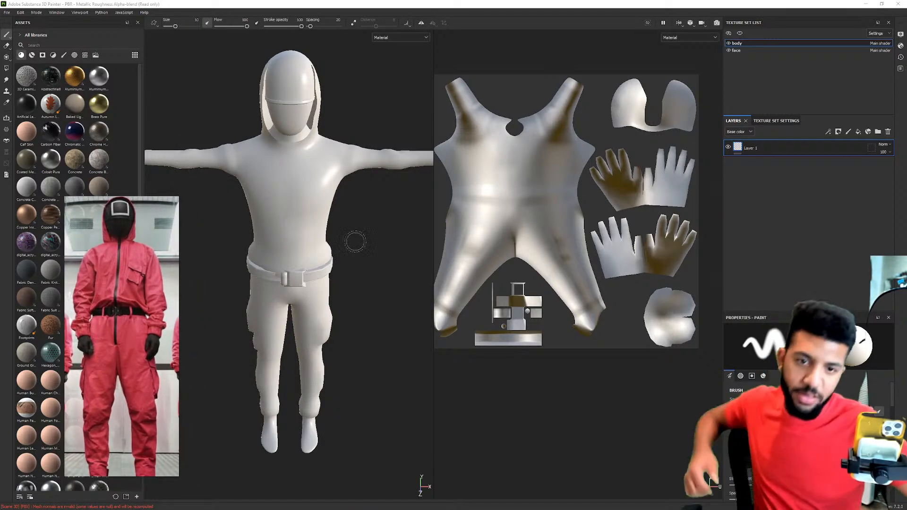
Bake all mesh maps for the body and face texture sets at an output size of 2048.
left_click_drag(374, 208, 350, 177, "alt")
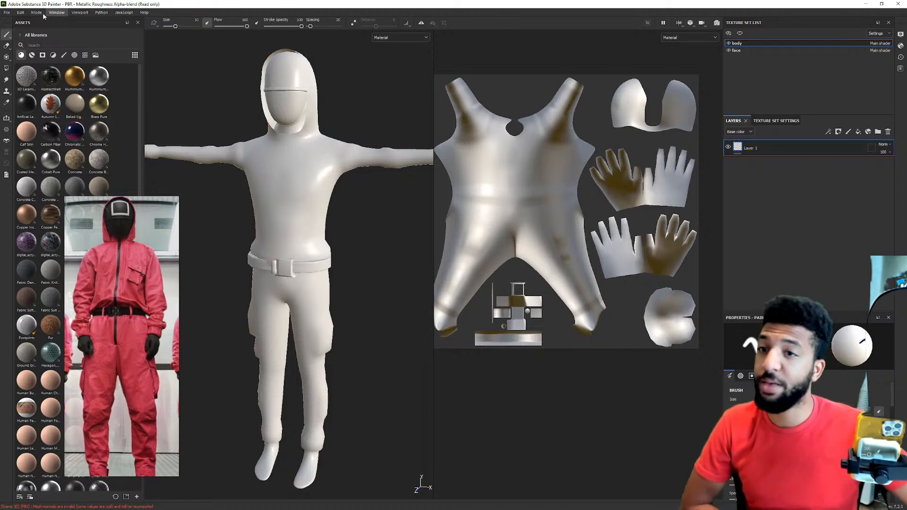
left_click(20, 13)
left_click(42, 49)
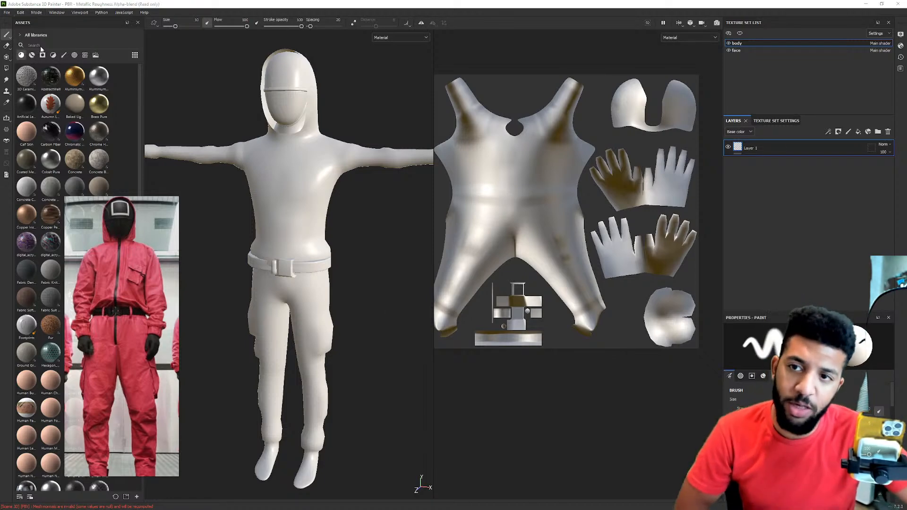
left_click(429, 161)
left_click(436, 213)
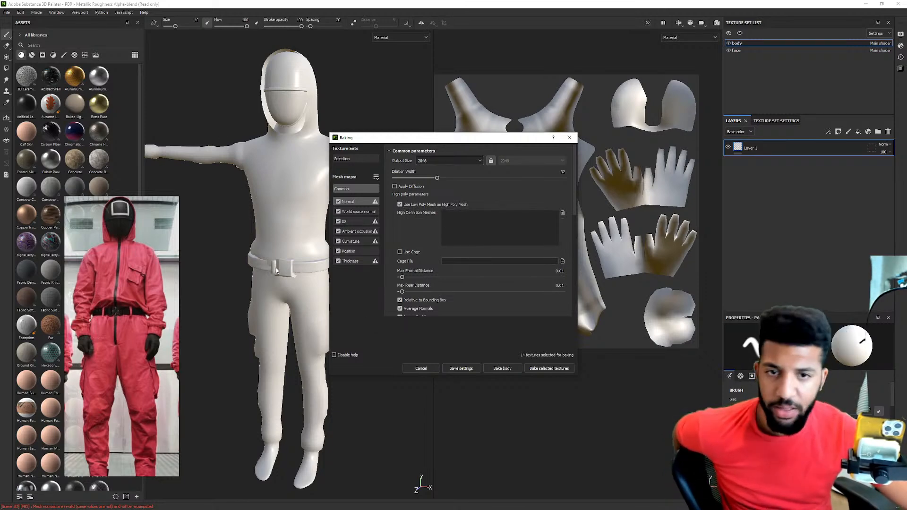
left_click(551, 368)
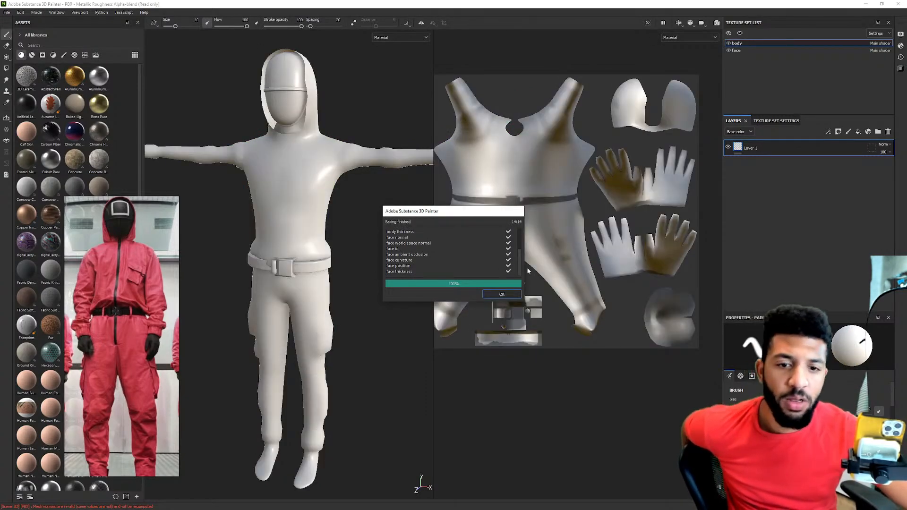
left_click(501, 294)
Search the assets for plastic smart materials and apply Plastic Dusty to the body texture set.
left_click_drag(264, 141, 305, 131, "alt")
scroll(353, 186, "up", 5)
right_click_drag(305, 132, 332, 130, "shift")
left_click_drag(307, 135, 328, 162, "alt")
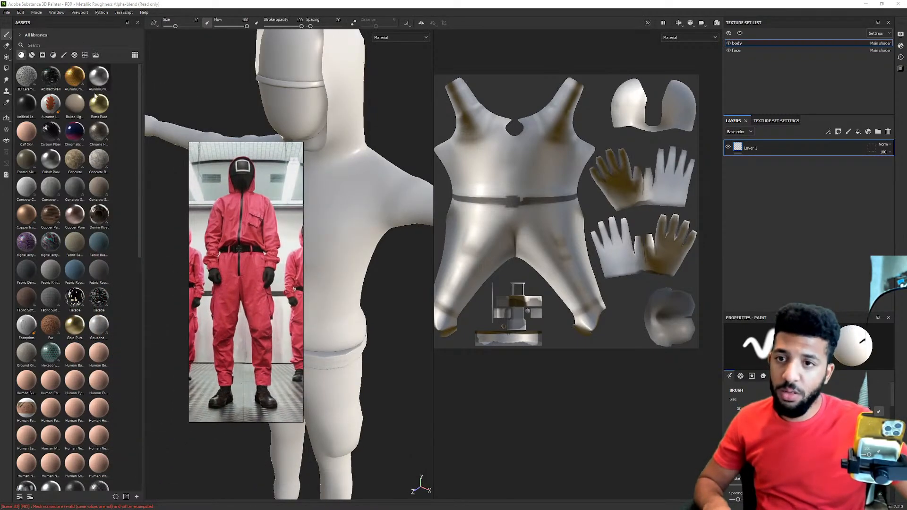
left_click(29, 45)
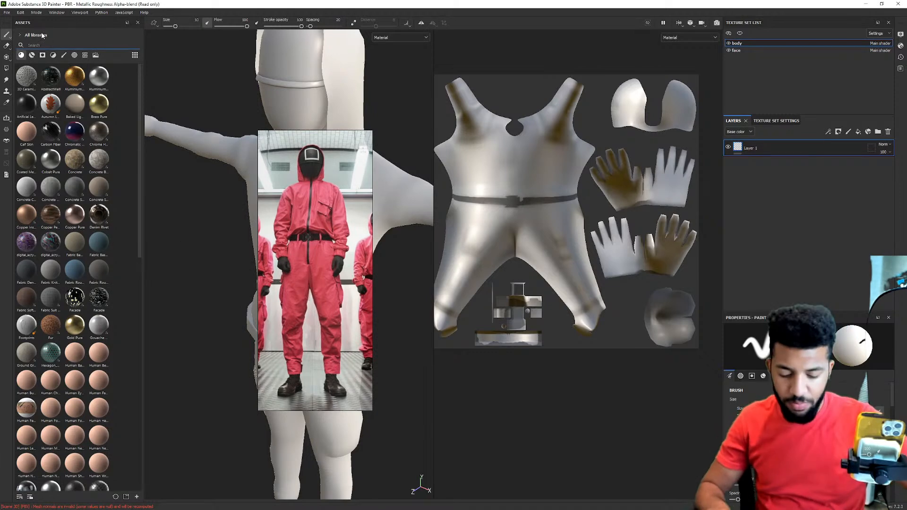
type("plastic")
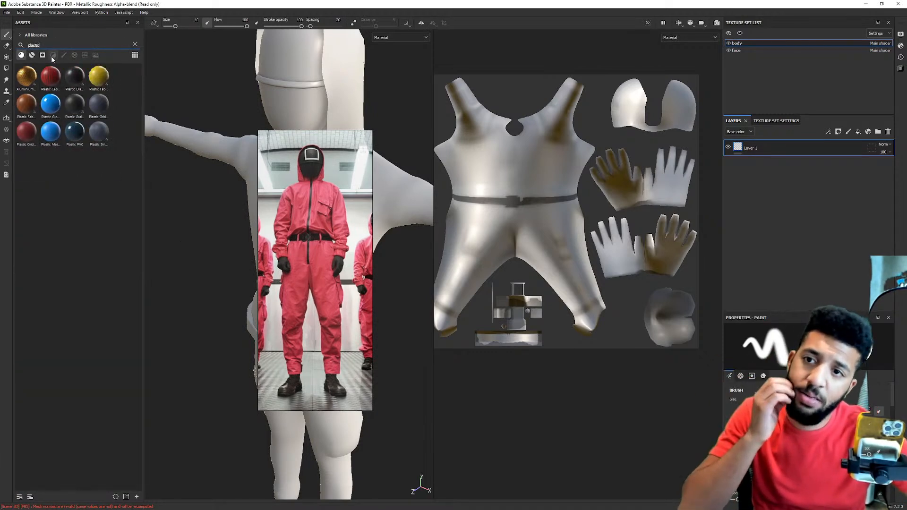
left_click(32, 55)
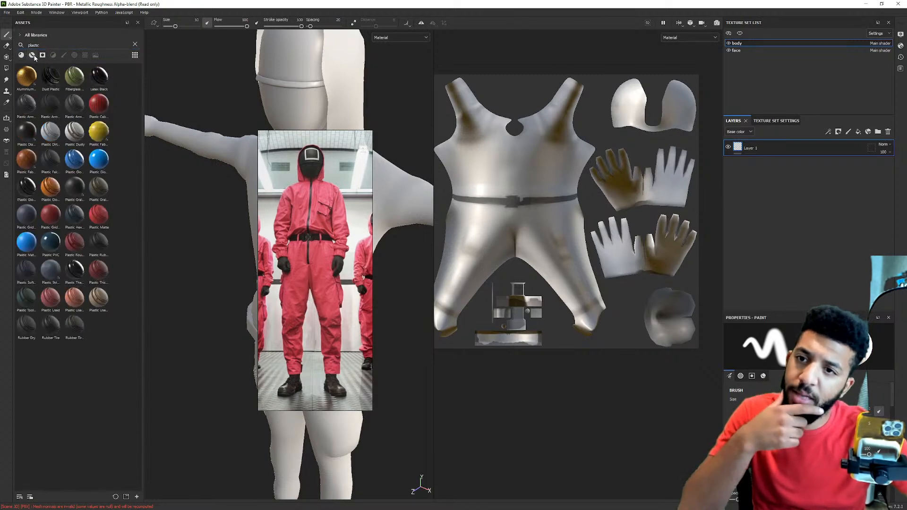
mouse_move(53, 137)
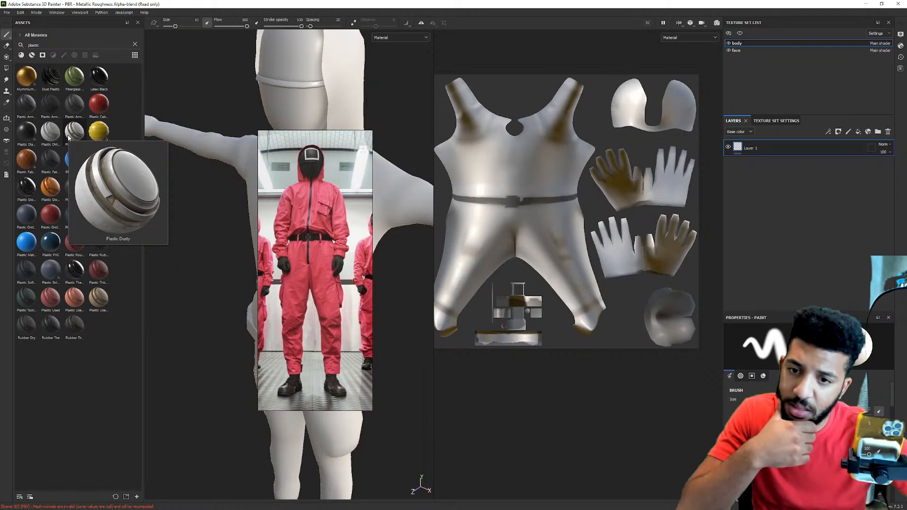
left_click_drag(68, 138, 99, 197)
left_click_drag(329, 203, 305, 169, "alt")
scroll(305, 169, "up", 5)
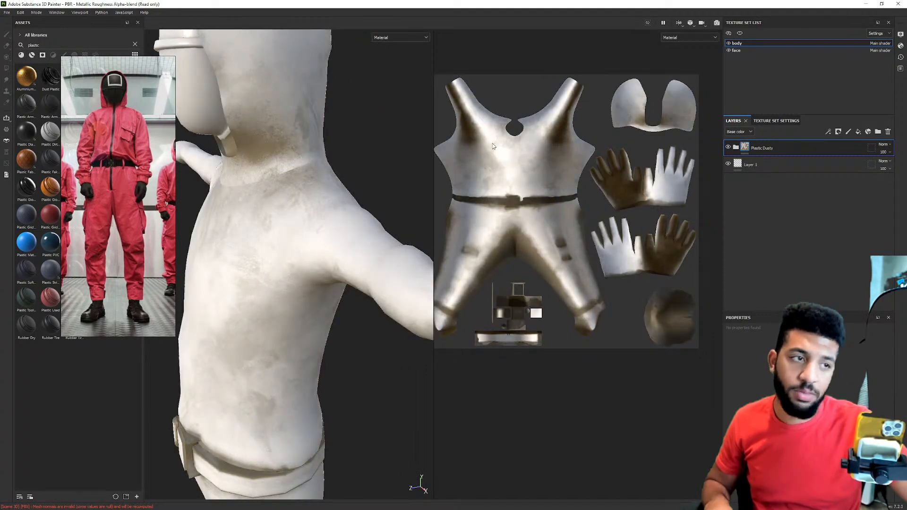
Recolour the Base layer of the Plastic Dusty group with the pink-red sampled from the jumpsuit in the reference photo.
left_click(735, 147)
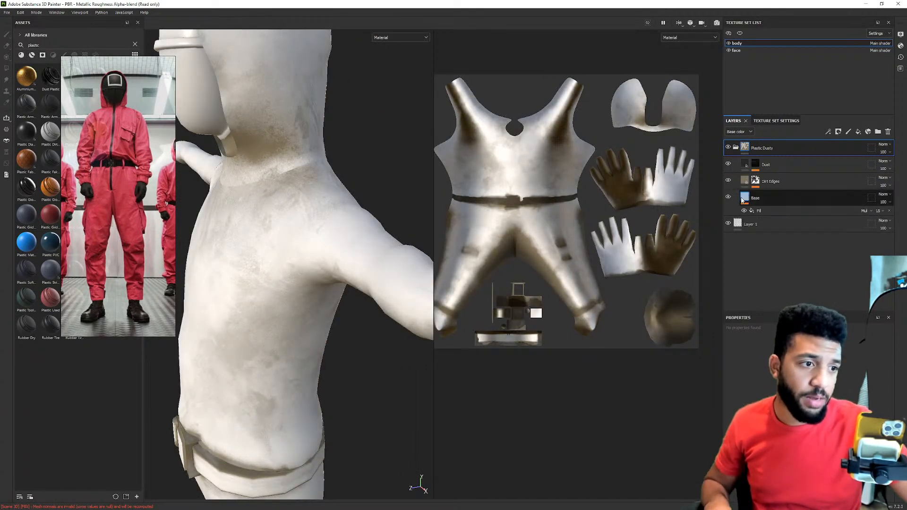
left_click(759, 211)
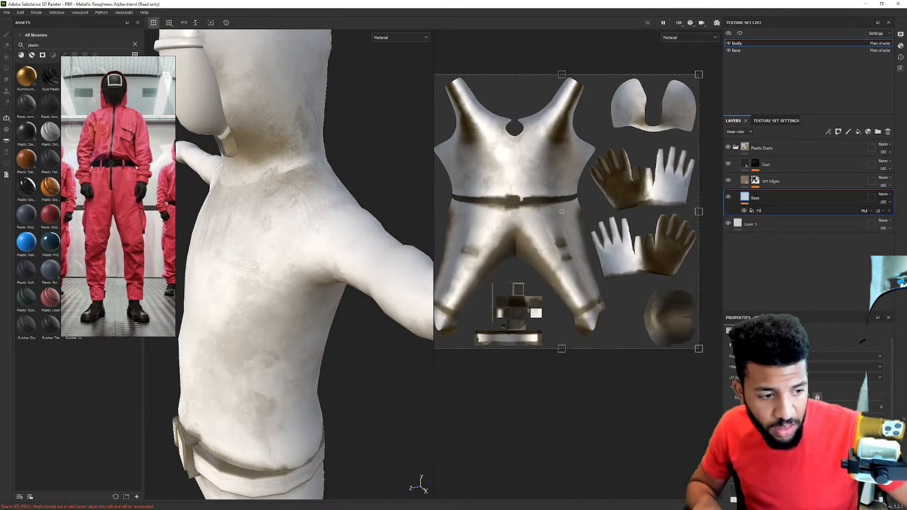
left_click(130, 191)
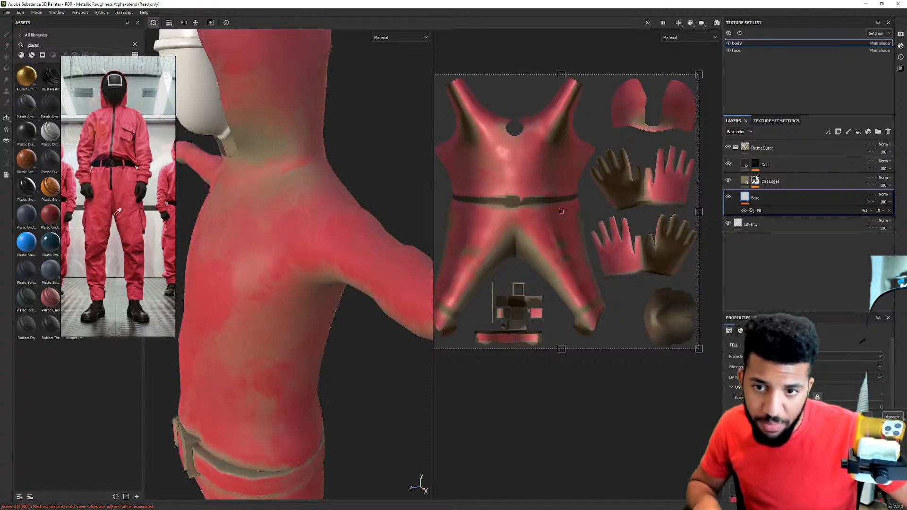
mouse_move(130, 191)
left_mouse_down()
mouse_move(124, 114)
mouse_move(126, 200)
left_mouse_up()
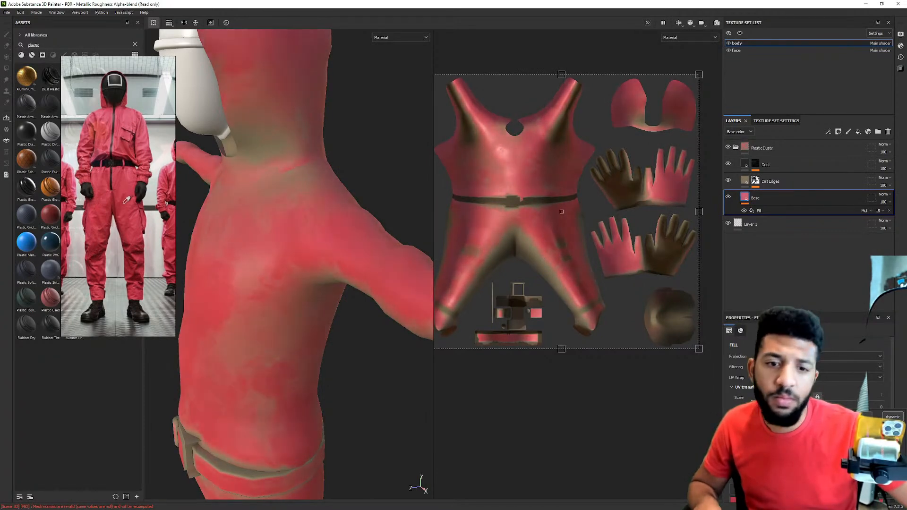
Recolour the Dirt Edges layer with a red sampled from the guard's suit in the reference photo.
right_click_drag(253, 154, 188, 176, "alt")
left_click_drag(189, 176, 314, 155, "alt")
right_click_drag(314, 155, 310, 146, "shift")
left_click_drag(310, 146, 278, 142, "alt")
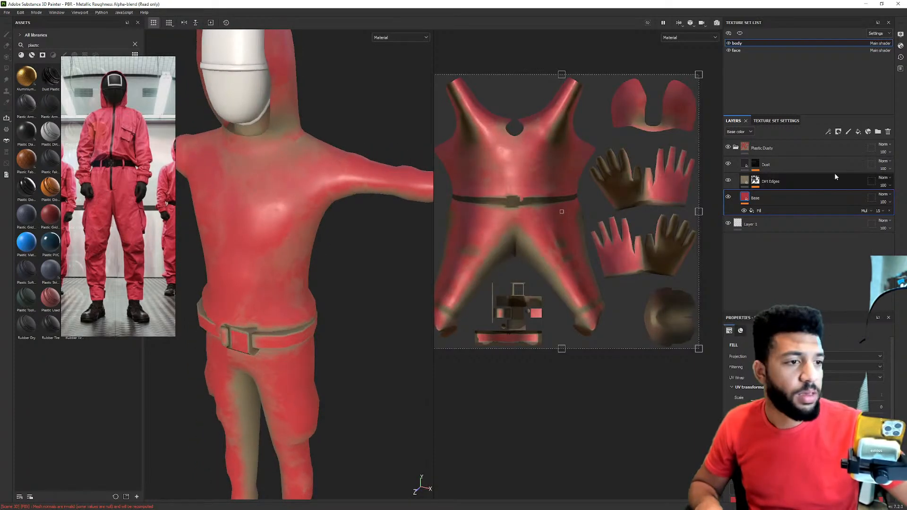
left_click(768, 181)
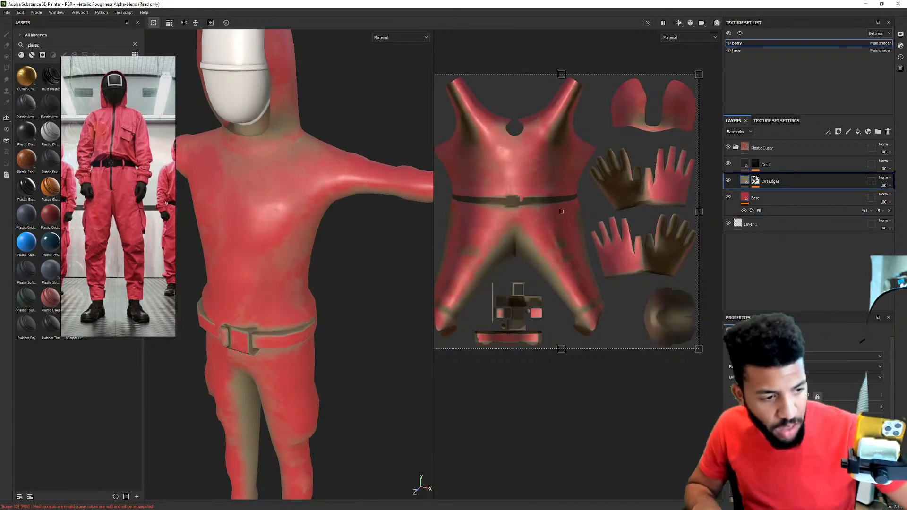
left_click_drag(868, 414, 93, 110)
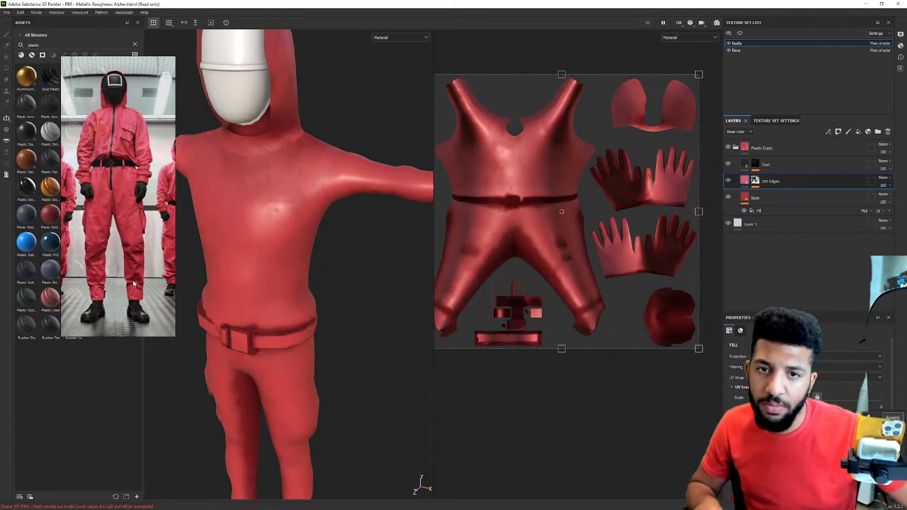
Check the recoloured suit from several angles and move the reference photo off the 3D figure onto the UV layout.
left_click_drag(203, 220, 304, 141, "alt")
right_click_drag(305, 142, 268, 175, "alt")
left_click_drag(268, 175, 333, 180, "alt")
right_click_drag(333, 180, 335, 187, "shift")
left_click_drag(335, 186, 284, 179, "alt")
left_click_drag(115, 191, 250, 268)
left_click_drag(249, 227, 591, 351)
Search the assets for "fab" and apply the Fabric Canvas Creased smart material to the body.
left_click(53, 45)
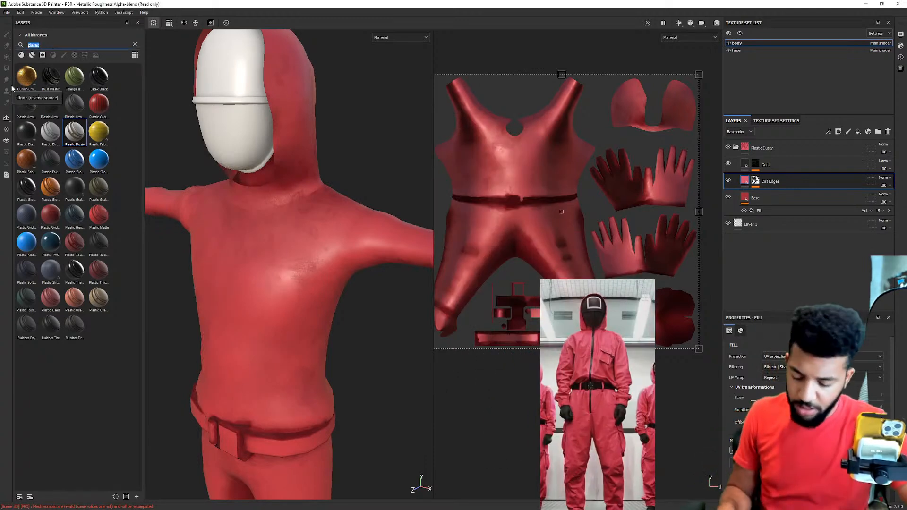
key("BackSpace")
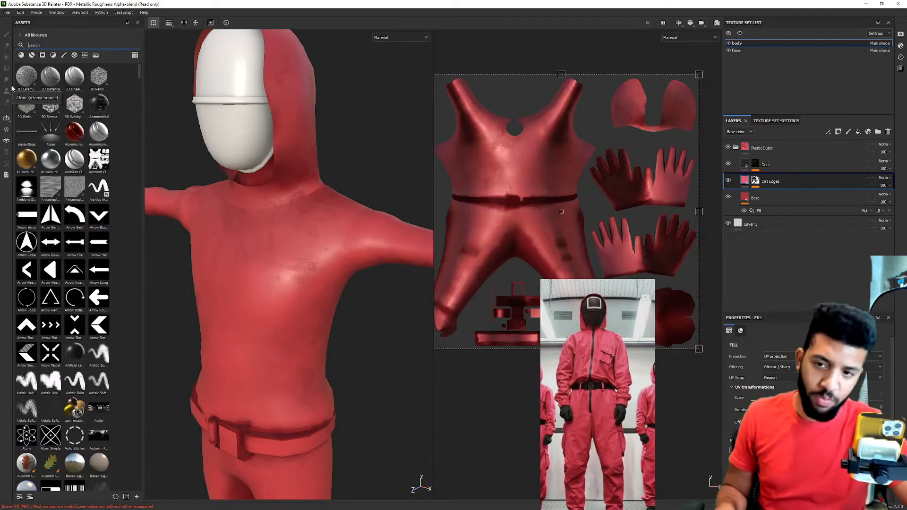
type("fab")
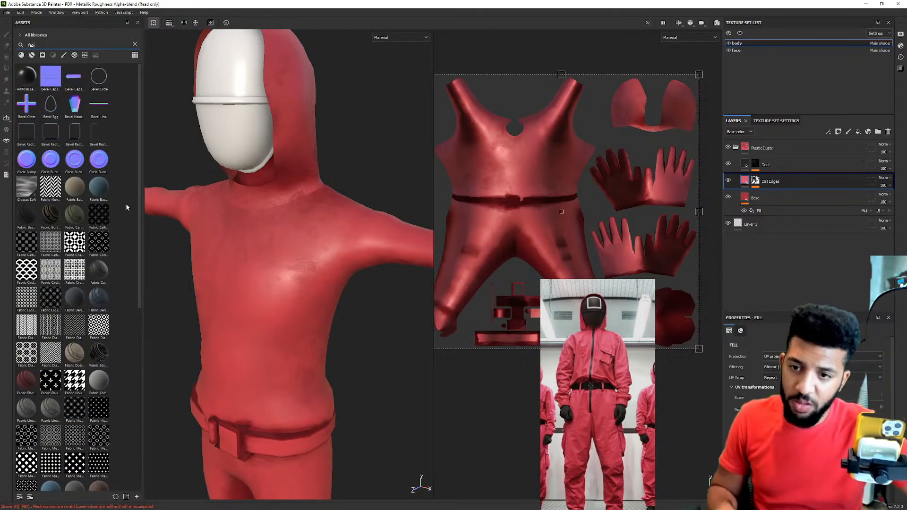
mouse_move(72, 220)
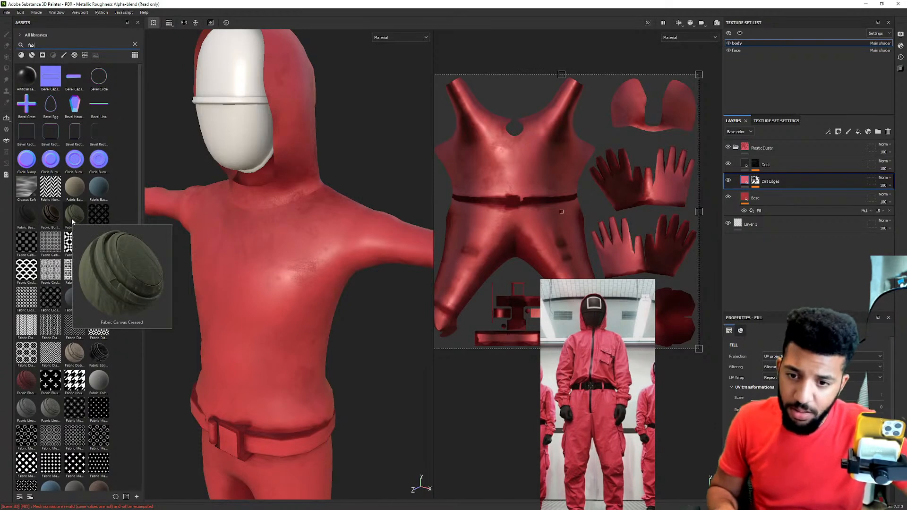
left_click_drag(72, 220, 300, 228)
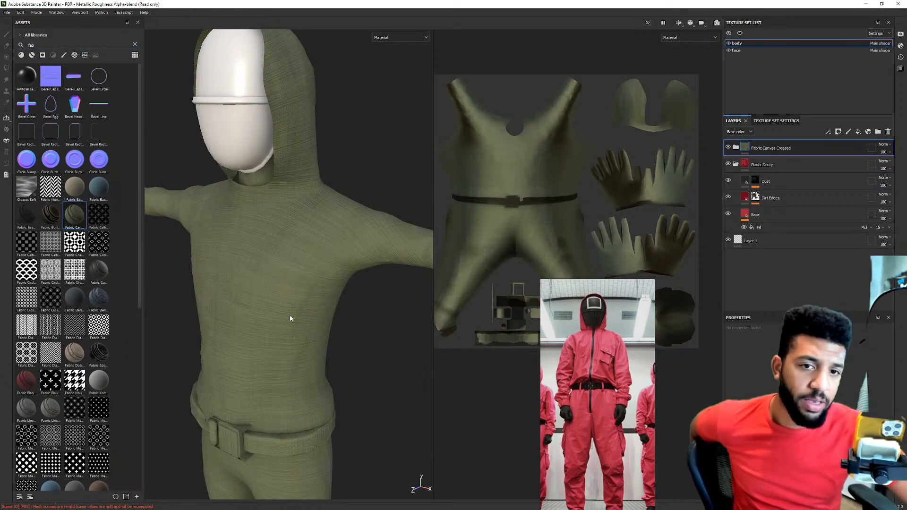
scroll(321, 277, "down", 3)
scroll(321, 277, "up", 7)
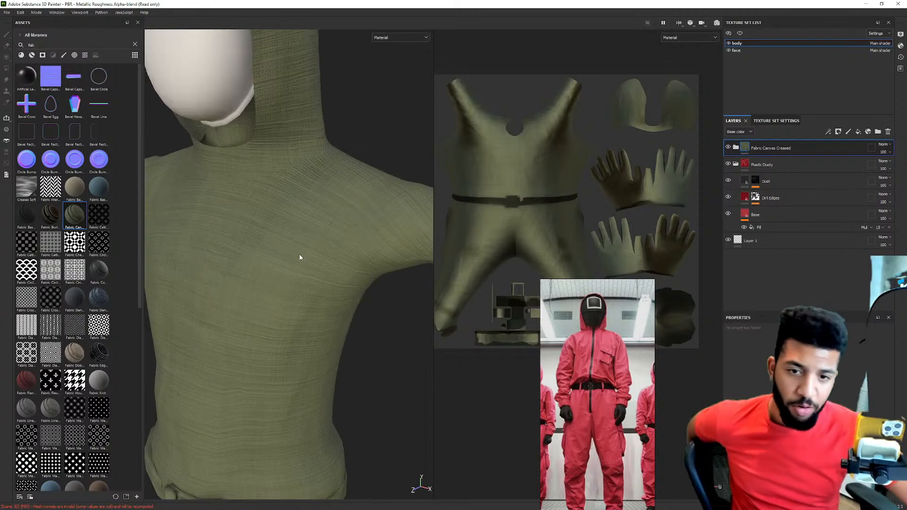
Expand the Fabric Canvas Creased group and hide its Base and Fibers layers, comparing the suit with and without the fibers.
left_click(735, 147)
scroll(741, 216, "down", 2)
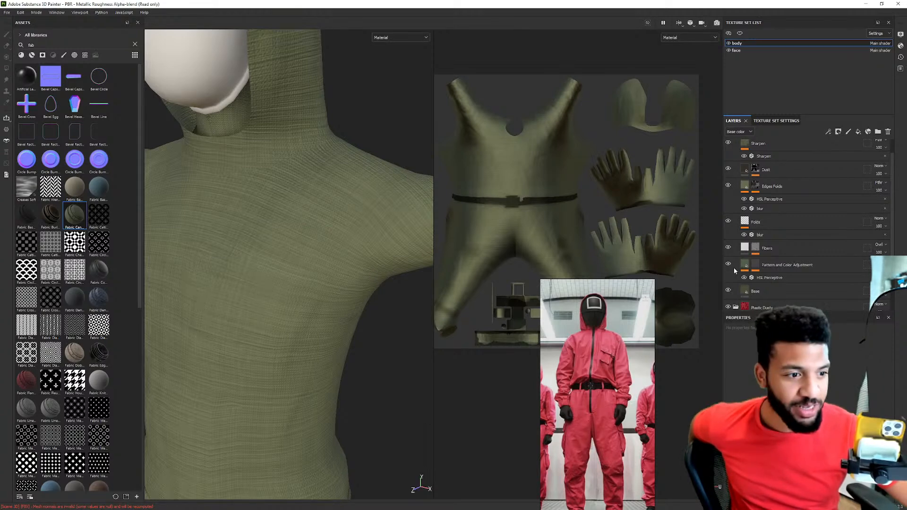
left_click(728, 291)
scroll(728, 292, "down", 1)
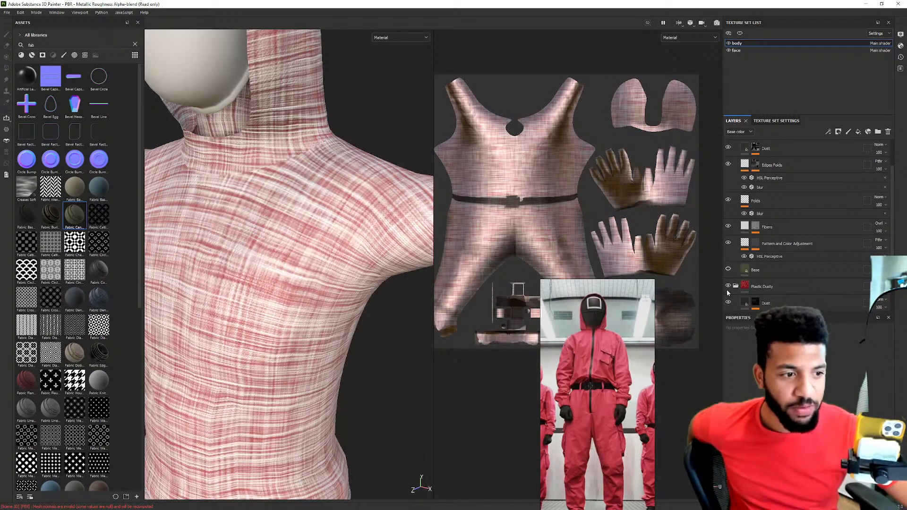
left_click(729, 243)
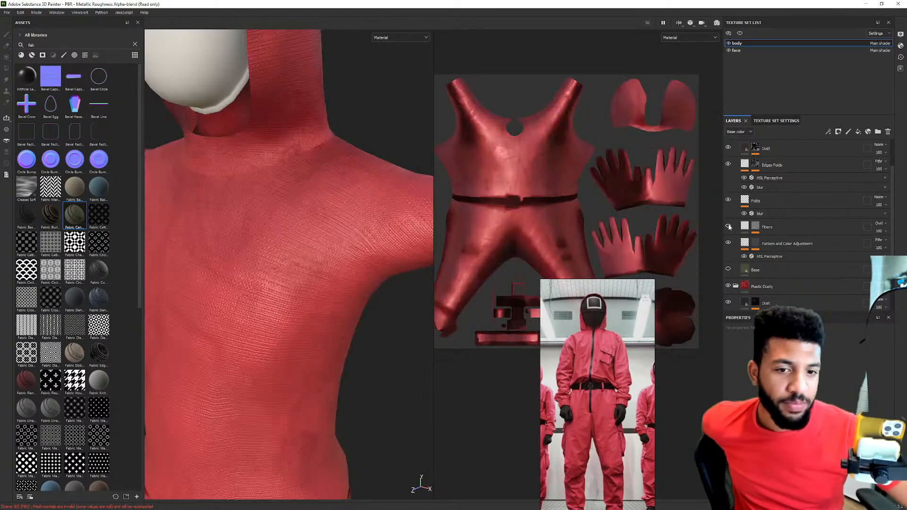
left_click(728, 227)
left_click(728, 227)
left_click(728, 227)
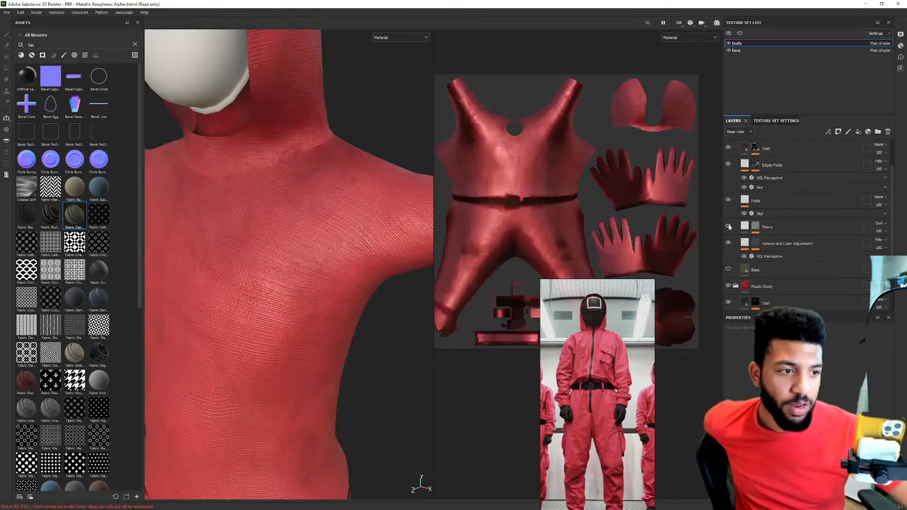
Raise the Hardness of the Folds layer's fill projection to its maximum and check the creases on the torso.
left_click(747, 204)
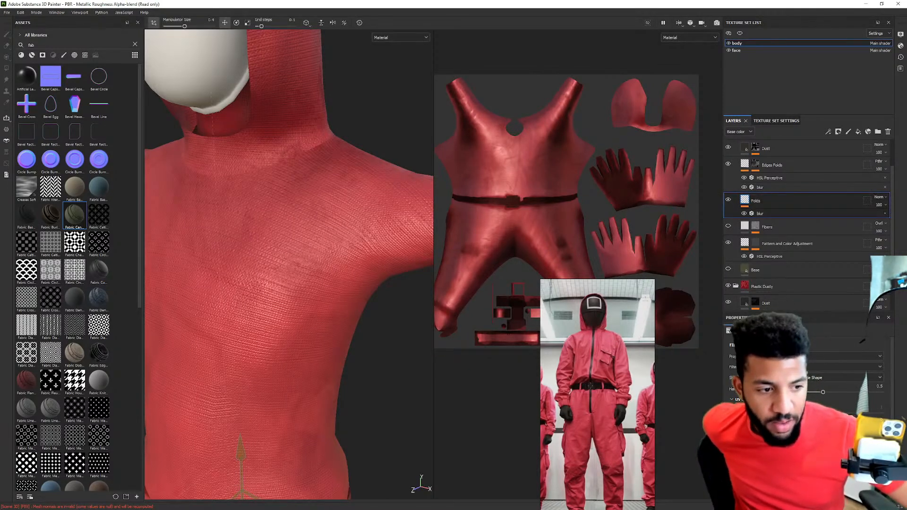
left_click_drag(809, 393, 762, 392)
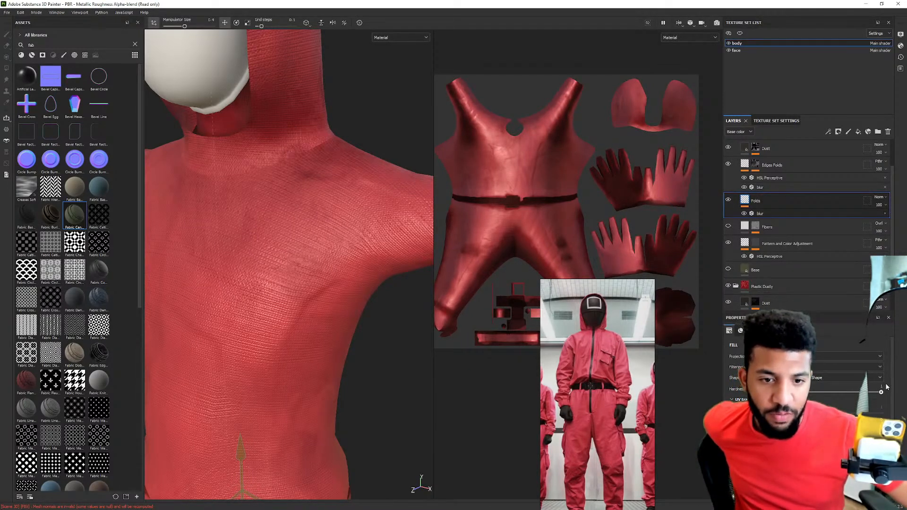
scroll(348, 270, "down", 4)
left_click_drag(336, 217, 343, 201, "alt")
right_click_drag(342, 200, 331, 203, "shift")
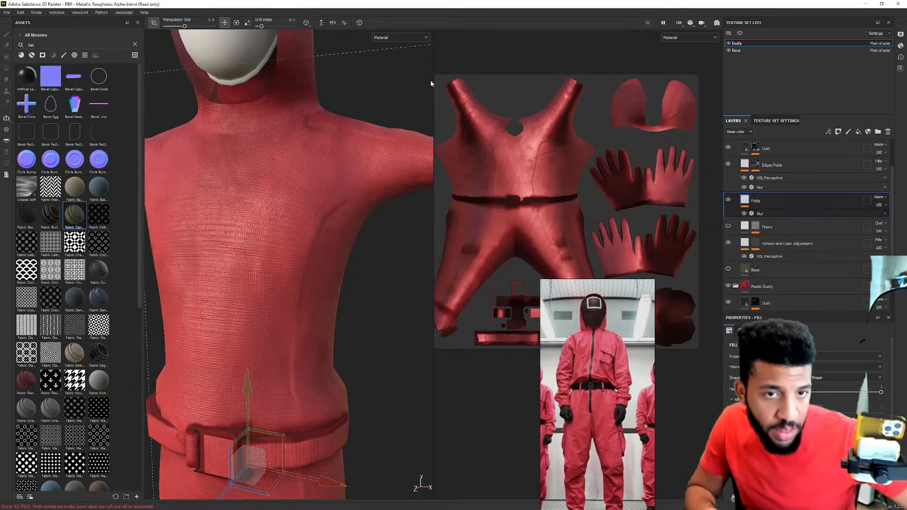
Display the Normal channel, switch the display to the Height channel, and frame the whole body to inspect the folds.
left_click(389, 36)
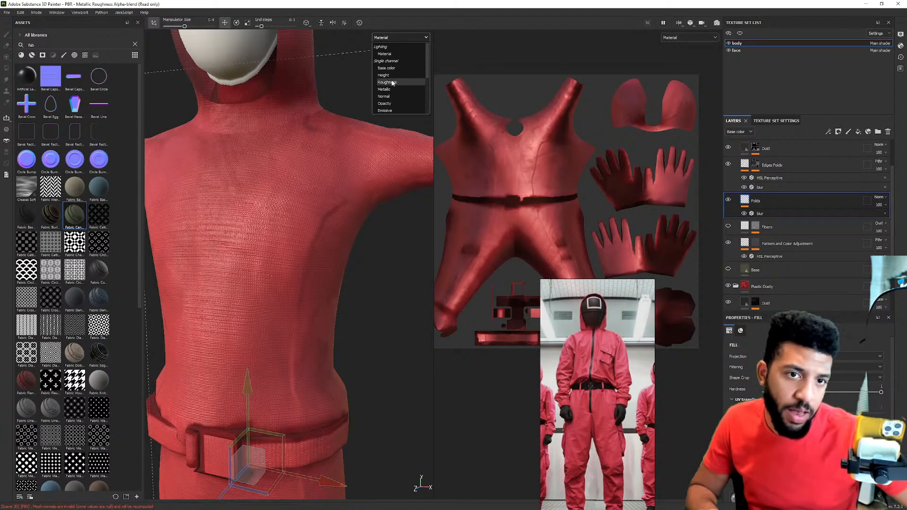
left_click(390, 96)
left_click(400, 37)
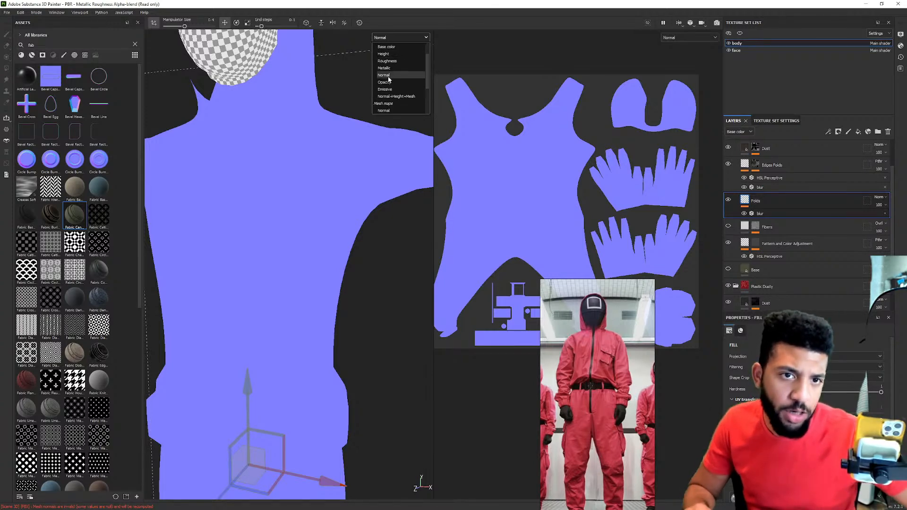
left_click(383, 74)
right_click_drag(308, 202, 233, 215, "alt")
middle_click_drag(233, 215, 257, 150, "alt")
left_click_drag(258, 151, 305, 148, "alt")
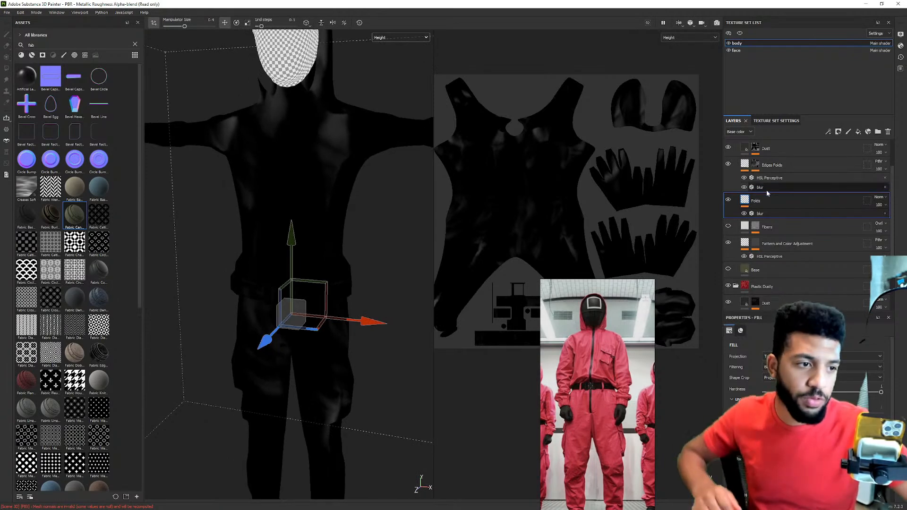
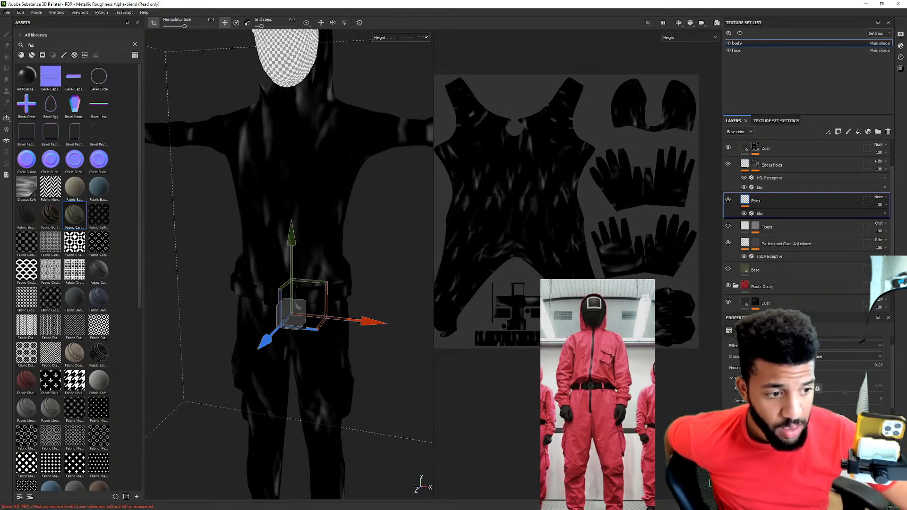
Shift the Folds layer's 3D projection along X to an offset of -0.66 and fine-tune its remaining projection settings.
left_click_drag(372, 322, 191, 303)
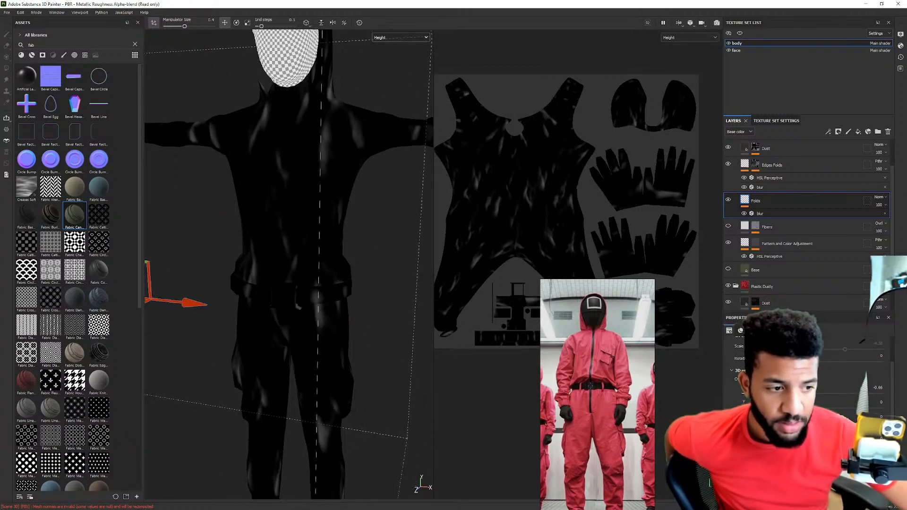
mouse_move(813, 460)
left_mouse_down()
mouse_move(800, 459)
mouse_move(807, 459)
left_mouse_up()
left_click_drag(812, 424, 824, 423)
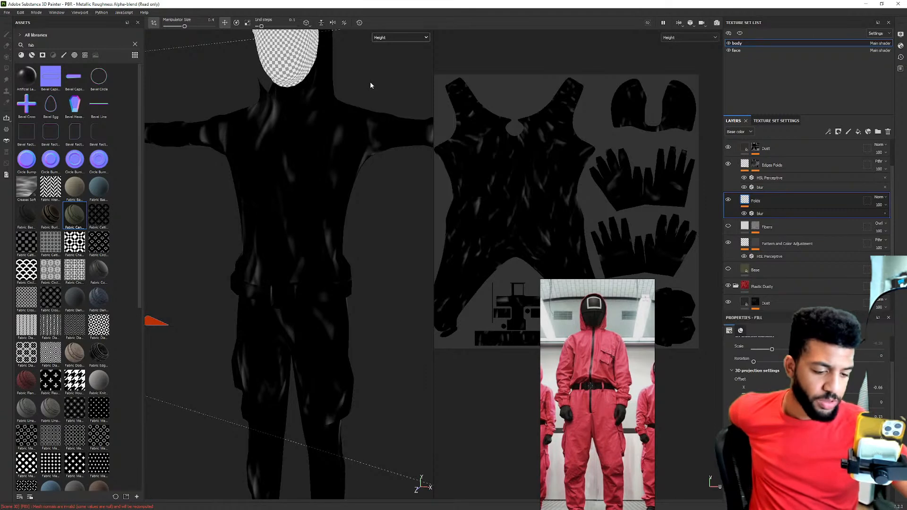
View the Base color channel, return to the full Material display, and examine the fabric folds across the torso and legs.
left_click(400, 38)
left_click(395, 52)
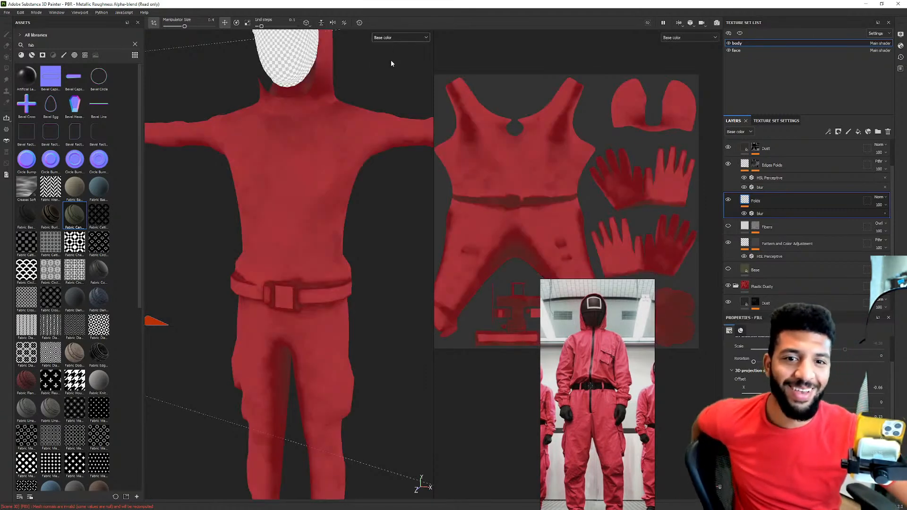
mouse_move(352, 169)
left_mouse_down("alt")
mouse_move(321, 170)
mouse_move(308, 247)
mouse_move(259, 253)
left_mouse_up("alt")
left_click(389, 37)
left_click(387, 55)
scroll(303, 242, "up", 2)
mouse_move(259, 253)
right_mouse_down("alt")
mouse_move(394, 244)
mouse_move(363, 222)
right_mouse_up("alt")
middle_click_drag(363, 222, 349, 160, "alt")
right_click_drag(349, 161, 324, 146, "shift")
left_click_drag(324, 146, 337, 160, "alt")
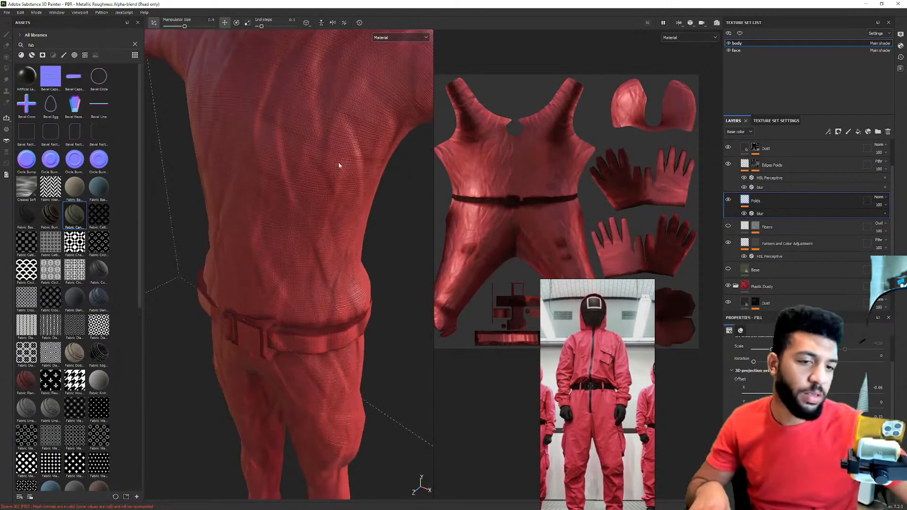
middle_click_drag(338, 160, 342, 230, "alt")
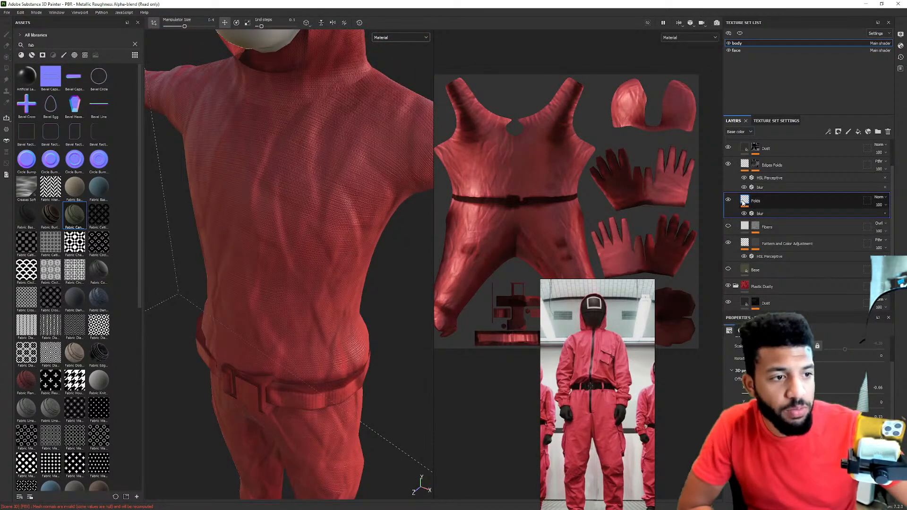
Adjust the UV scale of the Folds layer's projection and review the folds on the whole figure from the front and side.
left_click_drag(773, 391, 776, 392)
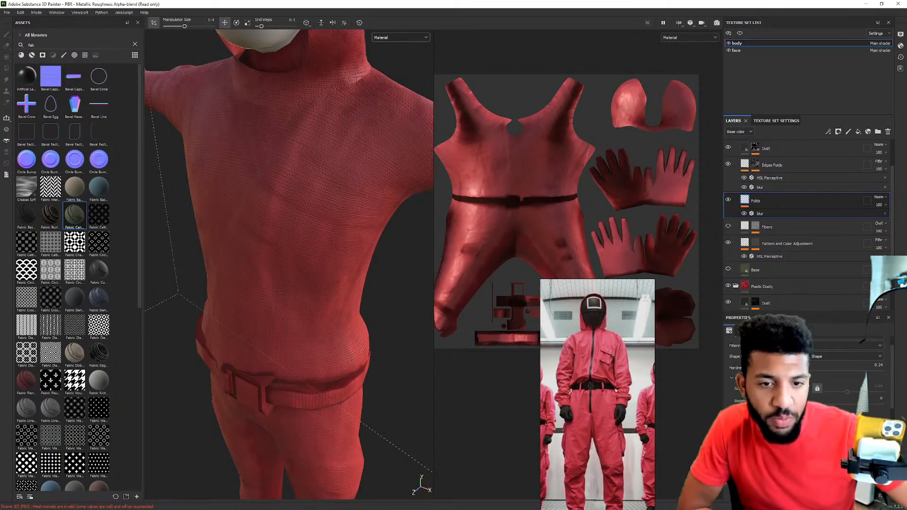
scroll(306, 207, "down", 5)
middle_click_drag(292, 222, 370, 298, "alt")
left_click_drag(199, 341, 291, 290)
middle_click_drag(291, 290, 238, 259, "alt")
left_click_drag(286, 273, 330, 325)
left_click_drag(266, 231, 265, 167)
left_click_drag(318, 204, 330, 237, "alt")
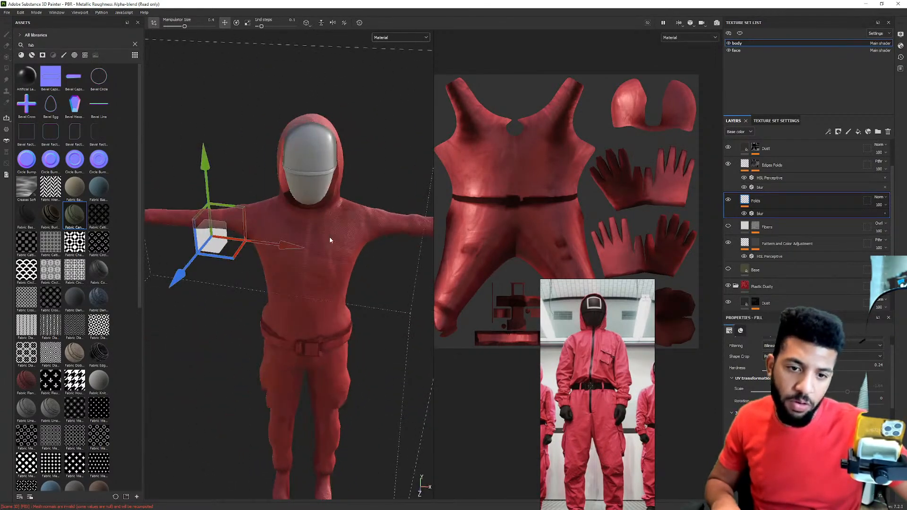
scroll(282, 192, "up", 2)
left_click_drag(282, 193, 373, 158, "alt")
scroll(372, 157, "down", 3)
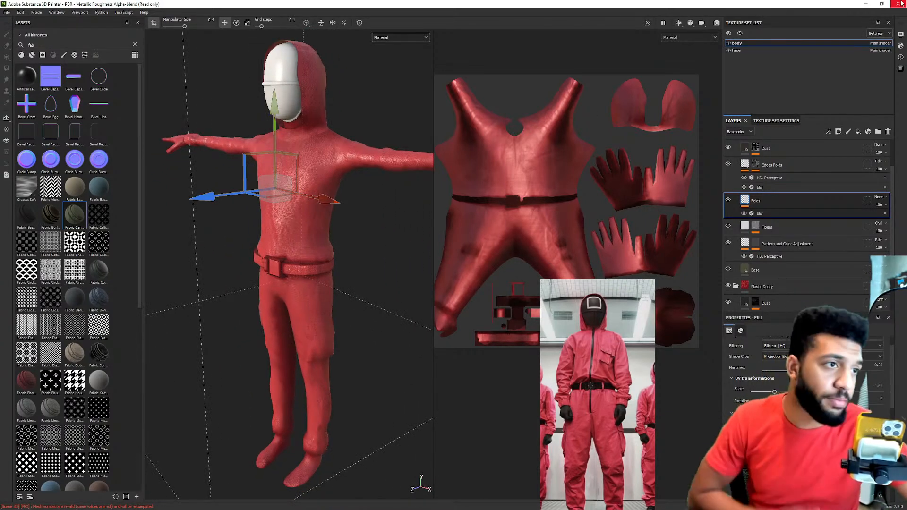
Set the Environment Opacity to 100 and the Environment Blur to 0 in the display settings.
left_click(900, 35)
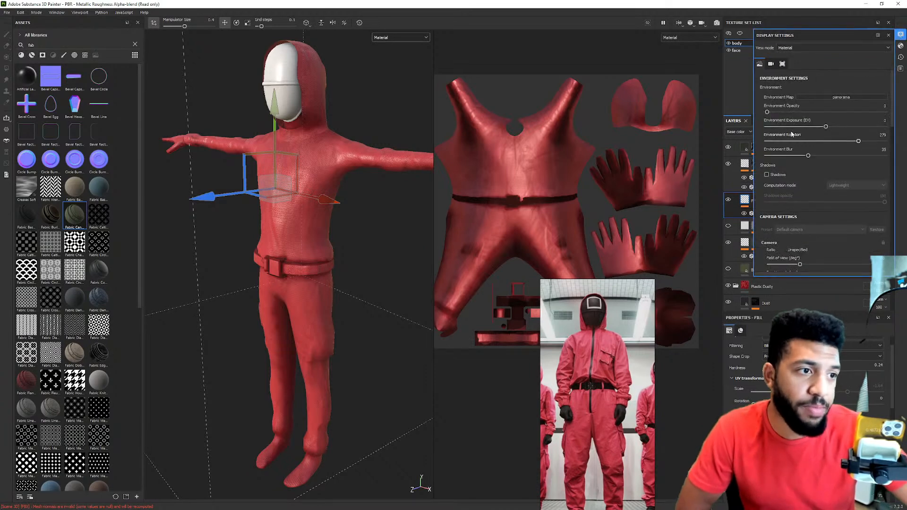
left_click_drag(792, 113, 884, 112)
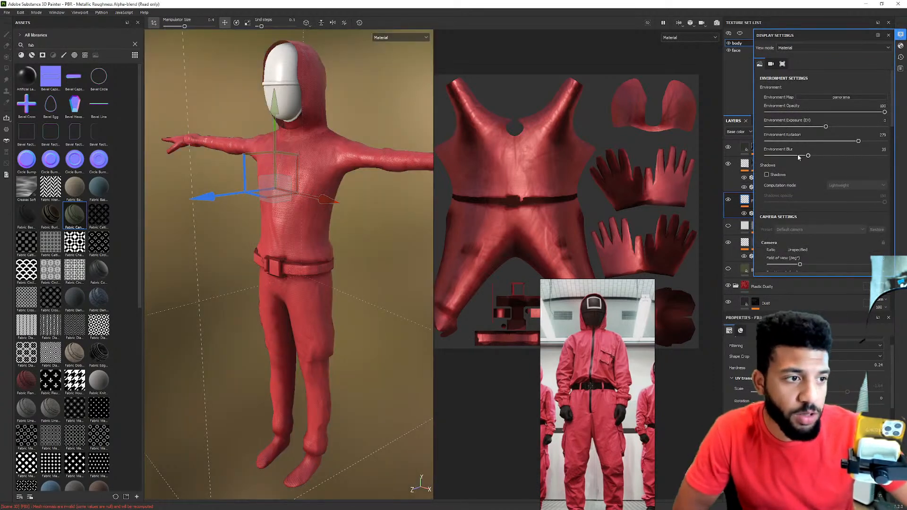
left_click_drag(799, 157, 748, 163)
Clear the asset search, list the environment maps, and try Studio_09 and Studio_07 as the scene lighting while rotating the environment.
left_click(95, 56)
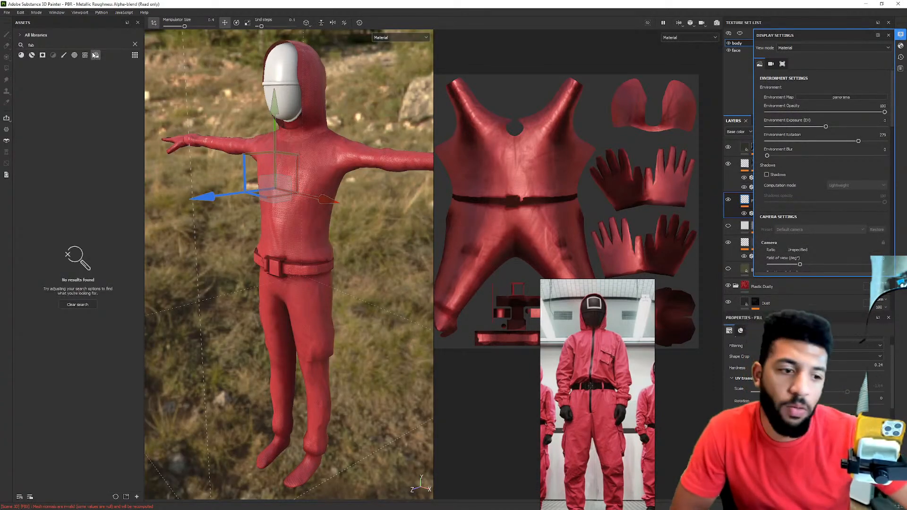
left_click(85, 56)
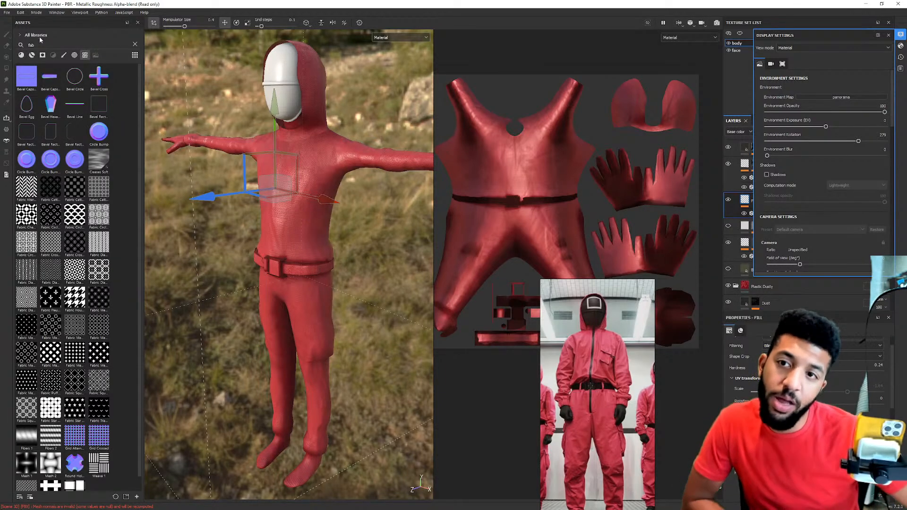
left_click(135, 45)
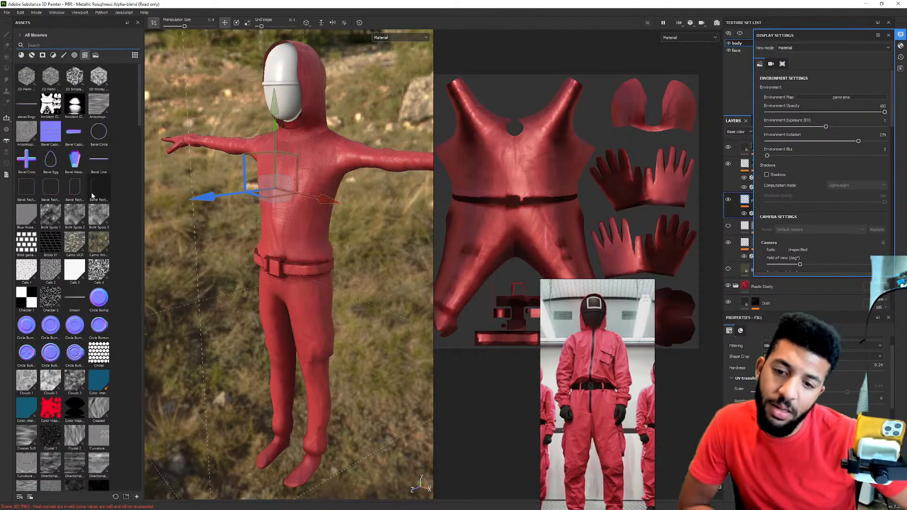
scroll(83, 252, "down", 5)
scroll(83, 251, "down", 4)
scroll(83, 252, "up", 6)
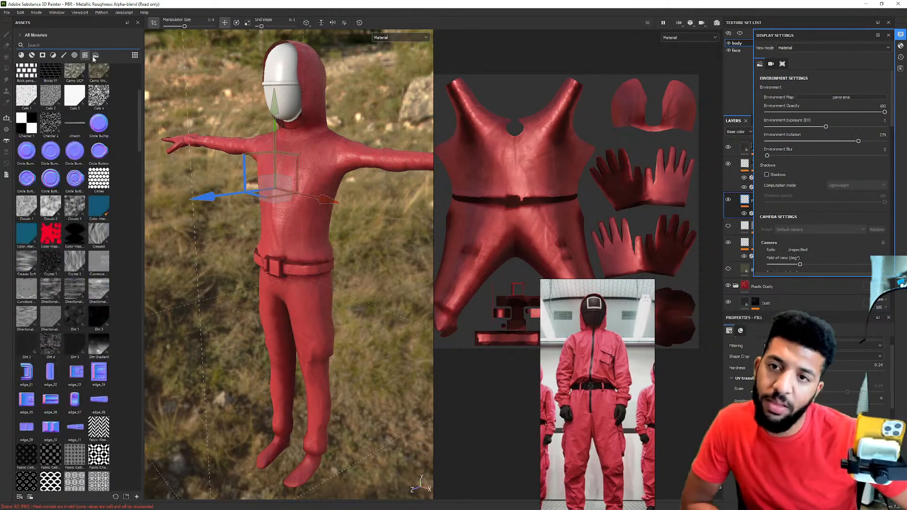
left_click(96, 55)
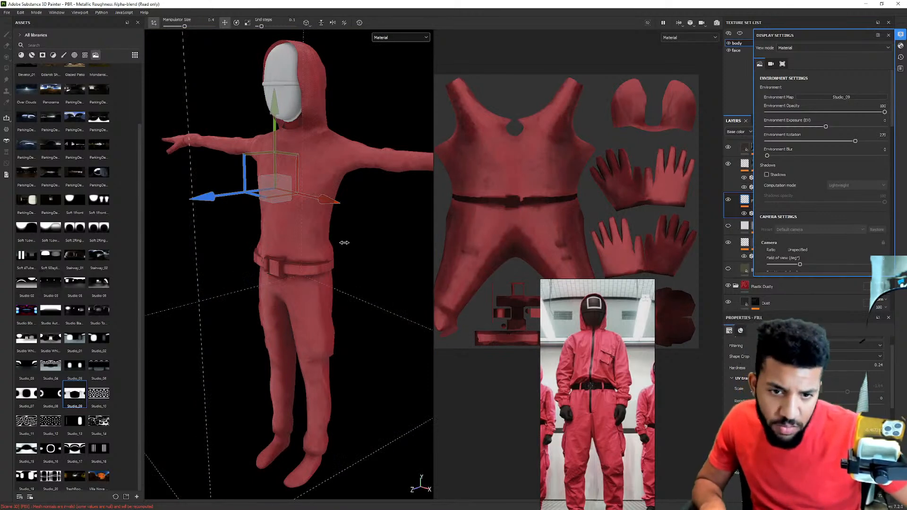
right_click_drag(344, 243, 304, 243, "shift")
left_click_drag(303, 242, 335, 273, "alt")
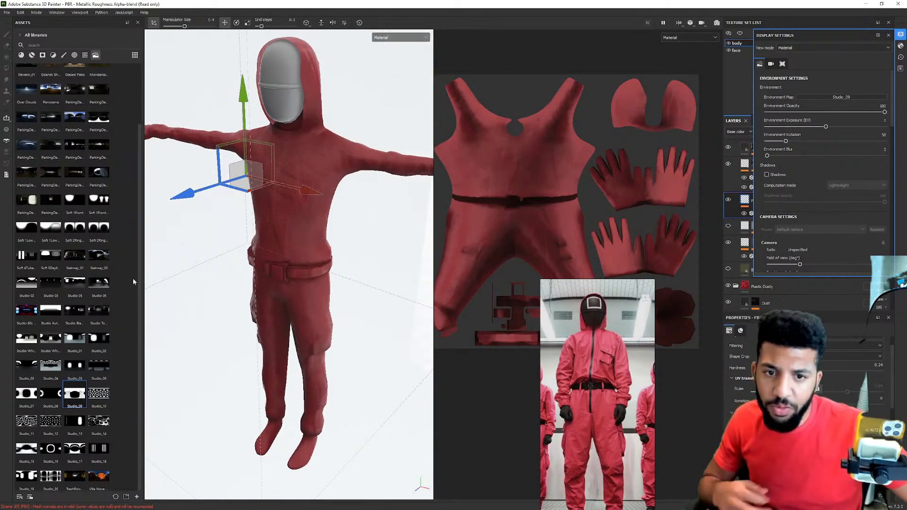
left_click_drag(34, 401, 77, 384)
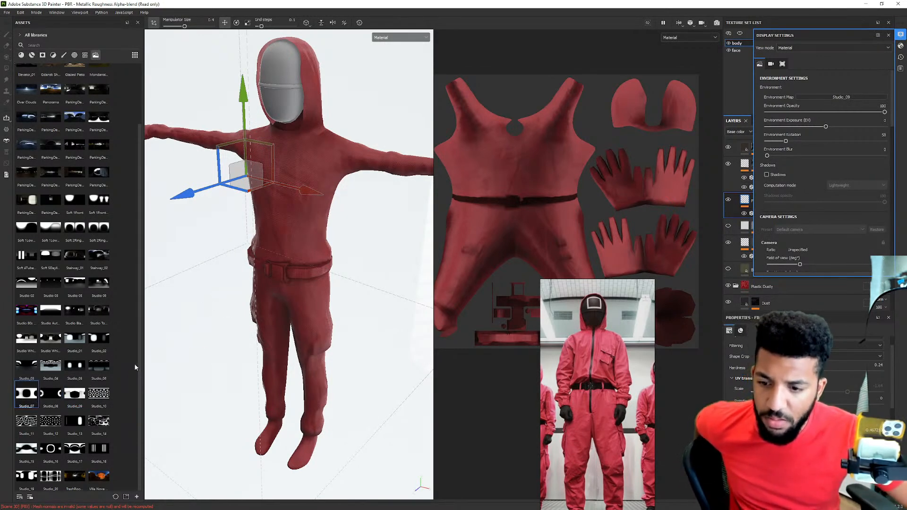
right_click_drag(353, 288, 349, 245, "shift")
Apply the Studio_15 environment map and rotate its lighting around the figure.
left_click_drag(27, 448, 58, 439)
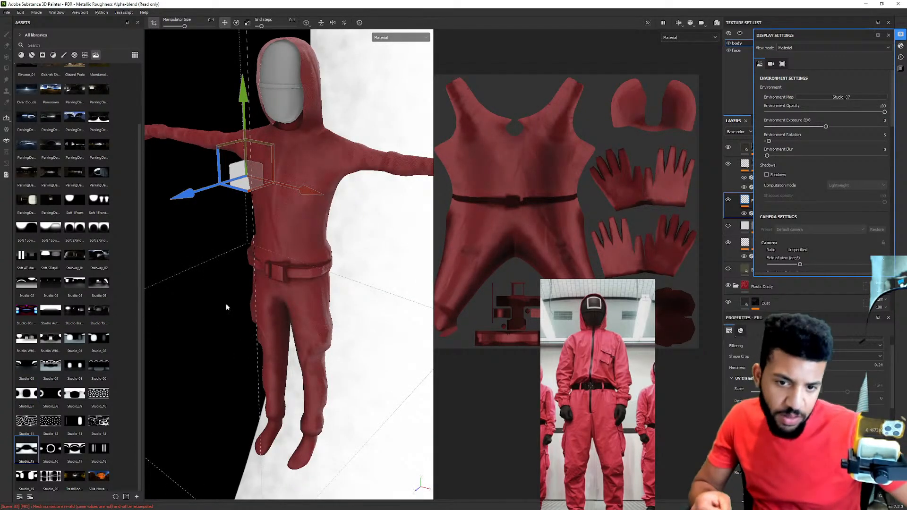
left_click_drag(277, 271, 302, 236, "alt")
right_click_drag(365, 220, 337, 220, "shift")
left_click_drag(312, 217, 430, 187, "alt")
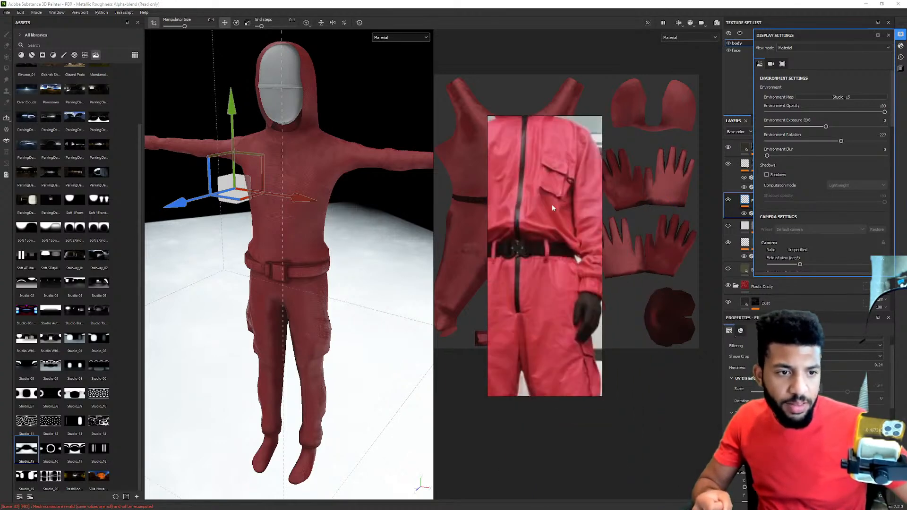
left_click_drag(335, 190, 350, 173, "alt")
mouse_move(350, 168)
right_mouse_down("shift")
mouse_move(377, 168)
mouse_move(356, 167)
right_mouse_up("shift")
left_click_drag(335, 220, 355, 206, "alt")
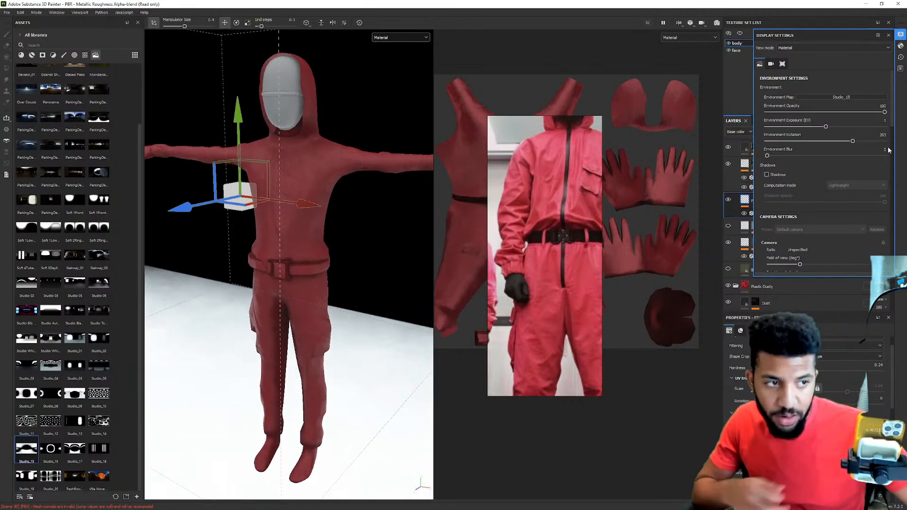
Close the display settings and give the Base layer in the Plastic Dusty folder a more saturated red.
left_click(876, 36)
scroll(746, 259, "down", 3)
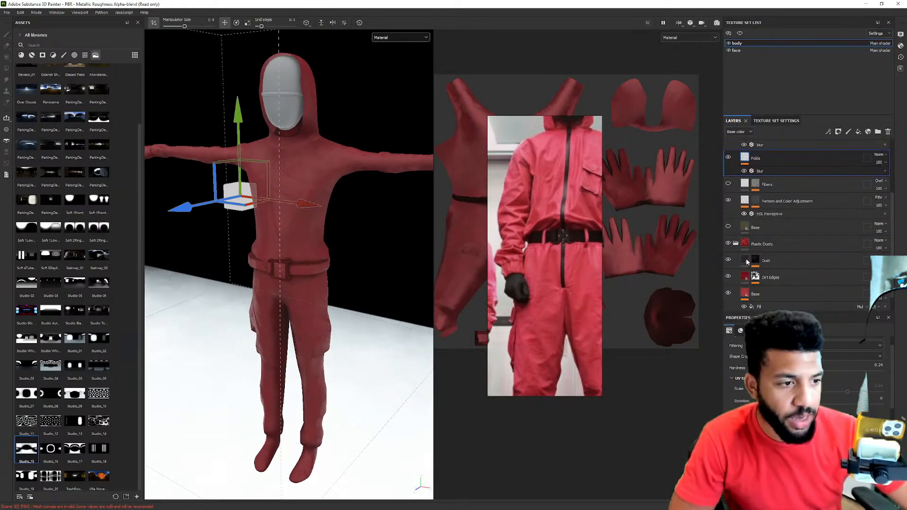
left_click(745, 268)
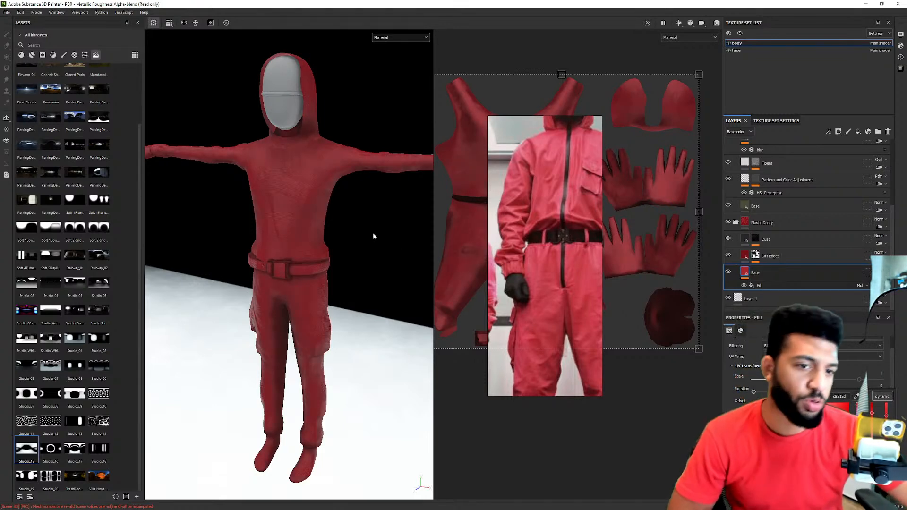
left_click_drag(316, 197, 332, 152, "alt")
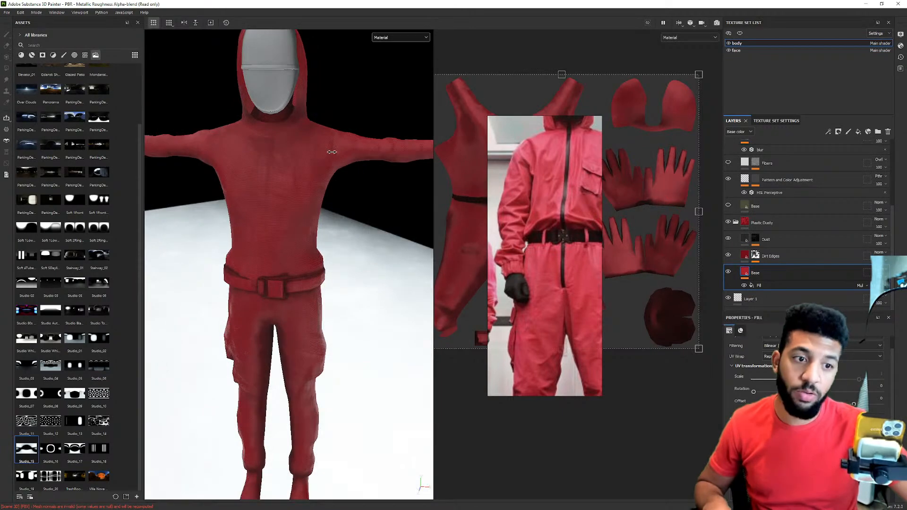
Examine the red fabric weave on the torso, hood and belt up close and from several angles.
right_click_drag(285, 158, 279, 151, "alt")
right_click_drag(278, 150, 261, 146, "shift")
right_click_drag(261, 145, 318, 163, "alt")
left_click_drag(318, 163, 243, 187, "alt")
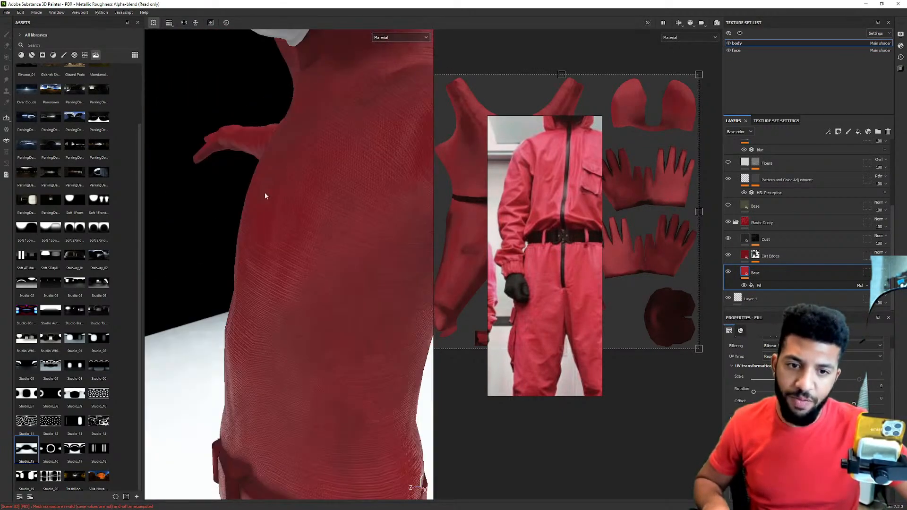
right_click_drag(243, 186, 362, 172, "alt")
left_click_drag(362, 172, 312, 205, "alt")
right_click_drag(313, 204, 426, 138, "alt")
left_click_drag(426, 138, 320, 162, "alt")
right_click_drag(319, 162, 240, 168, "alt")
left_click_drag(239, 168, 302, 172, "alt")
right_click_drag(301, 172, 248, 163, "alt")
left_click_drag(249, 163, 298, 203, "alt")
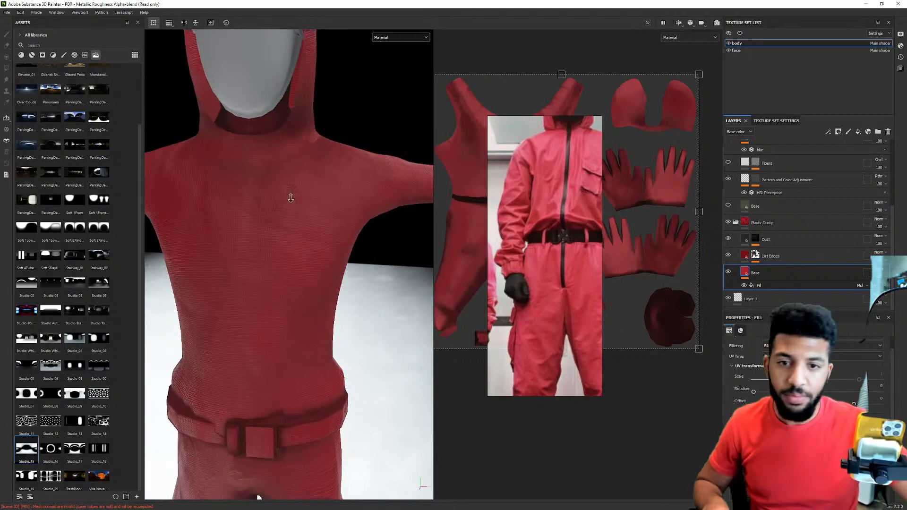
right_click_drag(298, 202, 269, 198, "alt")
left_click_drag(269, 198, 241, 208, "alt")
right_click_drag(303, 189, 251, 179, "alt")
left_click_drag(250, 180, 301, 172, "alt")
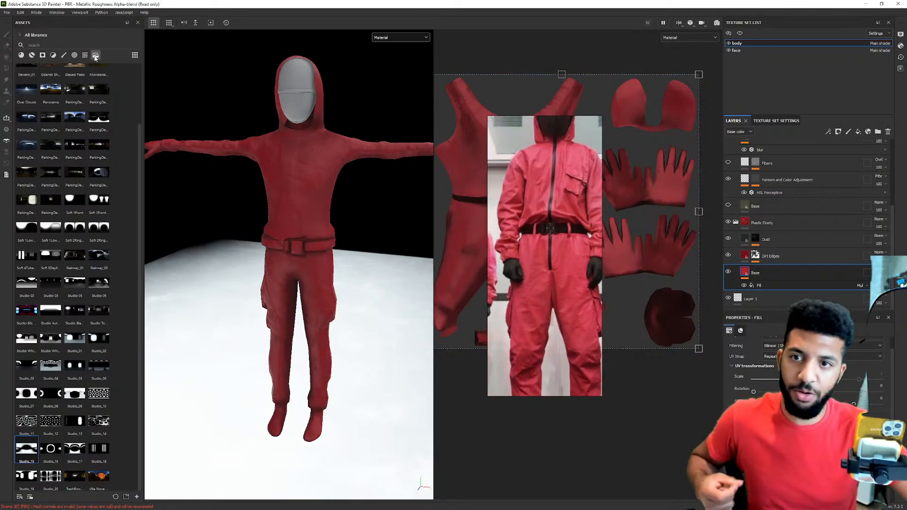
Search the assets for "art" and apply the Artificial Leather material to the body.
left_click(54, 56)
left_click(74, 45)
type("art")
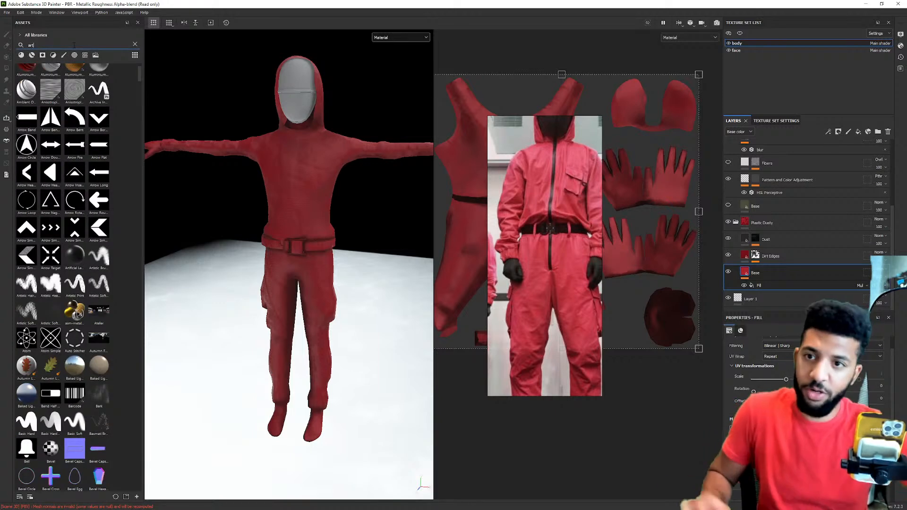
scroll(69, 86, "up", 3)
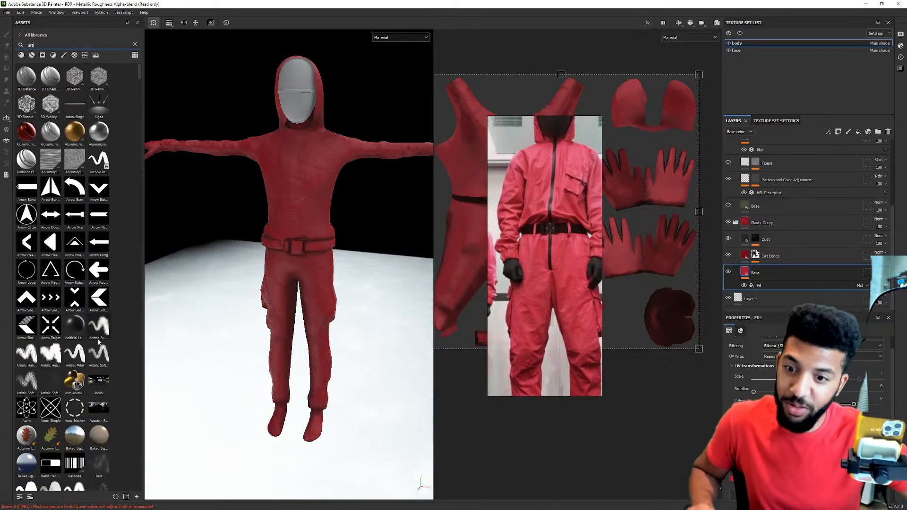
left_click_drag(74, 333, 333, 149)
middle_click_drag(333, 149, 240, 156, "alt")
left_click_drag(393, 152, 253, 183, "alt")
Add a black mask to the Artificial Leather layer and move the reference photo clear of the UV layout.
right_click(562, 192)
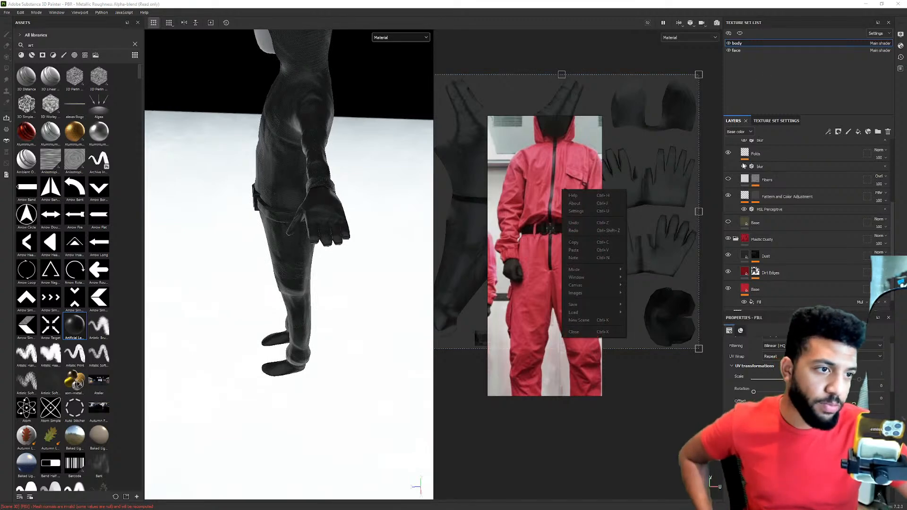
scroll(743, 165, "up", 5)
left_click(748, 148)
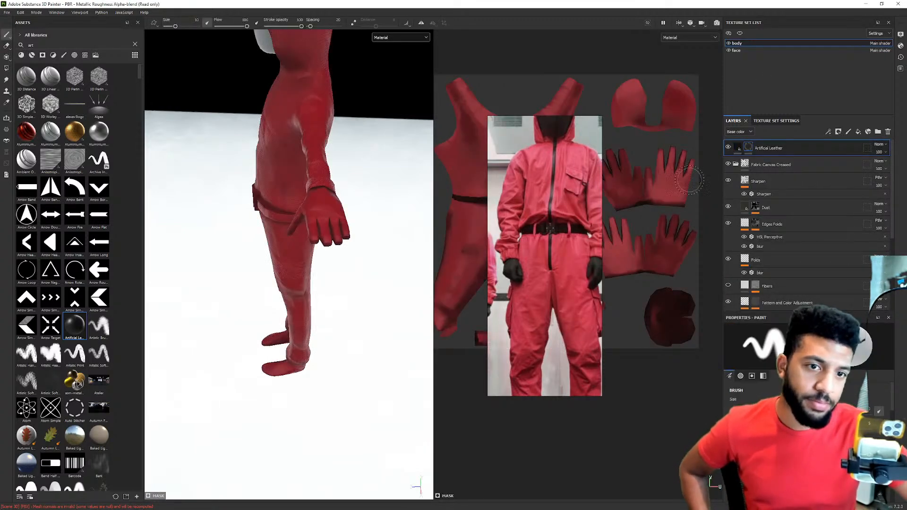
left_click_drag(543, 211, 2, 212)
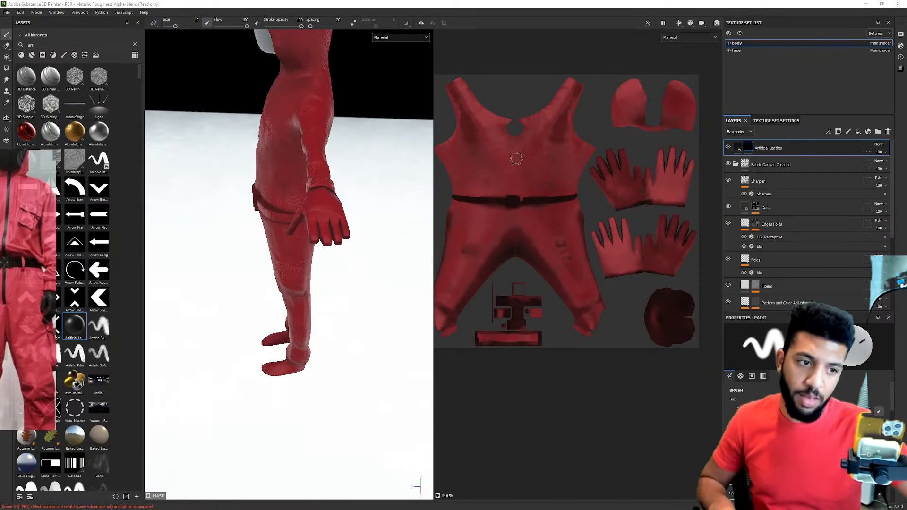
Polygon-fill all the glove UV islands in the Artificial Leather mask and check the black glove on the hand.
scroll(584, 160, "up", 5)
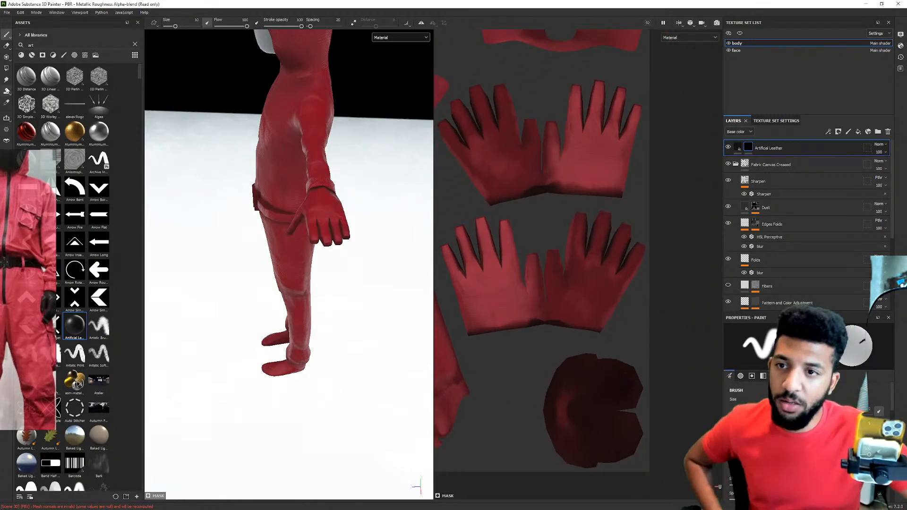
left_click(6, 68)
left_click_drag(677, 194, 560, 79)
left_click_drag(461, 82, 568, 194)
left_click_drag(646, 306, 532, 181)
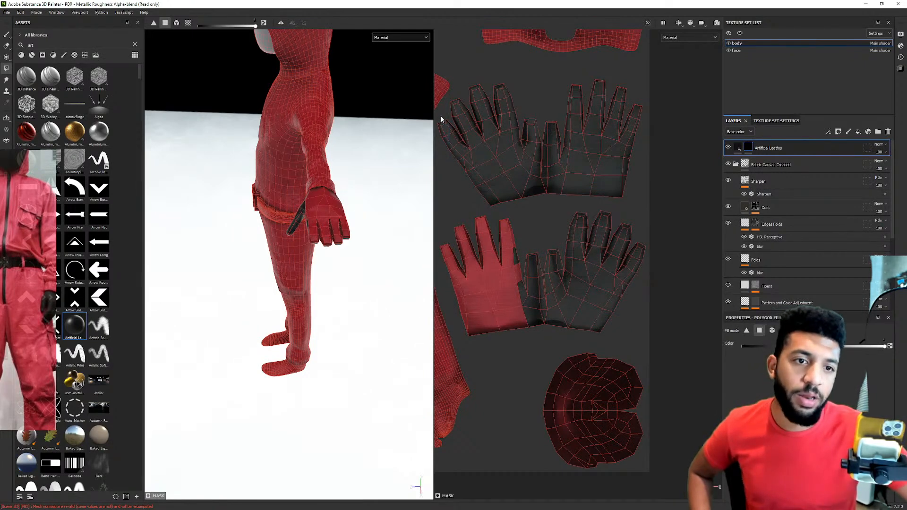
left_click_drag(443, 222, 531, 326)
left_click_drag(626, 339, 457, 261)
left_click_drag(313, 192, 464, 218, "alt")
right_click_drag(464, 218, 473, 221, "alt")
middle_click_drag(353, 294, 342, 219, "alt")
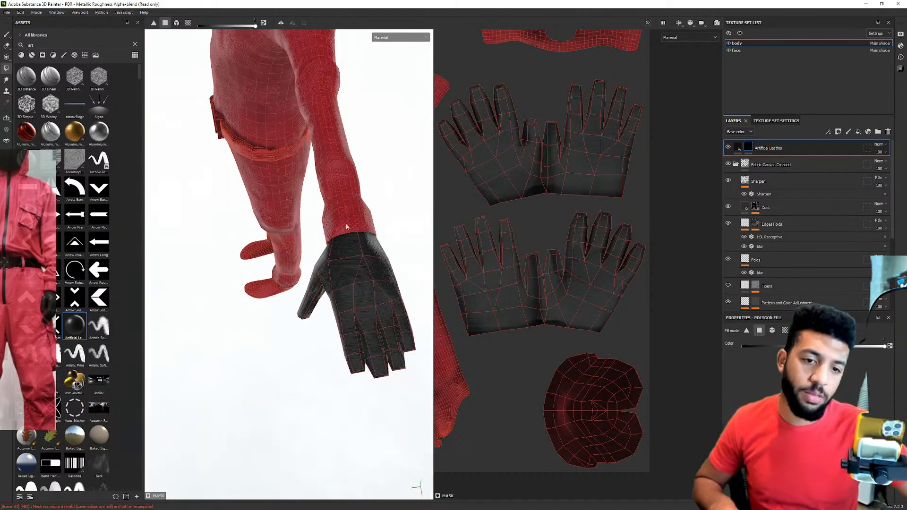
left_click_drag(341, 219, 320, 234, "alt")
right_click_drag(320, 233, 288, 227, "alt")
Turn on symmetry and polygon-fill the figure's feet in the Artificial Leather mask.
right_click_drag(534, 353, 482, 266, "alt")
middle_click_drag(482, 266, 525, 211, "alt")
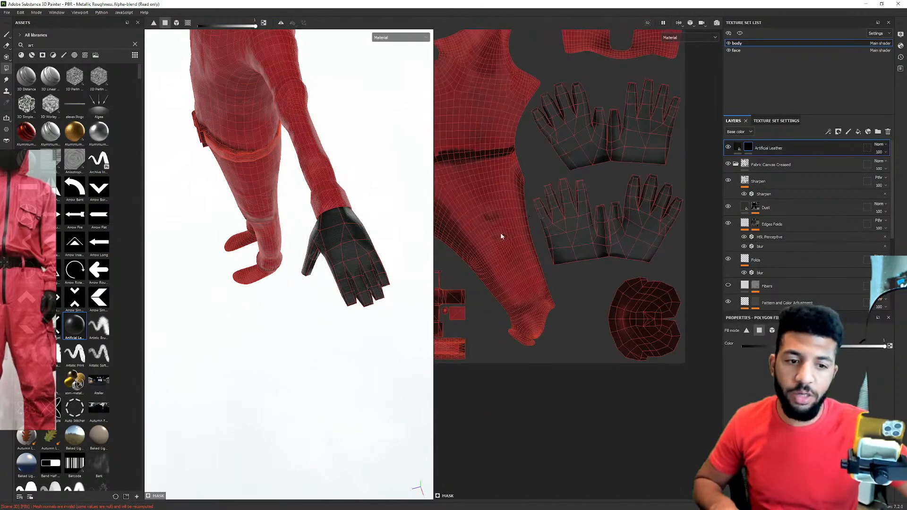
left_click_drag(292, 253, 314, 95, "alt")
middle_click_drag(262, 334, 399, 193, "alt")
right_click_drag(400, 193, 438, 128, "alt")
left_click_drag(338, 236, 301, 208, "alt")
middle_click_drag(301, 208, 293, 144, "alt")
left_click_drag(293, 144, 283, 128, "alt")
middle_click_drag(310, 170, 327, 220, "alt")
left_click_drag(368, 370, 172, 257)
left_click_drag(227, 246, 300, 313, "alt")
left_click_drag(349, 334, 282, 313)
left_click_drag(240, 219, 361, 328, "alt")
left_click_drag(401, 350, 237, 244)
left_click_drag(343, 315, 283, 279)
left_click_drag(372, 360, 256, 256)
Check the leather areas around the figure, from the feet and back up to the front of the belt.
left_click_drag(256, 256, 288, 260, "alt")
right_click_drag(288, 260, 112, 263, "alt")
middle_click_drag(387, 279, 292, 294, "alt")
right_click_drag(291, 294, 255, 283, "alt")
middle_click_drag(335, 231, 365, 357, "alt")
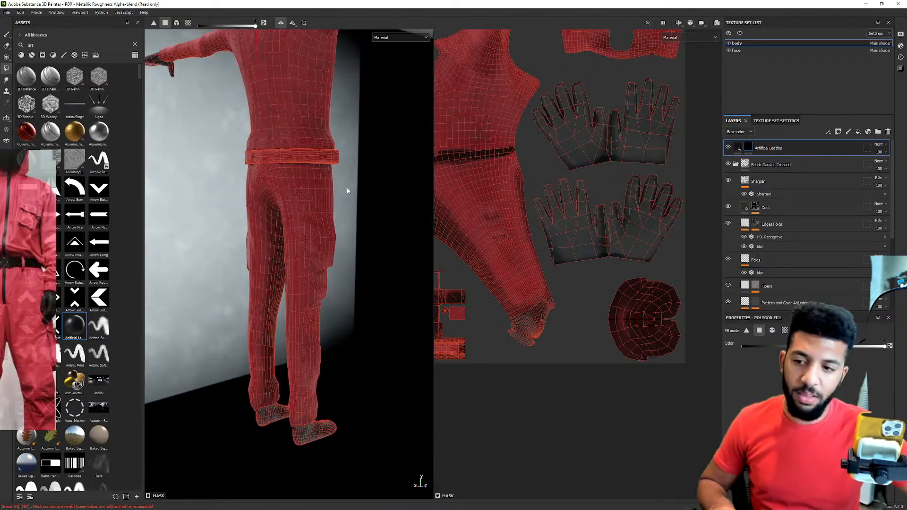
middle_click_drag(303, 206, 298, 322, "alt")
left_click_drag(387, 271, 322, 264, "alt")
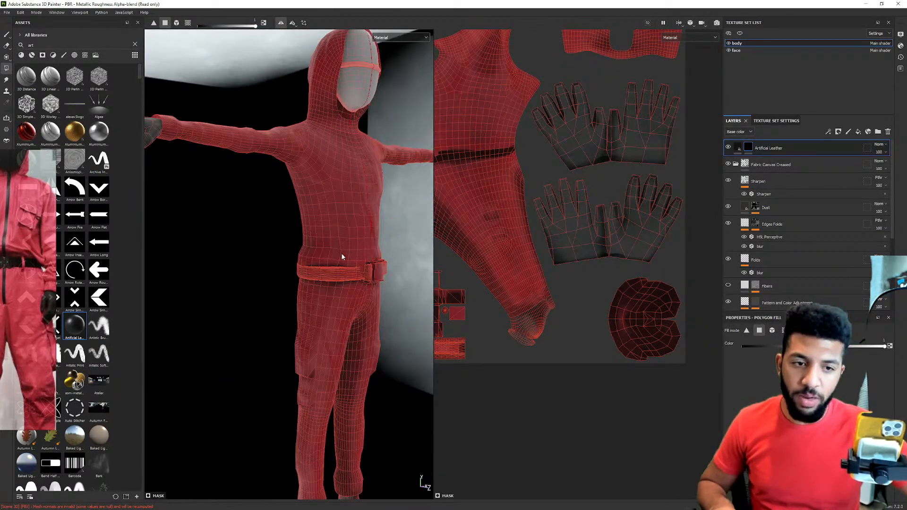
Fill the belt strap's UV island in the Artificial Leather mask using the mesh fill mode.
right_click_drag(607, 169, 603, 201, "alt")
middle_click_drag(602, 201, 629, 182, "alt")
middle_click_drag(506, 226, 557, 214, "alt")
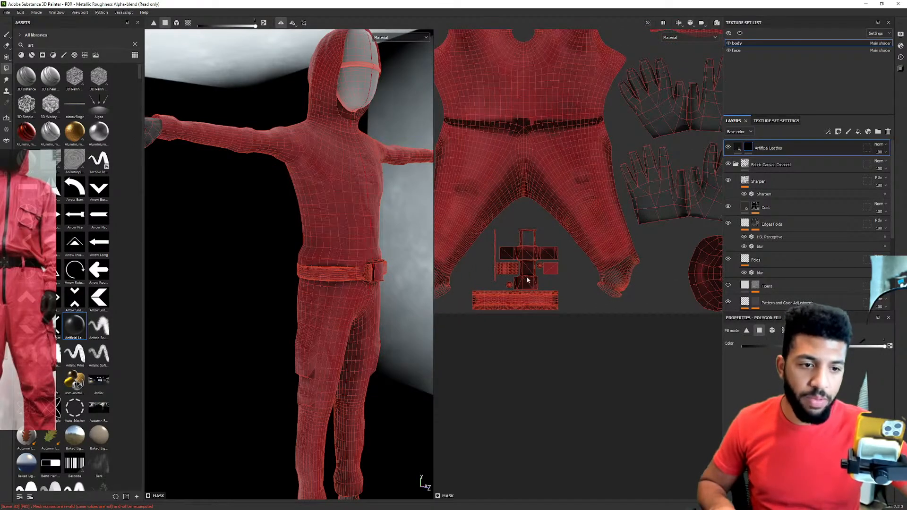
right_click_drag(528, 280, 543, 282, "alt")
middle_click_drag(534, 285, 557, 282, "alt")
right_click_drag(532, 282, 586, 273, "alt")
middle_click_drag(586, 273, 644, 247, "alt")
right_click_drag(605, 267, 620, 263, "alt")
middle_click_drag(620, 263, 632, 254, "alt")
left_click_drag(658, 362, 590, 309)
left_click_drag(660, 306, 665, 297)
scroll(357, 265, "up", 5)
left_click_drag(385, 269, 326, 250, "alt")
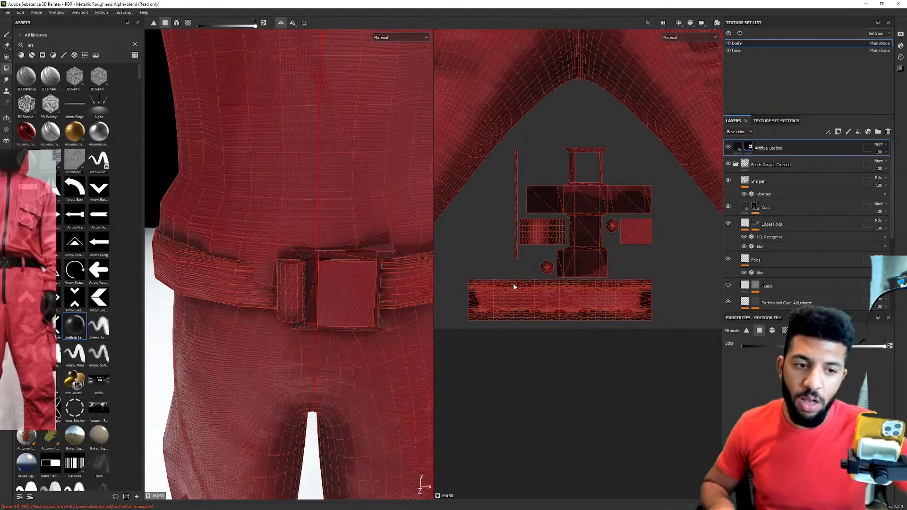
left_click(547, 287)
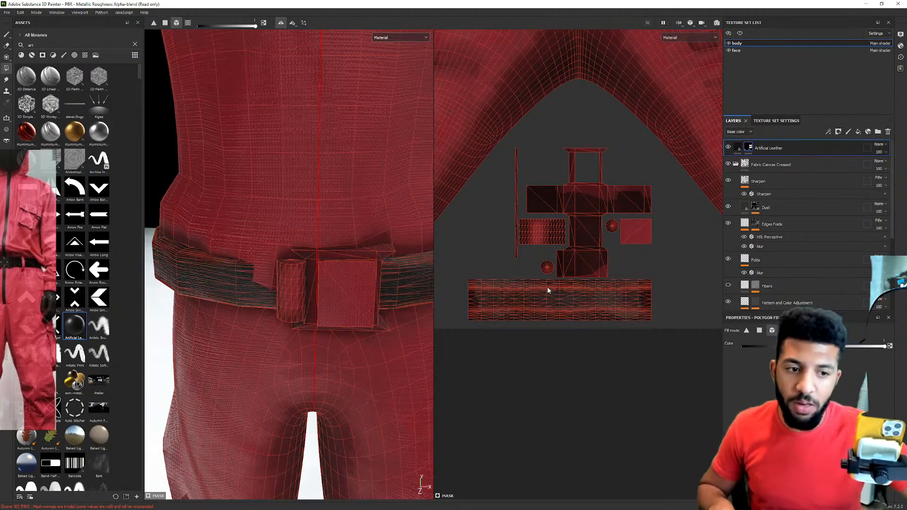
Check the belt and the whole front of the figure, and place the reference photo beside the figure's legs for comparison.
left_click_drag(331, 257, 237, 201, "alt")
scroll(283, 205, "down", 6)
middle_click_drag(304, 210, 281, 265, "alt")
left_click_drag(280, 266, 313, 216, "alt")
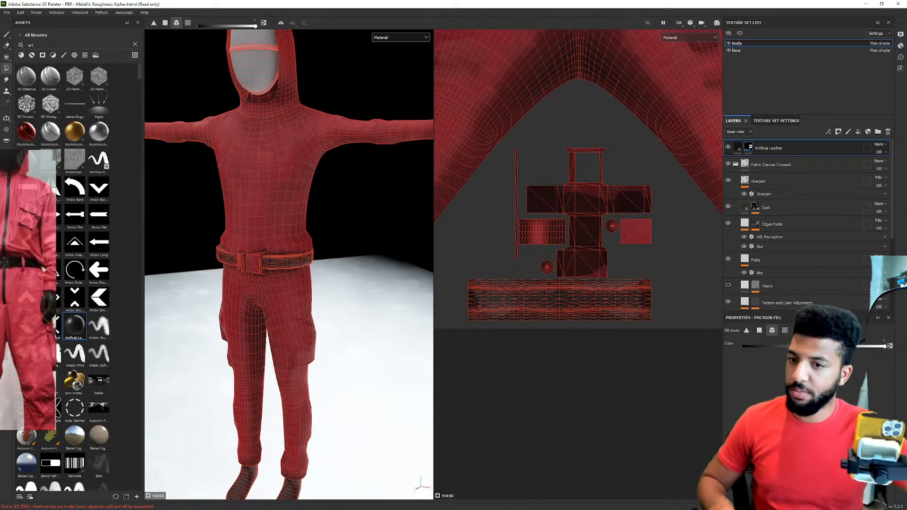
left_click_drag(14, 248, 405, 261)
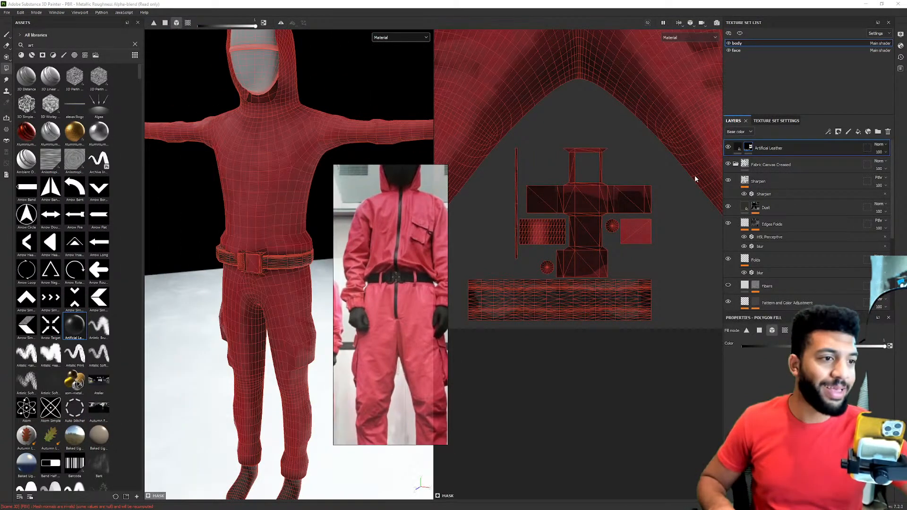
Recolour the Plastic Dusty group's Base fill crimson pink and its Dirt Edges fill dark red, comparing the suit with the photo.
scroll(751, 255, "down", 5)
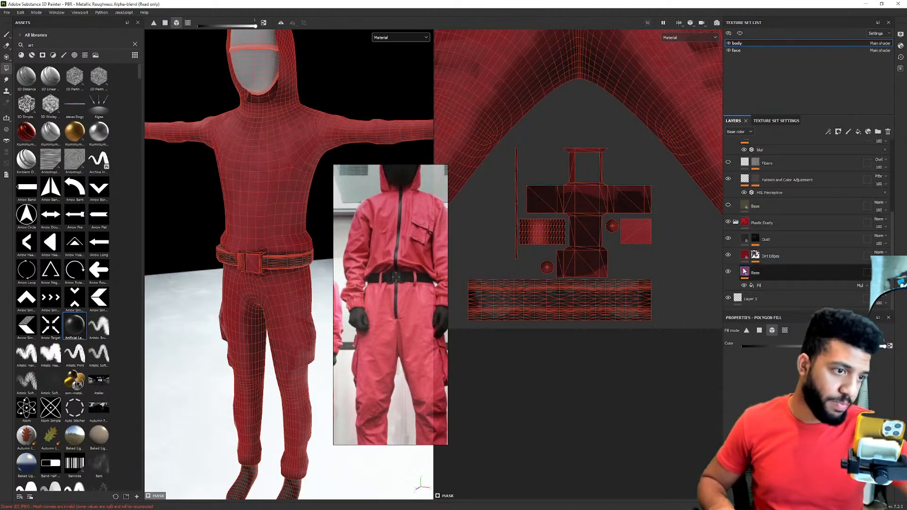
left_click(745, 271)
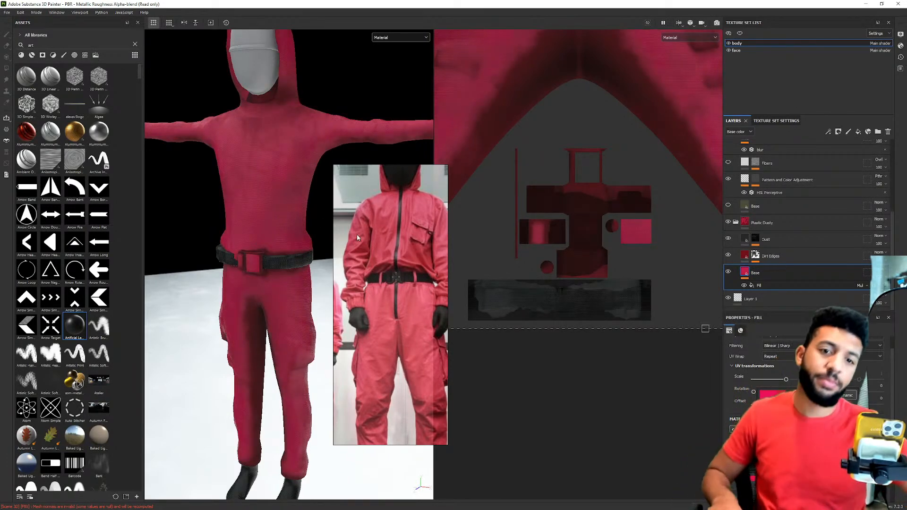
left_click(746, 257)
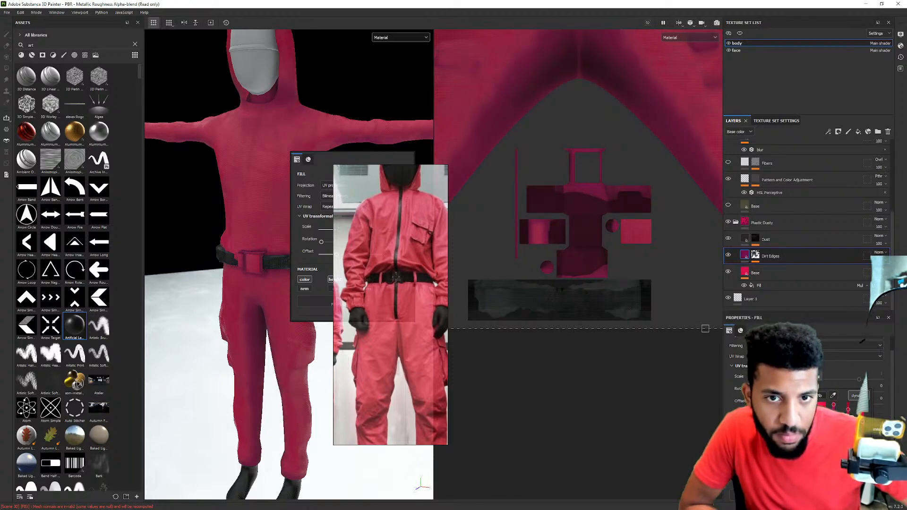
left_click_drag(283, 137, 229, 156, "alt")
right_click_drag(229, 156, 288, 132, "alt")
middle_click_drag(288, 132, 293, 95, "alt")
mouse_move(294, 95)
left_mouse_down("alt")
mouse_move(278, 100)
mouse_move(293, 102)
left_mouse_up("alt")
left_click_drag(382, 233, 405, 174)
right_click_drag(256, 146, 271, 124, "shift")
right_click_drag(270, 124, 324, 141, "alt")
middle_click_drag(324, 140, 319, 147, "alt")
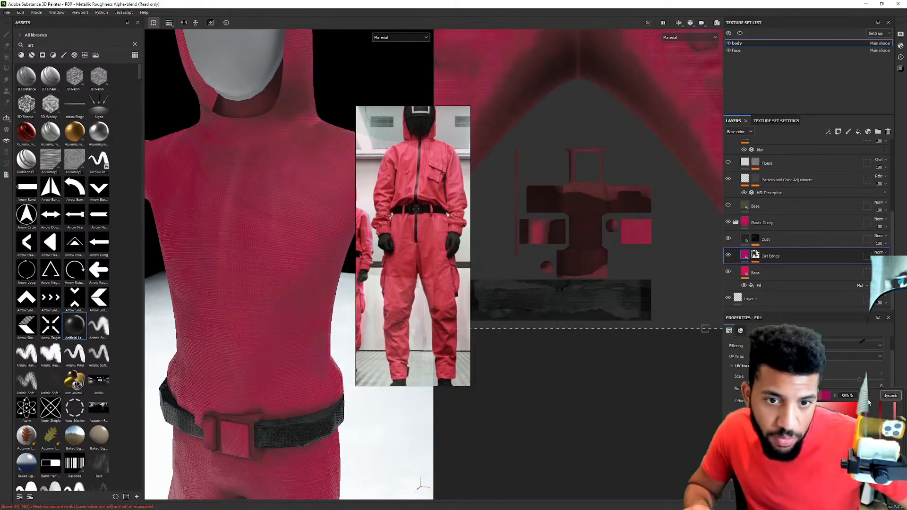
left_click_drag(869, 404, 861, 432)
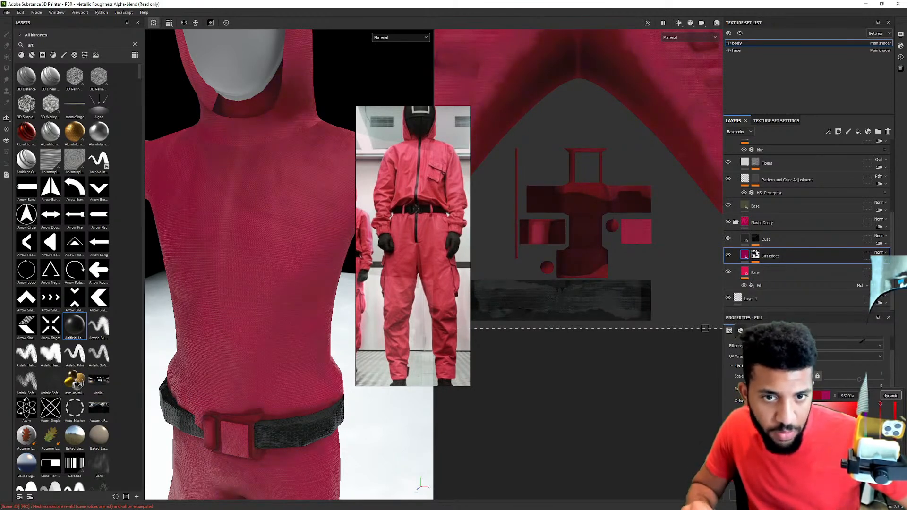
right_click_drag(252, 150, 160, 140, "alt")
middle_click_drag(303, 176, 315, 216, "alt")
right_click_drag(316, 216, 279, 210, "shift")
mouse_move(279, 210)
left_mouse_down("alt")
mouse_move(245, 211)
mouse_move(302, 211)
mouse_move(258, 214)
mouse_move(287, 216)
left_mouse_up("alt")
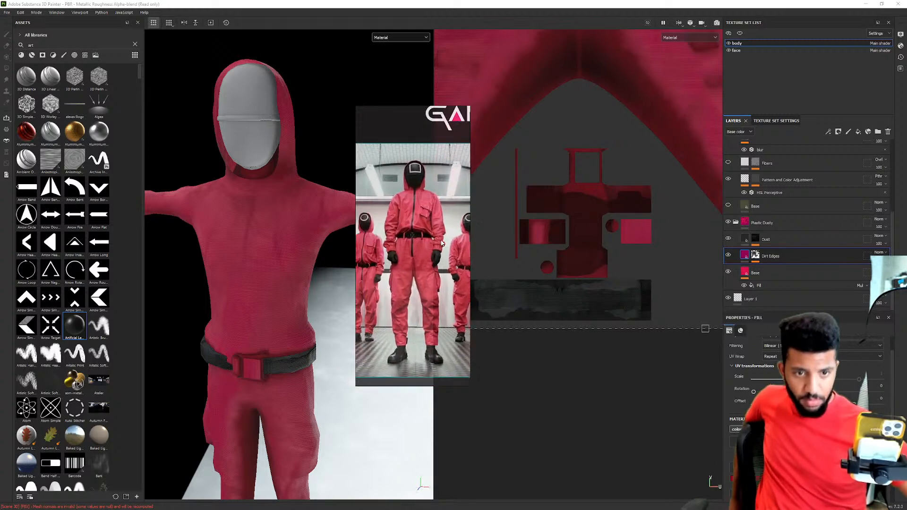
Polygon-fill the belt buckle plate, frame and side loop in the Artificial Leather mask.
scroll(256, 359, "up", 6)
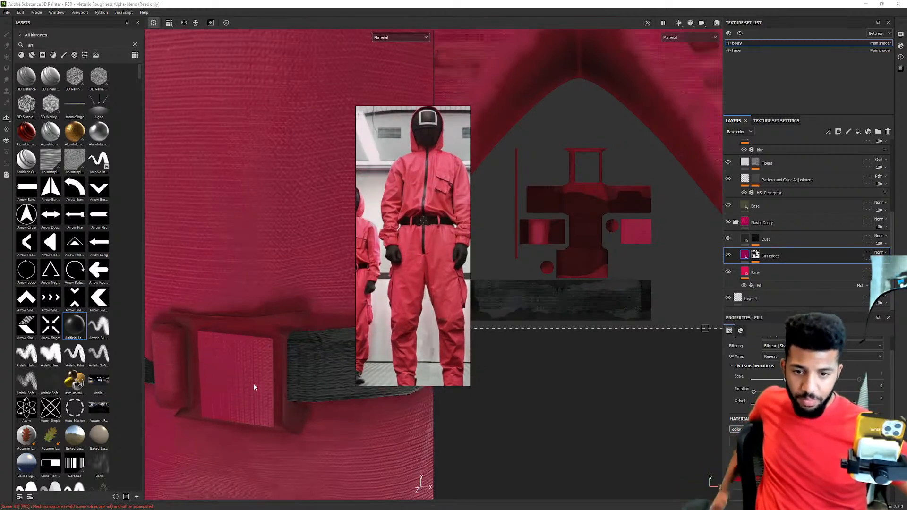
middle_click_drag(253, 382, 263, 289)
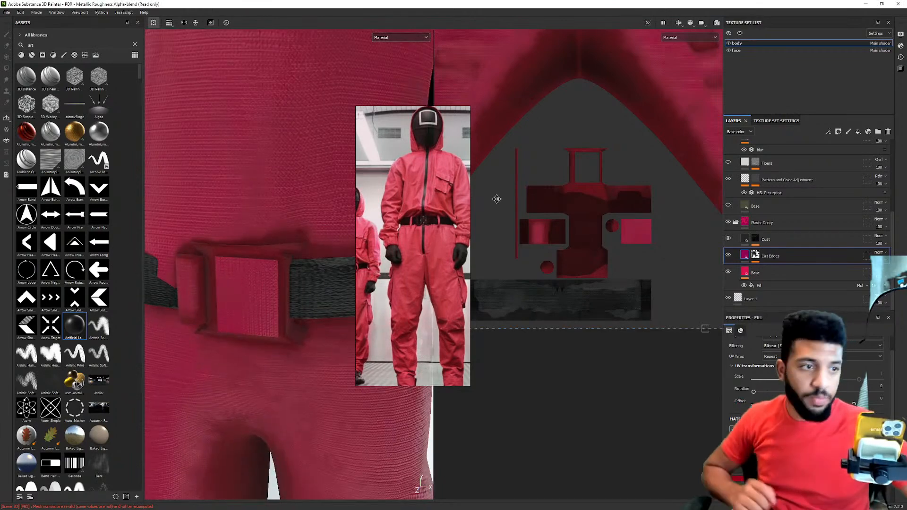
scroll(730, 213, "up", 5)
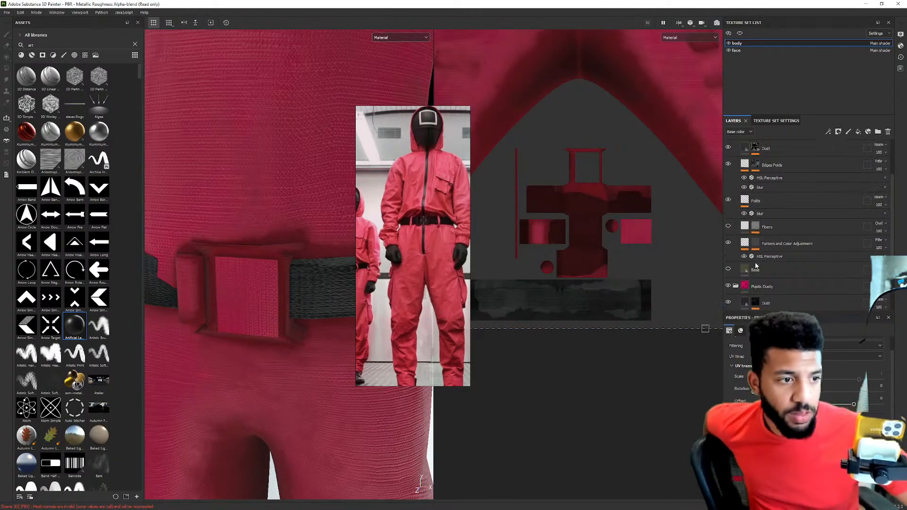
left_click(747, 146)
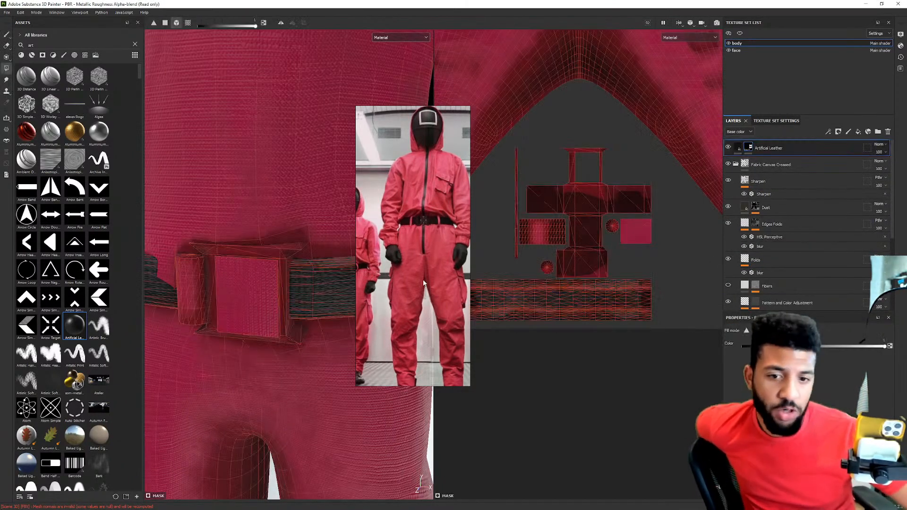
left_click(260, 283)
left_click_drag(294, 272, 235, 313, "alt")
left_click(206, 285)
scroll(206, 284, "down", 3)
scroll(222, 288, "up", 5)
left_click_drag(213, 279, 232, 203, "alt")
scroll(232, 202, "down", 2)
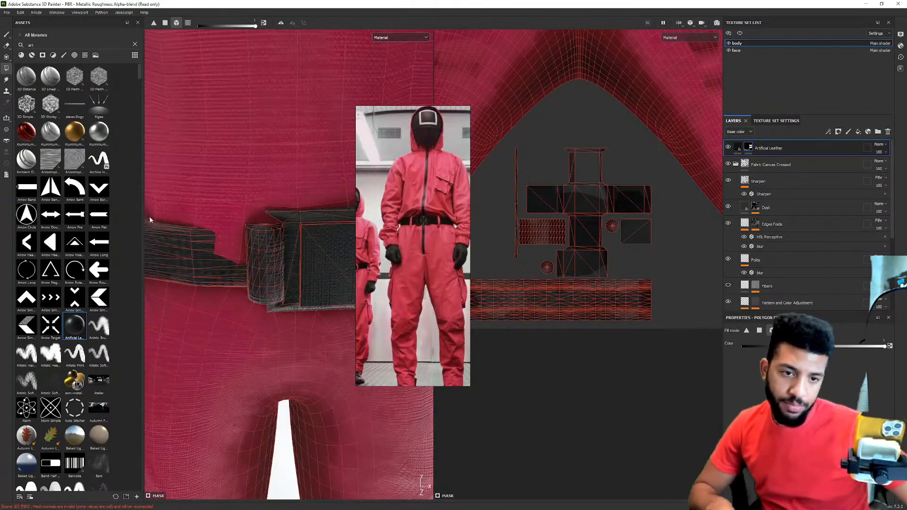
Examine the figure from the front, side and feet up to the hood, and compare the face mask with the reference photo.
scroll(182, 214, "down", 6)
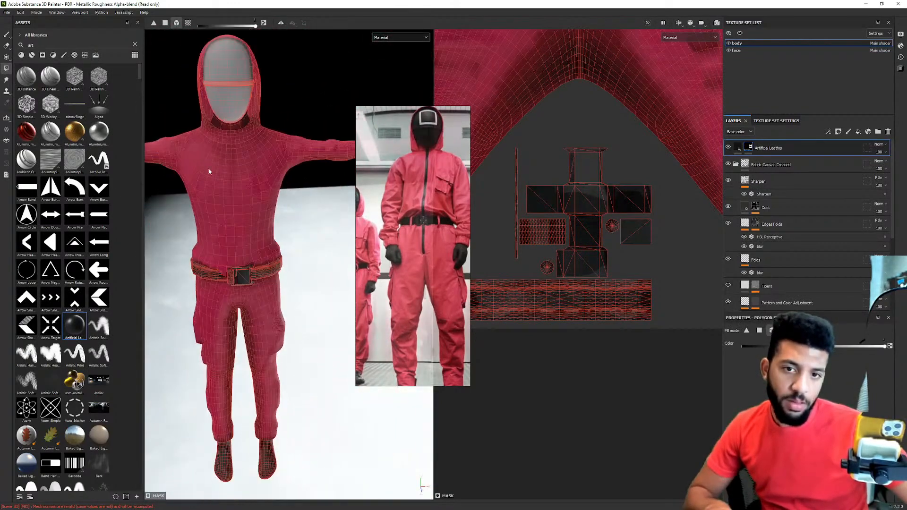
middle_click_drag(192, 174, 164, 224, "alt")
scroll(397, 290, "down", 3)
left_click_drag(291, 381, 326, 289, "alt")
scroll(397, 314, "down", 2)
middle_click_drag(307, 122, 278, 235, "alt")
left_click_drag(279, 235, 197, 174, "alt")
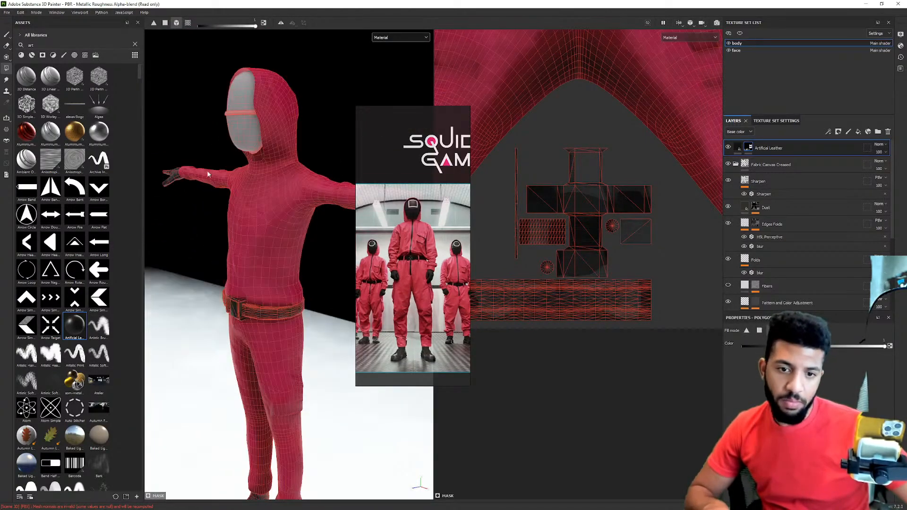
left_click_drag(258, 216, 279, 141, "alt")
scroll(280, 142, "up", 3)
middle_click_drag(279, 141, 304, 193, "alt")
scroll(305, 148, "up", 4)
left_click_drag(305, 148, 283, 213, "alt")
scroll(432, 228, "down", 6)
middle_click_drag(444, 282, 401, 223)
scroll(400, 222, "up", 5)
scroll(400, 223, "up", 3)
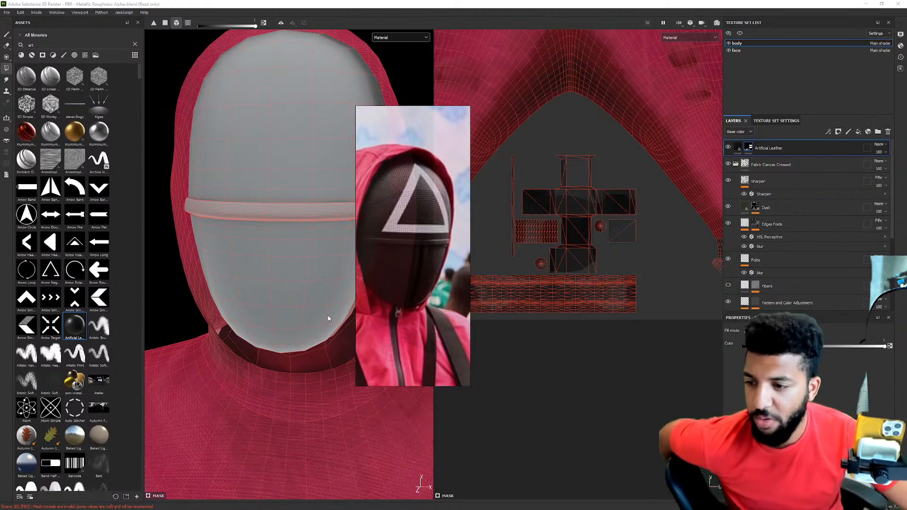
Undo the stray polygon fill that covered the whole body in the Artificial Leather mask.
scroll(254, 325, "down", 5)
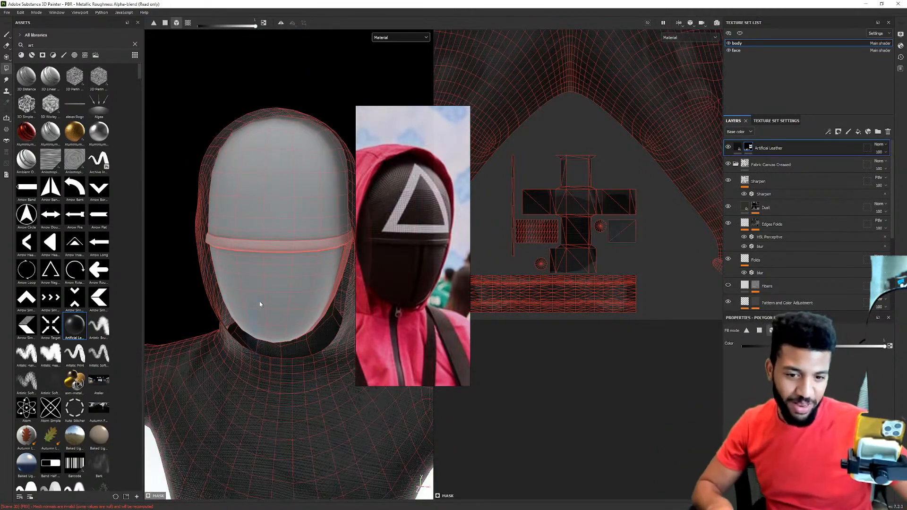
key("ctrl+z")
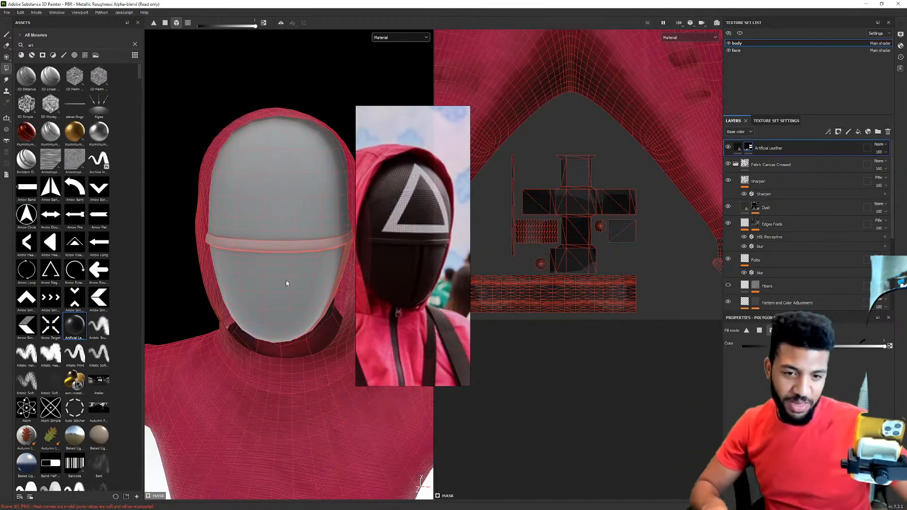
left_click_drag(287, 284, 248, 302, "alt")
middle_click_drag(249, 302, 222, 107, "alt")
left_click_drag(222, 107, 221, 165, "alt")
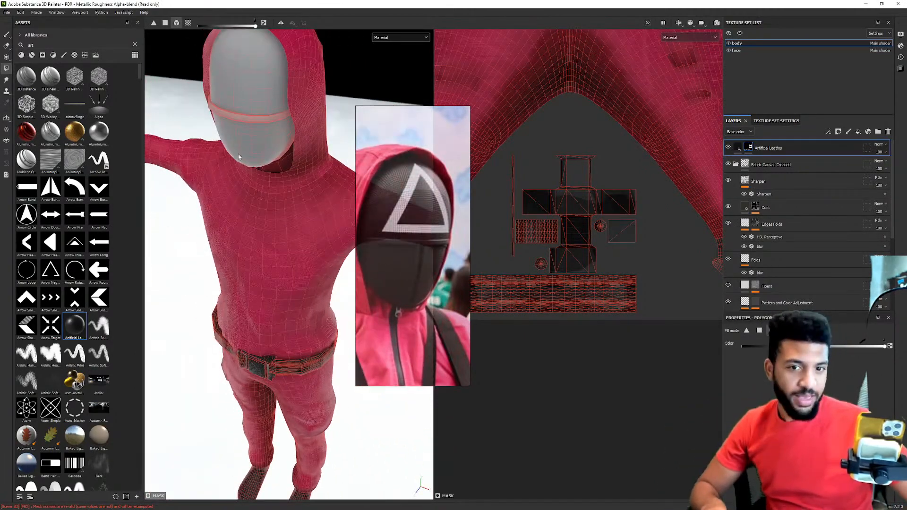
Widen the reference photo and reposition it with the triangle mask framed in close-up.
left_click_drag(469, 212, 529, 213)
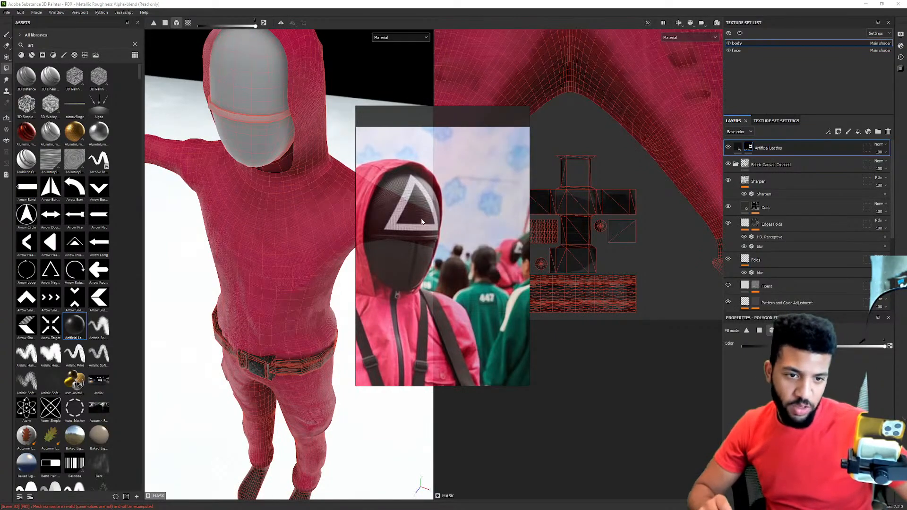
right_click_drag(421, 218, 469, 202)
scroll(476, 203, "up", 3)
middle_click_drag(476, 208, 530, 216)
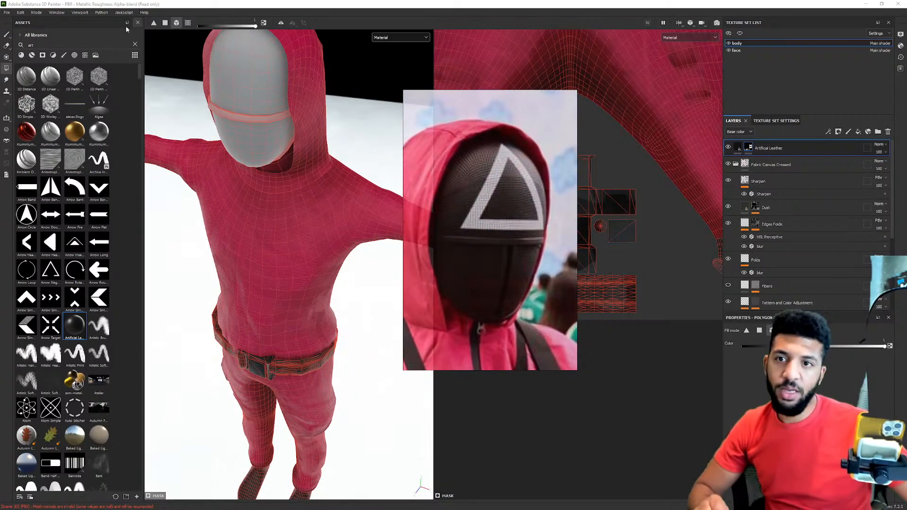
Switch from Polygon Fill to the Paint tool and check the front of the figure without the wireframe.
left_click(6, 36)
mouse_move(273, 164)
left_mouse_down("alt")
mouse_move(269, 201)
mouse_move(117, 189)
mouse_move(279, 191)
mouse_move(118, 189)
mouse_move(302, 178)
mouse_move(88, 166)
mouse_move(246, 216)
mouse_move(298, 176)
mouse_move(269, 218)
mouse_move(279, 182)
left_mouse_up("alt")
middle_click_drag(286, 253, 289, 154, "alt")
right_click_drag(290, 154, 199, 231, "alt")
mouse_move(198, 231)
left_mouse_down("alt")
mouse_move(349, 249)
mouse_move(358, 239)
mouse_move(265, 215)
mouse_move(165, 216)
mouse_move(267, 223)
mouse_move(172, 211)
mouse_move(289, 209)
left_mouse_up("alt")
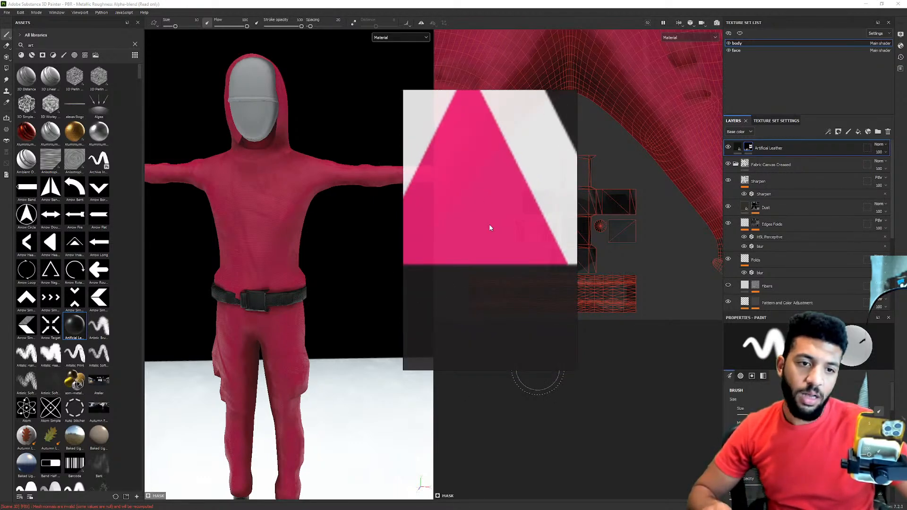
left_click_drag(328, 150, 310, 179, "alt")
scroll(310, 178, "up", 5)
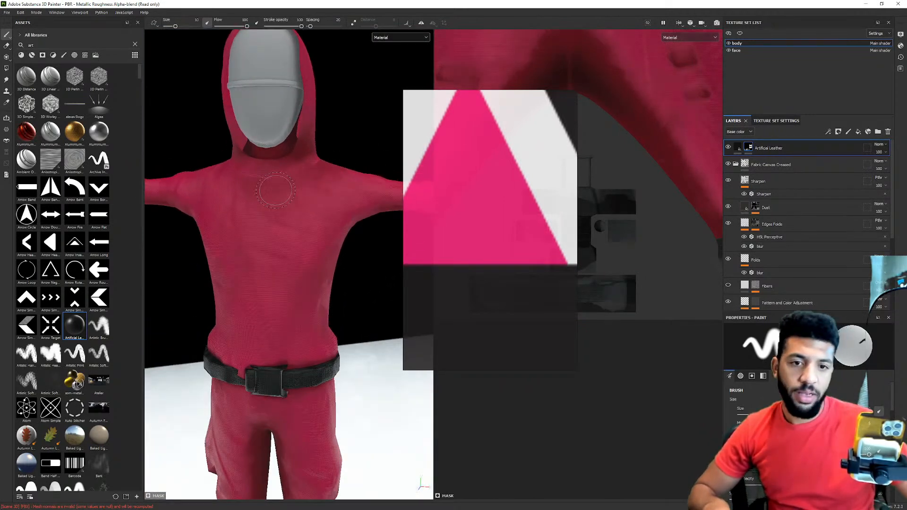
Sample the Base fill colour from the pink triangle in the reference, and the Dirt Edges colour from the jumpsuit photo.
scroll(799, 241, "down", 5)
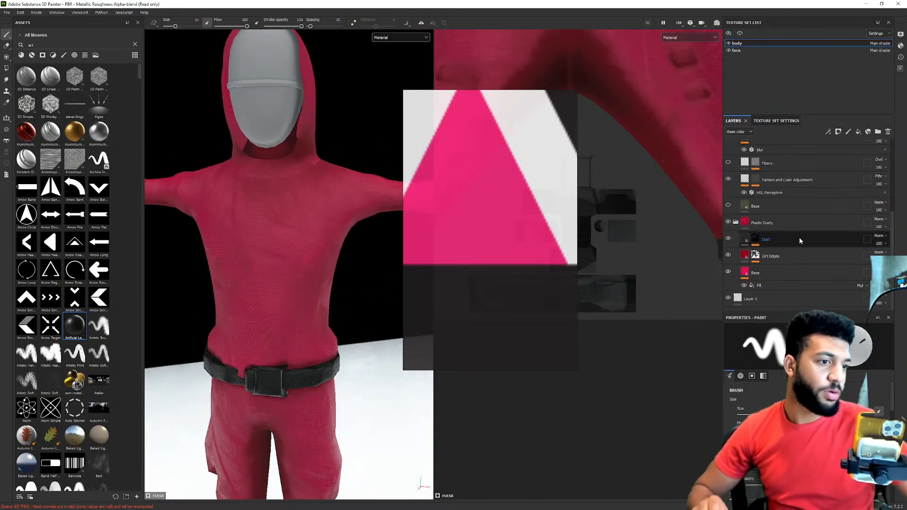
left_click(746, 271)
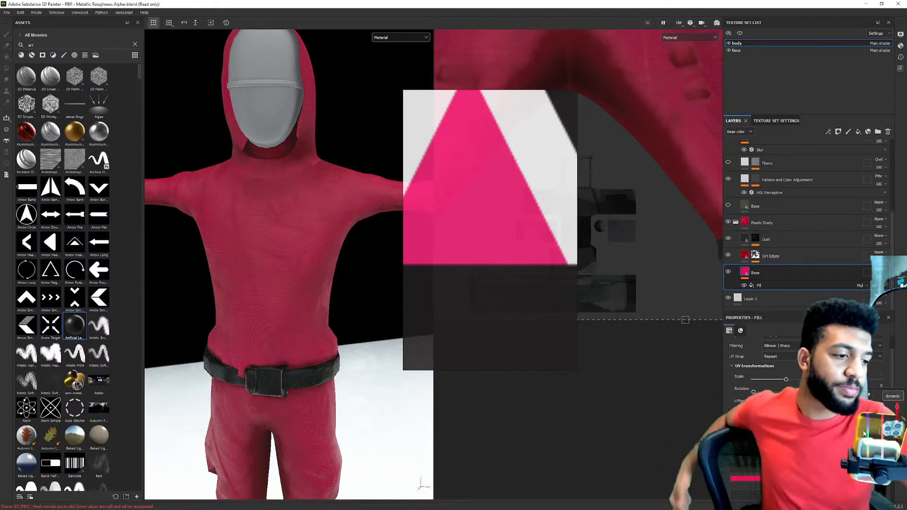
left_click_drag(870, 396, 485, 204)
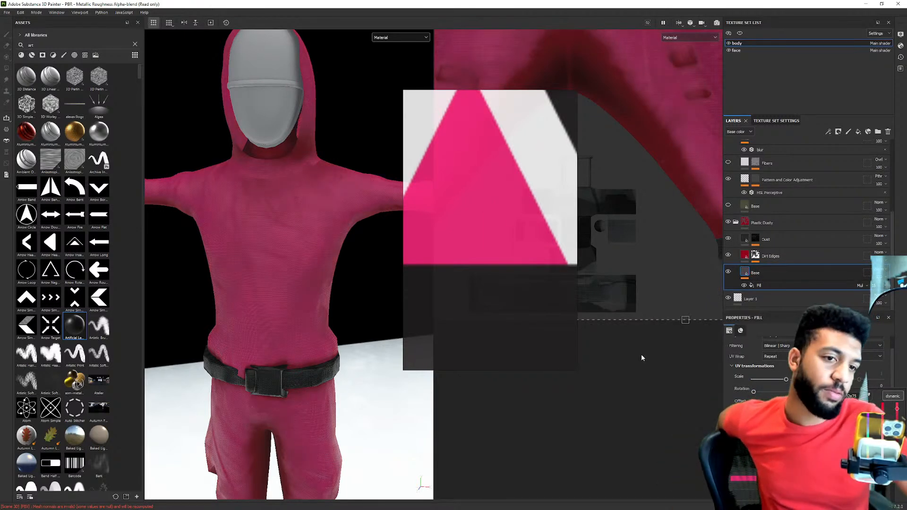
left_click(744, 257)
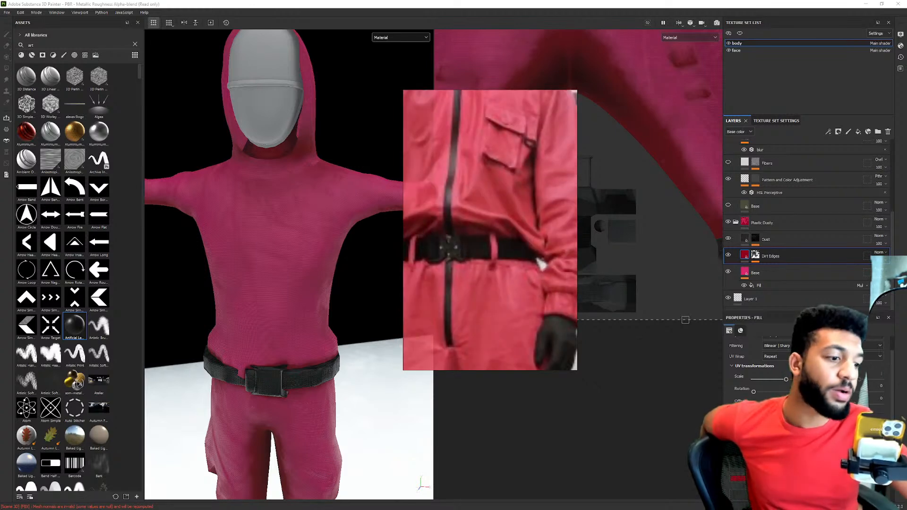
left_click_drag(856, 399, 525, 221)
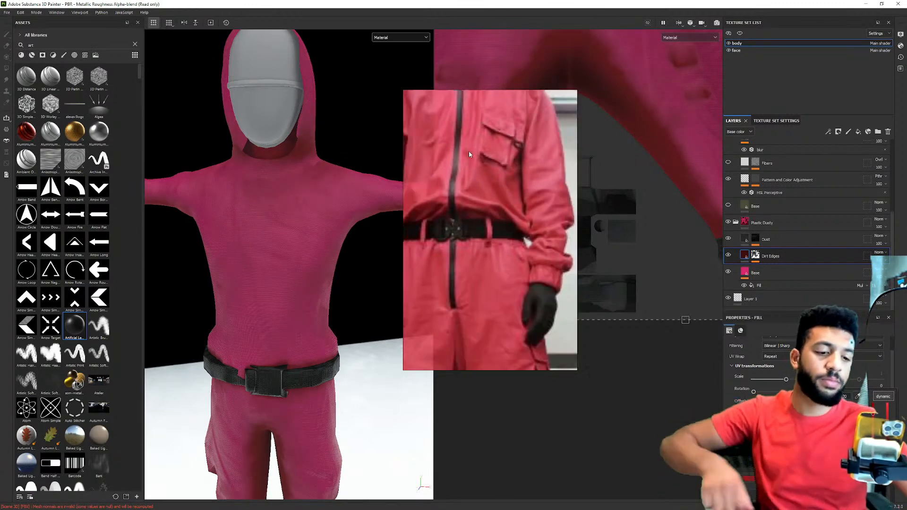
Move the reference photo clear of the figure and check the recoloured suit from the front and above.
right_click_drag(413, 108, 459, 267)
scroll(316, 174, "down", 1)
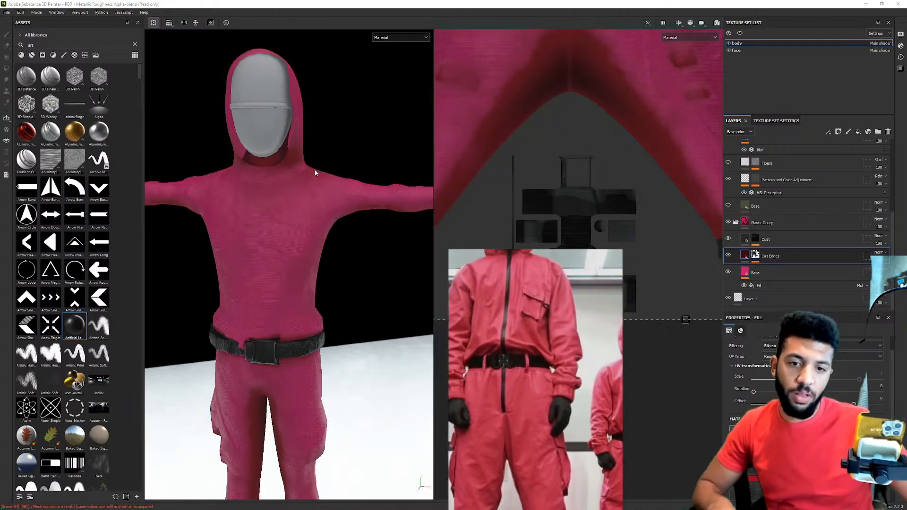
scroll(333, 178, "down", 2)
left_click_drag(334, 178, 279, 142, "alt")
middle_click_drag(244, 114, 263, 157, "alt")
scroll(263, 157, "up", 3)
mouse_move(262, 157)
left_mouse_down("alt")
mouse_move(378, 149)
mouse_move(366, 131)
mouse_move(357, 156)
mouse_move(310, 176)
mouse_move(265, 153)
left_mouse_up("alt")
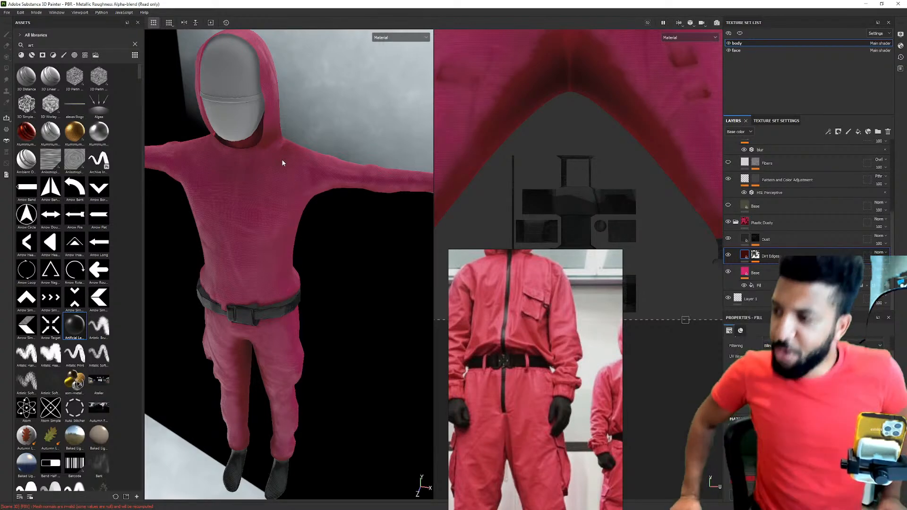
Bring the blank face mask into close view and select the face texture set for editing.
left_click_drag(260, 197, 252, 149, "alt")
right_click_drag(251, 148, 525, 121, "alt")
left_click_drag(291, 177, 345, 255, "alt")
left_click(744, 50)
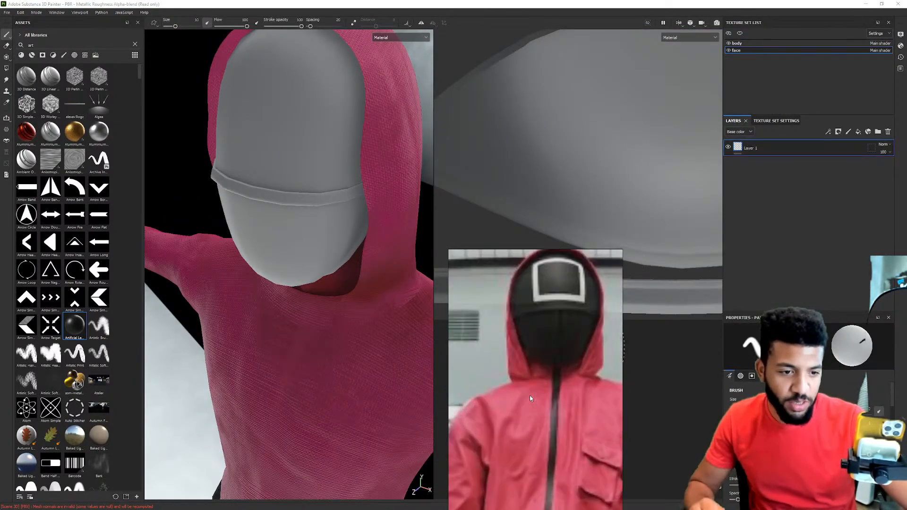
scroll(543, 322, "down", 2)
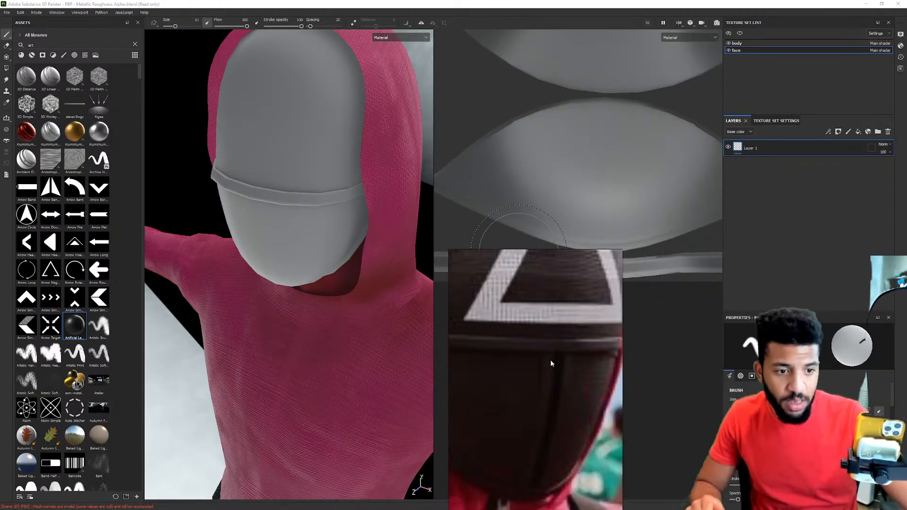
Place the triangle mask reference photo over the UV view and frame the model's face mask frontally for comparison.
left_click_drag(574, 368, 316, 372)
left_click_drag(298, 110, 278, 121, "alt")
left_click_drag(279, 338, 577, 235)
left_click_drag(251, 154, 303, 159, "alt")
right_click_drag(303, 158, 238, 163, "alt")
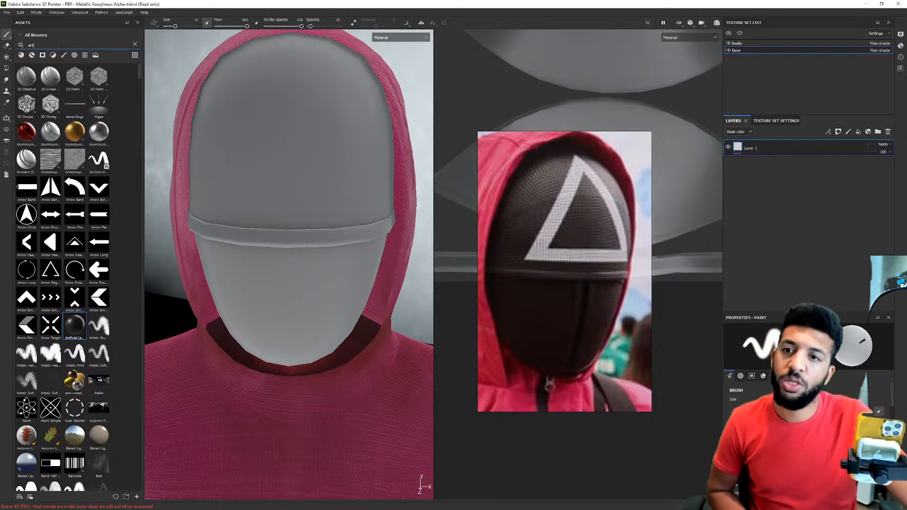
Search the assets for "plas" and apply the Plastic Dirty Scratched smart material to the face mask.
type("plas")
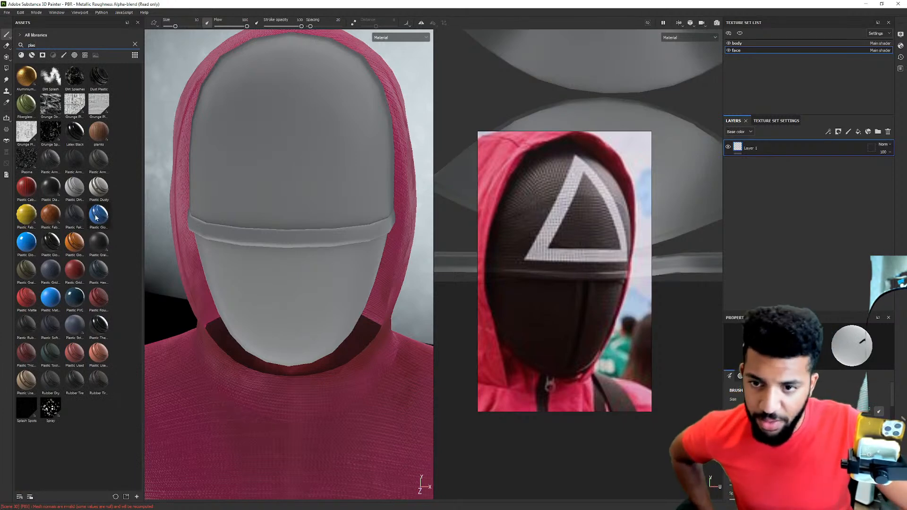
type("t")
mouse_move(96, 217)
mouse_move(52, 238)
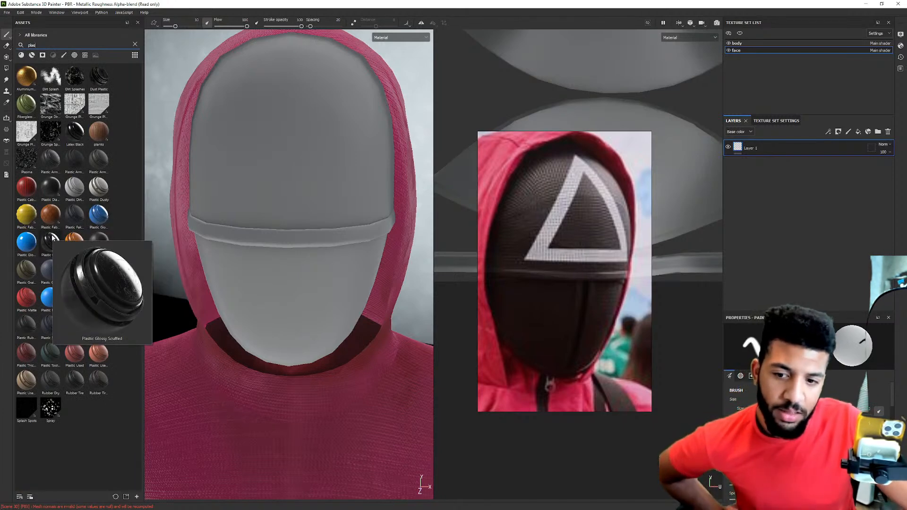
mouse_move(51, 188)
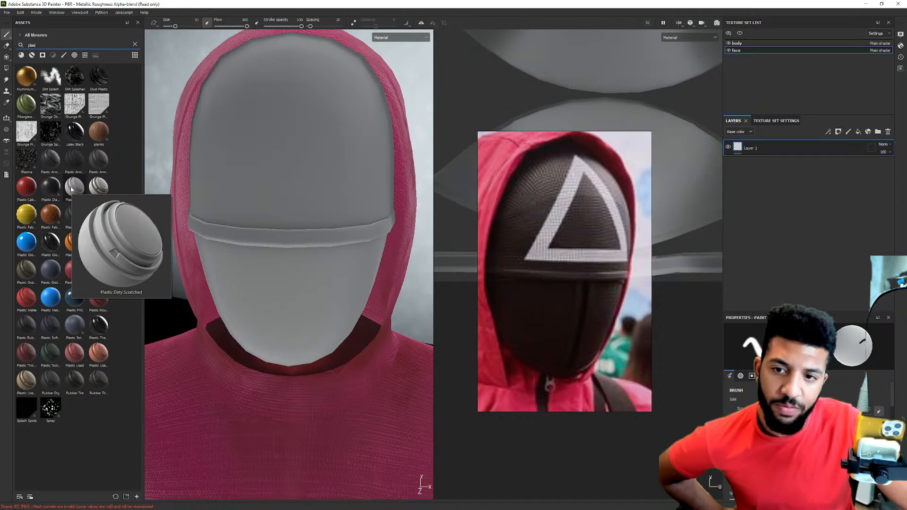
mouse_move(107, 161)
left_click_drag(74, 186, 243, 170)
scroll(373, 133, "up", 5)
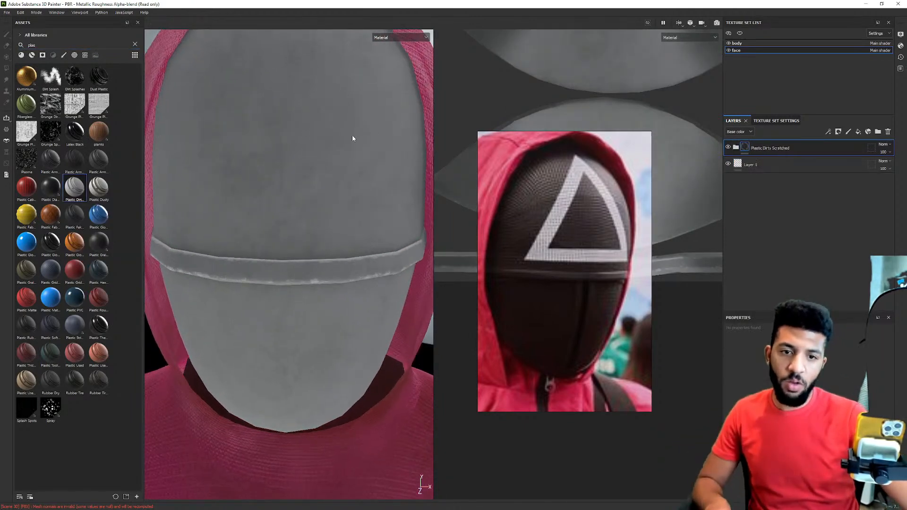
right_click_drag(354, 132, 318, 144, "shift")
left_click_drag(318, 144, 499, 161, "alt")
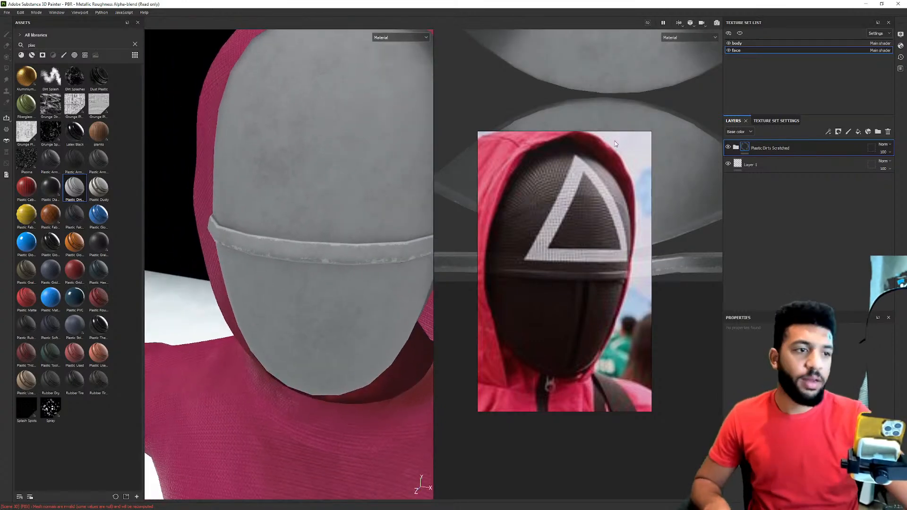
Set the base colour of the Base Plastic layer in the Plastic Dirty Scratched folder to black, 000000.
left_click(735, 147)
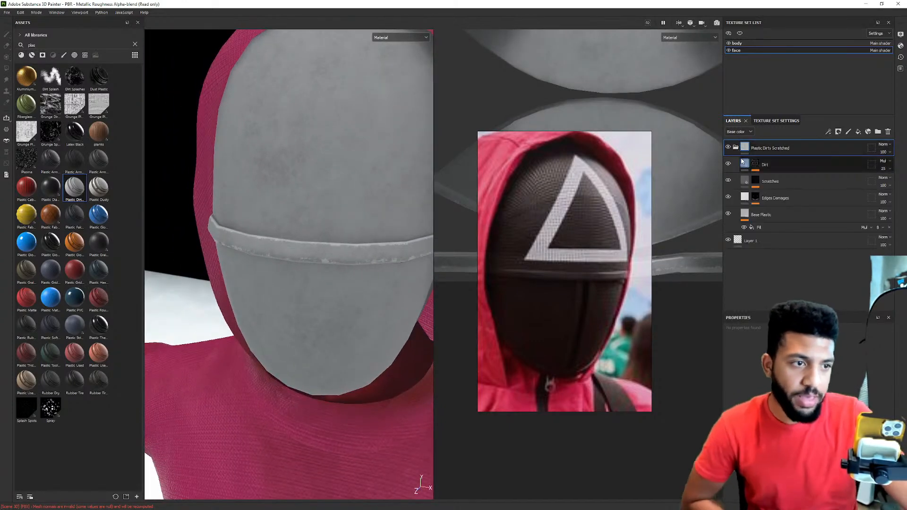
left_click(746, 215)
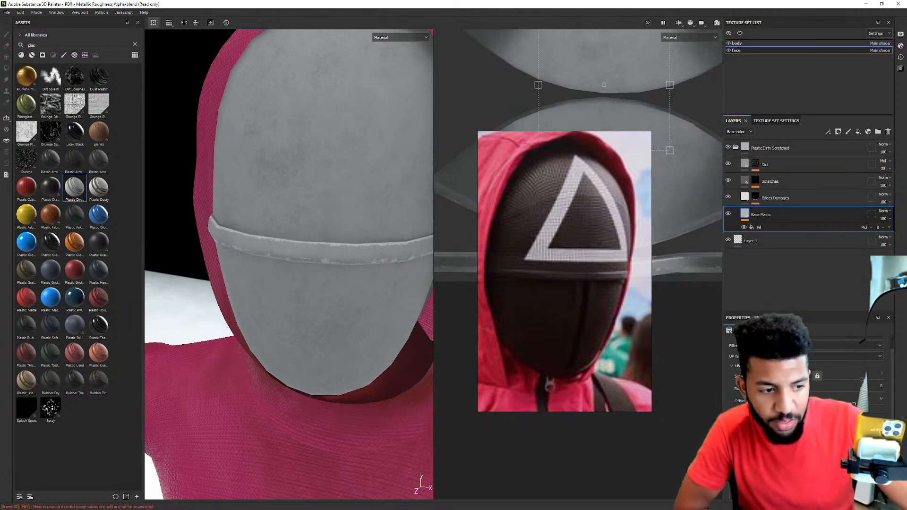
left_click_drag(756, 454, 744, 494)
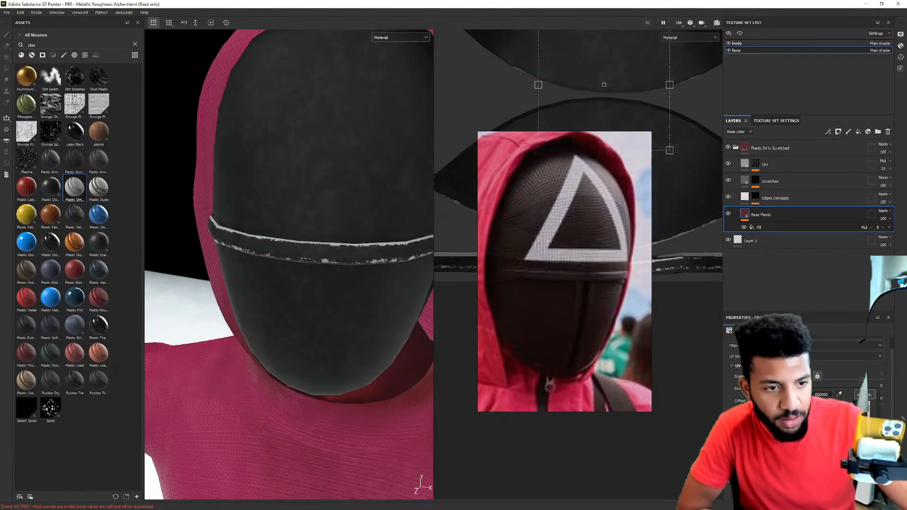
left_click_drag(277, 184, 432, 175, "alt")
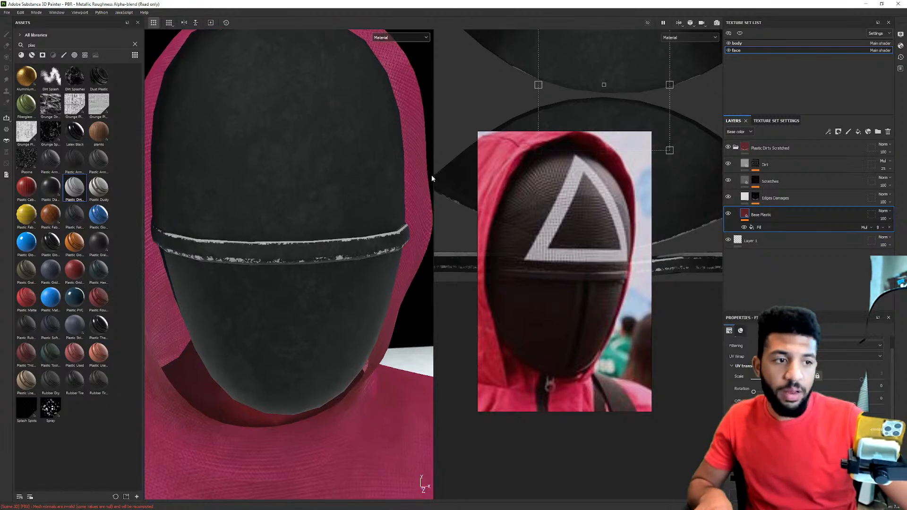
Reduce the white wear along the face mask's seam through the Mask Editor of the Edges Damages layer.
left_click(746, 199)
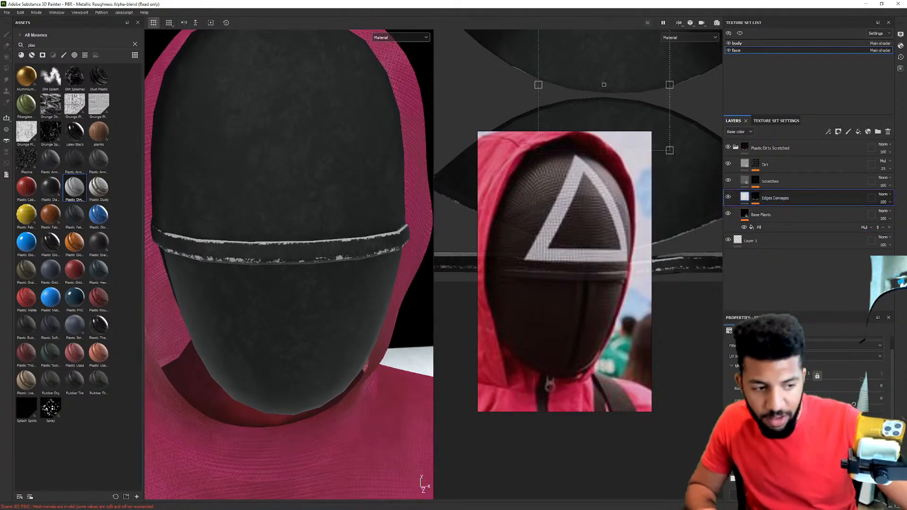
left_click(755, 197)
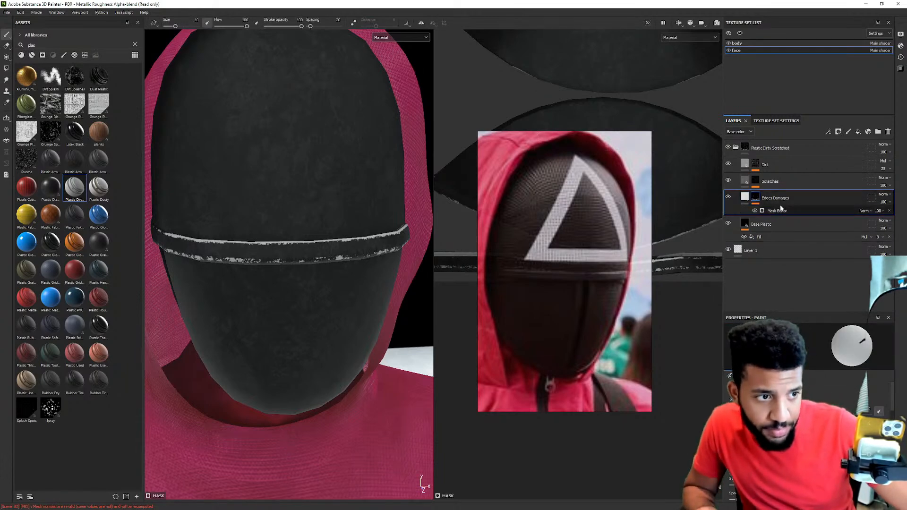
left_click(775, 211)
left_click_drag(852, 403, 799, 392)
scroll(259, 226, "down", 3)
left_click_drag(241, 186, 288, 184, "alt")
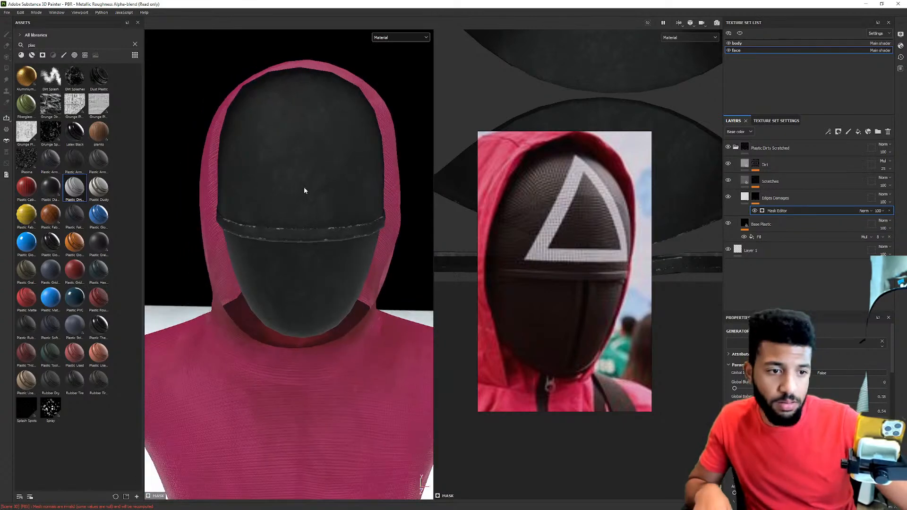
Examine the black face mask from several angles and distances against the triangle mask reference photo.
scroll(574, 219, "up", 2)
right_click_drag(217, 162, 307, 156, "shift")
left_click_drag(307, 157, 366, 164, "alt")
left_click(761, 223)
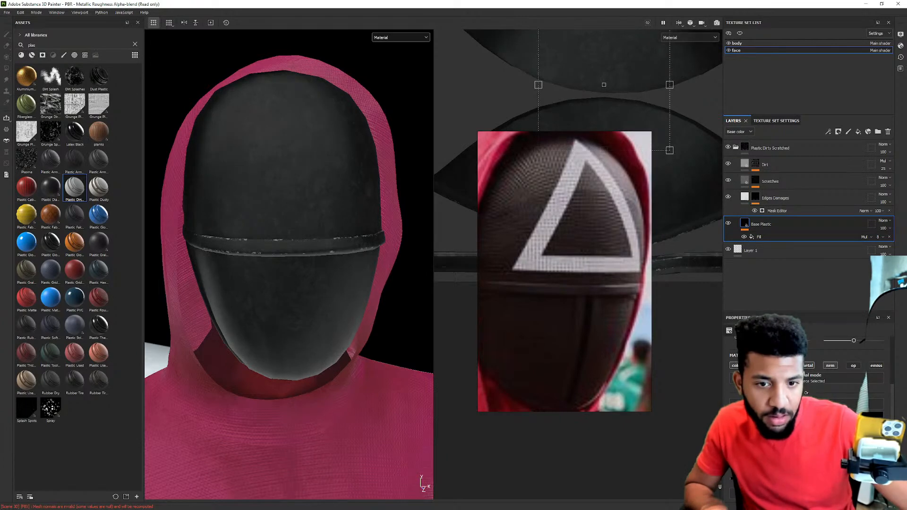
mouse_move(305, 241)
left_mouse_down("alt")
mouse_move(304, 202)
mouse_move(307, 241)
left_mouse_up("alt")
right_click_drag(307, 241, 231, 262, "alt")
left_click_drag(231, 262, 259, 156, "alt")
right_click_drag(258, 163, 399, 185, "shift")
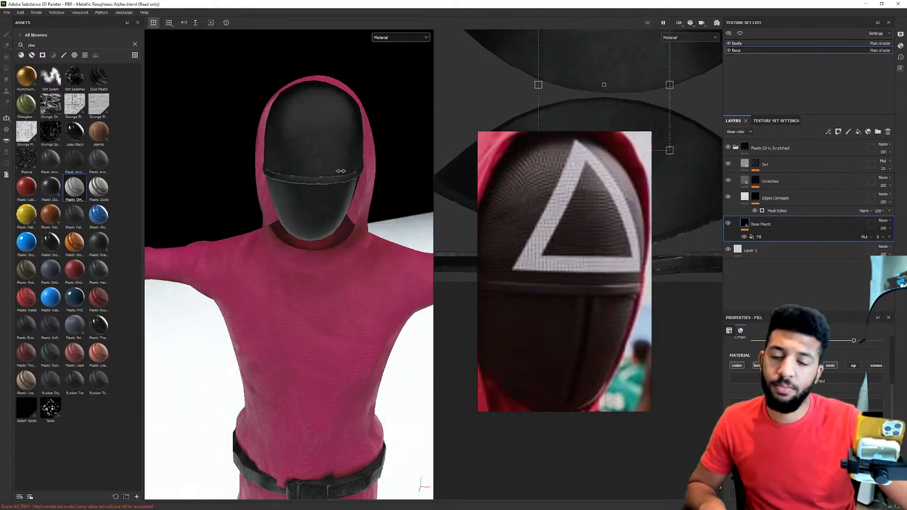
left_click_drag(367, 175, 301, 215, "alt")
right_click_drag(301, 216, 340, 208, "shift")
left_click_drag(340, 208, 292, 202, "alt")
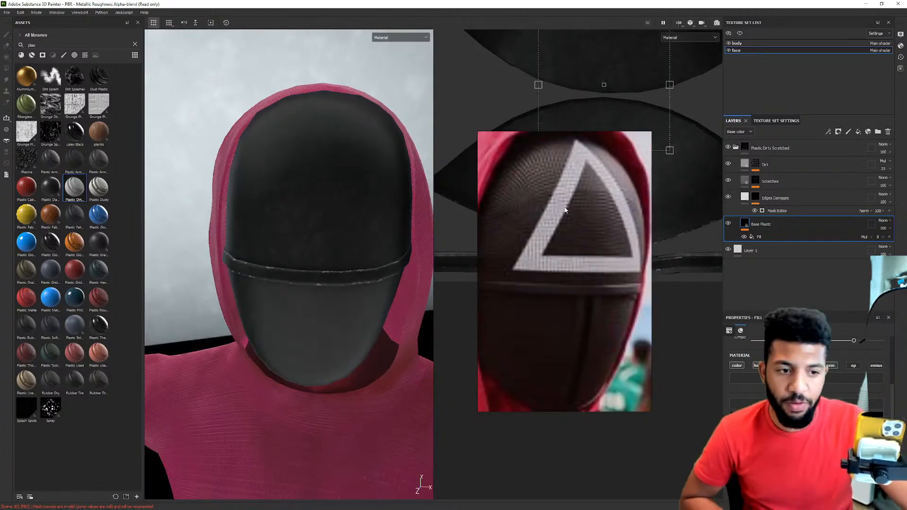
Add a fill layer above the Plastic Dirty Scratched folder and make its base colour red.
left_click(736, 149)
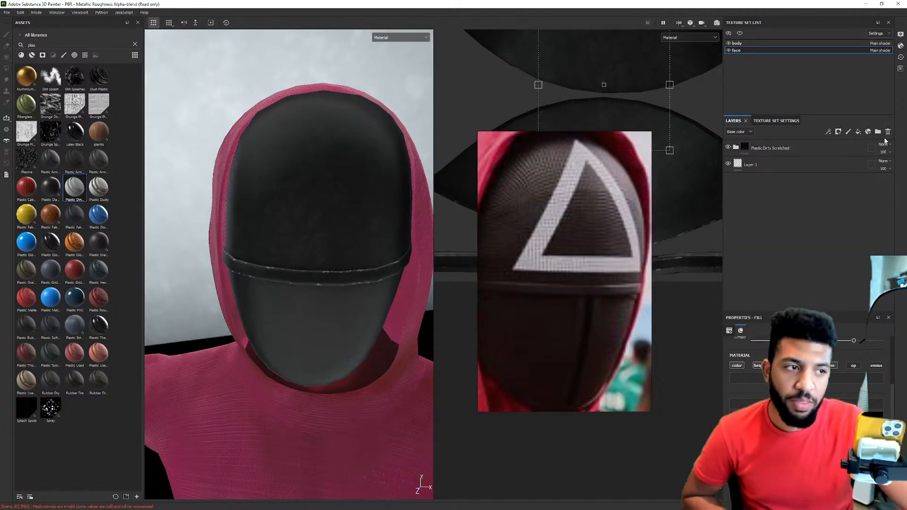
left_click(859, 133)
left_click_drag(758, 225, 740, 145)
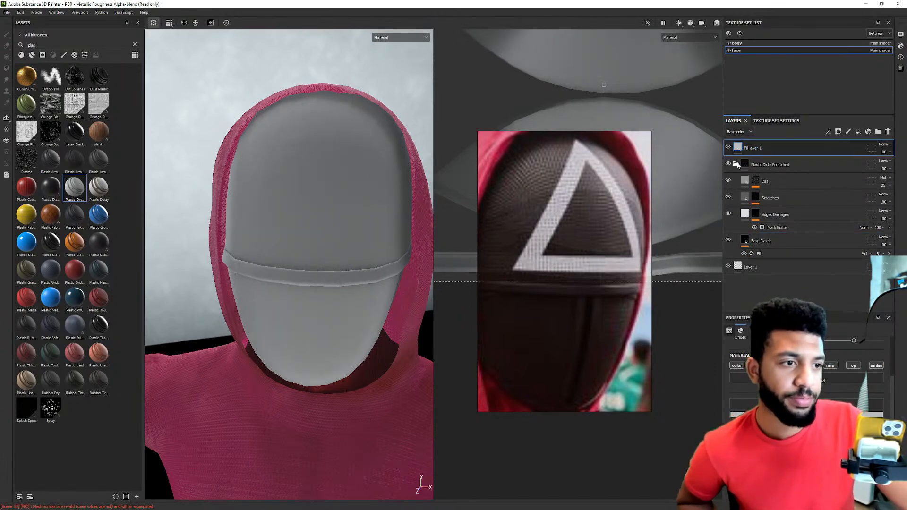
left_click(736, 162)
left_click(870, 403)
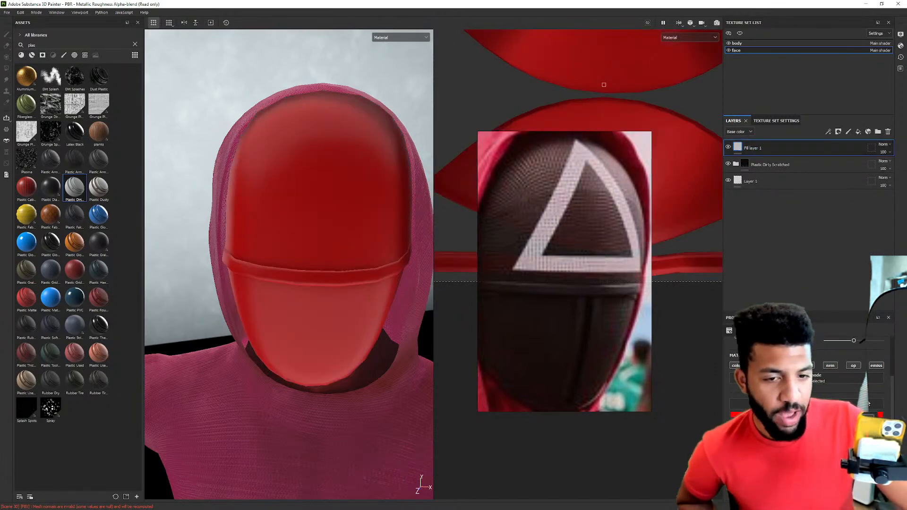
left_click_drag(312, 159, 172, 223, "alt")
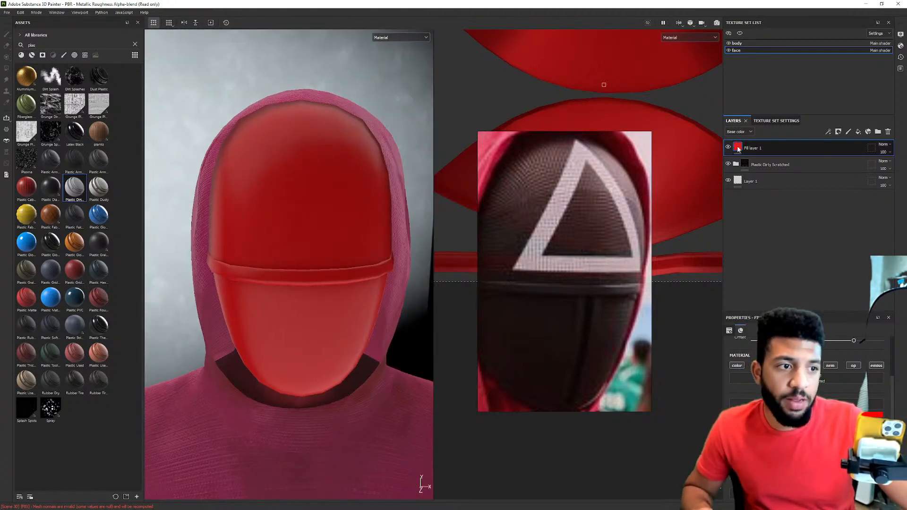
Give the red fill layer a black mask and add a fill effect to that mask.
right_click(739, 147)
left_click(755, 163)
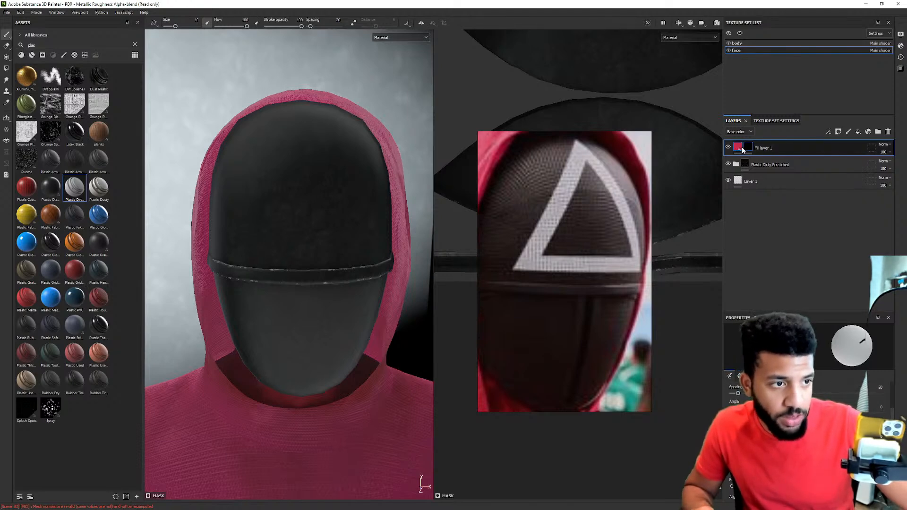
right_click(747, 149)
left_click(793, 390)
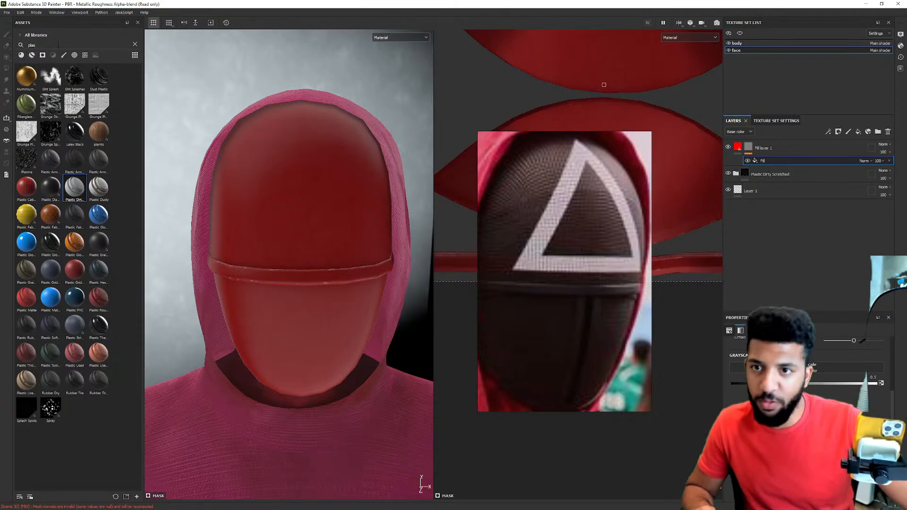
Search the assets for "dots", clear the search, and browse the alphas and textures for a dotted pattern.
type("dots")
key("BackSpace")
key("BackSpace")
key("BackSpace")
key("BackSpace")
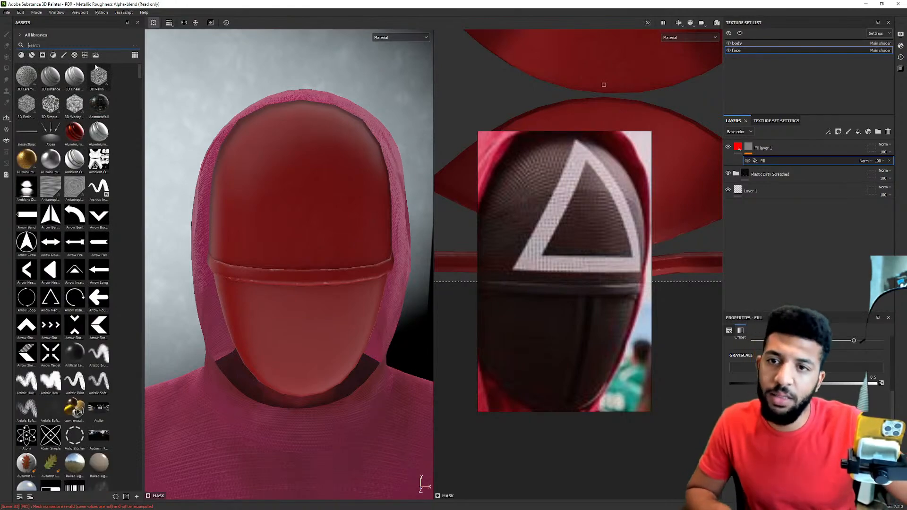
left_click(74, 55)
scroll(77, 72, "down", 15)
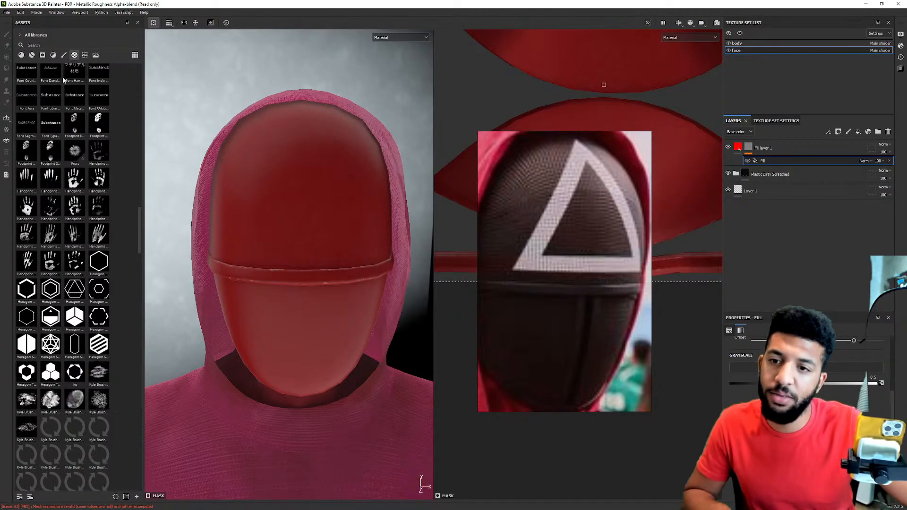
left_click(84, 55)
scroll(74, 261, "down", 10)
scroll(83, 334, "down", 15)
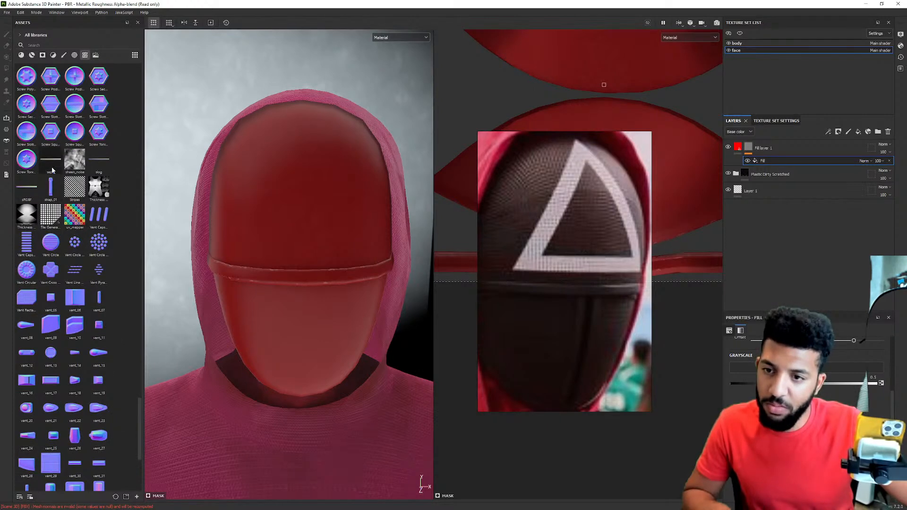
scroll(57, 168, "up", 15)
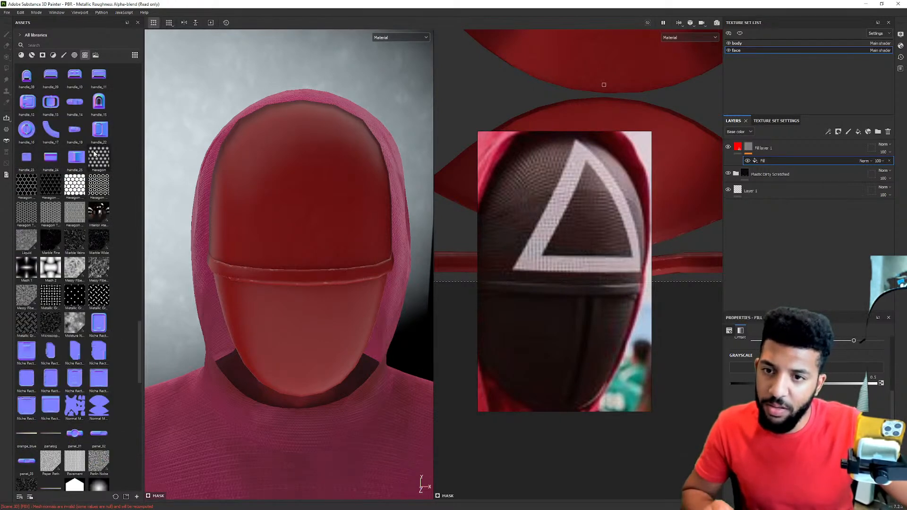
Assign the Metallic Grate Round texture to the grayscale fill in the red layer's mask.
mouse_move(79, 286)
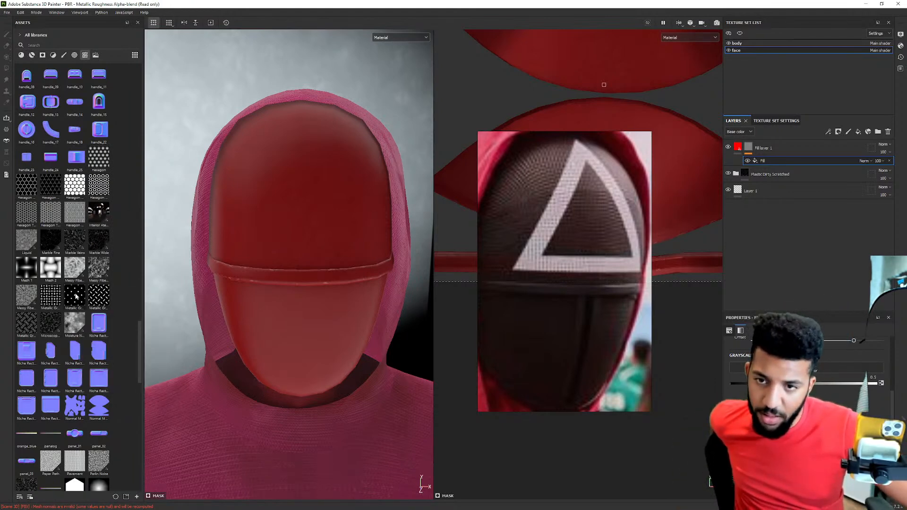
scroll(76, 296, "down", 5)
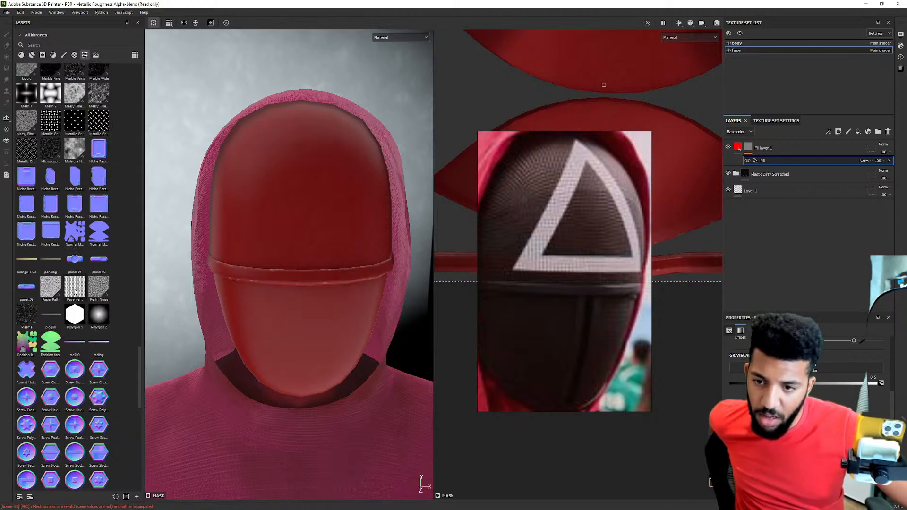
scroll(75, 292, "up", 8)
left_click_drag(74, 382, 808, 366)
left_click_drag(294, 178, 356, 192, "alt")
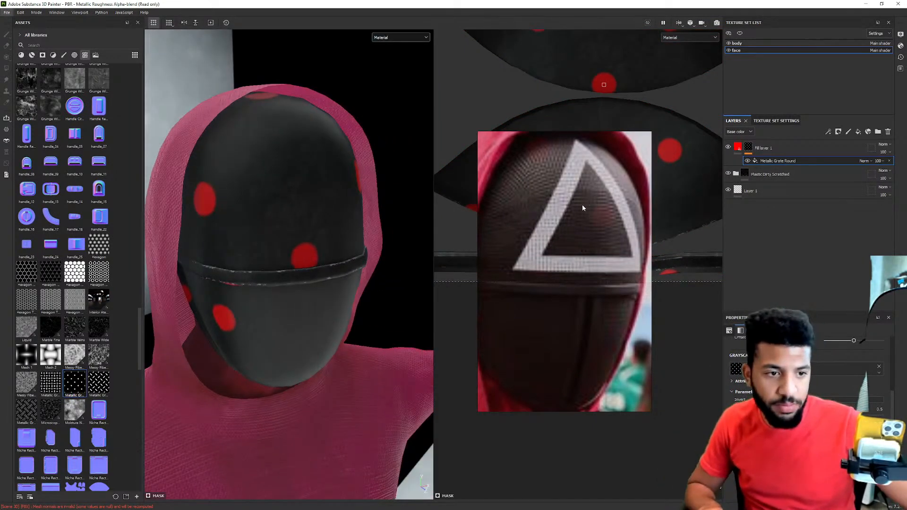
Move the reference photo clear of the UV layout and increase the dot pattern's tiling so small dots cover the face mask.
left_click_drag(588, 202, 572, 311)
scroll(588, 199, "down", 3)
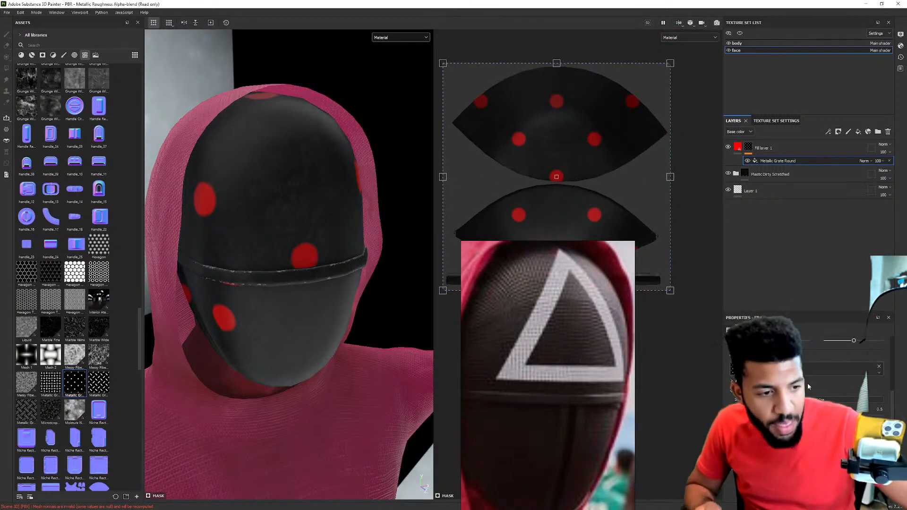
left_click(732, 381)
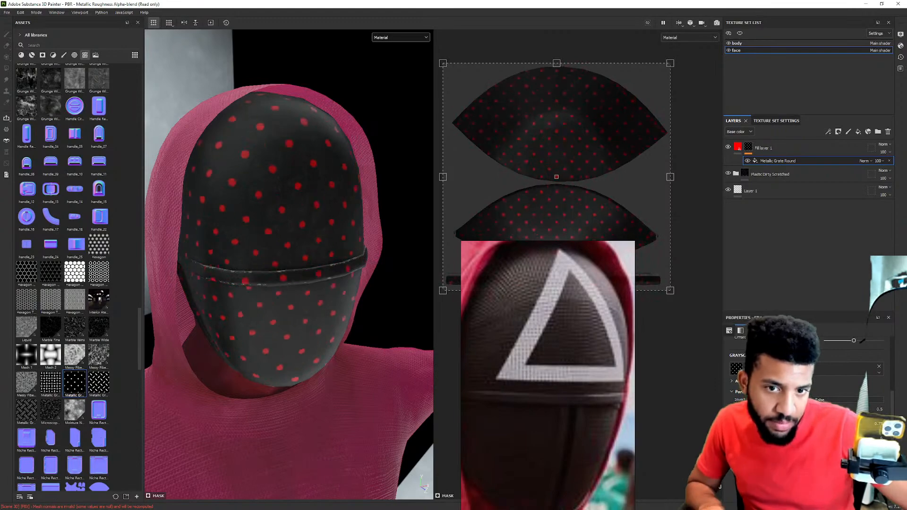
scroll(396, 202, "up", 5)
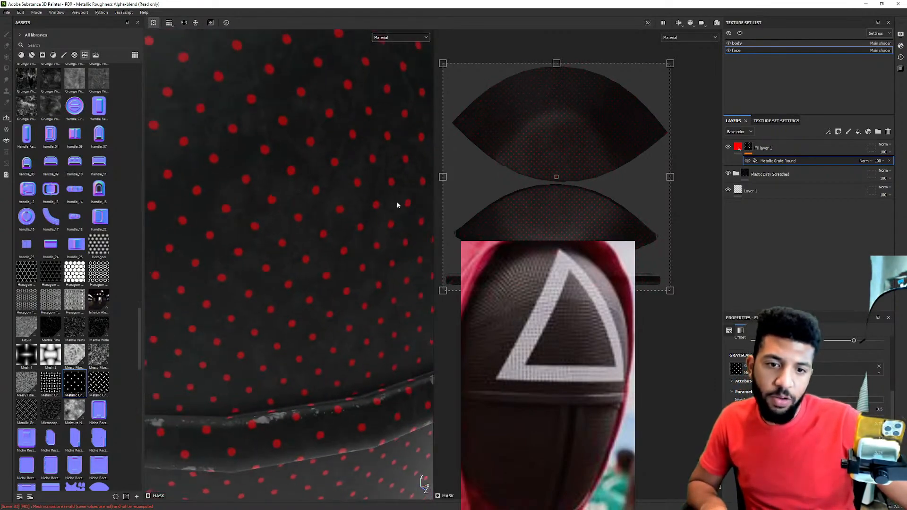
scroll(259, 197, "down", 6)
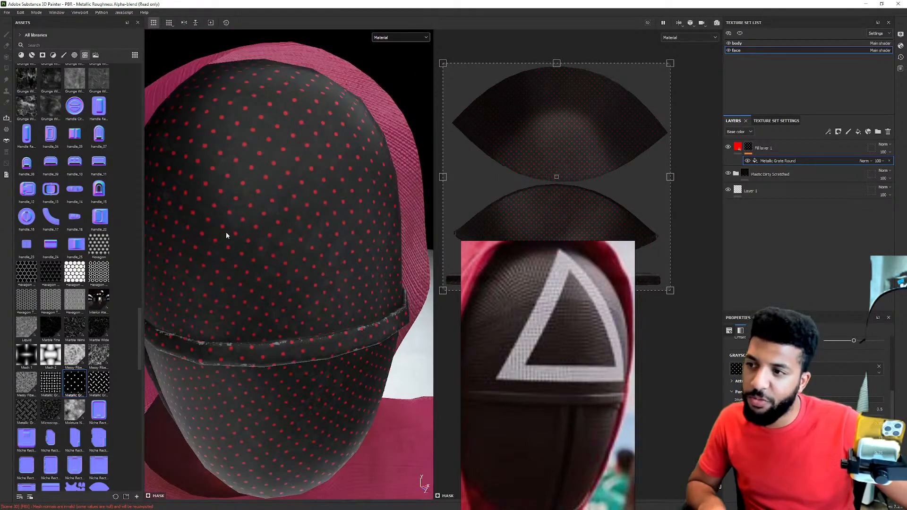
left_click_drag(245, 215, 283, 224, "alt")
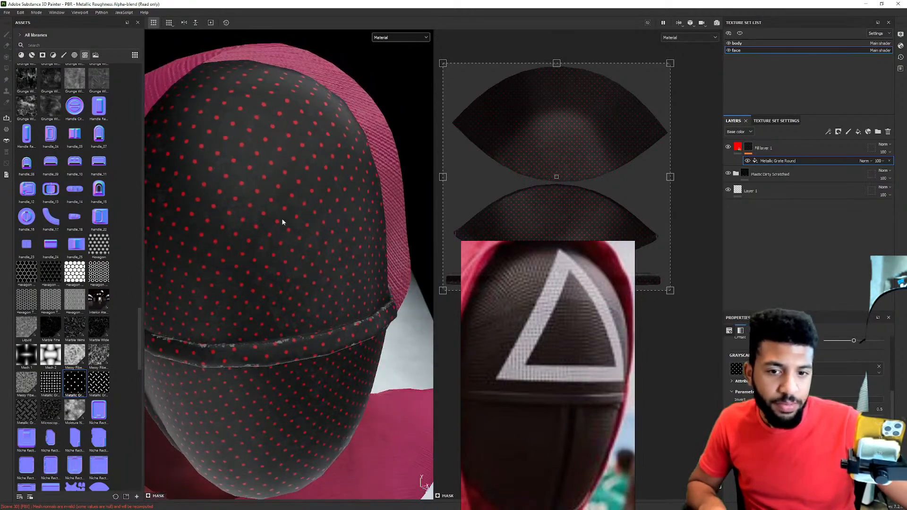
Adjust the Metallic Grate Round parameters to make the dots larger and tightly packed, and open the red fill layer's material settings.
left_click_drag(808, 415, 738, 414)
left_click_drag(869, 415, 832, 414)
left_click_drag(775, 429, 842, 429)
left_click_drag(341, 269, 332, 182, "alt")
scroll(297, 202, "down", 3)
left_click(737, 148)
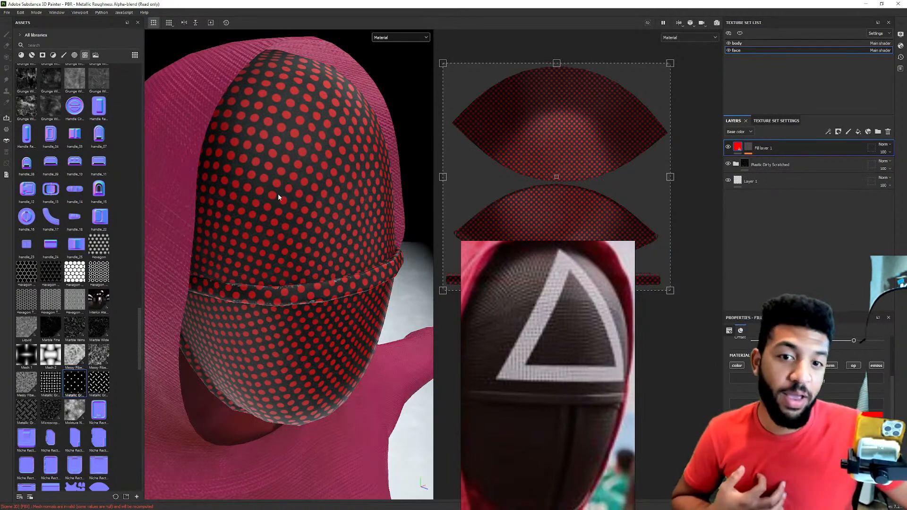
left_click_drag(299, 178, 302, 153, "alt")
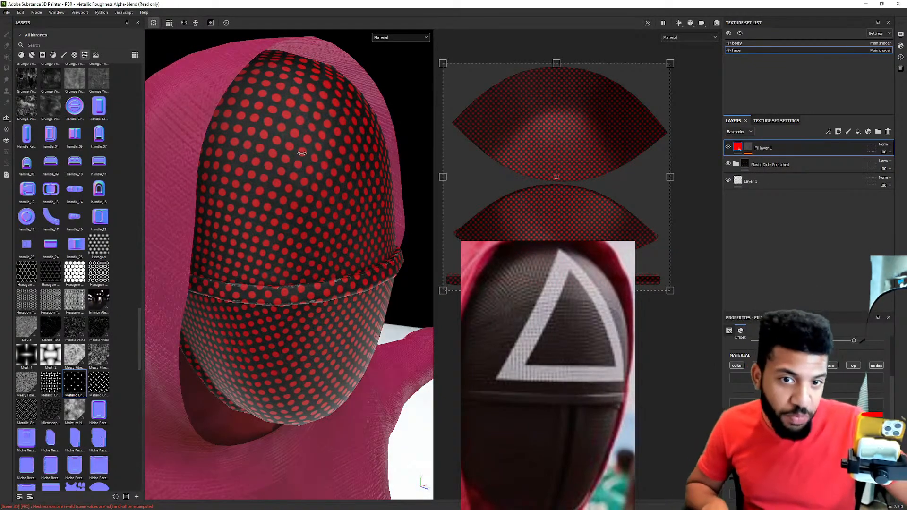
Turn off the base color channel of the red dot fill layer, leaving only its surface relief on the mask.
scroll(301, 157, "up", 2)
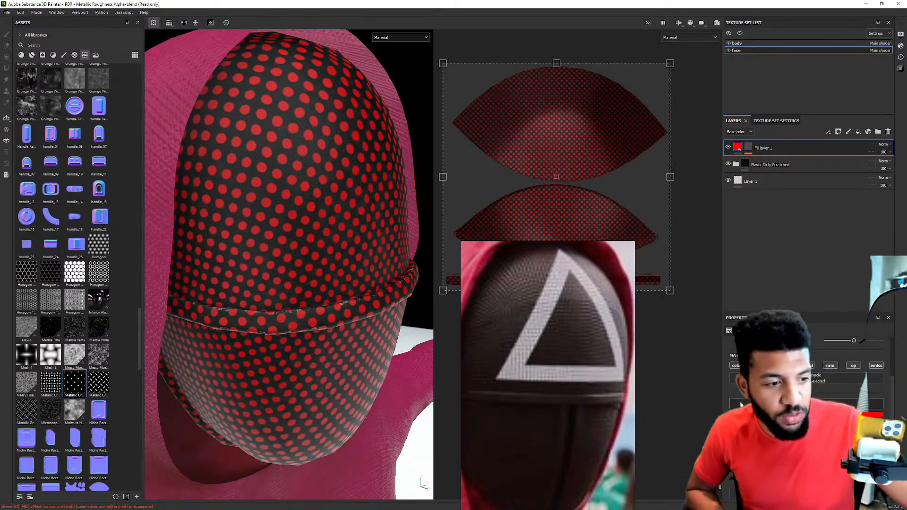
left_click(737, 366)
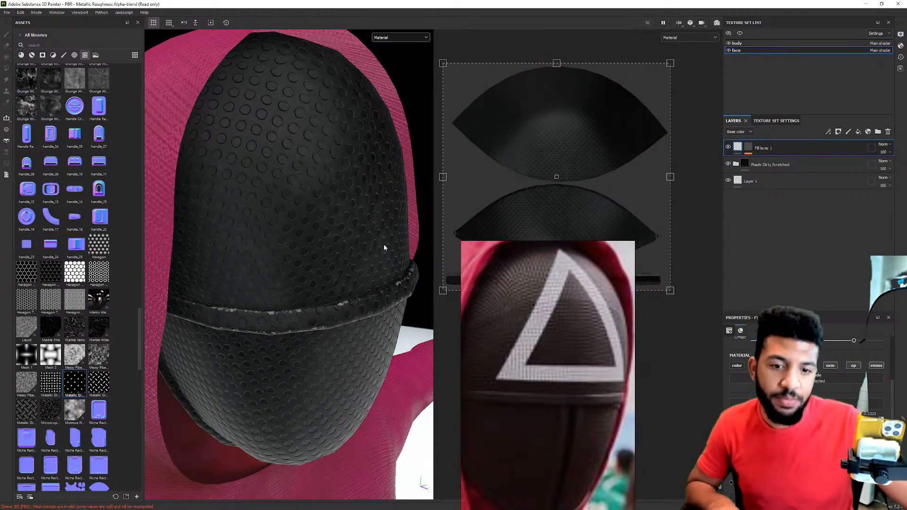
left_click_drag(290, 195, 293, 209, "alt")
scroll(296, 207, "up", 3)
left_click_drag(360, 156, 346, 161, "alt")
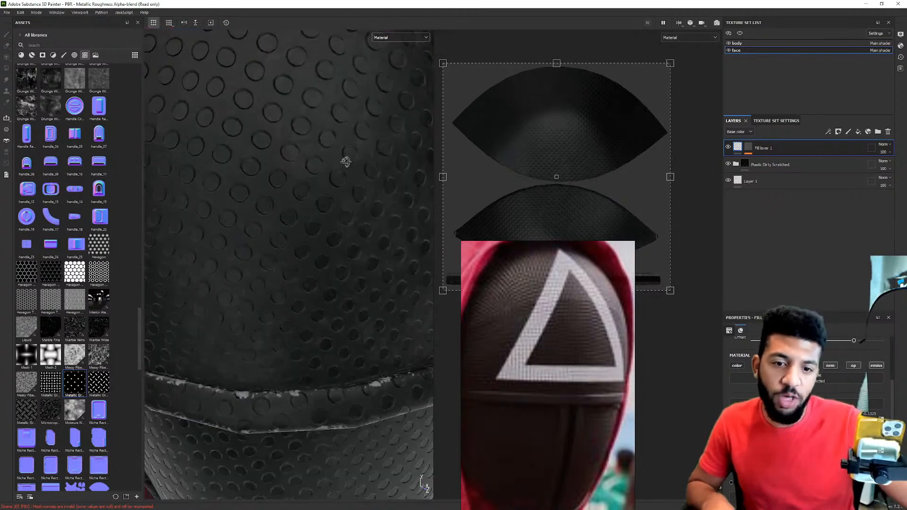
Examine the embossed dots on the face mask up close and compare them with the reference photo.
right_click_drag(345, 162, 322, 166, "shift")
scroll(223, 189, "down", 5)
left_click_drag(301, 161, 332, 172, "alt")
right_click_drag(333, 172, 268, 223, "alt")
scroll(549, 298, "down", 5)
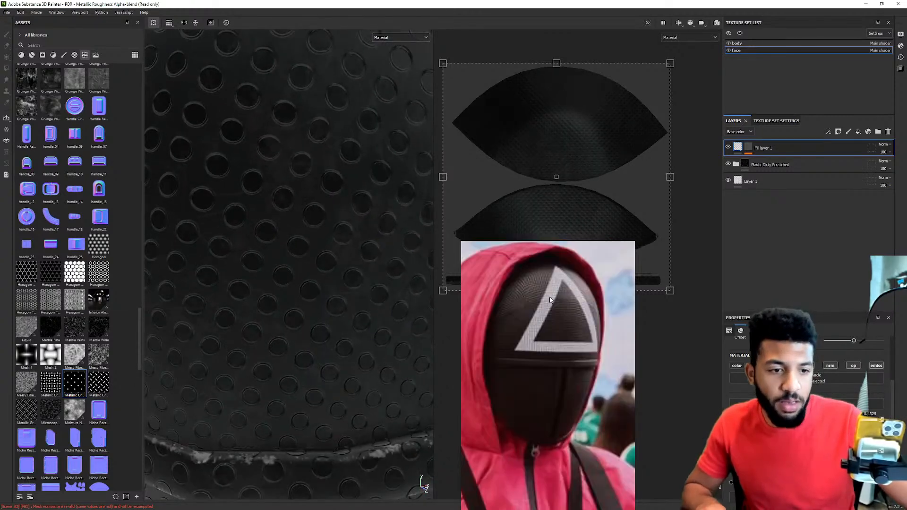
right_click_drag(238, 305, 199, 326, "alt")
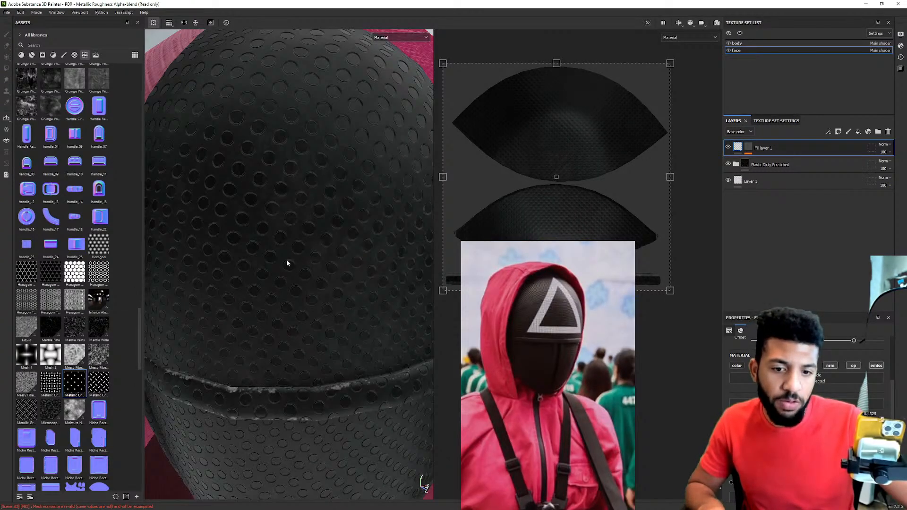
middle_click_drag(287, 263, 289, 206, "alt")
mouse_move(289, 207)
right_mouse_down("alt")
mouse_move(310, 212)
mouse_move(288, 219)
right_mouse_up("alt")
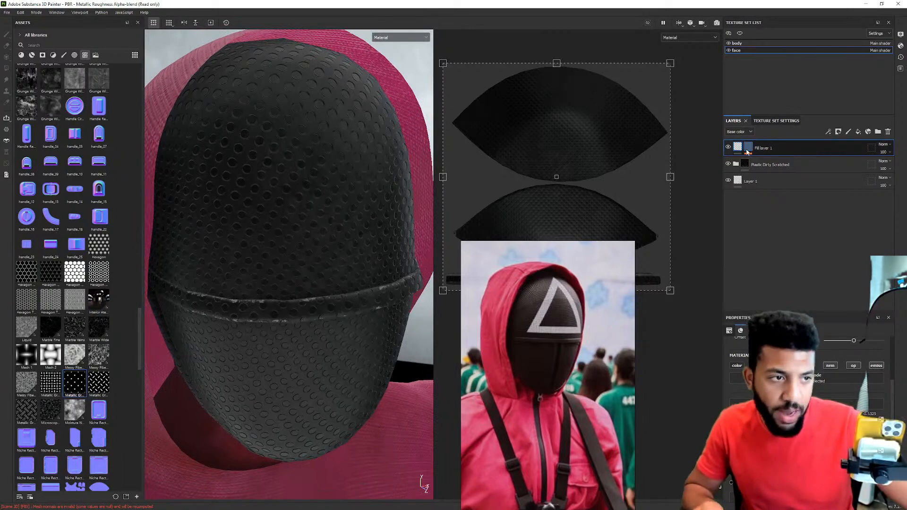
Make the Metallic Grate Round dots smaller in the fill layer's mask and increase the pattern's UV scale slightly.
left_click(748, 150)
left_click(766, 161)
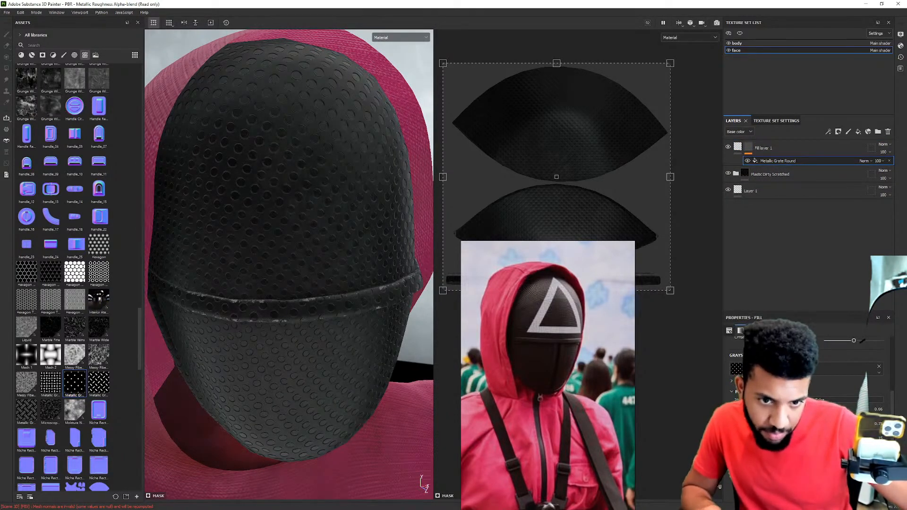
left_click_drag(819, 415, 799, 415)
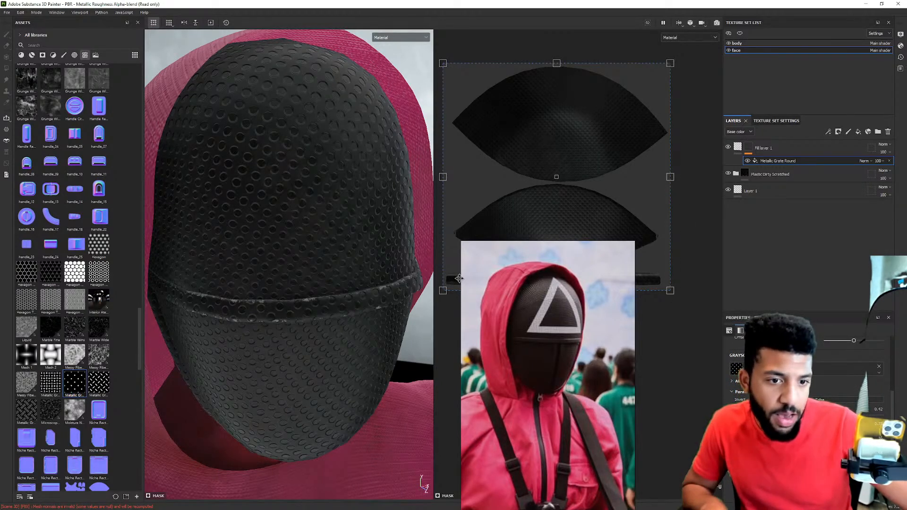
left_click_drag(774, 402, 778, 402)
right_click_drag(318, 171, 318, 121, "alt")
left_click_drag(318, 122, 287, 202, "alt")
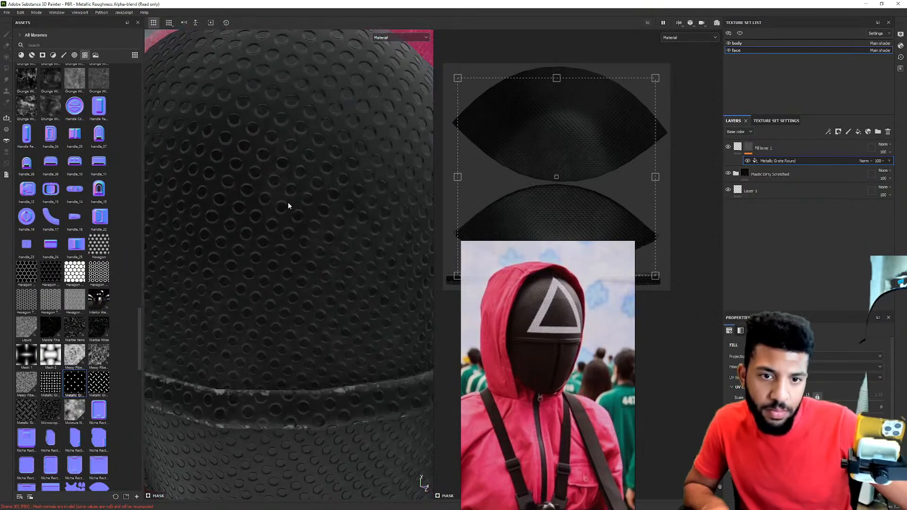
right_click_drag(287, 202, 348, 137, "alt")
right_click_drag(336, 190, 247, 234, "shift")
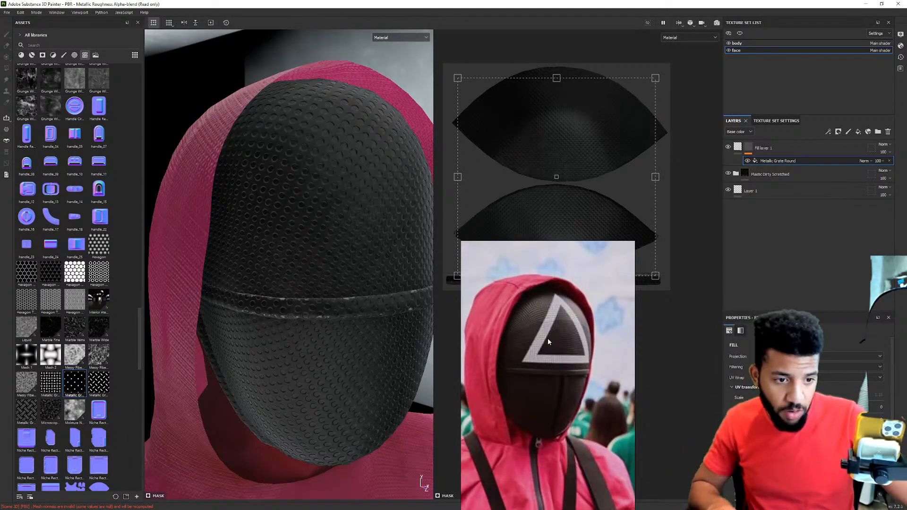
Compare the denser dots with the reference photo from several angles and move the photo clear of the UV layout.
left_click_drag(320, 218, 342, 191, "alt")
right_click_drag(342, 190, 302, 195, "shift")
right_click_drag(303, 194, 184, 195, "alt")
left_click_drag(237, 196, 277, 199, "alt")
right_click_drag(277, 198, 324, 178, "alt")
left_click_drag(565, 286, 0, 141)
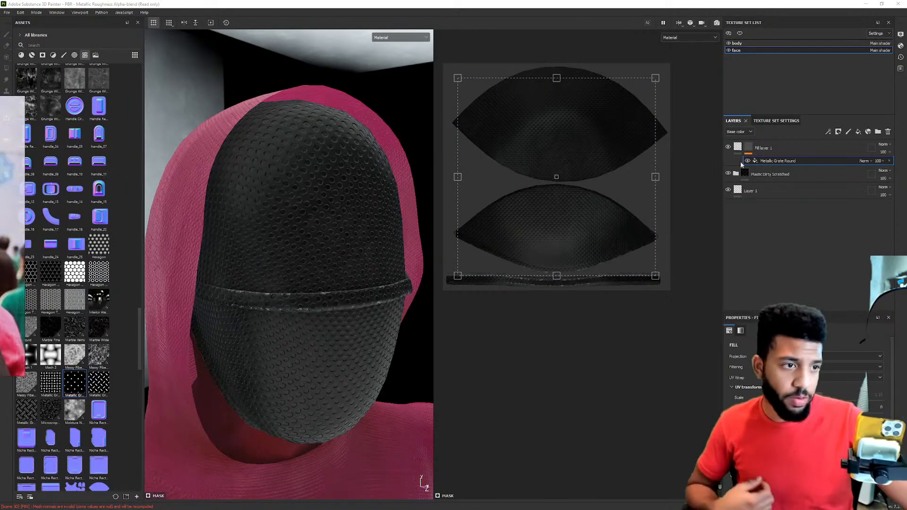
right_click(738, 148)
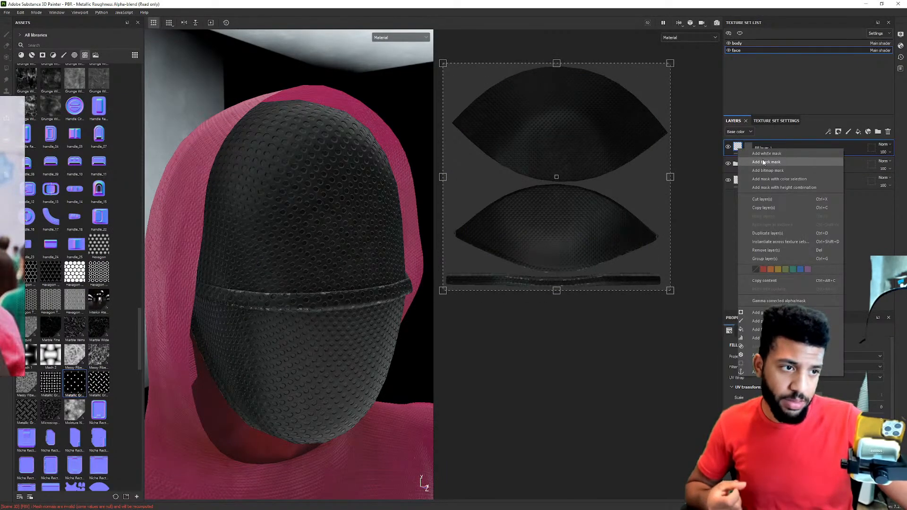
left_click(764, 163)
left_click_drag(370, 194, 277, 186, "alt")
left_click_drag(293, 136, 310, 173, "alt")
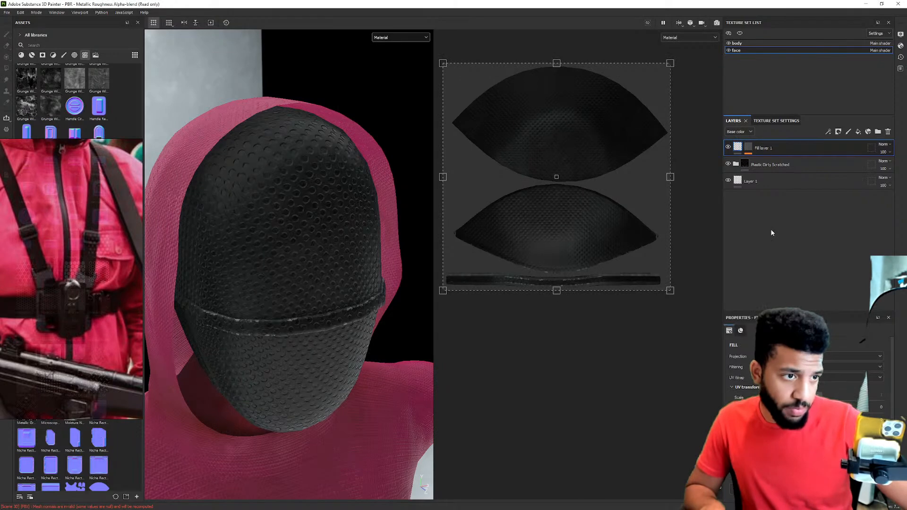
Group the dot fill layer into a folder and add a black mask to the folder.
key("ctrl+g")
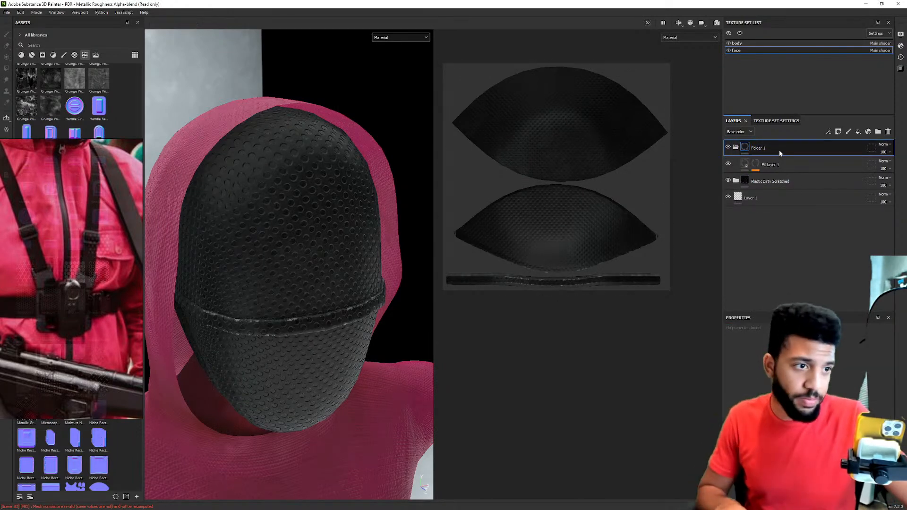
right_click(744, 148)
left_click(765, 161)
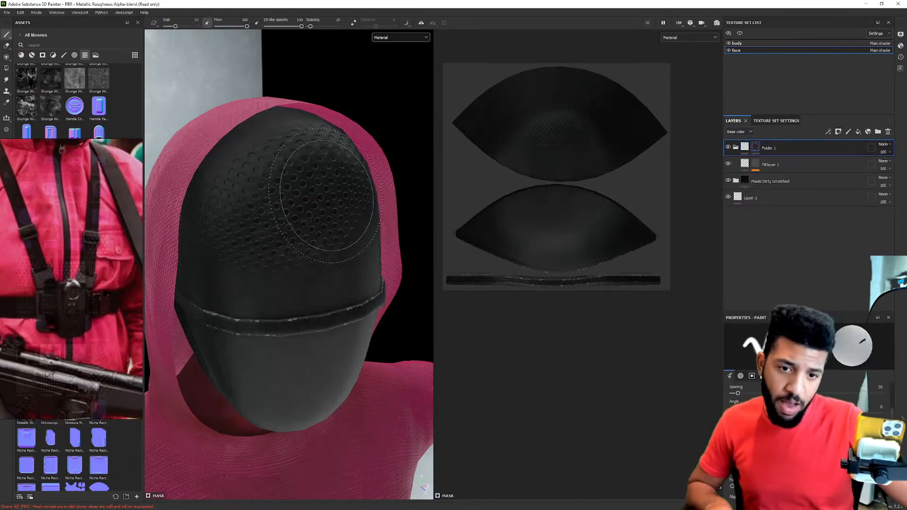
Try to reveal the dots by polygon-filling the upper and lower face UV shells in the folder's mask.
scroll(534, 128, "up", 4)
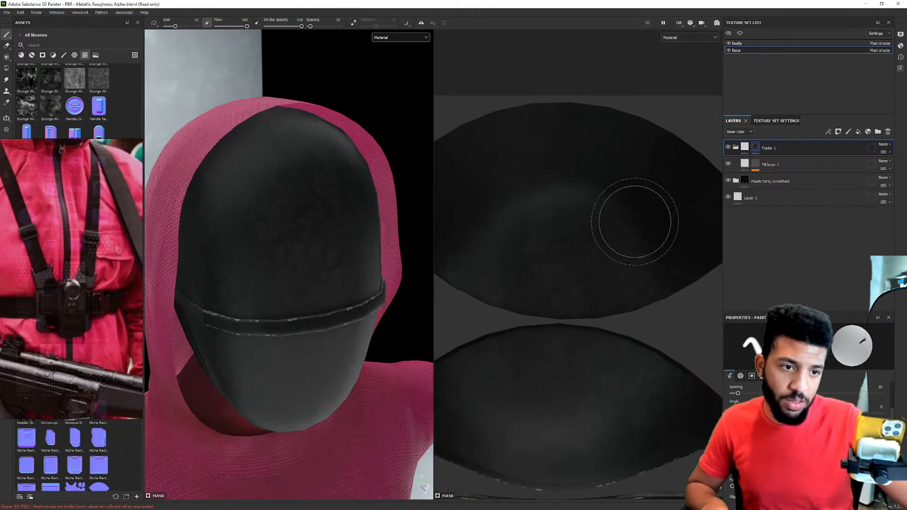
scroll(547, 161, "down", 2)
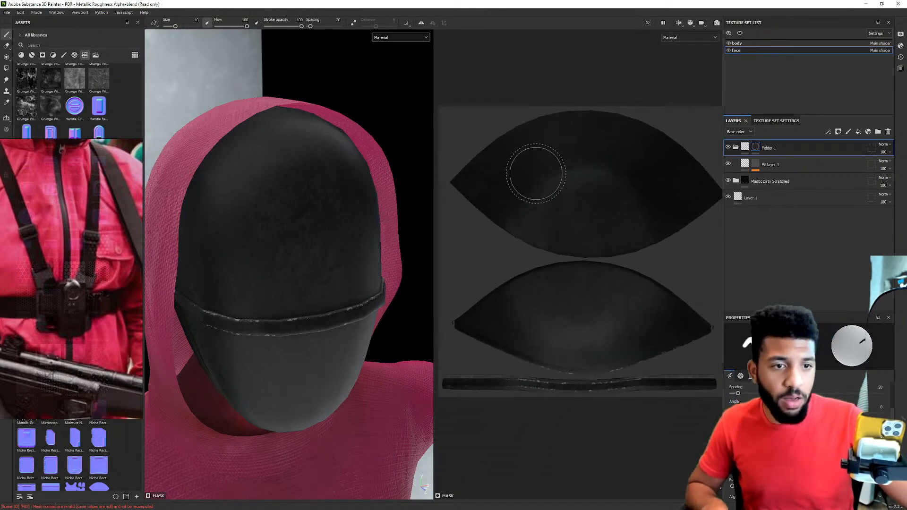
key("4")
mouse_move(455, 87)
left_mouse_down()
mouse_move(588, 190)
mouse_move(737, 240)
mouse_move(738, 253)
left_mouse_up()
key("f")
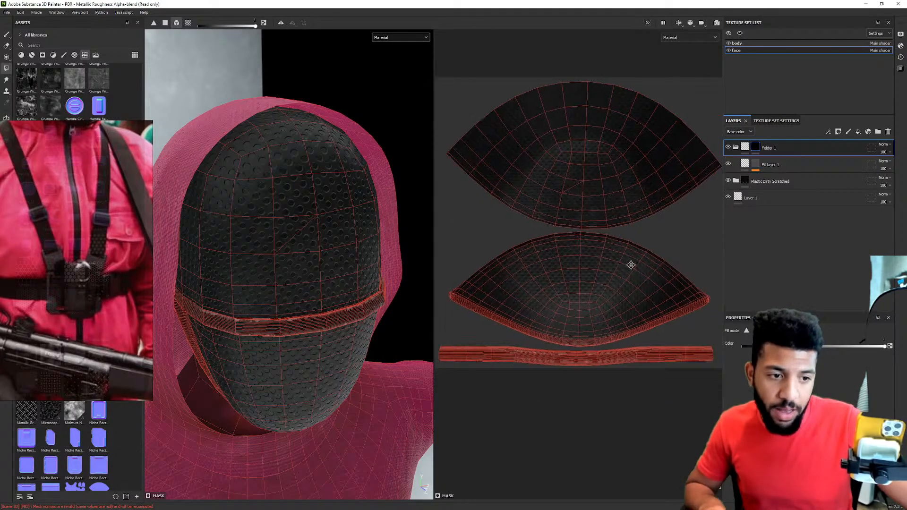
left_click_drag(515, 241, 728, 313)
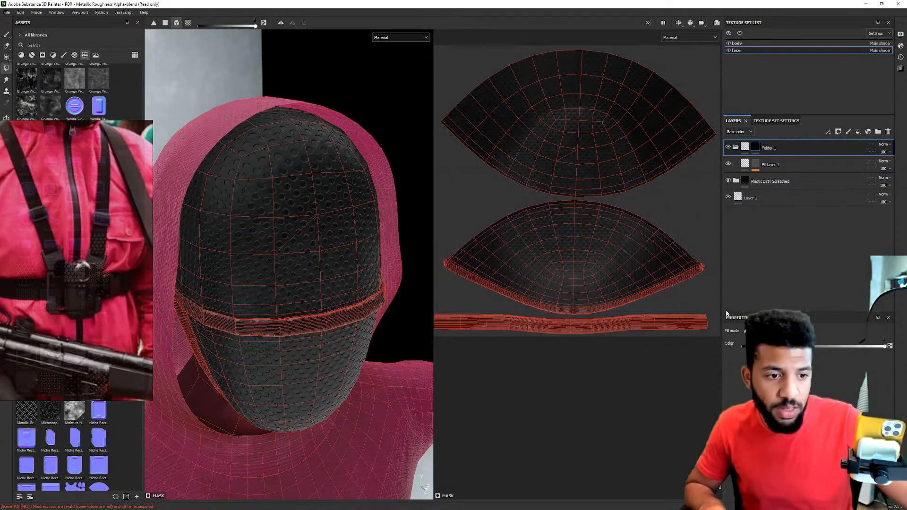
left_click_drag(603, 313, 603, 314)
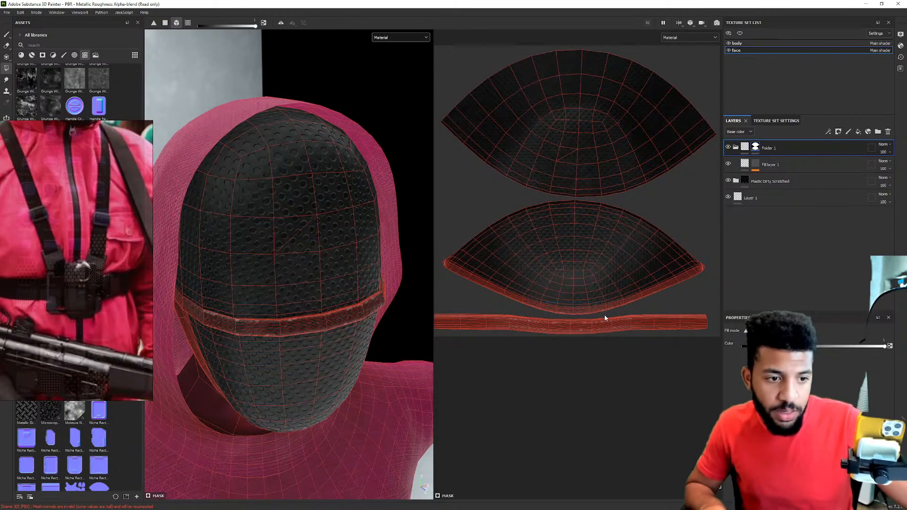
Inspect the dot coverage around the band between the two mask halves on the model and in the UV layout.
scroll(358, 263, "up", 5)
left_click_drag(235, 282, 345, 208, "alt")
scroll(305, 269, "up", 4)
scroll(290, 271, "down", 5)
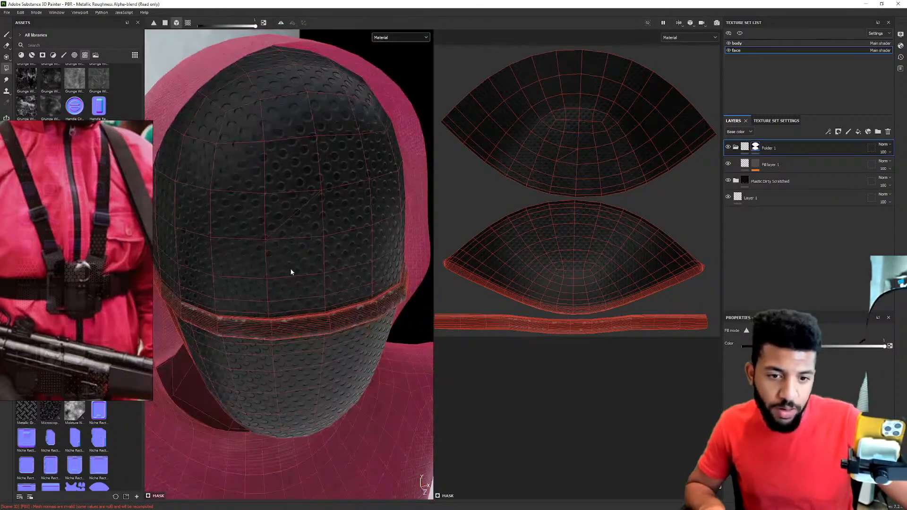
scroll(562, 307, "up", 5)
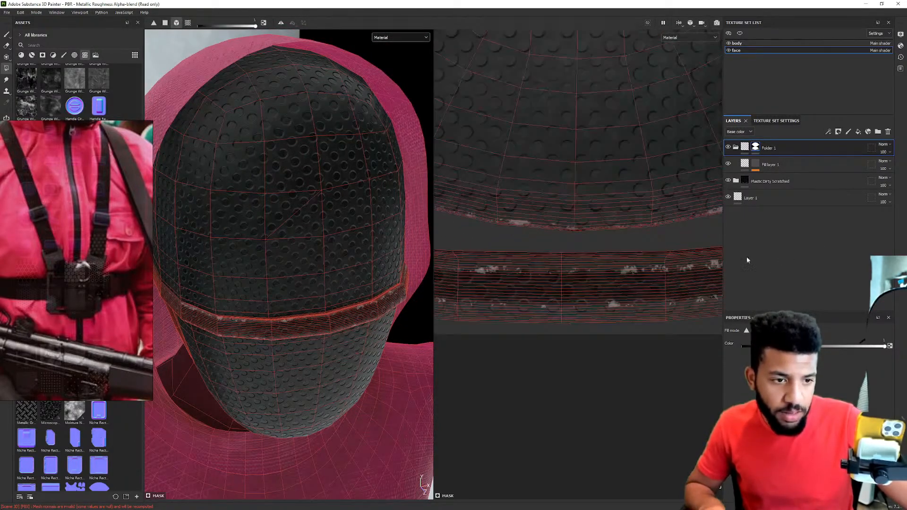
scroll(484, 273, "down", 5)
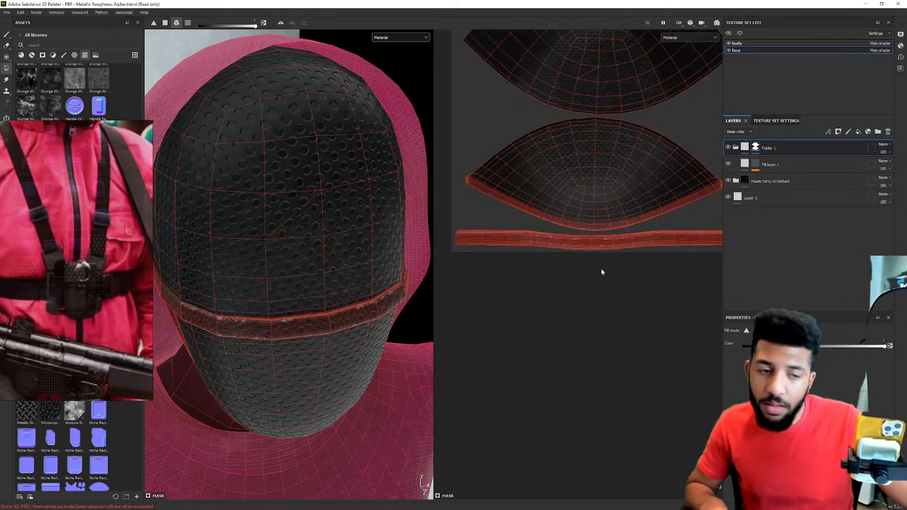
scroll(614, 237, "up", 5)
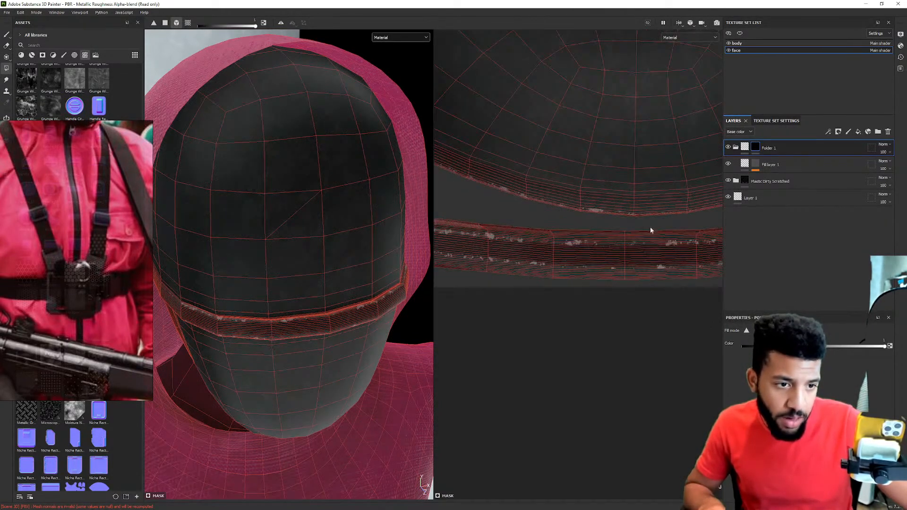
Polygon-fill the lower face UV shell in the folder's mask and undo the fill made on the upper shell.
left_click_drag(625, 219, 625, 217)
right_click_drag(626, 207, 533, 130, "alt")
middle_click_drag(572, 102, 563, 234, "alt")
right_click_drag(564, 235, 529, 184, "alt")
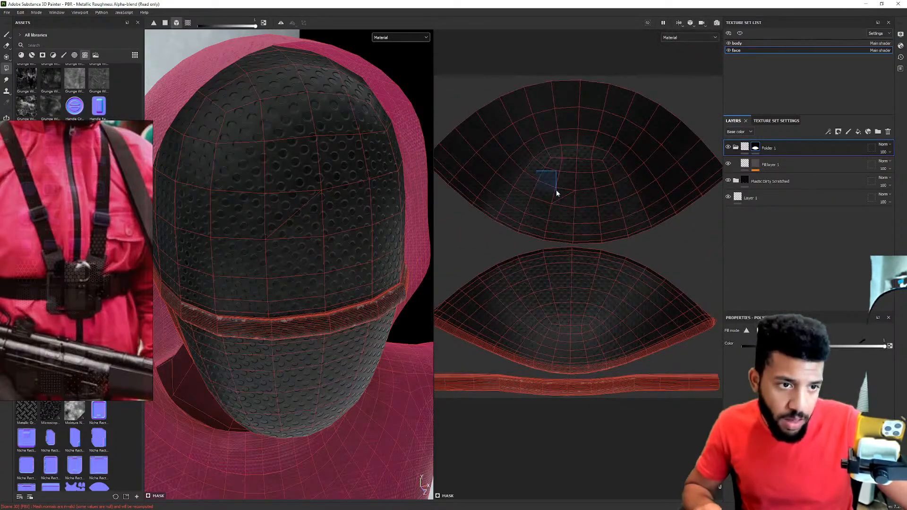
right_click_drag(563, 228, 633, 290, "alt")
key("ctrl+z")
Fill the faces of the upper UV shell in the folder's mask with quad fill to reveal the dots there.
right_click_drag(623, 208, 597, 158, "alt")
middle_click_drag(606, 45, 546, 208, "alt")
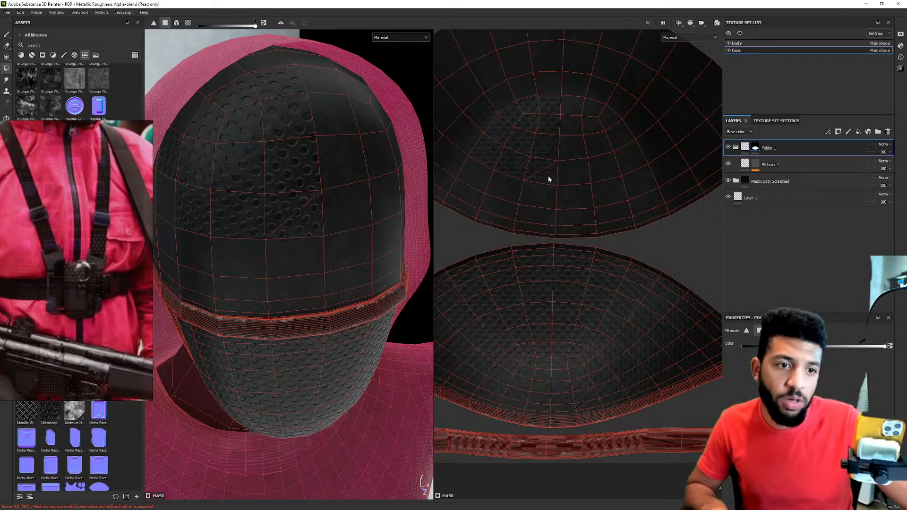
right_click_drag(602, 171, 574, 148, "alt")
middle_click_drag(561, 167, 529, 225, "alt")
right_click_drag(529, 225, 519, 125, "alt")
middle_click_drag(518, 132, 588, 101, "alt")
left_click_drag(482, 104, 652, 222)
left_click_drag(702, 244, 703, 243)
mouse_move(626, 334)
right_mouse_down("alt")
mouse_move(682, 346)
mouse_move(622, 360)
mouse_move(613, 330)
right_mouse_up("alt")
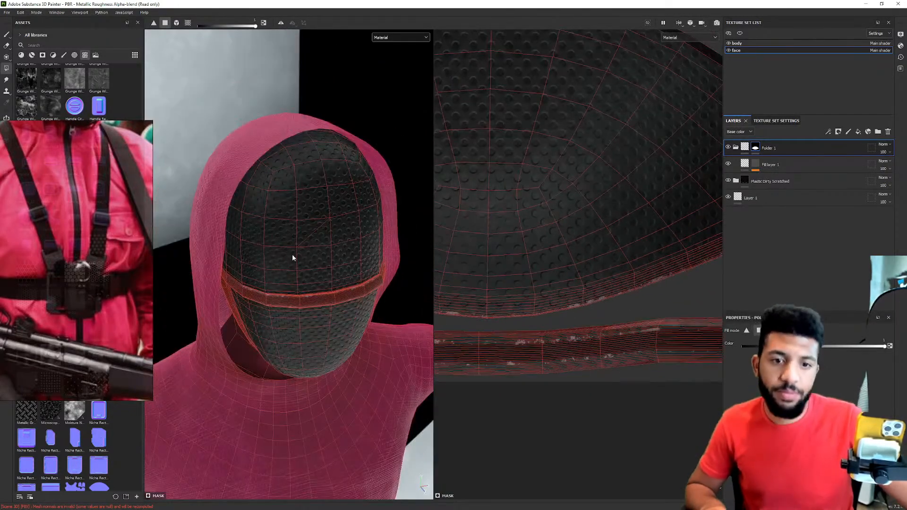
left_click_drag(293, 257, 245, 116, "alt")
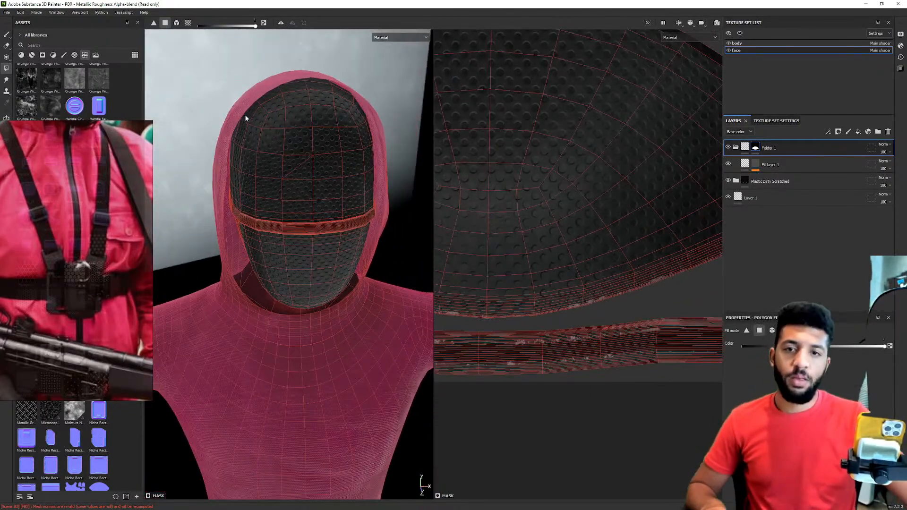
left_click(74, 14)
left_click(335, 51)
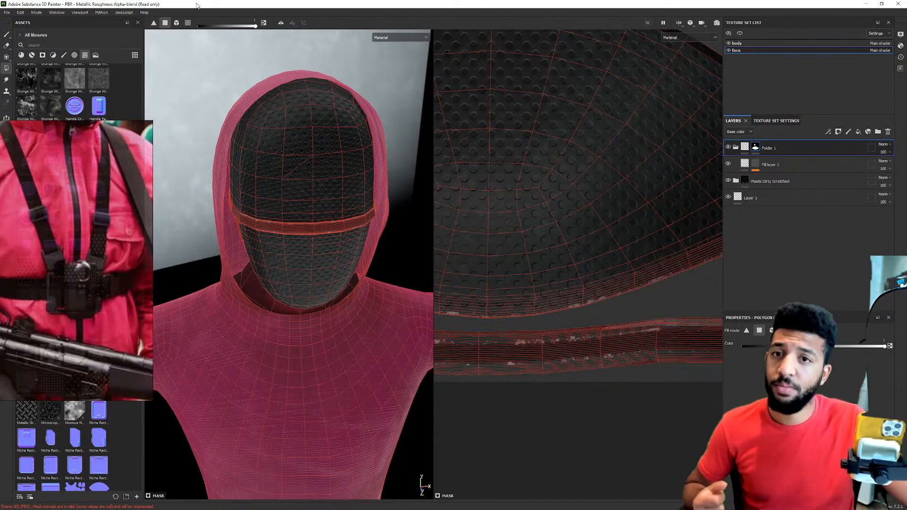
Switch to the Paint tool to hide the wireframe and compare the dotted mask and plain band with the reference photo.
left_click(6, 37)
mouse_move(314, 210)
left_mouse_down("alt")
mouse_move(402, 237)
mouse_move(321, 189)
mouse_move(374, 191)
left_mouse_up("alt")
middle_click_drag(316, 176, 314, 208, "alt")
left_click_drag(314, 208, 313, 182, "alt")
scroll(569, 225, "down", 3)
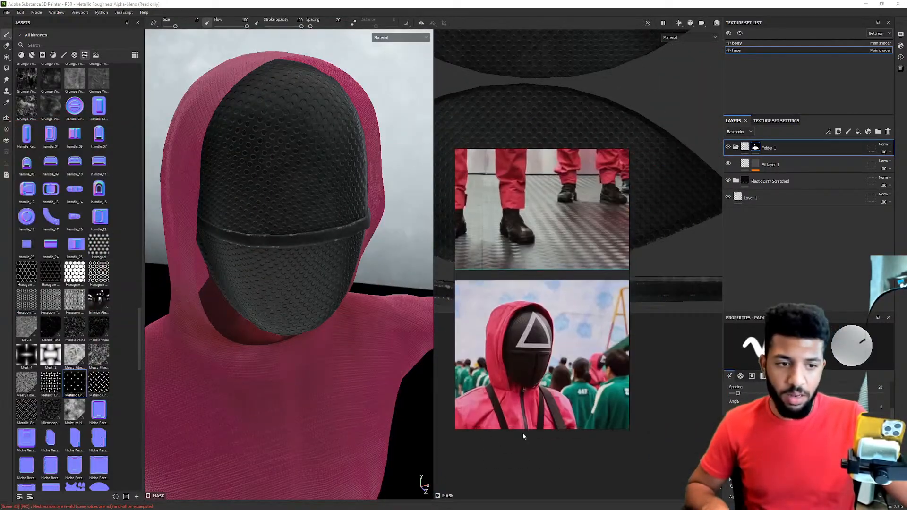
scroll(543, 275, "up", 5)
scroll(543, 276, "down", 4)
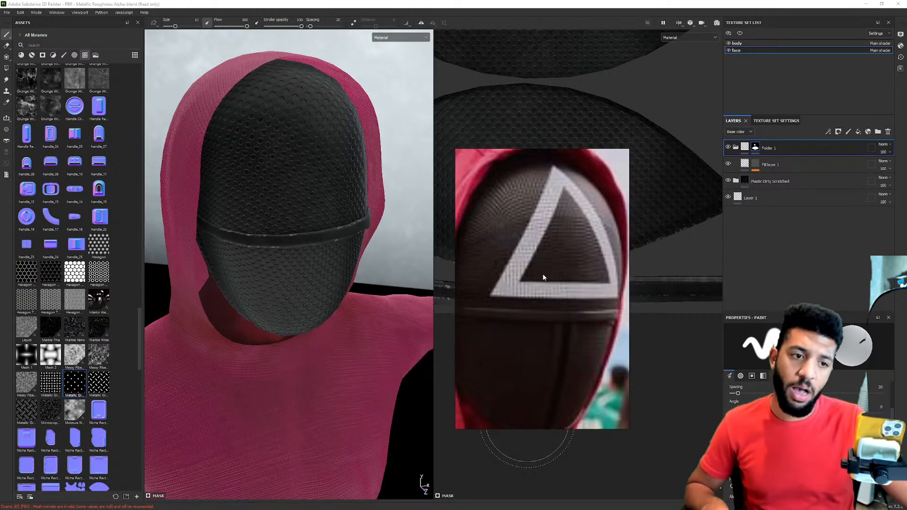
right_click_drag(319, 184, 288, 190, "shift")
left_click_drag(300, 217, 289, 191, "alt")
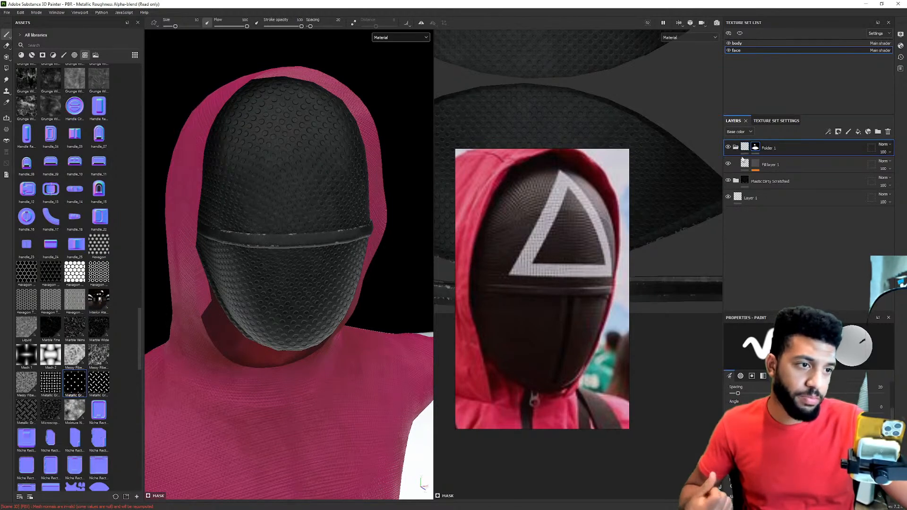
Adjust the scale of the Metallic Grate Round pattern in Fill layer 1's mask to make the dots finer.
left_click(755, 163)
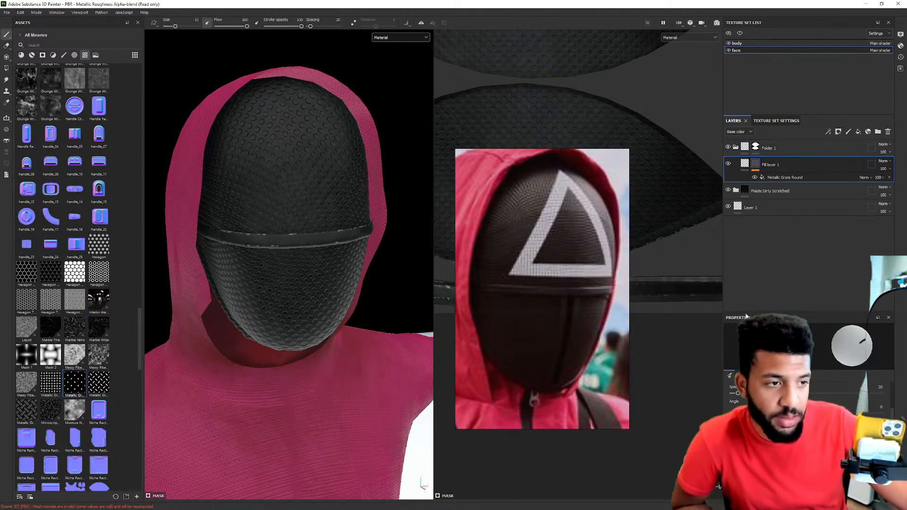
left_click(746, 164)
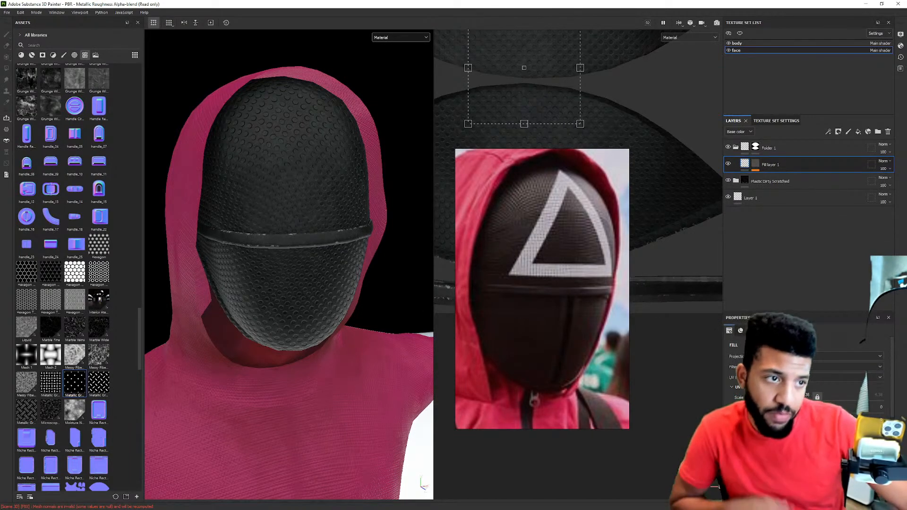
left_click(754, 164)
left_click(754, 164)
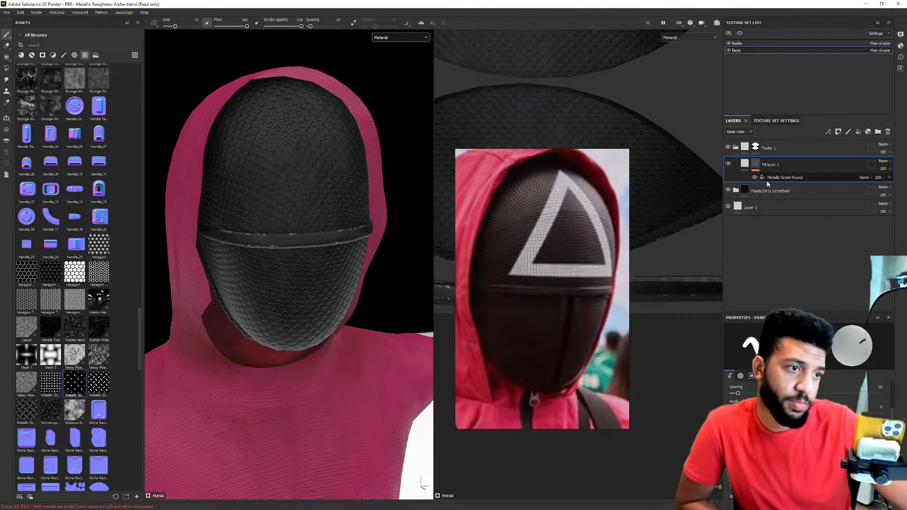
left_click(778, 179)
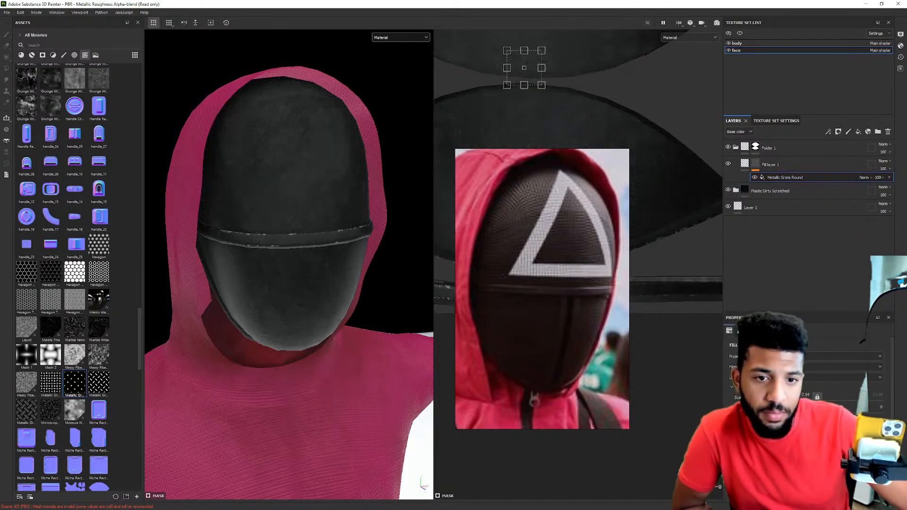
left_click_drag(780, 400, 770, 400)
mouse_move(323, 208)
right_mouse_down("alt")
mouse_move(283, 194)
mouse_move(281, 162)
mouse_move(334, 196)
mouse_move(307, 193)
mouse_move(332, 217)
mouse_move(316, 213)
right_mouse_up("alt")
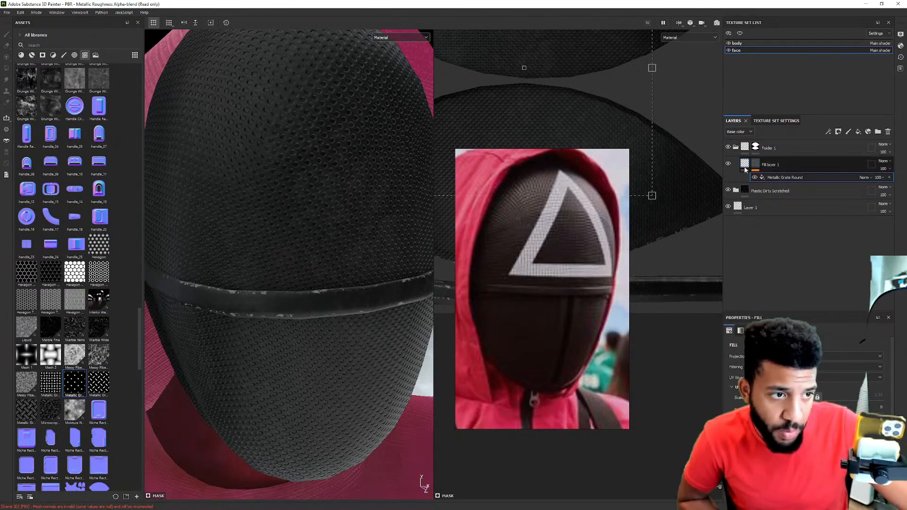
Lower the height of Fill layer 1 to sink the dots in, and compare the mesh with the reference photo.
left_click(744, 166)
left_click_drag(793, 441, 751, 441)
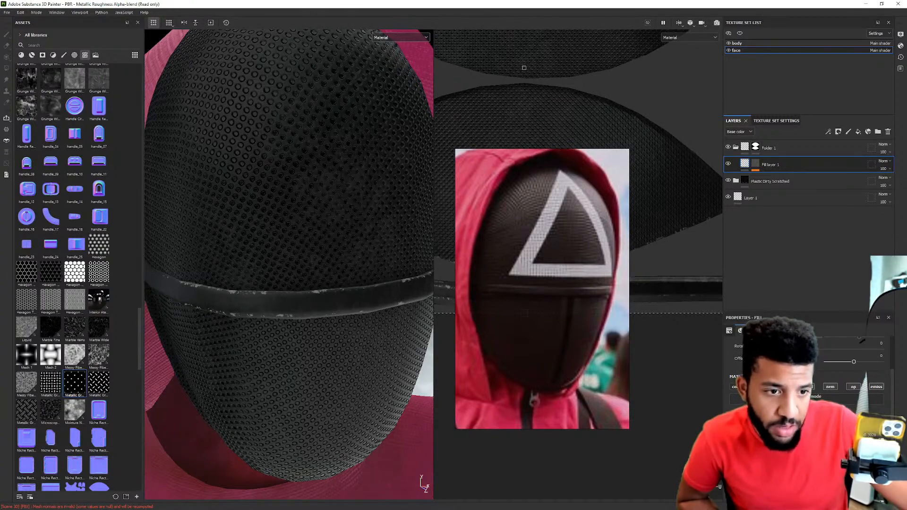
right_click(305, 184)
left_click_drag(331, 151, 275, 164, "alt")
right_click_drag(276, 164, 336, 151, "alt")
left_click_drag(335, 151, 414, 121, "alt")
right_click_drag(394, 133, 257, 227, "alt")
left_click_drag(257, 226, 327, 218, "alt")
mouse_move(327, 218)
right_mouse_down("alt")
mouse_move(337, 210)
mouse_move(294, 224)
mouse_move(341, 209)
mouse_move(364, 215)
right_mouse_up("alt")
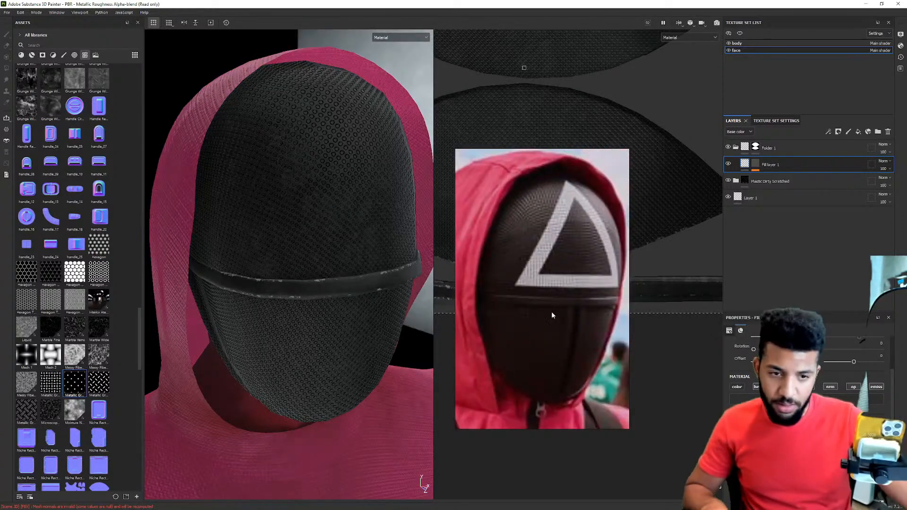
right_click_drag(322, 327, 370, 247, "alt")
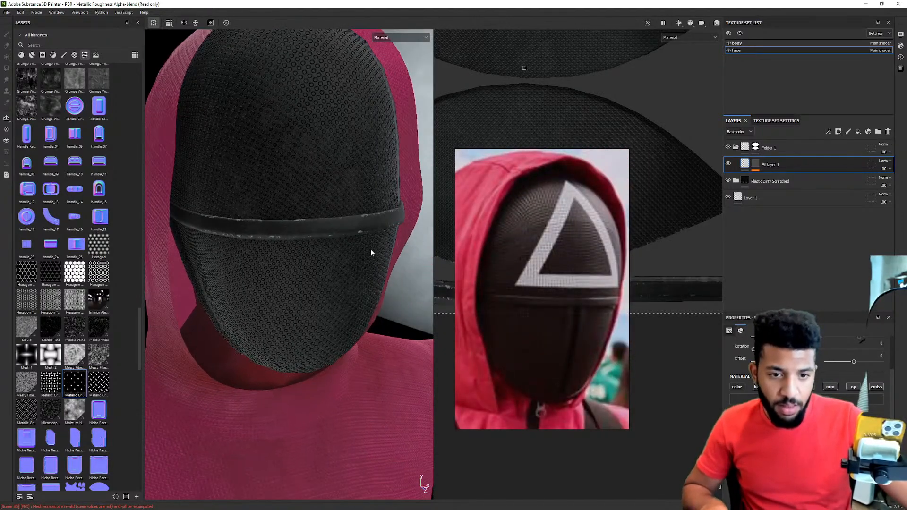
Group Folder 1 into a new parent folder and add a white mask to that folder.
left_click(755, 148)
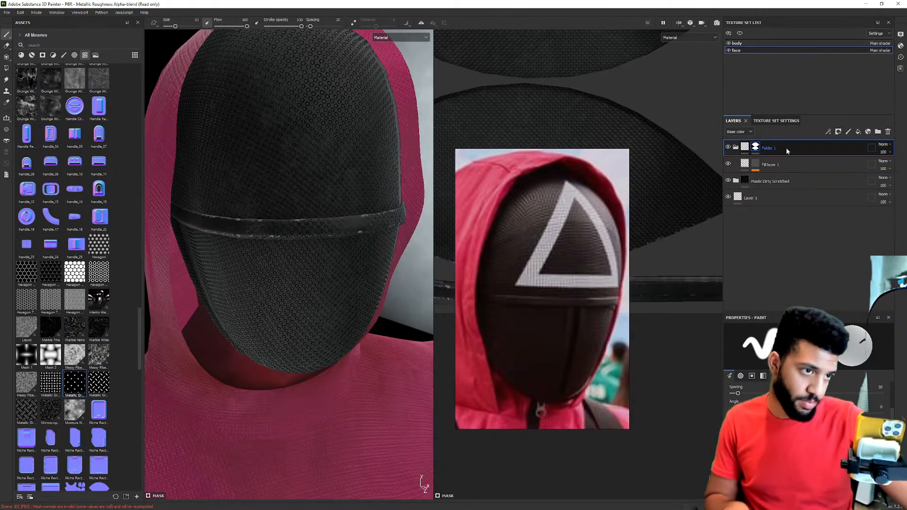
key("ctrl+g")
right_click(745, 148)
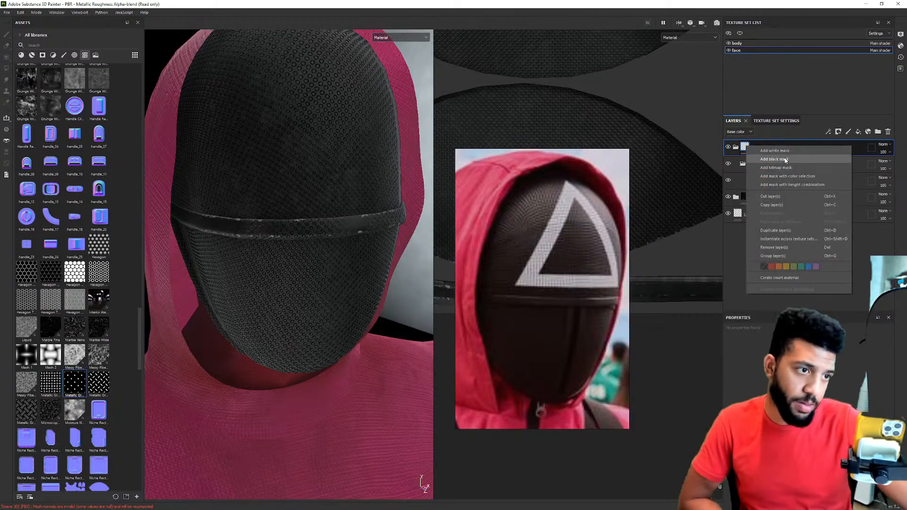
left_click(775, 151)
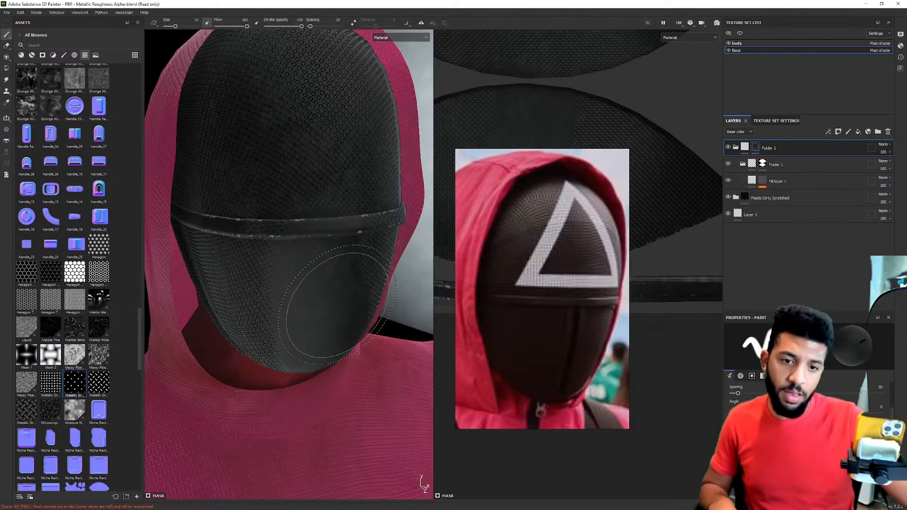
Paint a straight vertical strip down the centre of the lower face in the new folder's mask at brush size 1.4, removing the dots there.
mouse_move(304, 326)
left_mouse_down("alt")
mouse_move(290, 230)
mouse_move(284, 233)
mouse_move(304, 232)
left_mouse_up("alt")
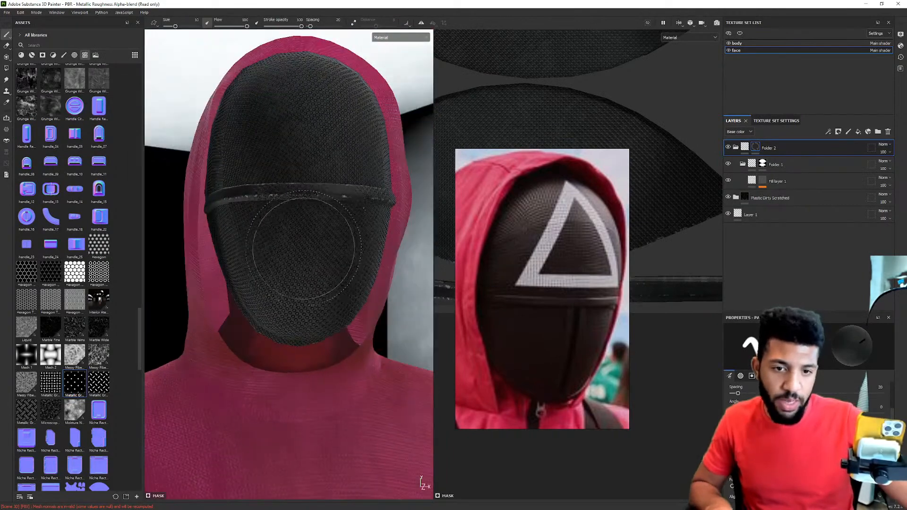
scroll(331, 222, "up", 5)
scroll(373, 206, "down", 4)
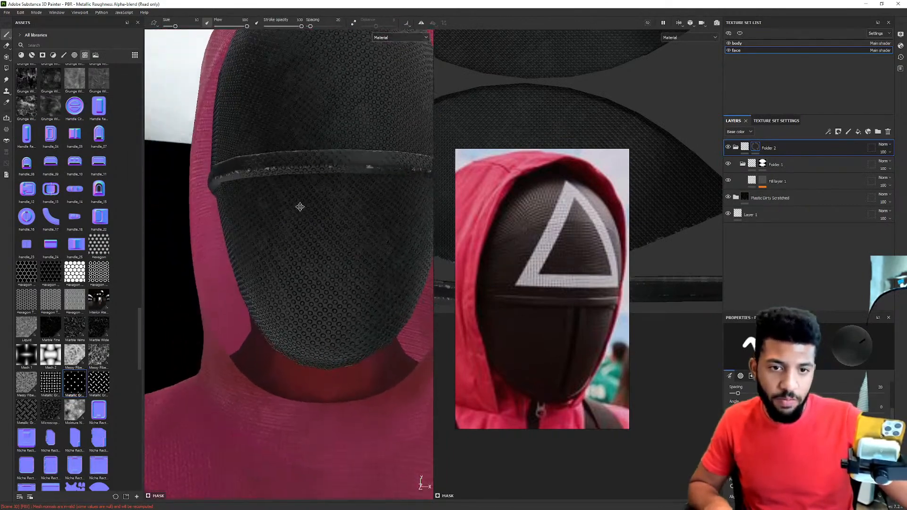
left_click_drag(334, 202, 347, 198, "alt")
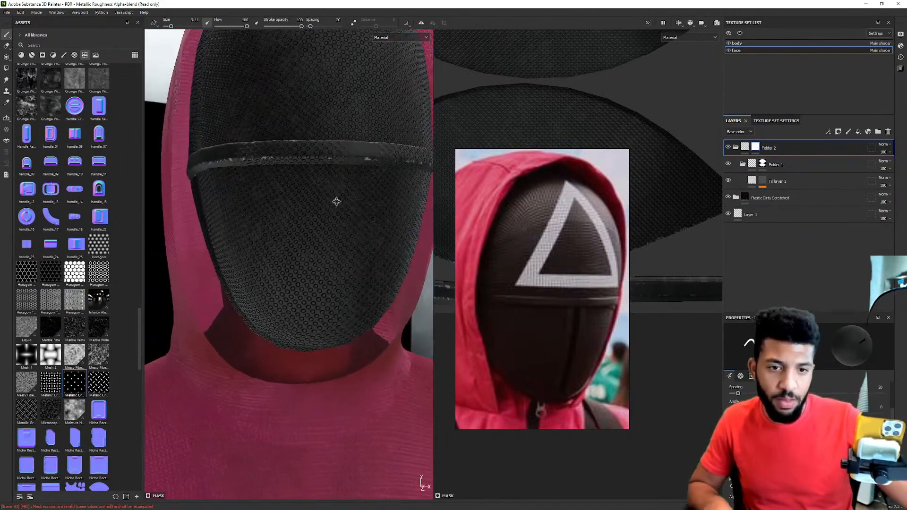
middle_click_drag(346, 199, 305, 204, "alt")
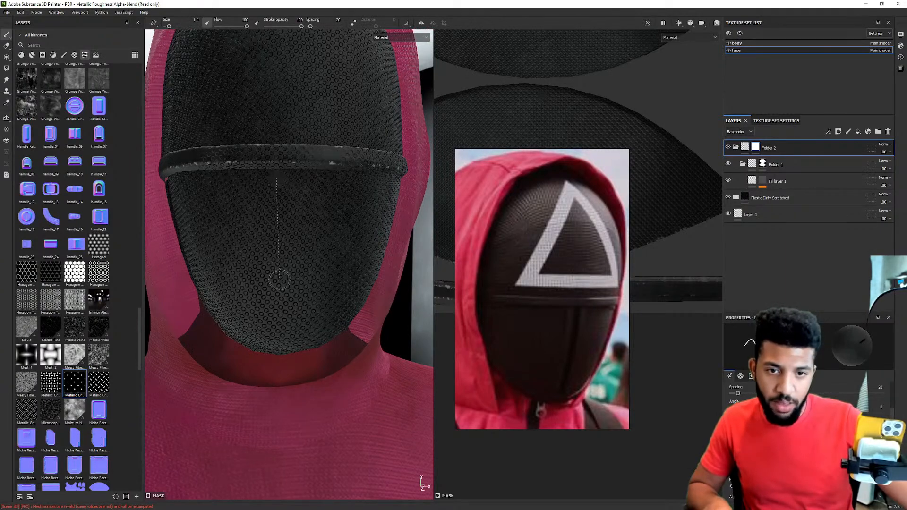
mouse_move(277, 324)
left_mouse_down("alt")
mouse_move(289, 158)
mouse_move(279, 181)
mouse_move(292, 214)
left_mouse_up("alt")
left_click_drag(528, 249, 746, 146)
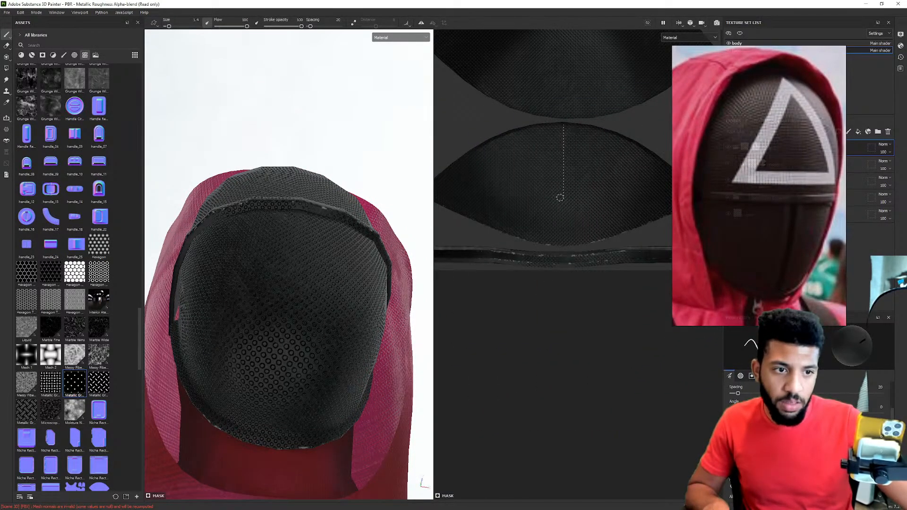
left_click_drag(227, 258, 211, 355, "alt")
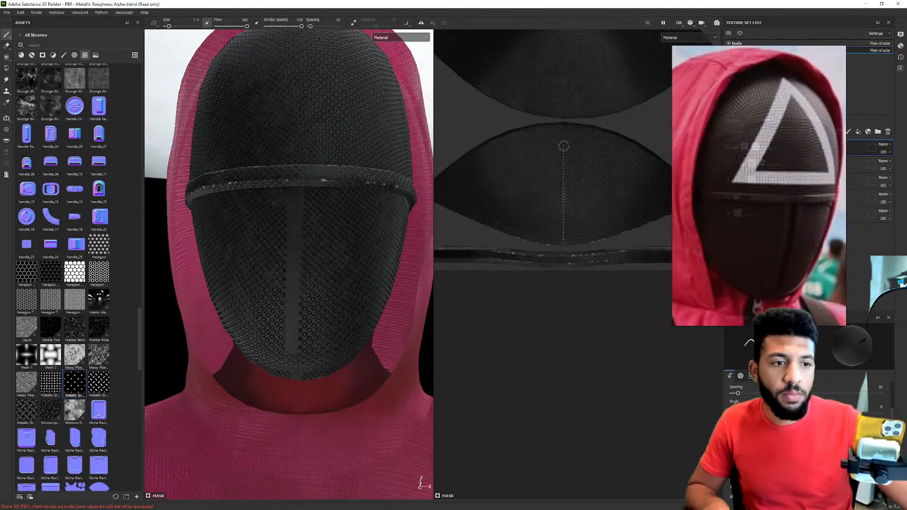
right_click_drag(296, 278, 291, 334, "alt")
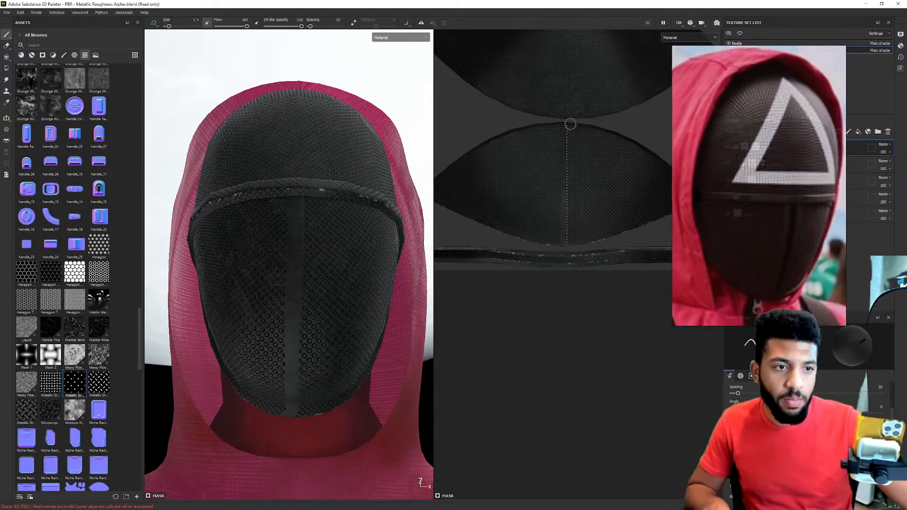
left_click_drag(279, 281, 297, 248, "alt")
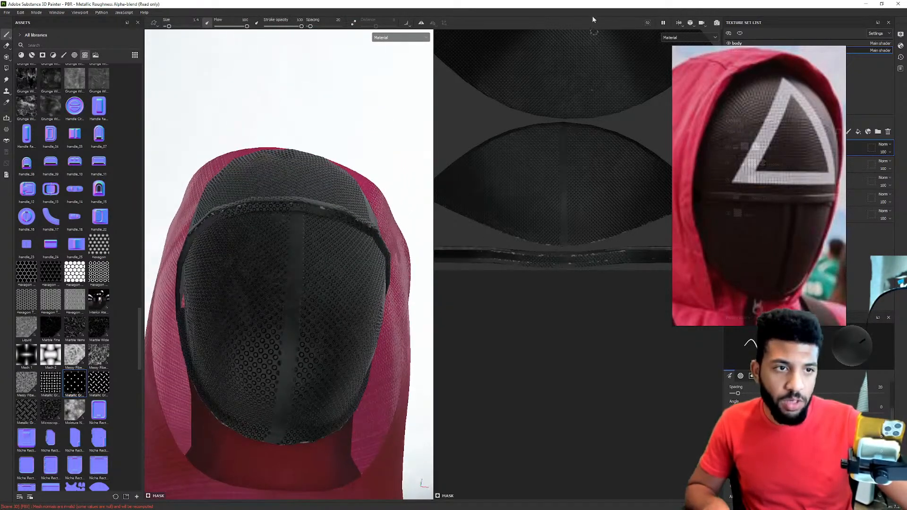
scroll(550, 239, "up", 3)
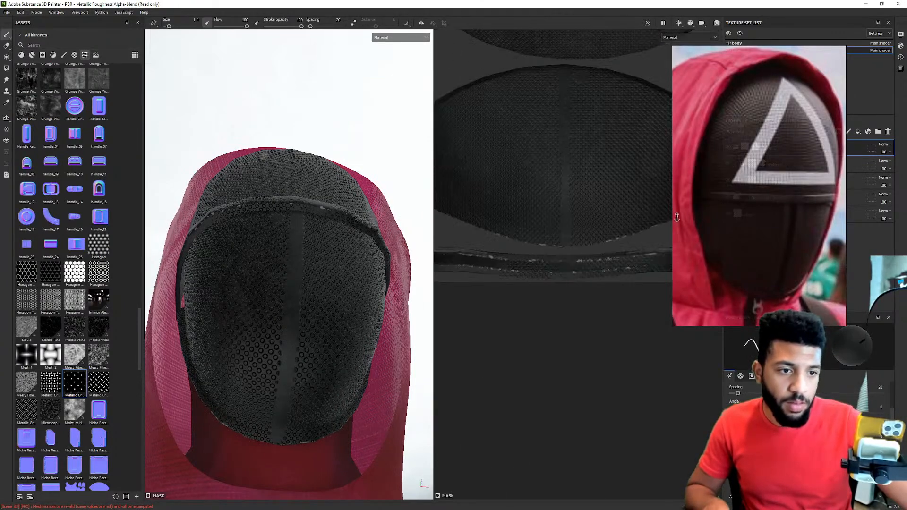
left_click(561, 56, "ctrl+shift")
left_click_drag(311, 263, 333, 391, "alt")
scroll(245, 216, "up", 3)
left_click_drag(366, 241, 340, 239, "alt")
Add a fill layer above the folders, turn off its color channel and give it a black mask.
mouse_move(769, 151)
left_mouse_down()
mouse_move(522, 267)
mouse_move(537, 276)
left_mouse_up()
left_click(828, 153)
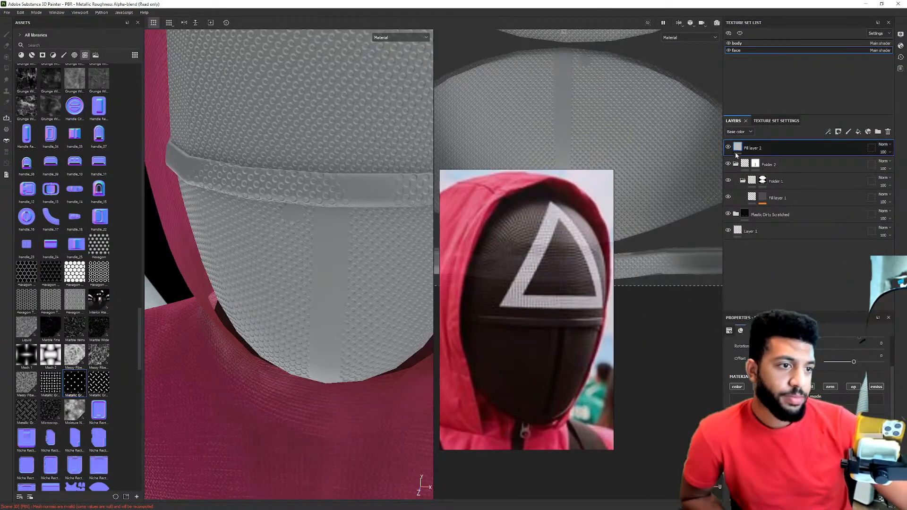
right_click(740, 146)
left_click(738, 147)
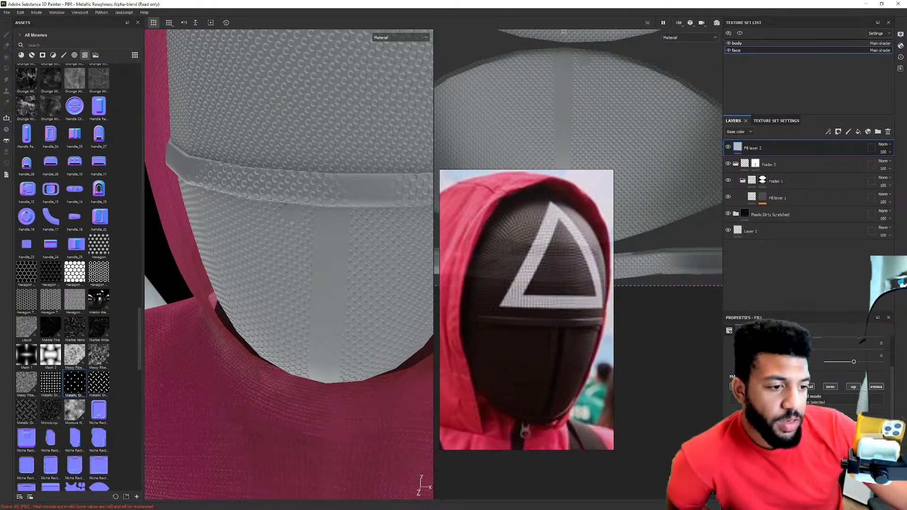
left_click(737, 387)
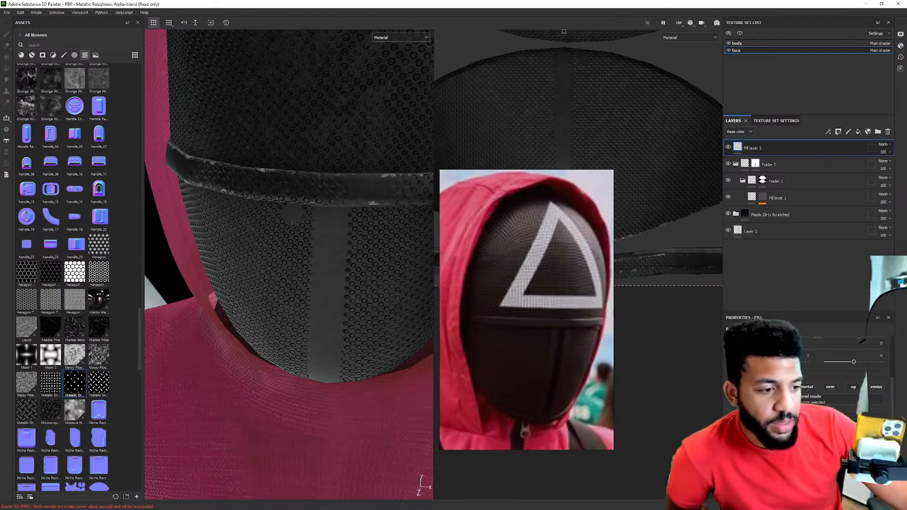
right_click(738, 148)
left_click(758, 163)
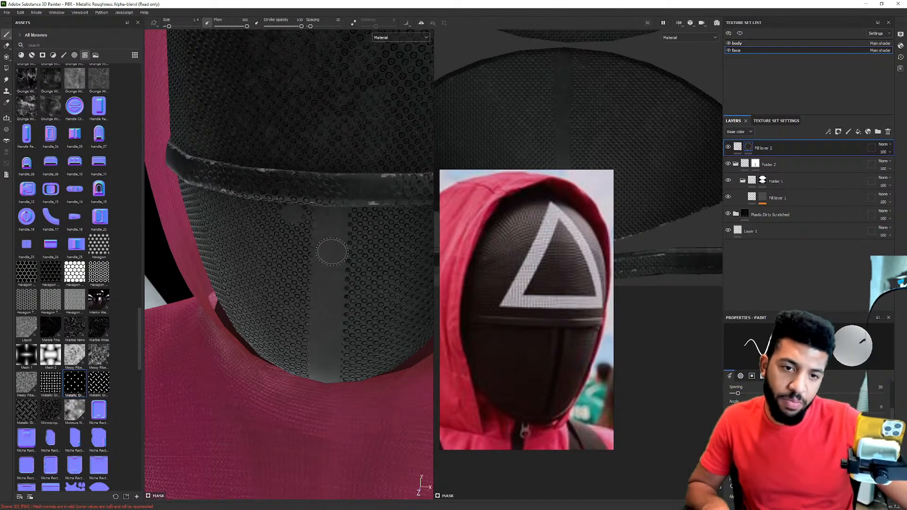
Reduce the brush size to 0.92 and turn on symmetry for painting the new fill layer's mask.
middle_click_drag(330, 249, 325, 137)
left_click(326, 147)
left_click(320, 290, "ctrl+shift")
mouse_move(318, 279)
left_mouse_down("alt")
mouse_move(332, 176)
mouse_move(310, 265)
mouse_move(339, 165)
left_mouse_up("alt")
left_click(420, 23)
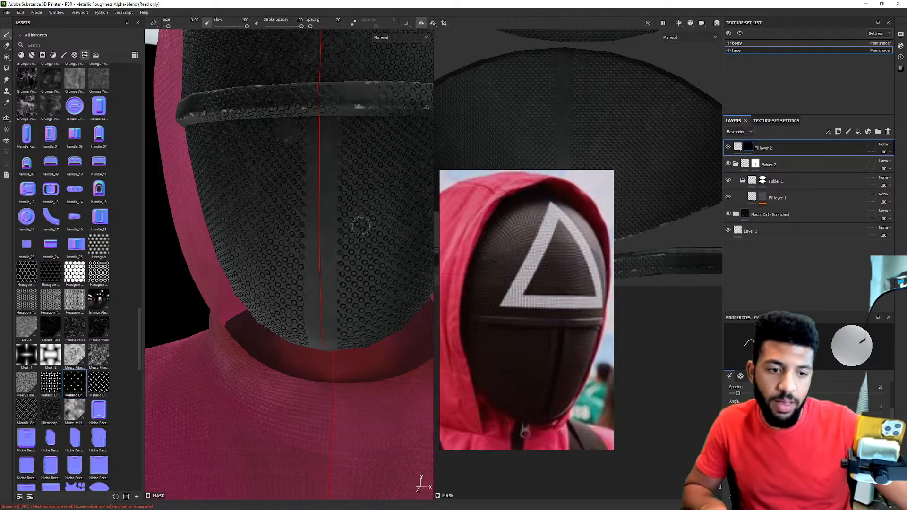
left_click_drag(566, 246, 576, 418)
scroll(640, 129, "up", 2)
scroll(581, 186, "down", 3)
scroll(548, 163, "up", 3)
middle_click_drag(547, 160, 538, 66)
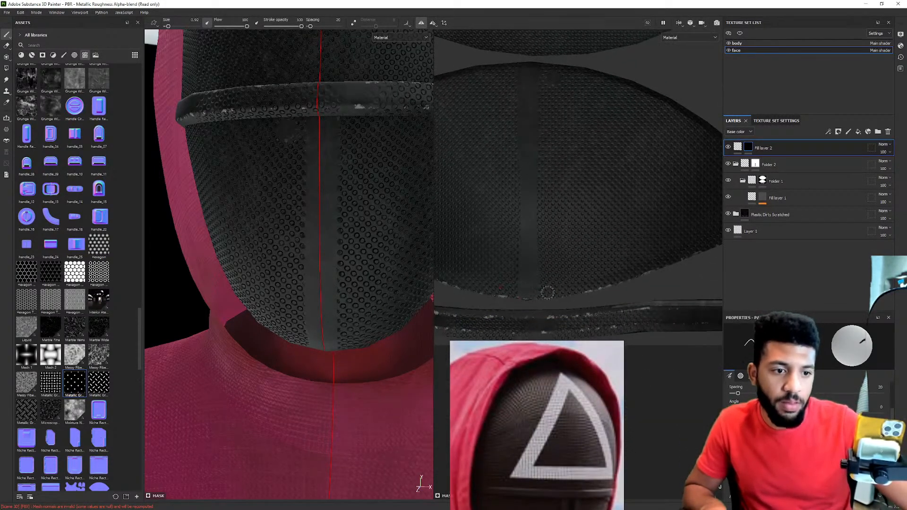
Try painting mirrored straight lines along the edges of the plain centre strip in the fill layer's mask, and undo the strokes.
left_click(540, 63, "shift")
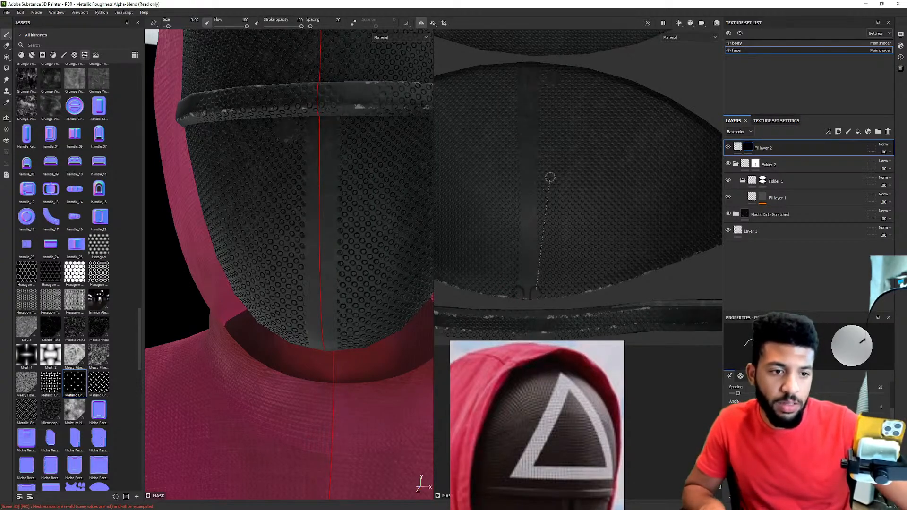
left_click_drag(348, 151, 335, 137, "alt")
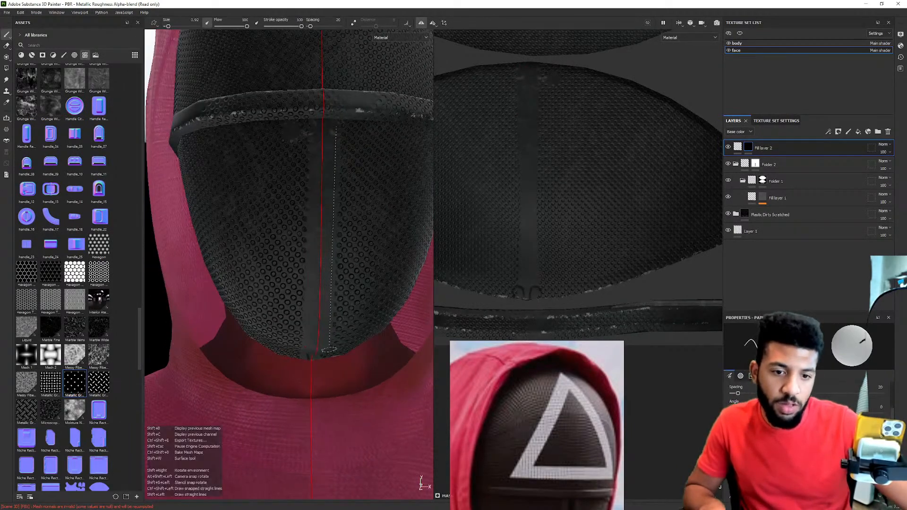
left_click_drag(324, 358, 333, 274, "alt")
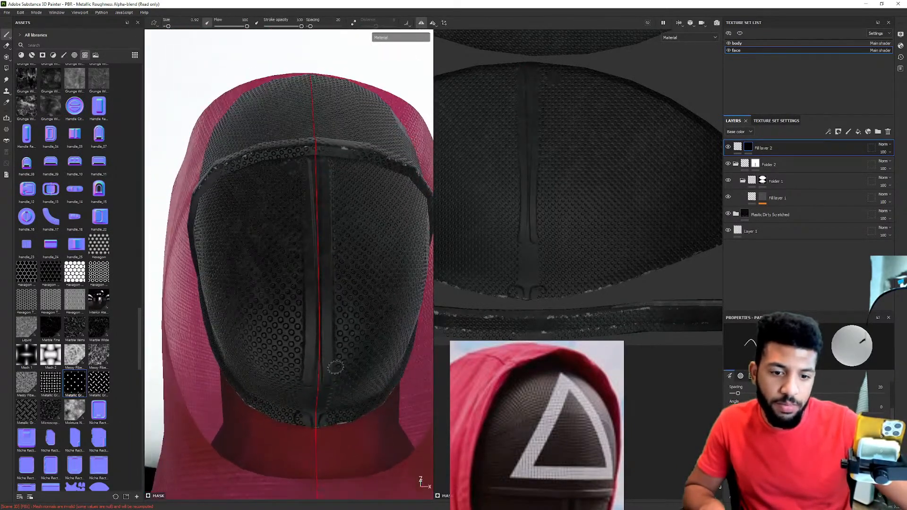
left_click_drag(326, 390, 323, 423, "alt")
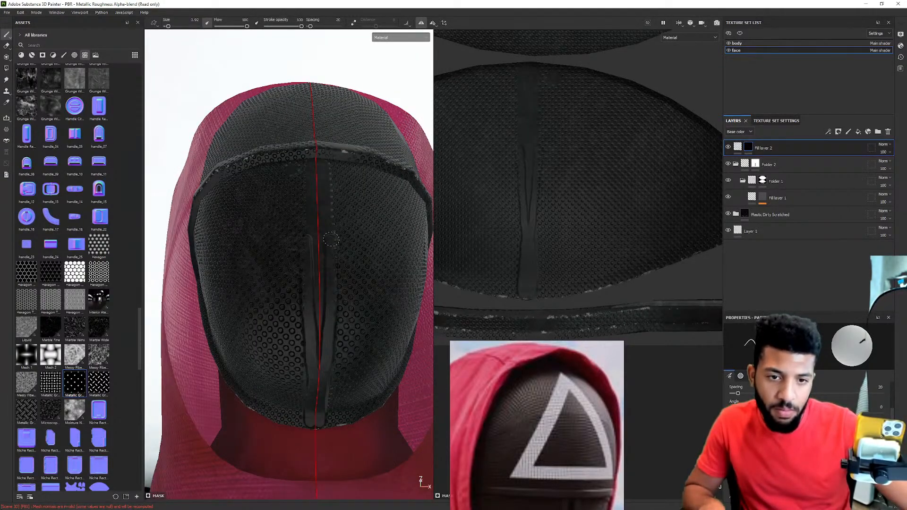
mouse_move(332, 172)
left_mouse_down("alt")
mouse_move(330, 306)
mouse_move(321, 177)
left_mouse_up("alt")
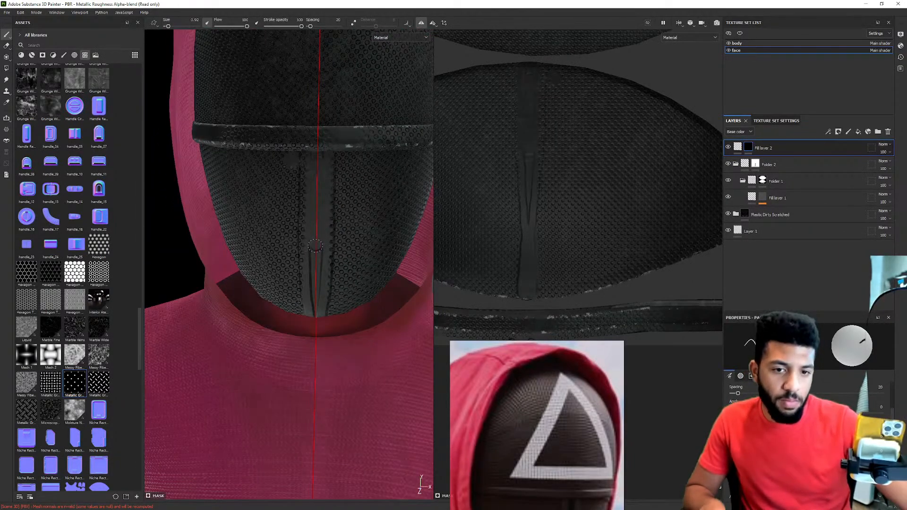
key("ctrl+z")
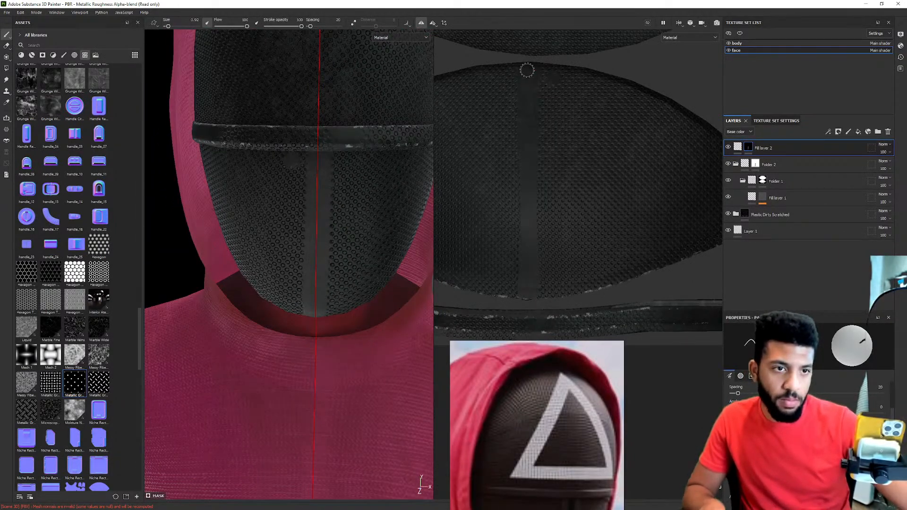
Paint straight lines along both sides of the centre strip in the UV layout and compare the seam with the reference photo.
left_click(533, 289, "shift")
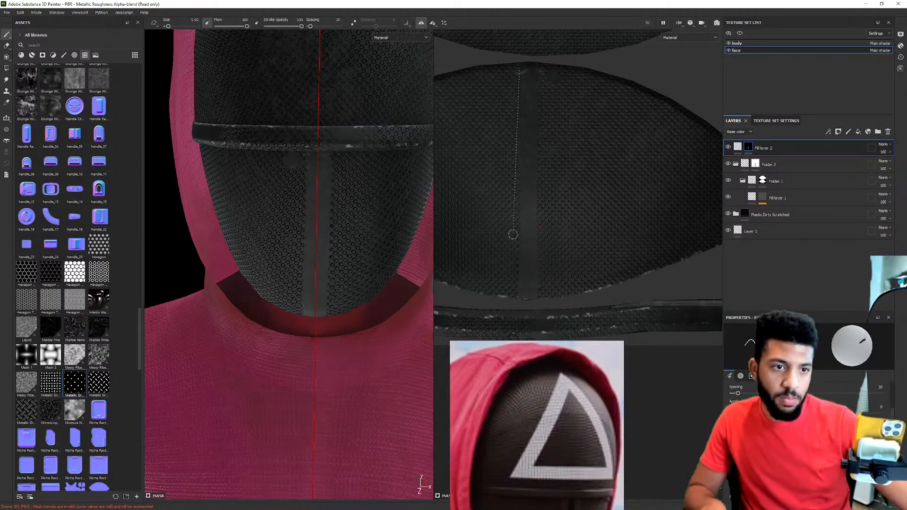
left_click(528, 307, "shift")
mouse_move(401, 279)
left_mouse_down("alt")
mouse_move(297, 226)
mouse_move(324, 176)
mouse_move(348, 204)
mouse_move(340, 207)
mouse_move(350, 281)
mouse_move(332, 223)
mouse_move(348, 271)
mouse_move(312, 284)
mouse_move(270, 277)
mouse_move(299, 274)
mouse_move(327, 293)
mouse_move(317, 310)
mouse_move(312, 296)
mouse_move(351, 304)
mouse_move(344, 313)
mouse_move(297, 304)
mouse_move(320, 296)
mouse_move(353, 233)
mouse_move(274, 243)
mouse_move(308, 283)
mouse_move(316, 278)
mouse_move(283, 267)
left_mouse_up("alt")
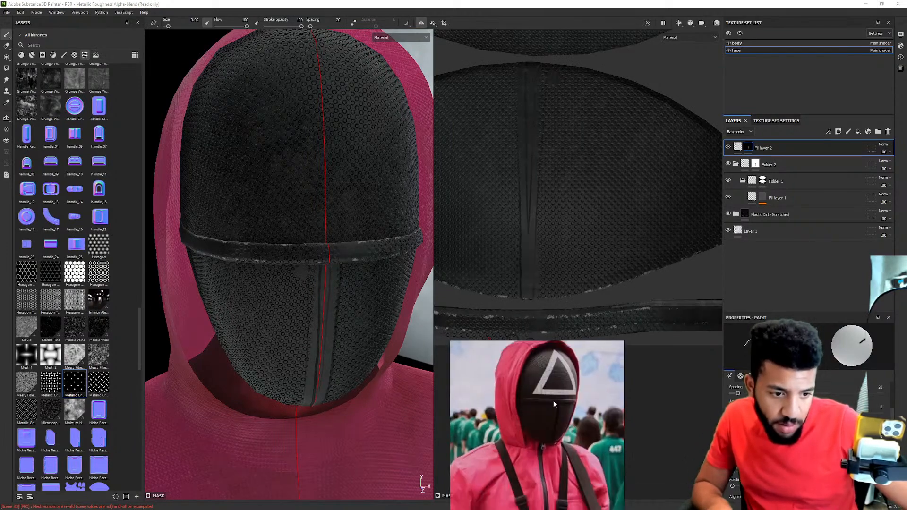
mouse_move(347, 352)
left_mouse_down("alt")
mouse_move(284, 344)
mouse_move(253, 313)
mouse_move(295, 327)
mouse_move(283, 335)
mouse_move(298, 344)
mouse_move(257, 351)
left_mouse_up("alt")
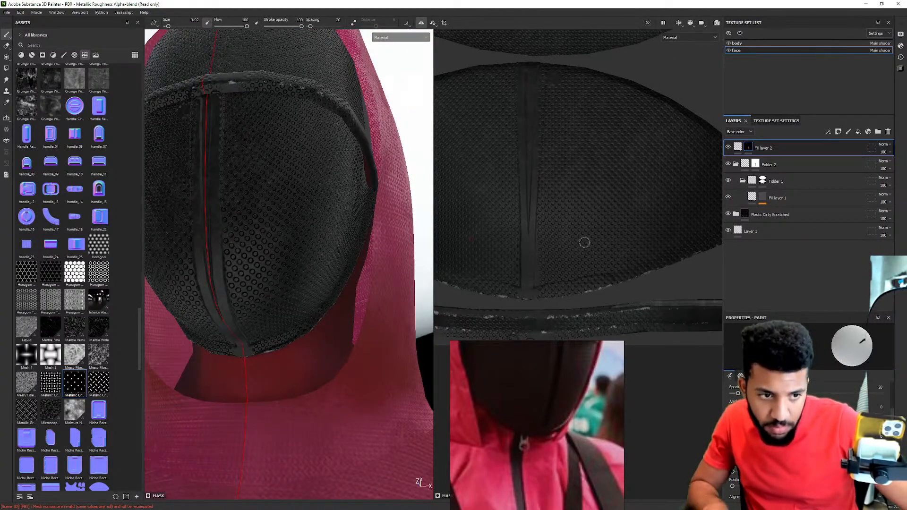
Widen the UV view around the lower face island and turn on lazy mouse for the brush.
right_click_drag(599, 228, 480, 212, "alt")
middle_click_drag(480, 213, 474, 218, "alt")
left_click_drag(434, 103, 277, 85)
left_click(353, 23)
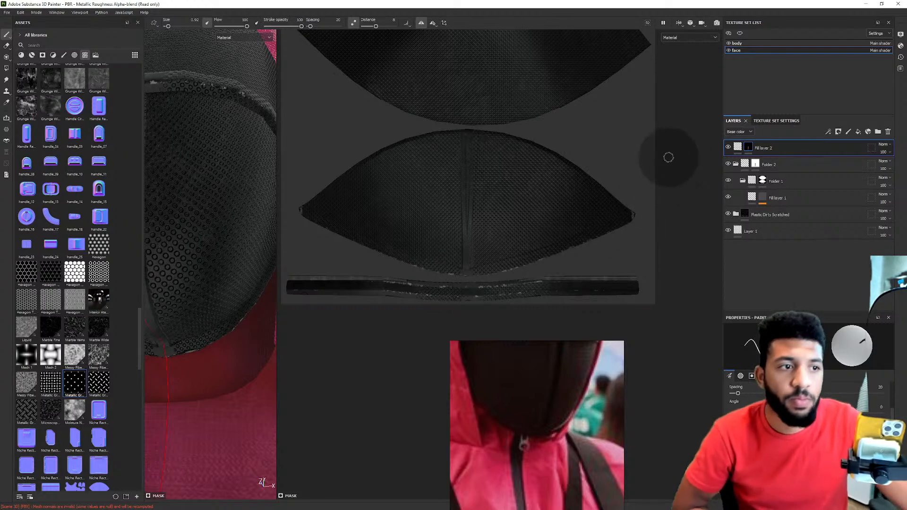
left_click(759, 166)
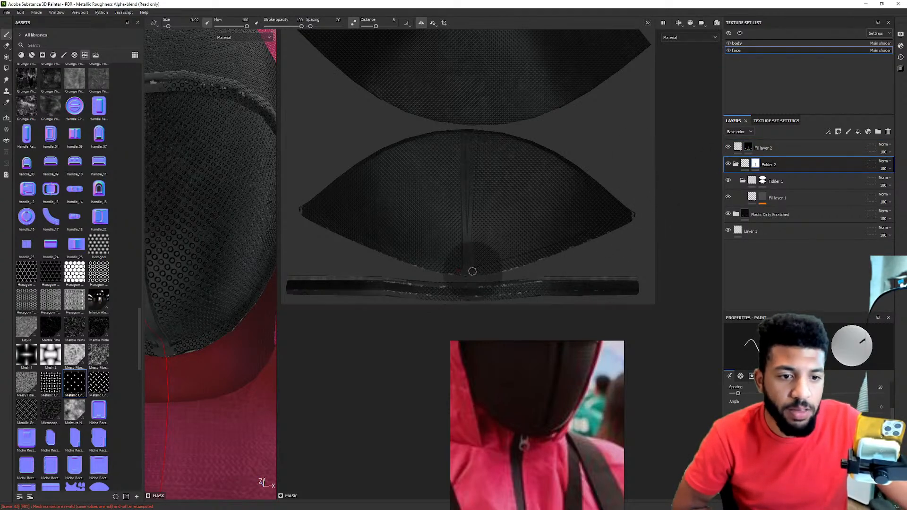
left_click(7, 45)
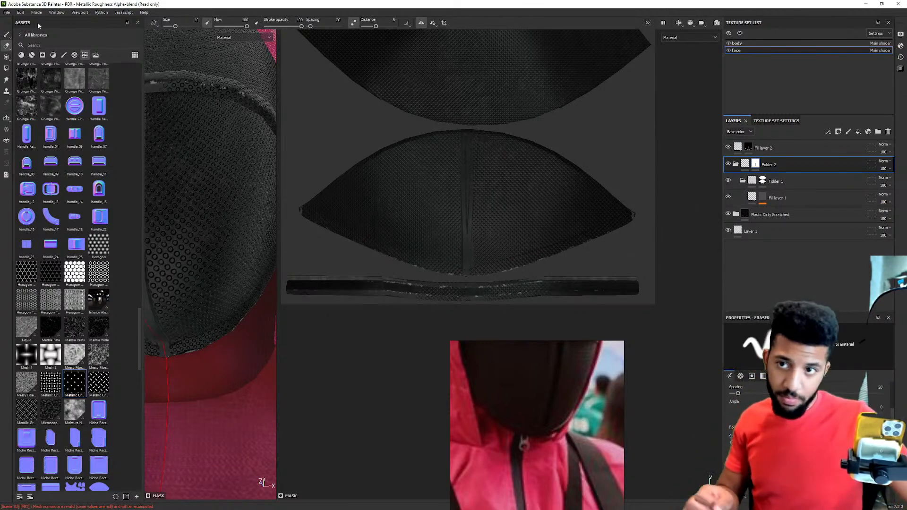
left_click(4, 36)
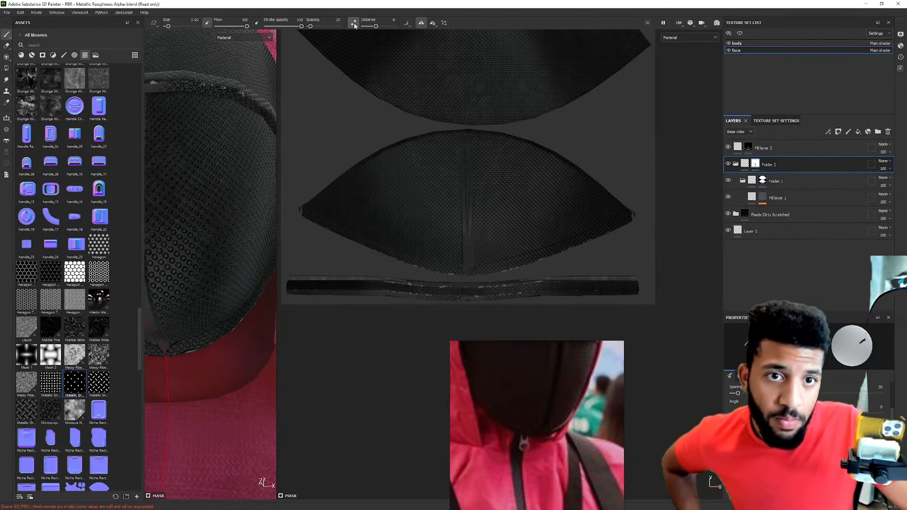
left_click(768, 202)
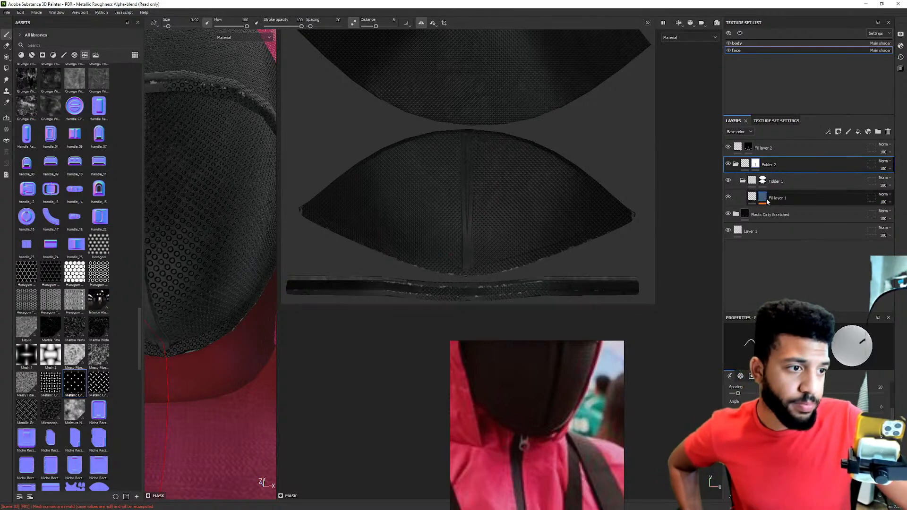
left_click(764, 183)
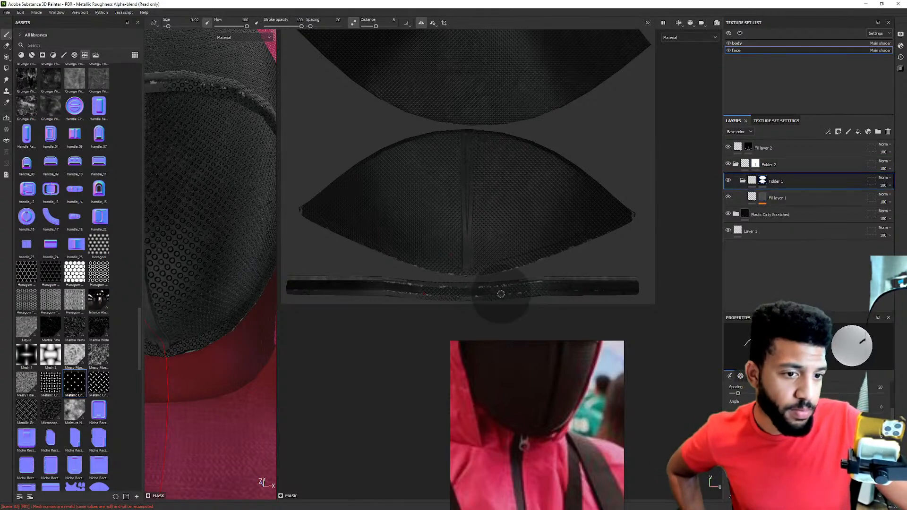
left_click(781, 203)
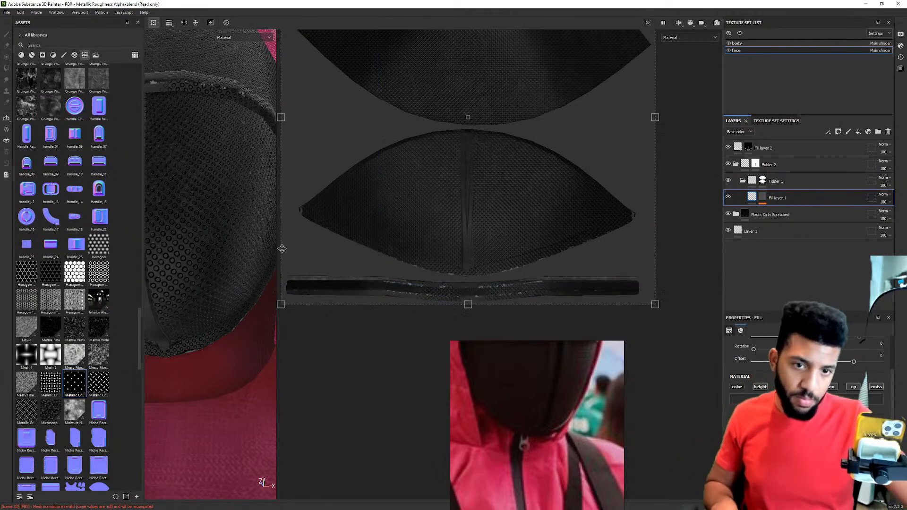
left_click_drag(278, 164, 338, 180)
key("ctrl+z")
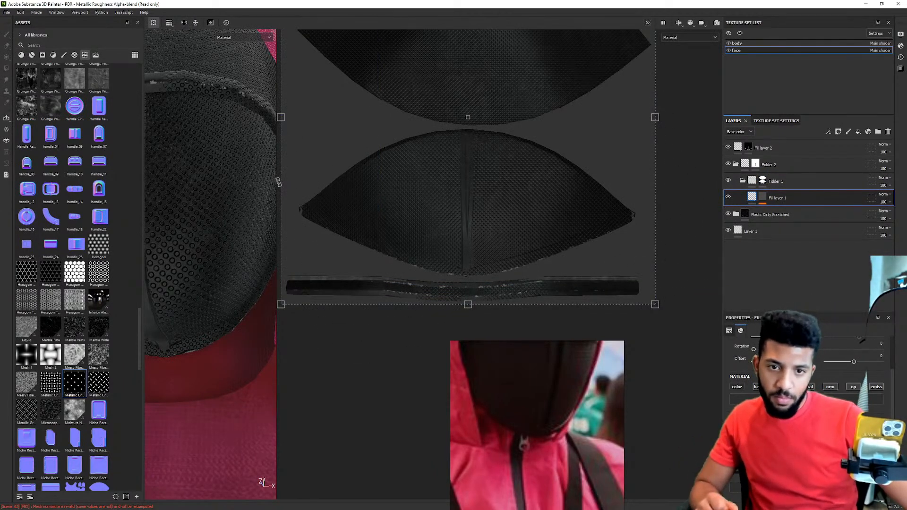
Enlarge the 3D view and compare the front of the masked face with the triangle guard reference photo.
left_click_drag(277, 184, 574, 206)
left_click_drag(327, 148, 440, 385, "alt")
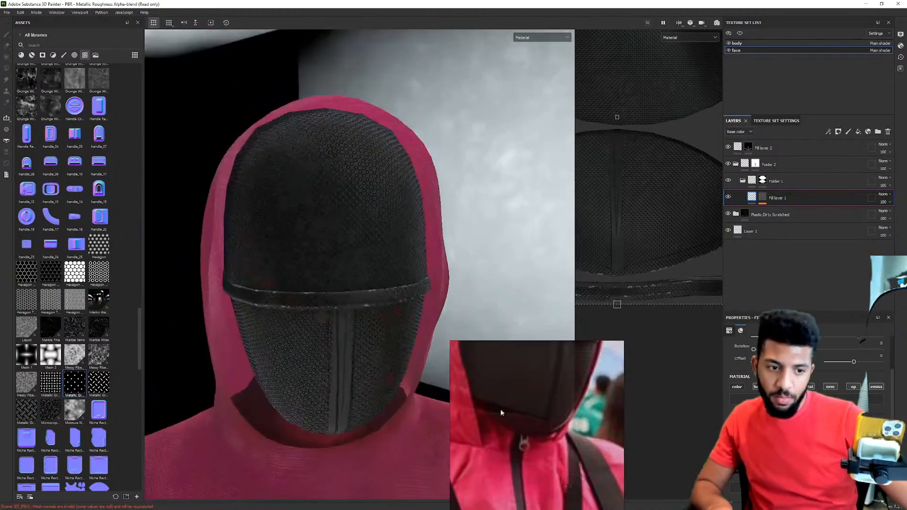
scroll(574, 417, "down", 4)
left_click_drag(574, 416, 536, 482)
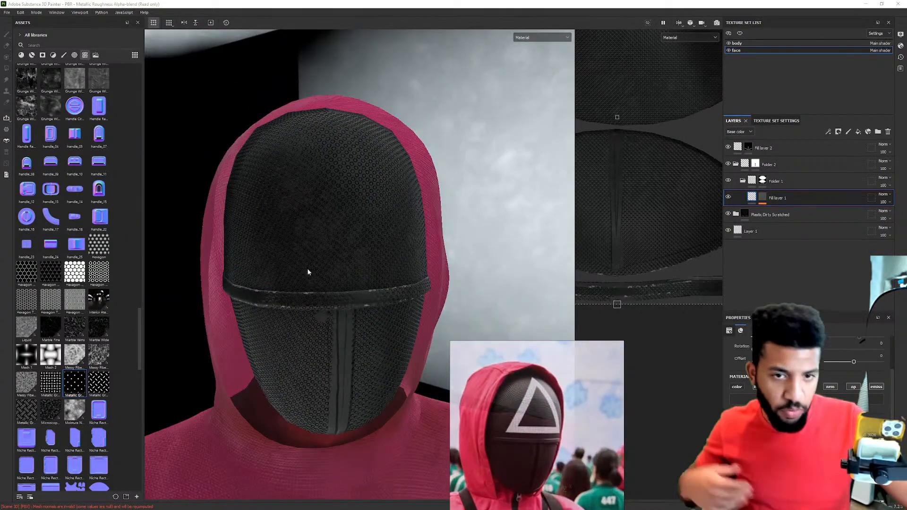
left_click_drag(543, 404, 539, 185)
left_click_drag(276, 231, 262, 218, "alt")
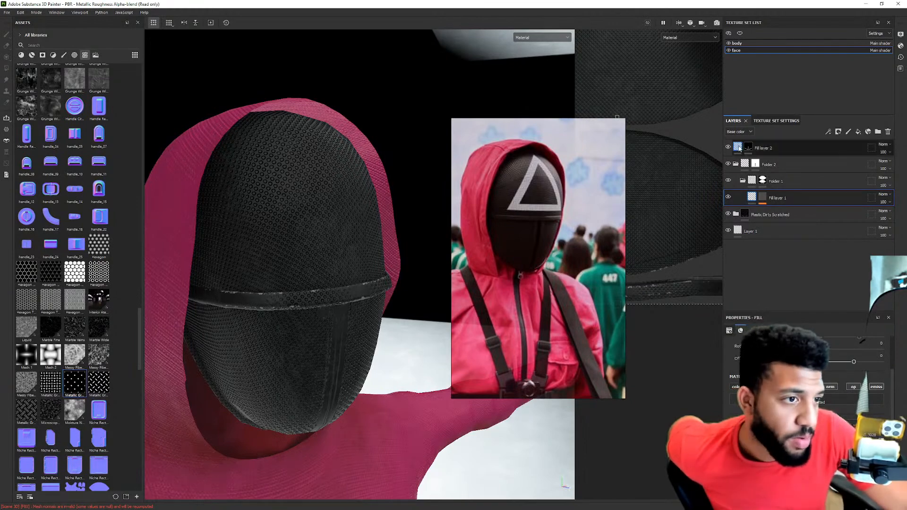
Add a fill layer at the top of the layer stack and give it a black mask.
left_click(788, 149)
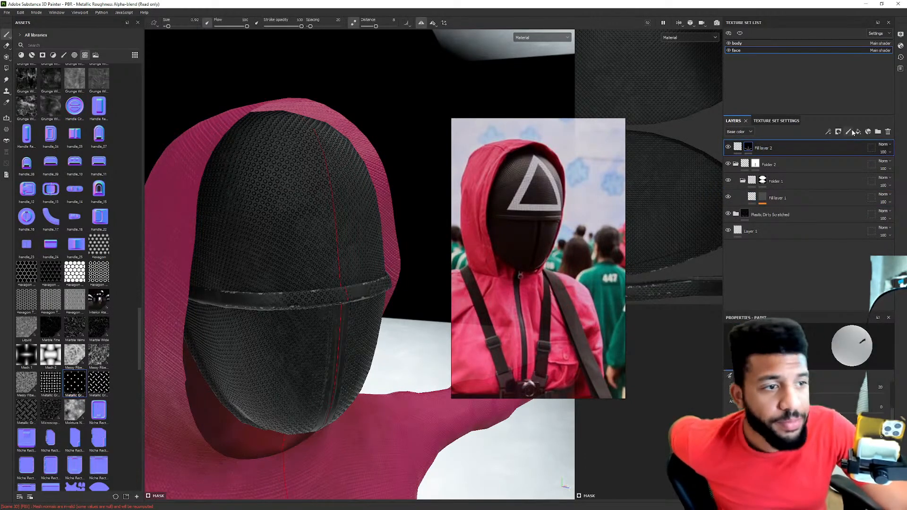
left_click(859, 133)
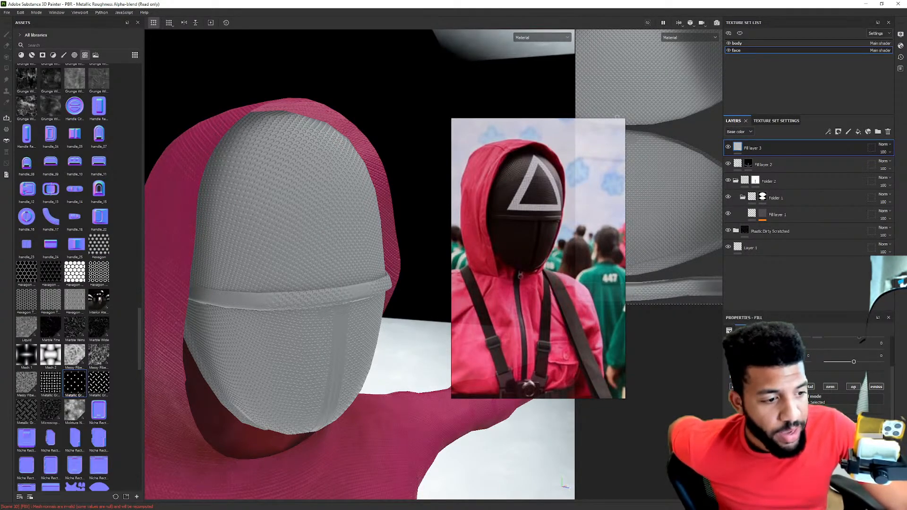
scroll(808, 369, "down", 3)
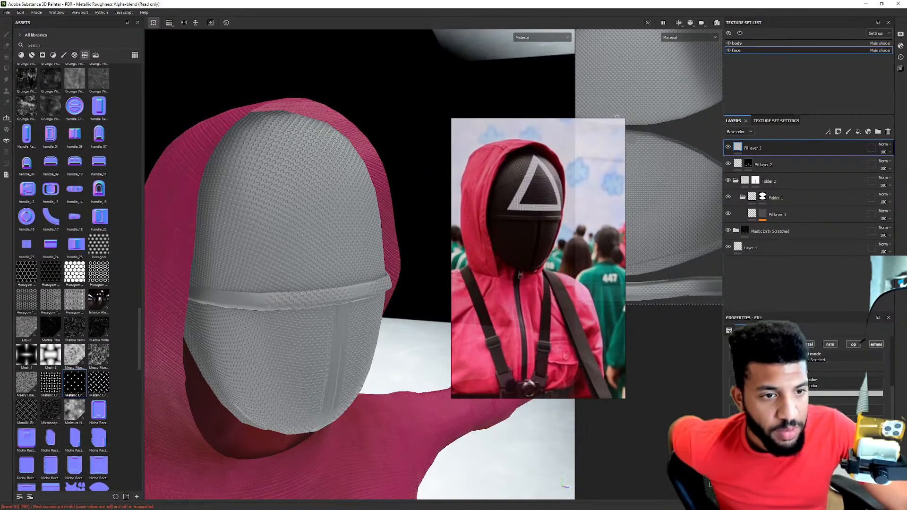
right_click(740, 148)
left_click(765, 163)
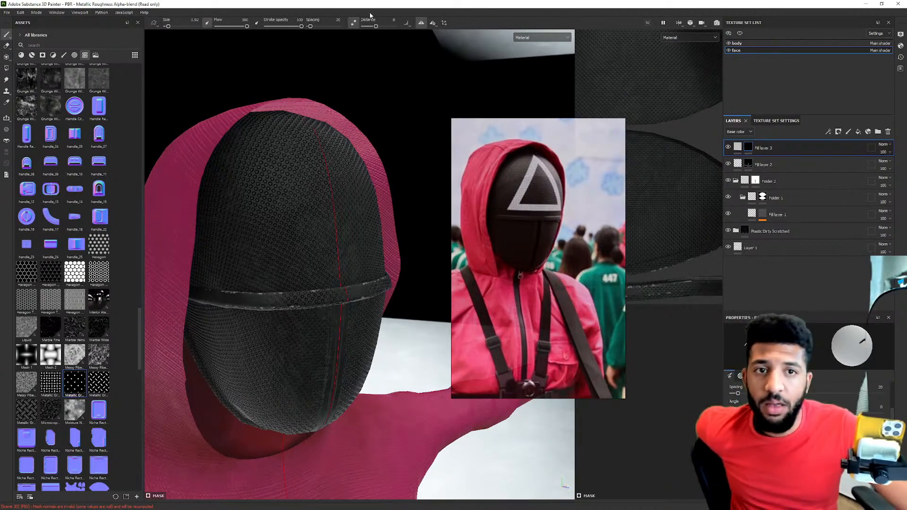
Turn off lazy mouse, set the brush size to 2.37 and try painting the triangle's two slanted sides on the upper face.
left_click(354, 22)
right_click_drag(275, 235, 287, 235, "ctrl")
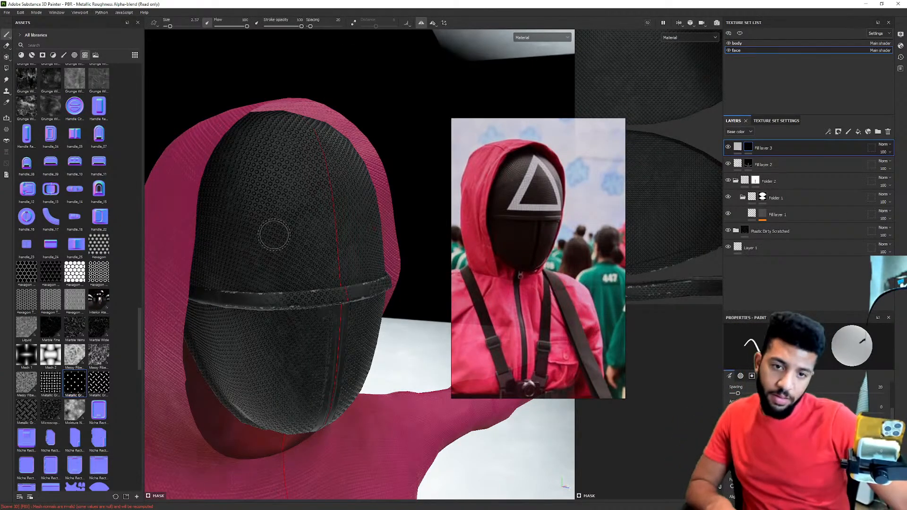
left_click(256, 257)
left_click(303, 138, "shift")
left_click(398, 264, "shift")
left_click_drag(399, 264, 274, 159, "alt")
middle_click_drag(277, 159, 234, 152, "alt")
right_click_drag(234, 153, 246, 227, "alt")
Check the guard reference photos, try closing the triangle with a straight base line above the band, and undo the strokes.
key("alt+Tab")
scroll(569, 194, "down", 6)
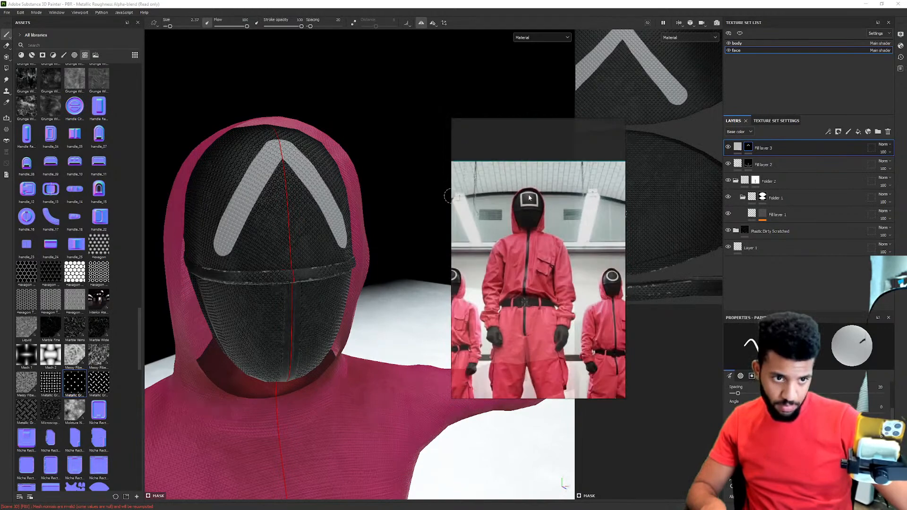
scroll(528, 199, "up", 4)
left_click_drag(257, 174, 287, 194, "alt")
right_click_drag(286, 194, 288, 227, "alt")
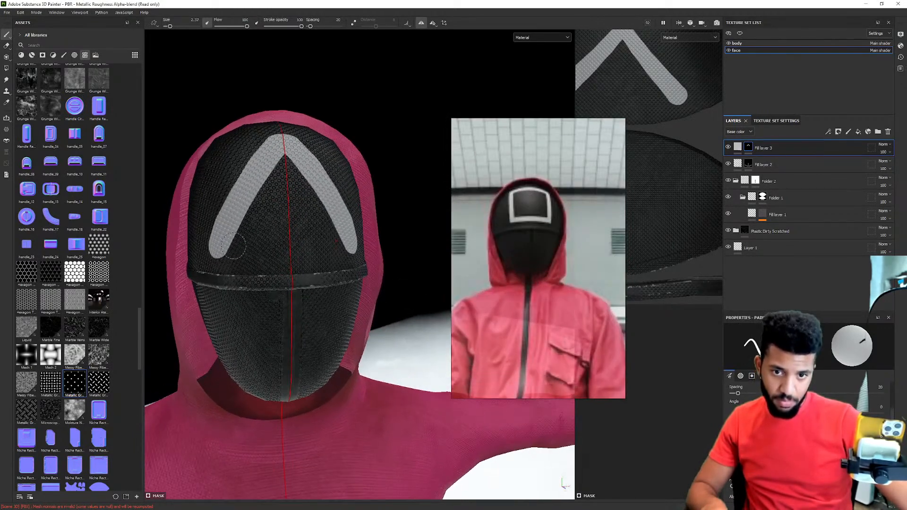
left_click(349, 245, "shift")
left_click_drag(349, 244, 298, 212, "alt")
key("ctrl+z")
key("ctrl+z")
Reduce the brush size to 1.9, try painting a smaller mirrored triangle outline on the upper face, and undo its strokes.
key("bracketleft")
left_click(336, 245)
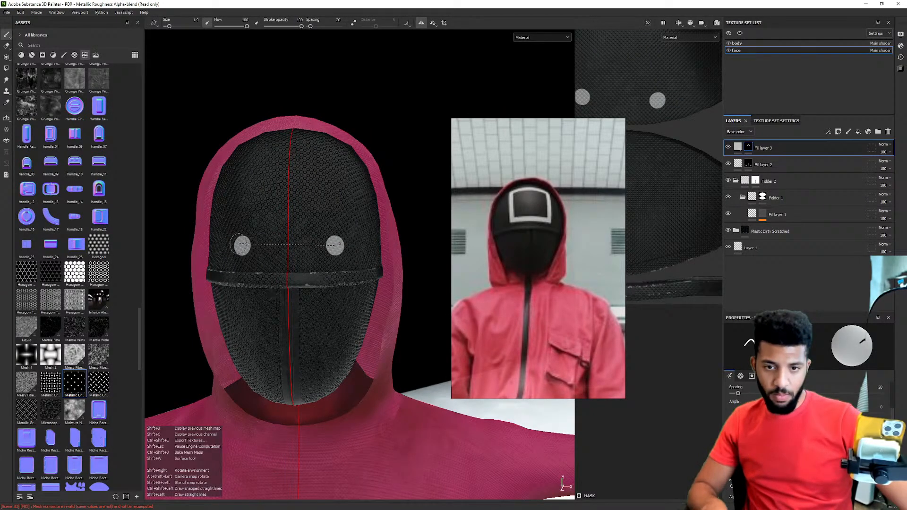
left_click(242, 245, "ctrl+shift")
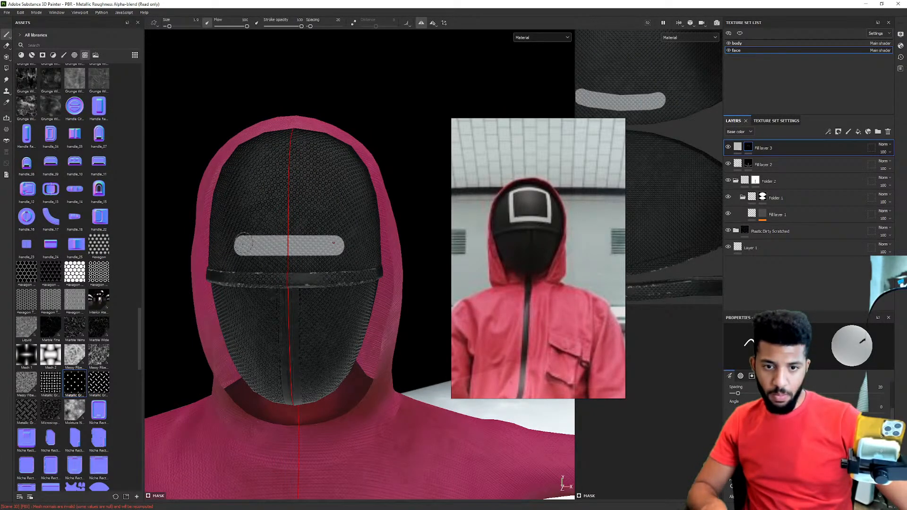
left_click(288, 174, "shift")
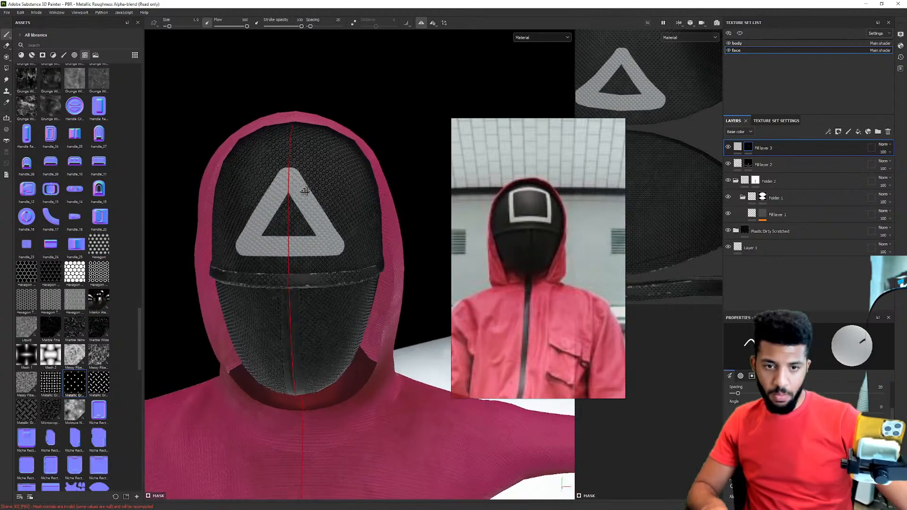
left_click_drag(318, 172, 323, 180, "alt")
key("ctrl+z")
key("ctrl+z")
key("ctrl+z")
Reduce the brush size to 1.21, try a stroke down the middle of the upper face and undo it.
key("bracketleft")
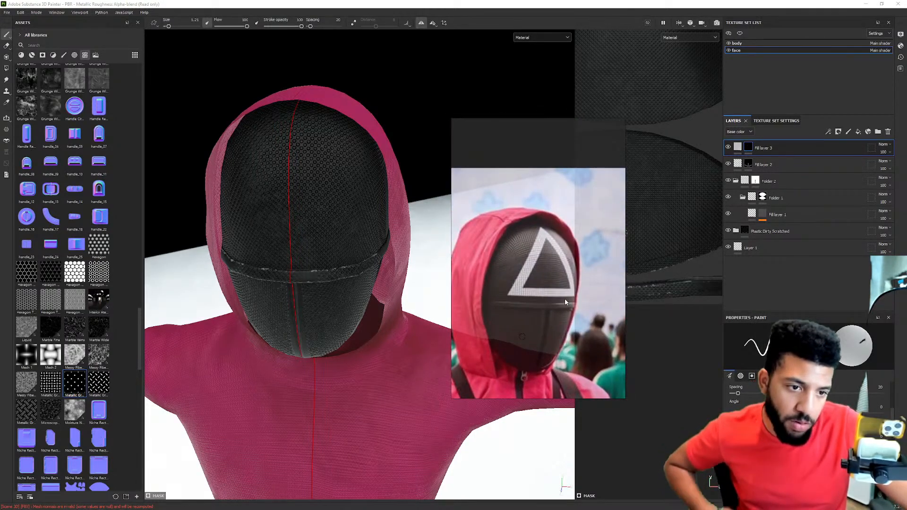
left_click_drag(291, 237, 312, 213, "alt")
mouse_move(297, 156)
left_mouse_down()
mouse_move(305, 165)
mouse_move(299, 241)
left_mouse_up()
key("ctrl+z")
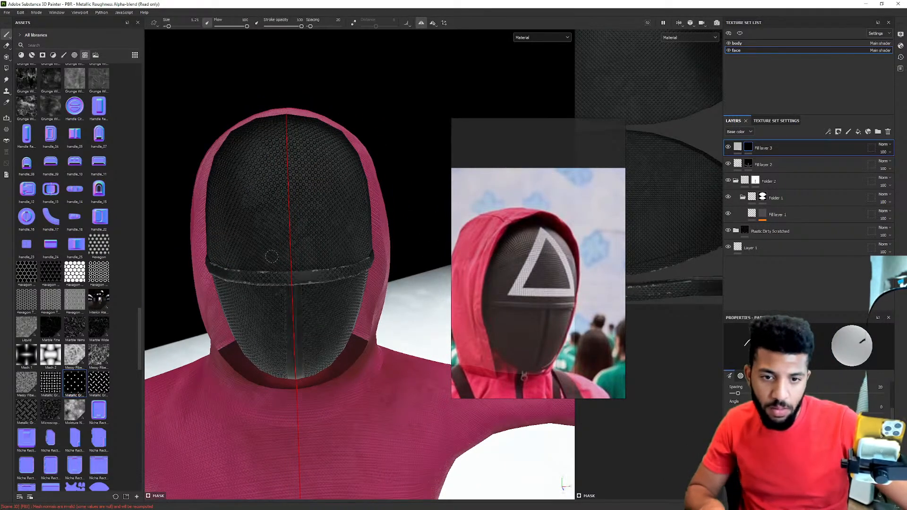
left_click(244, 254)
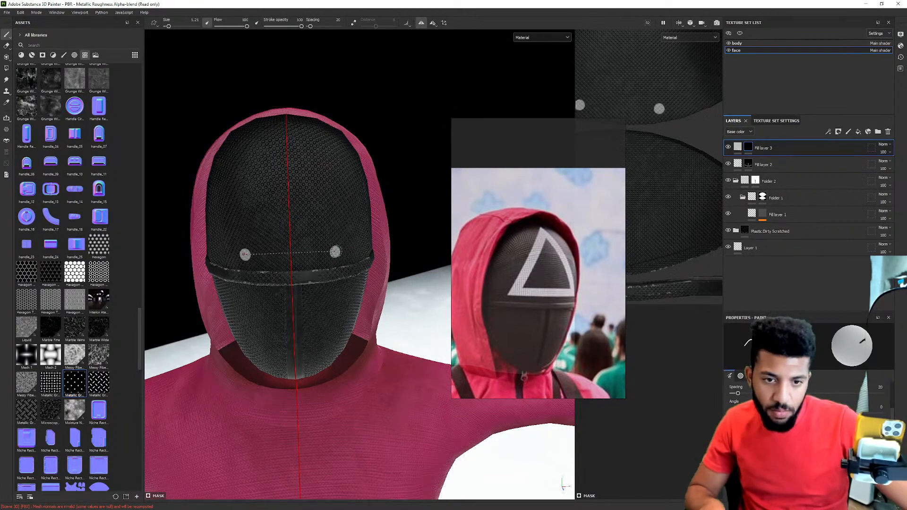
left_click(335, 253, "shift")
left_click_drag(314, 241, 303, 212, "alt")
key("ctrl+z")
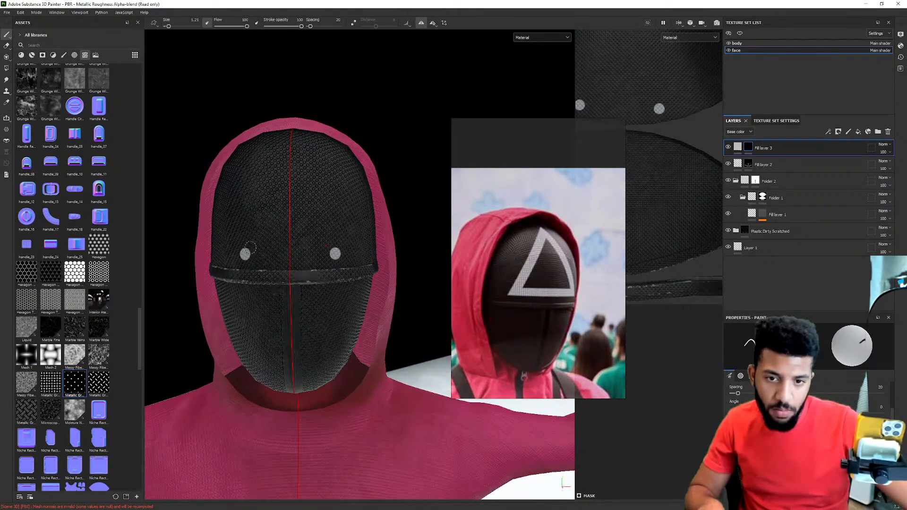
Paint a triangle outline on the forehead of the mask with straight, mirrored strokes in Fill layer 3's mask.
left_click(239, 253)
left_click(341, 252, "shift")
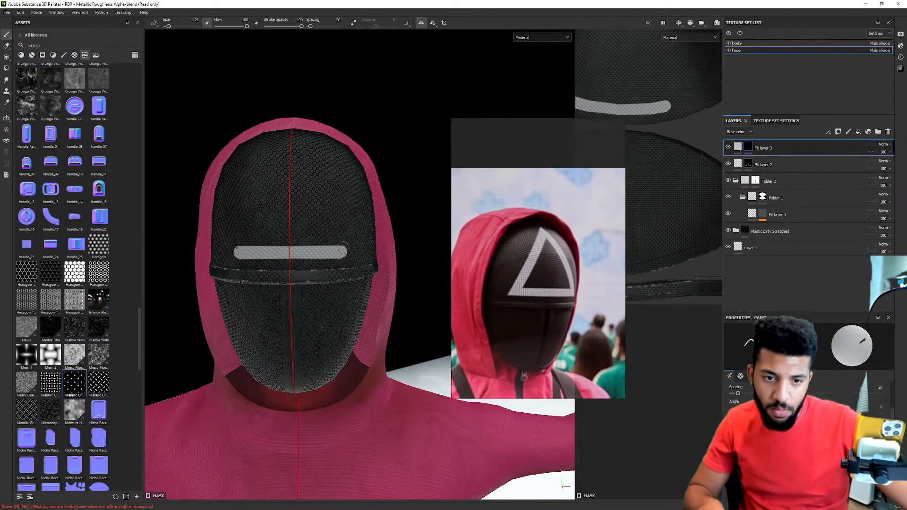
left_click(294, 161, "shift")
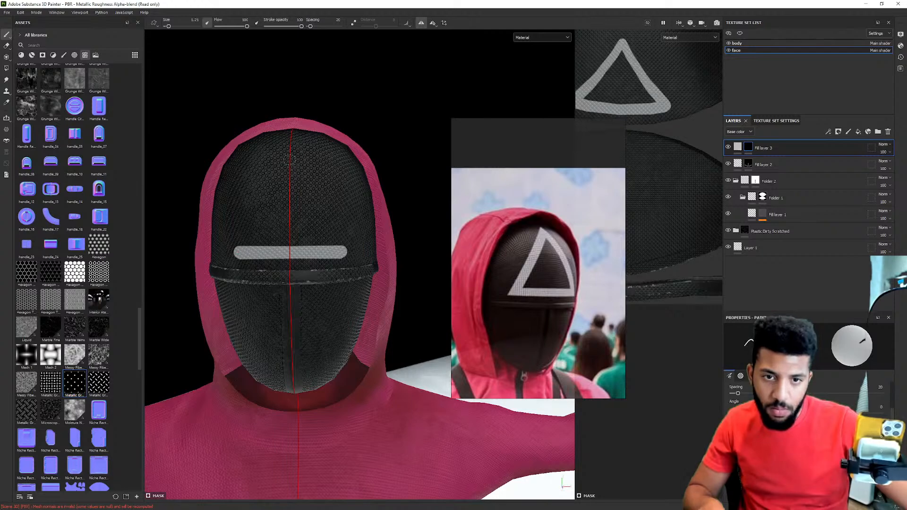
Bring the reference image beside the painted mask and enlarge its triangle symbol for comparison.
right_click(556, 274)
left_click(507, 269)
scroll(572, 215, "down", 3)
right_click_drag(572, 215, 461, 310)
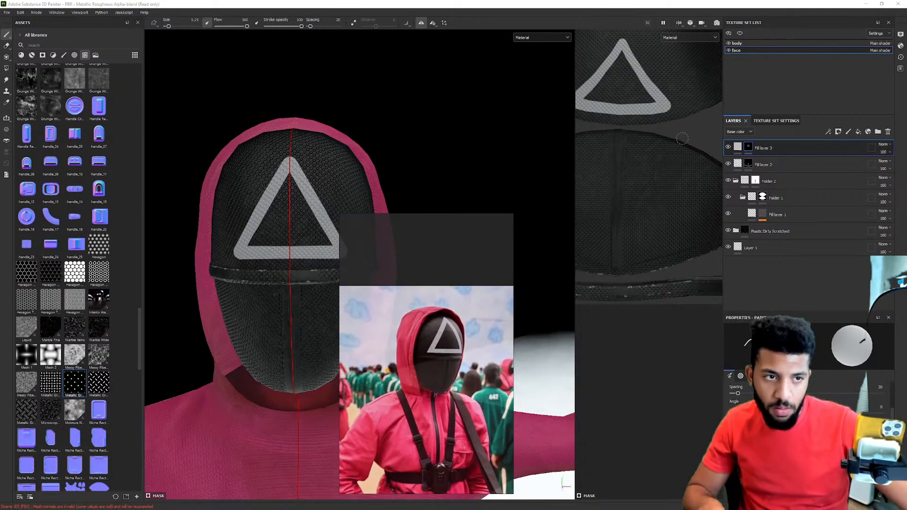
scroll(458, 309, "up", 4)
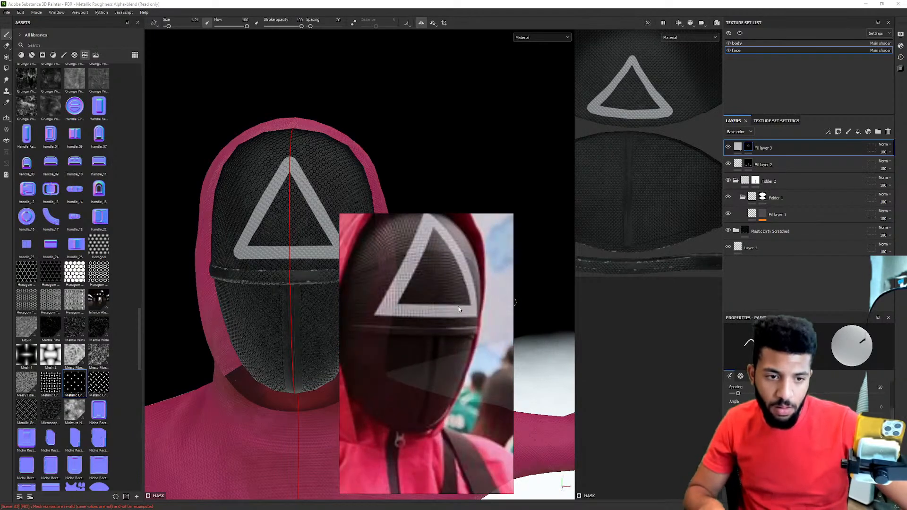
middle_click_drag(459, 309, 460, 320)
scroll(274, 174, "up", 1)
Erase along the triangle's outer edges with straight strokes at spacing 5 to sharpen its rounded corners.
middle_click_drag(278, 173, 230, 165, "alt")
left_click_drag(231, 165, 228, 179, "alt")
scroll(269, 142, "up", 1)
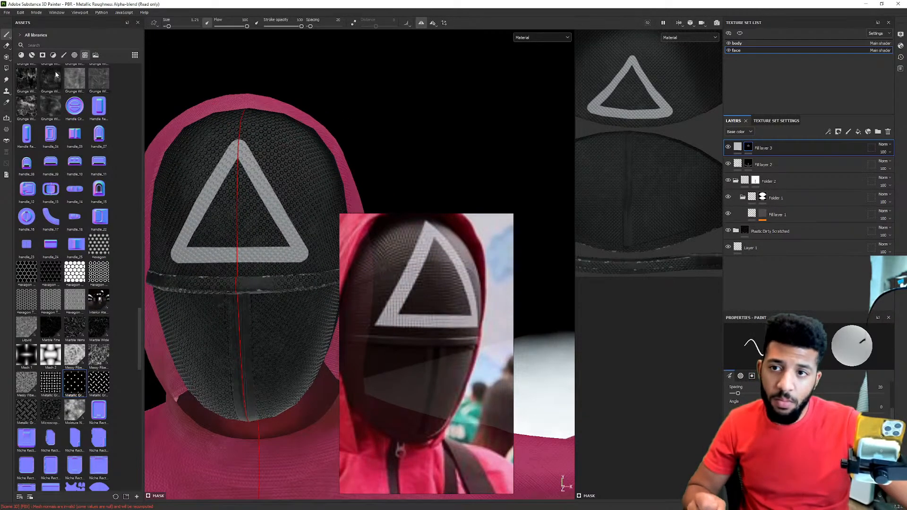
left_click(7, 46)
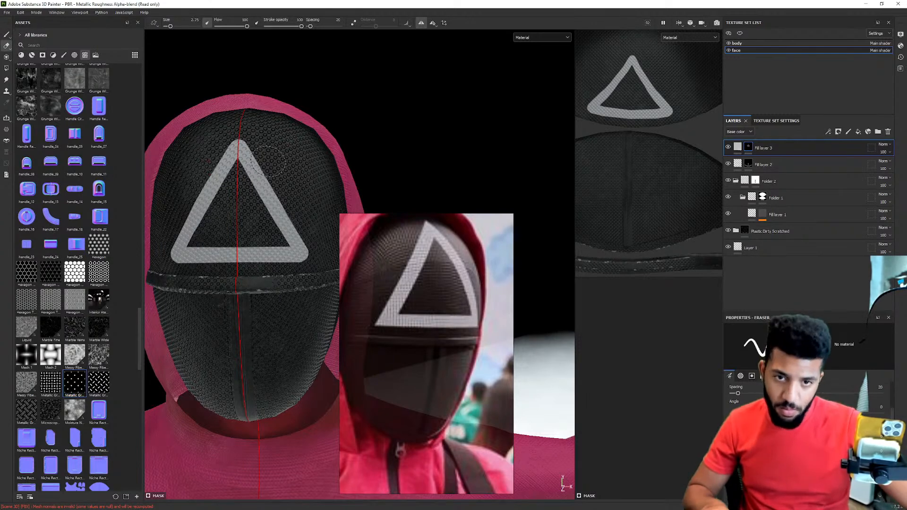
right_click_drag(268, 145, 257, 145, "ctrl")
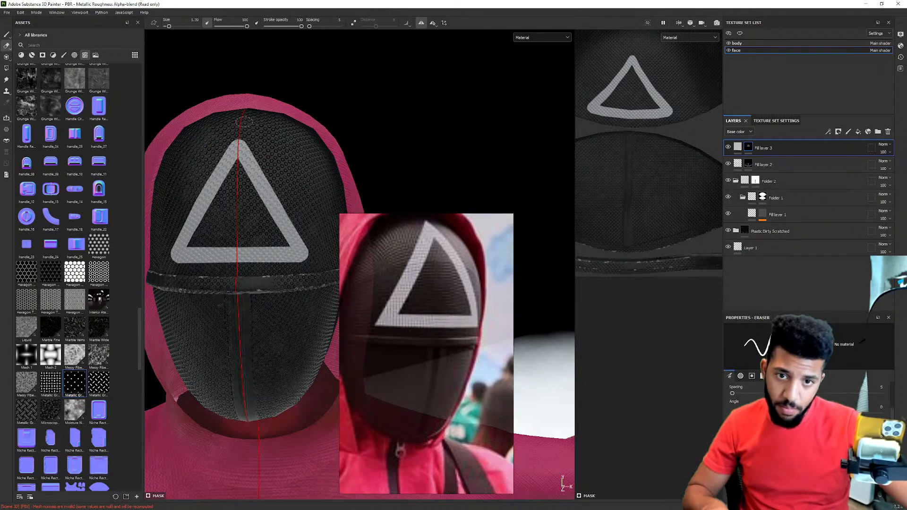
left_click(313, 245, "shift")
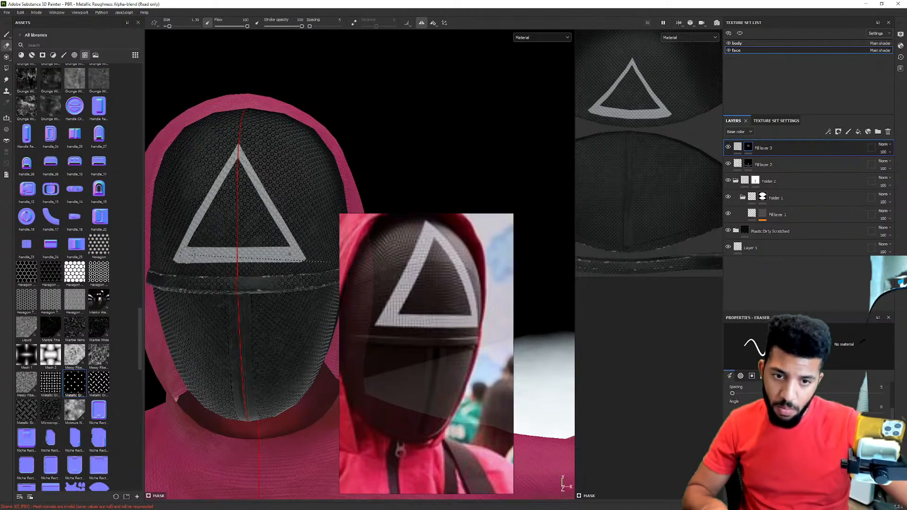
left_click(164, 262, "shift")
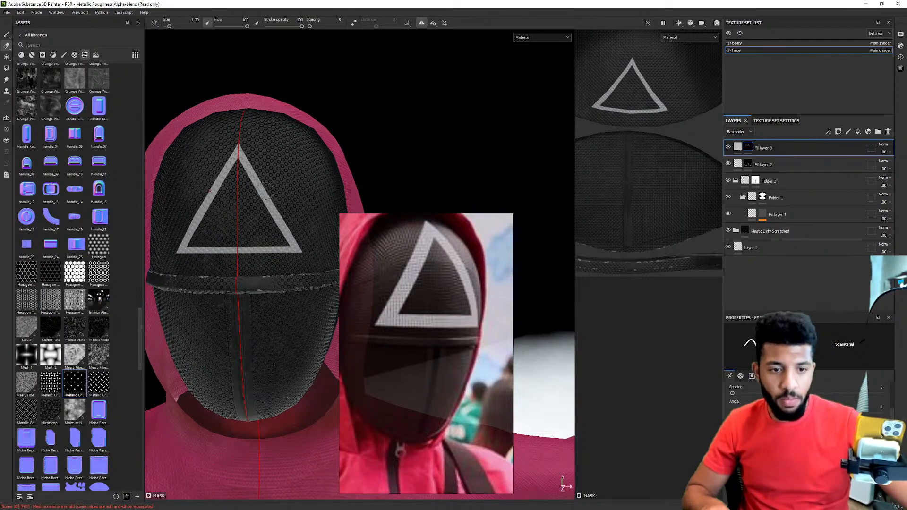
Try to thicken the triangle by painting straight strokes along its inner edges with the brush.
scroll(258, 192, "up", 4)
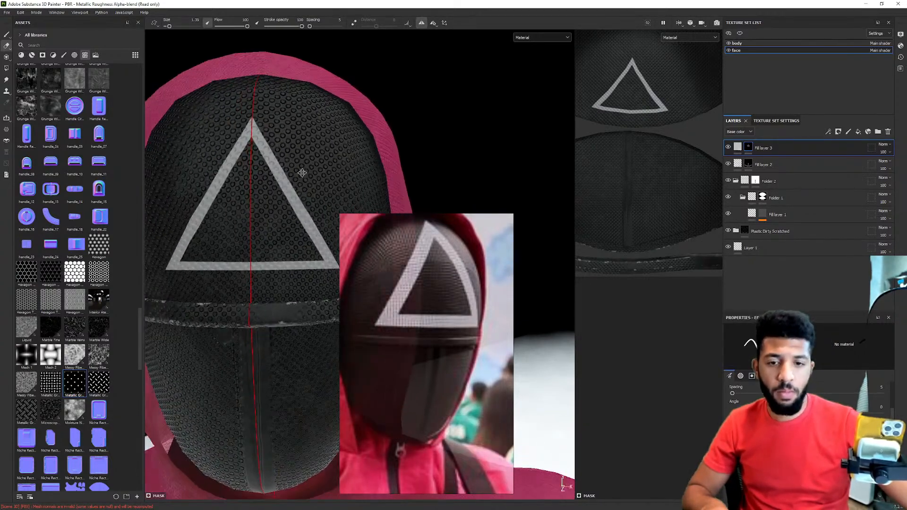
middle_click_drag(302, 173, 315, 164, "alt")
left_click(7, 35)
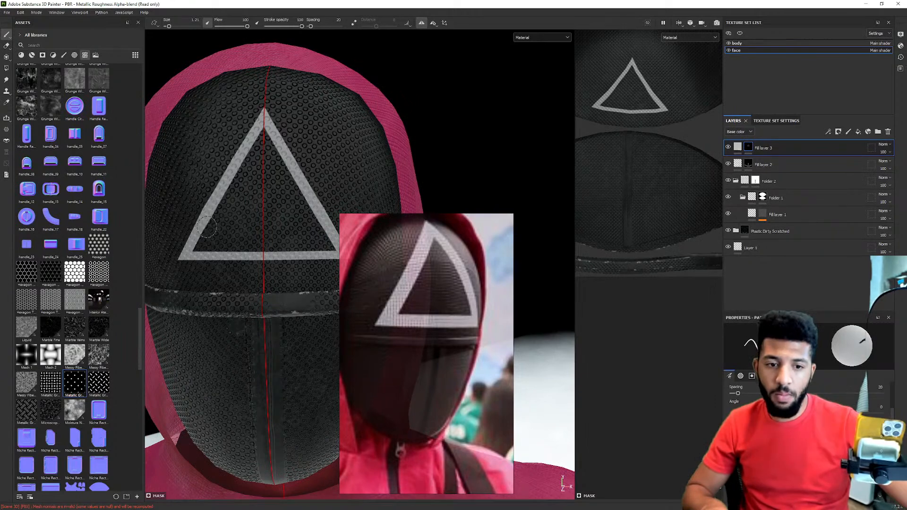
left_click_drag(206, 228, 204, 240, "alt")
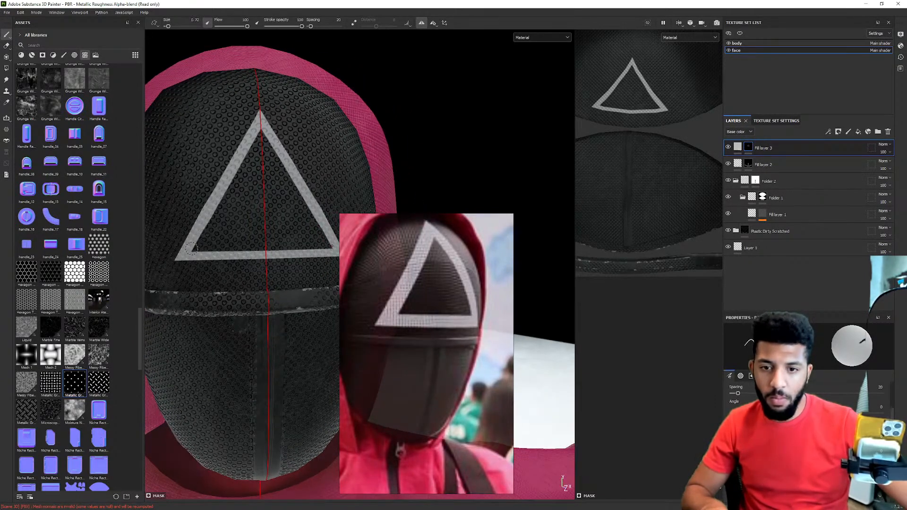
left_click(261, 133, "shift")
left_click(326, 246, "shift")
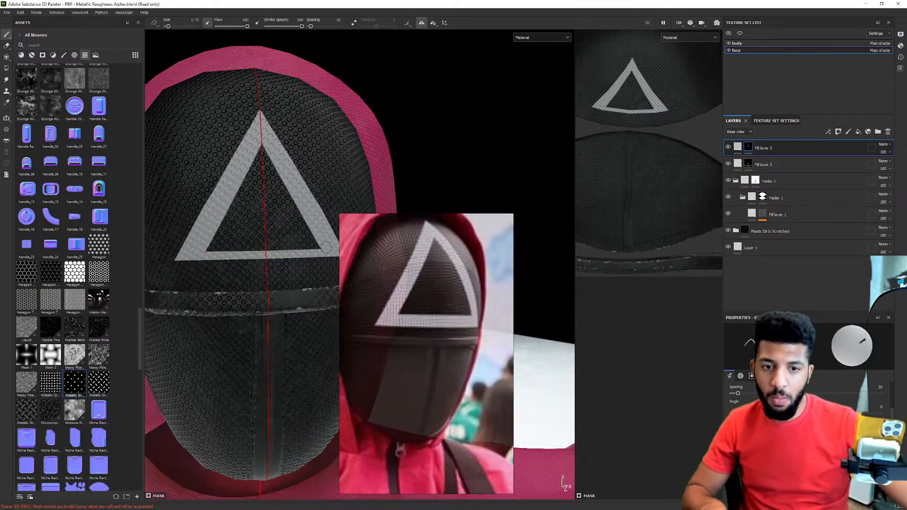
left_click(202, 250, "shift")
scroll(247, 222, "down", 3)
mouse_move(247, 222)
left_mouse_down("alt")
mouse_move(307, 227)
mouse_move(211, 238)
mouse_move(291, 239)
left_mouse_up("alt")
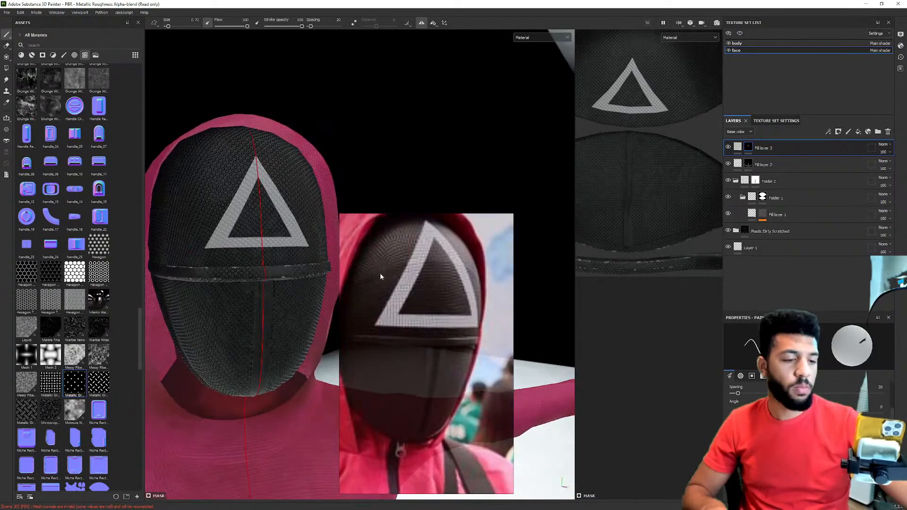
Compare the triangle's thickness with the reference and undo the inner-edge strokes.
scroll(372, 286, "down", 4)
right_click_drag(218, 226, 237, 210, "alt")
mouse_move(237, 209)
left_mouse_down("alt")
mouse_move(208, 216)
mouse_move(217, 229)
mouse_move(236, 227)
left_mouse_up("alt")
right_click_drag(302, 203, 327, 188, "alt")
middle_click_drag(327, 188, 311, 197, "alt")
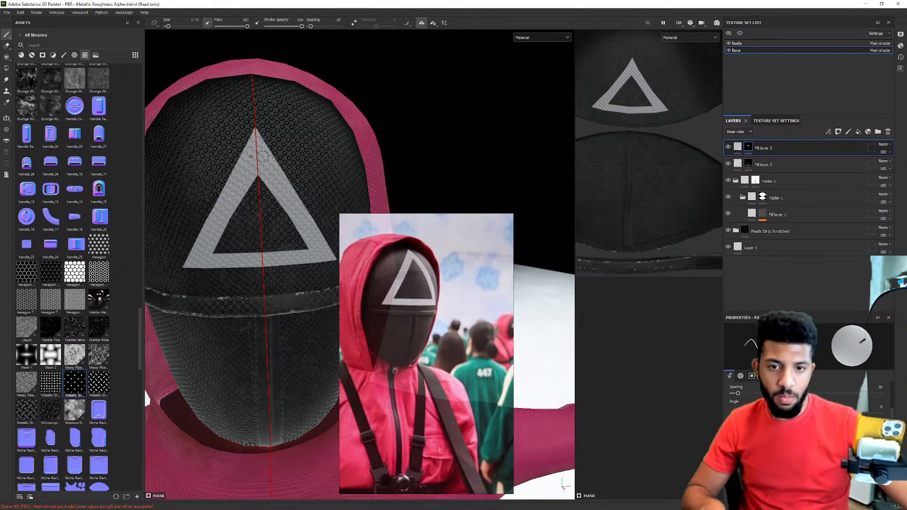
left_click(209, 253, "shift")
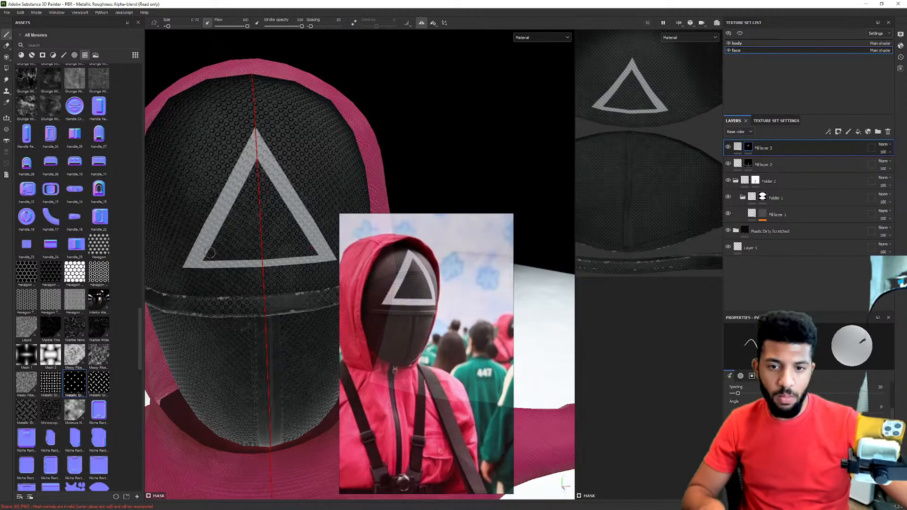
scroll(246, 212, "down", 2)
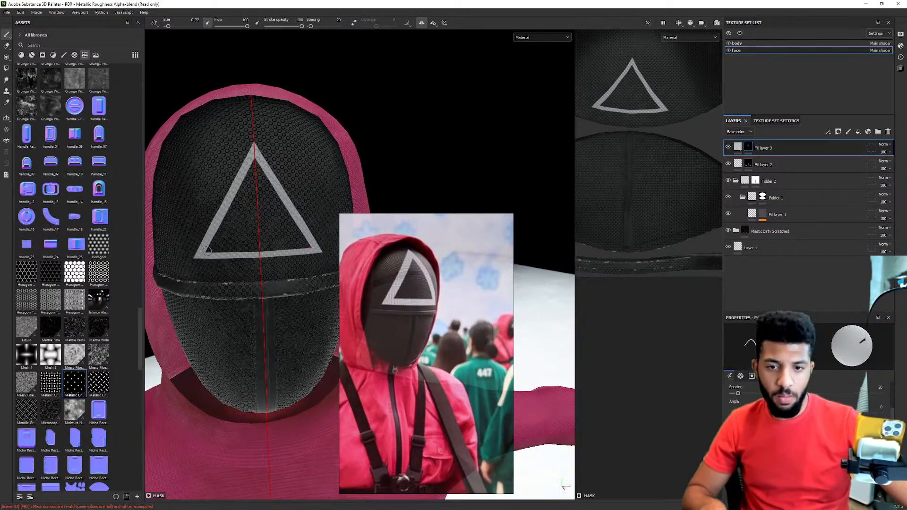
Repaint the triangle's inner side and base edges with narrower straight strokes to thicken its outline slightly.
left_click(256, 164, "shift")
key("ctrl+z")
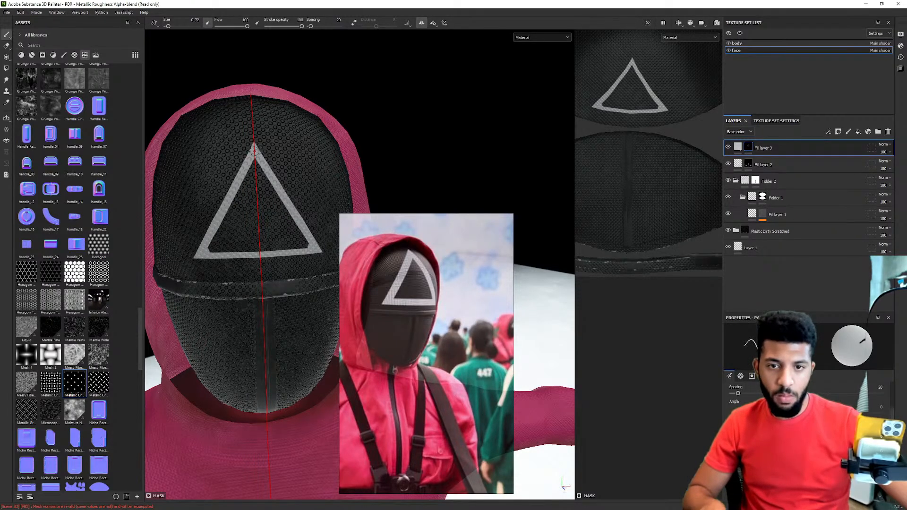
left_click(203, 253, "shift")
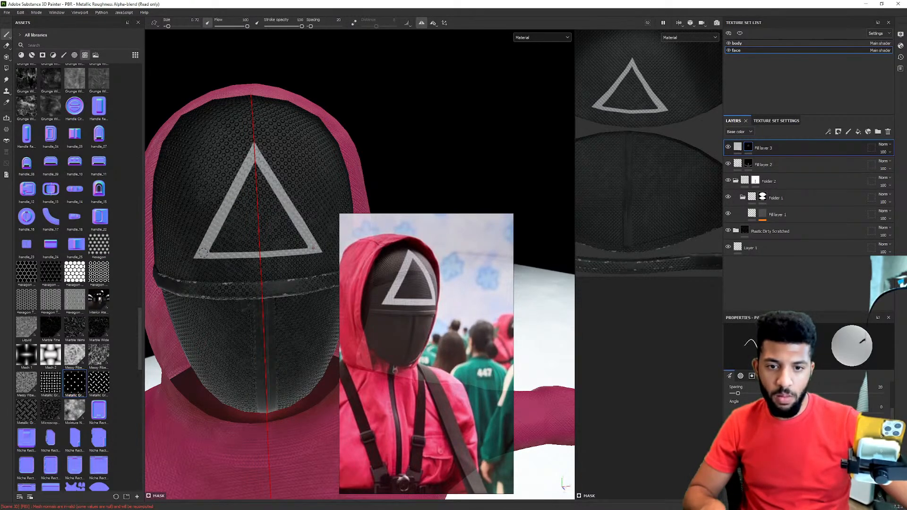
left_click(313, 246, "shift")
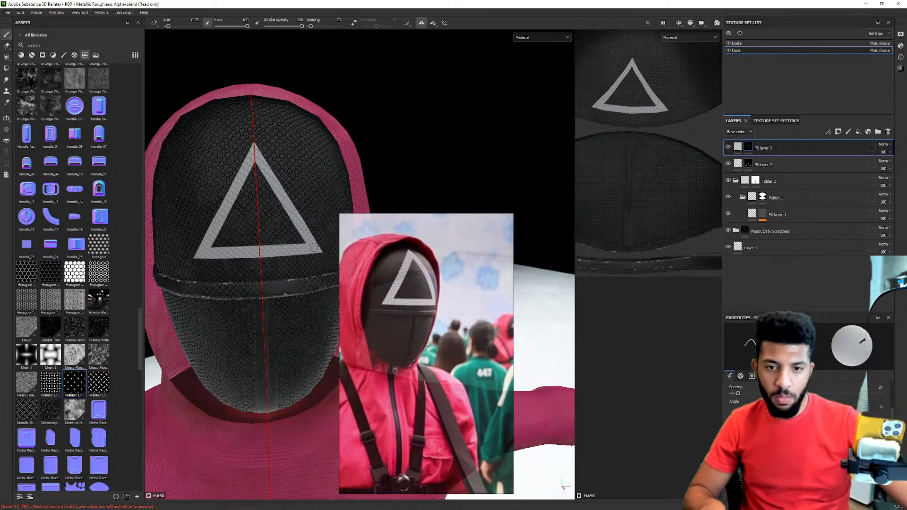
left_click_drag(292, 208, 294, 172, "alt")
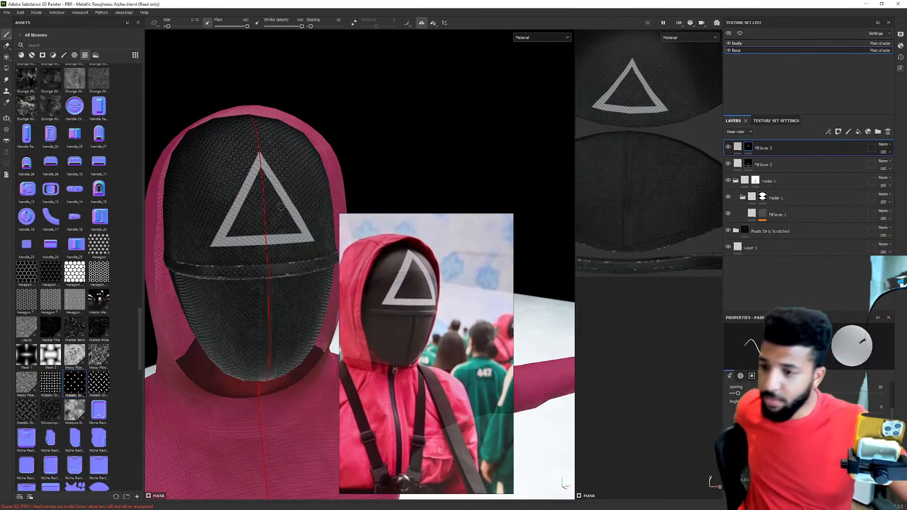
Widen the triangle's slanted sides by painting another straight stroke along the inner edge up to the apex.
scroll(339, 314, "down", 3)
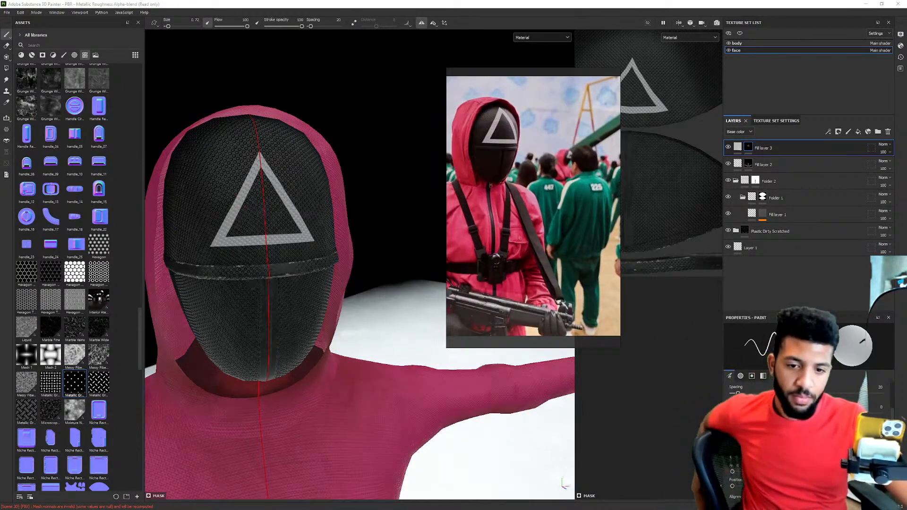
scroll(340, 314, "down", 3)
middle_click_drag(340, 274, 340, 233, "alt")
left_click_drag(341, 233, 314, 235, "alt")
scroll(315, 236, "up", 5)
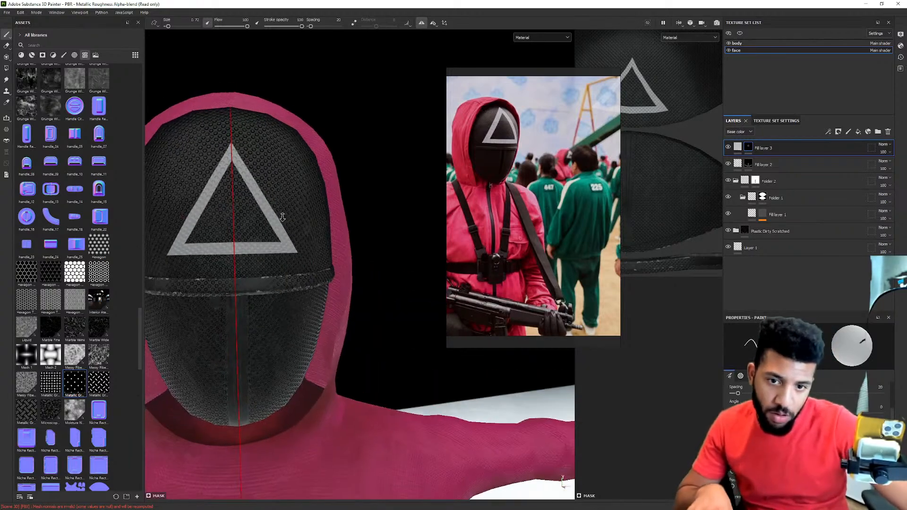
left_click_drag(413, 184, 233, 248, "alt")
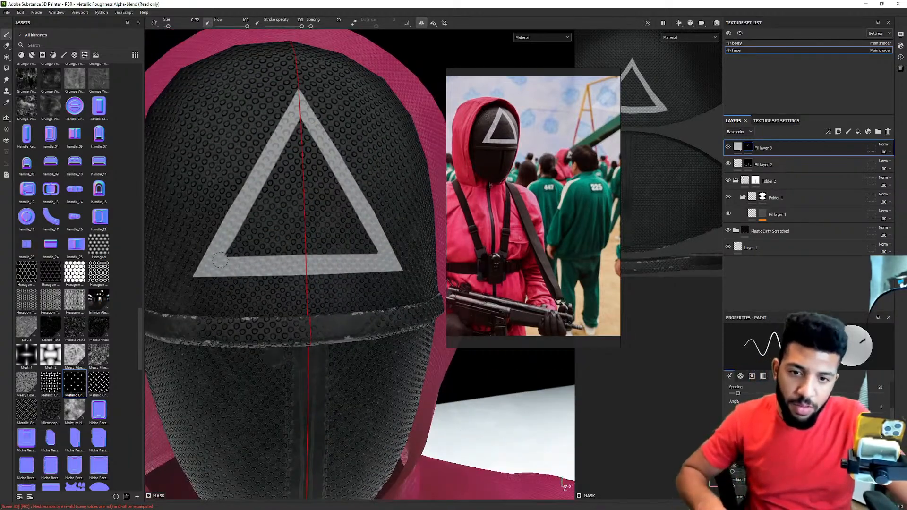
left_click(302, 115, "shift")
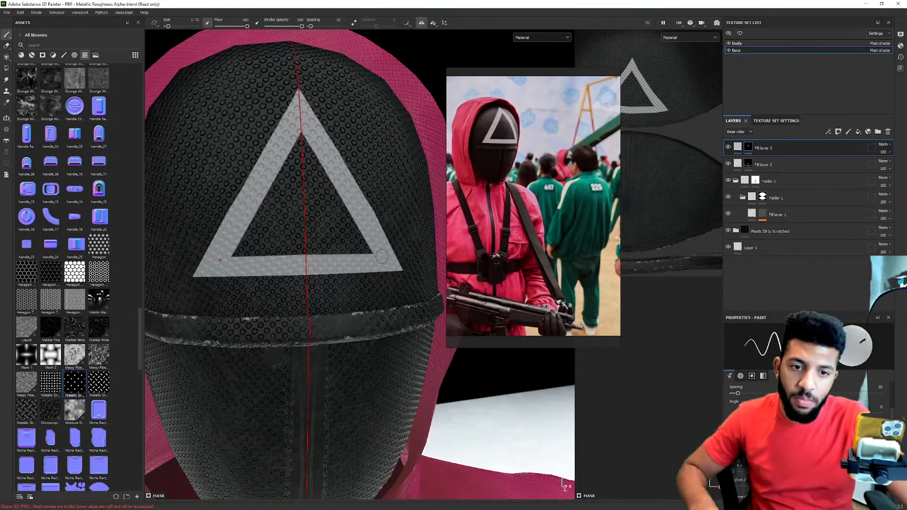
left_click(236, 253, "shift")
mouse_move(225, 250)
left_mouse_down("alt")
mouse_move(253, 237)
mouse_move(241, 230)
left_mouse_up("alt")
right_click_drag(240, 230, 212, 222, "alt")
left_click_drag(212, 223, 267, 227, "alt")
right_click_drag(267, 226, 70, 213, "alt")
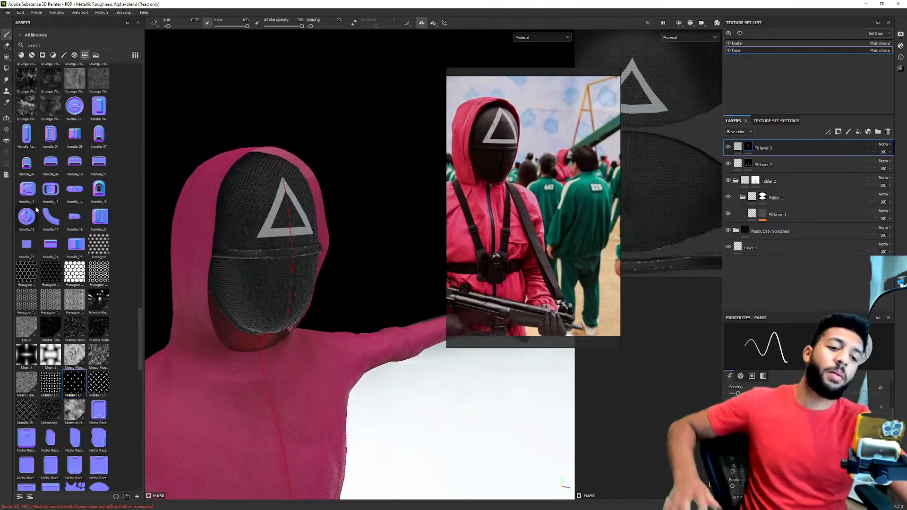
Examine the chest straps, zipper and belt in the reference image and compare them with the model's body.
scroll(454, 224, "down", 3)
middle_click_drag(482, 239, 543, 225)
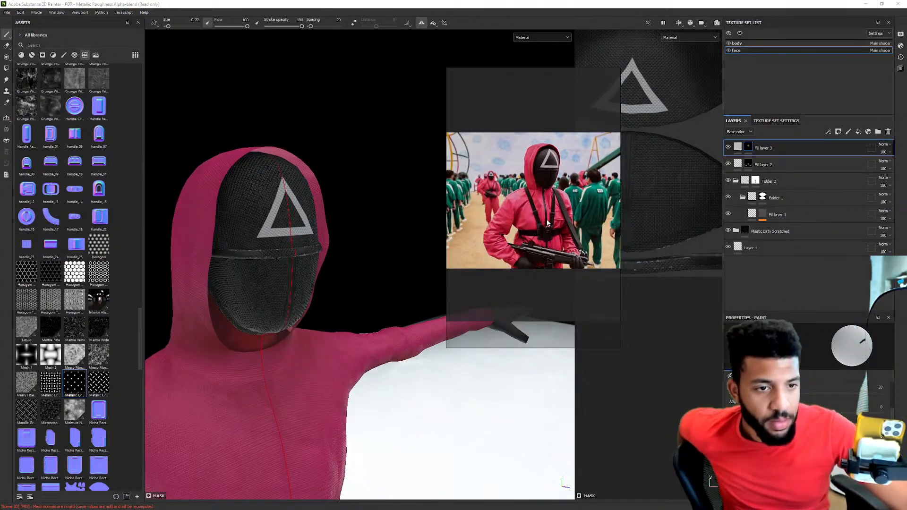
scroll(540, 232, "up", 5)
scroll(287, 331, "down", 2)
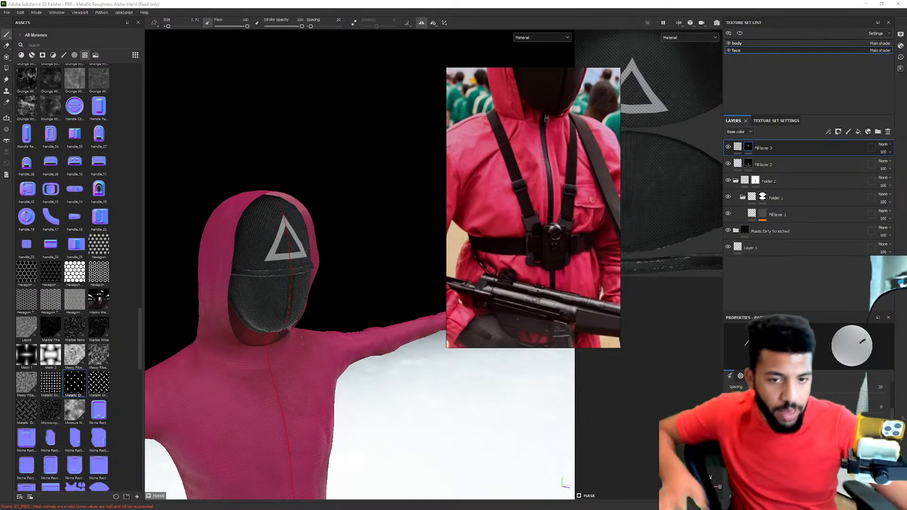
middle_click_drag(329, 342, 368, 142, "alt")
right_click_drag(368, 142, 338, 156, "alt")
middle_click_drag(338, 156, 314, 260, "alt")
left_click_drag(314, 259, 317, 297, "alt")
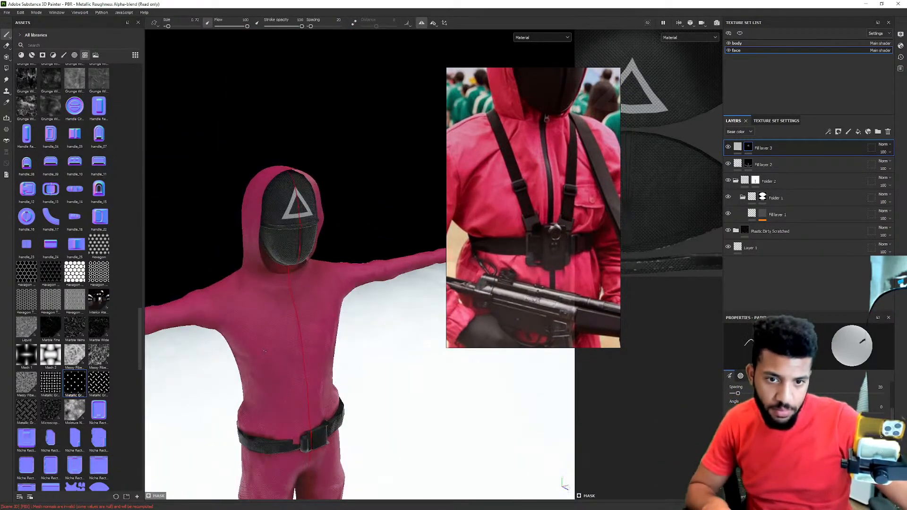
middle_click_drag(317, 296, 335, 249, "alt")
left_click_drag(335, 250, 310, 259, "alt")
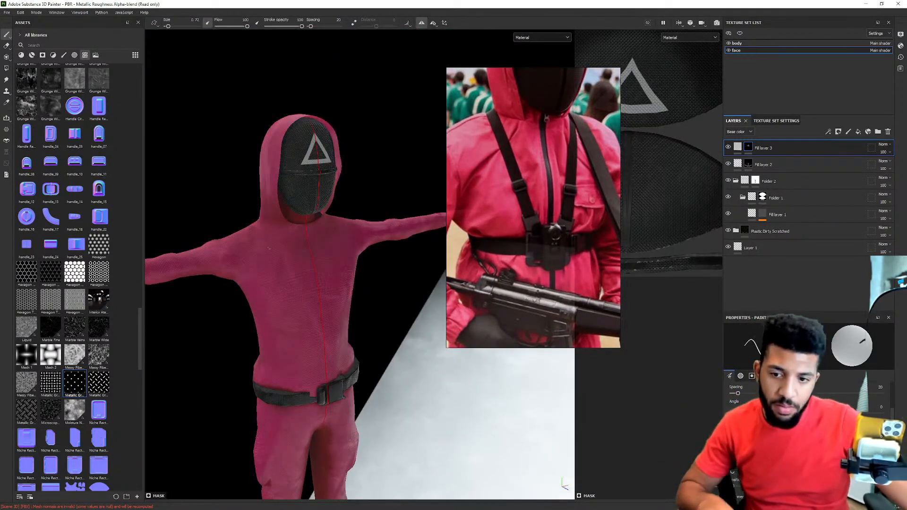
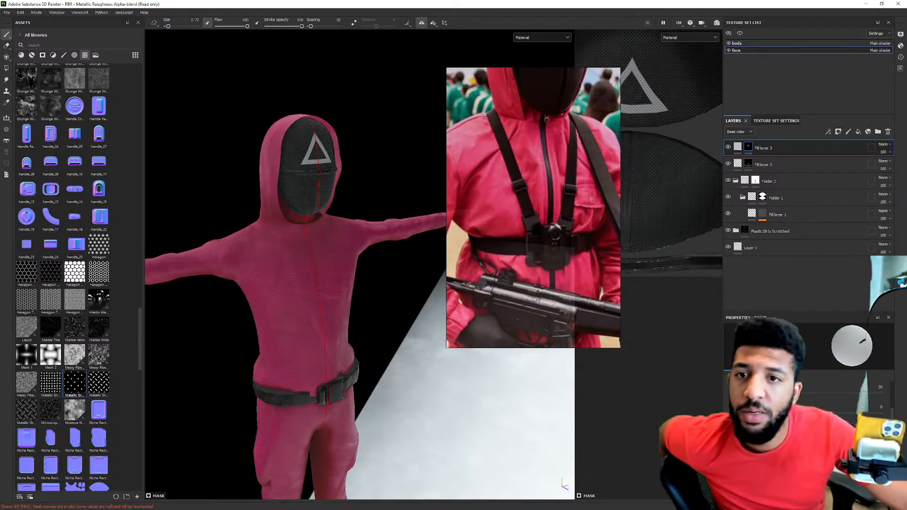
Change the viewport's environment lighting, trying the Studio_06 map and settling on Studio_19.
left_click(95, 55)
left_click_drag(99, 367, 438, 392)
right_click_drag(421, 349, 336, 289, "shift")
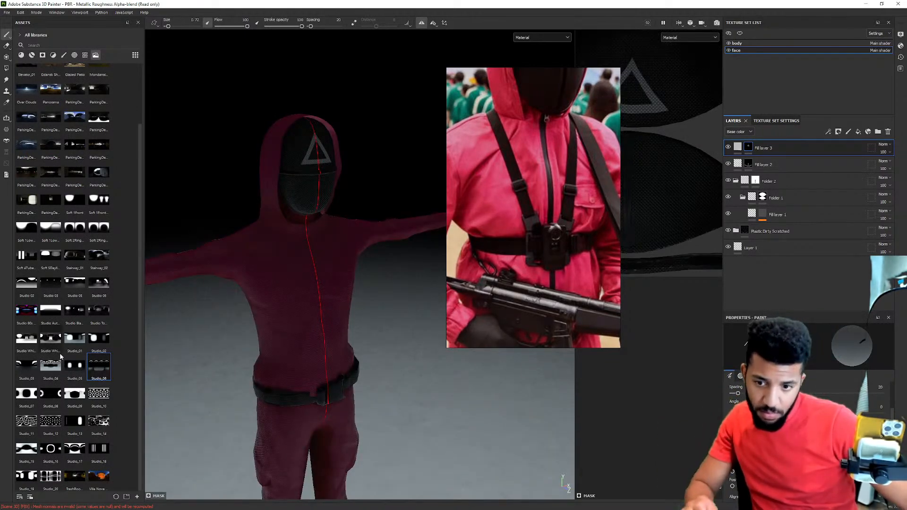
left_click_drag(27, 476, 423, 431)
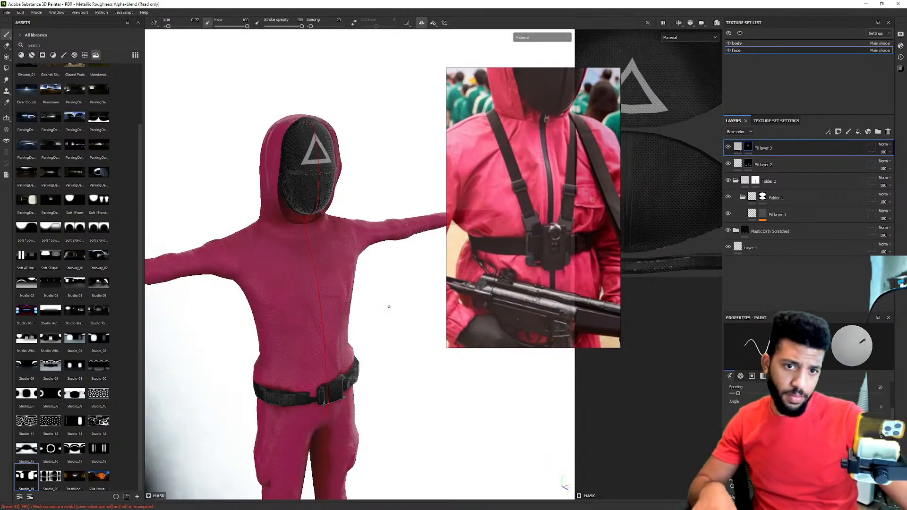
Examine the chest pocket, zipper and belt in the reference image and compare them with the model's uniform from several angles.
right_click_drag(389, 308, 365, 306, "shift")
left_click_drag(366, 305, 255, 291, "alt")
right_click_drag(255, 291, 243, 289, "alt")
left_click_drag(243, 288, 293, 302, "alt")
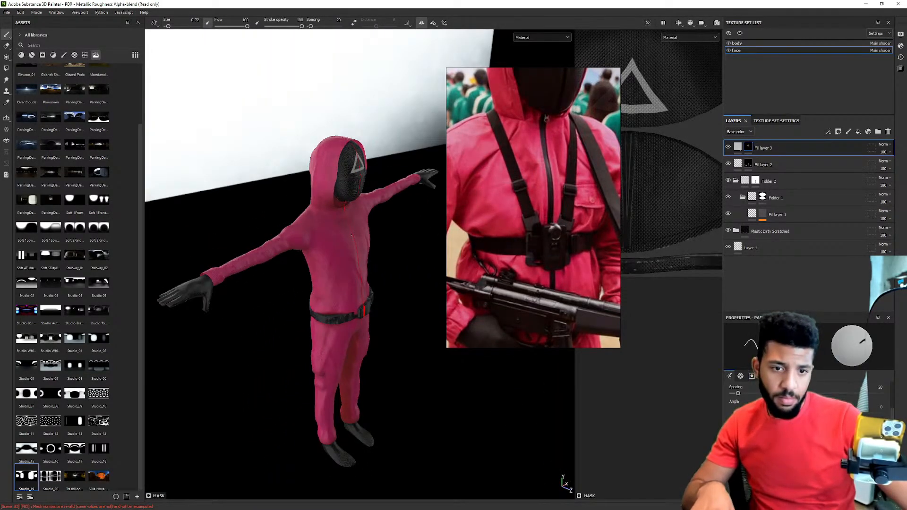
middle_click_drag(293, 303, 268, 307, "alt")
left_click_drag(268, 307, 278, 237, "alt")
scroll(503, 197, "down", 2)
middle_click_drag(524, 104, 476, 454)
middle_click_drag(530, 146, 520, 237)
scroll(522, 168, "up", 3)
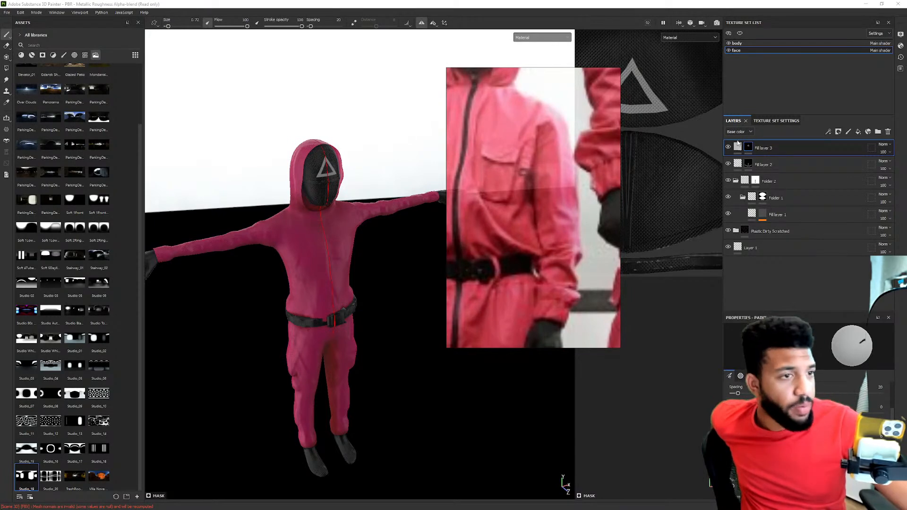
Add a fill layer to the body texture set, disable its color channel and give it a black mask.
left_click(761, 44)
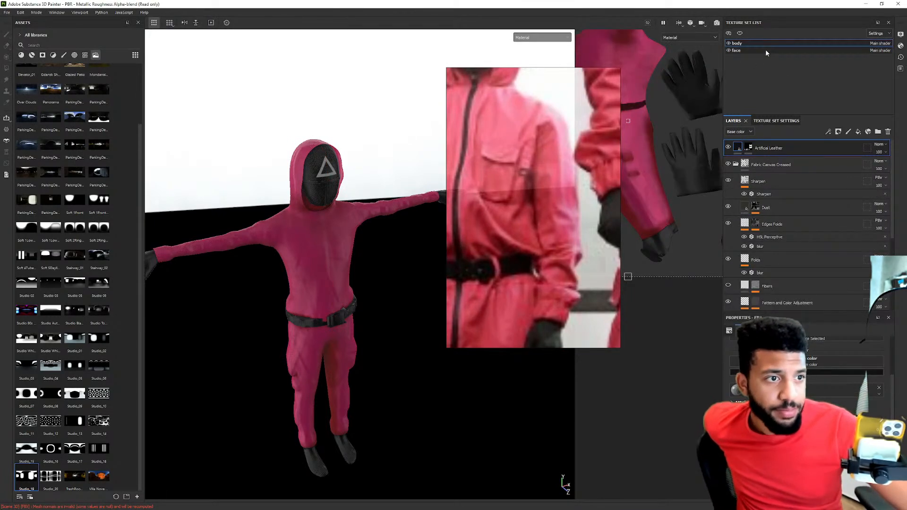
left_click(858, 132)
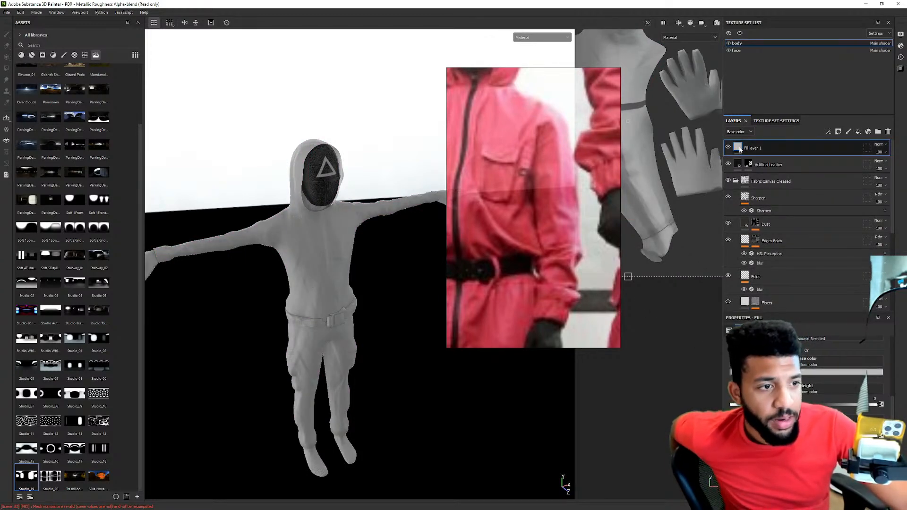
scroll(756, 388, "up", 3)
left_click(737, 387)
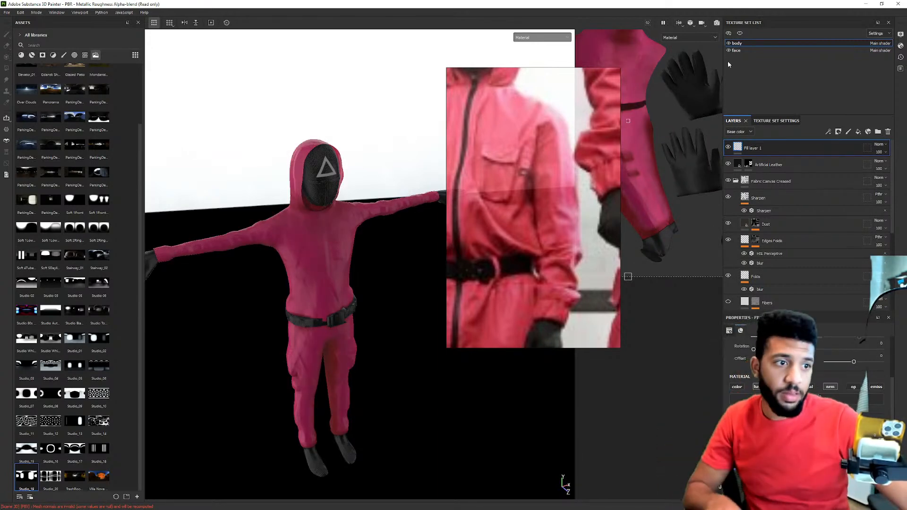
right_click(737, 147)
left_click(765, 166)
scroll(325, 243, "up", 10)
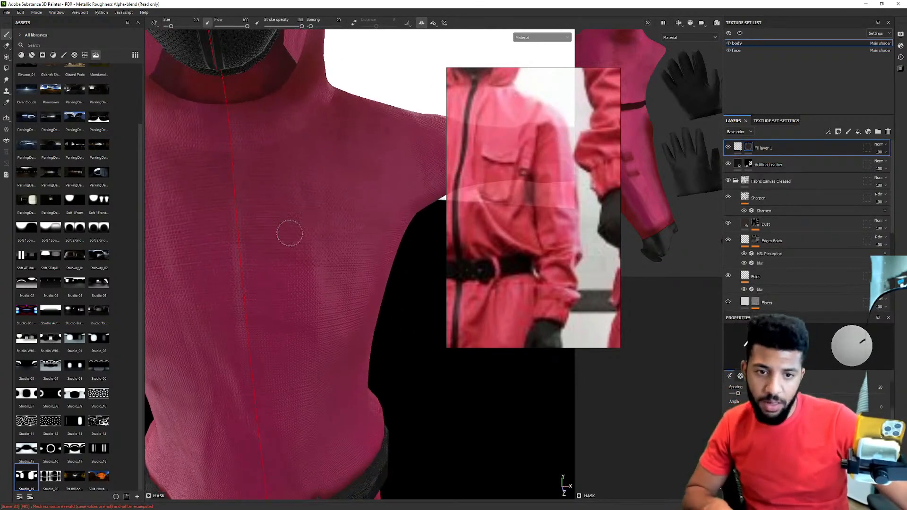
Turn off brush symmetry and paint the rectangular pocket flap outline with straight strokes on one side of the chest.
key("4")
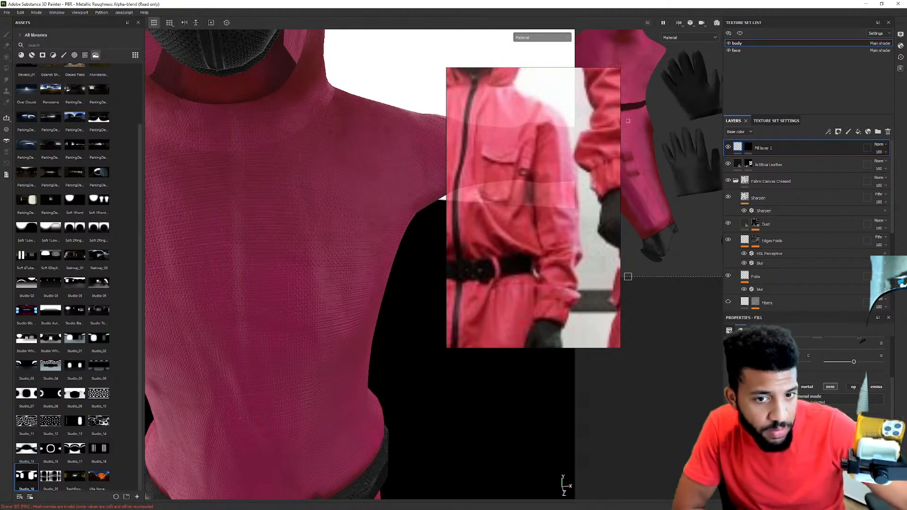
key("1")
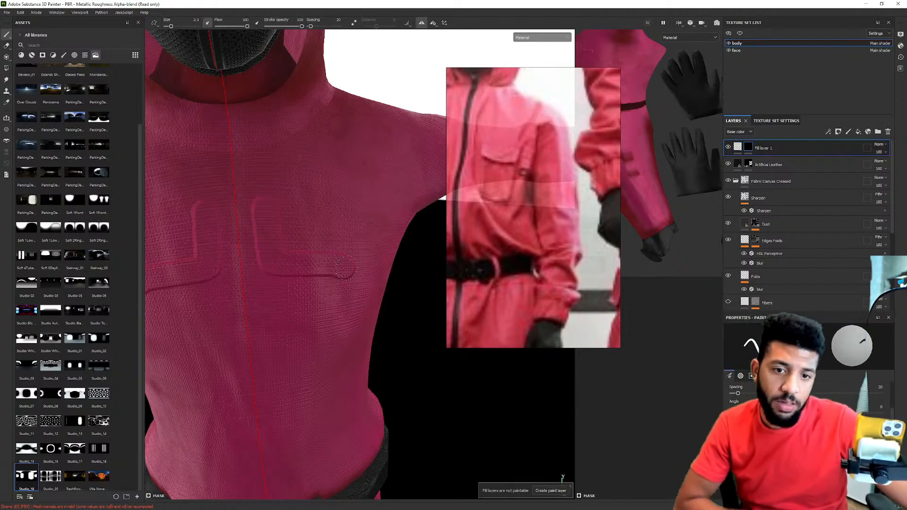
left_click(422, 22)
left_click_drag(355, 217, 314, 179, "alt")
left_click(304, 228, "shift")
left_click(399, 235, "shift")
left_click(327, 181, "shift")
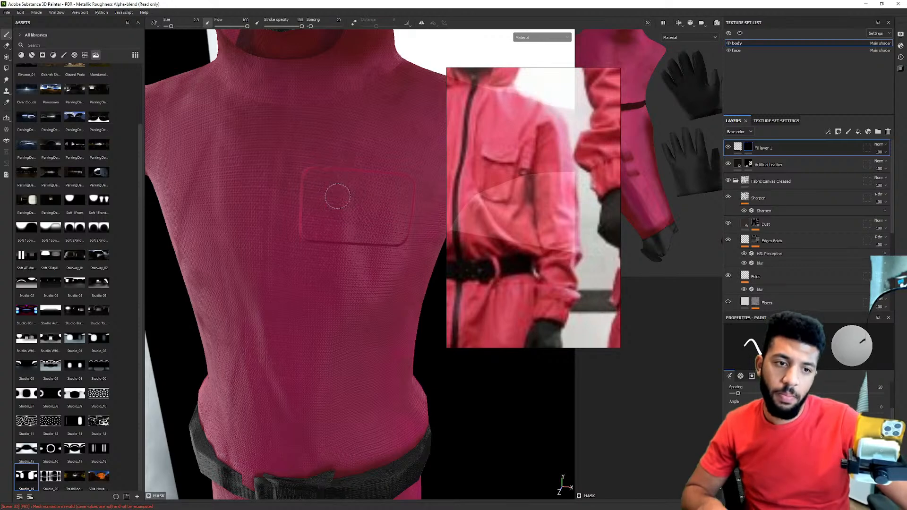
Paint the chest pocket's body below the flap with a smaller brush, using straight strokes that form a pointed lower edge.
left_click_drag(372, 208, 334, 165, "alt")
right_click_drag(334, 166, 317, 217, "alt")
key("bracketleft")
key("bracketleft")
left_click(293, 206)
left_click(293, 278, "shift")
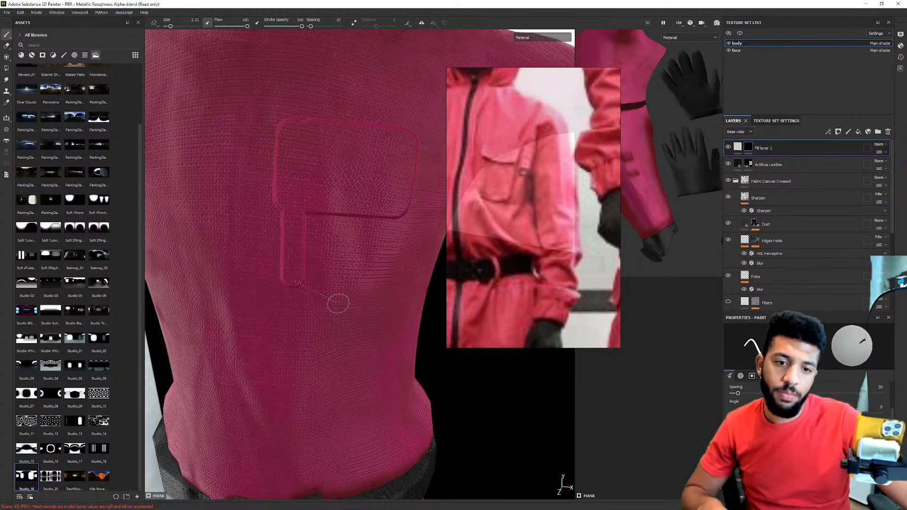
left_click(340, 301, "shift")
left_click(392, 294, "shift")
left_click(395, 222, "shift")
Enlarge the brush and fill the inside of the chest pocket outline so it forms one raised shape.
mouse_move(395, 222)
left_mouse_down("alt")
mouse_move(344, 170)
mouse_move(373, 211)
left_mouse_up("alt")
key("bracketright")
key("bracketright")
key("bracketright")
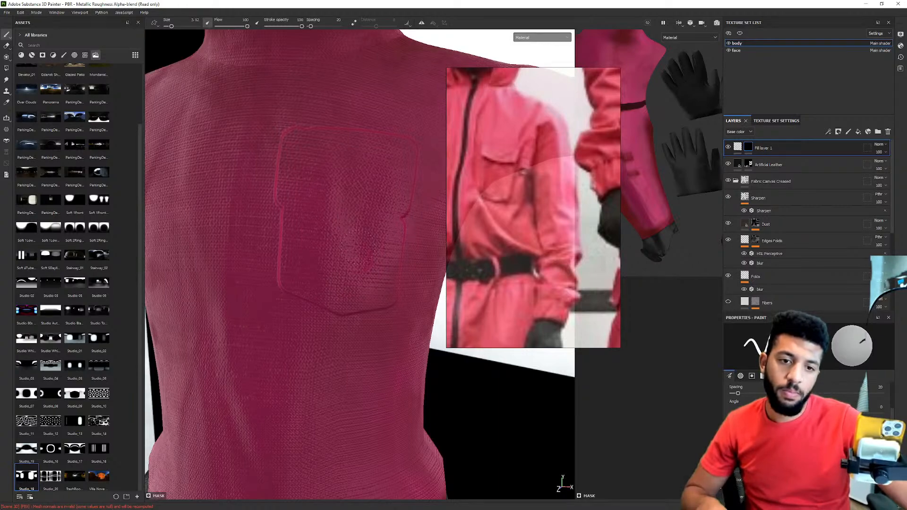
scroll(363, 250, "down", 3)
scroll(355, 170, "up", 2)
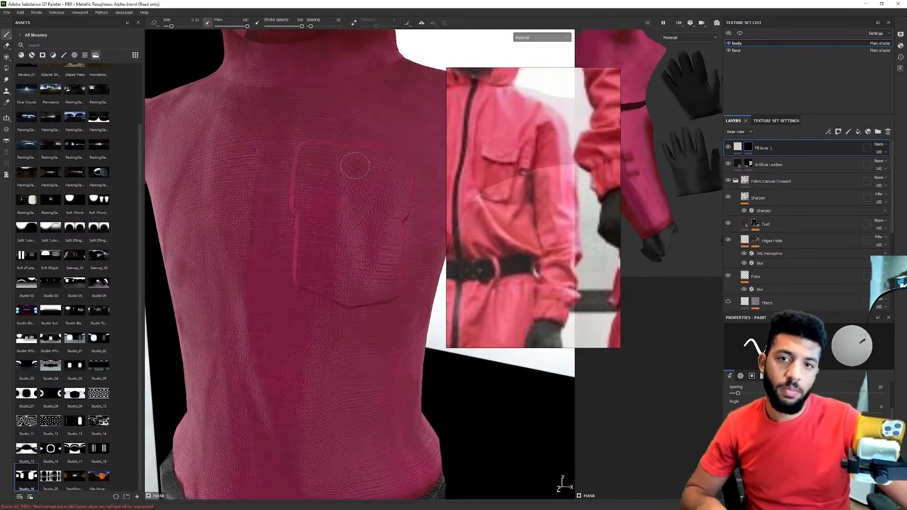
Erase a thin straight line across the chest pocket to separate the flap from the pocket body.
left_click(6, 46)
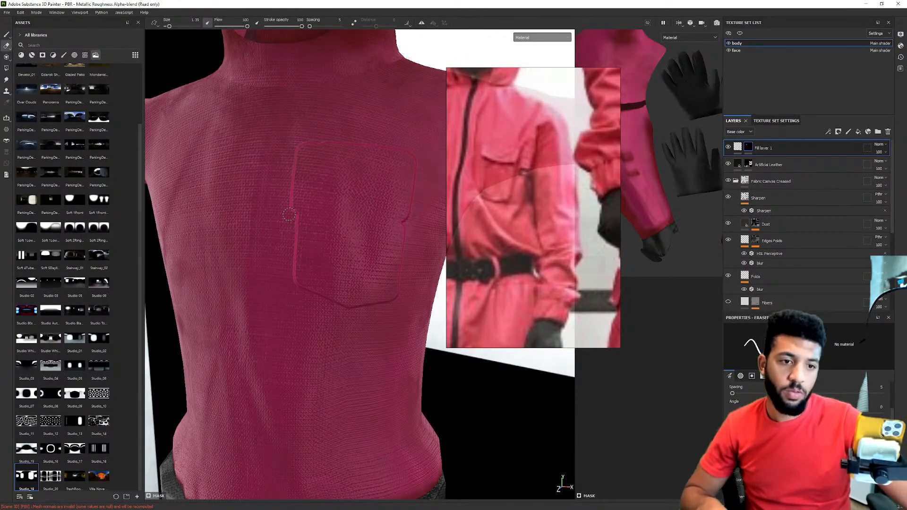
left_click(436, 228, "shift")
mouse_move(359, 227)
left_mouse_down("alt")
mouse_move(283, 222)
mouse_move(322, 207)
left_mouse_up("alt")
right_click_drag(321, 207, 316, 156, "alt")
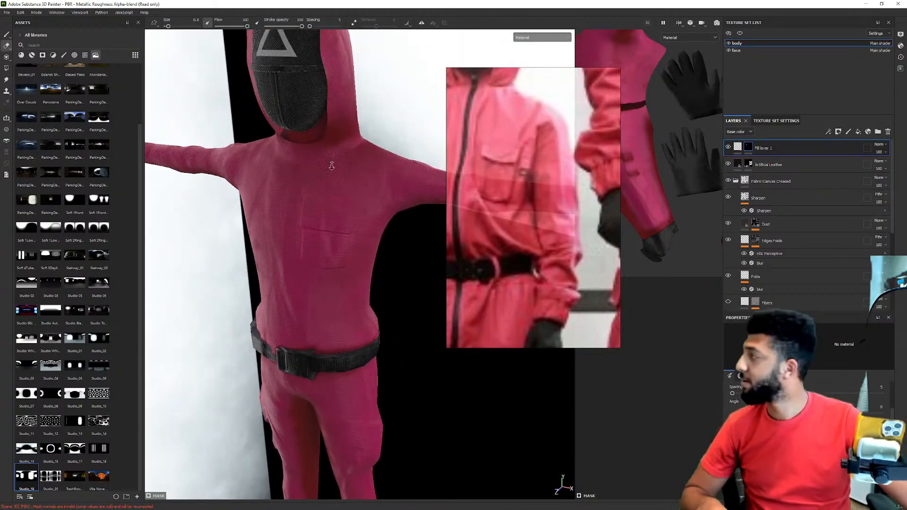
left_click_drag(315, 156, 326, 157, "alt")
right_click_drag(326, 157, 310, 176, "alt")
mouse_move(309, 175)
left_mouse_down("alt")
mouse_move(326, 203)
mouse_move(348, 162)
mouse_move(324, 191)
mouse_move(297, 172)
mouse_move(324, 175)
left_mouse_up("alt")
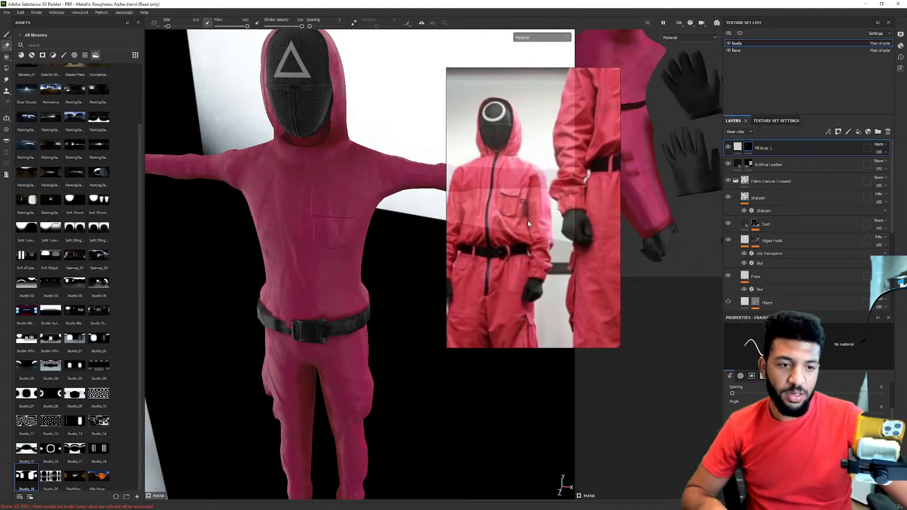
Paint straight strokes across the top of one leg's cargo pocket to form its raised flap.
left_click_drag(311, 208, 332, 218, "alt")
right_click_drag(332, 218, 361, 222, "alt")
middle_click_drag(378, 203, 348, 219, "alt")
right_click_drag(347, 220, 360, 215, "alt")
right_click_drag(376, 269, 330, 255, "alt")
middle_click_drag(331, 255, 336, 172, "alt")
middle_click_drag(265, 331, 307, 257, "alt")
right_click_drag(307, 257, 349, 313, "alt")
middle_click_drag(348, 313, 350, 201, "alt")
left_click_drag(350, 200, 337, 182, "alt")
right_click_drag(338, 181, 373, 182, "alt")
left_click_drag(373, 182, 363, 172, "alt")
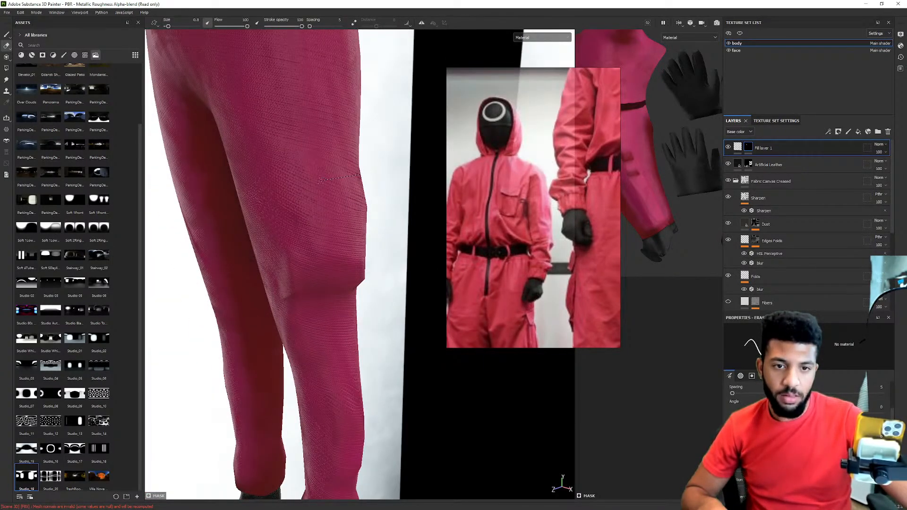
left_click(6, 34)
left_click_drag(295, 171, 400, 171)
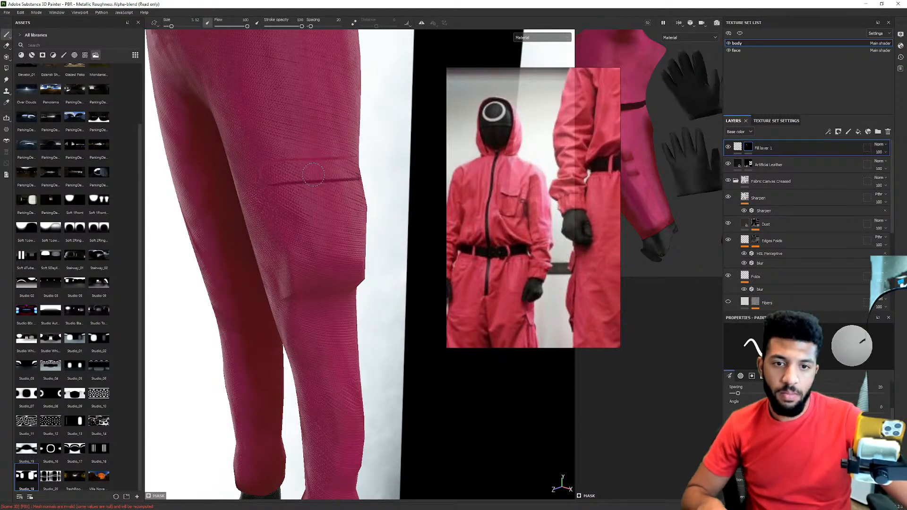
mouse_move(277, 183)
left_mouse_down()
mouse_move(377, 190)
mouse_move(353, 182)
left_mouse_up()
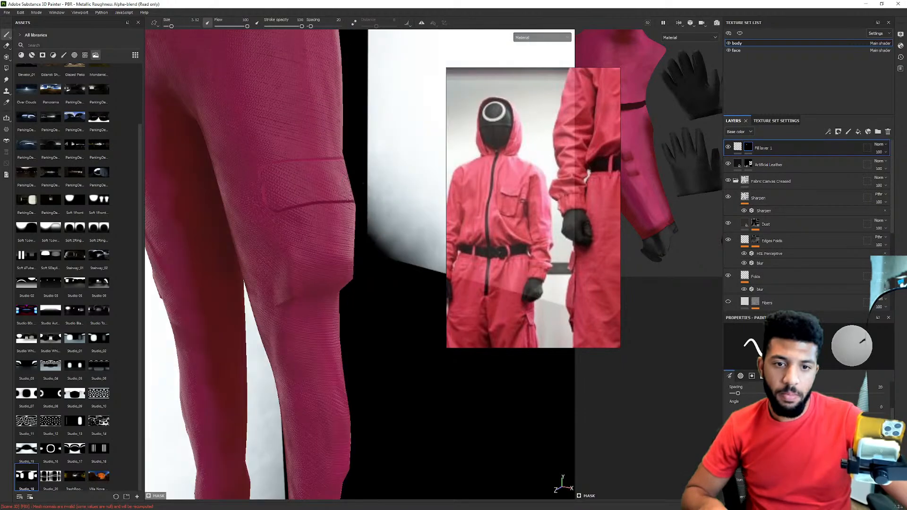
Paint a narrow raised panel with straight strokes down the front side of the same cargo pocket, below its flap.
left_click_drag(304, 229, 267, 196, "alt")
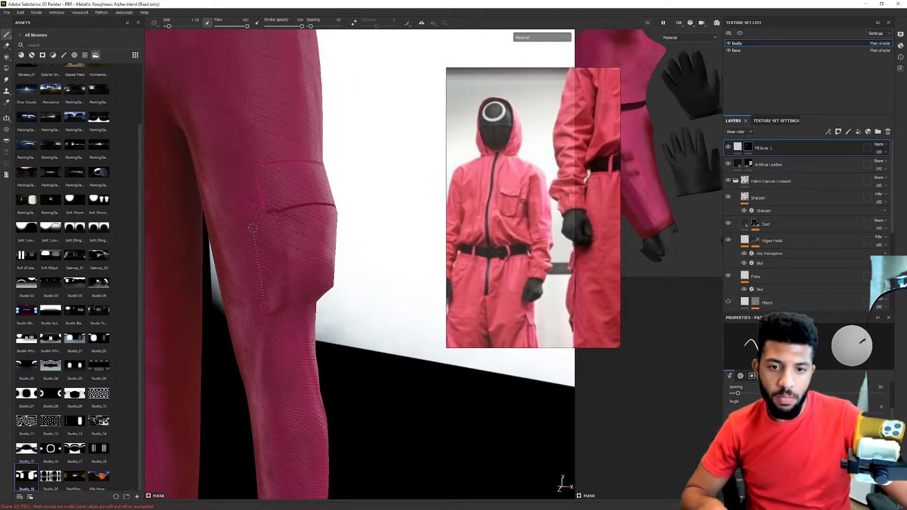
mouse_move(269, 273)
left_mouse_down("alt")
mouse_move(304, 322)
mouse_move(202, 328)
mouse_move(364, 312)
left_mouse_up("alt")
left_click_drag(347, 196, 331, 220, "alt")
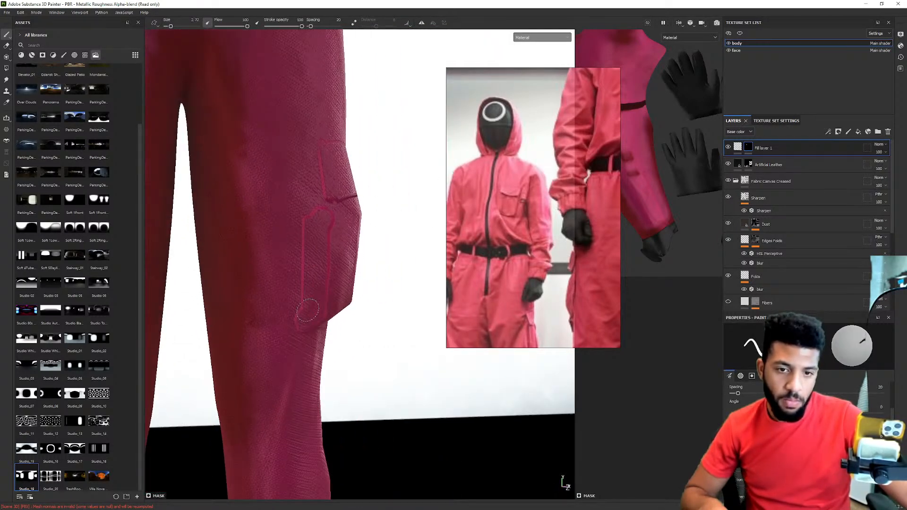
Paint thin straight seam strokes along the lower folds of the other leg's cargo pocket with a small brush.
mouse_move(312, 223)
left_mouse_down("alt")
mouse_move(395, 179)
mouse_move(284, 213)
mouse_move(328, 219)
mouse_move(320, 191)
mouse_move(241, 267)
left_mouse_up("alt")
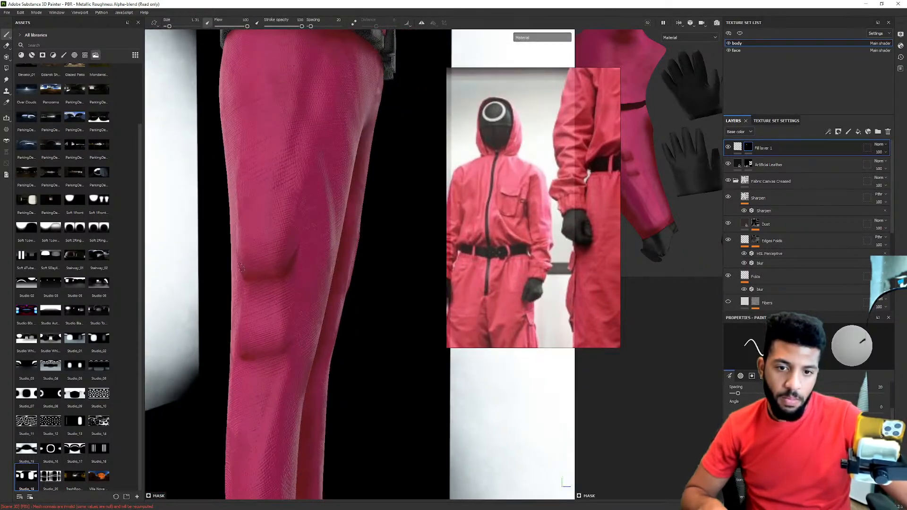
left_click_drag(283, 240, 305, 199, "alt")
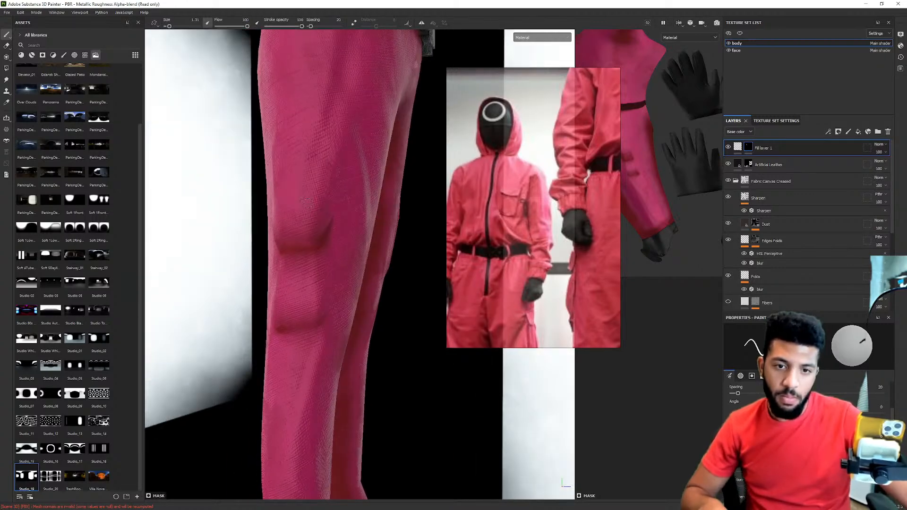
left_click_drag(278, 233, 262, 233, "alt")
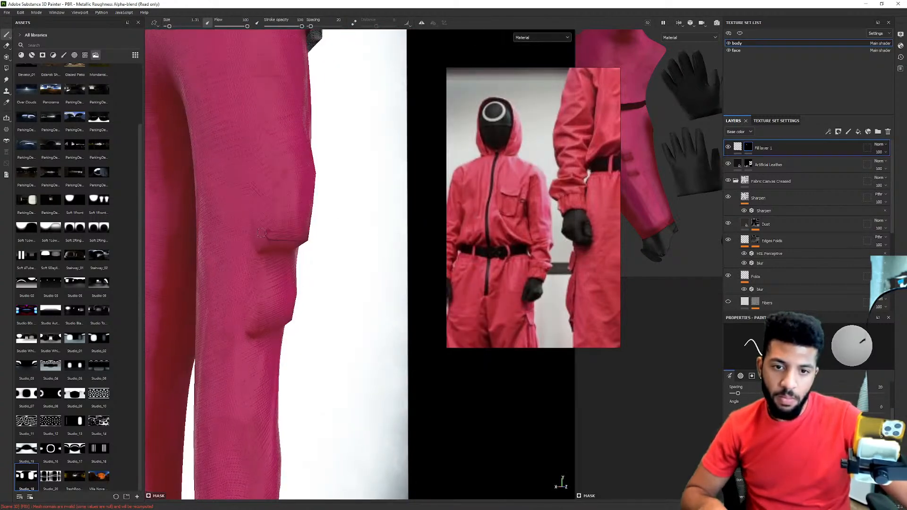
left_click_drag(268, 163, 329, 265, "alt")
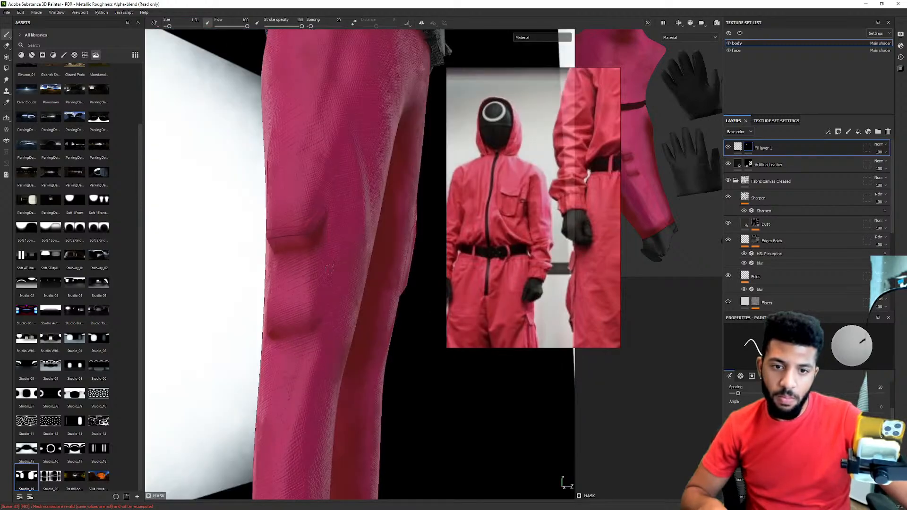
left_click_drag(300, 325, 296, 308, "alt")
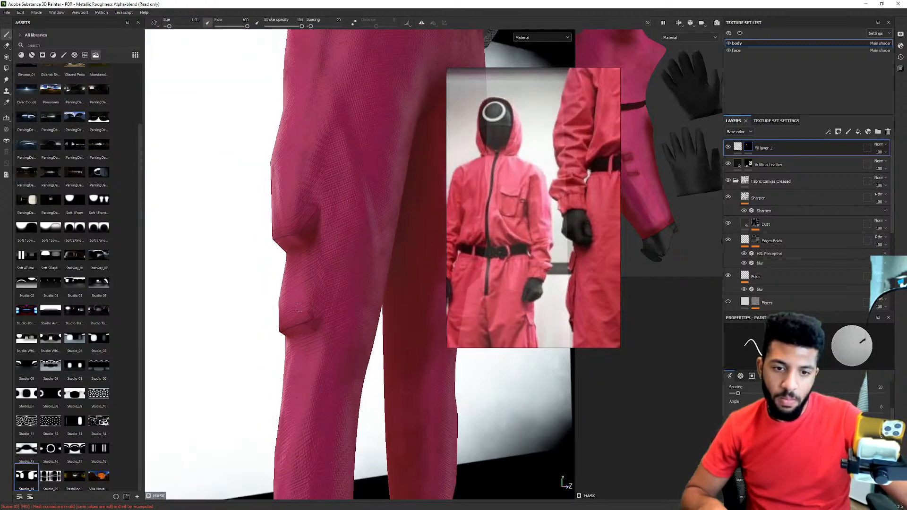
left_click(310, 249, "shift")
Inspect the painted chest and leg pockets from several angles and compare them with the full-body guards in the reference image.
right_click_drag(310, 248, 265, 235, "alt")
middle_click_drag(265, 235, 203, 302, "alt")
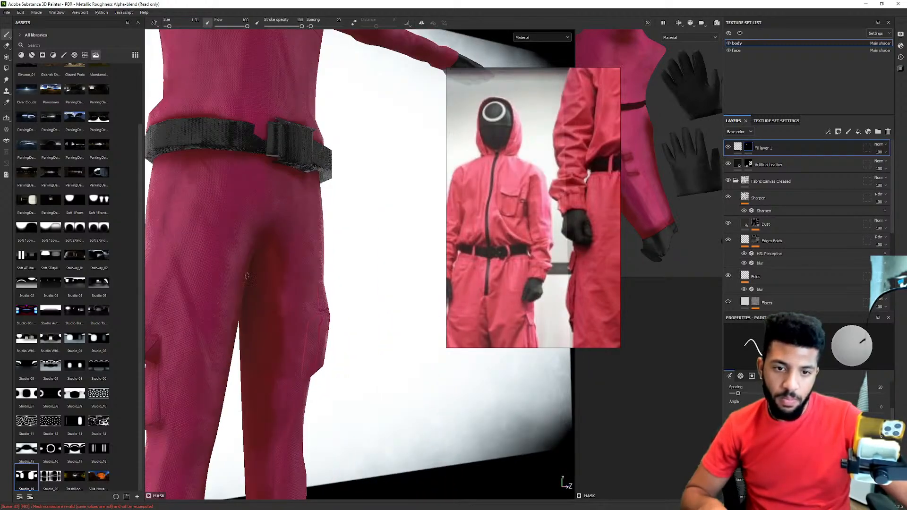
right_click_drag(387, 226, 339, 238, "alt")
left_click_drag(398, 275, 341, 270, "alt")
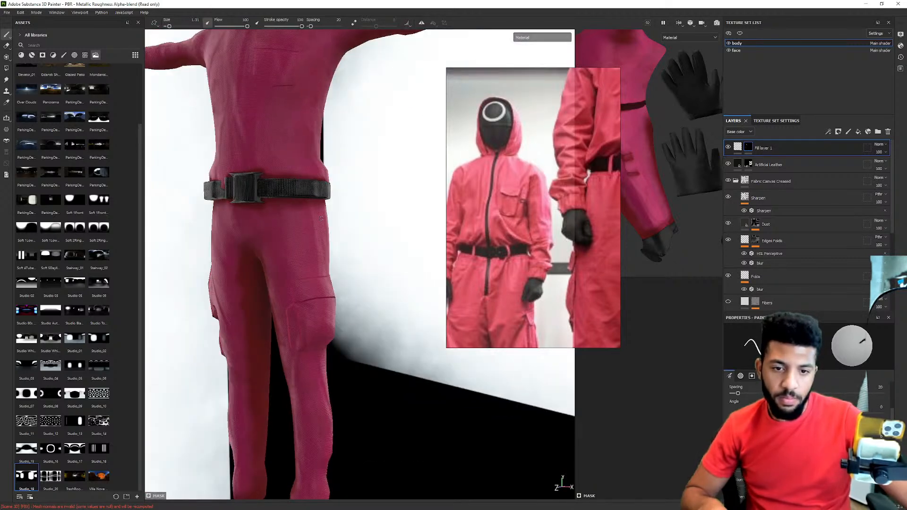
middle_click_drag(272, 236, 292, 314, "alt")
left_click_drag(291, 314, 269, 298, "alt")
middle_click_drag(356, 184, 363, 261, "alt")
right_click_drag(363, 261, 311, 250, "alt")
middle_click_drag(312, 250, 193, 253, "alt")
right_click_drag(192, 253, 266, 220, "alt")
middle_click_drag(266, 220, 416, 182, "alt")
scroll(493, 219, "down", 3)
right_click_drag(295, 179, 350, 163, "alt")
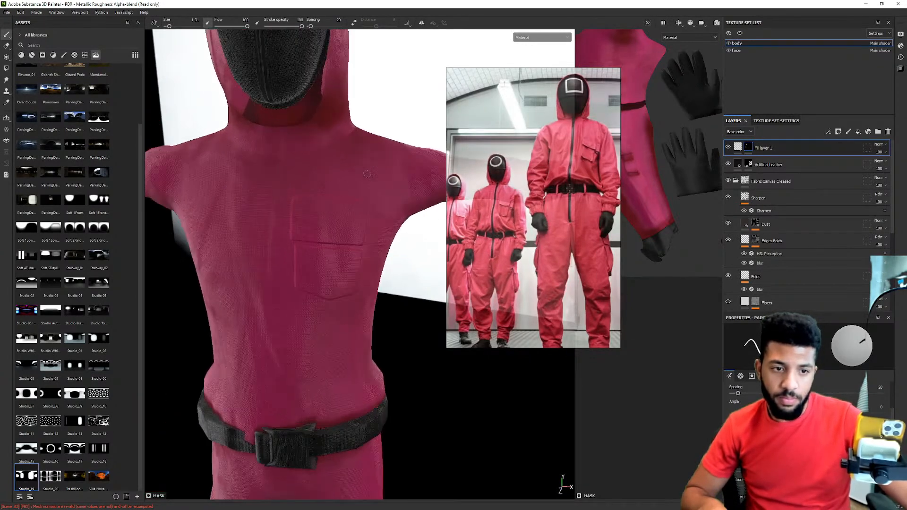
middle_click_drag(313, 217, 317, 152, "alt")
left_click_drag(318, 152, 325, 183, "alt")
middle_click_drag(325, 182, 318, 216, "alt")
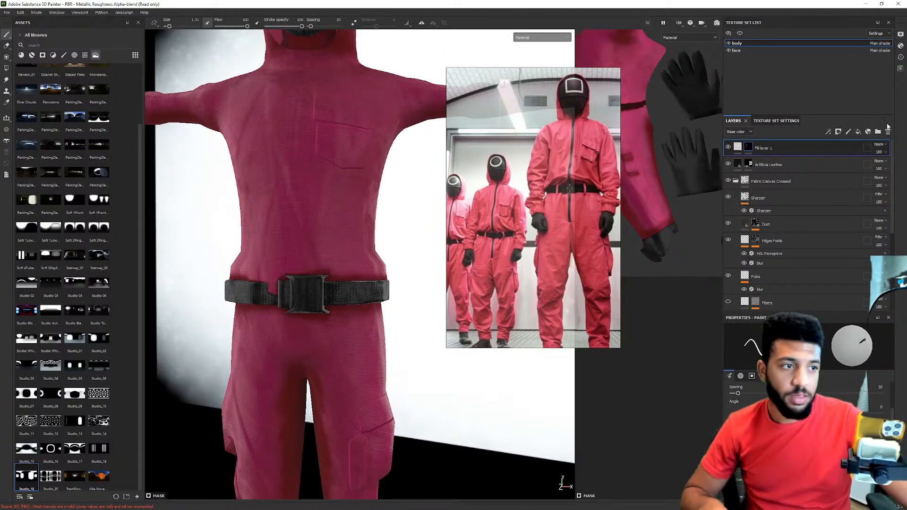
Add another fill layer to the body with a near-black metallic material and give it a black mask.
left_click(861, 133)
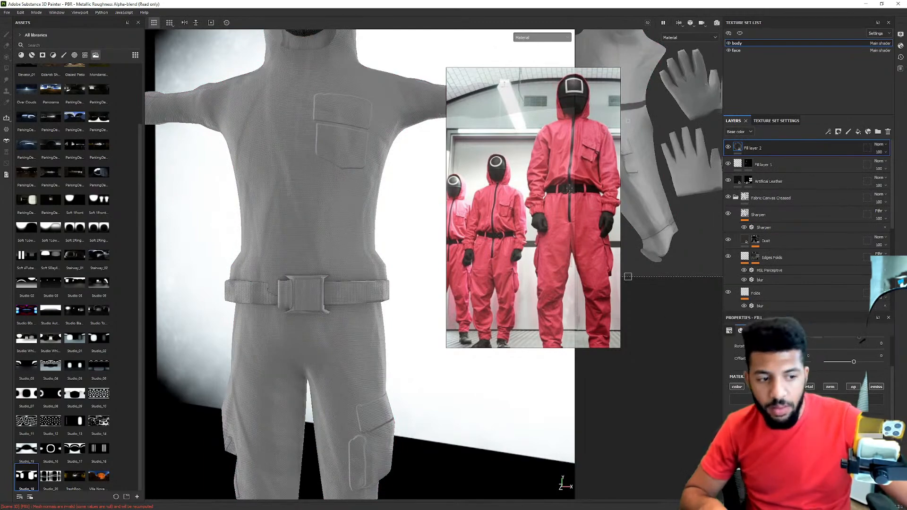
scroll(859, 339, "down", 2)
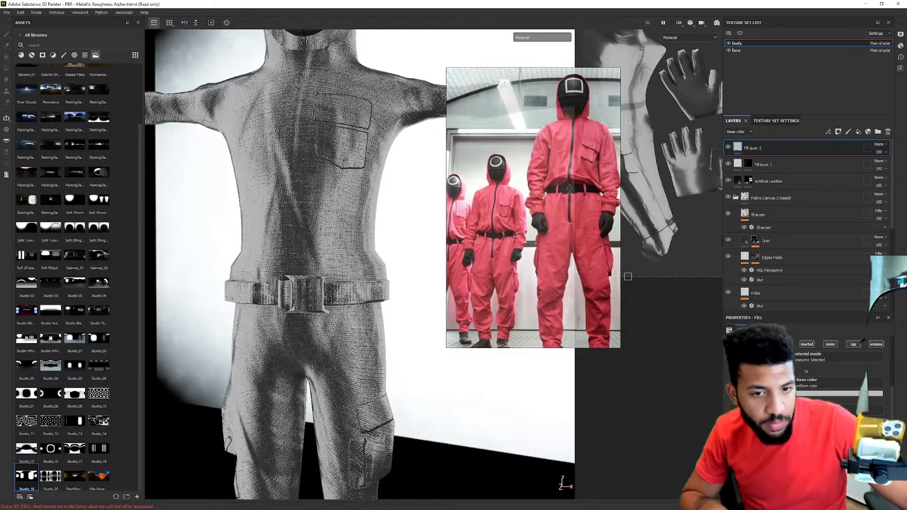
left_click(807, 396)
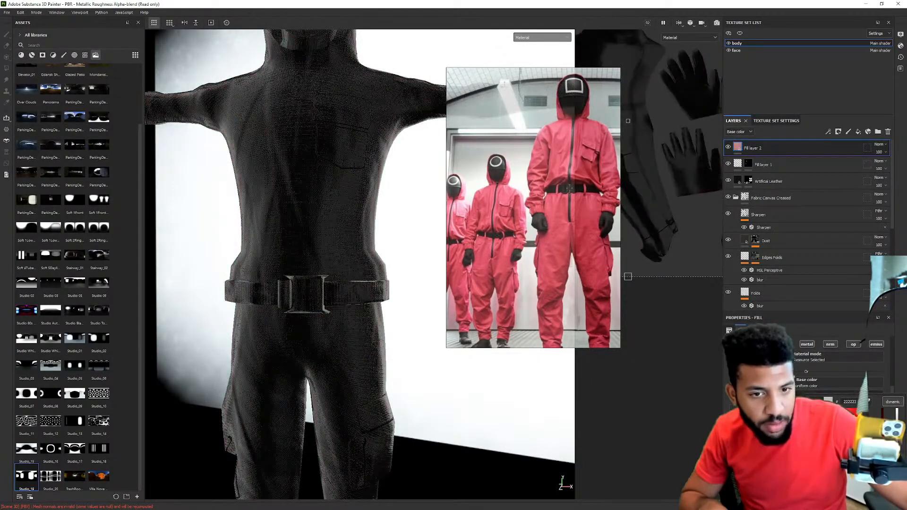
right_click(742, 147)
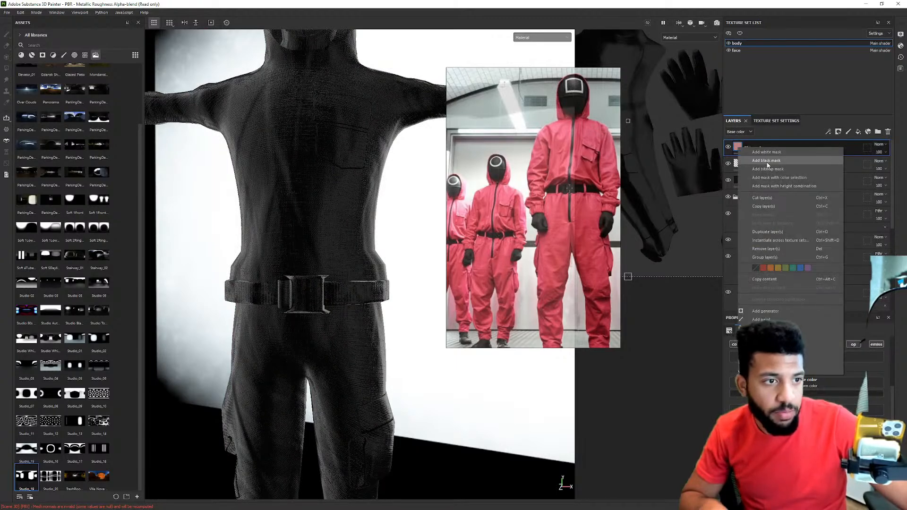
left_click(766, 161)
scroll(338, 64, "up", 3)
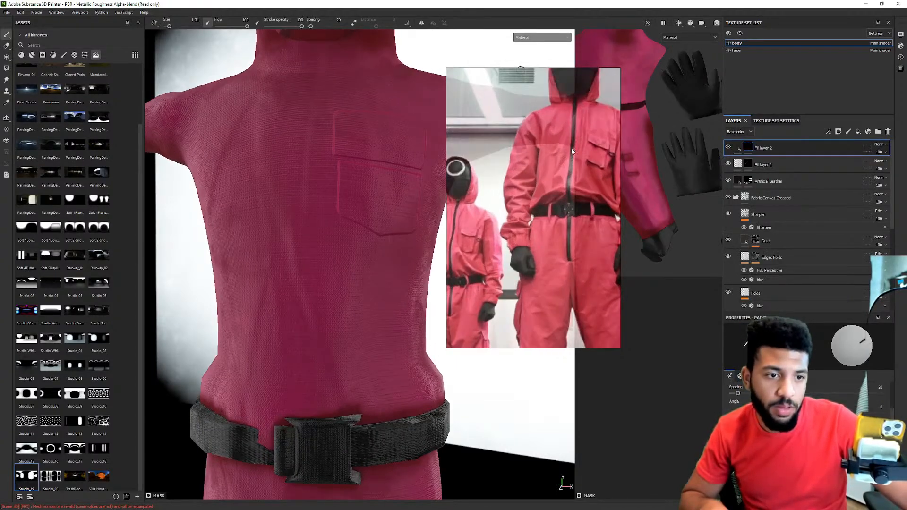
scroll(344, 91, "down", 4)
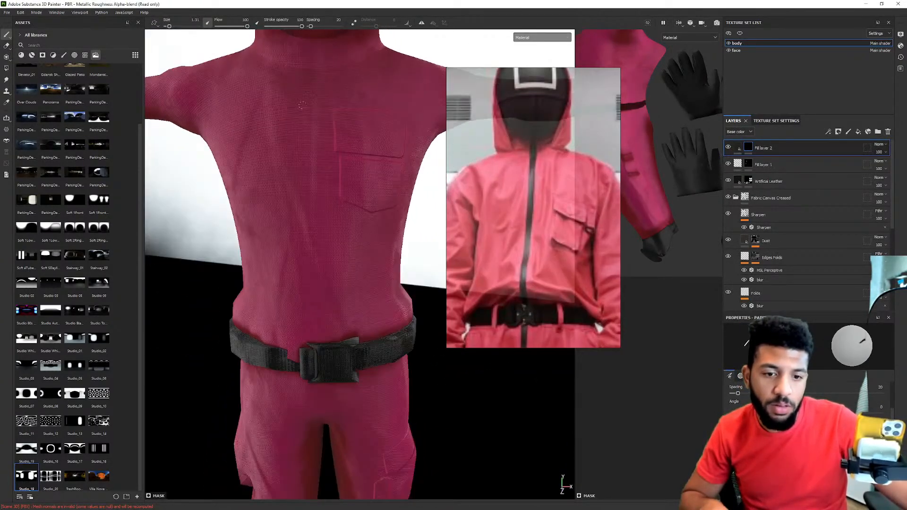
Paint a straight black zipper strip down the centre of the torso, from the collar to the belt buckle.
left_click_drag(303, 81, 312, 357)
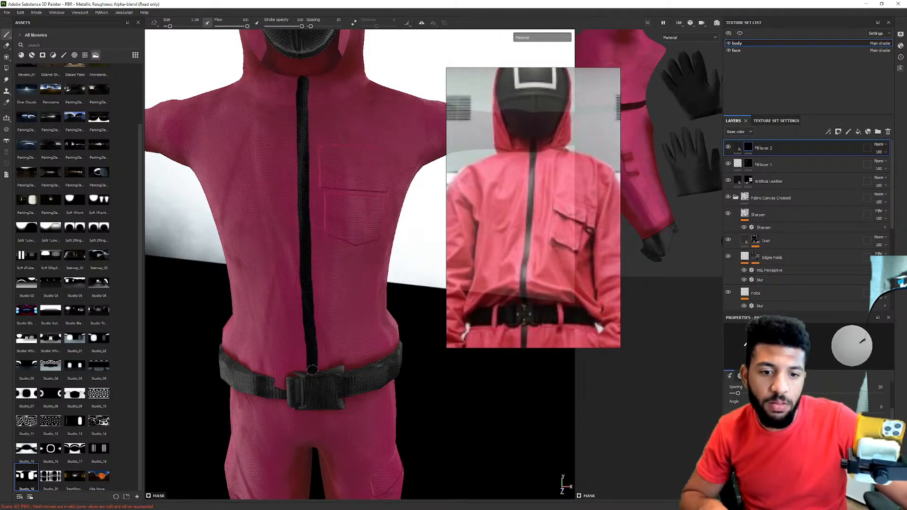
mouse_move(323, 193)
left_mouse_down("alt")
mouse_move(296, 141)
mouse_move(305, 100)
mouse_move(246, 120)
mouse_move(323, 163)
mouse_move(273, 208)
mouse_move(289, 203)
mouse_move(280, 177)
left_mouse_up("alt")
scroll(319, 88, "up", 3)
scroll(323, 166, "up", 2)
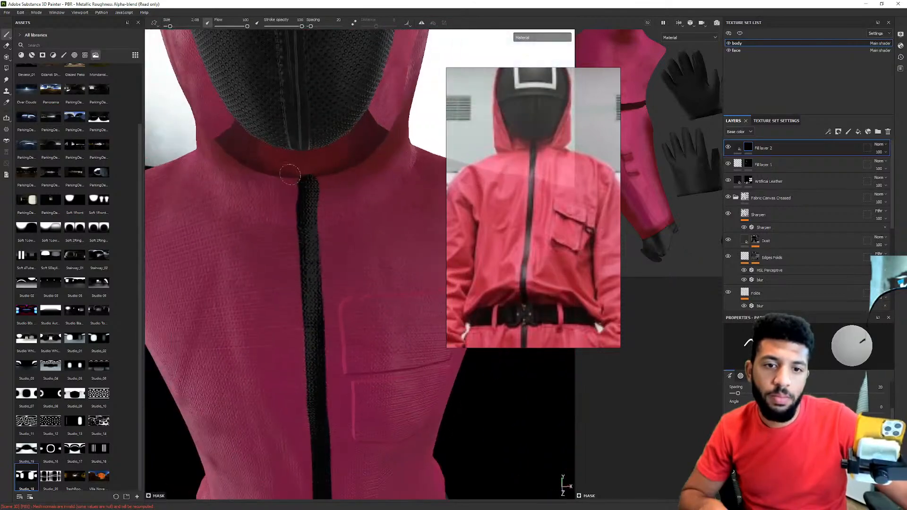
Erase the stray black paint inside the collar at the upper end of the zipper strip.
left_click(7, 45)
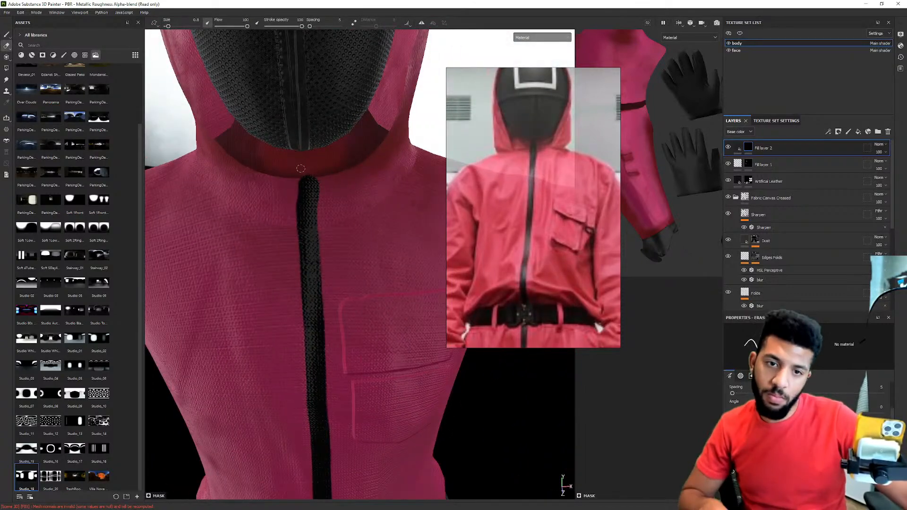
mouse_move(328, 170)
left_mouse_down("alt")
mouse_move(314, 173)
mouse_move(378, 193)
left_mouse_up("alt")
scroll(294, 176, "up", 4)
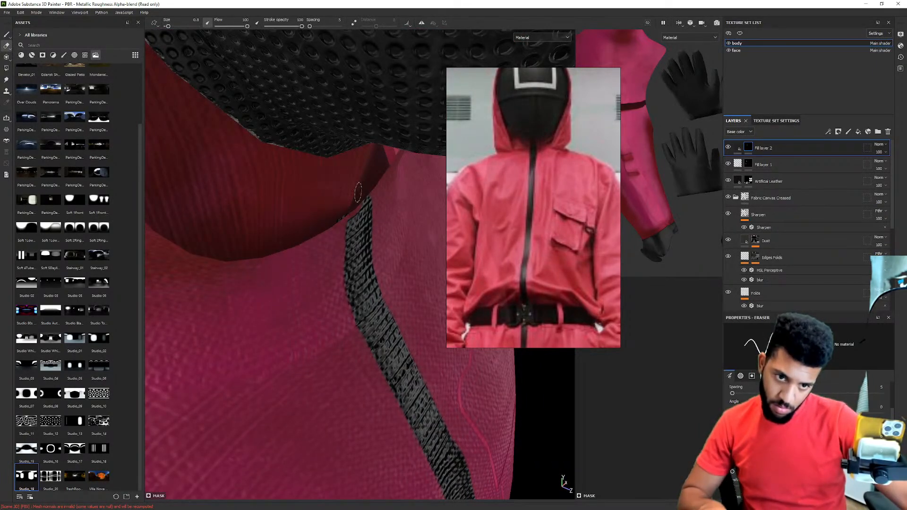
left_click_drag(351, 199, 345, 202, "alt")
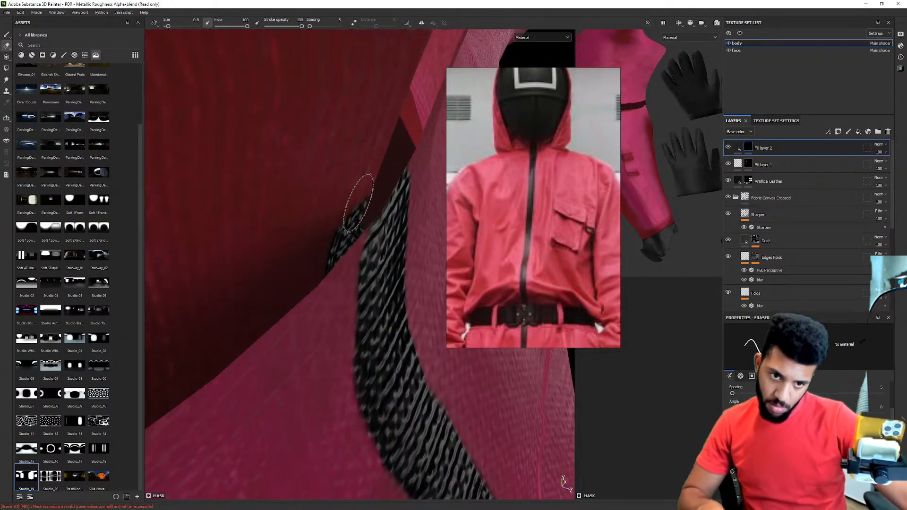
left_click_drag(297, 239, 187, 210, "alt")
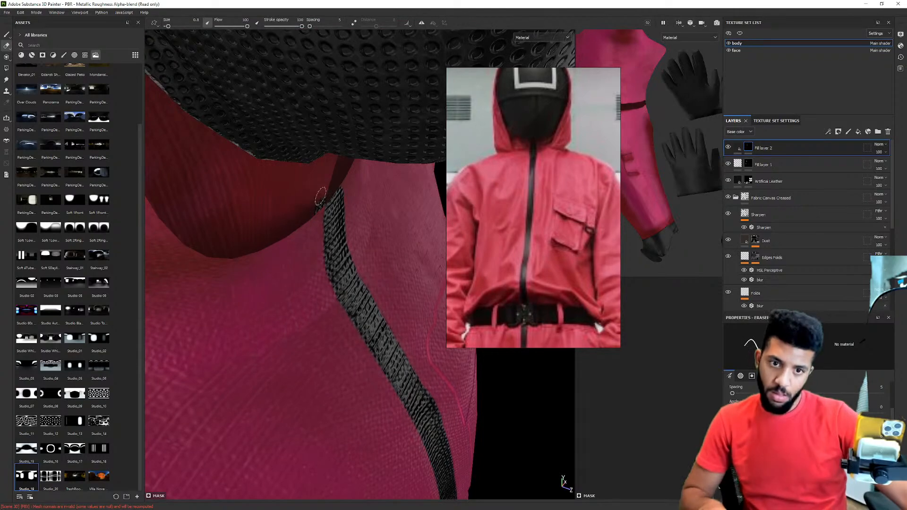
right_click_drag(293, 206, 142, 203, "alt")
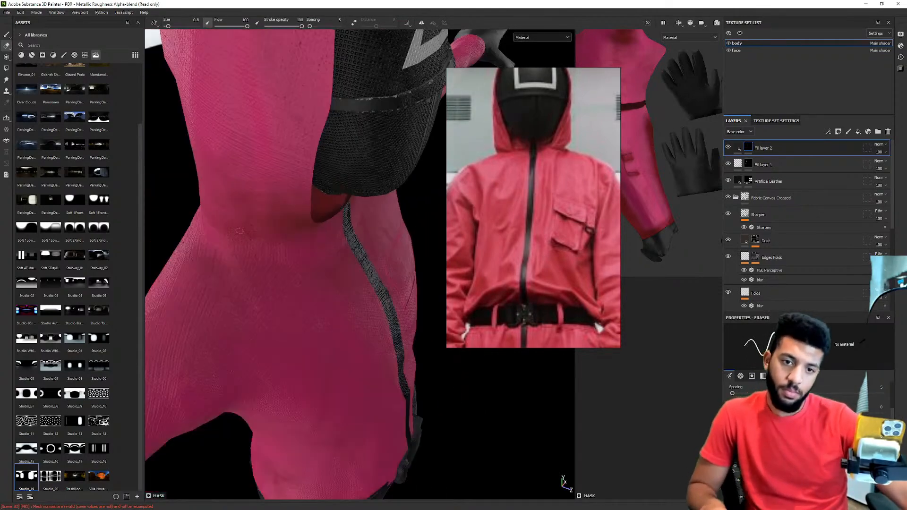
left_click_drag(397, 227, 288, 269, "alt")
right_click_drag(287, 268, 43, 268, "alt")
middle_click_drag(322, 253, 318, 179, "alt")
left_click_drag(283, 277, 327, 250, "alt")
middle_click_drag(327, 250, 326, 166, "alt")
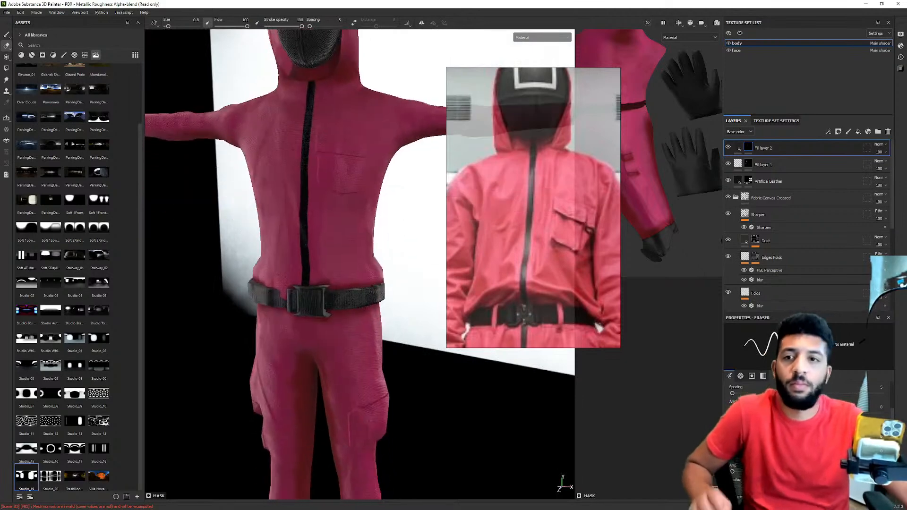
Continue the black zipper strip in a straight line from under the belt buckle down to the crotch.
left_click(6, 35)
left_click_drag(542, 274, 542, 156)
middle_click_drag(321, 369, 325, 266, "alt")
right_click_drag(350, 260, 390, 255, "alt")
left_click_drag(338, 236, 383, 182, "alt")
mouse_move(313, 195)
left_mouse_down()
mouse_move(304, 291)
mouse_move(310, 206)
mouse_move(302, 291)
mouse_move(286, 288)
mouse_move(314, 230)
left_mouse_up()
key("ctrl+z")
key("ctrl+z")
key("ctrl+z")
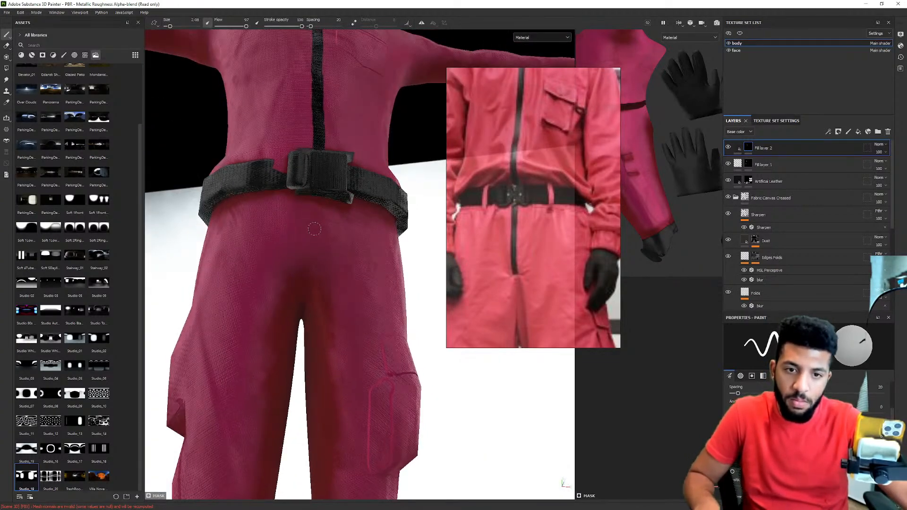
left_click(306, 300, "shift")
Raise the height of the black zipper strip's fill layer to about 0.17.
mouse_move(305, 301)
left_mouse_down("alt")
mouse_move(259, 302)
mouse_move(276, 345)
left_mouse_up("alt")
right_click_drag(276, 345, 234, 151, "alt")
mouse_move(233, 151)
middle_mouse_down("alt")
mouse_move(191, 340)
mouse_move(228, 243)
middle_mouse_up("alt")
right_click_drag(229, 243, 198, 238, "alt")
left_click_drag(199, 238, 277, 232, "alt")
right_click_drag(277, 231, 333, 210, "alt")
left_click_drag(333, 210, 293, 174, "alt")
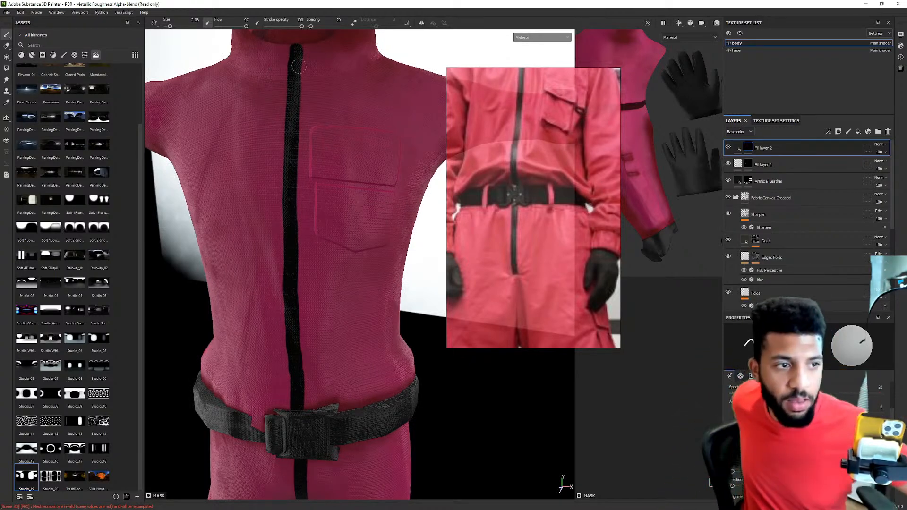
left_click(741, 147)
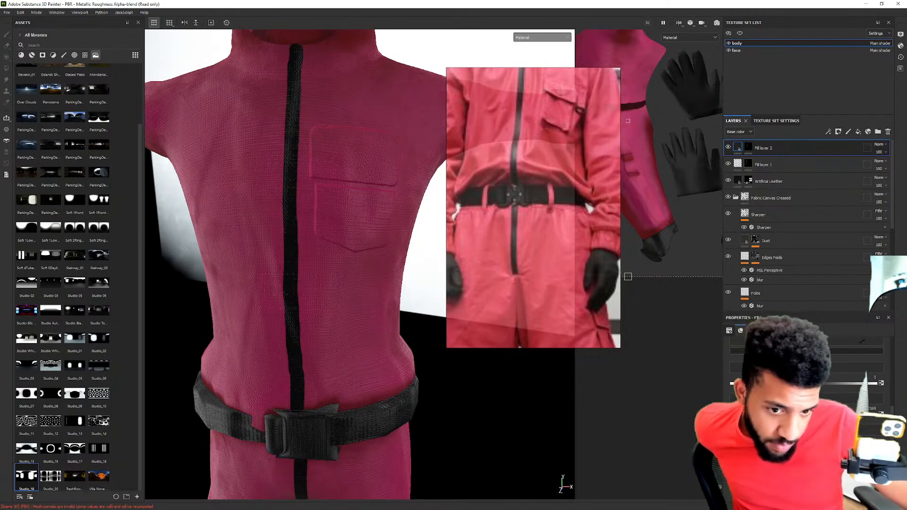
mouse_move(804, 383)
left_mouse_down()
mouse_move(787, 383)
mouse_move(816, 383)
left_mouse_up()
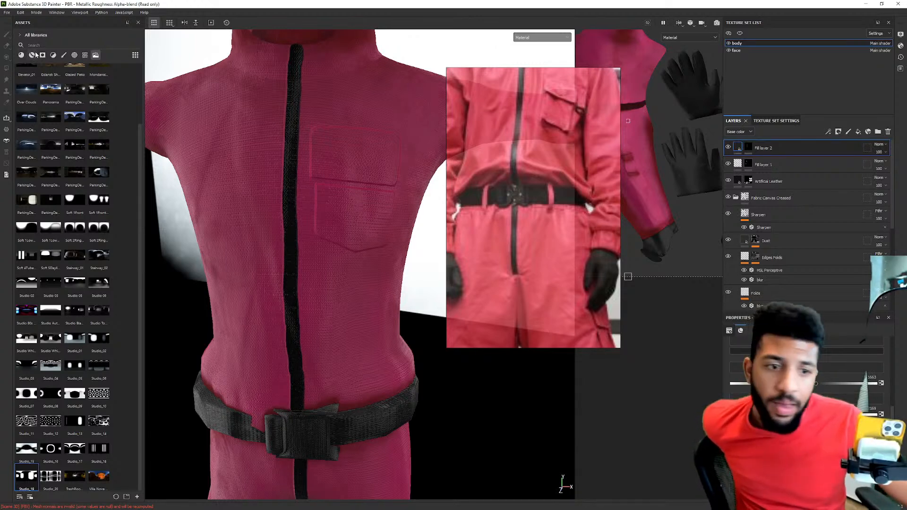
Search all asset types for "zip" and choose the Zipper brush.
left_click(57, 45)
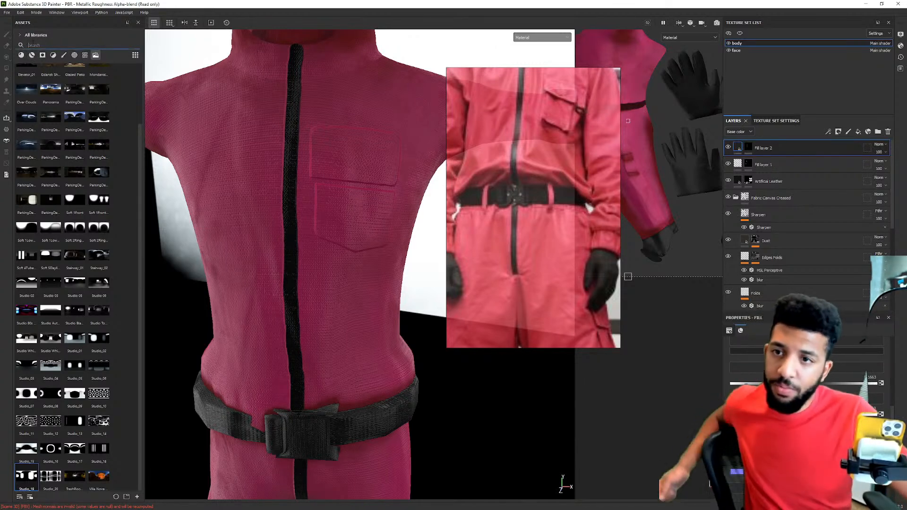
type("zip")
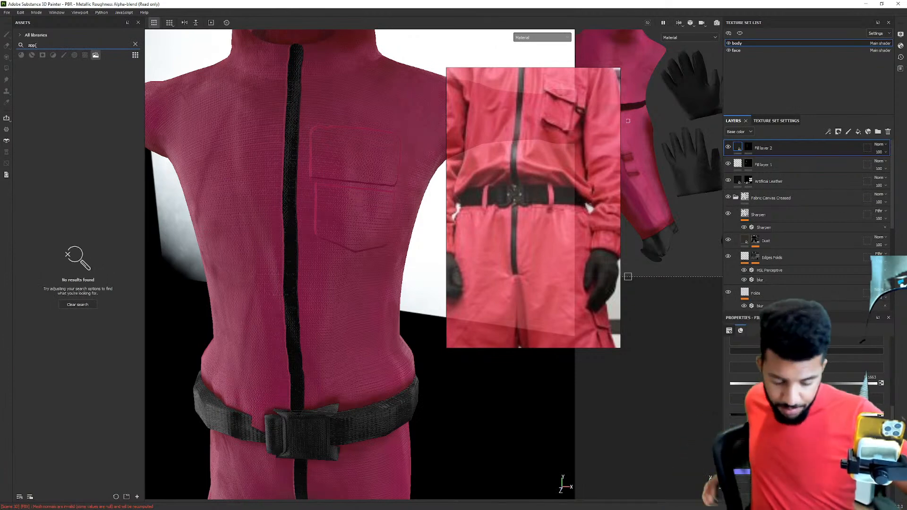
left_click(96, 55)
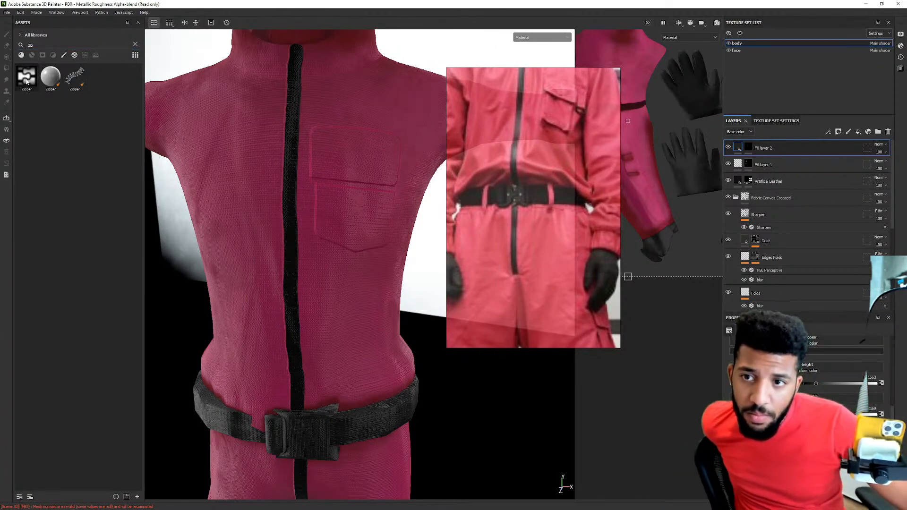
left_click(80, 80)
left_click(344, 193)
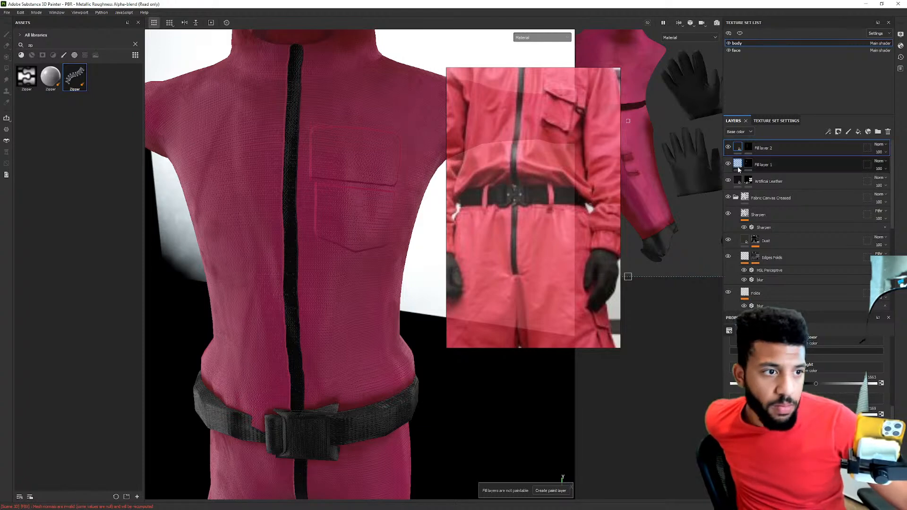
left_click(859, 132)
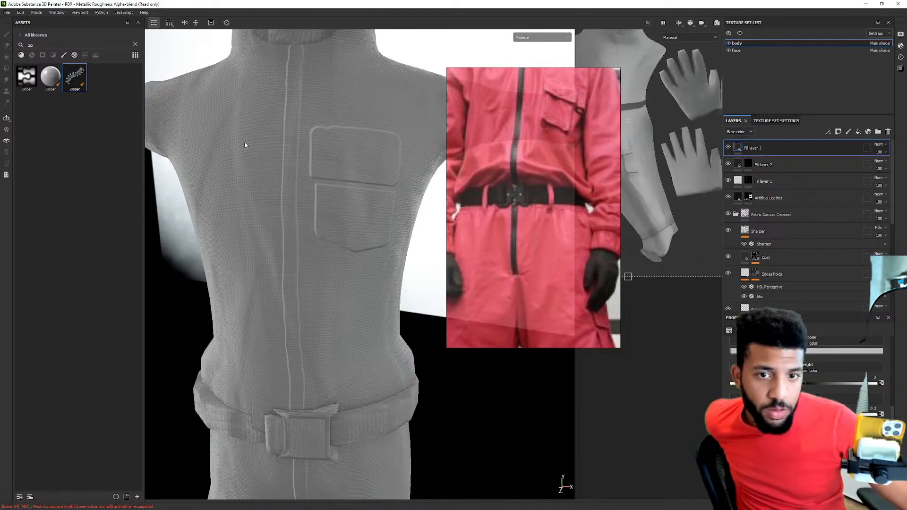
left_click(282, 168)
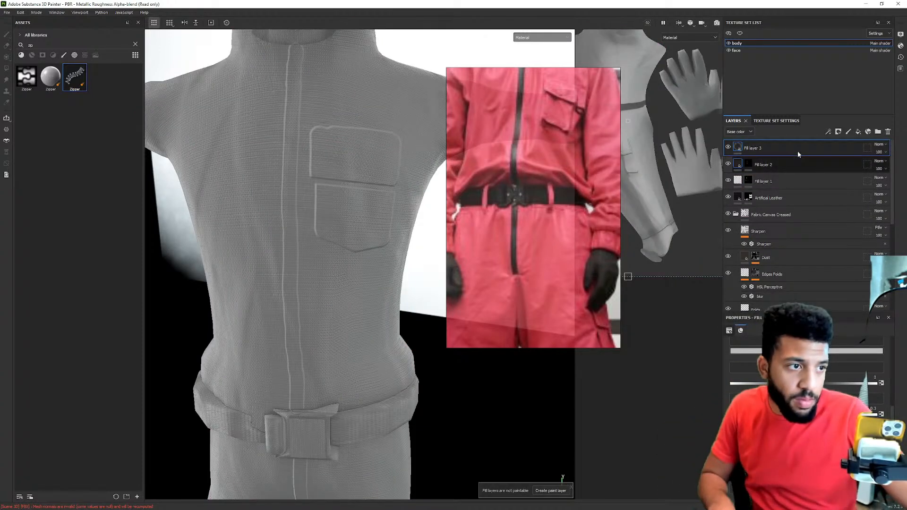
key("ctrl+z")
Add a paint layer above the zipper strip's fill layer and load the Zipper brush for it.
left_click(848, 132)
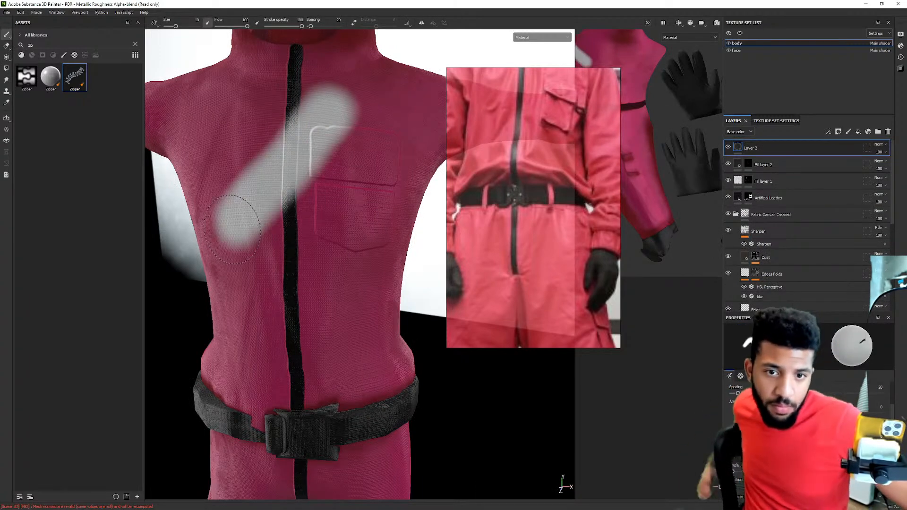
left_click(76, 78)
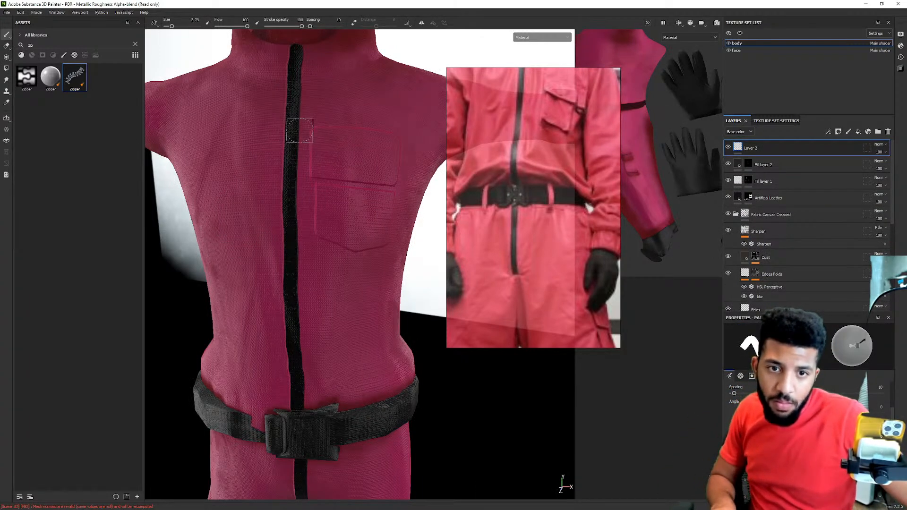
Try straight and freehand Zipper brush strokes down the torso at different brush sizes.
left_click_drag(320, 116, 333, 242)
key("ctrl+z")
left_click(296, 54)
left_click(294, 404, "shift")
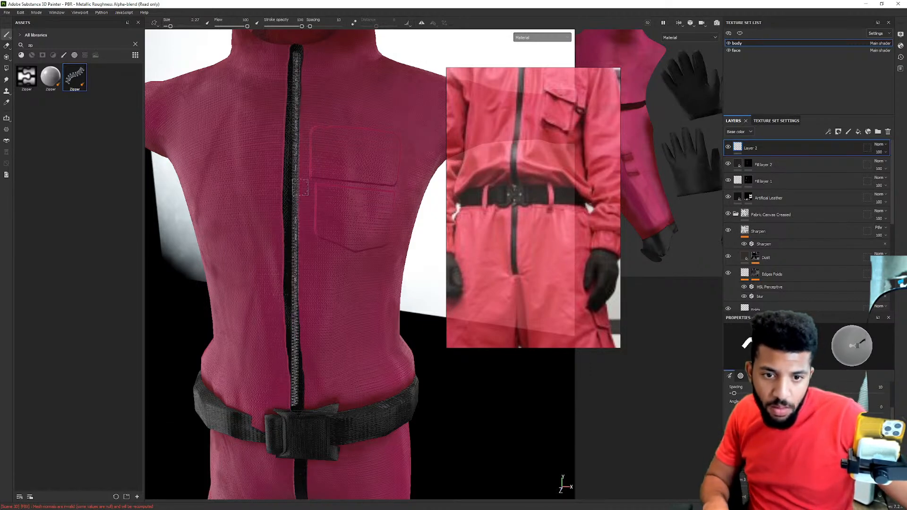
key("ctrl+z")
left_click_drag(296, 53, 290, 281)
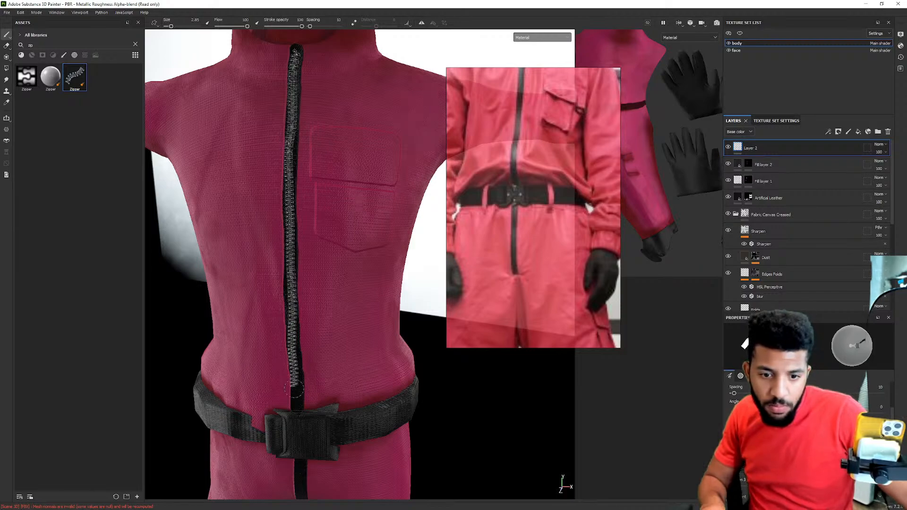
scroll(298, 409, "up", 5)
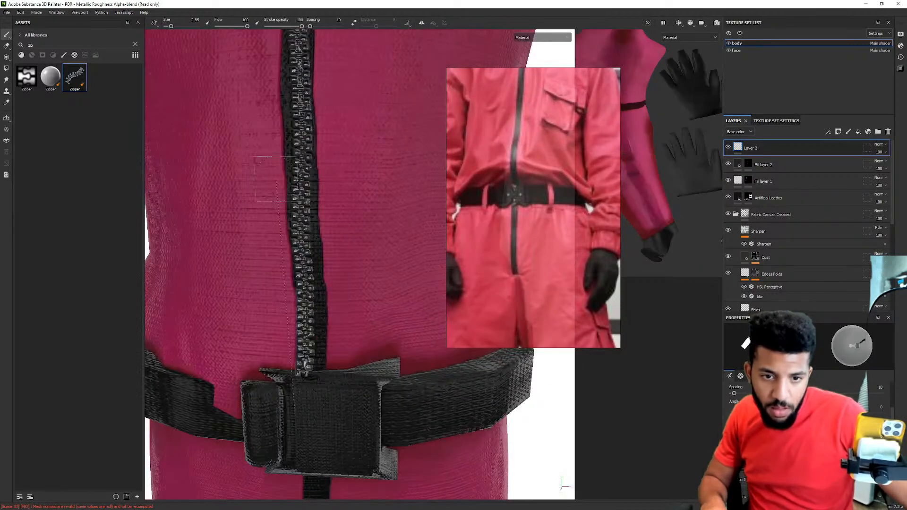
scroll(304, 160, "down", 5)
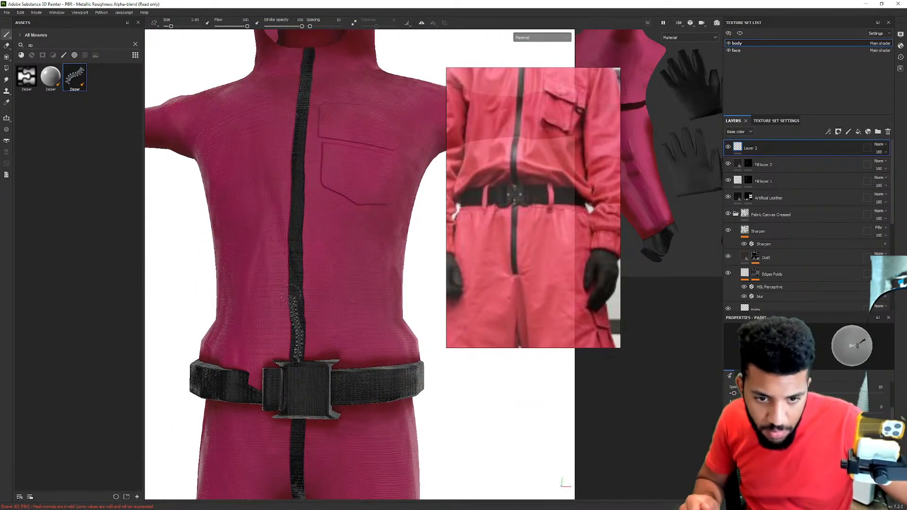
Turn on Lazy Mouse and paint zipper teeth along the black strip, between belt buckle and collar and from the belt to the crotch.
left_click(353, 24)
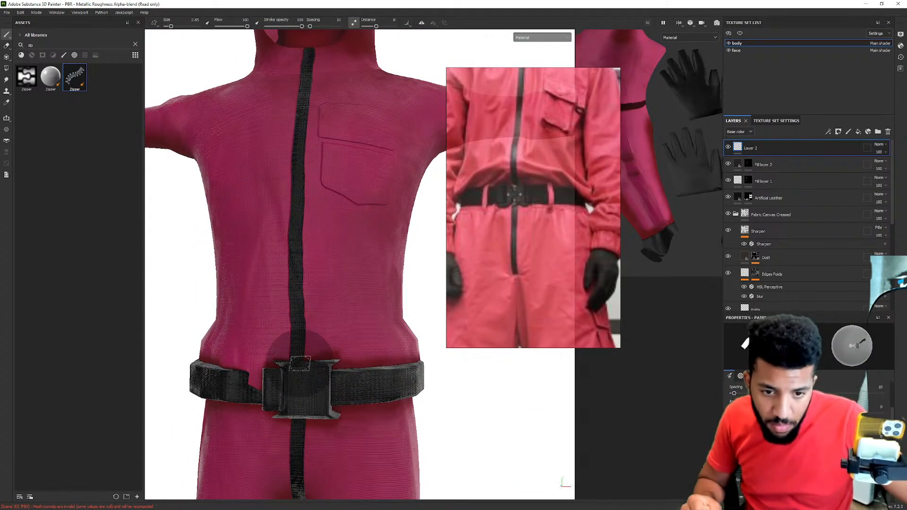
mouse_move(295, 316)
left_mouse_down()
mouse_move(293, 218)
mouse_move(308, 65)
left_mouse_up()
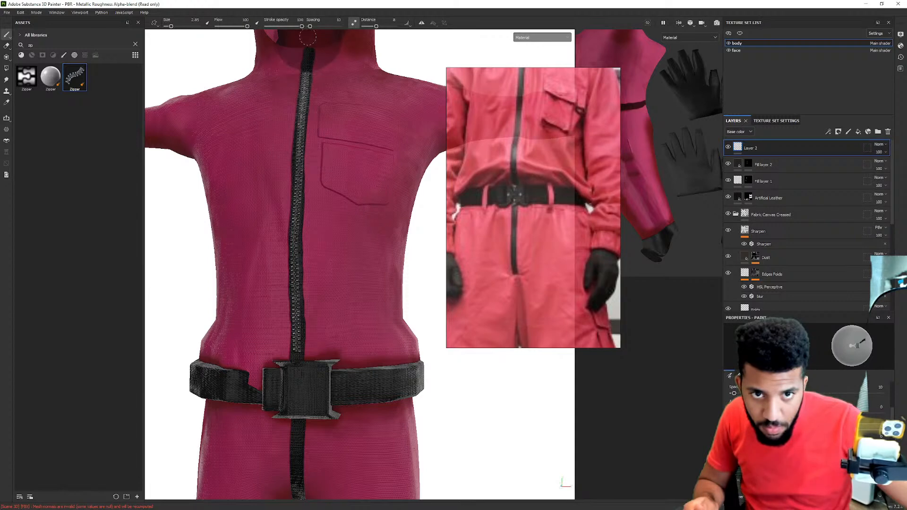
middle_click_drag(298, 394, 312, 153, "alt")
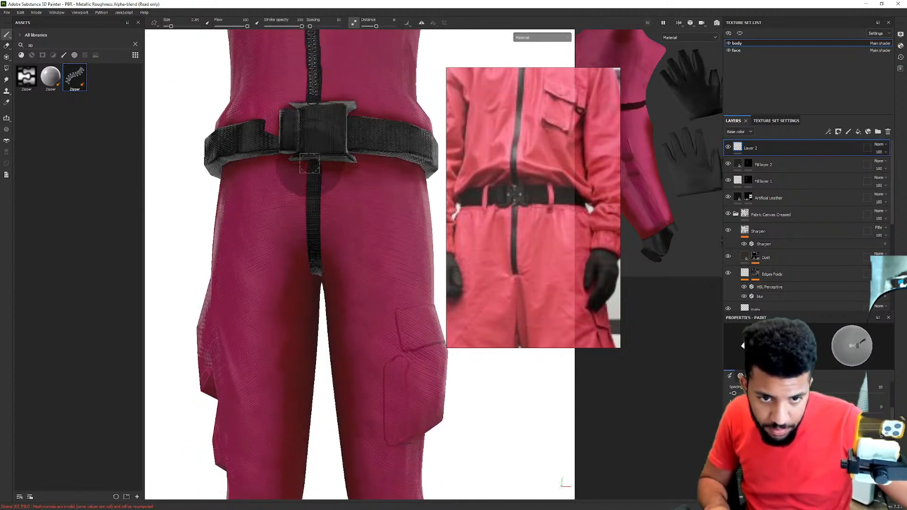
mouse_move(314, 162)
left_mouse_down()
mouse_move(302, 262)
mouse_move(326, 298)
mouse_move(320, 229)
left_mouse_up()
scroll(333, 130, "up", 6)
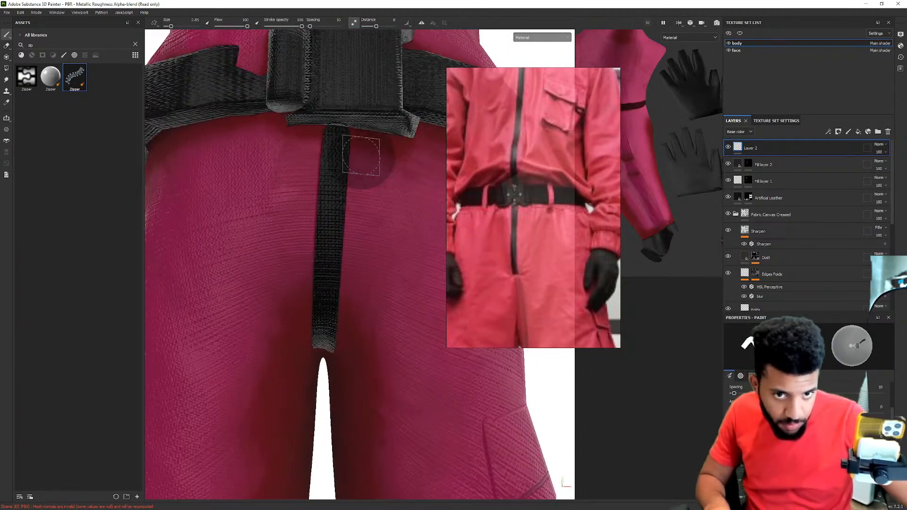
left_click_drag(334, 126, 322, 352)
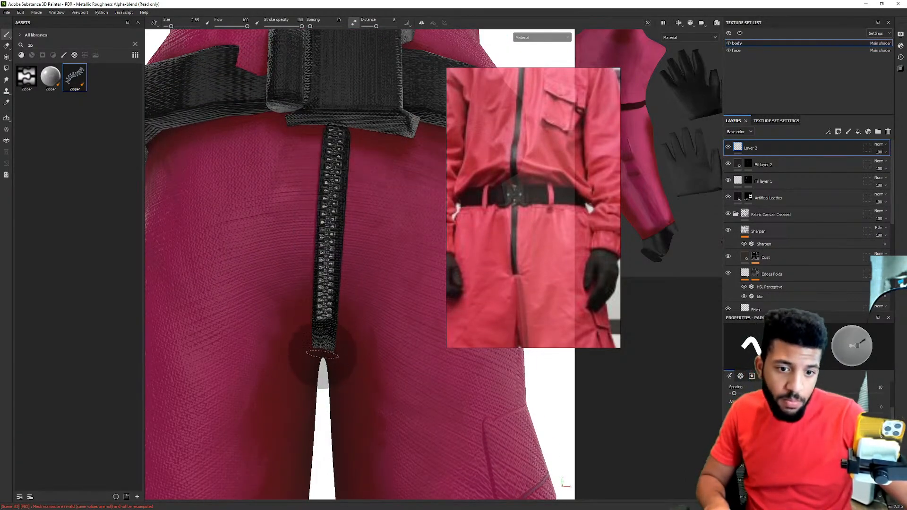
Inspect the zipper teeth above and below the belt buckle at close range and under rotated lighting.
scroll(323, 362, "down", 4)
scroll(342, 323, "up", 5)
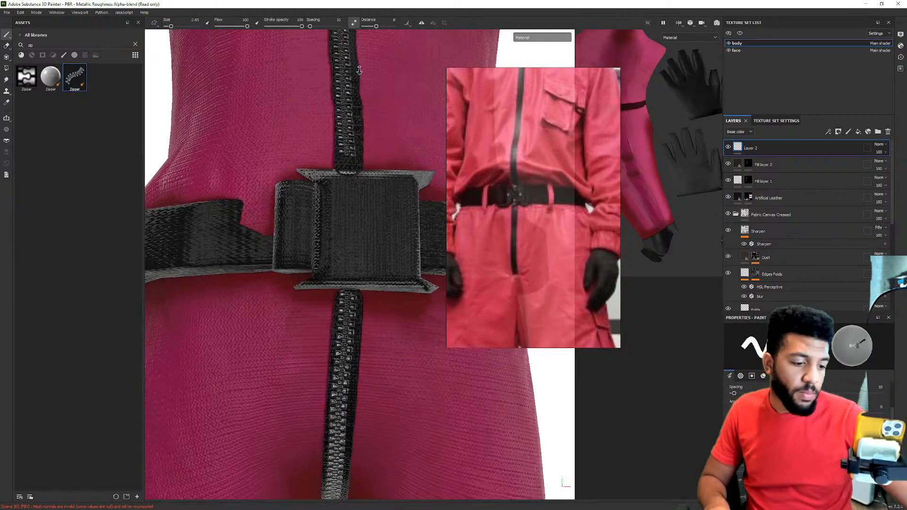
left_click_drag(342, 324, 289, 302, "alt")
right_click_drag(288, 303, 344, 273, "shift")
middle_click_drag(345, 273, 356, 247, "alt")
middle_click_drag(407, 453, 406, 269, "alt")
right_click_drag(407, 269, 427, 3, "alt")
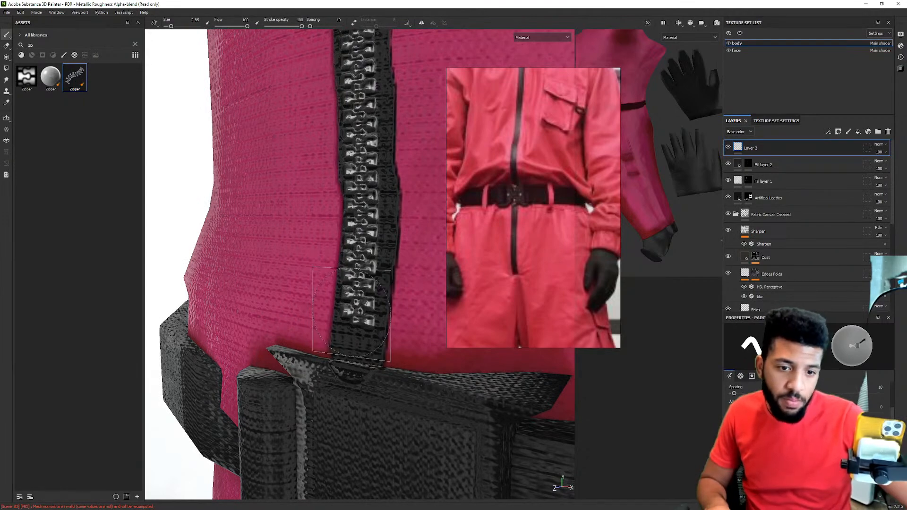
Extend the zipper teeth over the bare upper end of the strip at the collar.
left_click_drag(362, 333, 345, 331, "alt")
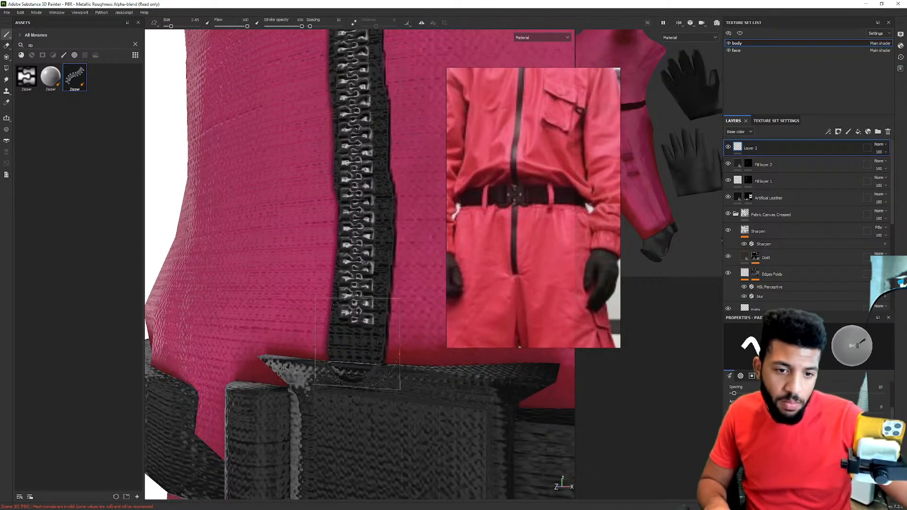
scroll(365, 286, "down", 5)
middle_click_drag(308, 304, 307, 231, "alt")
scroll(307, 231, "up", 5)
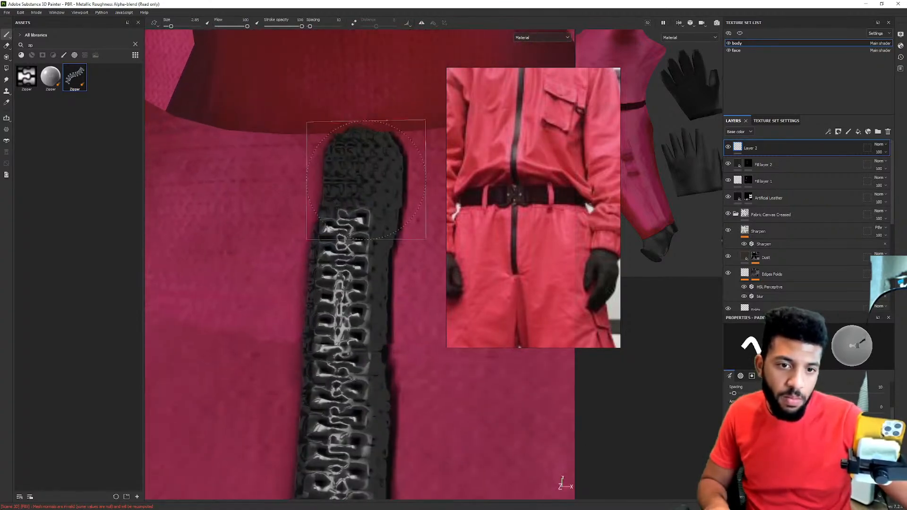
scroll(351, 138, "down", 5)
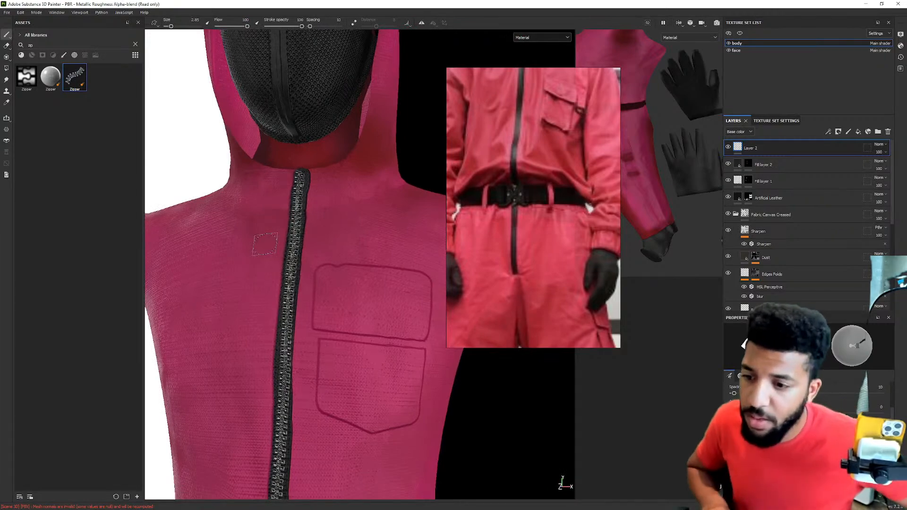
scroll(262, 249, "down", 2)
left_click_drag(235, 211, 312, 203, "alt")
scroll(276, 207, "down", 2)
scroll(330, 212, "up", 2)
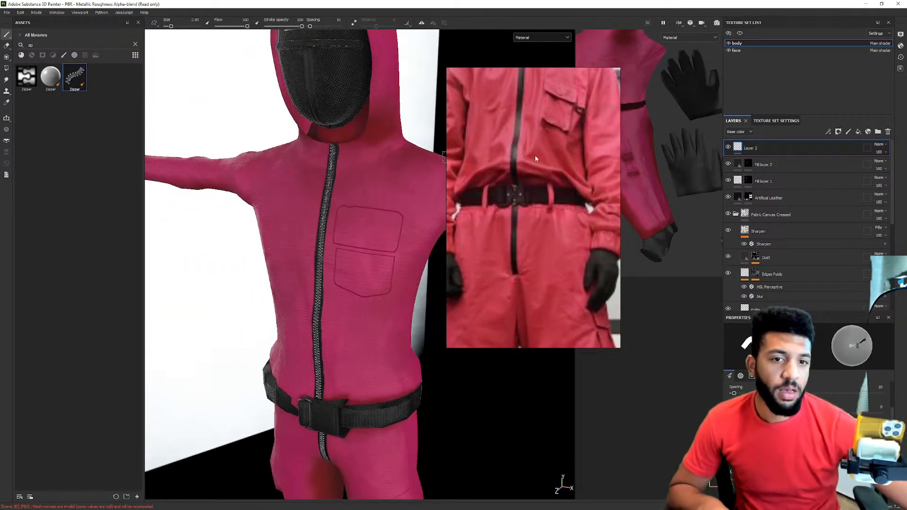
Undo the two horizontal zipper test strokes painted across the waist.
scroll(545, 148, "down", 2)
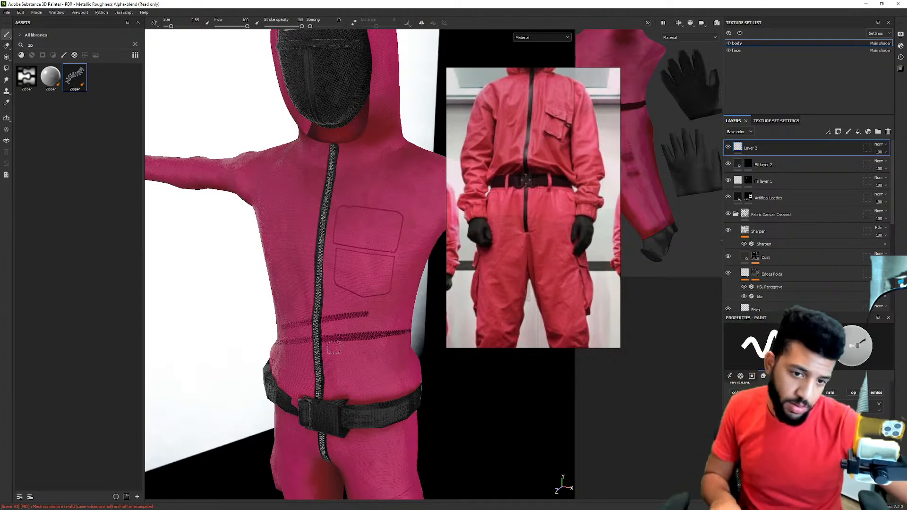
key("ctrl+z")
key("ctrl+z")
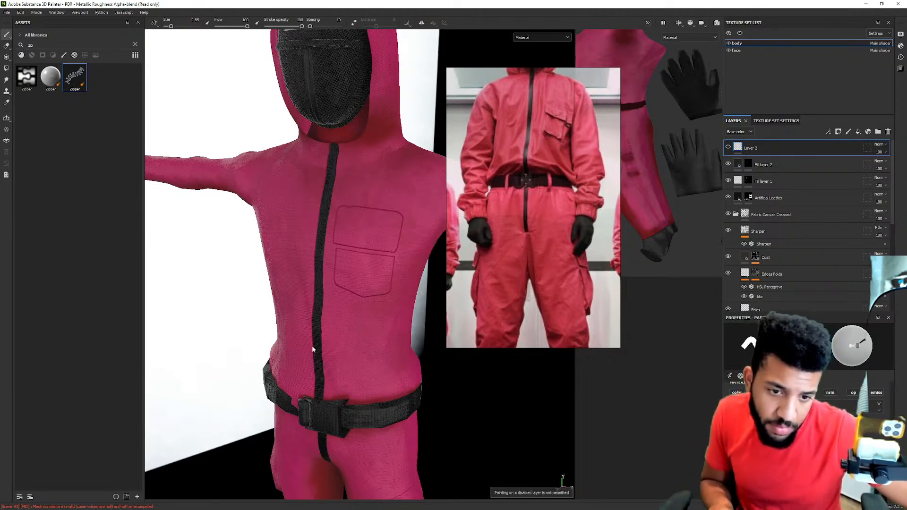
Hide Layer 2 with the existing zipper teeth and add a new empty paint layer above it.
left_click(738, 147)
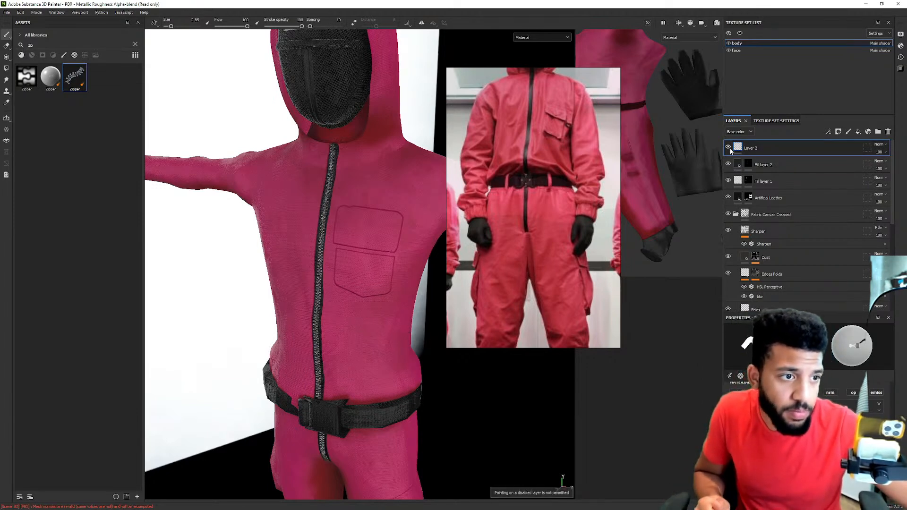
left_click(848, 132)
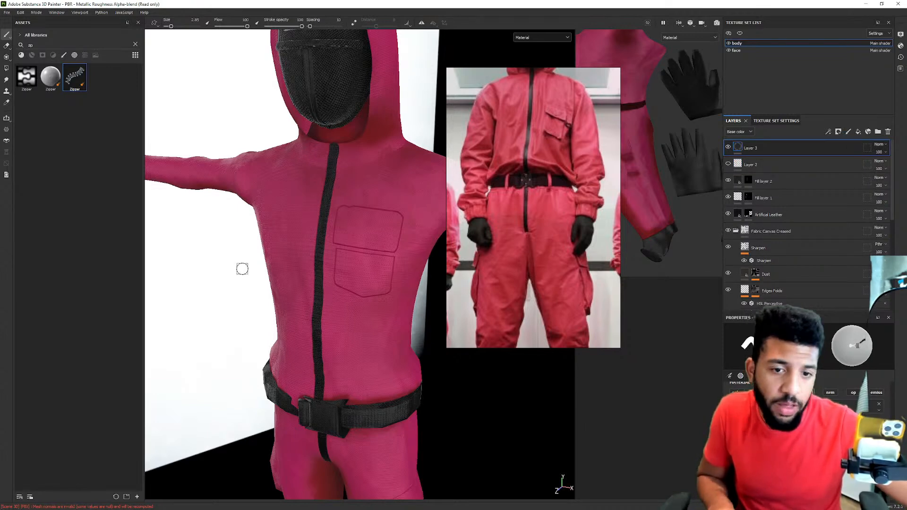
Try short zipper teeth strokes over the black strip at chest height on the new layer, undoing each one.
scroll(242, 265, "up", 6)
mouse_move(303, 154)
left_mouse_down()
mouse_move(312, 222)
mouse_move(307, 348)
left_mouse_up()
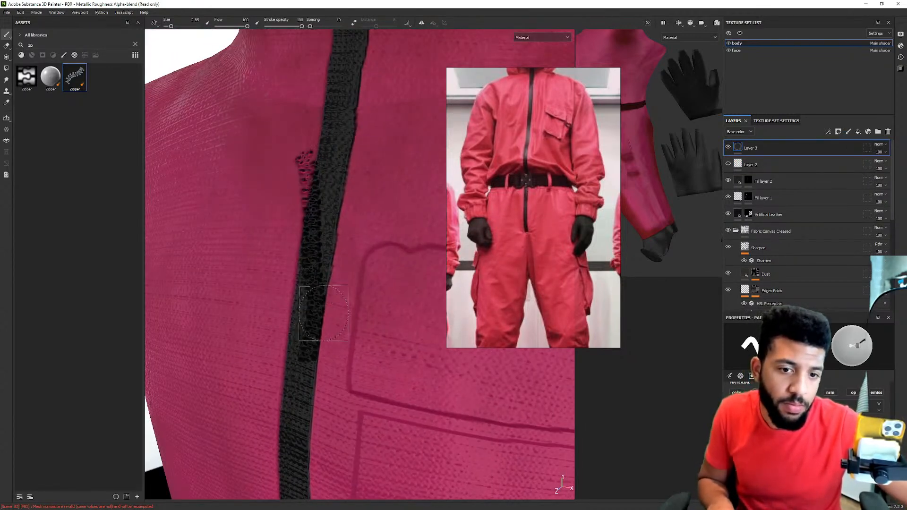
key("ctrl+z")
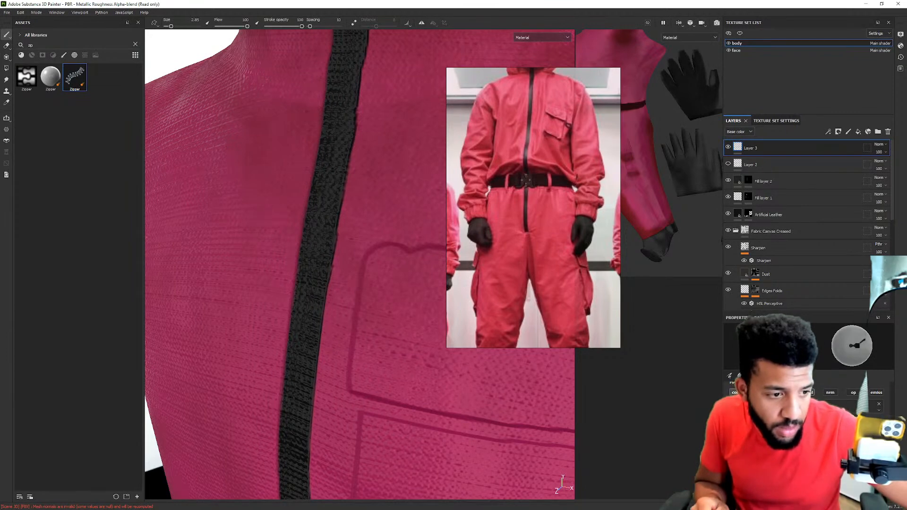
left_click_drag(313, 181, 300, 373)
key("ctrl+z")
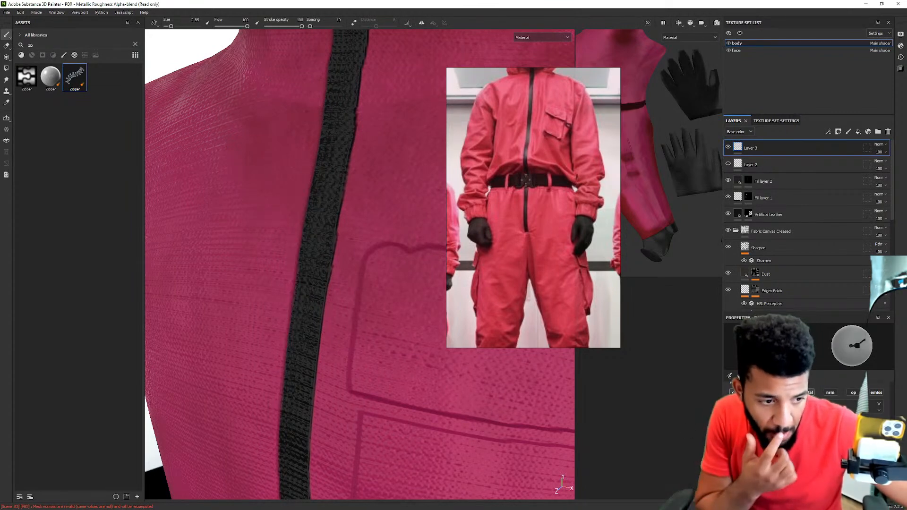
left_click_drag(299, 194, 312, 320)
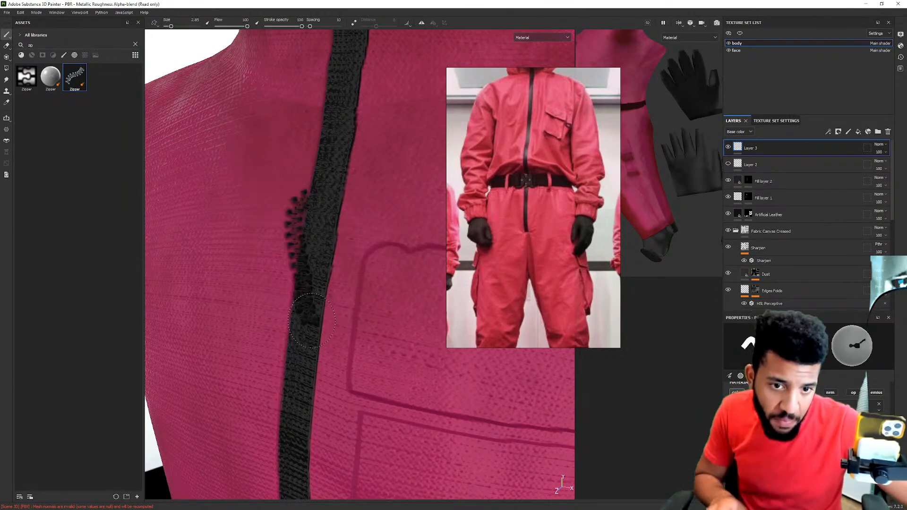
key("ctrl+z")
mouse_move(381, 261)
left_mouse_down()
mouse_move(308, 331)
mouse_move(289, 279)
left_mouse_up()
key("ctrl+z")
Try zipper teeth strokes down the strip just below the collar, check them from another angle and undo them.
middle_click_drag(326, 192, 342, 383, "alt")
left_click_drag(362, 292, 355, 395)
middle_click_drag(356, 395, 355, 259, "alt")
mouse_move(355, 259)
left_mouse_down("alt")
mouse_move(371, 209)
mouse_move(355, 212)
left_mouse_up("alt")
key("ctrl+z")
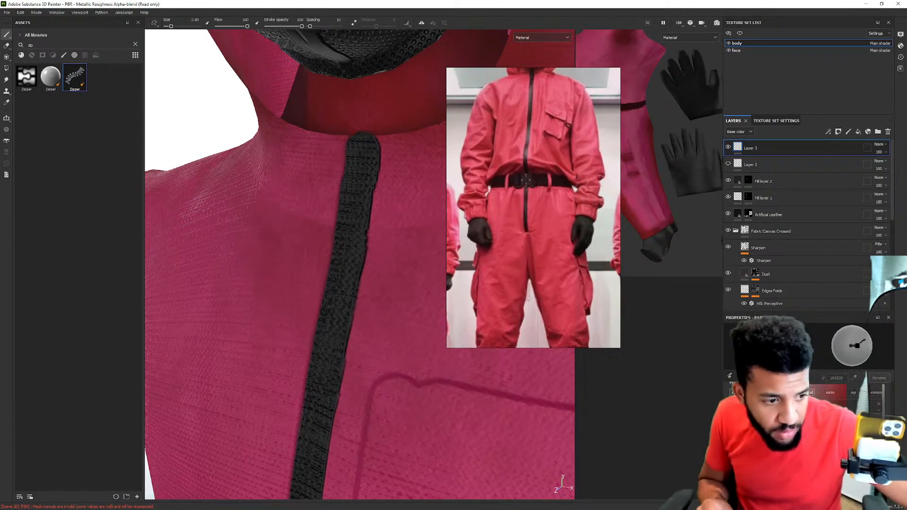
left_click_drag(366, 160, 348, 291)
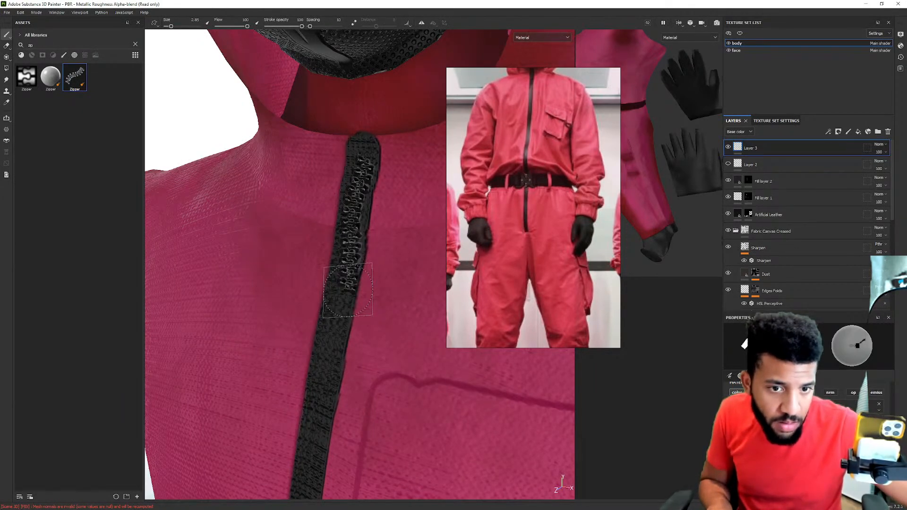
mouse_move(329, 193)
left_mouse_down("alt")
mouse_move(300, 175)
mouse_move(370, 200)
mouse_move(349, 202)
left_mouse_up("alt")
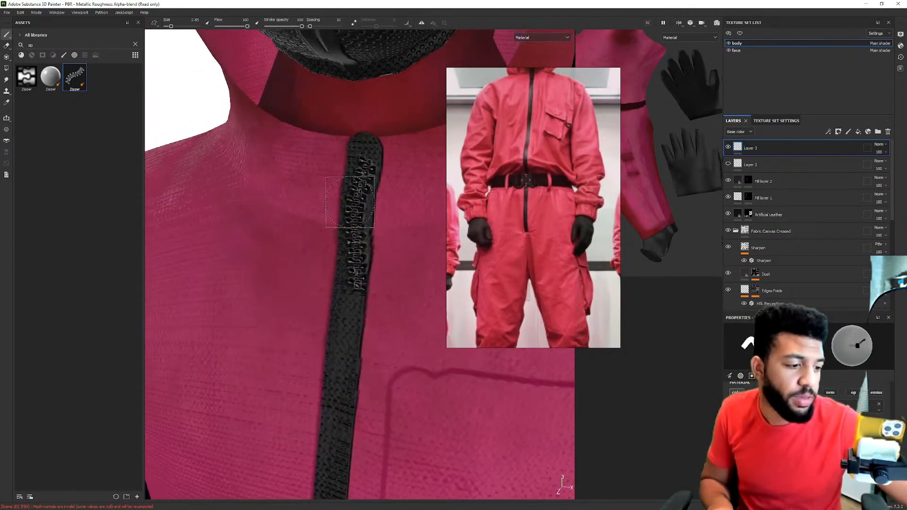
key("ctrl+z")
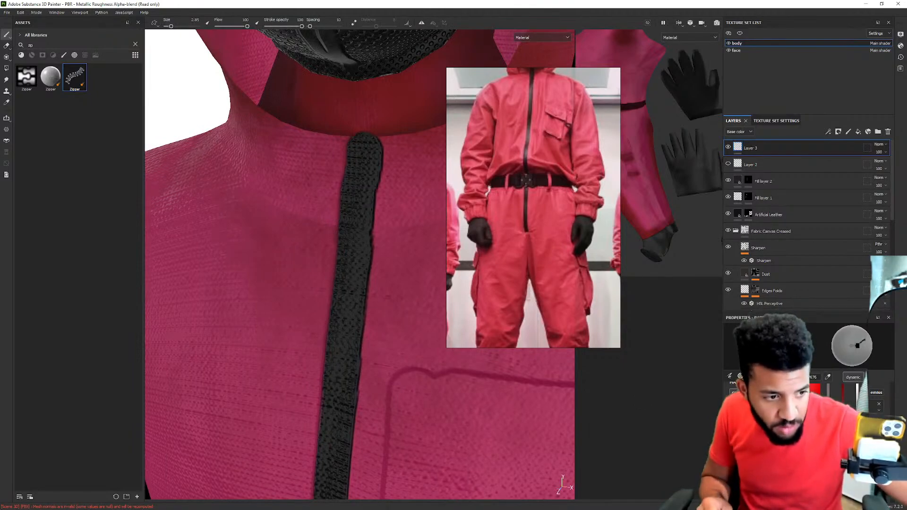
mouse_move(352, 232)
left_mouse_down()
mouse_move(346, 326)
mouse_move(405, 208)
mouse_move(160, 173)
left_mouse_up()
key("ctrl+z")
Paint zipper teeth on the new layer along the black strip, from collar to belt buckle and from the belt to the crotch.
middle_click_drag(298, 114, 401, 22, "alt")
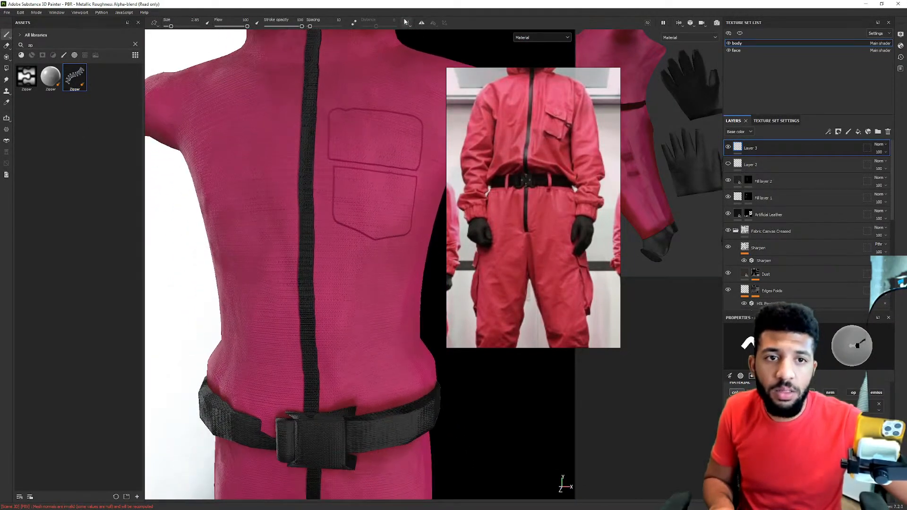
middle_click_drag(332, 91, 333, 143, "alt")
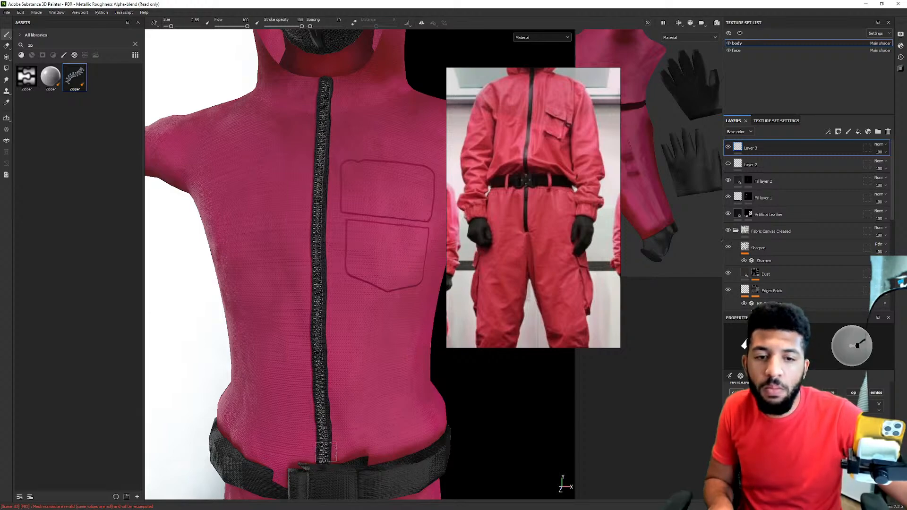
middle_click_drag(326, 456, 325, 254, "alt")
left_click_drag(328, 365, 328, 279, "alt")
right_click_drag(328, 279, 378, 272, "alt")
mouse_move(377, 227)
left_mouse_down("alt")
mouse_move(391, 268)
mouse_move(360, 140)
left_mouse_up("alt")
key("shift")
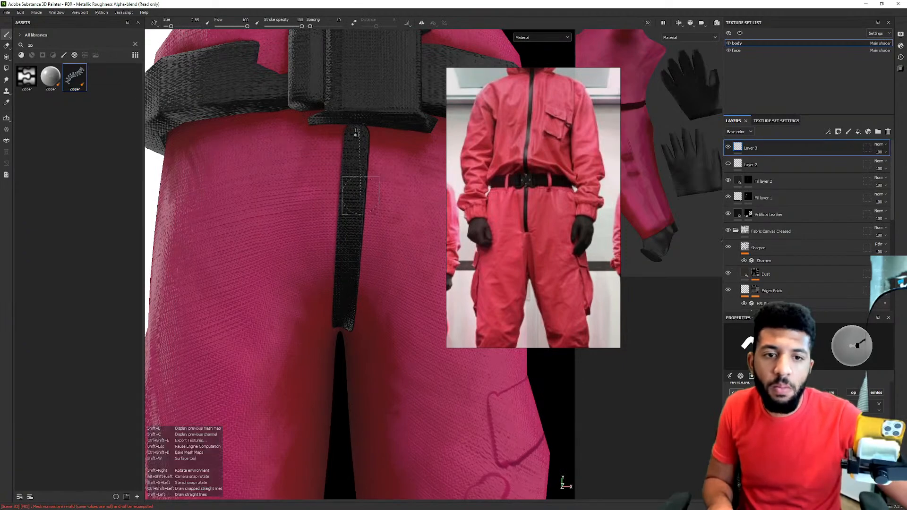
left_click(341, 325, "shift")
Examine the whole character's zipper from the front and the side against the reference photos.
left_click_drag(341, 325, 324, 232, "alt")
mouse_move(324, 233)
right_mouse_down("alt")
mouse_move(148, 217)
mouse_move(301, 319)
mouse_move(271, 209)
right_mouse_up("alt")
left_click_drag(271, 211, 312, 225, "alt")
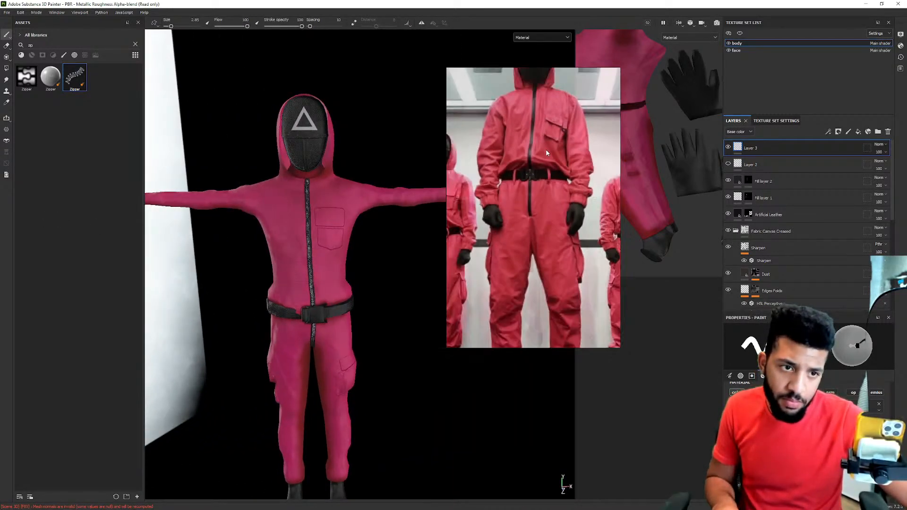
left_click_drag(405, 150, 324, 175, "alt")
scroll(324, 175, "up", 1)
scroll(325, 176, "down", 3)
left_click_drag(270, 185, 345, 222, "alt")
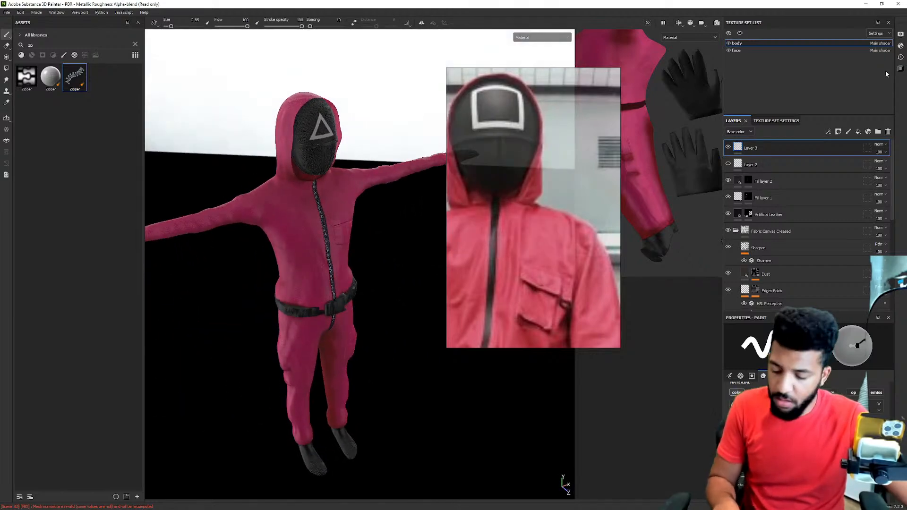
Save the project as squid_game in the 2021 > Squid_Game folder.
key("ctrl+s")
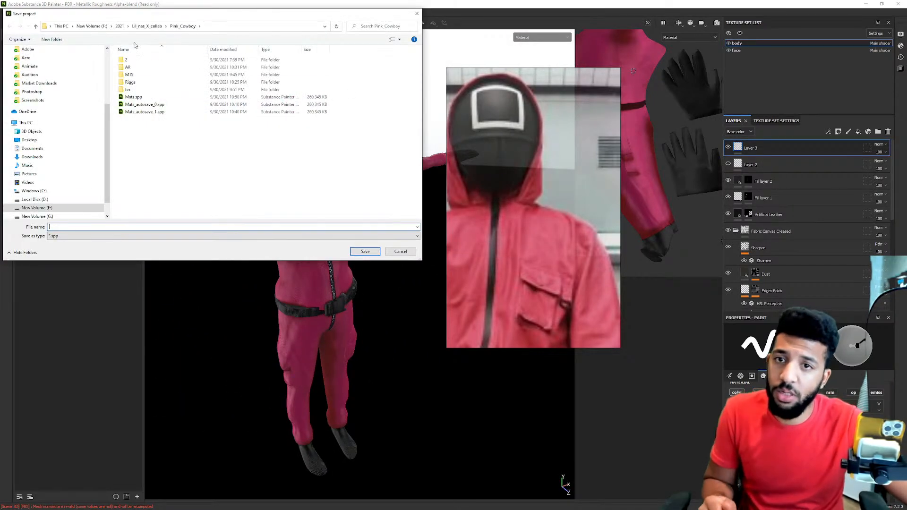
left_click(120, 26)
double_click(137, 61)
left_click(92, 228)
type("squid")
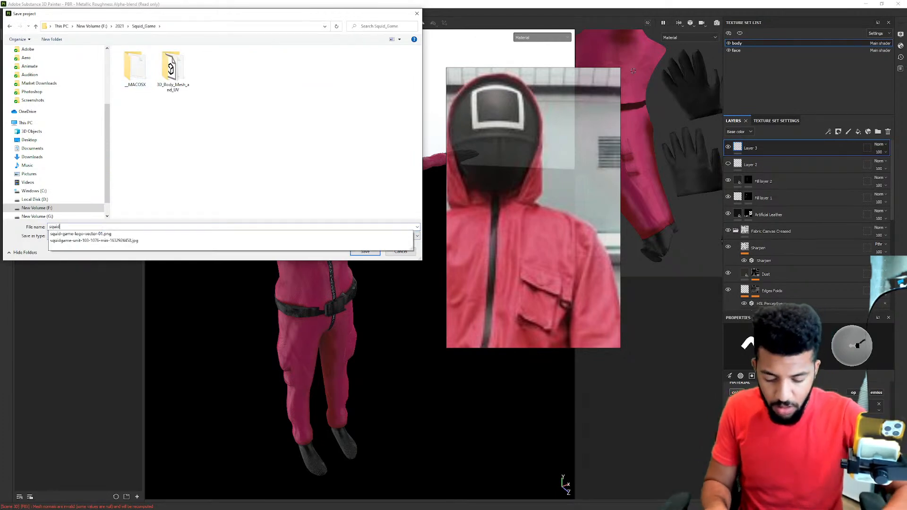
type("_game")
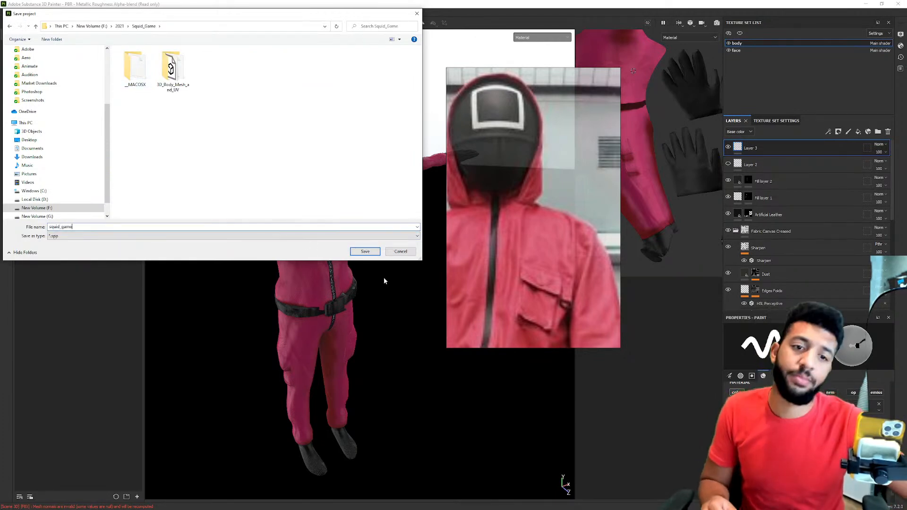
left_click(370, 253)
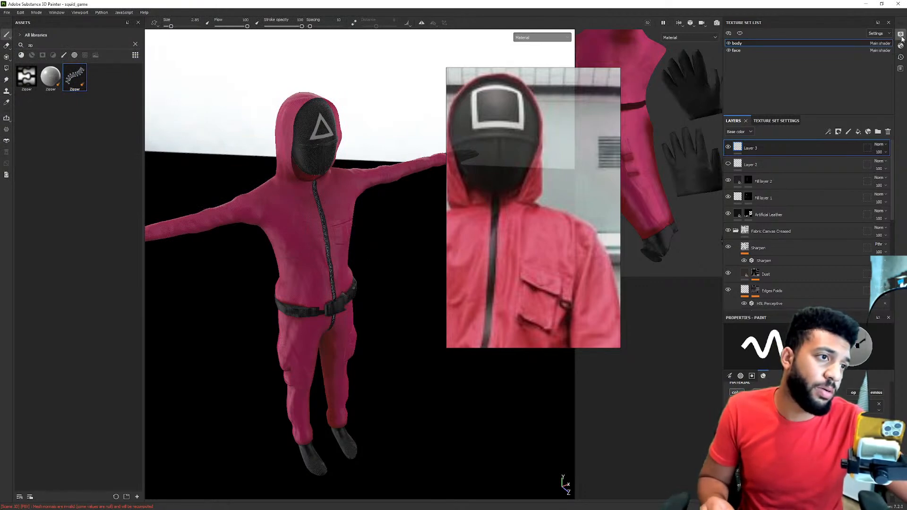
Turn on viewport shadows and set the shadows opacity to about 79.
left_click(901, 34)
left_click(767, 175)
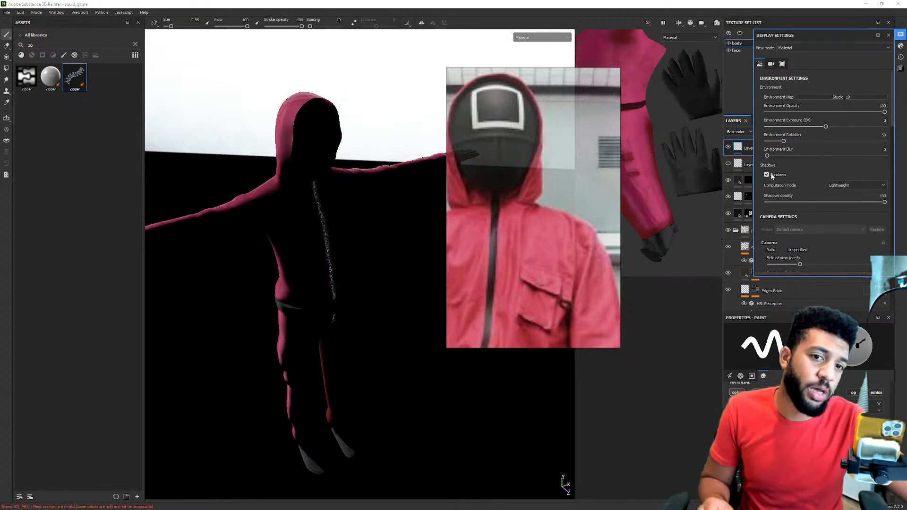
left_click(859, 202)
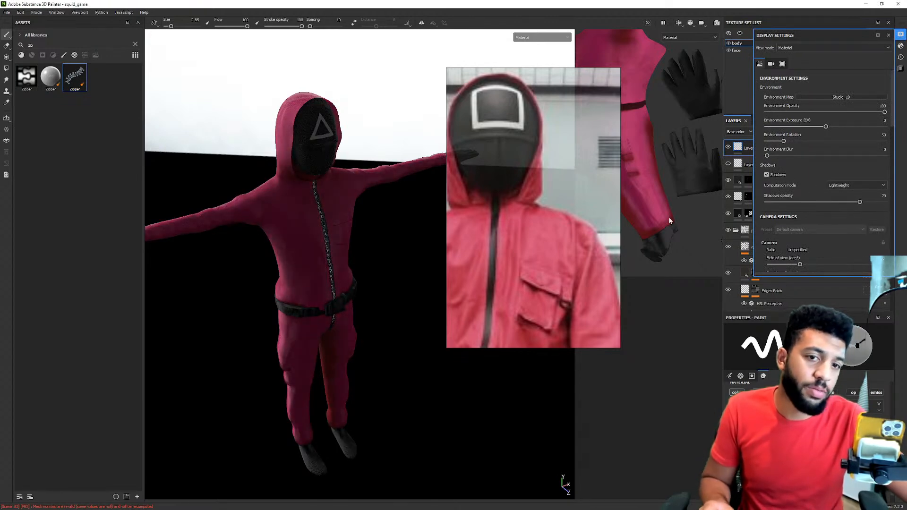
Examine the shaded suit, zipper and mask from several angles under rotated lighting, next to a close-up reference of the guard.
right_click_drag(359, 174, 516, 154, "shift")
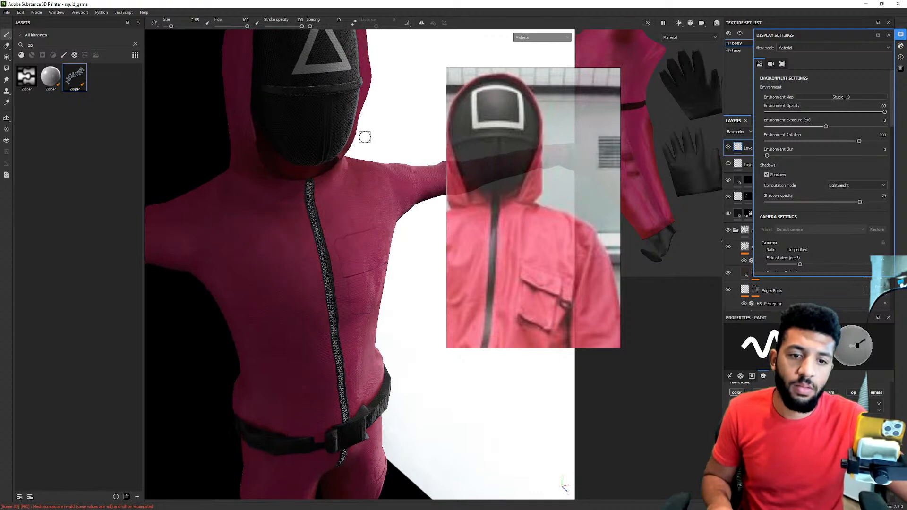
right_click_drag(364, 137, 317, 142, "alt")
left_click_drag(420, 147, 373, 153, "alt")
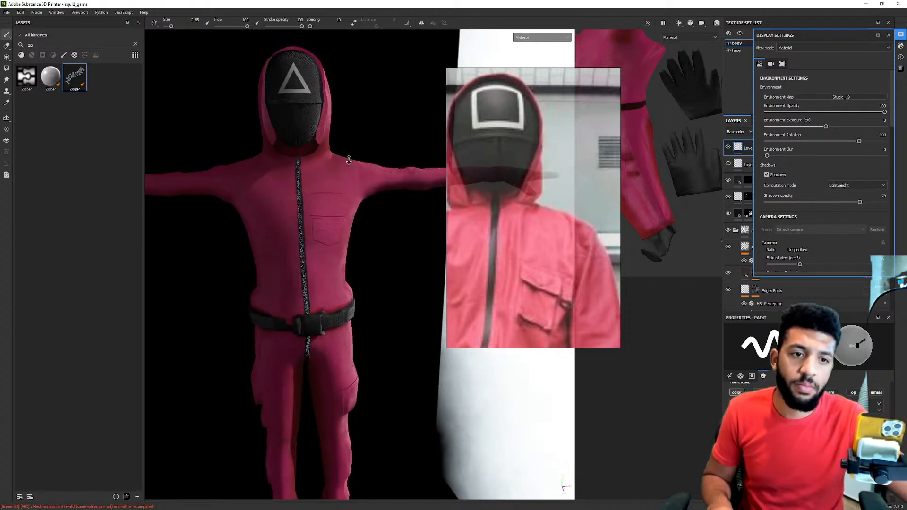
right_click_drag(372, 154, 329, 160, "alt")
left_click_drag(329, 160, 265, 178, "alt")
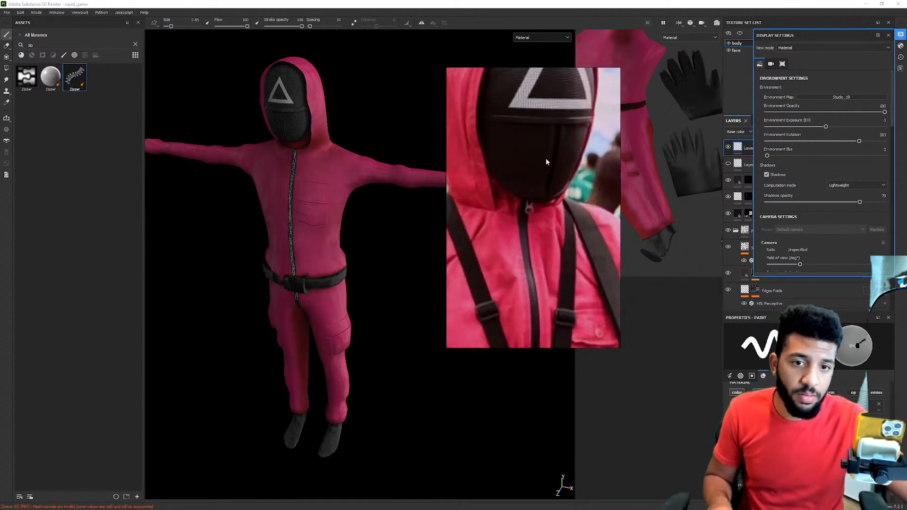
scroll(280, 196, "up", 5)
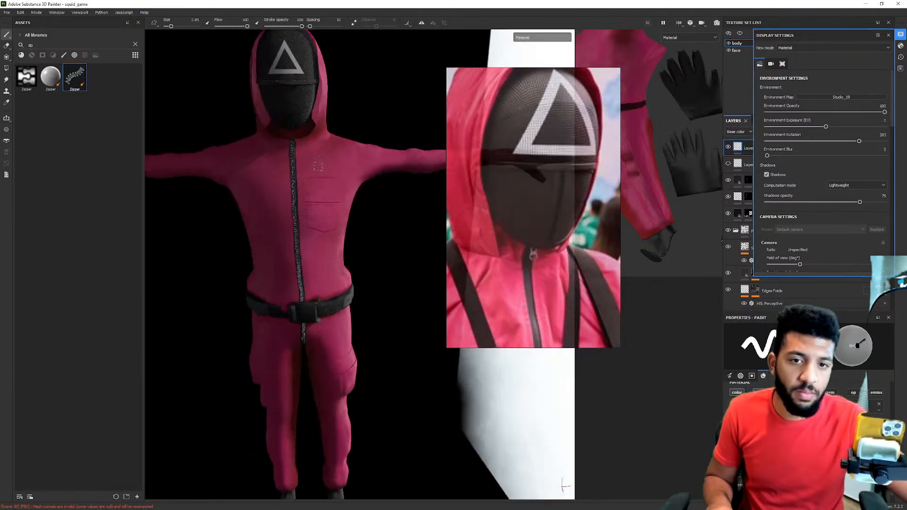
mouse_move(318, 166)
right_mouse_down("shift")
mouse_move(290, 167)
mouse_move(312, 163)
right_mouse_up("shift")
left_click_drag(311, 163, 358, 177, "alt")
middle_click_drag(359, 178, 359, 146, "alt")
left_click_drag(359, 146, 303, 155, "alt")
Look through the reference photos of the guards for remaining suit details.
scroll(556, 272, "down", 4)
middle_click_drag(555, 273, 550, 300)
scroll(538, 151, "down", 3)
scroll(551, 289, "down", 3)
scroll(548, 200, "up", 4)
scroll(548, 203, "down", 6)
middle_click_drag(548, 203, 497, 341)
middle_click_drag(542, 179, 541, 235)
scroll(539, 247, "up", 6)
scroll(540, 235, "down", 2)
Check the full character from the front and the sides while rotating the environment lighting.
left_click_drag(338, 257, 341, 205, "alt")
middle_click_drag(341, 208, 224, 184, "alt")
right_click_drag(224, 184, 182, 176, "alt")
left_click_drag(182, 176, 222, 199, "alt")
right_click_drag(222, 198, 265, 193, "shift")
middle_click_drag(265, 193, 322, 245, "alt")
right_click_drag(292, 232, 373, 231, "shift")
left_click_drag(373, 230, 309, 222, "alt")
right_click_drag(309, 223, 257, 227, "alt")
left_click_drag(257, 227, 336, 184, "alt")
right_click_drag(334, 177, 264, 190, "alt")
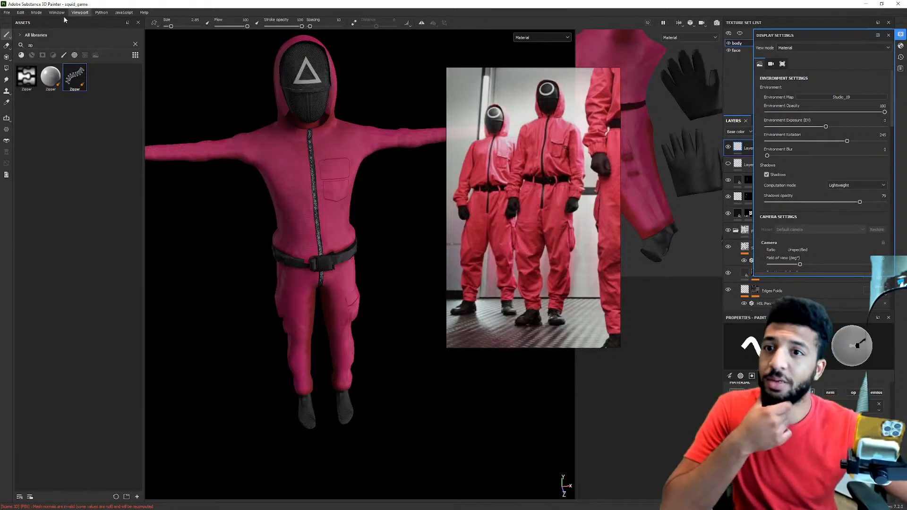
Save the changes to the squid_game project.
left_click(6, 13)
left_click(18, 69)
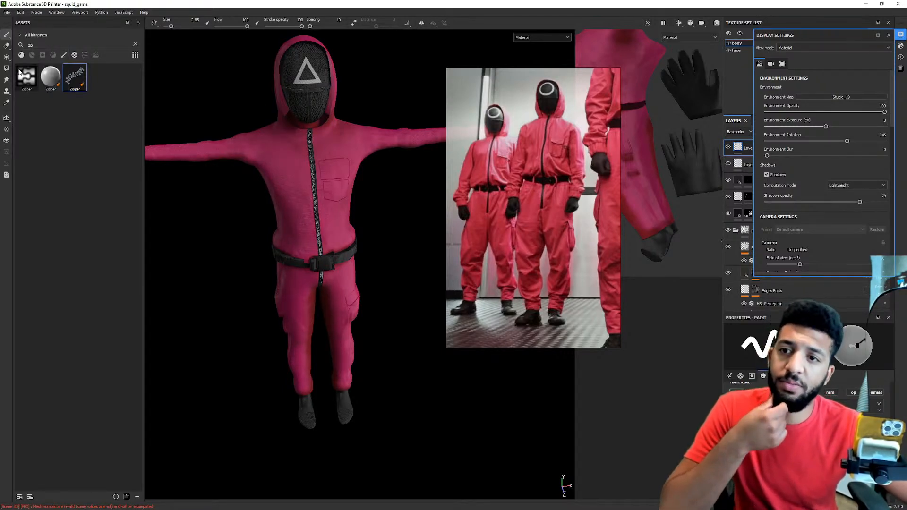
Open the texture export settings and choose Lens Studio as the output template.
left_click(7, 13)
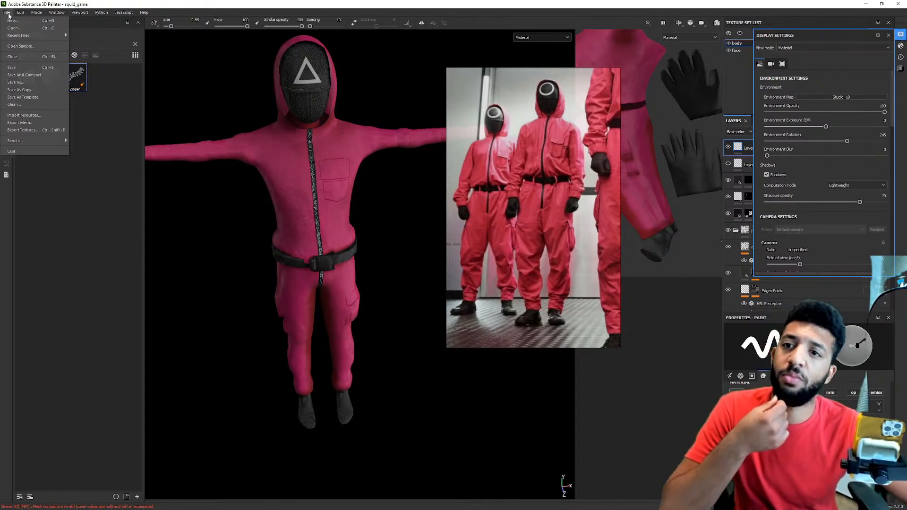
left_click(22, 130)
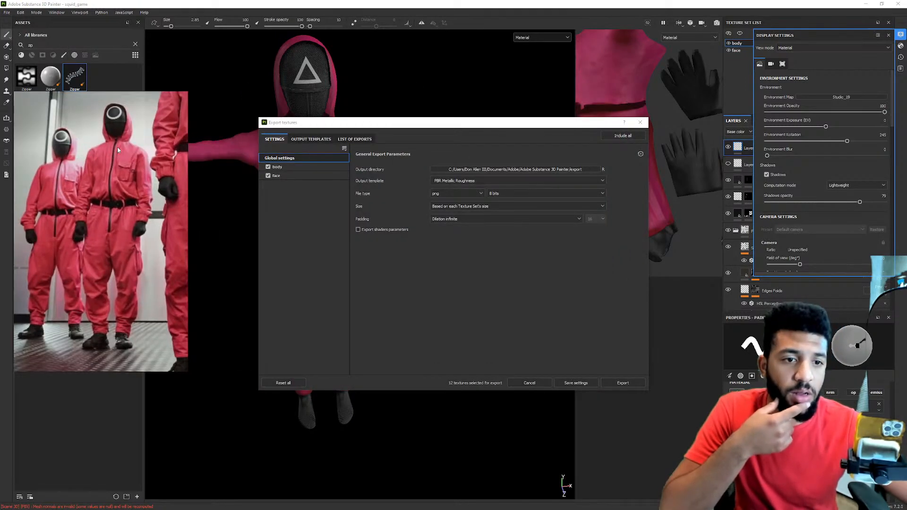
left_click(450, 182)
scroll(456, 208, "down", 5)
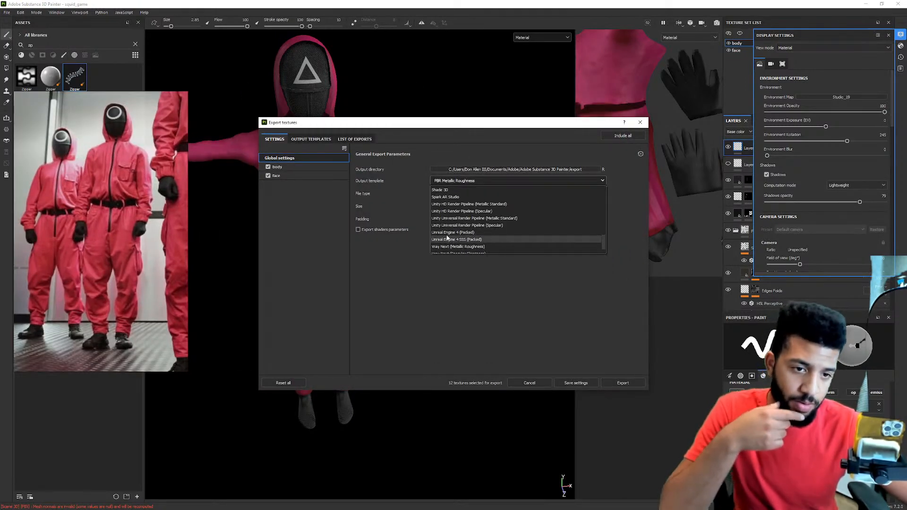
scroll(456, 208, "up", 5)
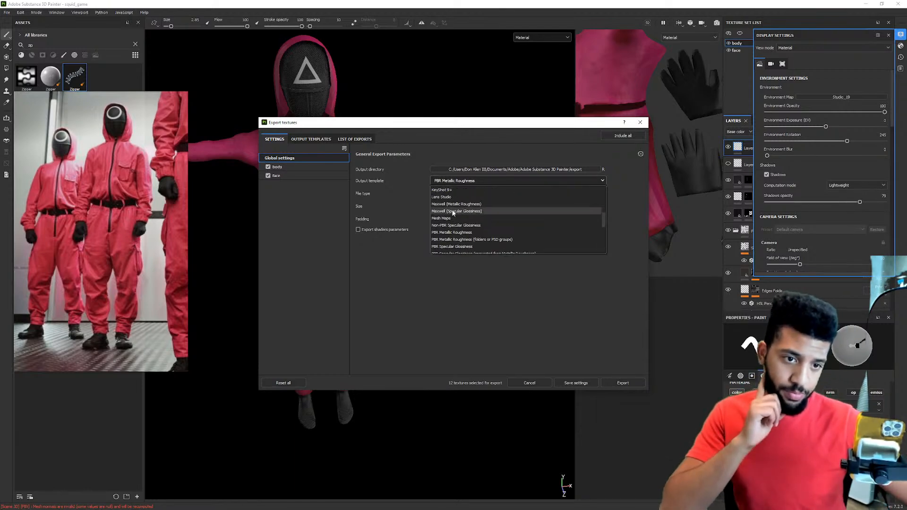
scroll(456, 212, "down", 1)
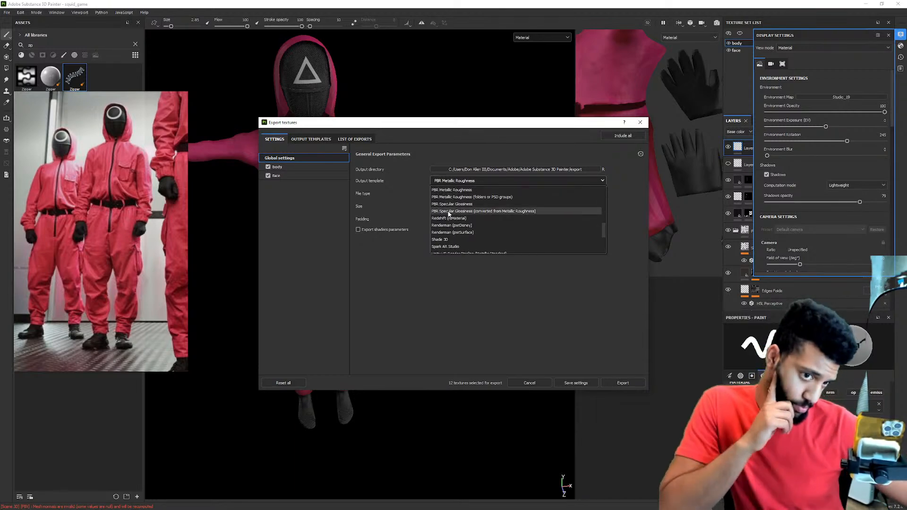
scroll(446, 210, "up", 3)
left_click(444, 219)
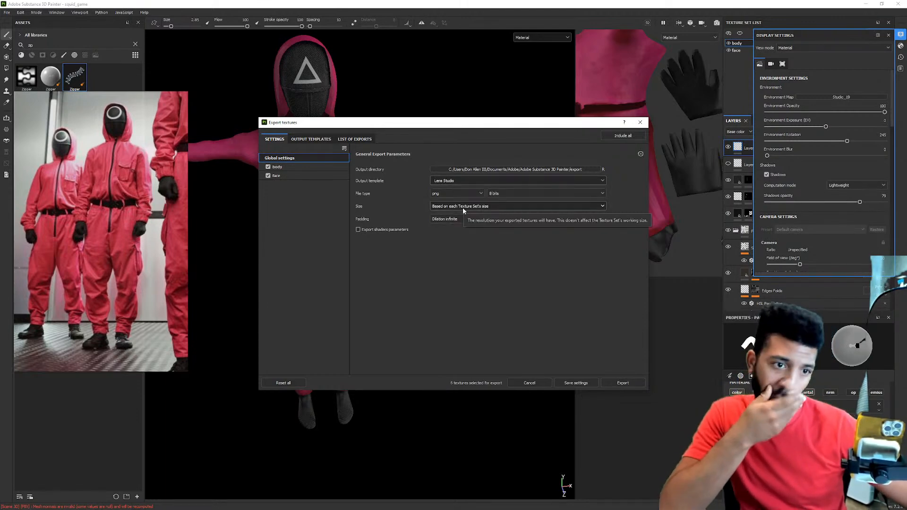
Export the body and face textures to a new folder named Materials inside the Squid_Game folder.
left_click(524, 170)
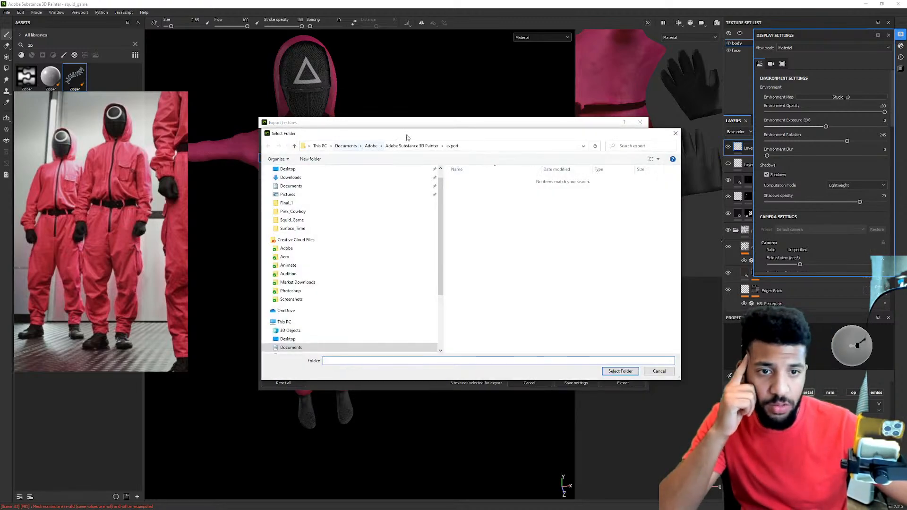
key("Return")
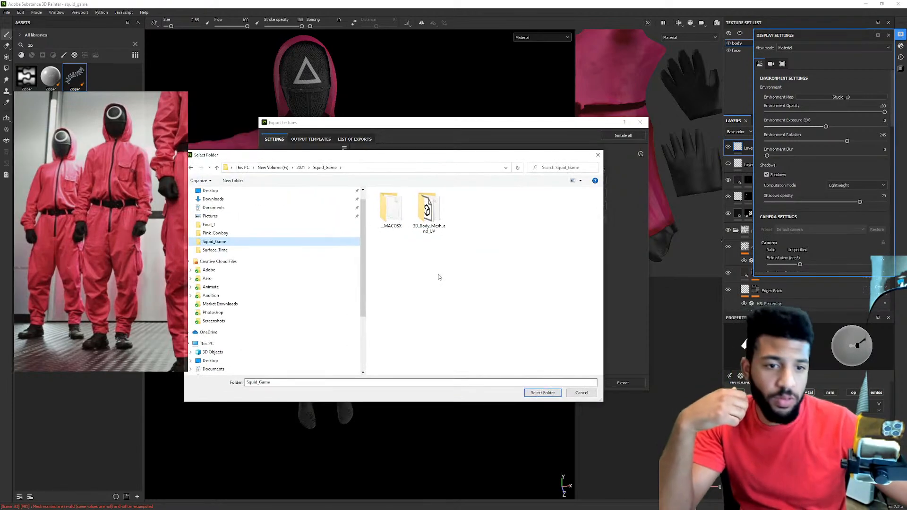
right_click(495, 244)
mouse_move(543, 319)
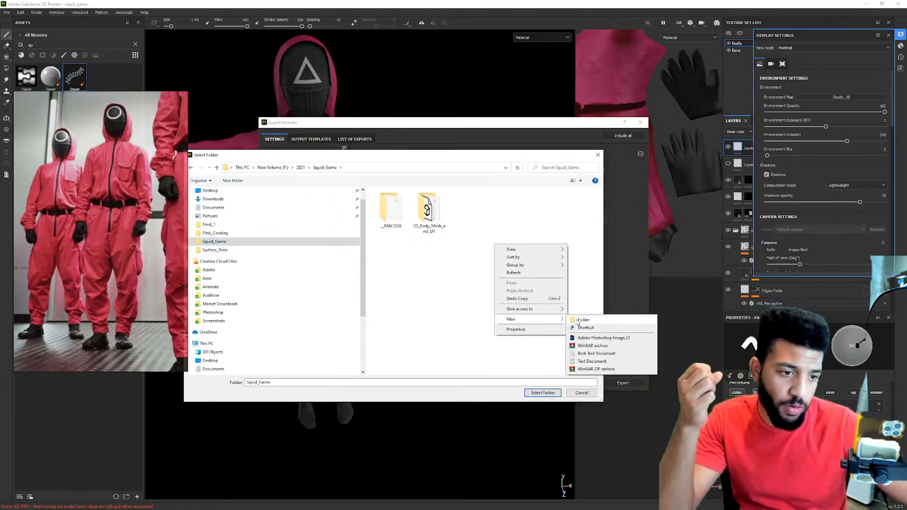
left_click(578, 320)
type("Materials")
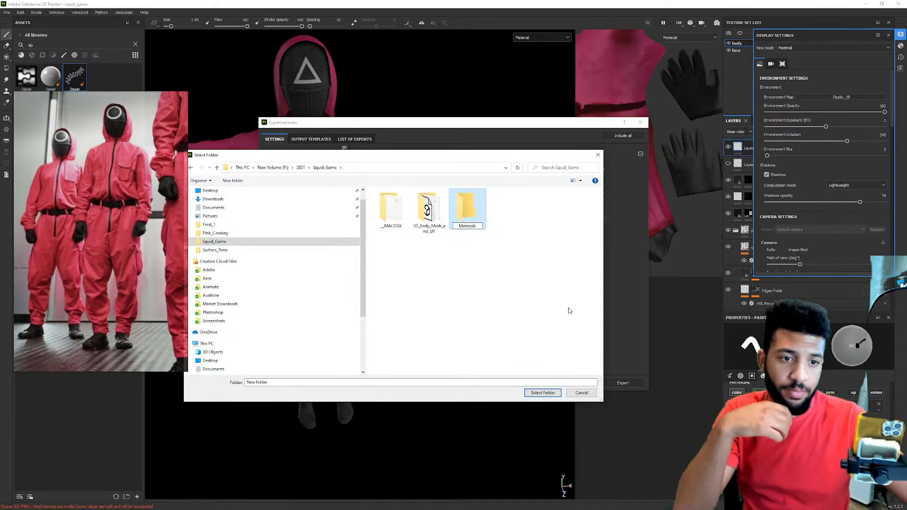
key("Return")
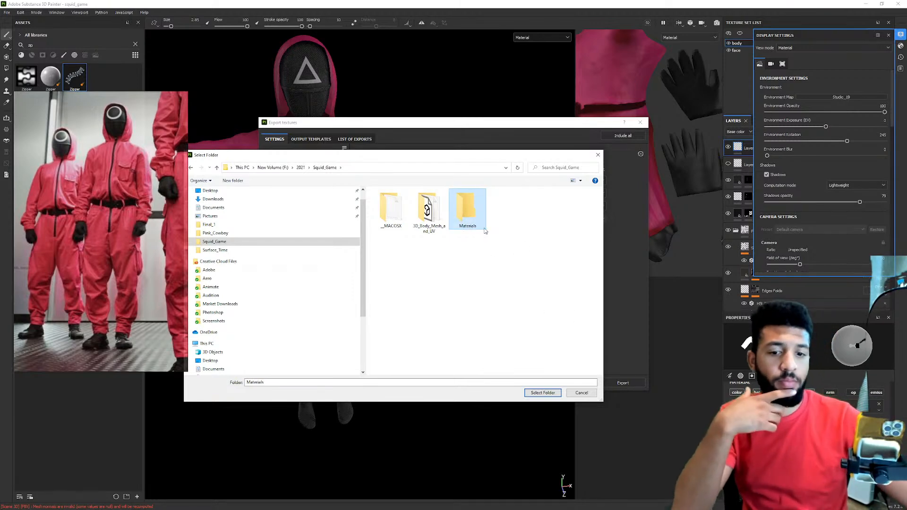
left_click(554, 393)
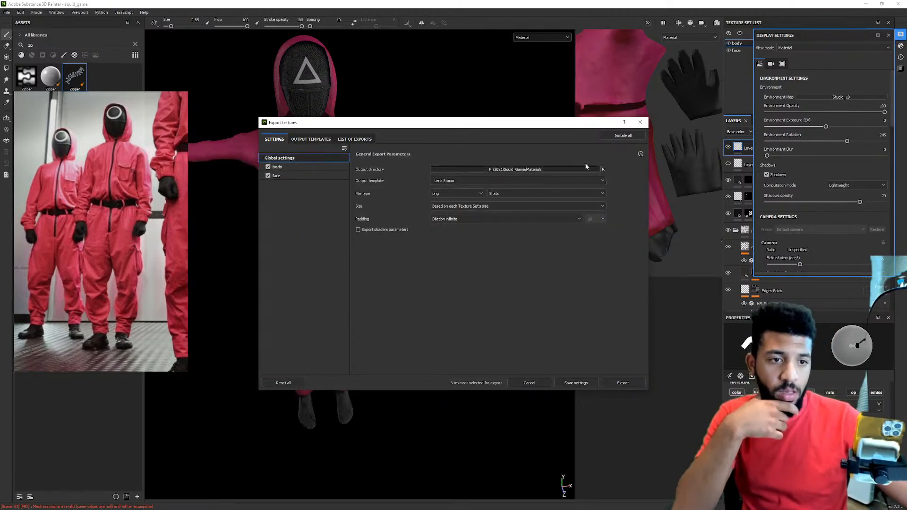
left_click(622, 383)
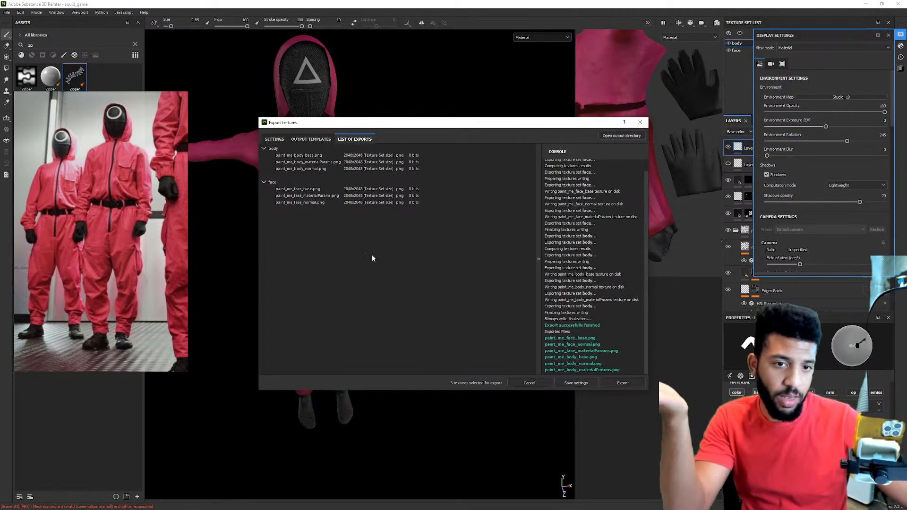
Open the export's output folder and examine the exported body and face base, materialParams and normal maps one after another.
left_click(622, 136)
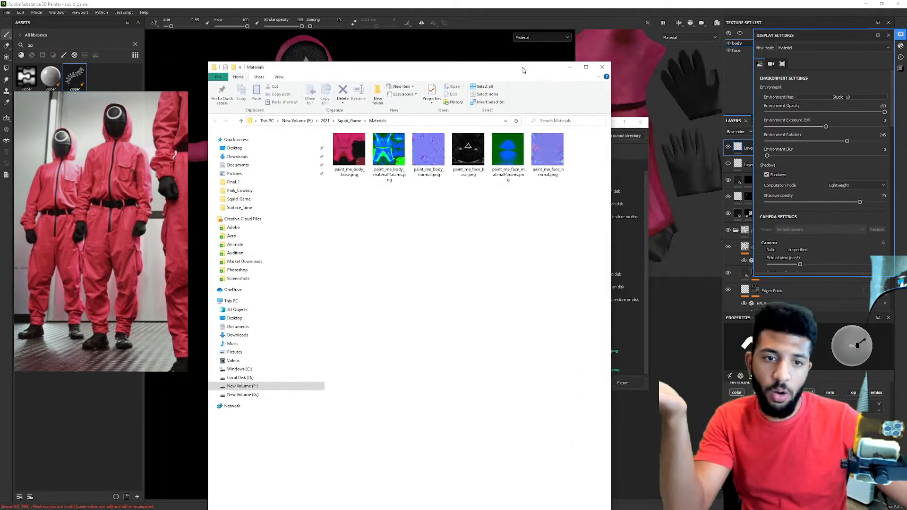
double_click(340, 148)
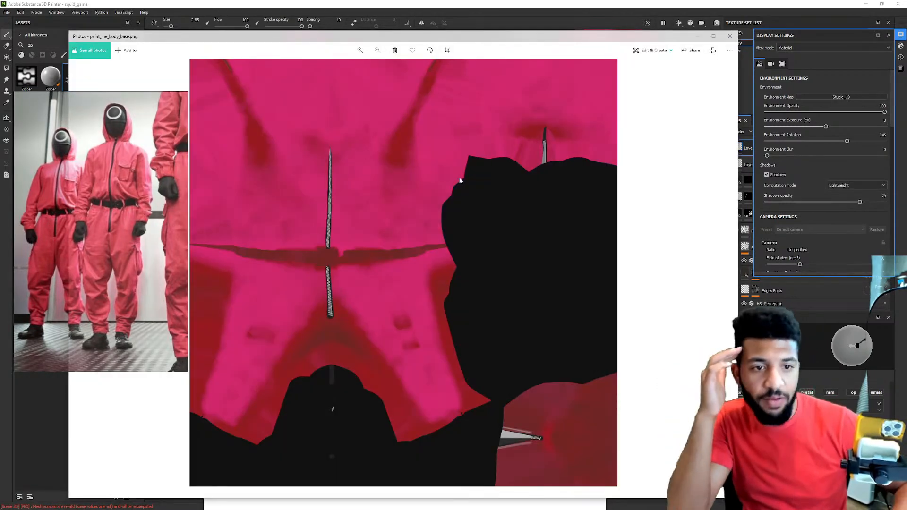
key("Right")
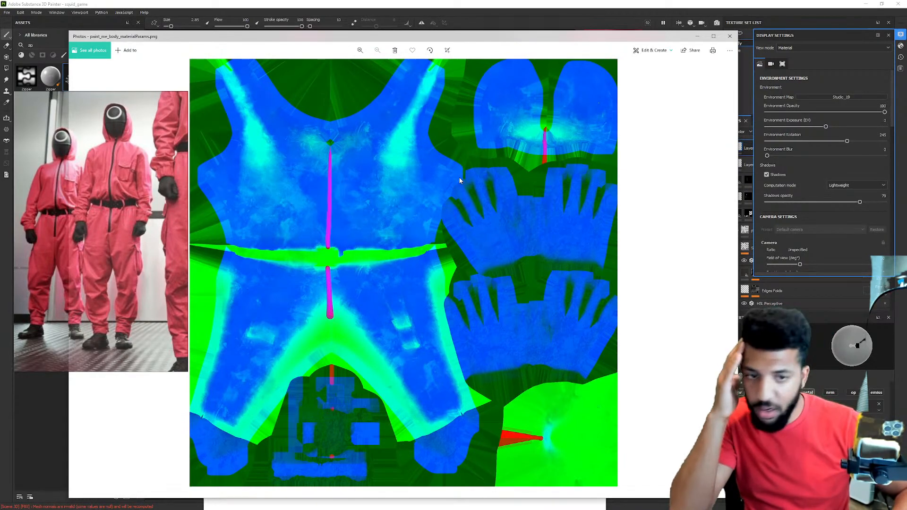
key("Right")
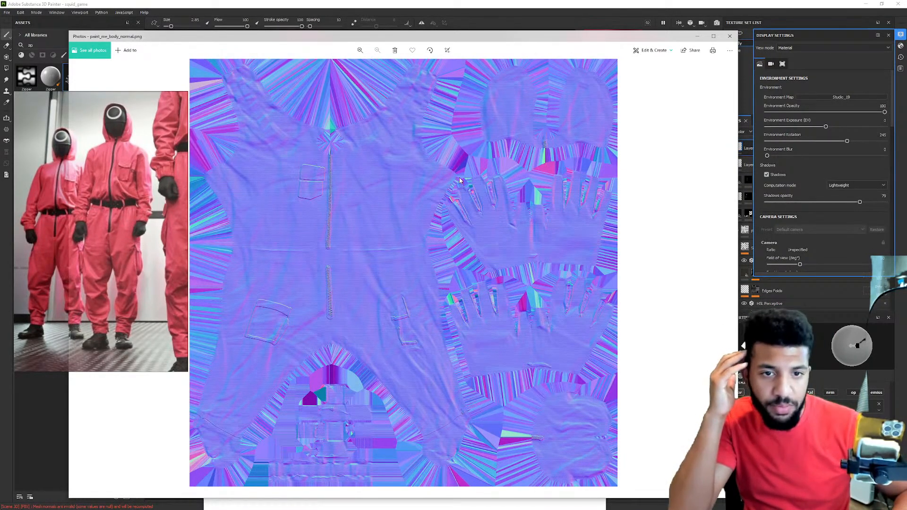
key("Right")
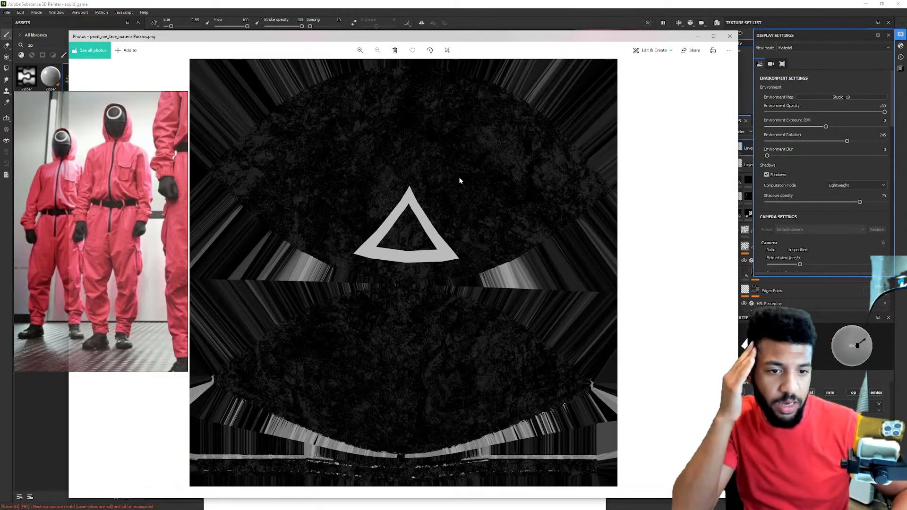
key("Right")
key("Right")
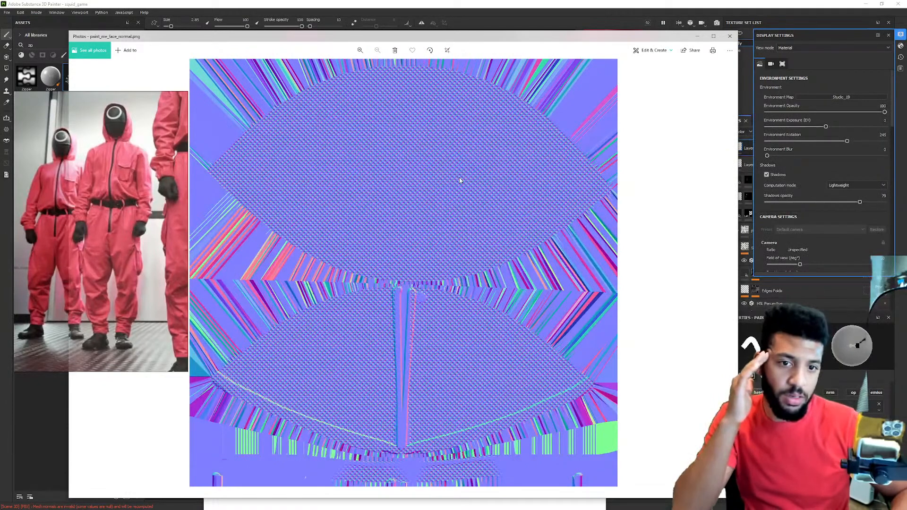
key("Right")
key("Right")
key("Right")
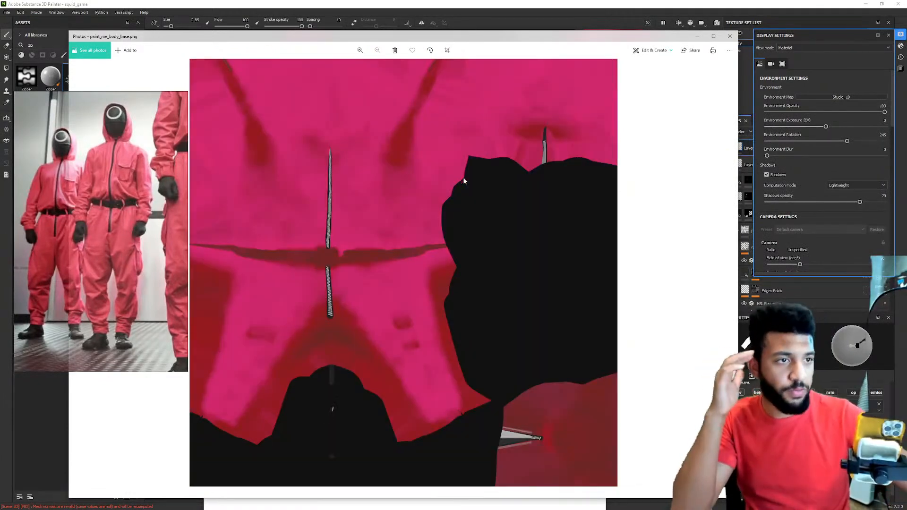
left_click(730, 36)
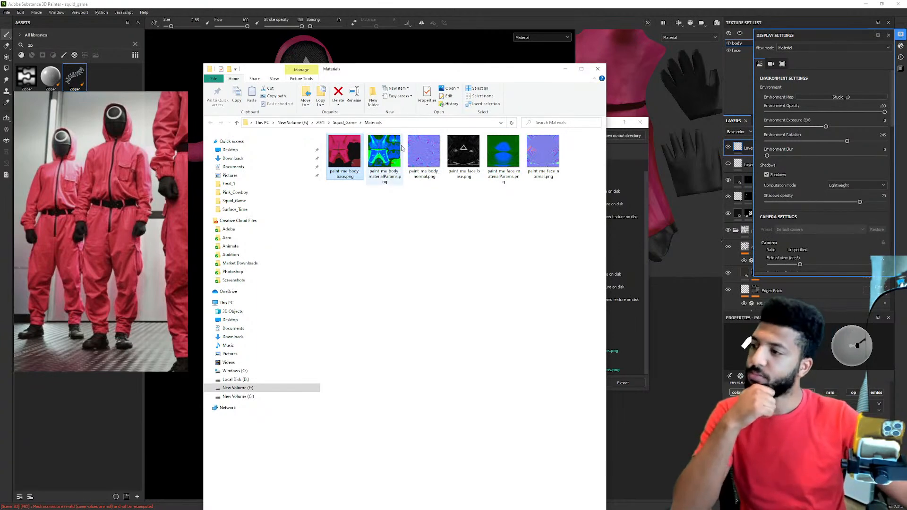
Close the Twitter browser window and Task Manager, and minimise the Materials folder so the Lens Studio guide's browser window is in front.
left_click_drag(0, 109, 0, 156)
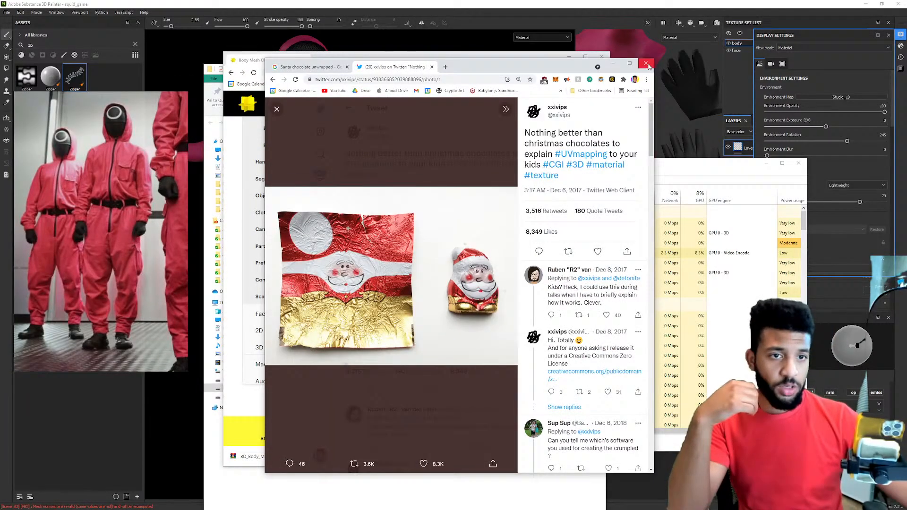
left_click(619, 63)
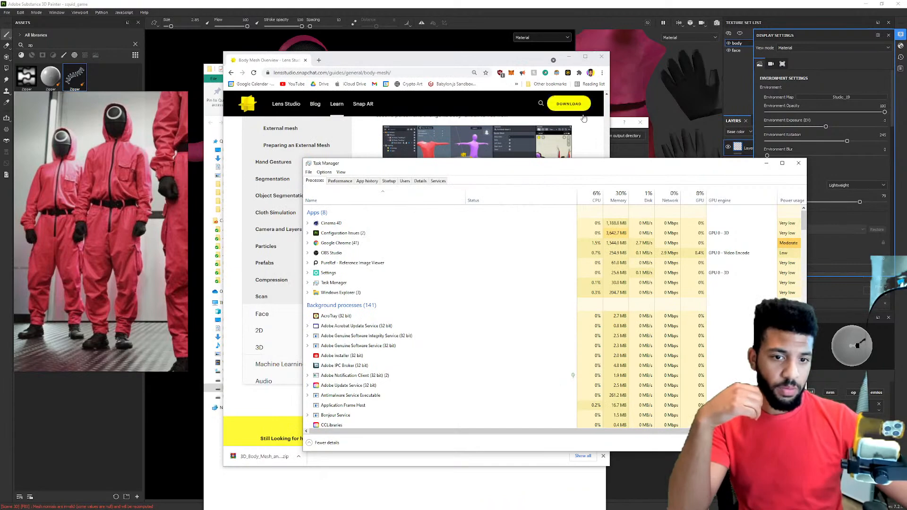
left_click(798, 163)
left_click_drag(442, 68, 638, 97)
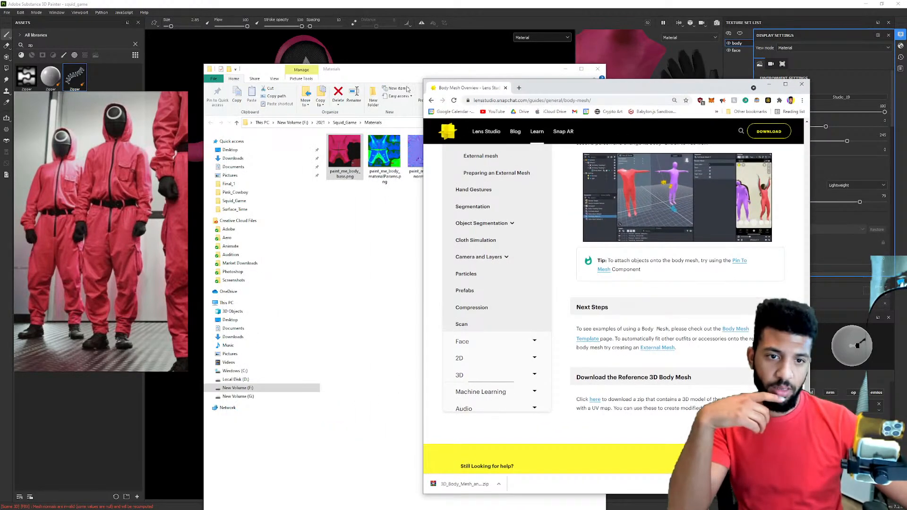
left_click(424, 79)
left_click_drag(481, 76, 518, 72)
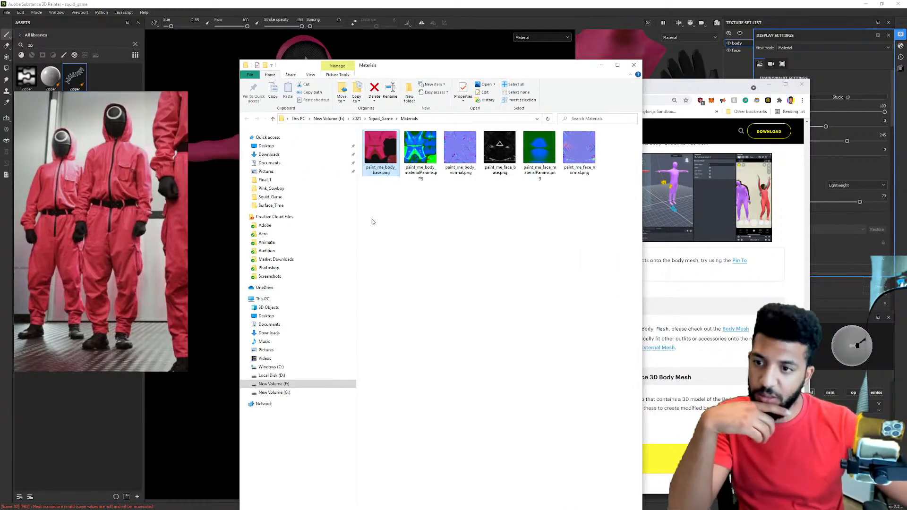
left_click_drag(524, 70, 521, 67)
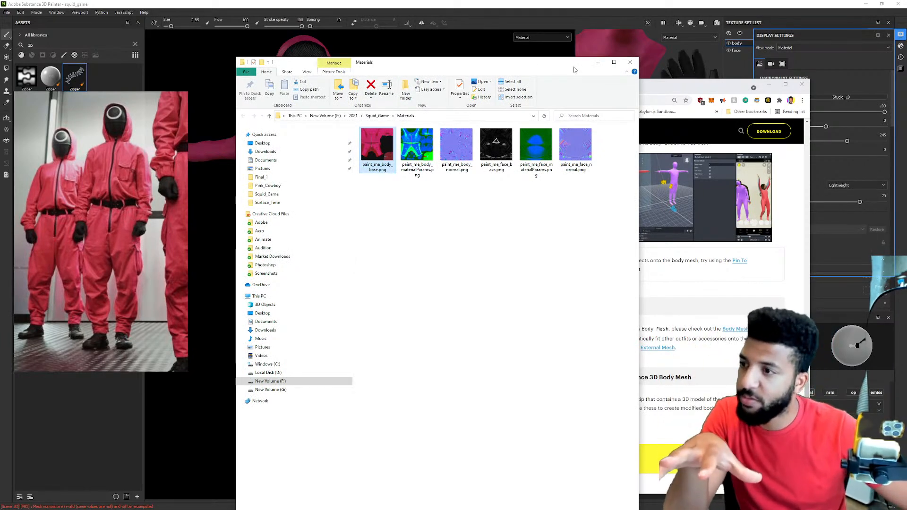
left_click(599, 63)
left_click_drag(631, 83, 599, 52)
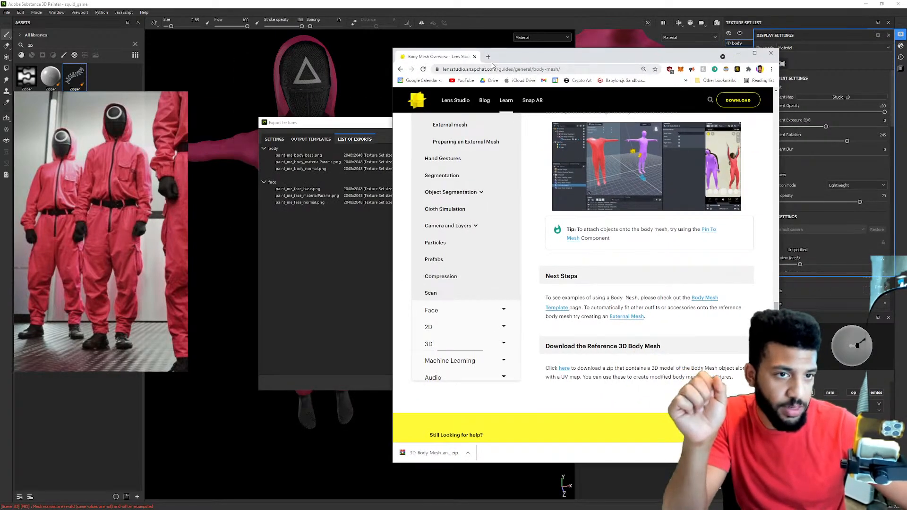
Open mixamo.com in a new browser tab and widen the browser window.
left_click(488, 56)
type("mixamo.com/#/")
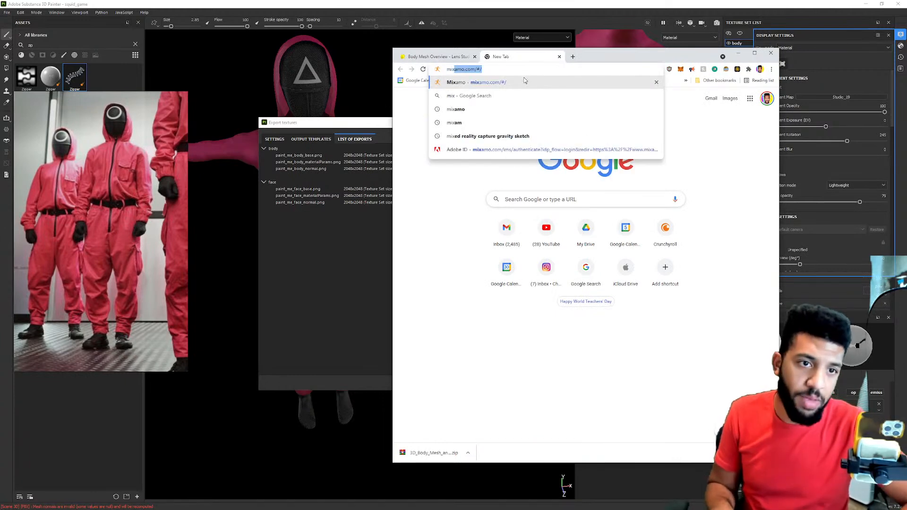
key("Return")
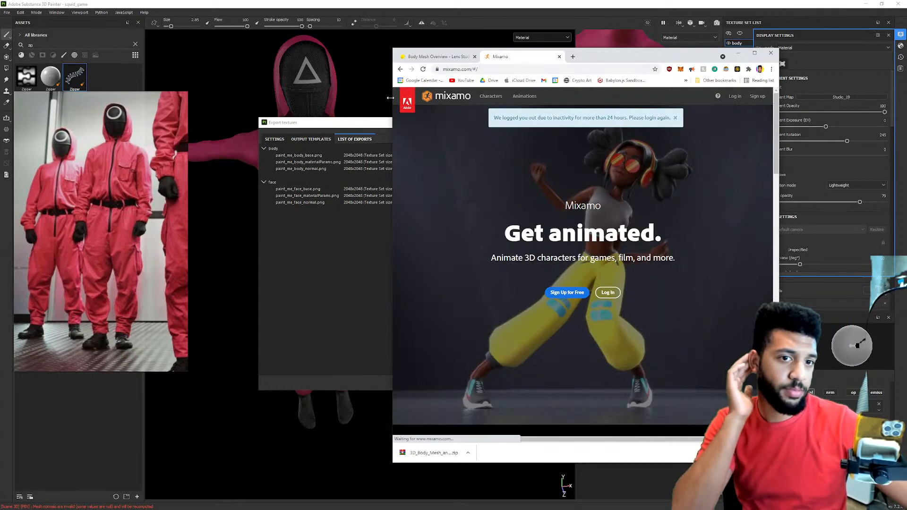
left_click_drag(390, 97, 277, 97)
Sign in to Mixamo with the saved account e-mail, verifying by text message, and move the window out of view.
left_click(541, 293)
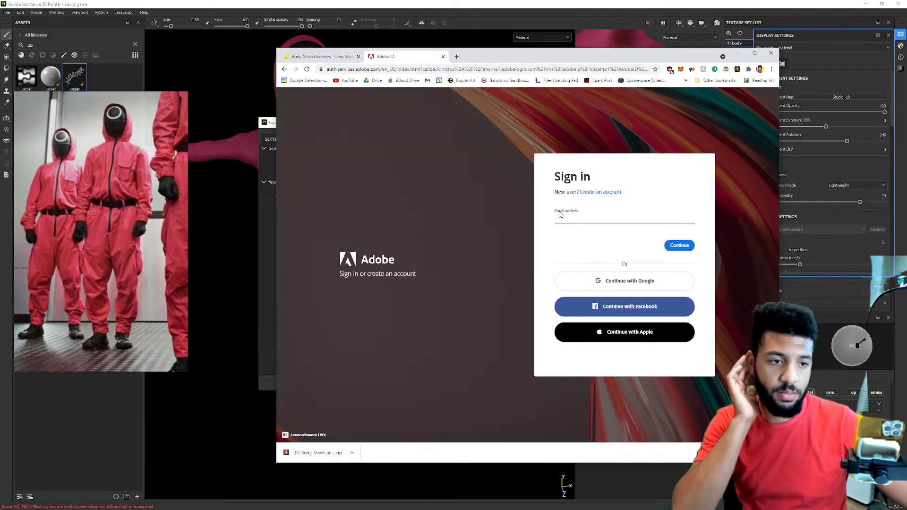
left_click(588, 216)
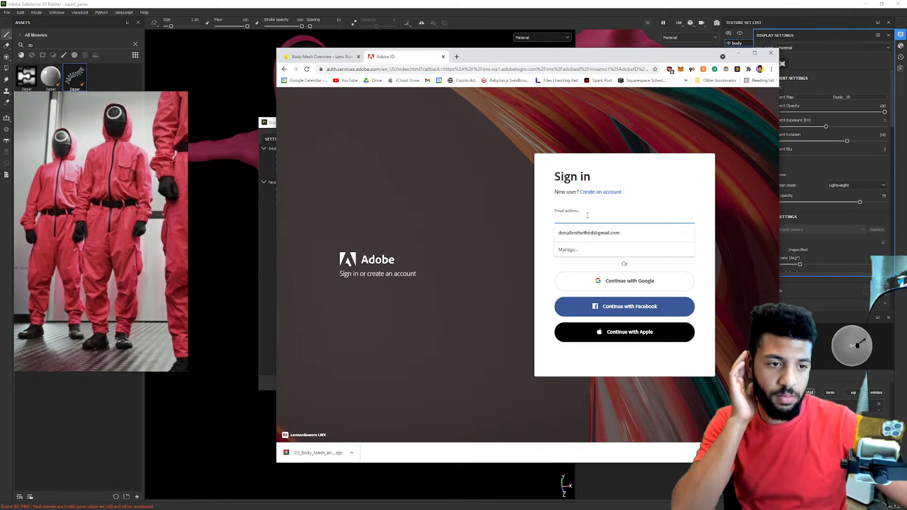
left_click(595, 232)
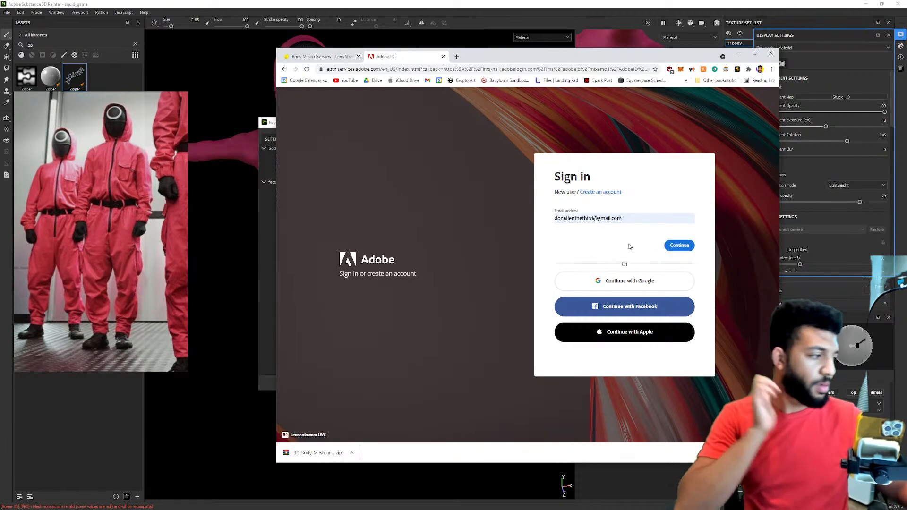
key("Return")
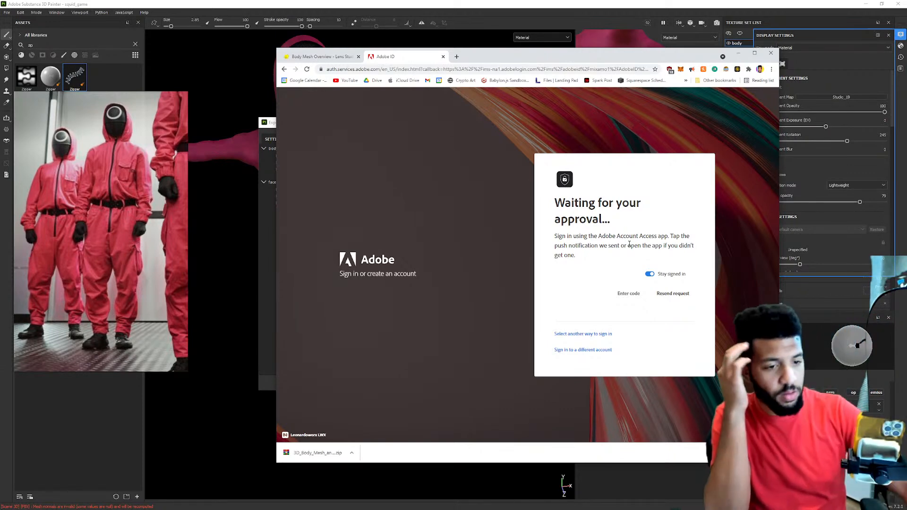
left_click(584, 335)
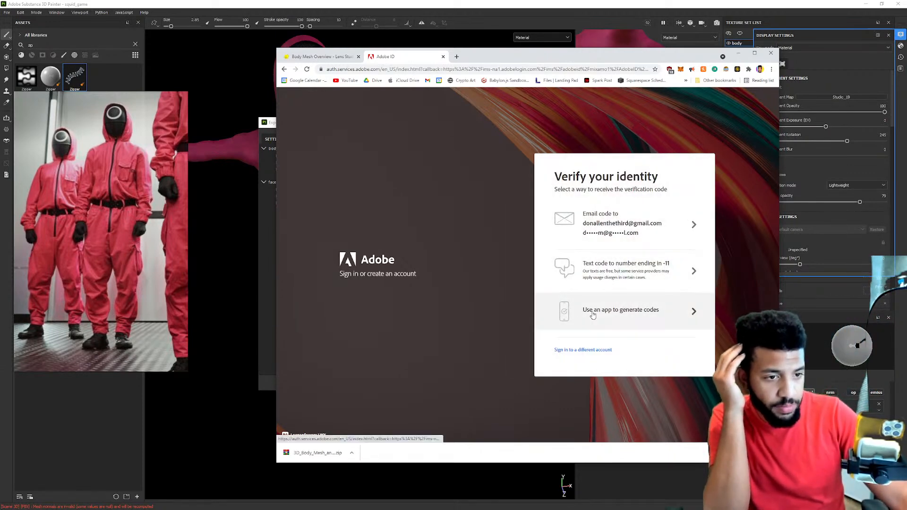
left_click(644, 274)
left_click_drag(586, 56, 0, 52)
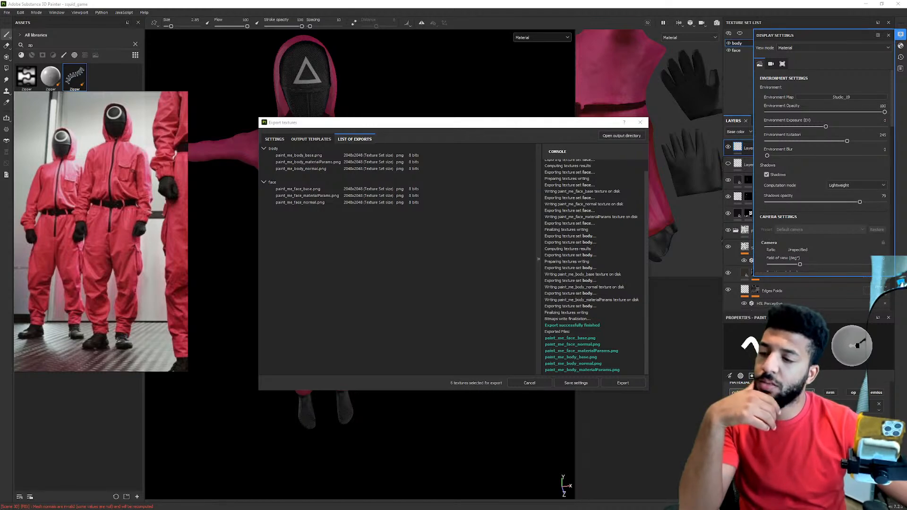
Bring the Mixamo window back into view and upload paint_me.fbx from the Squid_Game folder as a new character.
left_click_drag(0, 84, 539, 59)
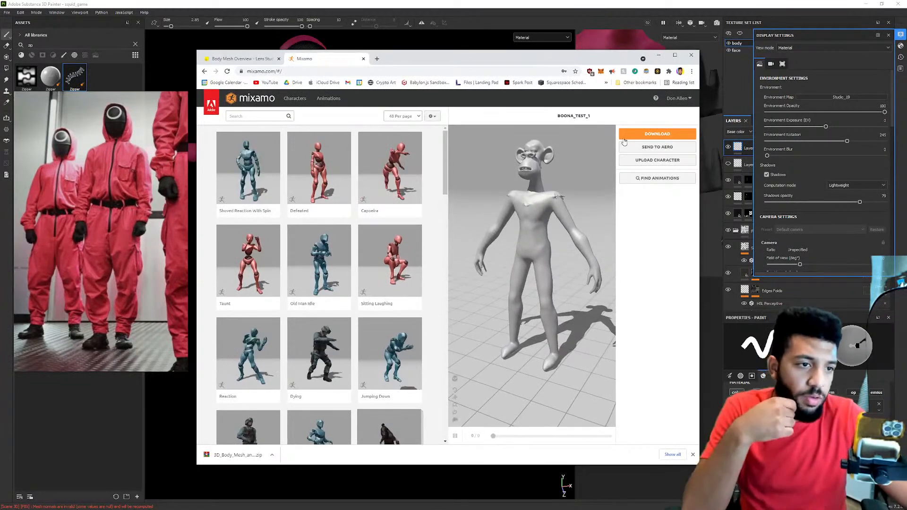
left_click(657, 161)
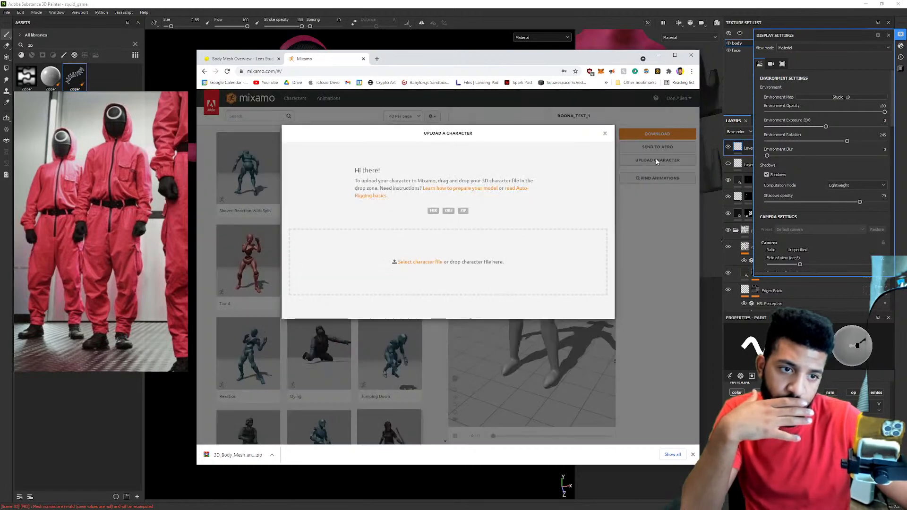
left_click(423, 262)
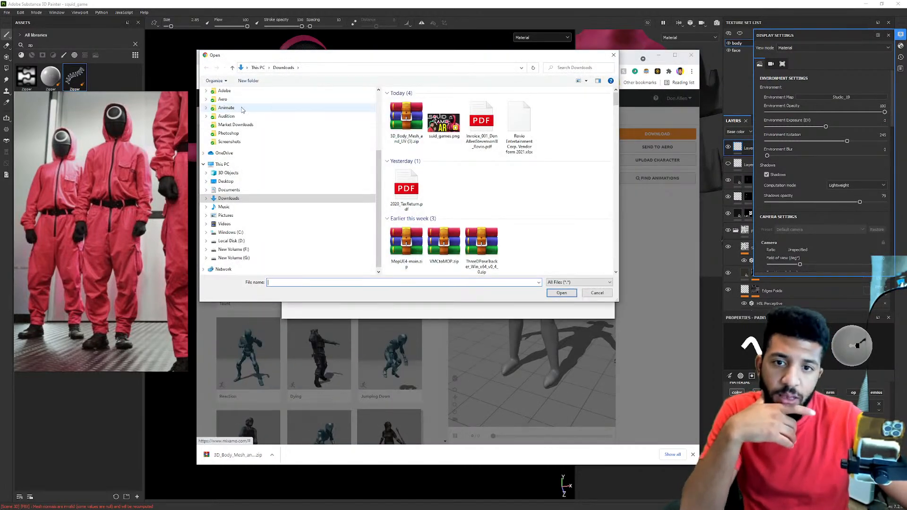
scroll(243, 111, "up", 2)
left_click(230, 116)
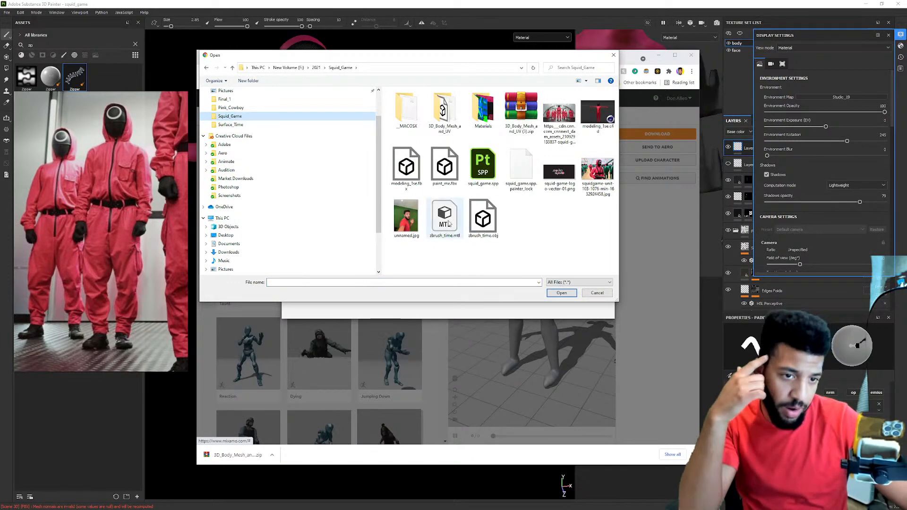
left_click(445, 165)
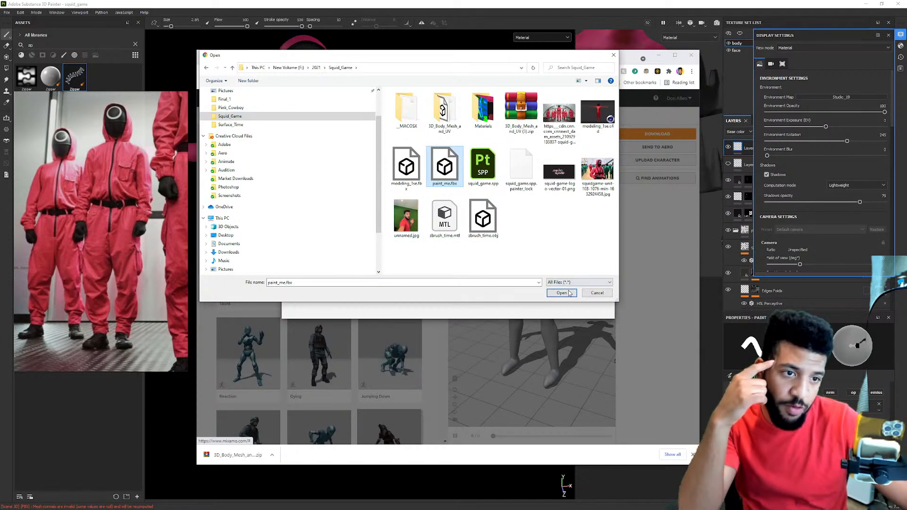
left_click(563, 293)
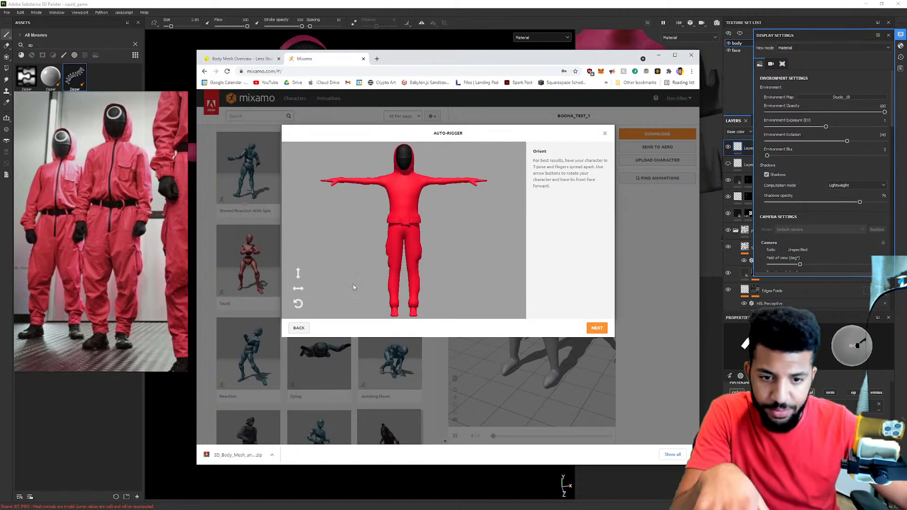
Accept the character's orientation and place the symmetric chin, wrist, elbow, knee and groin markers on it.
left_click(596, 327)
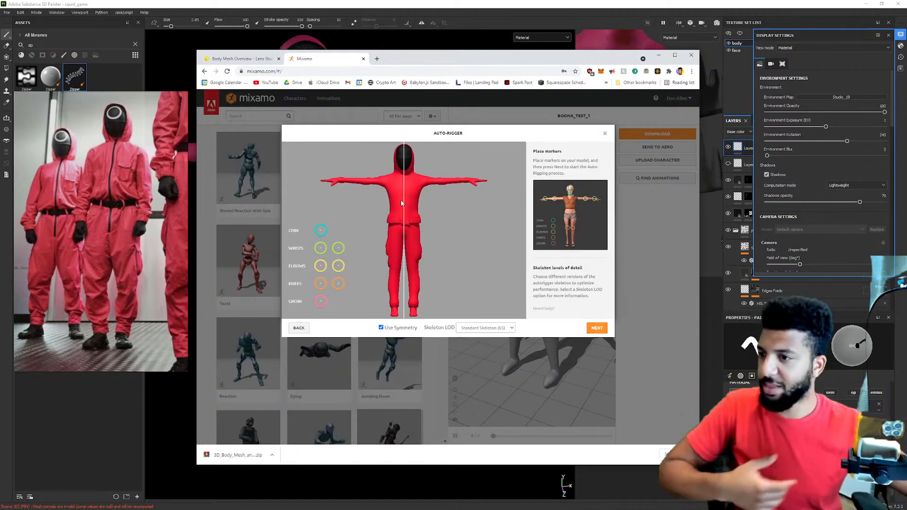
left_click_drag(320, 230, 404, 169)
left_click_drag(321, 248, 340, 183)
left_click_drag(320, 265, 361, 184)
mouse_move(334, 283)
left_mouse_down()
mouse_move(336, 275)
mouse_move(395, 277)
left_mouse_up()
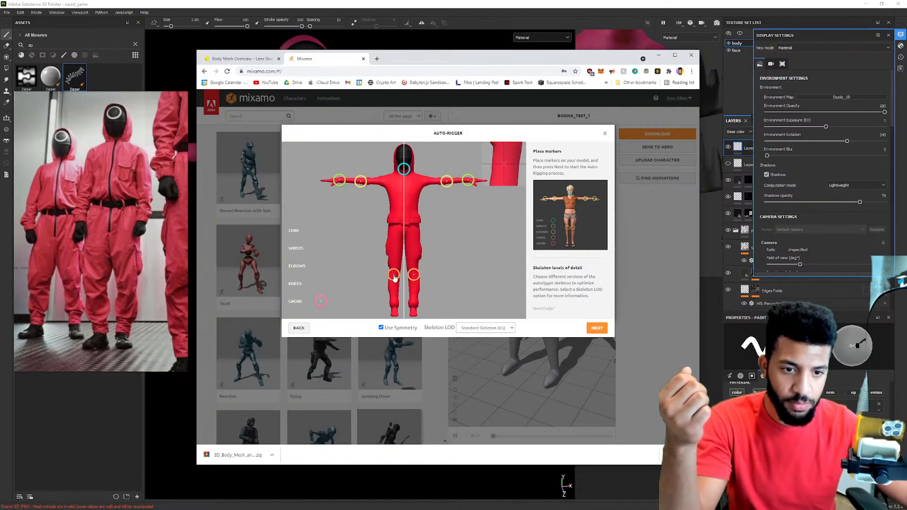
left_click_drag(321, 301, 404, 241)
Auto-rig the character with the Standard Skeleton (65), approve the rig preview and replace the previous character with it.
left_click(486, 328)
left_click(485, 287)
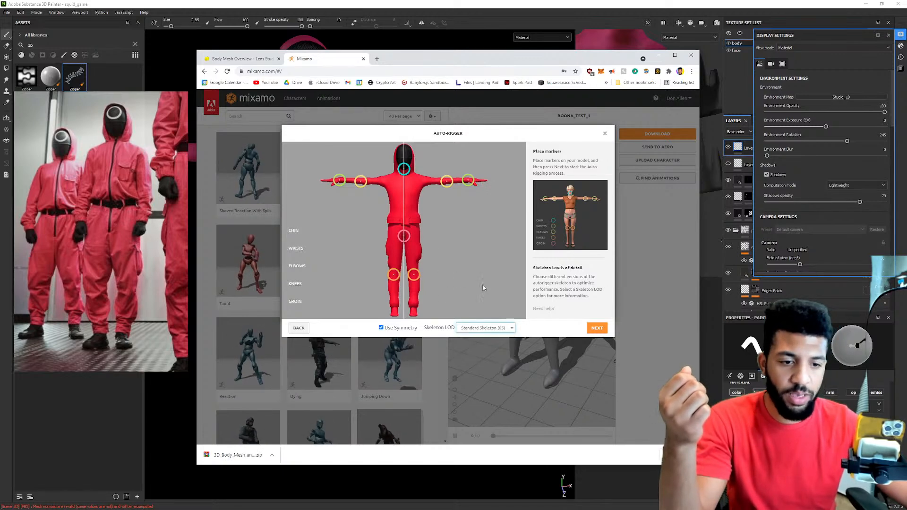
left_click(598, 327)
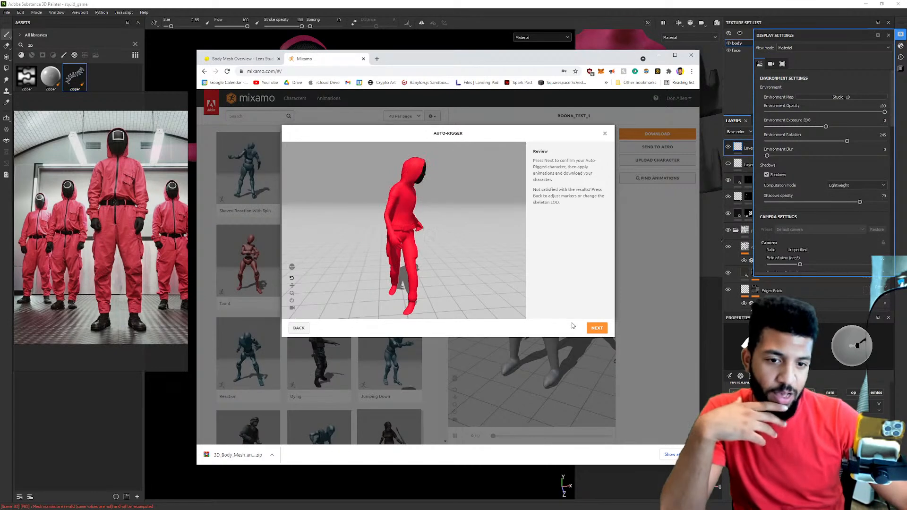
left_click(596, 329)
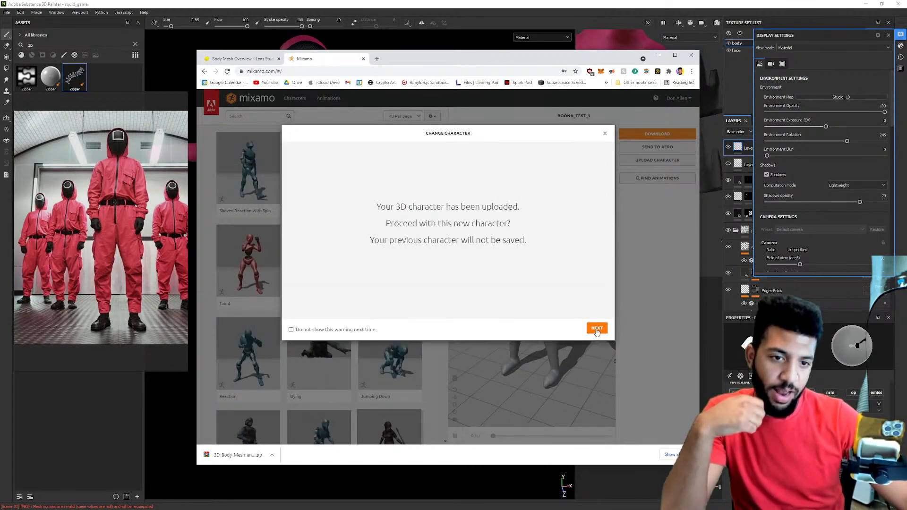
left_click(597, 328)
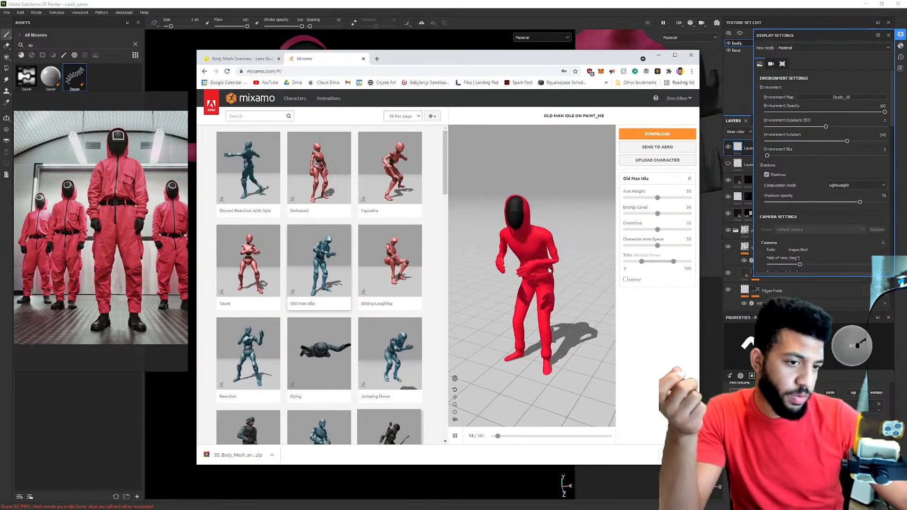
Preview Sitting Laughing, search the animations for "tpose", apply T-Pose to the character and download it as an FBX with skin.
left_click(381, 248)
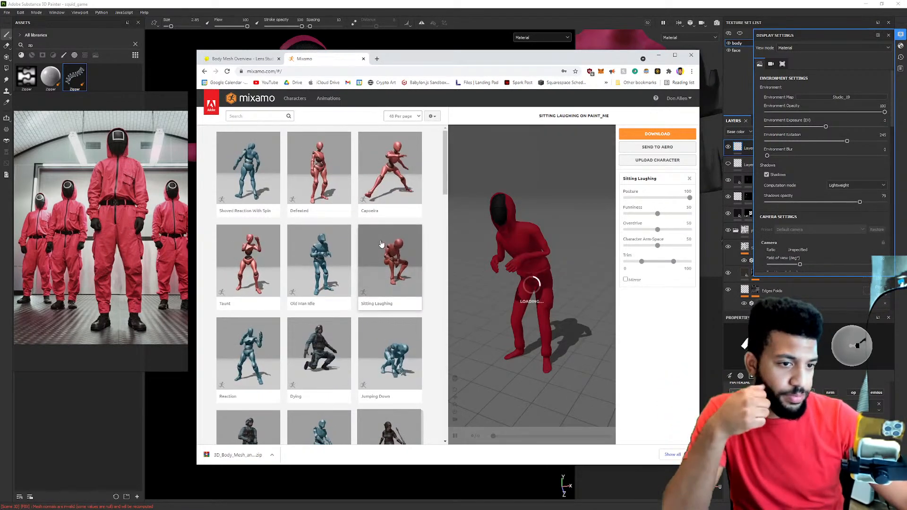
left_click(251, 116)
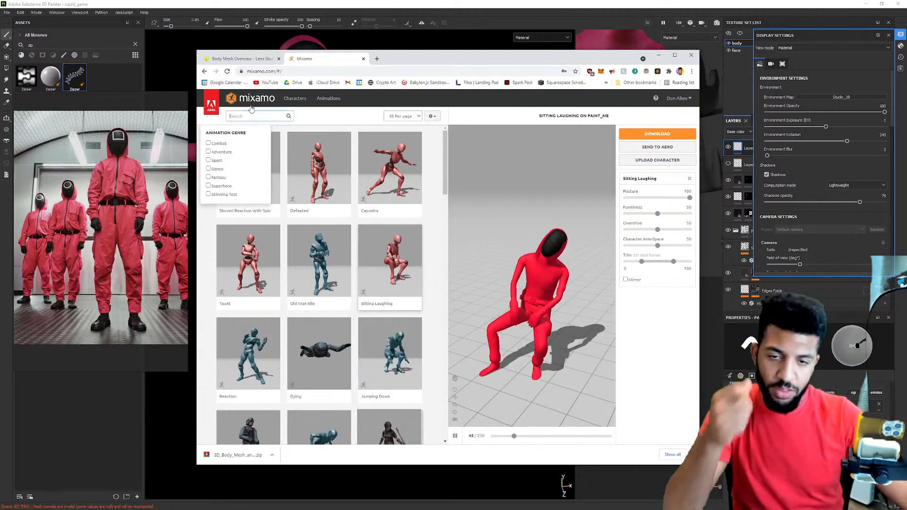
type("tpose")
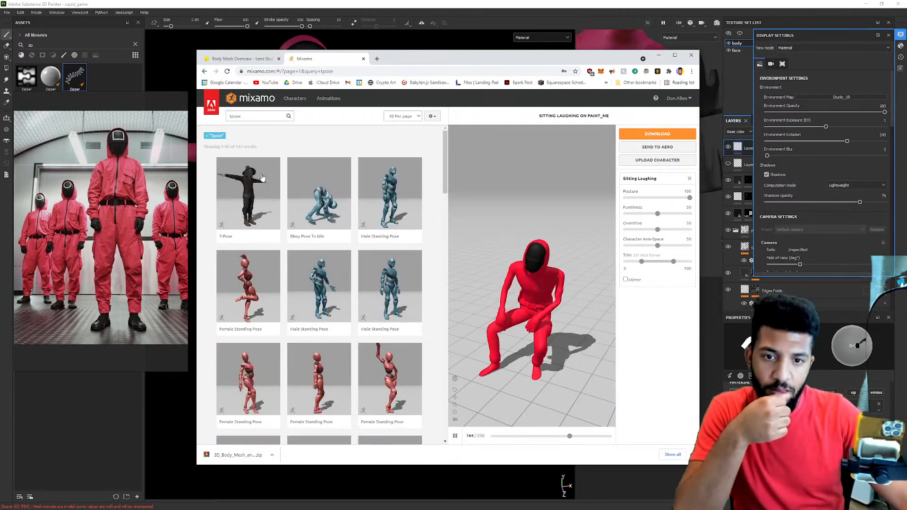
left_click(261, 180)
left_click_drag(480, 223, 602, 186)
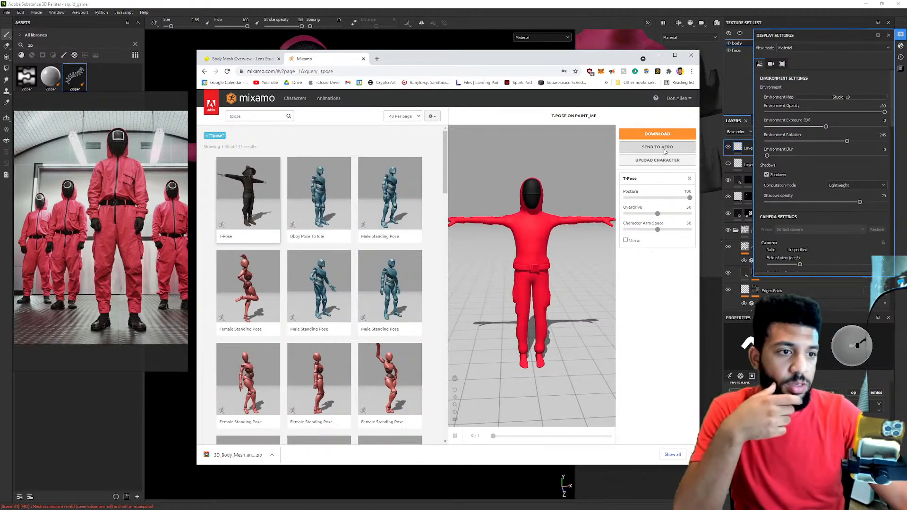
left_click(669, 136)
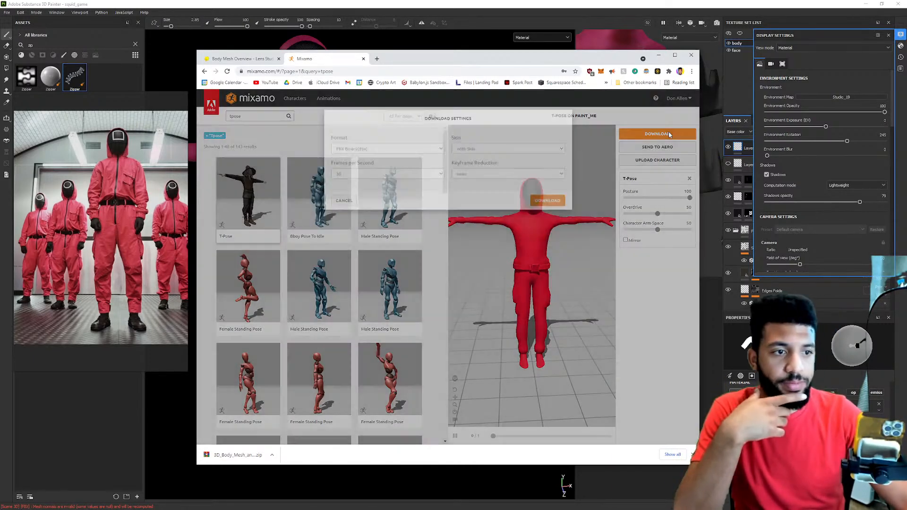
left_click(542, 217)
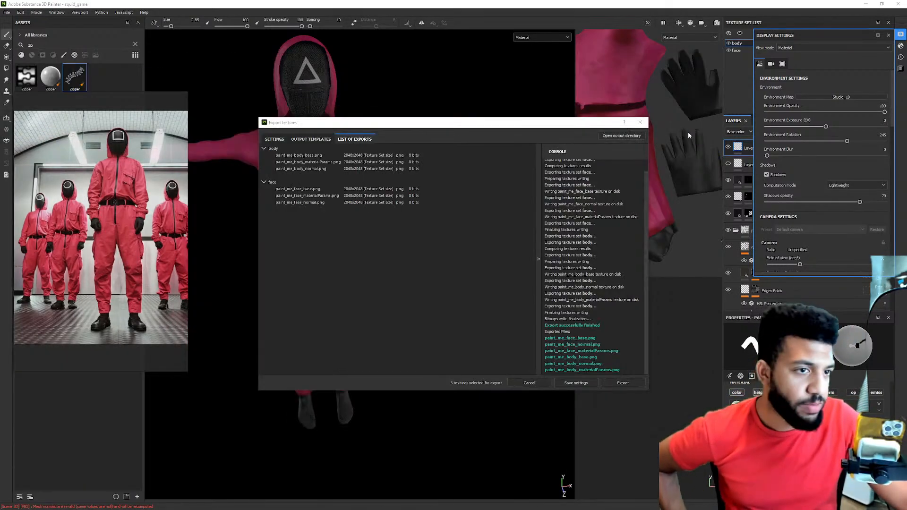
Close the texture export dialog and clear the Mixamo and Cinema 4D windows away to reveal the desktop.
left_click(640, 123)
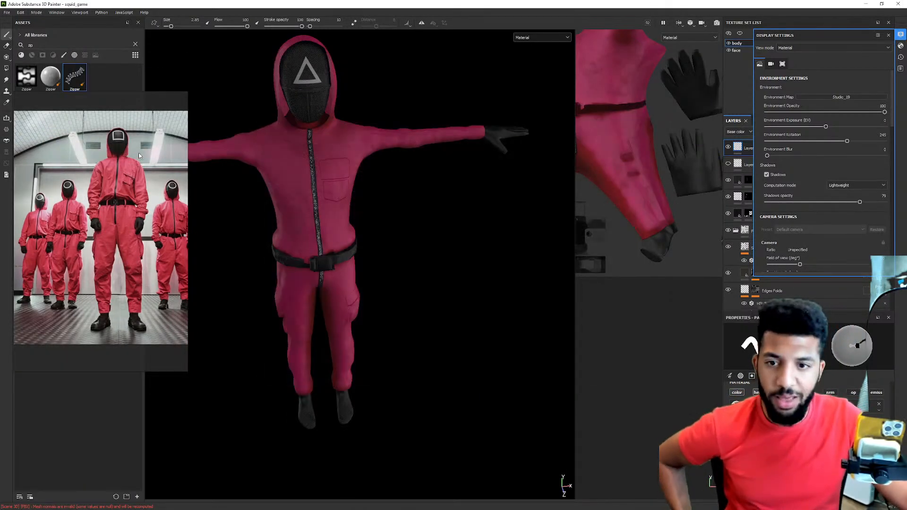
left_click_drag(366, 128, 222, 104, "alt")
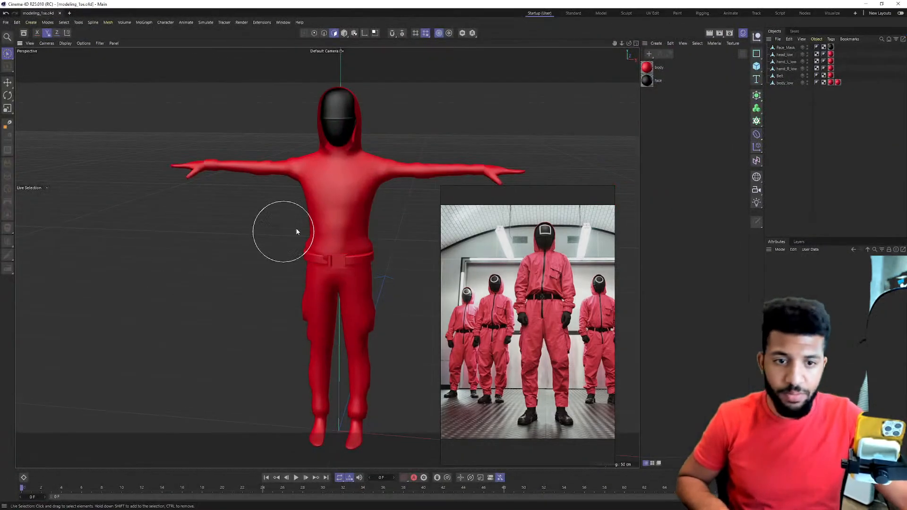
mouse_move(298, 233)
left_mouse_down("alt")
mouse_move(385, 208)
mouse_move(251, 235)
mouse_move(222, 206)
mouse_move(350, 226)
left_mouse_up("alt")
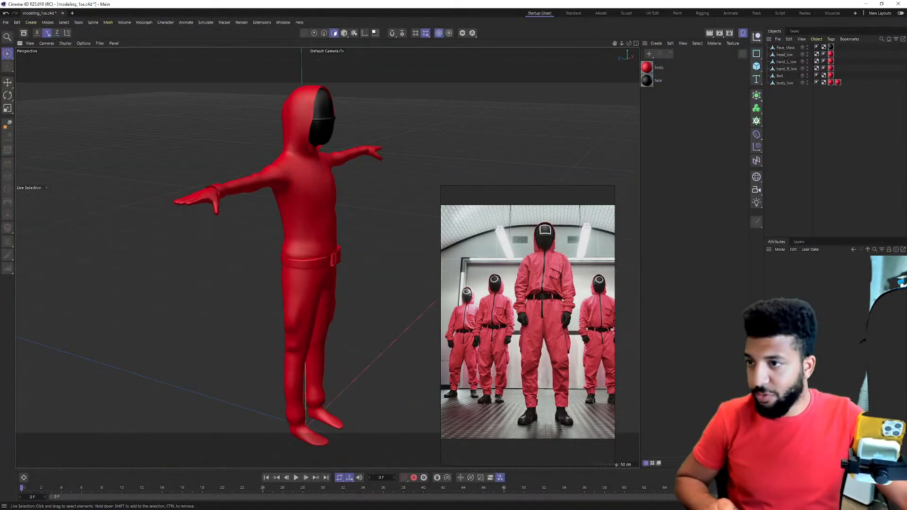
left_click_drag(0, 142, 344, 47)
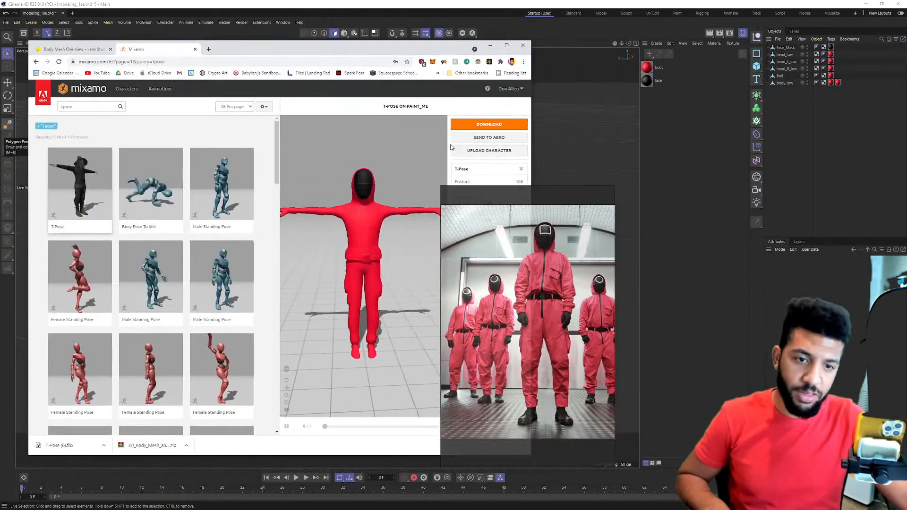
left_click(506, 200)
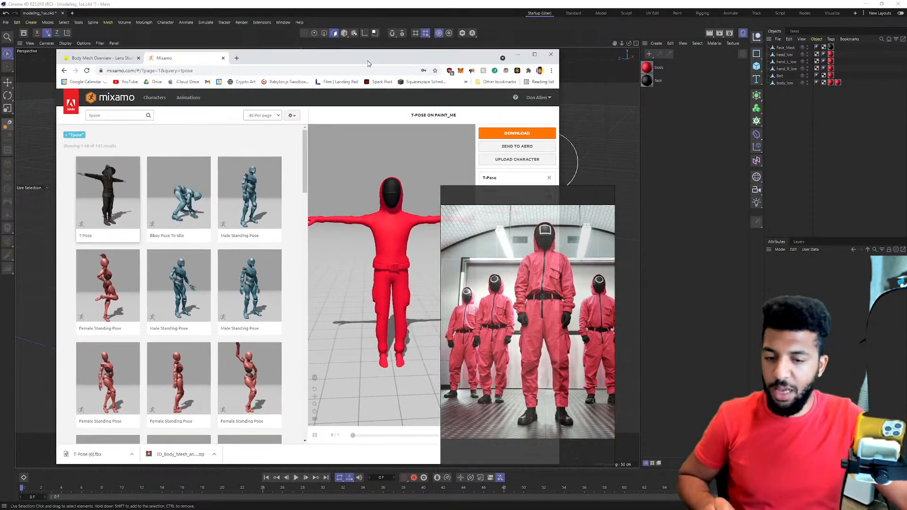
left_click(548, 161)
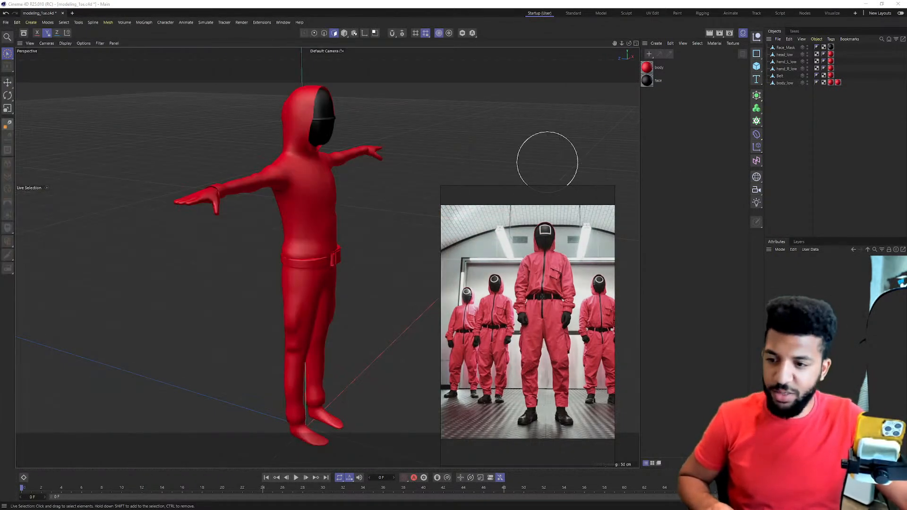
left_click(858, 4)
left_click(857, 3)
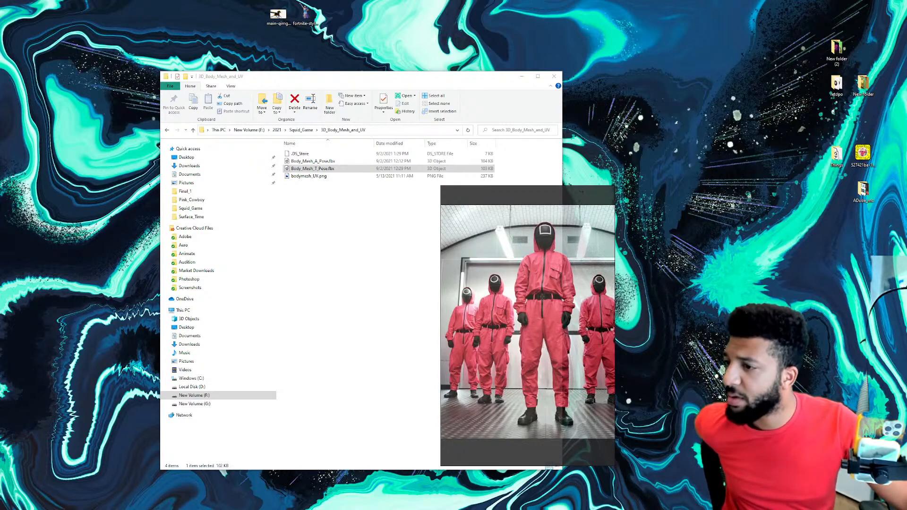
Switch to Lens Studio, move the reference image aside and create a new project with its window in view.
left_click_drag(0, 66, 541, 61)
right_click_drag(538, 201, 863, 145)
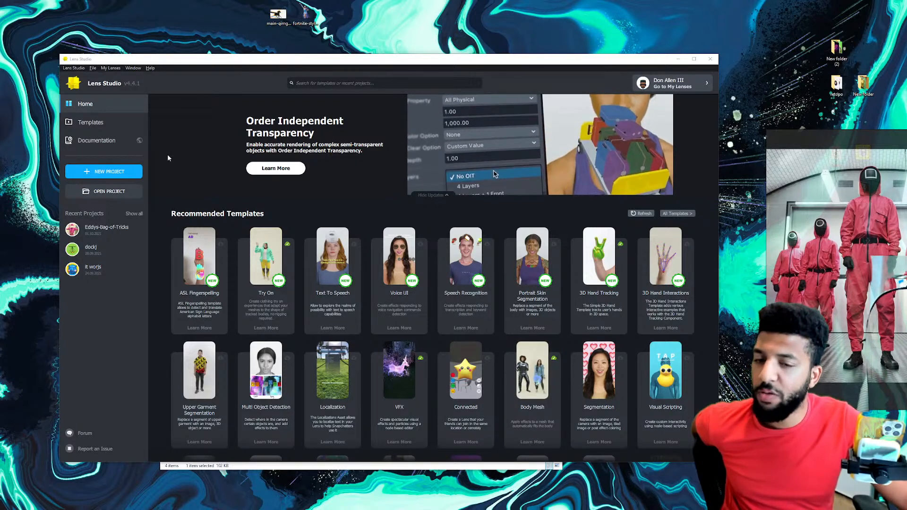
left_click(118, 175)
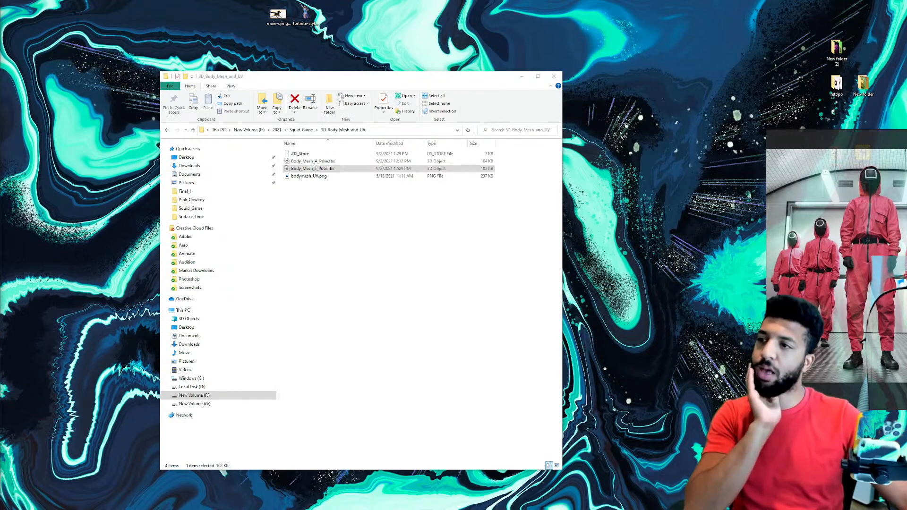
left_click_drag(236, 208, 495, 3)
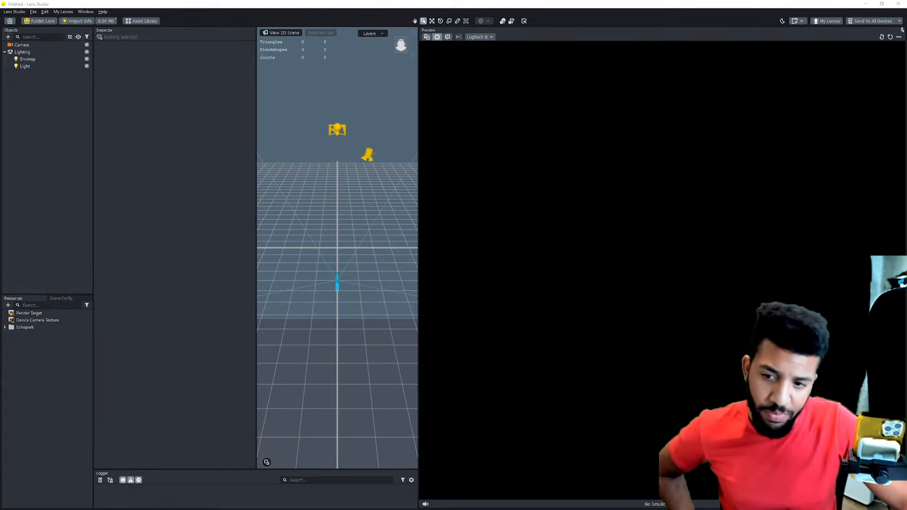
left_click_drag(76, 284, 65, 311)
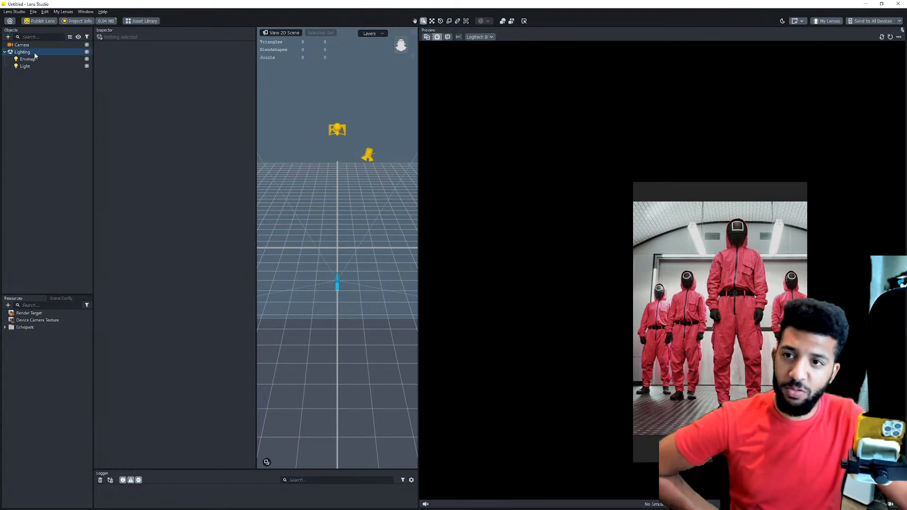
Add a 3D Full Body Tracking object to the scene.
left_click(8, 37)
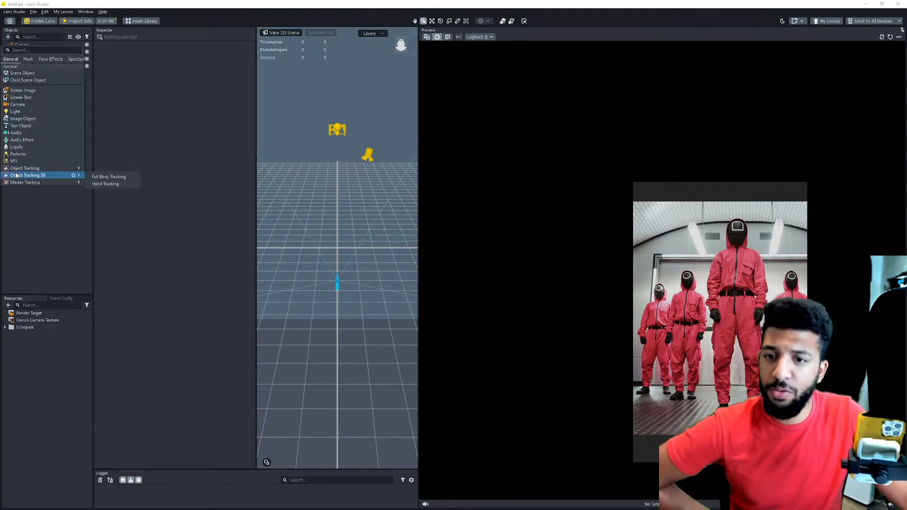
left_click(103, 179)
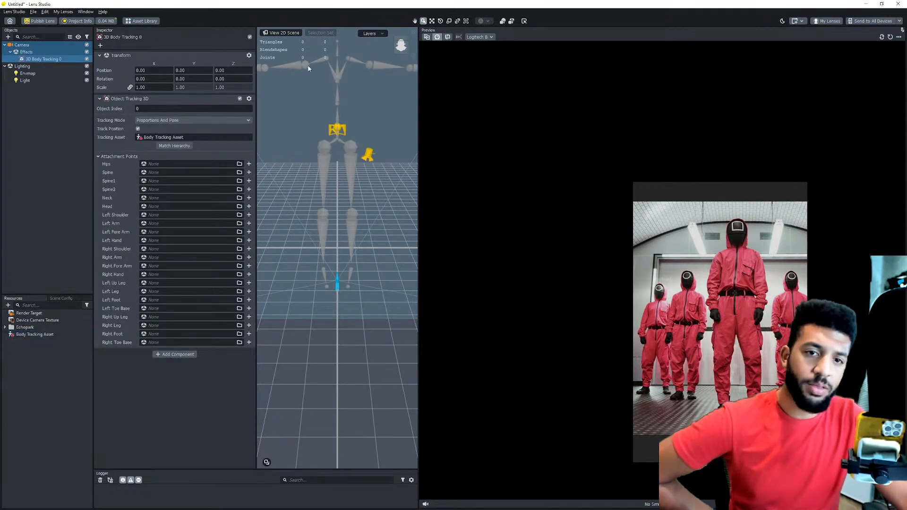
scroll(363, 135, "down", 5)
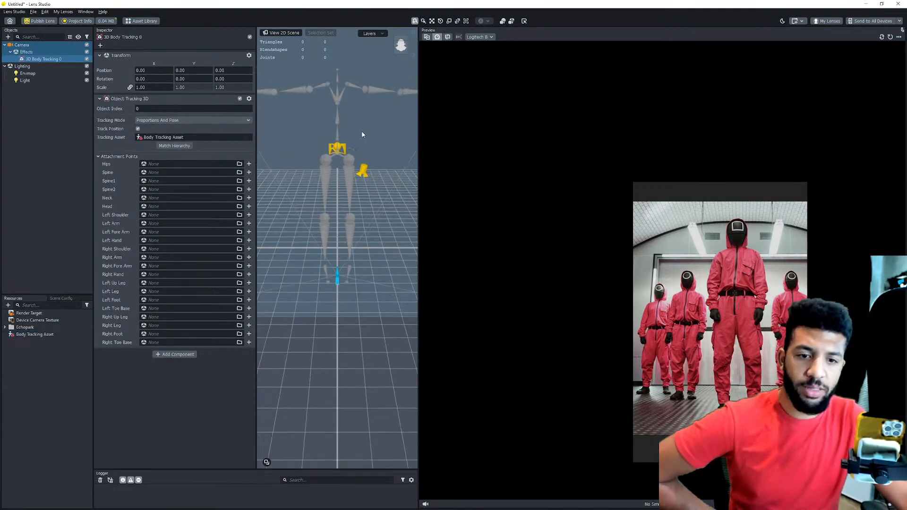
Switch the preview from the webcam to the Body object-tracking video, move the reference image aside and widen the scene view.
left_click(427, 38)
left_click(661, 37)
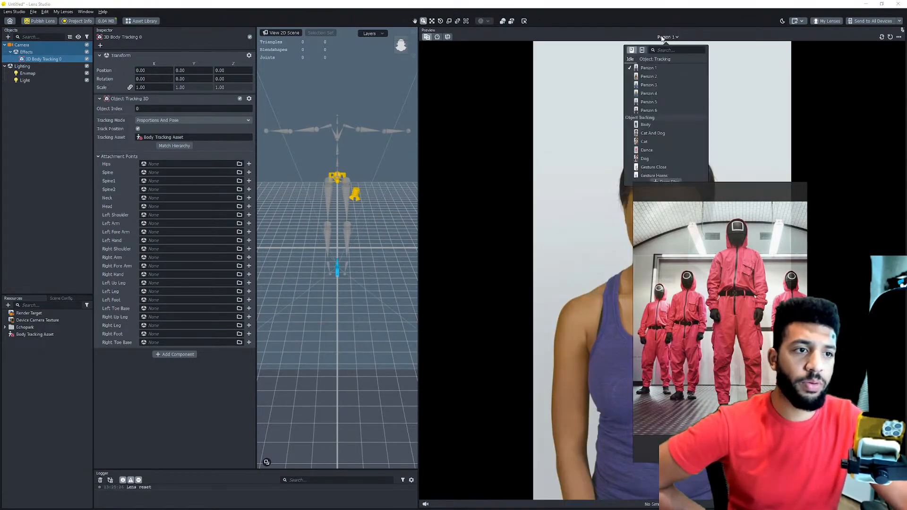
left_click(643, 50)
scroll(666, 142, "down", 6)
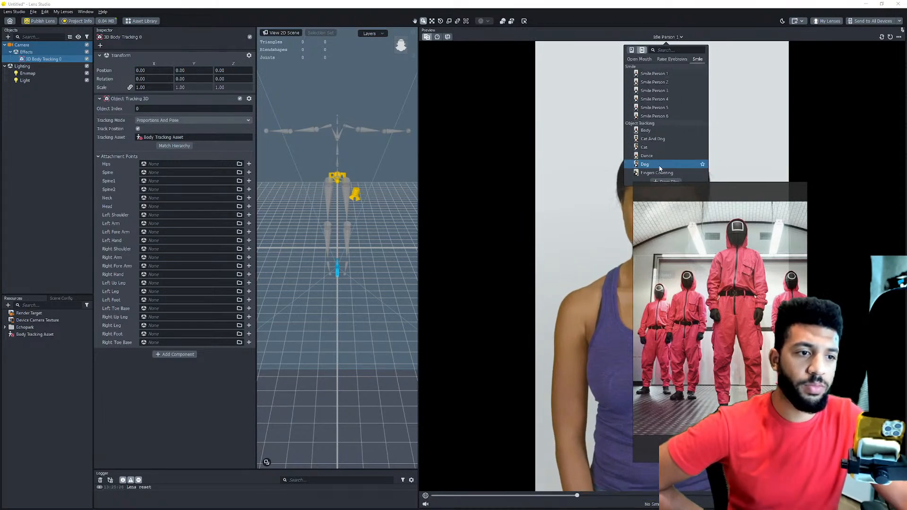
left_click(651, 130)
left_click_drag(705, 195, 857, 142)
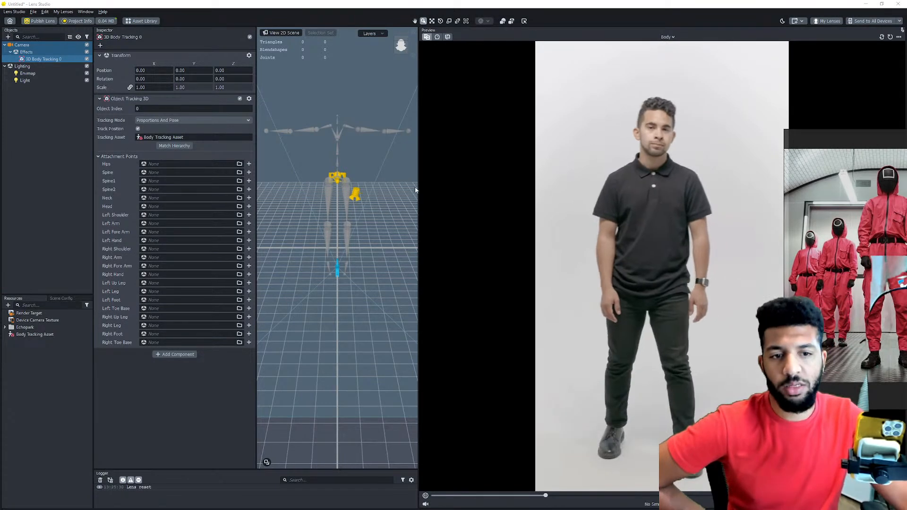
left_click_drag(419, 182, 491, 183)
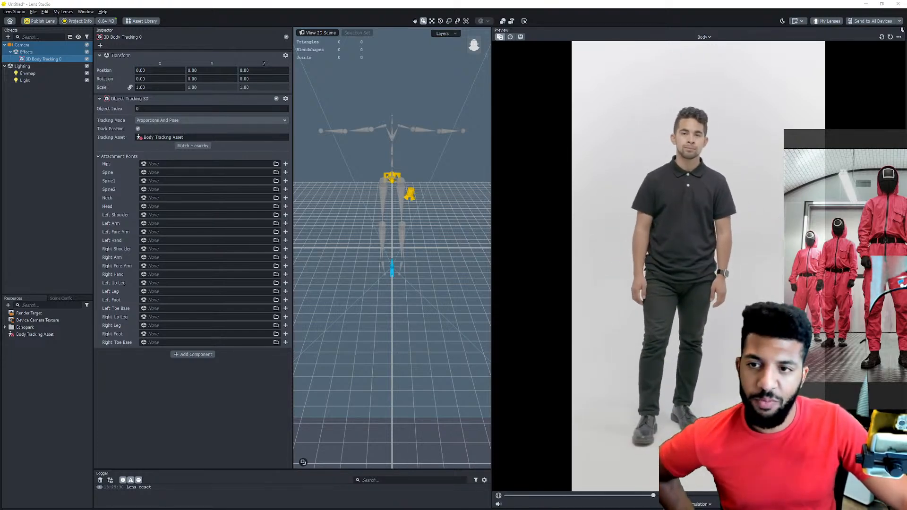
Import the rigged T-Pose (6) character under the 3D Body Tracking object and widen the object hierarchy to show its joint names.
mouse_move(43, 60)
left_mouse_down()
mouse_move(66, 62)
mouse_move(52, 61)
left_mouse_up()
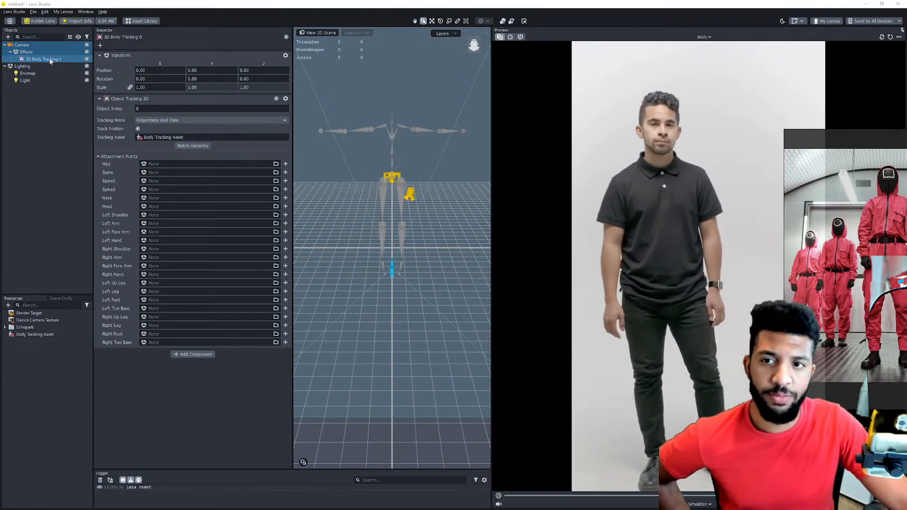
left_click(488, 318)
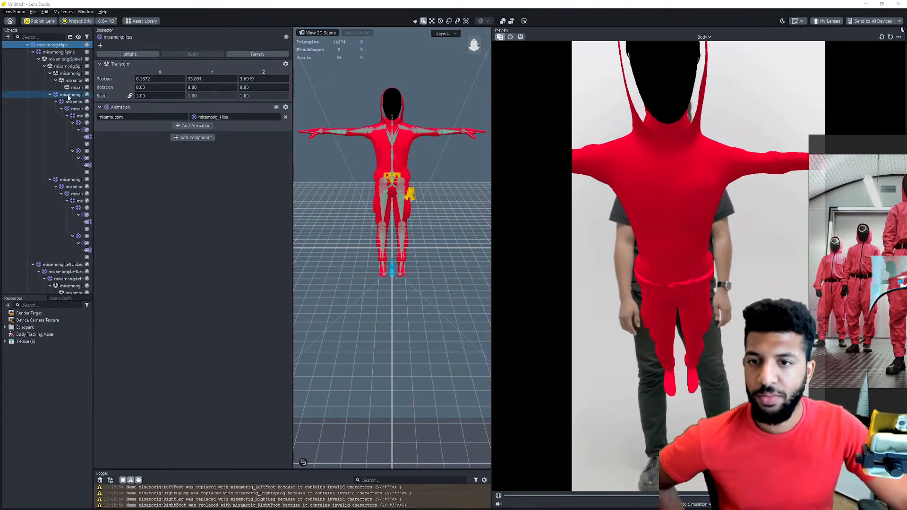
left_click_drag(94, 96, 177, 96)
scroll(73, 80, "up", 4)
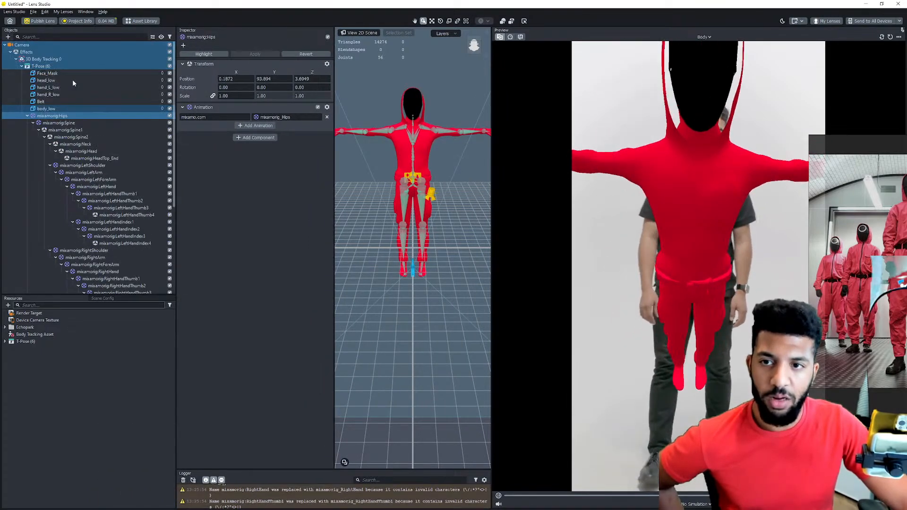
Match the 3D Body Tracking attachment points to the T-Pose (6) hierarchy and reconfirm mixamorig:Hips as the Hips joint.
left_click(51, 59)
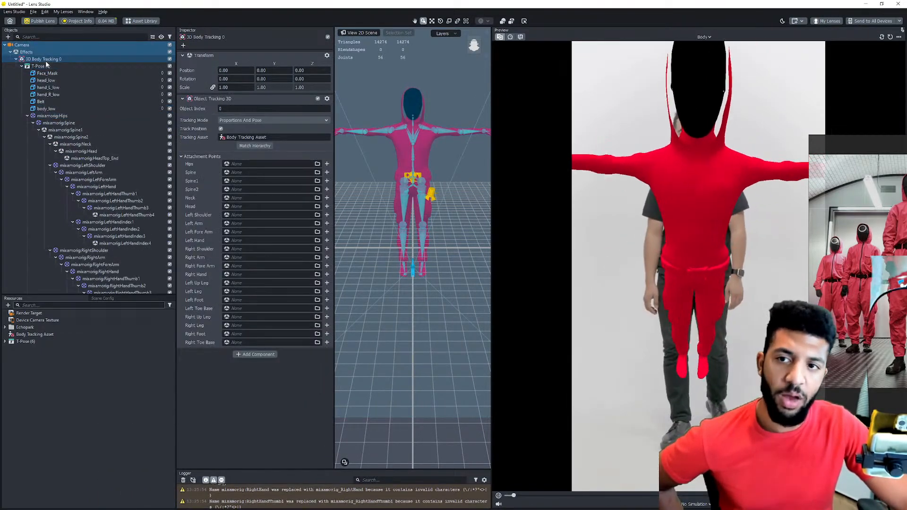
left_click(260, 148)
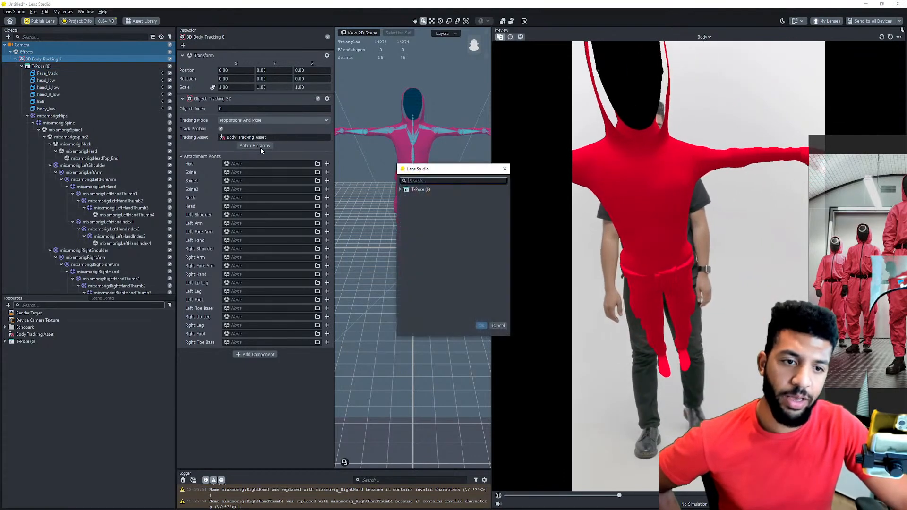
left_click(422, 190)
left_click(481, 326)
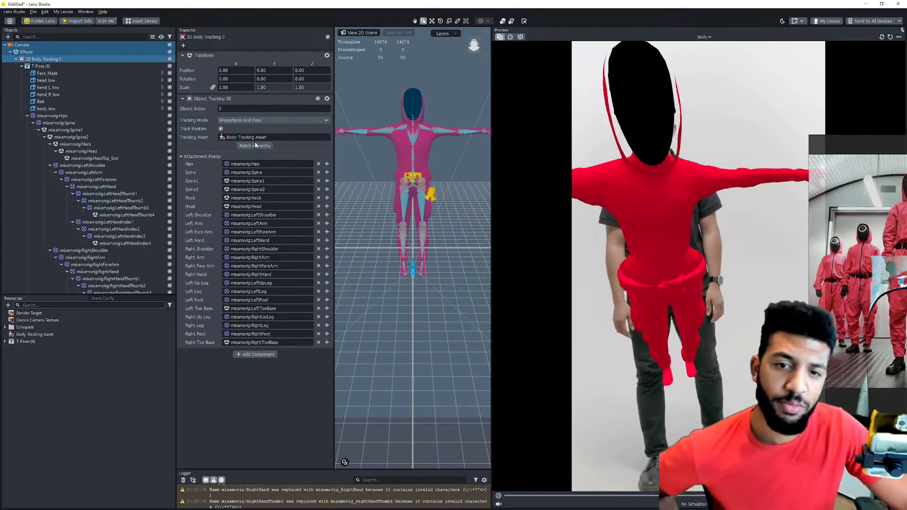
left_click(304, 162)
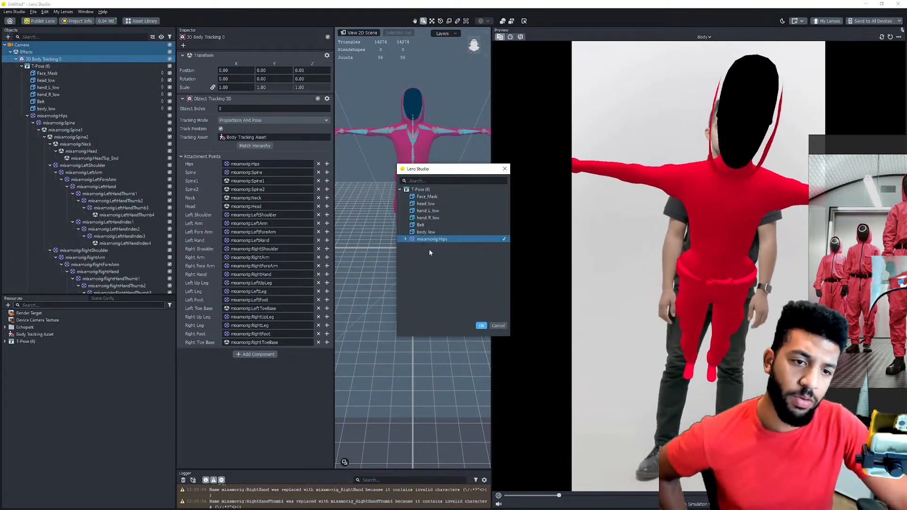
left_click(482, 326)
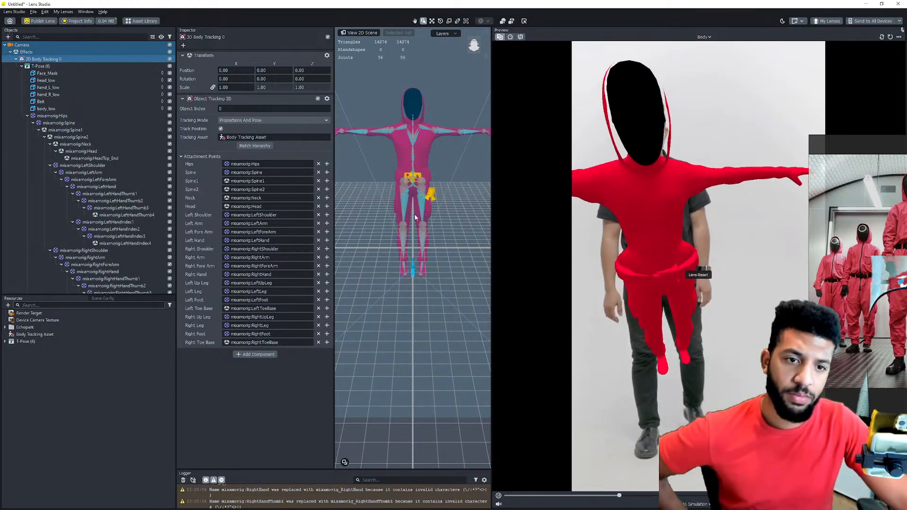
Try the Pose Only tracking mode and restore Proportions And Pose.
left_click(255, 121)
left_click(250, 126)
left_click(252, 121)
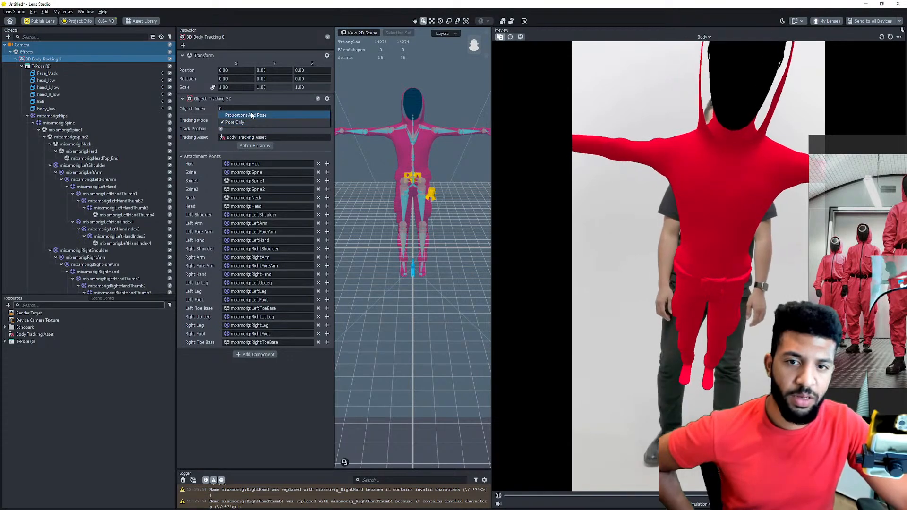
left_click(252, 116)
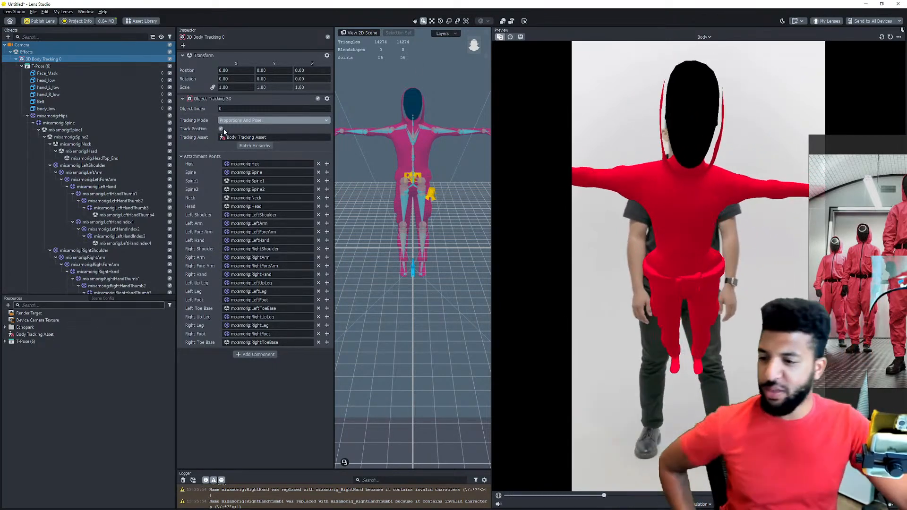
Examine the rigged character and its left arm joint in the scene from the side and the front.
left_click(16, 59)
scroll(409, 205, "up", 5)
left_click_drag(461, 203, 406, 200)
scroll(452, 184, "down", 3)
scroll(388, 104, "down", 3)
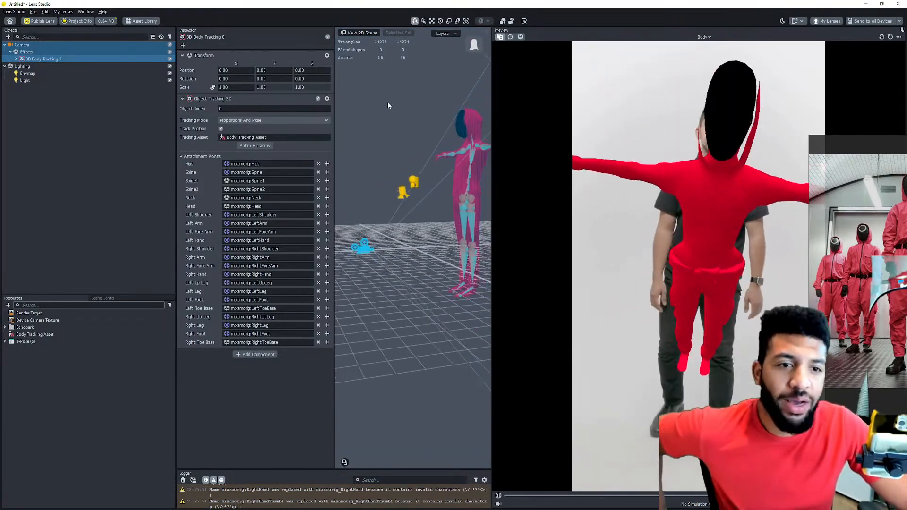
middle_click_drag(383, 114, 347, 119)
left_click(444, 162)
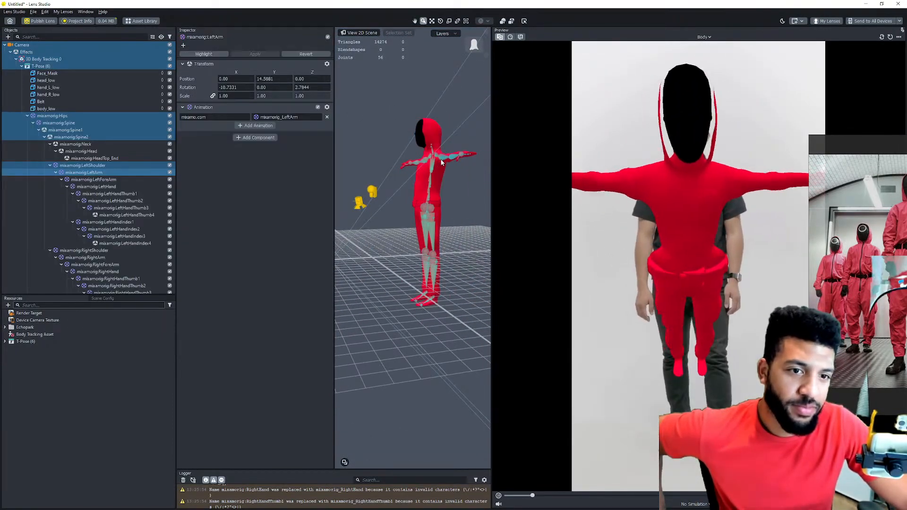
left_click_drag(359, 165, 498, 177)
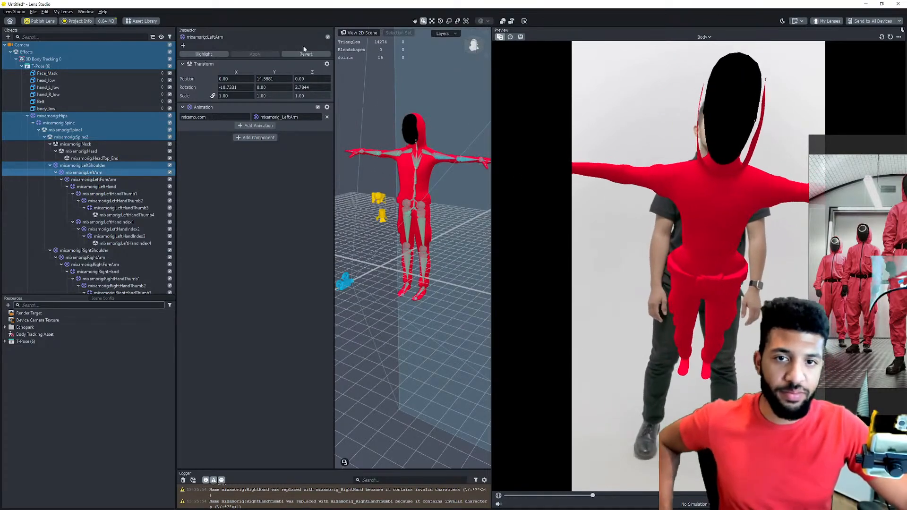
Try adjusting the left arm joint with the combined transform tool and undo the change.
left_click(465, 22)
left_click_drag(461, 138, 443, 125)
key("ctrl+z")
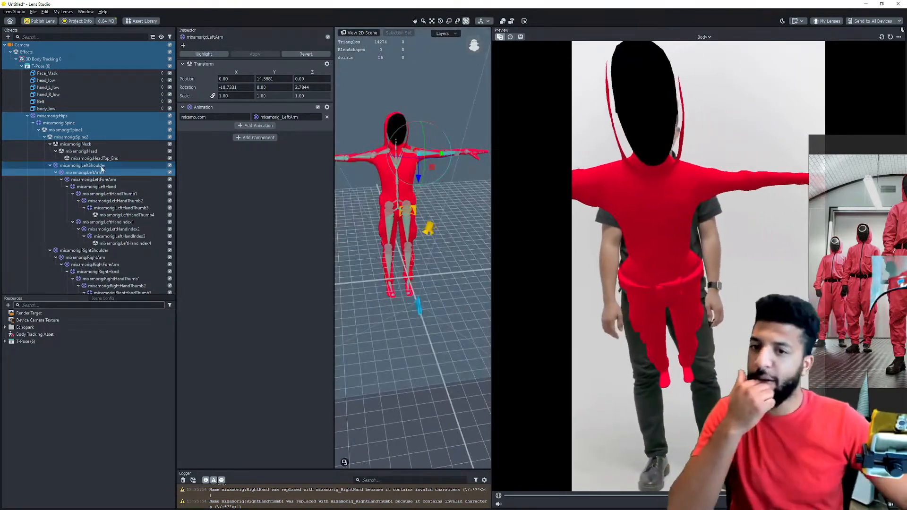
Collapse the mixamorig:Hips joint branch and inspect the settings of the T-Pose (6) object.
left_click(27, 116)
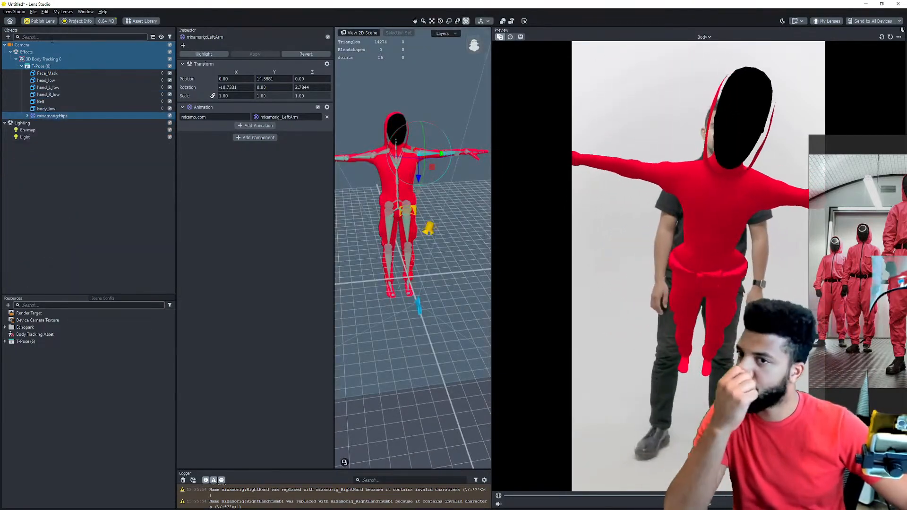
left_click(41, 66)
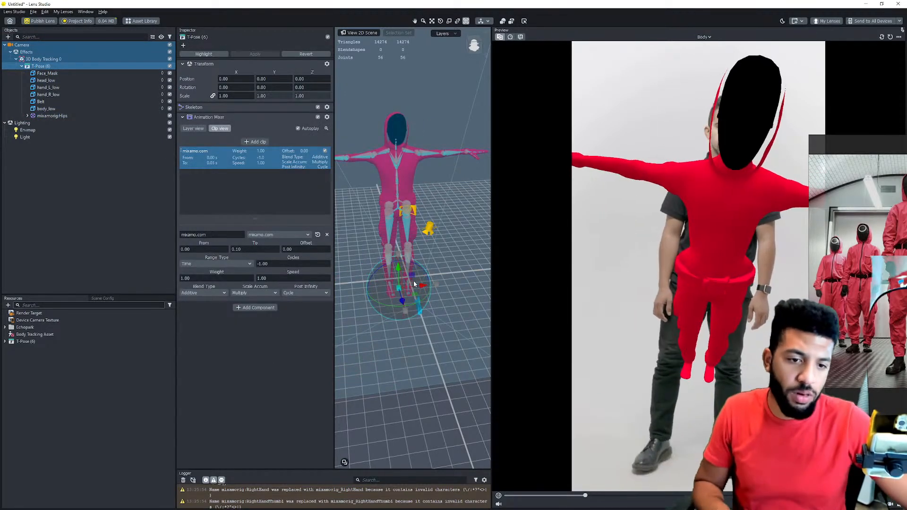
left_click_drag(429, 240, 416, 222, "alt")
Try changing the 3D Body Tracking object's Object Index and Track Position, leaving the index at 0 and position tracking on.
left_click(43, 59)
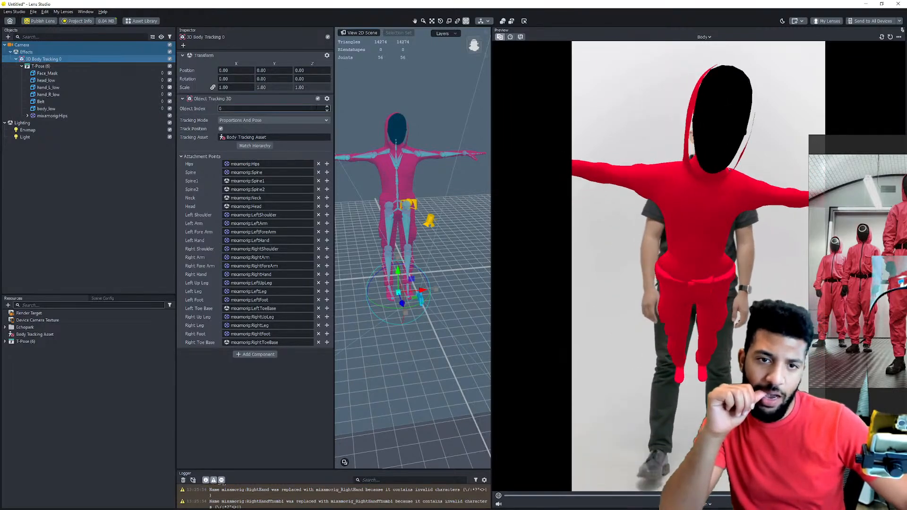
left_click(327, 107)
left_click(327, 111)
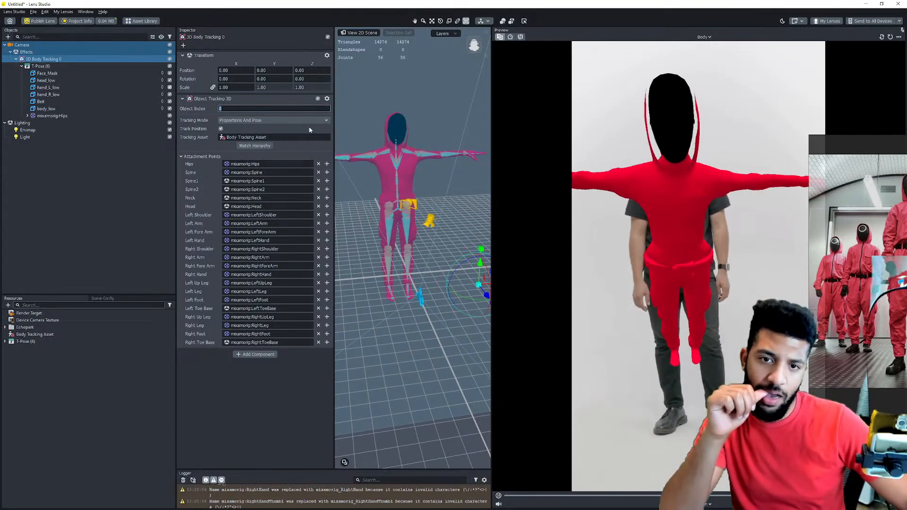
left_click(221, 129)
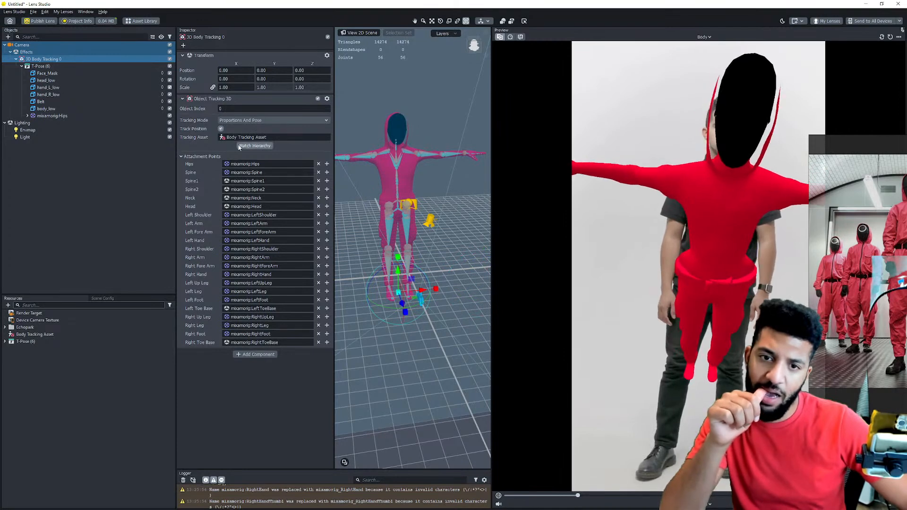
Rematch the attachment points to the T-Pose (6) hierarchy and check which objects the Hips point can use, without reassigning it.
left_click(236, 145)
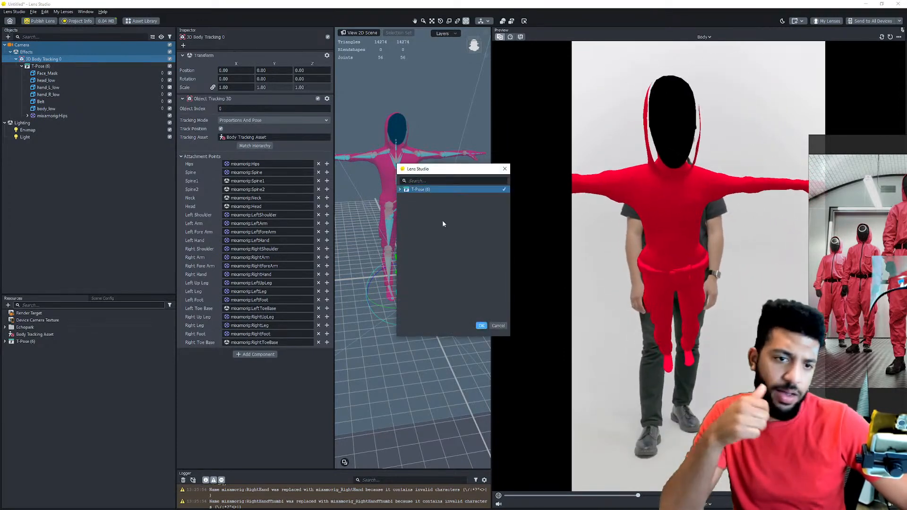
left_click(480, 326)
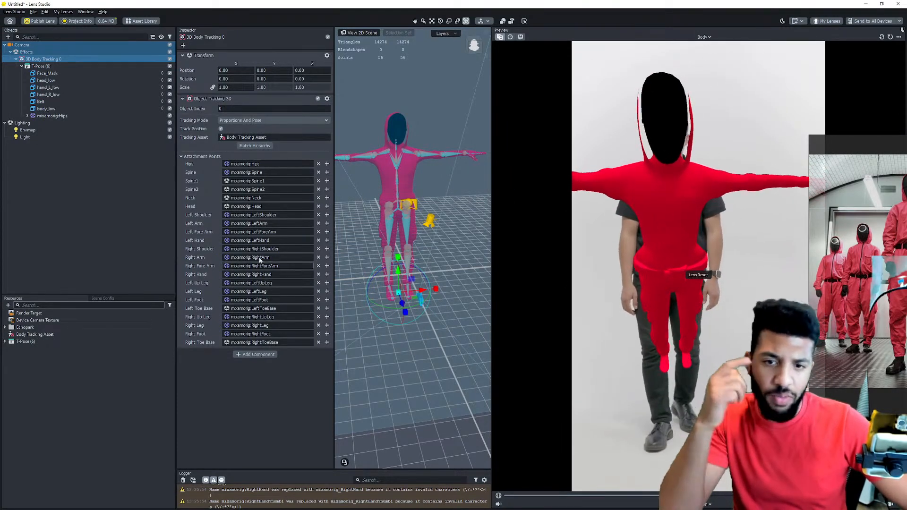
left_click(258, 165)
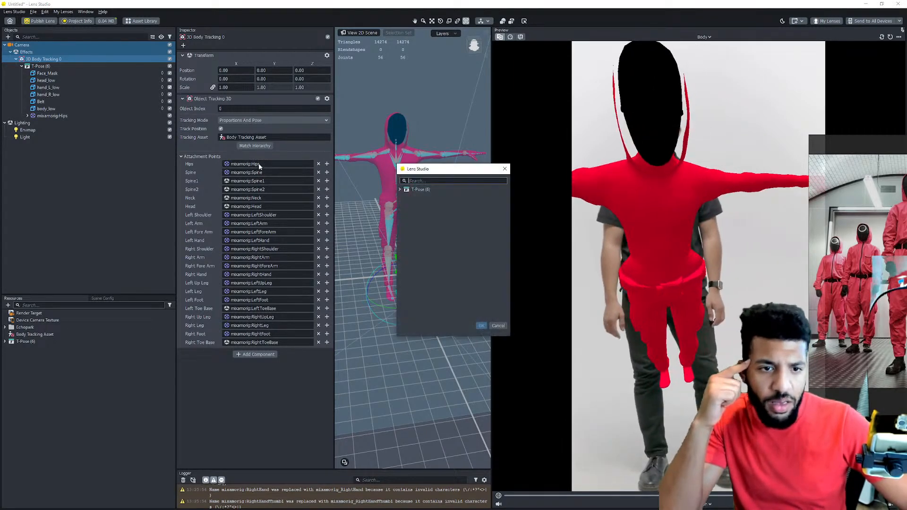
double_click(416, 191)
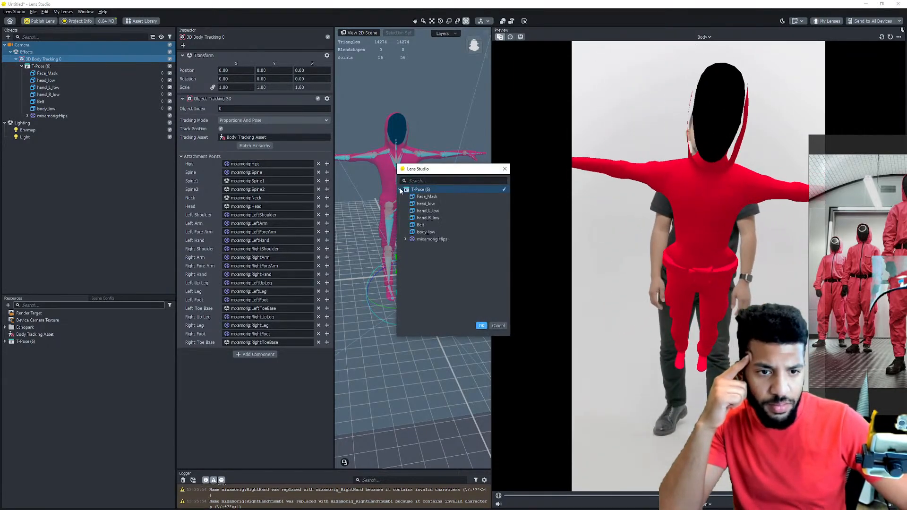
left_click(497, 325)
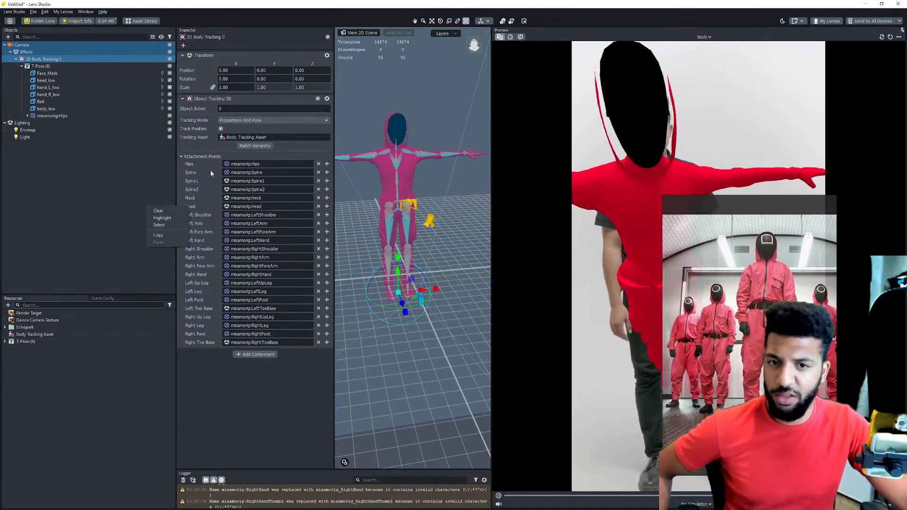
Try choosing T-Pose (6) as the object for the body tracking rig.
left_click(297, 162)
left_click(426, 189)
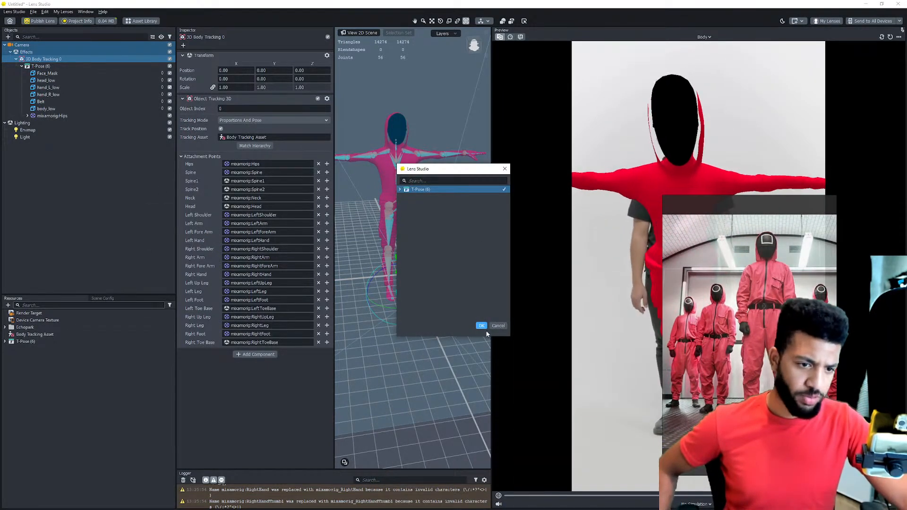
left_click(481, 326)
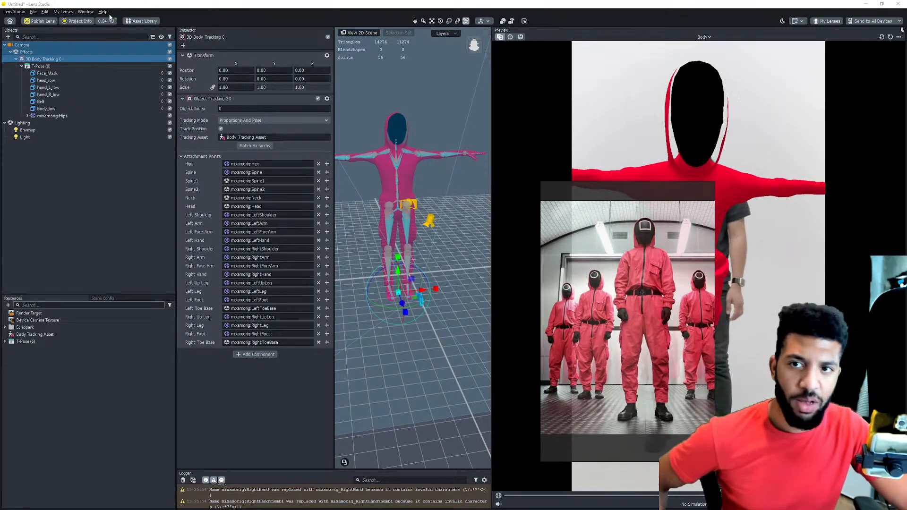
Move the reference image aside, switch the 3D Body Tracking object off and on, and match its hierarchy to T-Pose (6) again.
left_click_drag(585, 265, 739, 270)
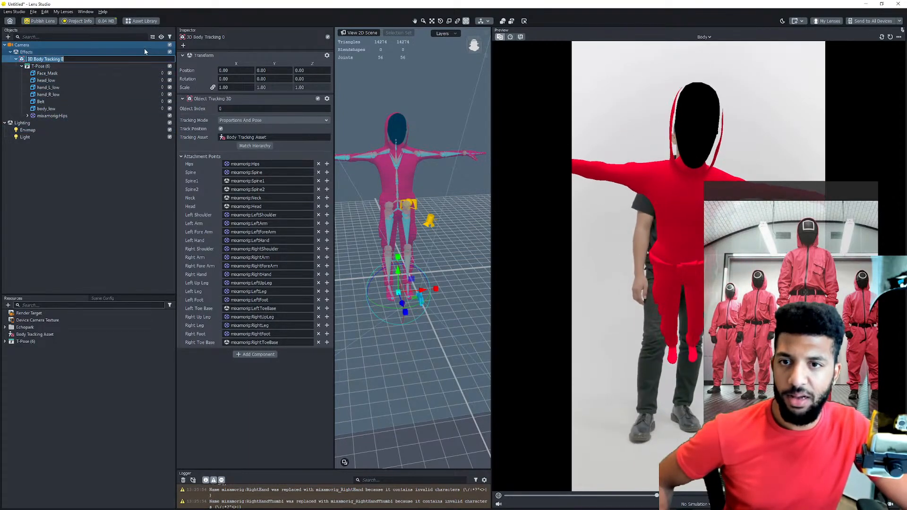
left_click(170, 59)
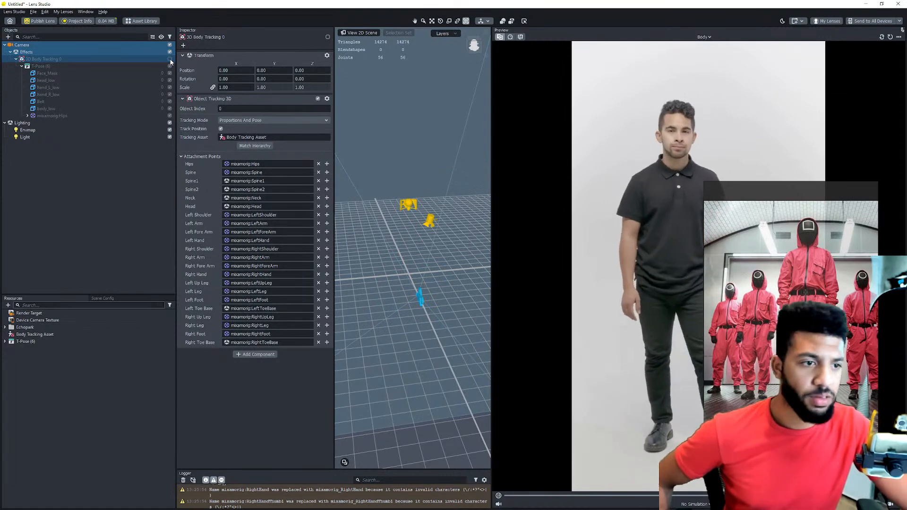
left_click(169, 59)
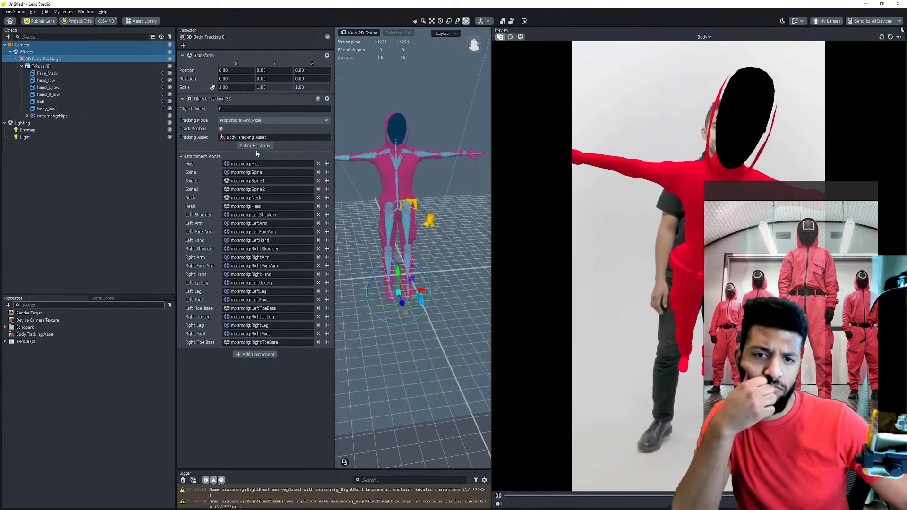
left_click(255, 146)
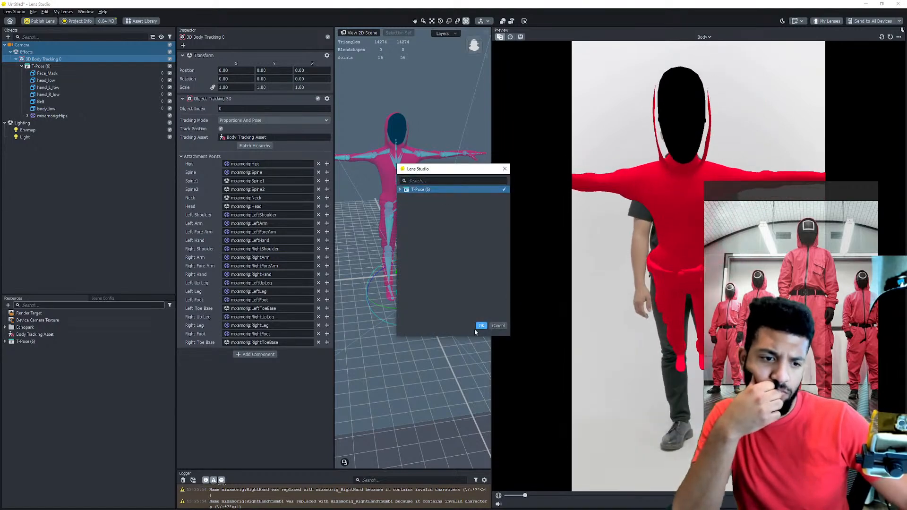
left_click(481, 326)
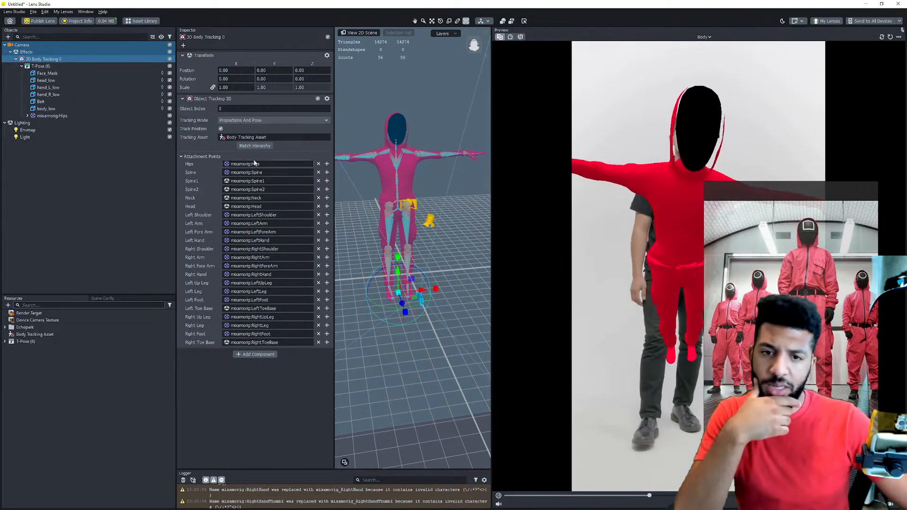
Reassign the Spine attachment point to mixamorig:Spine under the mixamorig:Hips joint.
left_click(280, 172)
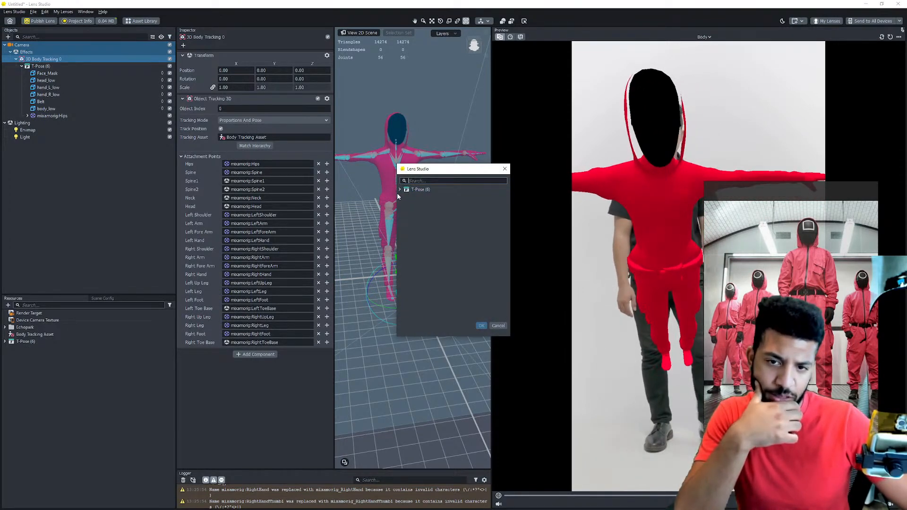
left_click(406, 239)
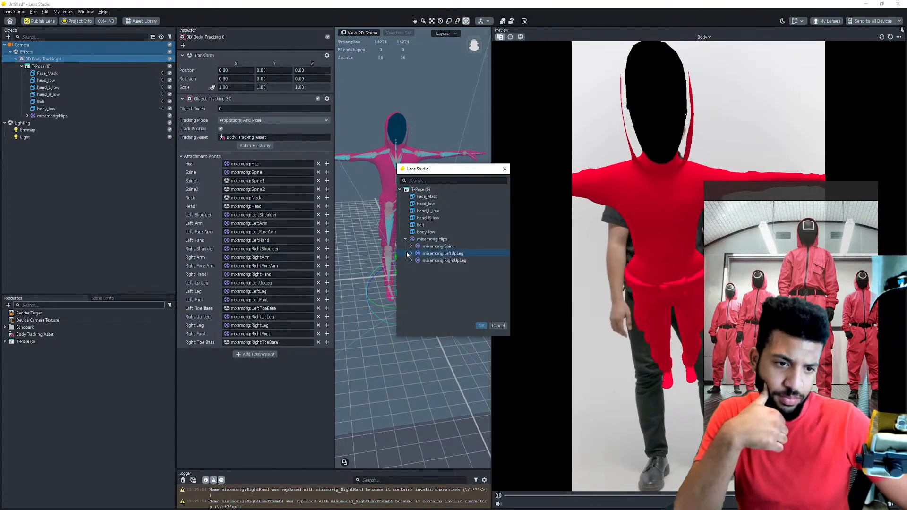
left_click(423, 247)
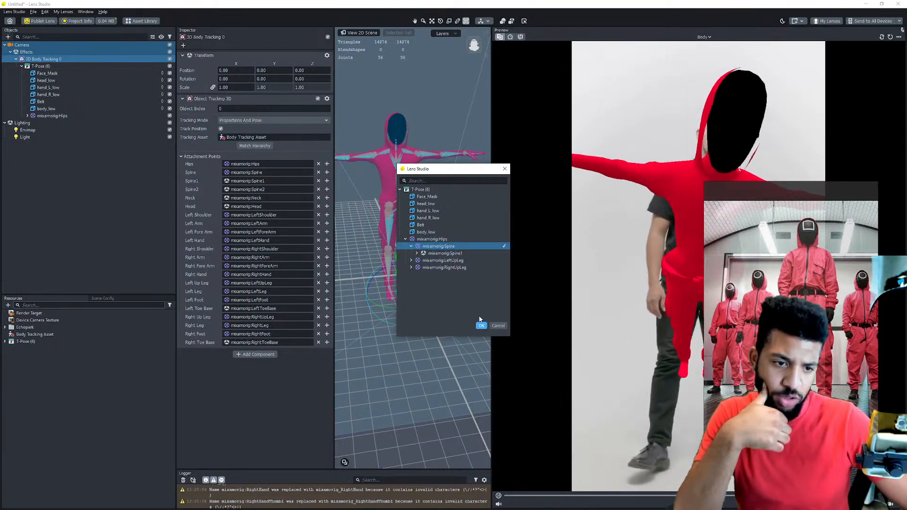
left_click(481, 326)
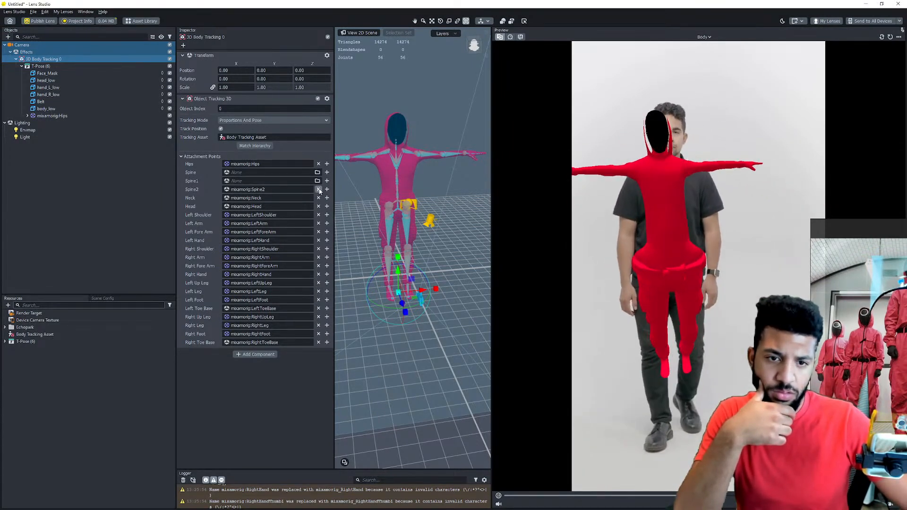
Clear the attachment points from Spine2 through Left Up Leg, and match the hierarchy to T-Pose (6) again.
left_click(318, 206)
left_click(319, 215)
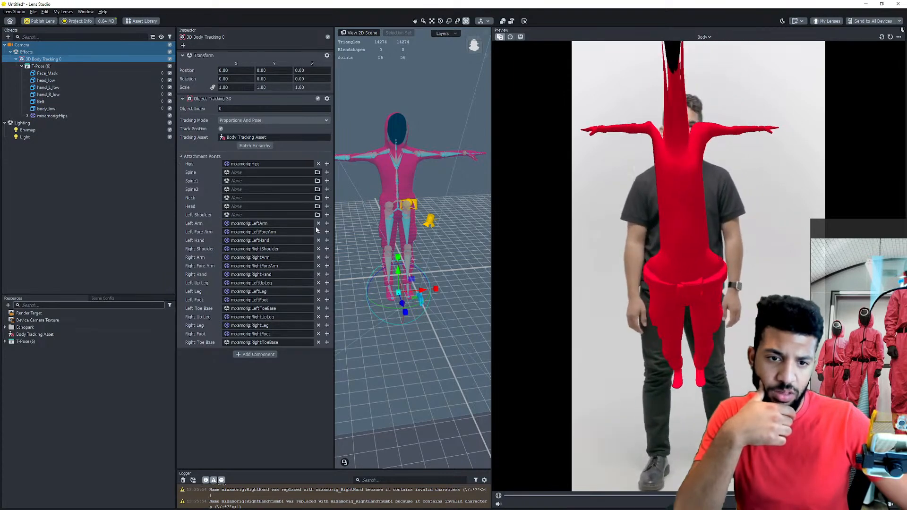
left_click(319, 232)
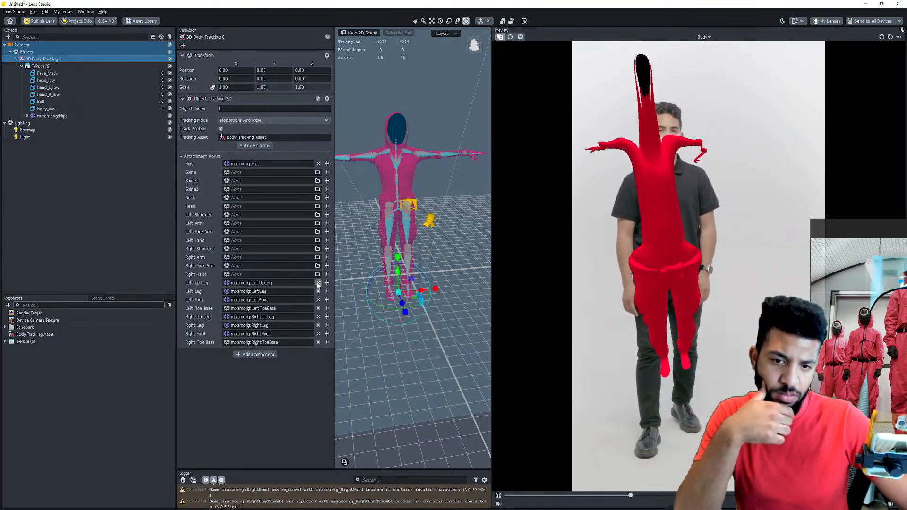
left_click(254, 146)
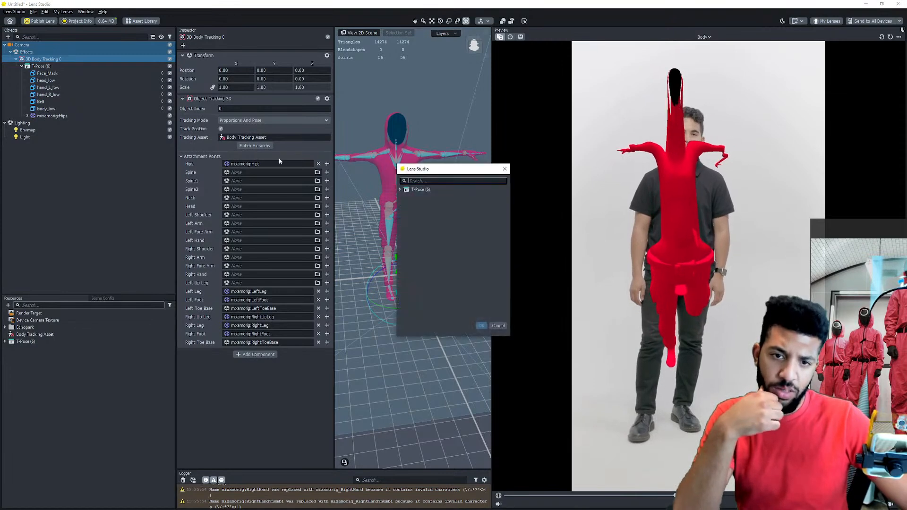
left_click(432, 190)
left_click(481, 326)
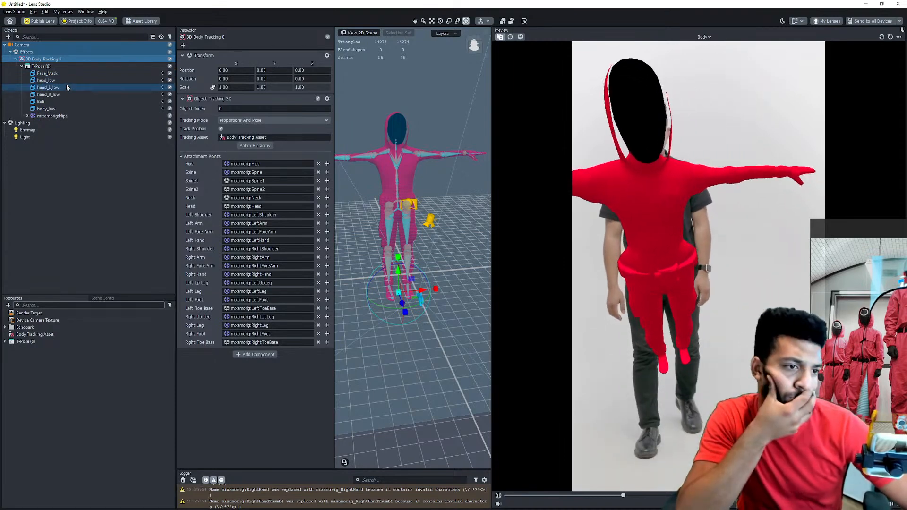
Delete the 3D Body Tracking 0 object together with its T-Pose (6) model from the scene.
double_click(40, 59)
key("BackSpace")
left_click(55, 165)
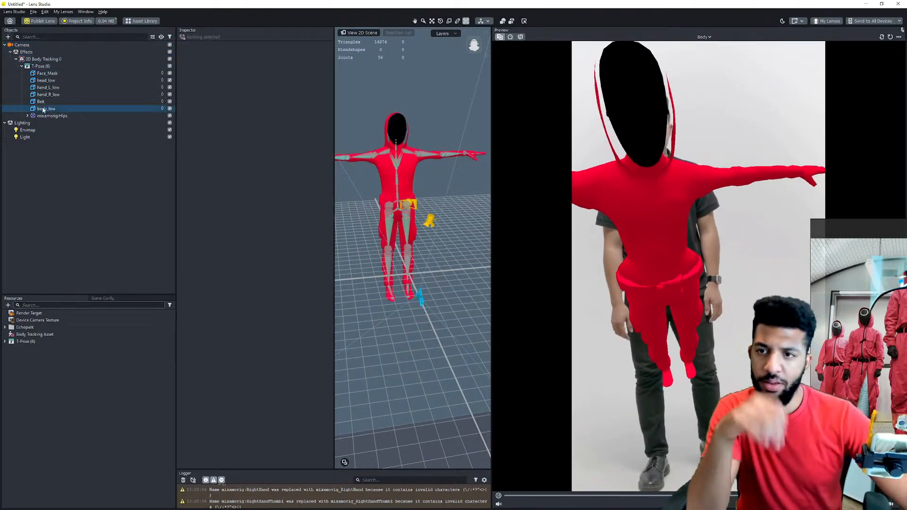
right_click(39, 59)
left_click(73, 137)
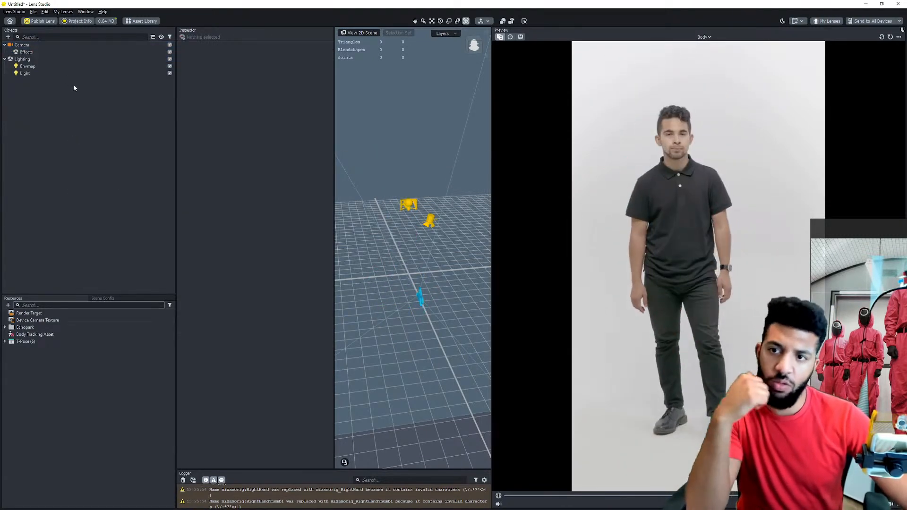
Add a Full Body Mesh object to the scene.
left_click(8, 37)
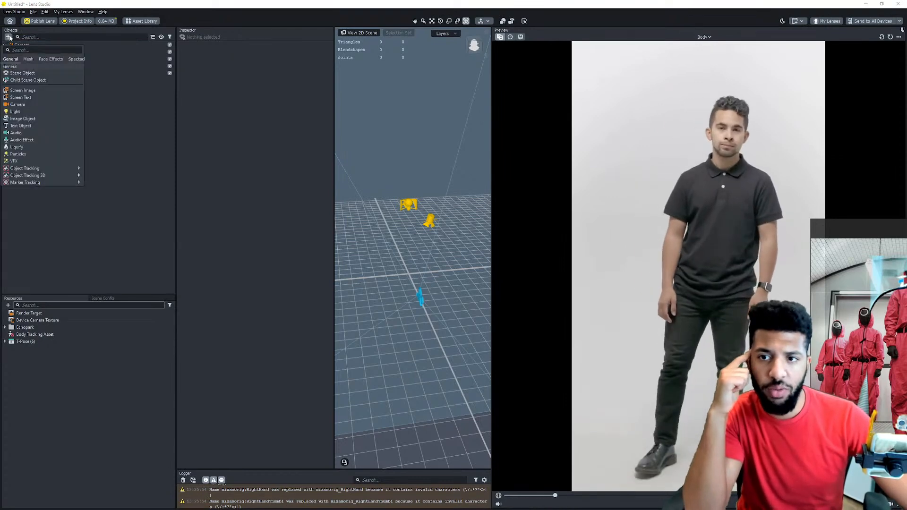
left_click(29, 59)
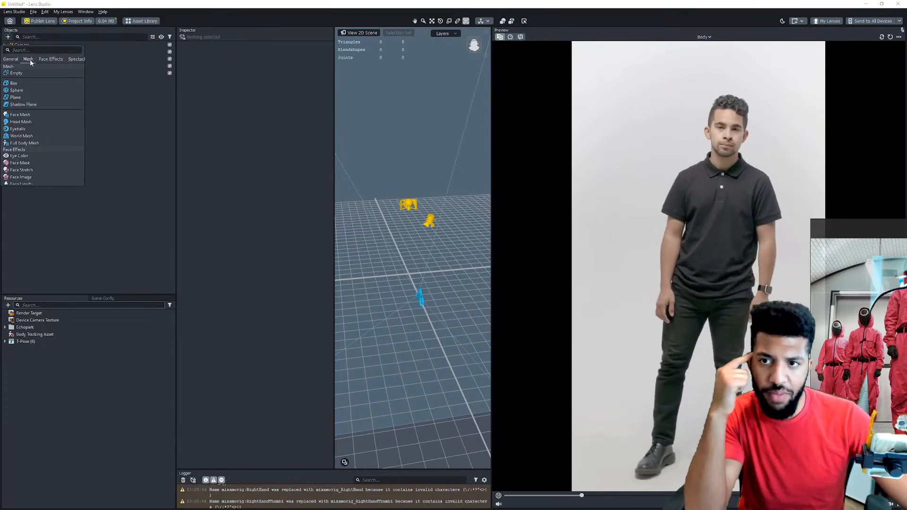
left_click(36, 144)
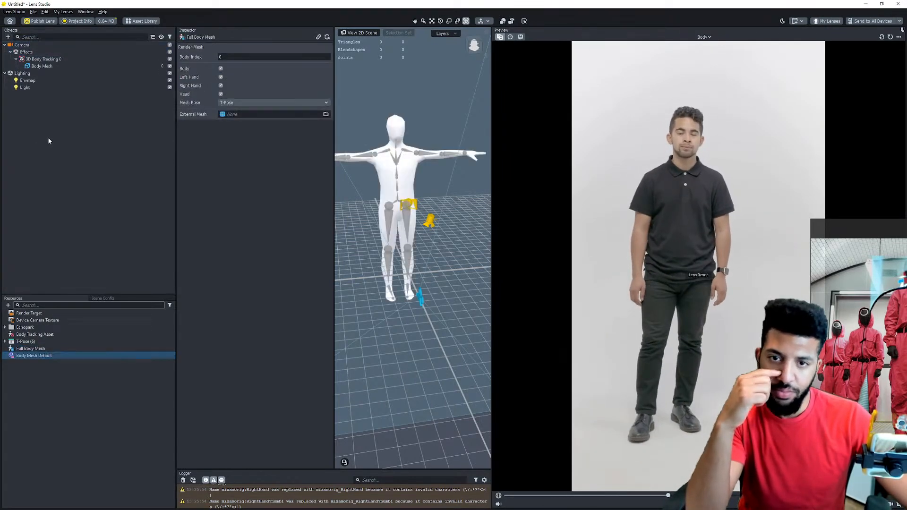
Assign the body_low mesh from T-Pose (6) as the Full Body Mesh's external mesh.
left_click(325, 115)
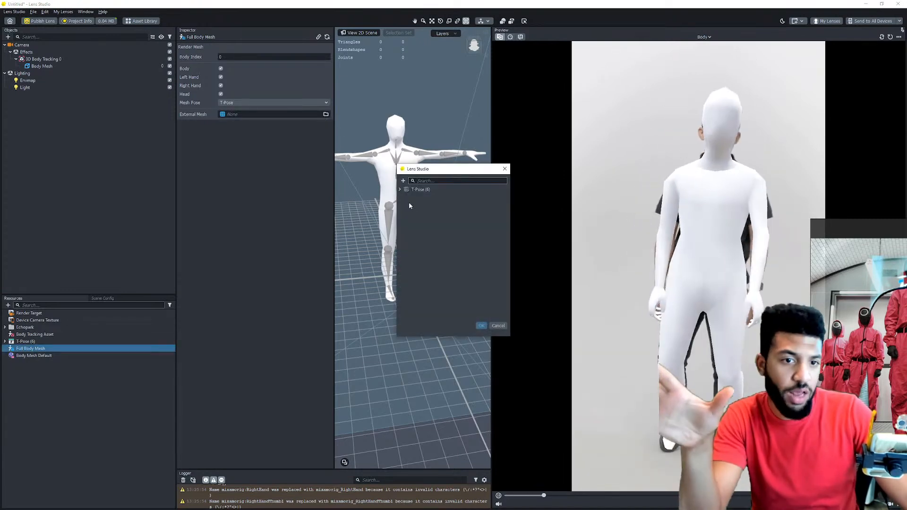
left_click(400, 190)
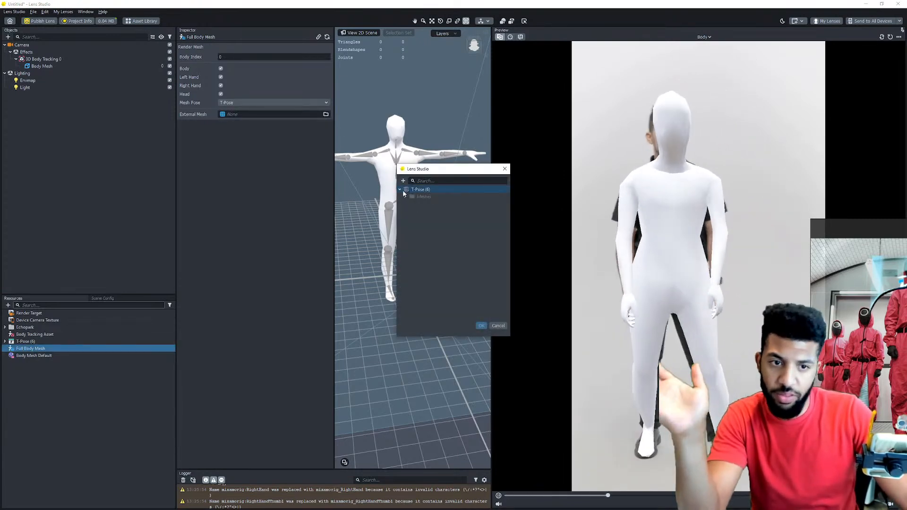
left_click(406, 197)
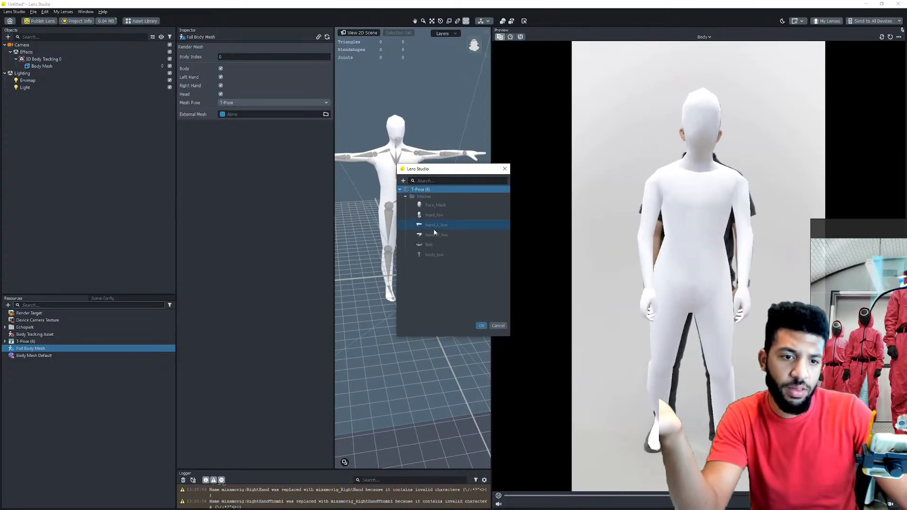
left_click(434, 244)
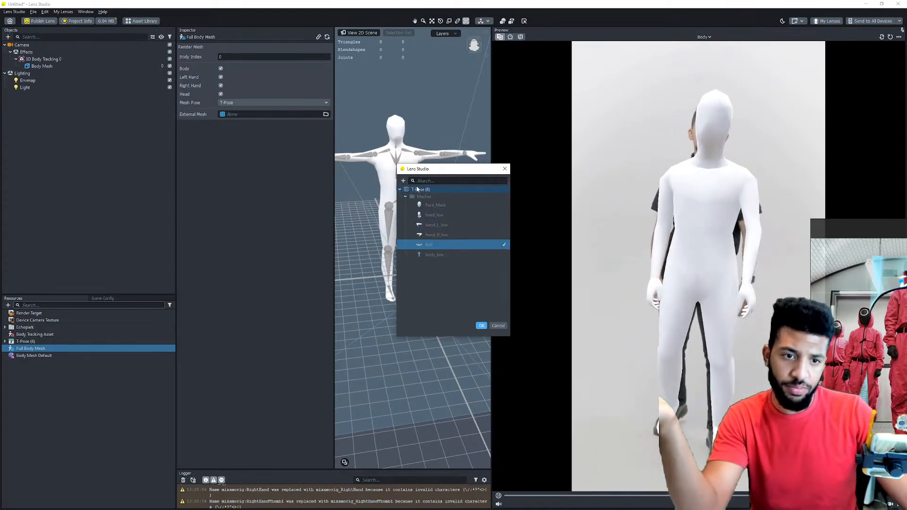
left_click(406, 197)
left_click(406, 196)
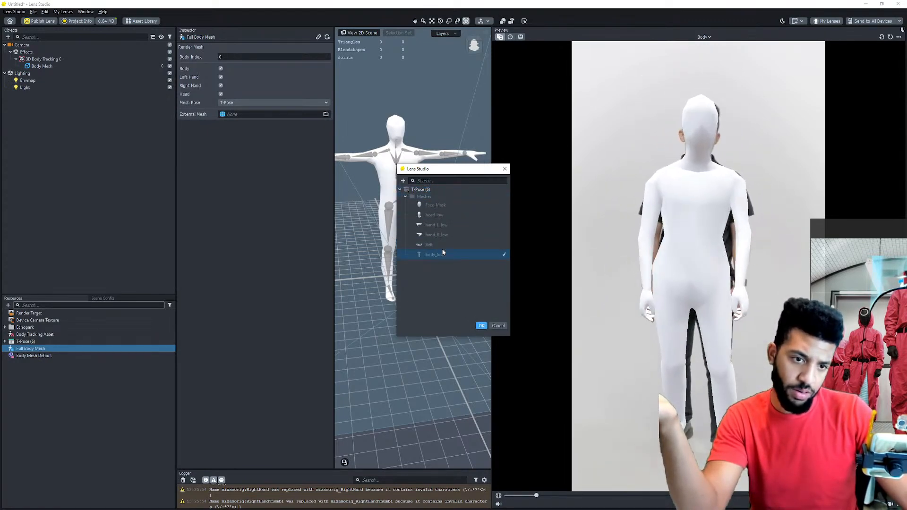
left_click(432, 255)
left_click(431, 207)
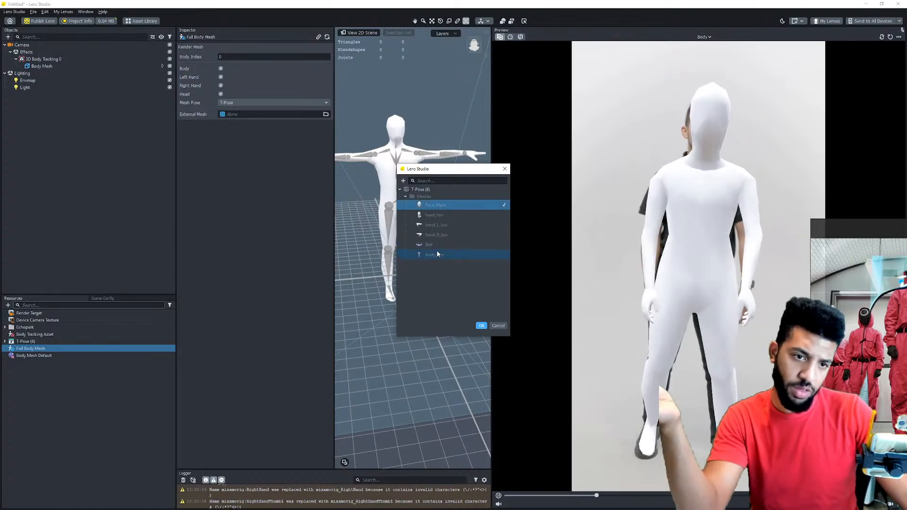
left_click(433, 255)
left_click(481, 326)
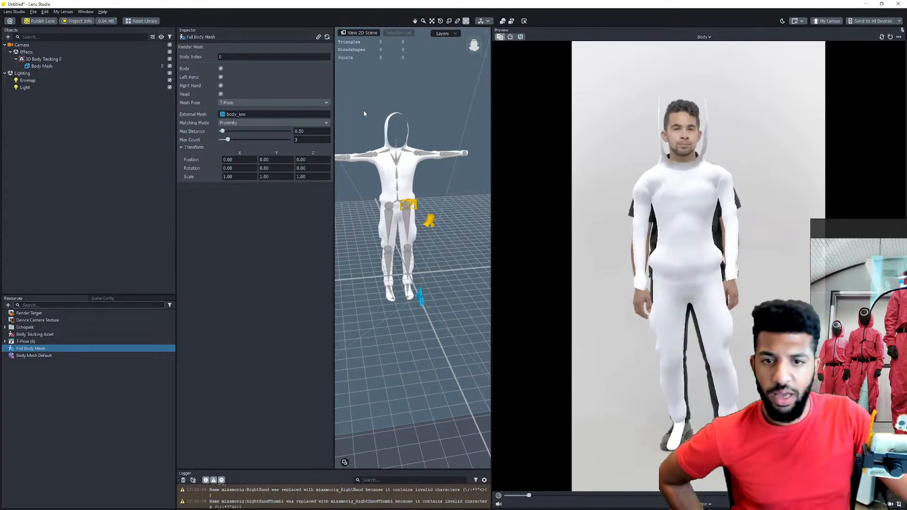
Set the external mesh's Max Distance to 2.40 and its Max Count to 4.
mouse_move(222, 130)
left_mouse_down()
mouse_move(235, 131)
mouse_move(223, 132)
left_mouse_up()
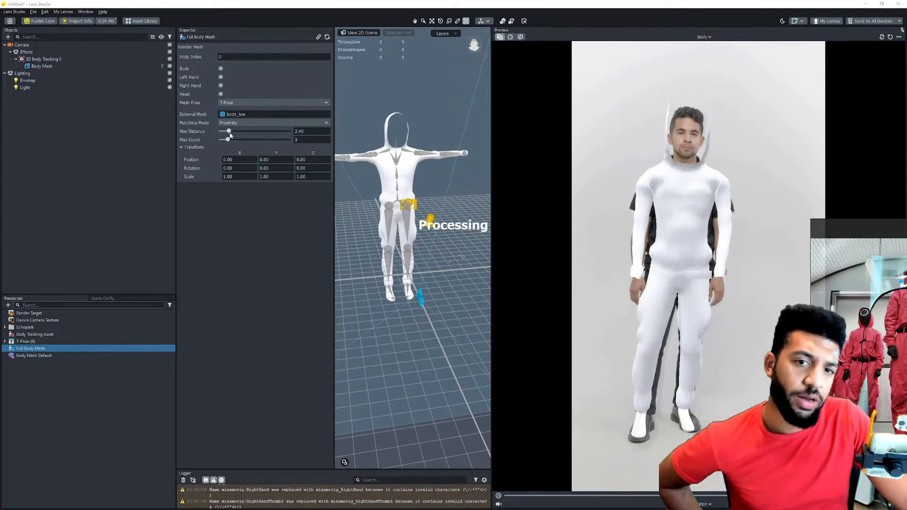
left_click_drag(228, 140, 243, 146)
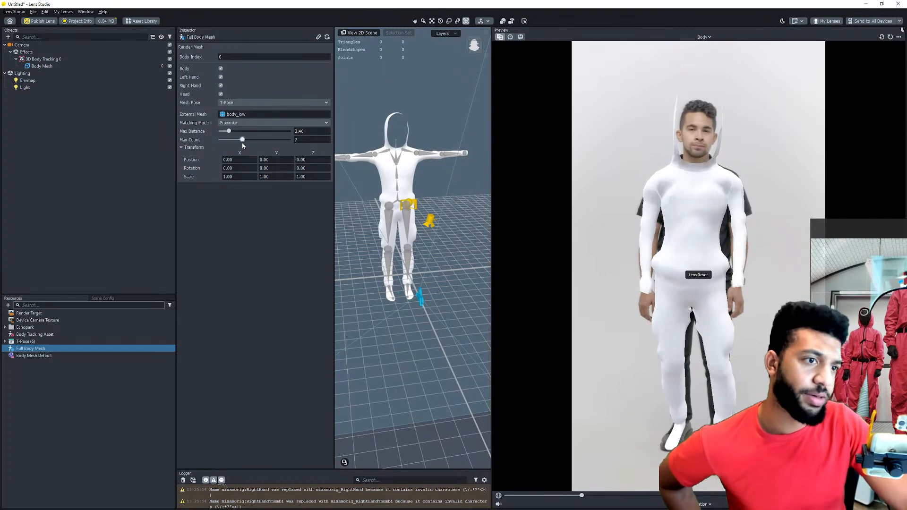
left_click_drag(240, 143, 230, 138)
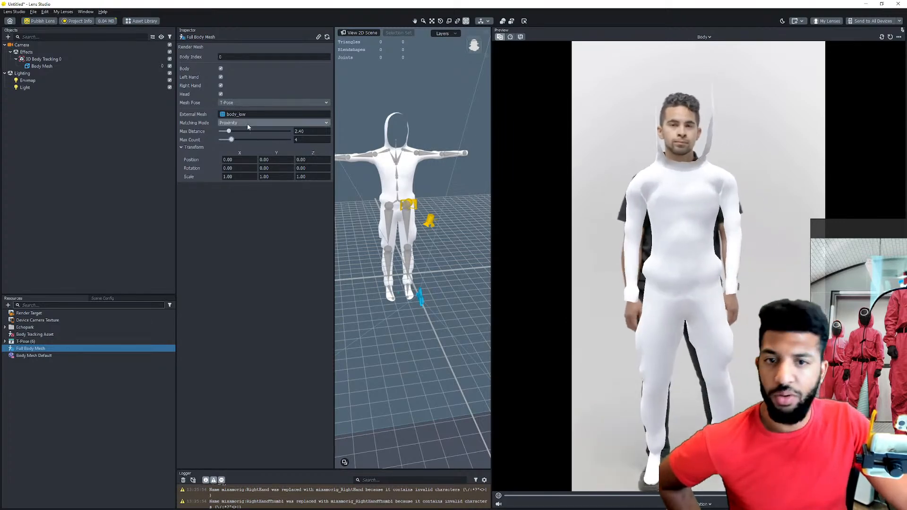
left_click(5, 341)
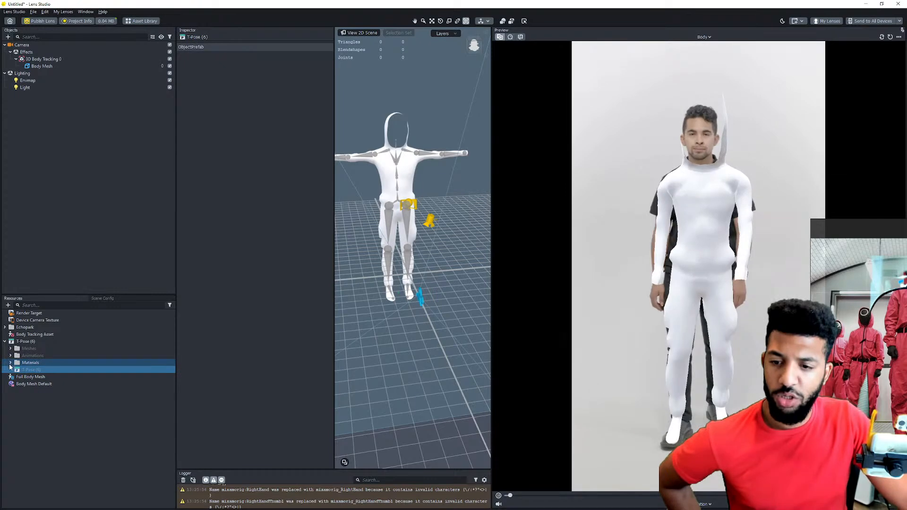
left_click(29, 377)
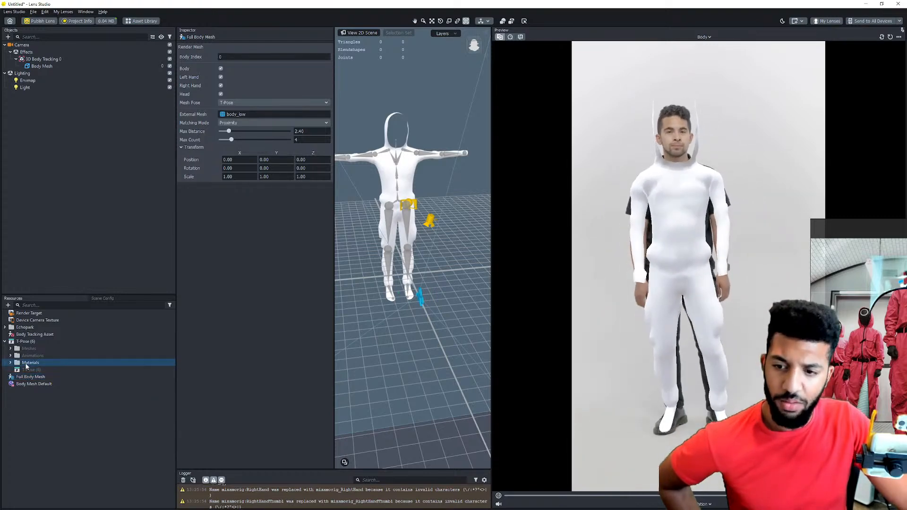
left_click(24, 370)
left_click(30, 377)
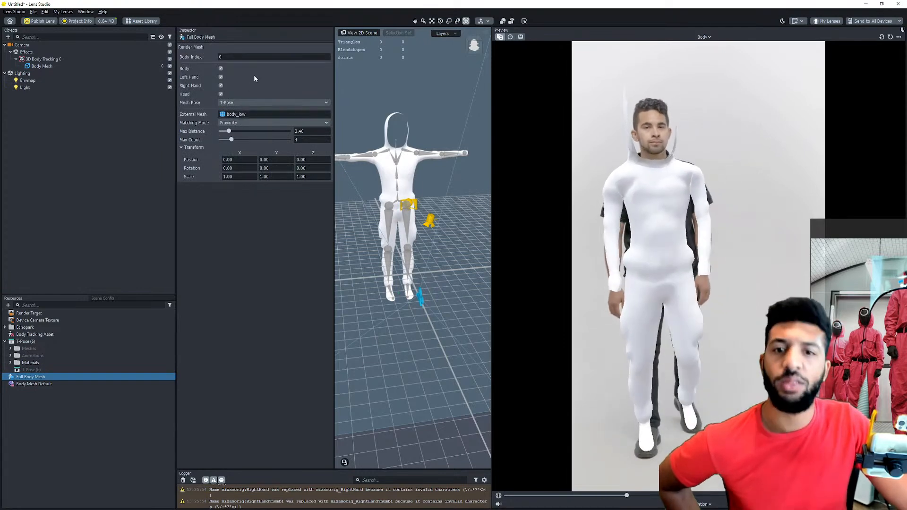
Replace the Body Mesh object's Body Mesh Default material with a new Simple PBR material.
left_click(41, 66)
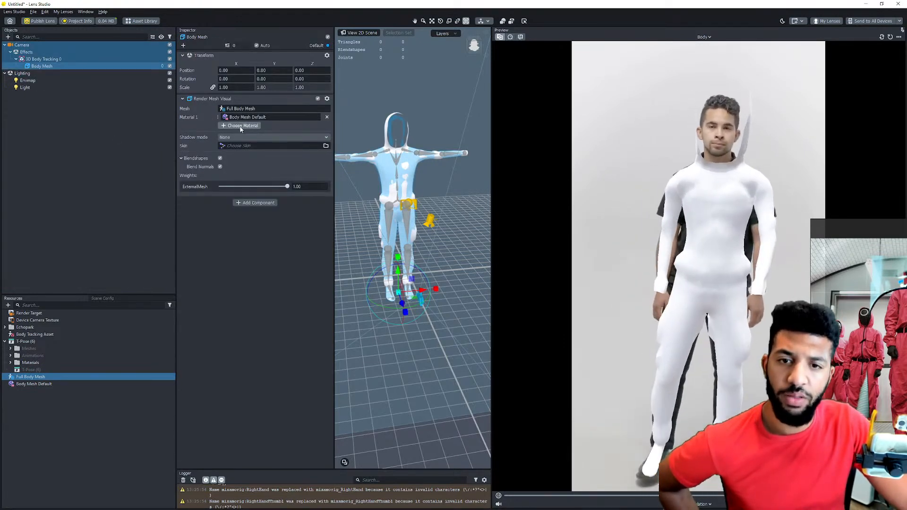
left_click(327, 117)
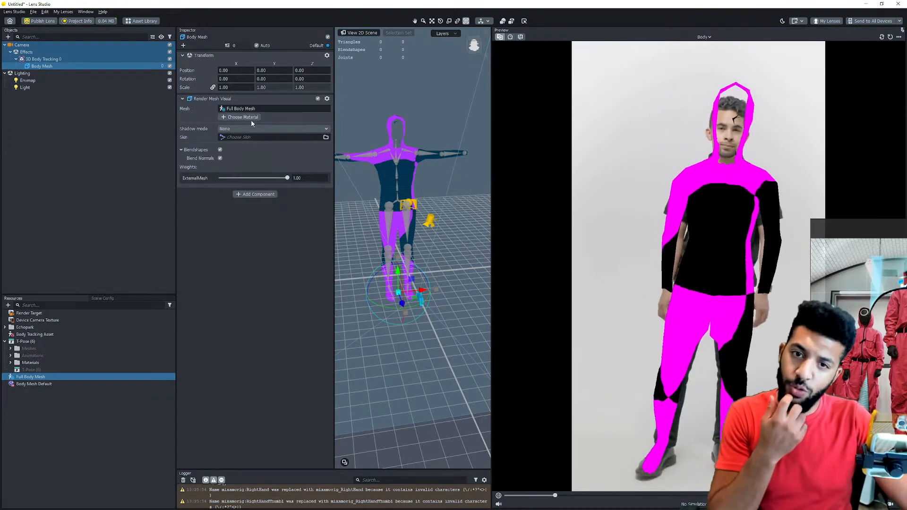
left_click(252, 117)
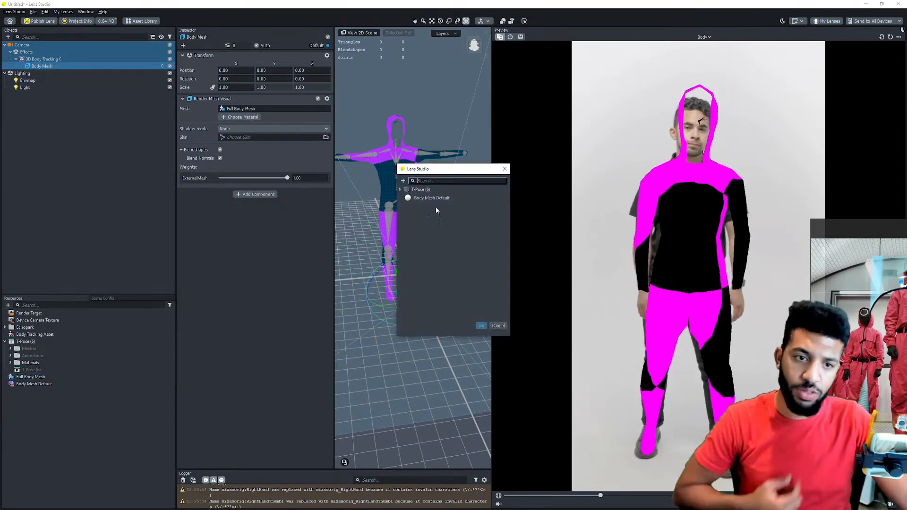
left_click(403, 181)
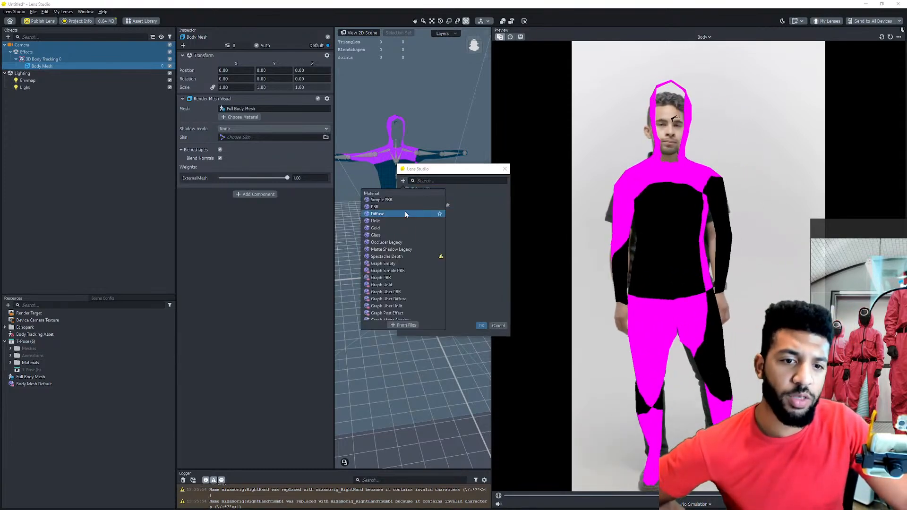
left_click(381, 200)
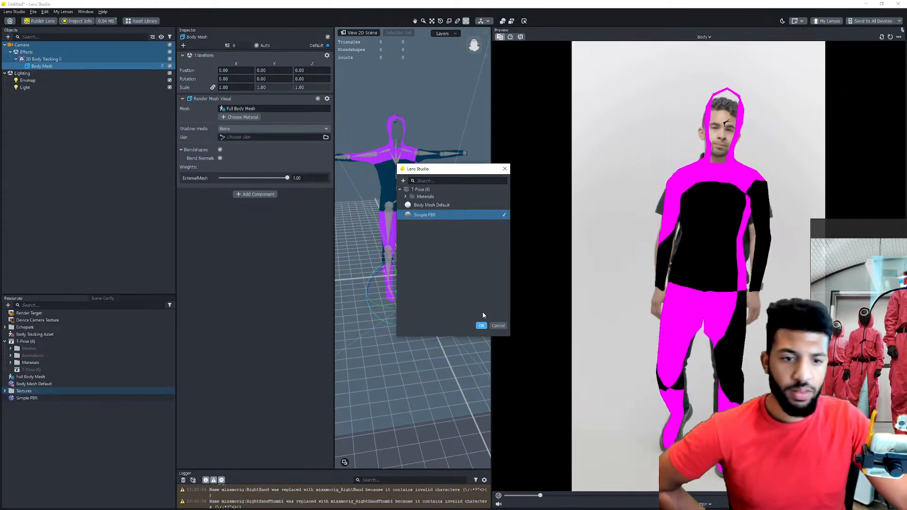
left_click(481, 325)
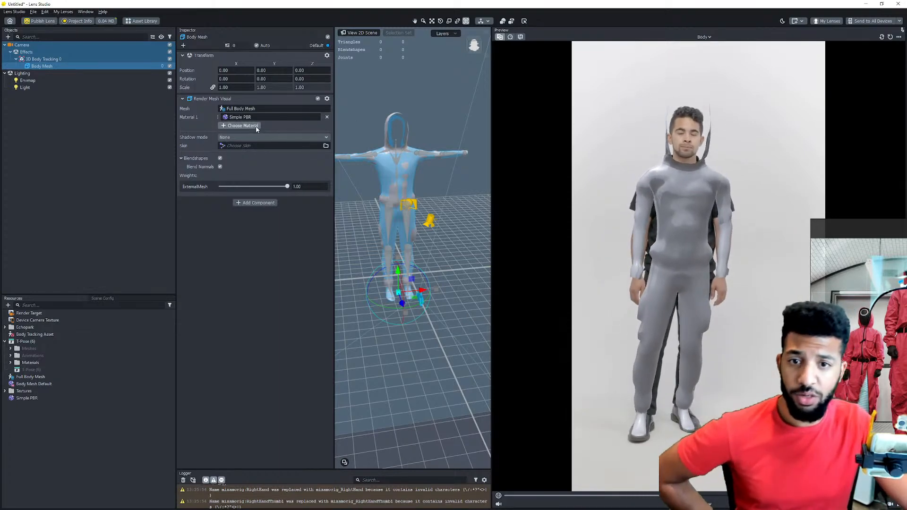
Make the Simple PBR material two-sided and import paint_me_body_base from the Squid_Game Materials folder as its base texture.
left_click(38, 398)
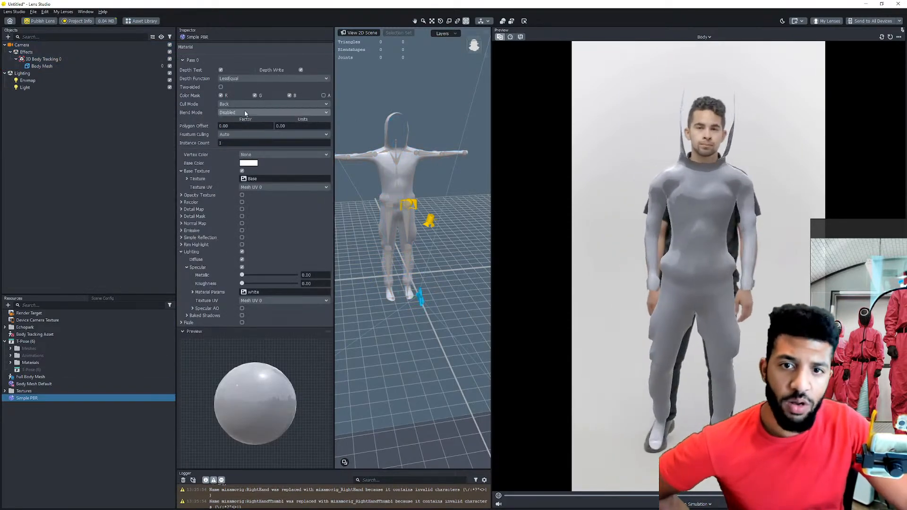
left_click(221, 87)
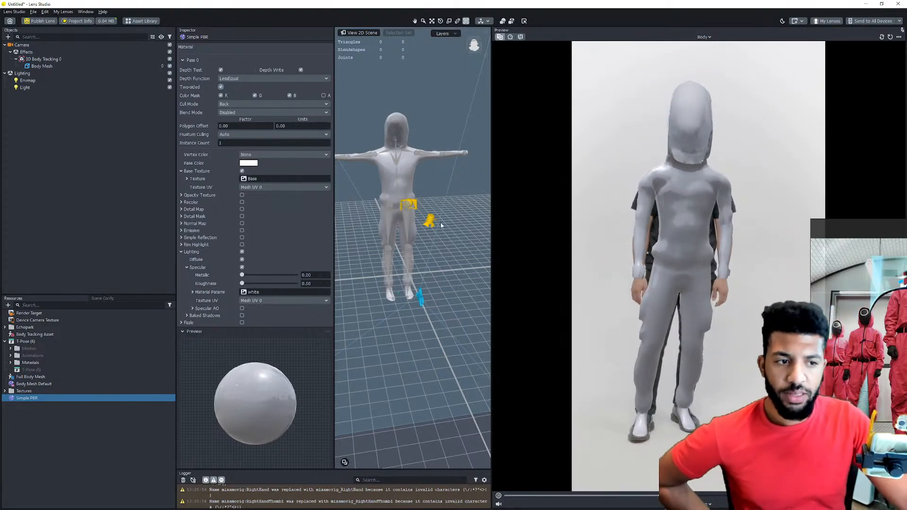
left_click(263, 179)
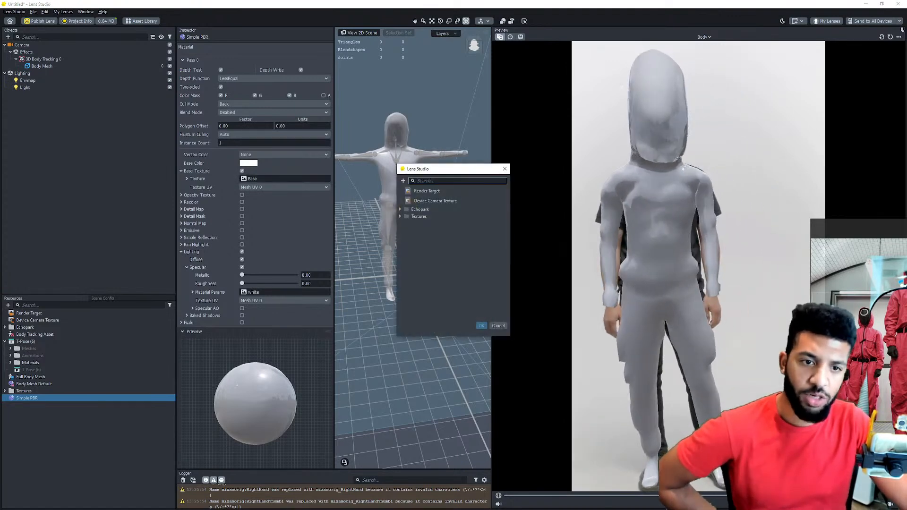
left_click(403, 180)
left_click(406, 325)
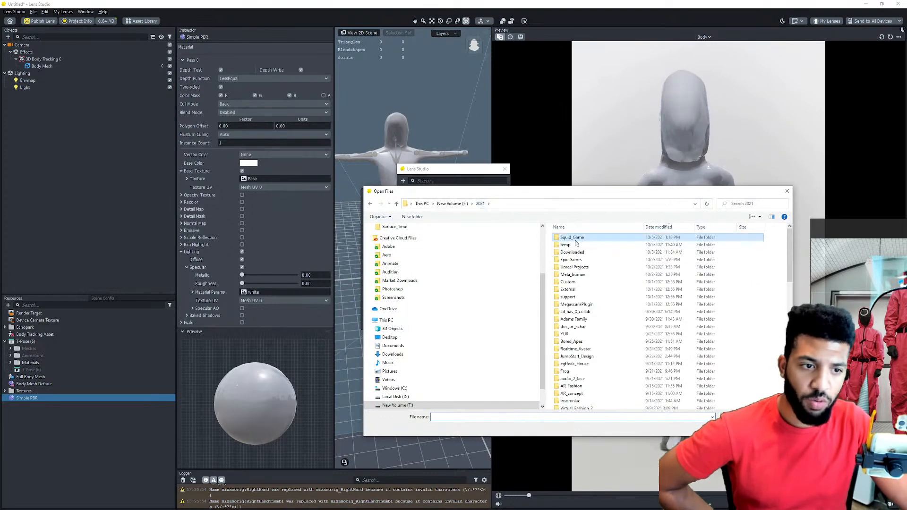
double_click(571, 237)
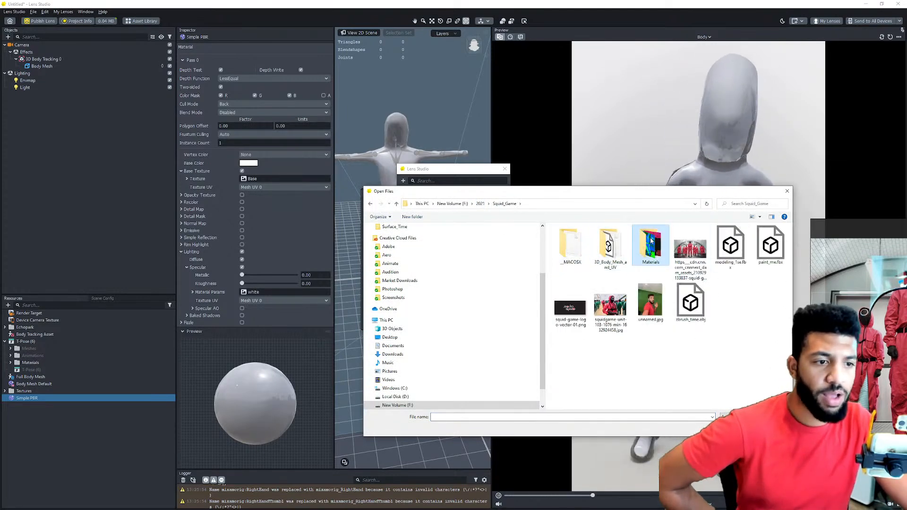
double_click(656, 243)
left_click(570, 242)
left_click(736, 428)
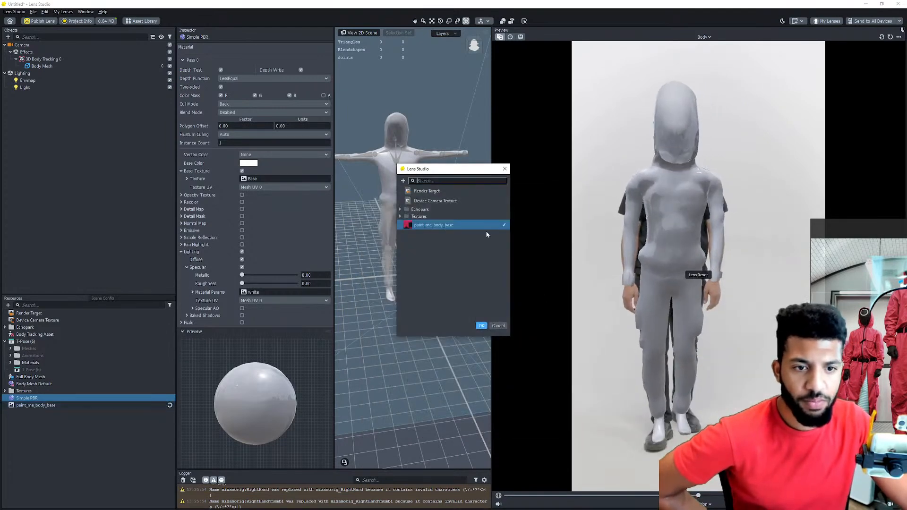
left_click(481, 325)
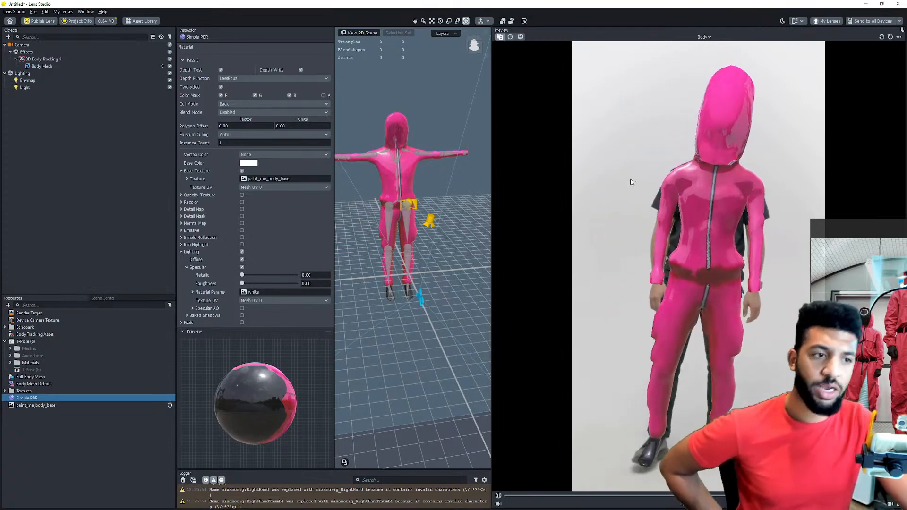
Import paint_me_body_normal as the Simple PBR material's normal map and turn off its specular lighting.
left_click_drag(760, 178, 798, 166)
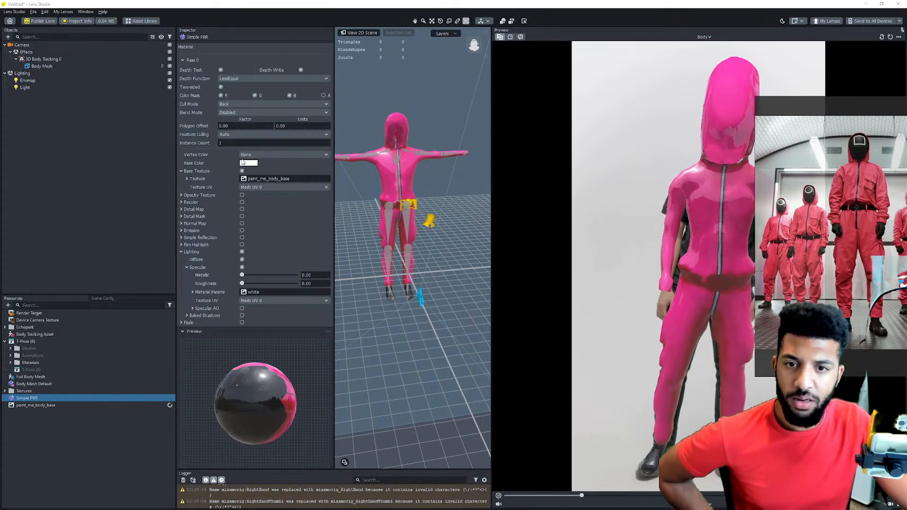
left_click(242, 223)
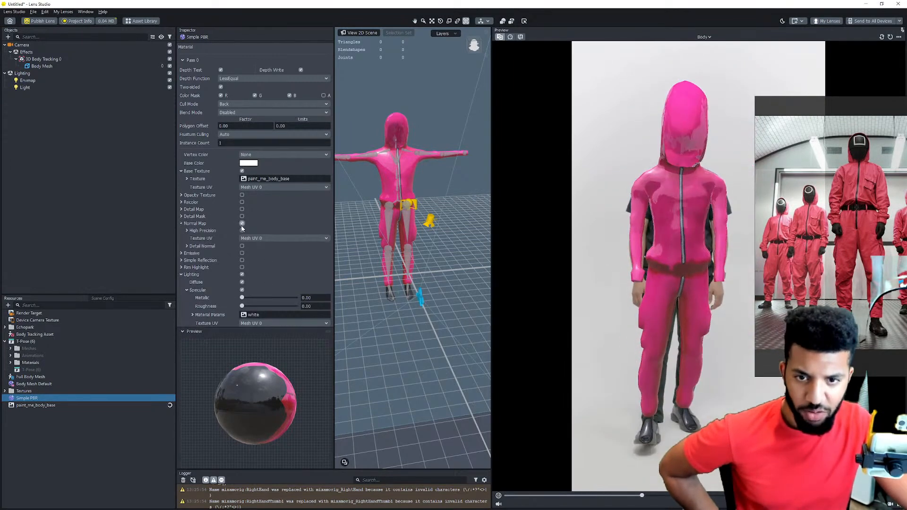
left_click(274, 237)
left_click(426, 190)
left_click(403, 181)
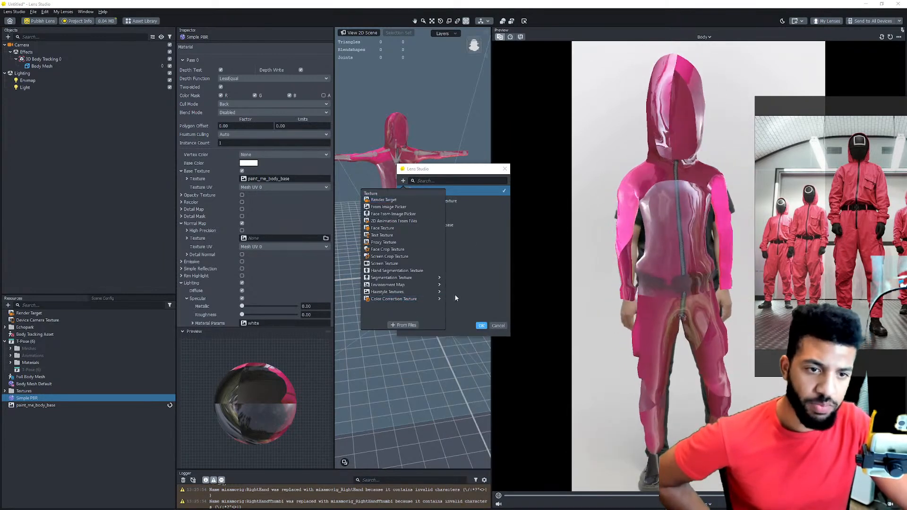
left_click(404, 325)
left_click_drag(646, 196, 520, 202)
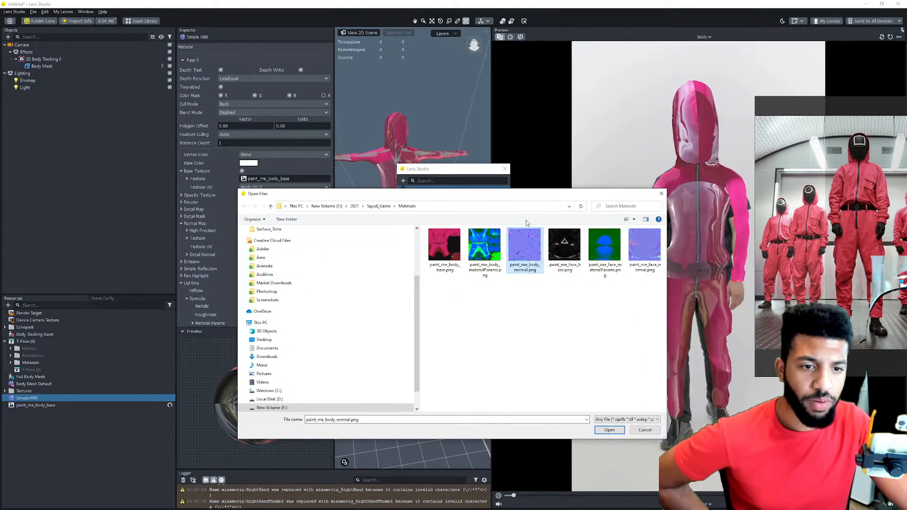
double_click(526, 246)
left_click(481, 326)
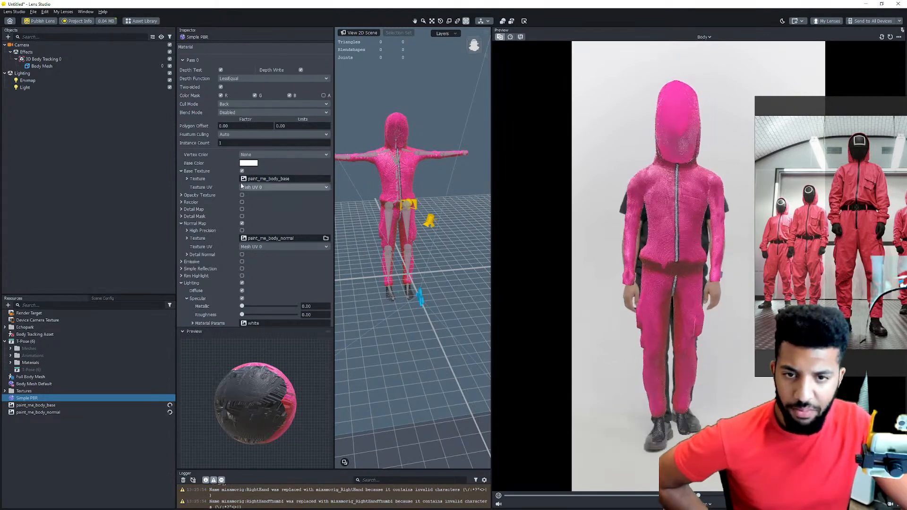
scroll(251, 297, "down", 1)
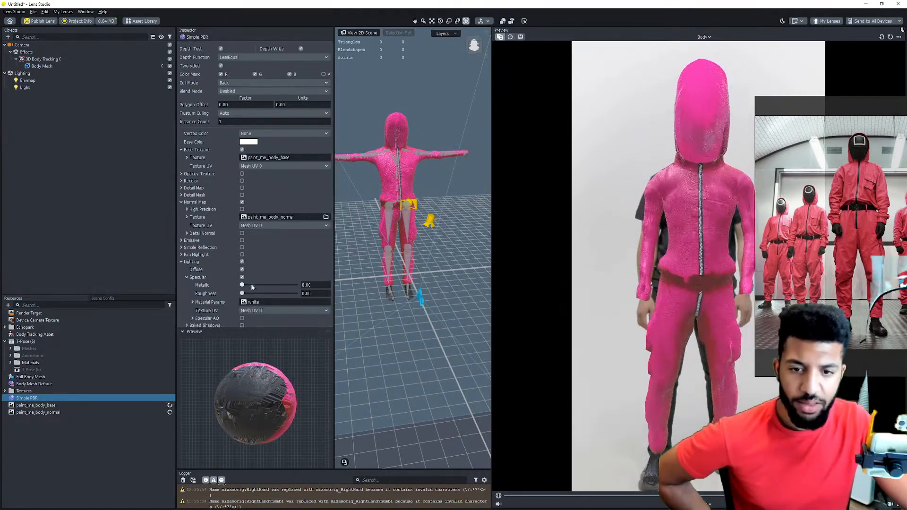
left_click(242, 278)
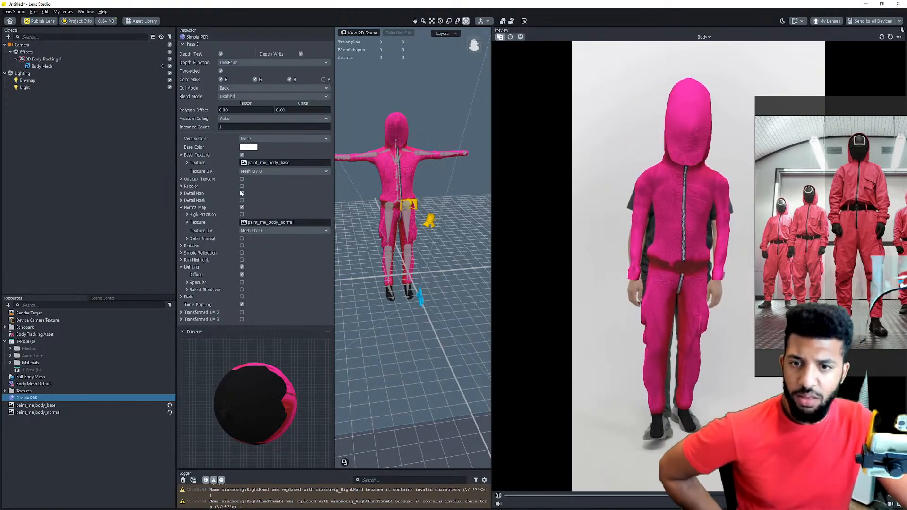
Try Simple Reflection on the Simple PBR material with the imported paint_me_body_materialParams image as its texture.
left_click(241, 253)
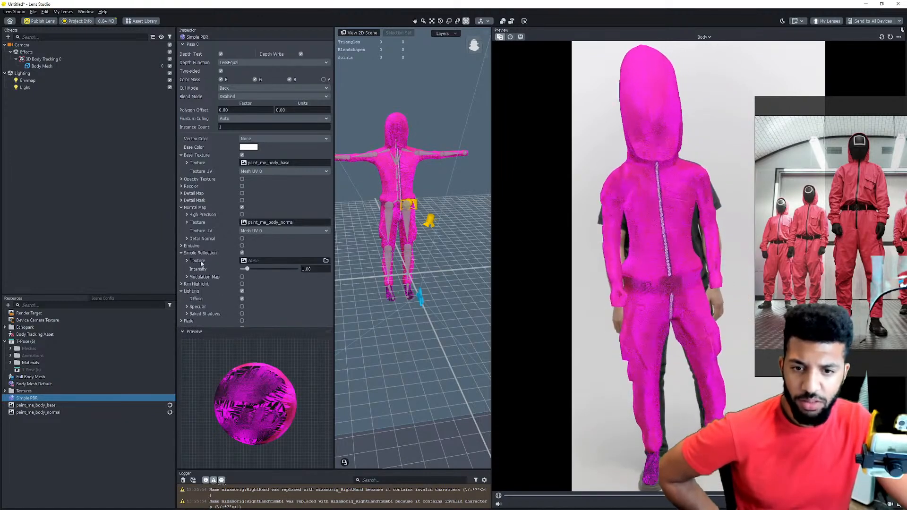
left_click(262, 260)
left_click(403, 181)
left_click(404, 325)
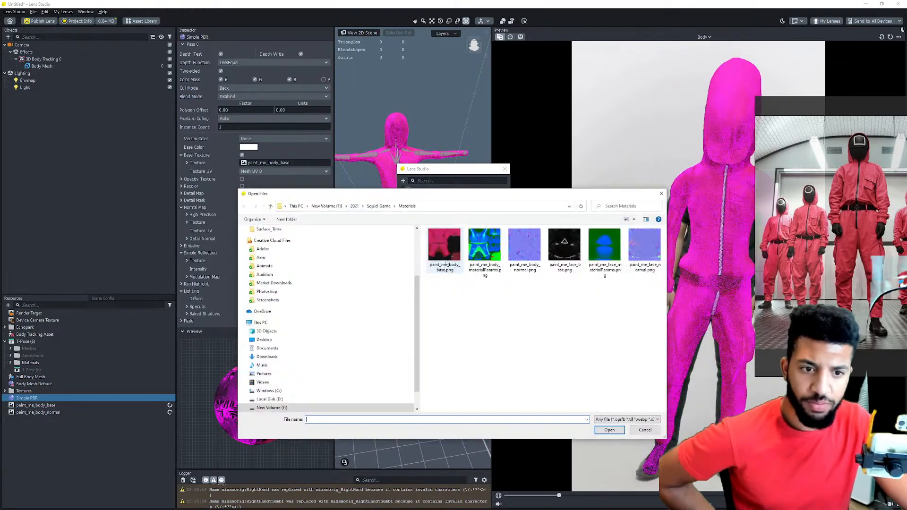
left_click(485, 247)
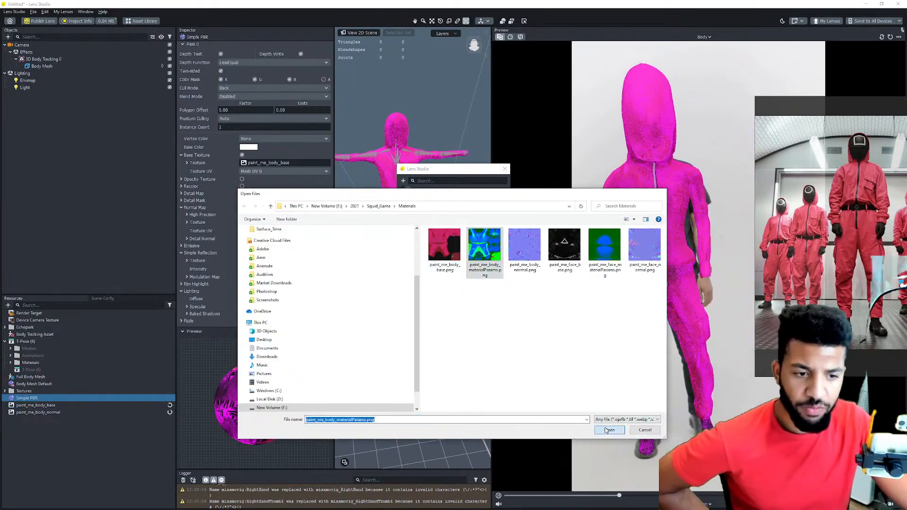
left_click(609, 430)
left_click(481, 326)
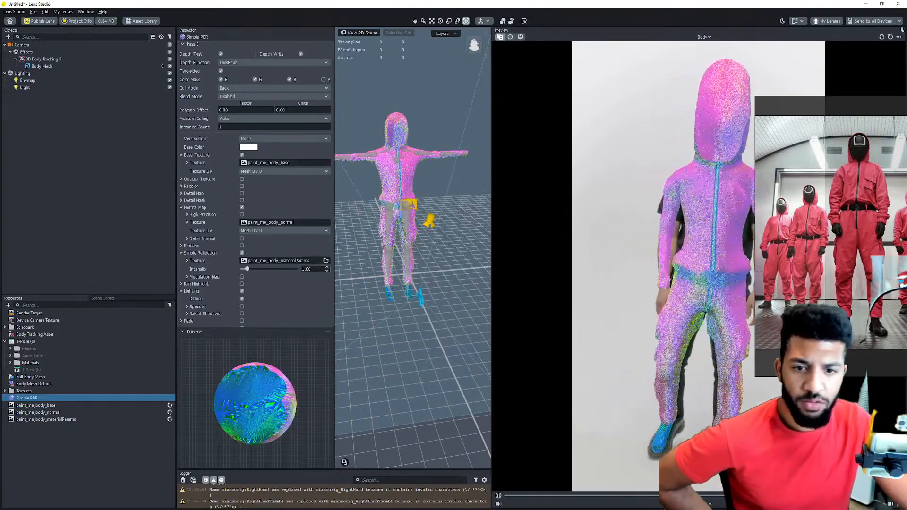
Try paint_me_body_materialParams as the reflection's modulation map, then turn Simple Reflection off.
left_click(243, 277)
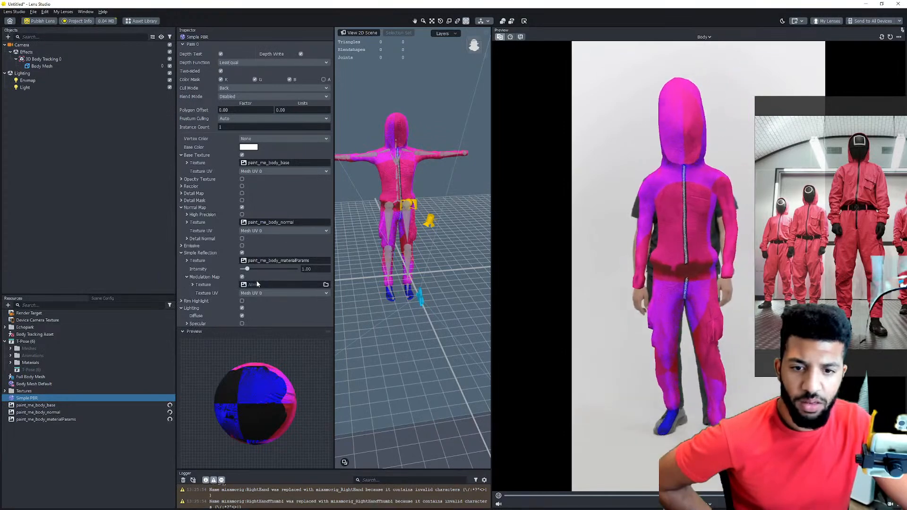
left_click(254, 284)
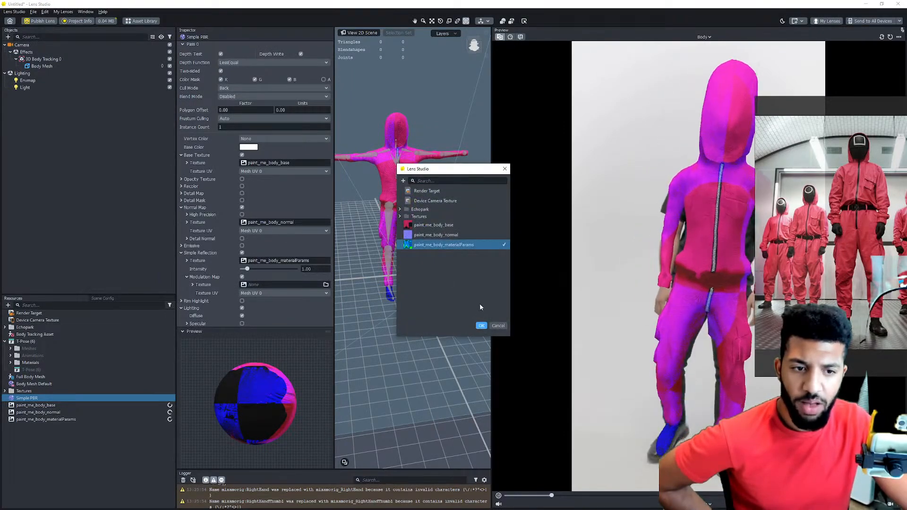
left_click(481, 325)
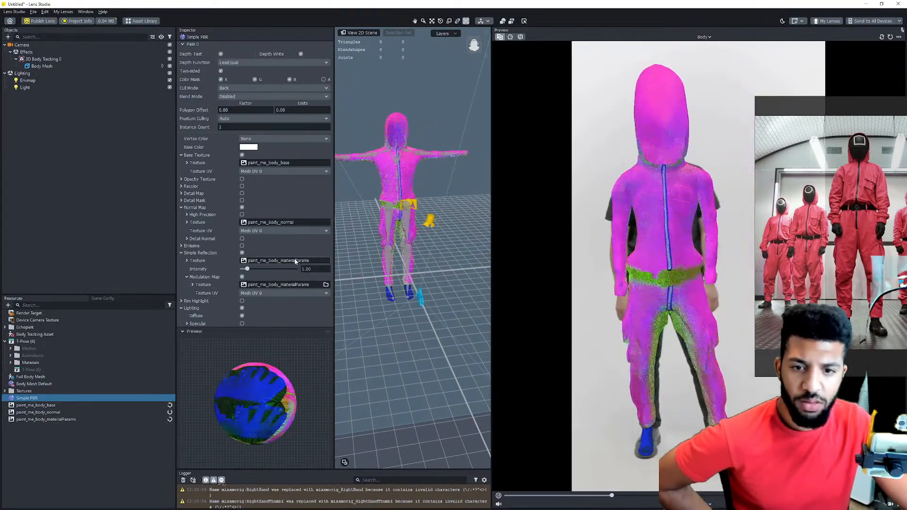
left_click(242, 253)
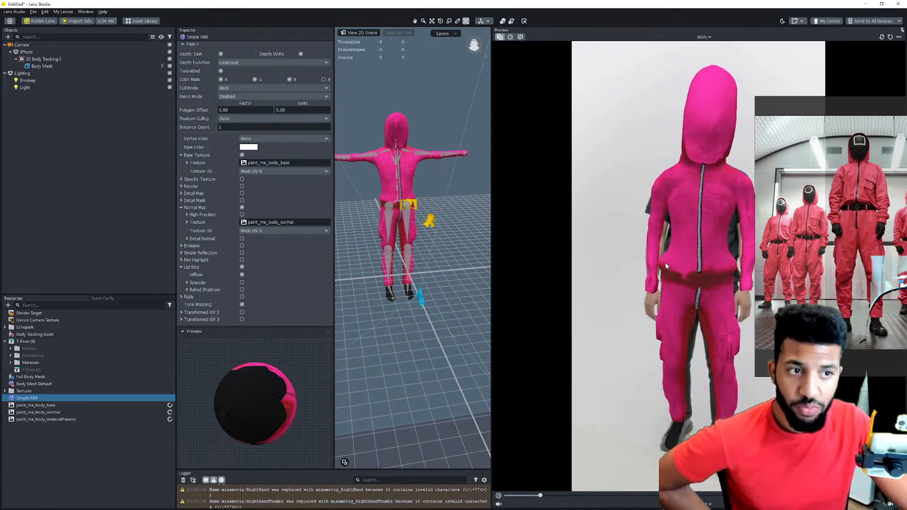
Add a Head Binding object to the scene, attached to the head center.
left_click_drag(407, 141, 708, 172, "alt")
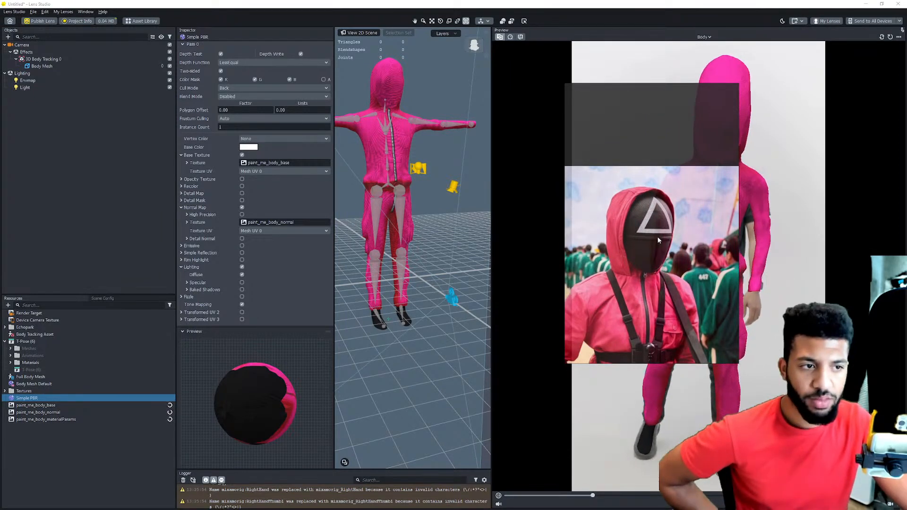
left_click(8, 37)
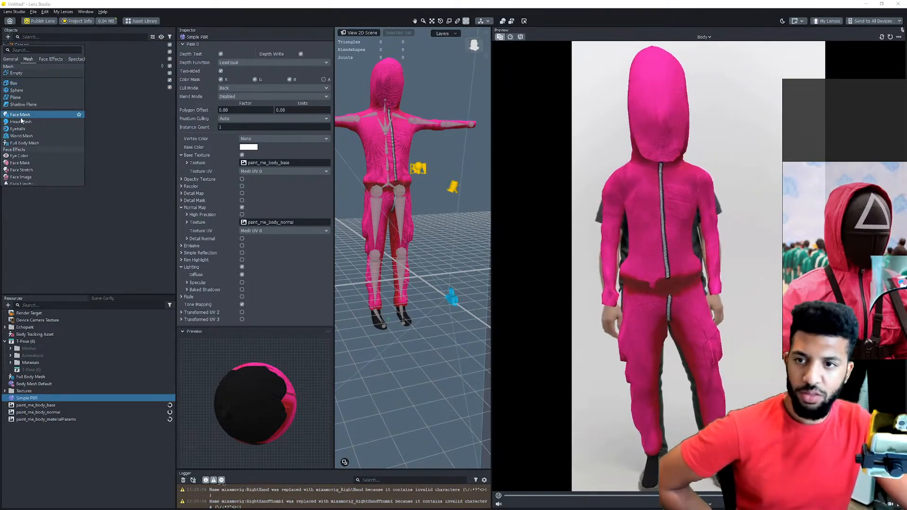
left_click(12, 60)
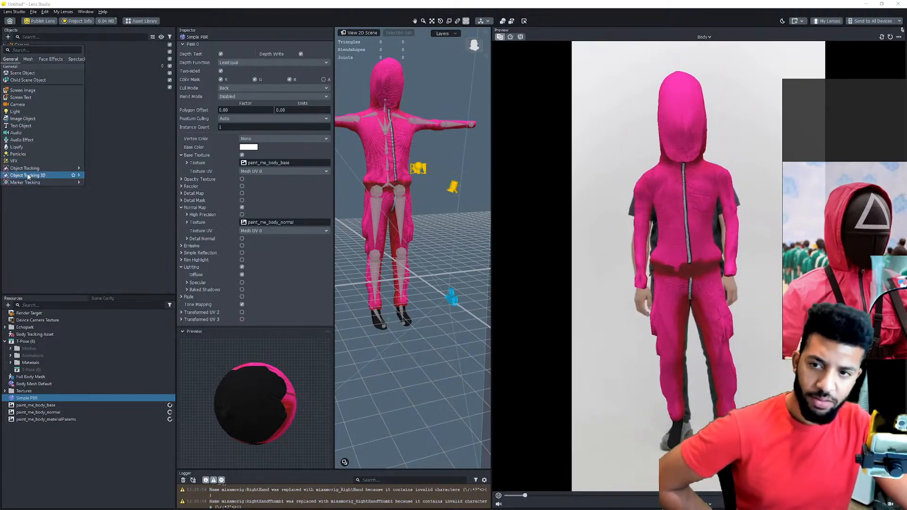
mouse_move(33, 175)
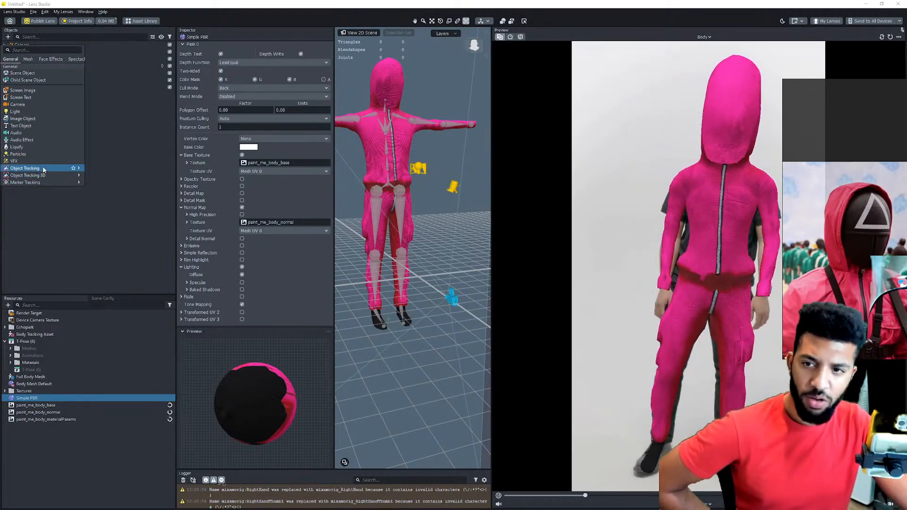
mouse_move(69, 173)
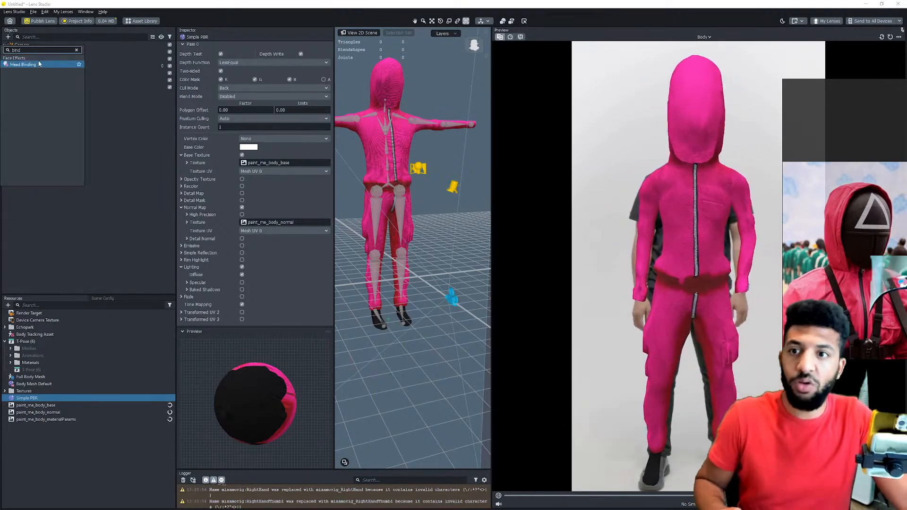
left_click(23, 64)
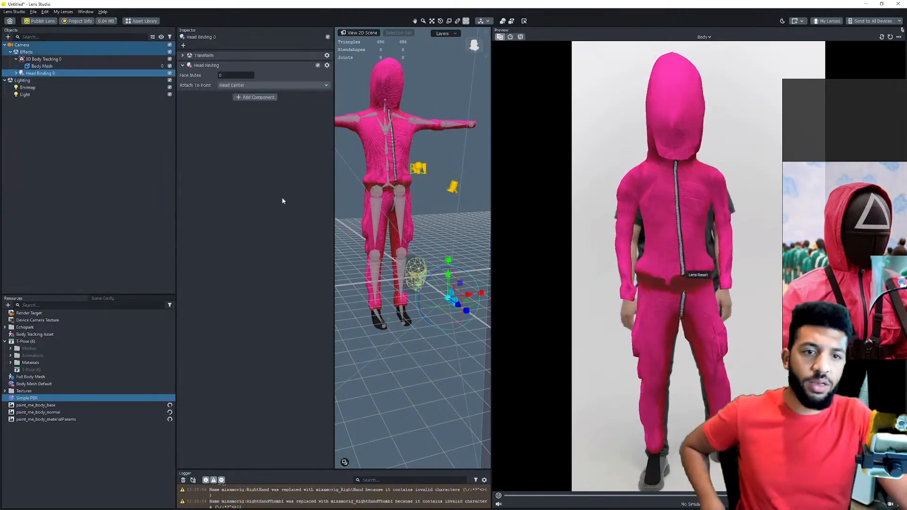
Examine the tracked suit from the front and side against the guard reference photos.
scroll(407, 265, "up", 5)
right_click_drag(420, 303, 428, 253)
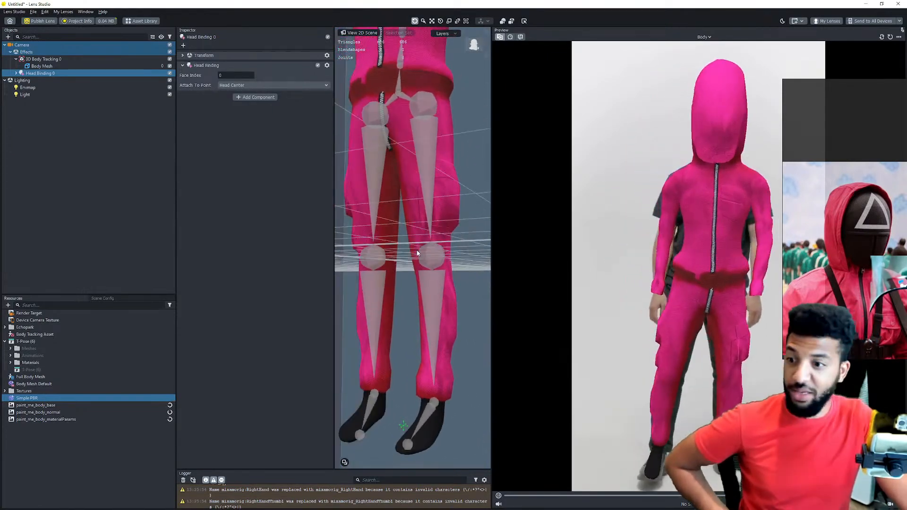
right_click_drag(417, 254, 421, 253)
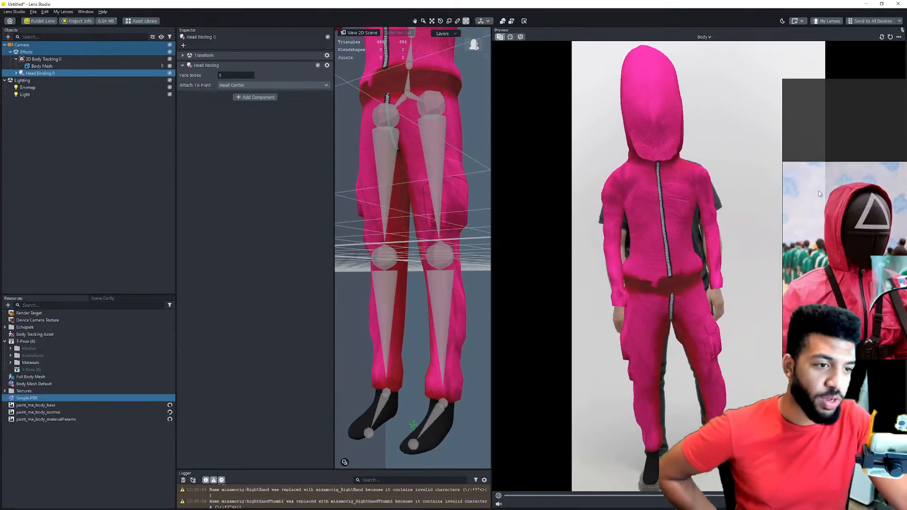
right_click_drag(823, 221, 582, 160)
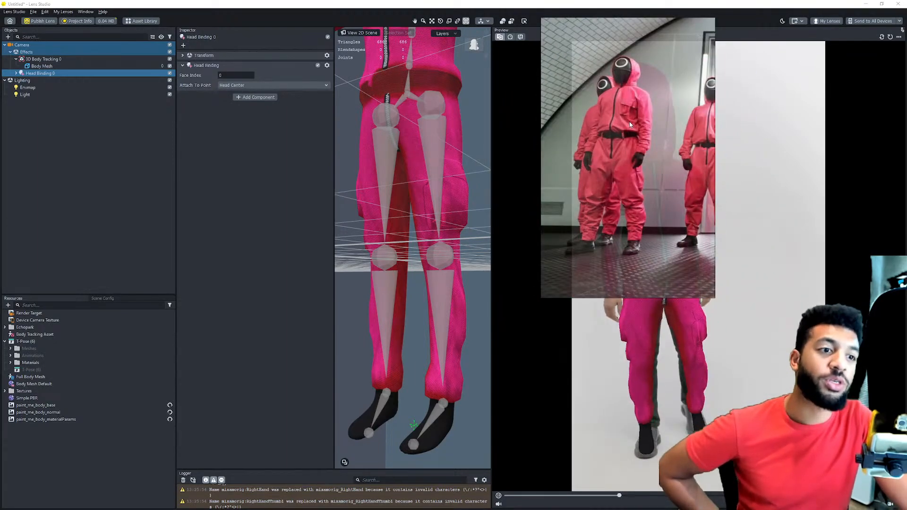
left_click_drag(626, 121, 811, 169)
scroll(435, 114, "down", 5)
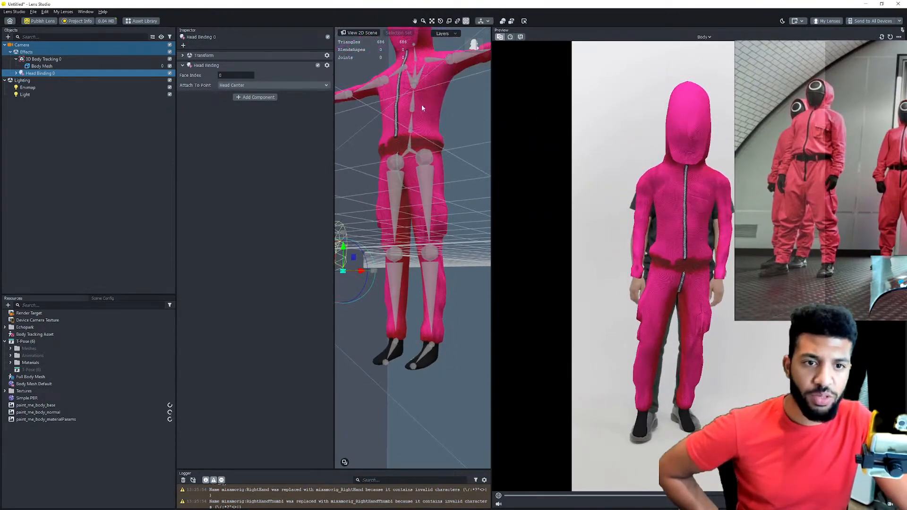
left_click_drag(433, 101, 412, 137, "alt")
middle_click_drag(420, 137, 372, 219)
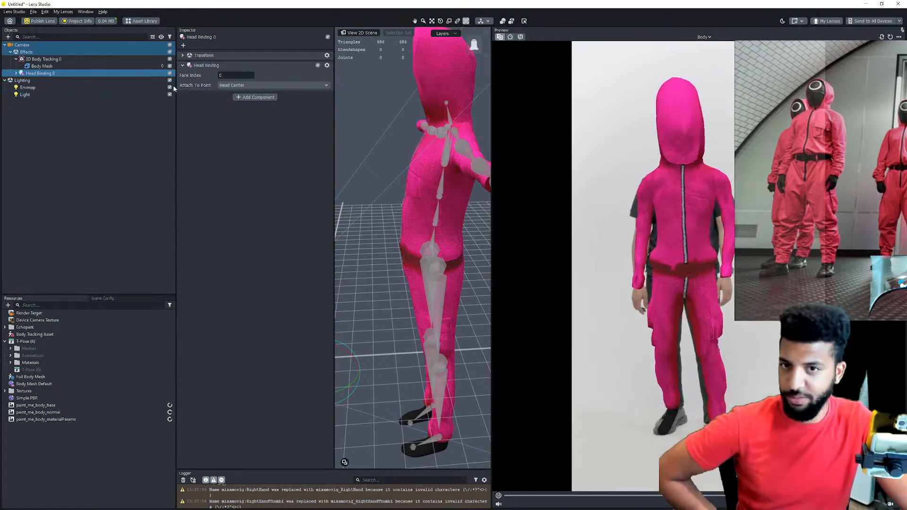
Place the T-Pose (6) model inside the Head Binding object, alongside the Face Occluder.
left_click(72, 67)
left_click(46, 73)
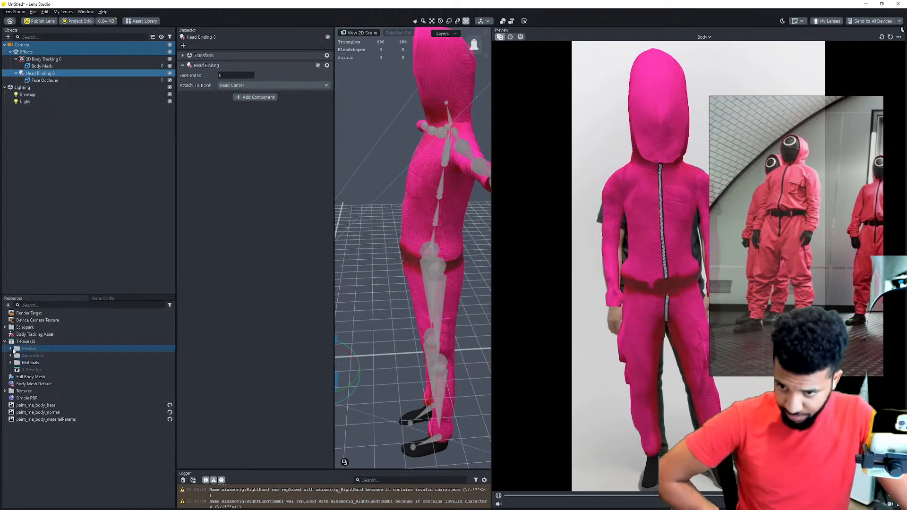
left_click(47, 356)
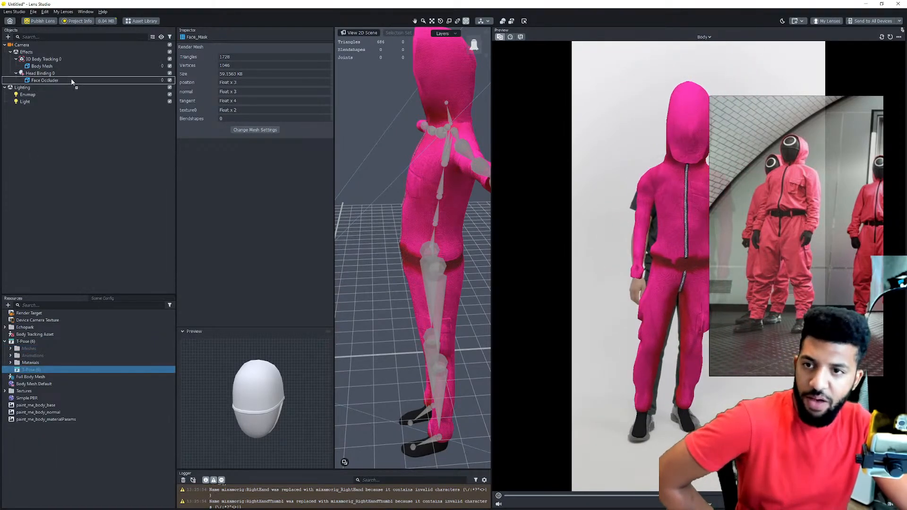
left_click_drag(43, 80, 43, 80)
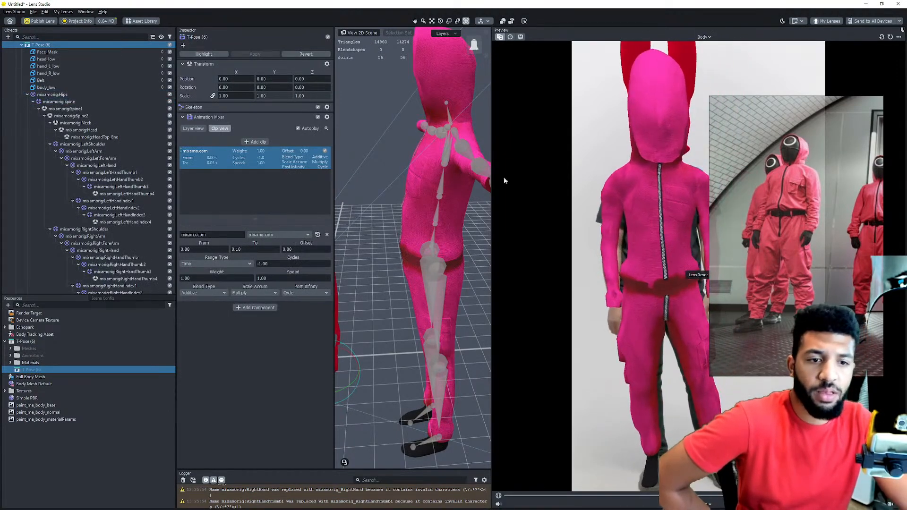
Move the T-Pose (6) model to about Y -161.62 and Z 18.95 so its mask covers the tracked face.
left_click_drag(760, 205, 683, 184)
scroll(415, 265, "down", 4)
right_click_drag(415, 264, 389, 270)
scroll(389, 270, "down", 2)
left_click_drag(387, 301, 388, 454)
scroll(394, 397, "down", 3)
scroll(387, 392, "up", 3)
scroll(378, 384, "down", 3)
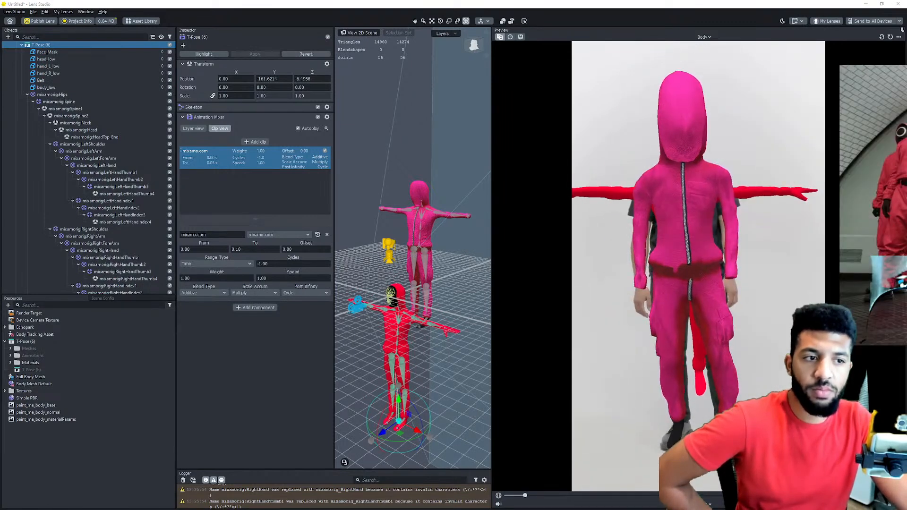
mouse_move(376, 447)
left_mouse_down()
mouse_move(383, 448)
mouse_move(370, 462)
left_mouse_up()
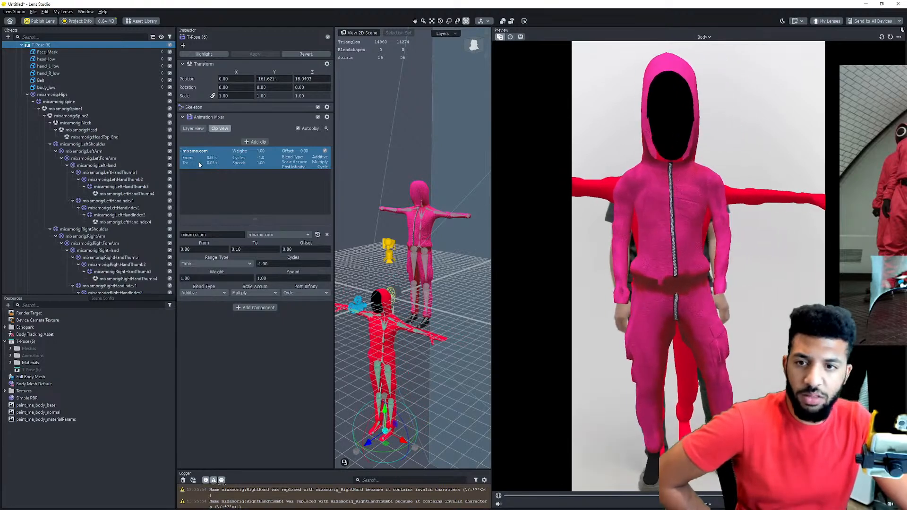
Collapse the mixamorig:Hips skeleton and hide head_low, hand_L_low, hand_R_low, Belt and body_low, leaving only Face_Mask enabled.
double_click(28, 95)
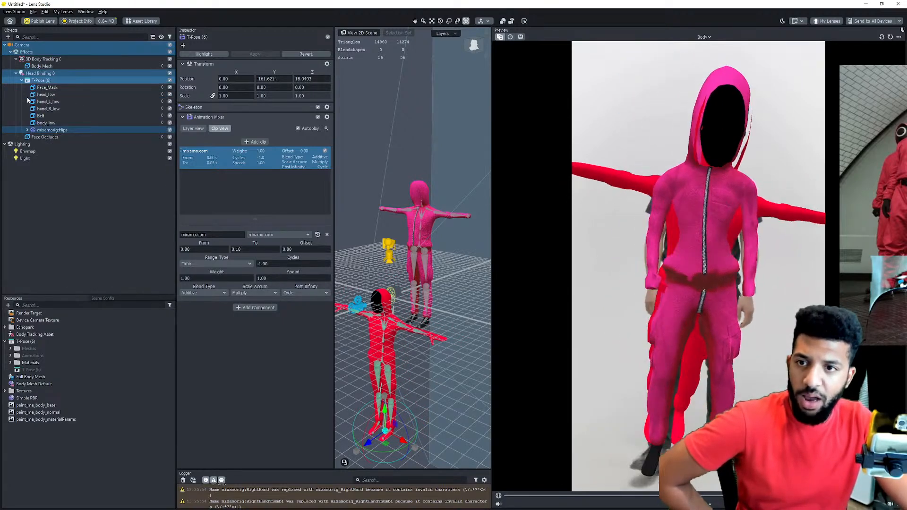
left_click(170, 95)
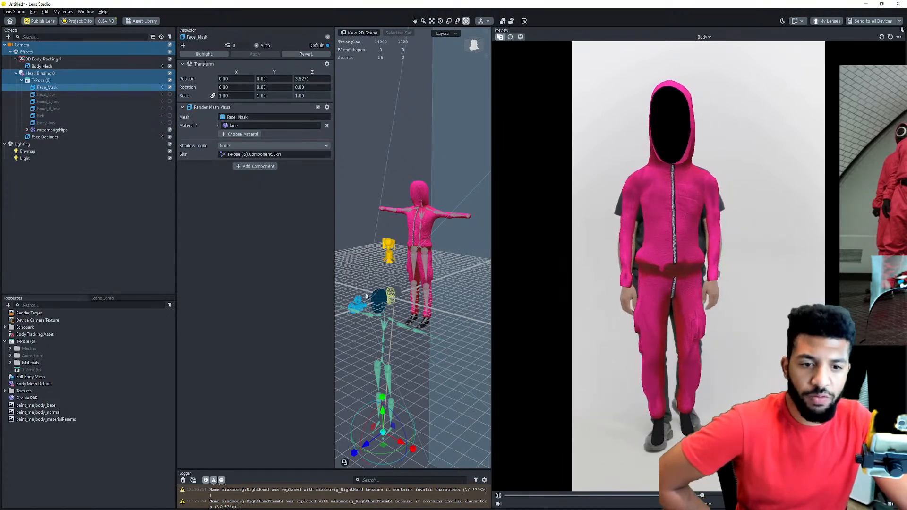
Add a new Simple PBR material to Face_Mask and remove its original face material.
scroll(367, 294, "up", 8)
scroll(419, 296, "up", 5)
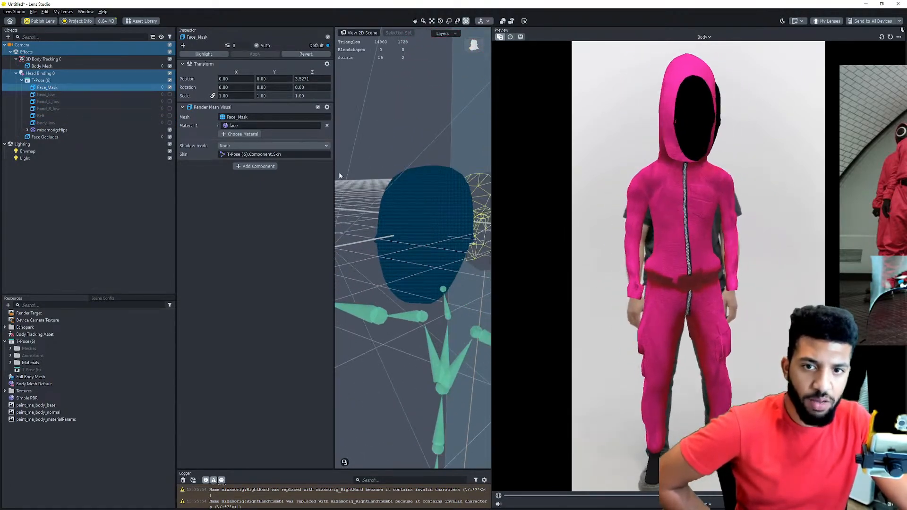
left_click(233, 124)
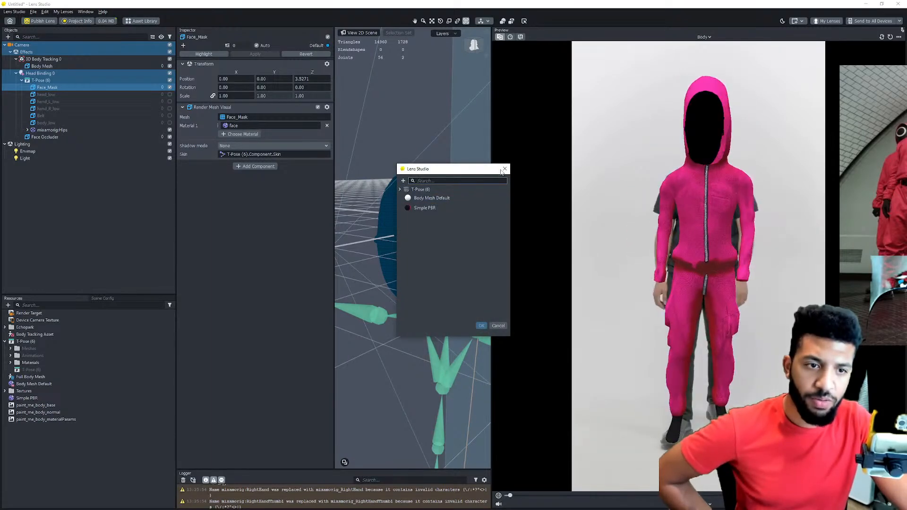
left_click(505, 169)
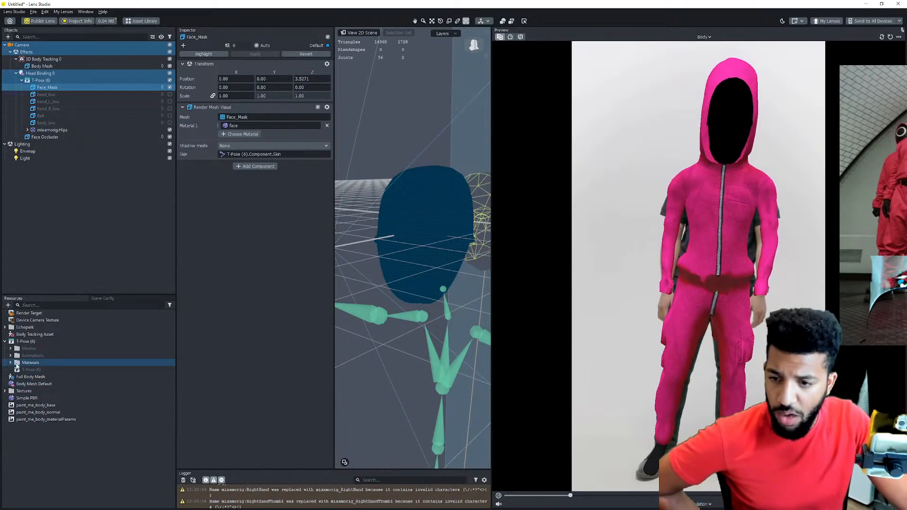
left_click(231, 134)
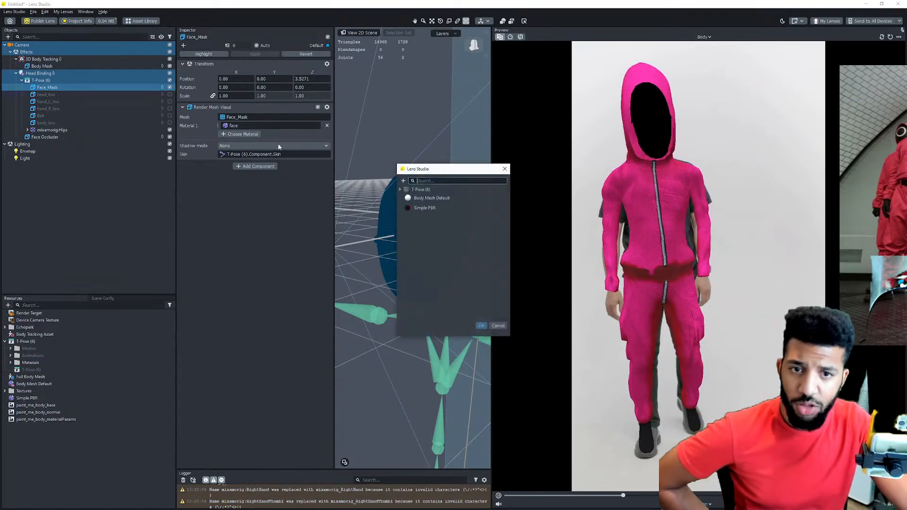
left_click(403, 181)
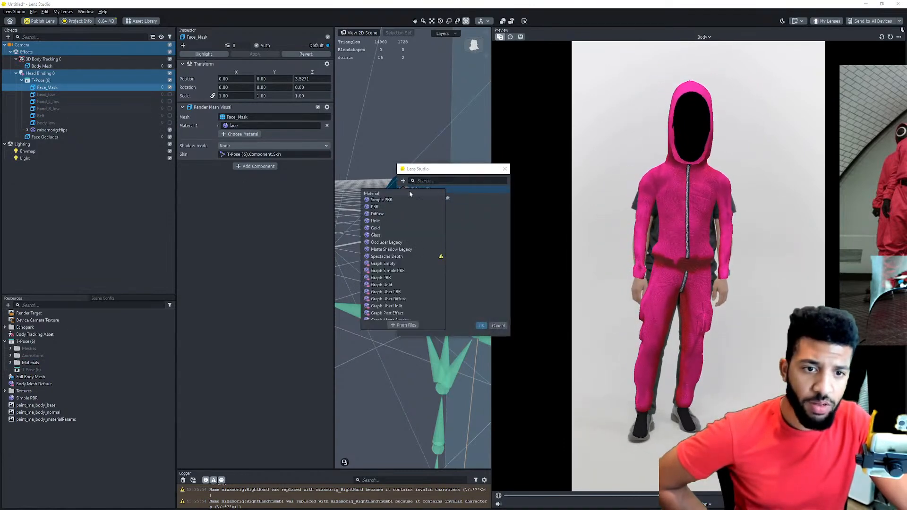
left_click(381, 200)
left_click(481, 326)
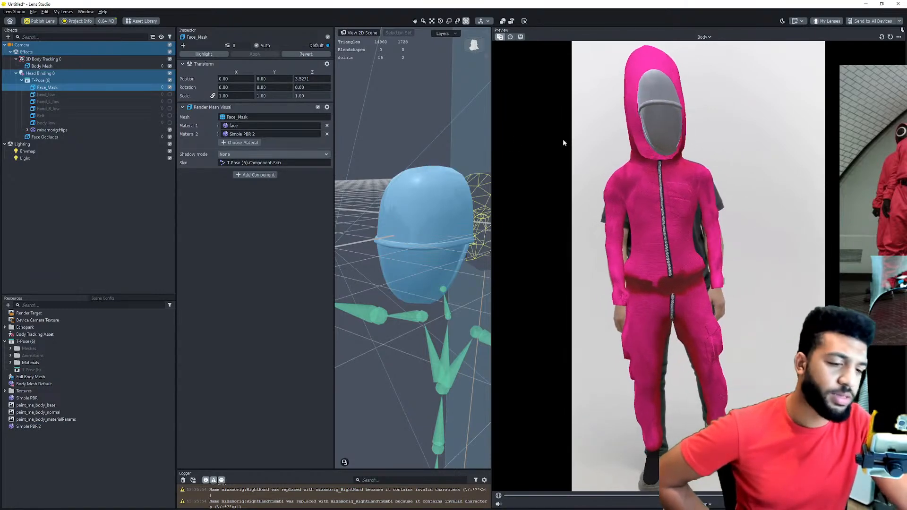
left_click(327, 126)
Import paint_me_face_base.png and assign it as the base texture of the Simple PBR 2 material.
left_click(28, 426)
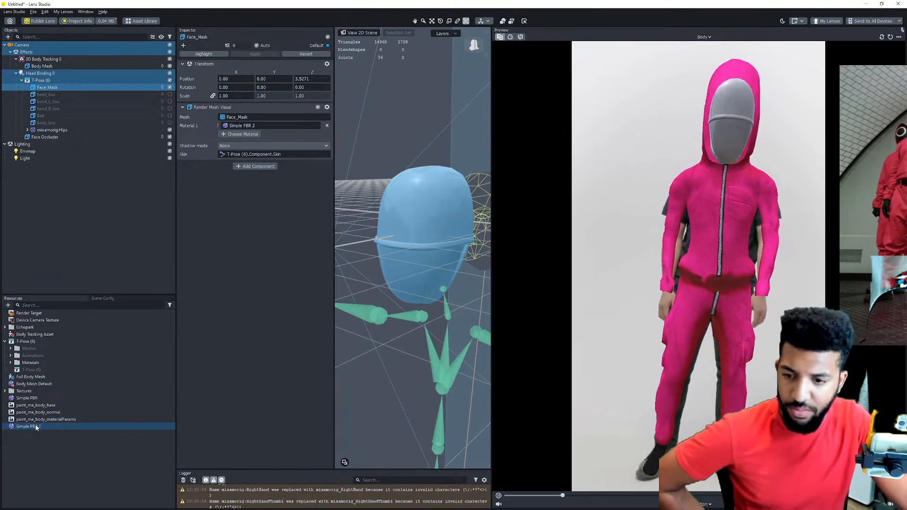
left_click(265, 179)
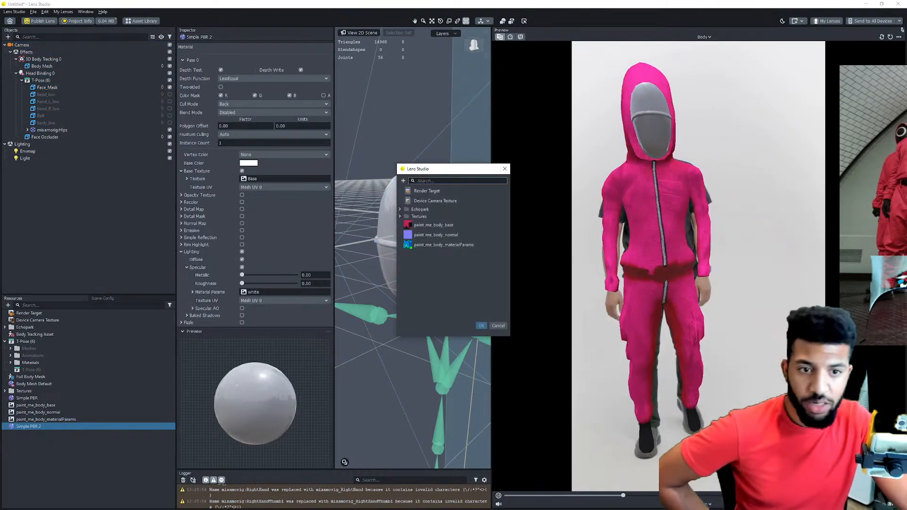
left_click(403, 180)
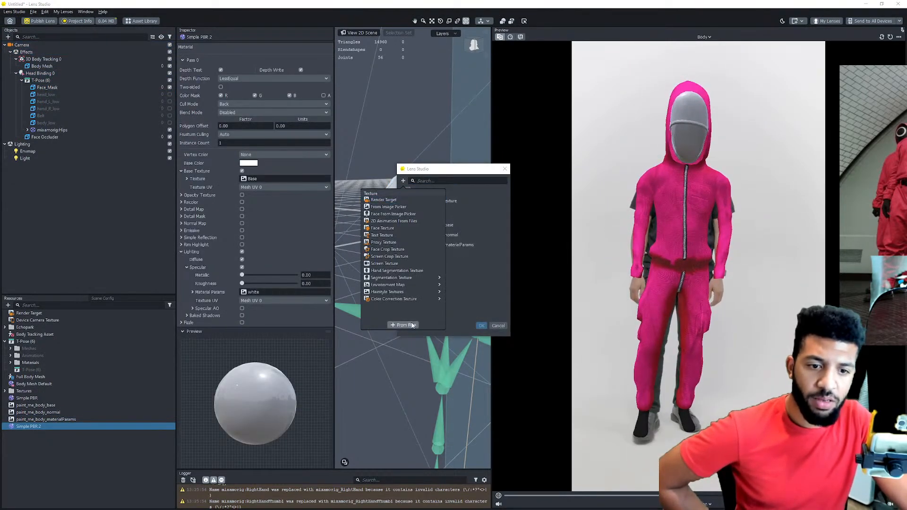
left_click(403, 325)
left_click(565, 246)
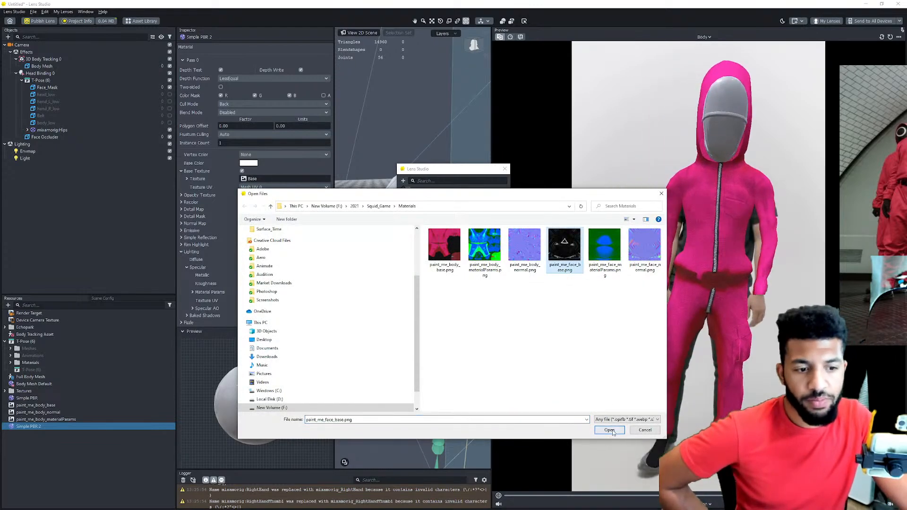
left_click(609, 430)
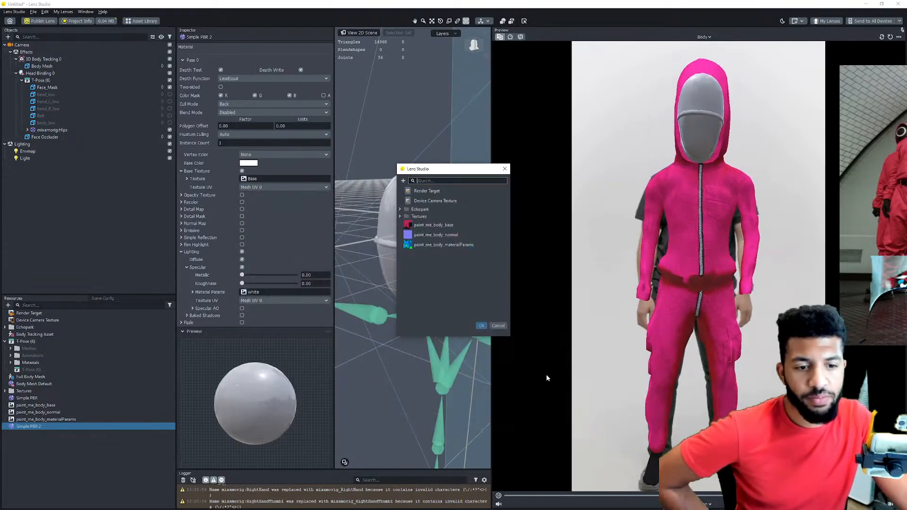
left_click(482, 325)
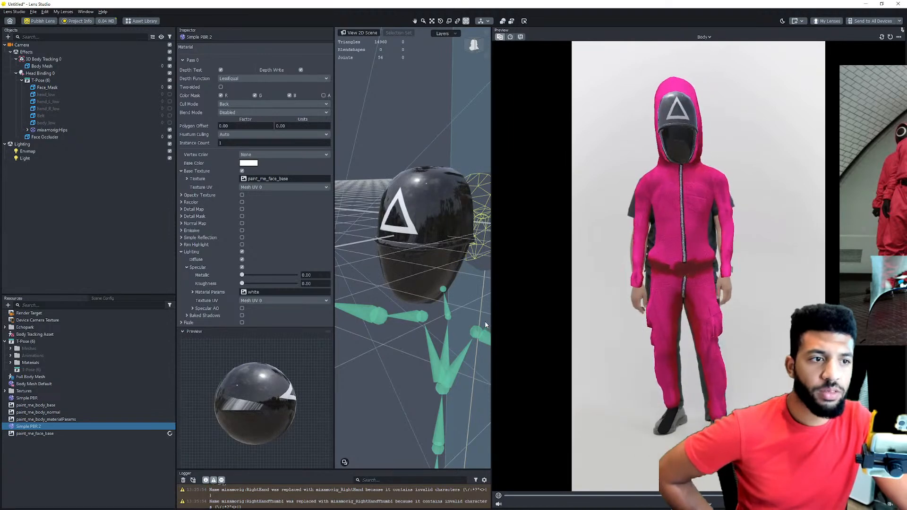
Enable the normal map on Simple PBR 2 and import paint_me_face_normal.png as its texture.
left_click(243, 224)
left_click(284, 238)
left_click(450, 235)
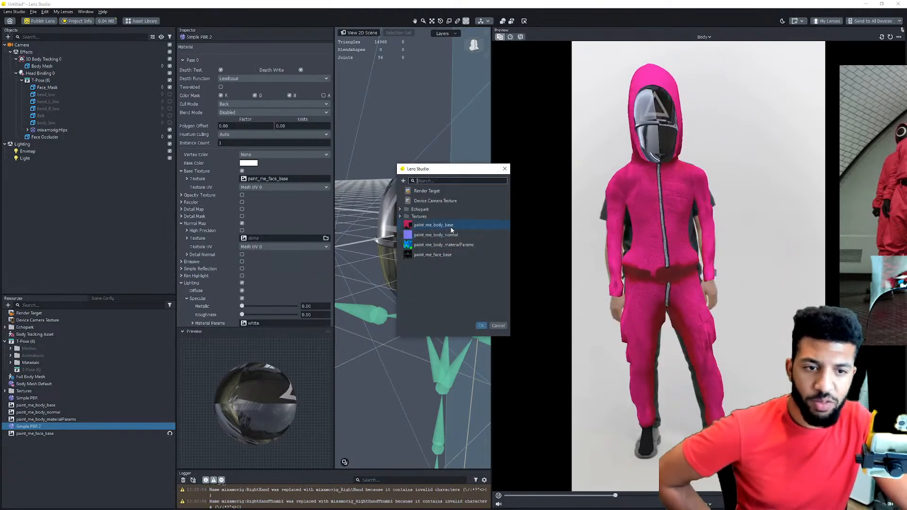
left_click(403, 181)
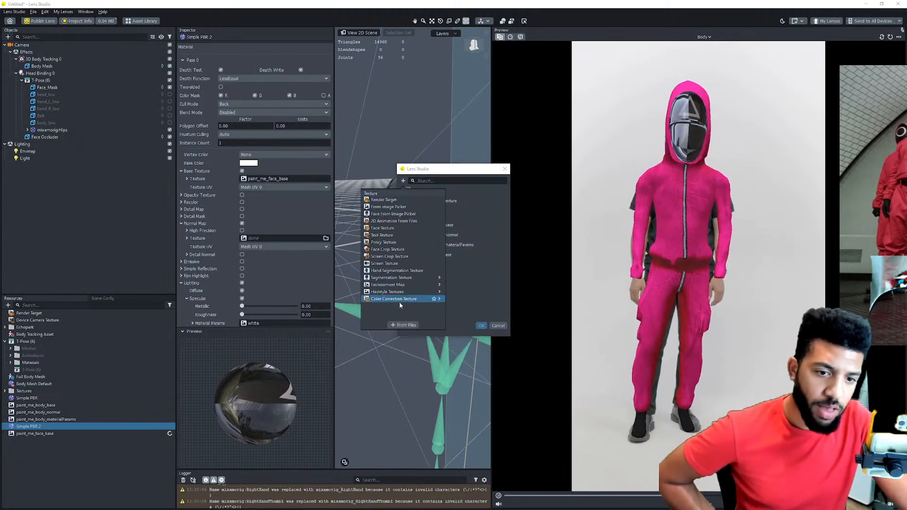
left_click(404, 325)
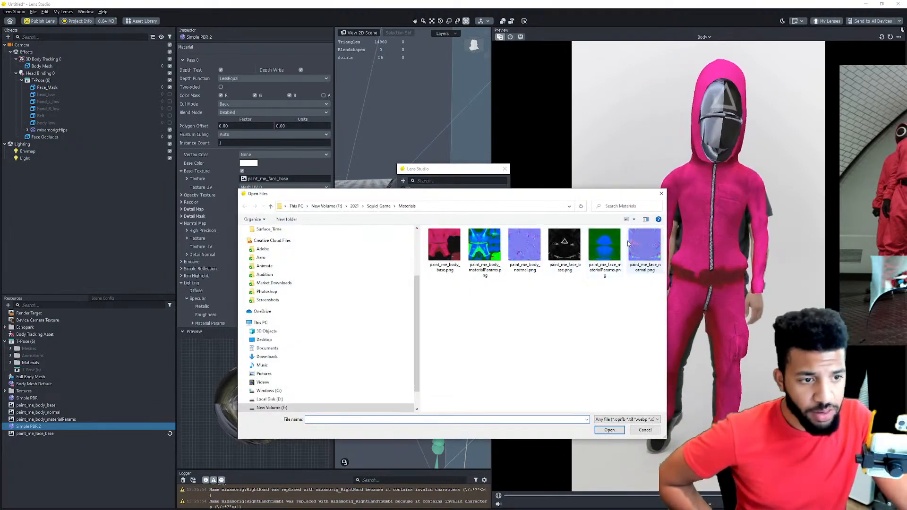
left_click(644, 245)
left_click(609, 430)
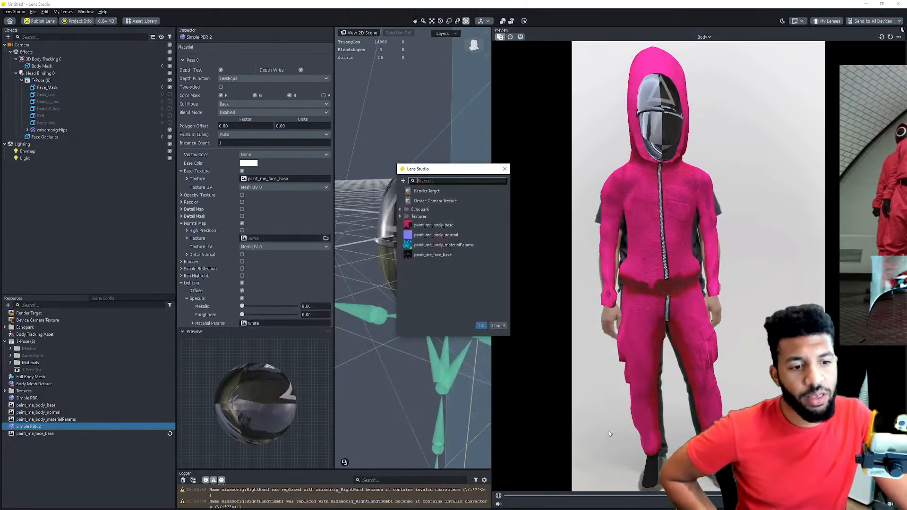
left_click(481, 326)
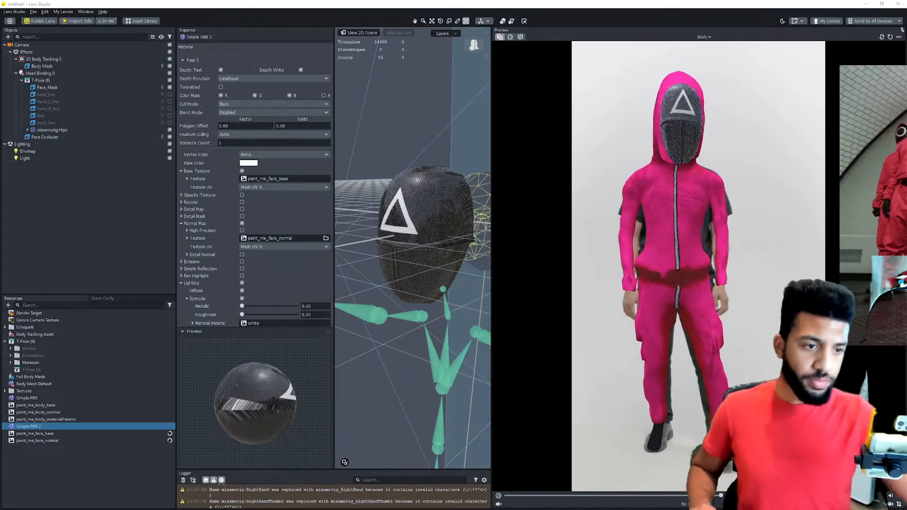
Preview the masked suit on the Dance sample video and try the live webcam preview.
left_click(703, 37)
left_click(683, 155)
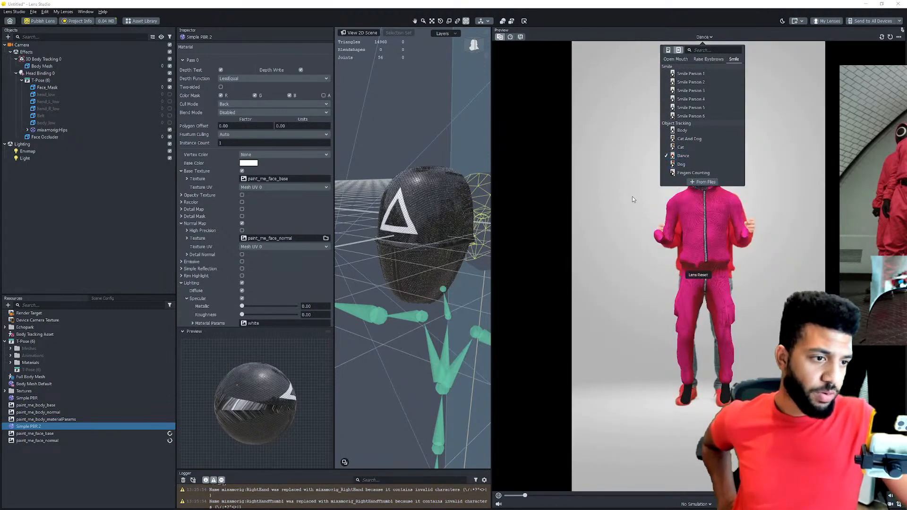
left_click(635, 198)
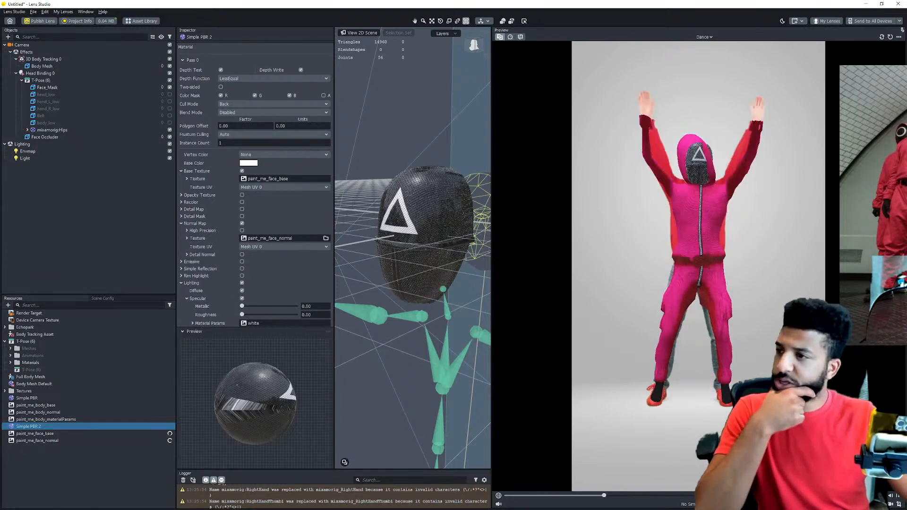
key("alt+Tab")
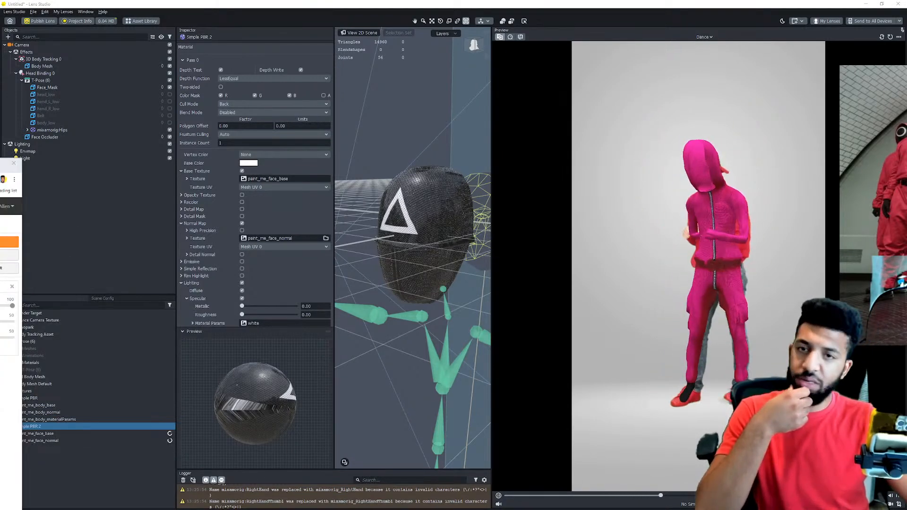
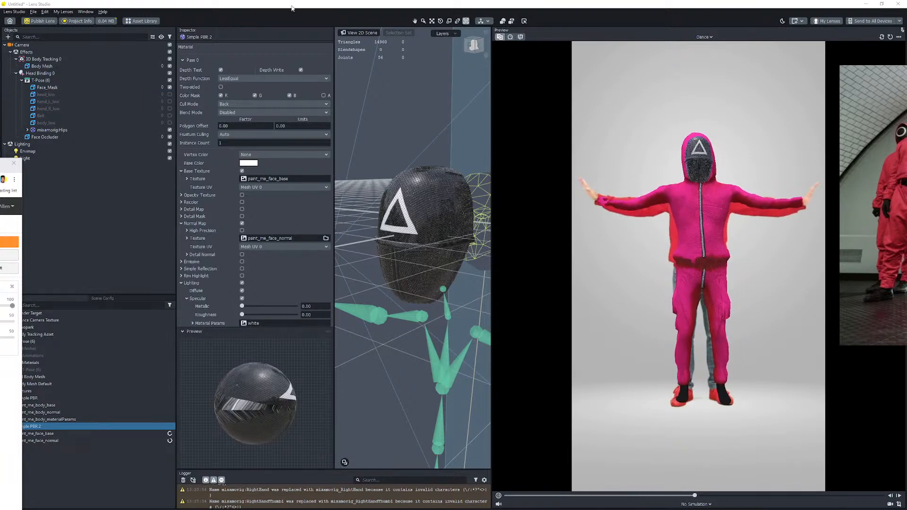
left_click(510, 37)
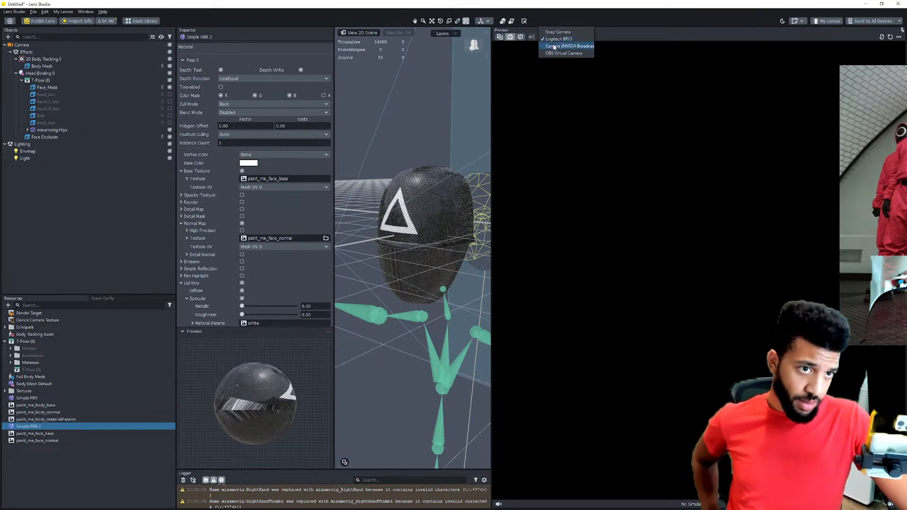
left_click(521, 37)
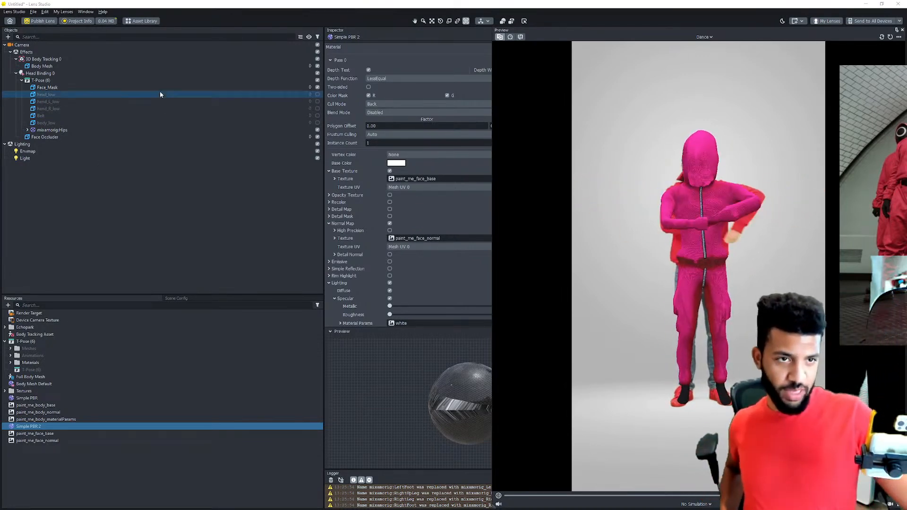
Preview the lens on the Cat sample video, and return the preview to the Body sample.
left_click(704, 36)
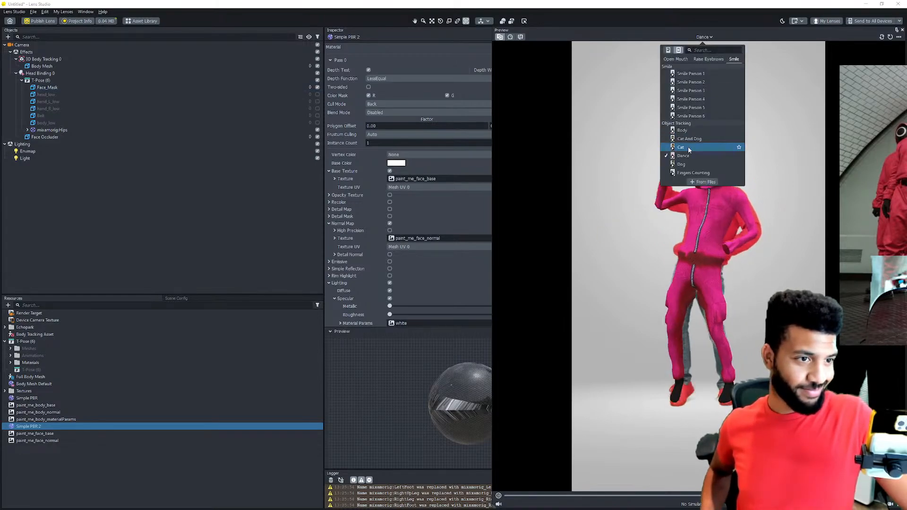
left_click(688, 147)
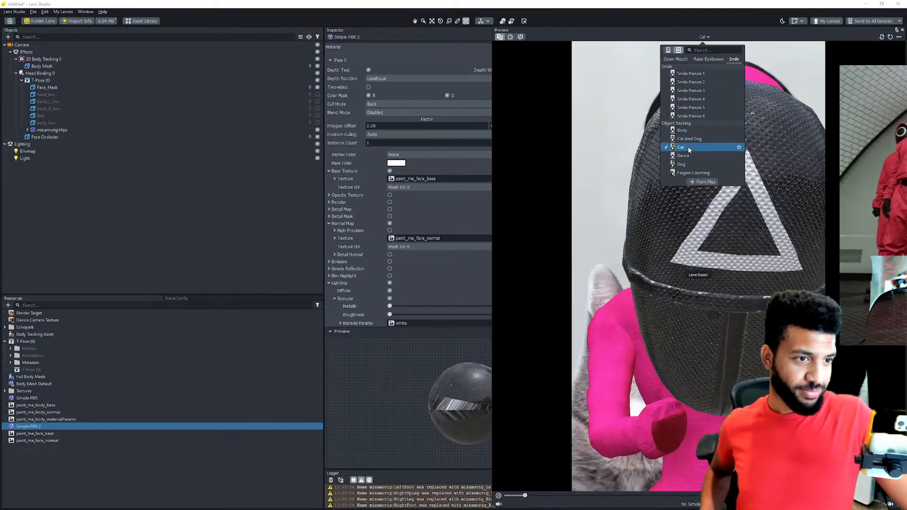
left_click(704, 37)
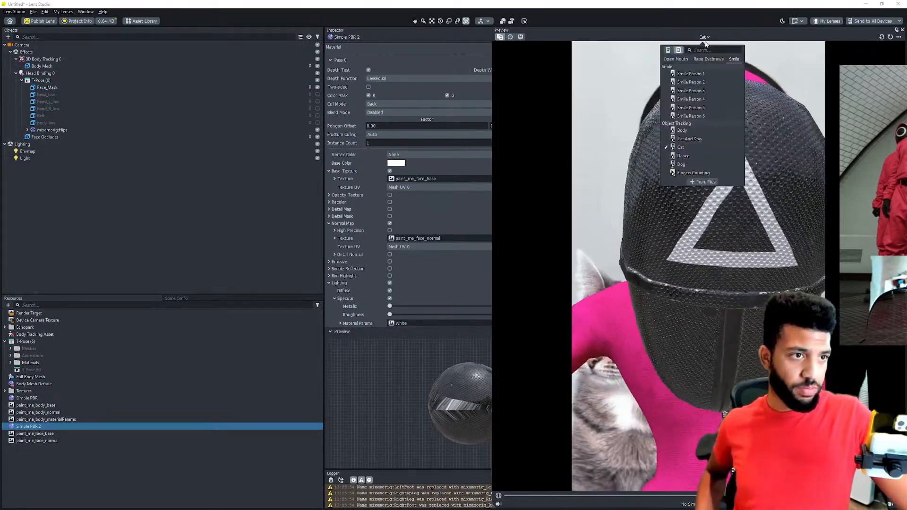
left_click(683, 130)
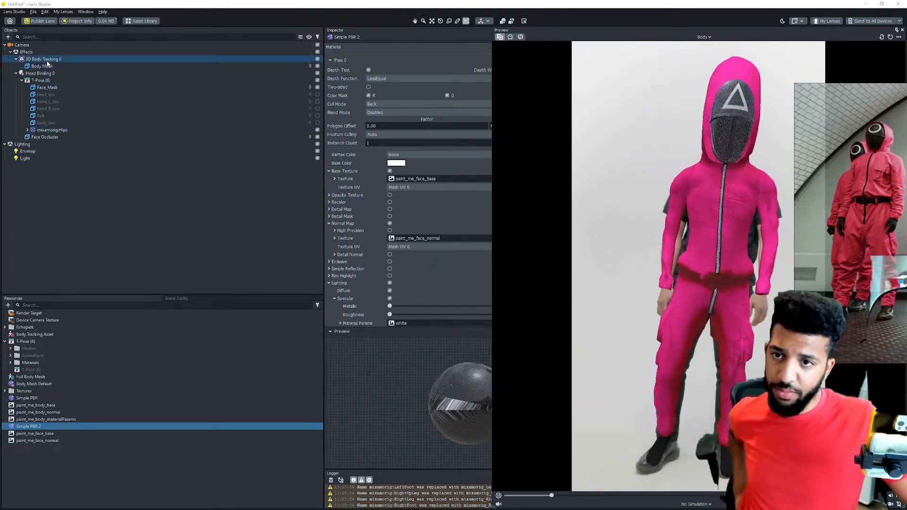
Enable the Belt mesh and move it out of T-Pose (6) into 3D Body Tracking 0, below Body Mesh.
left_click(318, 116)
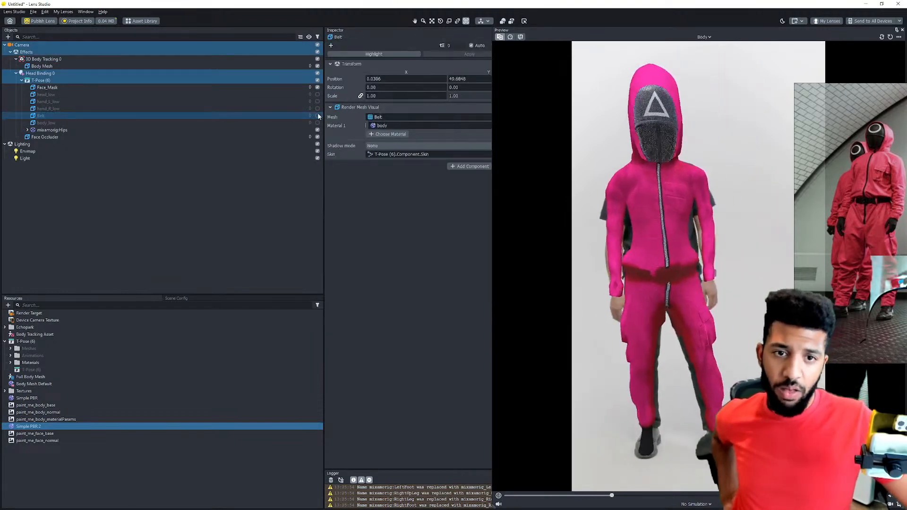
left_click(318, 116)
left_click_drag(40, 116, 46, 69)
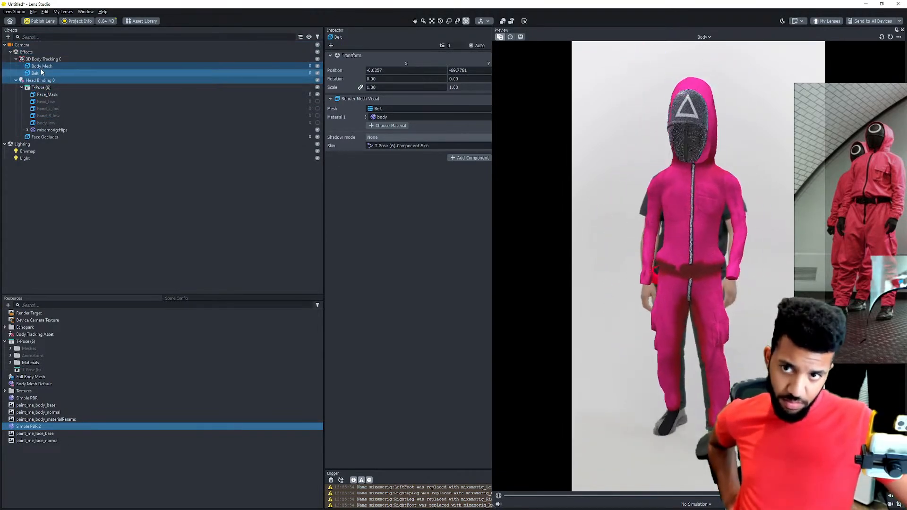
Expand the attachment points of 3D Body Tracking 0 and assign Belt to the Hips point.
left_click(44, 59)
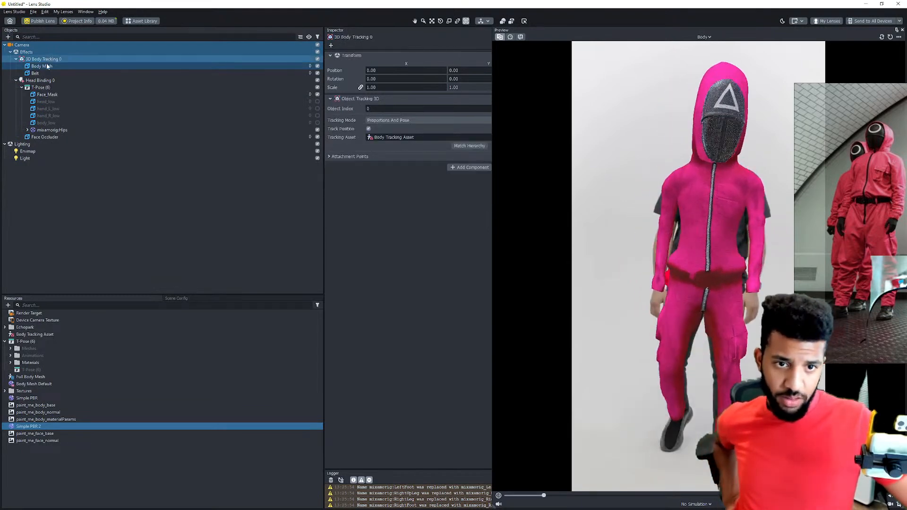
left_click(328, 157)
left_click_drag(322, 201, 222, 198)
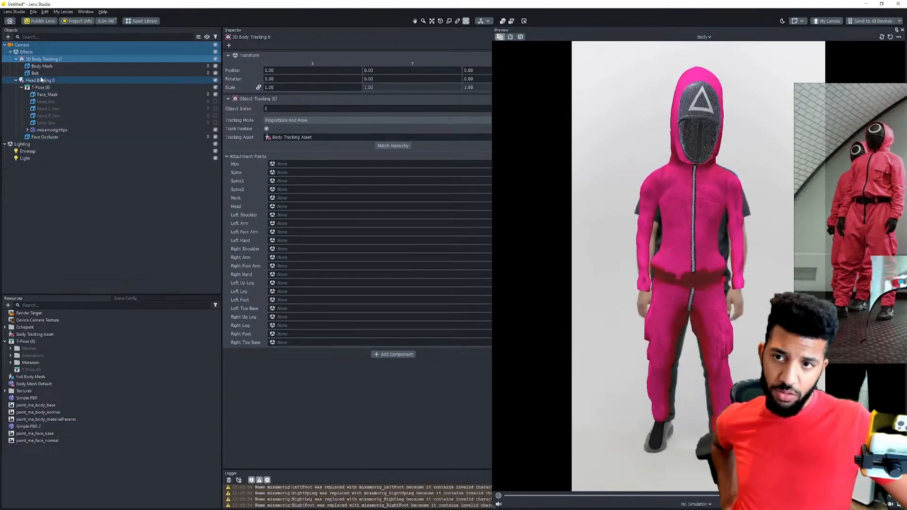
left_click_drag(294, 162, 280, 183)
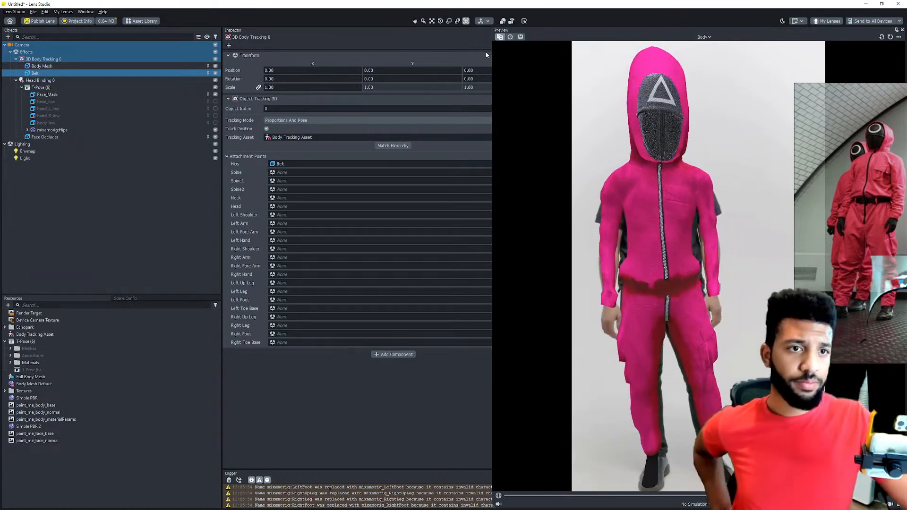
Restore the default workspace layout and resize it to enlarge the Inspector and Preview areas.
left_click(85, 11)
mouse_move(90, 23)
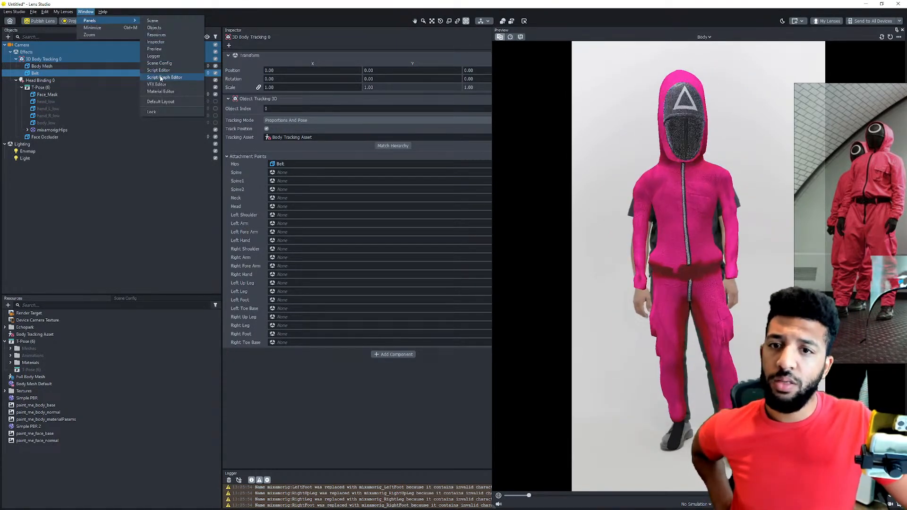
left_click(164, 49)
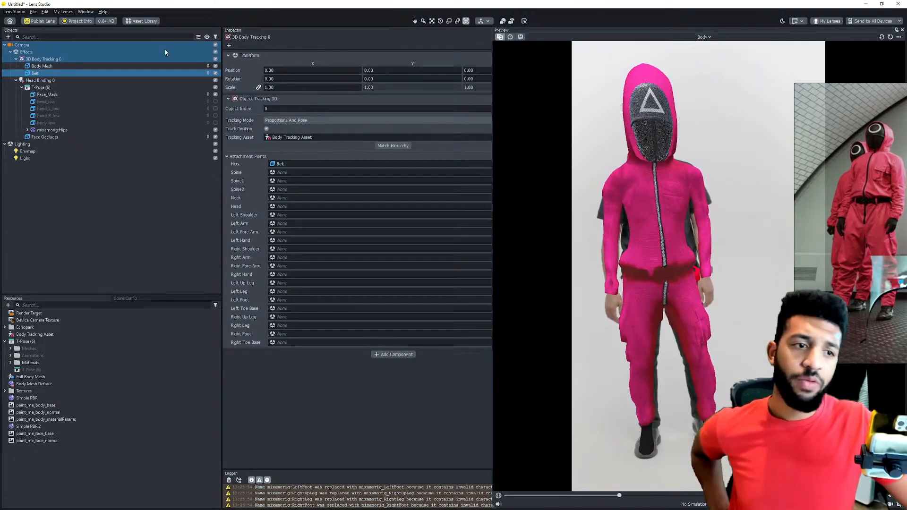
left_click(85, 11)
mouse_move(100, 22)
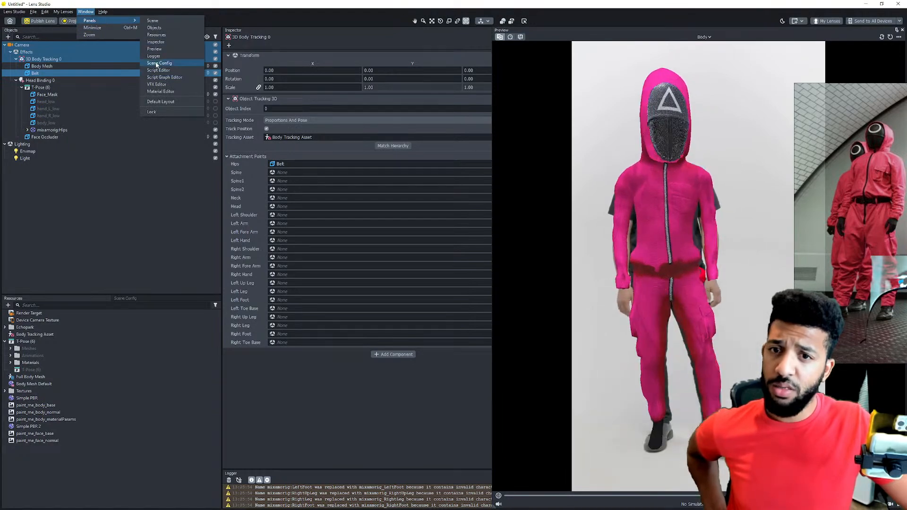
left_click(161, 101)
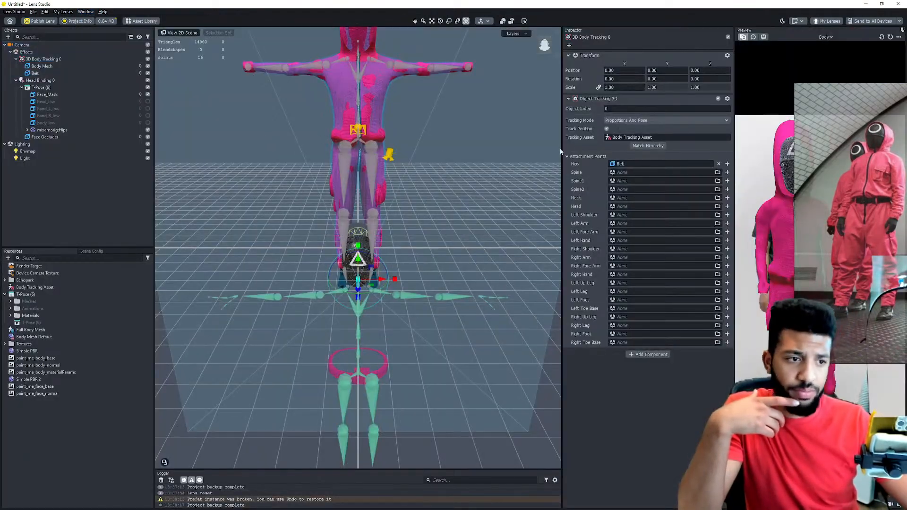
left_click_drag(562, 152, 413, 145)
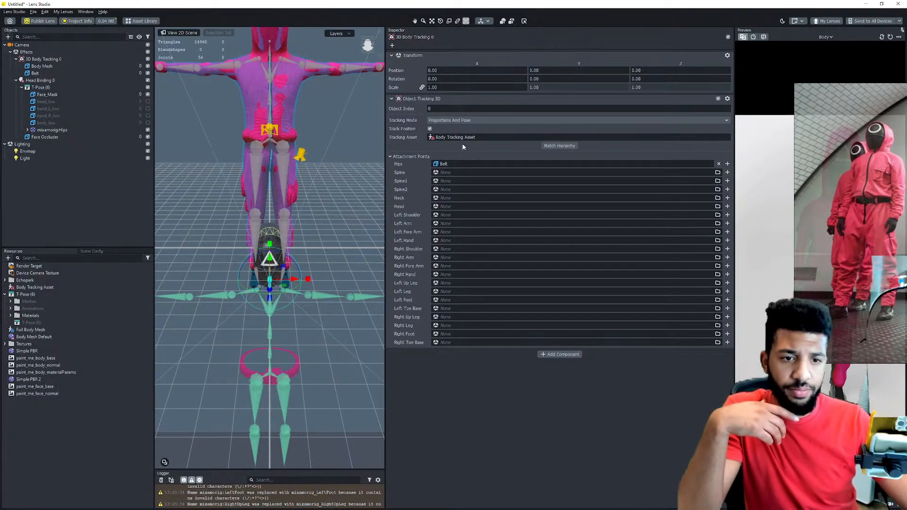
left_click_drag(734, 166, 579, 172)
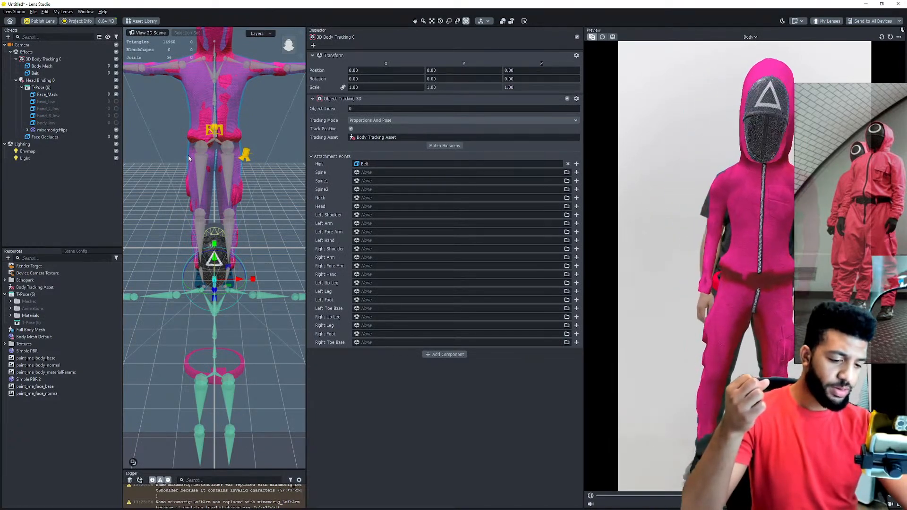
Try rotating and moving the Belt mesh around the skeleton's hips in the 3D scene.
left_click_drag(171, 213, 242, 268, "alt")
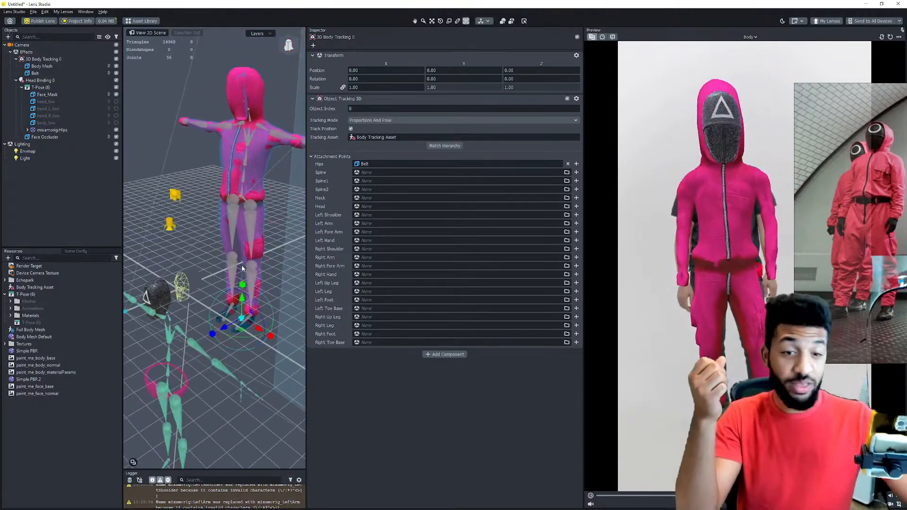
left_click(55, 72)
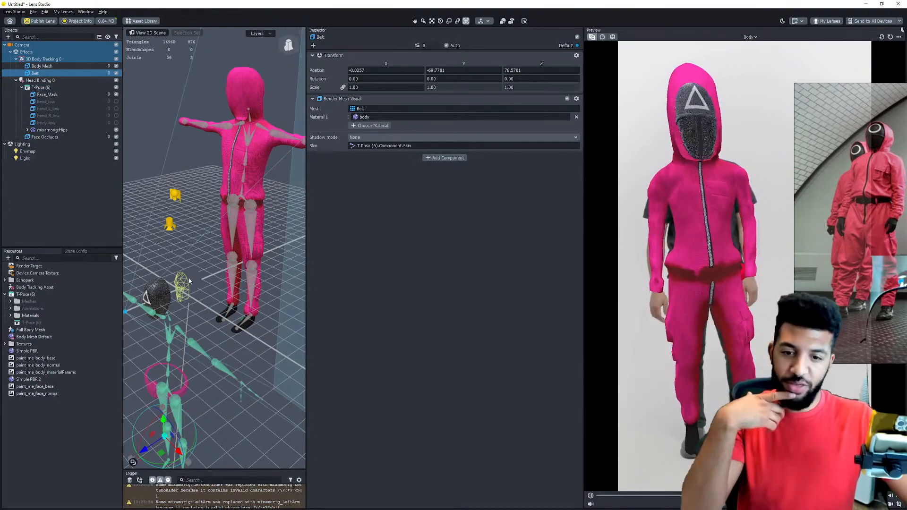
scroll(208, 359, "down", 1)
scroll(161, 394, "down", 1)
middle_click_drag(159, 394, 177, 357)
left_click_drag(168, 366, 165, 351)
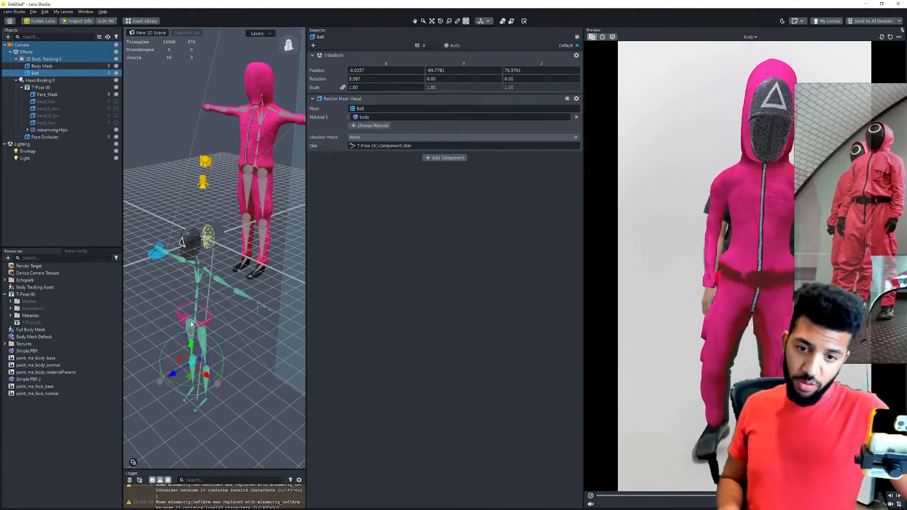
left_click(193, 322)
left_click(181, 317)
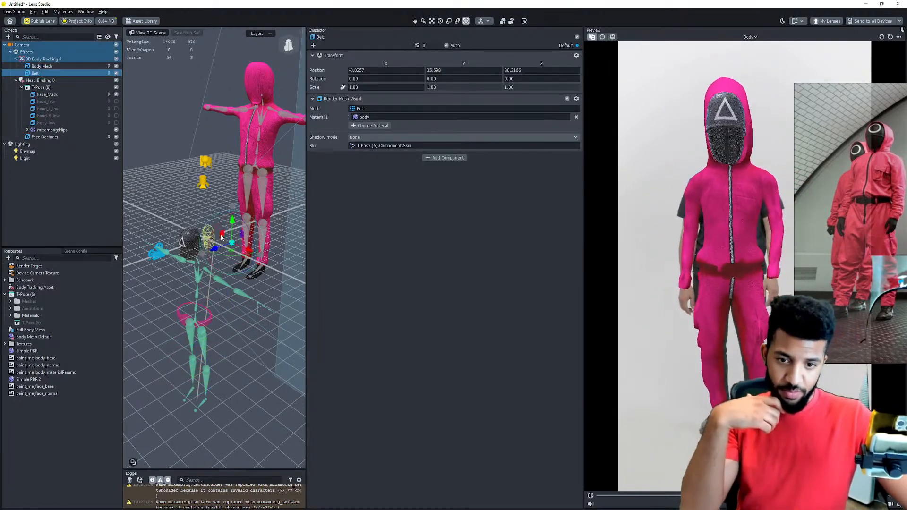
left_click(43, 66)
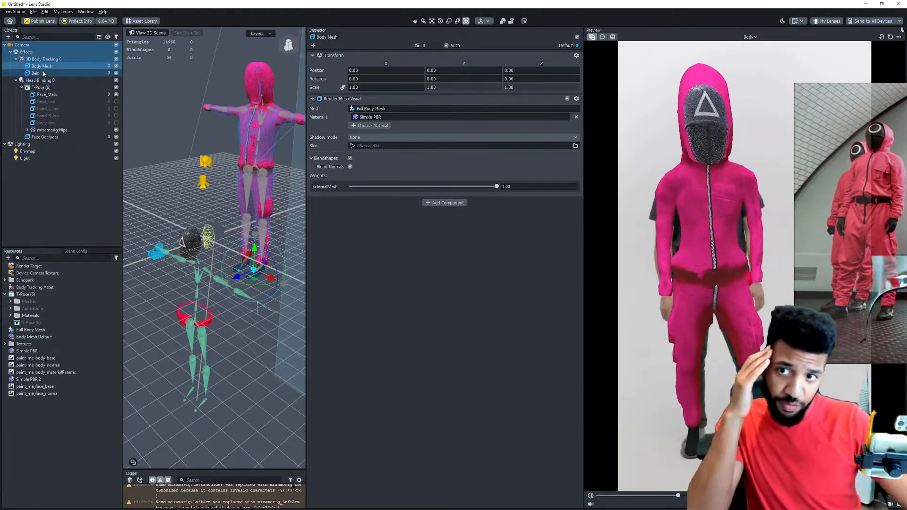
left_click(37, 73)
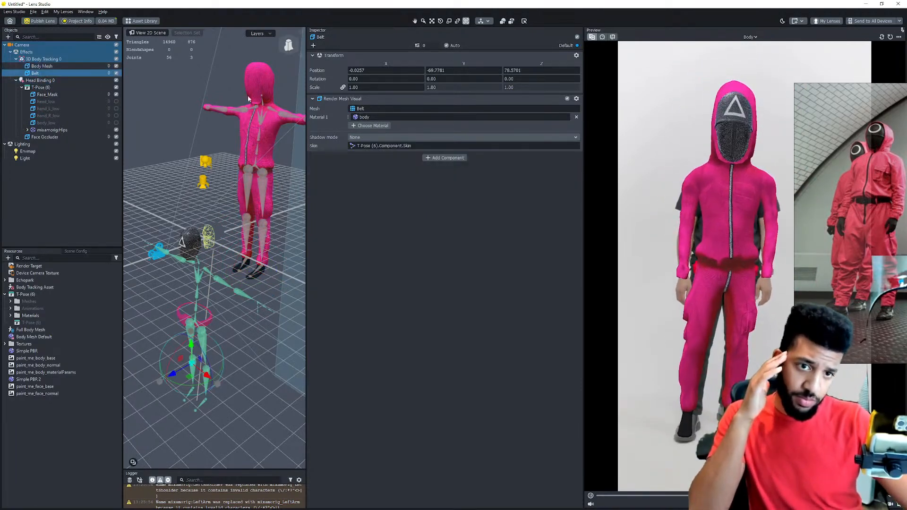
Match the hierarchy of 3D Body Tracking 0 to Body Mesh.
left_click(37, 60)
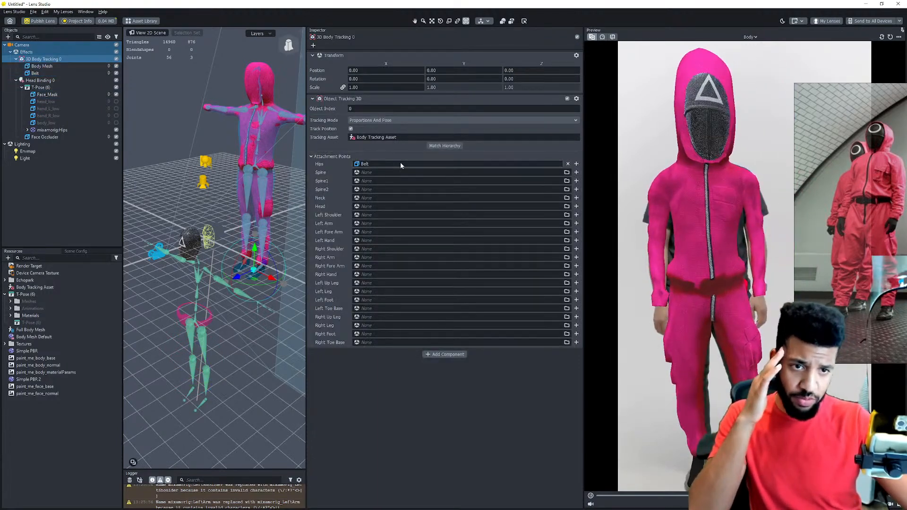
left_click(444, 145)
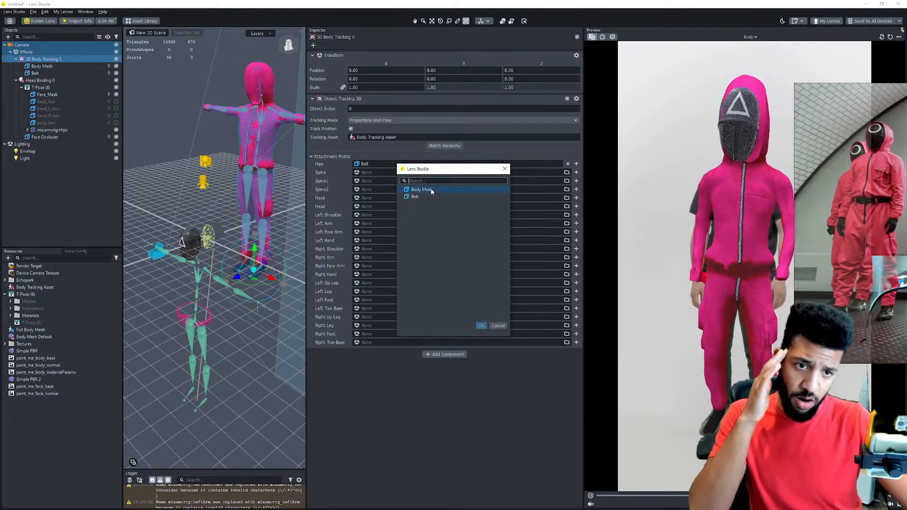
left_click(425, 191)
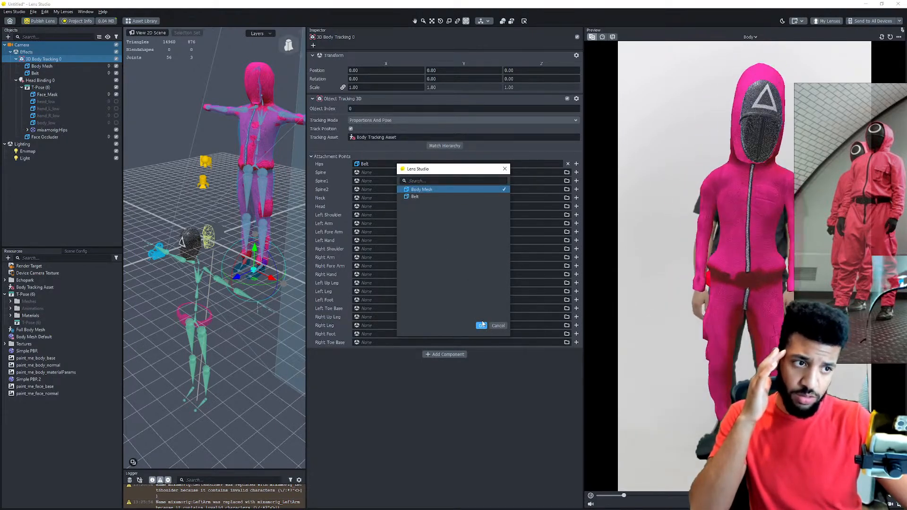
left_click(482, 326)
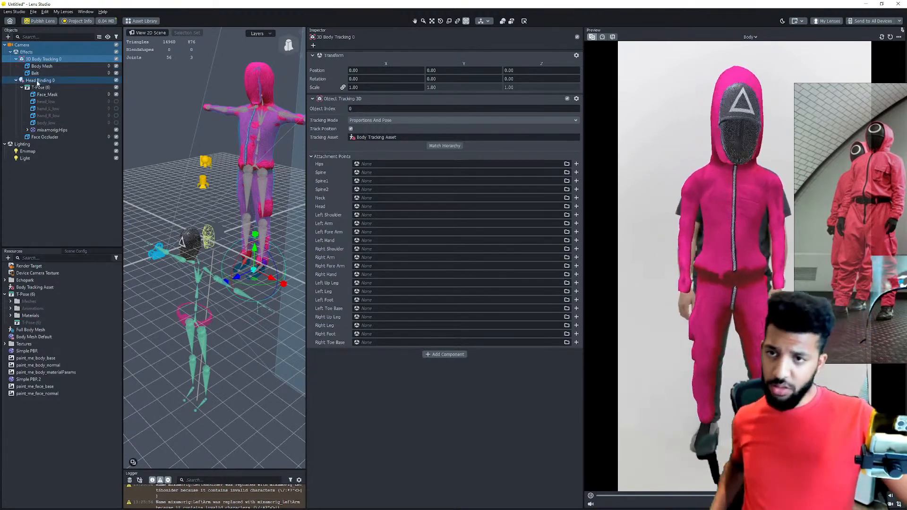
Disable the Belt object under 3D Body Tracking 0.
left_click(35, 74)
left_click_drag(192, 350, 192, 338)
key("ctrl+z")
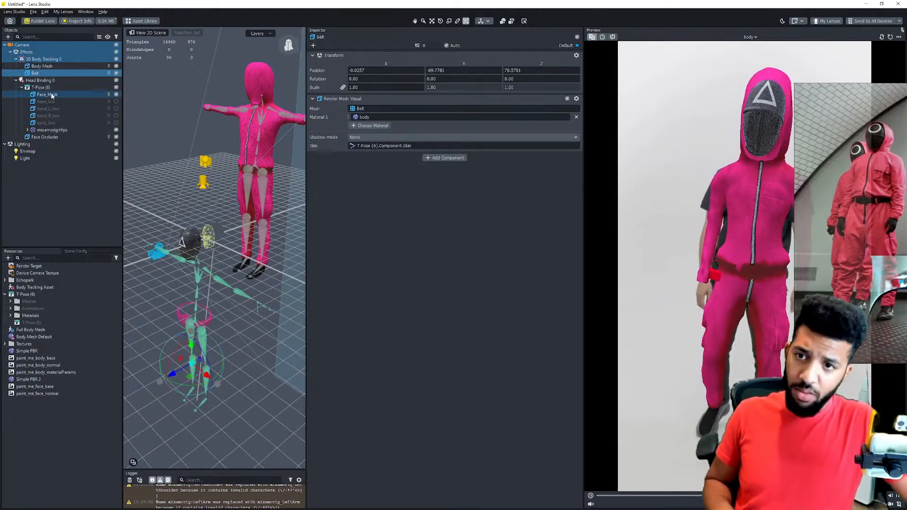
left_click(116, 73)
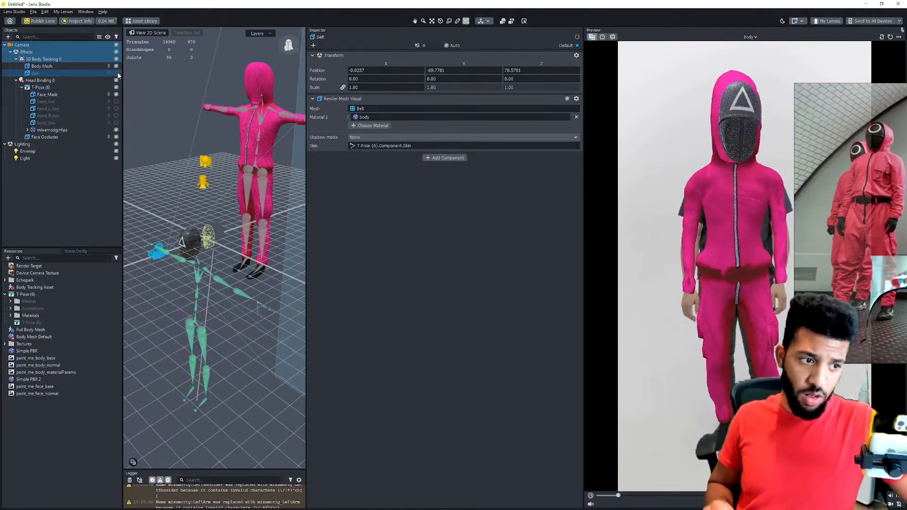
Try moving the Face_Mask mesh along the Z axis to about -36.36.
key("f")
left_click_drag(213, 249, 134, 259, "alt")
left_click(48, 95)
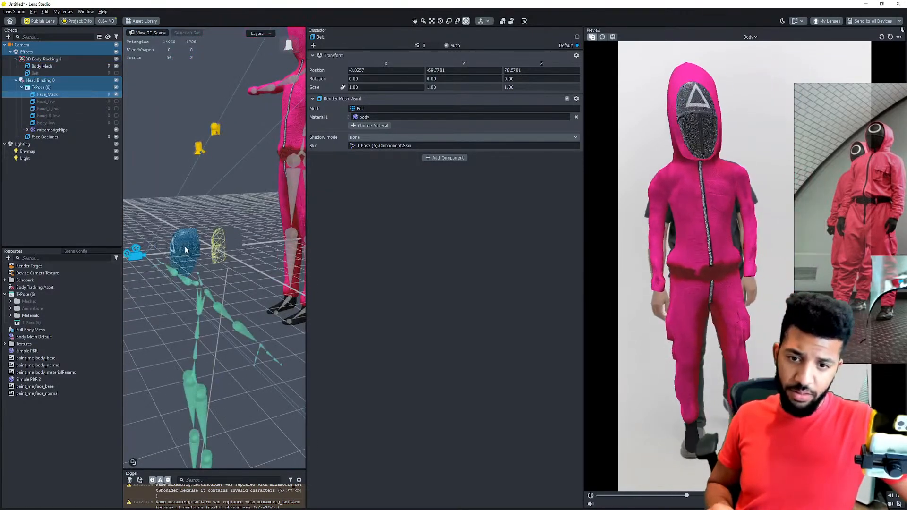
left_click(41, 66)
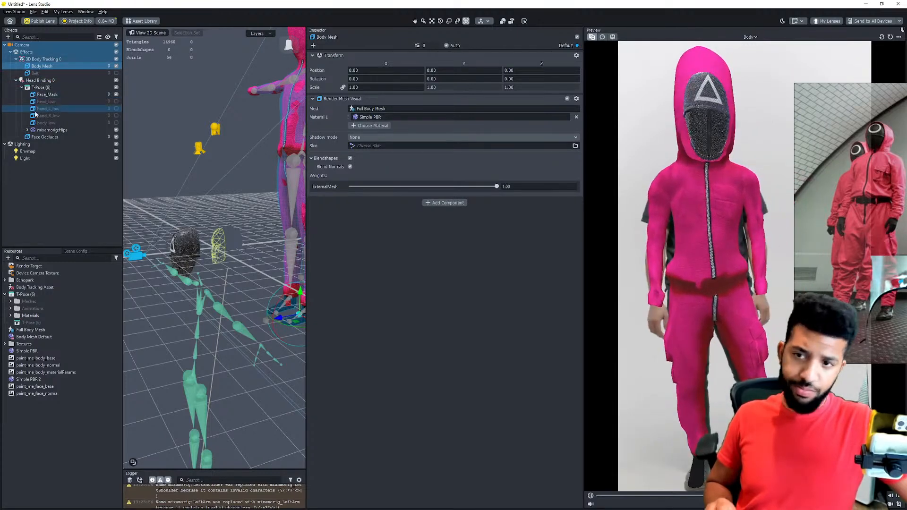
left_click(40, 138)
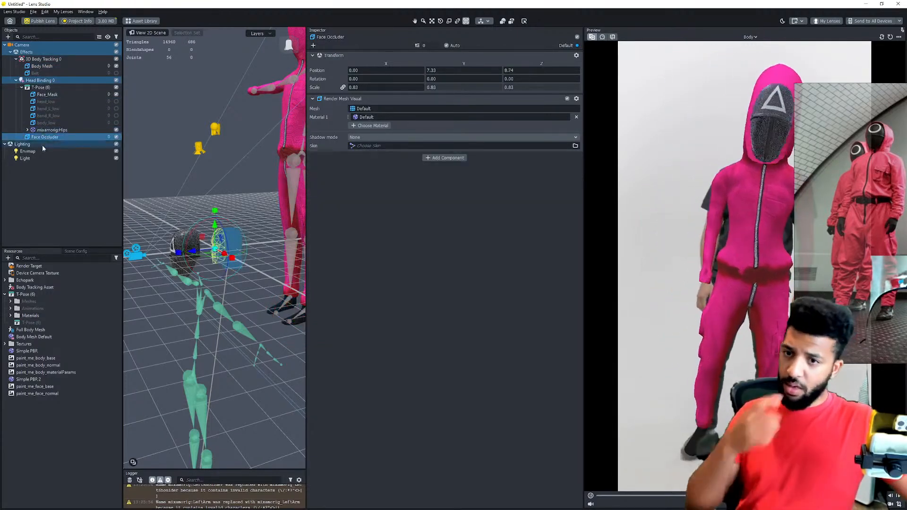
left_click(48, 95)
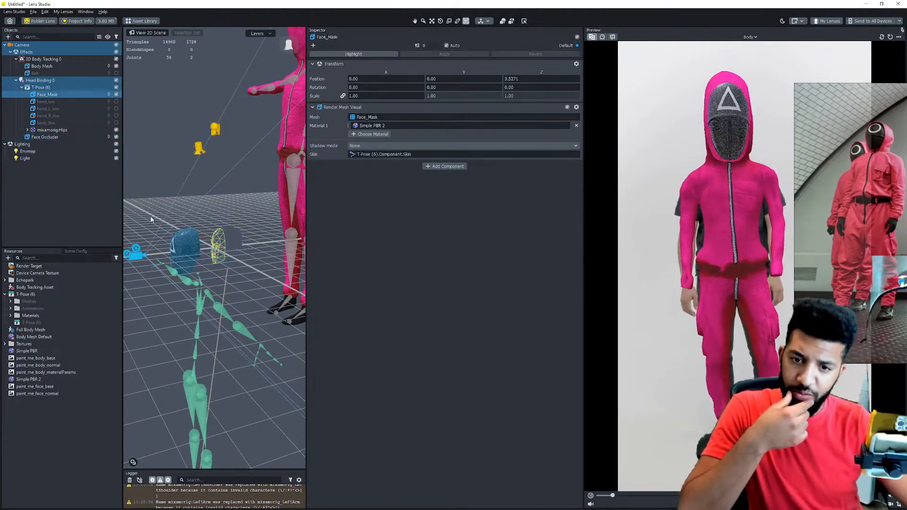
left_click_drag(180, 440, 208, 400)
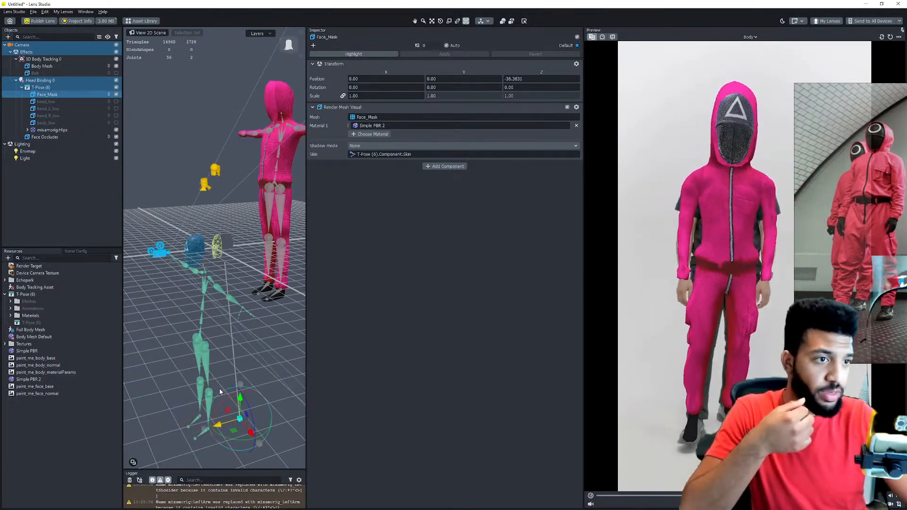
Move T-Pose (6) along Z to about -4.46 and disable its mixamorig:Hips object.
left_click(47, 88)
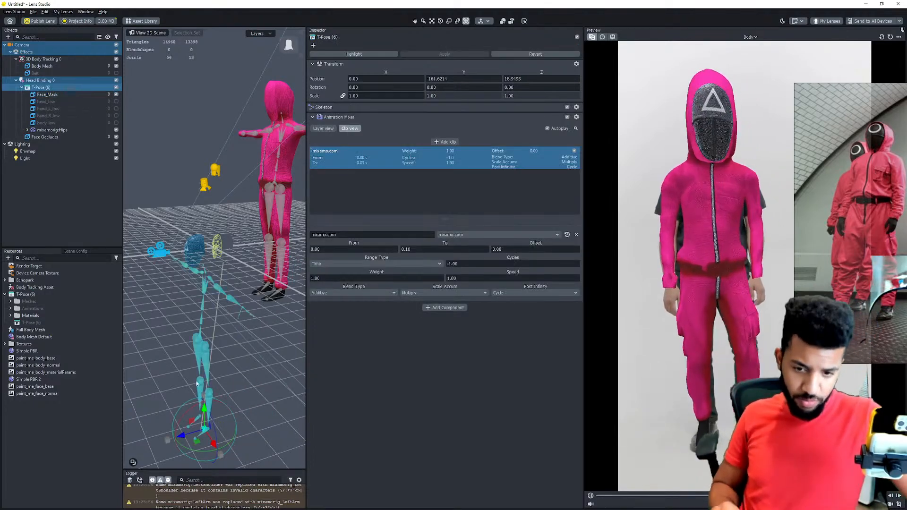
left_click_drag(182, 436, 207, 434)
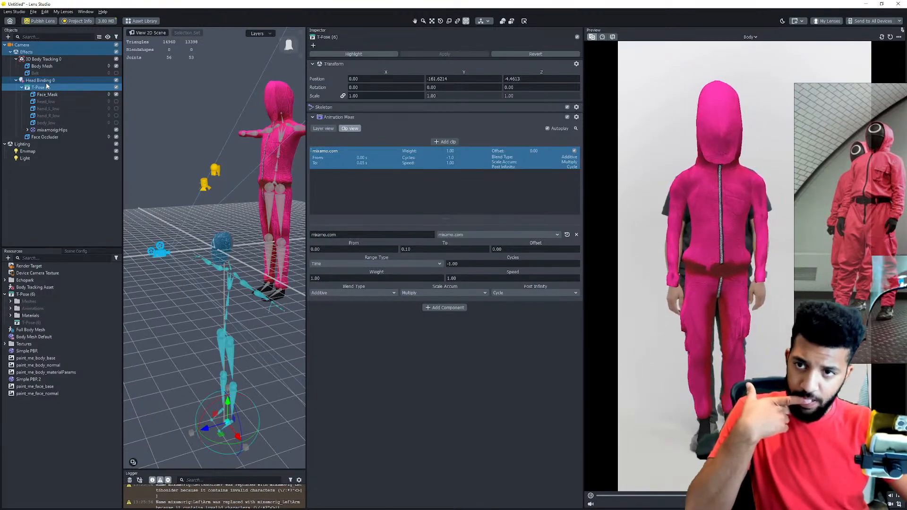
left_click(116, 132)
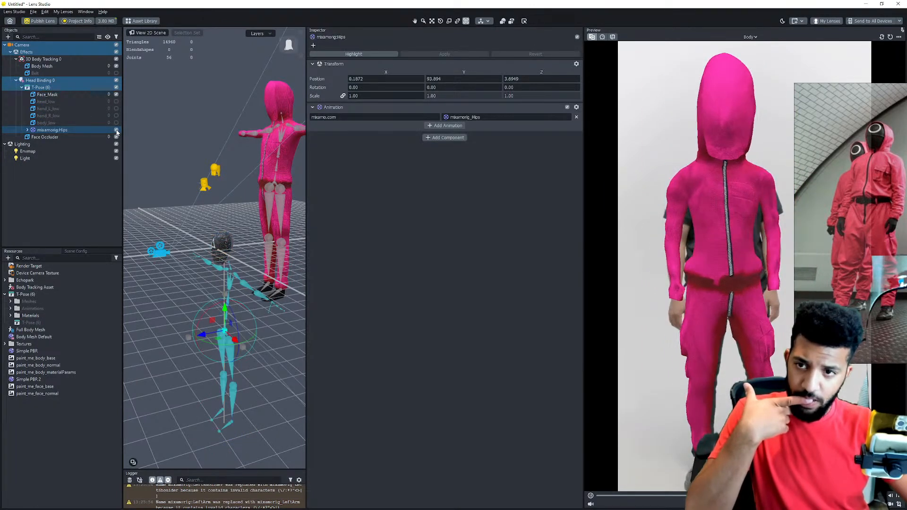
left_click(117, 132)
left_click(115, 138)
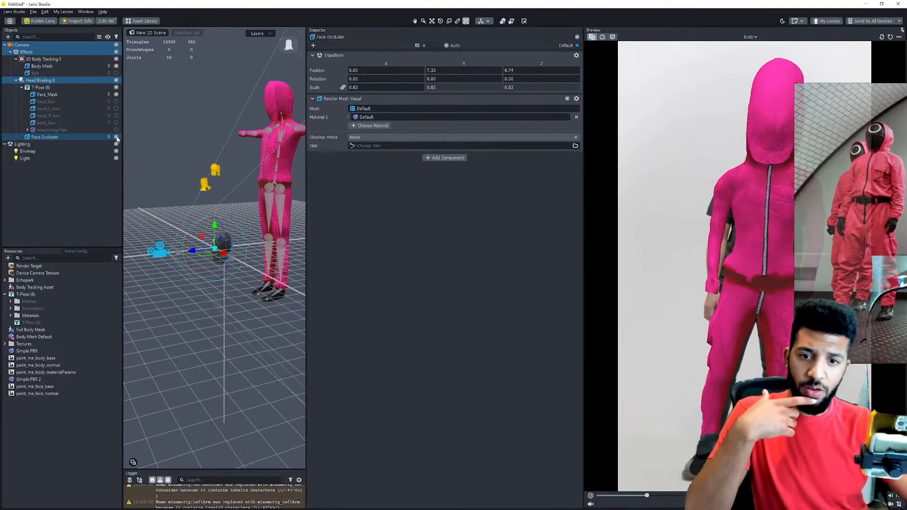
Examine how Body Mesh, Head Binding 0, Face_Mask and Face Occluder are set up and positioned relative to each other.
left_click(281, 100)
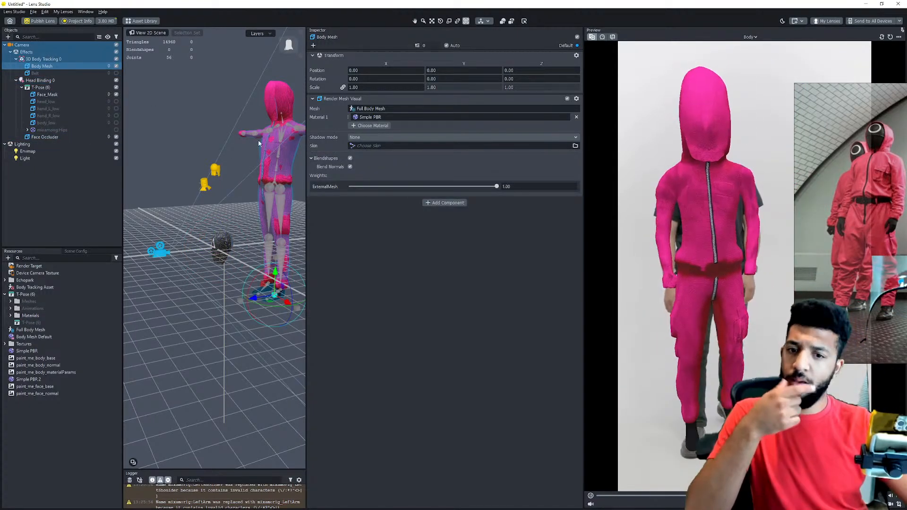
left_click(40, 81)
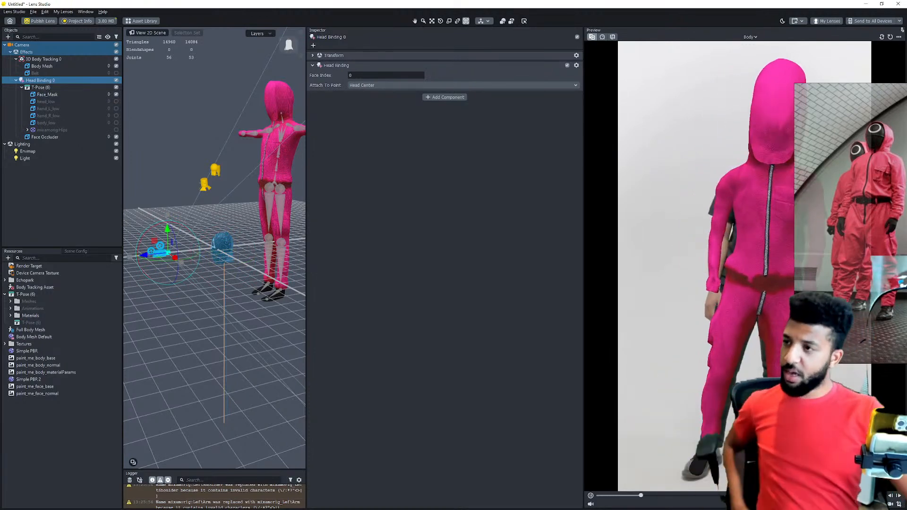
left_click_drag(0, 66, 0, 60)
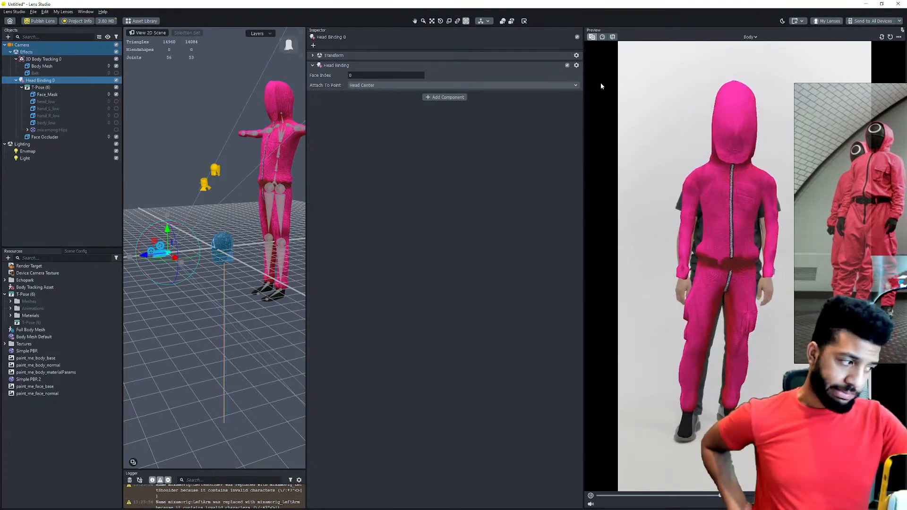
key("f")
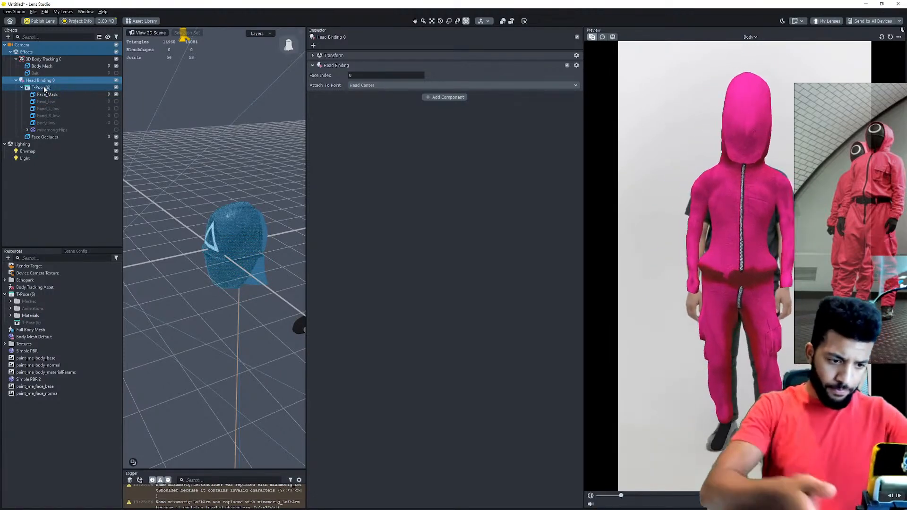
left_click(41, 88)
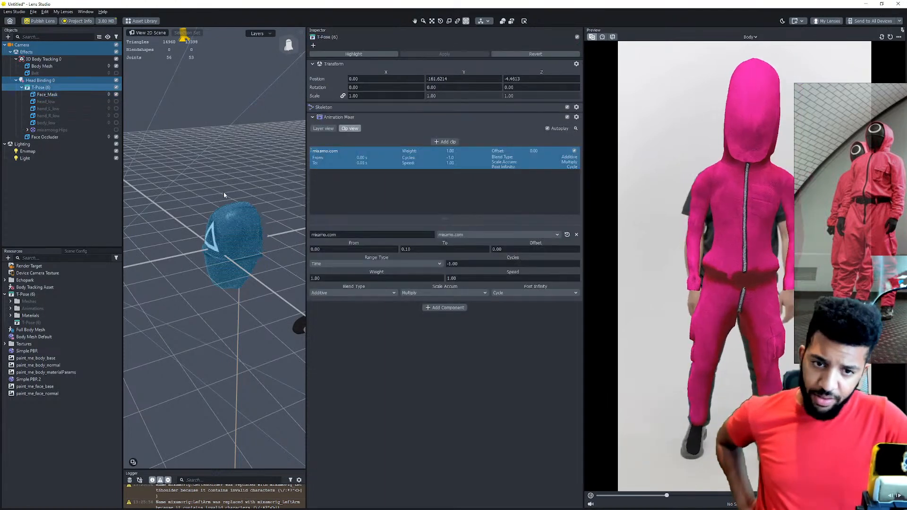
left_click(240, 276)
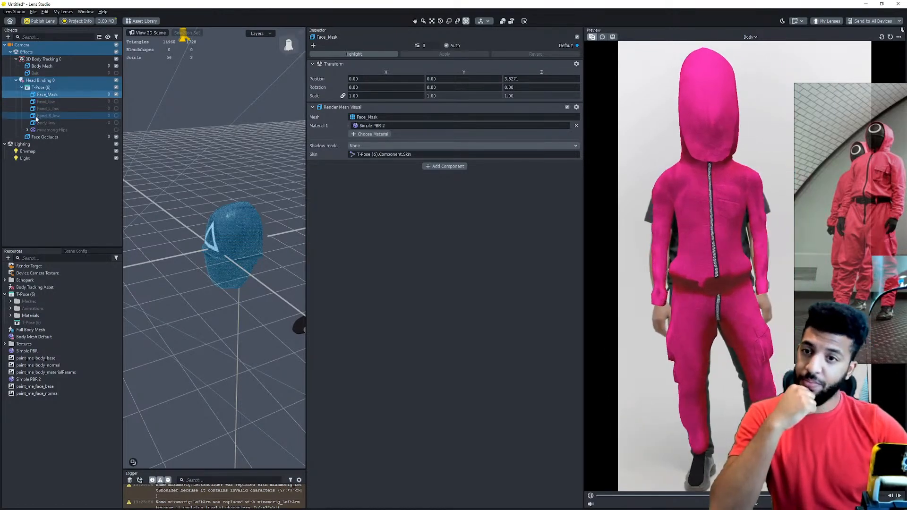
left_click(80, 137)
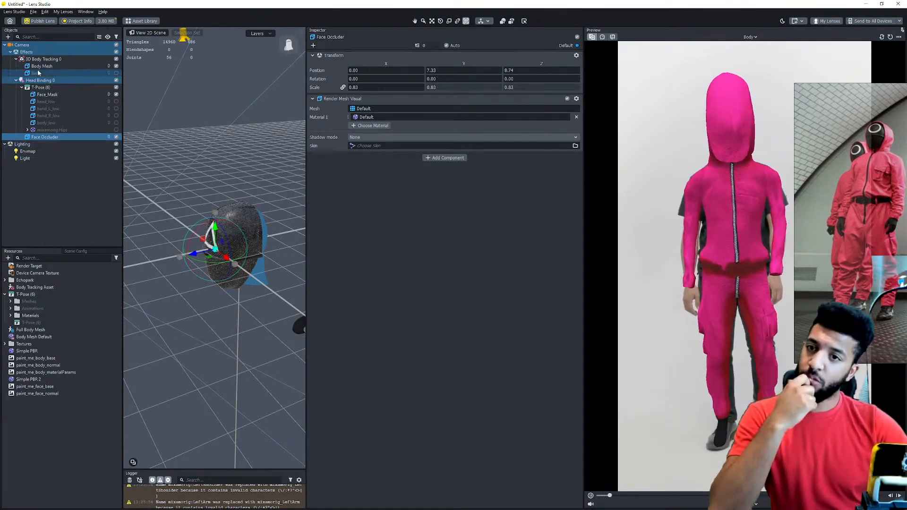
left_click(47, 94)
right_click_drag(239, 291, 239, 390)
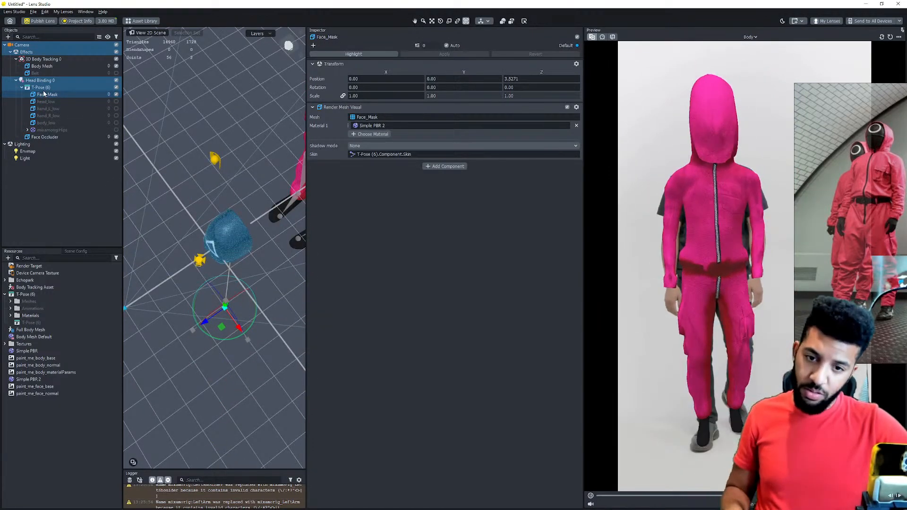
Move T-Pose (6) forward along the Z axis to about -3.61.
left_click(39, 73)
left_click(44, 88)
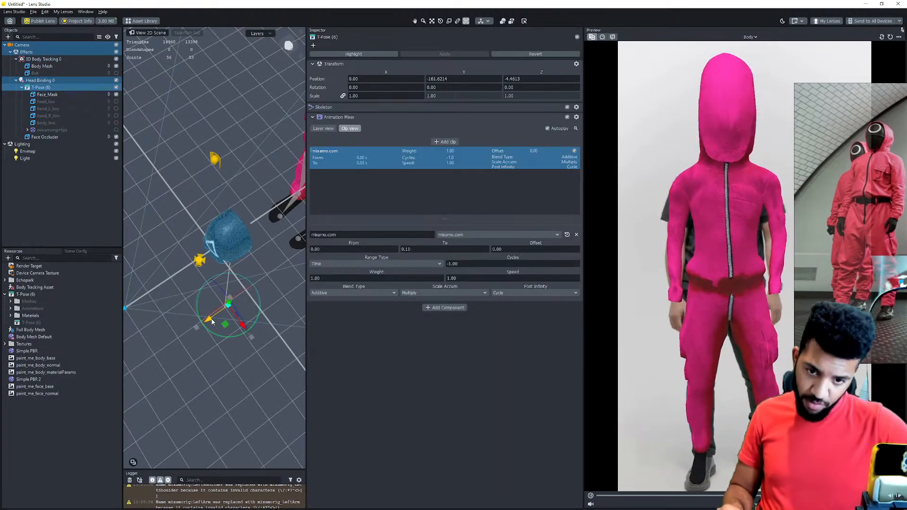
left_click_drag(212, 322, 212, 323)
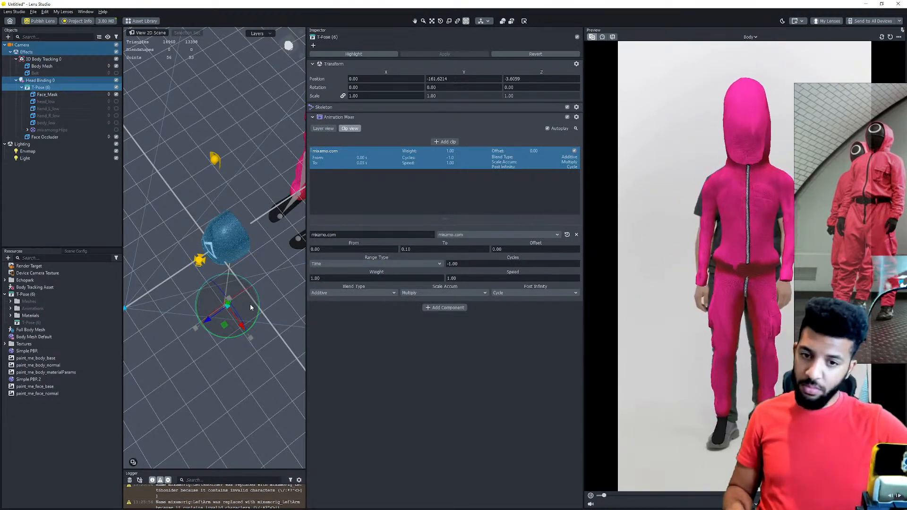
left_click_drag(258, 305, 305, 279, "alt")
Send the lens to all devices and arrange the editor and the mirrored device screen side by side.
left_click(874, 21)
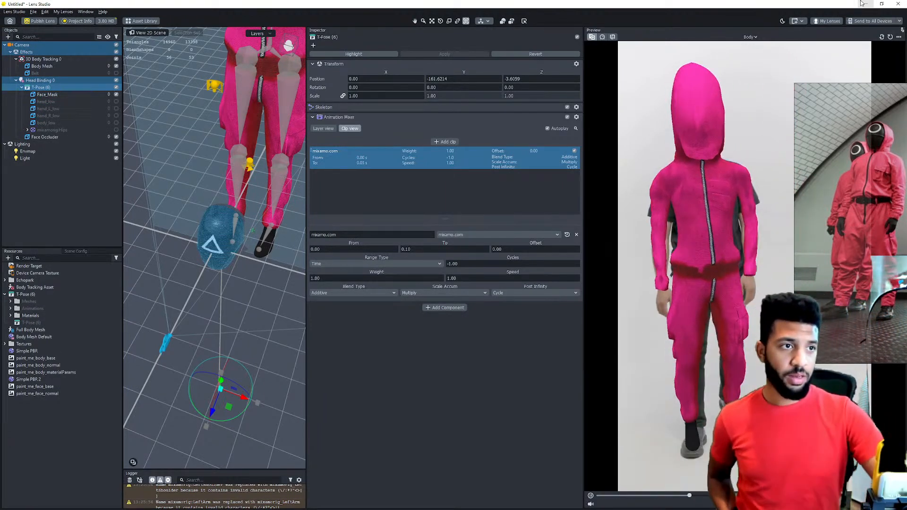
left_click_drag(829, 3, 906, 74)
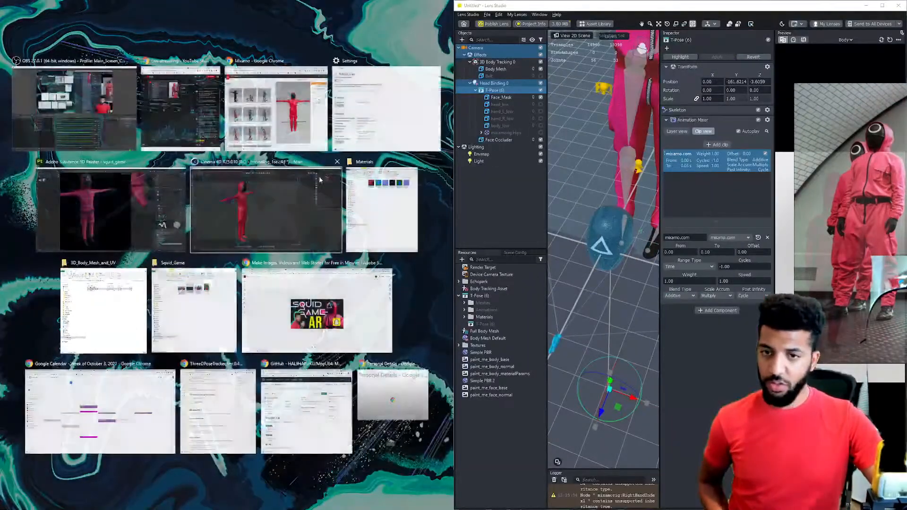
left_click(558, 214)
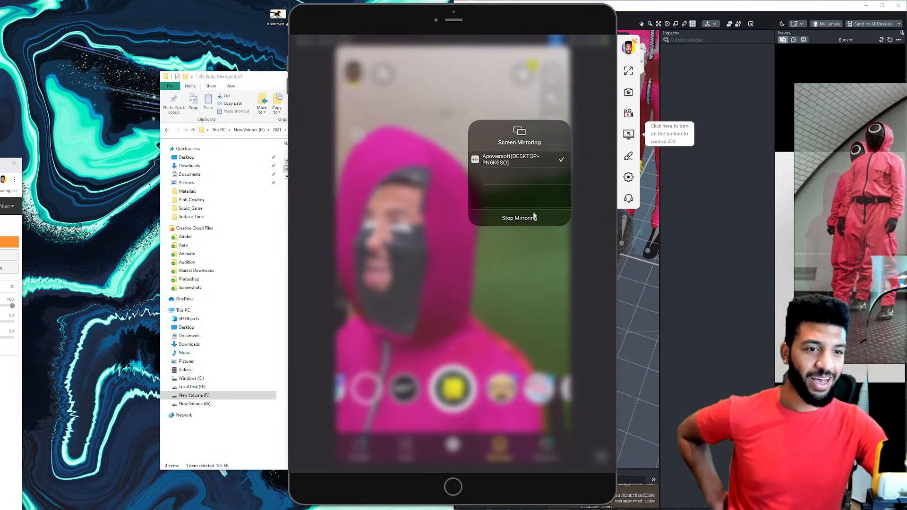
left_click(534, 98)
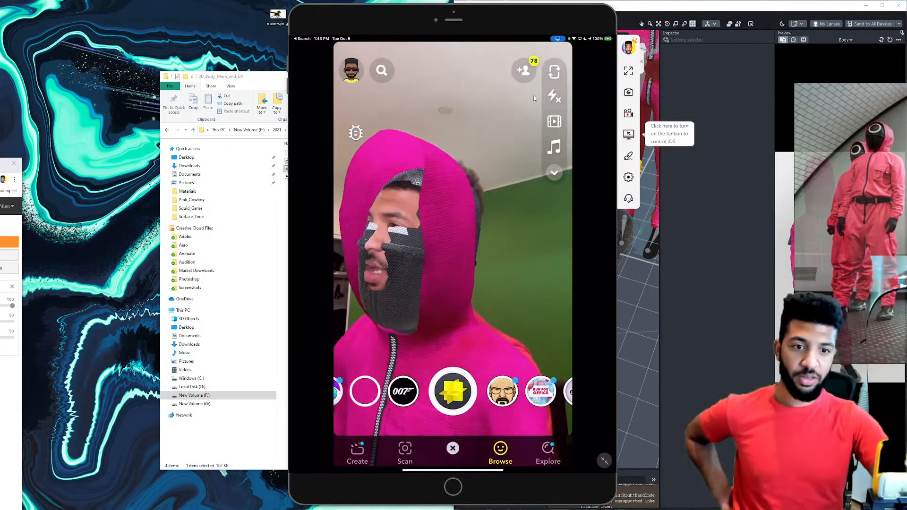
left_click_drag(517, 16, 259, 18)
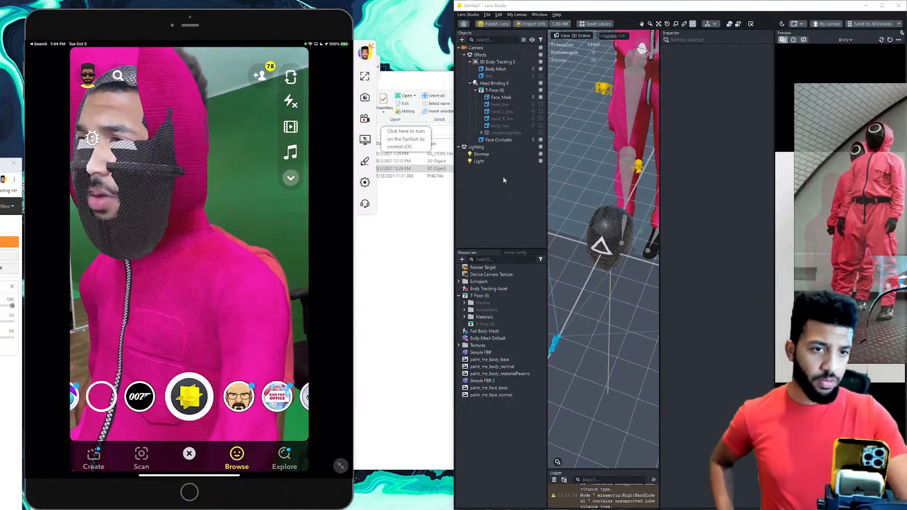
Reposition T-Pose (6) to about -158.98 on Y and -0.88 on Z, and send the updated lens to all devices.
left_click(494, 90)
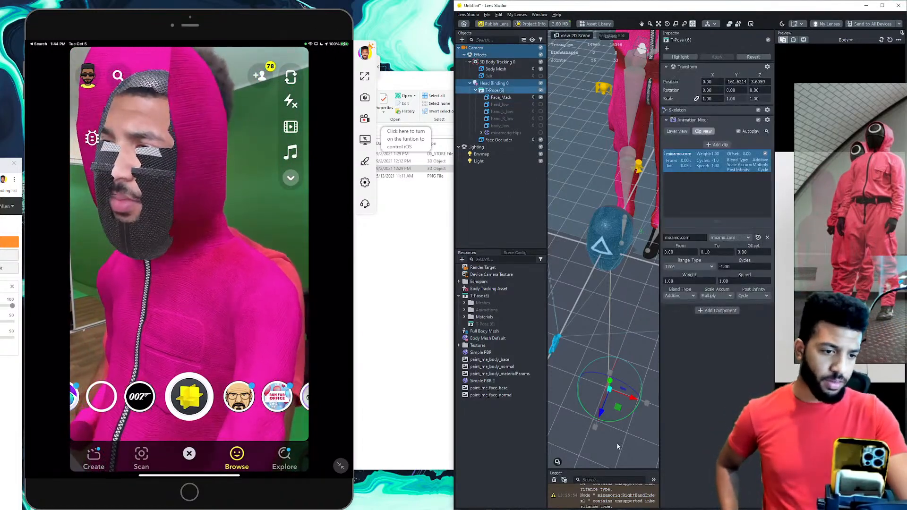
right_click_drag(617, 439, 570, 443)
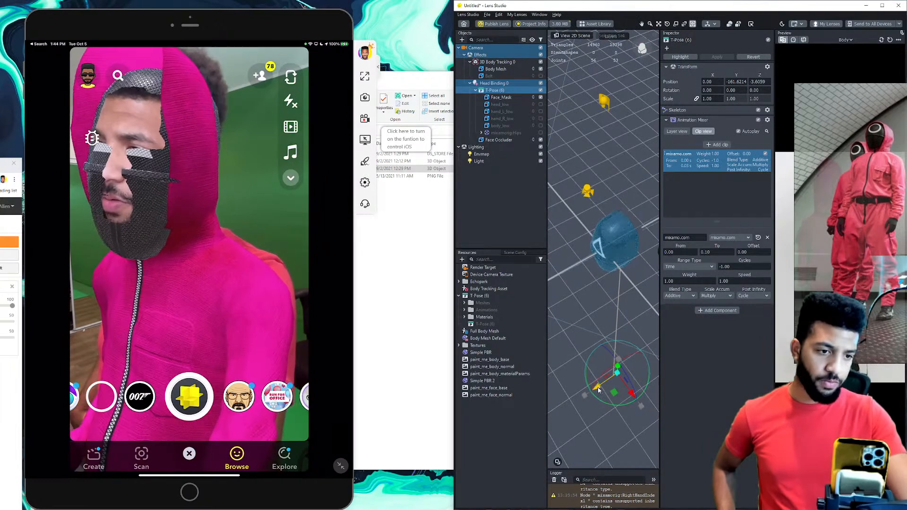
left_click_drag(598, 389, 617, 368)
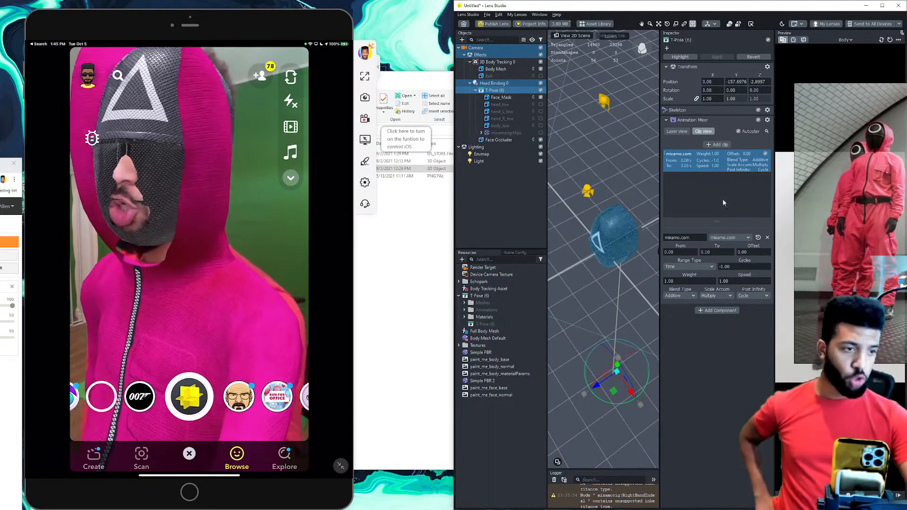
left_click_drag(599, 388, 598, 391)
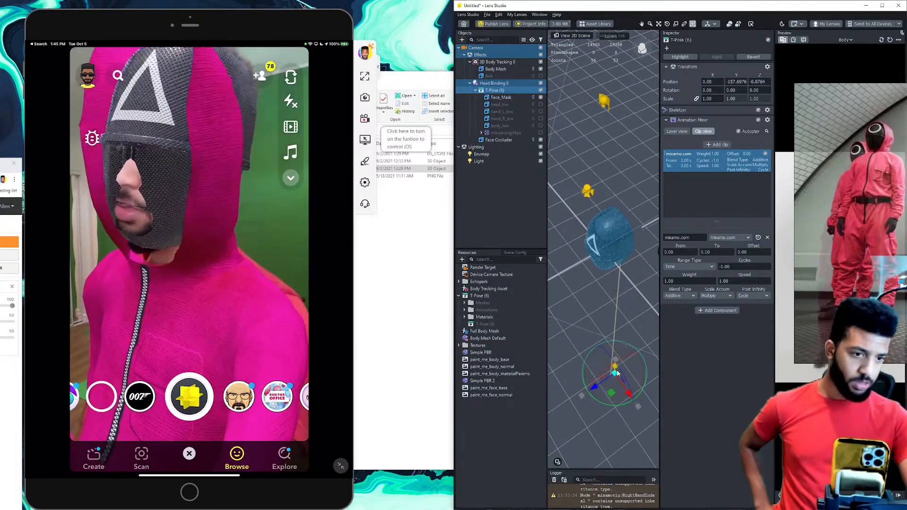
left_click_drag(615, 370, 616, 371)
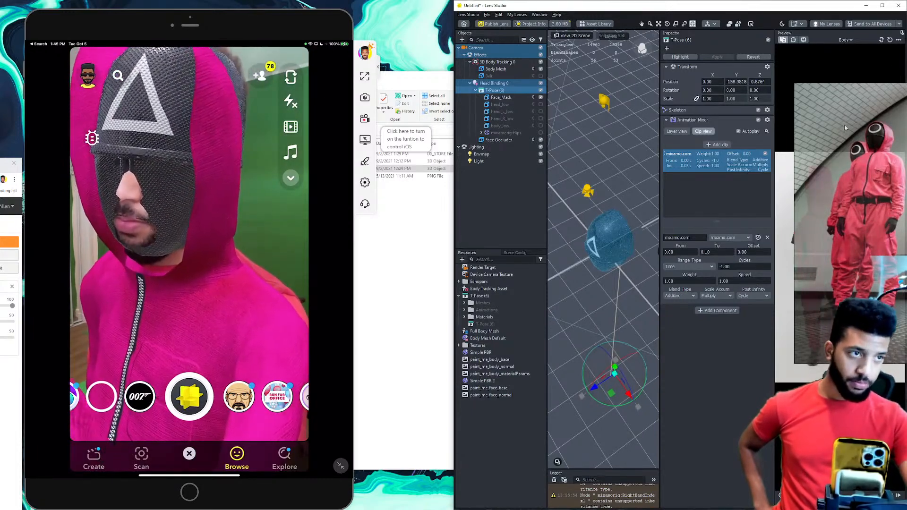
left_click(861, 24)
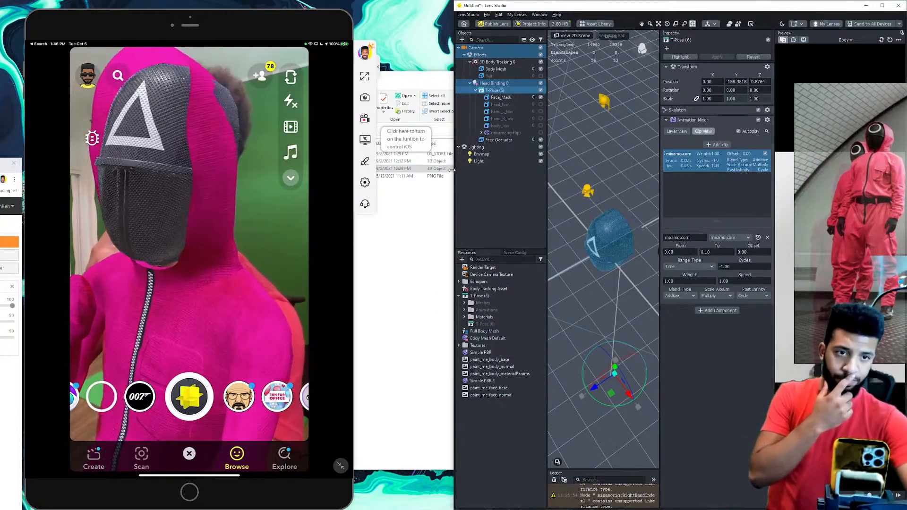
Try enabling the hand_L_low mesh under T-Pose (6) with a wider workspace and preview, and disable the mesh again.
left_click(499, 70)
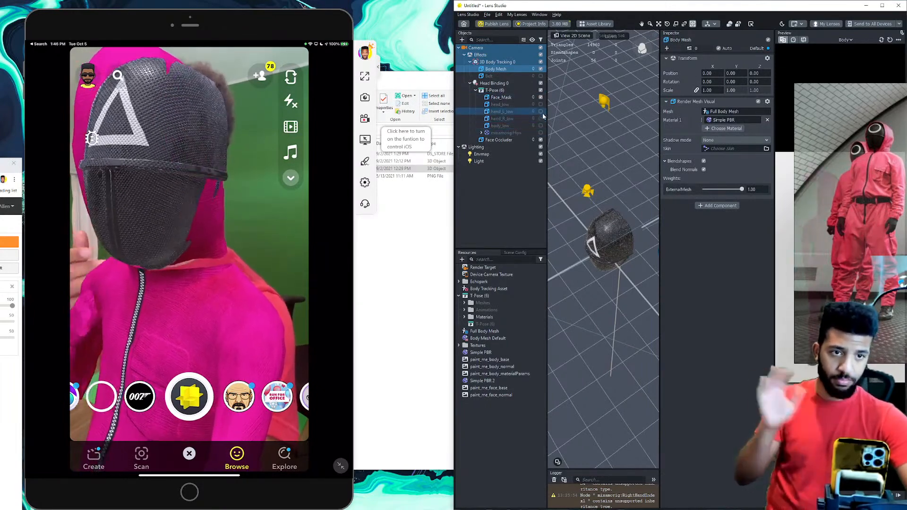
left_click(502, 111)
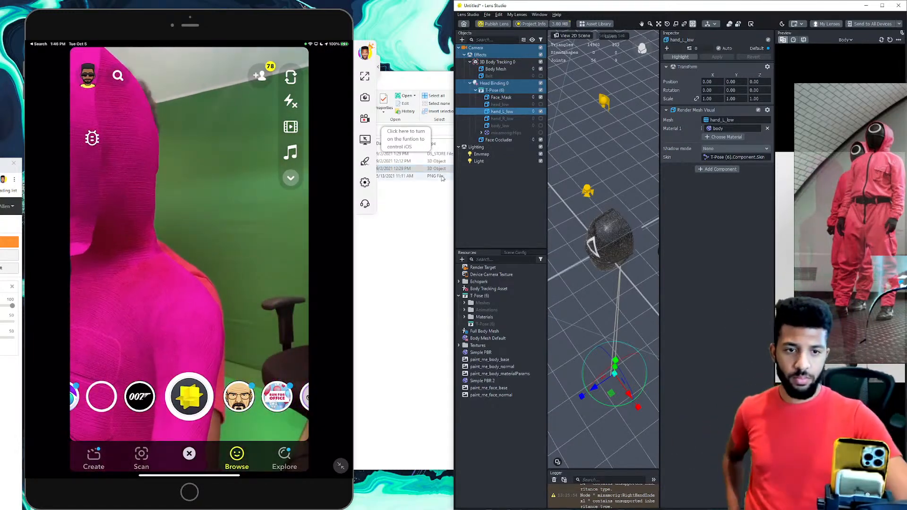
left_click_drag(453, 173, 228, 166)
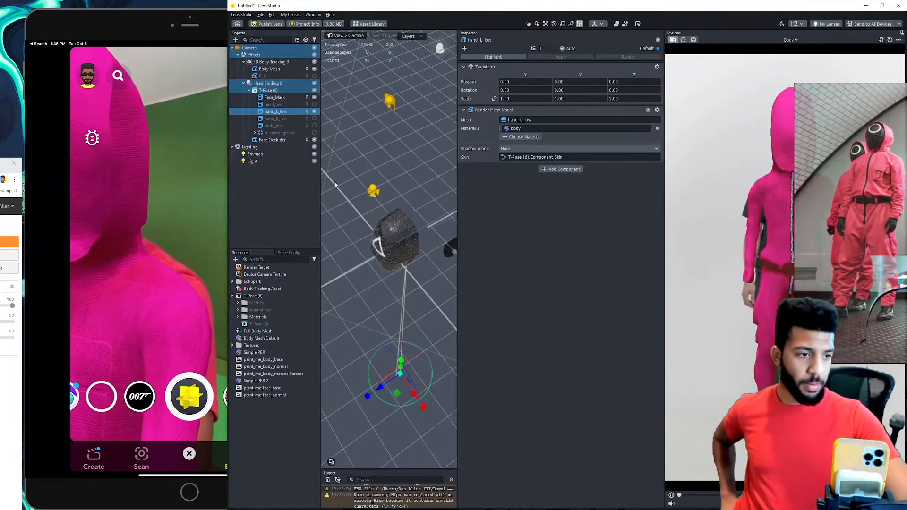
left_click_drag(665, 251, 561, 250)
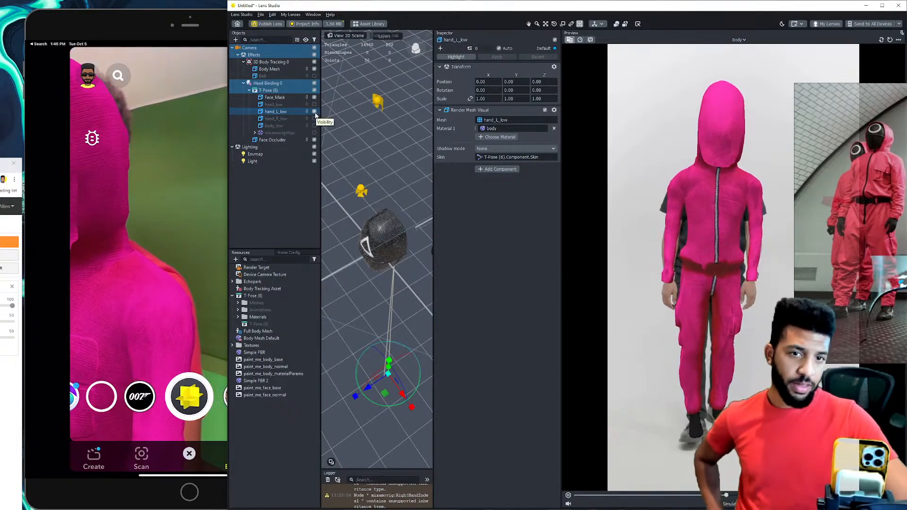
left_click(315, 111)
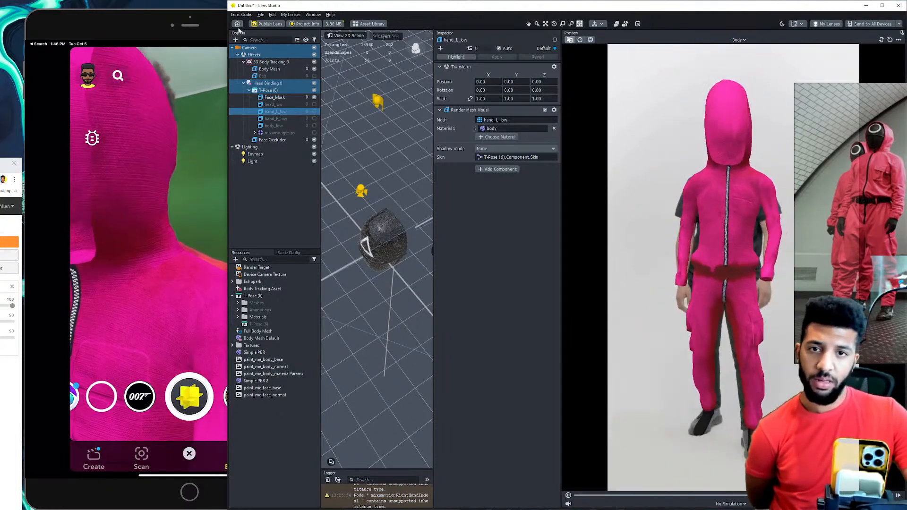
Try adding a 3D Hand Tracking object under Effects, and delete it from the scene.
left_click(235, 40)
mouse_move(241, 182)
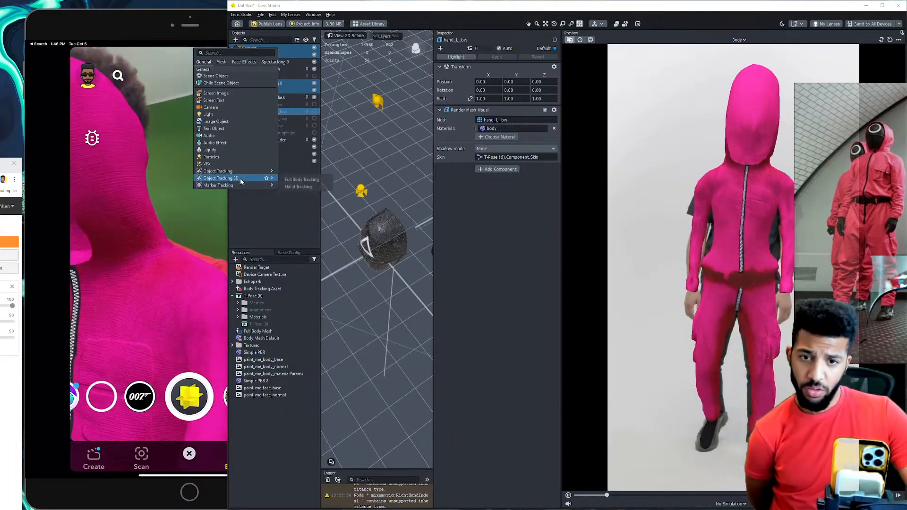
left_click(307, 187)
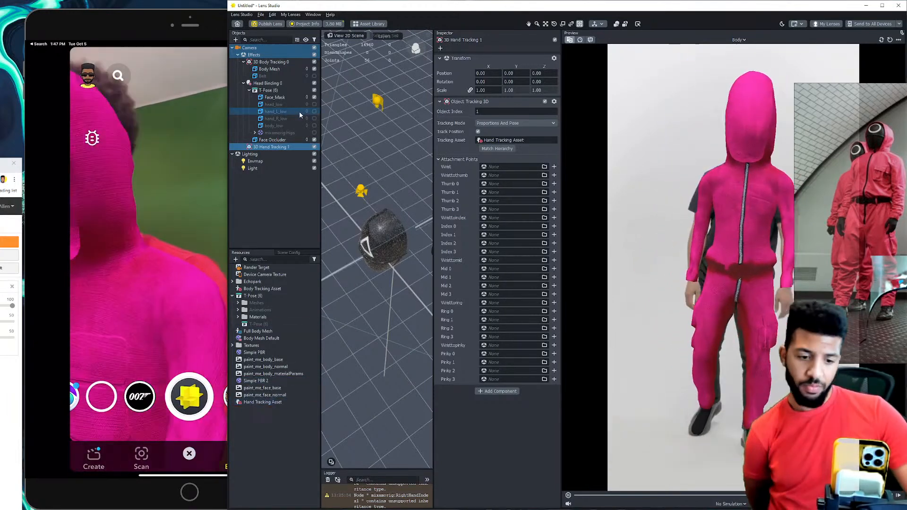
left_click(497, 149)
left_click(501, 169)
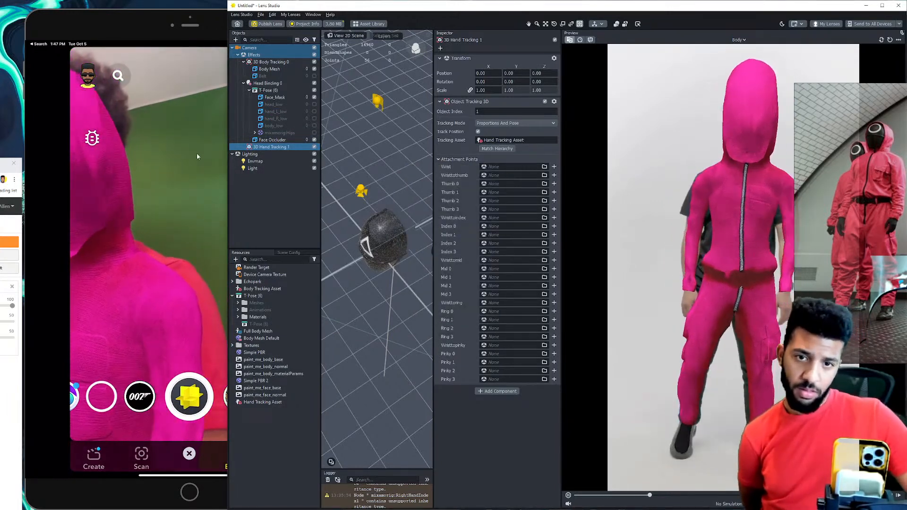
left_click(295, 163)
left_click(302, 147)
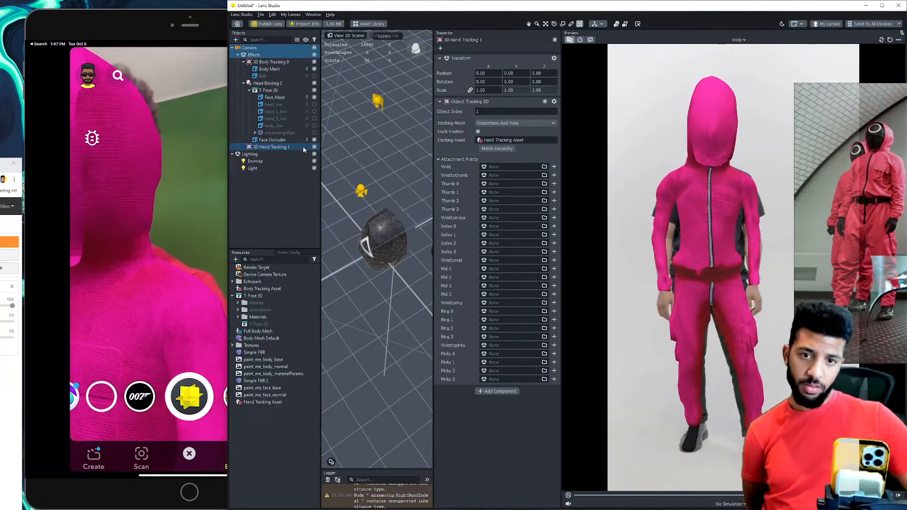
key("Delete")
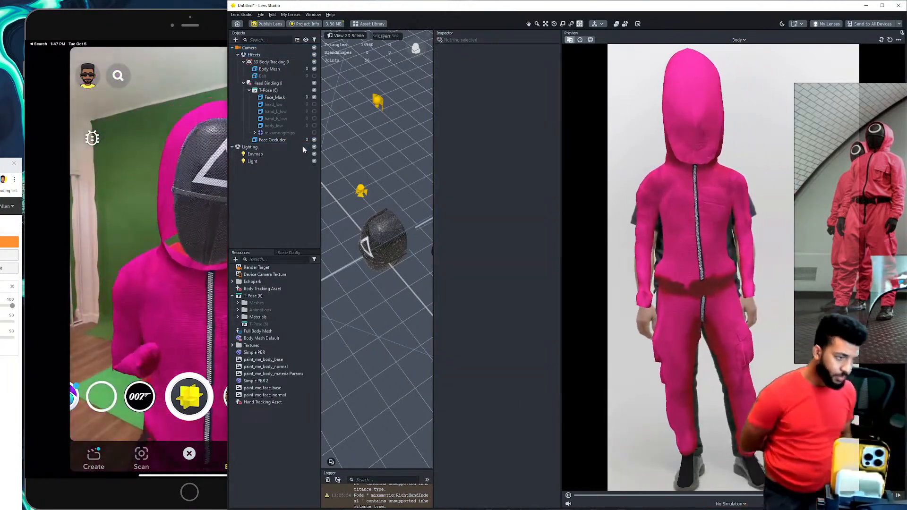